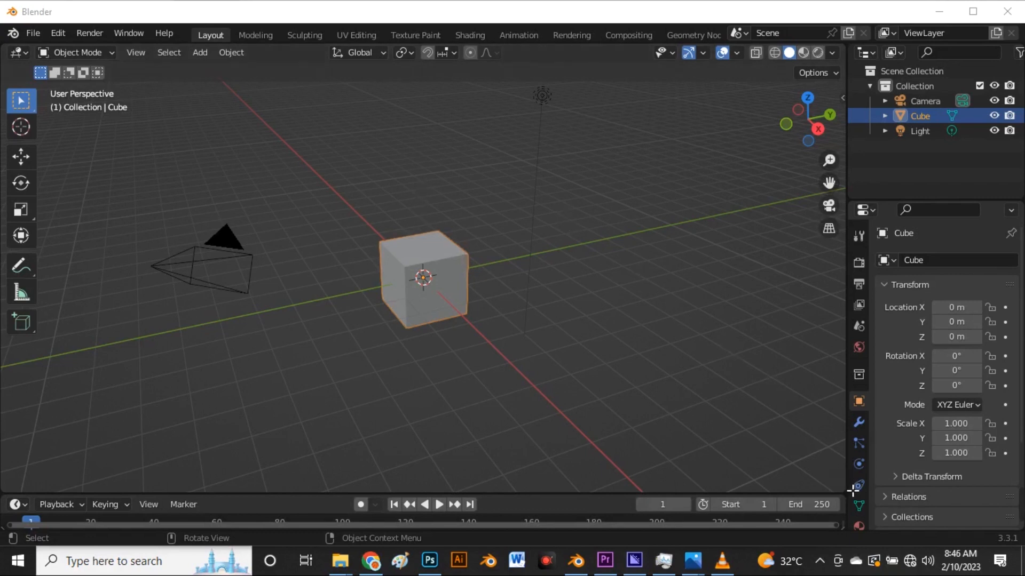
# - Split the 3D viewport into two side-by-side areas, showing the Front view in one and the Right view in the other
pyautogui.moveTo(852, 491)
pyautogui.mouseDown()
pyautogui.moveTo(825, 497)
pyautogui.moveTo(845, 501)
pyautogui.mouseUp()
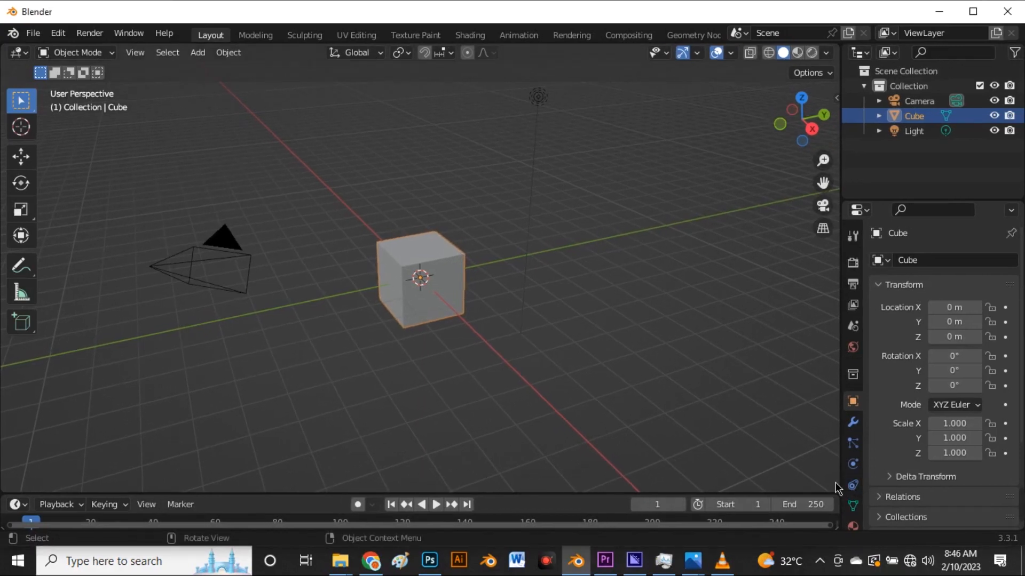
pyautogui.moveTo(841, 491); pyautogui.dragTo(422, 440)
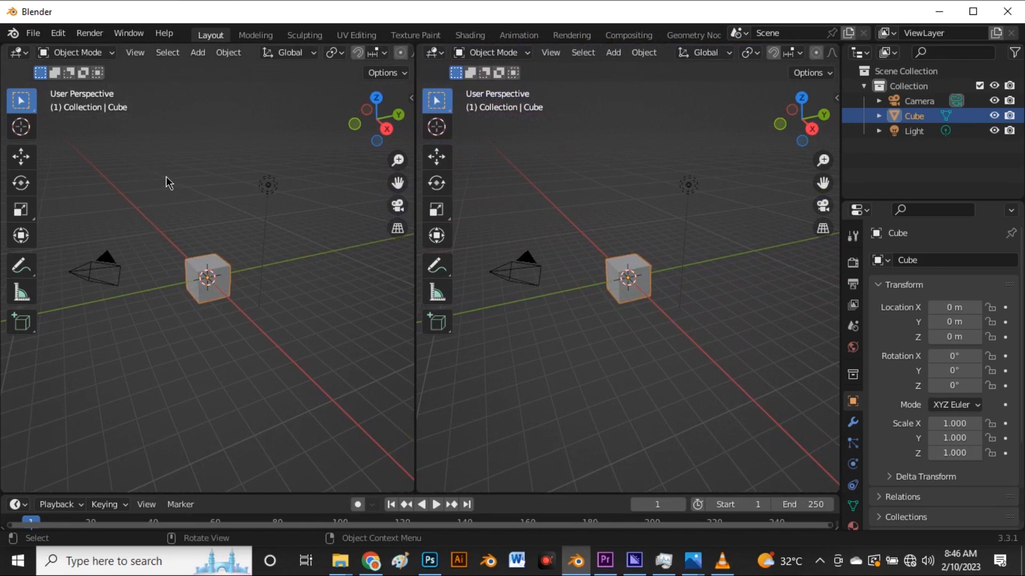
pyautogui.press('`')
pyautogui.click(80, 142)
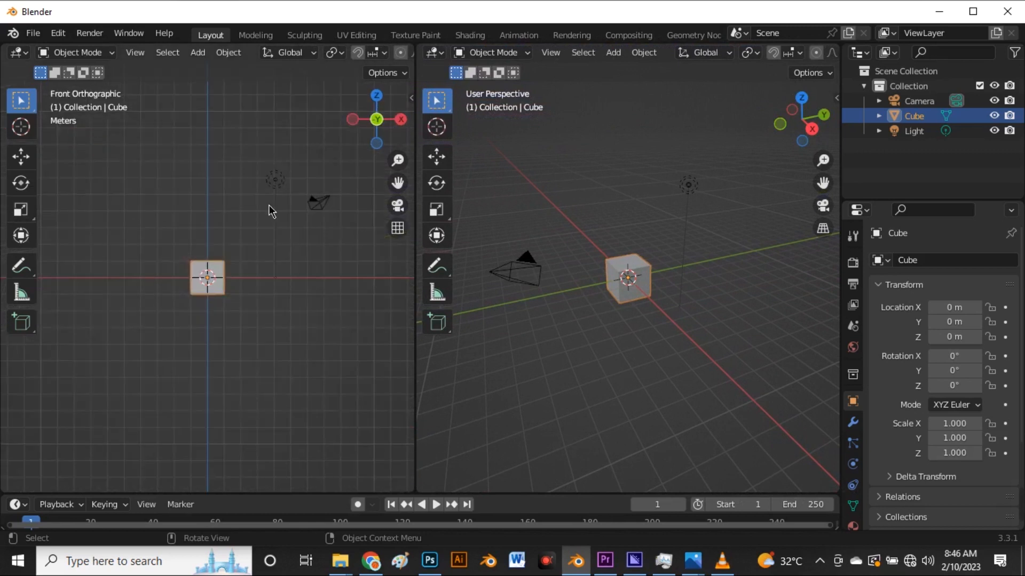
pyautogui.press('`')
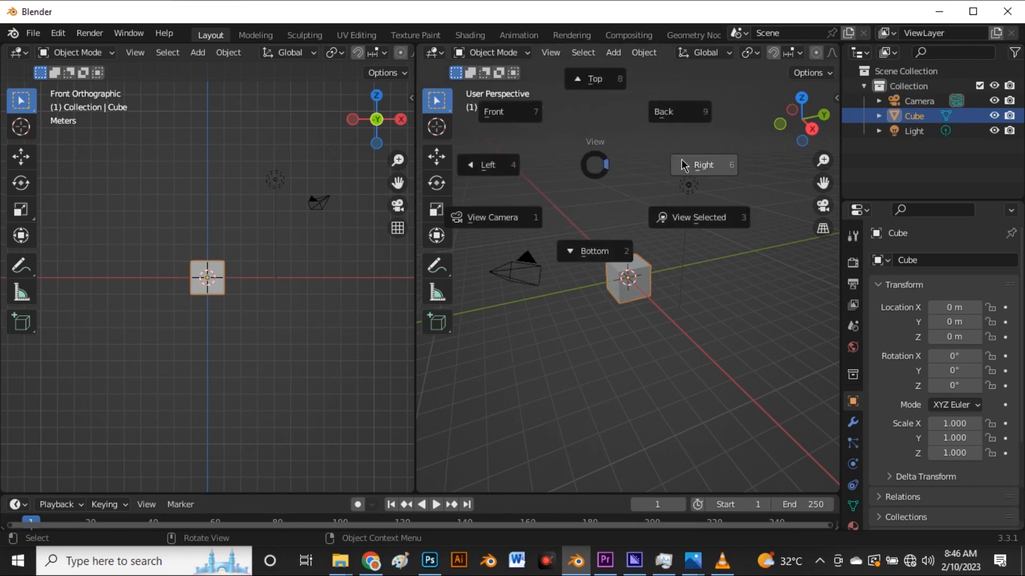
pyautogui.click(698, 171)
pyautogui.scroll(2, 635, 270)
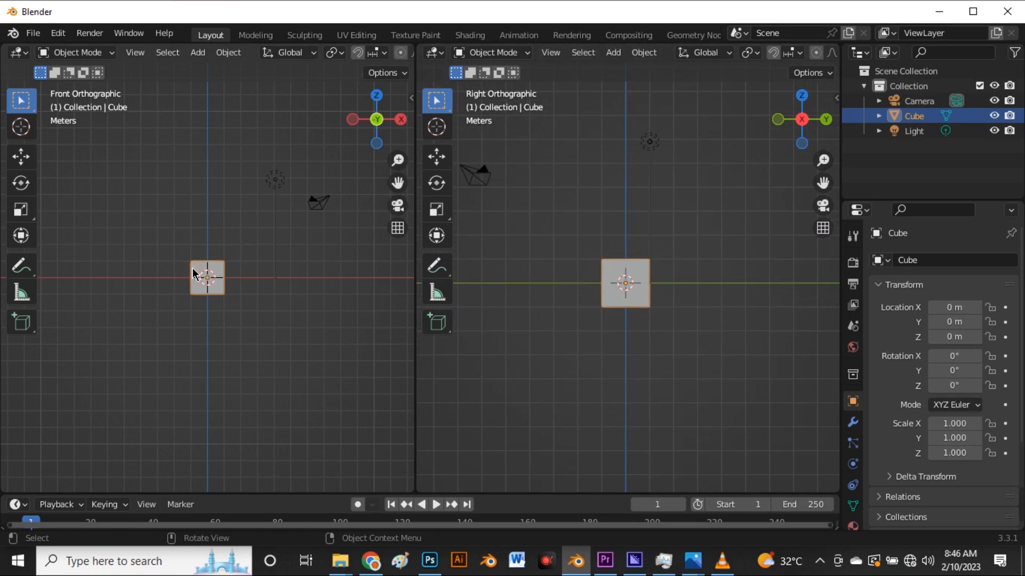
# - Delete the default cube and load "light in a year.jpg" from the Blender Tutorials\light folder as a reference image in the Front view
pyautogui.press('Delete')
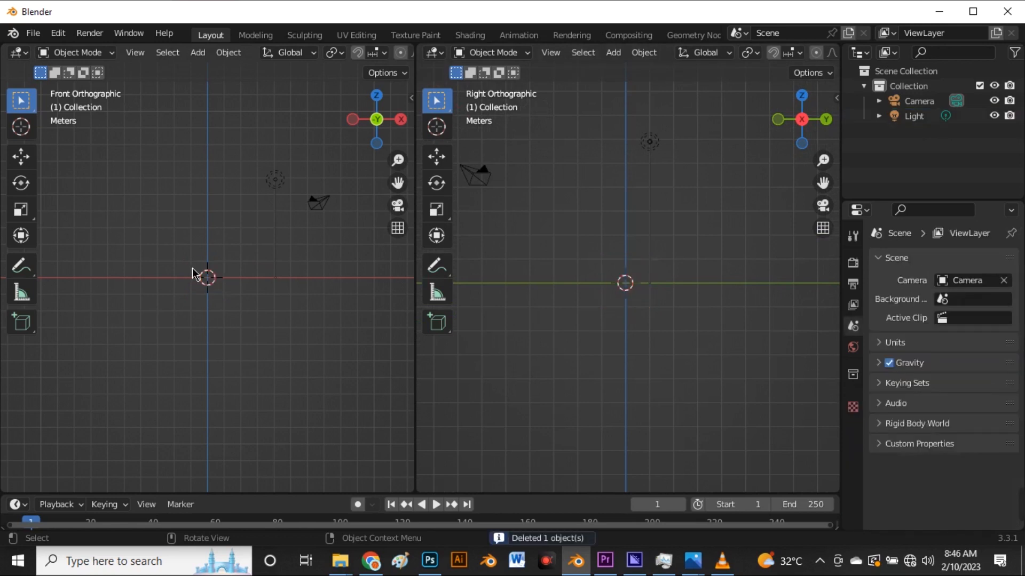
pyautogui.hotkey('shift', 'a')
pyautogui.moveTo(207, 274)
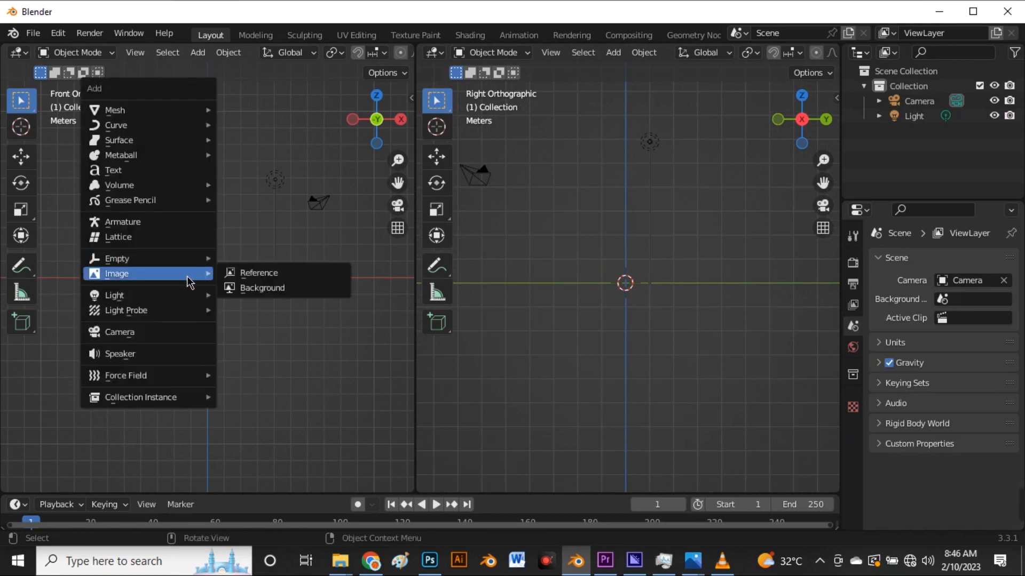
pyautogui.click(256, 272)
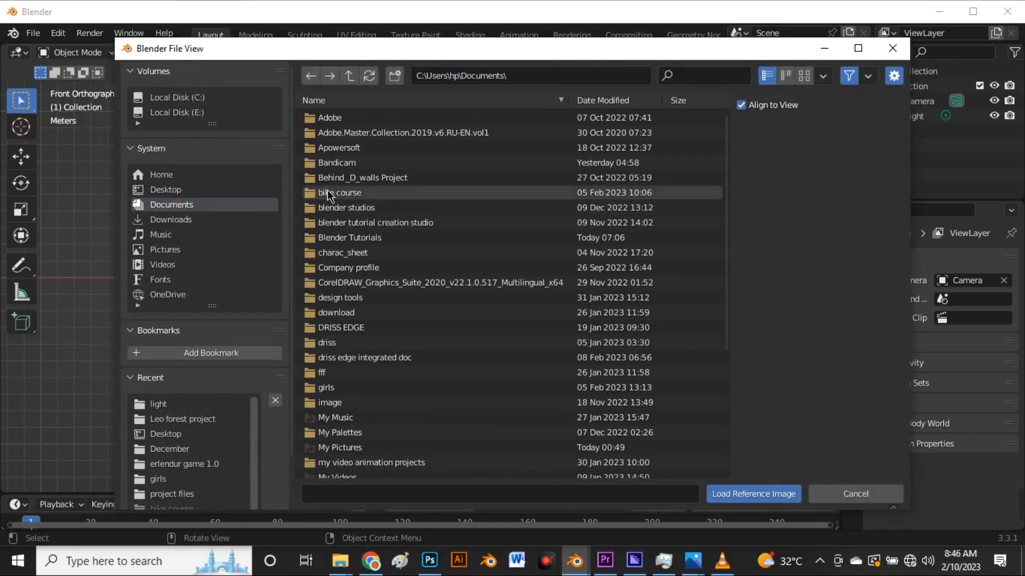
pyautogui.doubleClick(382, 238)
pyautogui.doubleClick(358, 132)
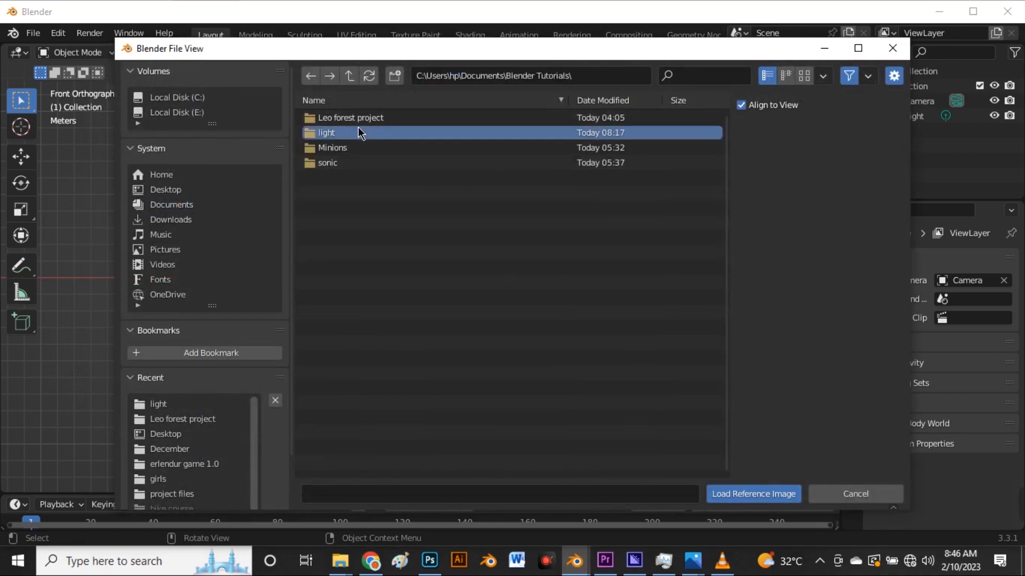
pyautogui.click(344, 118)
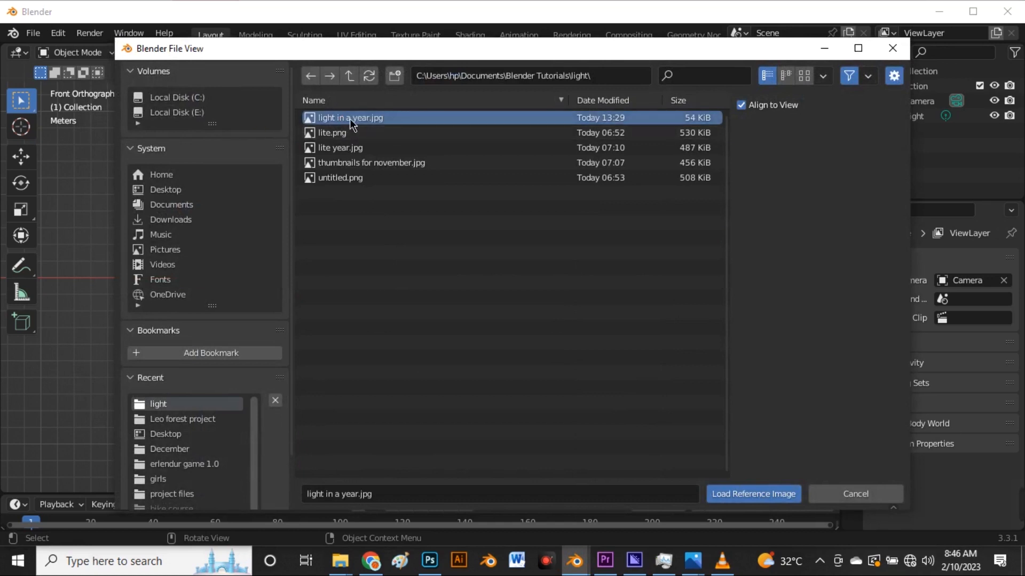
pyautogui.click(786, 493)
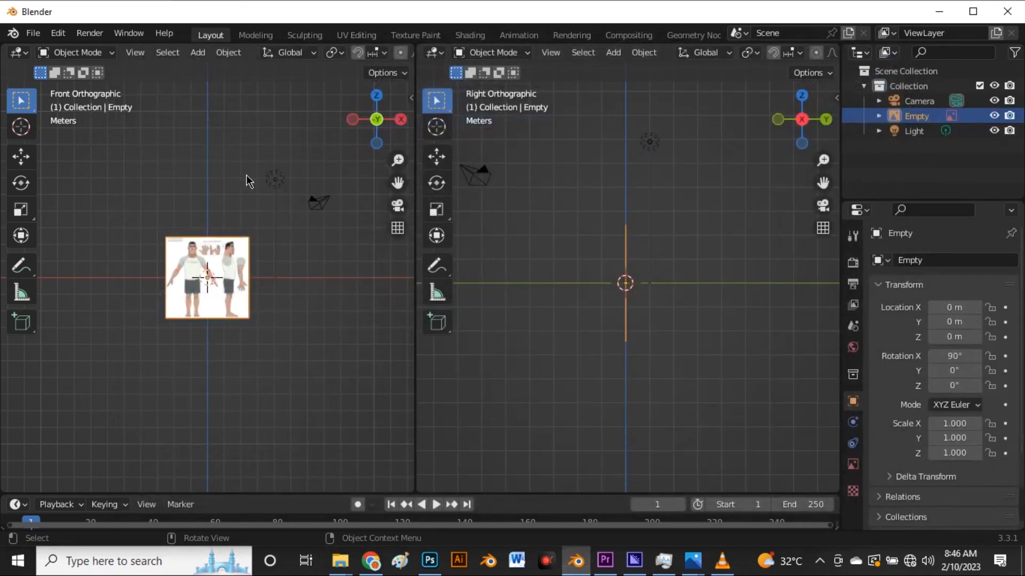
pyautogui.scroll(3, 160, 288)
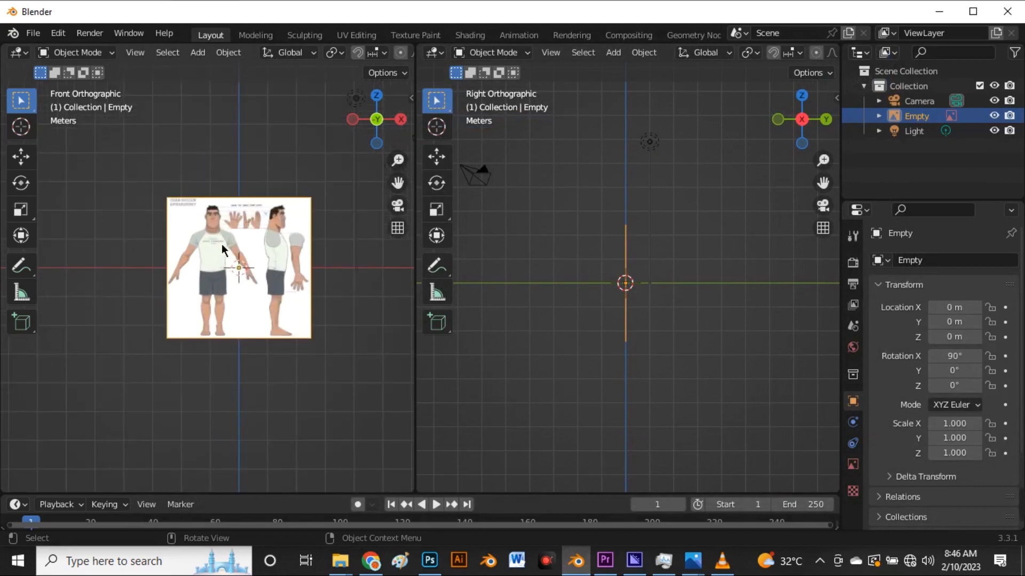
# - Duplicate the reference image in place and rotate the copy 90° about the Z axis
pyautogui.hotkey('shift', 'd')
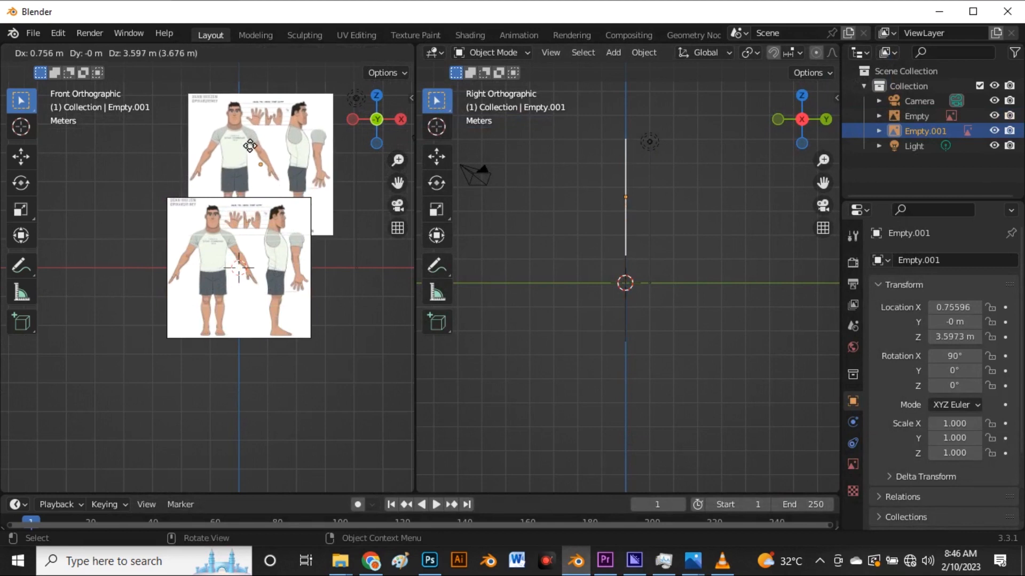
pyautogui.rightClick(244, 145)
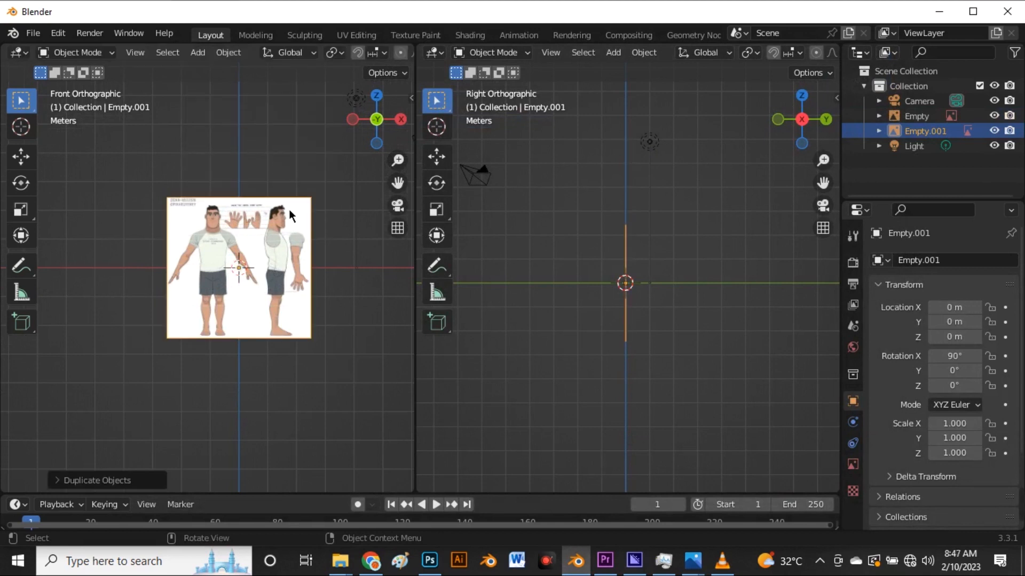
pyautogui.press('s')
pyautogui.press('r')
pyautogui.write('z90')
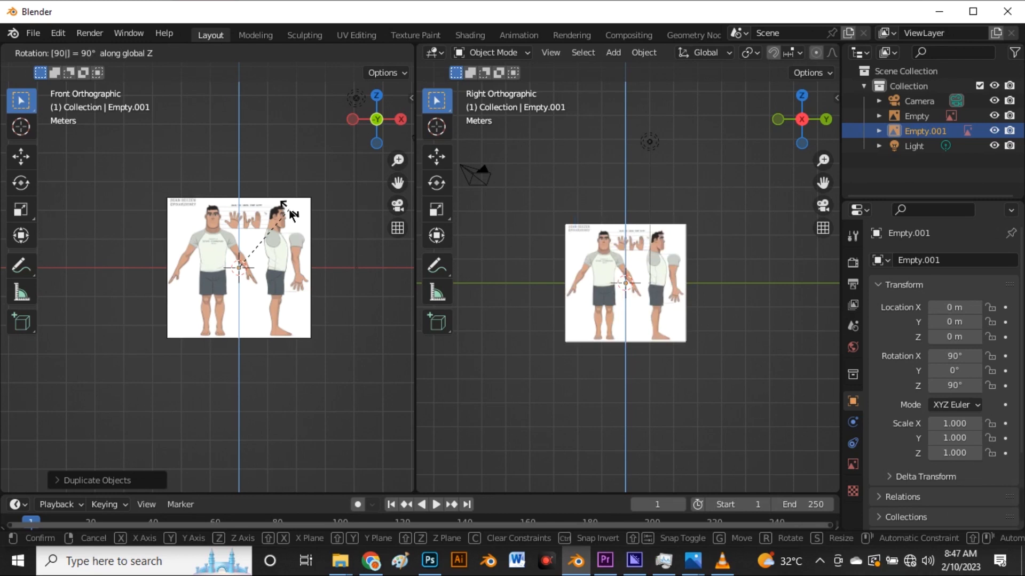
pyautogui.press('Return')
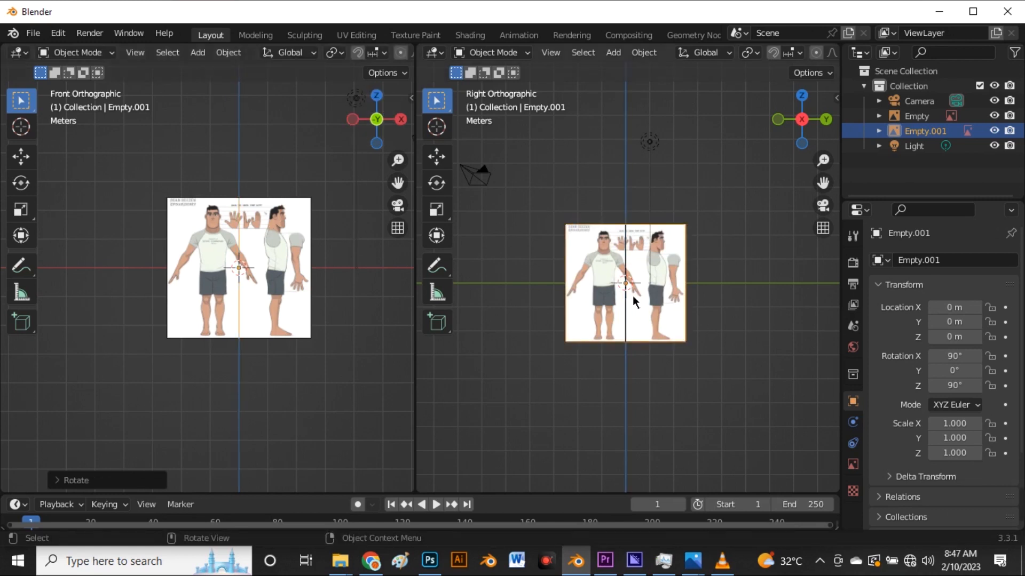
# - Mirror the rotated reference image along global Y in the Right view
pyautogui.scroll(1, 603, 323)
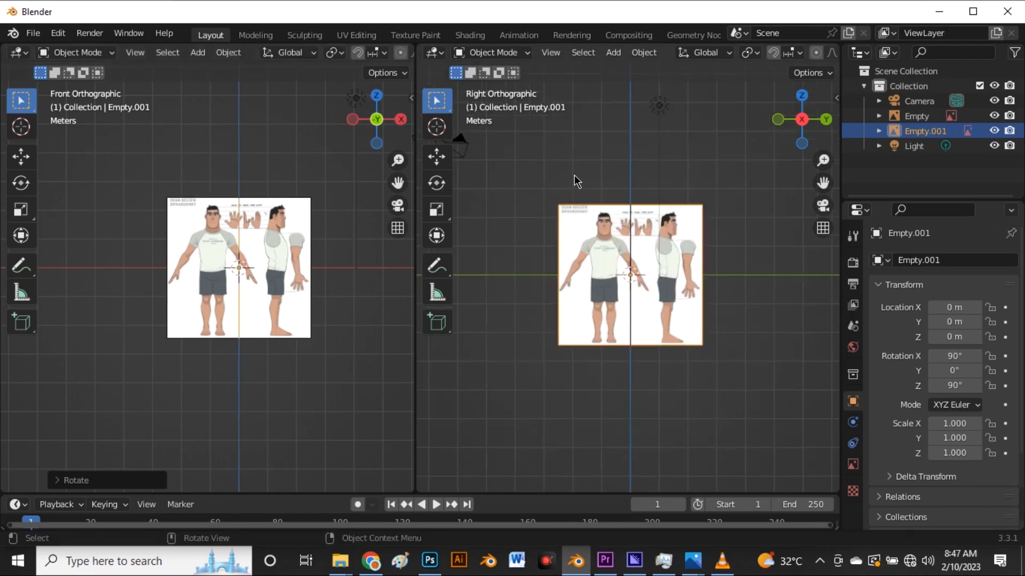
pyautogui.scroll(3, 262, 216)
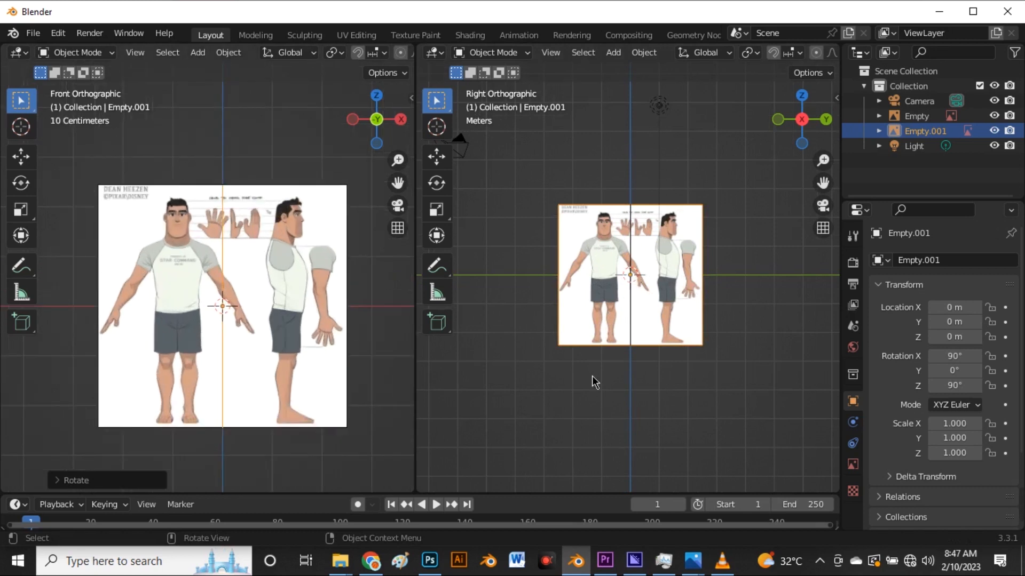
pyautogui.scroll(3, 661, 219)
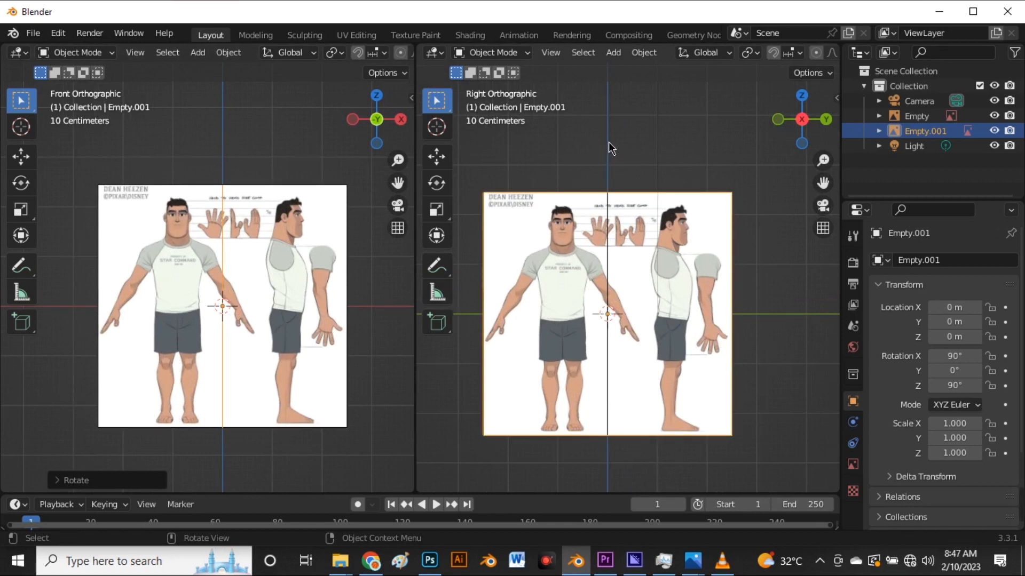
pyautogui.scroll(-1, 608, 144)
pyautogui.rightClick(570, 272)
pyautogui.moveTo(570, 272)
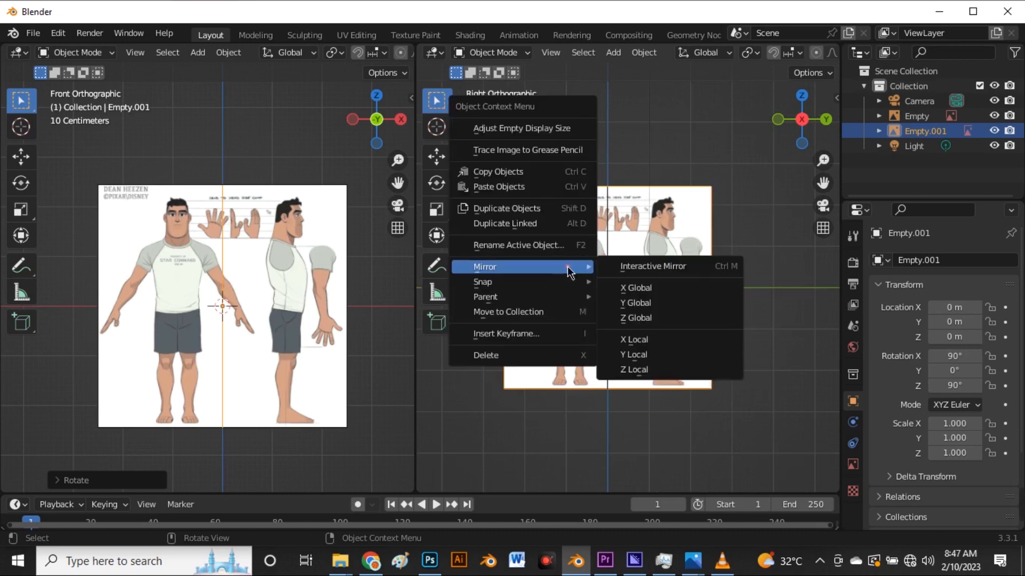
pyautogui.click(631, 308)
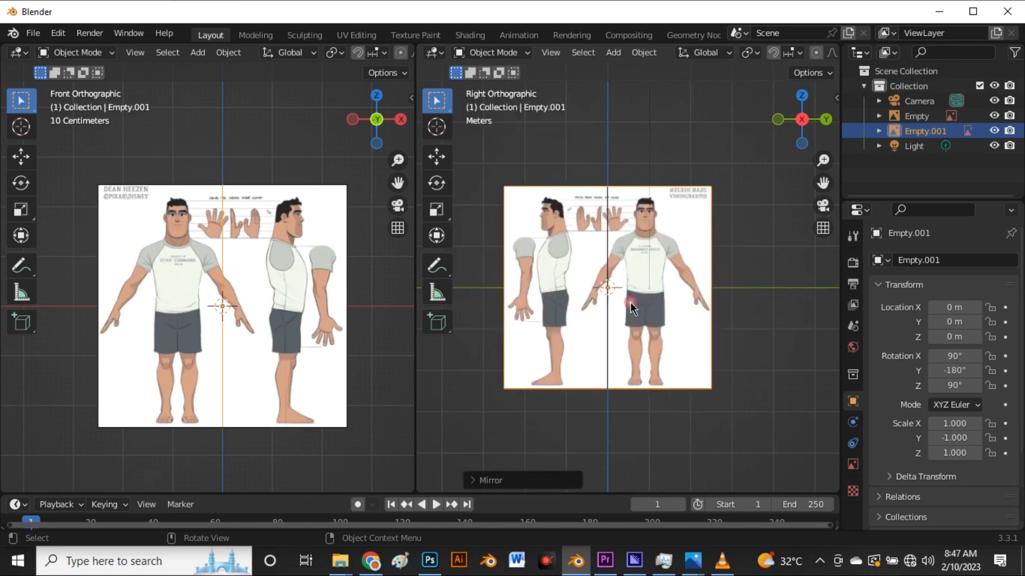
pyautogui.scroll(1, 582, 312)
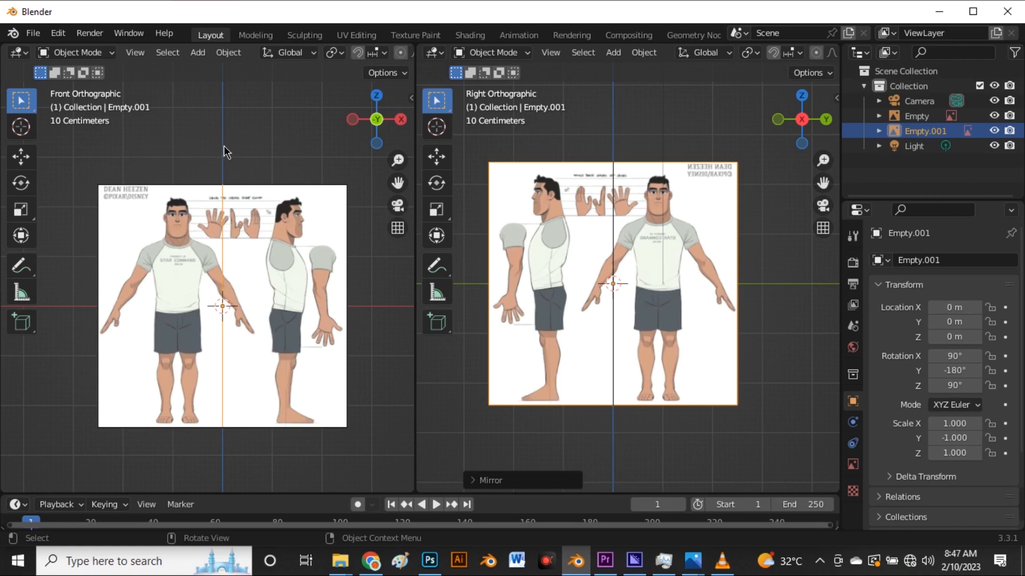
# - Move the Front view reference image about 0.87 m along X toward centring its front figure, and enable its Opacity option
pyautogui.click(214, 257)
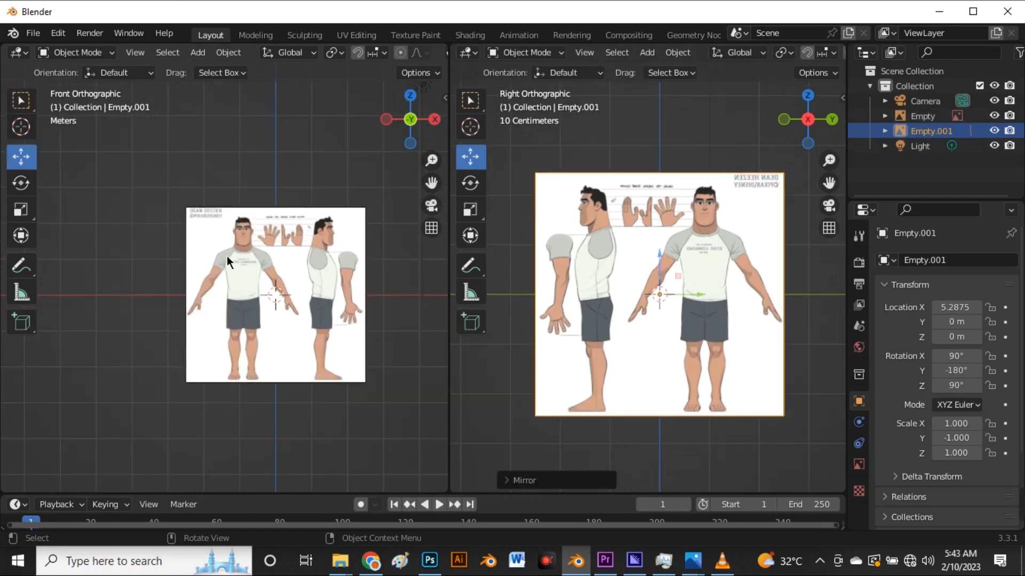
pyautogui.click(332, 271)
pyautogui.scroll(2, 332, 271)
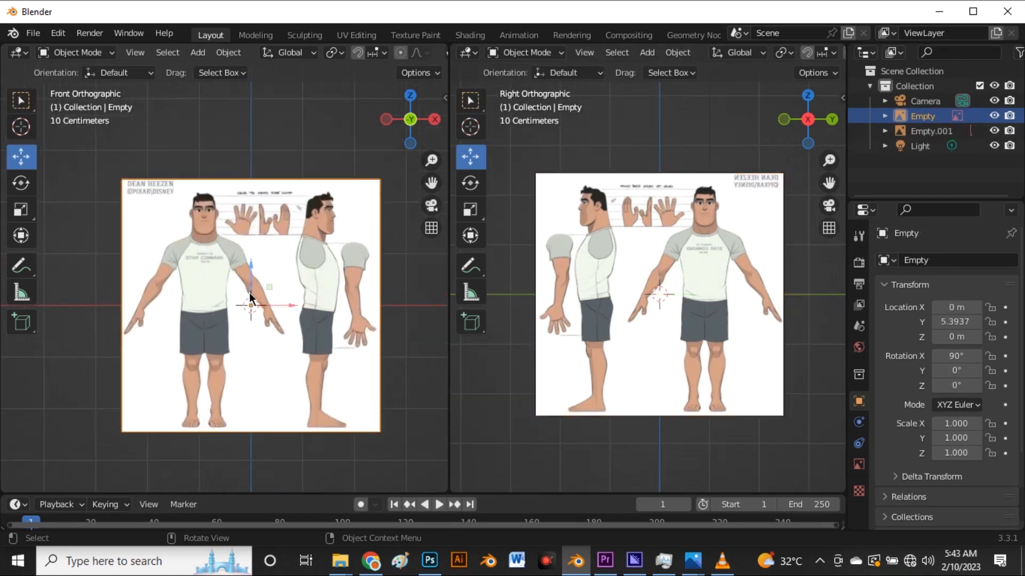
pyautogui.moveTo(287, 307); pyautogui.dragTo(333, 316)
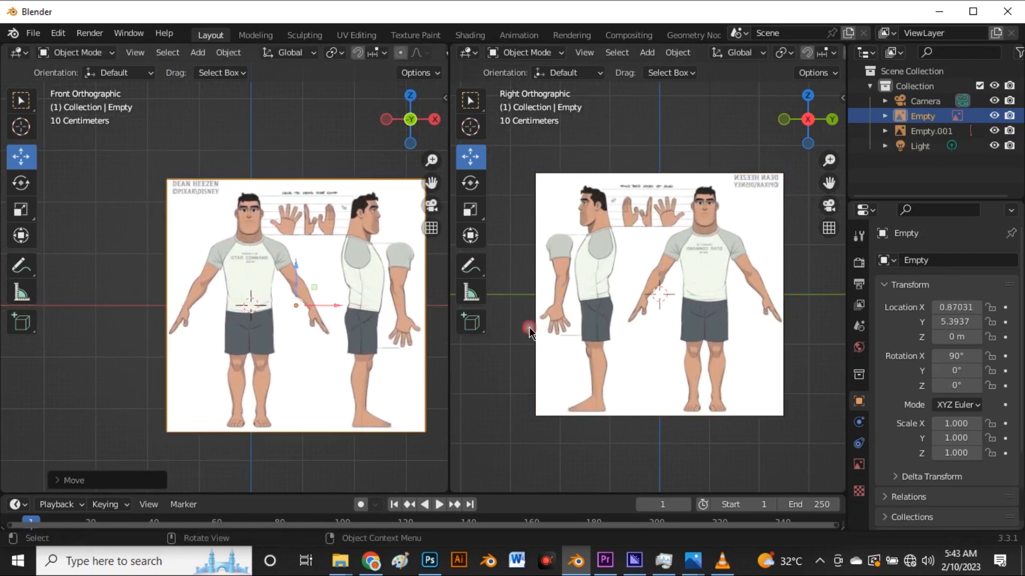
pyautogui.click(859, 464)
pyautogui.click(936, 436)
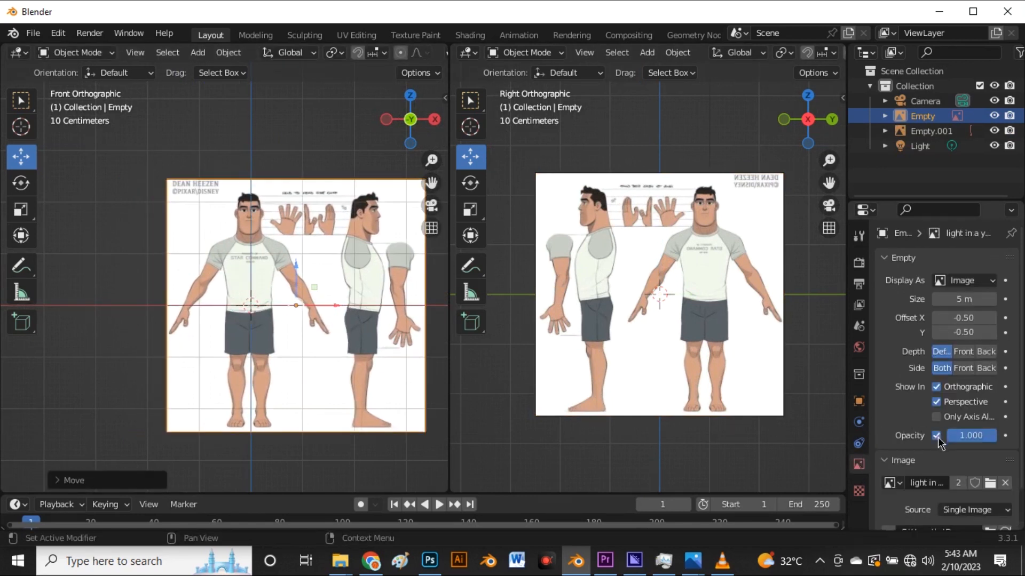
# - Nudge the Front view reference image about 0.013 m along X to line up the face's centre with the vertical axis
pyautogui.scroll(5, 304, 230)
pyautogui.press('g')
pyautogui.press('x')
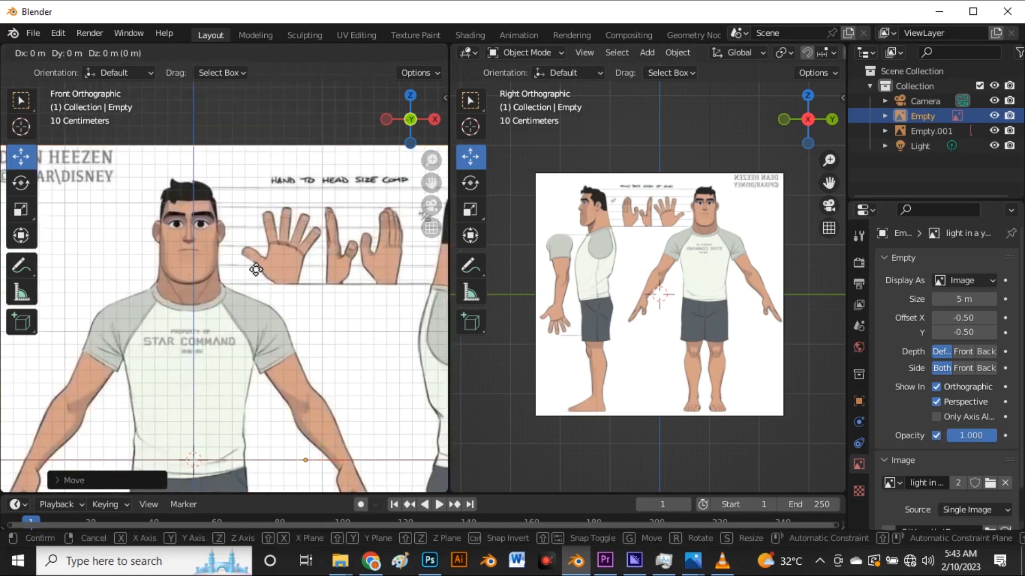
pyautogui.press('Escape')
pyautogui.scroll(8, 212, 257)
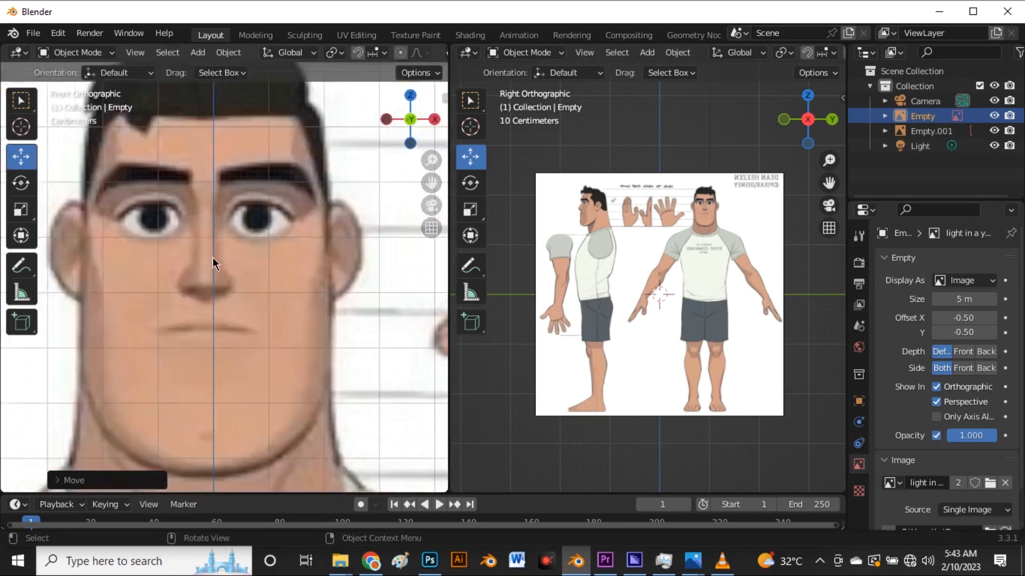
pyautogui.press('g')
pyautogui.press('x')
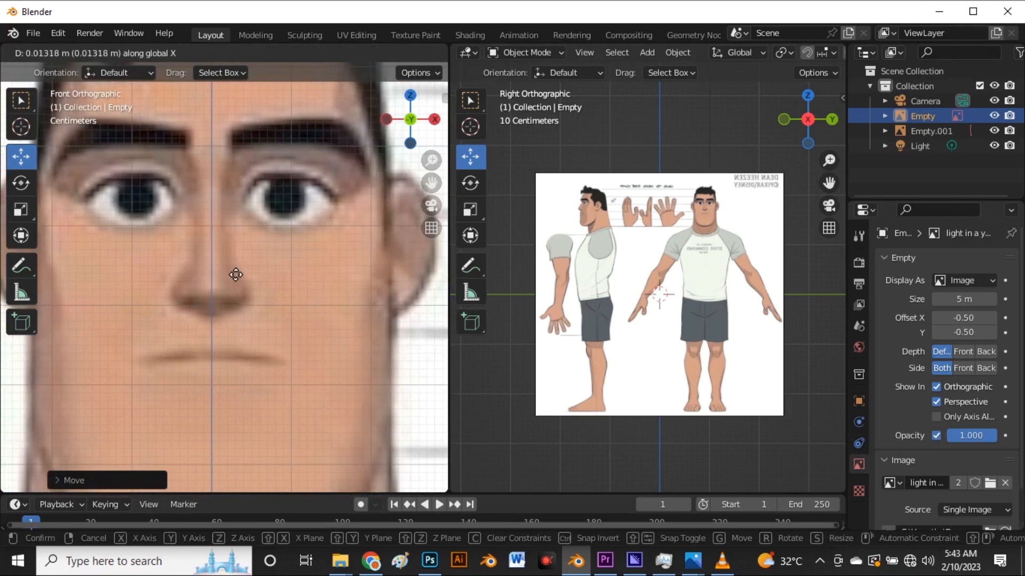
pyautogui.click(229, 268)
pyautogui.scroll(-8, 214, 268)
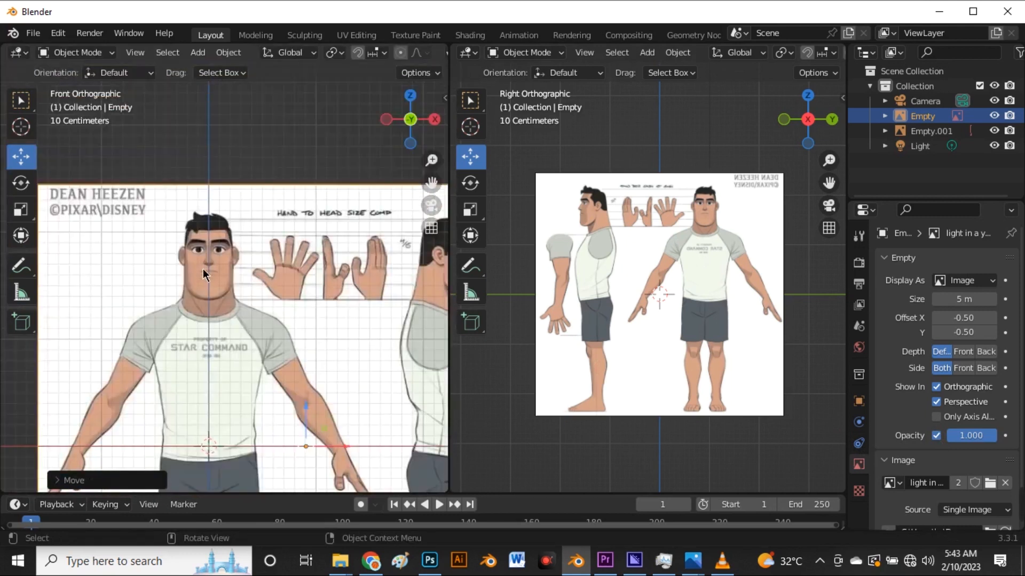
pyautogui.scroll(3, 671, 259)
# - Move the Right view reference image along Y to centre the profile figure on the vertical axis, fine-tuning by about -0.046 m
pyautogui.click(661, 202)
pyautogui.scroll(-4, 655, 245)
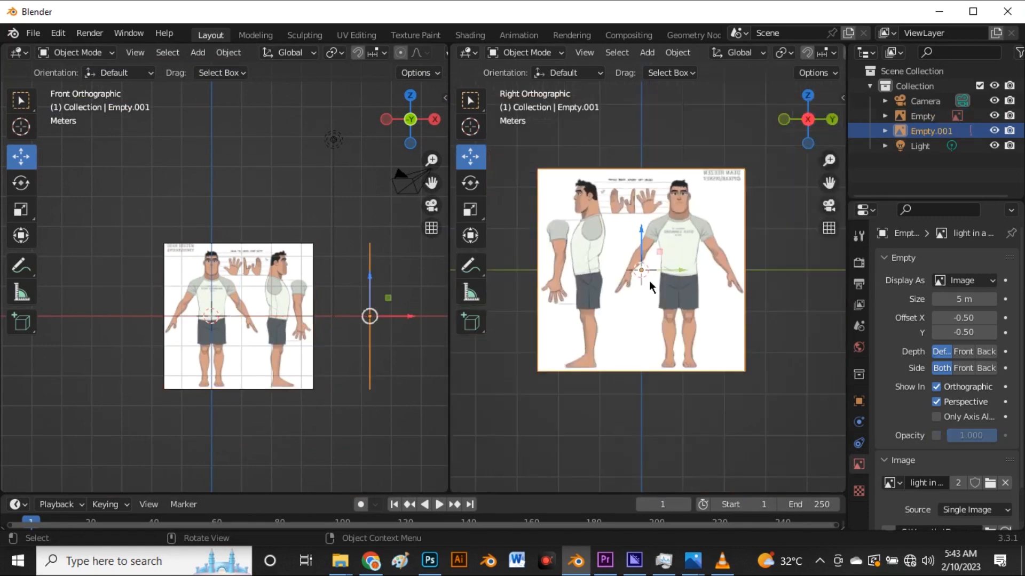
pyautogui.moveTo(691, 275); pyautogui.dragTo(739, 281)
pyautogui.scroll(4, 616, 181)
pyautogui.scroll(2, 616, 181)
pyautogui.scroll(2, 705, 172)
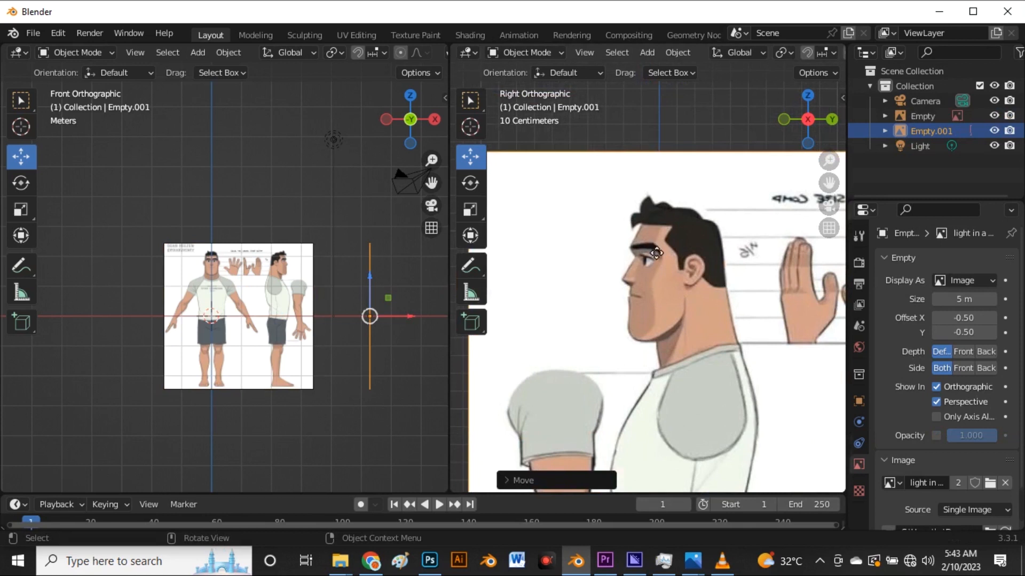
pyautogui.press('g')
pyautogui.press('x')
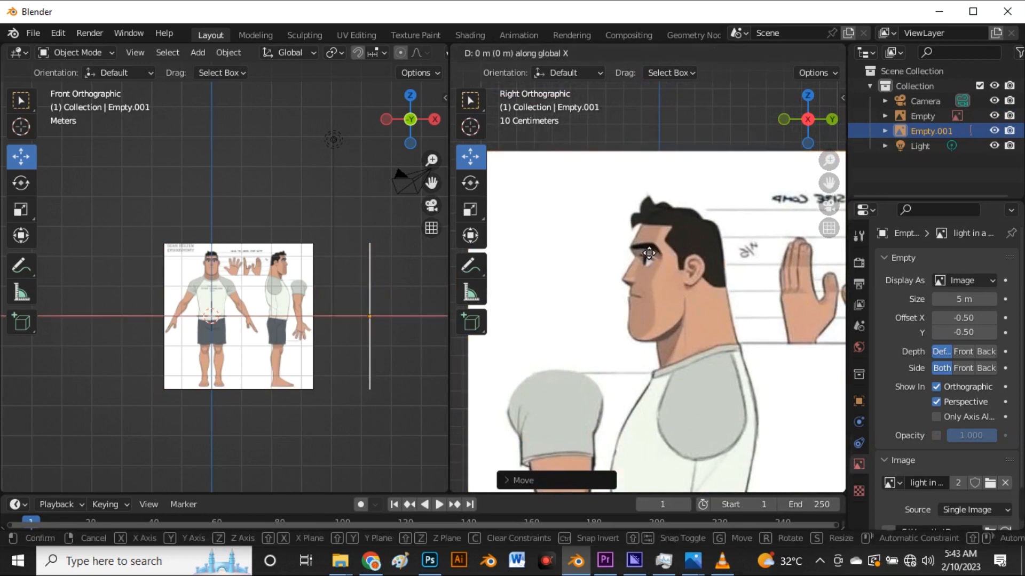
pyautogui.press('y')
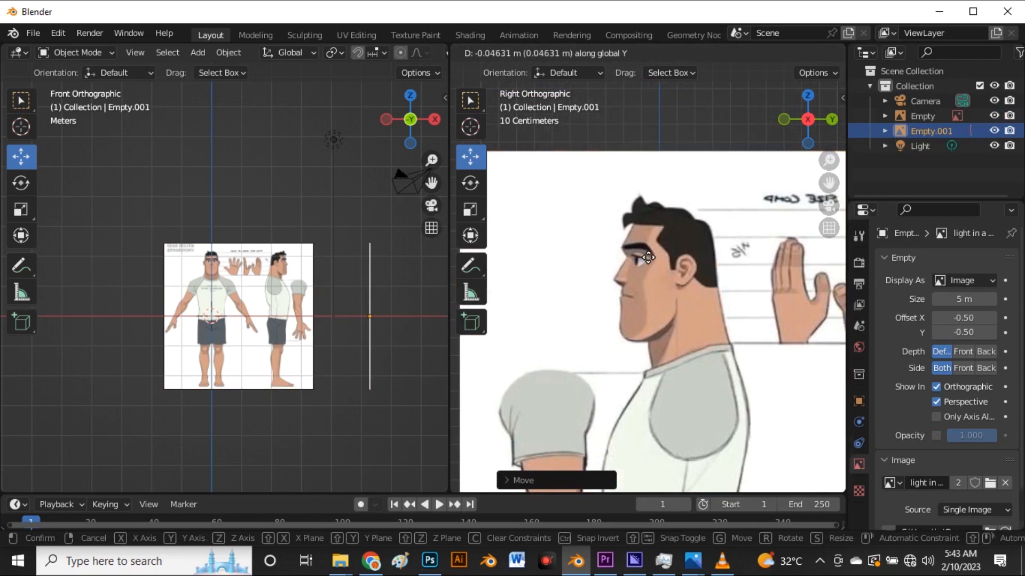
pyautogui.click(648, 258)
pyautogui.scroll(-6, 585, 192)
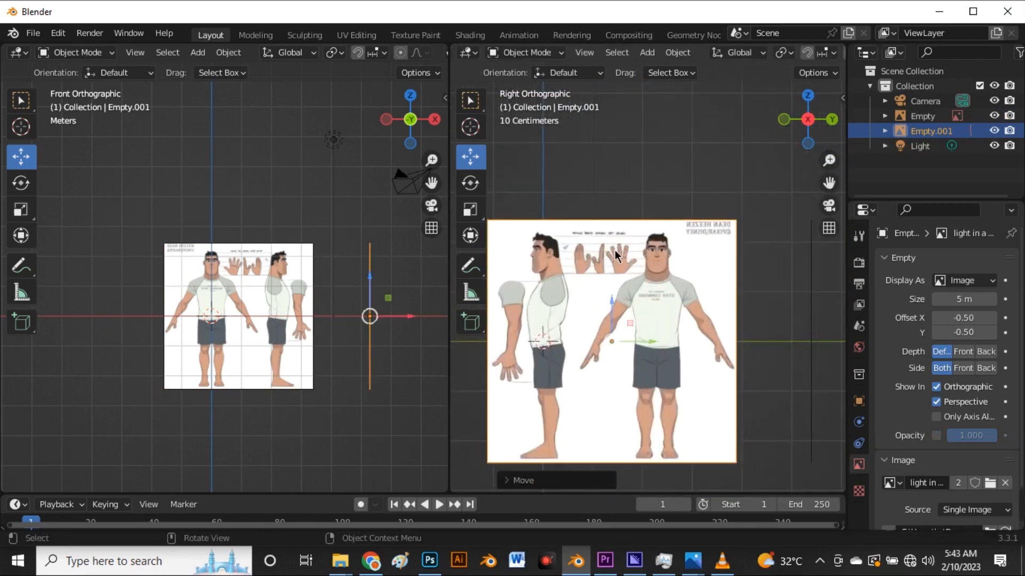
# - Show the selectability toggles in the Outliner and make the reference images and the light unselectable
pyautogui.scroll(-2, 615, 248)
pyautogui.click(350, 238)
pyautogui.scroll(4, 316, 255)
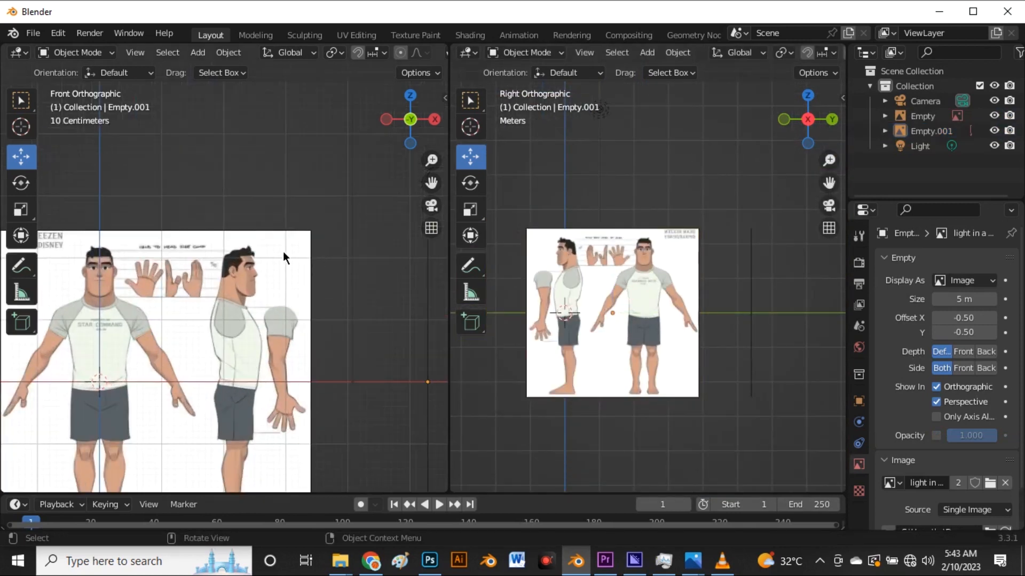
pyautogui.scroll(-3, 340, 135)
pyautogui.scroll(3, 285, 241)
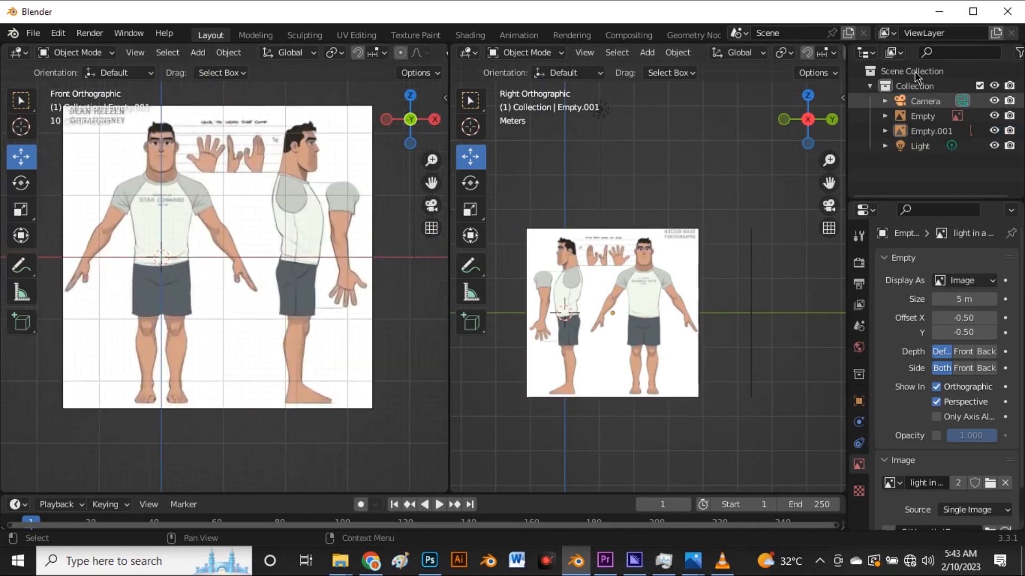
pyautogui.click(1019, 56)
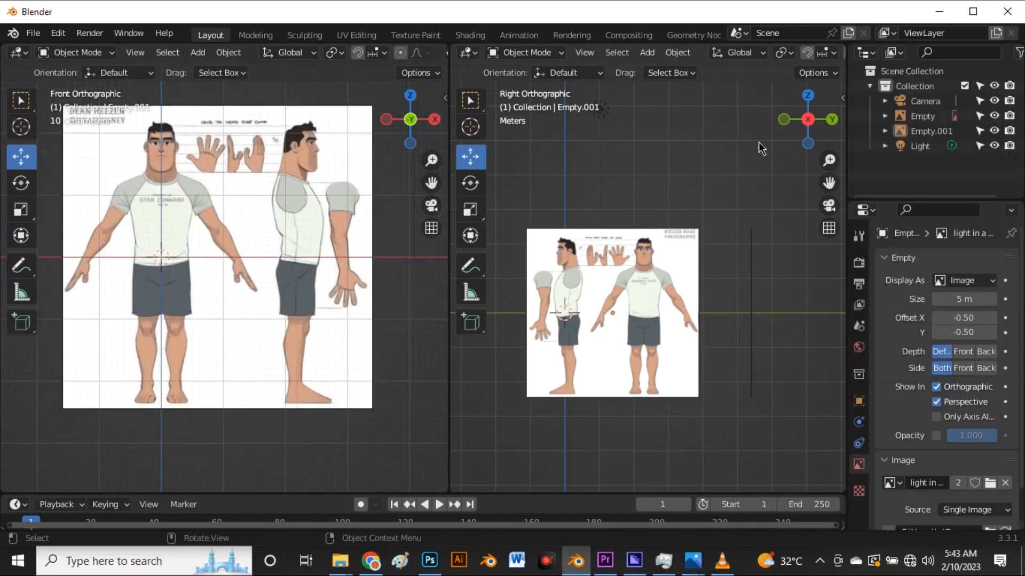
pyautogui.click(979, 116)
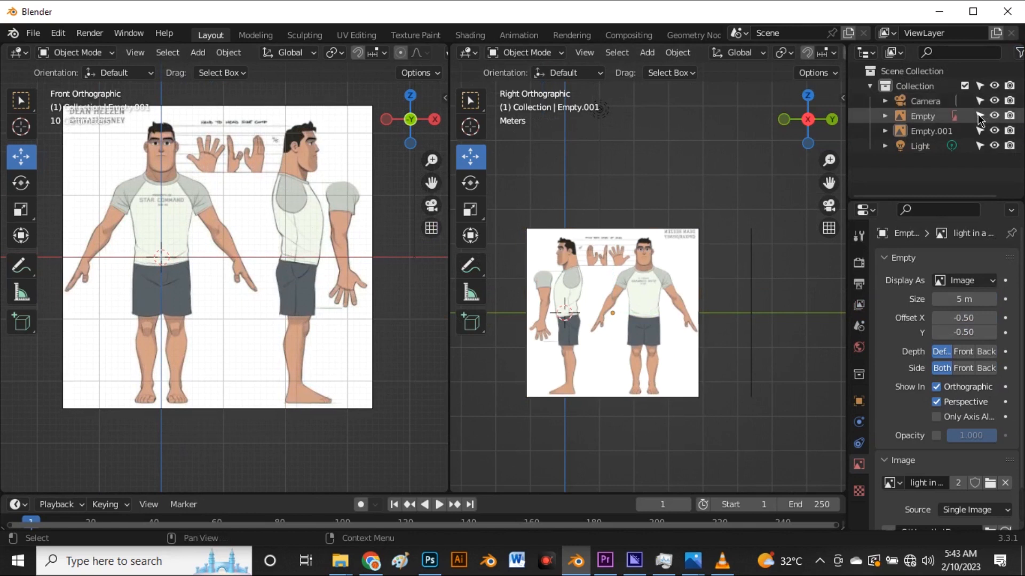
pyautogui.click(980, 146)
pyautogui.click(939, 131)
# - Add a mesh plane in the Front view and rotate it 90° about X to stand upright
pyautogui.scroll(-4, 344, 310)
pyautogui.scroll(3, 331, 261)
pyautogui.scroll(1, 337, 244)
pyautogui.scroll(5, 538, 277)
pyautogui.hotkey('shift', 'a')
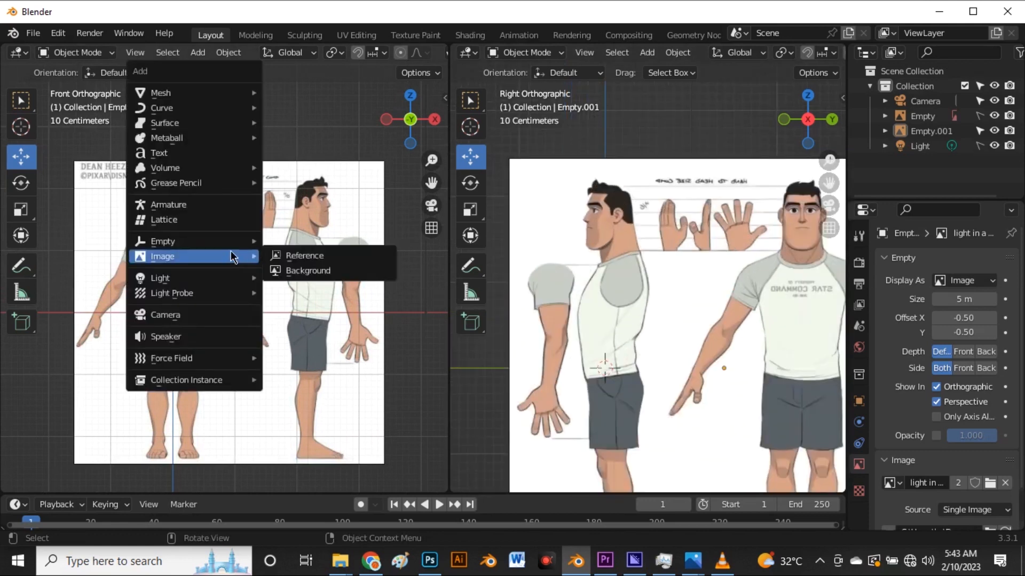
pyautogui.moveTo(224, 93)
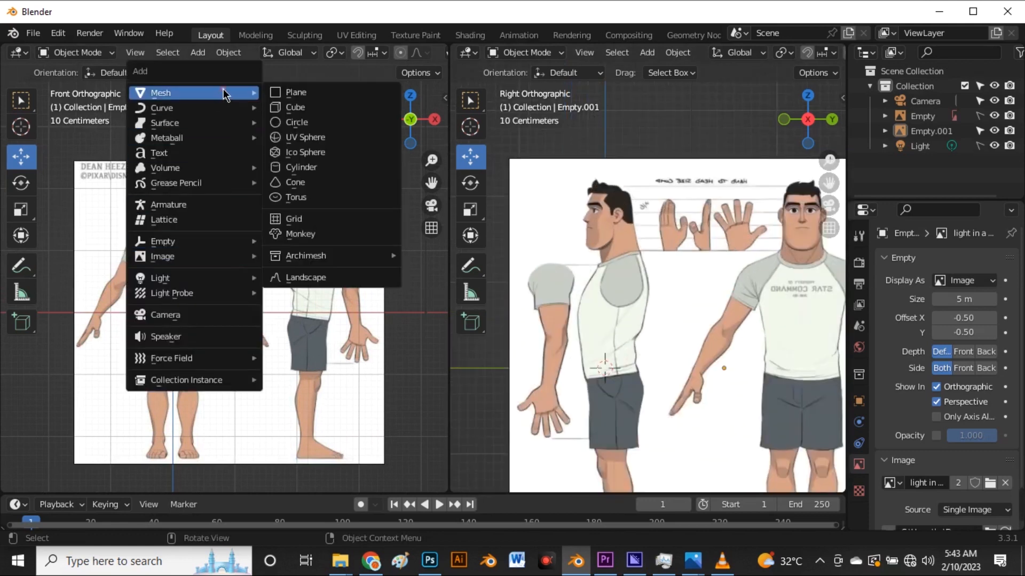
pyautogui.click(353, 95)
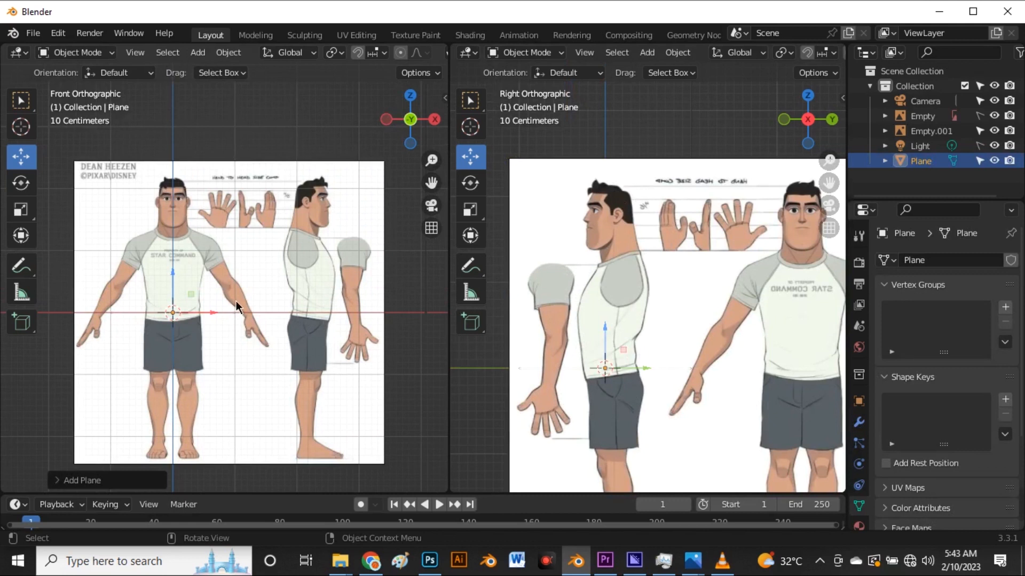
pyautogui.write('rx')
pyautogui.write('90')
pyautogui.press('Return')
# - Scale the plane down and move it up along Z onto the front figure's face
pyautogui.press('s')
pyautogui.click(172, 335)
pyautogui.press('g')
pyautogui.press('z')
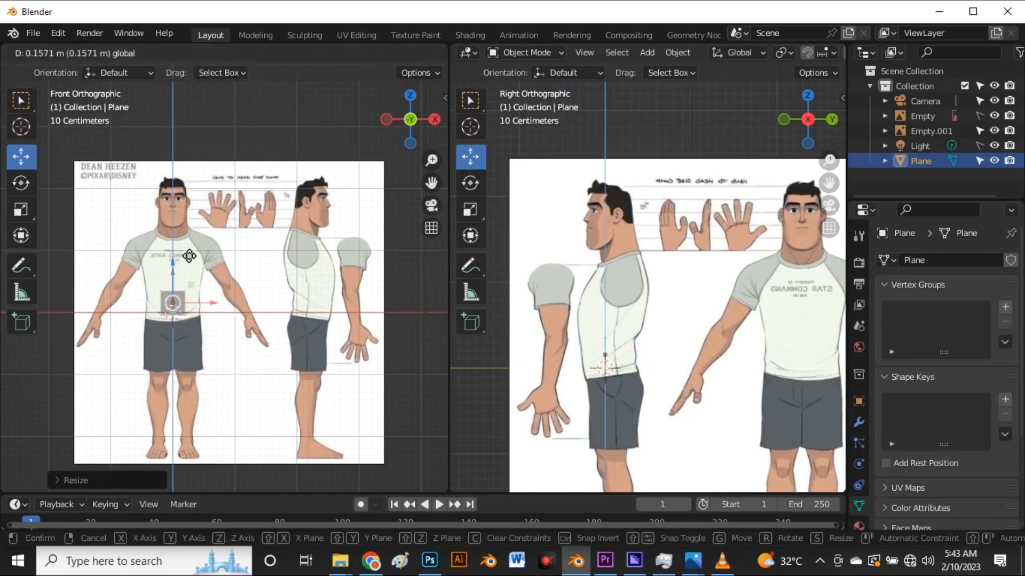
pyautogui.click(189, 172)
pyautogui.scroll(1, 189, 172)
pyautogui.scroll(-2, 679, 280)
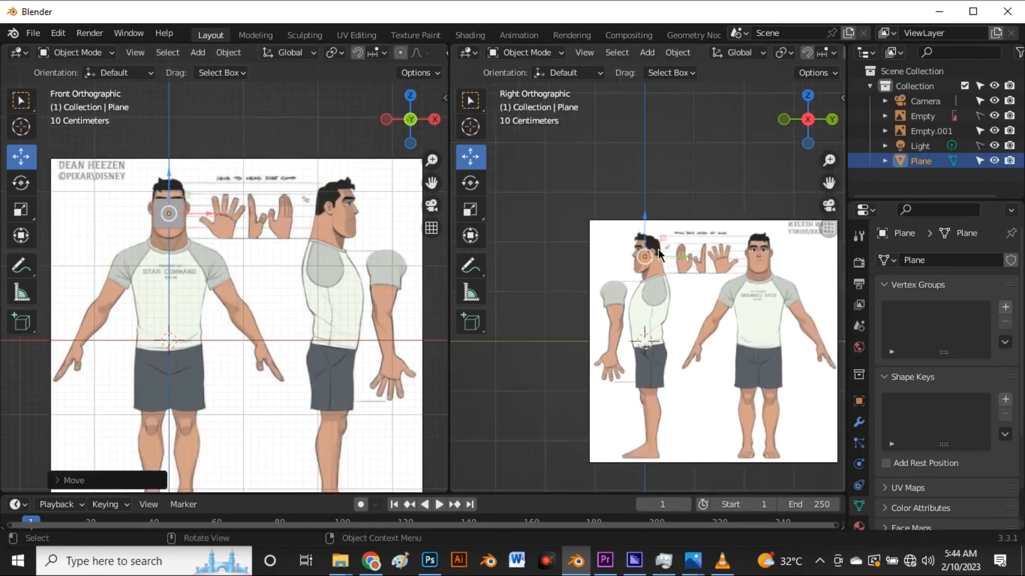
# - Move the plane along Y to the profile's nose tip in the Right view, and shrink it to about nose width
pyautogui.scroll(5, 679, 280)
pyautogui.press('g')
pyautogui.press('y')
pyautogui.click(625, 290)
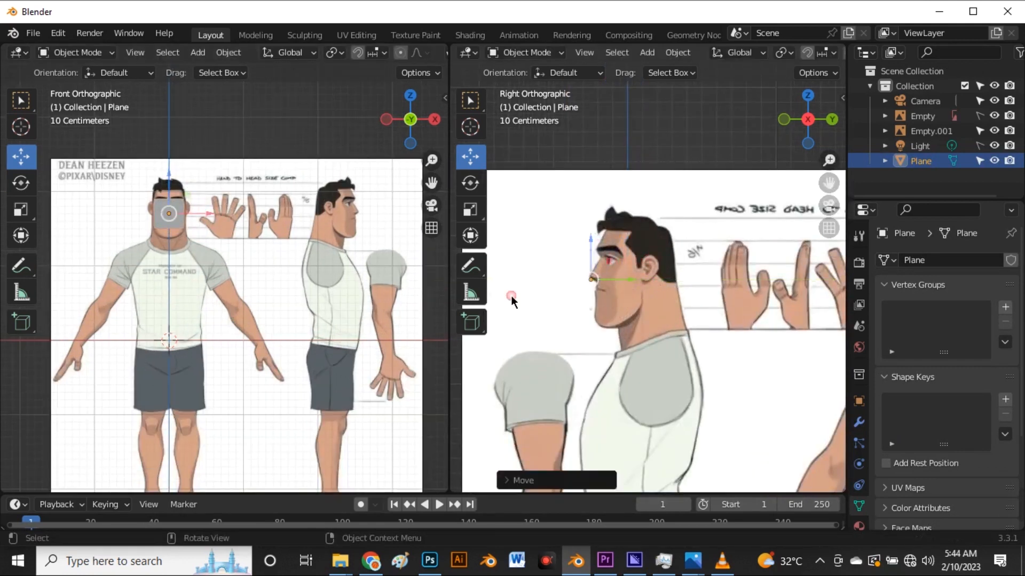
pyautogui.scroll(5, 154, 211)
pyautogui.press('s')
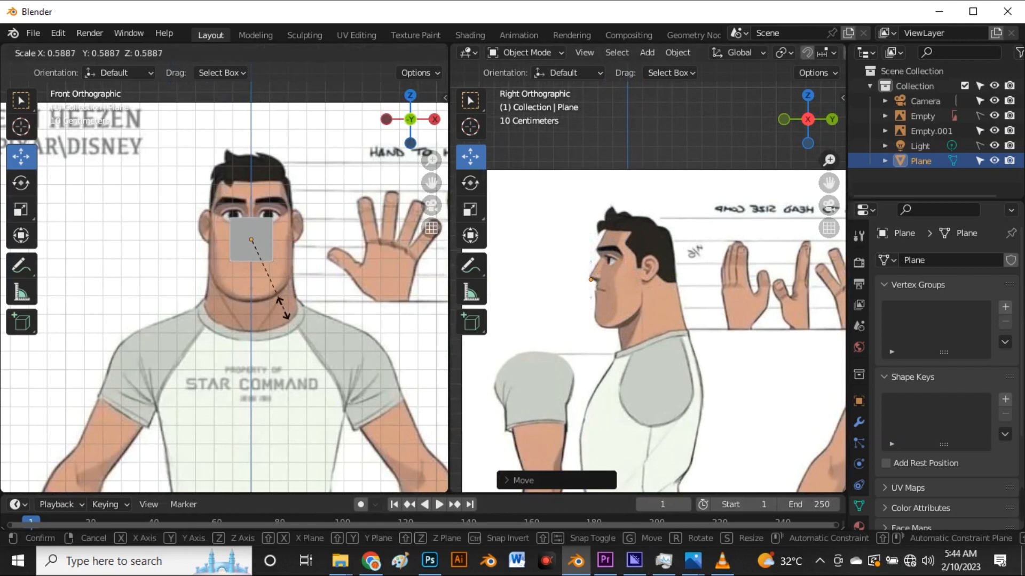
pyautogui.click(264, 283)
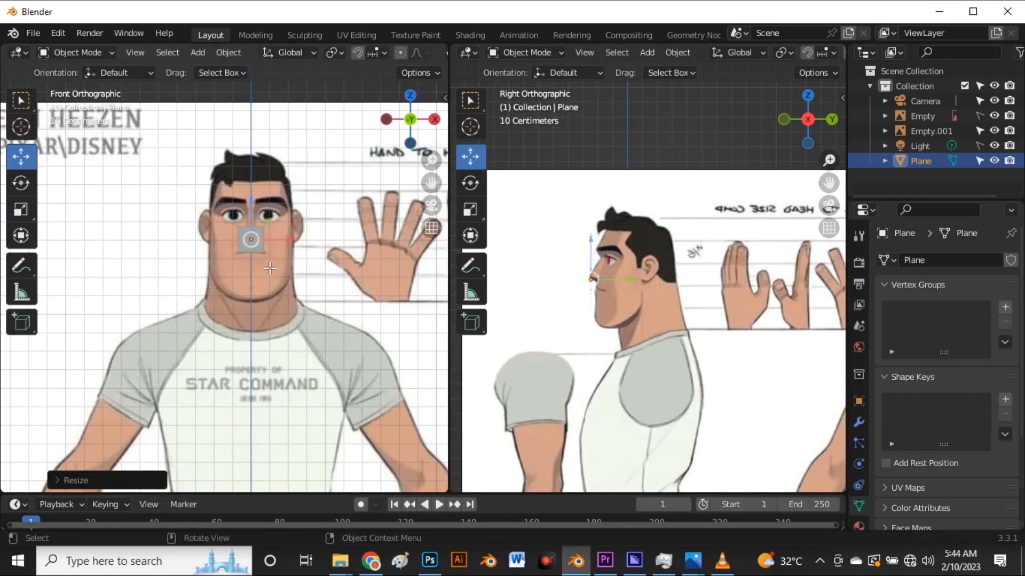
# - In Edit Mode, add one centred vertical loop cut through the plane
pyautogui.press('Tab')
pyautogui.scroll(5, 262, 243)
pyautogui.press('ctrl')
pyautogui.hotkey('ctrl', 'r')
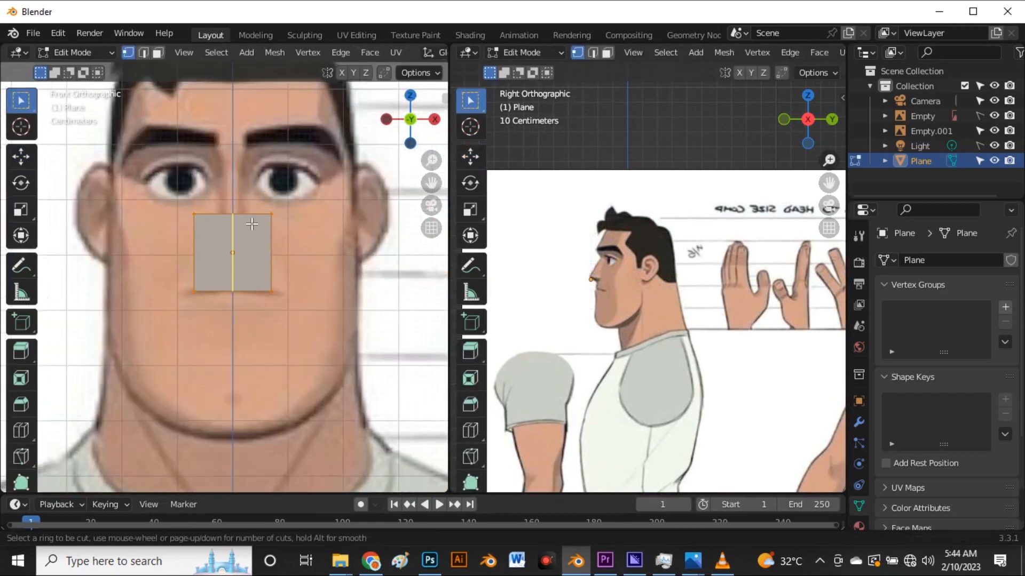
pyautogui.click(252, 224)
pyautogui.rightClick(252, 224)
# - Delete the plane's face on the negative X side of the centre cut in face select mode
pyautogui.press('3')
pyautogui.scroll(4, 234, 243)
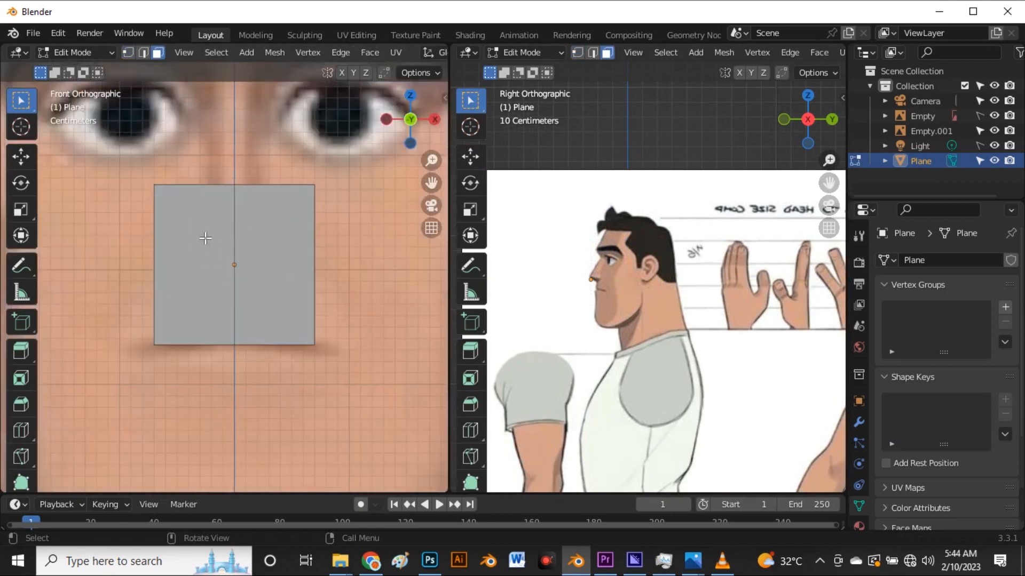
pyautogui.click(205, 238)
pyautogui.press('x')
pyautogui.click(203, 234)
pyautogui.scroll(-4, 205, 238)
pyautogui.scroll(3, 271, 271)
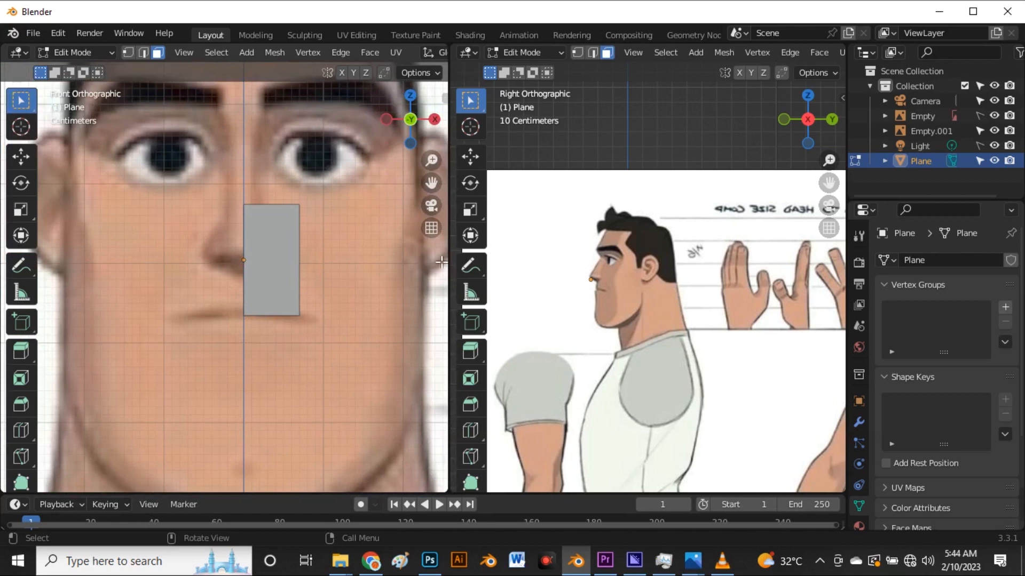
# - Add a Mirror modifier on the X axis to the half plane and enable Clipping
pyautogui.click(858, 422)
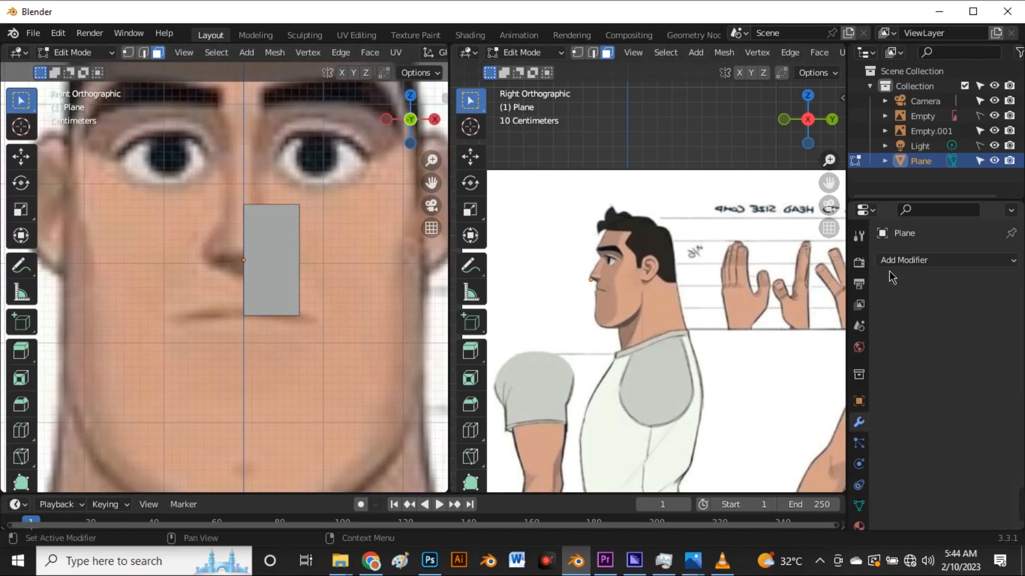
pyautogui.click(939, 261)
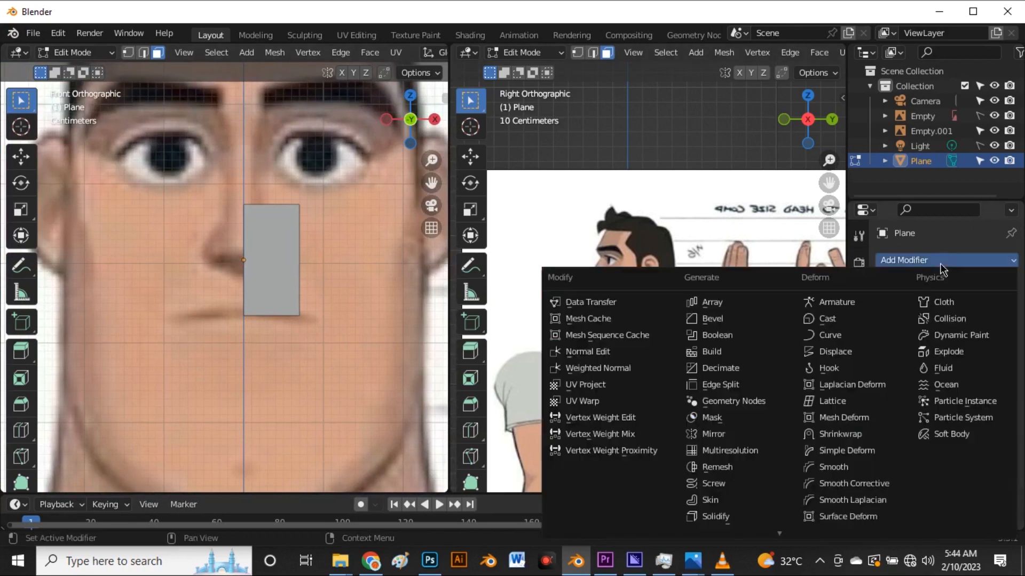
pyautogui.click(714, 434)
pyautogui.click(936, 380)
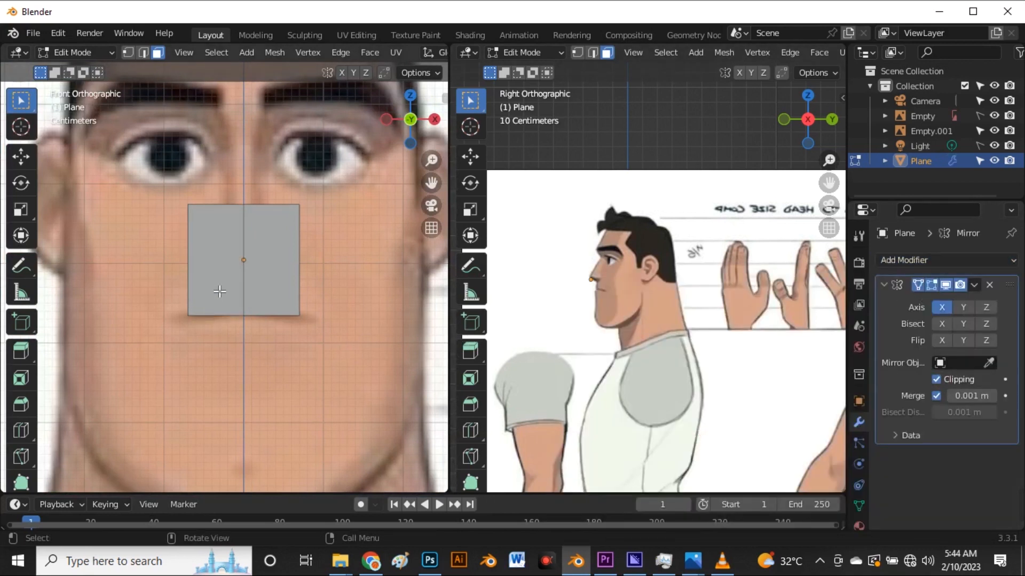
# - Turn on X-ray in vertex select mode and move the whole plane up about 0.13 m along Z
pyautogui.press('1')
pyautogui.scroll(-2, 224, 291)
pyautogui.hotkey('alt', 'z')
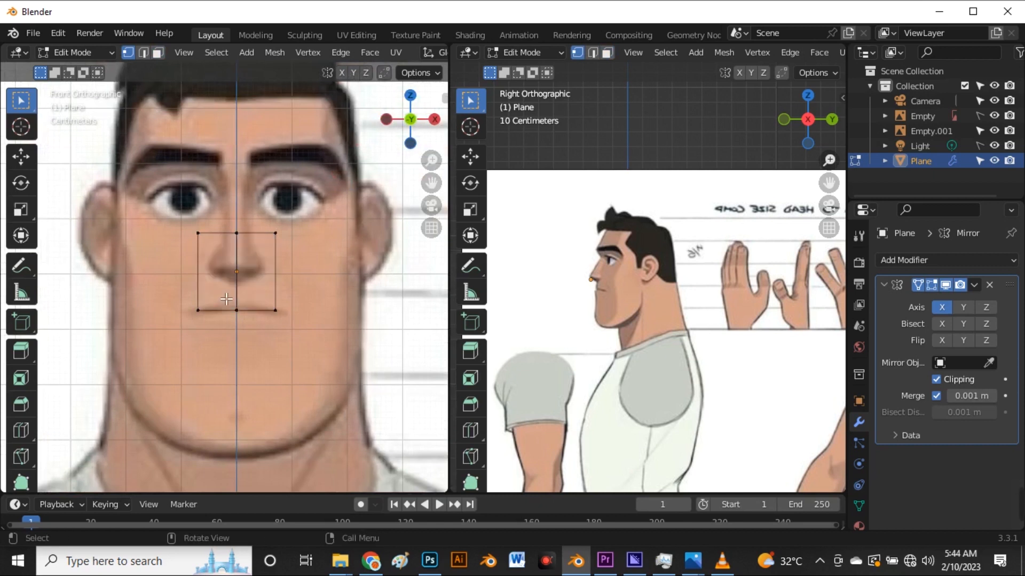
pyautogui.scroll(3, 226, 303)
pyautogui.click(312, 340)
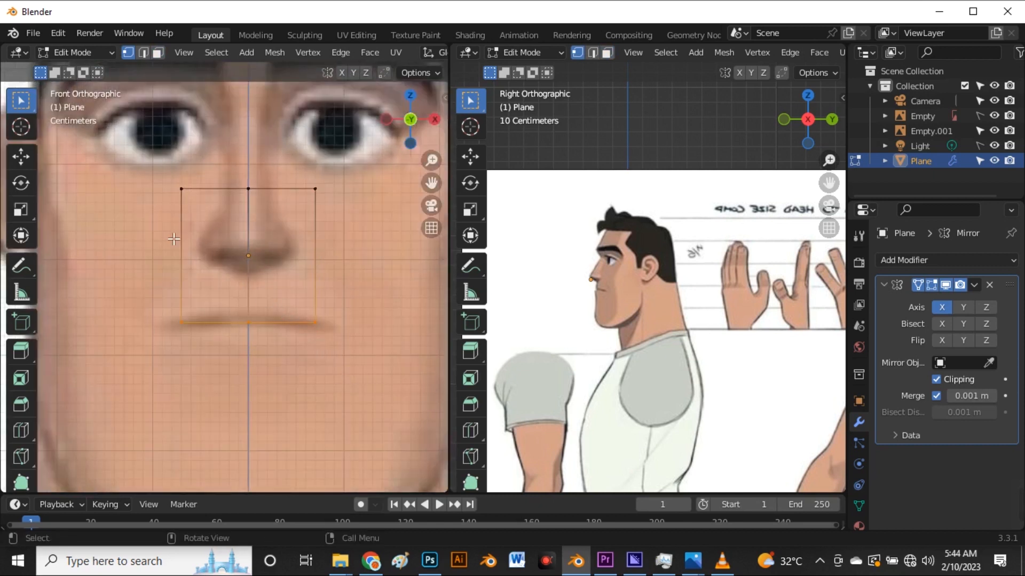
pyautogui.click(22, 156)
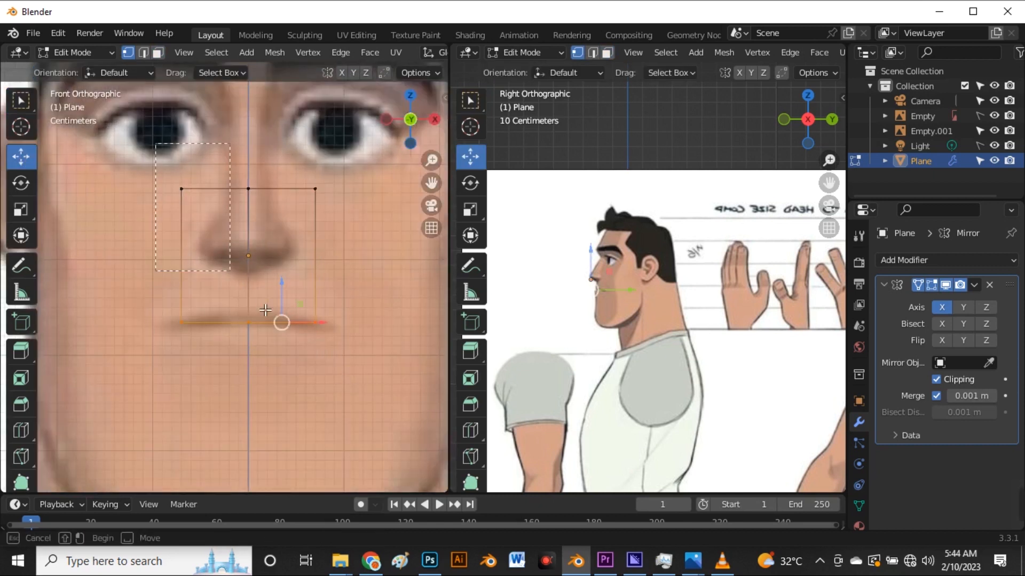
pyautogui.moveTo(282, 299); pyautogui.dragTo(263, 114)
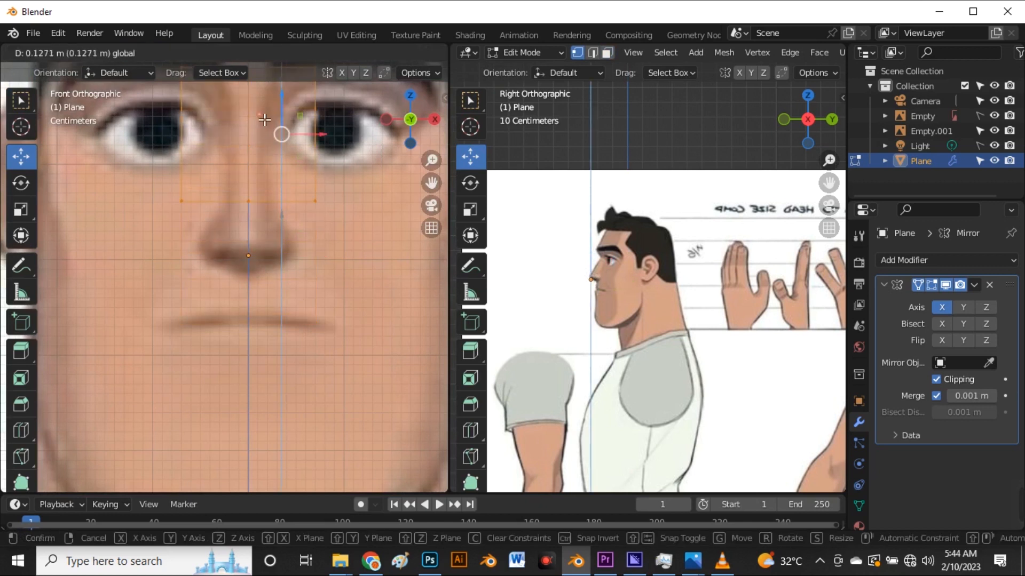
# - Lower the plane's upper edge to below the eyes and its lower edge to just above the nose tip, forming a short strip
pyautogui.scroll(-3, 265, 120)
pyautogui.scroll(4, 268, 170)
pyautogui.moveTo(109, 191); pyautogui.dragTo(358, 308)
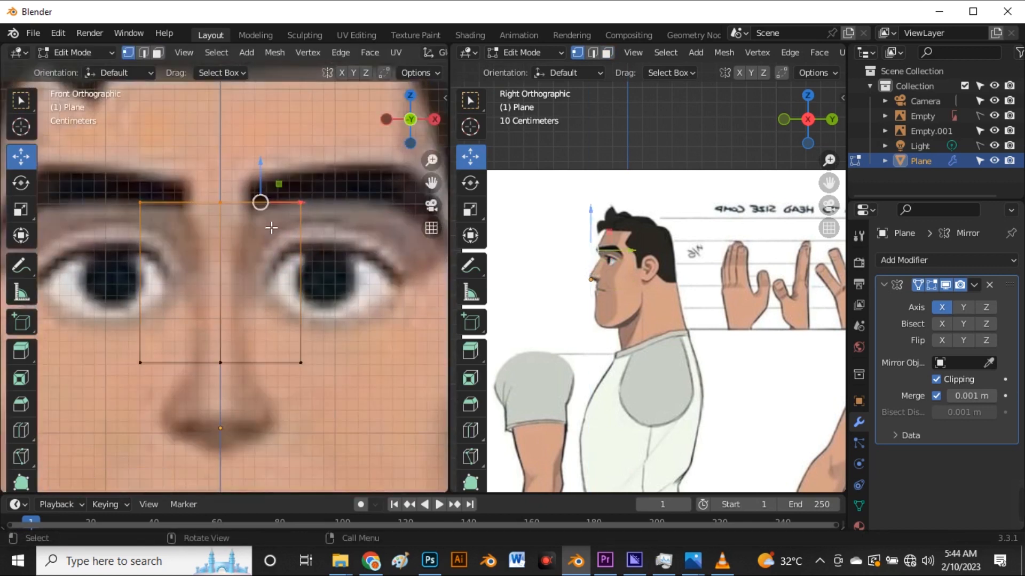
pyautogui.moveTo(266, 178); pyautogui.dragTo(263, 299)
pyautogui.moveTo(134, 345); pyautogui.dragTo(347, 382)
pyautogui.moveTo(261, 341); pyautogui.dragTo(267, 359)
# - Move the whole strip about 0.059 m along Y in the Right view and rotate it about 24° to follow the nose slope
pyautogui.scroll(-1, 256, 363)
pyautogui.scroll(6, 585, 260)
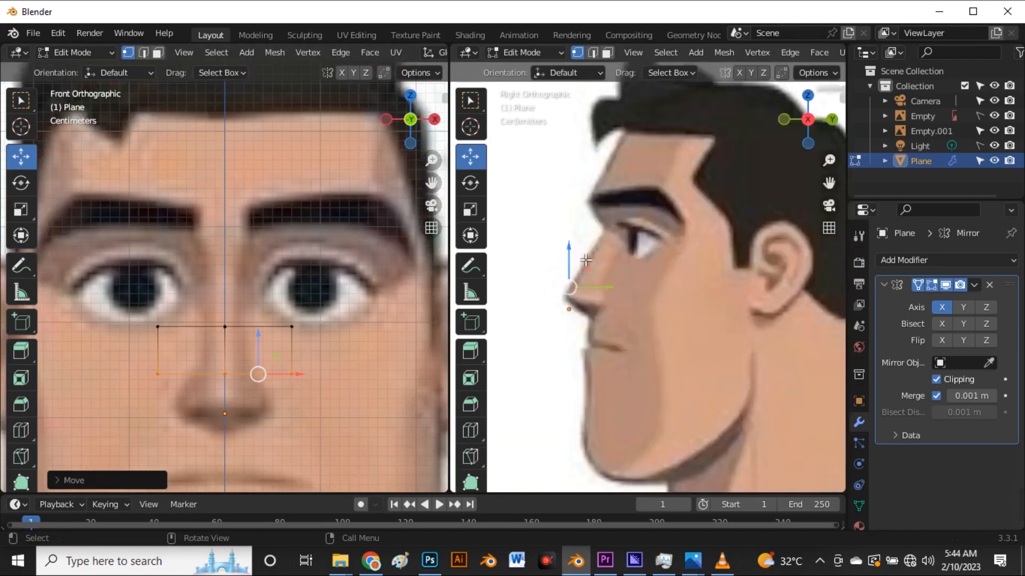
pyautogui.scroll(3, 573, 316)
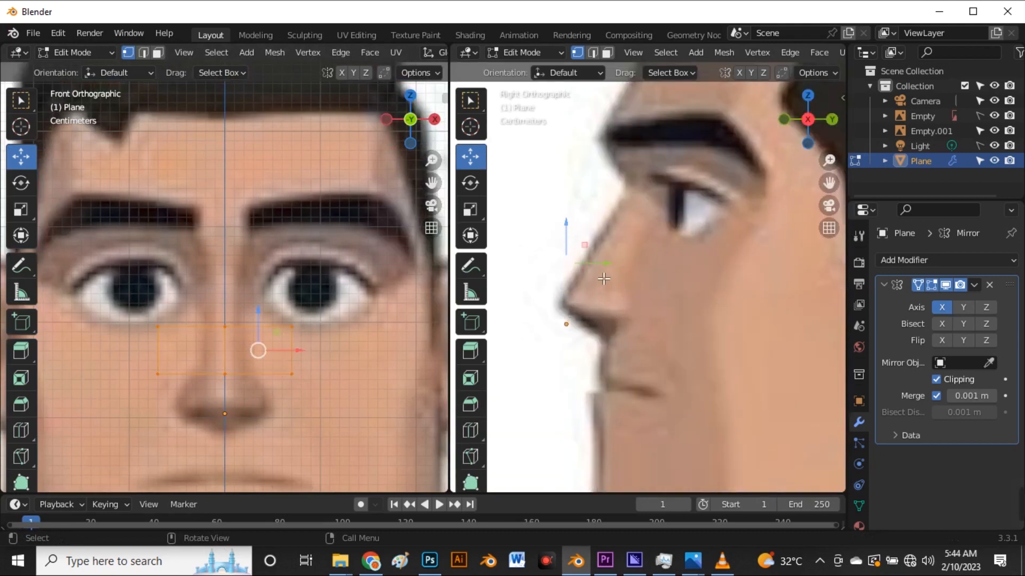
pyautogui.press('g')
pyautogui.press('y')
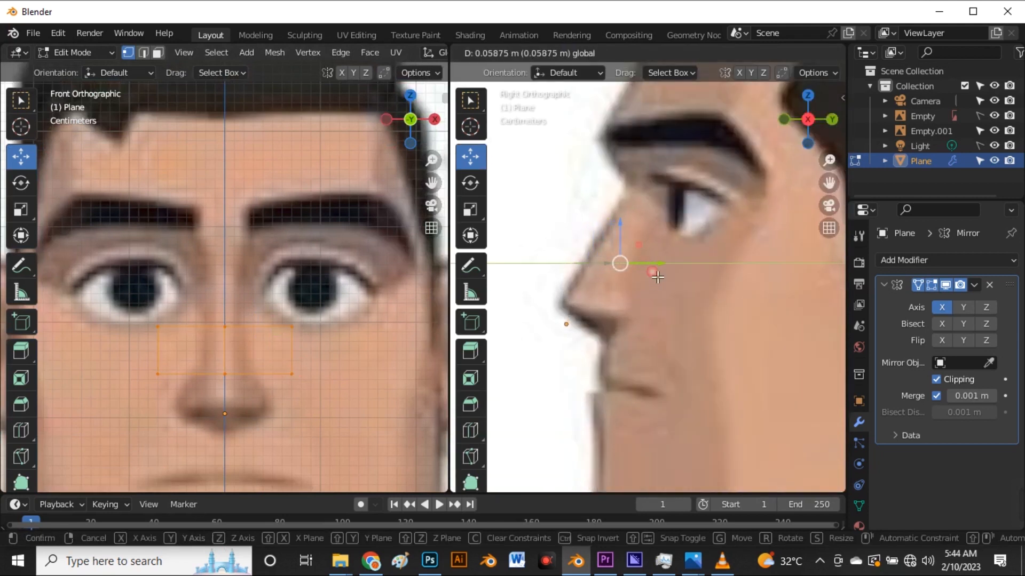
pyautogui.click(658, 277)
pyautogui.press('r')
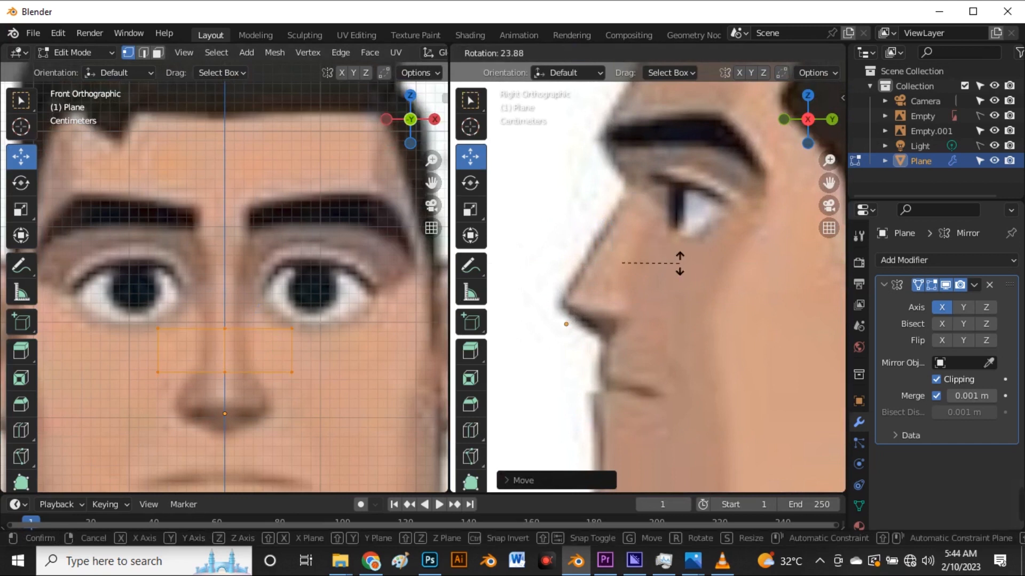
pyautogui.click(647, 271)
# - Leave Edit Mode, make the reference images selectable, and move the side reference along X to about -2.88 m, behind the model
pyautogui.scroll(-4, 647, 271)
pyautogui.scroll(-2, 647, 272)
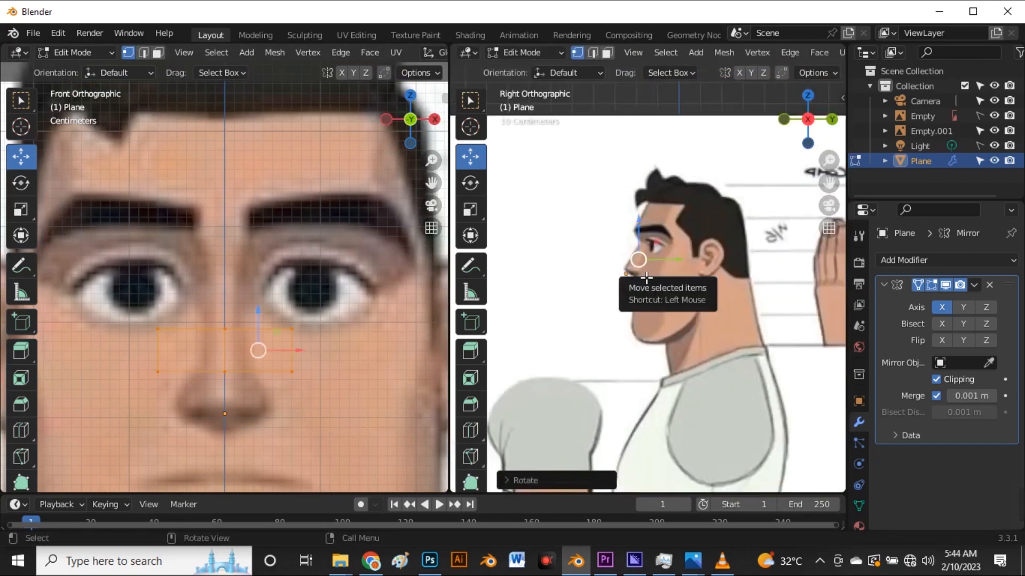
pyautogui.press('Tab')
pyautogui.scroll(-2, 648, 253)
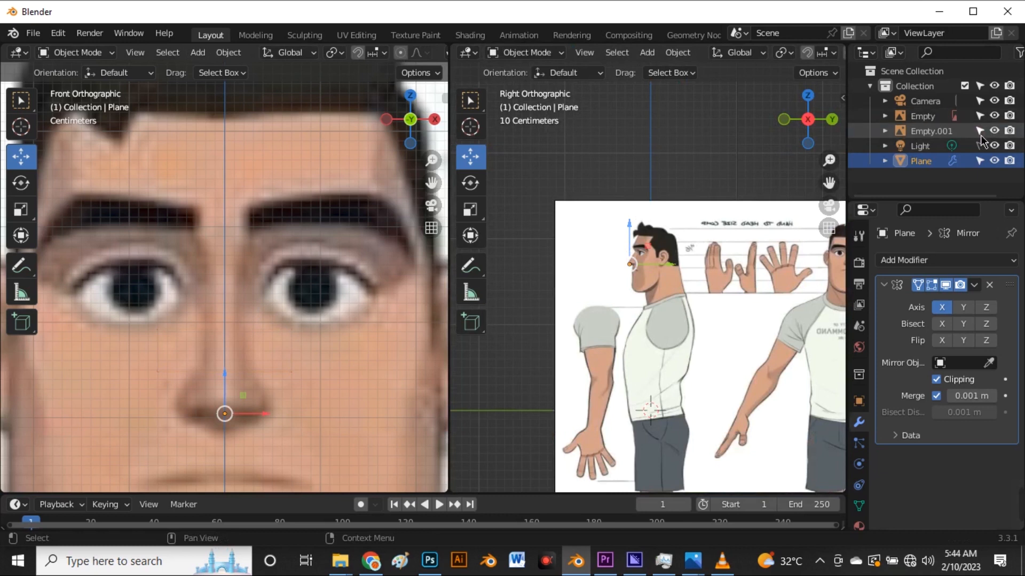
pyautogui.moveTo(675, 257); pyautogui.dragTo(683, 369, button='middle')
pyautogui.click(696, 370)
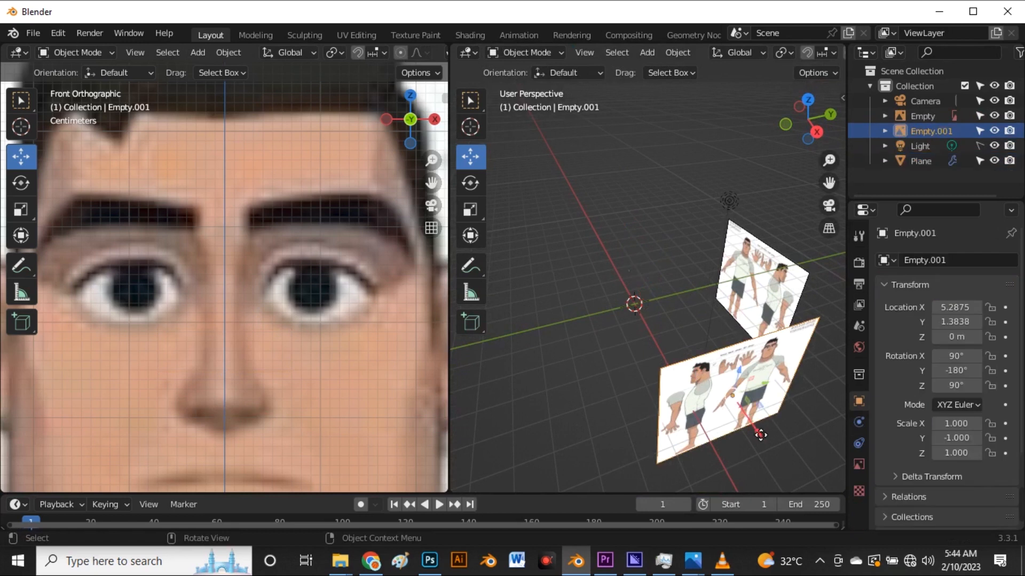
pyautogui.press('g')
pyautogui.press('x')
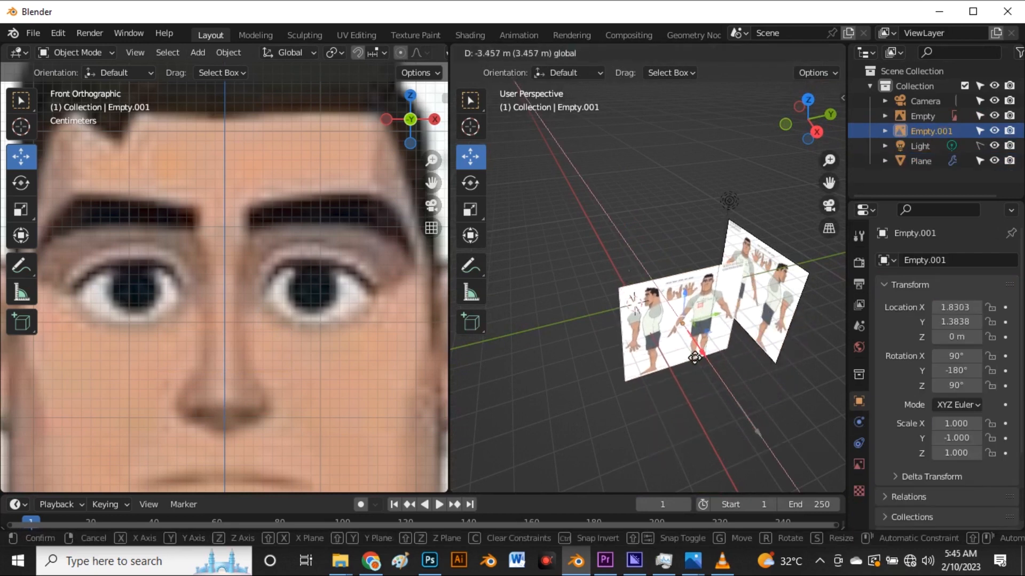
pyautogui.click(668, 318)
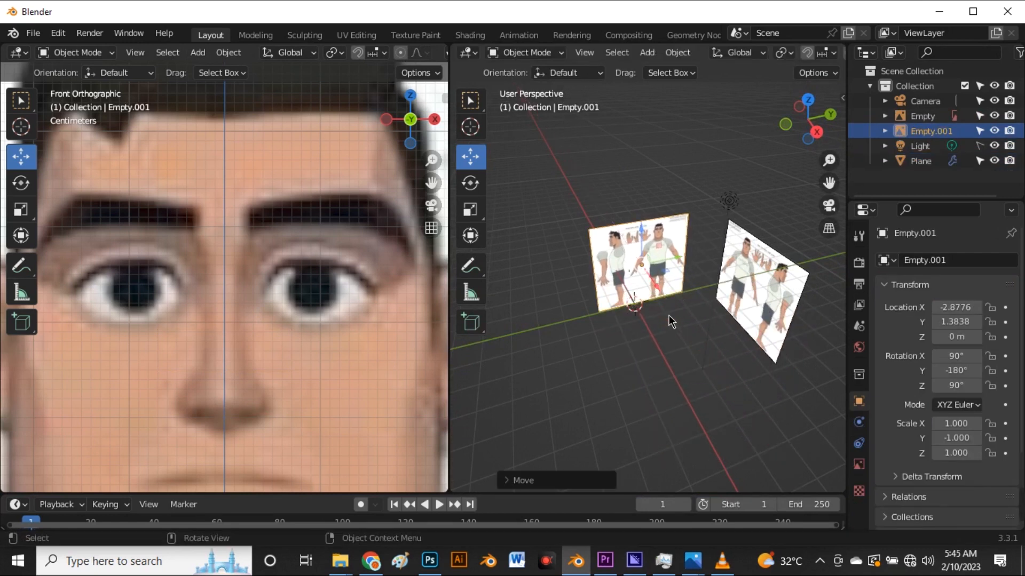
# - Return to the Right view and make the reference images unselectable again
pyautogui.press('`')
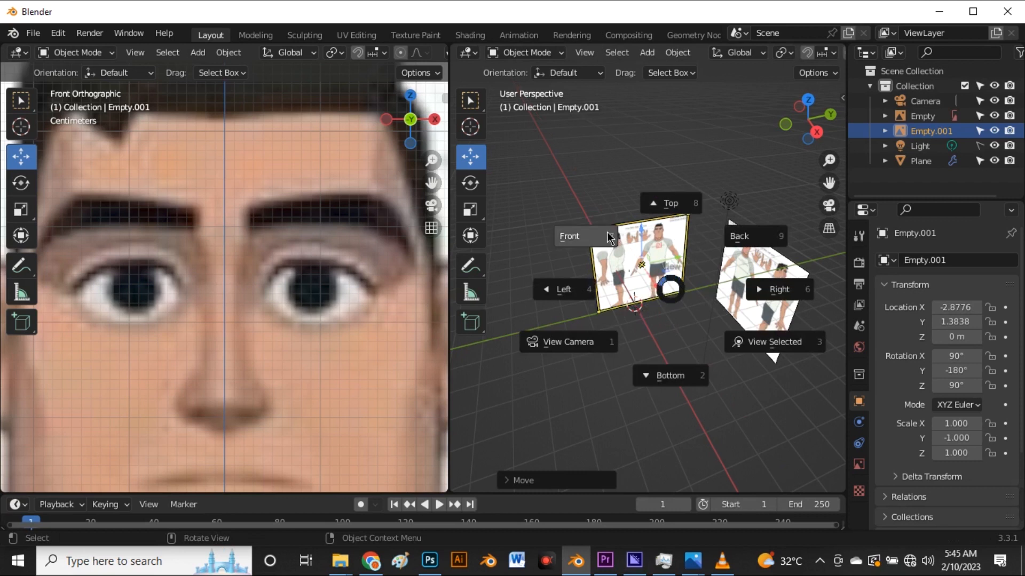
pyautogui.click(767, 283)
pyautogui.scroll(3, 498, 237)
pyautogui.scroll(6, 643, 213)
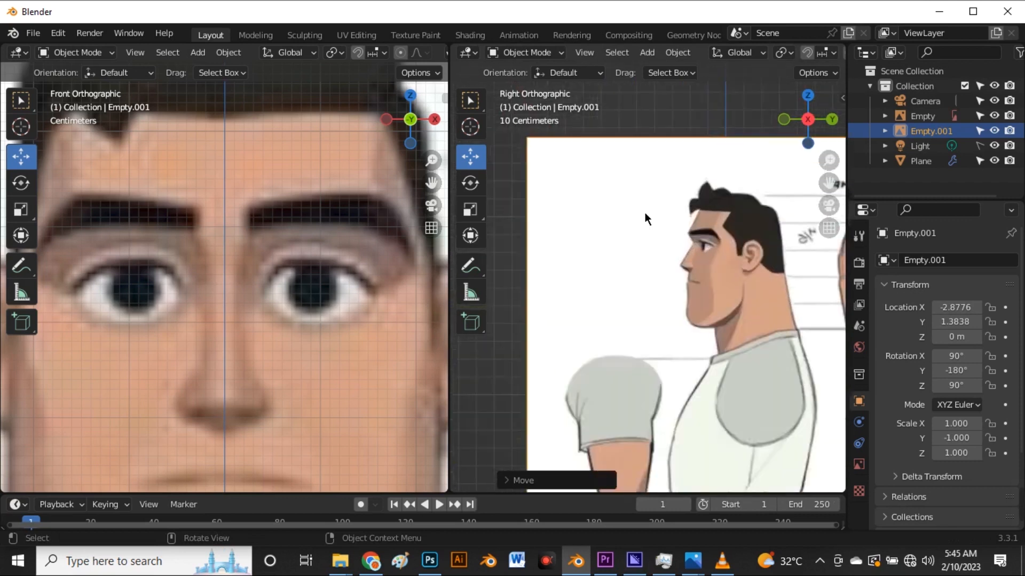
pyautogui.click(977, 129)
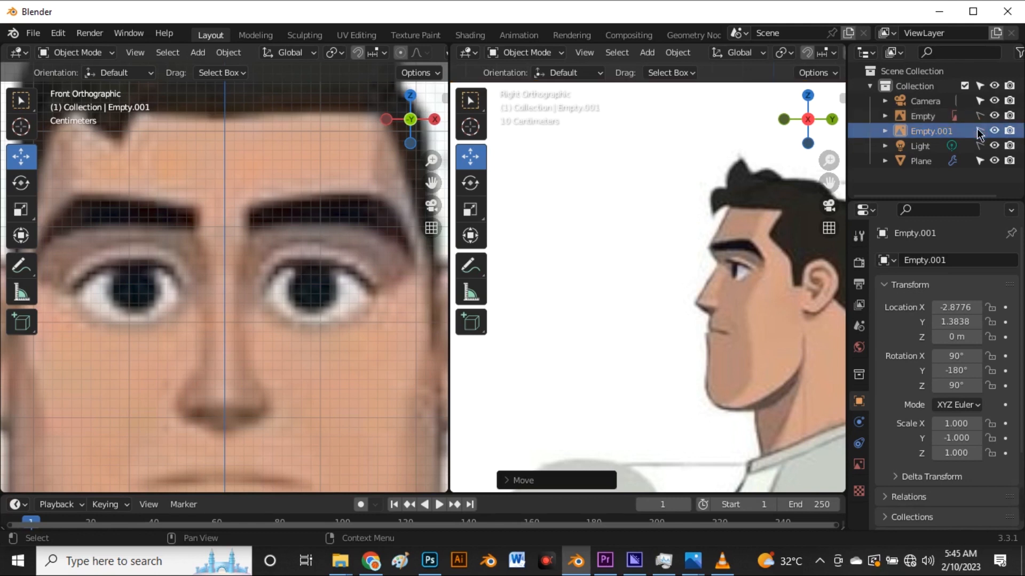
# - Select the mirrored plane strip and enter Edit Mode on it
pyautogui.scroll(-6, 238, 222)
pyautogui.moveTo(196, 190); pyautogui.dragTo(332, 331)
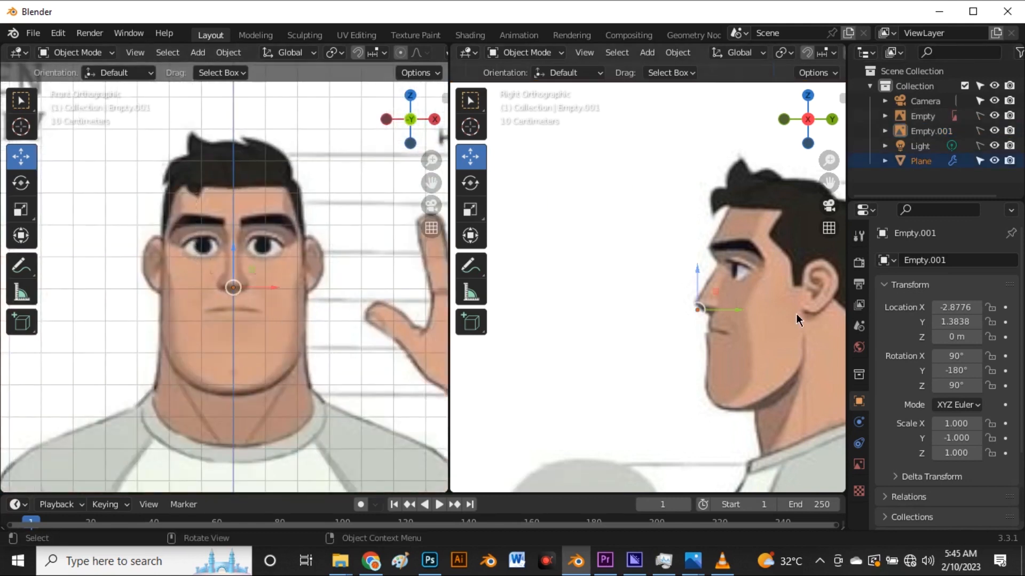
pyautogui.scroll(5, 704, 327)
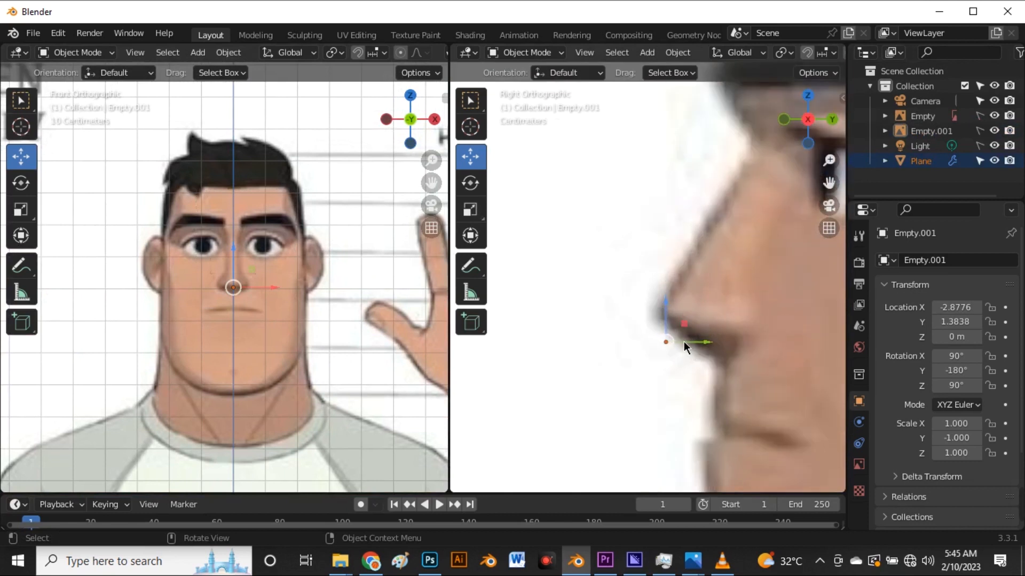
pyautogui.scroll(1, 682, 343)
pyautogui.scroll(6, 263, 286)
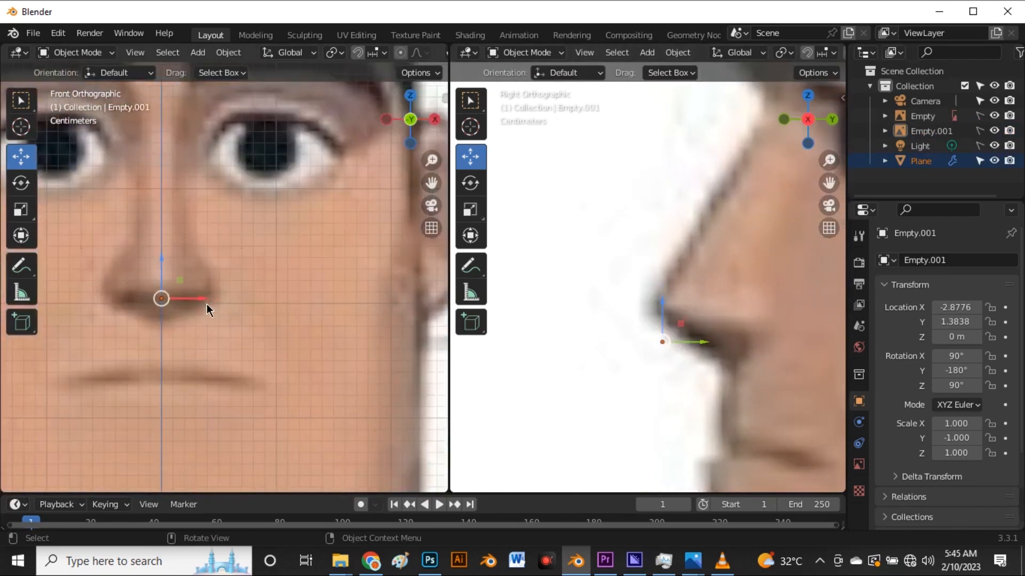
pyautogui.scroll(-4, 192, 308)
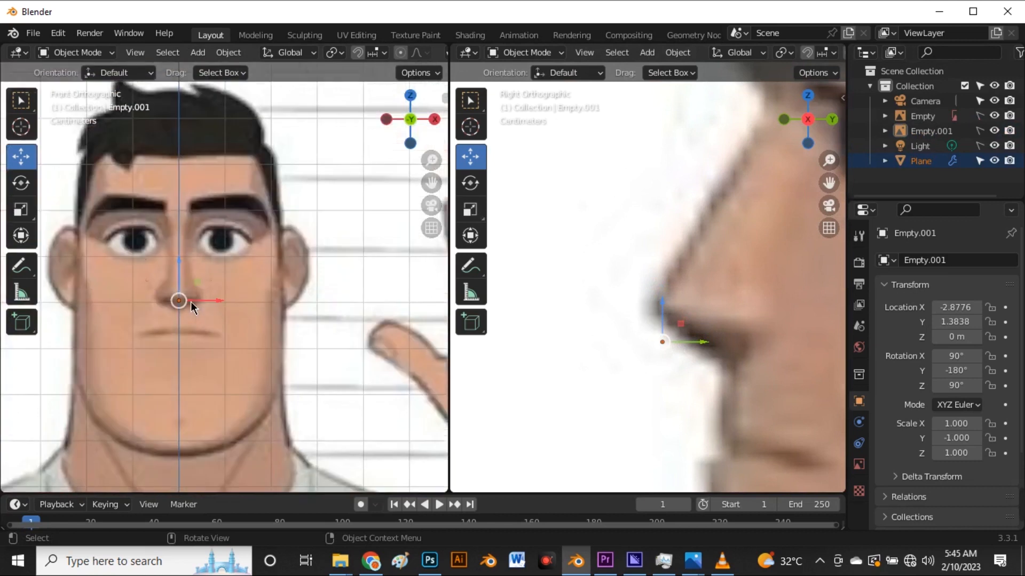
pyautogui.click(235, 337)
pyautogui.scroll(-7, 599, 261)
pyautogui.moveTo(599, 261); pyautogui.dragTo(654, 336, button='middle')
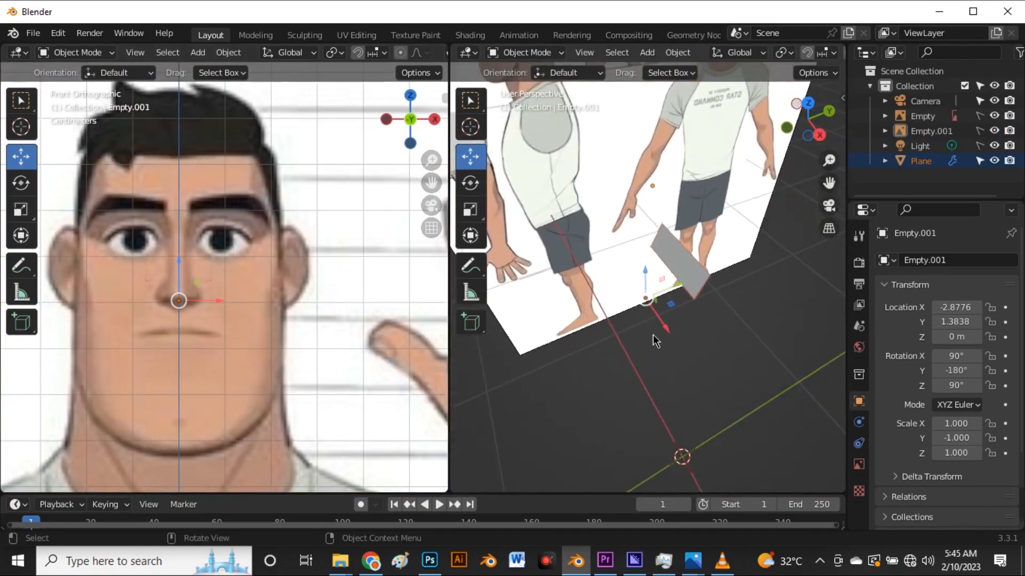
pyautogui.scroll(2, 690, 283)
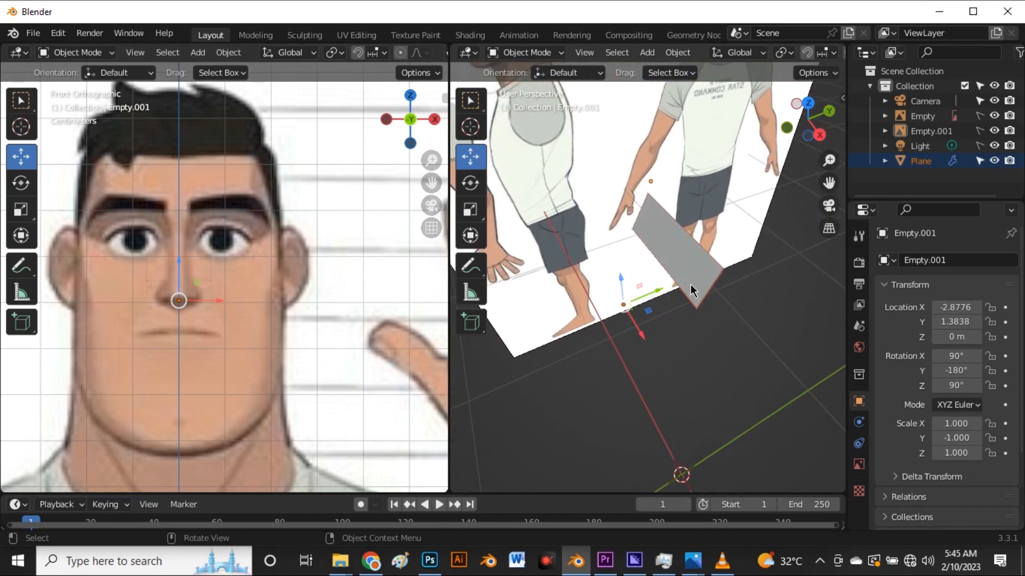
pyautogui.click(691, 280)
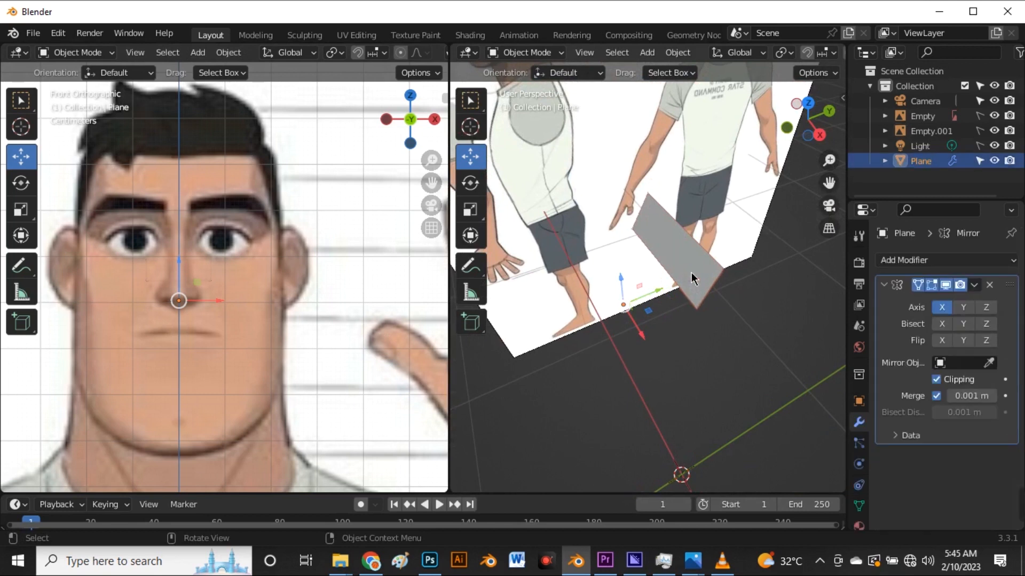
pyautogui.press('Tab')
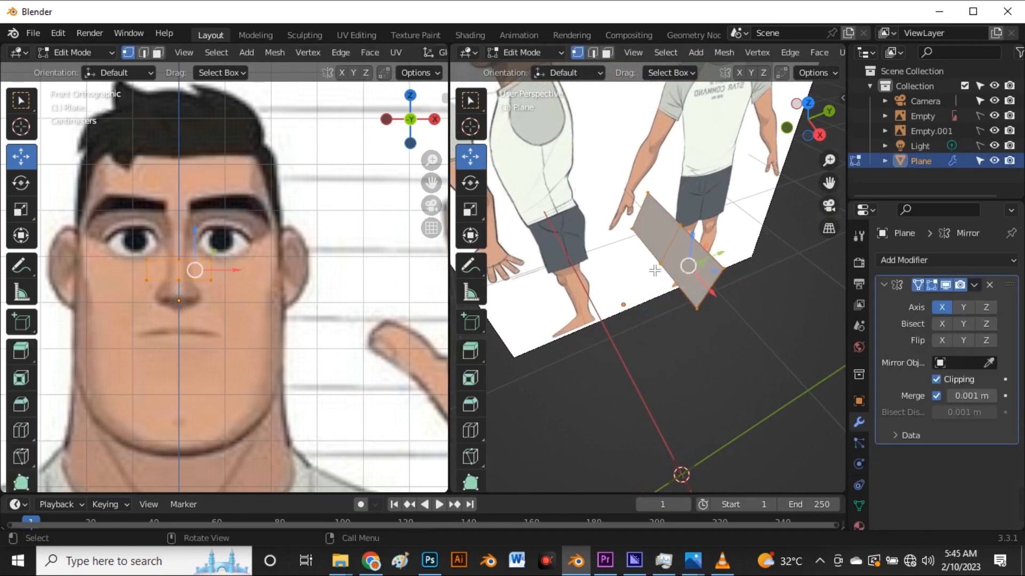
# - Move the whole strip in the Right view about 0.014 m along Y and -0.030 m along Z
pyautogui.press('`')
pyautogui.click(750, 263)
pyautogui.scroll(4, 657, 338)
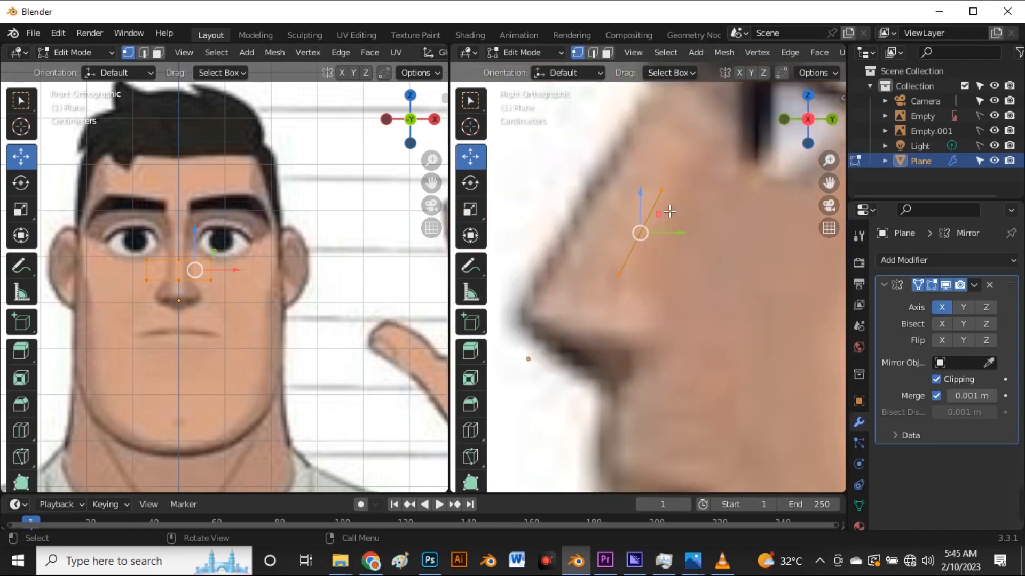
pyautogui.scroll(-1, 658, 338)
pyautogui.press('g')
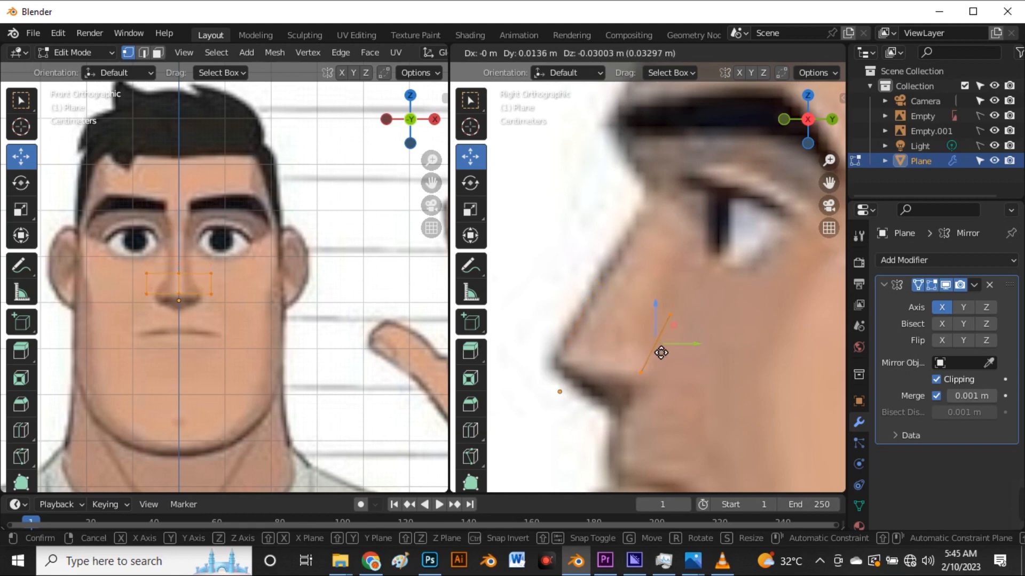
pyautogui.click(661, 353)
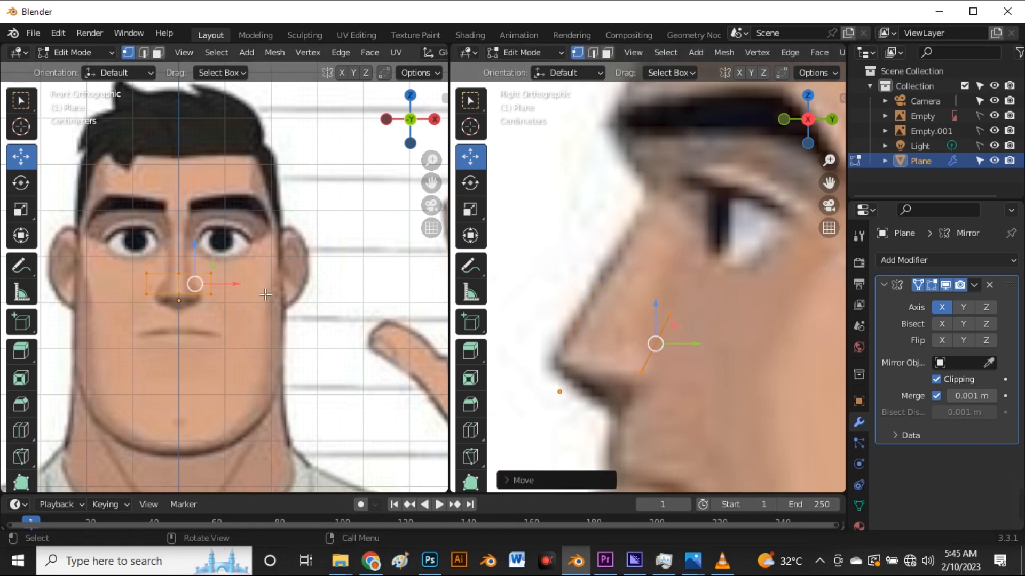
# - Narrow the strip in the front view by moving its outer vertices inward along X to the width of the nose bridge
pyautogui.scroll(2, 223, 273)
pyautogui.hotkey('alt', 'a')
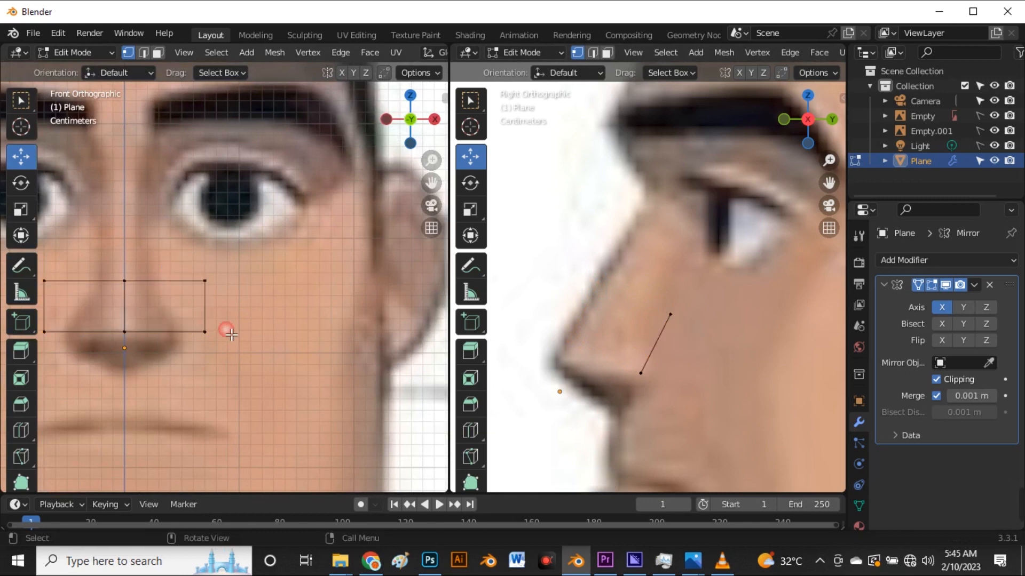
pyautogui.scroll(-1, 219, 326)
pyautogui.scroll(2, 210, 312)
pyautogui.moveTo(209, 300); pyautogui.dragTo(305, 421)
pyautogui.scroll(3, 227, 339)
pyautogui.moveTo(270, 328); pyautogui.dragTo(208, 327)
pyautogui.scroll(-3, 210, 332)
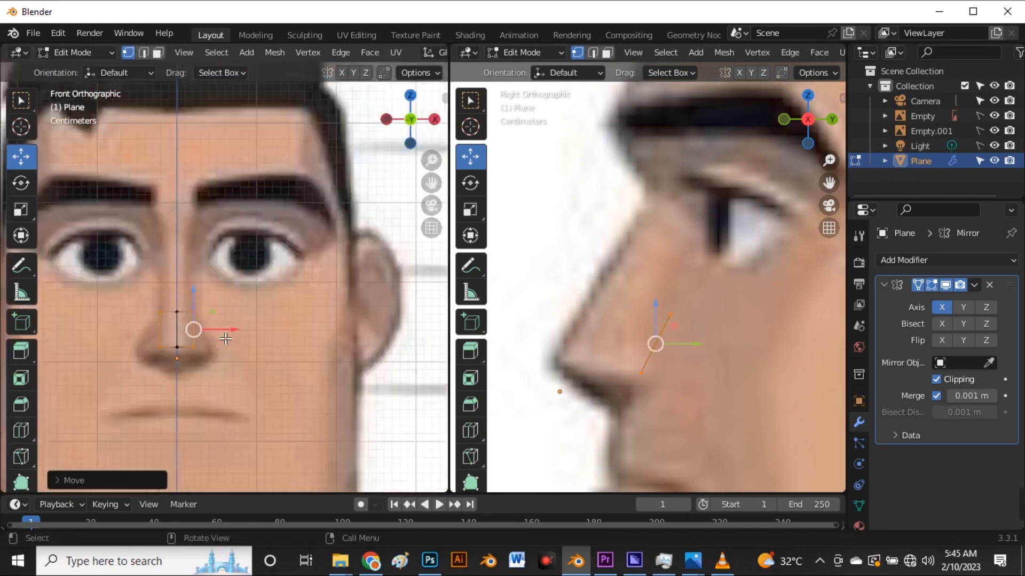
# - Offset the strip's centre-line vertices slightly upward from its outer vertices
pyautogui.scroll(2, 210, 335)
pyautogui.moveTo(148, 292); pyautogui.dragTo(191, 408)
pyautogui.scroll(2, 661, 364)
pyautogui.moveTo(691, 373)
pyautogui.mouseDown()
pyautogui.moveTo(679, 362)
pyautogui.moveTo(675, 371)
pyautogui.mouseUp()
pyautogui.click(667, 368)
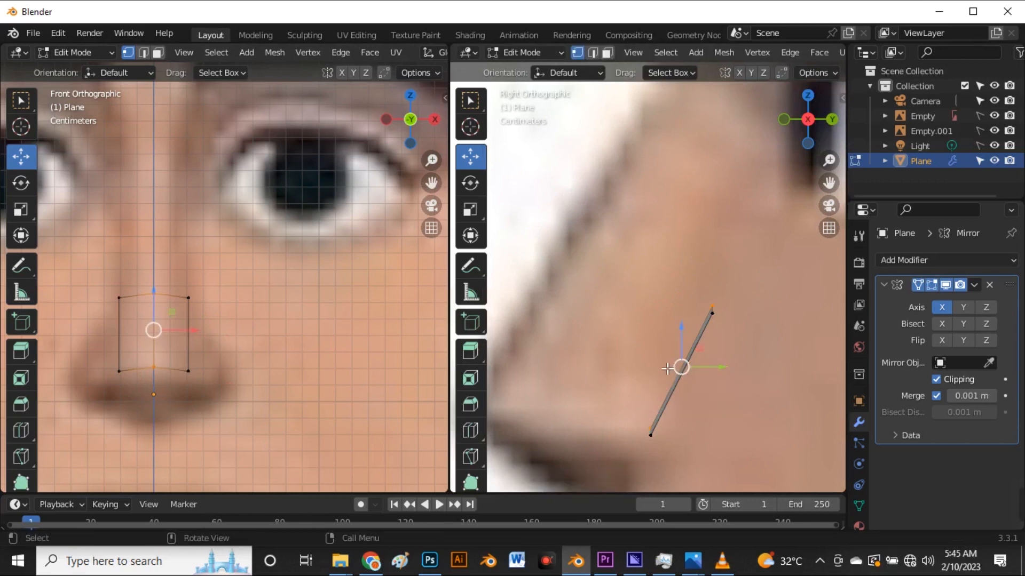
pyautogui.scroll(-2, 241, 341)
pyautogui.scroll(2, 199, 323)
pyautogui.moveTo(140, 310); pyautogui.dragTo(227, 343)
pyautogui.scroll(-3, 203, 337)
pyautogui.scroll(3, 205, 335)
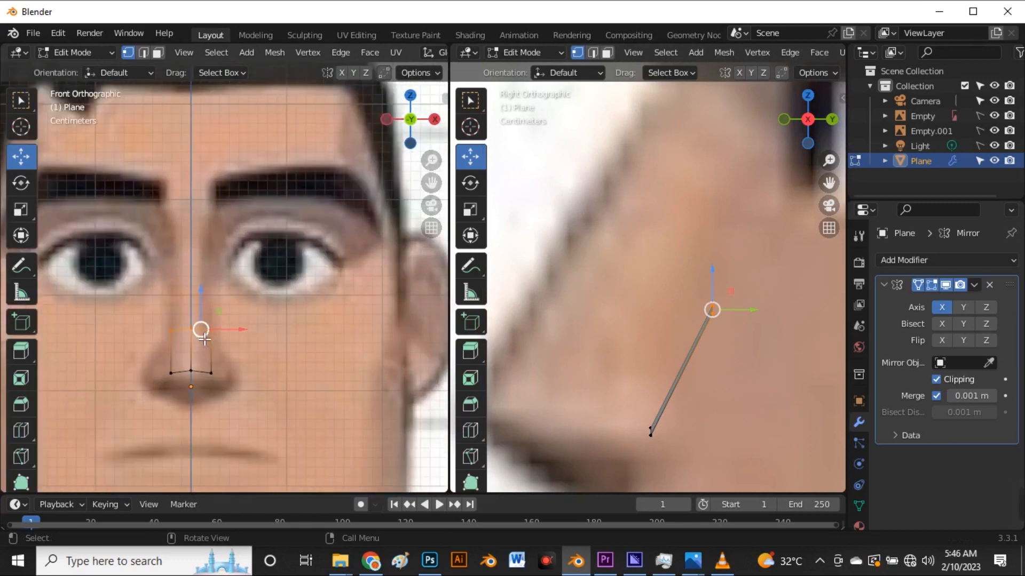
pyautogui.press('2')
pyautogui.click(216, 363)
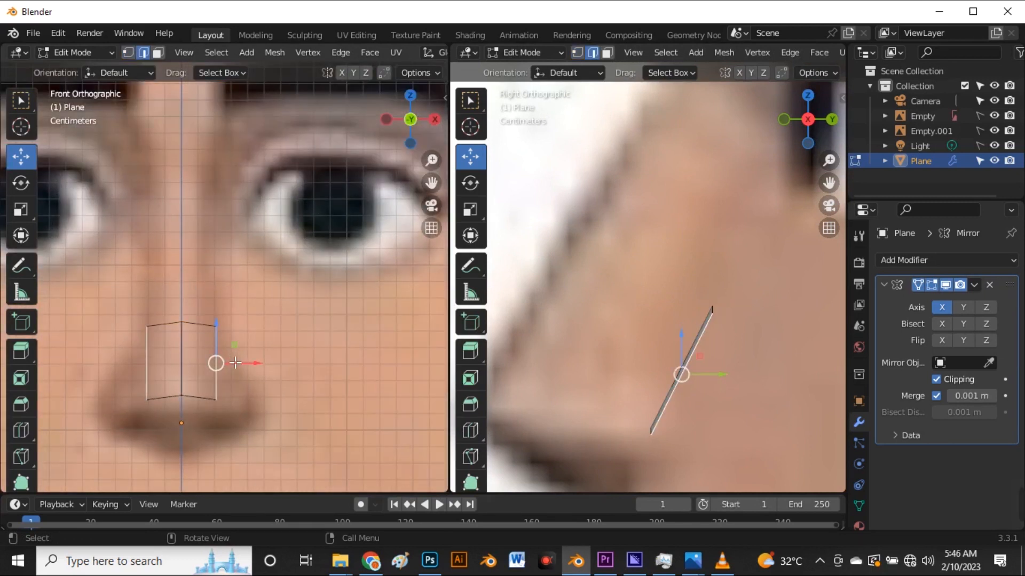
pyautogui.press('3')
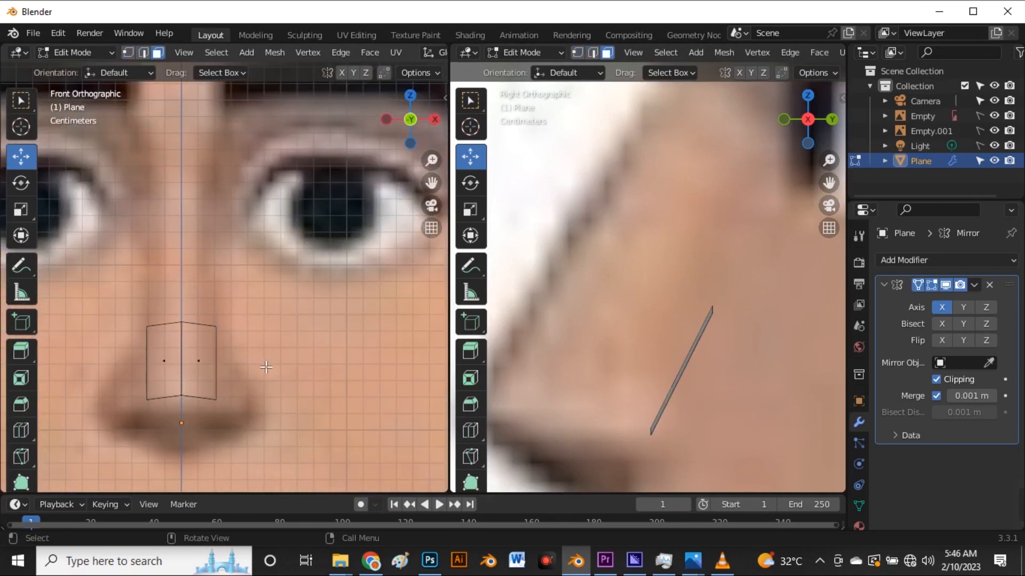
pyautogui.hotkey('ctrl', 'f')
pyautogui.click(216, 355)
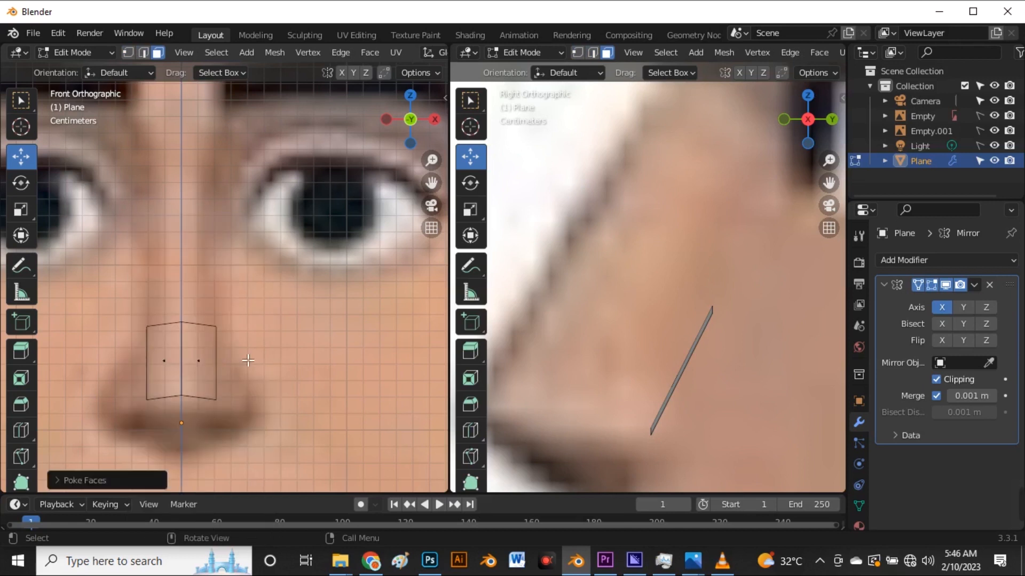
pyautogui.click(207, 355)
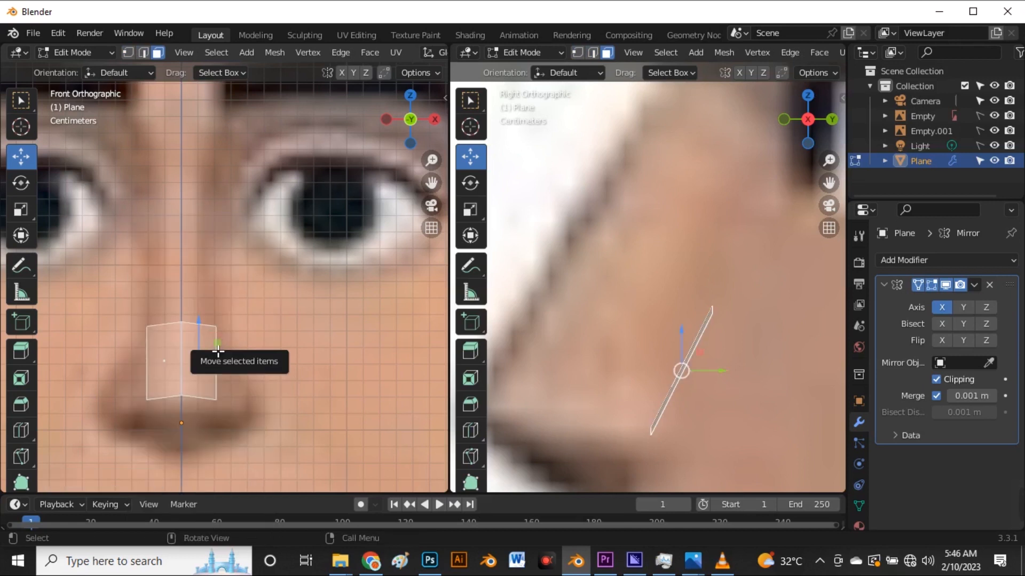
# - Move the strip's outer side edge further inward along X in the front view
pyautogui.press('2')
pyautogui.click(228, 353)
pyautogui.moveTo(251, 369); pyautogui.dragTo(235, 368)
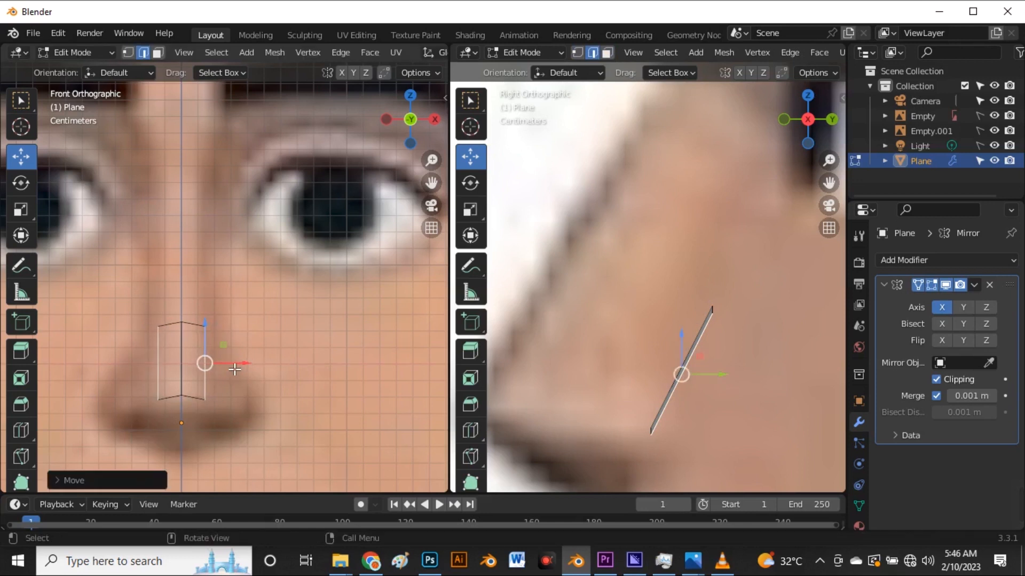
pyautogui.press('3')
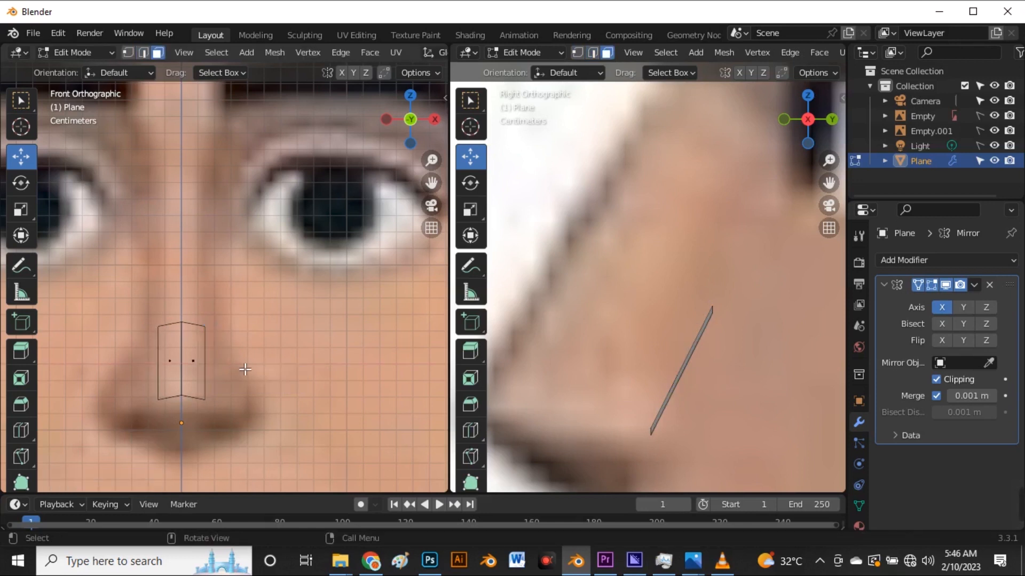
pyautogui.press('2')
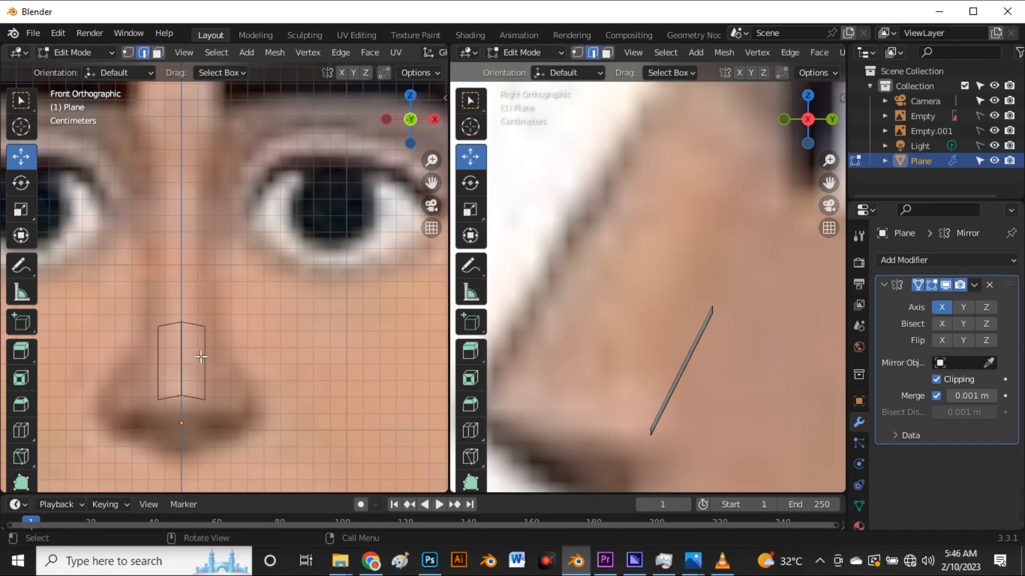
# - Extrude the outer side edge about 0.01 m outward along X and adjust its position to the side of the nose bridge
pyautogui.click(211, 359)
pyautogui.press('e')
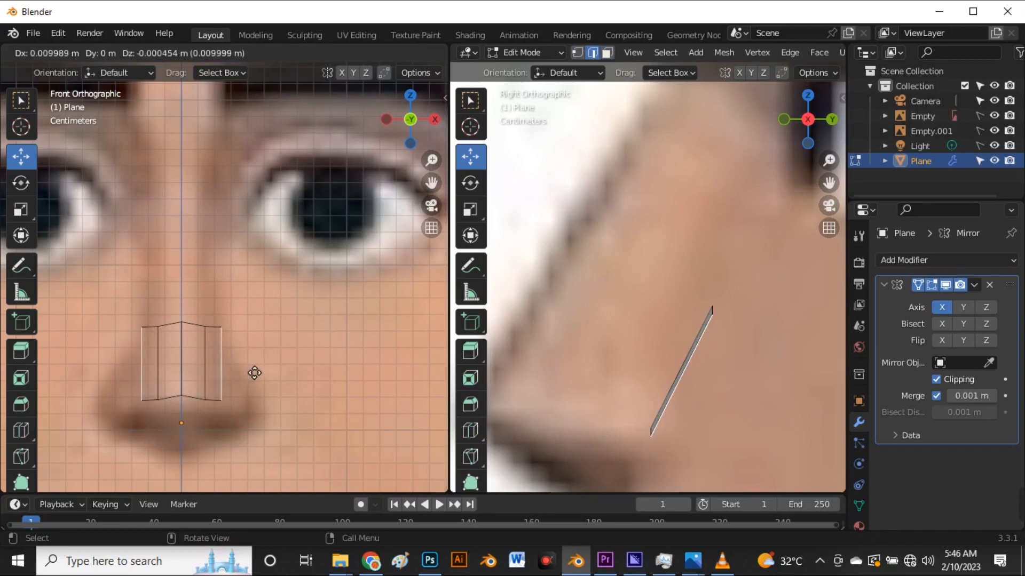
pyautogui.click(250, 370)
pyautogui.click(254, 372)
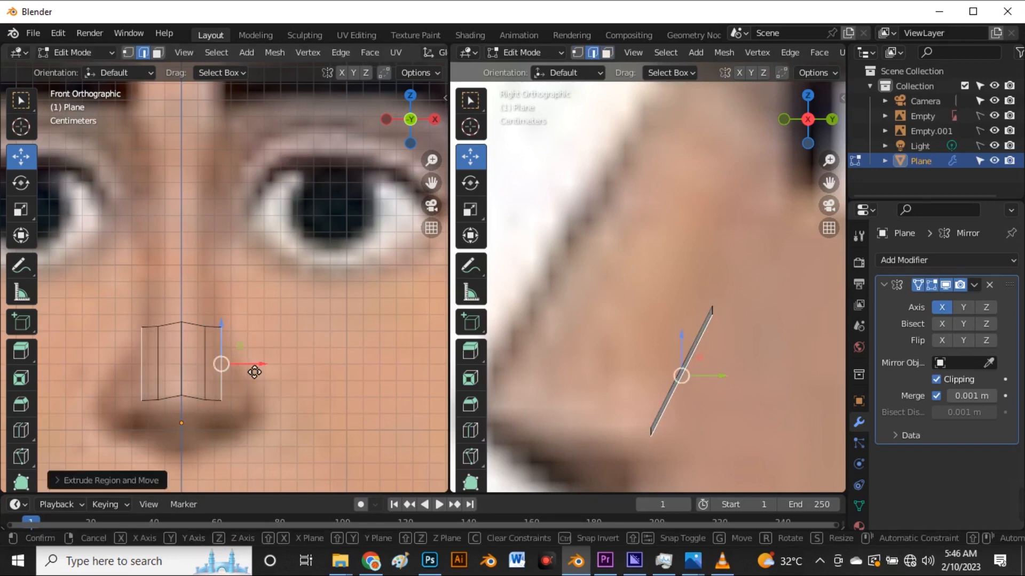
pyautogui.moveTo(219, 363); pyautogui.dragTo(226, 365)
pyautogui.click(231, 372)
pyautogui.moveTo(231, 373); pyautogui.dragTo(218, 362)
# - Lower the bottom and top centre vertices so both rows of the strip run nearly straight across
pyautogui.scroll(2, 217, 361)
pyautogui.press('1')
pyautogui.click(179, 400)
pyautogui.moveTo(179, 395); pyautogui.dragTo(187, 384)
pyautogui.click(179, 295)
pyautogui.moveTo(185, 279); pyautogui.dragTo(185, 291)
# - Extrude the strip's upper edges straight up along Z to the level of the lower half of the eyes
pyautogui.press('2')
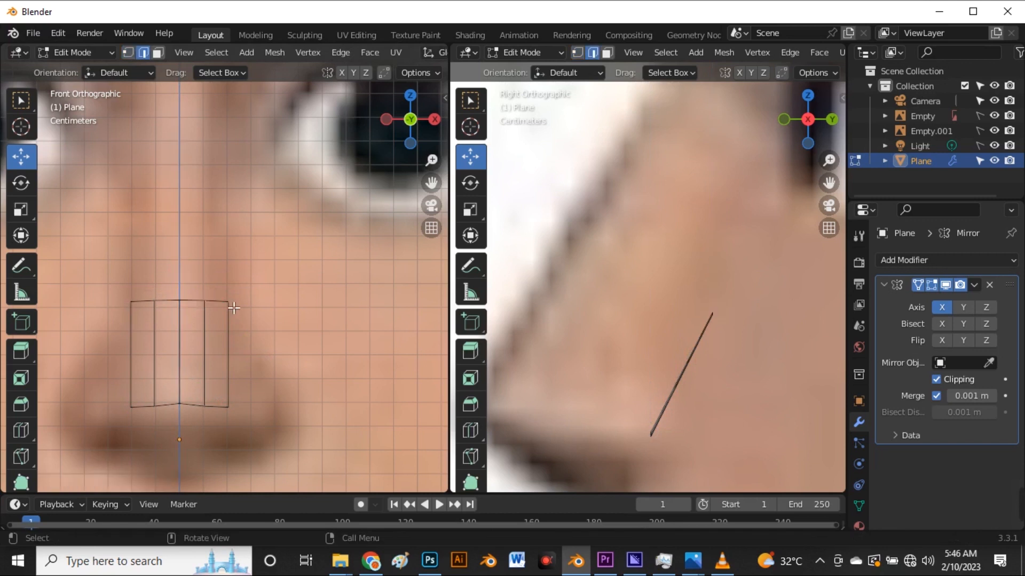
pyautogui.scroll(-3, 218, 301)
pyautogui.scroll(4, 214, 307)
pyautogui.click(213, 307)
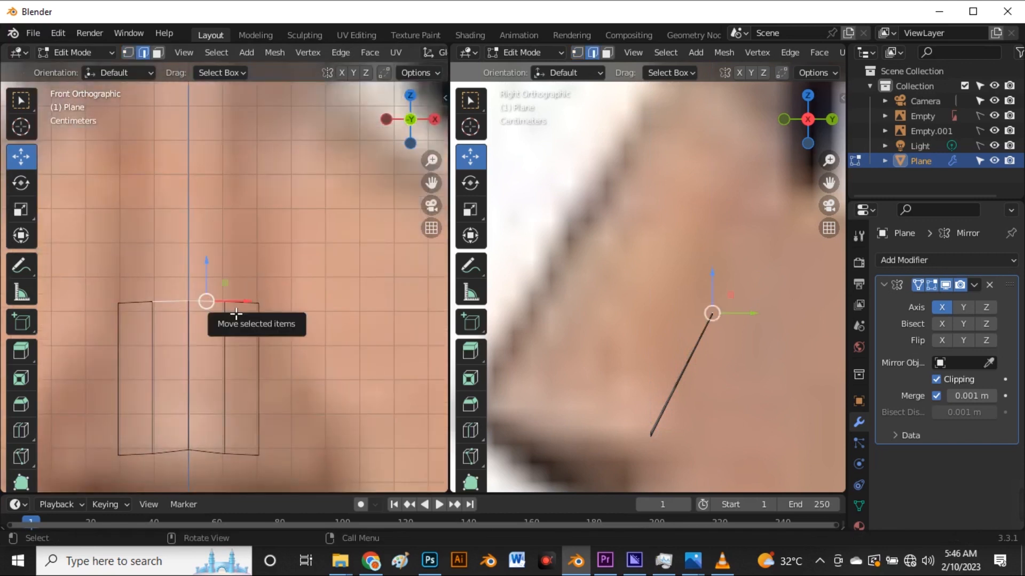
pyautogui.keyDown('shift'); pyautogui.click(245, 314); pyautogui.keyUp('shift')
pyautogui.scroll(-5, 245, 314)
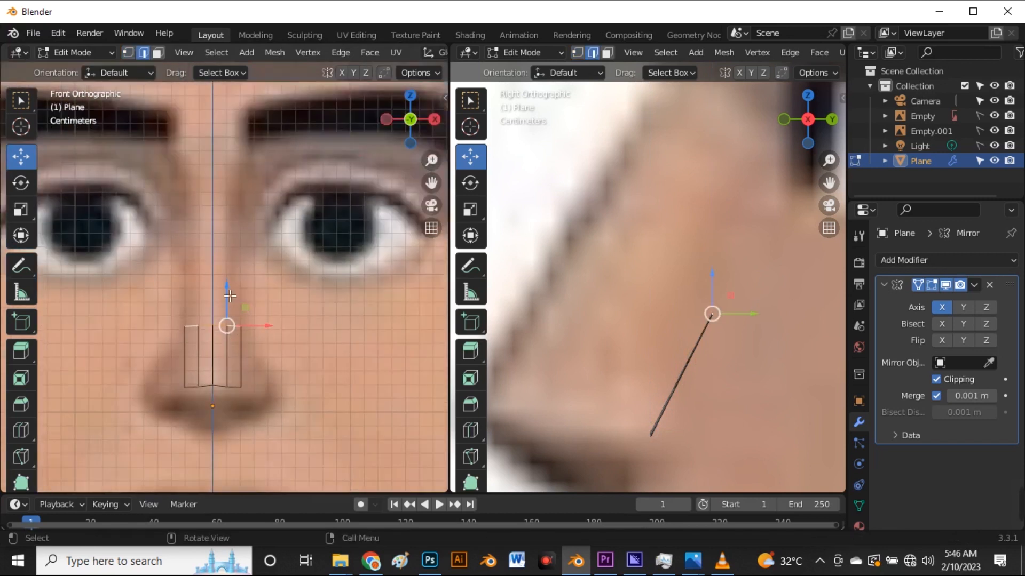
pyautogui.press('e')
pyautogui.rightClick(244, 247)
pyautogui.moveTo(232, 303); pyautogui.dragTo(229, 229)
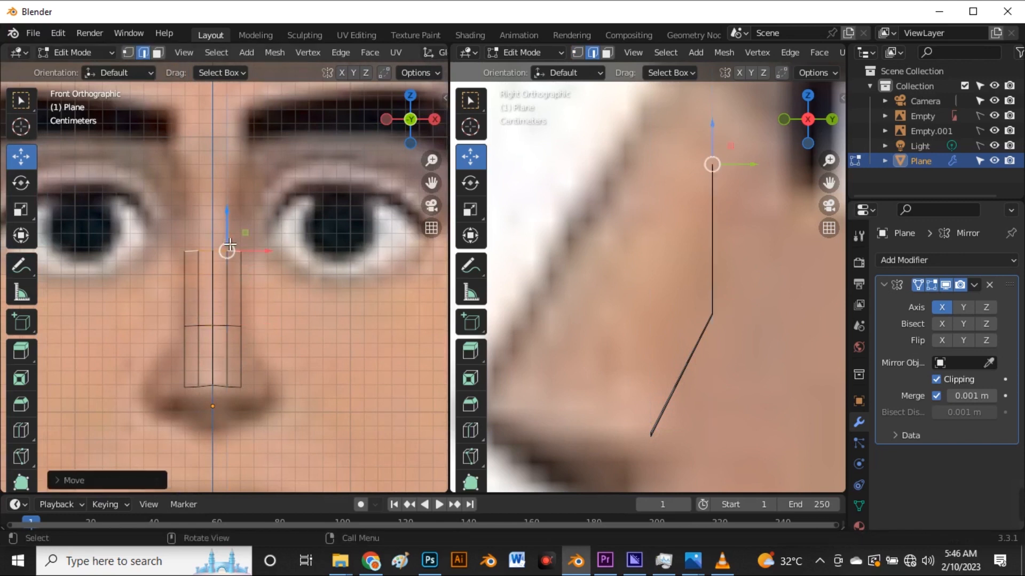
# - Spread the new upper row outward along X and reposition it in the Right view to continue the nose slope
pyautogui.scroll(4, 261, 271)
pyautogui.moveTo(261, 270); pyautogui.dragTo(293, 264)
pyautogui.scroll(-6, 265, 272)
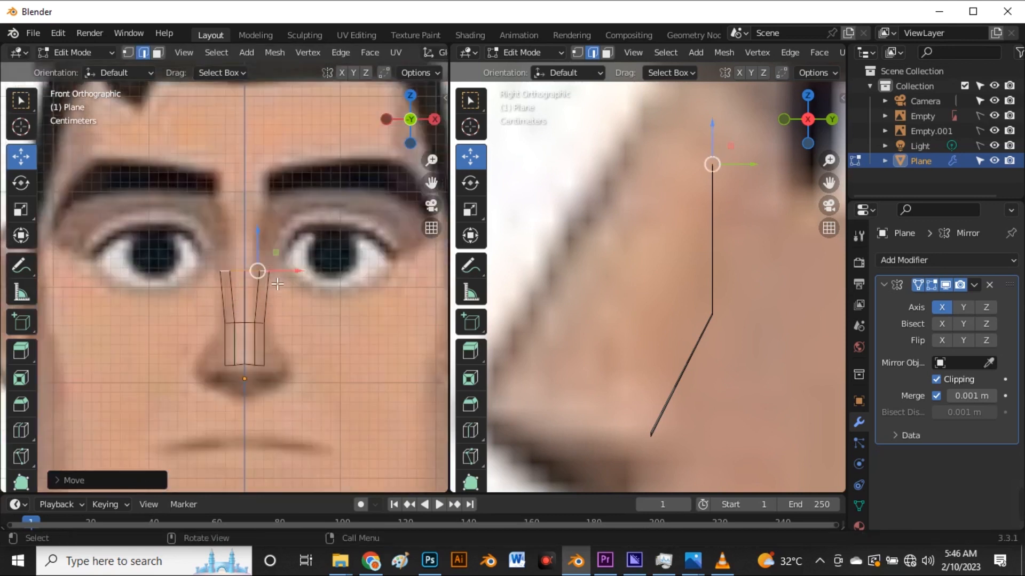
pyautogui.scroll(-4, 577, 393)
pyautogui.scroll(5, 702, 238)
pyautogui.moveTo(701, 243); pyautogui.dragTo(682, 268)
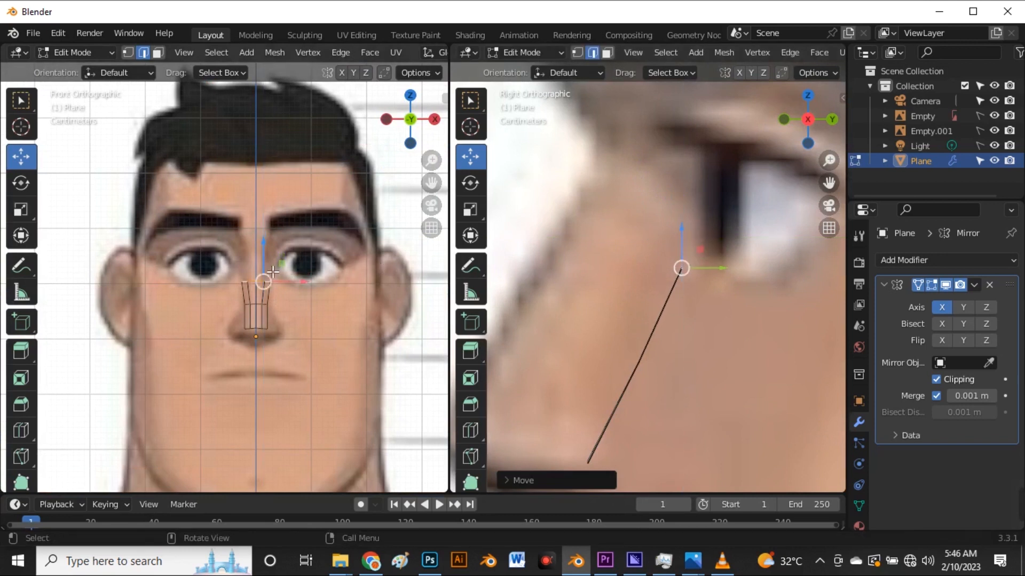
# - Extrude another short row upward from the top edges and flare it outward toward the inner corners of the eyes
pyautogui.scroll(5, 273, 272)
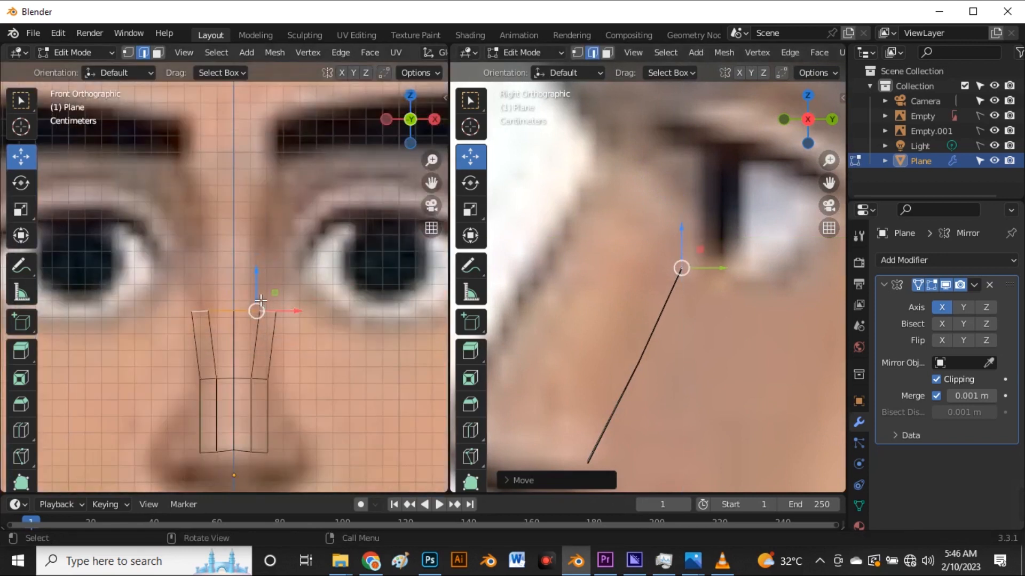
pyautogui.moveTo(260, 300); pyautogui.dragTo(306, 281)
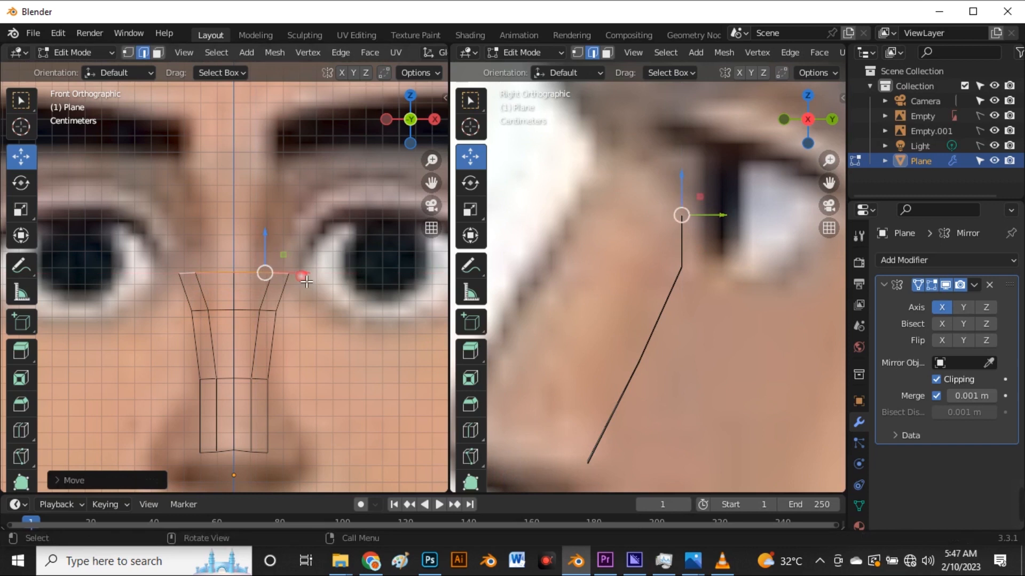
pyautogui.click(306, 333)
pyautogui.scroll(-1, 307, 332)
pyautogui.scroll(2, 698, 267)
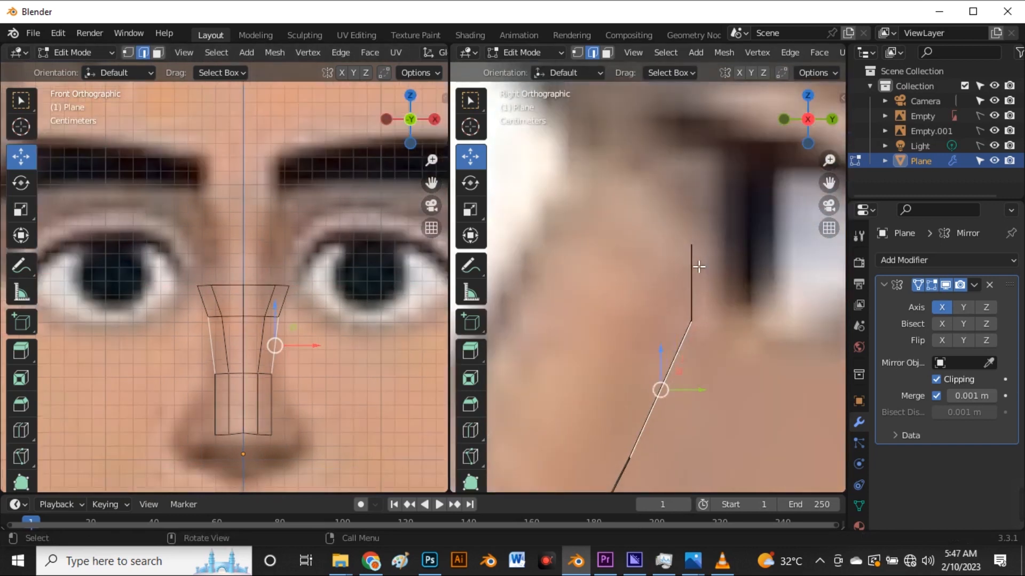
pyautogui.press('1')
pyautogui.moveTo(688, 218); pyautogui.dragTo(727, 296)
pyautogui.moveTo(675, 215); pyautogui.dragTo(741, 347)
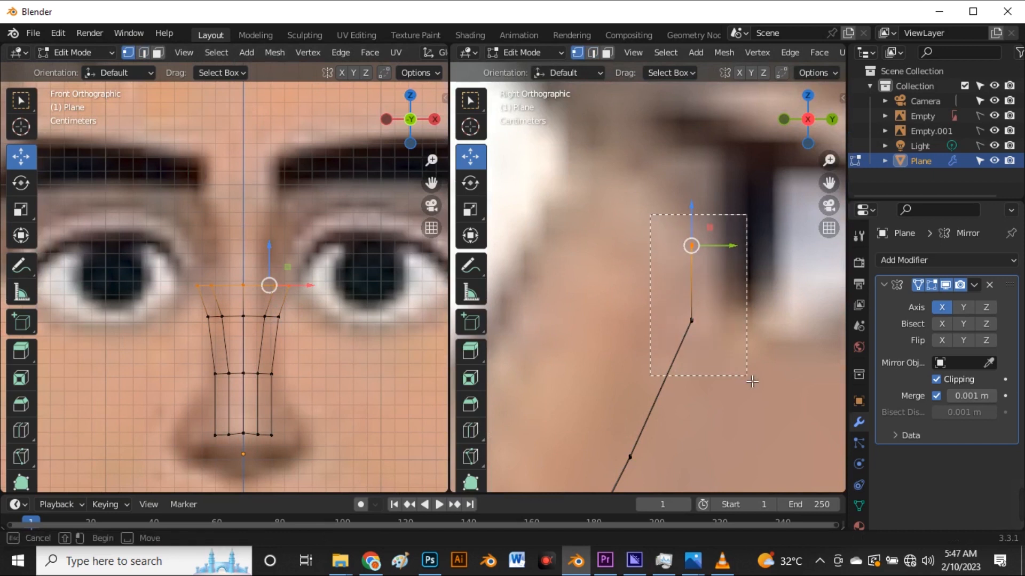
pyautogui.moveTo(732, 286); pyautogui.dragTo(750, 302)
pyautogui.click(643, 255)
pyautogui.scroll(-5, 643, 255)
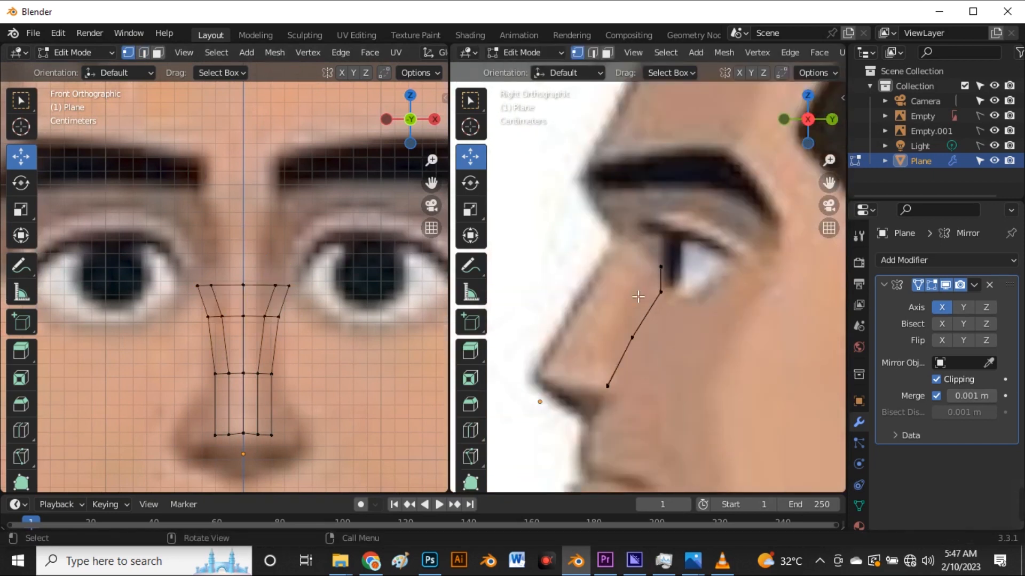
# - Extrude the strip's top edges upward to about mid-eye height and spread the new row outward along X toward the inner eye corners
pyautogui.scroll(5, 579, 310)
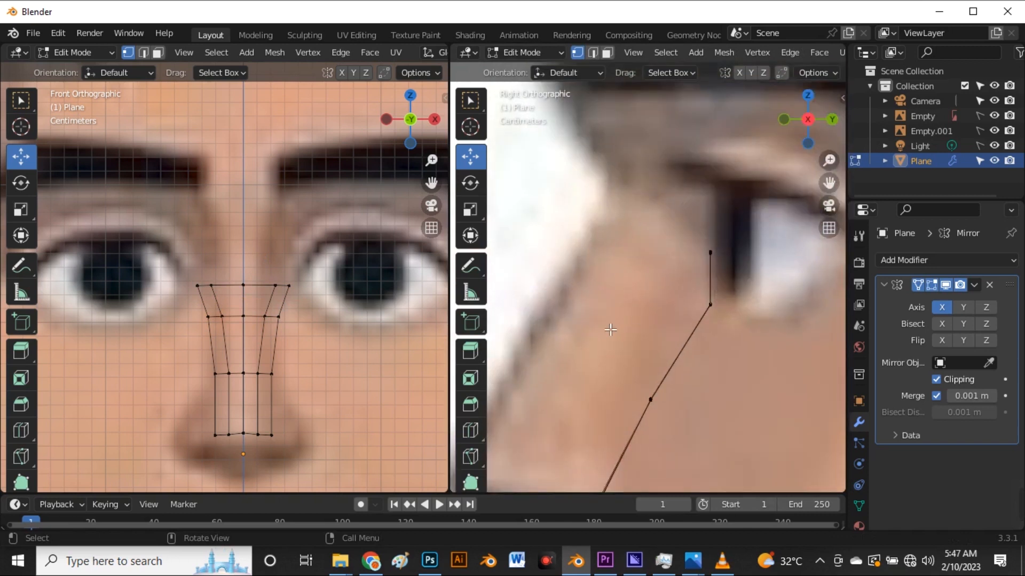
pyautogui.scroll(4, 271, 279)
pyautogui.press('2')
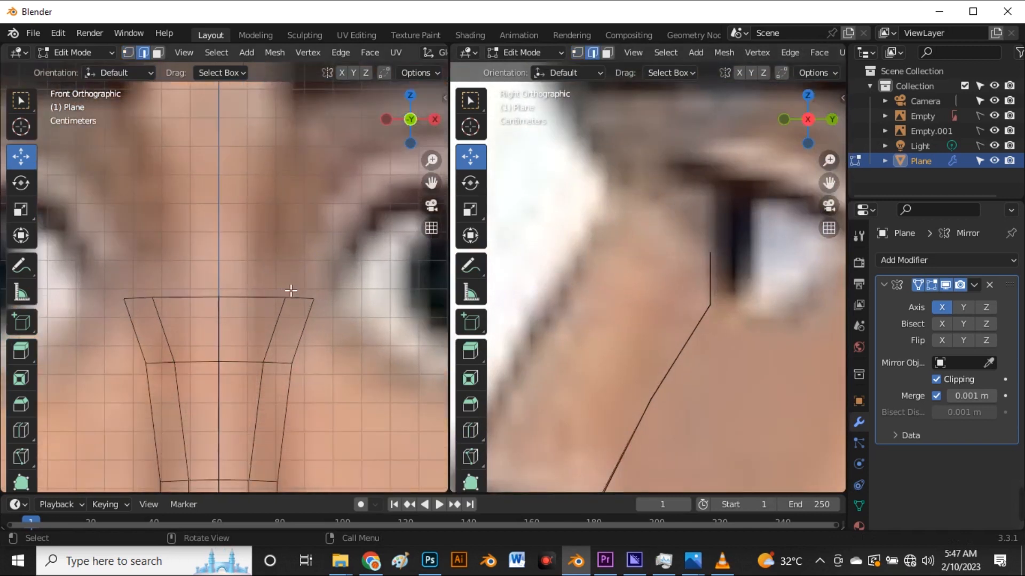
pyautogui.scroll(-2, 301, 297)
pyautogui.click(297, 303)
pyautogui.scroll(-3, 257, 324)
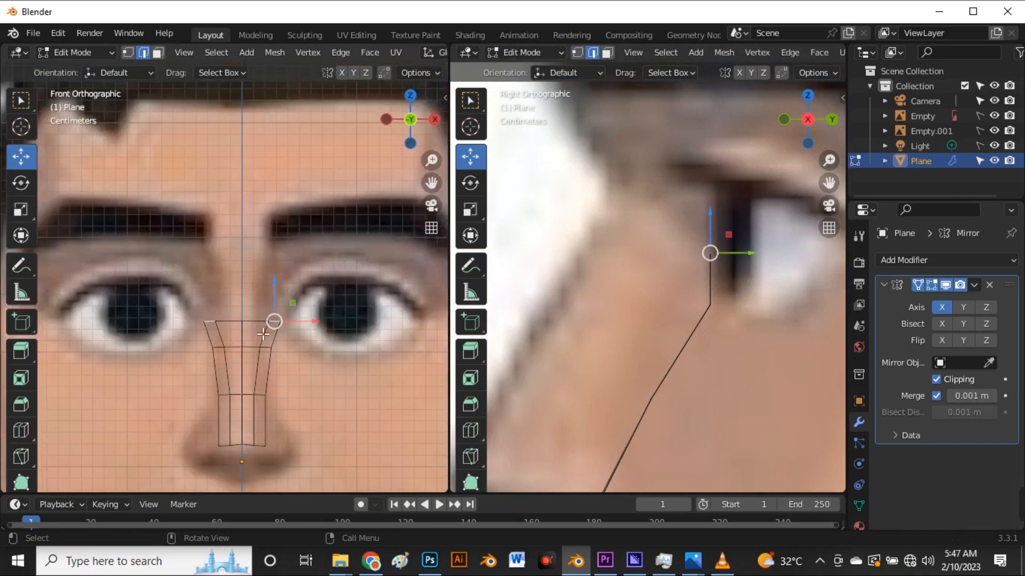
pyautogui.scroll(5, 263, 334)
pyautogui.click(263, 310)
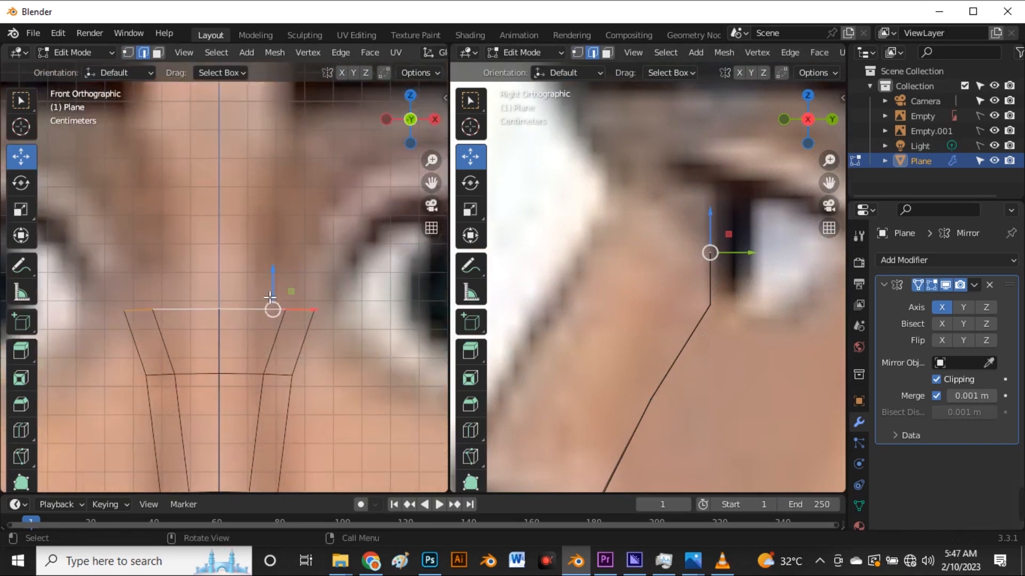
pyautogui.press('e')
pyautogui.click(280, 223)
pyautogui.moveTo(316, 235); pyautogui.dragTo(337, 245)
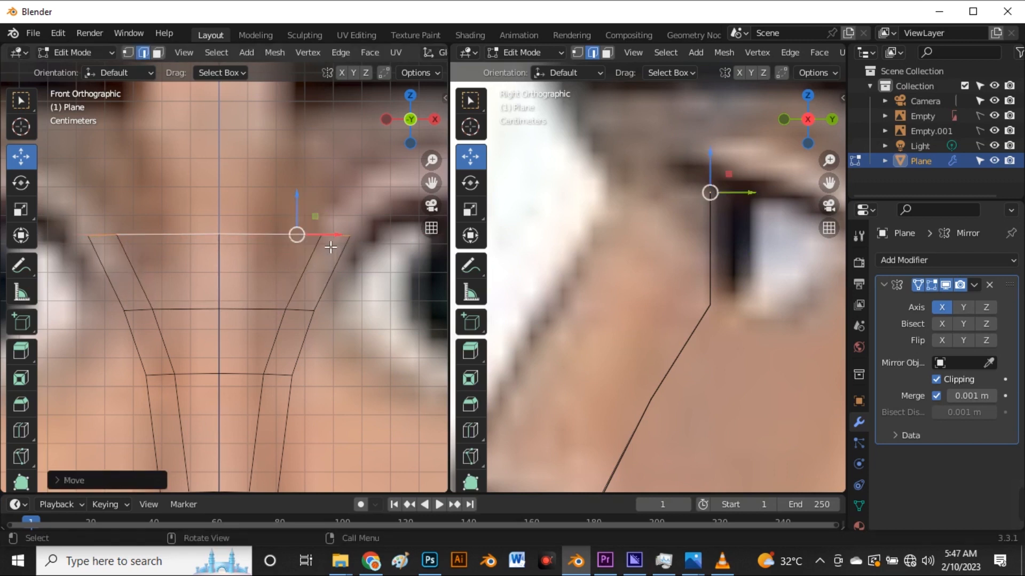
pyautogui.scroll(-2, 320, 245)
pyautogui.scroll(-2, 319, 260)
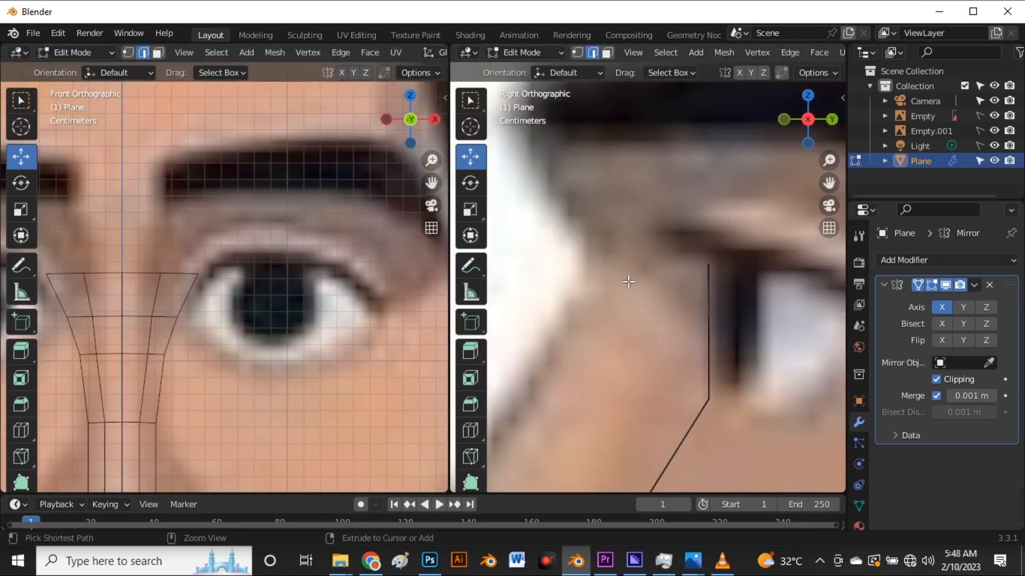
# - Undo the latest vertex adjustments and shift the second row's inner vertices outward along X under the top row's inner vertices
pyautogui.hotkey('ctrl', 'z')
pyautogui.hotkey('ctrl', 'z')
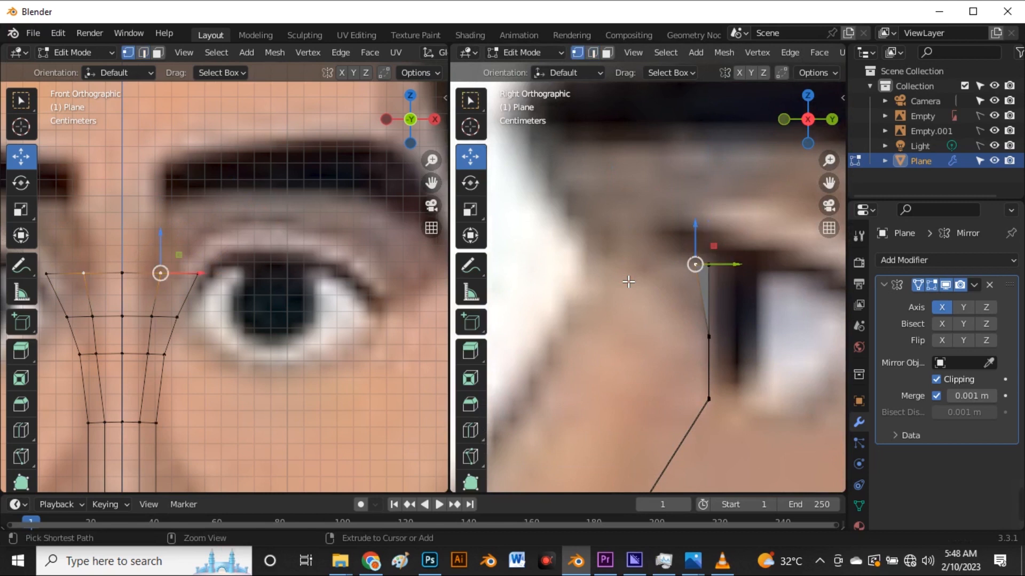
pyautogui.hotkey('ctrl', 'z')
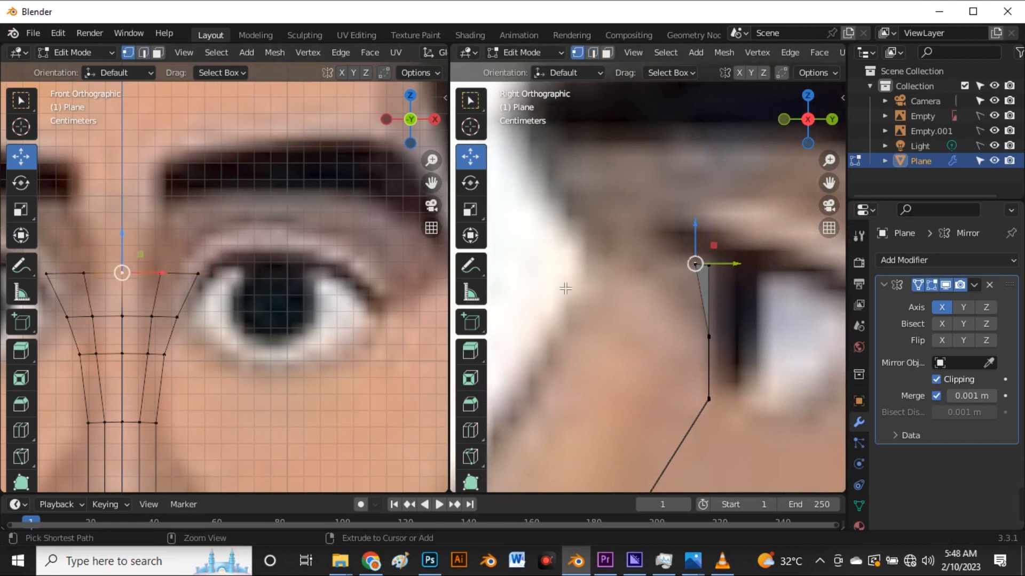
pyautogui.hotkey('ctrl', 'z')
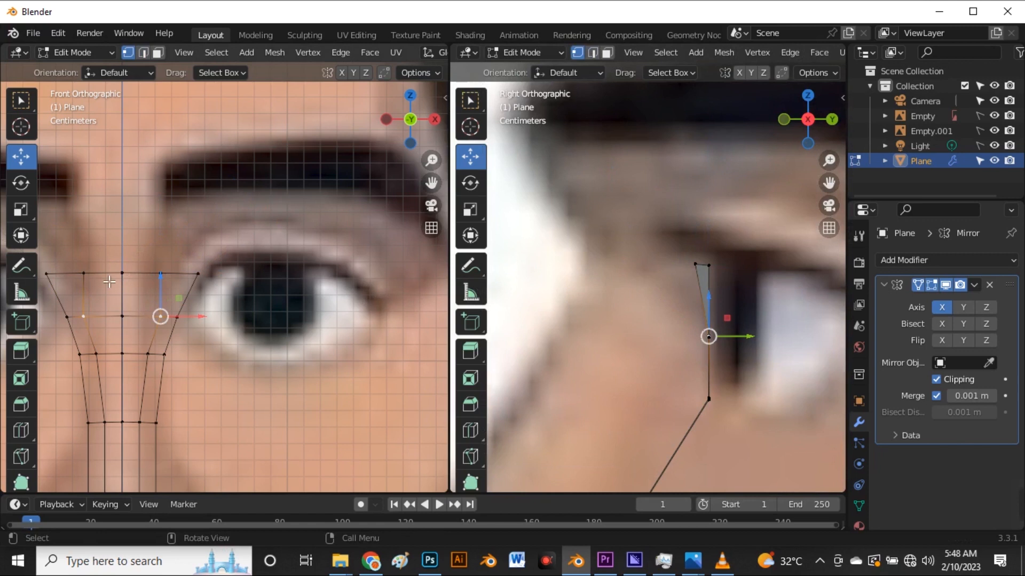
pyautogui.moveTo(189, 325); pyautogui.dragTo(160, 318)
pyautogui.scroll(-5, 181, 321)
pyautogui.scroll(3, 181, 321)
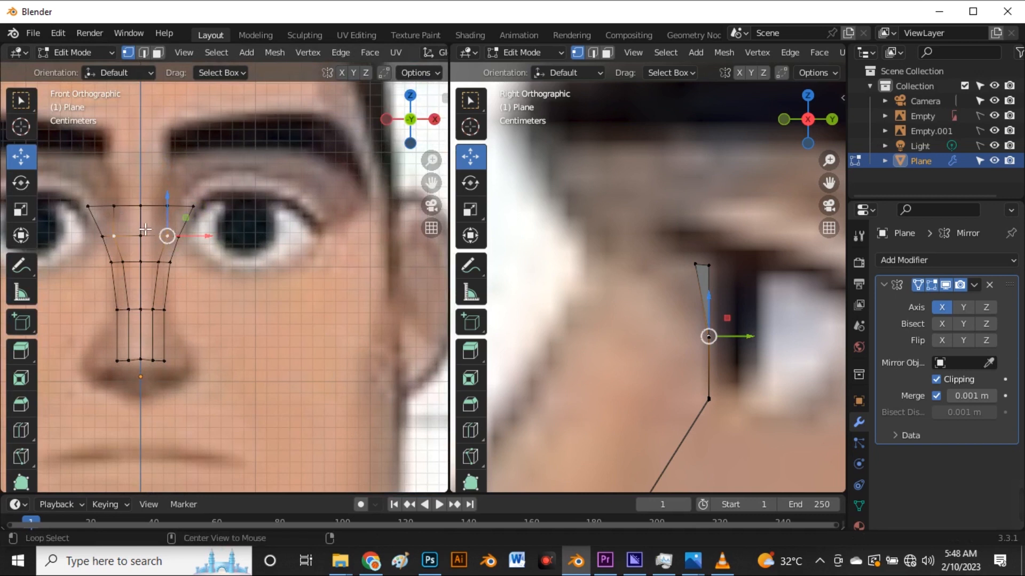
# - Move the centre and inner vertex columns forward along Y in the Right view to near the reference's nose profile
pyautogui.keyDown('alt'); pyautogui.click(145, 233); pyautogui.keyUp('alt')
pyautogui.keyDown('alt'); pyautogui.keyDown('shift'); pyautogui.click(170, 235); pyautogui.keyUp('shift'); pyautogui.keyUp('alt')
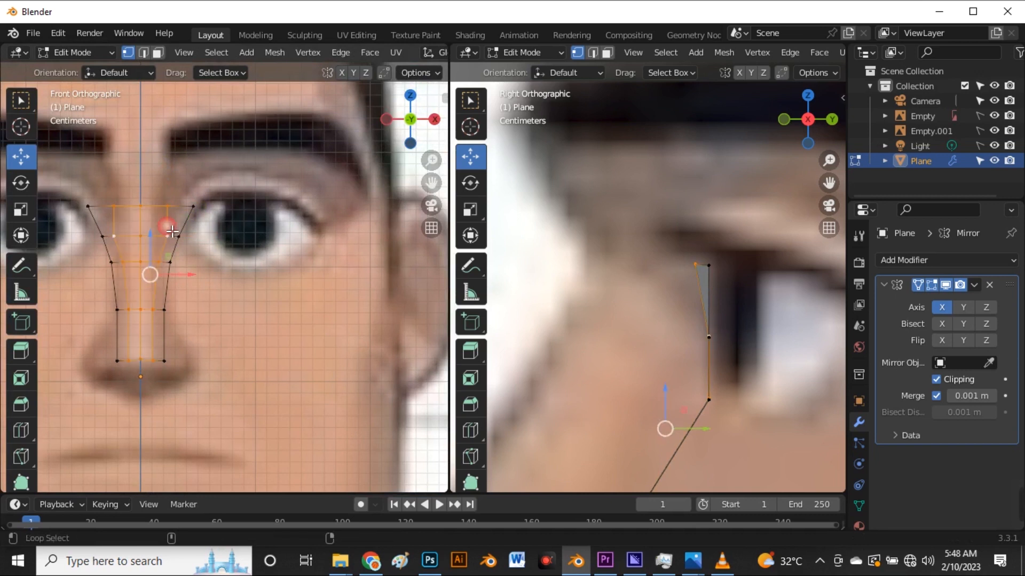
pyautogui.press('e')
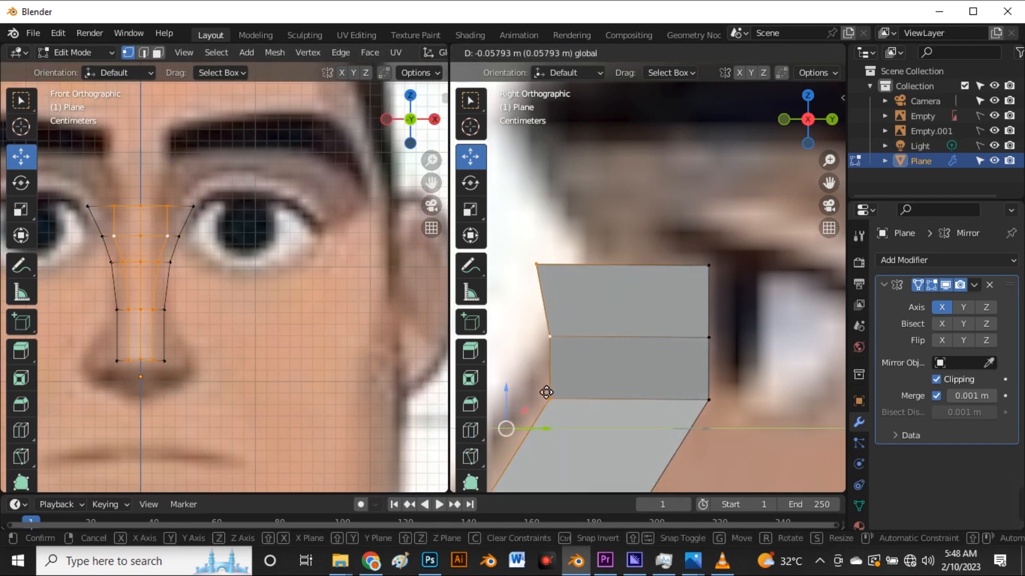
pyautogui.click(555, 374)
pyautogui.scroll(-5, 579, 347)
pyautogui.scroll(6, 584, 281)
# - Move the inner and centre vertices of the top two rows back along Y to follow the slope of the nose bridge
pyautogui.click(612, 224)
pyautogui.press('g')
pyautogui.press('y')
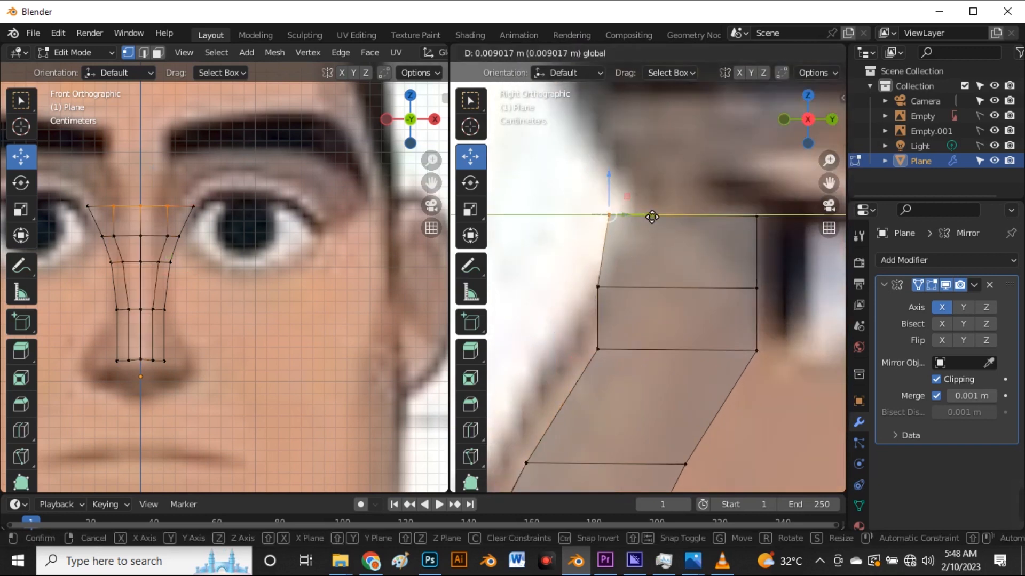
pyautogui.click(630, 297)
pyautogui.moveTo(631, 298); pyautogui.dragTo(591, 270)
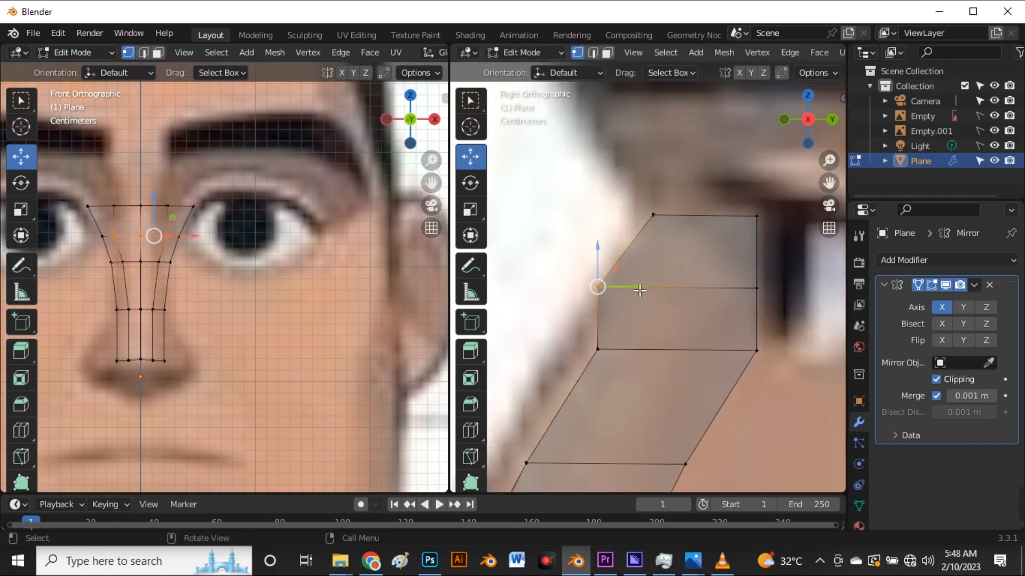
pyautogui.press('g')
pyautogui.press('y')
pyautogui.click(671, 298)
# - Move the whole centre-line vertex column forward along Y to the outline of the nose in the side reference
pyautogui.click(141, 206)
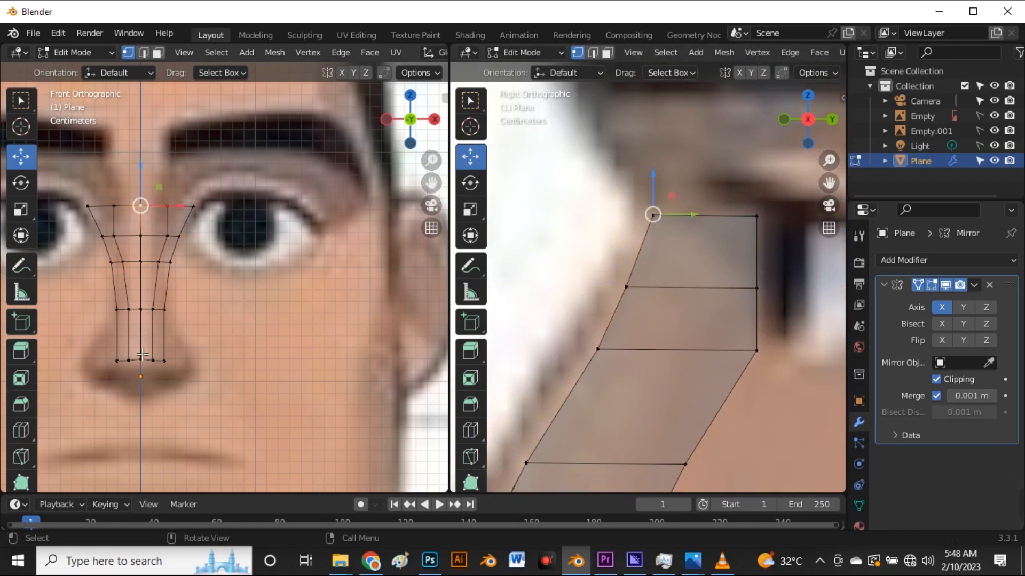
pyautogui.keyDown('ctrl'); pyautogui.click(141, 361); pyautogui.keyUp('ctrl')
pyautogui.press('g')
pyautogui.press('y')
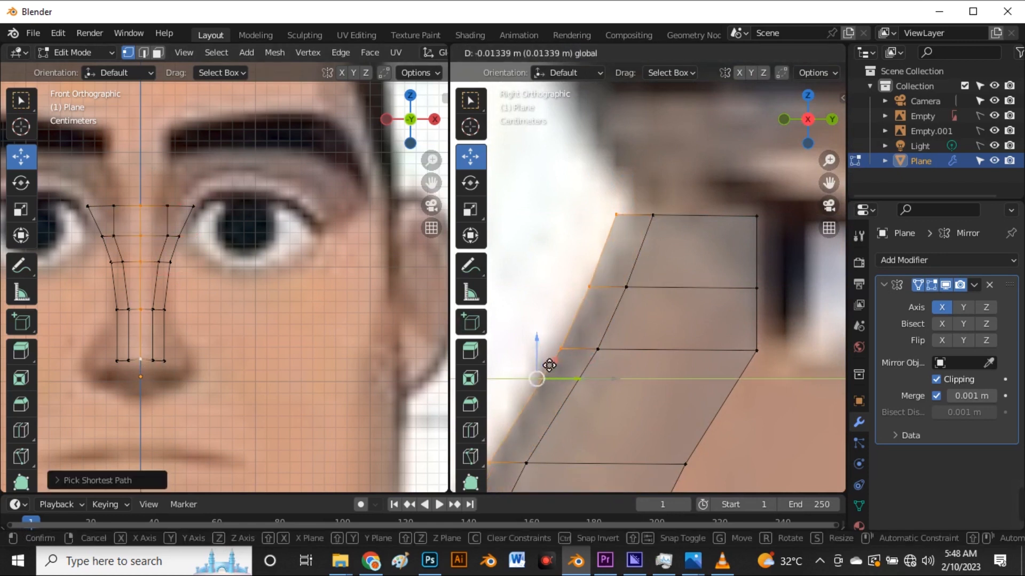
pyautogui.click(545, 371)
pyautogui.scroll(-3, 555, 353)
pyautogui.scroll(3, 584, 310)
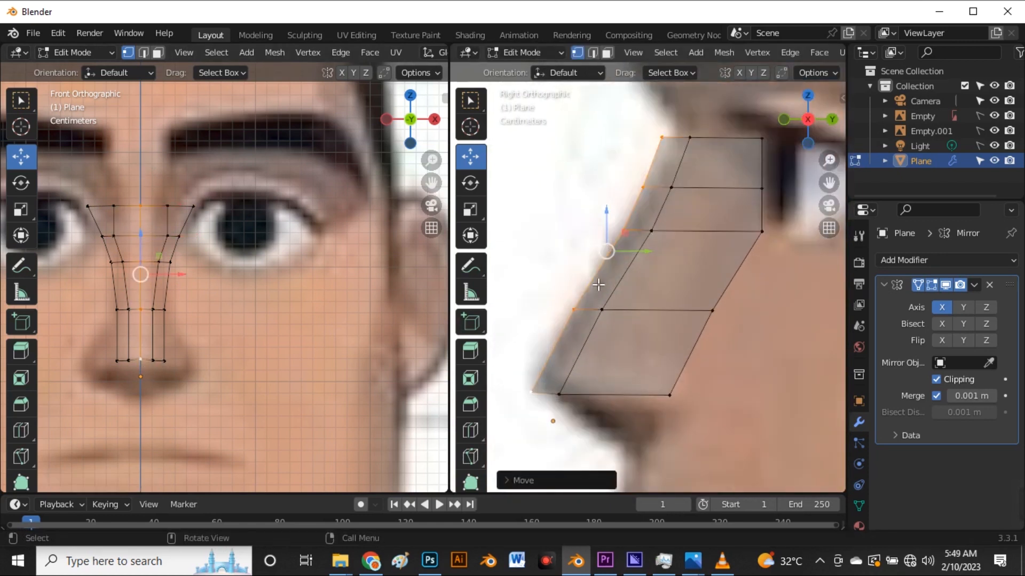
pyautogui.scroll(2, 589, 221)
pyautogui.press('g')
pyautogui.press('y')
pyautogui.click(629, 280)
# - Shift the second row's inner vertices slightly inward along X in the Front view
pyautogui.click(636, 249)
pyautogui.scroll(5, 140, 231)
pyautogui.moveTo(184, 239); pyautogui.dragTo(234, 262)
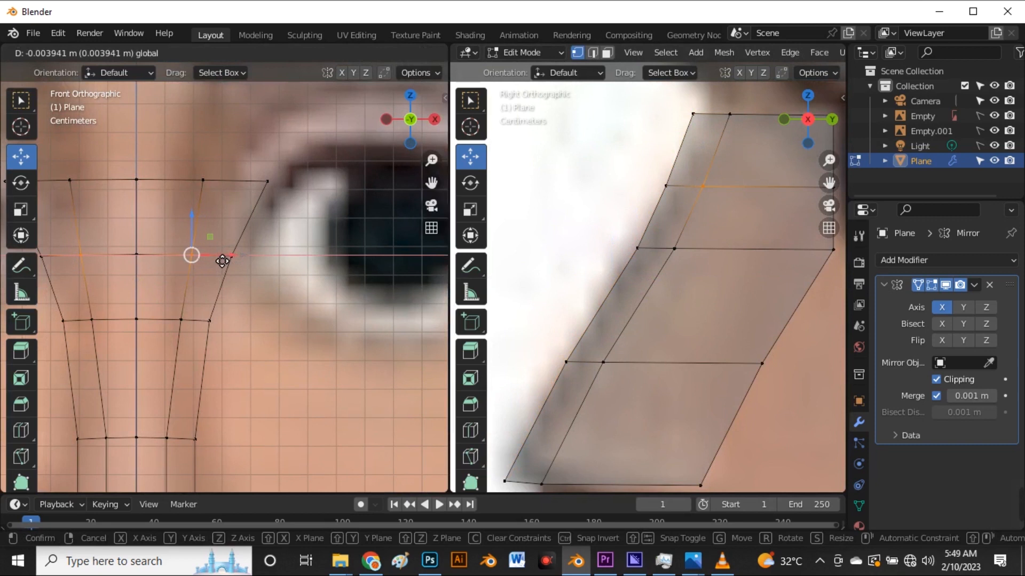
pyautogui.click(245, 290)
pyautogui.scroll(-4, 245, 291)
pyautogui.scroll(-5, 639, 238)
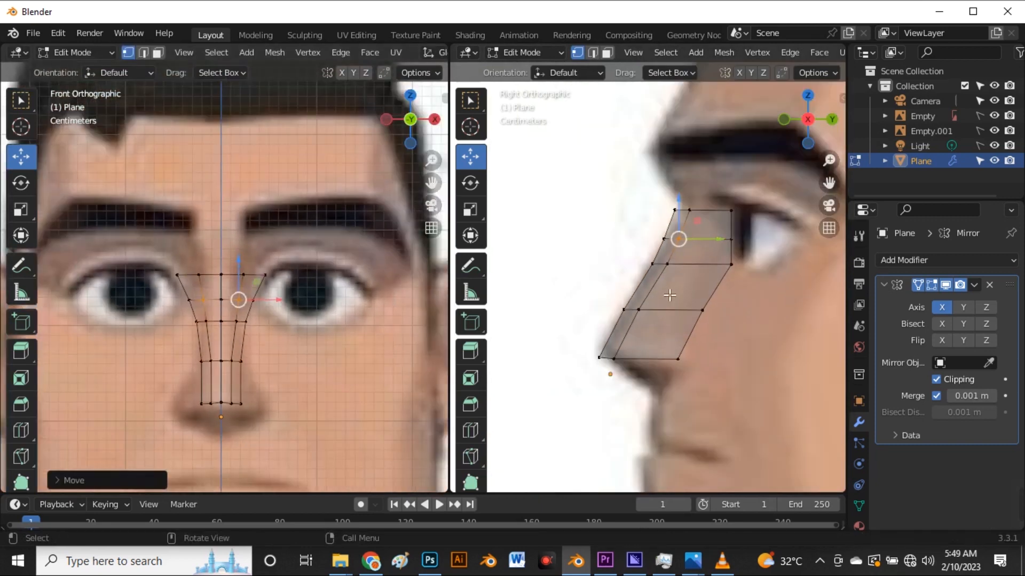
# - Move the third row's outer side vertices slightly forward along Y in the Right view
pyautogui.scroll(4, 716, 271)
pyautogui.click(726, 271)
pyautogui.press('g')
pyautogui.press('y')
pyautogui.click(732, 272)
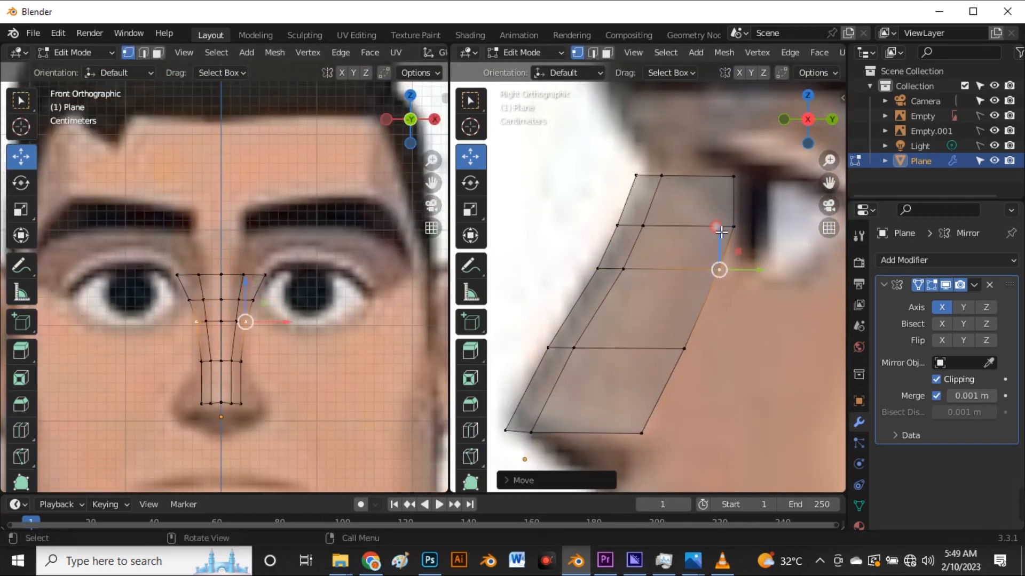
# - Move the outer side vertices of the top two rows forward, away from the eye in the side reference
pyautogui.scroll(-4, 711, 265)
pyautogui.scroll(4, 700, 244)
pyautogui.click(710, 279)
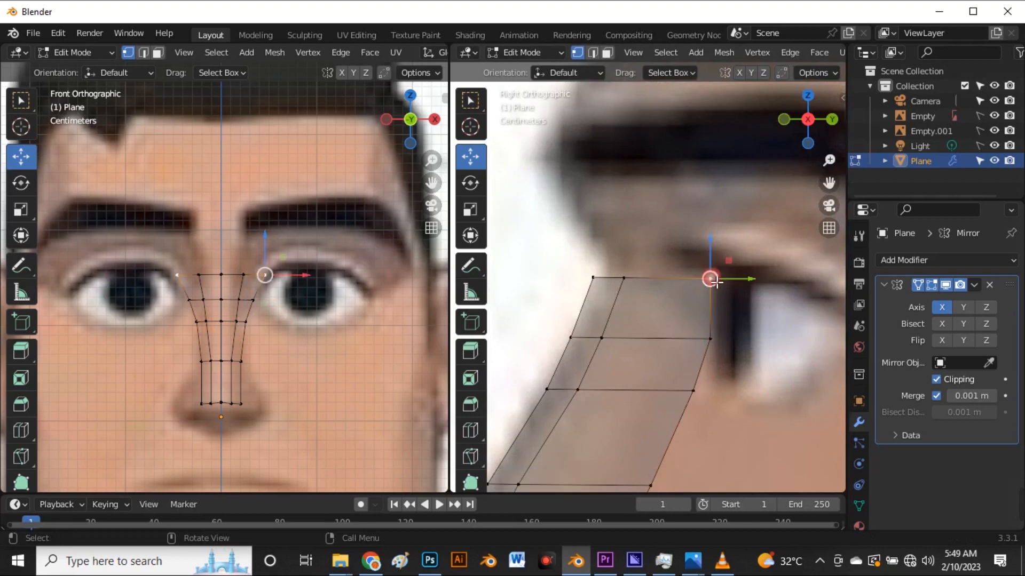
pyautogui.press('g')
pyautogui.click(675, 279)
pyautogui.click(710, 339)
pyautogui.press('g')
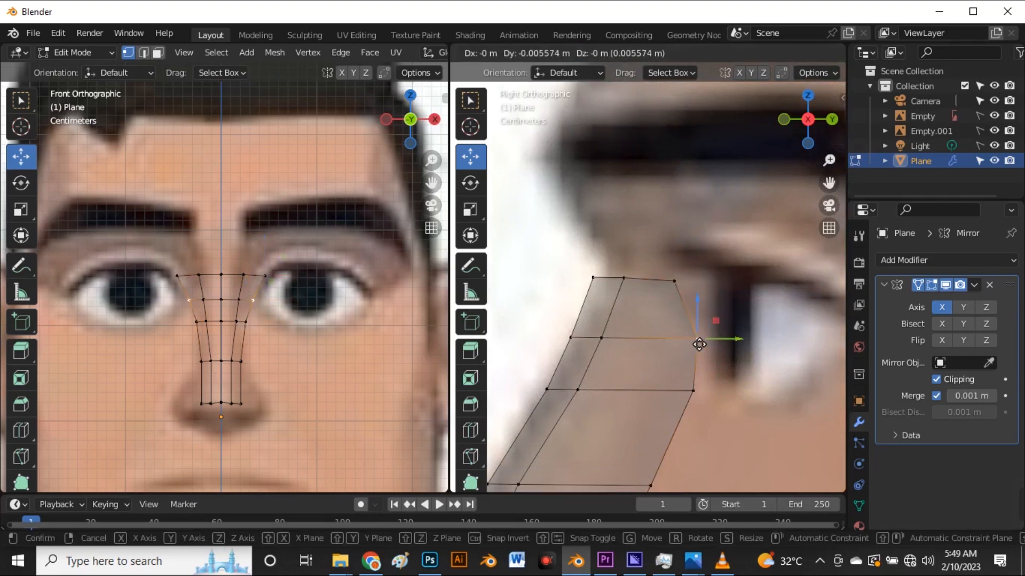
pyautogui.click(687, 343)
# - Fine-tune the outer vertices of the top three rows in the Right view so the strip's back edge forms a smooth curve
pyautogui.click(675, 279)
pyautogui.press('g')
pyautogui.click(688, 285)
pyautogui.click(693, 392)
pyautogui.press('g')
pyautogui.click(687, 387)
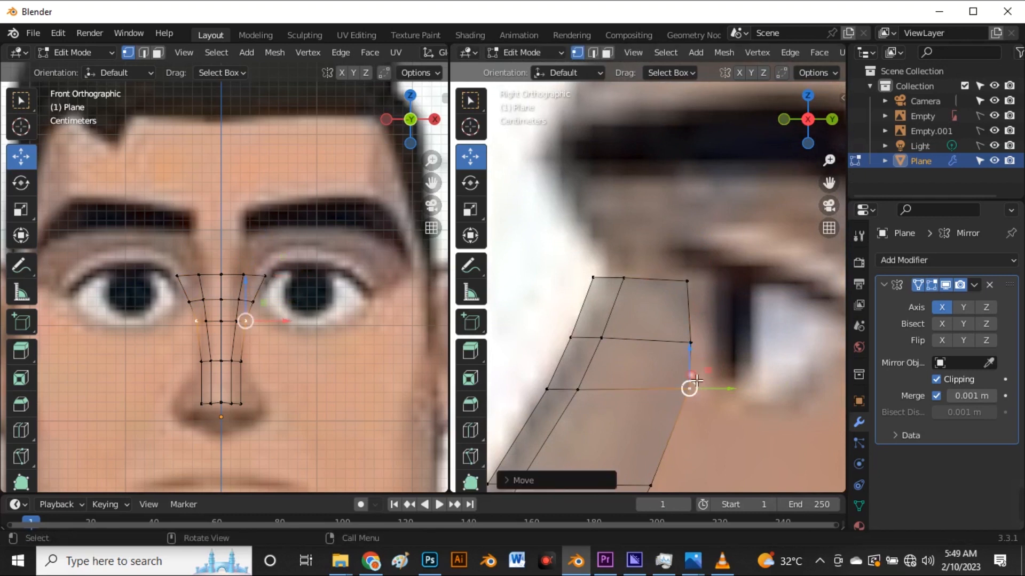
pyautogui.click(694, 344)
pyautogui.press('g')
pyautogui.click(721, 352)
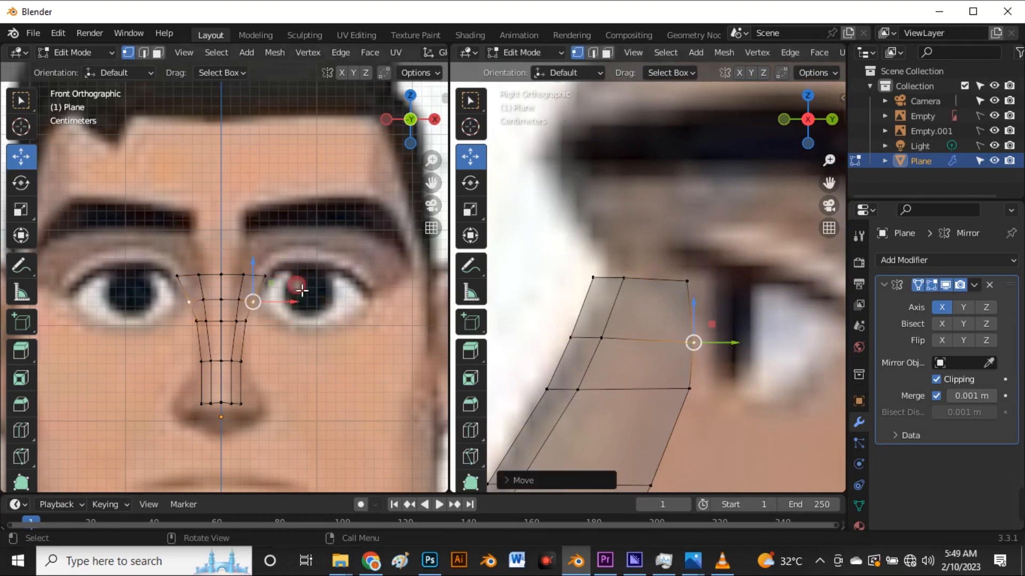
# - Extrude the top row's outer edge up and outward to just below the inner end of the eyebrow
pyautogui.scroll(3, 218, 279)
pyautogui.press('2')
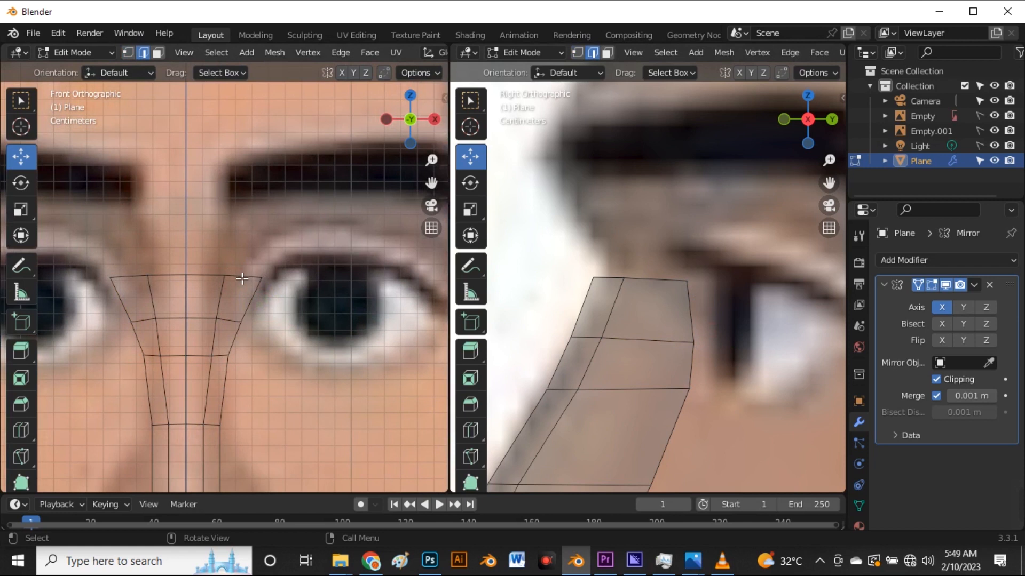
pyautogui.click(243, 277)
pyautogui.scroll(-4, 256, 274)
pyautogui.scroll(3, 252, 275)
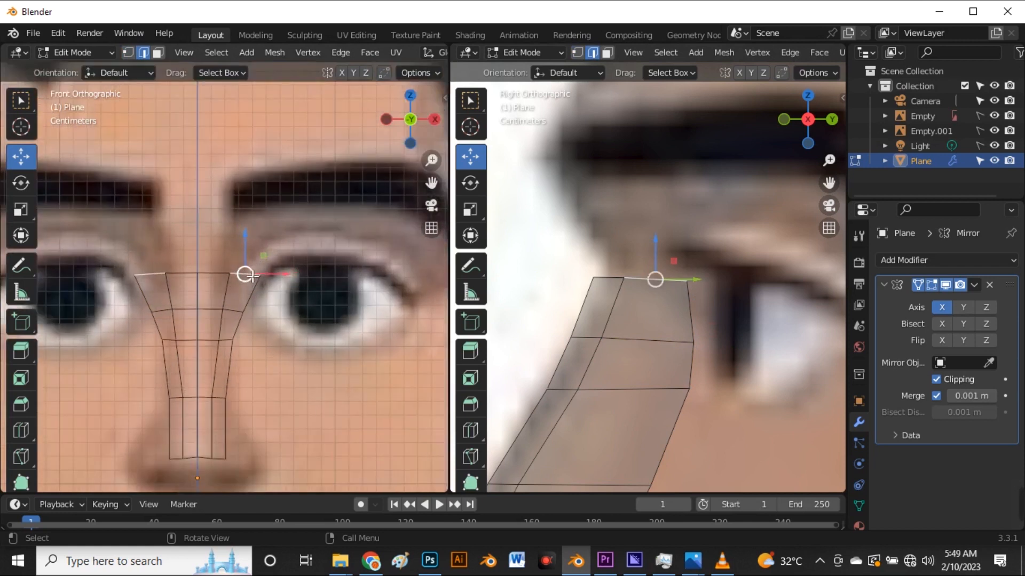
pyautogui.press('e')
pyautogui.click(261, 236)
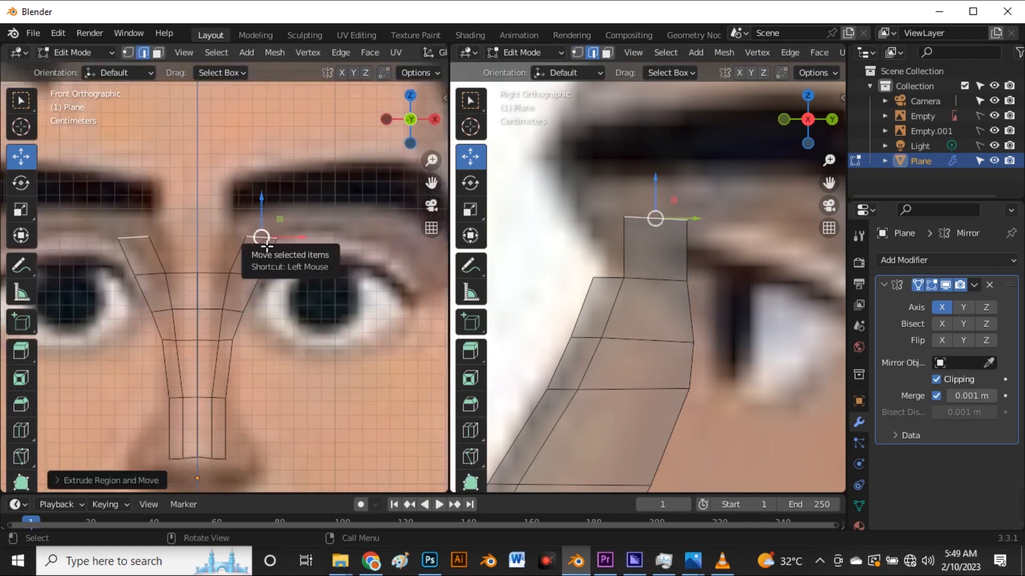
pyautogui.moveTo(265, 244); pyautogui.dragTo(269, 240)
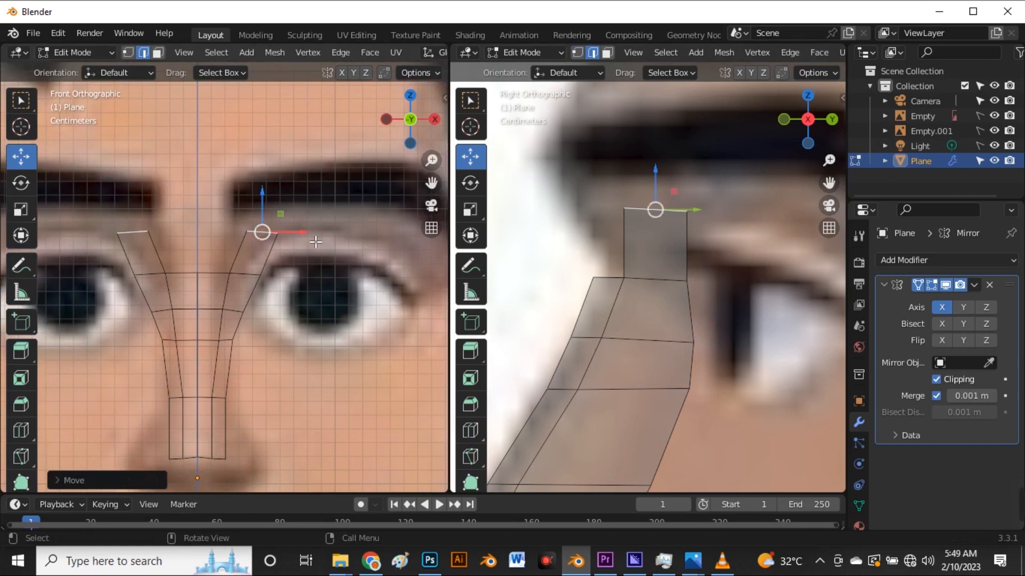
# - Rotate the new edge about 28° in the Front view, nudge it outward, and tilt it further in the Right view
pyautogui.press('r')
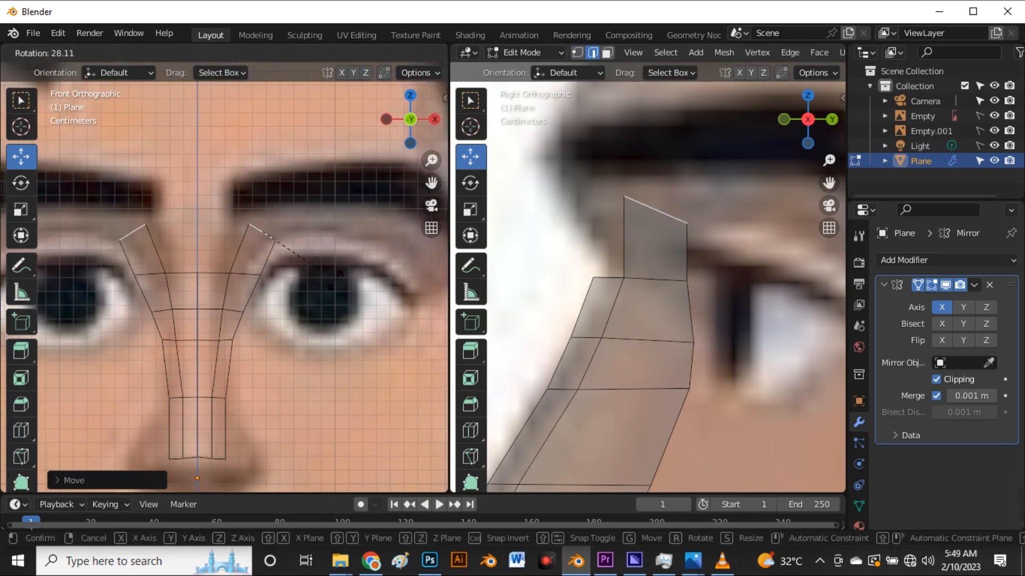
pyautogui.click(333, 277)
pyautogui.moveTo(268, 233); pyautogui.dragTo(275, 236)
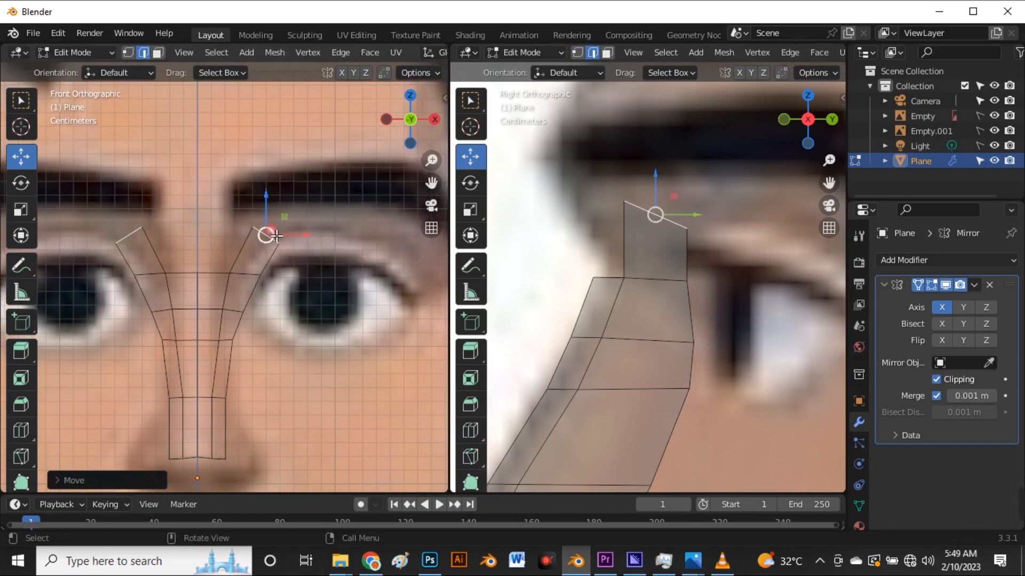
pyautogui.scroll(-3, 606, 228)
pyautogui.scroll(1, 663, 219)
pyautogui.moveTo(630, 210); pyautogui.dragTo(629, 207)
pyautogui.press('r')
pyautogui.click(646, 225)
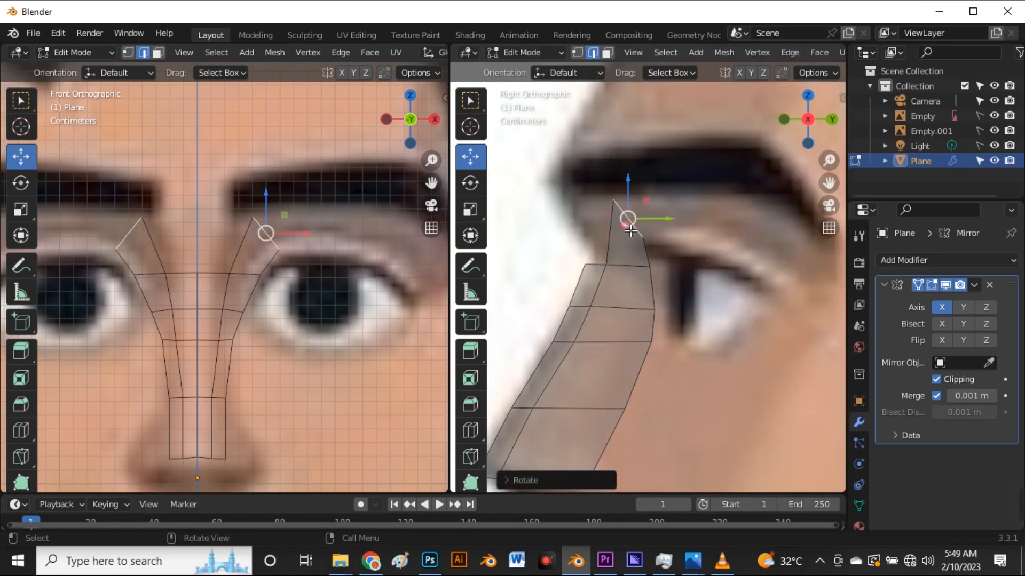
# - Extrude the strip's end edge outward to above the pupil and rotate it upright in the Front view
pyautogui.press('e')
pyautogui.click(358, 239)
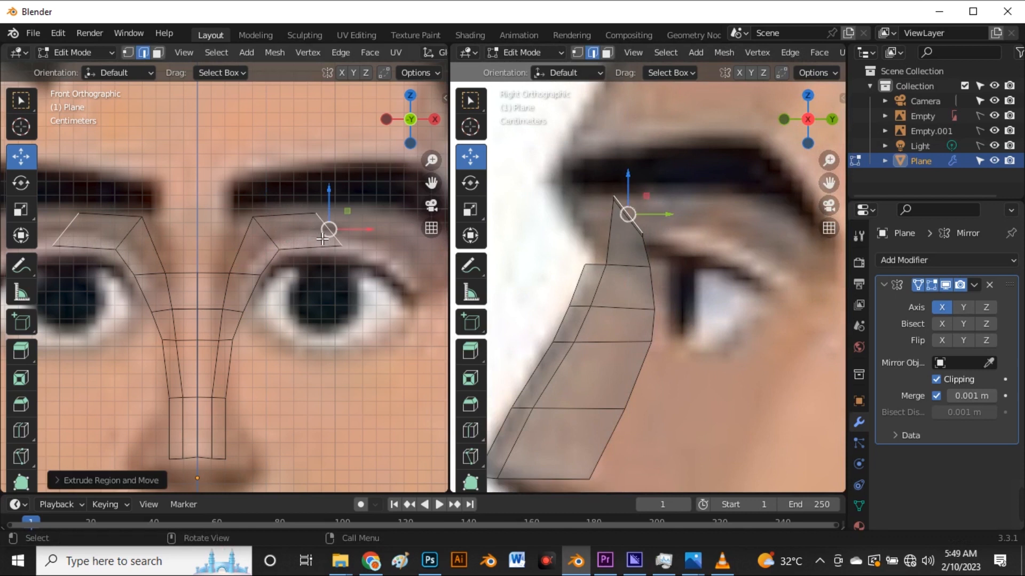
pyautogui.press('r')
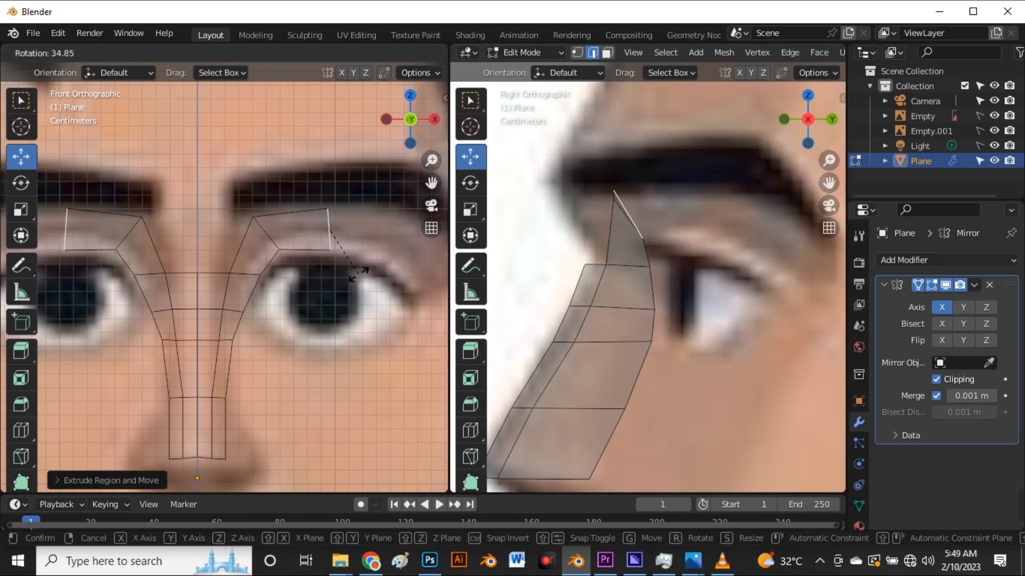
pyautogui.click(359, 279)
# - Move the new edge back along the upper eyelid in the Right view and rotate it until it stands vertical
pyautogui.press('g')
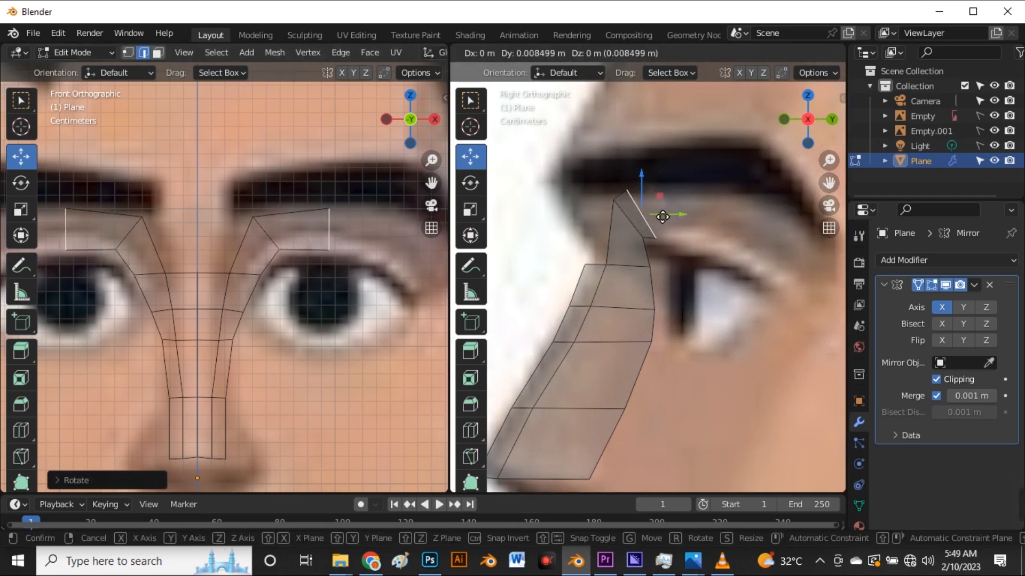
pyautogui.click(696, 223)
pyautogui.press('r')
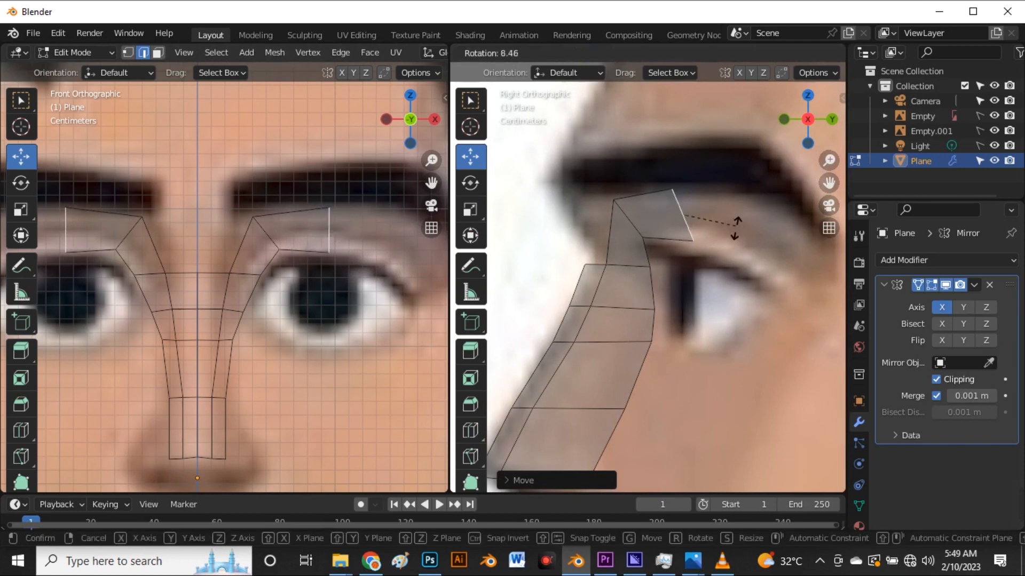
pyautogui.click(726, 229)
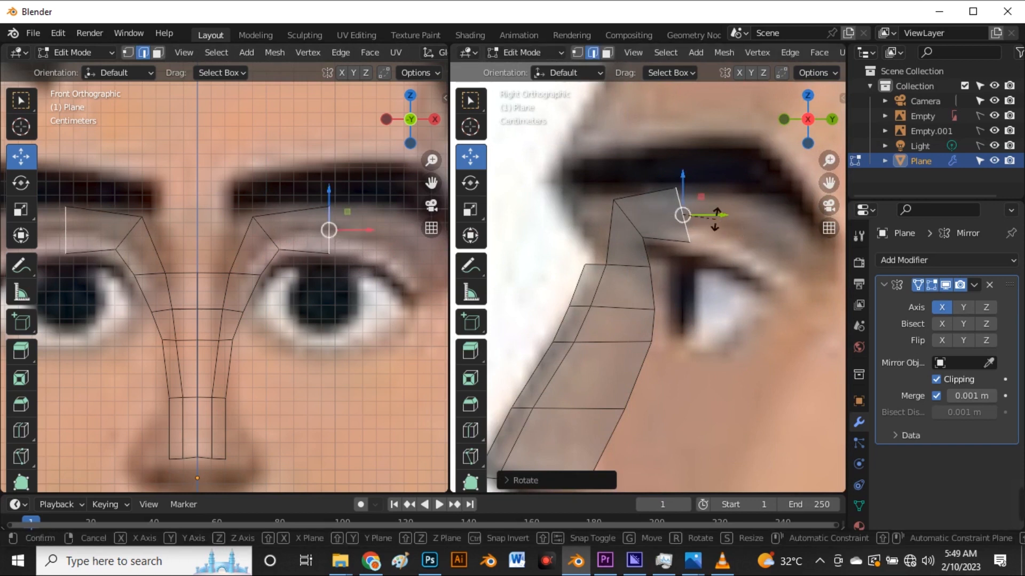
pyautogui.press('r')
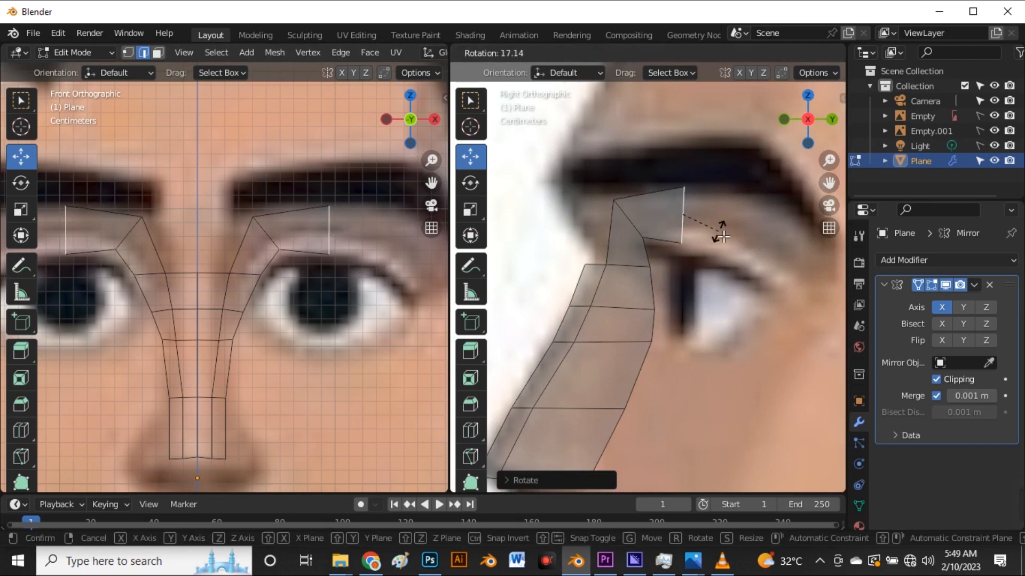
pyautogui.click(723, 237)
# - Extrude the upright edge outward past the pupil in the Front view and tilt it slightly to follow the eyelid
pyautogui.scroll(2, 371, 254)
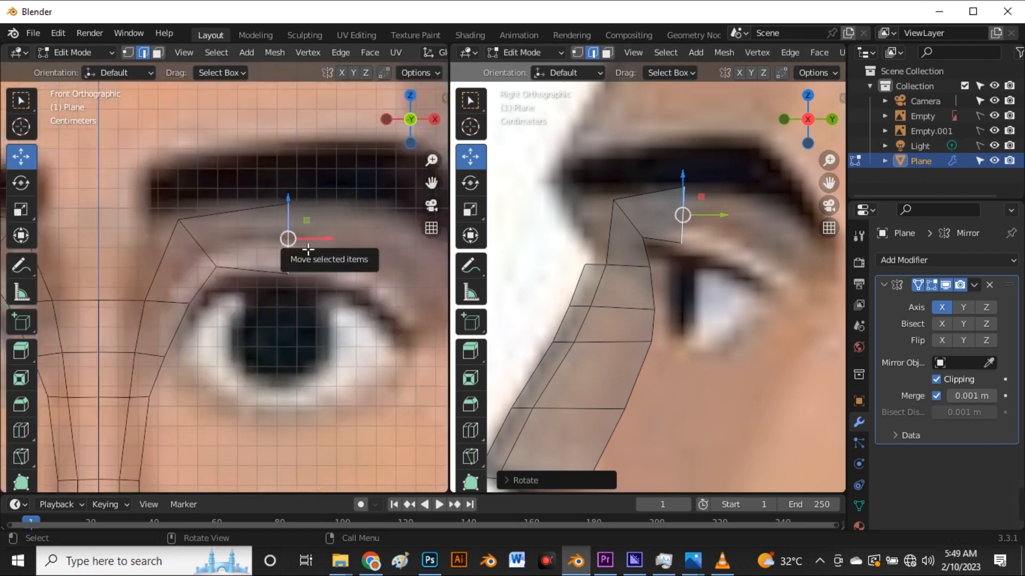
pyautogui.press('g')
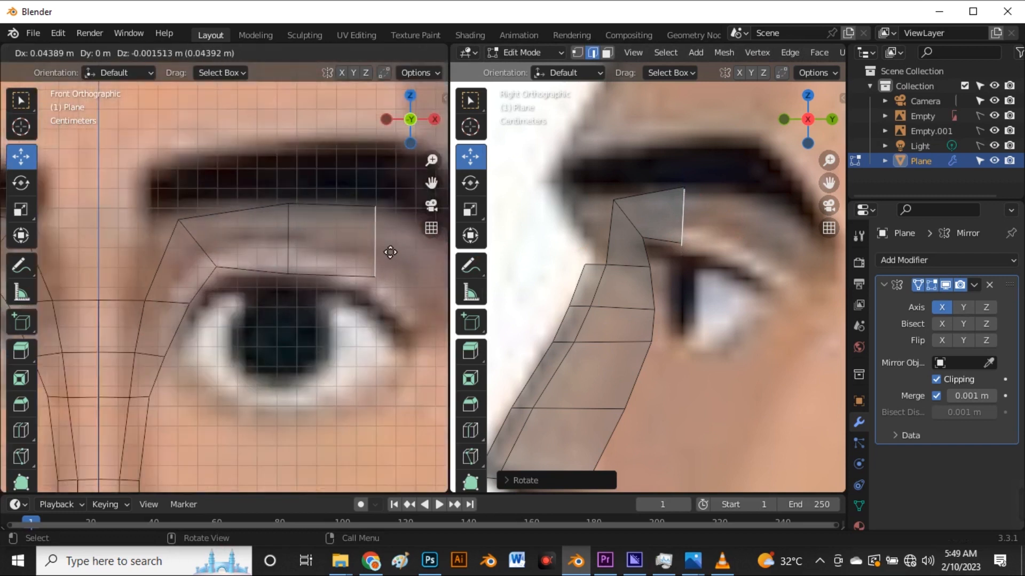
pyautogui.click(378, 252)
pyautogui.scroll(-3, 241, 254)
pyautogui.scroll(3, 315, 252)
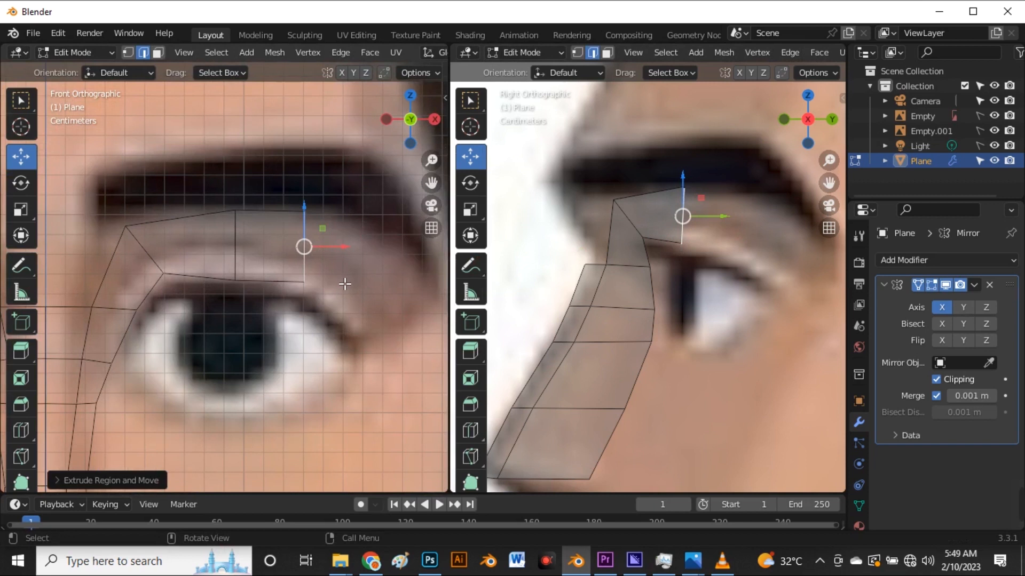
pyautogui.press('r')
pyautogui.click(272, 296)
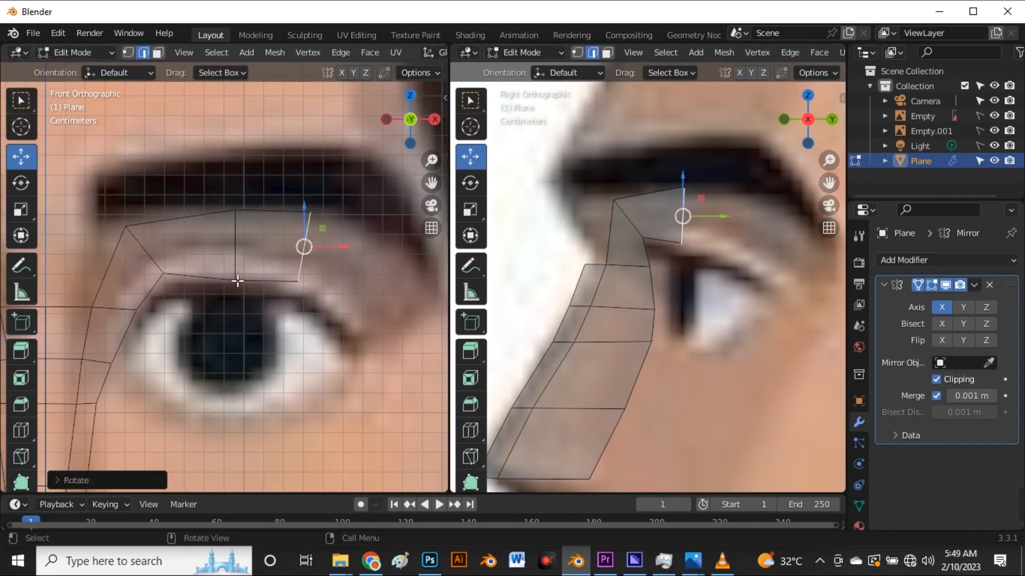
# - Raise the new face's lower edge slightly, and move its outer end edge back and down in the Right view
pyautogui.click(256, 284)
pyautogui.moveTo(268, 260); pyautogui.dragTo(271, 265)
pyautogui.click(304, 262)
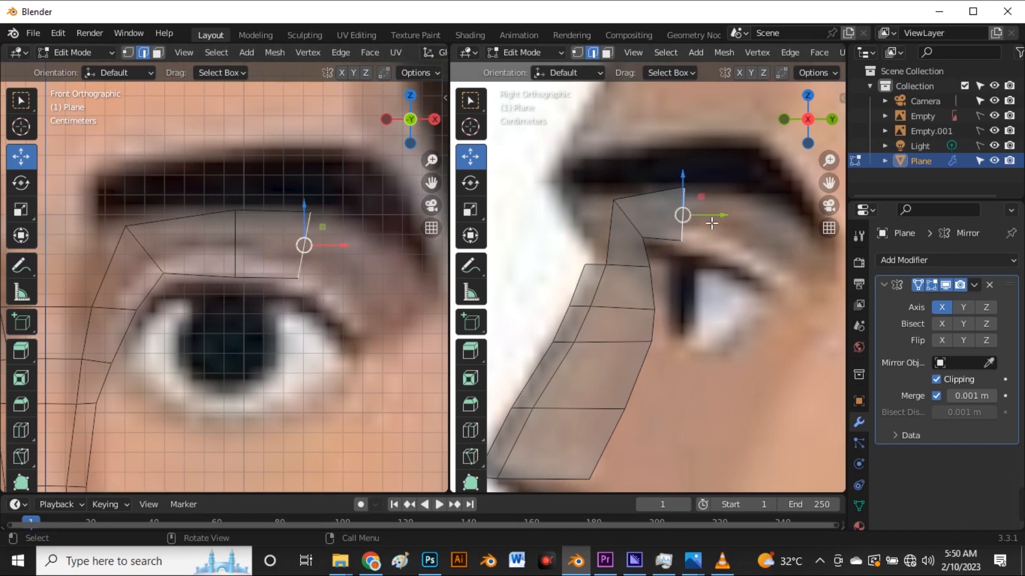
pyautogui.moveTo(699, 217); pyautogui.dragTo(735, 237)
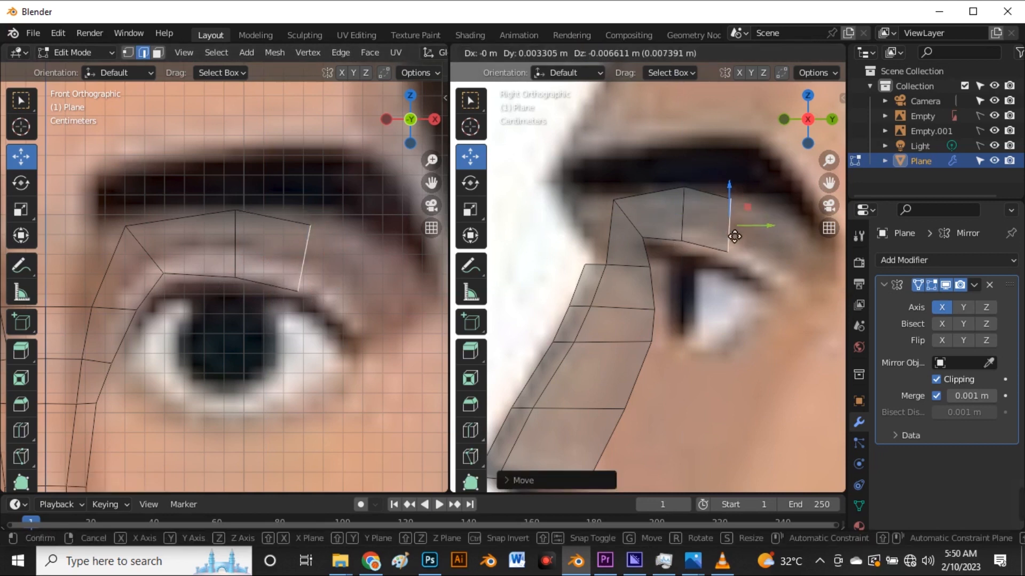
# - Shift the upright edge above the pupil slightly forward and up in the Right view, and nudge the outer end edge forward
pyautogui.moveTo(735, 236); pyautogui.dragTo(673, 225)
pyautogui.click(685, 233)
pyautogui.click(311, 267)
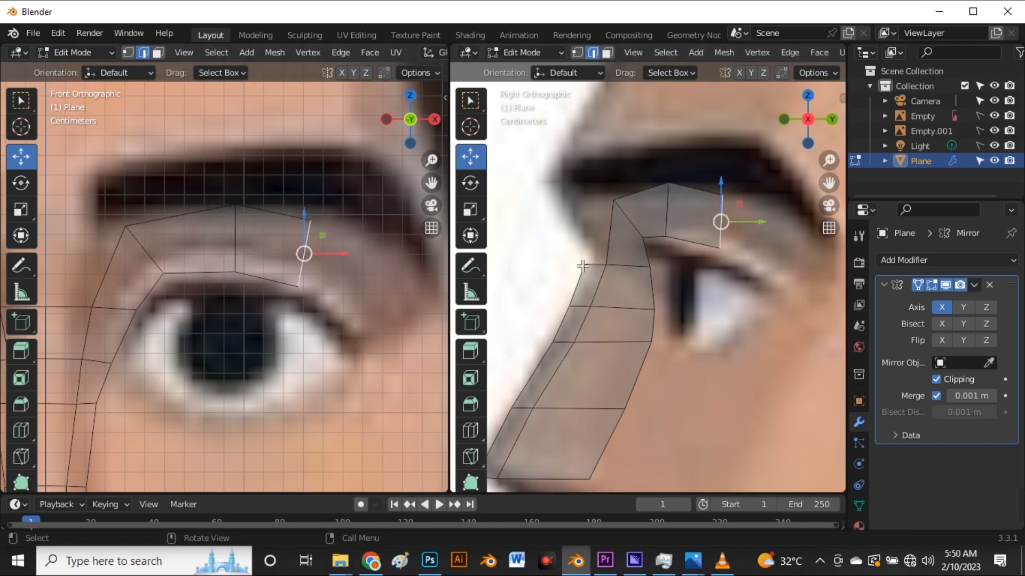
pyautogui.moveTo(718, 241); pyautogui.dragTo(712, 239)
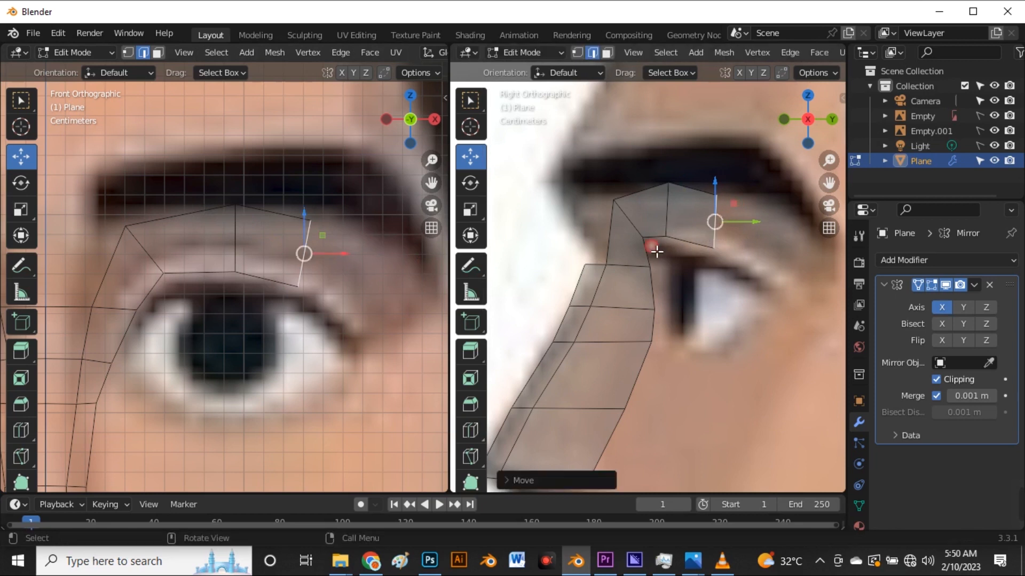
# - Extrude the end edge down to the eye's outer corner in the Front view, rotating and shifting it to slant outward
pyautogui.press('e')
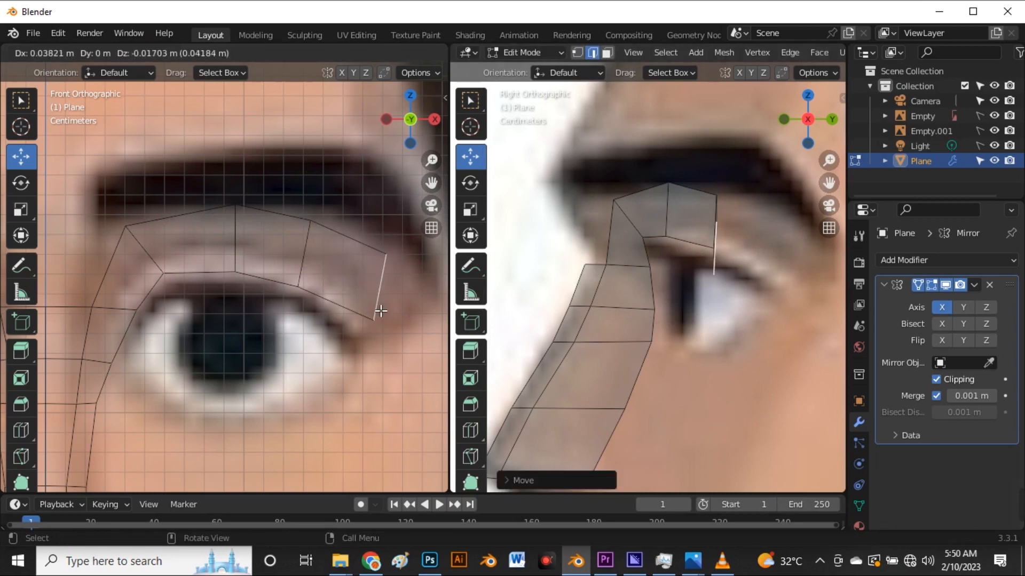
pyautogui.click(380, 309)
pyautogui.press('r')
pyautogui.click(395, 349)
pyautogui.press('g')
pyautogui.click(380, 323)
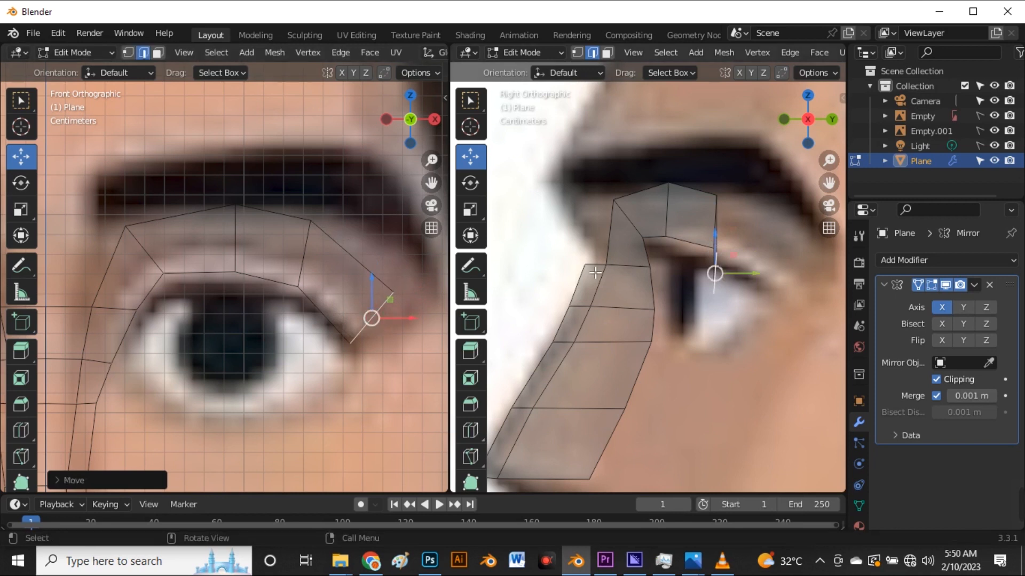
# - Move the outer-corner edge back to the corner of the eye in the Right view and rotate it about 22°
pyautogui.scroll(-2, 693, 272)
pyautogui.scroll(2, 688, 271)
pyautogui.press('g')
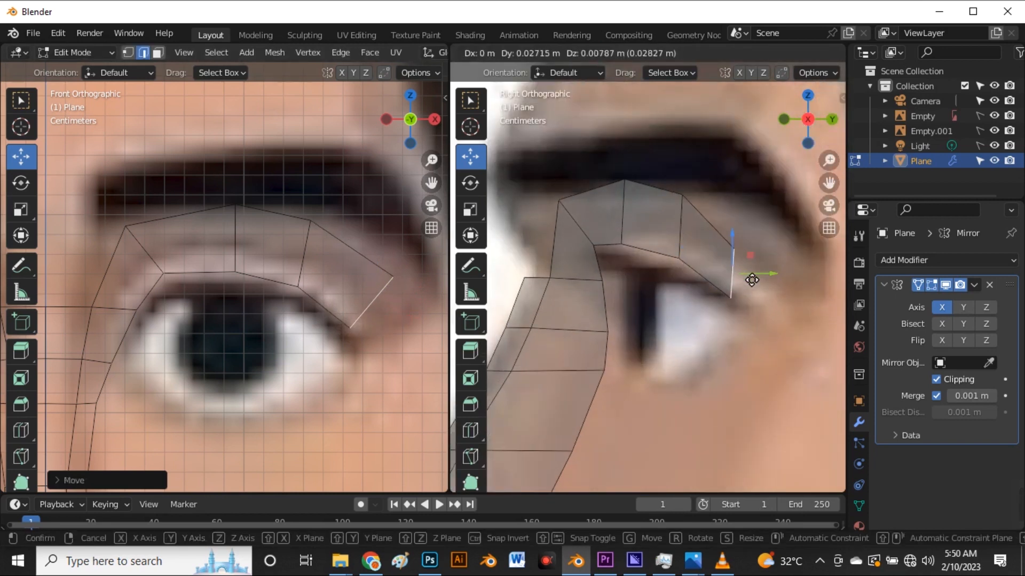
pyautogui.click(771, 276)
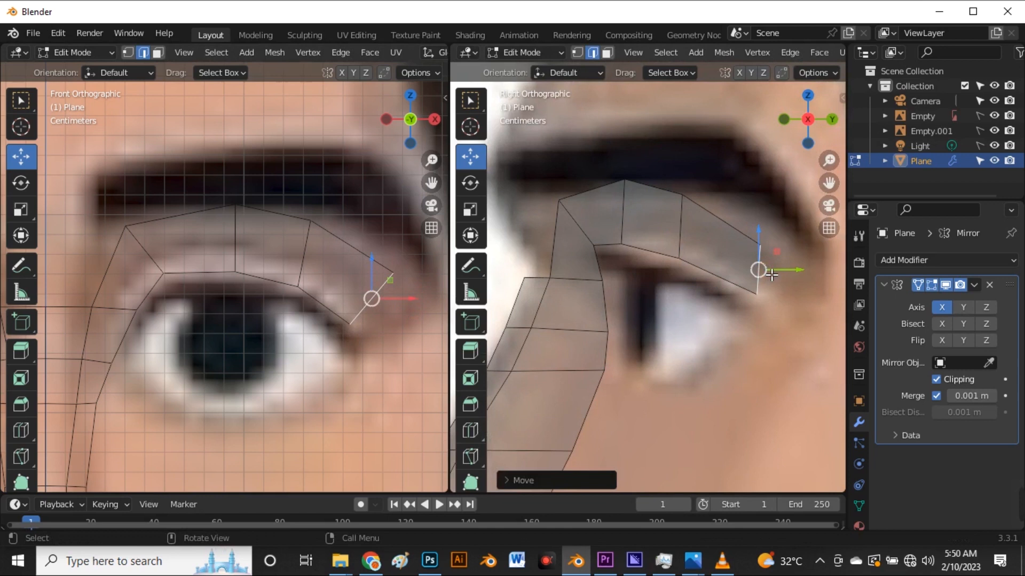
pyautogui.press('r')
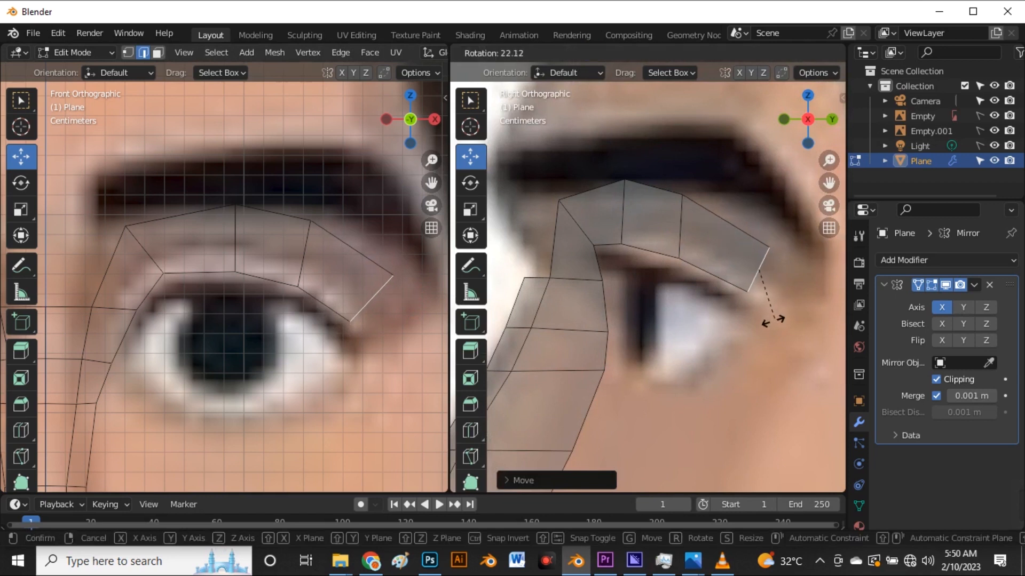
pyautogui.click(773, 322)
# - Rotate the outer-corner edge flatter in both the Front and Right views and adjust its height along Z
pyautogui.scroll(-6, 262, 271)
pyautogui.scroll(5, 261, 271)
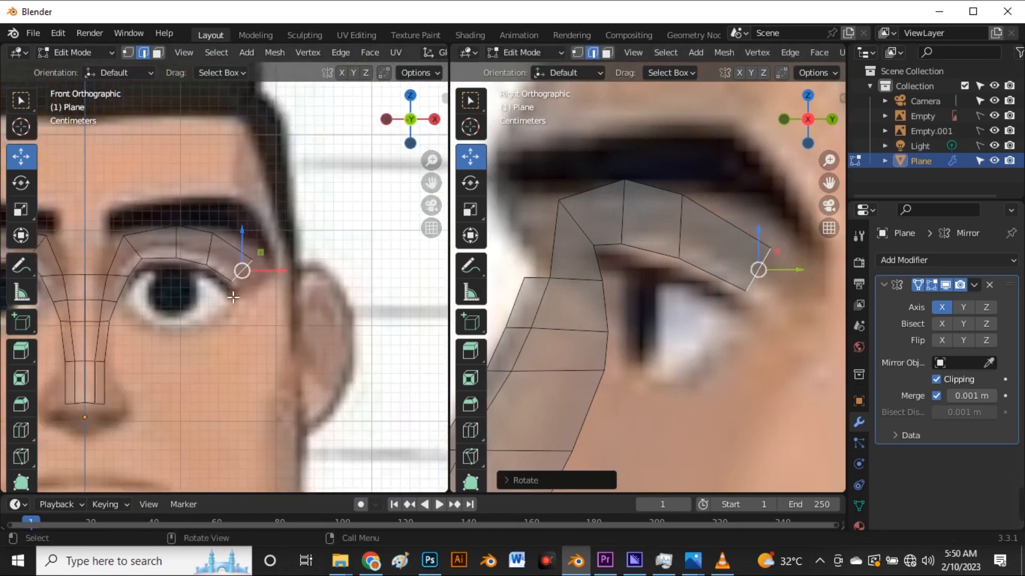
pyautogui.scroll(1, 264, 274)
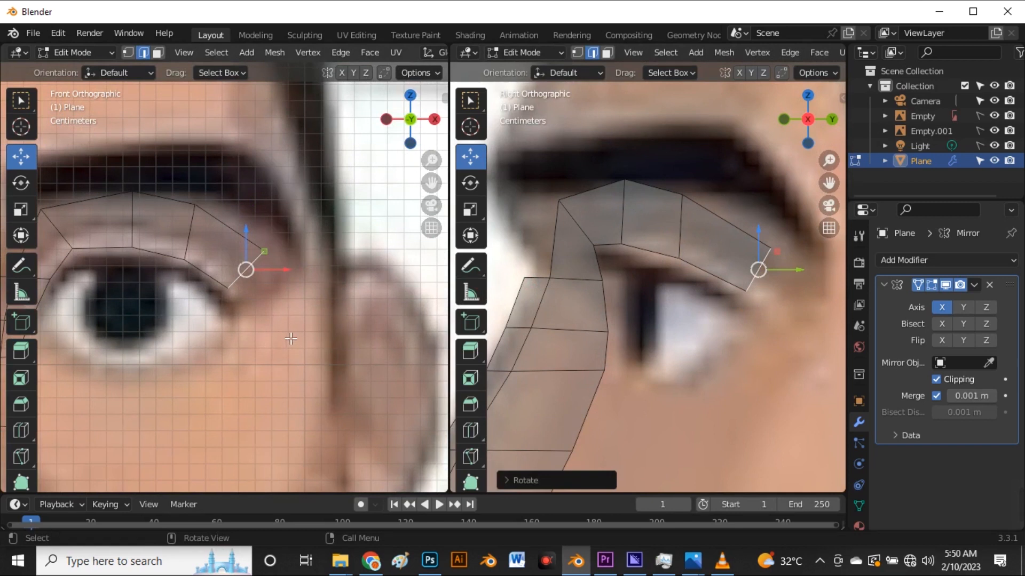
pyautogui.press('r')
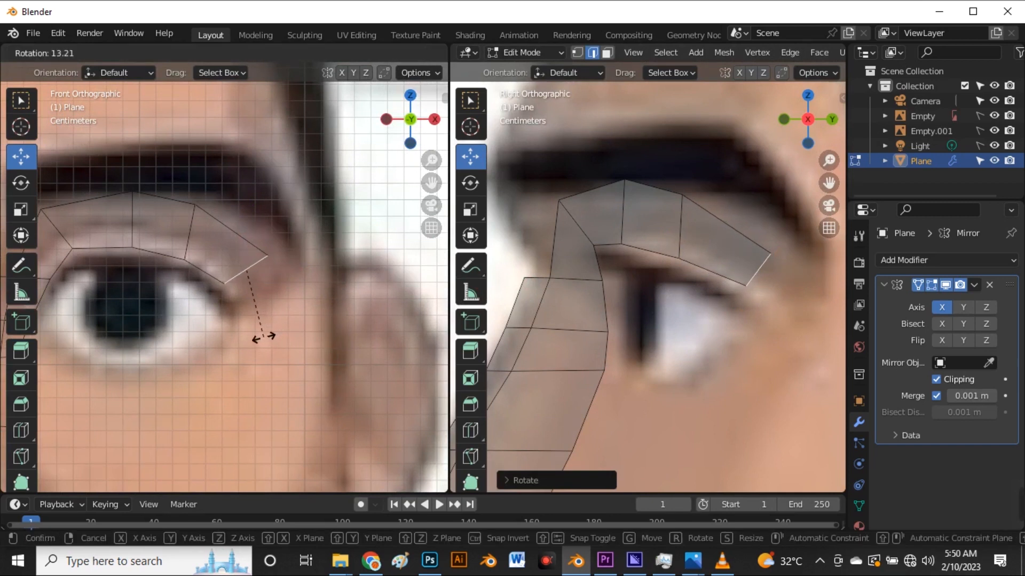
pyautogui.click(249, 338)
pyautogui.press('r')
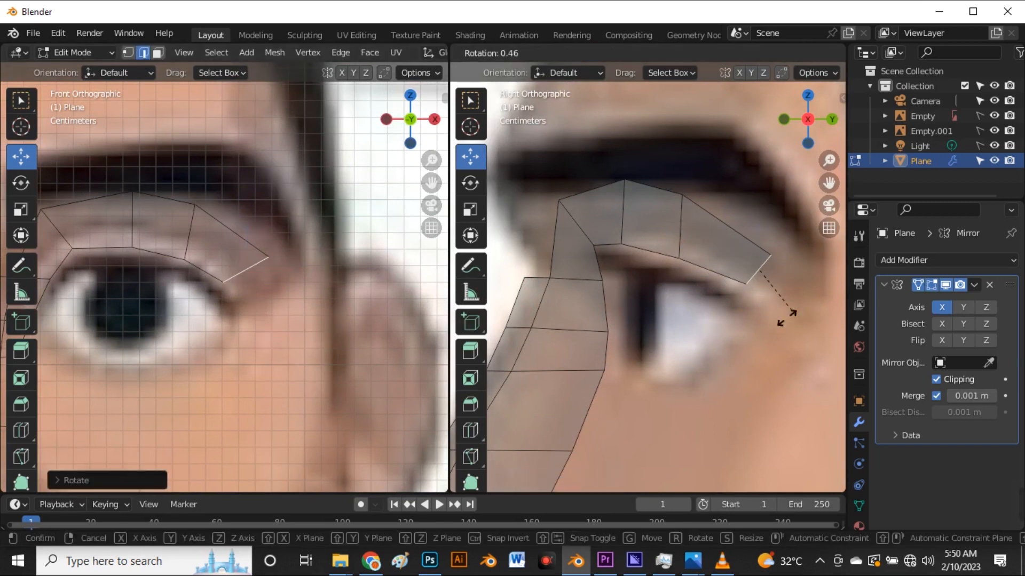
pyautogui.click(785, 321)
pyautogui.press('g')
pyautogui.press('z')
pyautogui.click(761, 275)
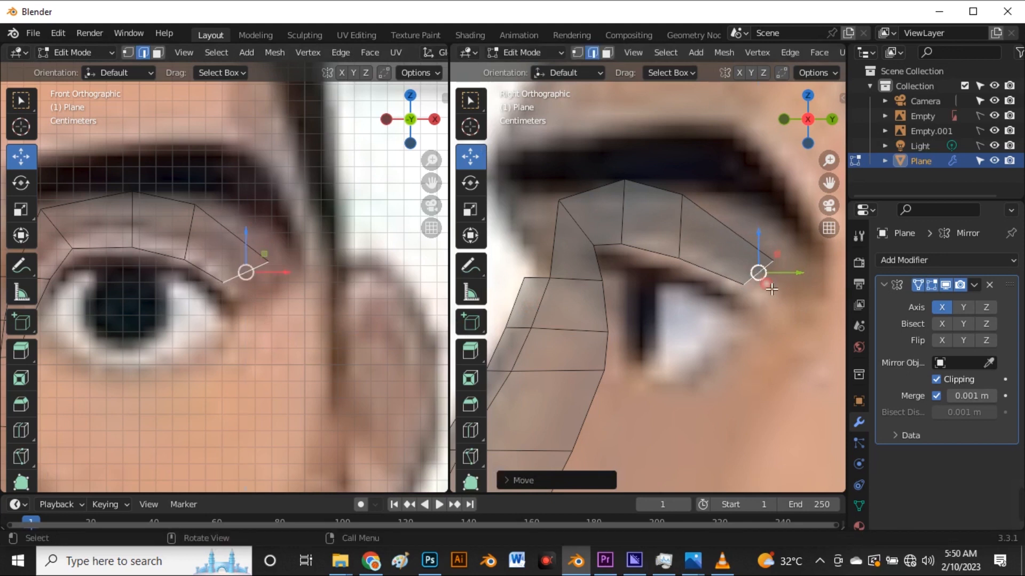
# - Extrude the outer-corner edge downward in the Right view, rotate it nearly horizontal, and lower it slightly
pyautogui.press('e')
pyautogui.click(790, 324)
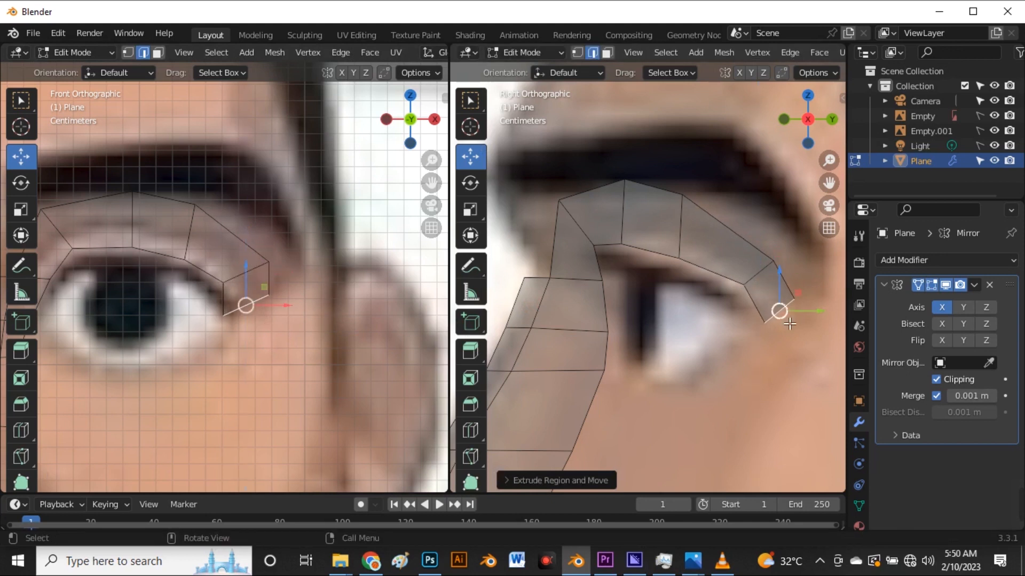
pyautogui.scroll(-2, 698, 315)
pyautogui.press('r')
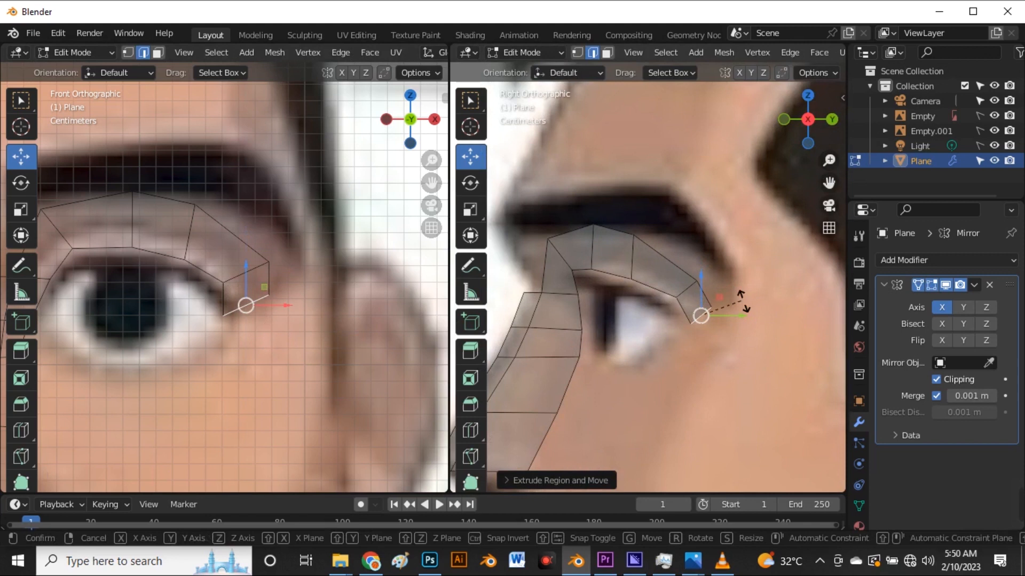
pyautogui.click(747, 343)
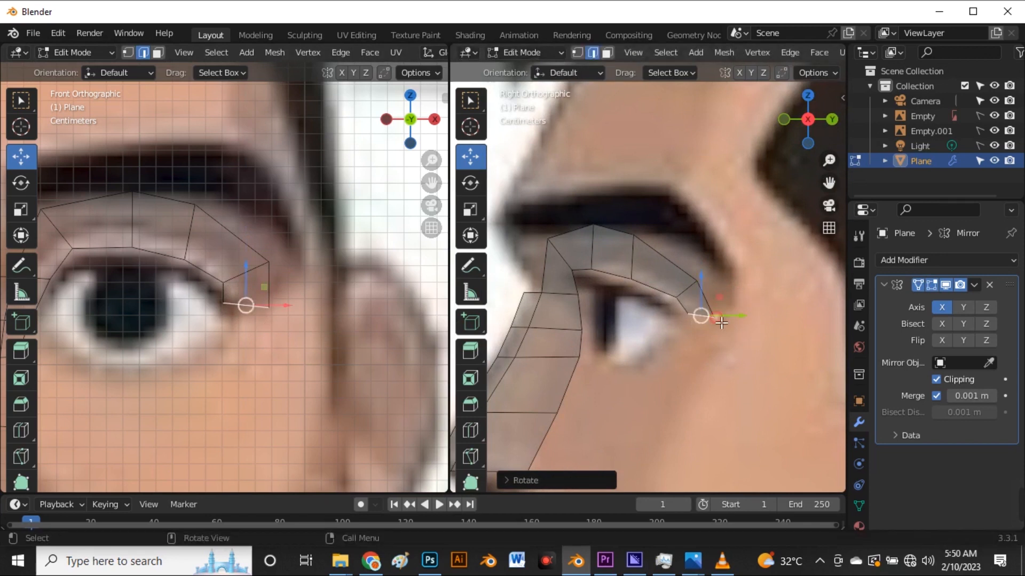
pyautogui.moveTo(704, 288); pyautogui.dragTo(705, 301)
pyautogui.press('r')
pyautogui.click(750, 355)
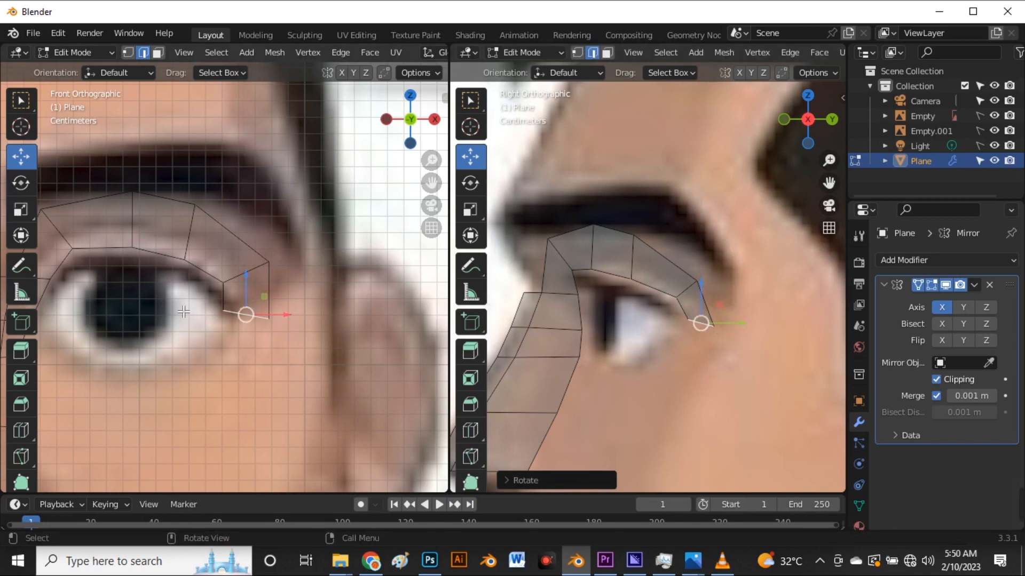
# - Move the new lower edge outward in the Front view, tilt its outer end upward, and raise the edge slightly
pyautogui.scroll(4, 249, 315)
pyautogui.moveTo(298, 315); pyautogui.dragTo(306, 317)
pyautogui.press('r')
pyautogui.click(370, 299)
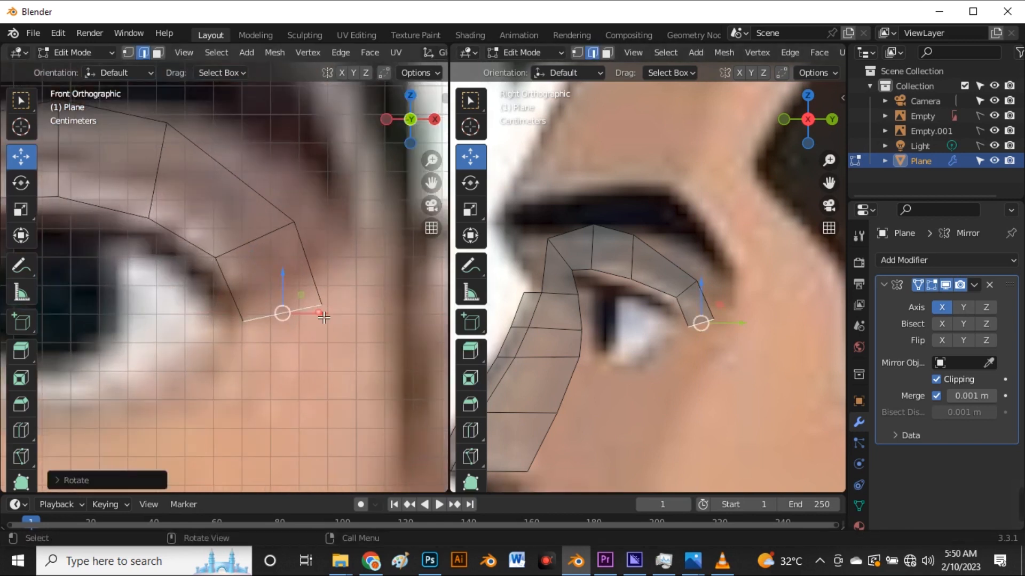
pyautogui.moveTo(292, 323); pyautogui.dragTo(294, 301)
# - Extrude the end edge down beside the eye in the Front view, then rotate and shift it inward below the outer corner
pyautogui.scroll(-7, 296, 281)
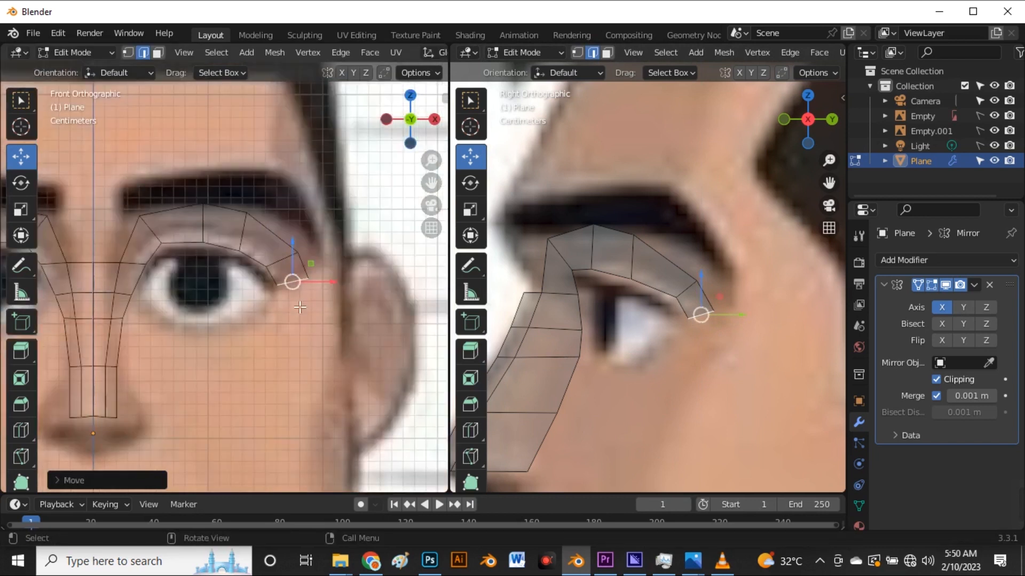
pyautogui.scroll(4, 303, 291)
pyautogui.press('e')
pyautogui.click(309, 332)
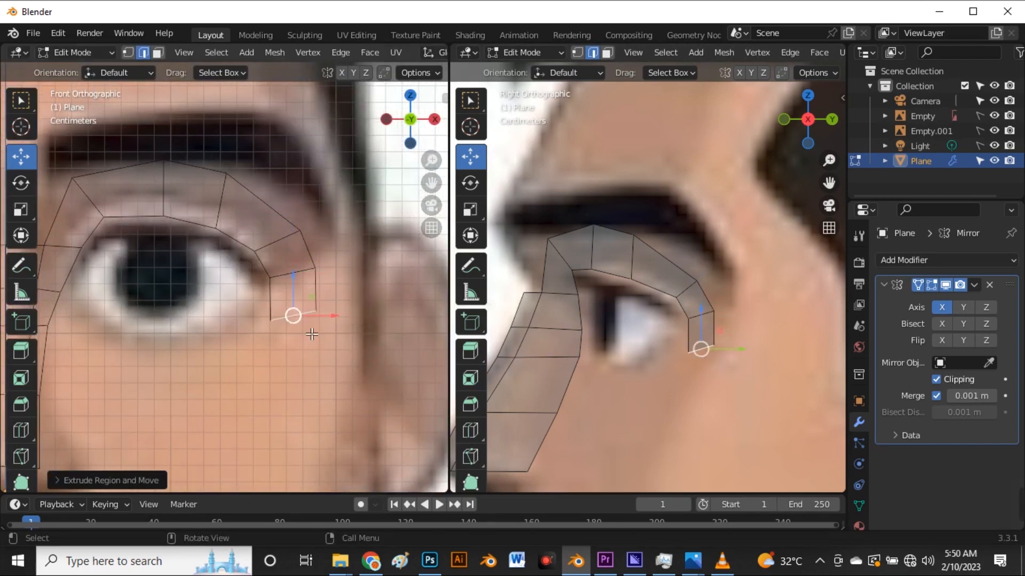
pyautogui.press('r')
pyautogui.click(313, 384)
pyautogui.press('r')
pyautogui.click(309, 359)
pyautogui.press('g')
pyautogui.click(276, 320)
# - Move the edge below the outer corner forward toward the eye in the Right view
pyautogui.scroll(2, 703, 348)
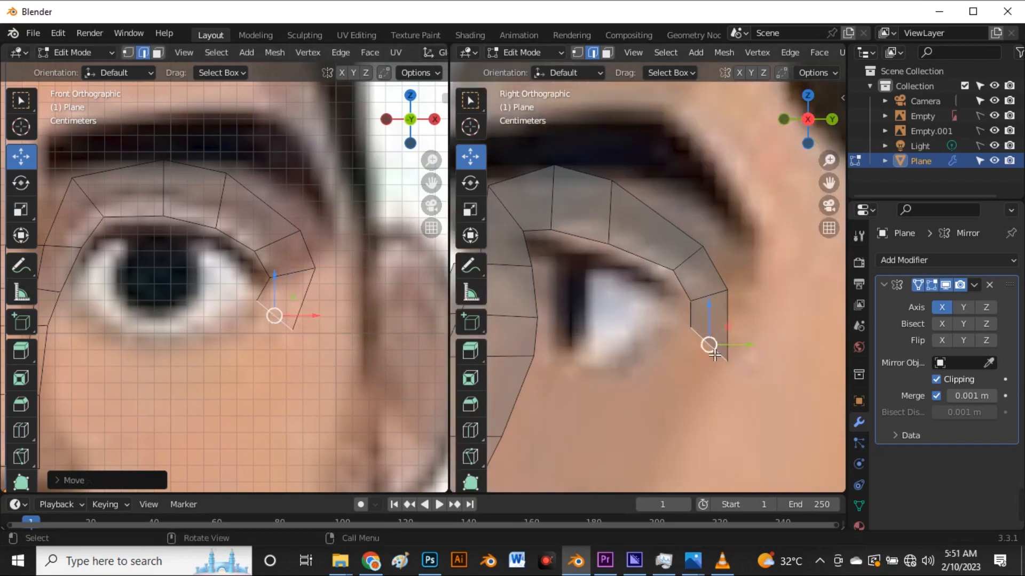
pyautogui.press('g')
pyautogui.click(682, 348)
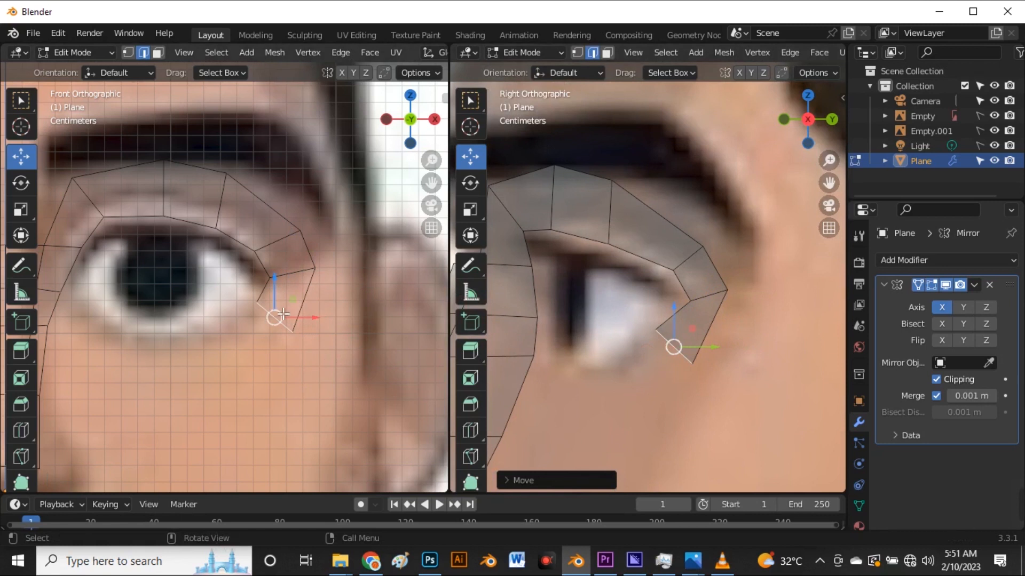
# - Move the outer lower vertex of the face strip below the eye's outer corner slightly backward in the Right view
pyautogui.scroll(-5, 283, 315)
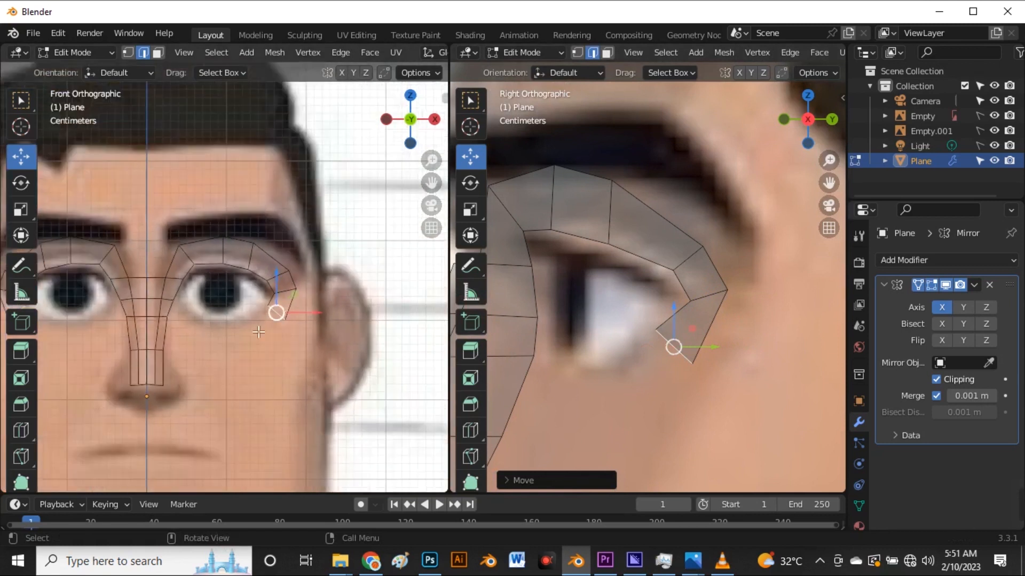
pyautogui.scroll(1, 707, 363)
pyautogui.press('1')
pyautogui.click(700, 365)
pyautogui.press('g')
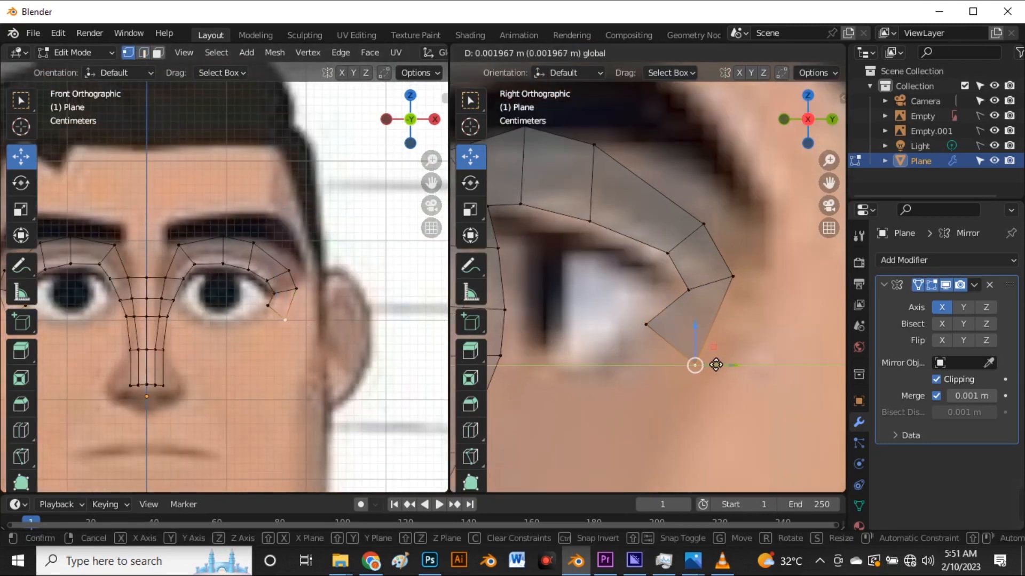
pyautogui.click(725, 368)
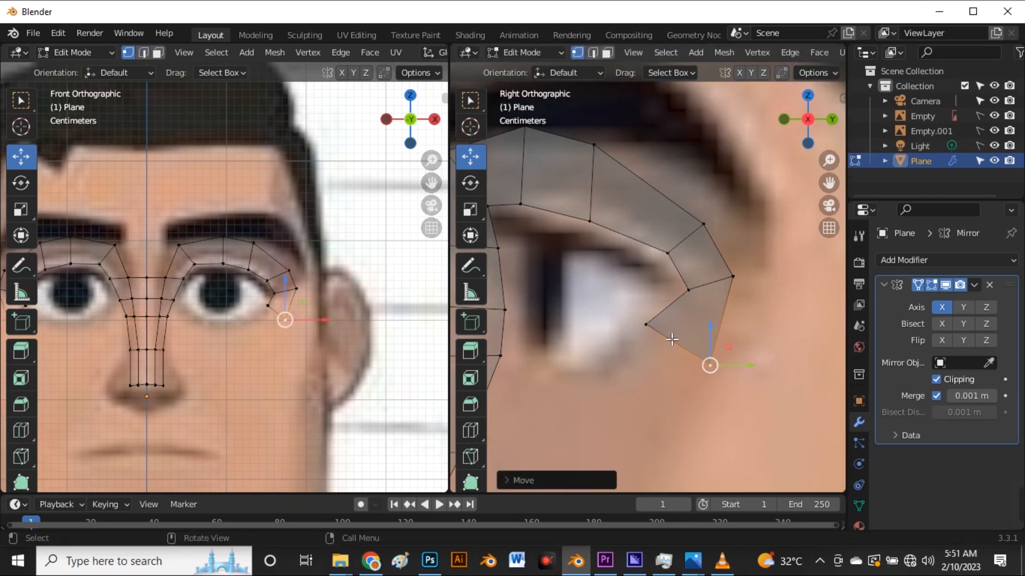
# - Extrude the end edge inward beneath the eye in the Front view and rotate it to nearly vertical
pyautogui.press('2')
pyautogui.click(672, 340)
pyautogui.scroll(3, 276, 320)
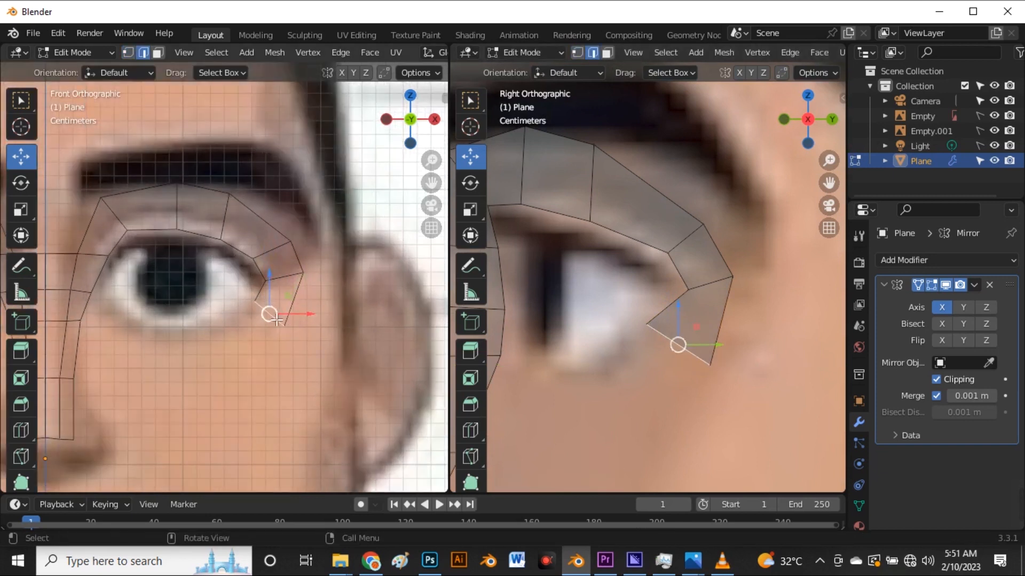
pyautogui.press('e')
pyautogui.click(238, 352)
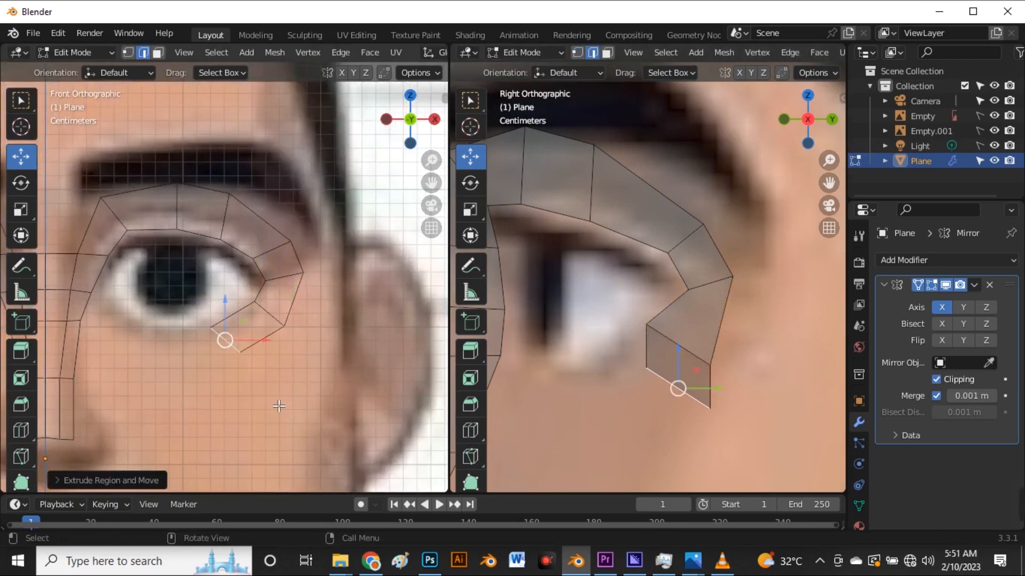
pyautogui.press('r')
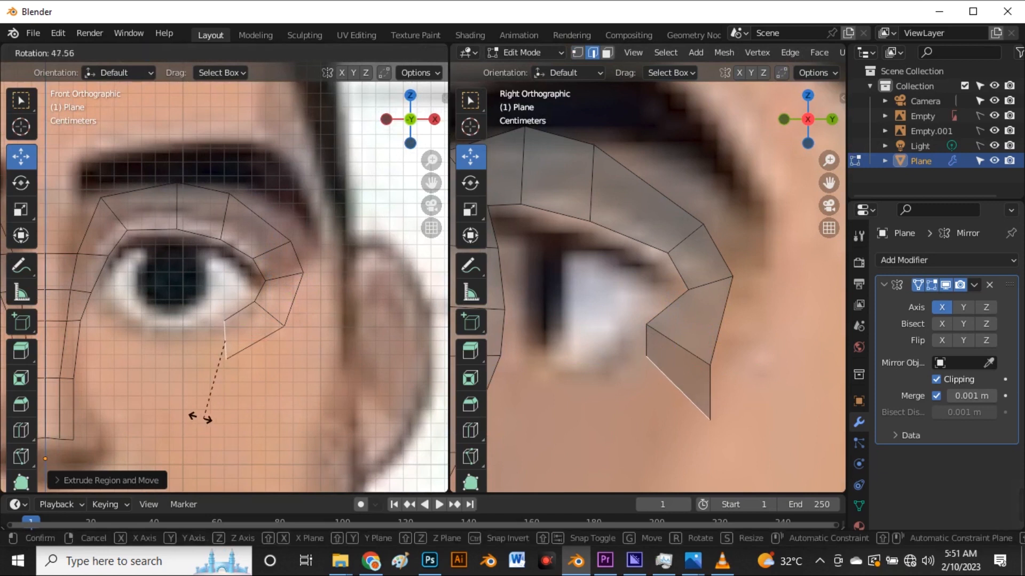
pyautogui.click(190, 414)
# - Move the new end edge forward under the eye in the Right view and rotate it closer to vertical
pyautogui.press('g')
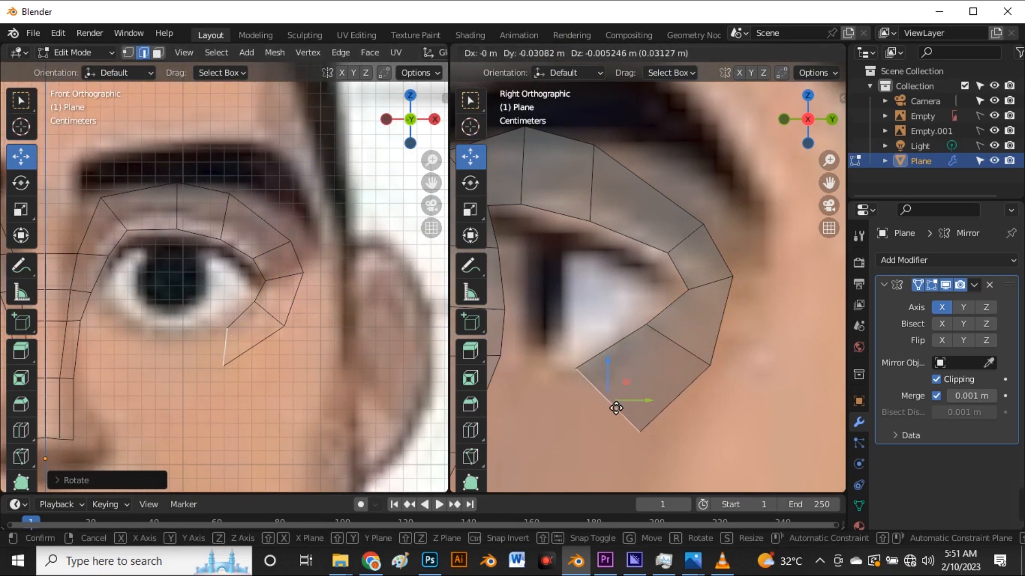
pyautogui.click(609, 405)
pyautogui.press('r')
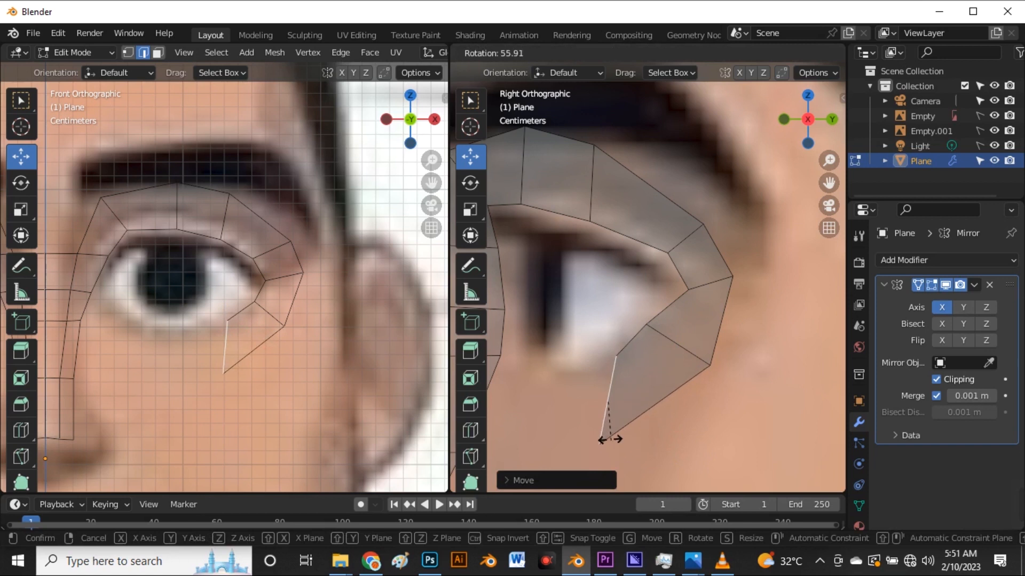
pyautogui.click(636, 442)
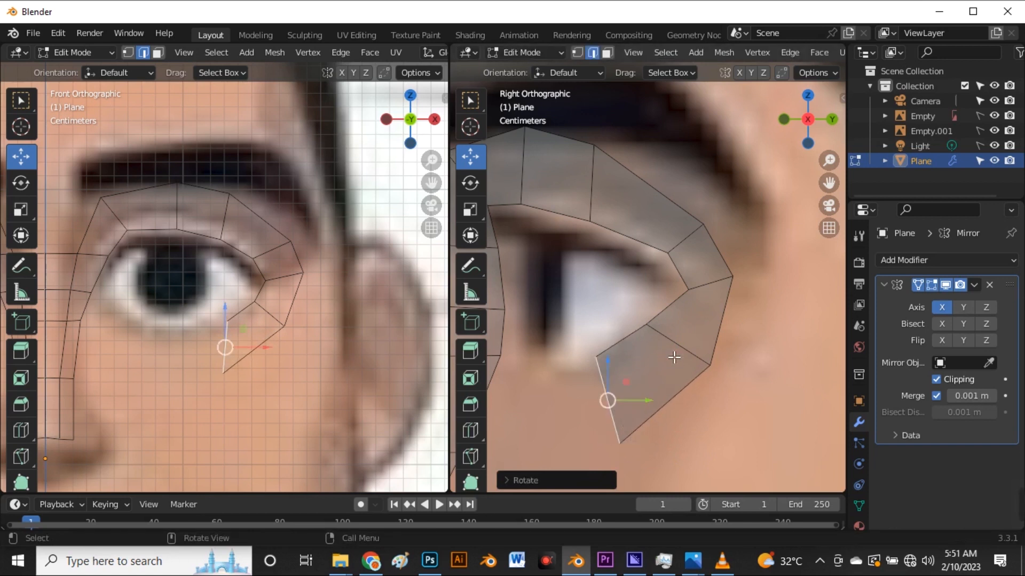
# - Shift the edge below the outer corner slightly back and down in the Right view, and rotate the end edge slightly nearer to vertical
pyautogui.click(676, 344)
pyautogui.press('r')
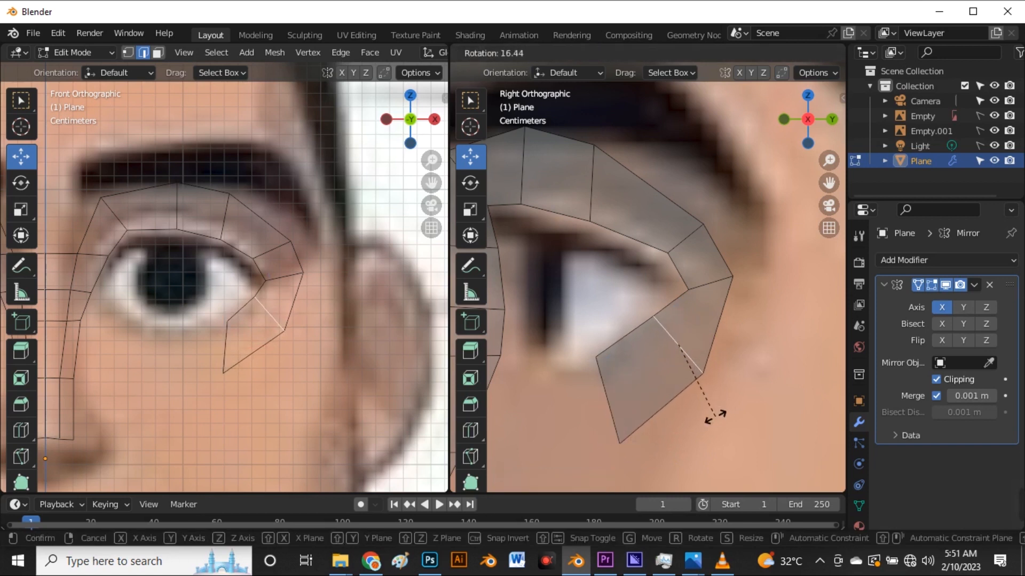
pyautogui.click(673, 362)
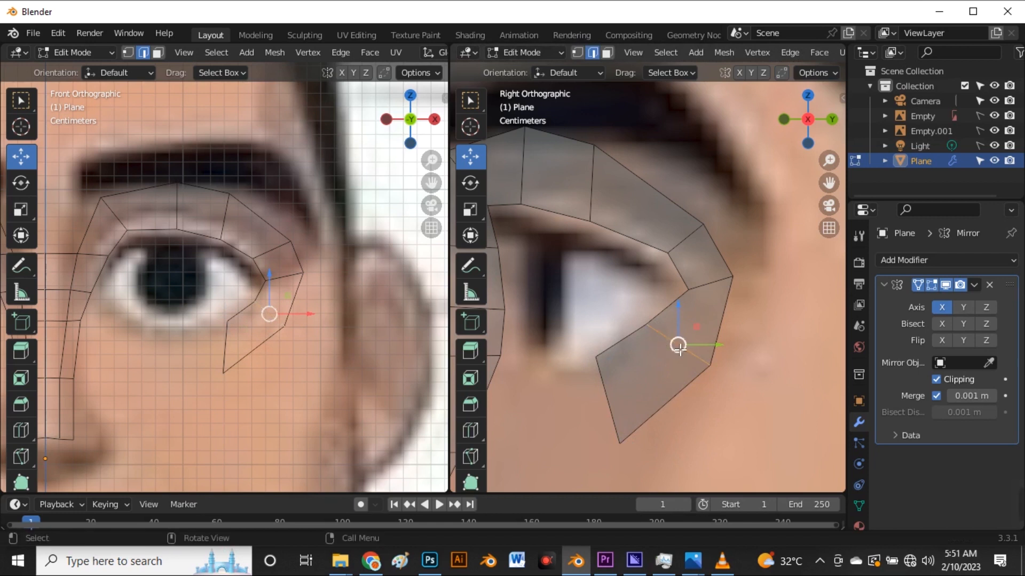
pyautogui.moveTo(677, 345); pyautogui.dragTo(687, 356)
pyautogui.click(619, 383)
pyautogui.press('r')
pyautogui.click(636, 478)
# - Extrude the end edge toward the nose beneath the pupil in the Front view and tilt it slightly along the lower eyelid
pyautogui.scroll(-1, 345, 366)
pyautogui.scroll(3, 281, 356)
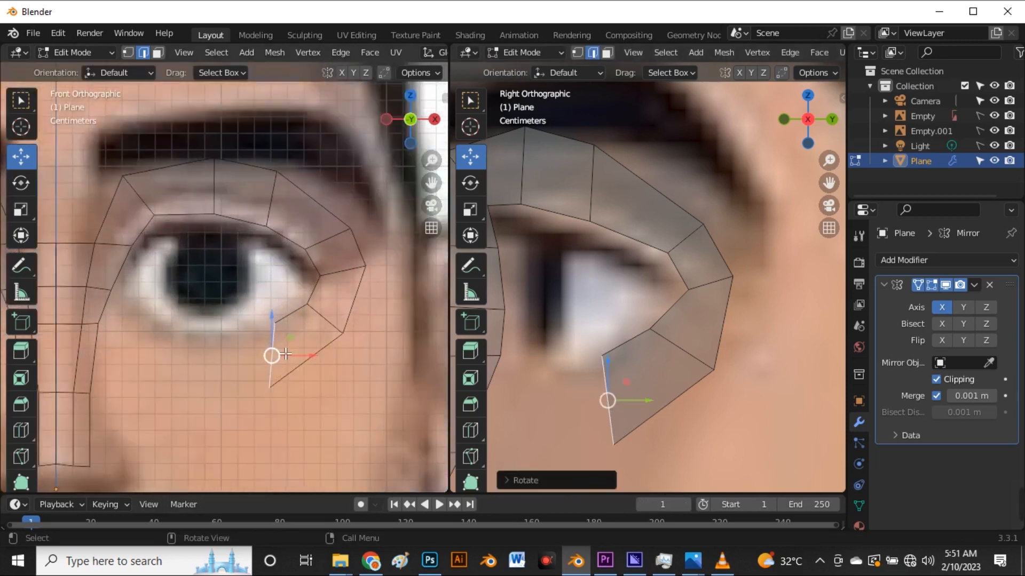
pyautogui.press('e')
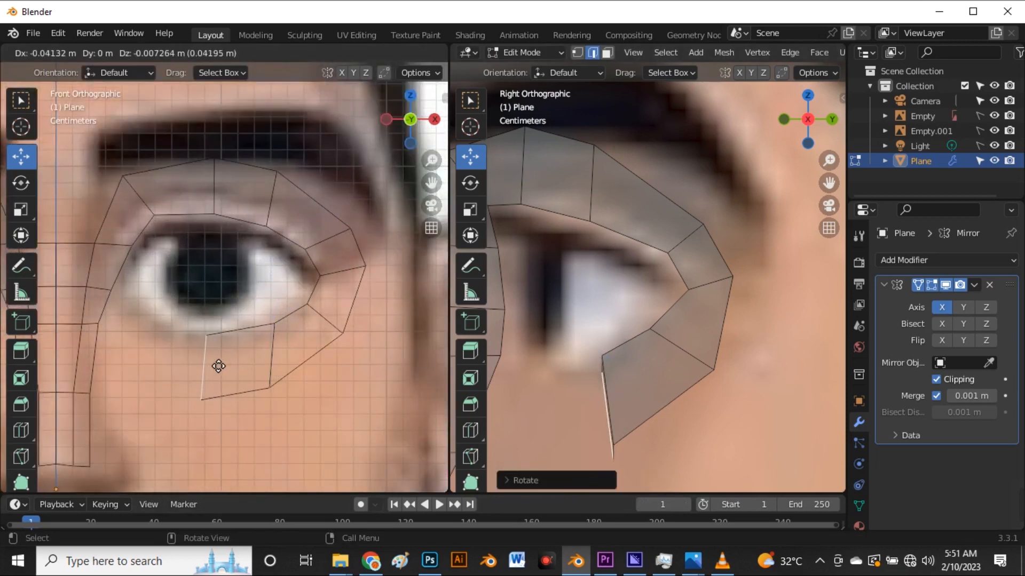
pyautogui.click(212, 366)
pyautogui.press('r')
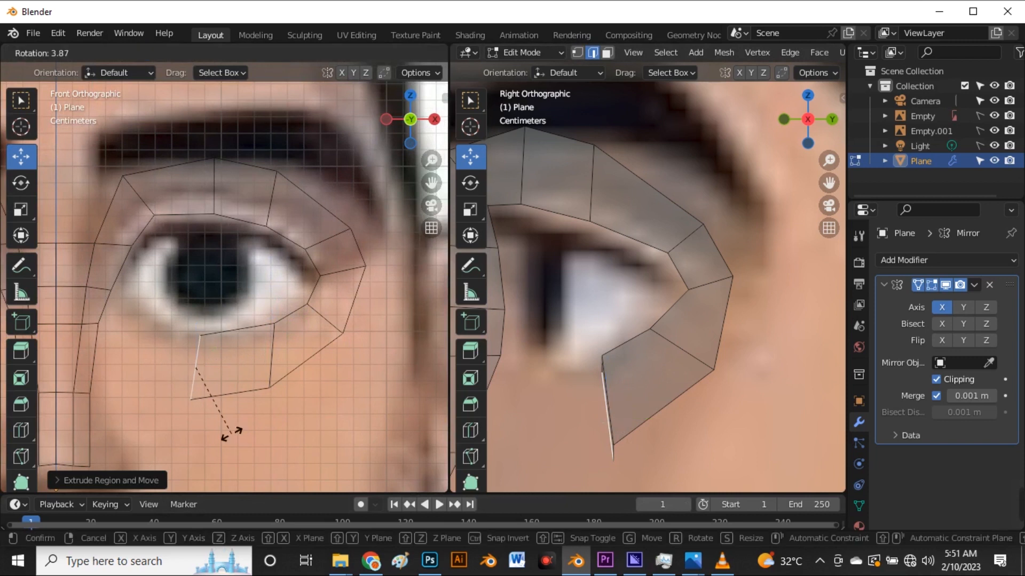
pyautogui.click(221, 434)
# - Move the new edge under the pupil forward in the Right view and rotate it so its lower end leans forward
pyautogui.moveTo(621, 418); pyautogui.dragTo(561, 412)
pyautogui.scroll(-3, 600, 358)
pyautogui.scroll(3, 606, 446)
pyautogui.press('r')
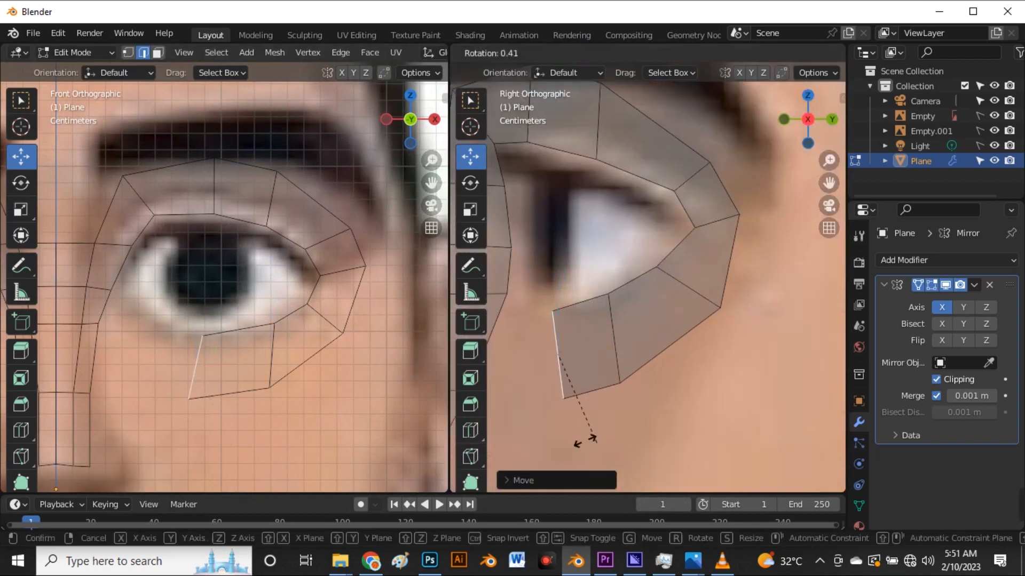
pyautogui.click(574, 366)
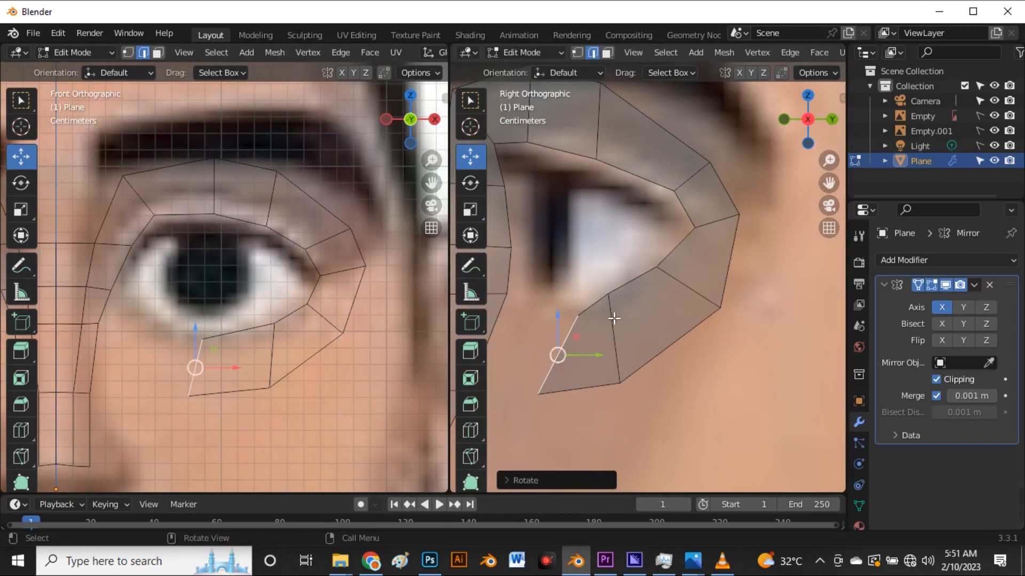
# - Move the lower eyelid vertex next to the end edge slightly backward and down in the Right view
pyautogui.press('1')
pyautogui.click(612, 295)
pyautogui.press('g')
pyautogui.click(630, 302)
pyautogui.press('g')
pyautogui.click(636, 303)
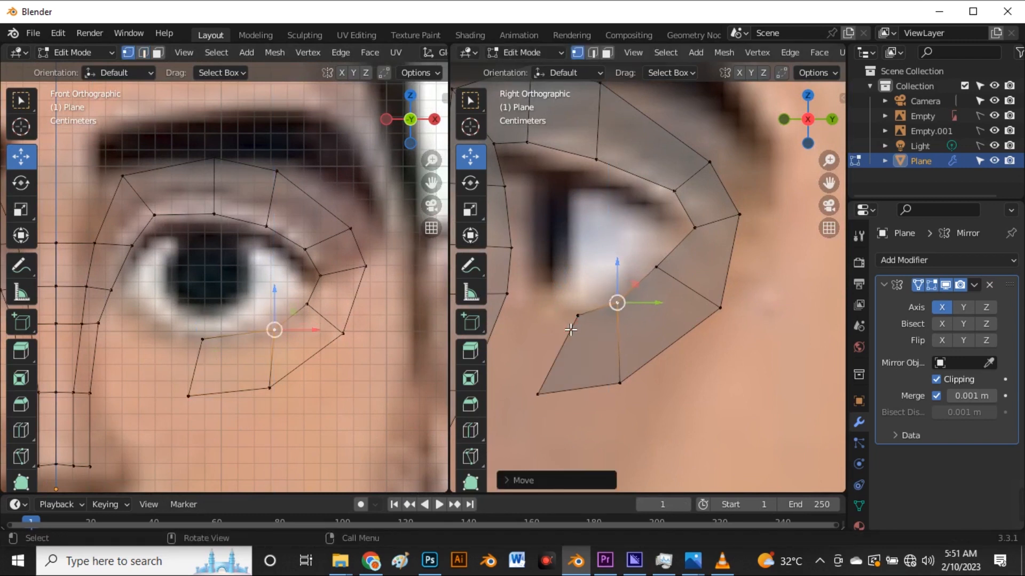
# - Scale the end edge under the pupil down slightly and raise it a little in the Front view
pyautogui.press('2')
pyautogui.click(560, 360)
pyautogui.scroll(-2, 212, 366)
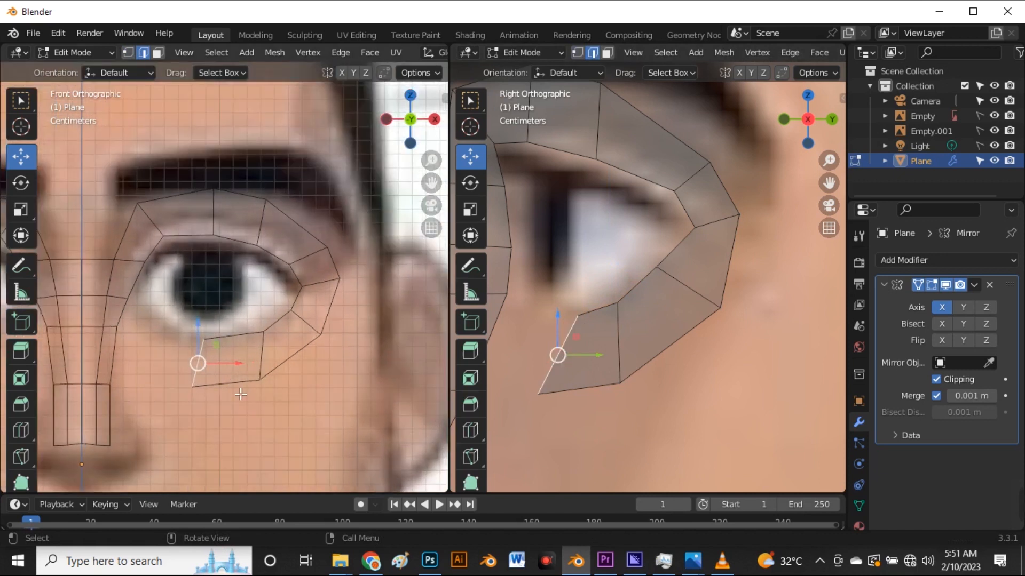
pyautogui.press('s')
pyautogui.click(223, 416)
pyautogui.moveTo(200, 341); pyautogui.dragTo(203, 338)
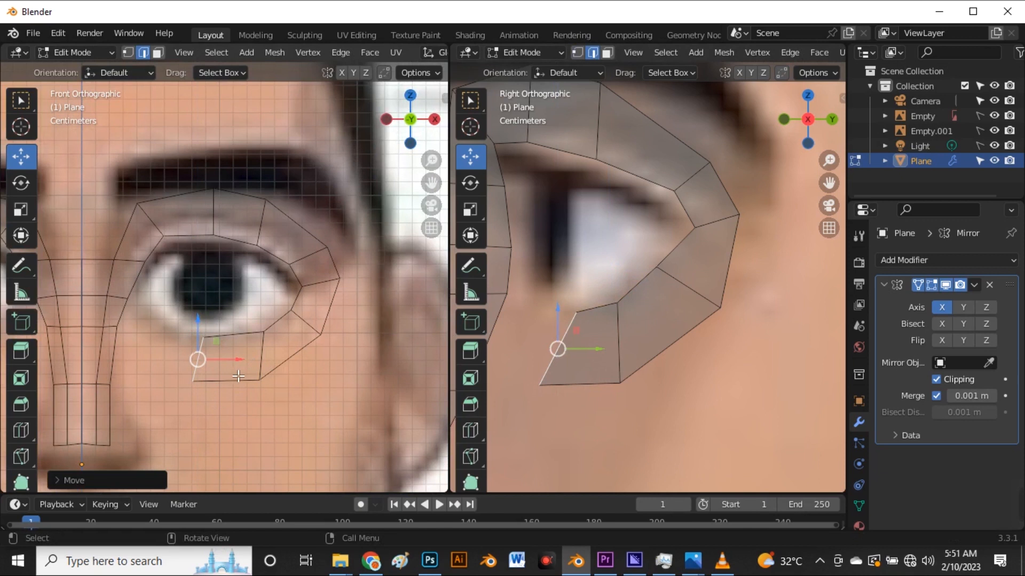
# - Extrude the end edge toward the inner eye corner in the Front view, rotate it diagonally, and move it up and inward
pyautogui.press('e')
pyautogui.click(185, 370)
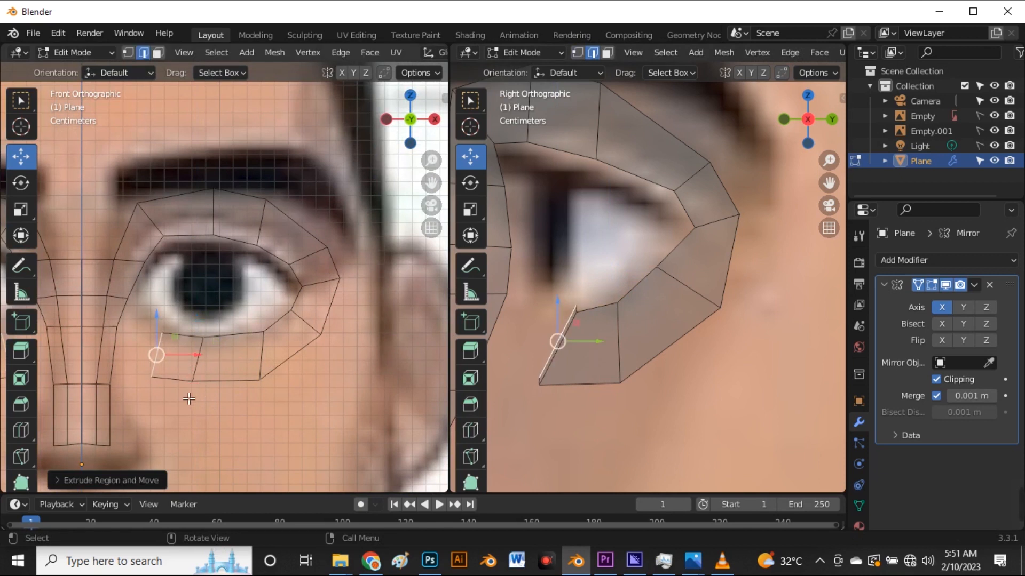
pyautogui.scroll(3, 134, 362)
pyautogui.press('r')
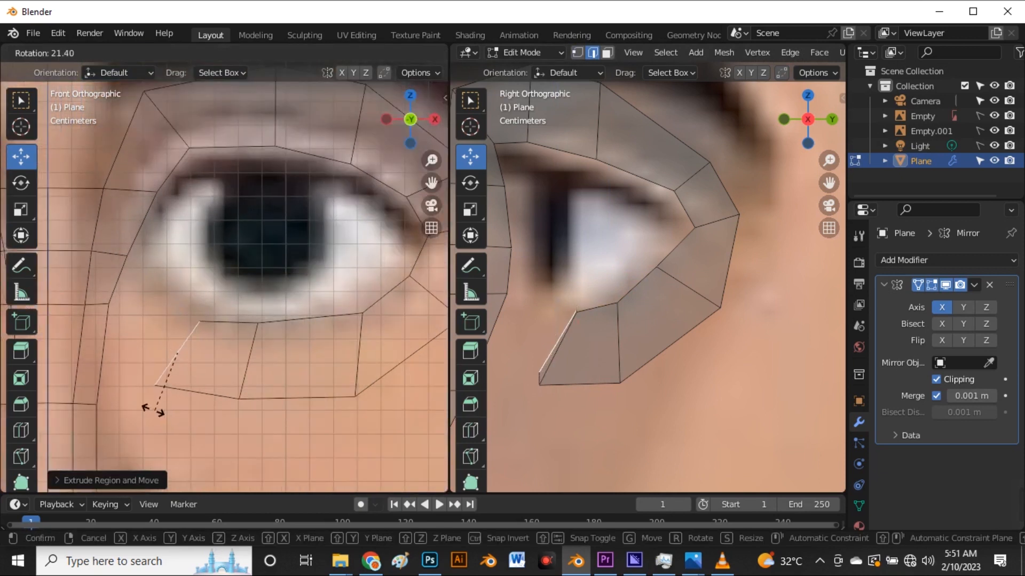
pyautogui.click(157, 415)
pyautogui.moveTo(179, 351); pyautogui.dragTo(162, 331)
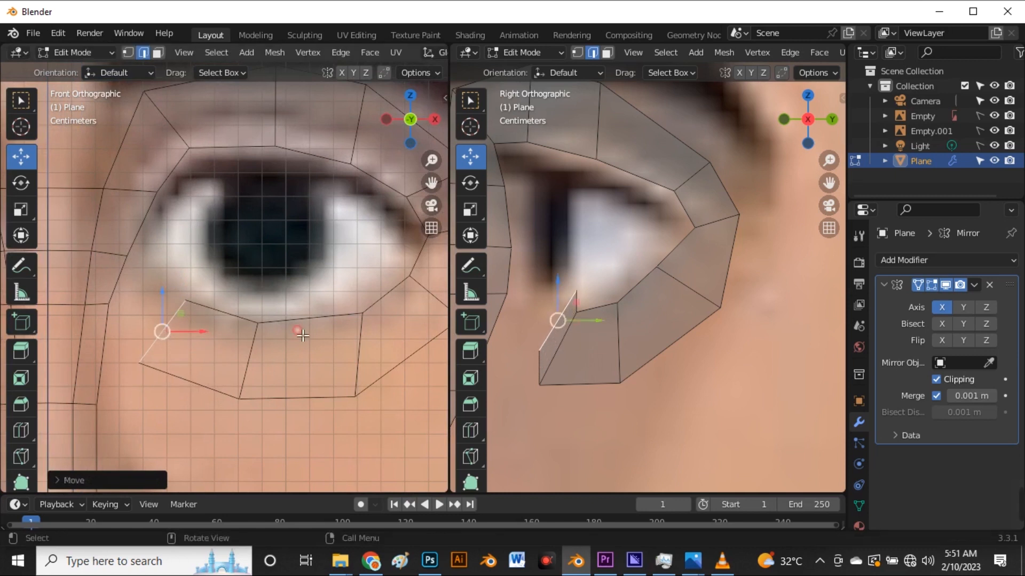
# - Move the end edge near the inner eye corner forward to the nose strip in the Right view
pyautogui.scroll(-4, 643, 345)
pyautogui.scroll(5, 643, 345)
pyautogui.press('g')
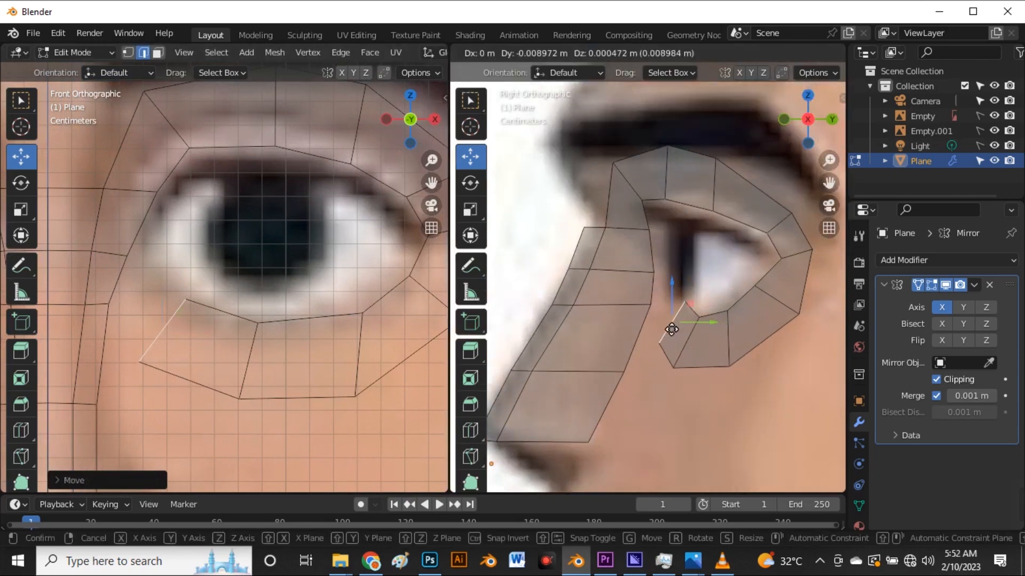
pyautogui.click(658, 328)
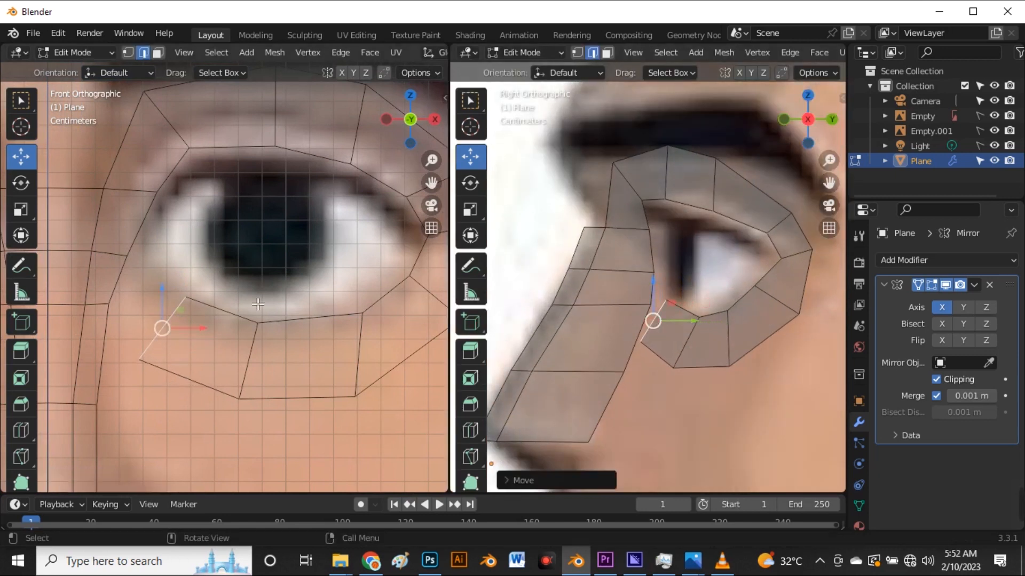
# - Examine the gap between the eye loop's inner end and the nose strip in the Front view
pyautogui.scroll(-4, 218, 291)
pyautogui.scroll(4, 188, 286)
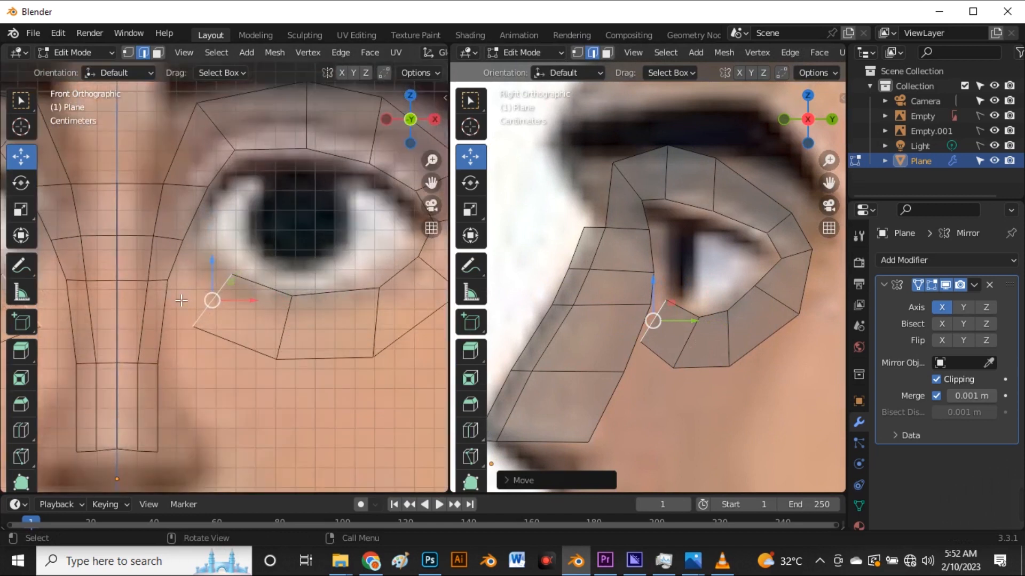
pyautogui.scroll(-4, 184, 299)
pyautogui.scroll(4, 198, 297)
pyautogui.scroll(-2, 199, 297)
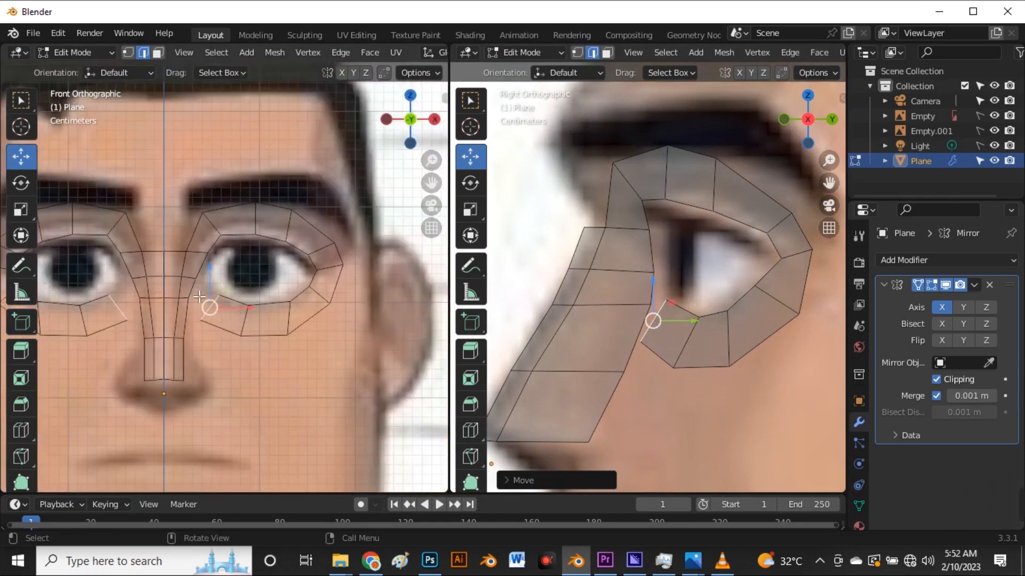
pyautogui.scroll(5, 199, 296)
pyautogui.scroll(-3, 186, 326)
pyautogui.scroll(-1, 185, 326)
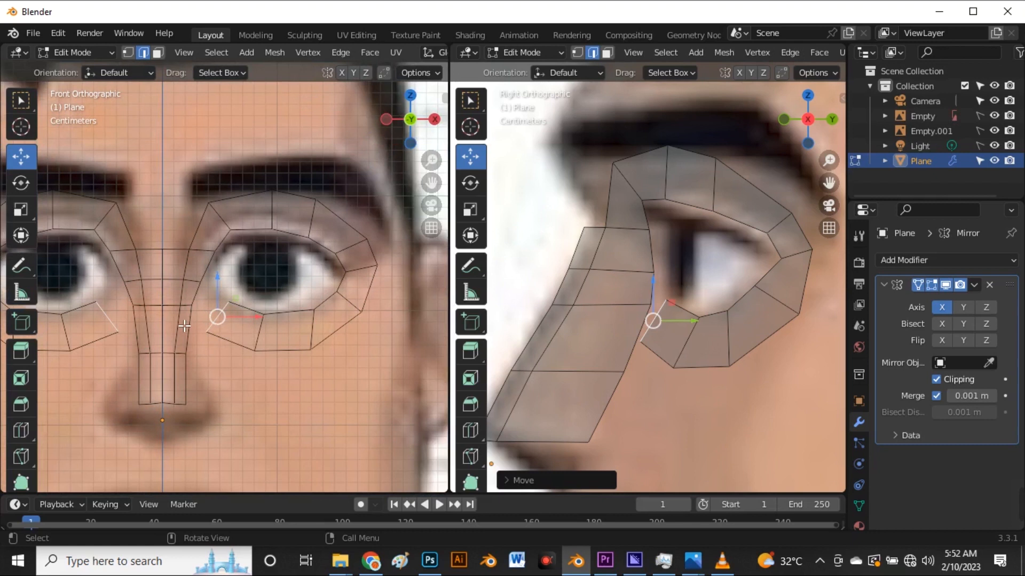
# - Delete the faces in the two lowest rows of the nose strip
pyautogui.press('3')
pyautogui.click(187, 334)
pyautogui.scroll(2, 171, 339)
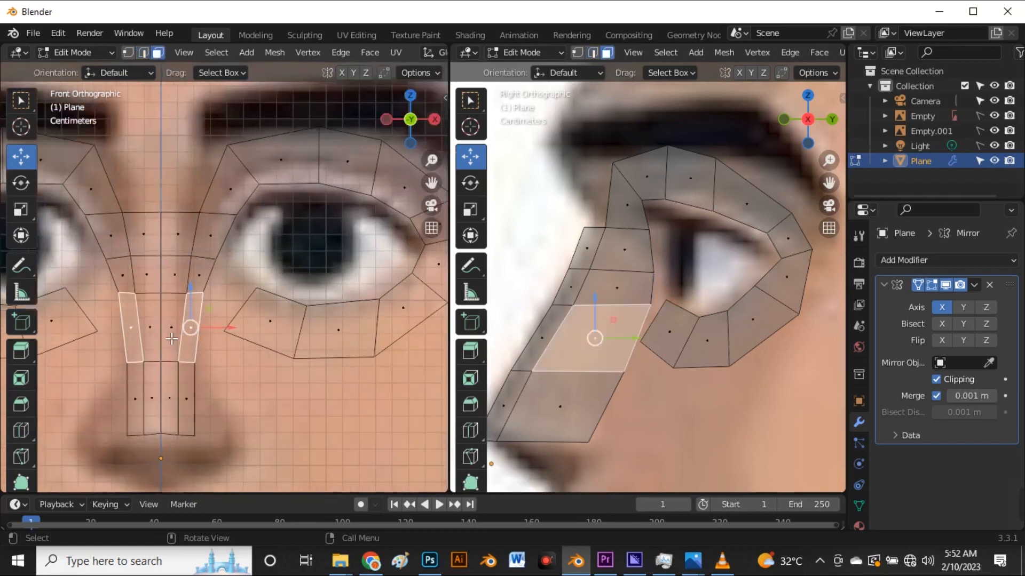
pyautogui.keyDown('shift'); pyautogui.click(167, 343); pyautogui.keyUp('shift')
pyautogui.keyDown('shift'); pyautogui.click(196, 400); pyautogui.keyUp('shift')
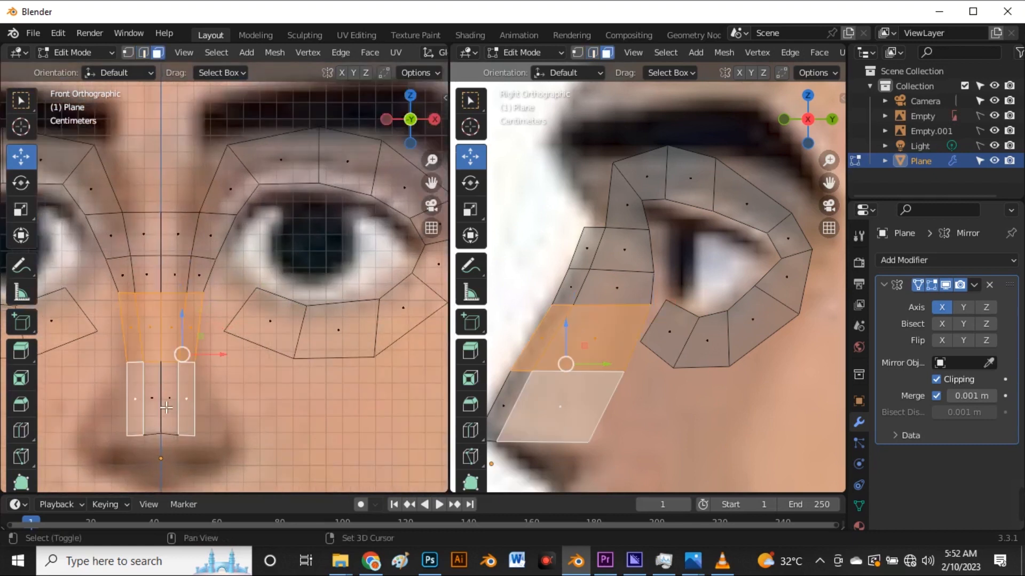
pyautogui.keyDown('shift'); pyautogui.click(174, 398); pyautogui.keyUp('shift')
pyautogui.press('x')
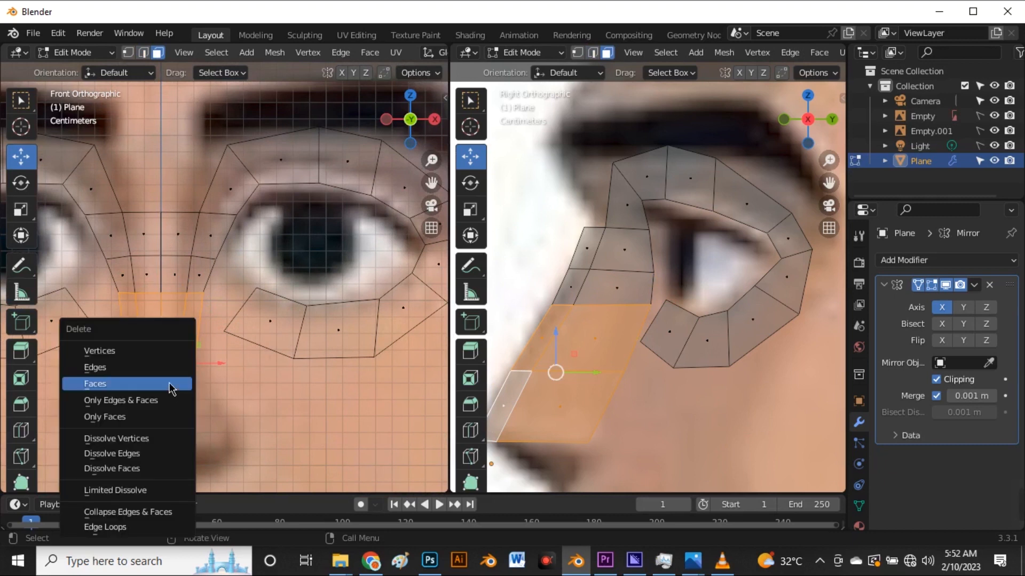
pyautogui.click(173, 385)
# - Move the nose strip's lower outer corner vertex up toward the inner eye corner and its neighboring bottom vertex outward in the Front view
pyautogui.scroll(2, 212, 275)
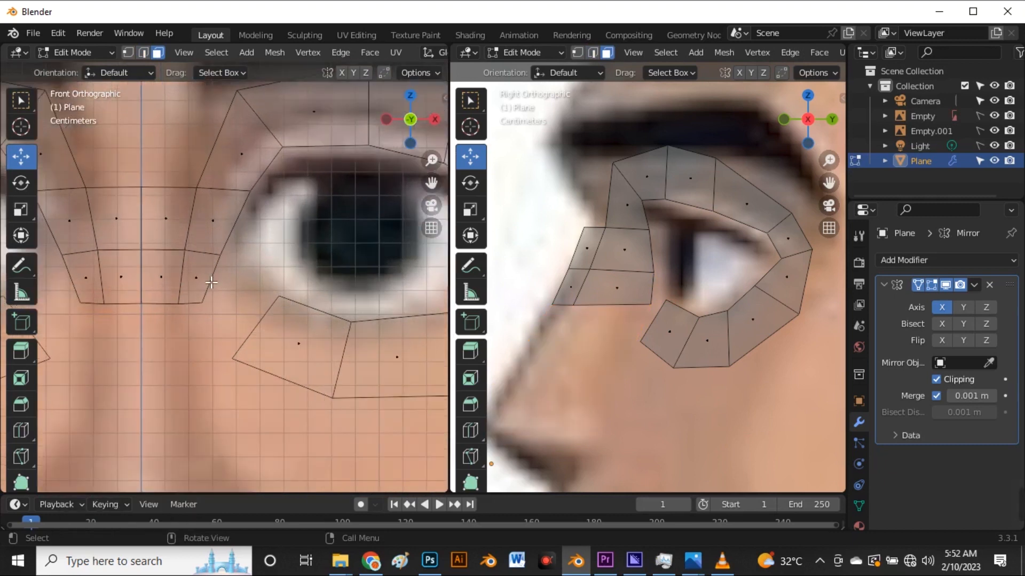
pyautogui.press('1')
pyautogui.click(208, 320)
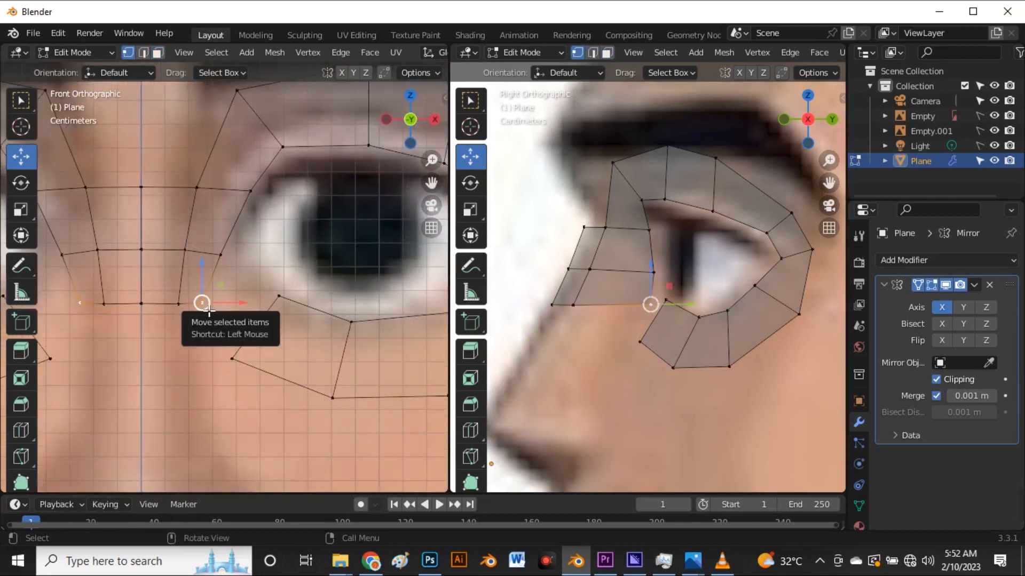
pyautogui.moveTo(214, 309)
pyautogui.mouseDown()
pyautogui.moveTo(270, 293)
pyautogui.moveTo(258, 286)
pyautogui.moveTo(183, 313)
pyautogui.moveTo(210, 310)
pyautogui.mouseUp()
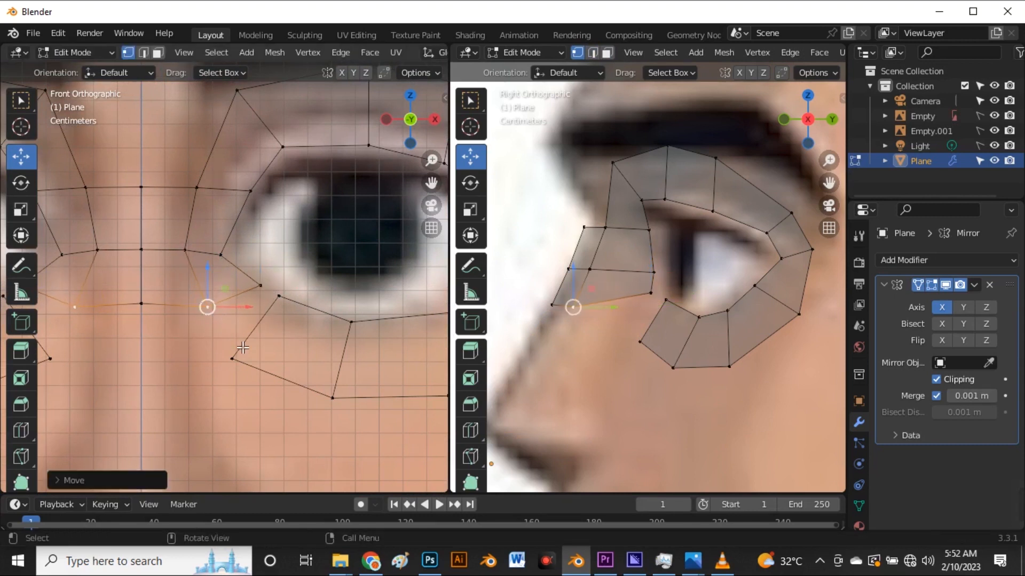
# - Raise the eye loop's lower end vertex slightly, then merge the two inner eye corner vertices at the eye loop's vertex
pyautogui.click(232, 358)
pyautogui.moveTo(232, 359); pyautogui.dragTo(232, 348)
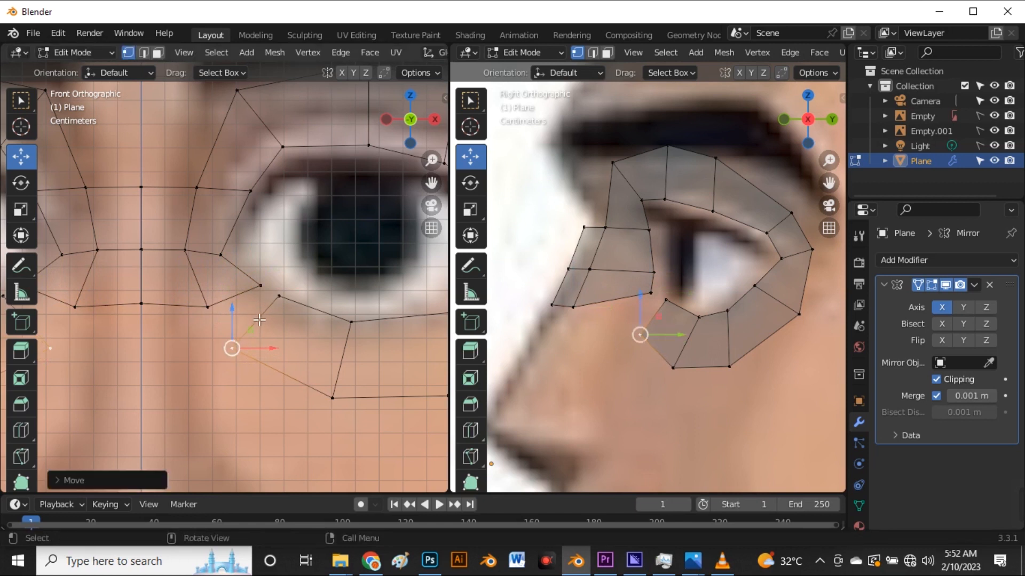
pyautogui.click(281, 297)
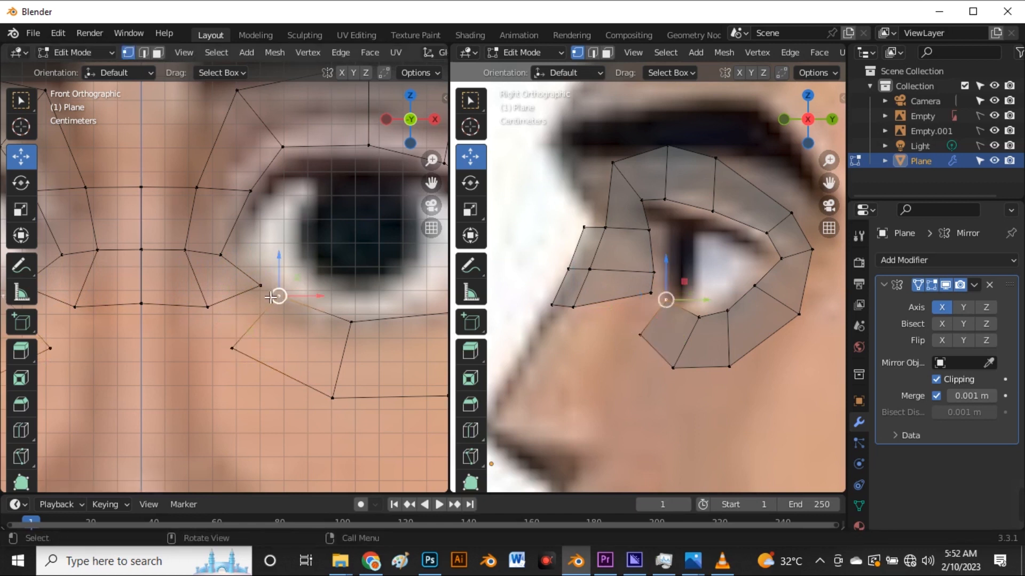
pyautogui.keyDown('shift'); pyautogui.click(261, 286); pyautogui.keyUp('shift')
pyautogui.press('m')
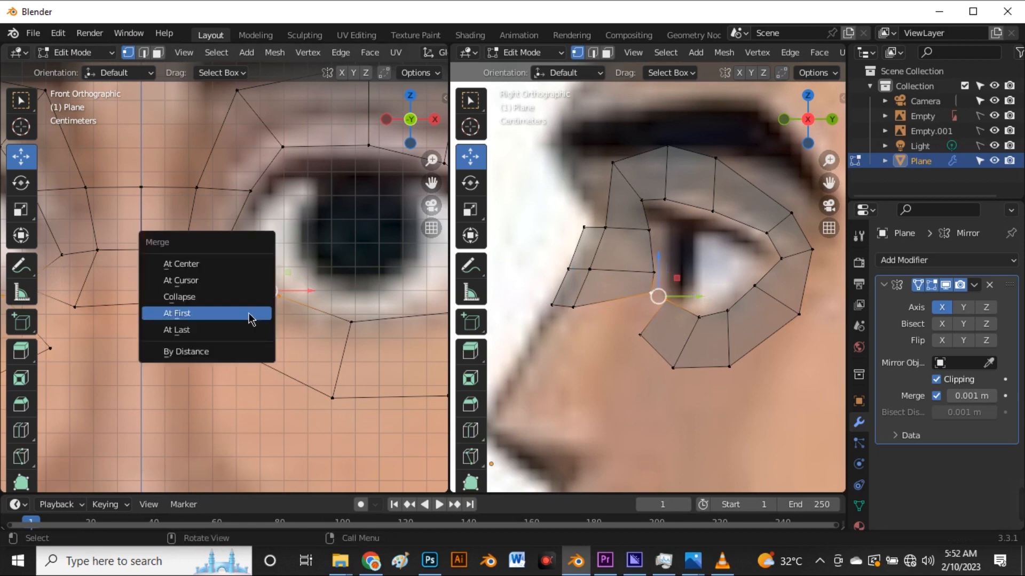
pyautogui.click(251, 315)
# - Merge the nose strip's lower outer vertex and the eye loop's lower end vertex at their center
pyautogui.click(237, 350)
pyautogui.keyDown('shift'); pyautogui.click(212, 311); pyautogui.keyUp('shift')
pyautogui.click(210, 320)
pyautogui.keyDown('shift'); pyautogui.click(233, 349); pyautogui.keyUp('shift')
pyautogui.press('m')
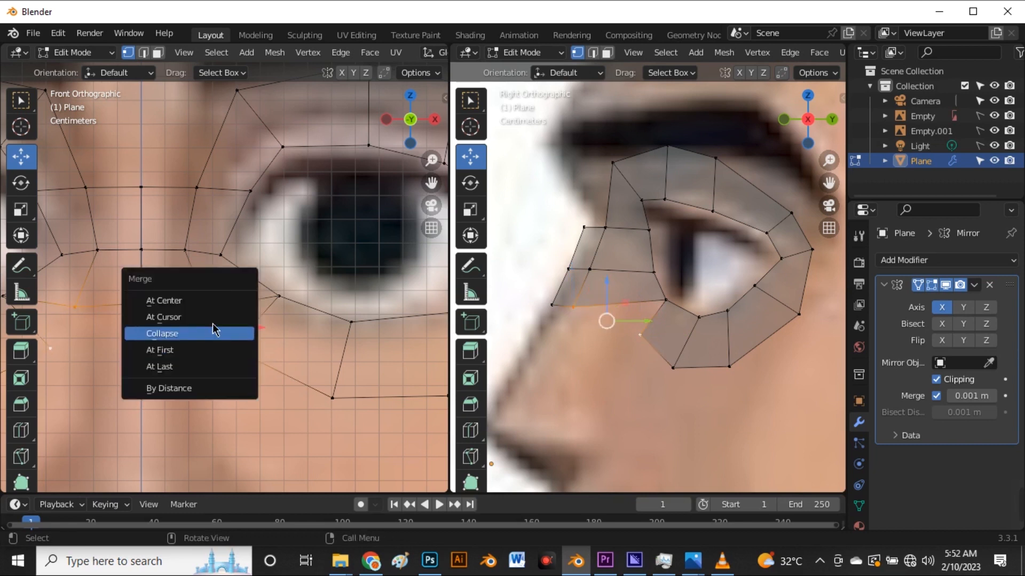
pyautogui.click(213, 302)
# - Raise the merged lower vertex slightly and move the merged inner corner vertex up toward the nose in the Front view
pyautogui.press('g')
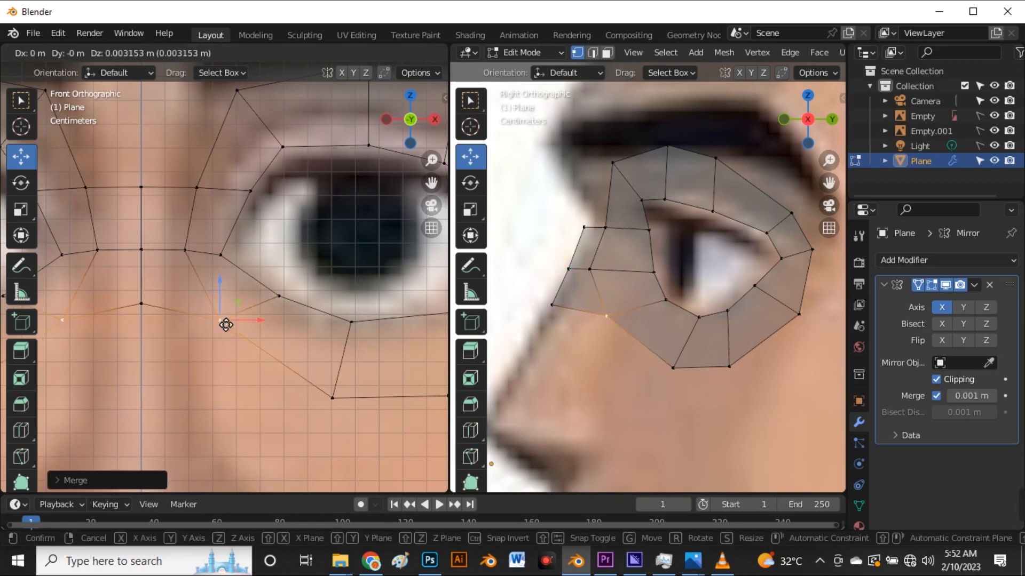
pyautogui.click(223, 326)
pyautogui.click(279, 297)
pyautogui.press('g')
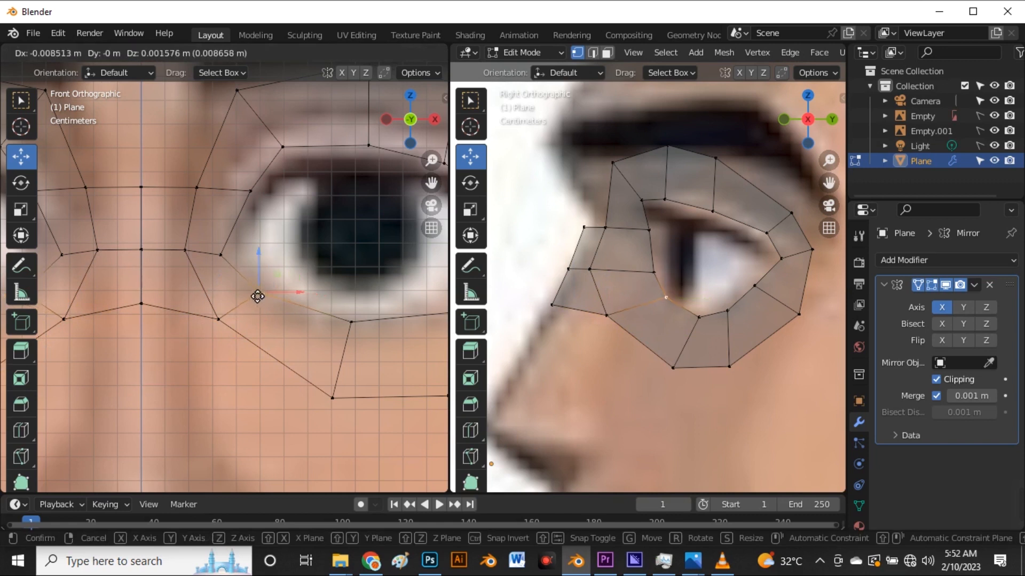
pyautogui.click(247, 284)
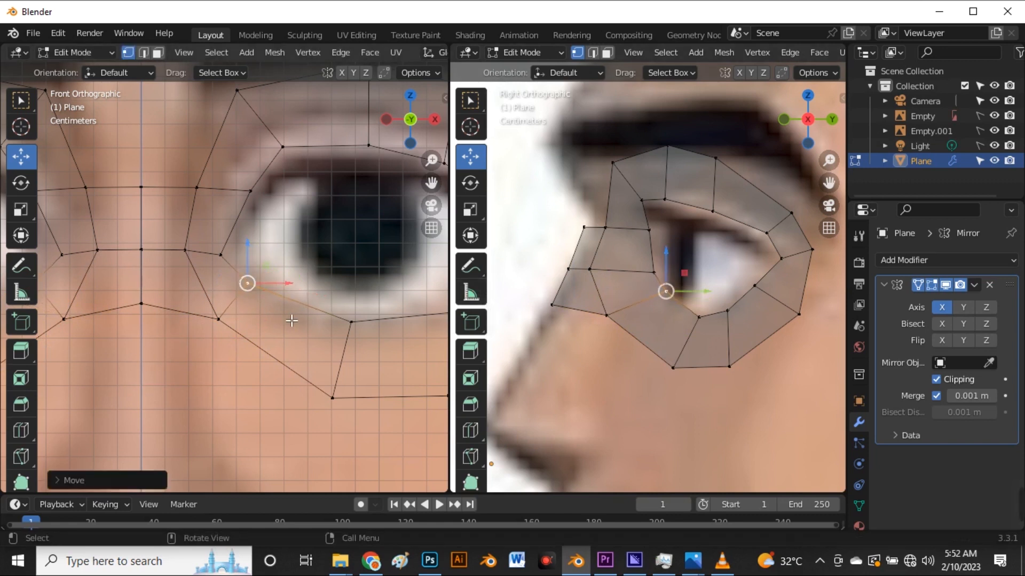
# - Try to add a loop cut across the long face below the inner eye corner
pyautogui.hotkey('ctrl', 'r')
pyautogui.click(309, 312)
pyautogui.rightClick(309, 312)
pyautogui.scroll(-5, 309, 313)
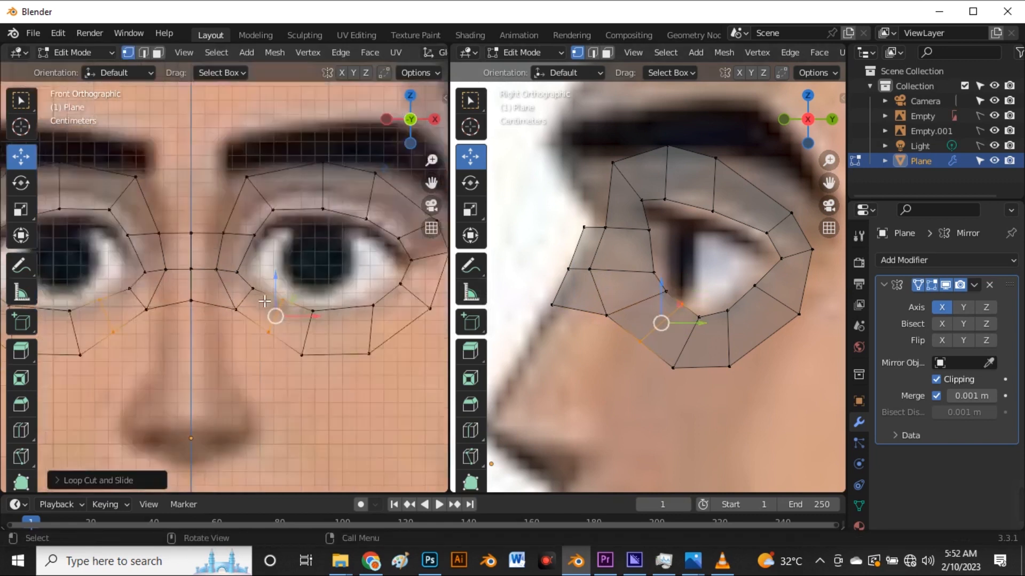
pyautogui.scroll(5, 270, 307)
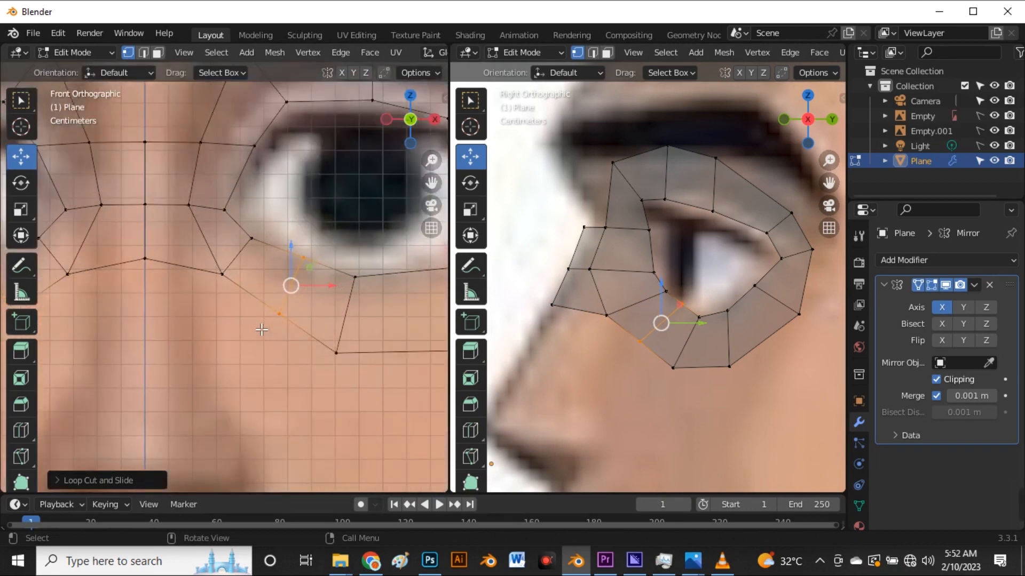
pyautogui.scroll(-2, 261, 329)
pyautogui.hotkey('ctrl', 'z')
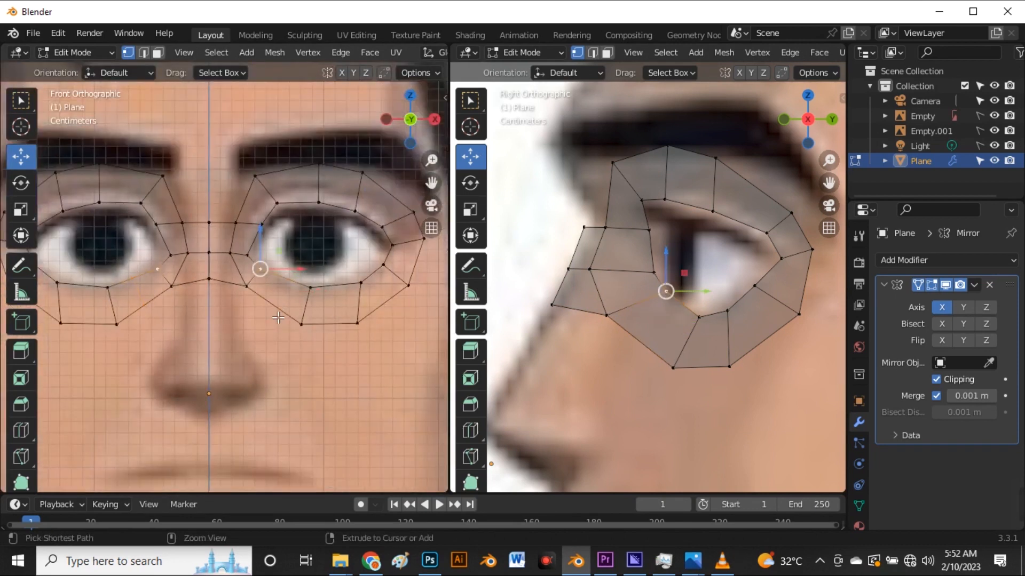
# - Lower the nose strip's bottom center vertex to the height of its outer neighbors in the Front view
pyautogui.scroll(3, 276, 288)
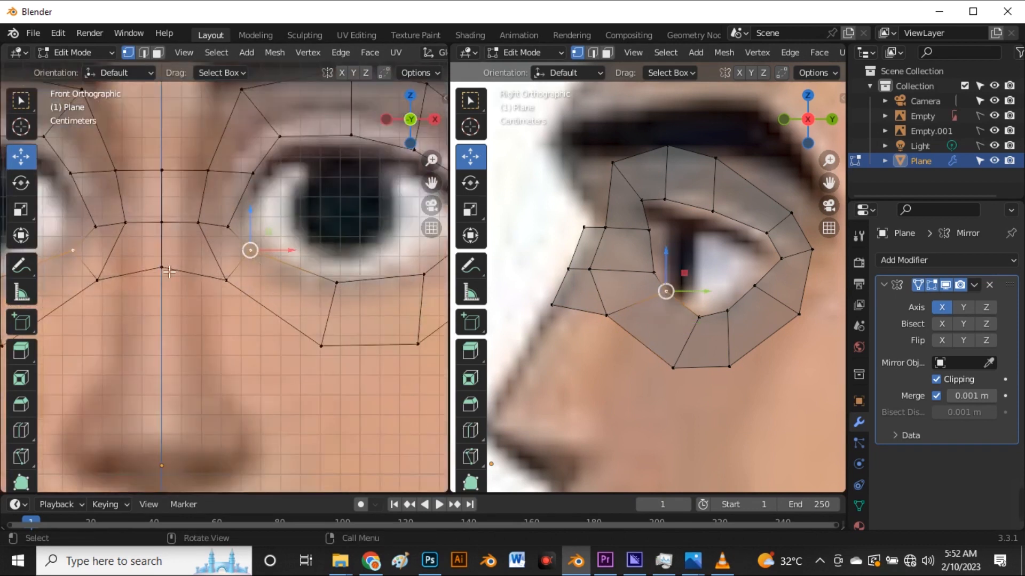
pyautogui.click(169, 272)
pyautogui.moveTo(162, 235); pyautogui.dragTo(171, 252)
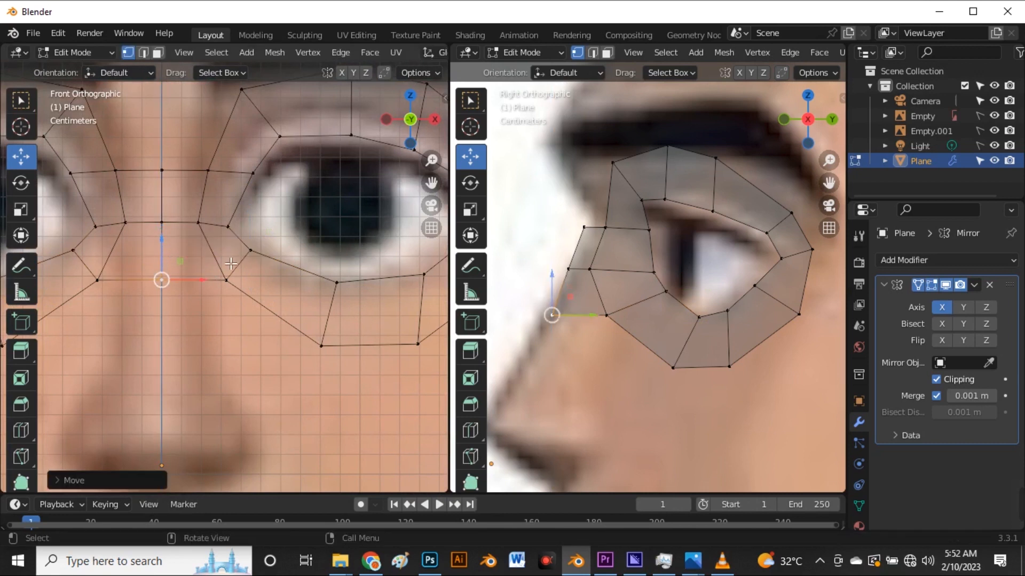
# - Shift the inner lower-eyelid vertex and the outer loop vertex below it toward the nose in the Front view
pyautogui.click(335, 281)
pyautogui.moveTo(333, 279); pyautogui.dragTo(303, 278)
pyautogui.click(315, 332)
pyautogui.moveTo(320, 344); pyautogui.dragTo(289, 289)
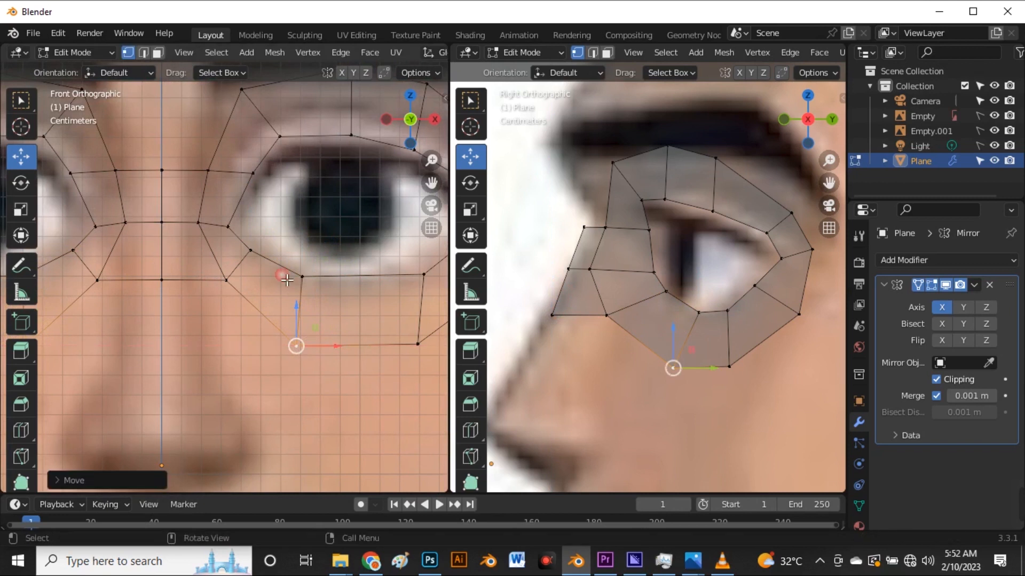
pyautogui.click(298, 278)
# - Move the lower inner eye corner vertex outward and down, and nudge the outer lower-eyelid vertex to fit the eye outline
pyautogui.click(251, 249)
pyautogui.moveTo(252, 251); pyautogui.dragTo(265, 259)
pyautogui.press('g')
pyautogui.click(263, 266)
pyautogui.scroll(-3, 265, 269)
pyautogui.scroll(2, 373, 277)
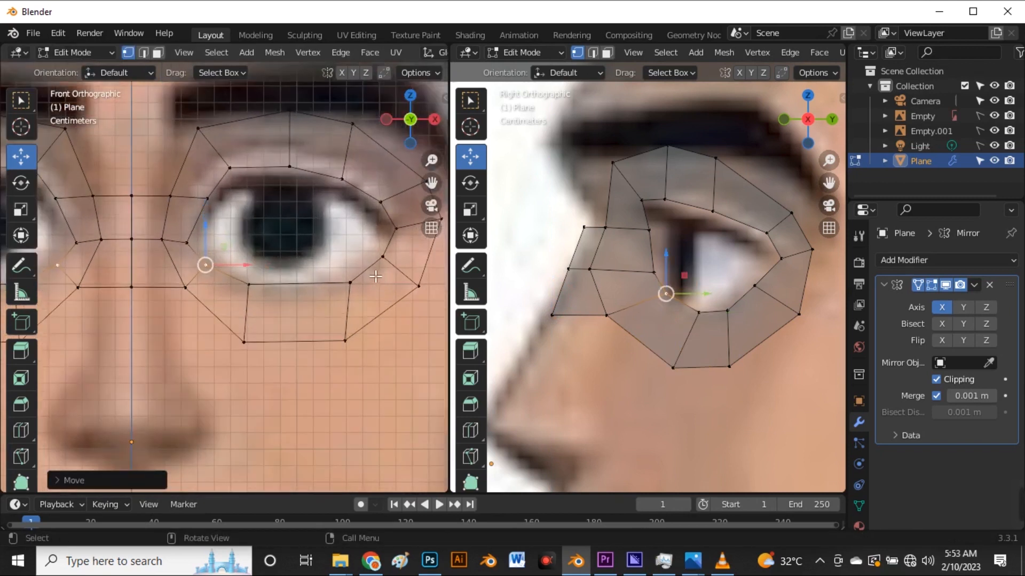
pyautogui.click(351, 284)
pyautogui.moveTo(350, 284); pyautogui.dragTo(349, 282)
pyautogui.scroll(-5, 282, 283)
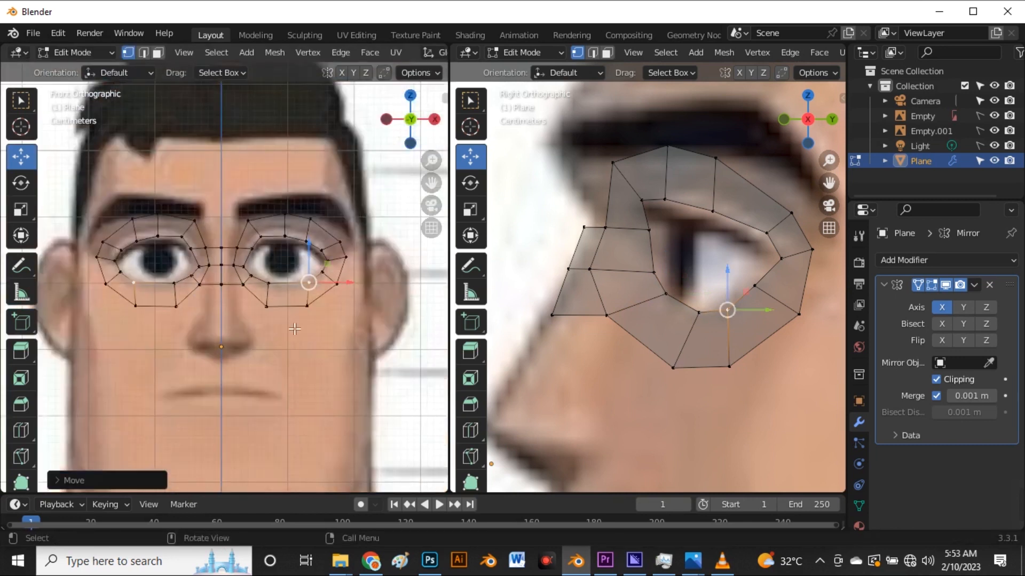
# - Turn off X-ray in the Front view and extrude the eye loop's upper inner edge to the mirror centerline
pyautogui.click(303, 367)
pyautogui.scroll(-4, 304, 334)
pyautogui.scroll(6, 270, 312)
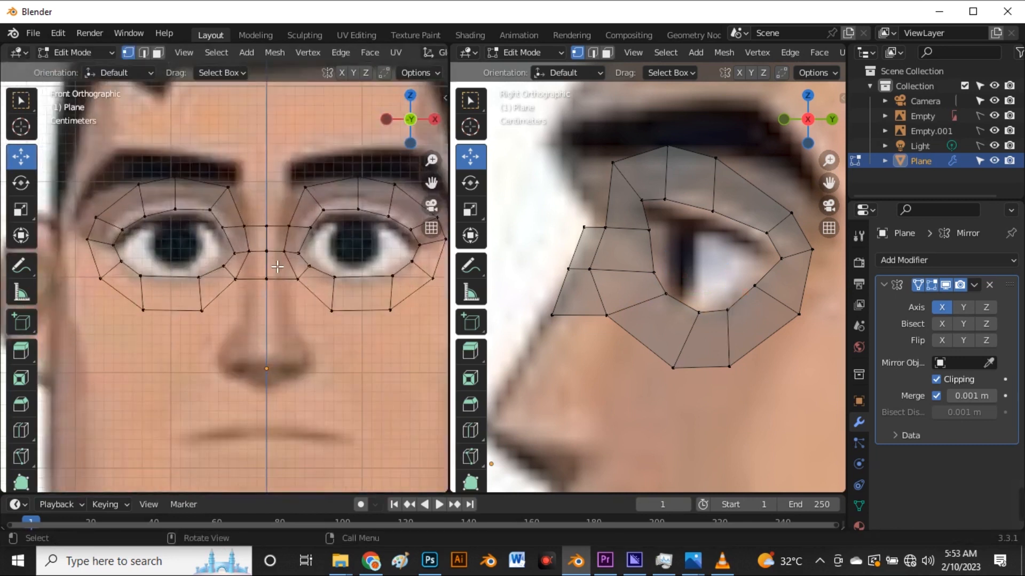
pyautogui.hotkey('alt', 'z')
pyautogui.scroll(5, 278, 259)
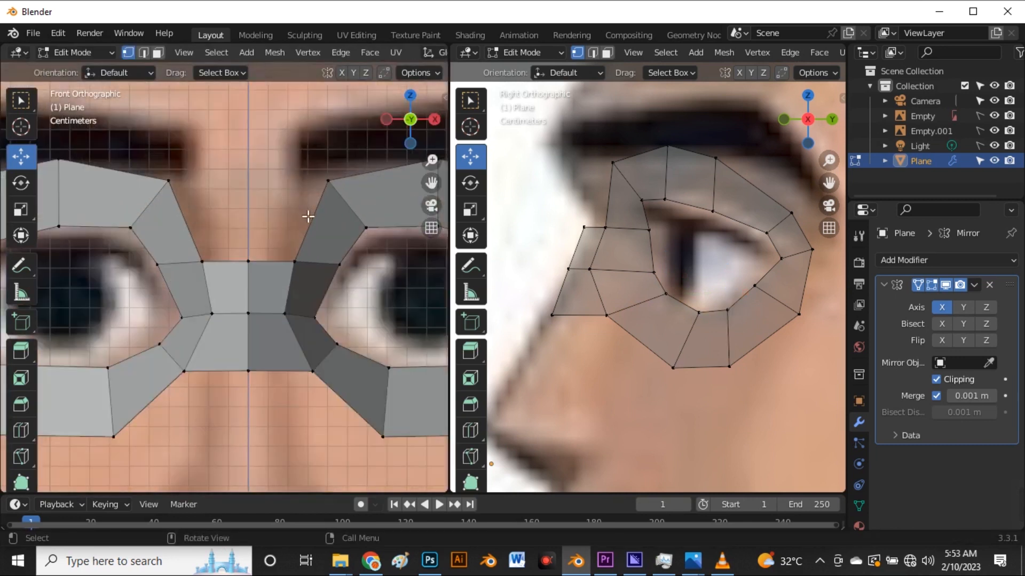
pyautogui.press('2')
pyautogui.click(339, 224)
pyautogui.press('e')
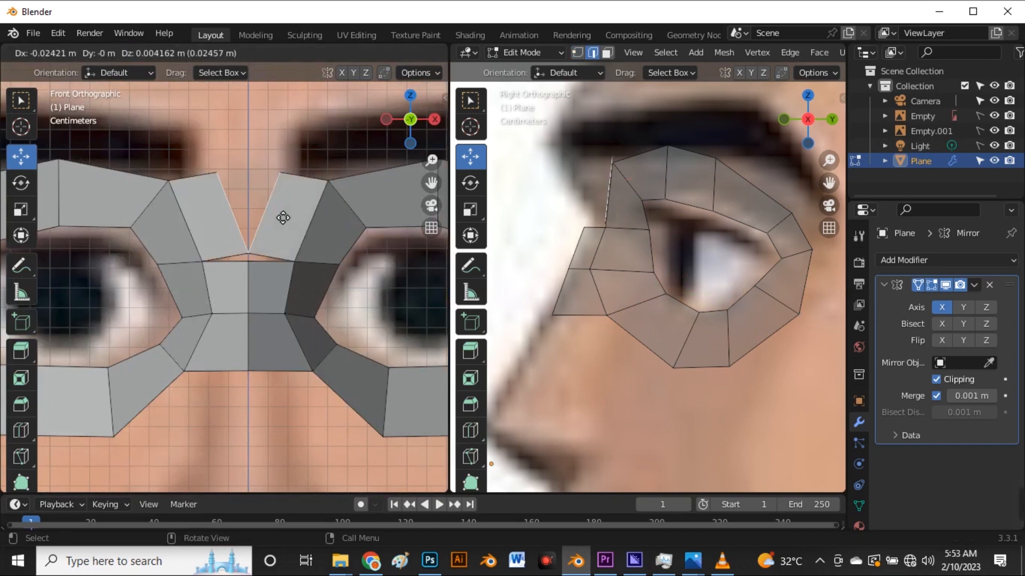
pyautogui.click(228, 222)
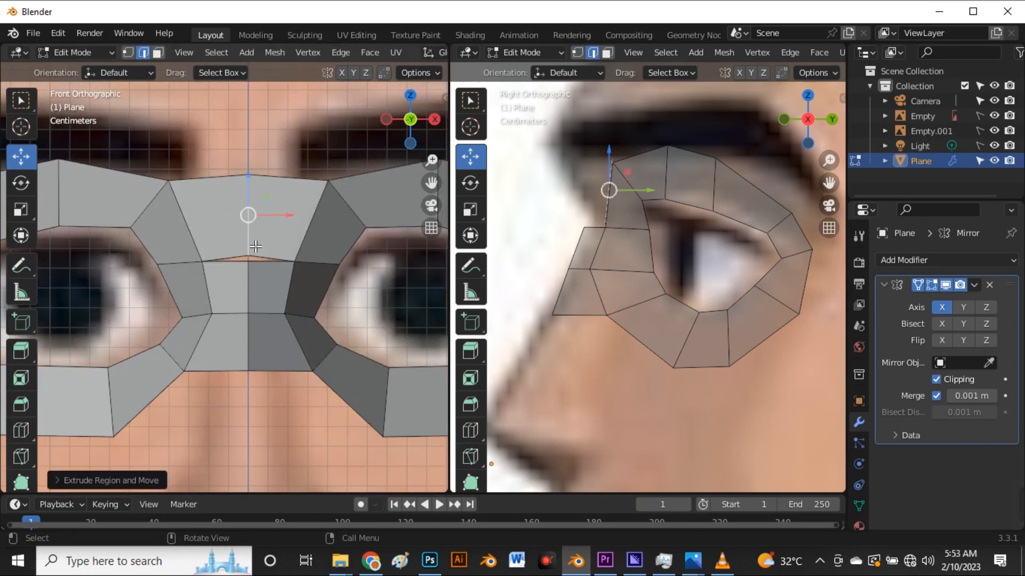
# - Merge the extruded face's lower center vertex onto the nose strip's top center vertex
pyautogui.scroll(5, 260, 248)
pyautogui.click(247, 276)
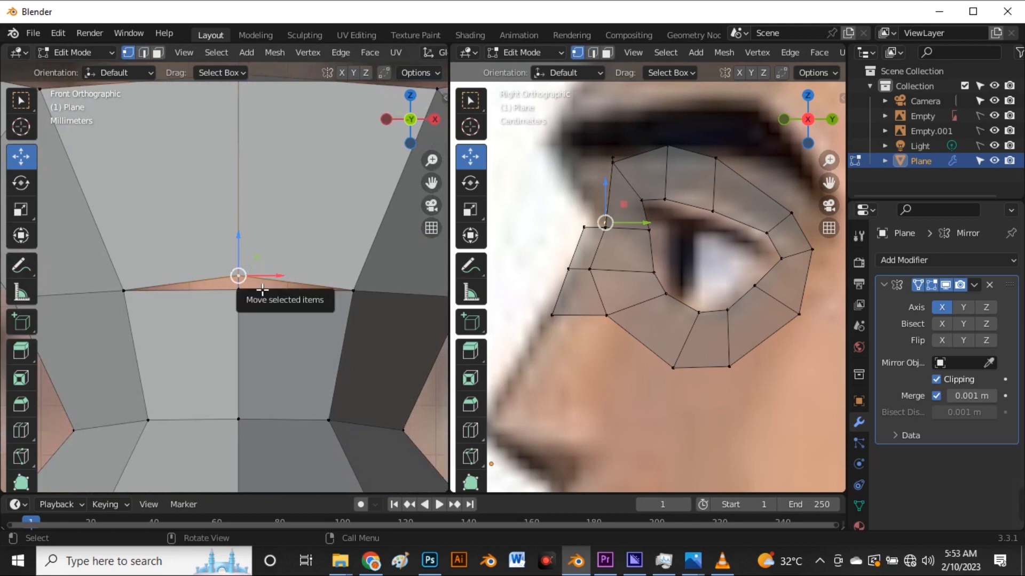
pyautogui.keyDown('shift'); pyautogui.click(242, 299); pyautogui.keyUp('shift')
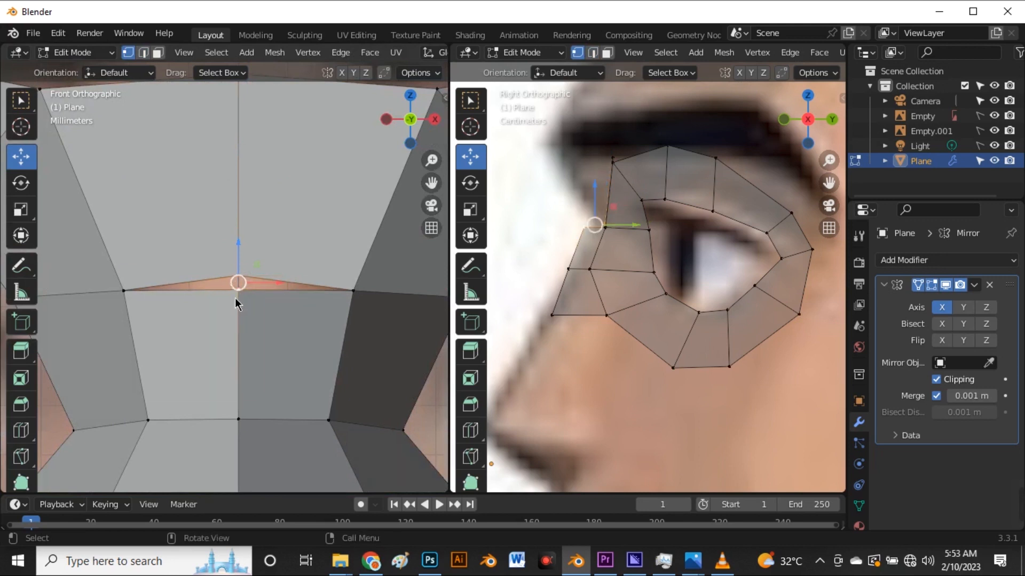
pyautogui.press('m')
pyautogui.click(232, 366)
# - Move the top center vertex between the brows forward and down to the brow profile in the Right view
pyautogui.scroll(3, 579, 191)
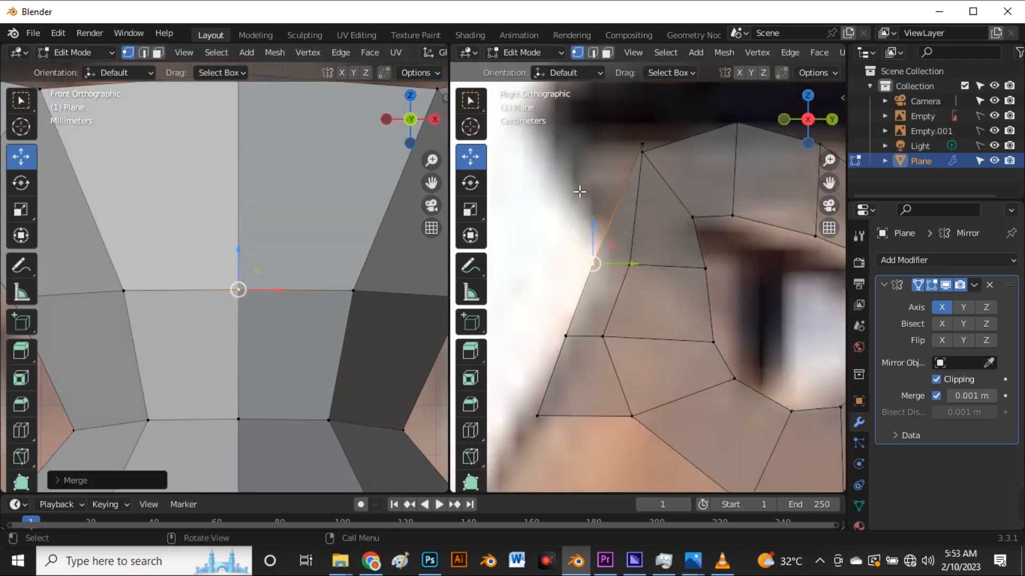
pyautogui.click(643, 144)
pyautogui.moveTo(642, 144); pyautogui.dragTo(593, 174)
pyautogui.scroll(-4, 594, 197)
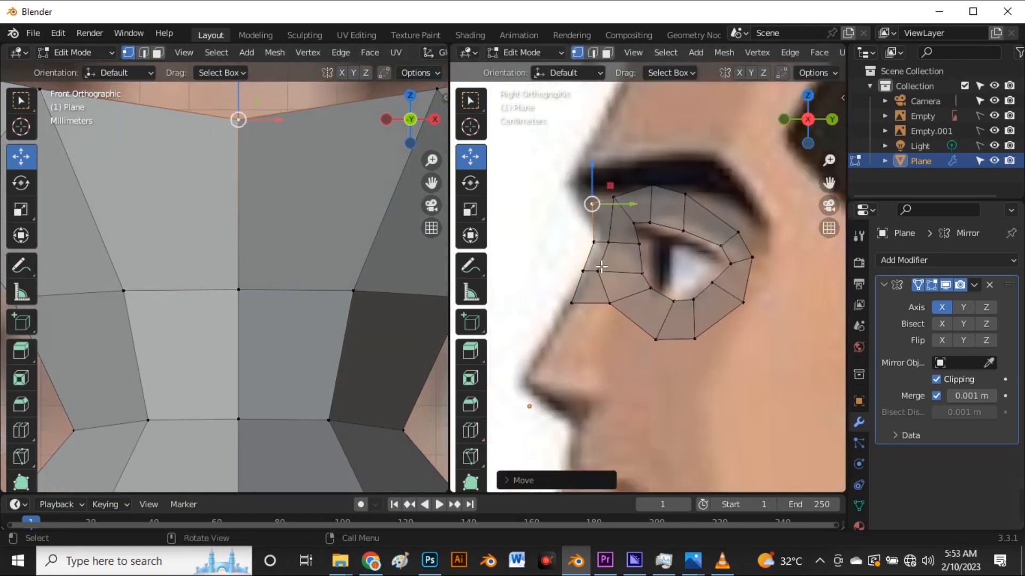
# - Add a loop cut across the new nose bridge faces and lower its inner vertices in the Right view
pyautogui.scroll(5, 578, 225)
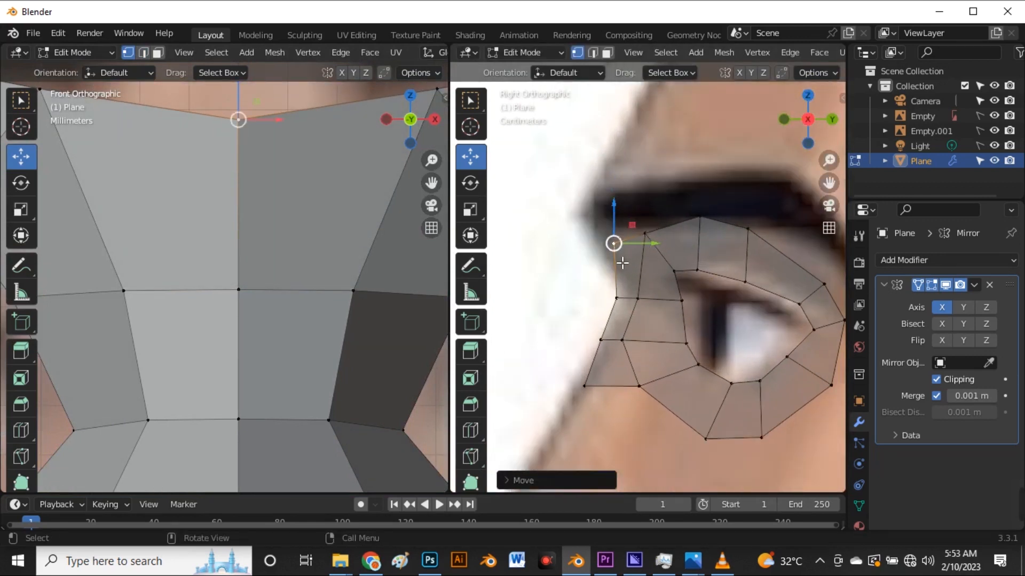
pyautogui.hotkey('ctrl', 'r')
pyautogui.click(660, 285)
pyautogui.click(648, 272)
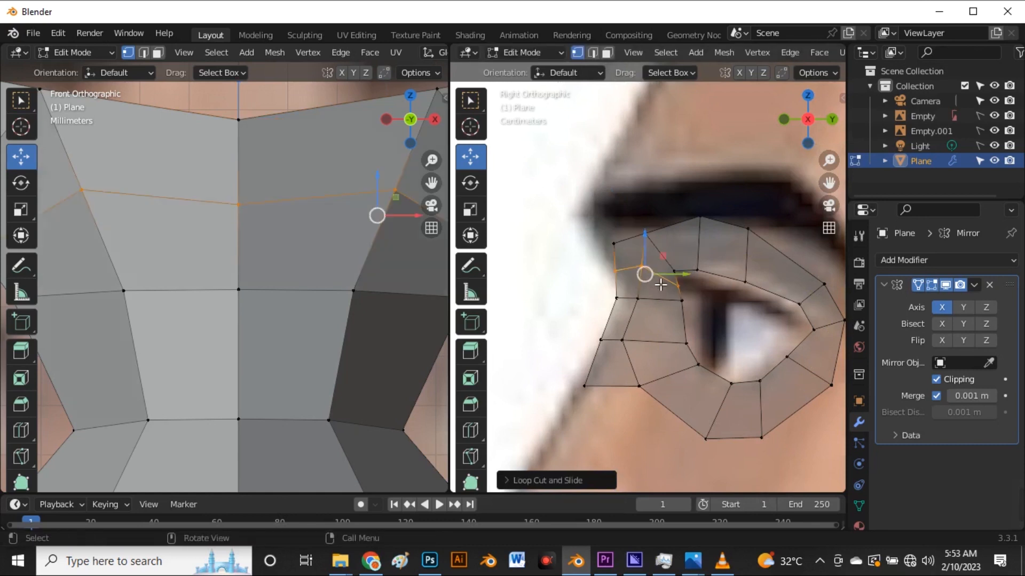
pyautogui.scroll(2, 639, 265)
pyautogui.moveTo(650, 283)
pyautogui.mouseDown()
pyautogui.moveTo(638, 288)
pyautogui.moveTo(651, 290)
pyautogui.mouseUp()
pyautogui.scroll(-3, 641, 299)
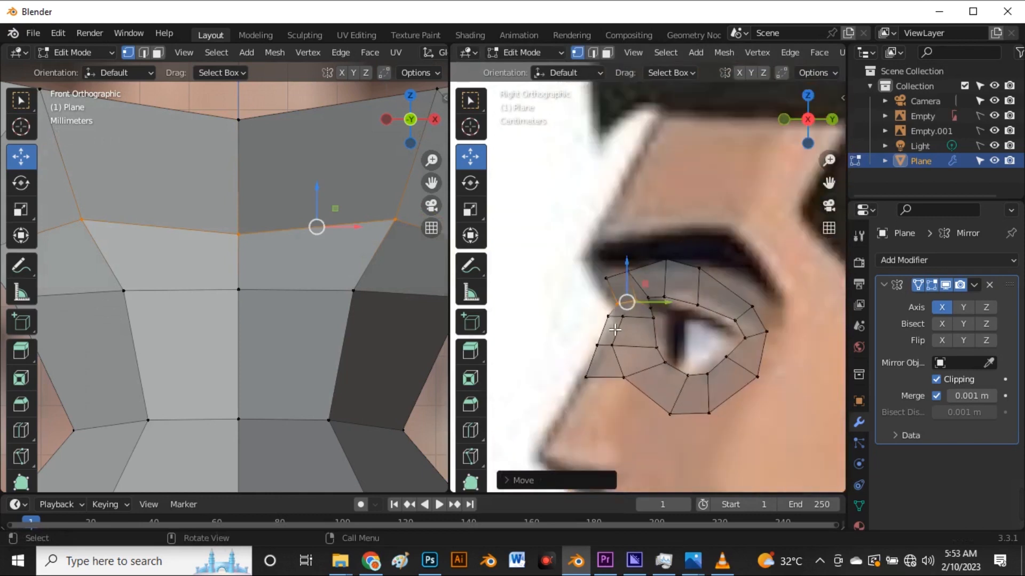
# - Move the nose bridge edge row below the new loop backward and slightly down in the Right view
pyautogui.scroll(4, 581, 335)
pyautogui.keyDown('alt'); pyautogui.click(630, 386); pyautogui.keyUp('alt')
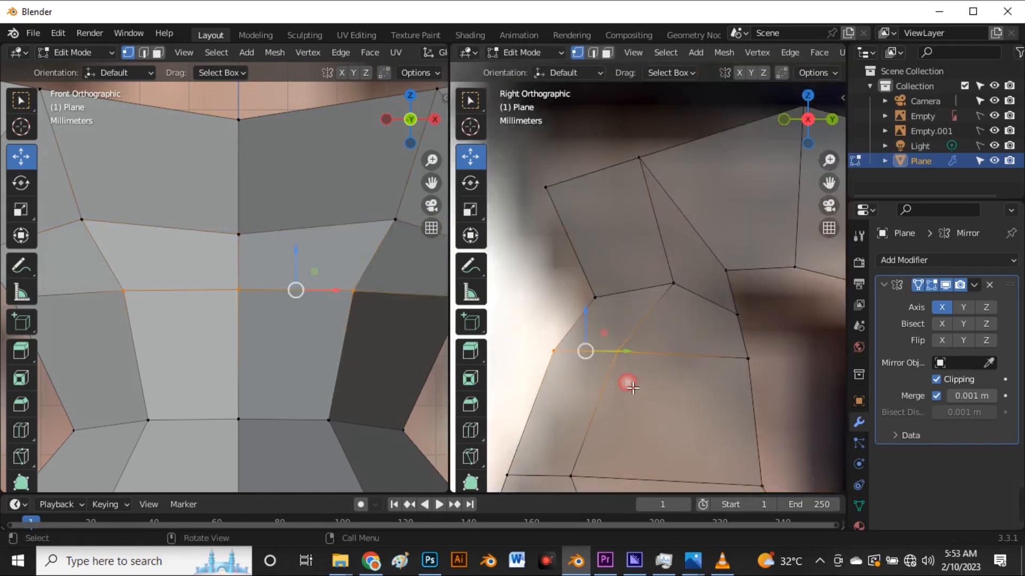
pyautogui.moveTo(595, 351); pyautogui.dragTo(630, 366)
pyautogui.click(576, 336)
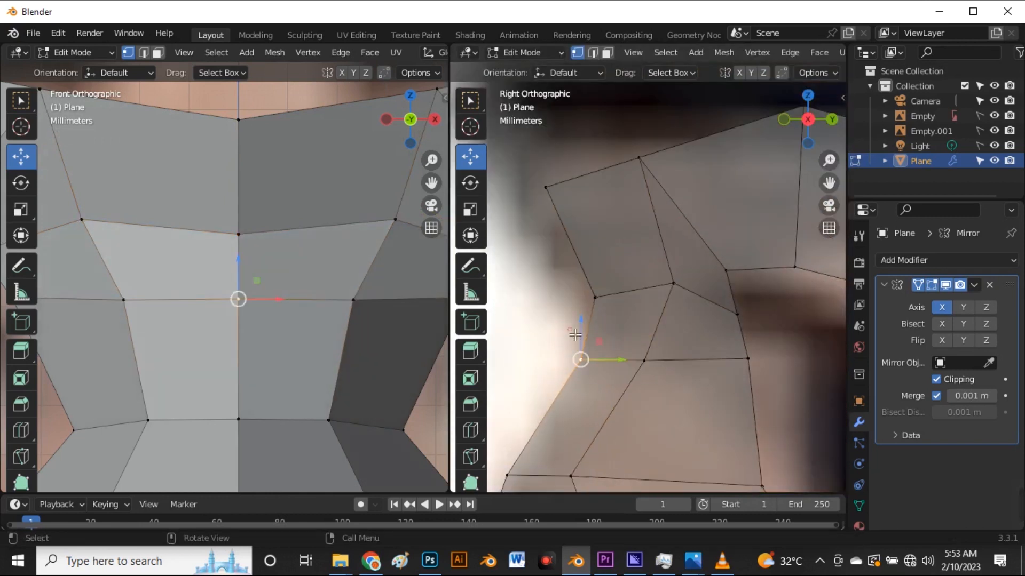
# - Lower the new loop's side vertex on the nose bridge to nearly the height of its center vertex
pyautogui.scroll(-5, 630, 311)
pyautogui.scroll(4, 640, 311)
pyautogui.click(657, 299)
pyautogui.moveTo(656, 299); pyautogui.dragTo(646, 324)
pyautogui.scroll(-4, 643, 304)
# - Move the upper-eyelid vertex below the front of the brow backward in the Right view
pyautogui.scroll(4, 677, 307)
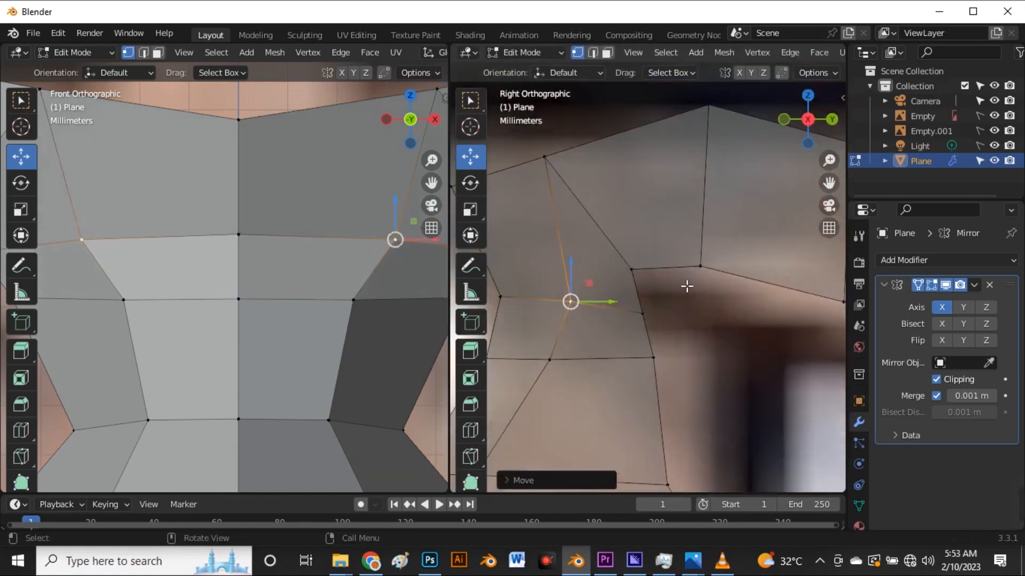
pyautogui.click(699, 267)
pyautogui.moveTo(697, 271); pyautogui.dragTo(728, 277)
pyautogui.scroll(-4, 640, 288)
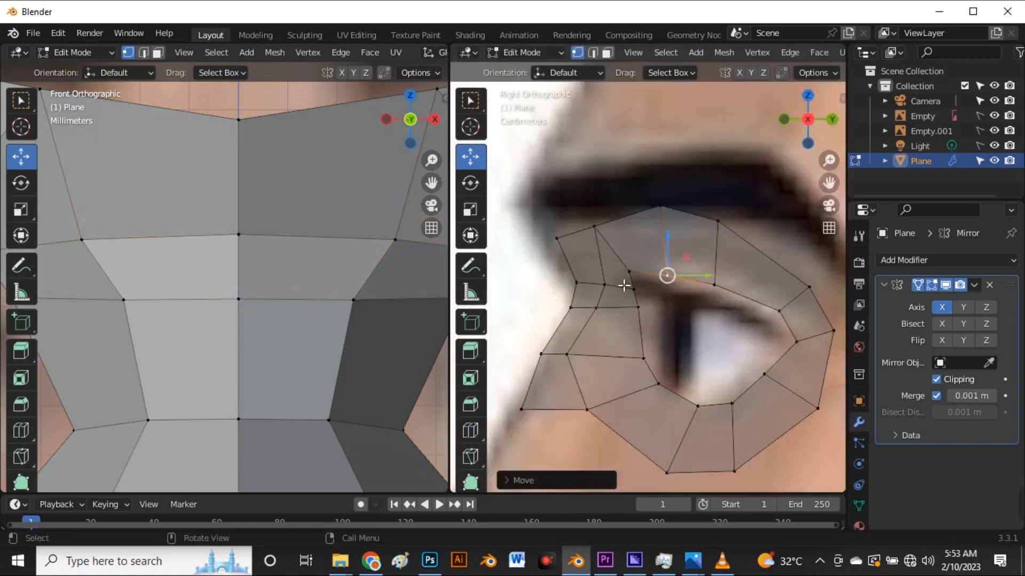
# - Move the eye opening's inner corner vertices back toward the eye in the Right view
pyautogui.scroll(4, 651, 302)
pyautogui.moveTo(619, 291); pyautogui.dragTo(652, 382)
pyautogui.moveTo(654, 348); pyautogui.dragTo(695, 348)
pyautogui.click(650, 412)
pyautogui.moveTo(660, 410); pyautogui.dragTo(678, 408)
# - Move the two vertices at the eye opening's upper inner corner back onto the eyelid outline in the Right view
pyautogui.click(611, 275)
pyautogui.moveTo(611, 275); pyautogui.dragTo(636, 259)
pyautogui.click(606, 250)
pyautogui.press('g')
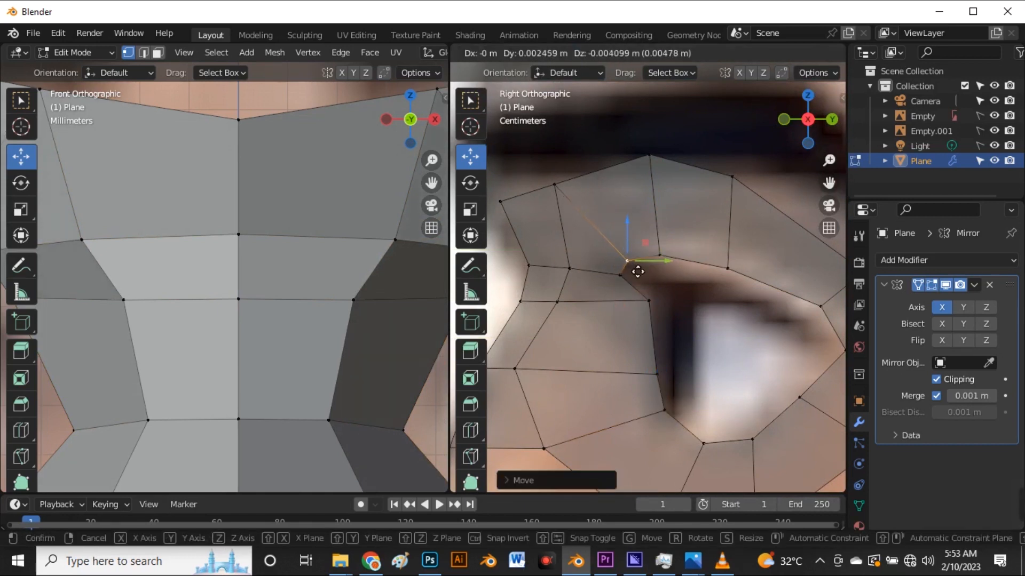
pyautogui.click(641, 276)
pyautogui.click(619, 276)
pyautogui.press('g')
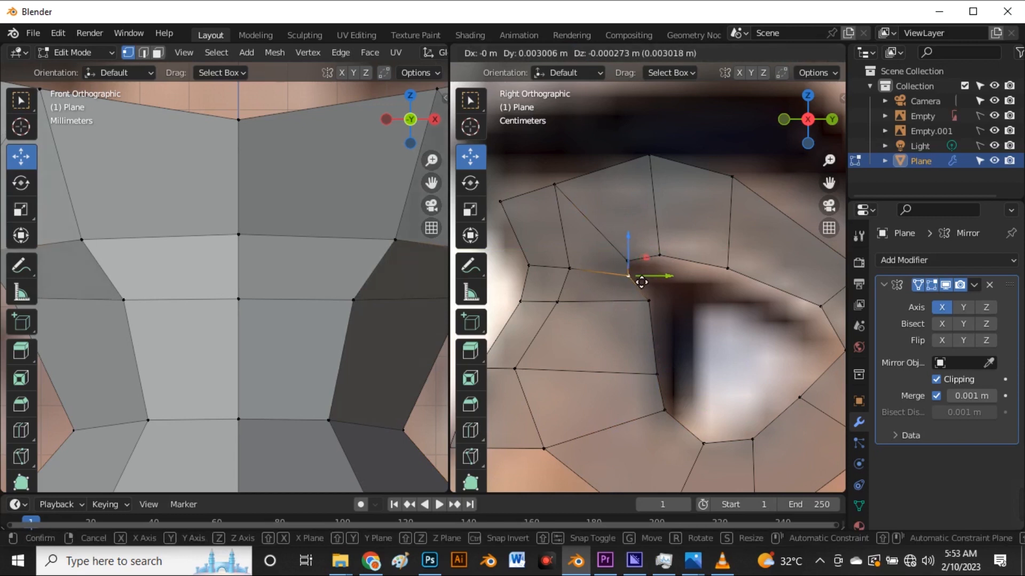
pyautogui.click(641, 282)
# - Lower the next inner-corner vertex and shift it slightly back to even out the eye opening in the Right view
pyautogui.click(649, 300)
pyautogui.press('g')
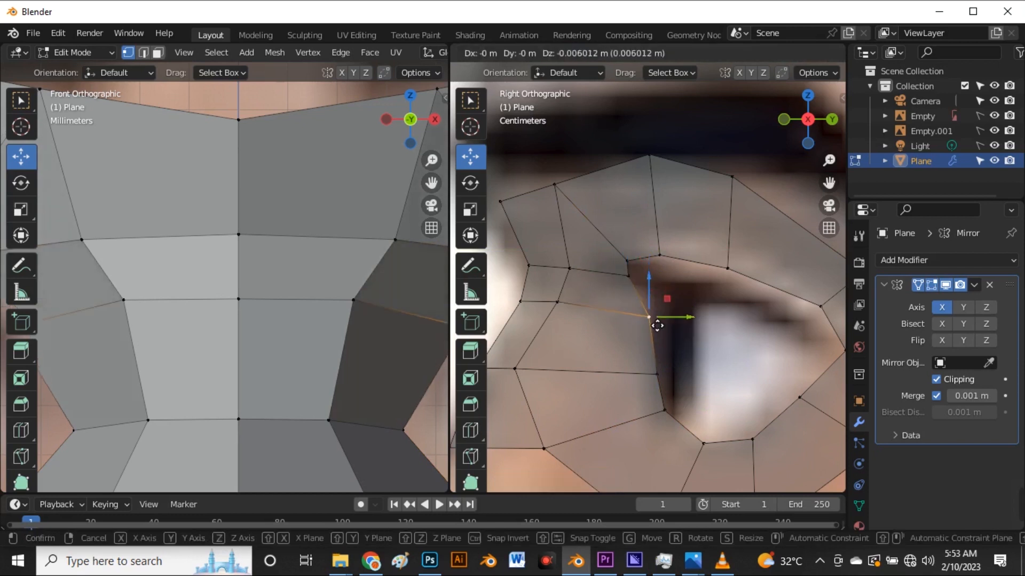
pyautogui.click(658, 322)
pyautogui.press('g')
pyautogui.click(662, 317)
pyautogui.scroll(-3, 660, 326)
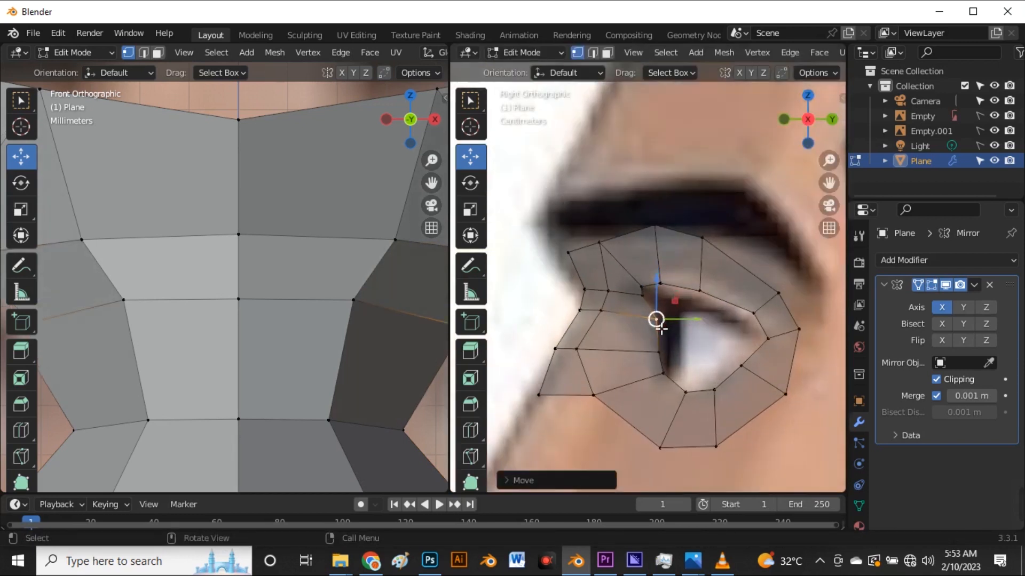
pyautogui.scroll(2, 660, 330)
pyautogui.moveTo(660, 300); pyautogui.dragTo(681, 332)
pyautogui.scroll(-3, 246, 278)
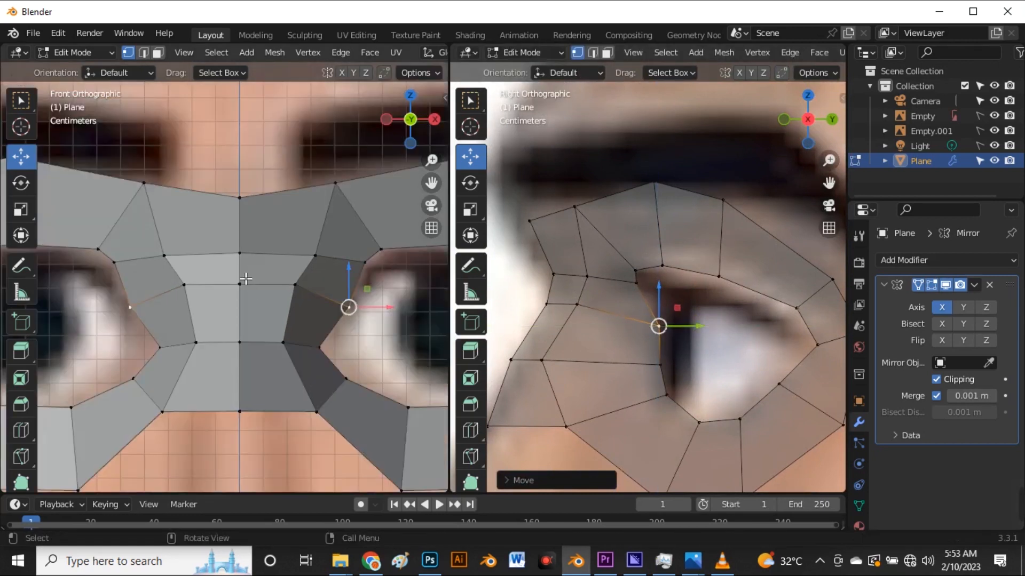
# - Adjust the eye opening's inner-corner and upper-inner eyelid vertices in the Front view to follow the reference eye outline
pyautogui.scroll(-2, 286, 298)
pyautogui.scroll(3, 319, 316)
pyautogui.moveTo(361, 311); pyautogui.dragTo(339, 320)
pyautogui.click(277, 302)
pyautogui.scroll(-4, 293, 302)
pyautogui.scroll(4, 293, 301)
pyautogui.click(323, 284)
pyautogui.moveTo(322, 285)
pyautogui.mouseDown()
pyautogui.moveTo(324, 296)
pyautogui.moveTo(342, 279)
pyautogui.mouseUp()
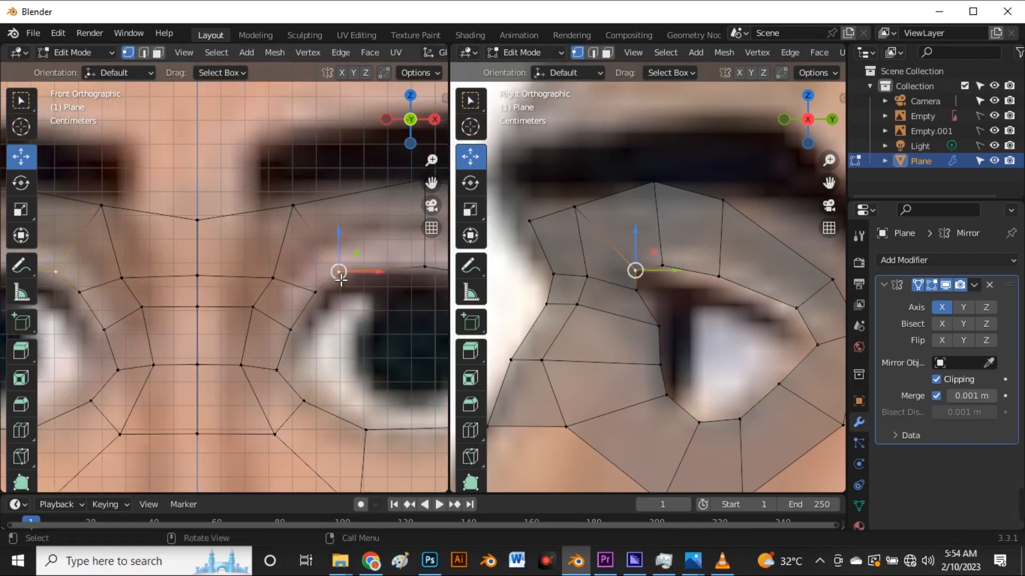
# - Check the eye and nose-bridge mesh against the front reference, toggling X-ray on and off
pyautogui.click(275, 278)
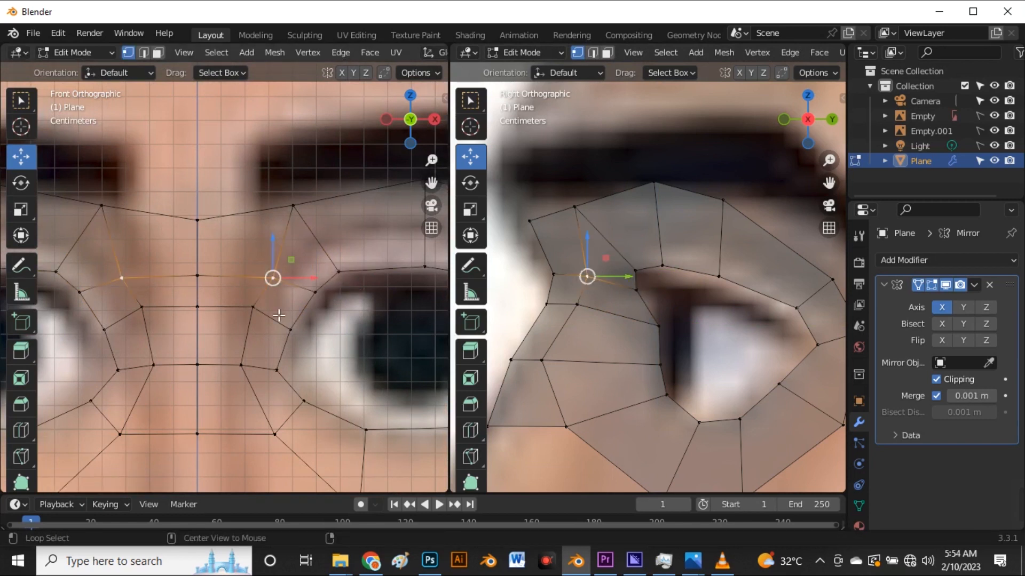
pyautogui.hotkey('alt', 'z')
pyautogui.click(248, 177)
pyautogui.scroll(-9, 190, 245)
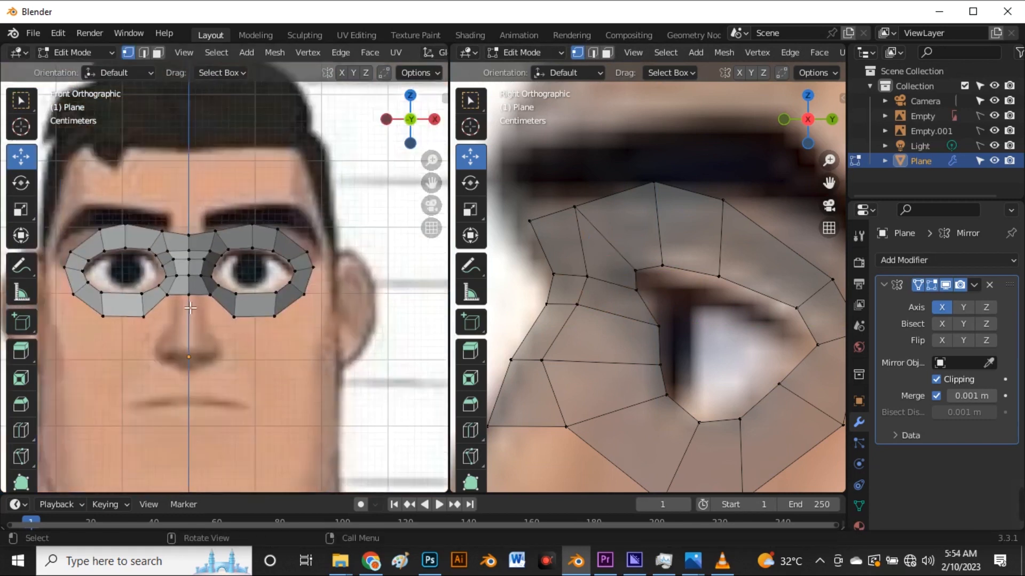
pyautogui.scroll(5, 190, 266)
pyautogui.hotkey('alt', 'z')
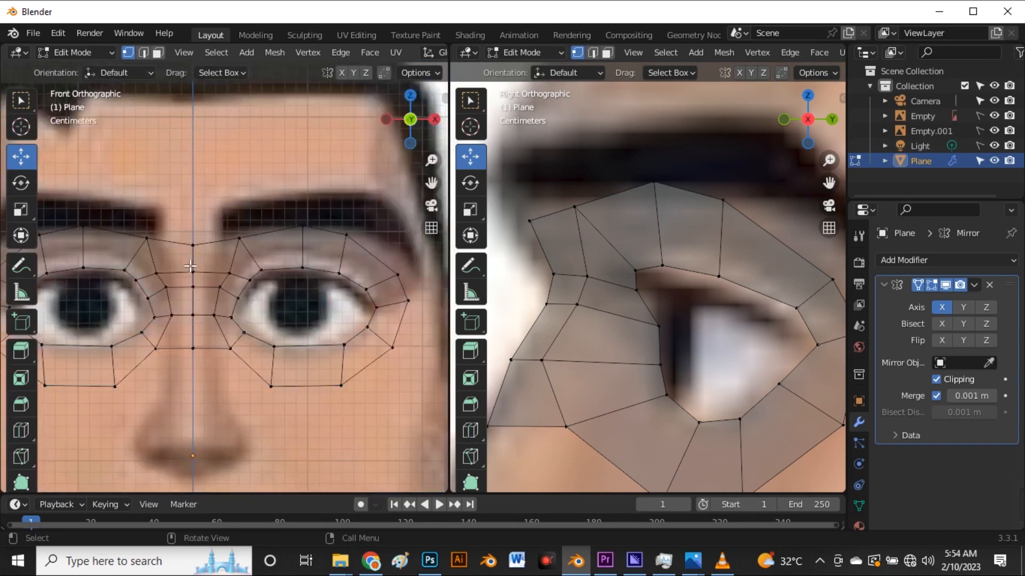
pyautogui.hotkey('alt', 'z')
pyautogui.scroll(-4, 758, 318)
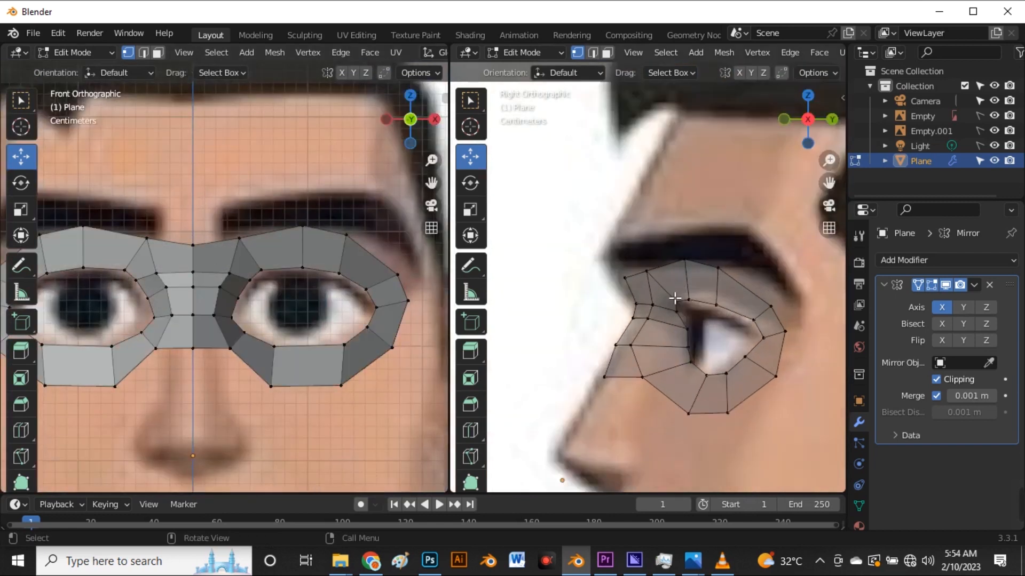
# - Move the top centre vertex of the nose bridge forward to the brow profile in the Right view
pyautogui.scroll(3, 674, 299)
pyautogui.moveTo(579, 241); pyautogui.dragTo(609, 270)
pyautogui.press('g')
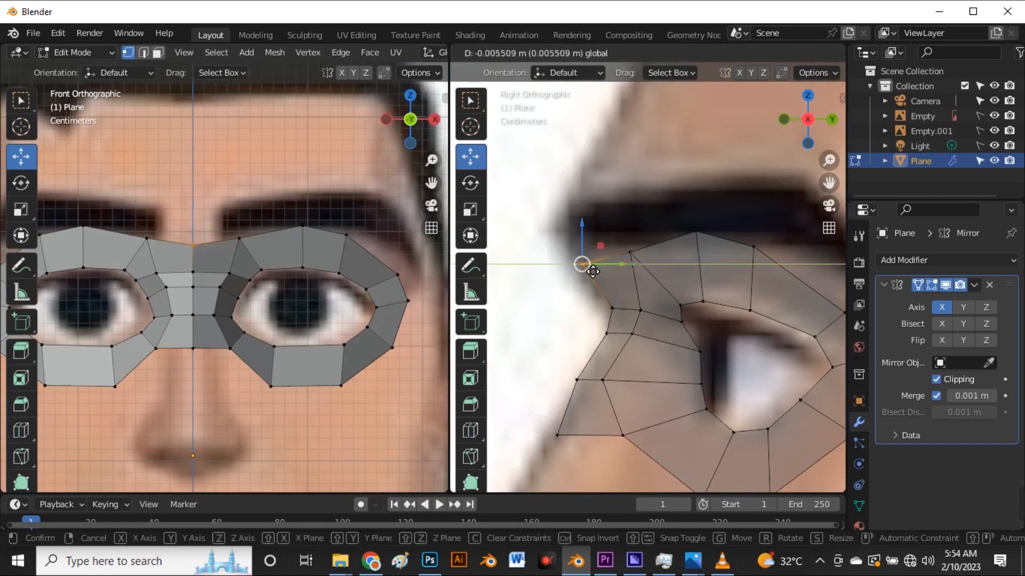
pyautogui.click(585, 275)
pyautogui.scroll(-3, 616, 264)
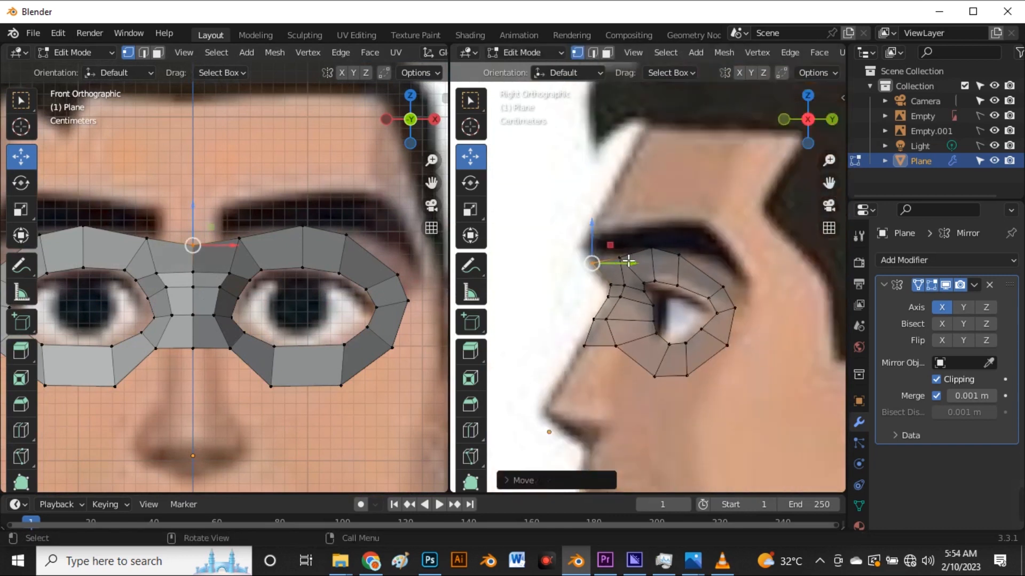
# - Move the outer-rim vertex beside the top of the nose bridge forward along Y in the Right view
pyautogui.scroll(3, 624, 262)
pyautogui.click(622, 259)
pyautogui.press('g')
pyautogui.press('y')
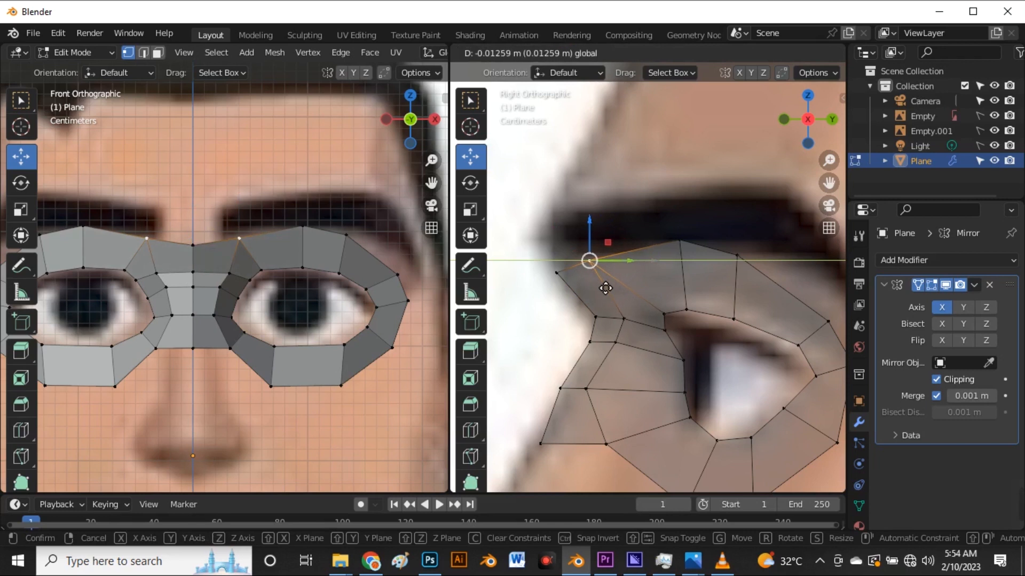
pyautogui.moveTo(605, 288); pyautogui.dragTo(639, 273)
pyautogui.scroll(-3, 604, 266)
# - Reposition the two upper-rim vertices beneath the brow in the Right view to even out the rim's spacing
pyautogui.click(650, 251)
pyautogui.scroll(4, 654, 249)
pyautogui.click(688, 278)
pyautogui.scroll(-3, 691, 282)
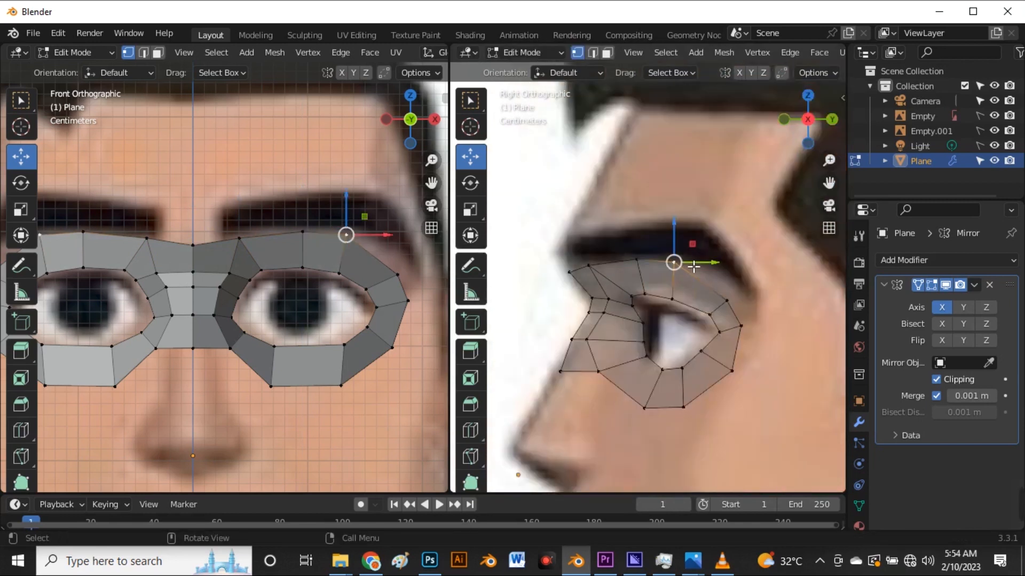
pyautogui.scroll(3, 694, 267)
pyautogui.moveTo(677, 272); pyautogui.dragTo(691, 273)
# - Move the two outer-corner rim vertices backward and raise the upper-rim vertices toward the brow in the Right view
pyautogui.click(744, 318)
pyautogui.moveTo(744, 318); pyautogui.dragTo(769, 297)
pyautogui.moveTo(764, 353); pyautogui.dragTo(788, 353)
pyautogui.moveTo(676, 264); pyautogui.dragTo(684, 237)
pyautogui.scroll(-3, 682, 242)
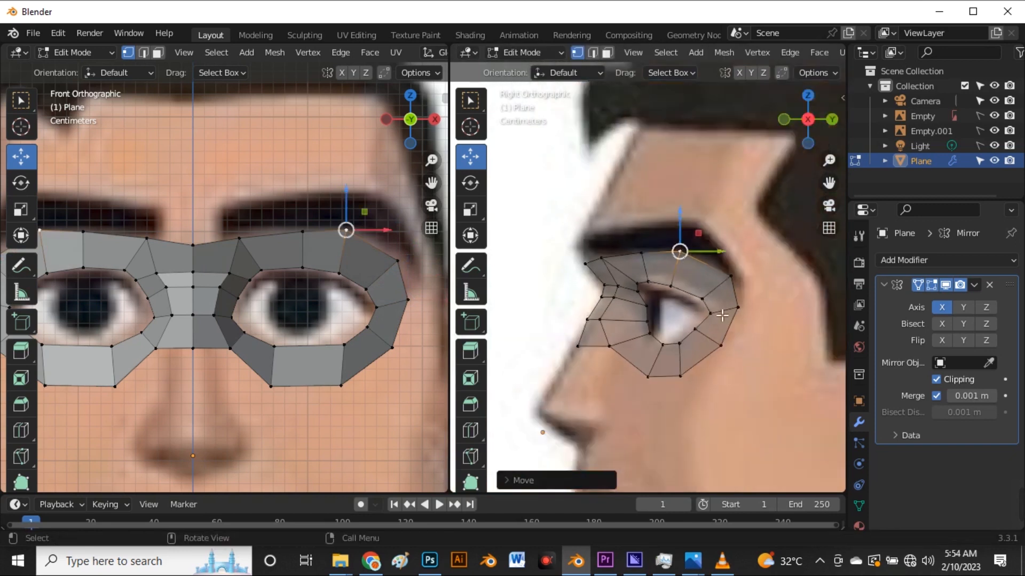
# - Shift the outer lower rim vertex slightly backward and the bottom rim vertex slightly down in the Right view
pyautogui.scroll(3, 723, 357)
pyautogui.moveTo(735, 350); pyautogui.dragTo(744, 352)
pyautogui.moveTo(649, 398)
pyautogui.mouseDown()
pyautogui.moveTo(667, 412)
pyautogui.moveTo(656, 403)
pyautogui.mouseUp()
pyautogui.click(667, 350)
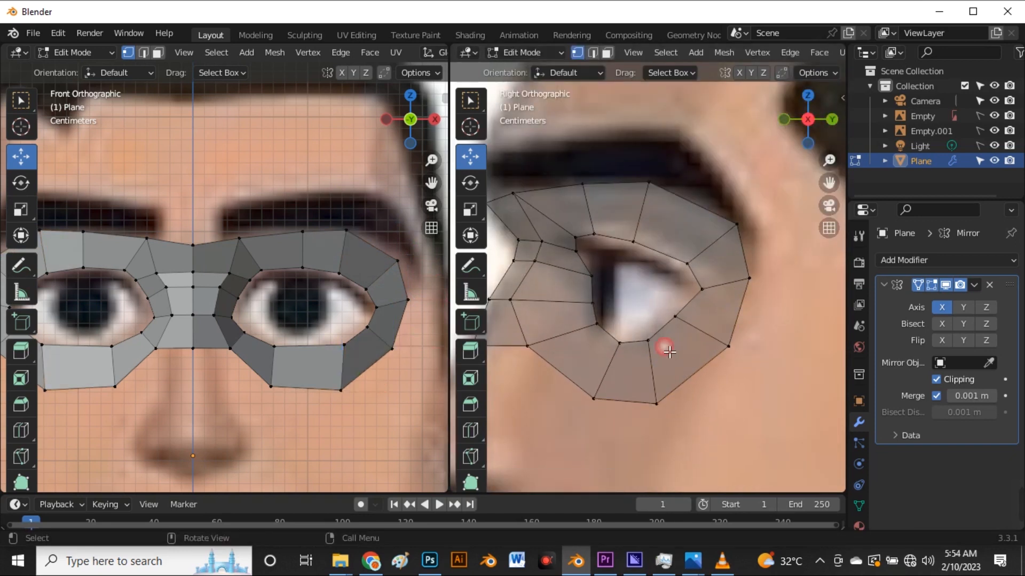
# - Examine the eye mesh against the whole head in the side and front references
pyautogui.scroll(-7, 669, 351)
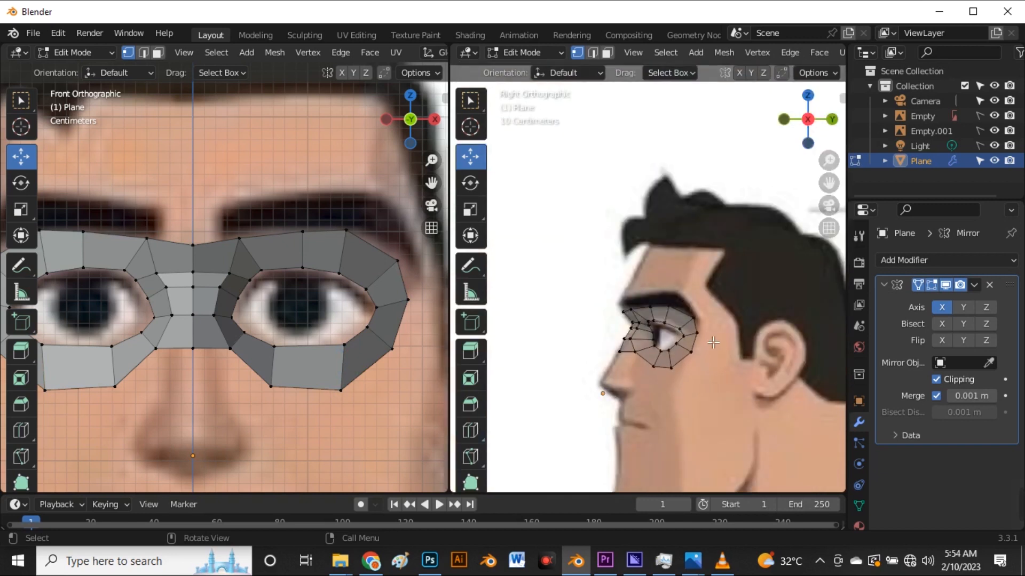
pyautogui.scroll(-3, 708, 367)
pyautogui.scroll(3, 713, 392)
pyautogui.scroll(-3, 722, 326)
pyautogui.scroll(3, 690, 313)
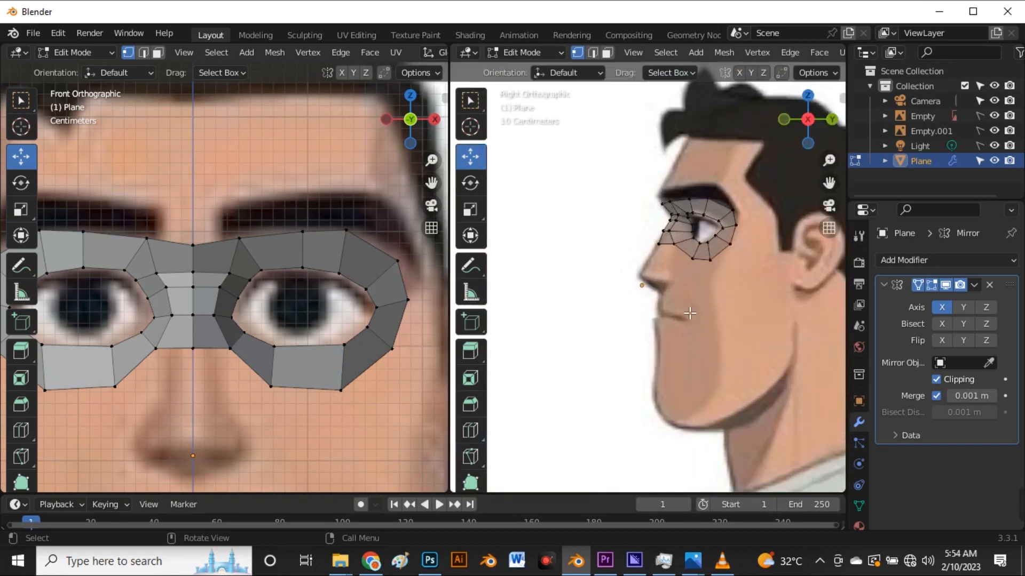
pyautogui.scroll(-3, 691, 313)
pyautogui.scroll(-6, 322, 274)
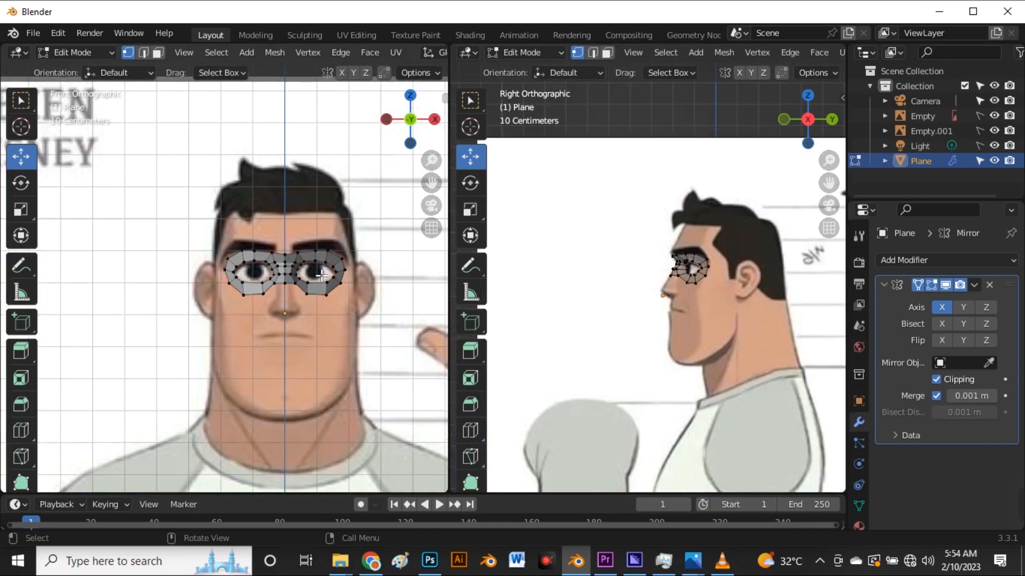
pyautogui.scroll(1, 344, 322)
pyautogui.scroll(3, 335, 315)
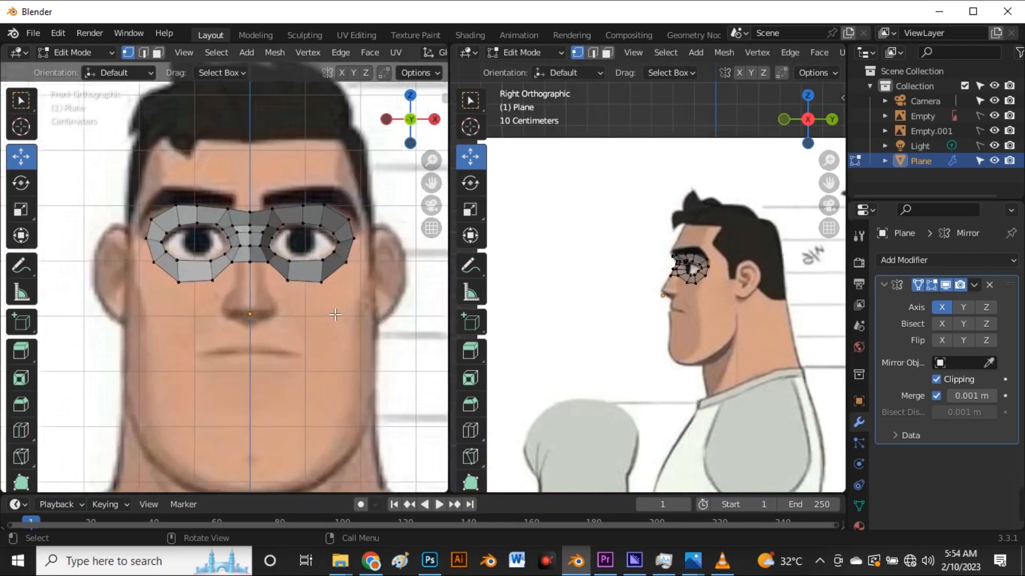
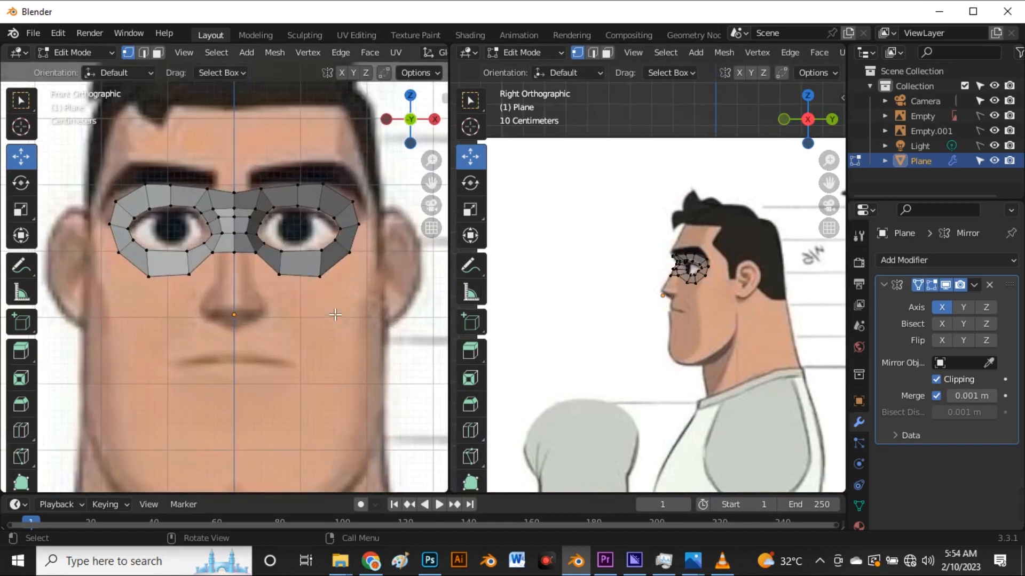
# - Extrude the nose bridge's bottom edge straight down about 0.05 m toward the nose in the Front view
pyautogui.scroll(1, 264, 286)
pyautogui.press('2')
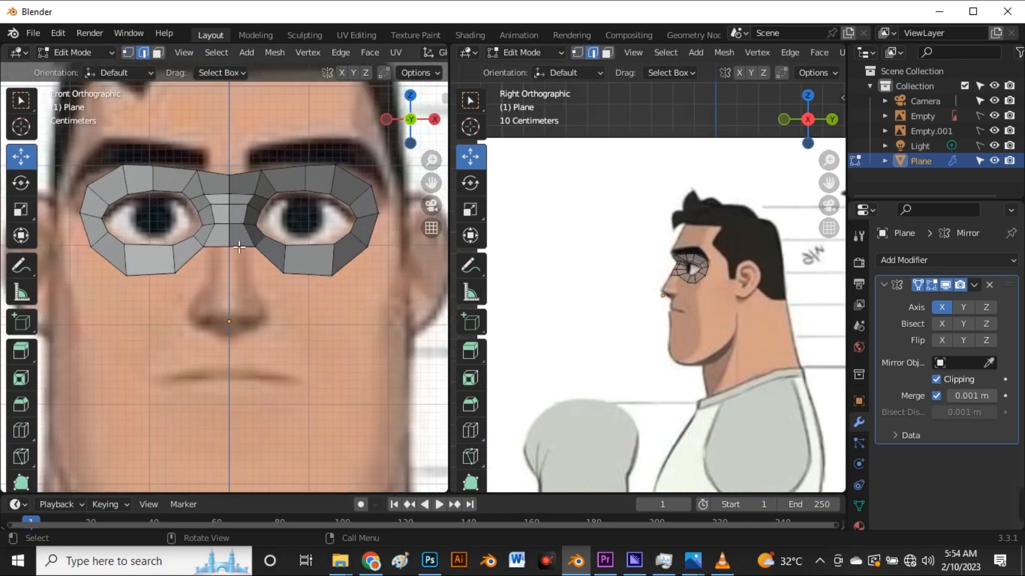
pyautogui.click(250, 241)
pyautogui.click(223, 257)
pyautogui.press('e')
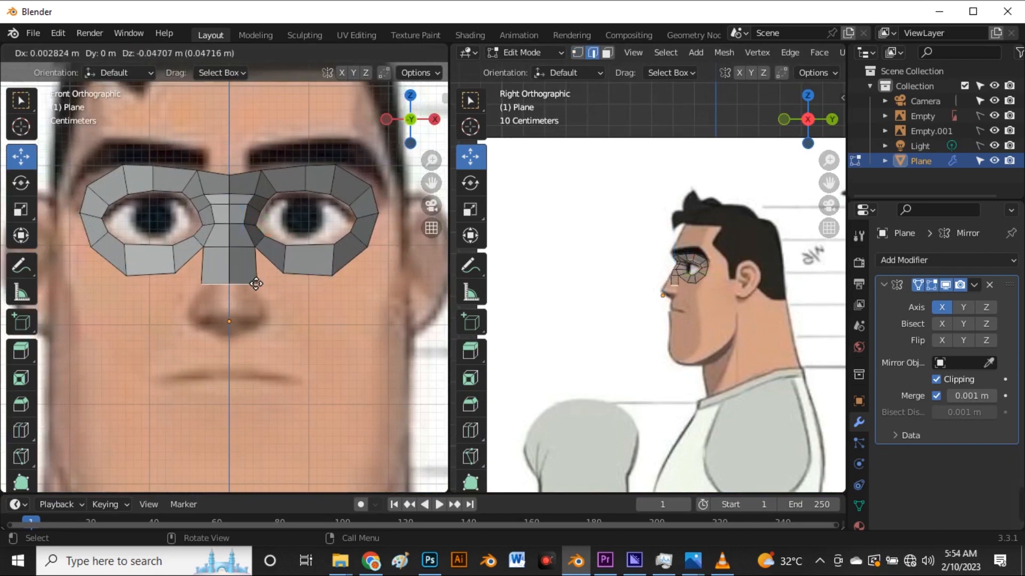
pyautogui.rightClick(245, 246)
pyautogui.press('e')
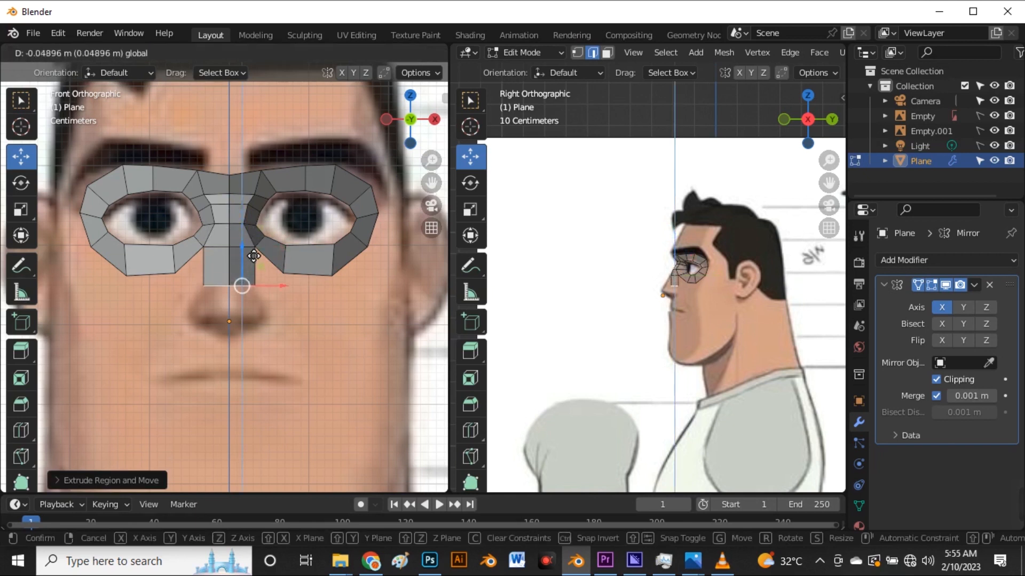
pyautogui.click(253, 262)
pyautogui.scroll(4, 252, 262)
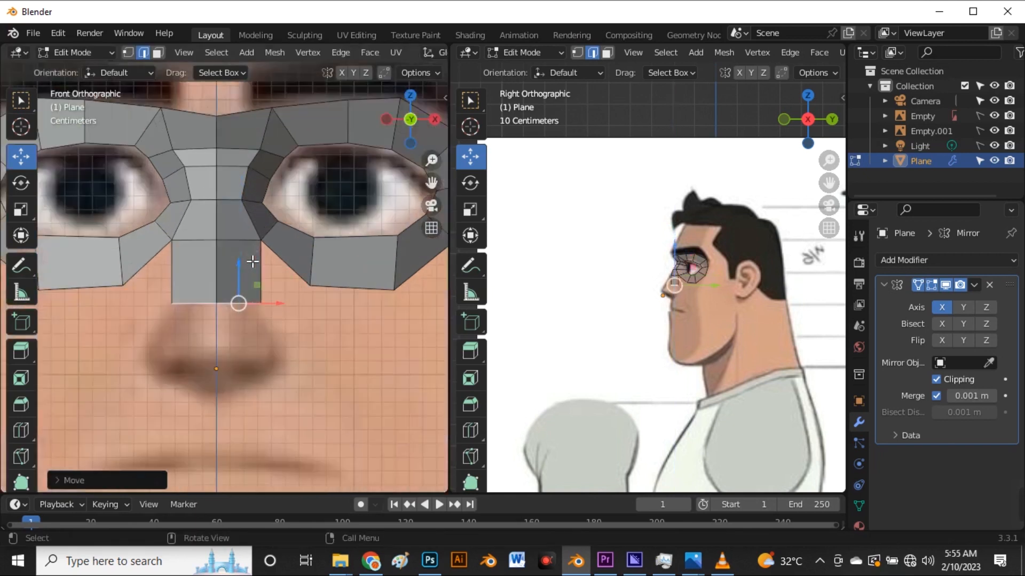
# - Narrow the extruded nose strip by moving its upper and lower side vertices toward the centre line in the Front view
pyautogui.press('1')
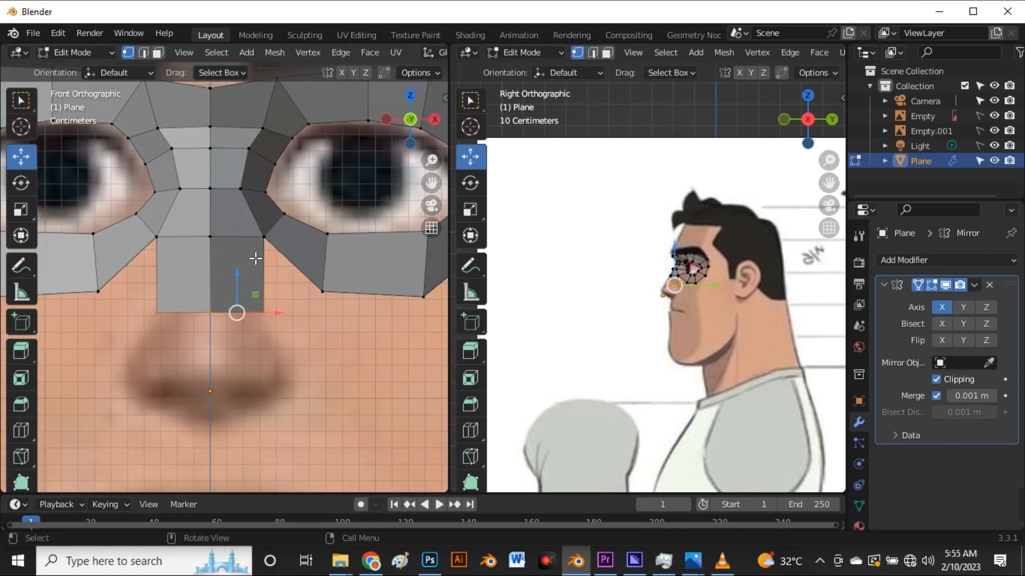
pyautogui.hotkey('alt', 'z')
pyautogui.click(264, 247)
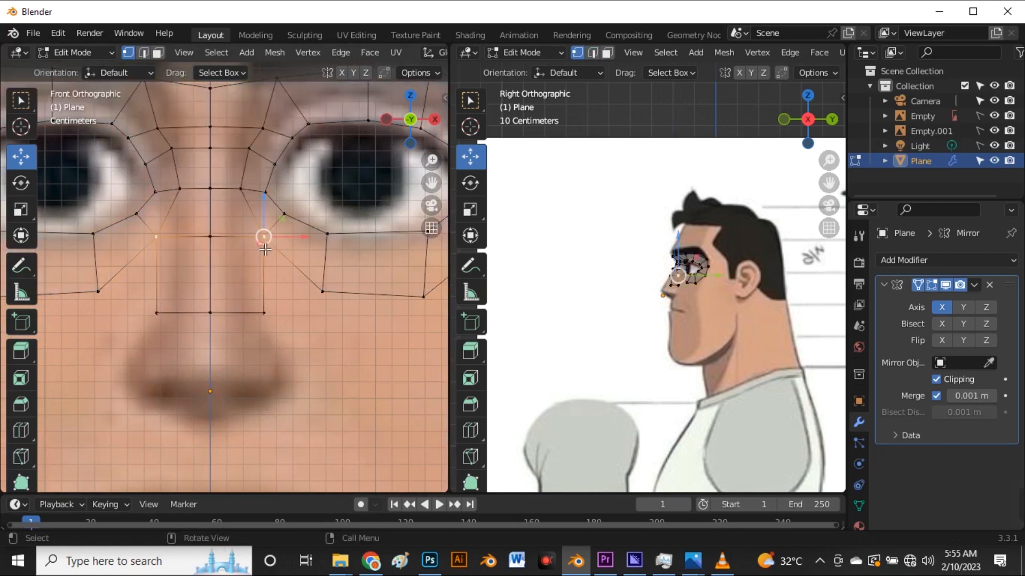
pyautogui.moveTo(293, 236); pyautogui.dragTo(278, 237)
pyautogui.click(264, 313)
pyautogui.moveTo(287, 313); pyautogui.dragTo(274, 317)
pyautogui.hotkey('alt', 'z')
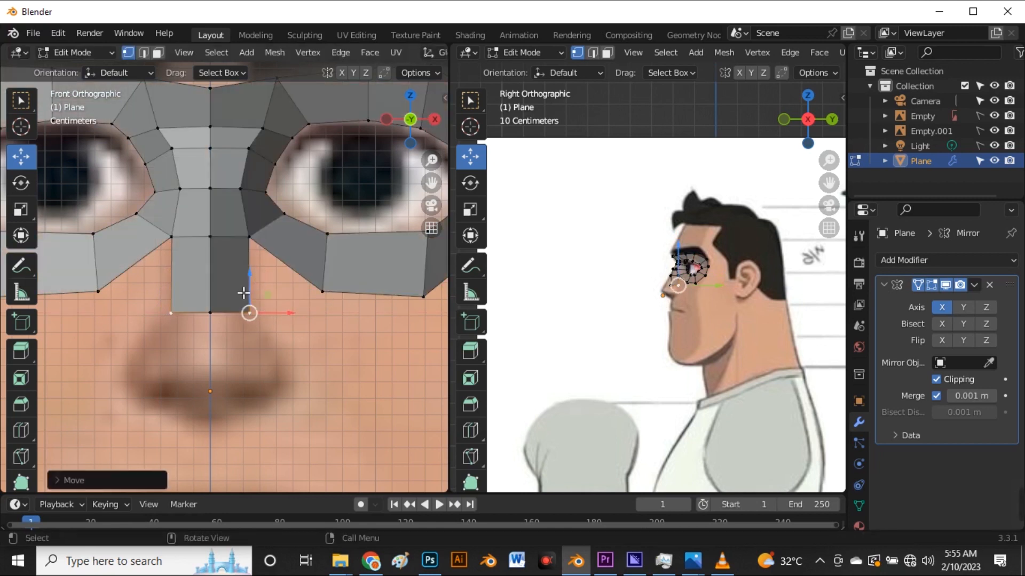
# - Scale the nose strip's outer side edge slightly and rotate it so the strip tapers toward the nose
pyautogui.press('2')
pyautogui.click(232, 316)
pyautogui.scroll(-3, 230, 299)
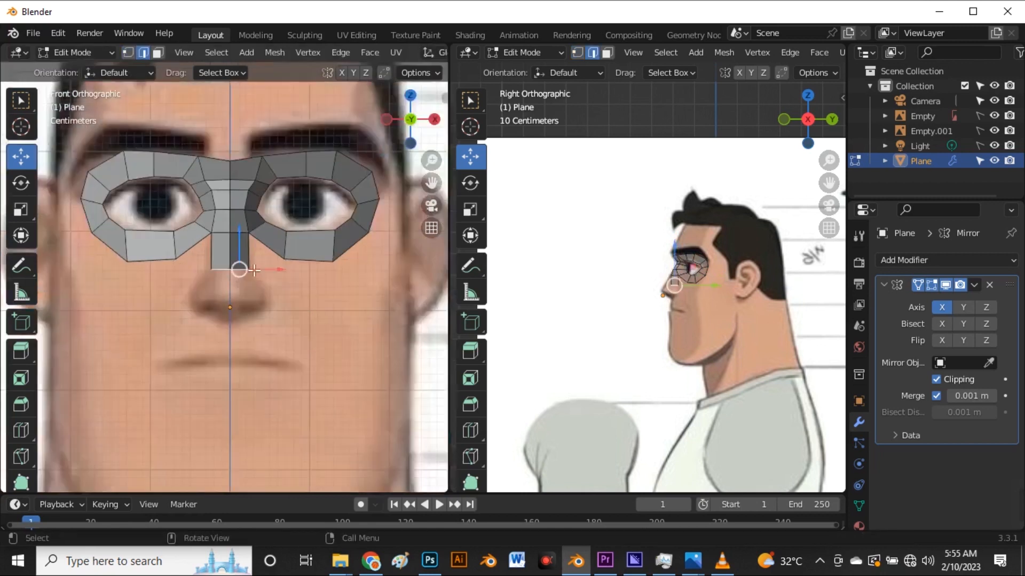
pyautogui.click(250, 243)
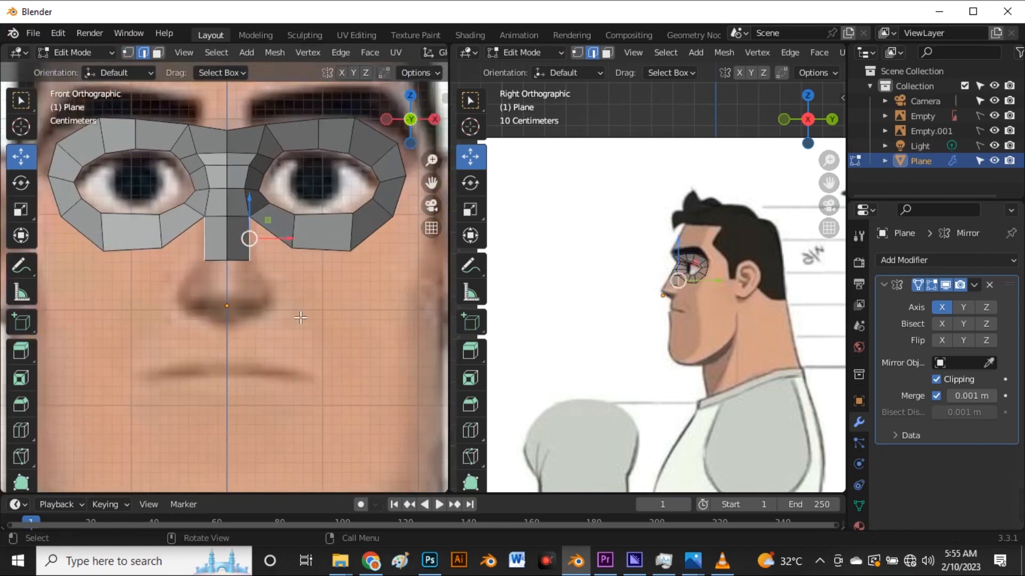
pyautogui.press('s')
pyautogui.click(283, 307)
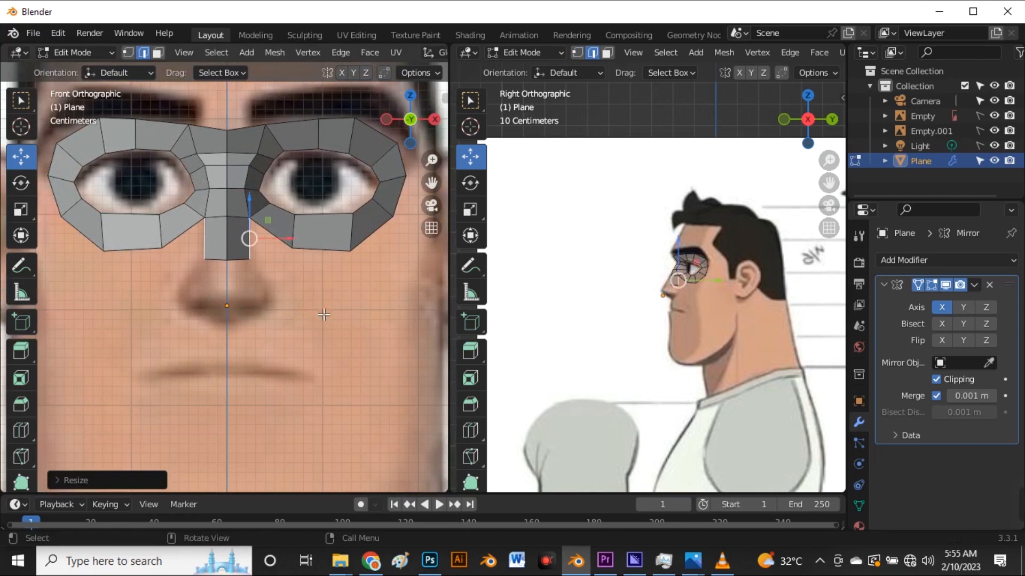
pyautogui.press('r')
pyautogui.click(327, 313)
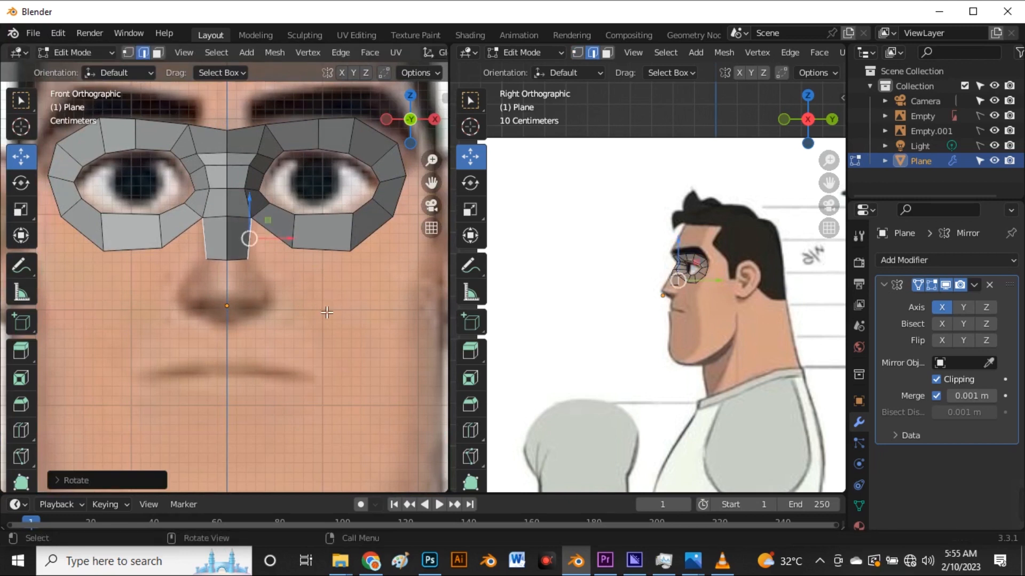
# - Extrude the nose strip's side edge outward below the eye, then rotate, shrink and reposition the new edge
pyautogui.press('e')
pyautogui.click(311, 297)
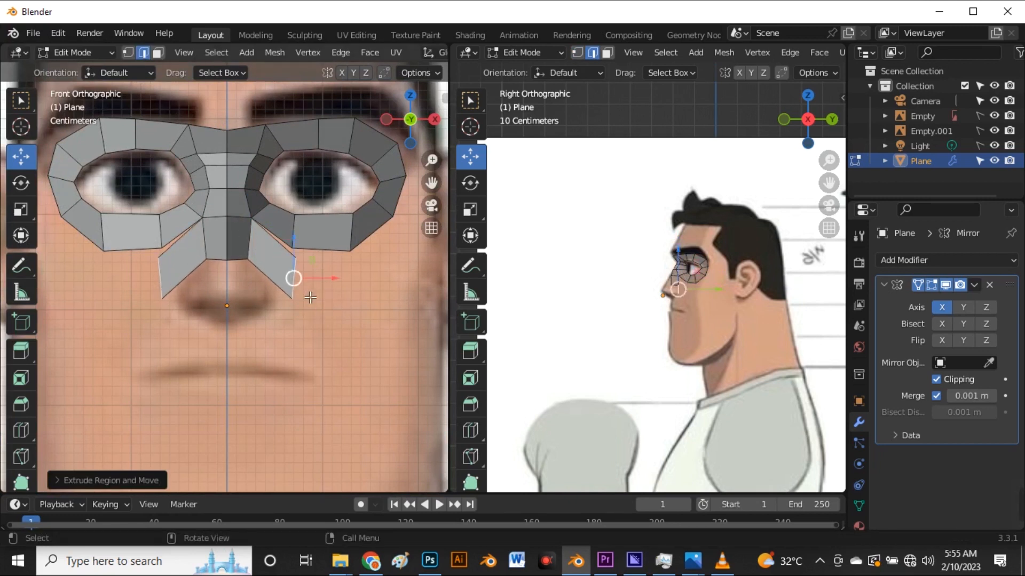
pyautogui.press('r')
pyautogui.click(297, 358)
pyautogui.press('s')
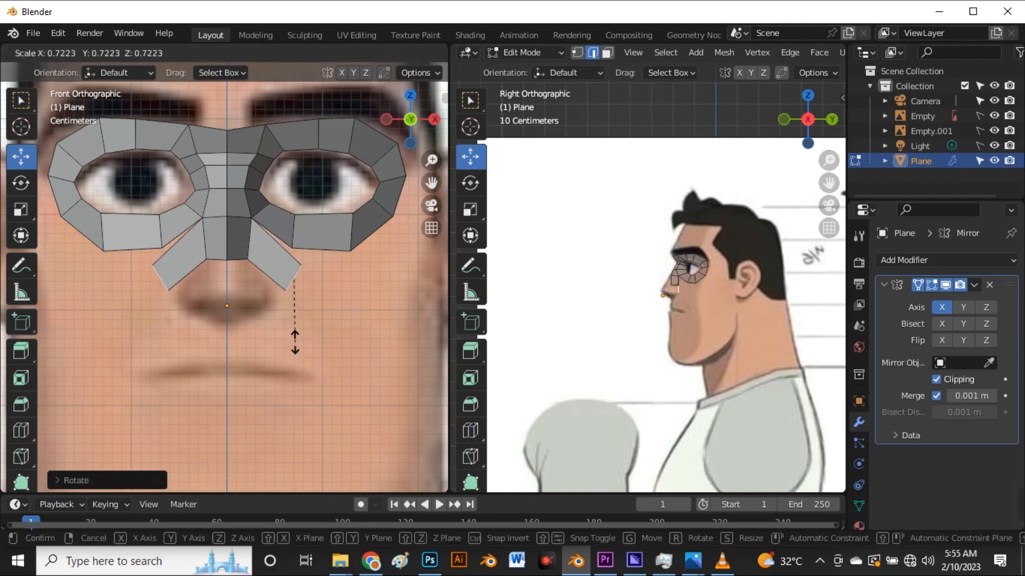
pyautogui.click(294, 343)
pyautogui.press('g')
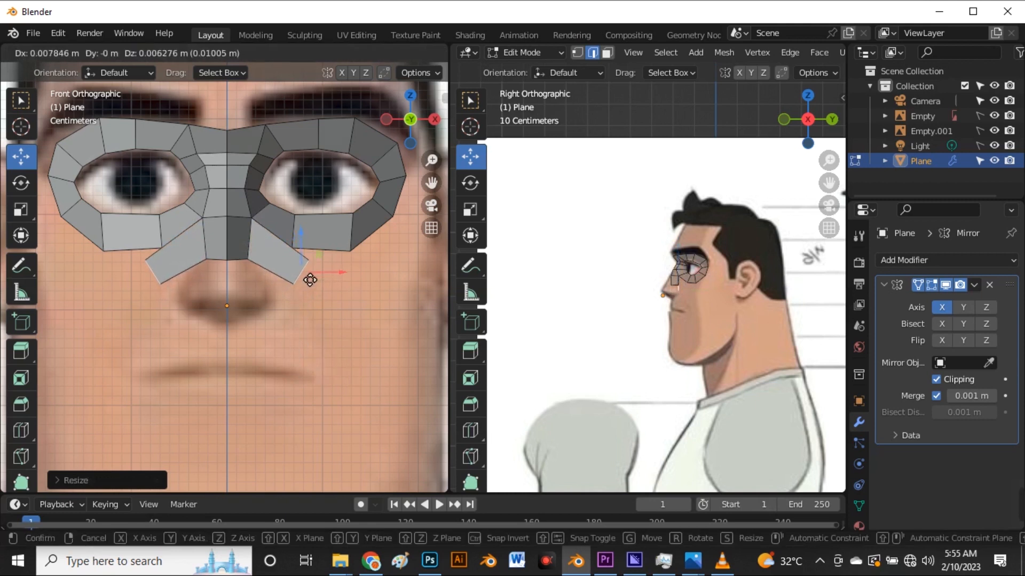
pyautogui.click(294, 272)
# - Extrude a second segment outward and down across the cheek, and move its end edge backward in the Right view
pyautogui.moveTo(293, 268); pyautogui.dragTo(353, 308)
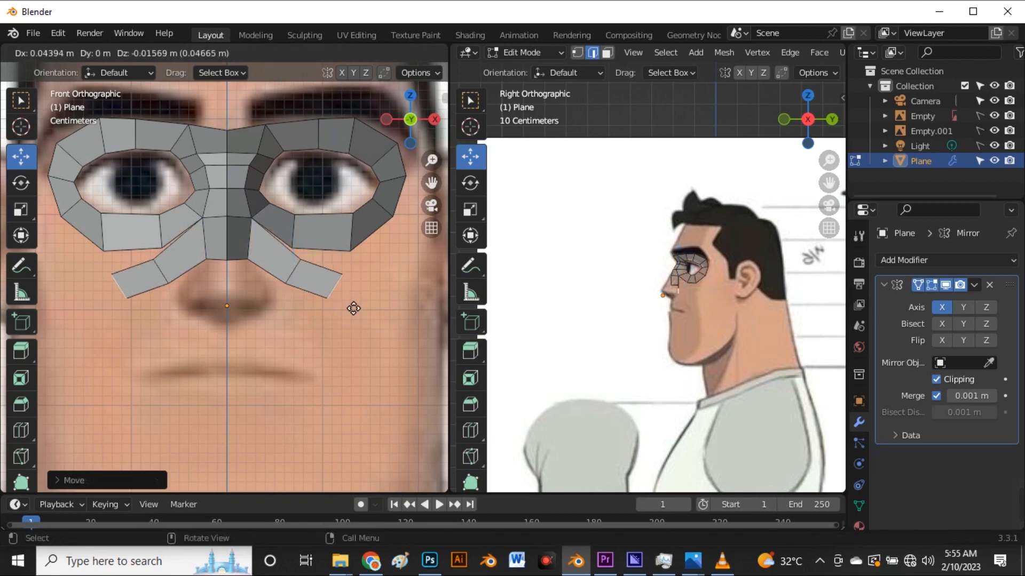
pyautogui.click(367, 313)
pyautogui.scroll(-4, 327, 302)
pyautogui.scroll(3, 326, 331)
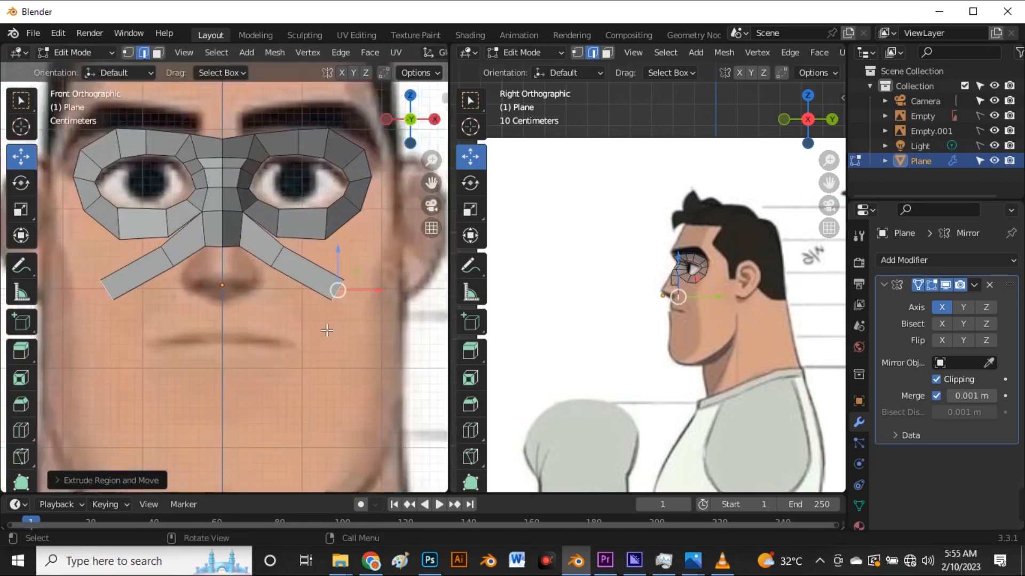
pyautogui.scroll(6, 679, 266)
pyautogui.moveTo(628, 362); pyautogui.dragTo(723, 350)
# - Move the cheek strip's middle edge backward along Y and rotate it to follow the strip in the Right view
pyautogui.click(277, 260)
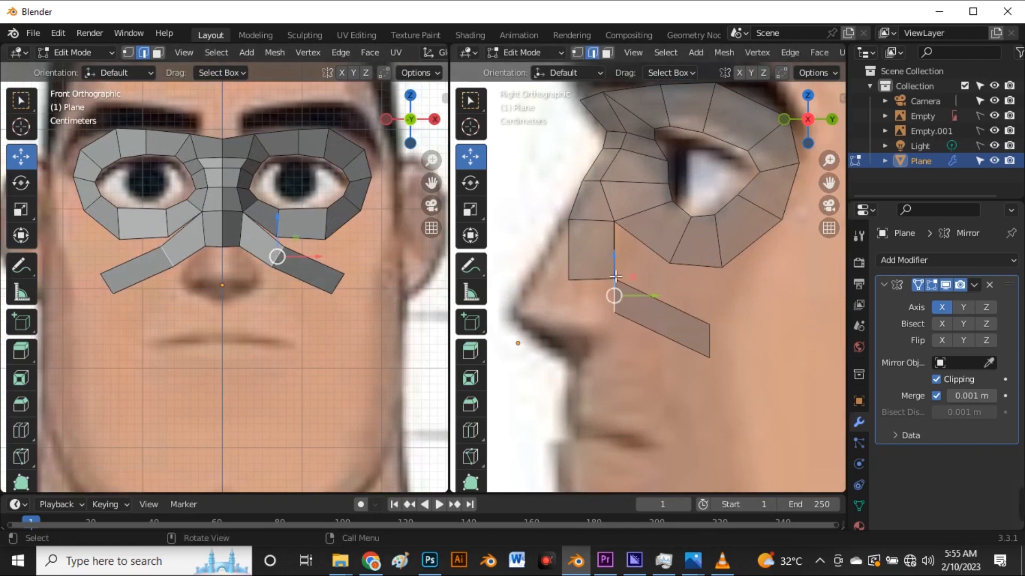
pyautogui.moveTo(614, 297); pyautogui.dragTo(653, 297)
pyautogui.scroll(-3, 653, 297)
pyautogui.scroll(5, 648, 290)
pyautogui.press('r')
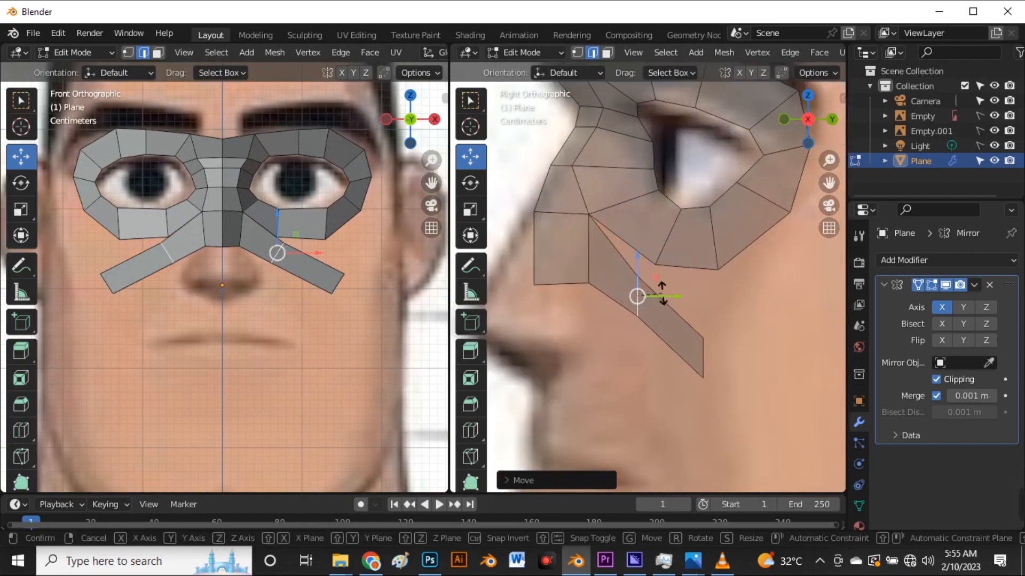
pyautogui.click(669, 309)
pyautogui.scroll(-3, 670, 308)
pyautogui.scroll(2, 667, 304)
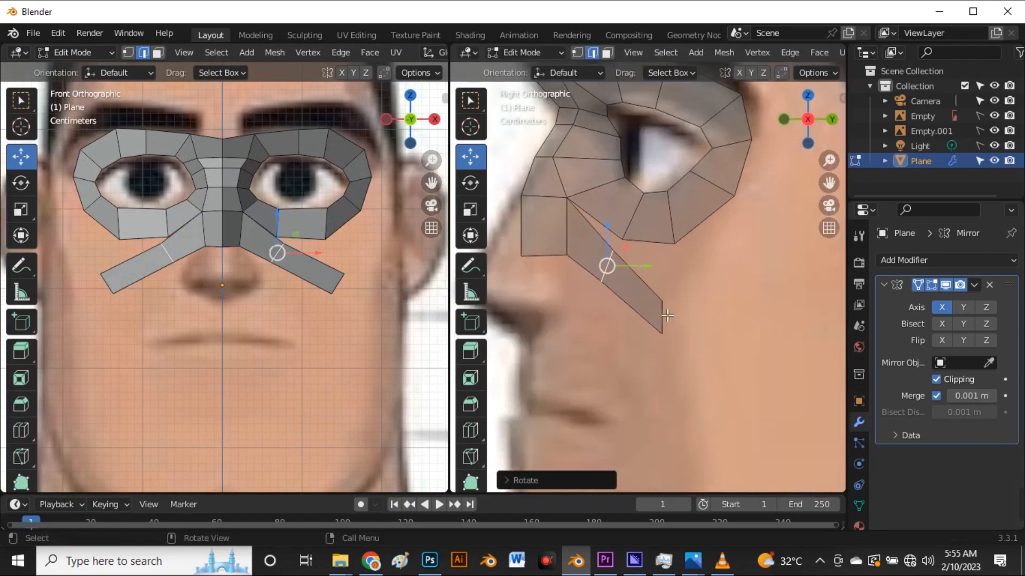
# - Move the cheek strip's end edge backward along Y in the Right view and rotate it
pyautogui.click(662, 317)
pyautogui.moveTo(662, 316); pyautogui.dragTo(688, 316)
pyautogui.click(690, 315)
pyautogui.scroll(-4, 692, 342)
pyautogui.press('r')
pyautogui.click(679, 362)
# - Shift the cheek strip's end edge slightly forward and down in the Right view, and rotate it to angle across the cheek
pyautogui.scroll(-2, 678, 279)
pyautogui.scroll(-5, 678, 278)
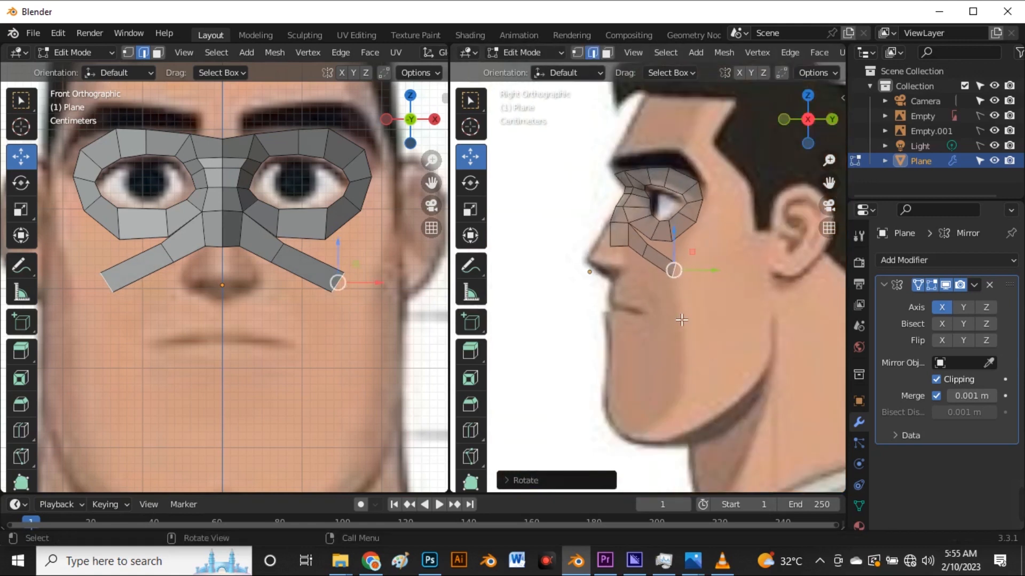
pyautogui.scroll(5, 689, 276)
pyautogui.press('r')
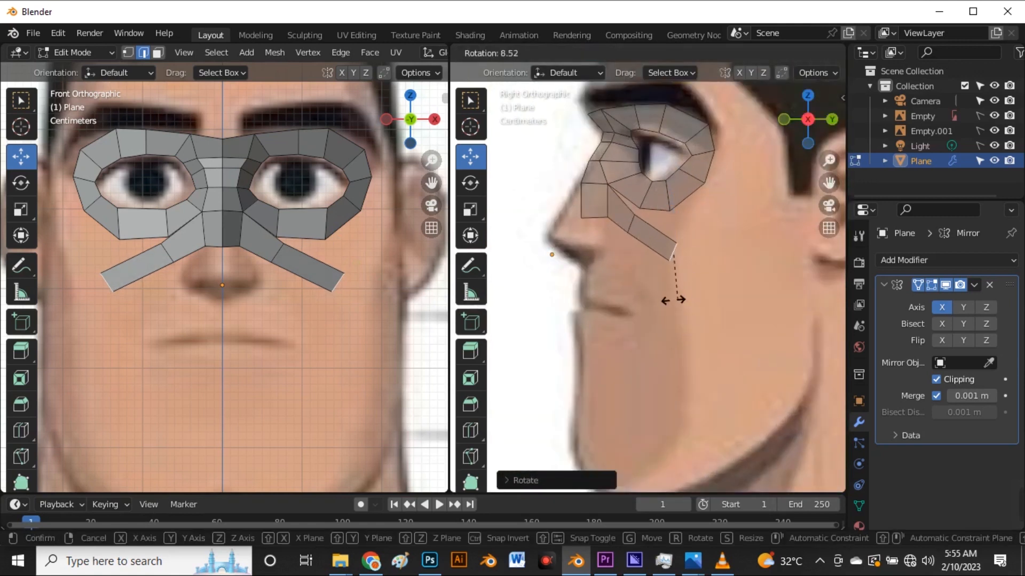
pyautogui.rightClick(678, 289)
pyautogui.press('g')
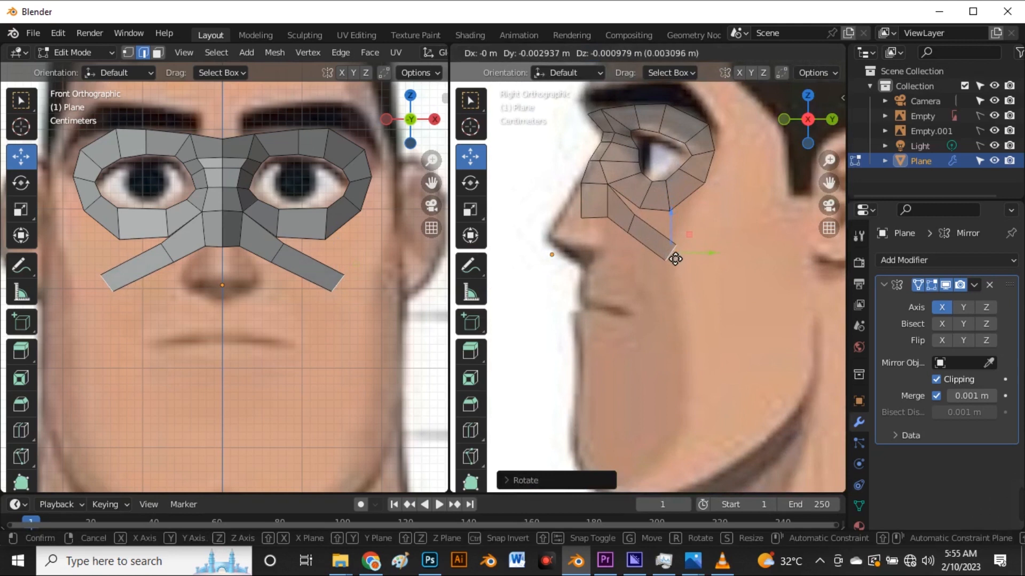
pyautogui.click(664, 254)
pyautogui.press('r')
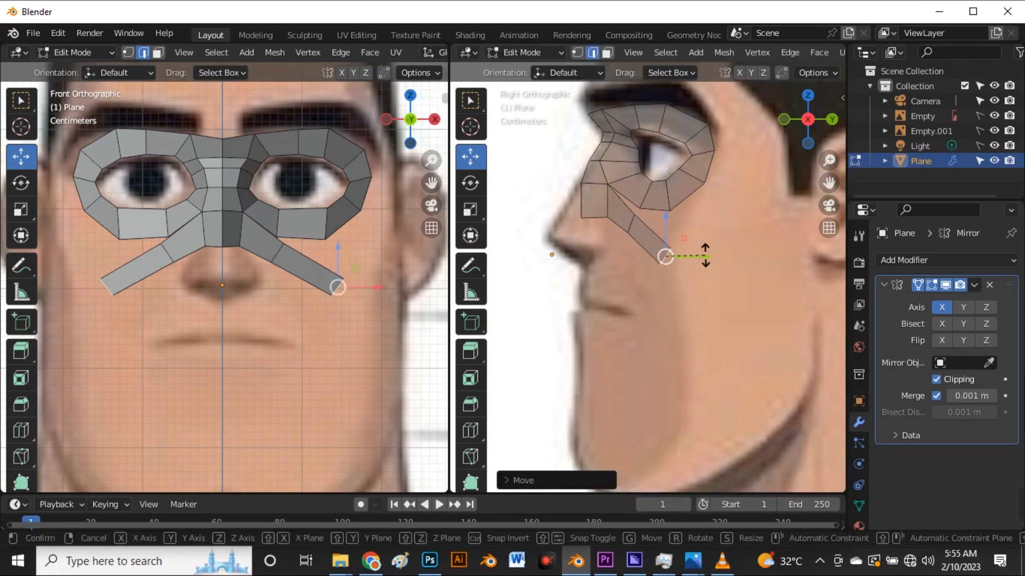
pyautogui.click(705, 261)
# - Extrude the cheek strip's end edge straight down past the mouth and rotate the new edge in the Right view
pyautogui.press('e')
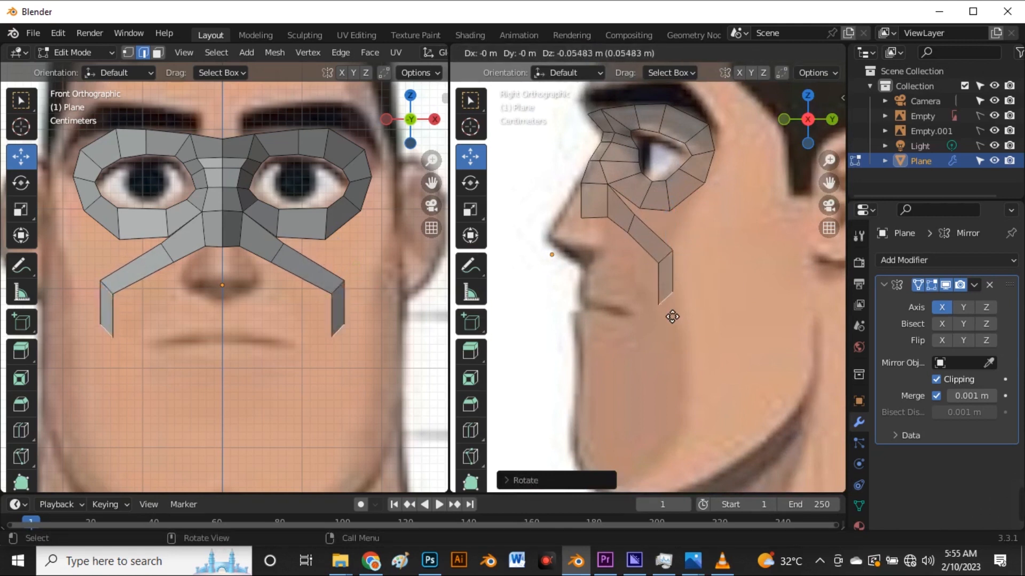
pyautogui.click(675, 335)
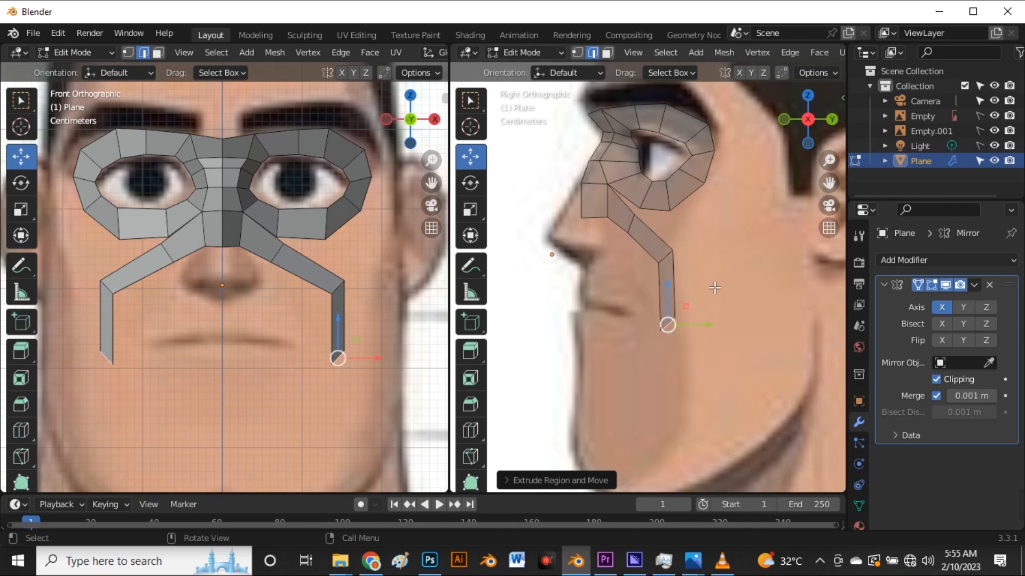
pyautogui.press('r')
pyautogui.click(713, 305)
# - Rotate the edge where the strip turns down the cheek and move it slightly inward along X in the Front view
pyautogui.scroll(-2, 312, 291)
pyautogui.scroll(2, 312, 290)
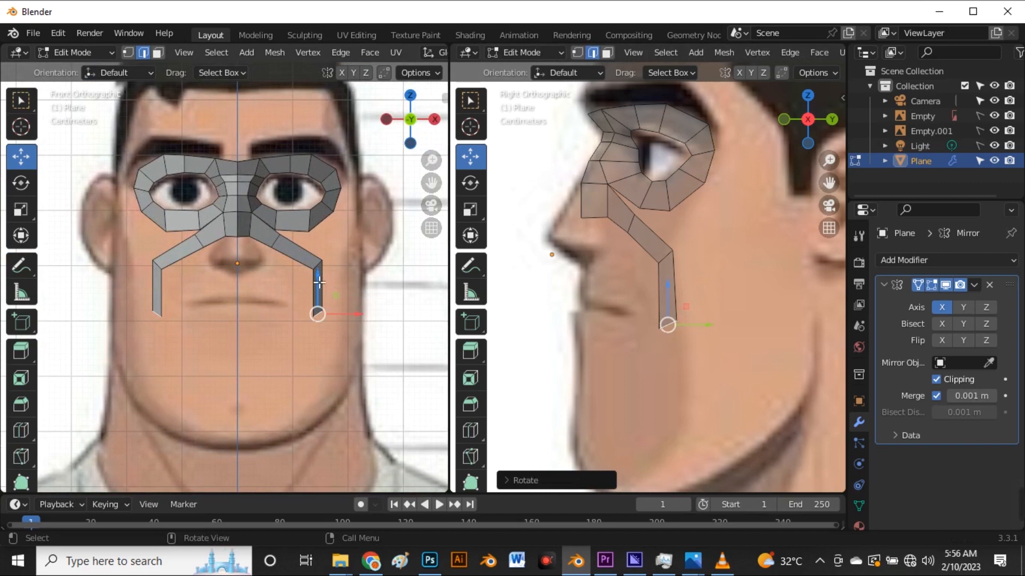
pyautogui.click(319, 276)
pyautogui.scroll(5, 319, 275)
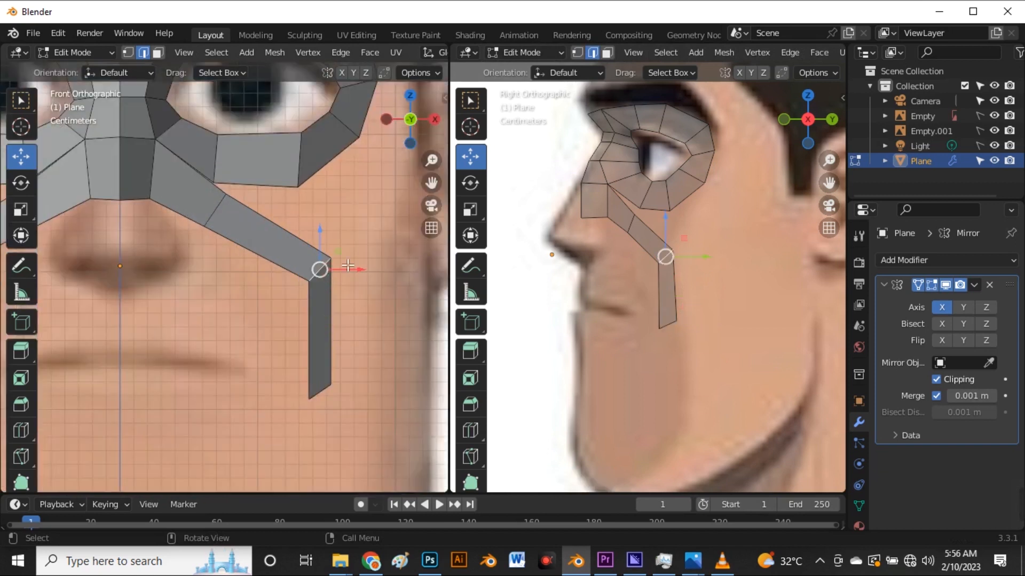
pyautogui.press('r')
pyautogui.click(352, 268)
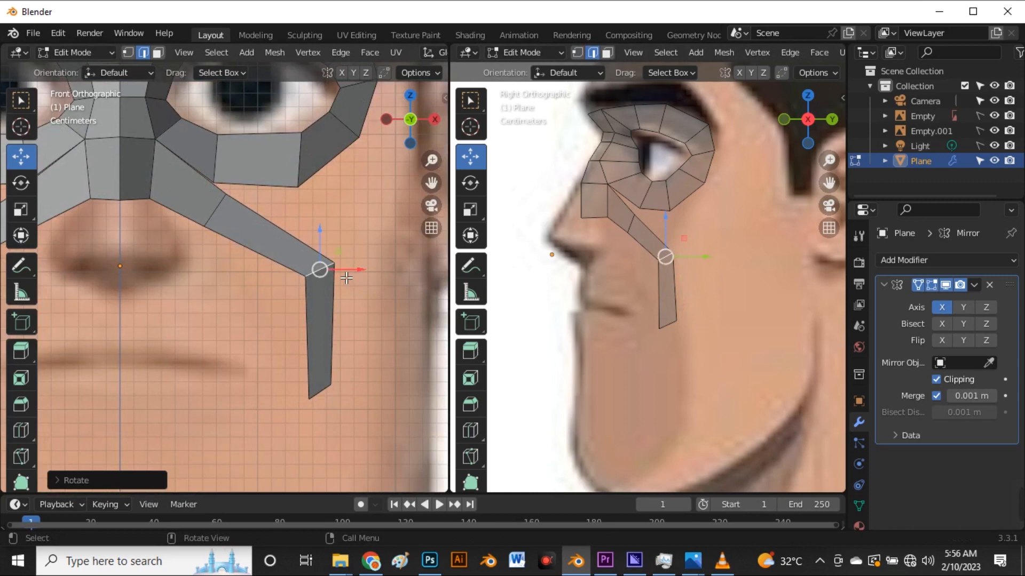
pyautogui.press('g')
pyautogui.press('x')
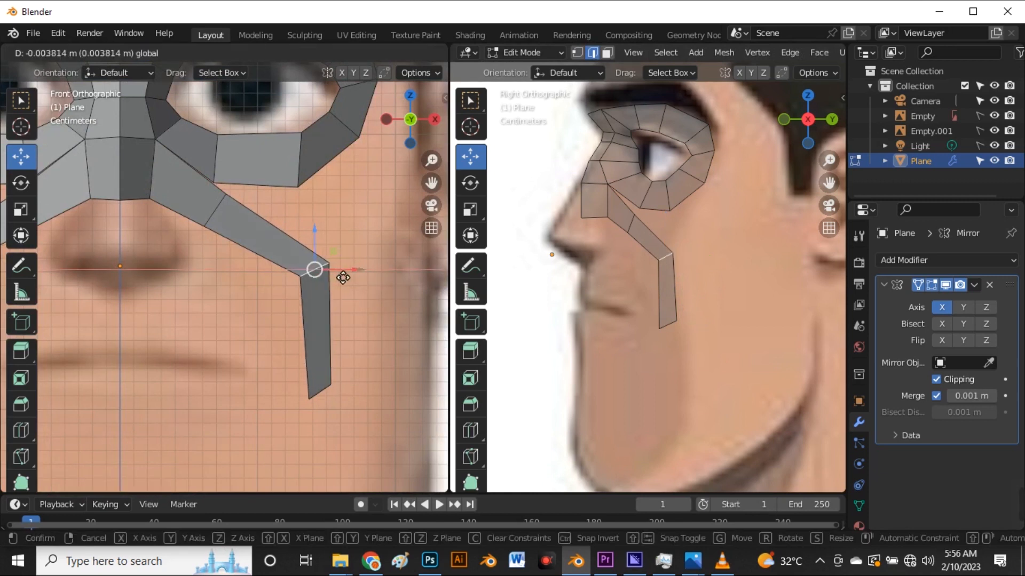
pyautogui.click(343, 276)
# - Rotate the strip's bottom edge until nearly level in the Front view, and extrude another segment down toward the jaw
pyautogui.scroll(-5, 335, 283)
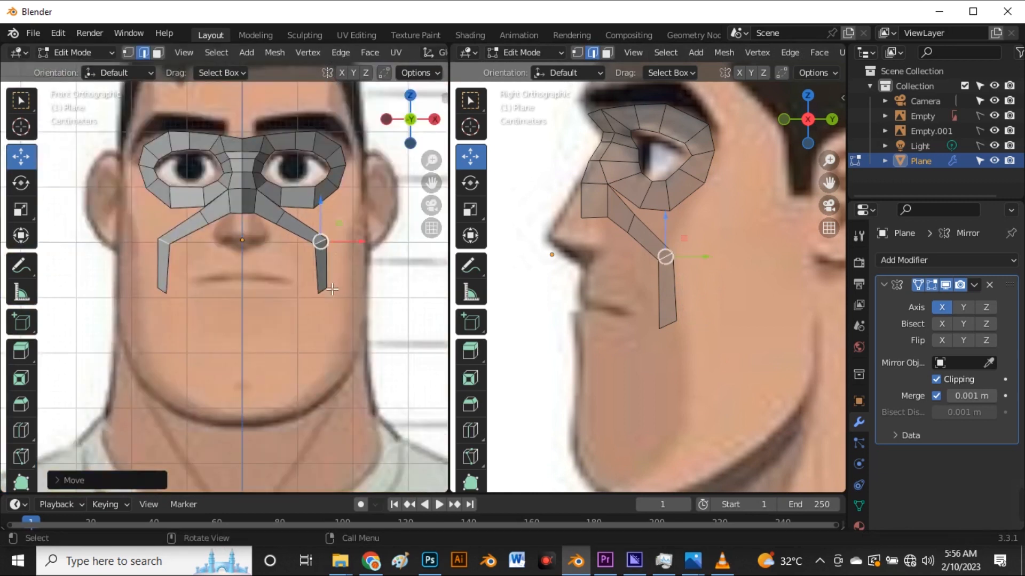
pyautogui.click(323, 291)
pyautogui.press('r')
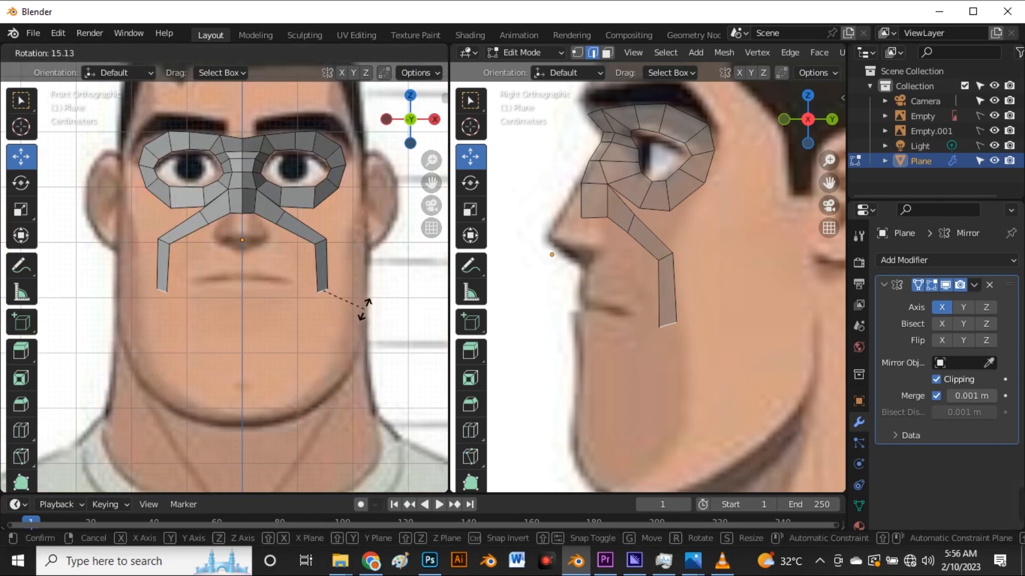
pyautogui.click(362, 340)
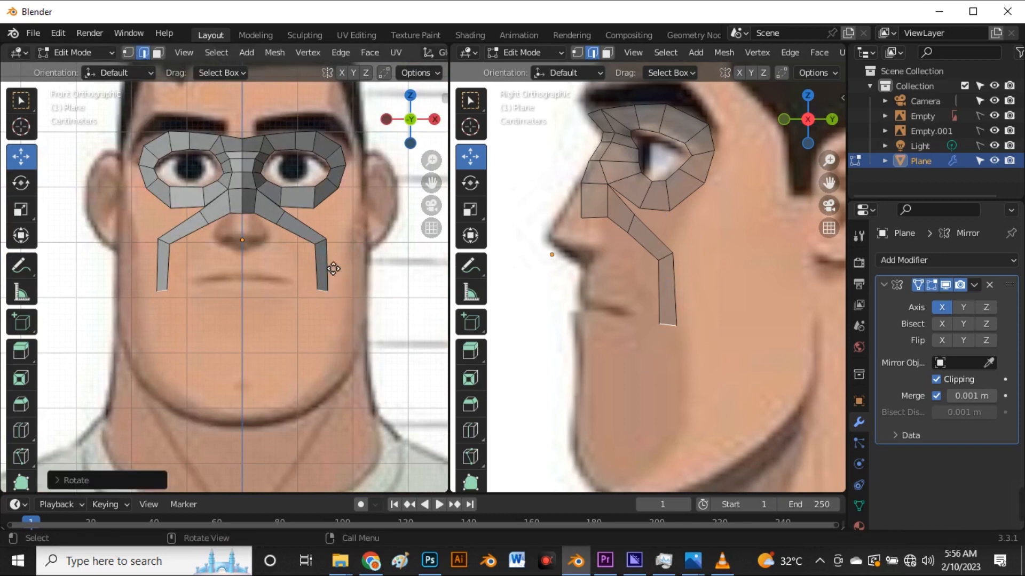
pyautogui.press('e')
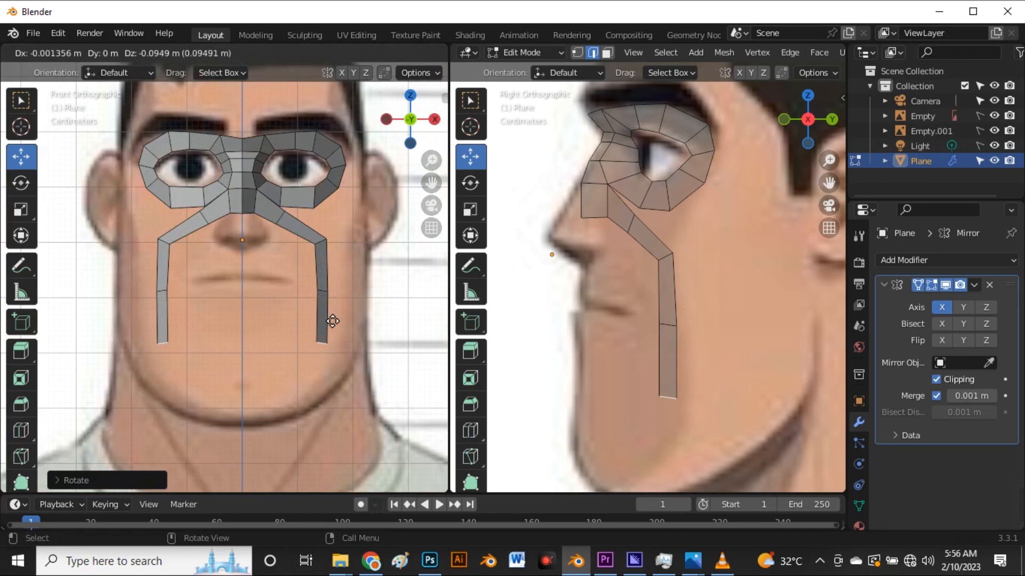
pyautogui.click(333, 321)
# - Move the strip's bottom edge and the edge above it slightly backward along Y in the Right view
pyautogui.scroll(-2, 364, 350)
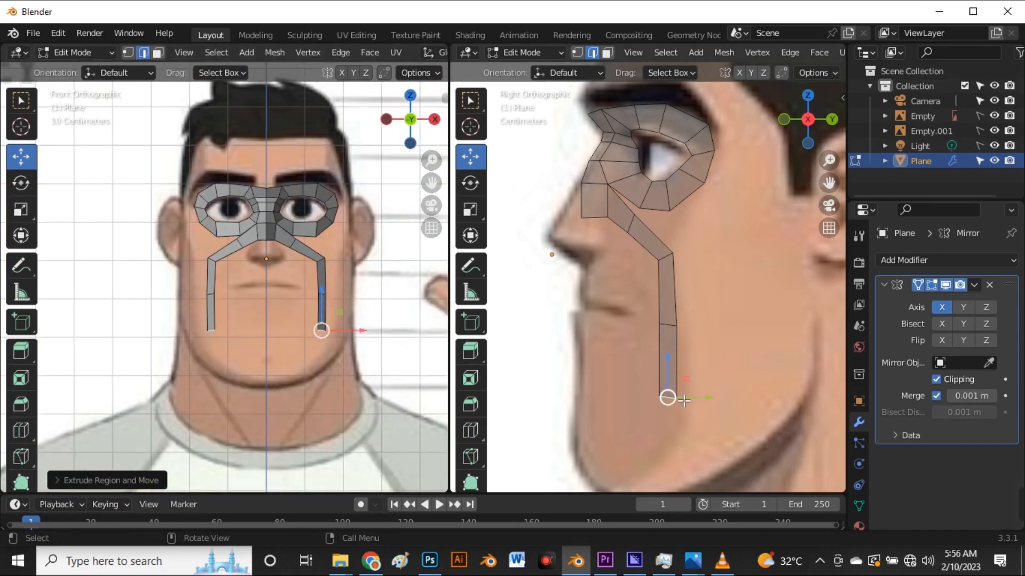
pyautogui.moveTo(689, 400); pyautogui.dragTo(681, 370)
pyautogui.click(671, 337)
pyautogui.click(674, 328)
pyautogui.moveTo(697, 332); pyautogui.dragTo(701, 335)
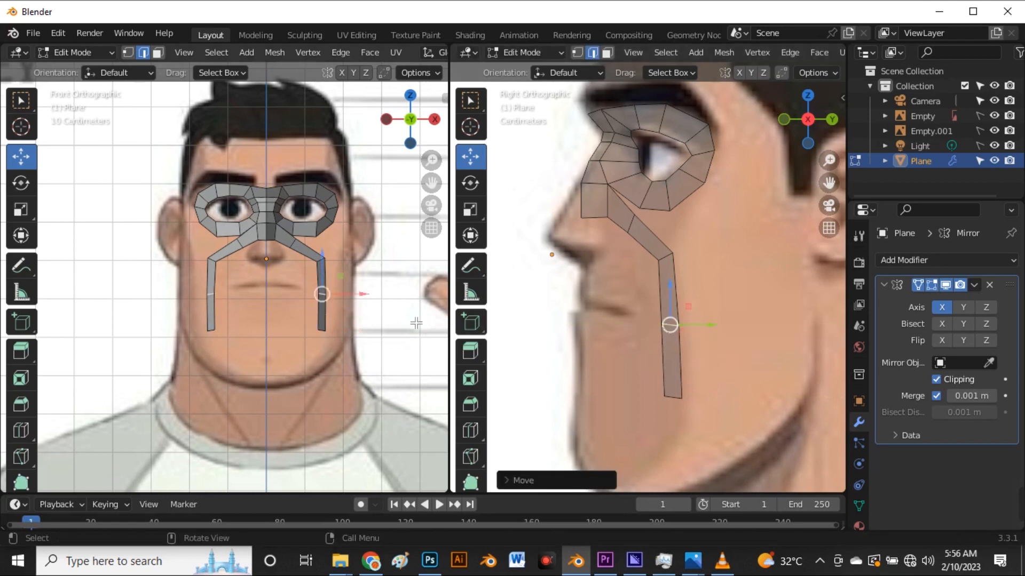
# - Extrude the strip's bottom edge down and inward along the jaw, rotate the new edge, and move it forward in the Right view
pyautogui.click(323, 335)
pyautogui.scroll(3, 330, 335)
pyautogui.click(319, 330)
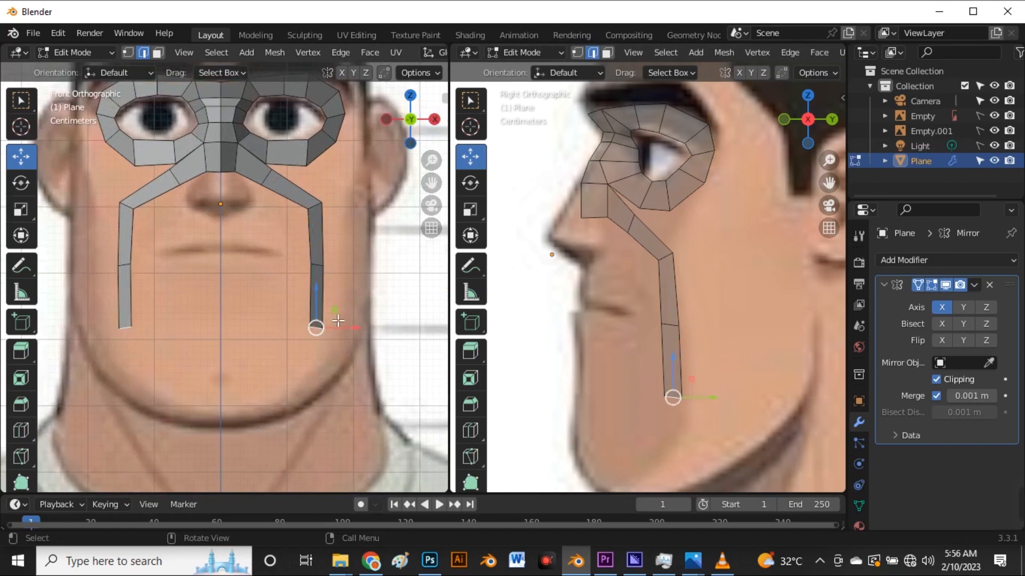
pyautogui.press('e')
pyautogui.click(350, 369)
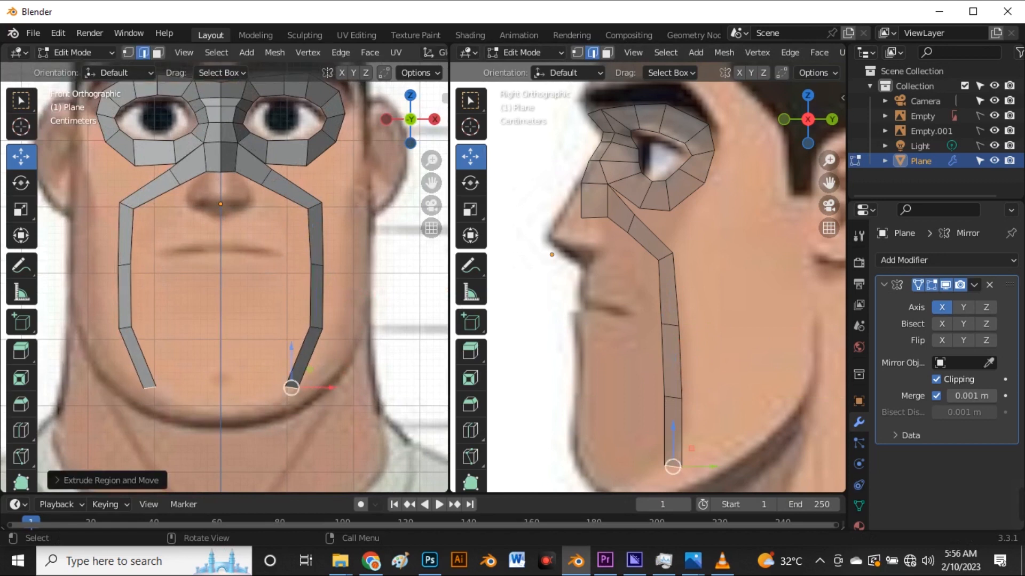
pyautogui.press('r')
pyautogui.click(327, 418)
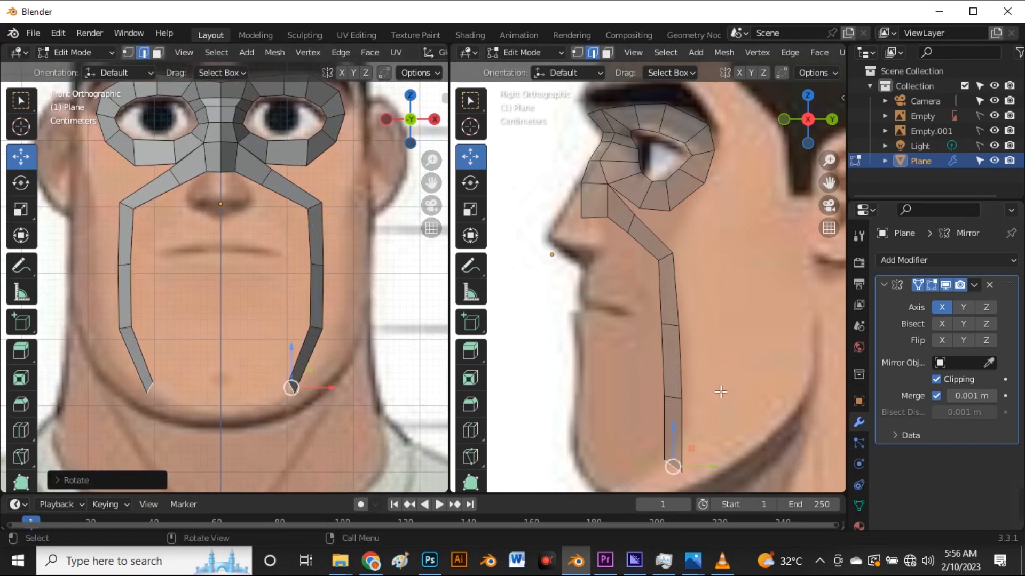
pyautogui.scroll(-3, 678, 284)
pyautogui.scroll(2, 662, 341)
pyautogui.press('g')
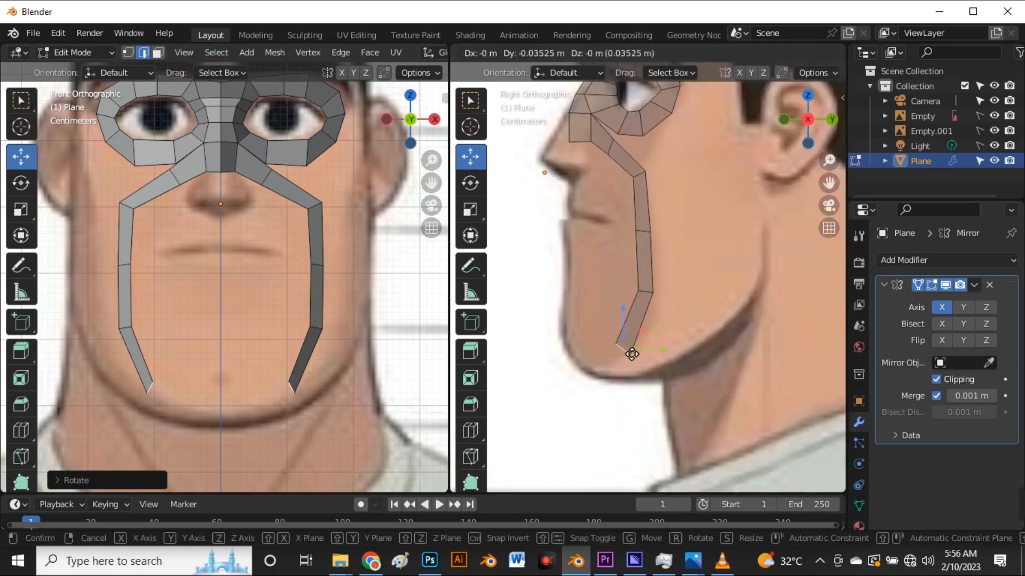
pyautogui.click(623, 348)
# - Lower the edge at the strip's jaw corner and rotate the strip's end edge in the Right view
pyautogui.press('e')
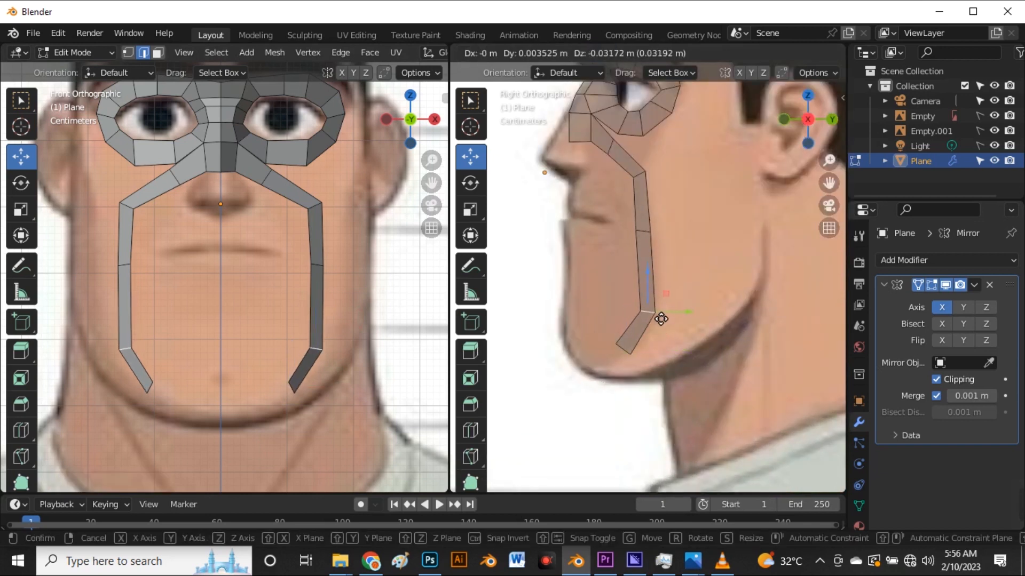
pyautogui.click(661, 320)
pyautogui.click(622, 348)
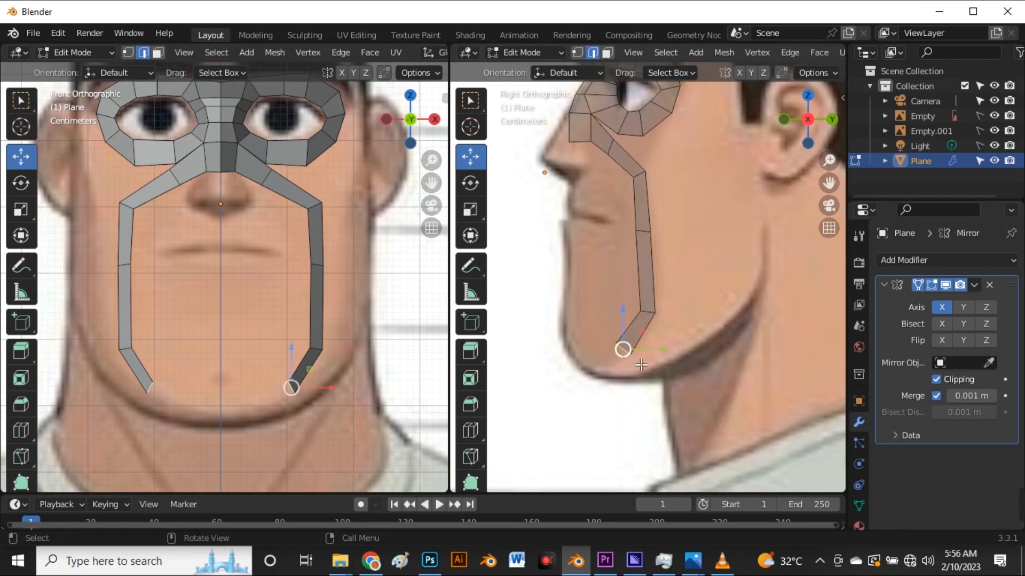
pyautogui.press('r')
pyautogui.click(629, 378)
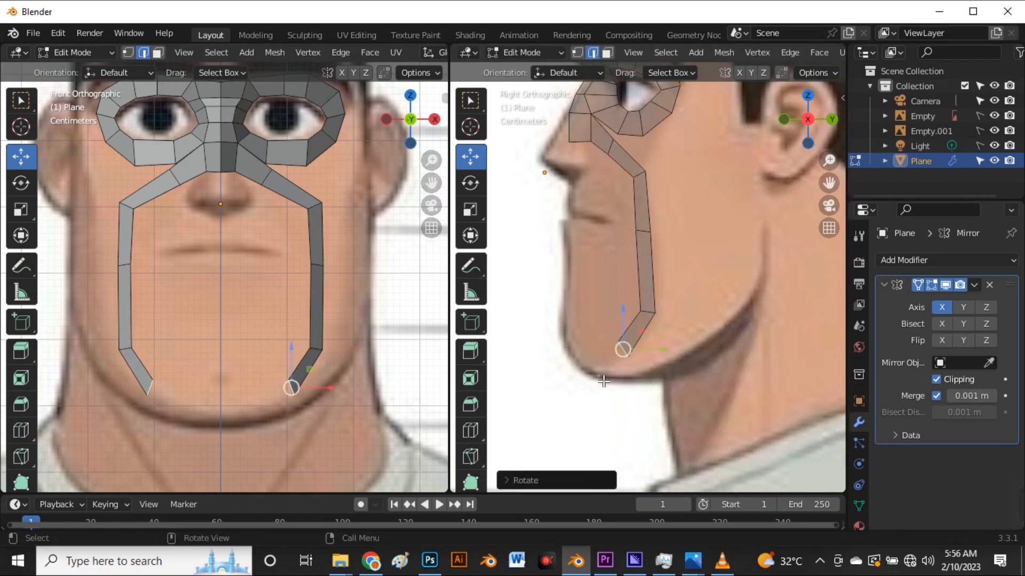
# - Extrude the jaw strip's end edge inward toward the chin, rotate it upright, and move it forward and down in the Right view
pyautogui.scroll(-2, 324, 346)
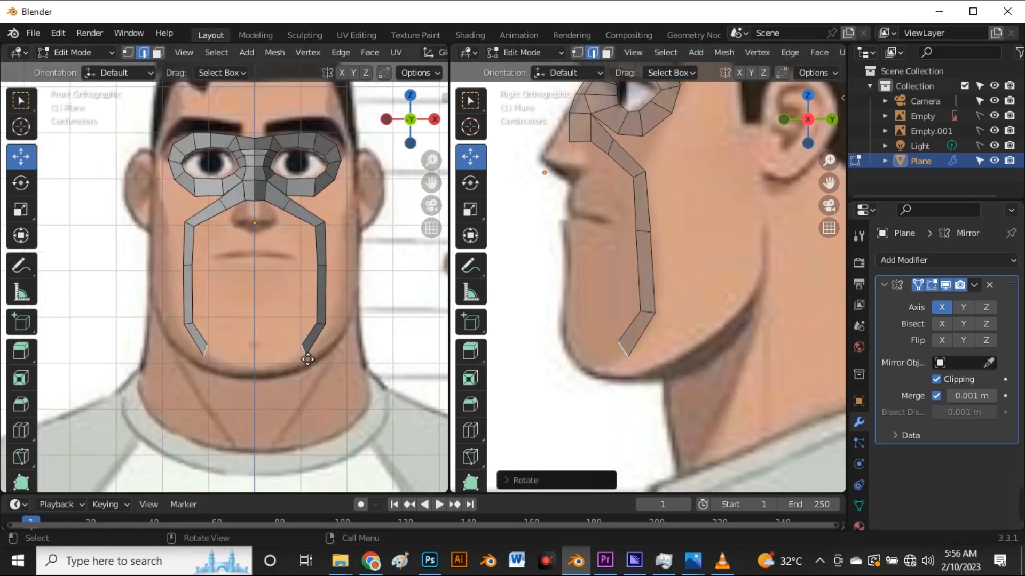
pyautogui.press('e')
pyautogui.click(307, 380)
pyautogui.scroll(3, 311, 397)
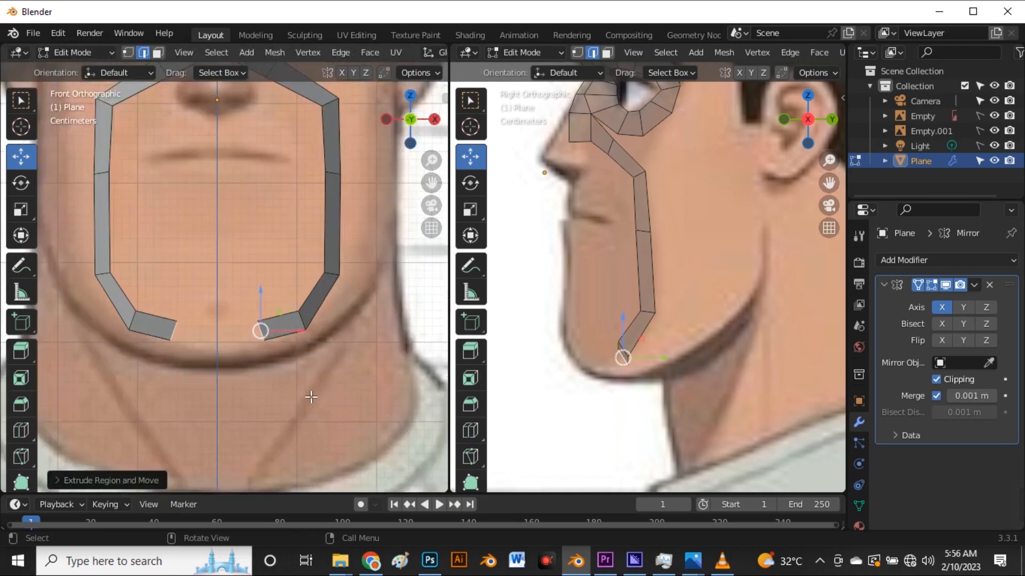
pyautogui.press('r')
pyautogui.click(267, 405)
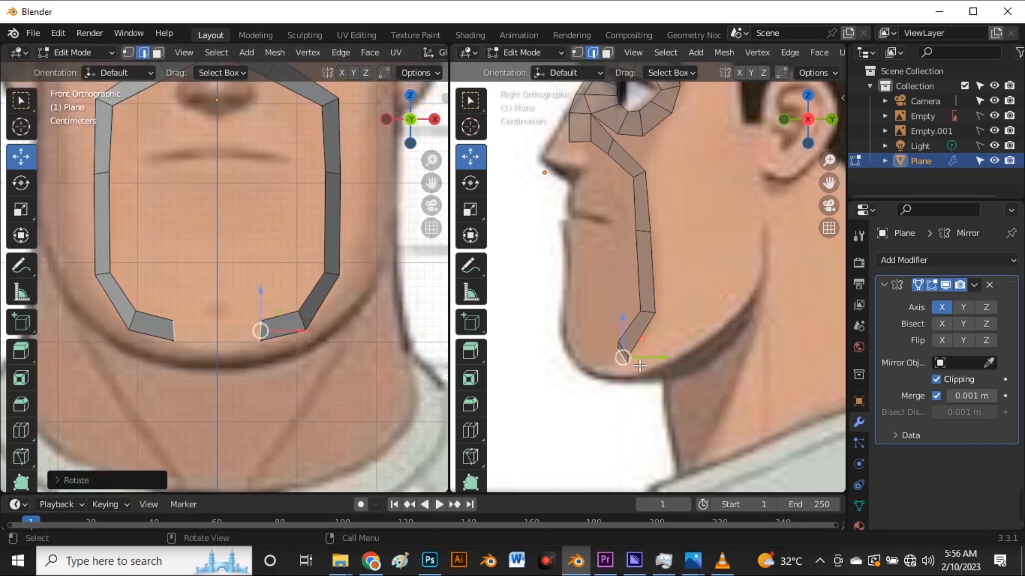
pyautogui.press('g')
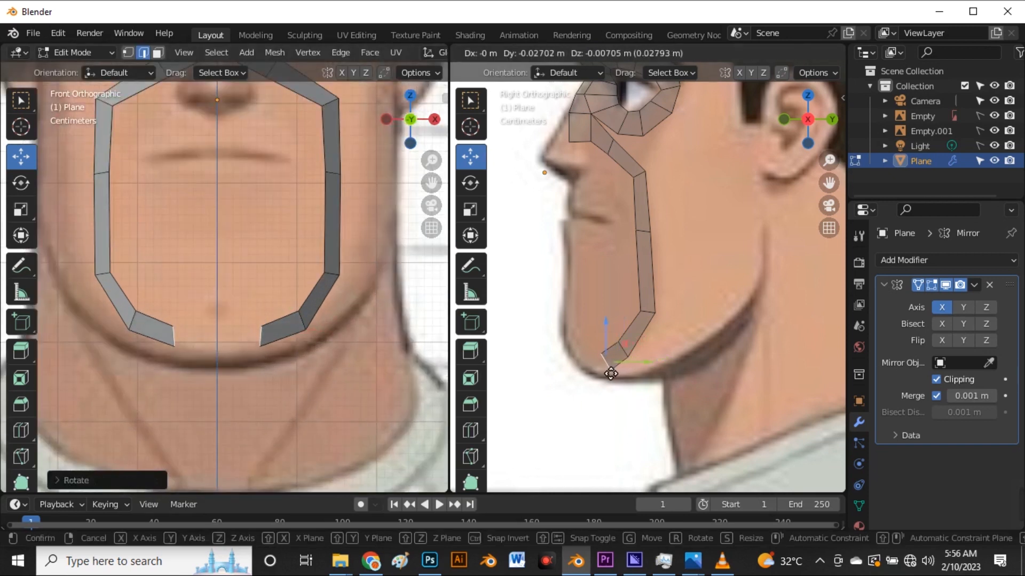
pyautogui.click(610, 370)
# - Extrude the chin segment to the mirror centre line, lower the centre edge, and move it forward to the chin in the Right view
pyautogui.press('e')
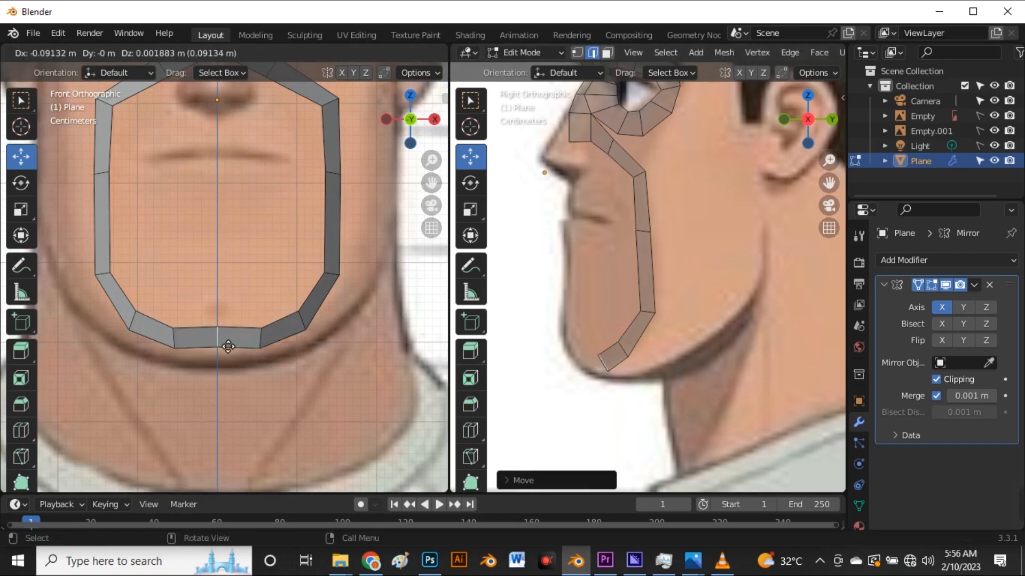
pyautogui.click(218, 321)
pyautogui.moveTo(221, 314); pyautogui.dragTo(222, 324)
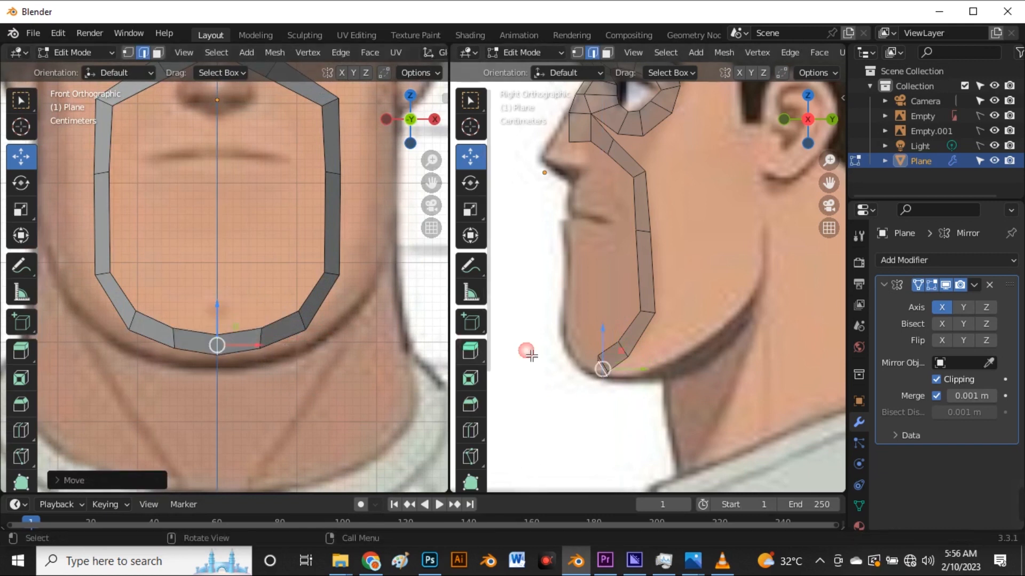
pyautogui.scroll(5, 534, 352)
pyautogui.press('g')
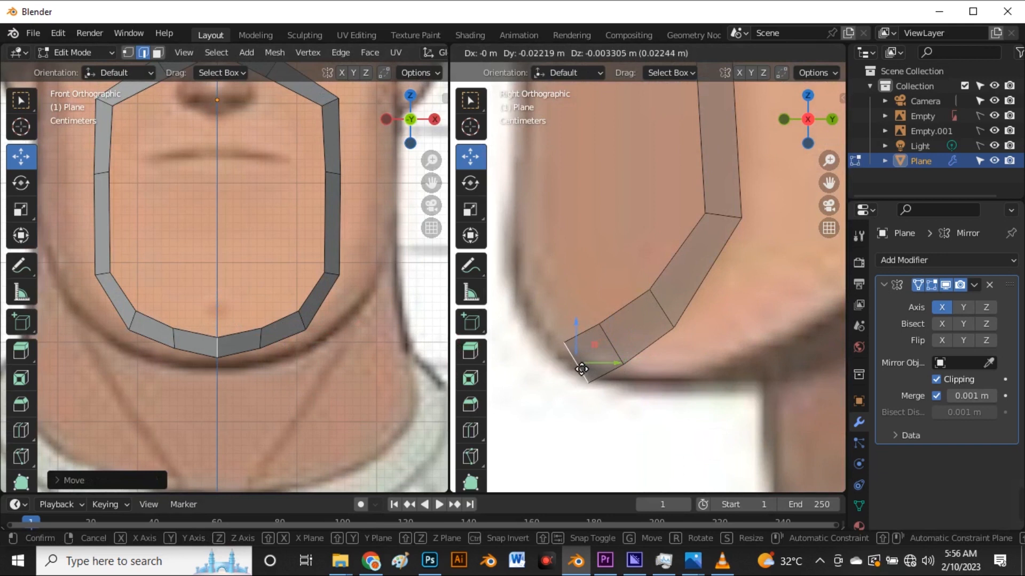
# - Move the chin edge of the mouth loop down and back in the side view and rotate it about -19 degrees to follow the chin
pyautogui.click(581, 364)
pyautogui.press('r')
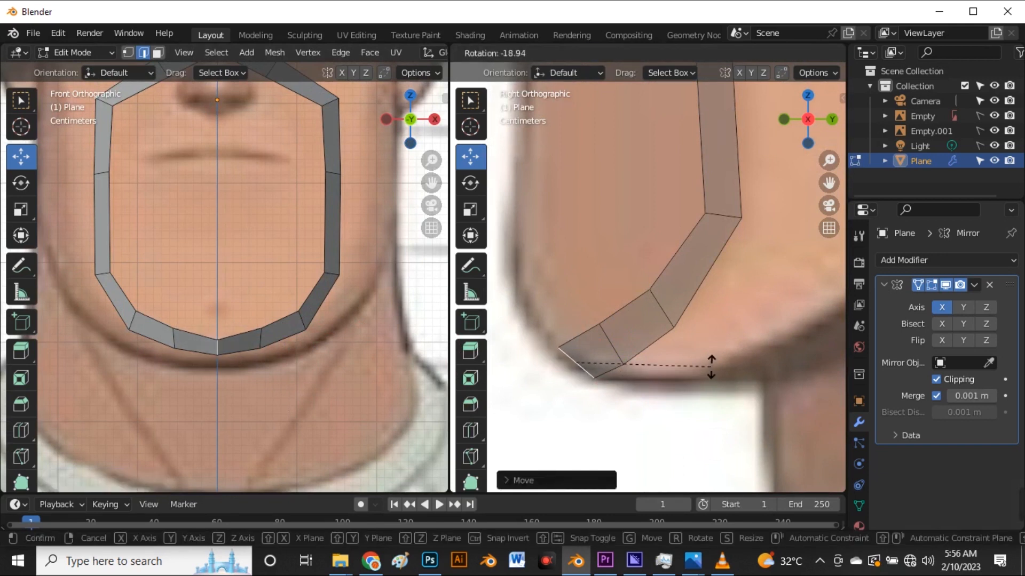
pyautogui.click(710, 363)
pyautogui.moveTo(577, 372); pyautogui.dragTo(578, 371)
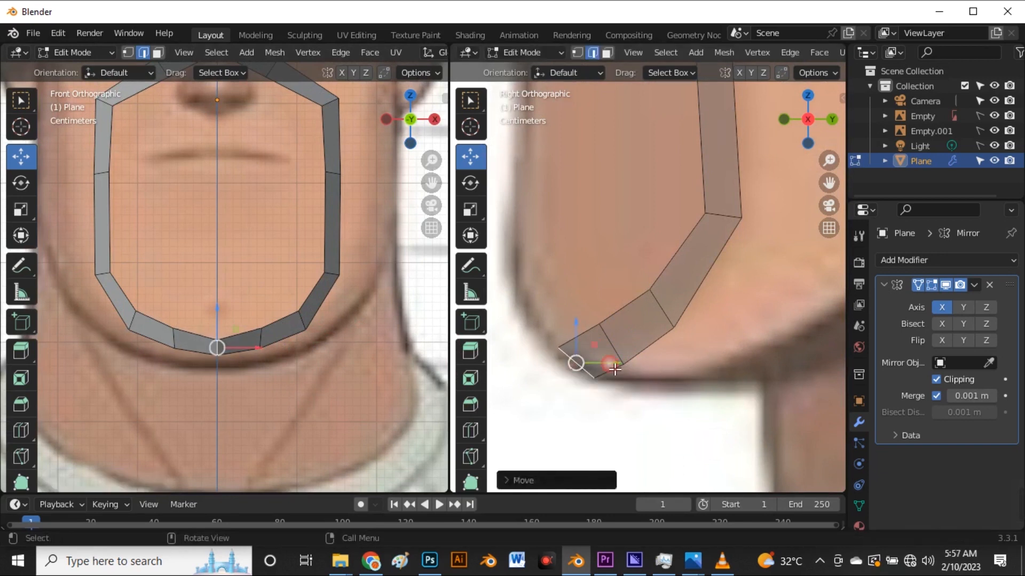
# - Rotate the remaining jaw edges above the chin edge in the side view so they sit square to the jaw curve
pyautogui.click(629, 358)
pyautogui.press('r')
pyautogui.click(674, 340)
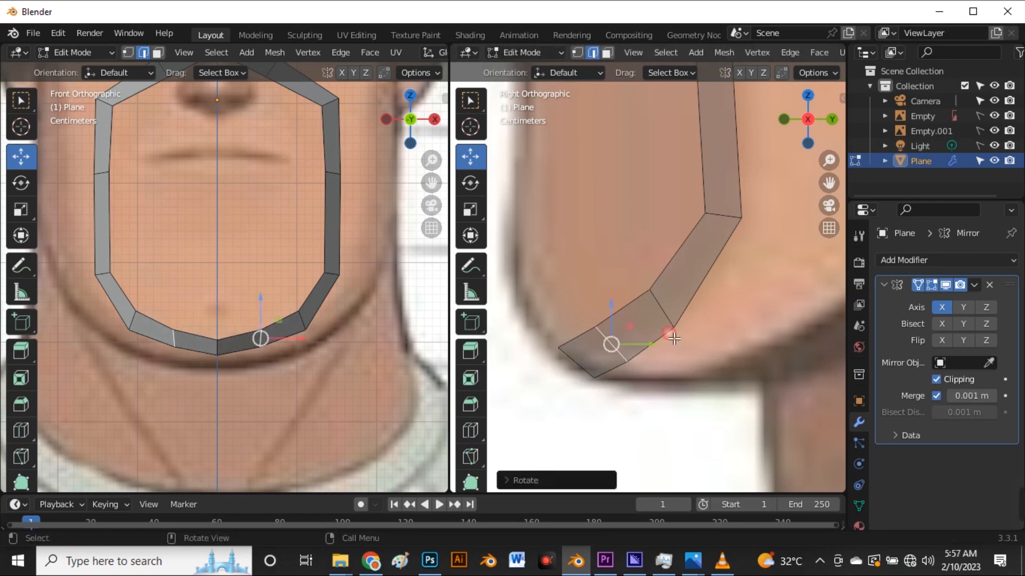
pyautogui.press('r')
pyautogui.click(712, 344)
pyautogui.click(751, 220)
pyautogui.click(718, 217)
pyautogui.press('r')
pyautogui.click(760, 245)
pyautogui.click(634, 220)
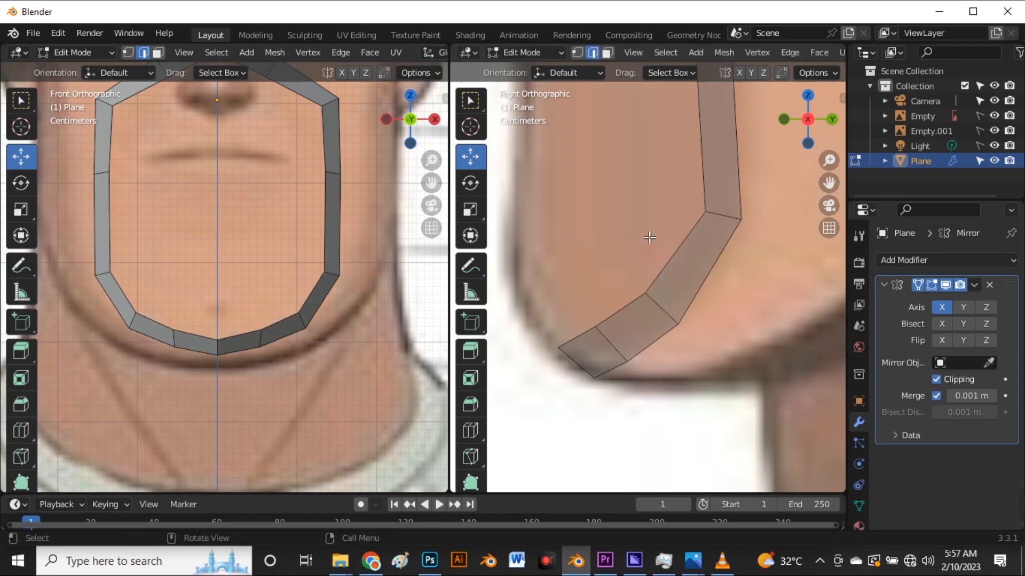
# - Examine the eye mask and mouth loop against the front and side face references
pyautogui.scroll(-4, 641, 267)
pyautogui.scroll(-3, 647, 291)
pyautogui.scroll(-3, 249, 334)
pyautogui.scroll(-2, 250, 320)
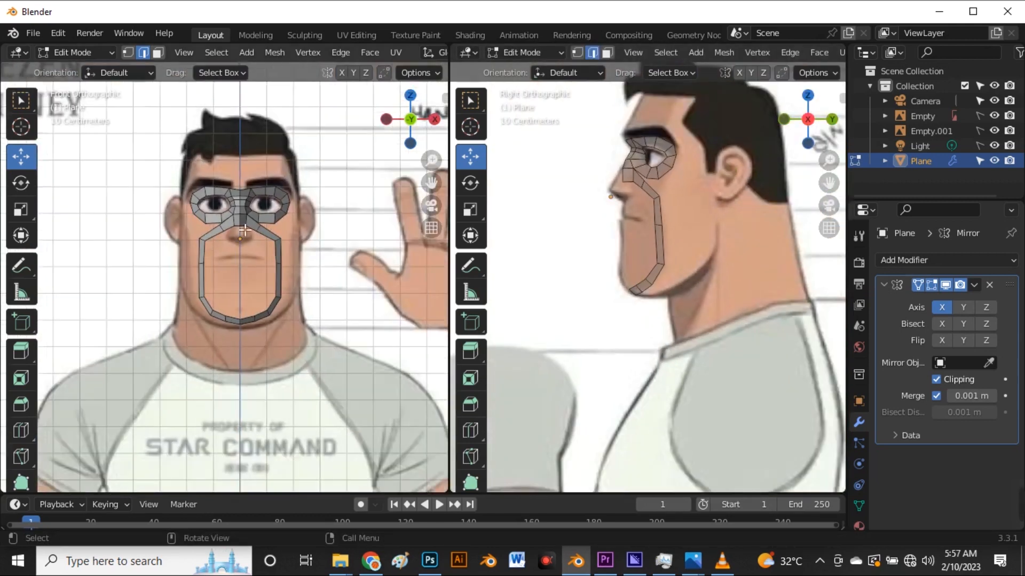
pyautogui.scroll(3, 248, 213)
pyautogui.scroll(1, 283, 245)
pyautogui.scroll(-3, 283, 245)
pyautogui.scroll(5, 283, 250)
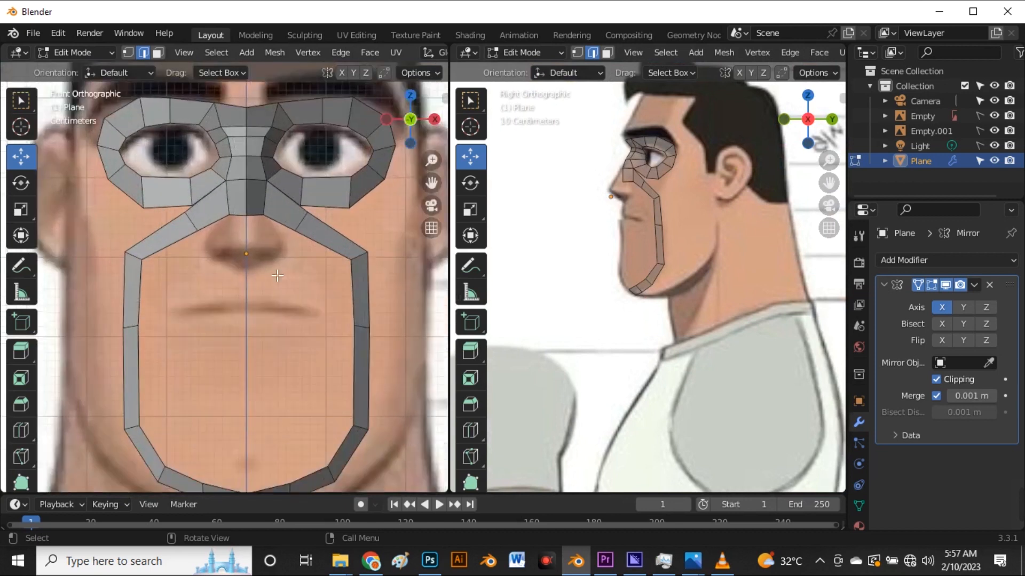
pyautogui.scroll(-2, 258, 196)
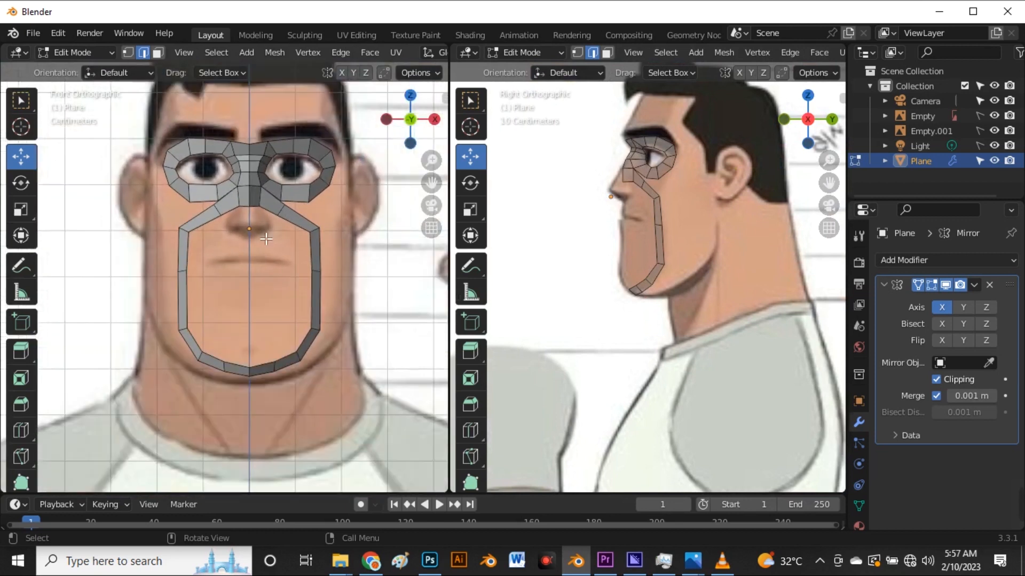
pyautogui.scroll(2, 293, 218)
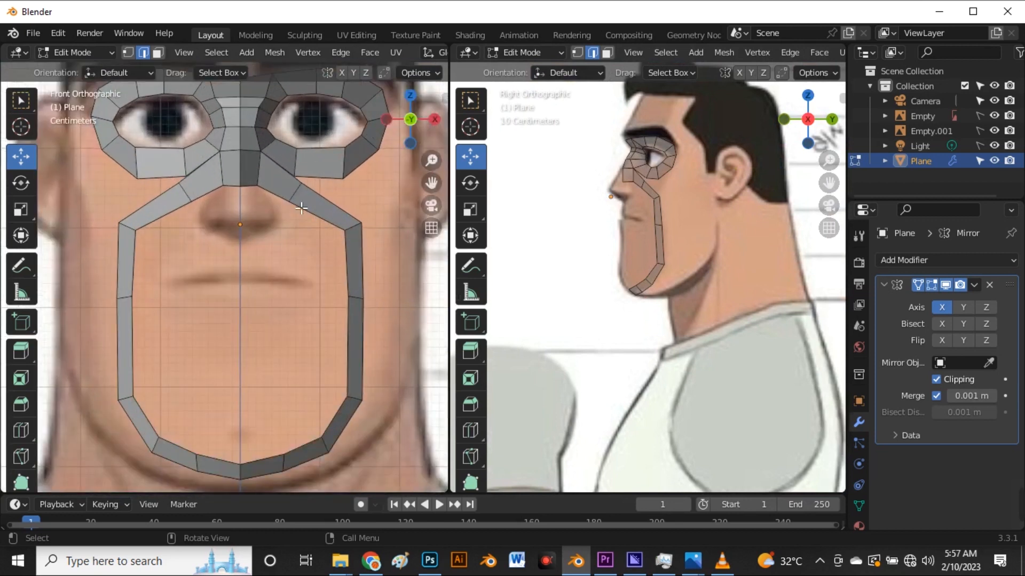
# - Lower the bottom vertices of the nose bridge to the nose base in the front view and pull the centre vertex down as the tip
pyautogui.press('1')
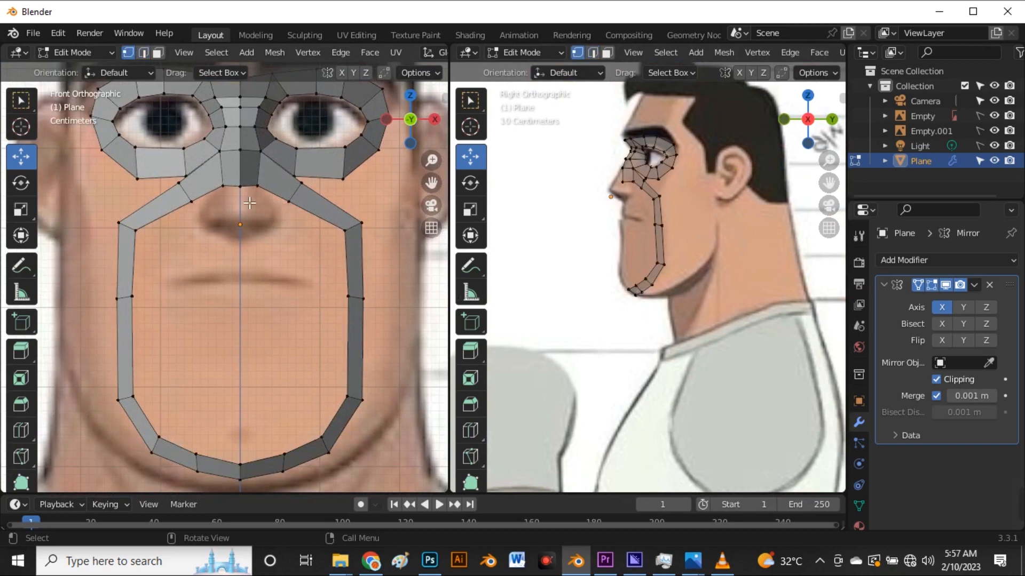
pyautogui.scroll(2, 235, 184)
pyautogui.moveTo(208, 178); pyautogui.dragTo(268, 230)
pyautogui.hotkey('alt', 'z')
pyautogui.scroll(2, 264, 225)
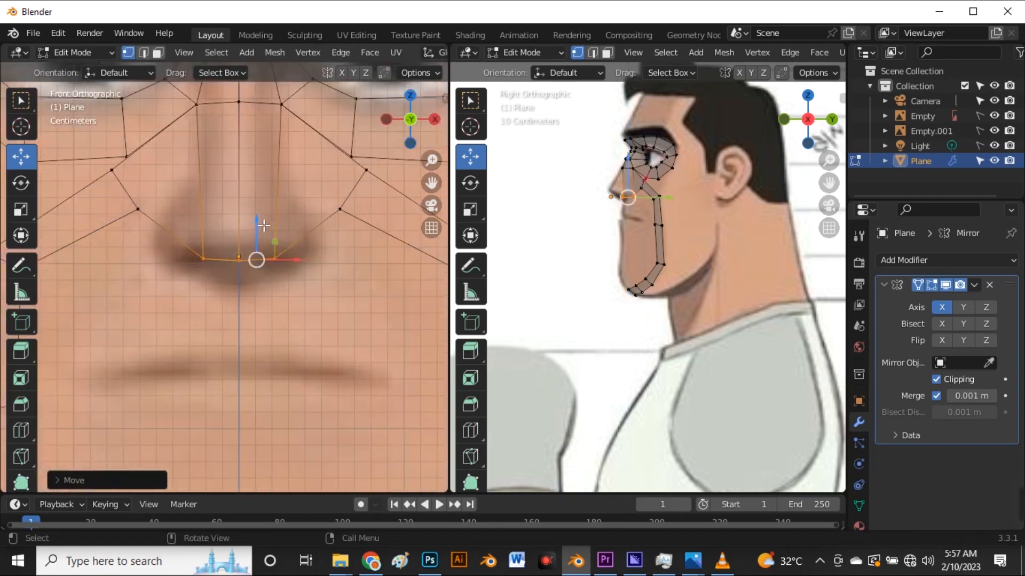
pyautogui.click(289, 259)
pyautogui.moveTo(273, 258); pyautogui.dragTo(241, 261)
pyautogui.scroll(-3, 273, 244)
pyautogui.hotkey('alt', 'z')
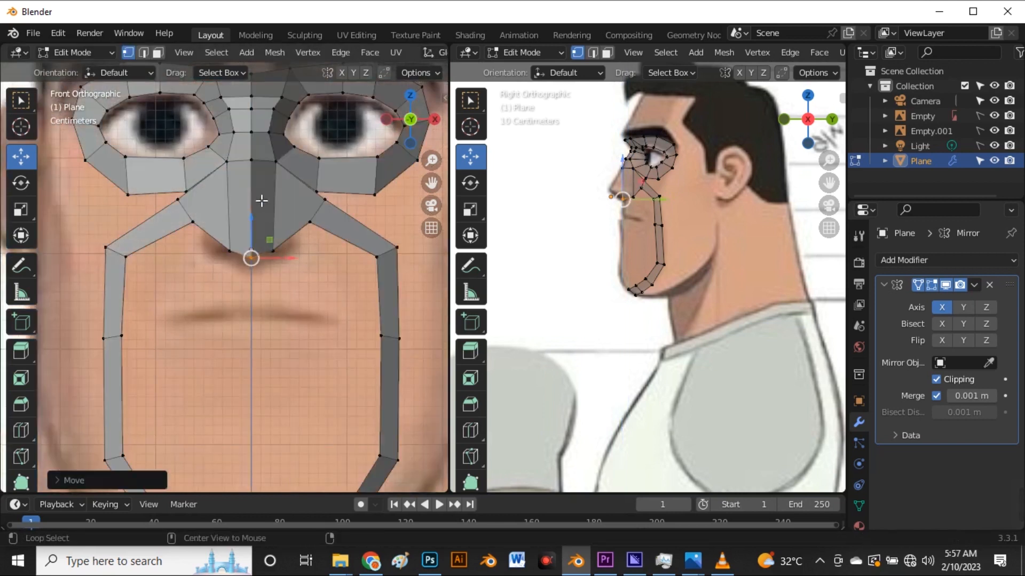
# - Merge the two neighbouring vertices where the nose side meets the lower eye loop and the cheek strip
pyautogui.scroll(2, 257, 190)
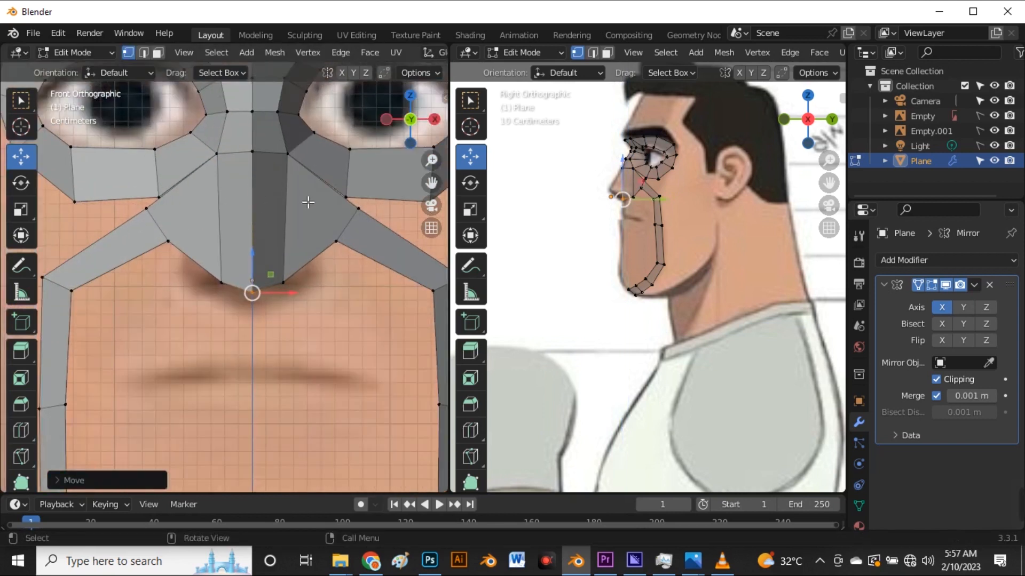
pyautogui.hotkey('ctrl', 'r')
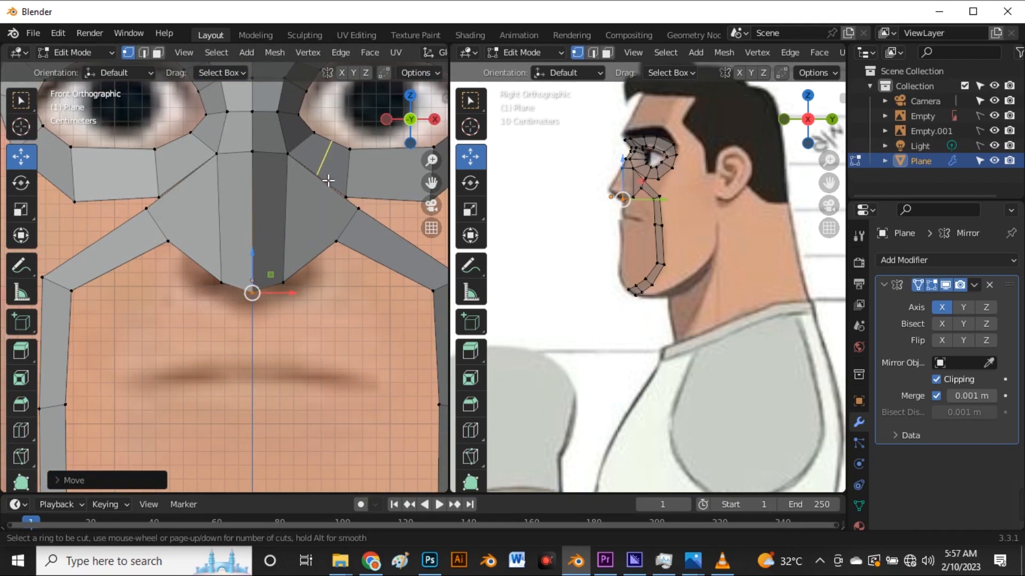
pyautogui.press('Escape')
pyautogui.scroll(4, 342, 158)
pyautogui.keyDown('shift'); pyautogui.click(361, 250); pyautogui.keyUp('shift')
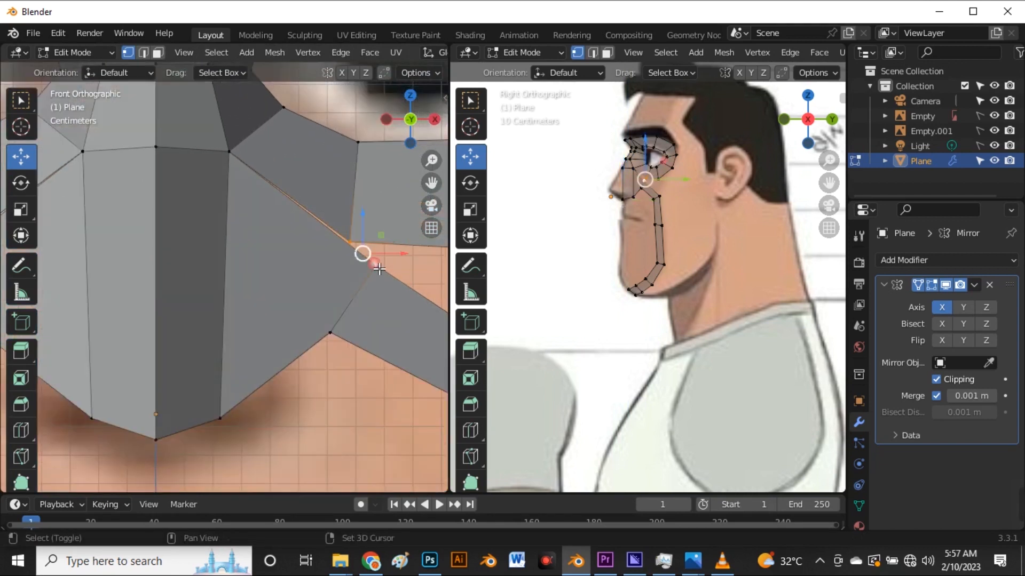
pyautogui.press('m')
pyautogui.click(357, 258)
pyautogui.scroll(-4, 344, 247)
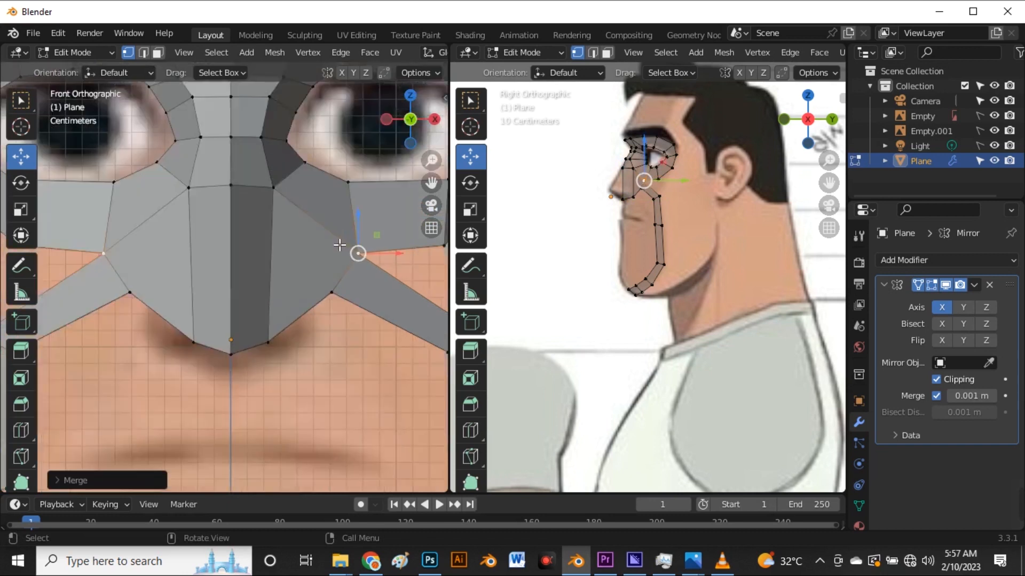
# - Add a vertical loop cut through the side faces of the nose, from the eye loop to the nose base
pyautogui.hotkey('ctrl', 'r')
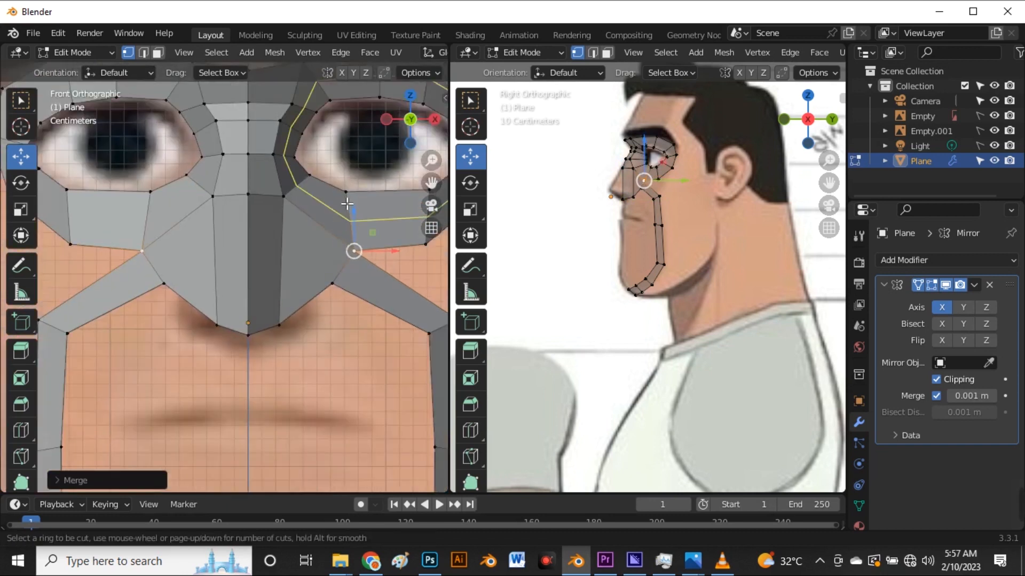
pyautogui.click(321, 228)
pyautogui.click(318, 234)
pyautogui.hotkey('alt', 'z')
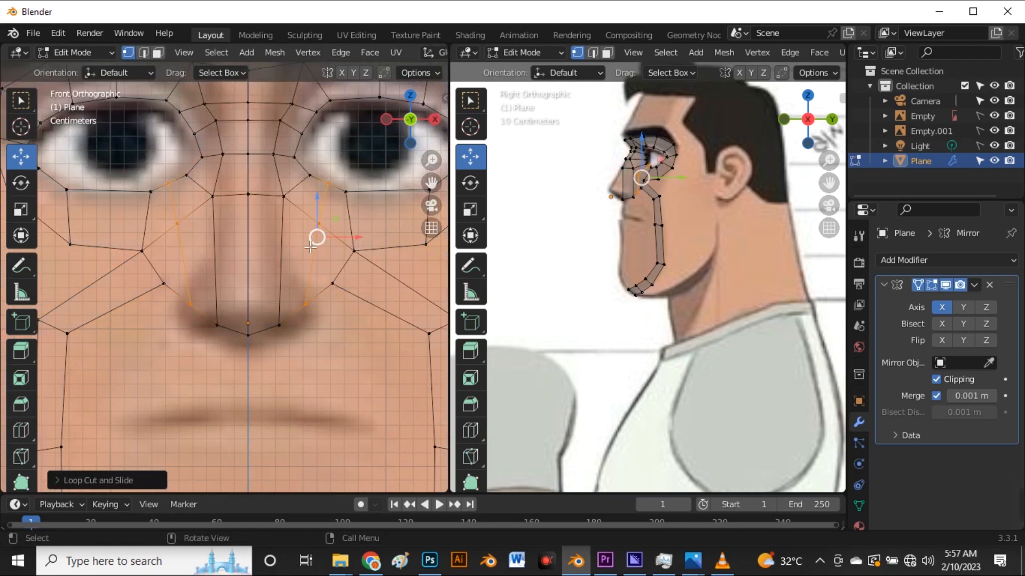
pyautogui.scroll(1, 307, 294)
pyautogui.click(298, 255)
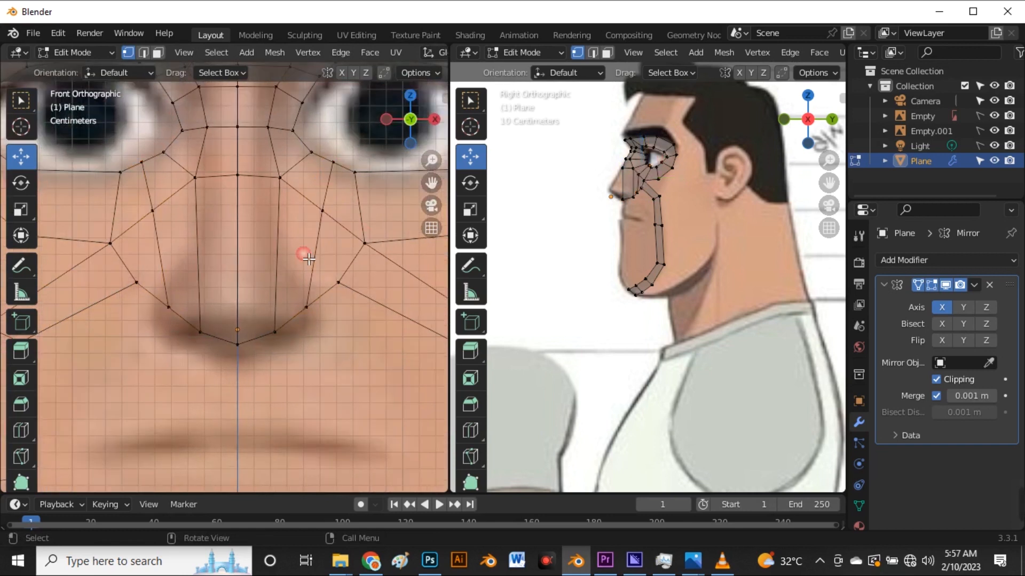
# - Add a centred loop cut running across the nose and around the whole mouth loop
pyautogui.scroll(-4, 288, 247)
pyautogui.scroll(4, 240, 235)
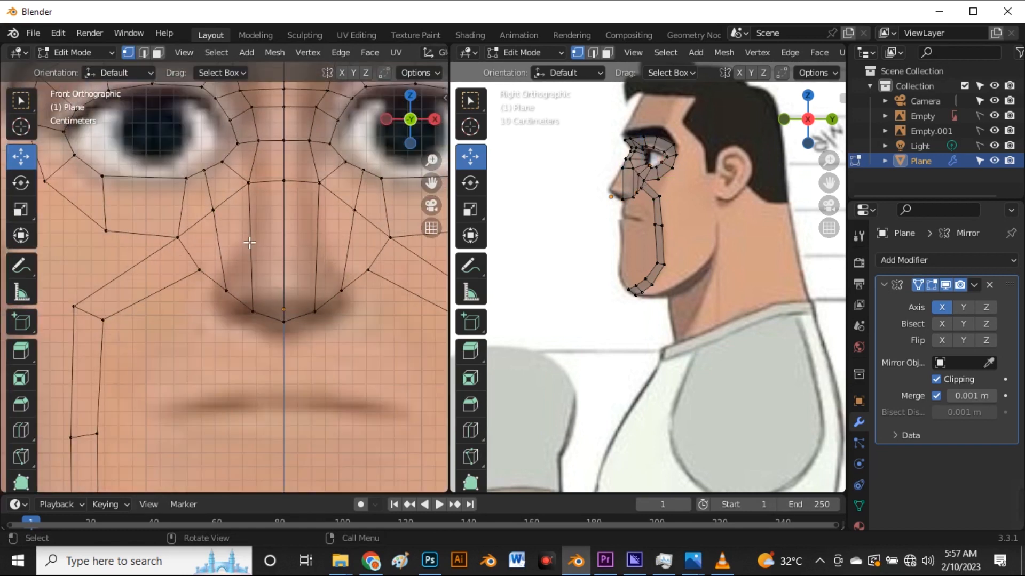
pyautogui.scroll(-3, 250, 243)
pyautogui.hotkey('alt', 'z')
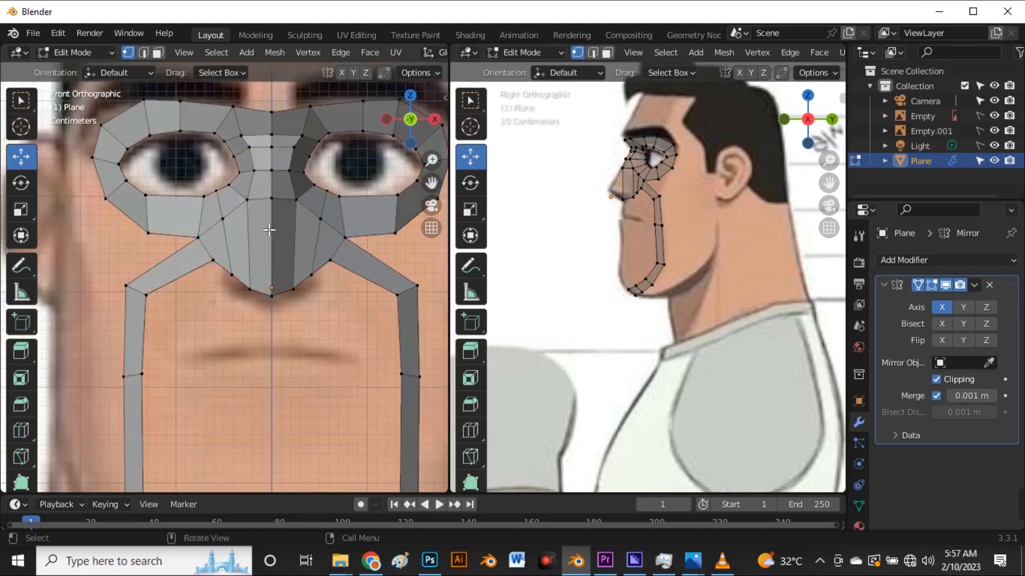
pyautogui.hotkey('ctrl', 'r')
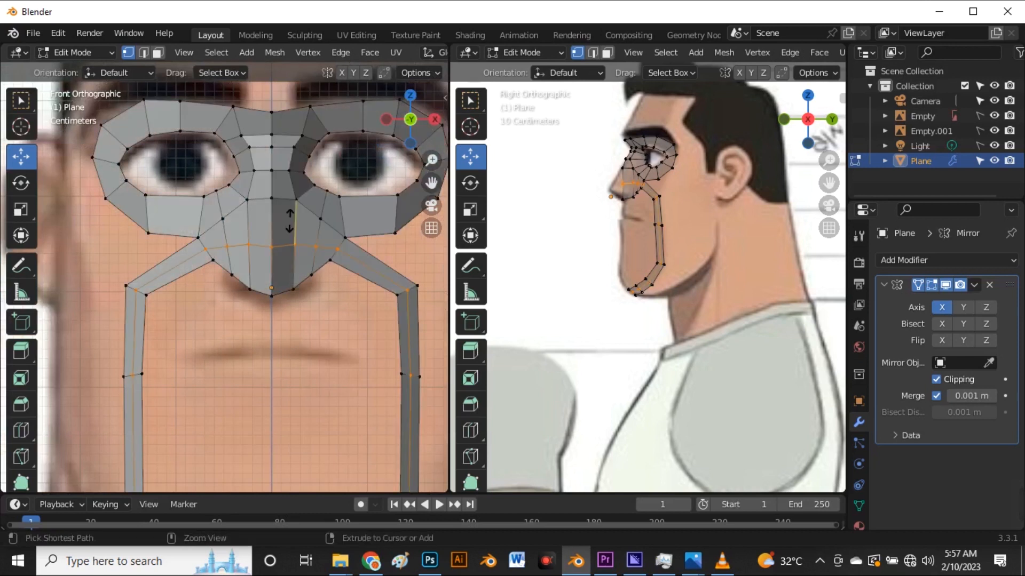
pyautogui.click(294, 226)
pyautogui.rightClick(295, 226)
pyautogui.scroll(-4, 293, 234)
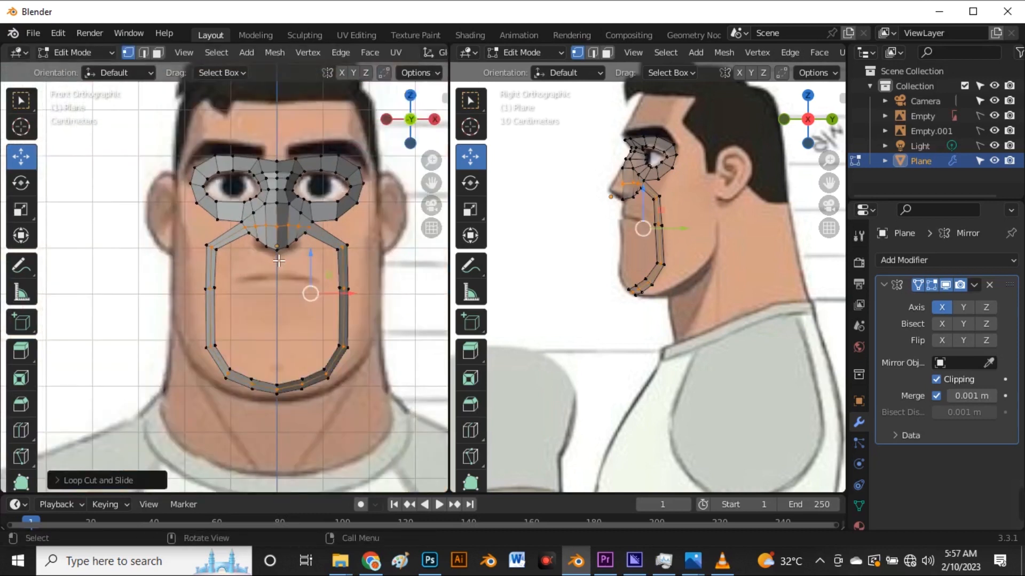
# - Shift the upper vertex of the nose side's vertical loop slightly inward in the front view
pyautogui.scroll(7, 279, 261)
pyautogui.hotkey('alt', 'z')
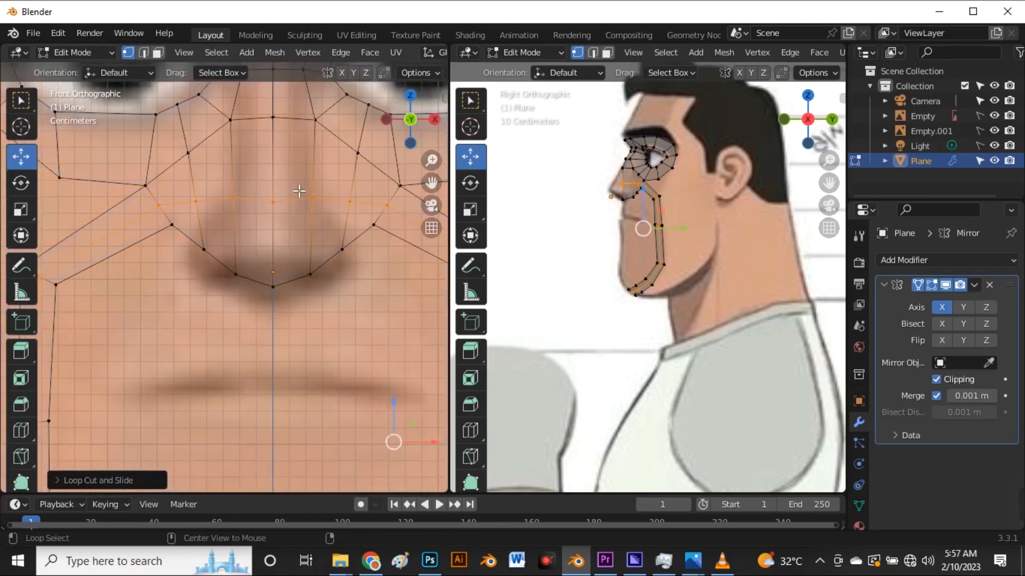
pyautogui.scroll(1, 305, 170)
pyautogui.scroll(-1, 343, 273)
pyautogui.keyDown('shift'); pyautogui.moveTo(361, 132); pyautogui.dragTo(362, 191, button='middle'); pyautogui.keyUp('shift')
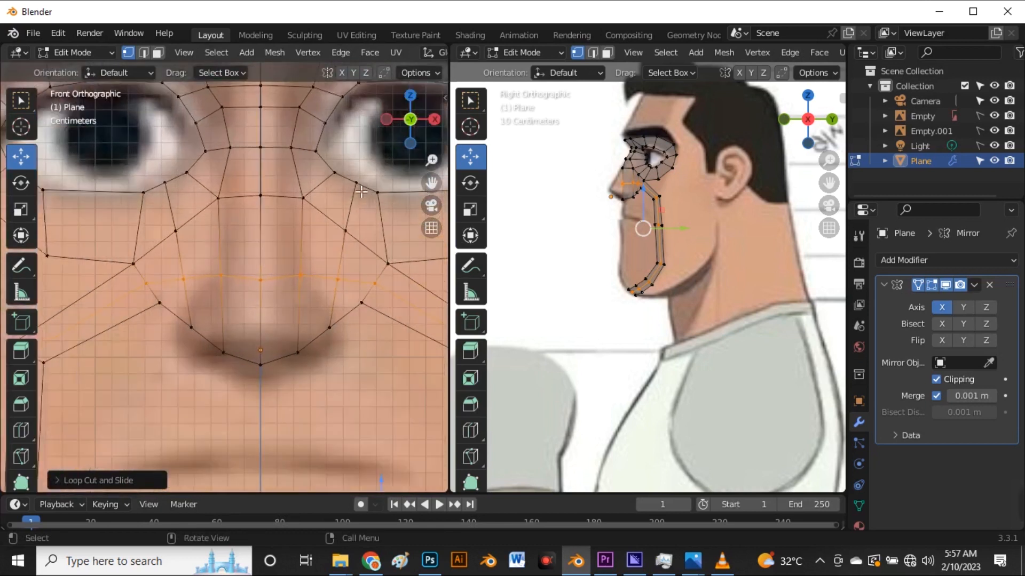
pyautogui.click(347, 232)
pyautogui.moveTo(356, 230); pyautogui.dragTo(351, 232)
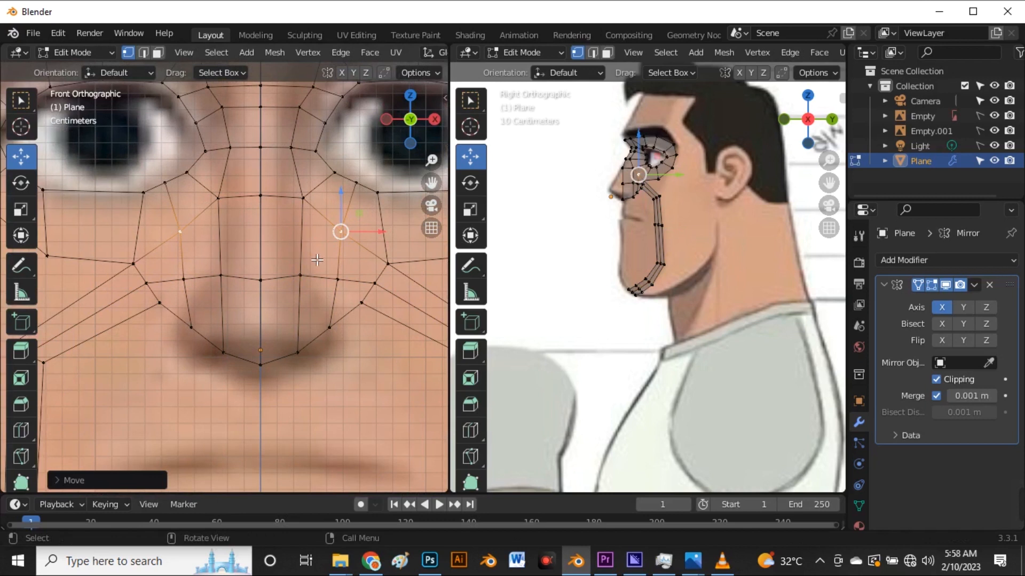
# - Move the outer vertex beside the nostril, at the cheek strip's inner edge, down to the level of the nostril
pyautogui.scroll(-3, 314, 272)
pyautogui.scroll(2, 306, 249)
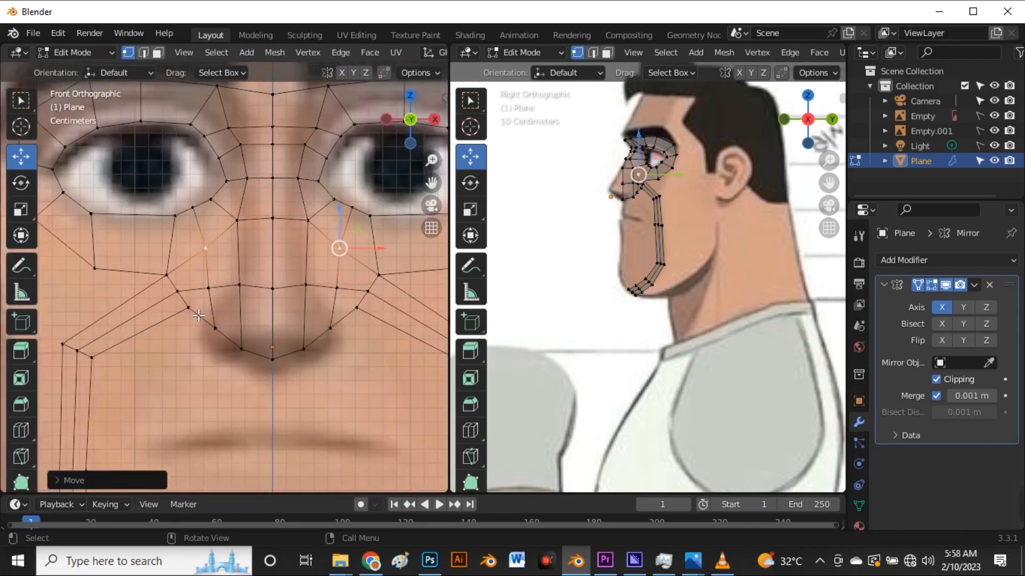
pyautogui.click(355, 316)
pyautogui.moveTo(357, 320); pyautogui.dragTo(352, 348)
pyautogui.scroll(4, 326, 346)
pyautogui.scroll(-4, 288, 308)
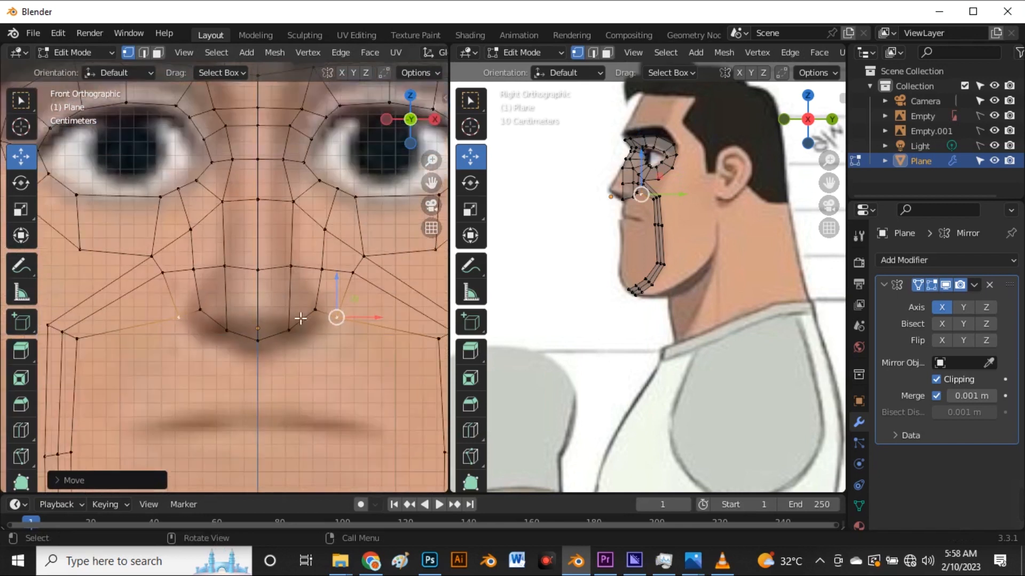
# - Raise the centre vertex of the horizontal nose loop and pull the adjacent bridge and nose side vertices inward
pyautogui.click(267, 271)
pyautogui.moveTo(259, 254); pyautogui.dragTo(263, 247)
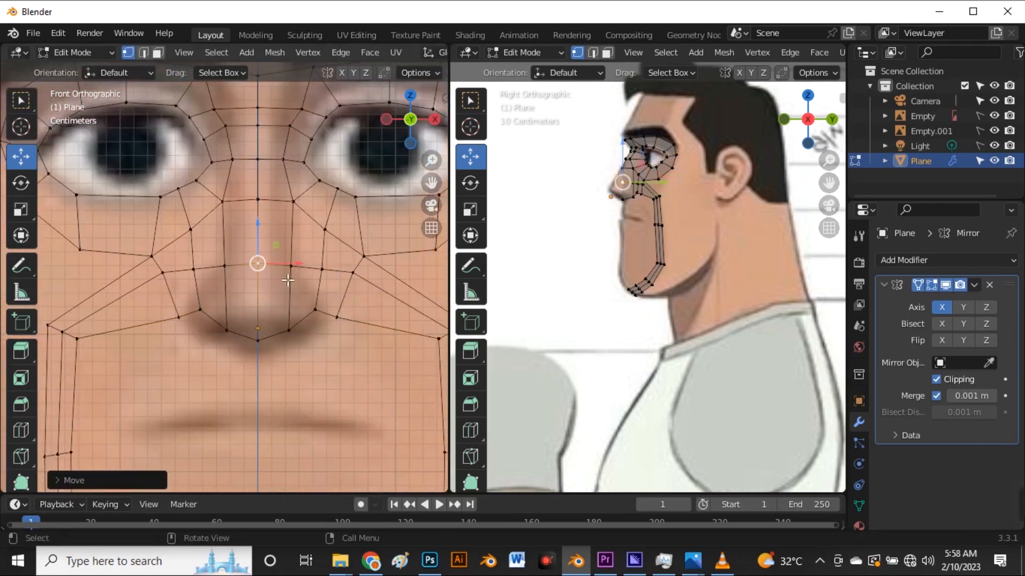
pyautogui.moveTo(304, 336); pyautogui.dragTo(284, 254)
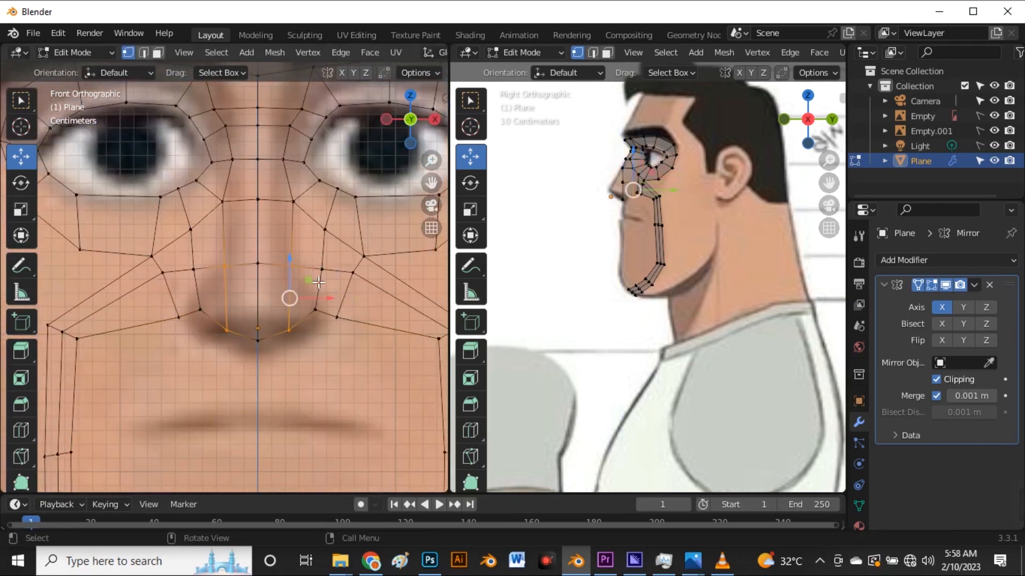
pyautogui.moveTo(318, 308); pyautogui.dragTo(315, 308)
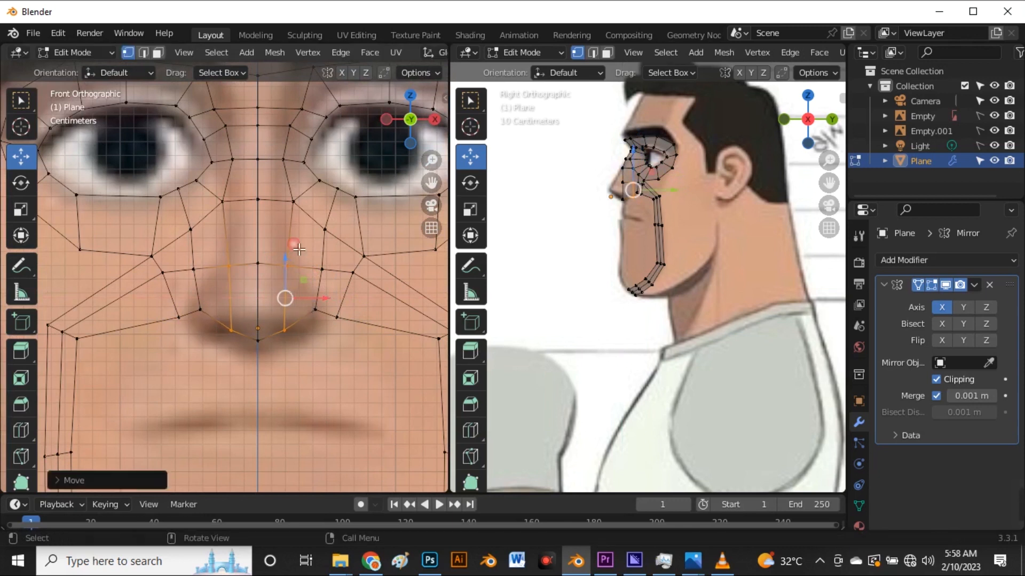
pyautogui.click(297, 201)
pyautogui.moveTo(318, 202); pyautogui.dragTo(327, 257)
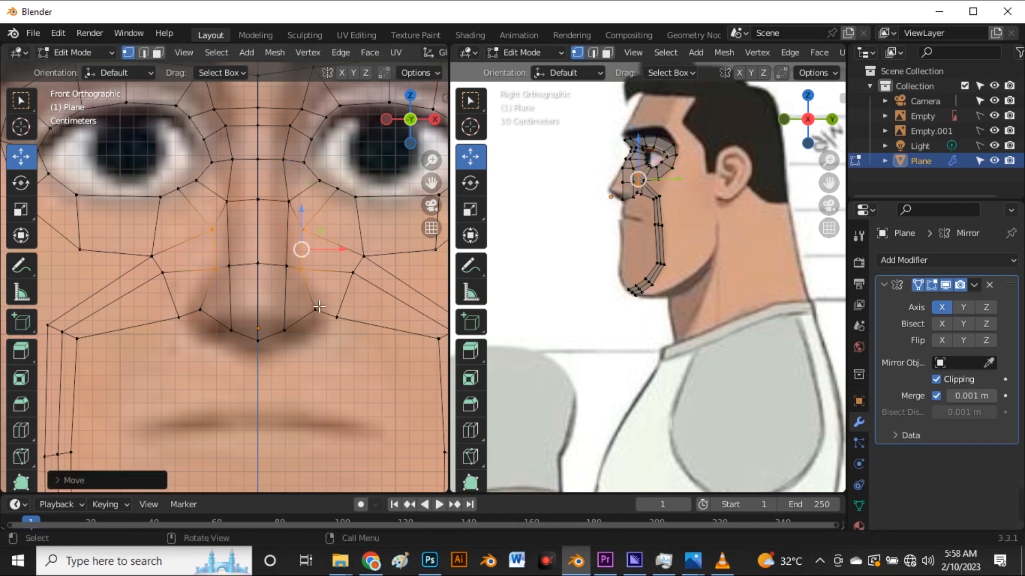
# - Move the nose side vertex outward and lower the nostril corner vertex to fit the nostril outline, undoing the surplus change
pyautogui.click(300, 268)
pyautogui.press('g')
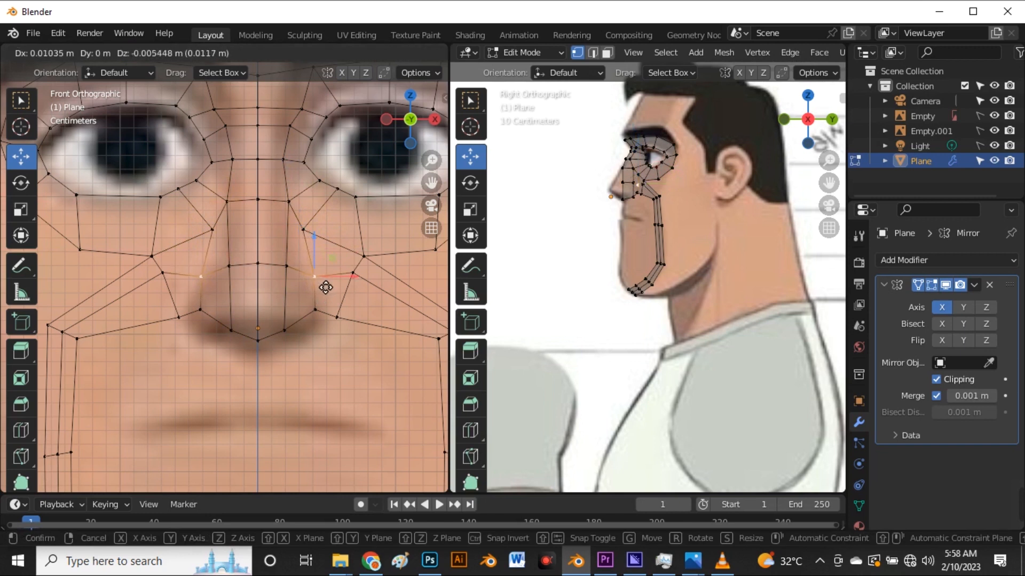
pyautogui.click(324, 337)
pyautogui.hotkey('ctrl', 'z')
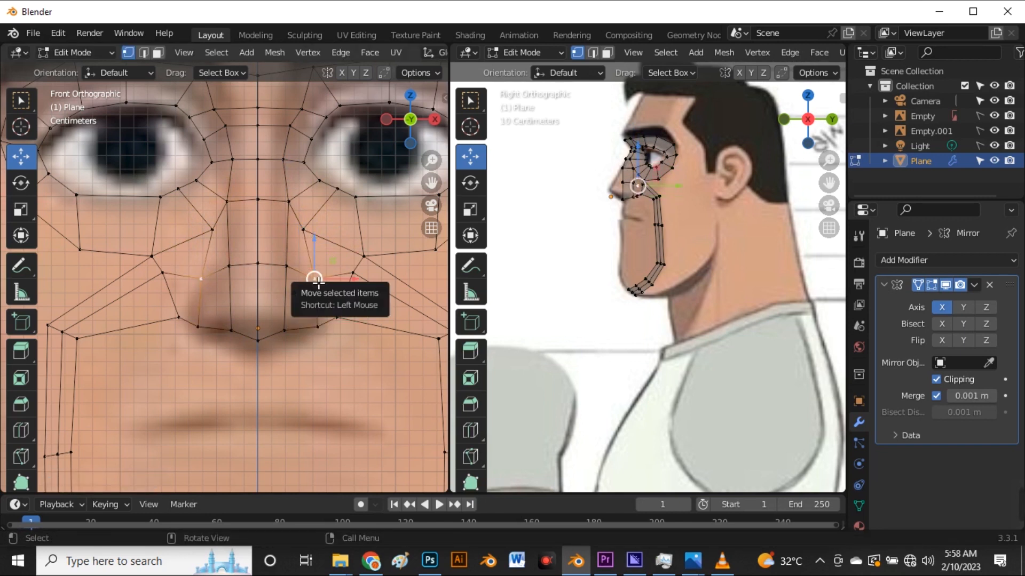
# - Nudge the upper bridge vertex beneath the inner eye corner inward along the nose bridge
pyautogui.click(289, 202)
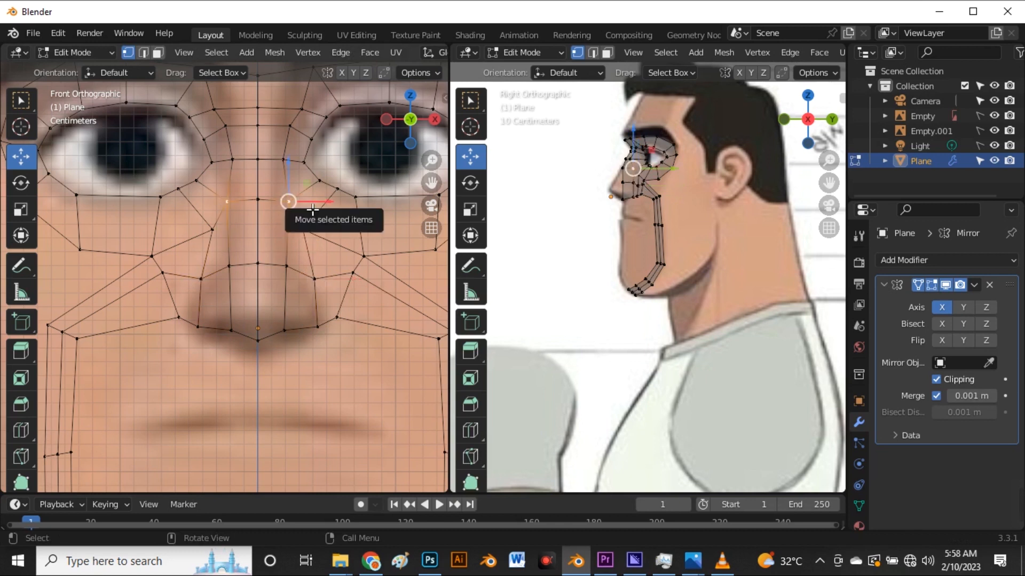
pyautogui.press('g')
pyautogui.click(303, 225)
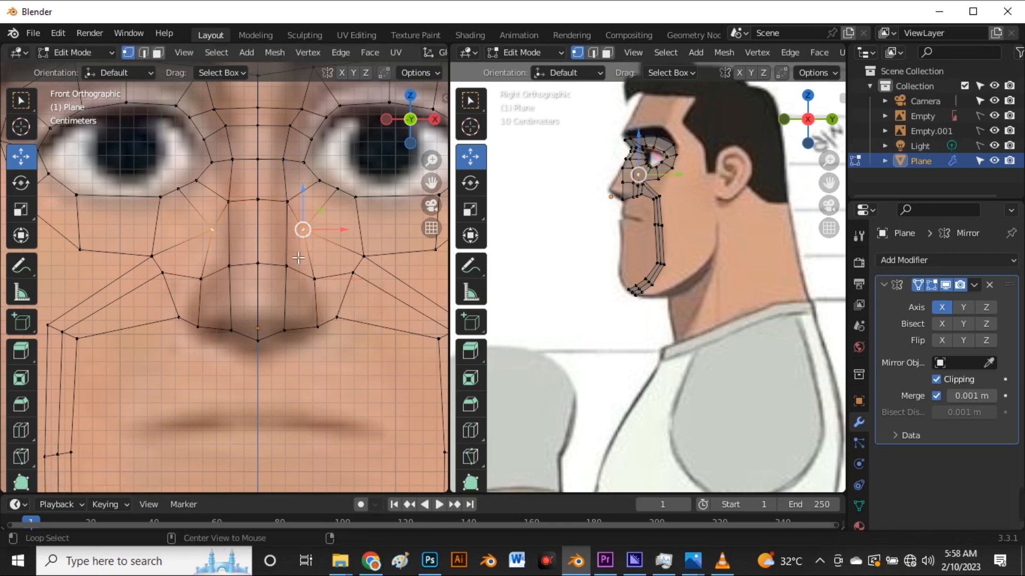
# - Turn off X-ray in the front view and nudge the nose side vertex above the nostril slightly upward
pyautogui.hotkey('alt', 'z')
pyautogui.click(316, 279)
pyautogui.scroll(3, 325, 273)
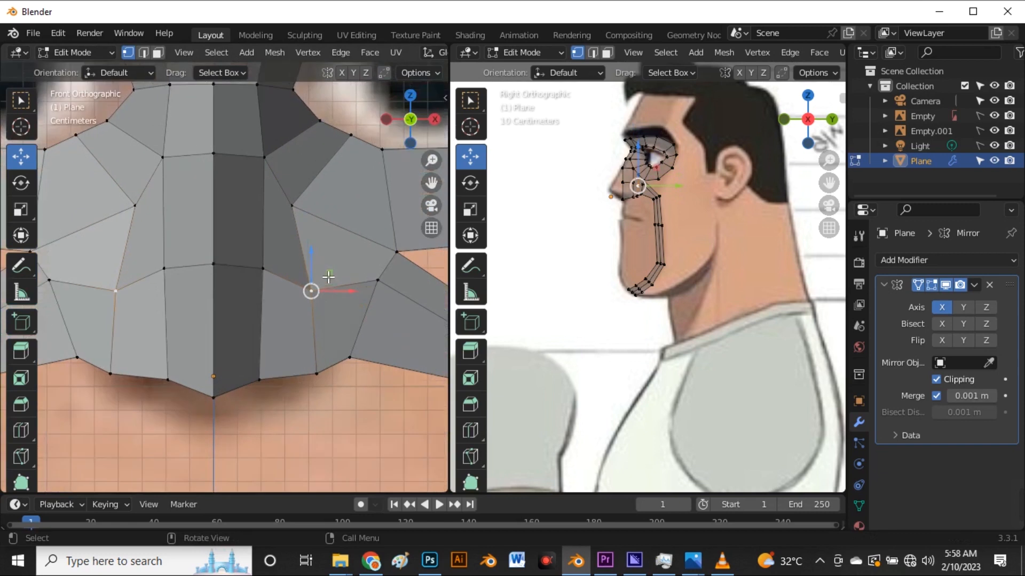
pyautogui.scroll(-3, 316, 202)
pyautogui.scroll(9, 634, 179)
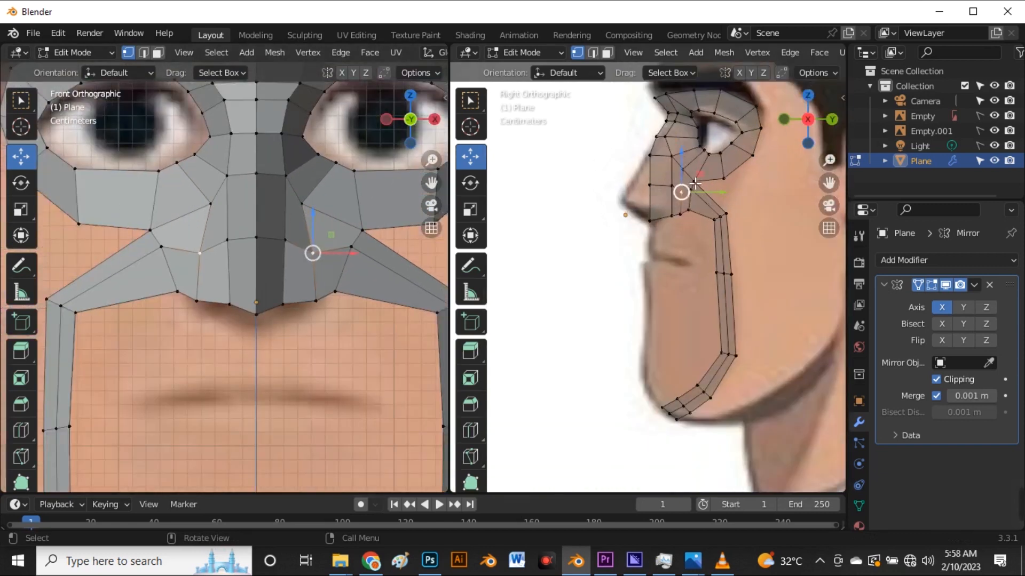
pyautogui.moveTo(667, 219); pyautogui.dragTo(663, 219)
pyautogui.scroll(-5, 648, 222)
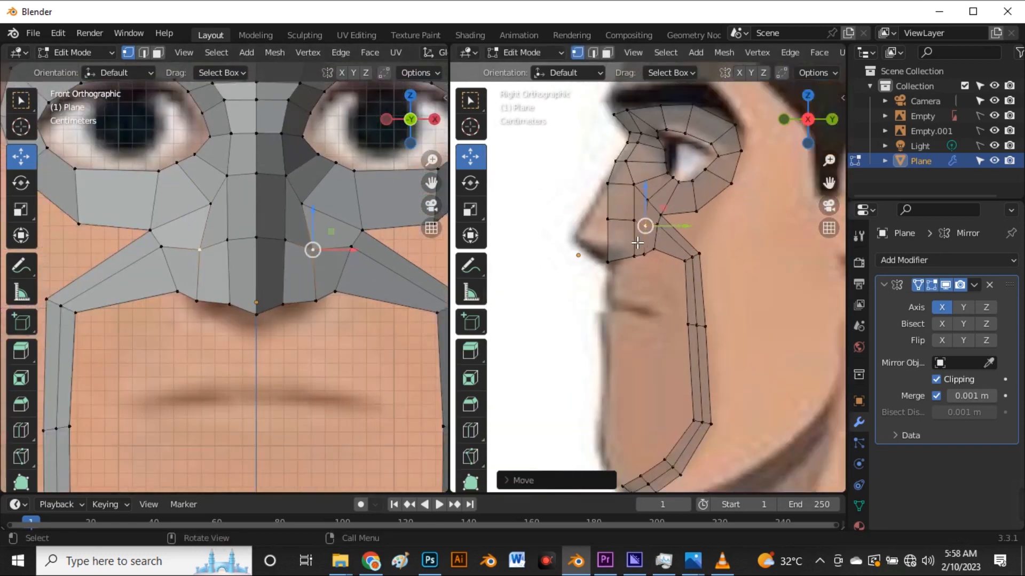
pyautogui.scroll(5, 626, 207)
pyautogui.scroll(-4, 614, 230)
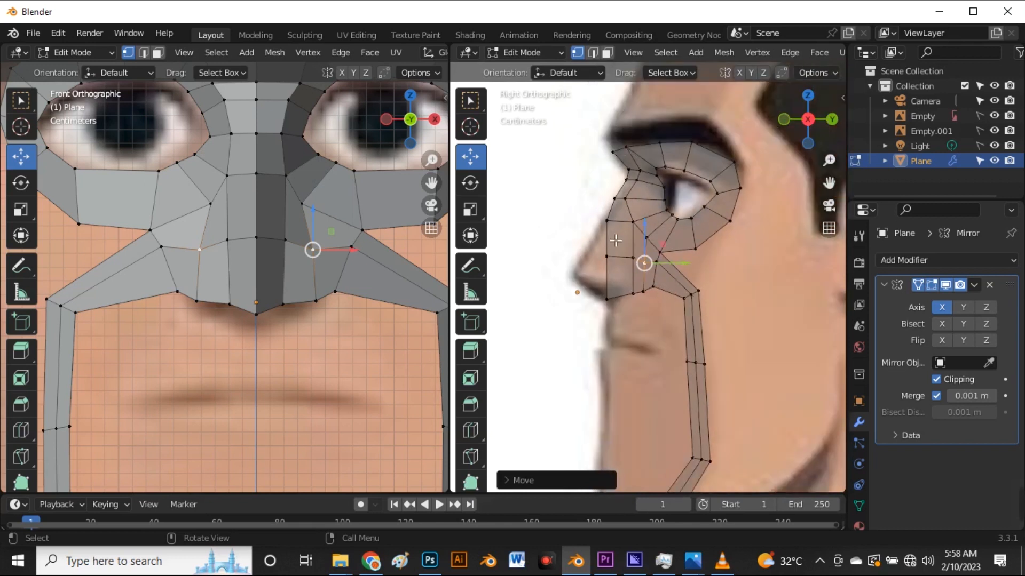
pyautogui.scroll(-3, 270, 286)
pyautogui.scroll(3, 633, 232)
# - Pull the nose's centre bridge vertices backward in the side view and shift the nose base vertex about 0.023 m back
pyautogui.click(586, 215)
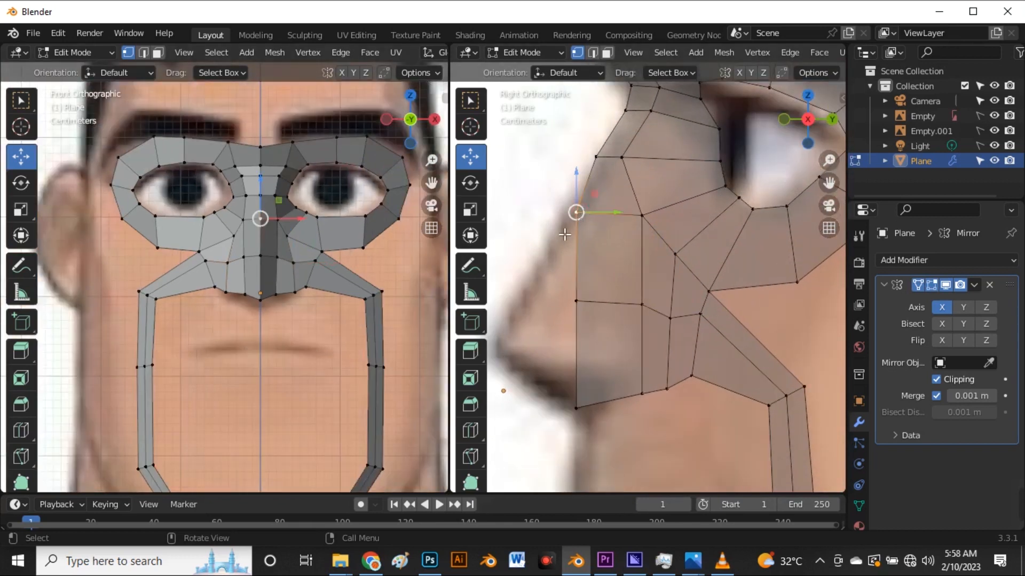
pyautogui.moveTo(581, 217); pyautogui.dragTo(635, 309)
pyautogui.scroll(-2, 615, 324)
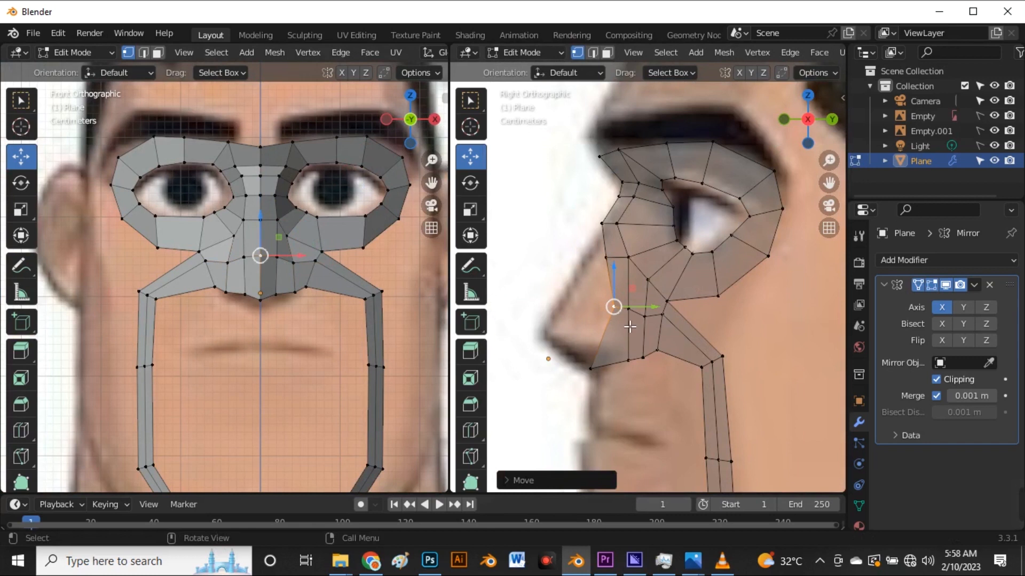
pyautogui.scroll(3, 630, 327)
pyautogui.click(560, 389)
pyautogui.press('g')
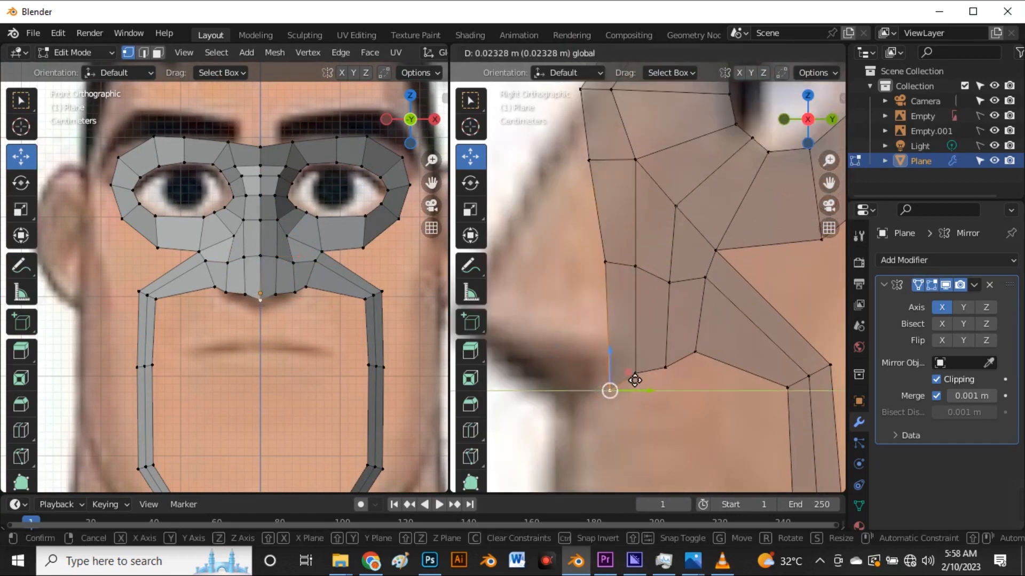
pyautogui.click(635, 380)
pyautogui.scroll(-3, 607, 262)
pyautogui.scroll(3, 598, 336)
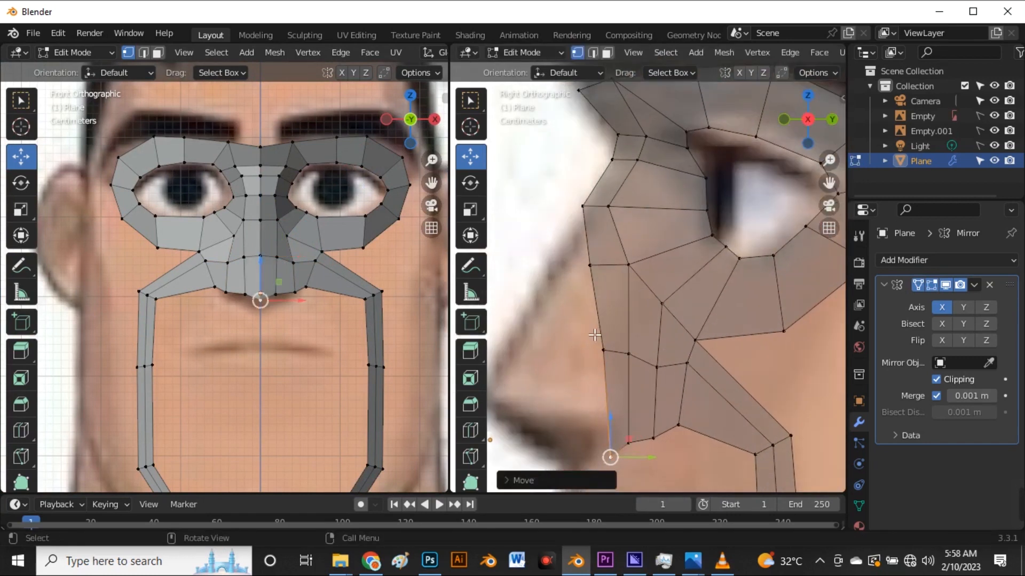
# - Nudge the horizontal nose loop above the nostril slightly backward in the side view
pyautogui.keyDown('alt'); pyautogui.click(666, 378); pyautogui.keyUp('alt')
pyautogui.press('g')
pyautogui.click(659, 296)
pyautogui.click(662, 303)
pyautogui.press('g')
pyautogui.click(679, 303)
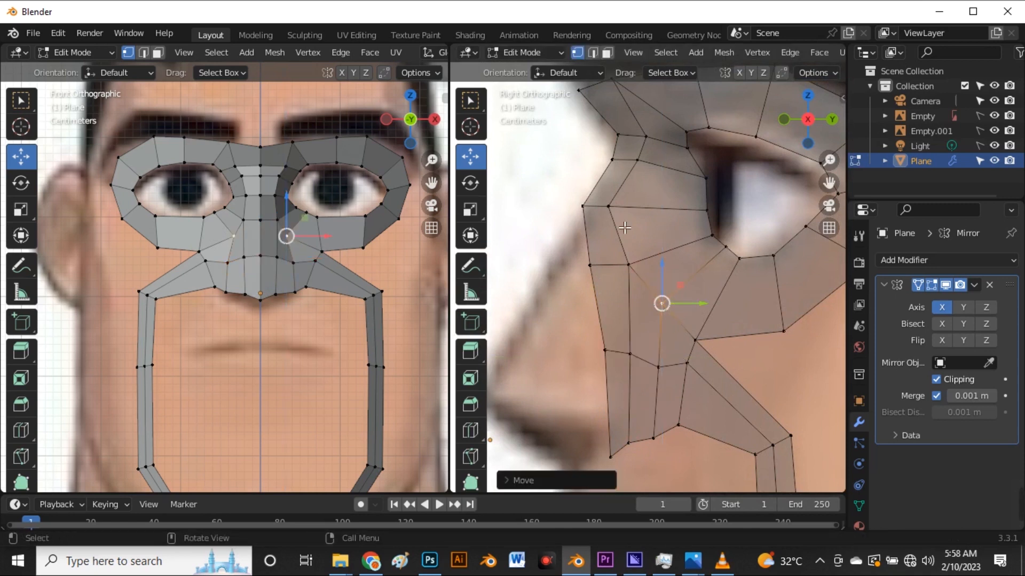
# - Move the bridge row level with the inner eye corner backward and shift the centre vertex beneath it about 0.009 m back
pyautogui.scroll(-2, 662, 307)
pyautogui.scroll(3, 646, 320)
pyautogui.moveTo(566, 247); pyautogui.dragTo(635, 275)
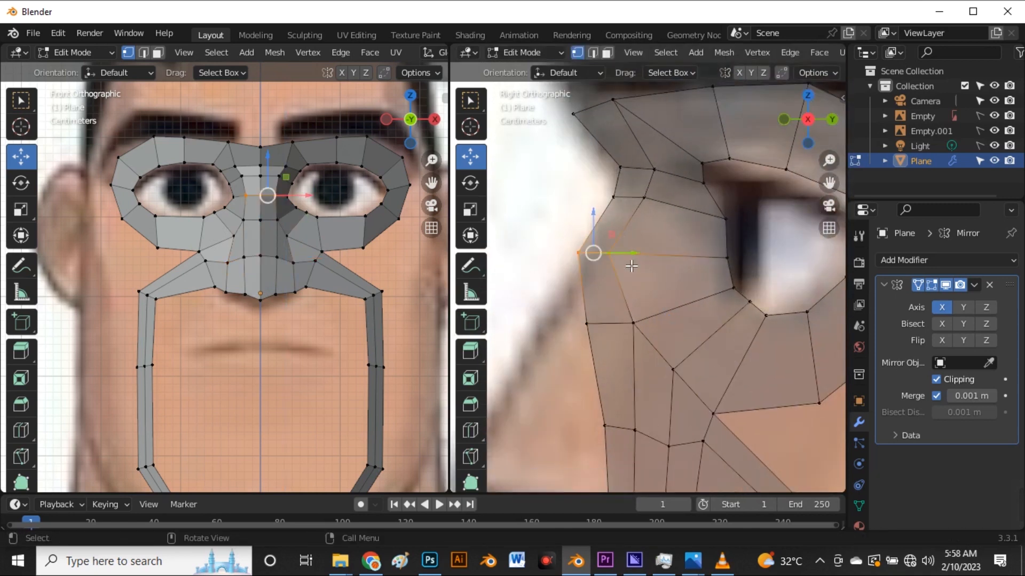
pyautogui.press('g')
pyautogui.click(671, 269)
pyautogui.moveTo(581, 313); pyautogui.dragTo(647, 332)
pyautogui.click(608, 334)
pyautogui.press('g')
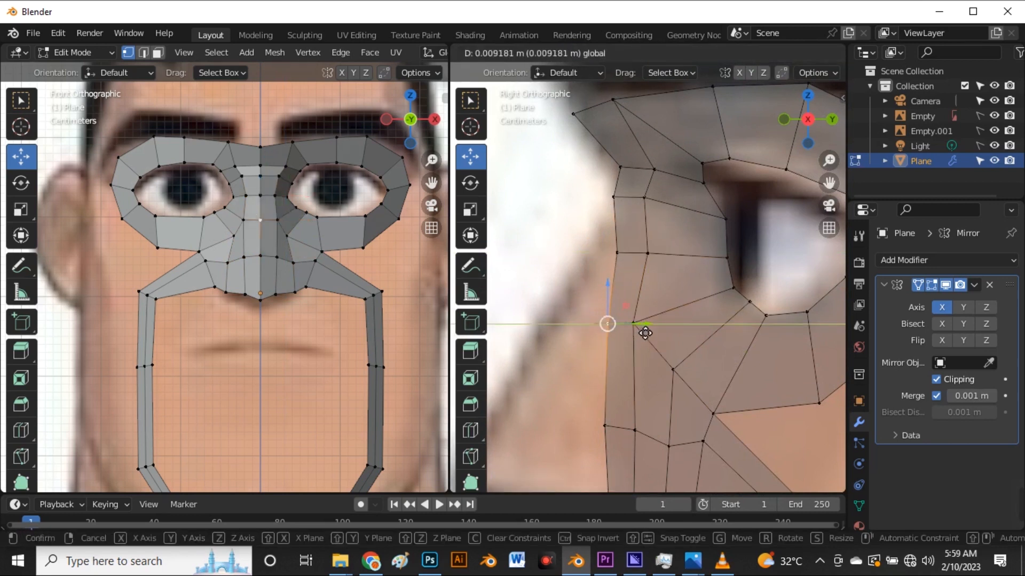
pyautogui.click(639, 325)
# - Adjust the depth of the upper nose bridge vertices between the eyes along the Y axis
pyautogui.click(645, 200)
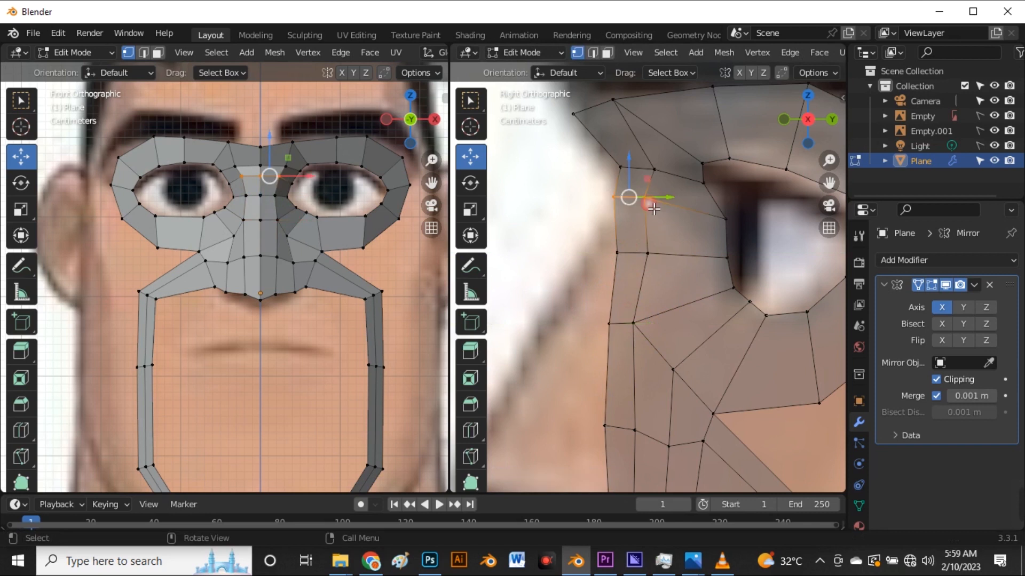
pyautogui.press('g')
pyautogui.press('y')
pyautogui.scroll(-5, 637, 228)
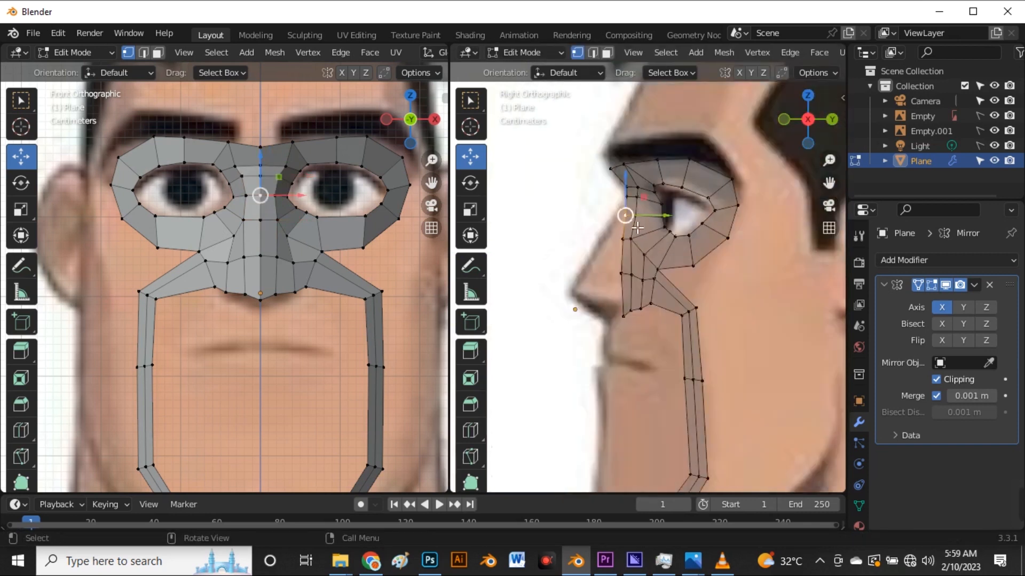
pyautogui.click(599, 390)
pyautogui.scroll(-5, 599, 277)
pyautogui.scroll(4, 594, 315)
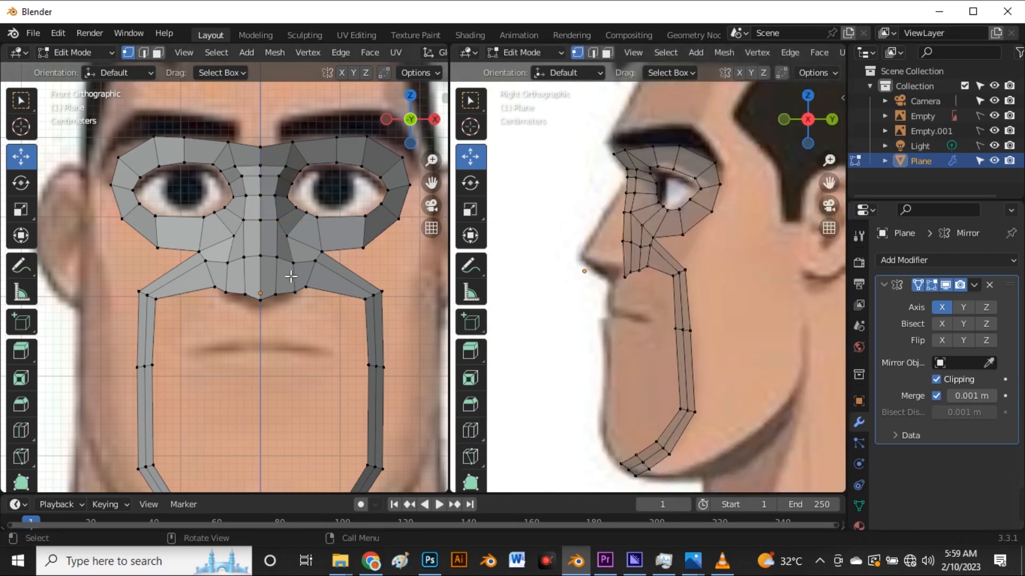
pyautogui.scroll(1, 265, 246)
pyautogui.scroll(-1, 281, 218)
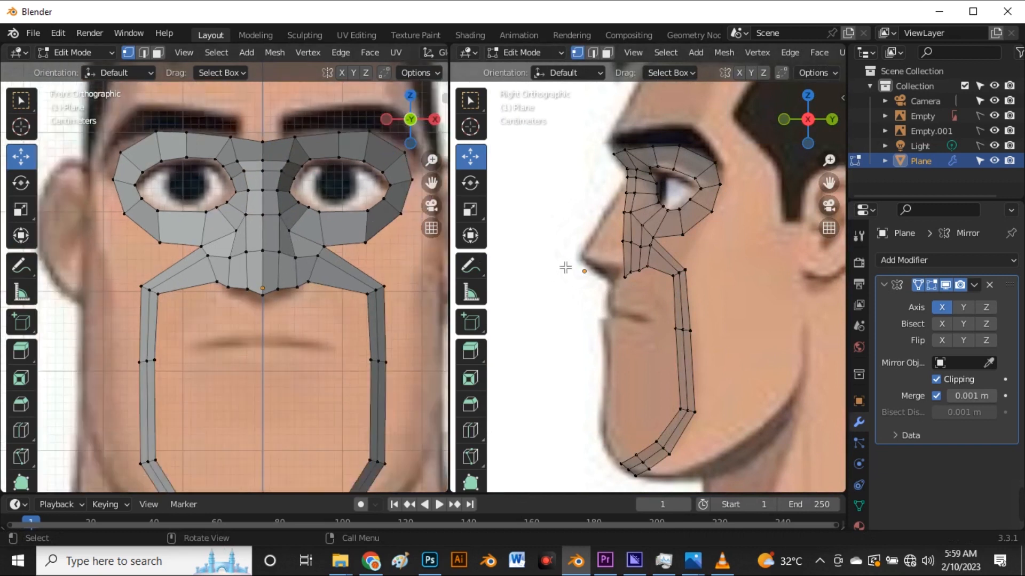
# - Merge the lower outer eye loop vertex with the cheek strip's top outer vertex at centre, and raise the merged vertex
pyautogui.scroll(3, 699, 274)
pyautogui.keyDown('shift'); pyautogui.click(699, 227); pyautogui.keyUp('shift')
pyautogui.press('m')
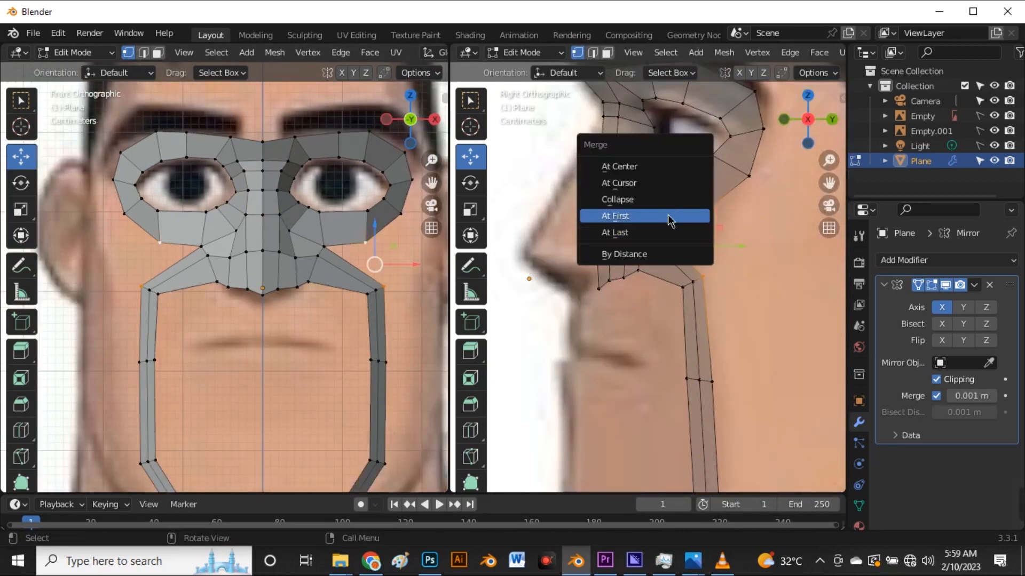
pyautogui.click(670, 167)
pyautogui.moveTo(704, 227); pyautogui.dragTo(704, 196)
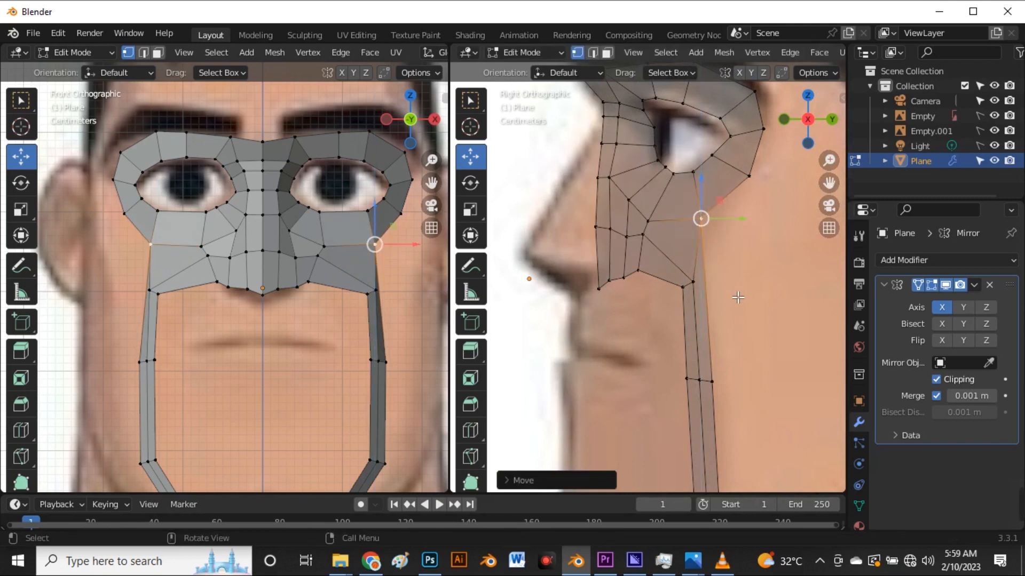
# - Raise the cheek strip's middle vertex just below the merged one and nudge it inward in the front view
pyautogui.click(716, 267)
pyautogui.moveTo(695, 275); pyautogui.dragTo(698, 256)
pyautogui.scroll(4, 392, 266)
pyautogui.moveTo(364, 301); pyautogui.dragTo(358, 297)
pyautogui.click(381, 320)
pyautogui.scroll(-4, 356, 245)
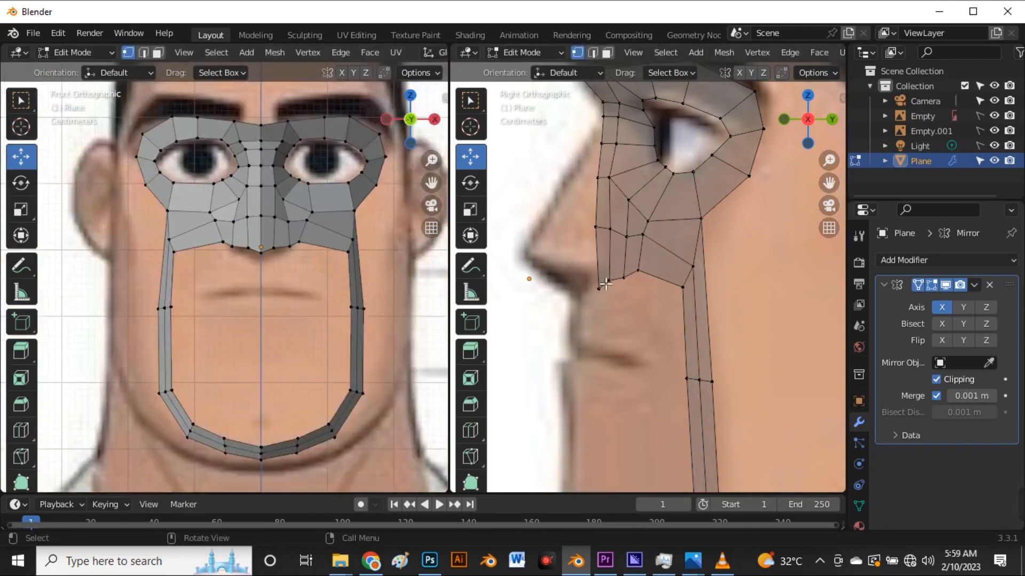
# - Pull the two outer vertices along the vertical jaw strip backward in the side view to widen the strip
pyautogui.scroll(-3, 700, 205)
pyautogui.scroll(1, 702, 343)
pyautogui.click(714, 307)
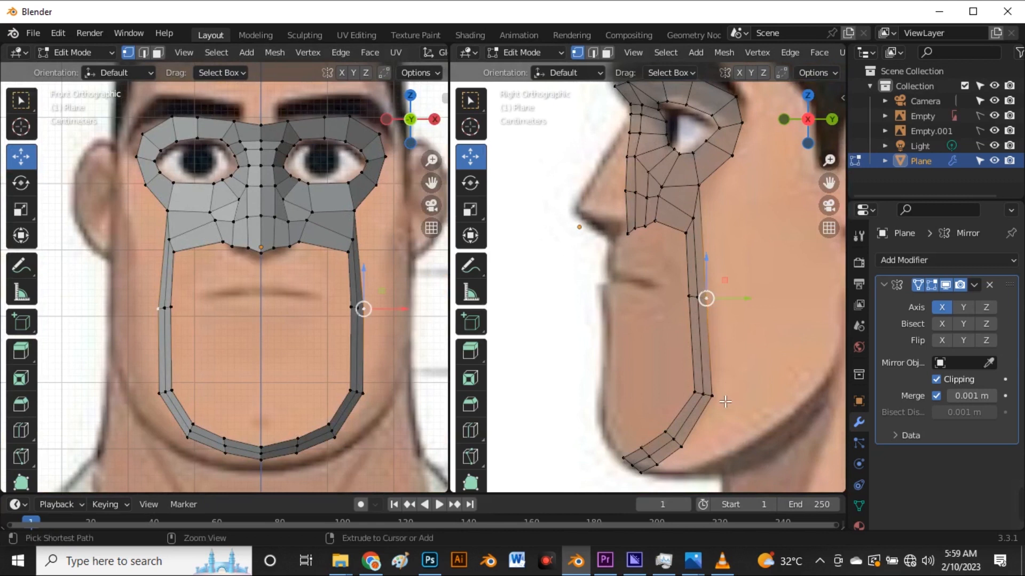
pyautogui.keyDown('ctrl'); pyautogui.click(722, 384); pyautogui.keyUp('ctrl')
pyautogui.moveTo(751, 350); pyautogui.dragTo(774, 355)
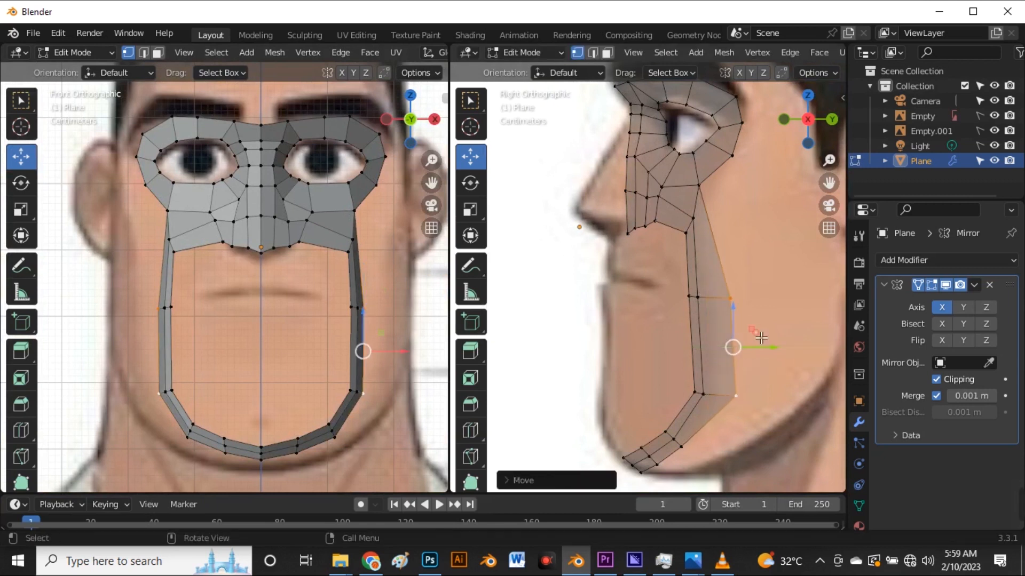
pyautogui.scroll(-4, 690, 267)
# - Try to pull the chin strip's outer edge vertices far backward in the side view
pyautogui.scroll(5, 694, 363)
pyautogui.click(665, 329)
pyautogui.keyDown('ctrl'); pyautogui.click(636, 350); pyautogui.keyUp('ctrl')
pyautogui.keyDown('ctrl'); pyautogui.click(617, 359); pyautogui.keyUp('ctrl')
pyautogui.moveTo(646, 356); pyautogui.dragTo(696, 357)
# - Select the outer edge vertices beneath the chin and shift them moderately backward to follow the jaw in the side view
pyautogui.click(661, 327)
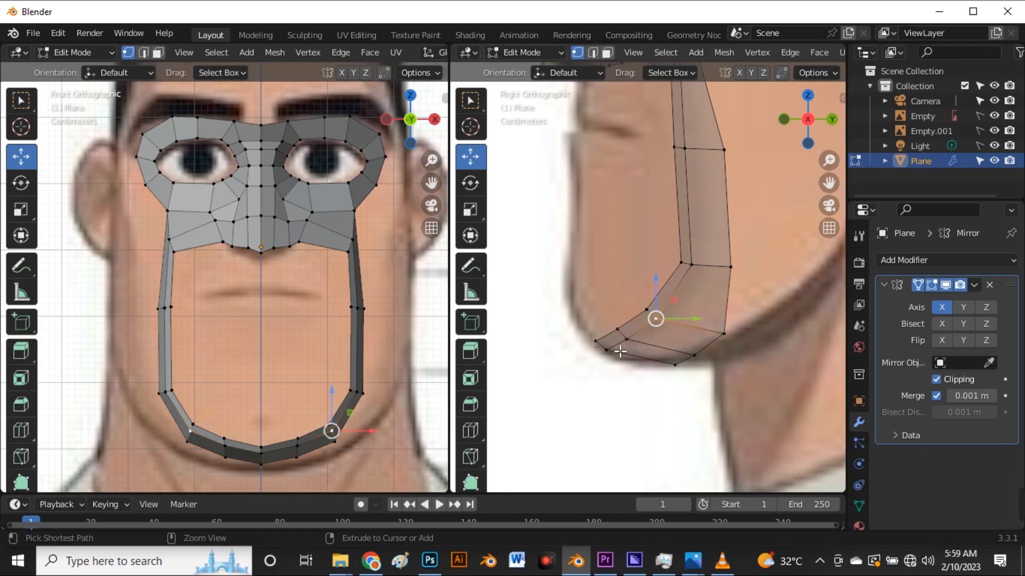
pyautogui.scroll(-5, 666, 366)
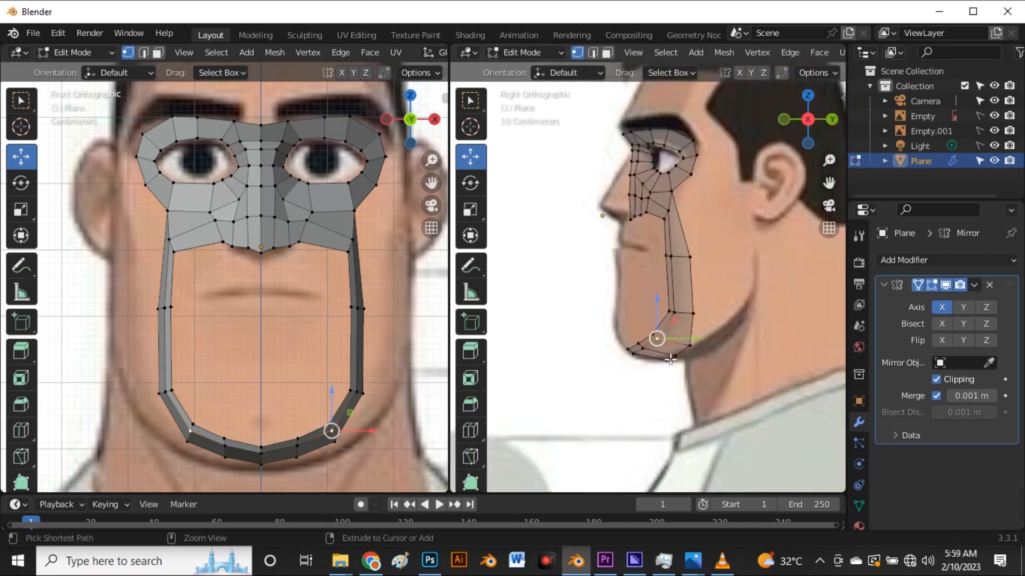
pyautogui.keyDown('ctrl'); pyautogui.click(671, 360); pyautogui.keyUp('ctrl')
pyautogui.scroll(4, 657, 363)
pyautogui.moveTo(634, 370); pyautogui.dragTo(656, 367)
pyautogui.scroll(-4, 655, 363)
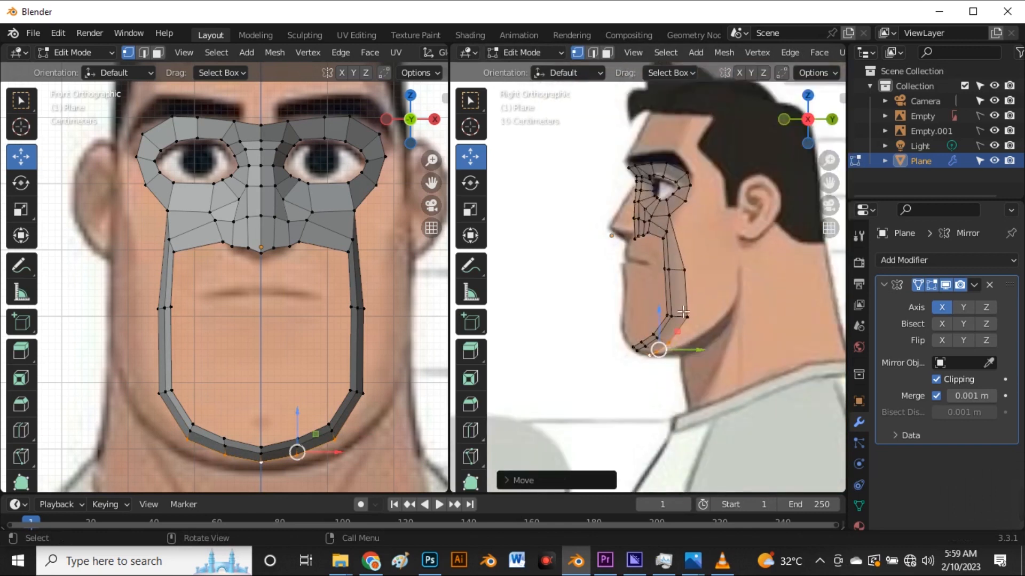
pyautogui.scroll(6, 683, 313)
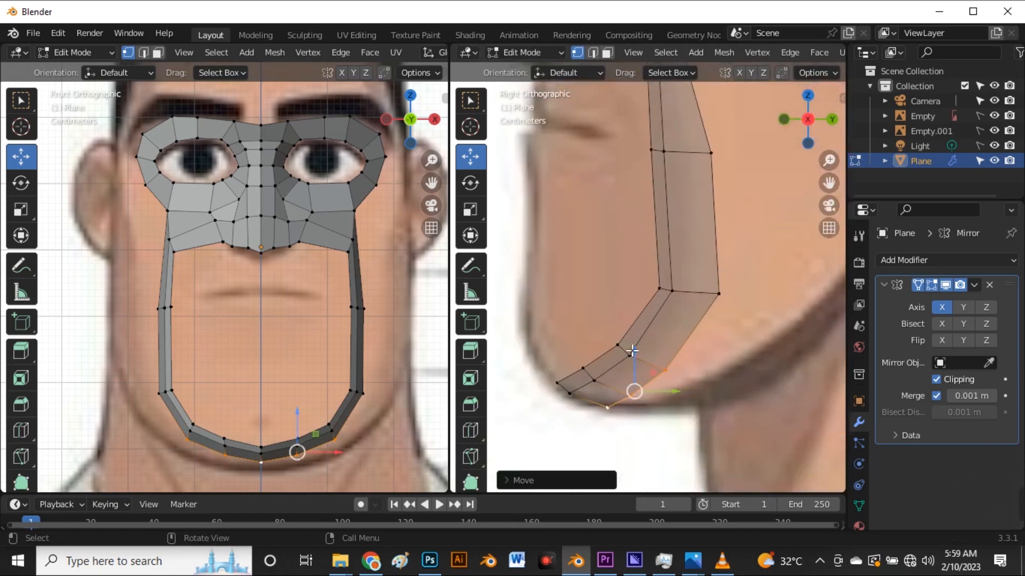
pyautogui.scroll(-4, 620, 350)
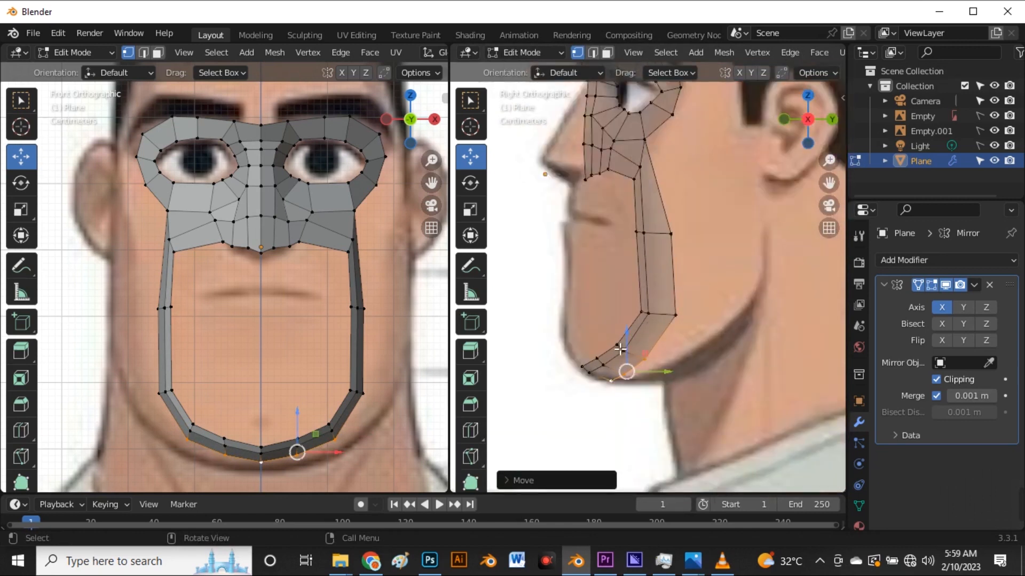
# - Nudge the outer jaw corner vertex slightly forward in the side view to line up with the vertex above it
pyautogui.click(682, 315)
pyautogui.moveTo(705, 321); pyautogui.dragTo(699, 323)
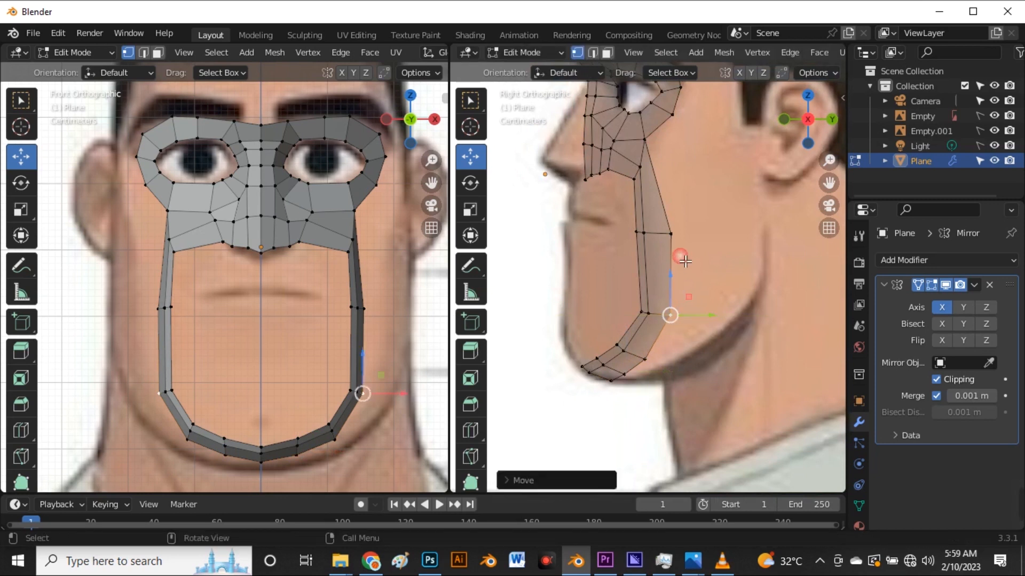
pyautogui.click(683, 242)
pyautogui.click(673, 315)
# - Move the vertex row at the chin's lower corner inward and down in the front view to smooth the curve
pyautogui.scroll(-5, 255, 354)
pyautogui.scroll(4, 256, 354)
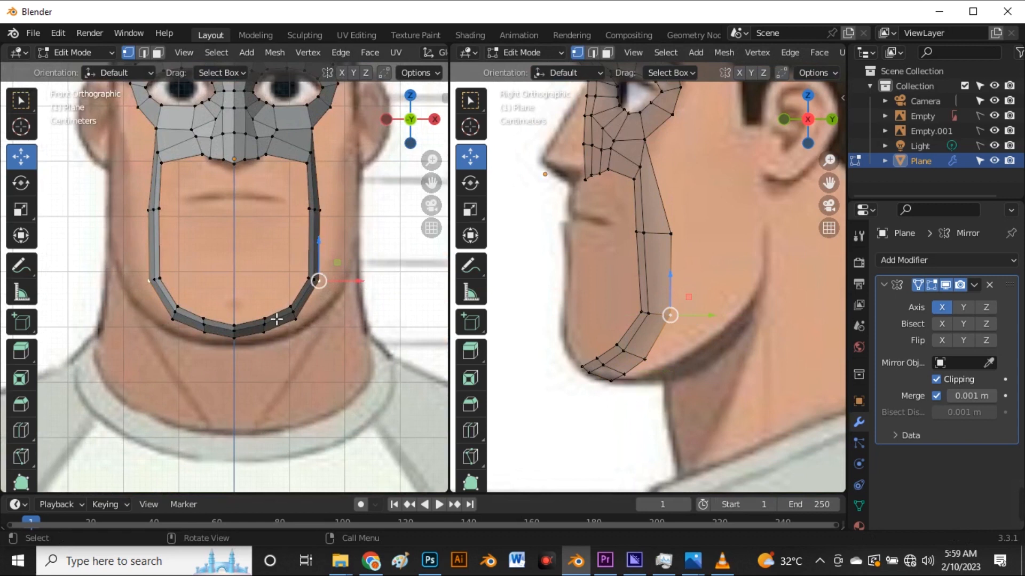
pyautogui.scroll(-4, 276, 319)
pyautogui.scroll(4, 261, 299)
pyautogui.scroll(-4, 257, 284)
pyautogui.scroll(4, 256, 310)
pyautogui.scroll(3, 278, 325)
pyautogui.moveTo(330, 317); pyautogui.dragTo(387, 361)
pyautogui.moveTo(359, 318); pyautogui.dragTo(350, 331)
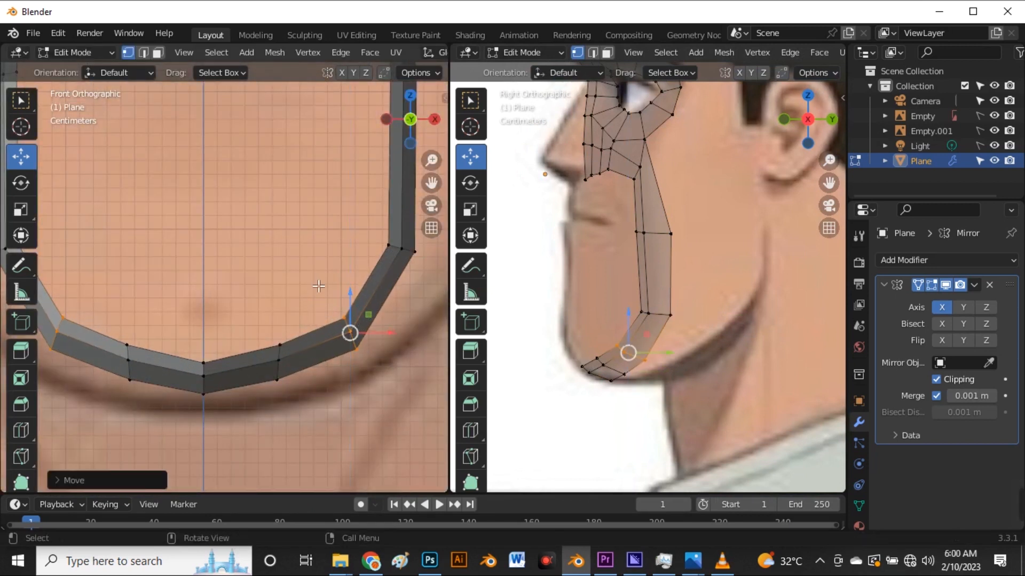
# - Lower the vertex row beside the chin's centre in the front view to round the jaw strip, and clear the selection
pyautogui.moveTo(262, 324); pyautogui.dragTo(342, 414)
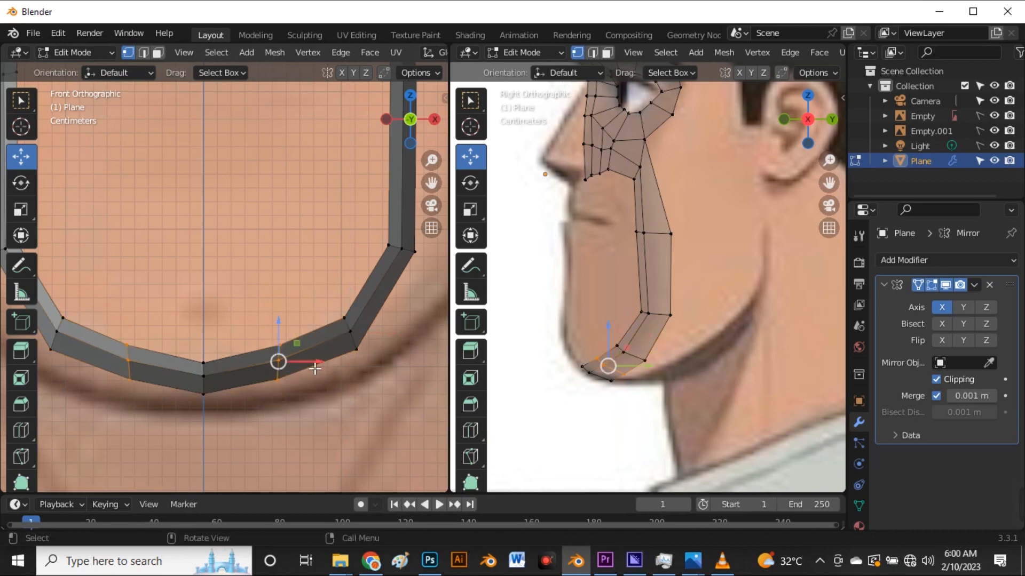
pyautogui.moveTo(282, 340); pyautogui.dragTo(290, 353)
pyautogui.scroll(-2, 288, 347)
pyautogui.click(273, 316)
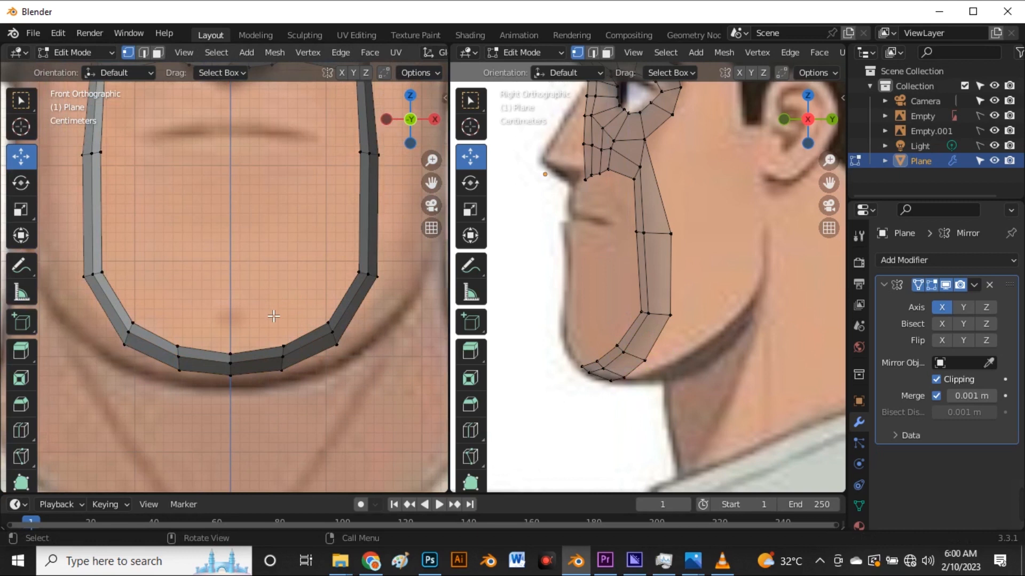
# - Select the open edge loop surrounding the mouth and chin opening and switch to edge selection mode
pyautogui.scroll(-2, 274, 316)
pyautogui.scroll(3, 288, 261)
pyautogui.scroll(3, 303, 180)
pyautogui.scroll(-3, 304, 180)
pyautogui.scroll(5, 245, 300)
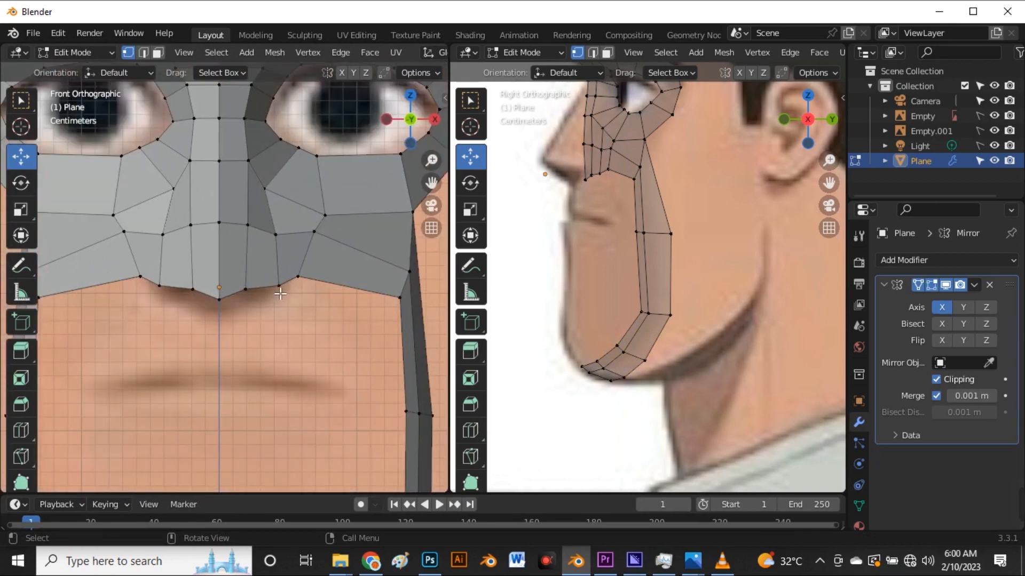
pyautogui.keyDown('alt'); pyautogui.click(280, 294); pyautogui.keyUp('alt')
pyautogui.scroll(-2, 280, 270)
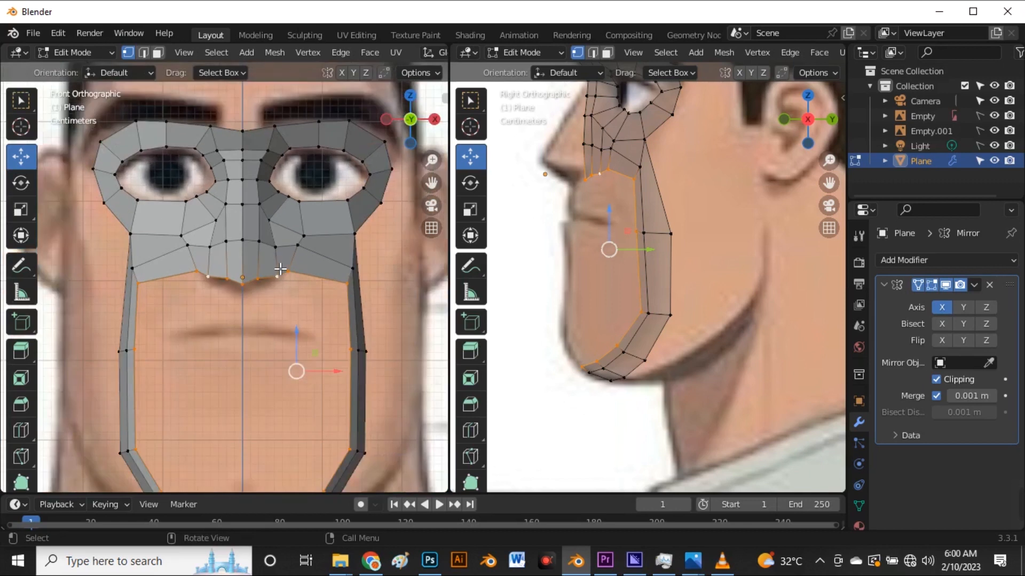
pyautogui.press('2')
pyautogui.scroll(-2, 286, 263)
pyautogui.scroll(2, 290, 348)
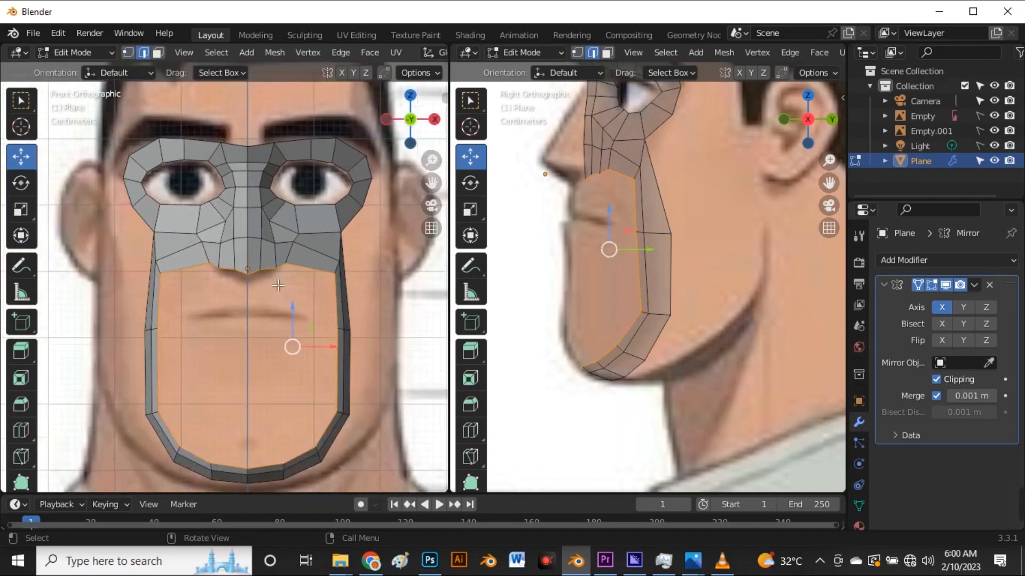
pyautogui.press('e')
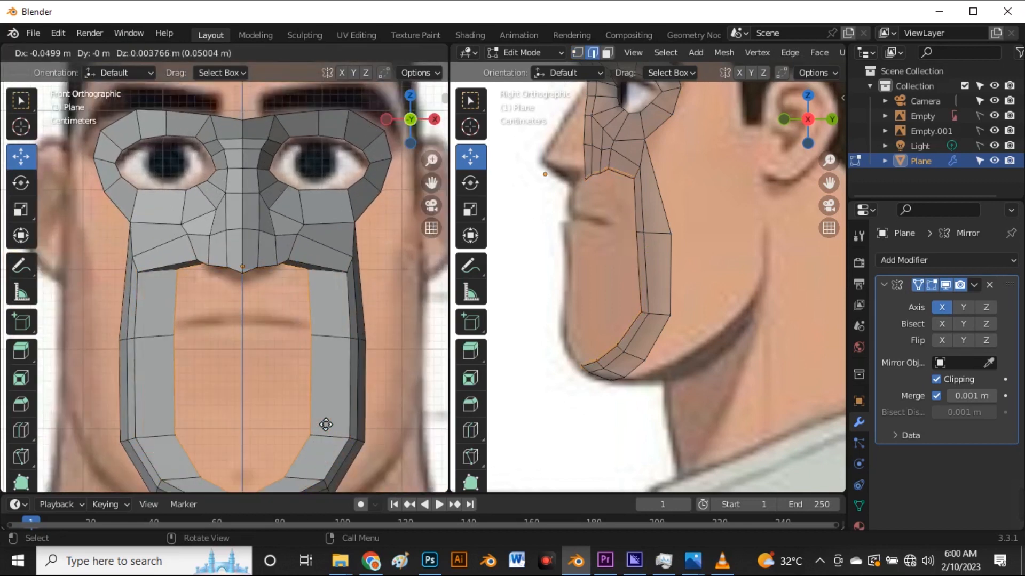
pyautogui.click(326, 424)
pyautogui.scroll(-3, 315, 397)
pyautogui.scroll(1, 312, 395)
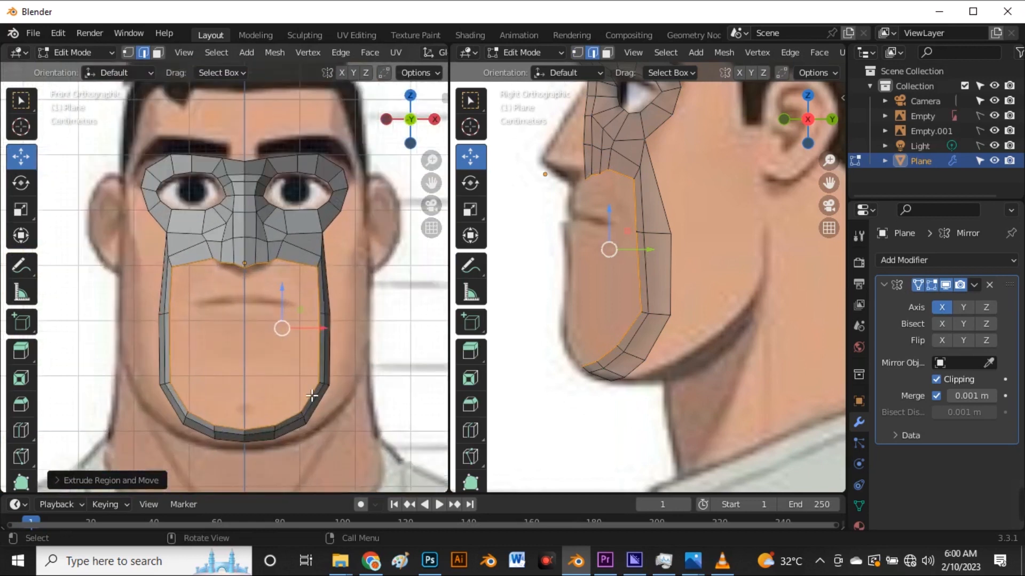
# - Extrude the selected opening loop and scale it inward to a narrow slit around the mouth
pyautogui.press('e')
pyautogui.press('s')
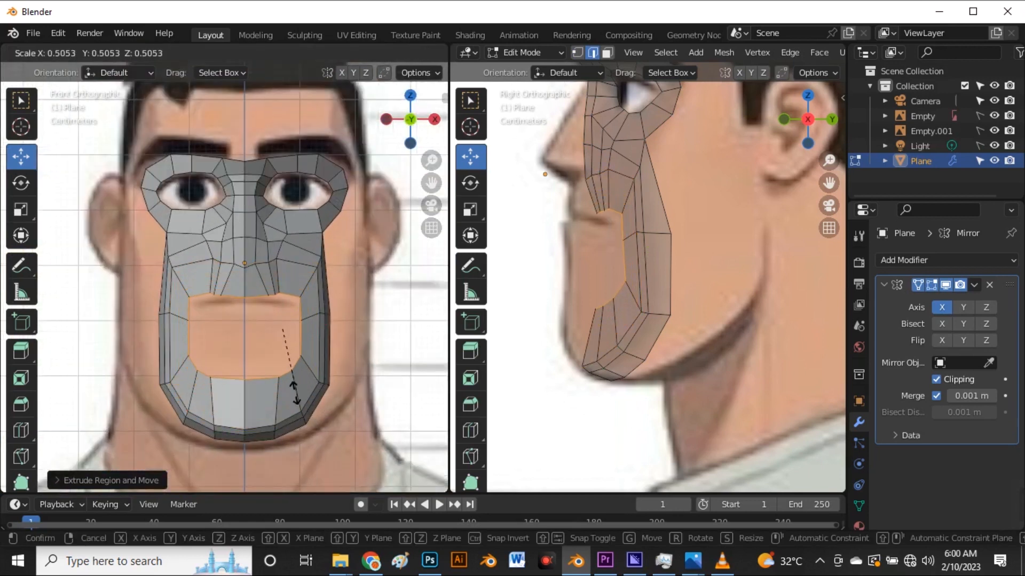
pyautogui.click(282, 340)
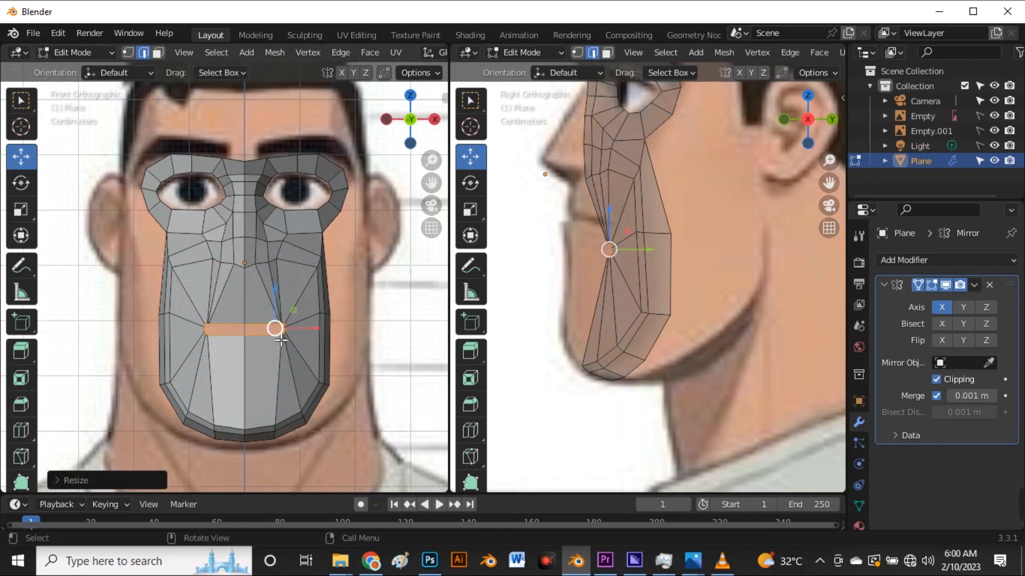
# - Raise the mouth loop to the reference mouth line and shift it outward along X by about 0.017 m, with X-ray on in the front view
pyautogui.moveTo(278, 319); pyautogui.dragTo(277, 291)
pyautogui.hotkey('alt', 'z')
pyautogui.scroll(4, 276, 304)
pyautogui.press('g')
pyautogui.press('x')
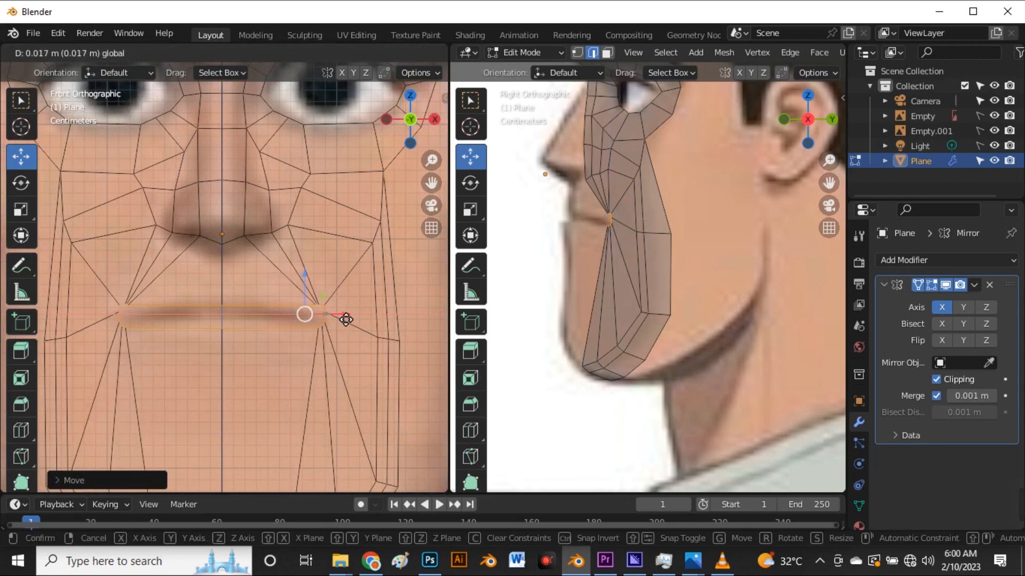
pyautogui.click(341, 320)
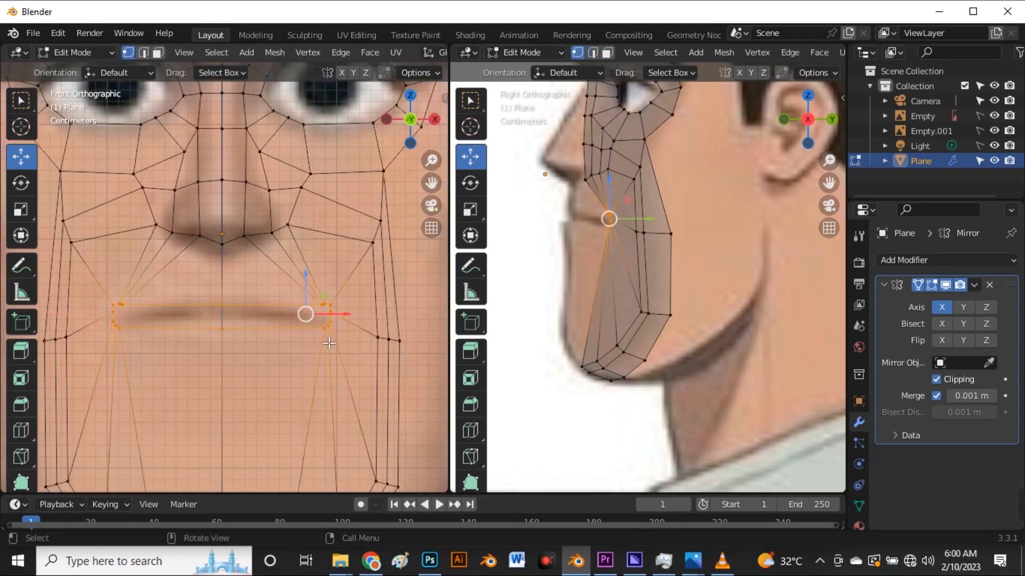
# - Move two pairs of upper and lower lip vertices inward in the front view to space them evenly along the mouth
pyautogui.scroll(5, 338, 323)
pyautogui.click(369, 265)
pyautogui.keyDown('shift'); pyautogui.click(378, 335); pyautogui.keyUp('shift')
pyautogui.moveTo(417, 304); pyautogui.dragTo(182, 313)
pyautogui.click(377, 271)
pyautogui.keyDown('shift'); pyautogui.click(416, 325); pyautogui.keyUp('shift')
pyautogui.moveTo(422, 307); pyautogui.dragTo(273, 302)
pyautogui.scroll(-1, 325, 275)
pyautogui.scroll(-2, 286, 224)
pyautogui.scroll(1, 345, 298)
# - Move the upper and lower lip vertices next to the mouth corner slightly inward along X
pyautogui.click(354, 280)
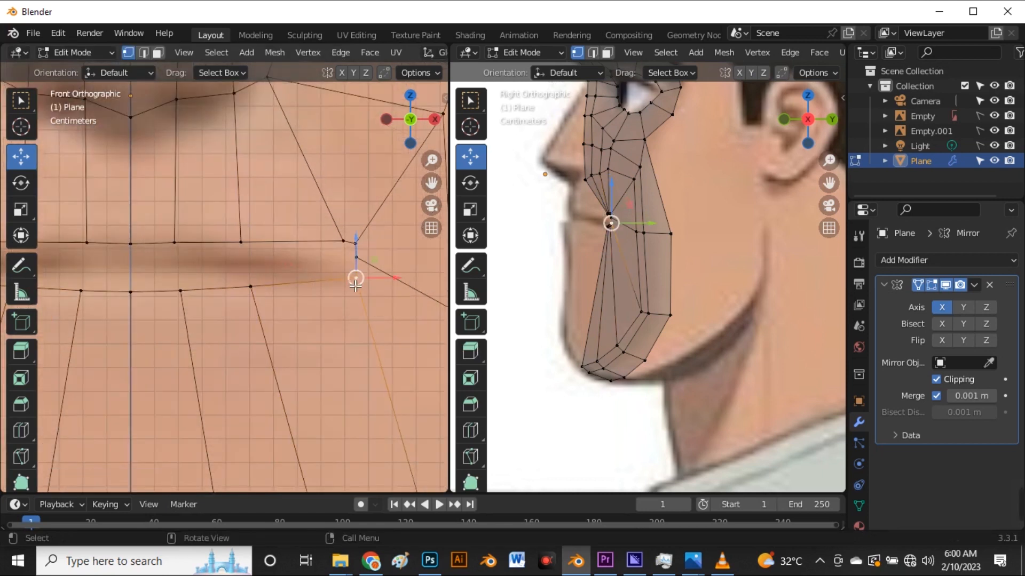
pyautogui.scroll(3, 350, 261)
pyautogui.keyDown('shift'); pyautogui.click(340, 225); pyautogui.keyUp('shift')
pyautogui.press('g')
pyautogui.press('x')
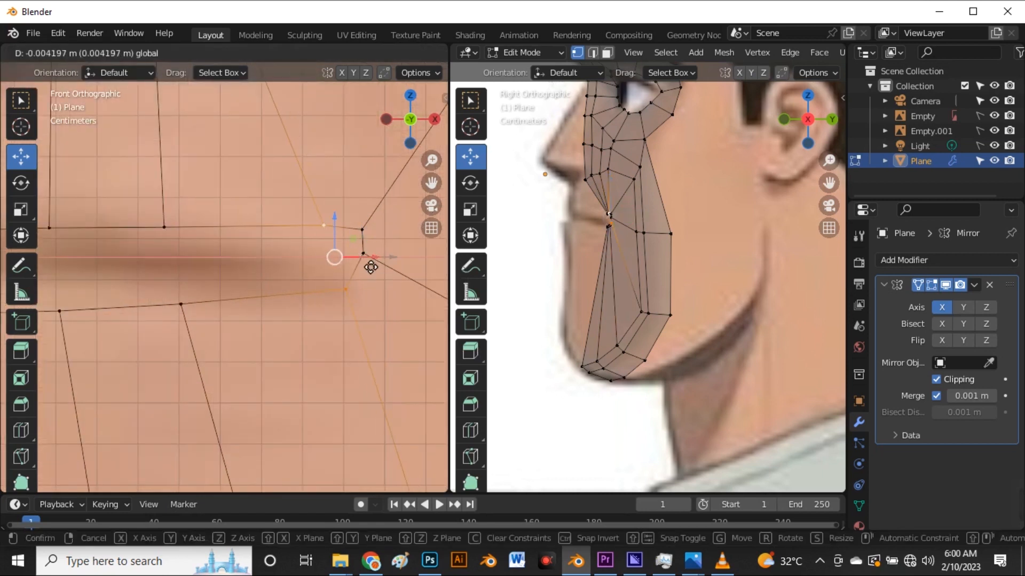
pyautogui.click(360, 277)
pyautogui.scroll(-1, 366, 279)
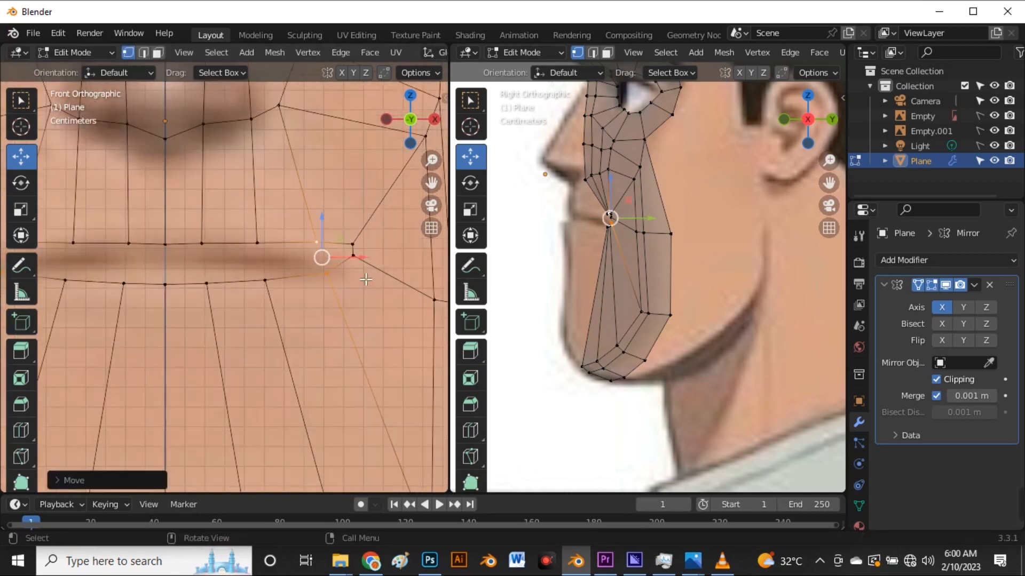
# - Lower the mouth corner vertices along Z by about 0.005 m, clear the selection, and turn off X-ray in the front view
pyautogui.moveTo(378, 295); pyautogui.dragTo(347, 228)
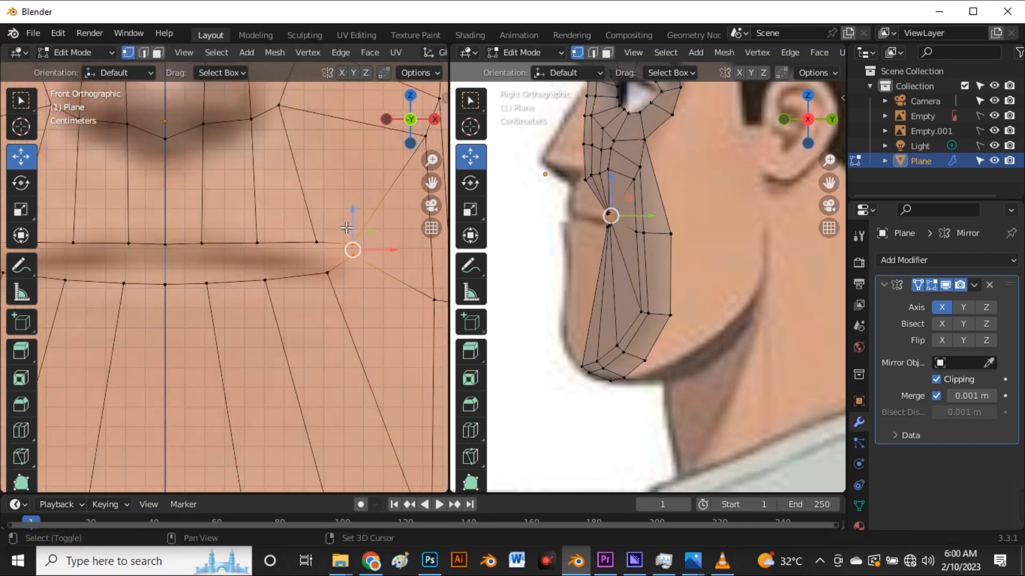
pyautogui.press('g')
pyautogui.press('z')
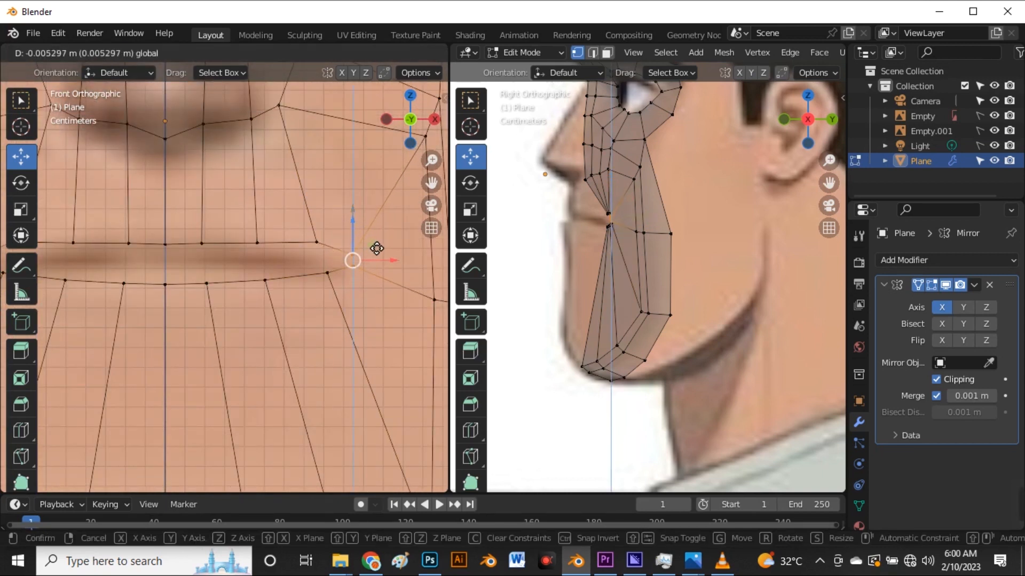
pyautogui.click(377, 247)
pyautogui.click(371, 320)
pyautogui.scroll(-5, 376, 284)
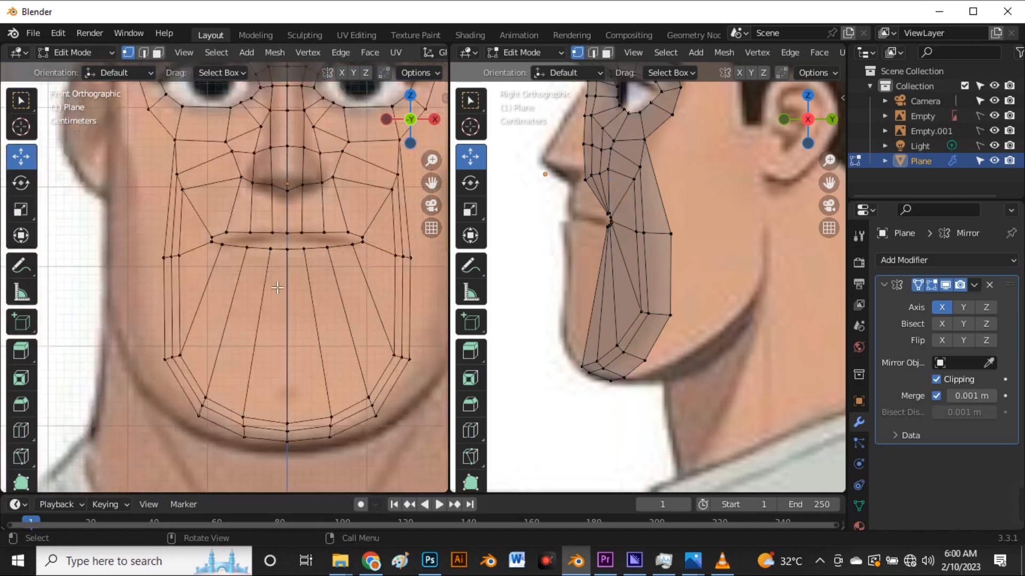
pyautogui.scroll(-3, 277, 289)
pyautogui.hotkey('alt', 'z')
# - Select the entire mouth loop and move it forward in the side view to meet the lip profile
pyautogui.scroll(5, 286, 288)
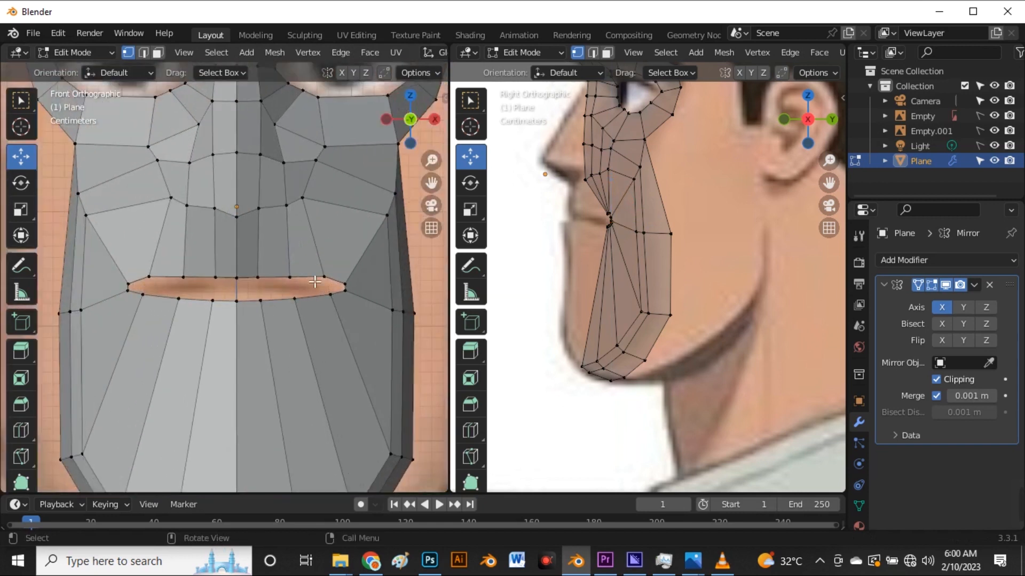
pyautogui.scroll(-3, 314, 293)
pyautogui.scroll(4, 321, 296)
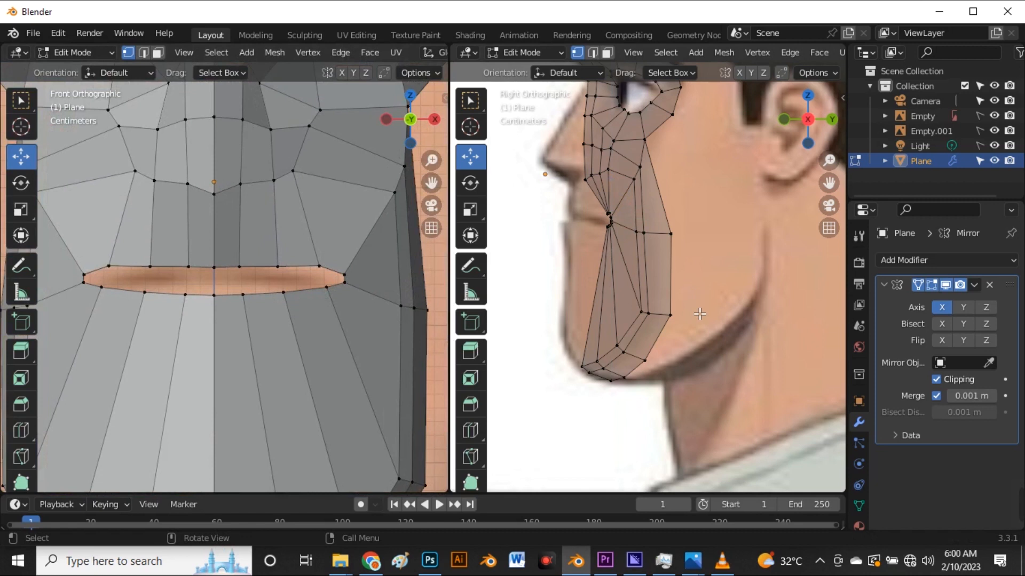
pyautogui.scroll(4, 668, 277)
pyautogui.click(624, 235)
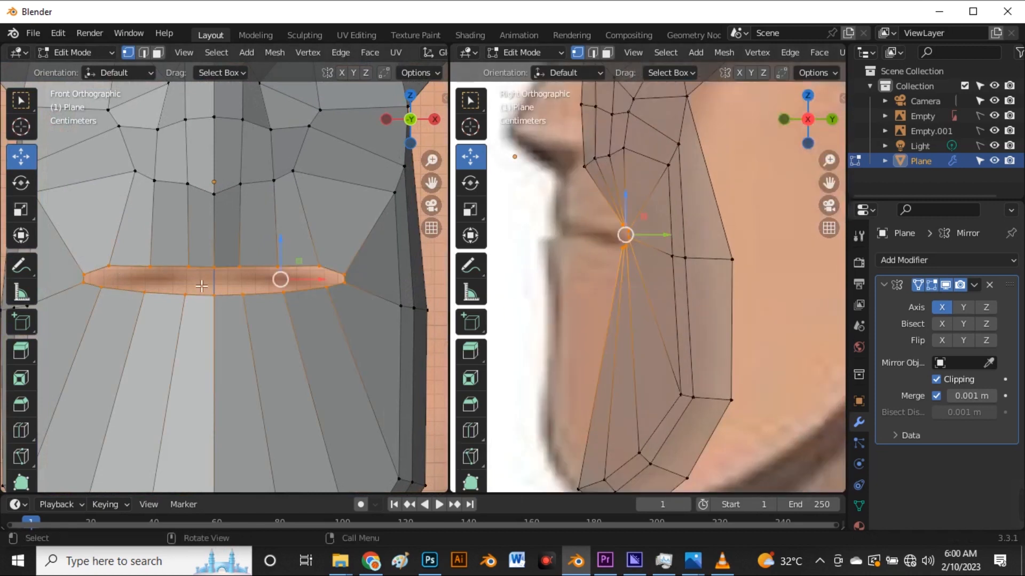
pyautogui.scroll(-6, 201, 287)
pyautogui.scroll(3, 697, 229)
pyautogui.press('g')
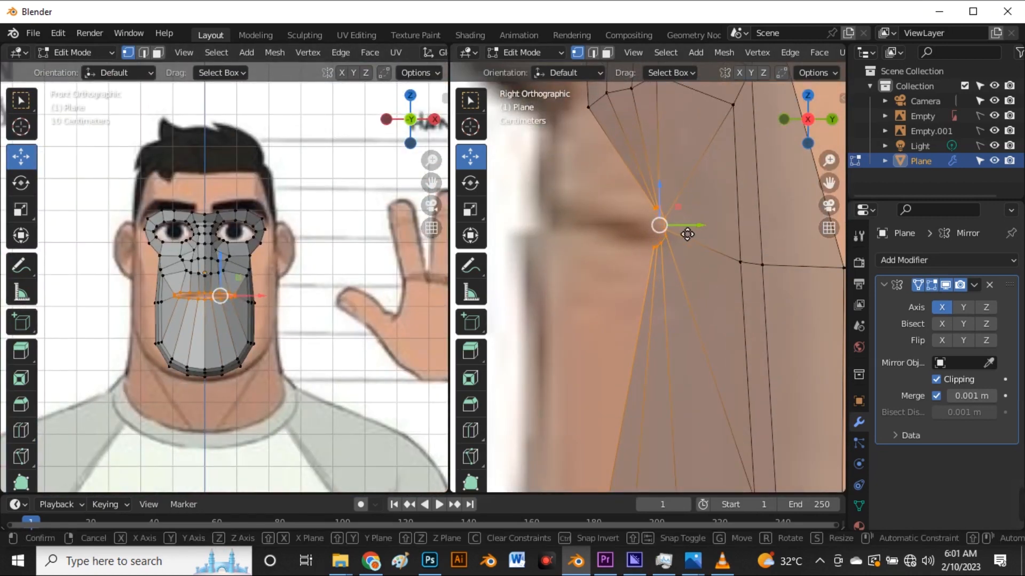
pyautogui.click(566, 230)
# - Move the mouth corner vertices backward along Y to the reference mouth corner and lower them by about 0.002 m
pyautogui.scroll(-4, 622, 278)
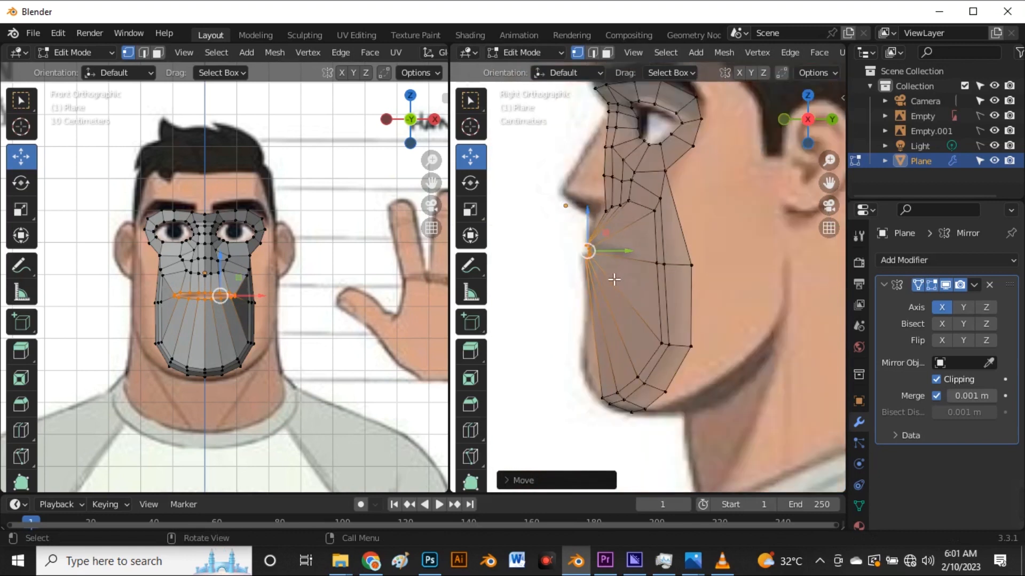
pyautogui.scroll(3, 614, 280)
pyautogui.scroll(-2, 608, 278)
pyautogui.scroll(2, 604, 276)
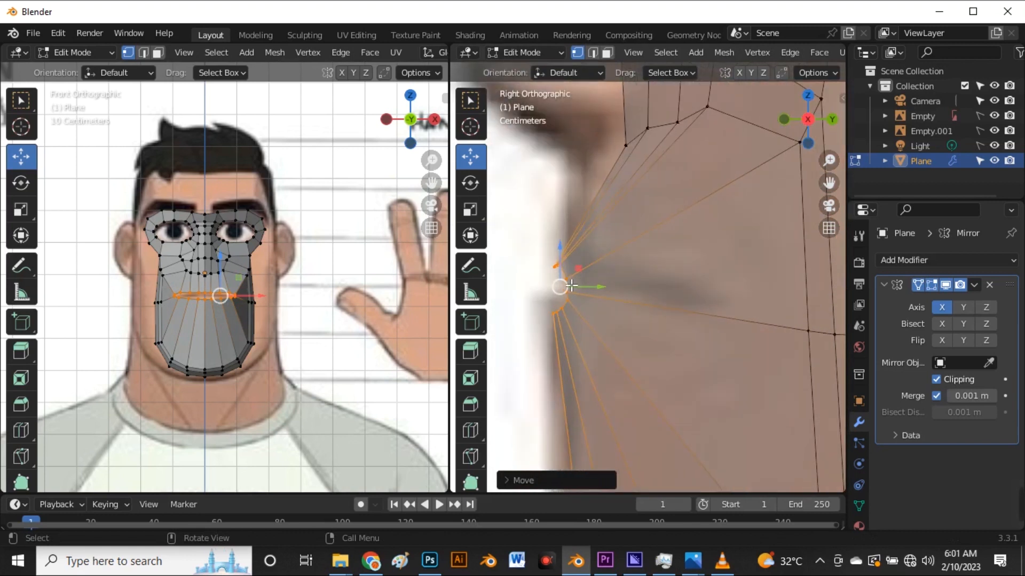
pyautogui.scroll(4, 555, 286)
pyautogui.click(587, 267)
pyautogui.keyDown('shift'); pyautogui.click(589, 293); pyautogui.keyUp('shift')
pyautogui.scroll(-4, 582, 270)
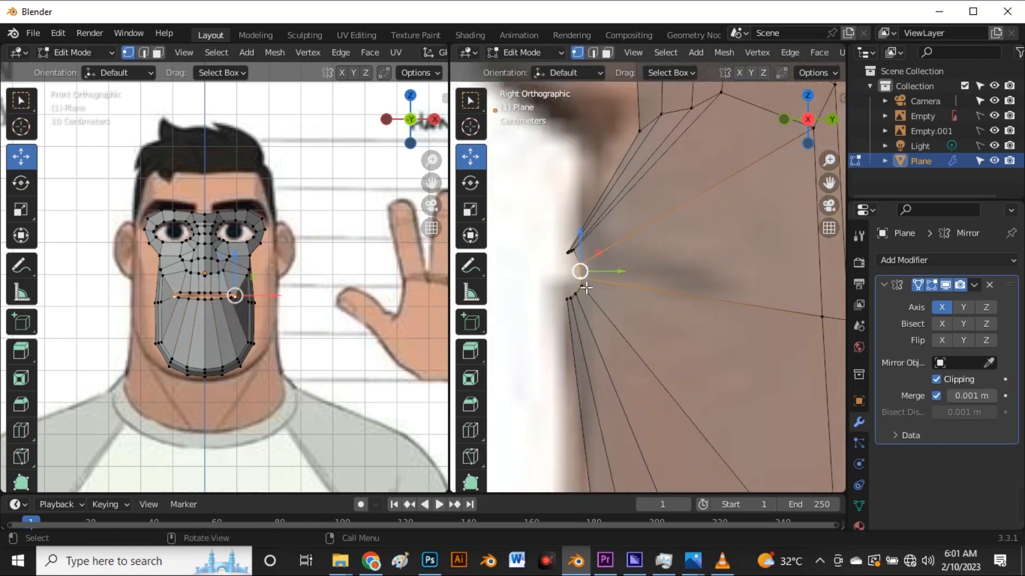
pyautogui.scroll(-4, 586, 288)
pyautogui.press('g')
pyautogui.press('y')
pyautogui.click(700, 288)
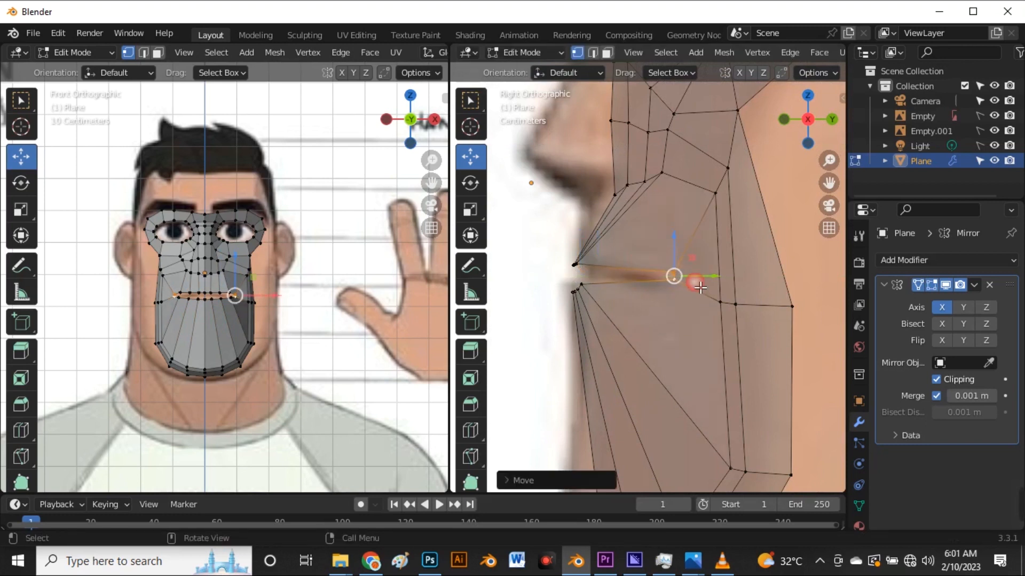
pyautogui.scroll(4, 696, 284)
pyautogui.moveTo(654, 248); pyautogui.dragTo(658, 258)
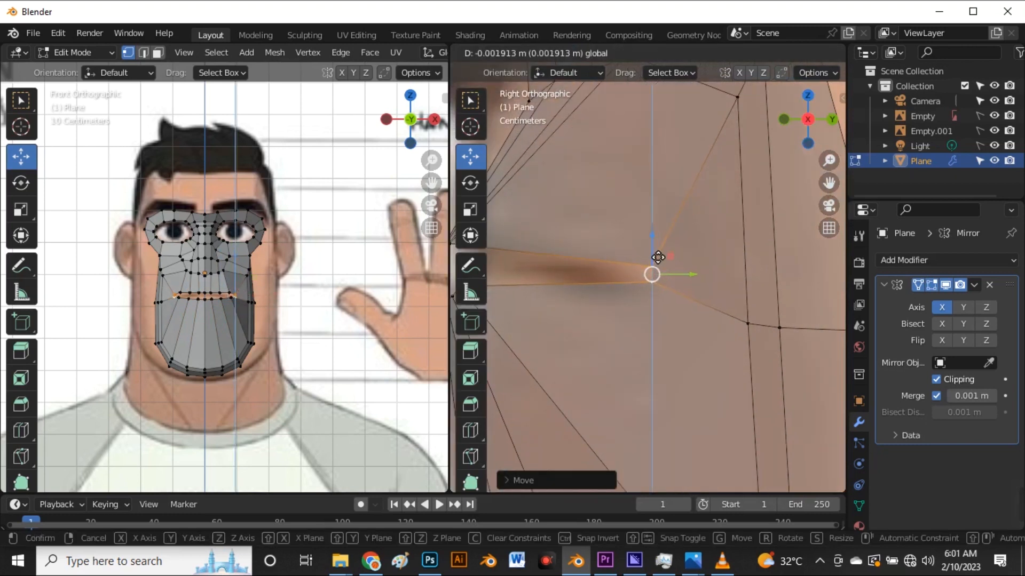
pyautogui.click(658, 258)
# - Move the upper and lower lip vertices beside the mouth corner backward in the side view to follow the mouth line
pyautogui.scroll(-2, 658, 258)
pyautogui.scroll(6, 566, 248)
pyautogui.click(575, 319)
pyautogui.scroll(5, 539, 237)
pyautogui.scroll(2, 614, 221)
pyautogui.keyDown('shift'); pyautogui.click(613, 223); pyautogui.keyUp('shift')
pyautogui.scroll(-12, 549, 210)
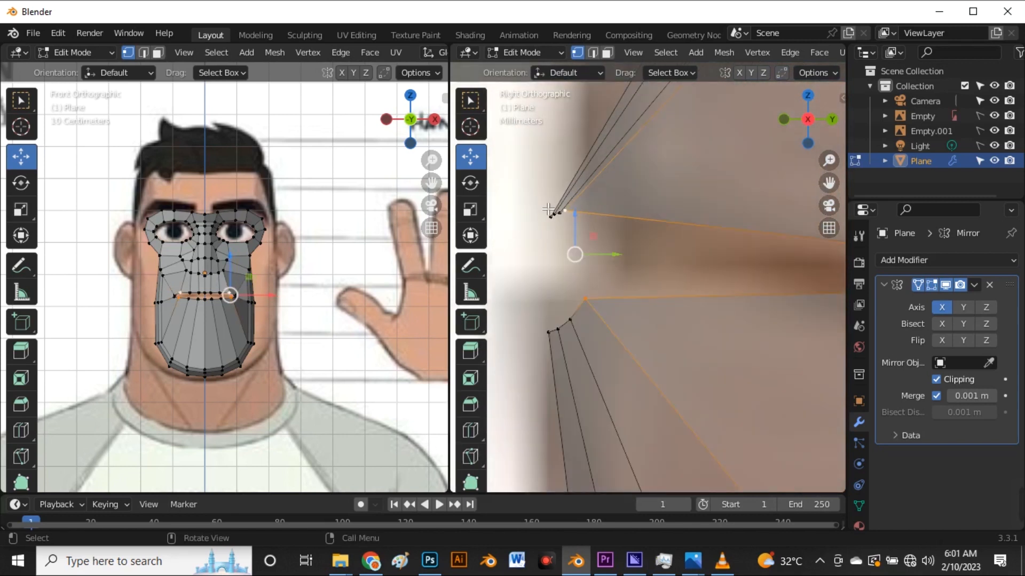
pyautogui.moveTo(595, 229); pyautogui.dragTo(661, 249)
# - Select the second pair of lip vertices from the mouth corner and move them backward in the side view
pyautogui.scroll(4, 606, 236)
pyautogui.click(586, 224)
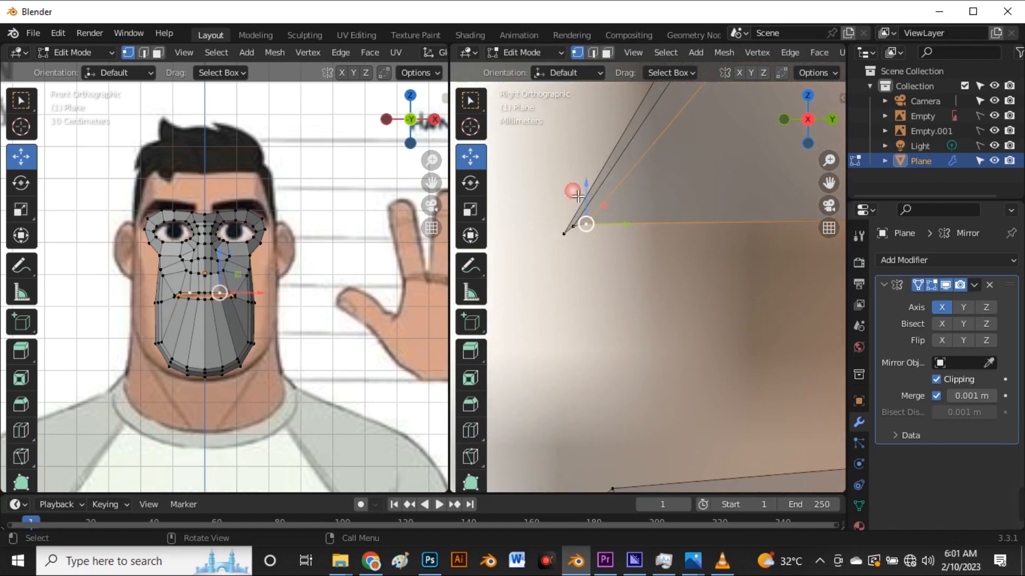
pyautogui.scroll(-4, 574, 227)
pyautogui.keyDown('shift'); pyautogui.click(588, 321); pyautogui.keyUp('shift')
pyautogui.scroll(-5, 596, 277)
pyautogui.moveTo(608, 278)
pyautogui.mouseDown()
pyautogui.moveTo(651, 280)
pyautogui.moveTo(612, 277)
pyautogui.mouseUp()
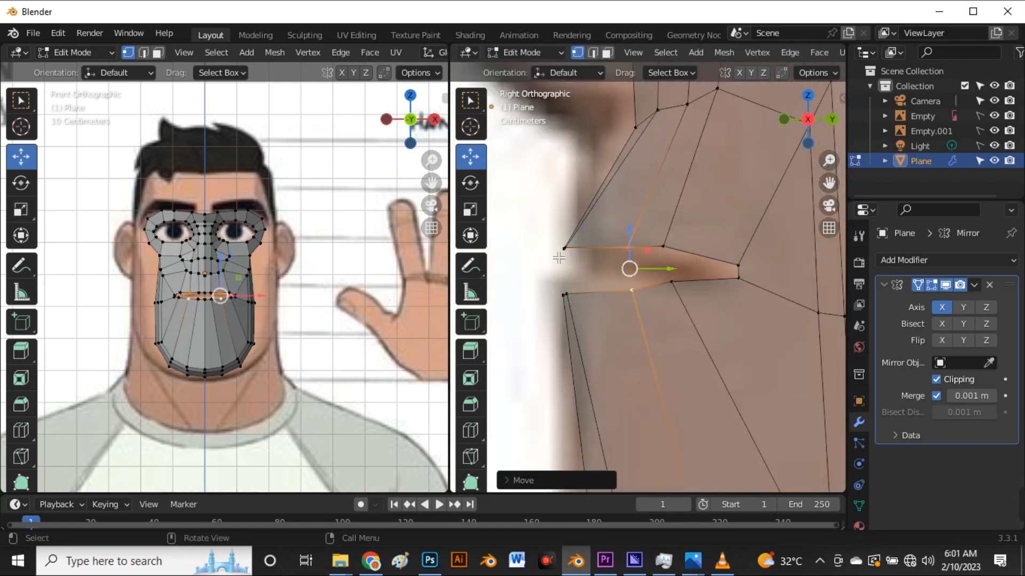
# - Move the upper and lower lip vertices beside the centre line slightly backward in the side view
pyautogui.scroll(4, 583, 244)
pyautogui.click(590, 259)
pyautogui.scroll(2, 595, 342)
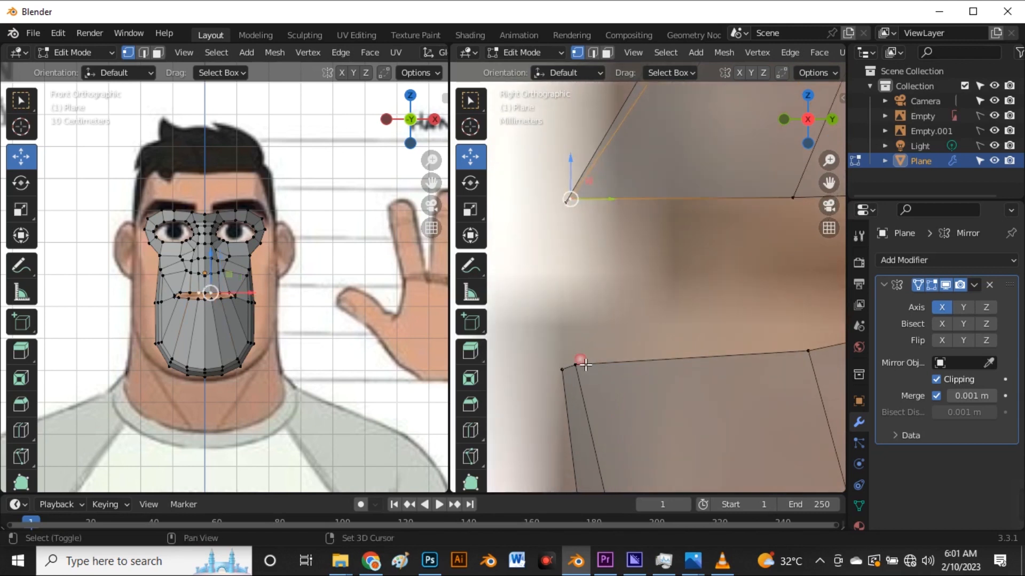
pyautogui.keyDown('shift'); pyautogui.click(577, 365); pyautogui.keyUp('shift')
pyautogui.scroll(-3, 585, 365)
pyautogui.moveTo(665, 254)
pyautogui.mouseDown()
pyautogui.moveTo(656, 258)
pyautogui.moveTo(682, 261)
pyautogui.mouseUp()
# - Shift the two lip vertex pairs nearest the mouth corner further backward to even out their spacing in the side view
pyautogui.scroll(-5, 681, 258)
pyautogui.scroll(3, 685, 249)
pyautogui.click(676, 231)
pyautogui.keyDown('shift'); pyautogui.click(686, 266); pyautogui.keyUp('shift')
pyautogui.moveTo(715, 250); pyautogui.dragTo(745, 249)
pyautogui.click(631, 227)
pyautogui.keyDown('shift'); pyautogui.click(649, 275); pyautogui.keyUp('shift')
pyautogui.moveTo(673, 250); pyautogui.dragTo(683, 258)
# - Nudge the centre vertex of the lower lip slightly forward in the side view to match the lip outline
pyautogui.scroll(5, 321, 281)
pyautogui.scroll(2, 321, 280)
pyautogui.scroll(-4, 320, 281)
pyautogui.scroll(-6, 569, 278)
pyautogui.scroll(4, 569, 278)
pyautogui.click(568, 275)
pyautogui.moveTo(580, 280); pyautogui.dragTo(572, 282)
pyautogui.scroll(-5, 587, 247)
pyautogui.scroll(6, 598, 278)
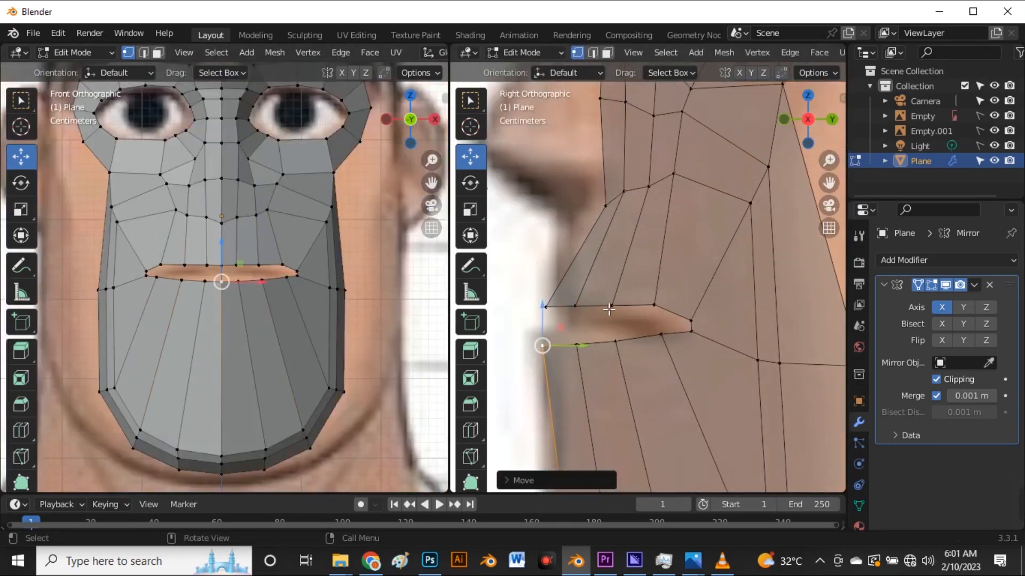
# - Fine-tune the lower lip vertex beside the centre and the lip vertex near the mouth corner in the side view, and clear the selection
pyautogui.click(577, 345)
pyautogui.moveTo(591, 348); pyautogui.dragTo(587, 352)
pyautogui.click(621, 340)
pyautogui.click(667, 308)
pyautogui.moveTo(667, 310); pyautogui.dragTo(657, 305)
pyautogui.scroll(-5, 661, 312)
pyautogui.scroll(5, 662, 315)
pyautogui.click(662, 312)
pyautogui.click(443, 338)
# - Examine the mouth and overall face topology against the front and side references
pyautogui.scroll(-9, 235, 266)
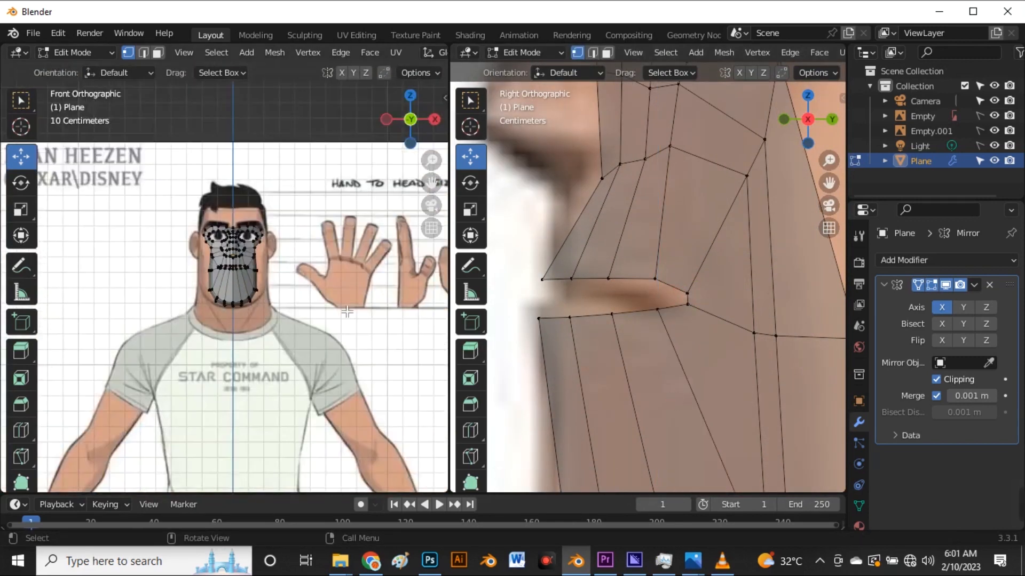
pyautogui.scroll(-4, 561, 251)
pyautogui.scroll(8, 283, 254)
pyautogui.scroll(-6, 624, 244)
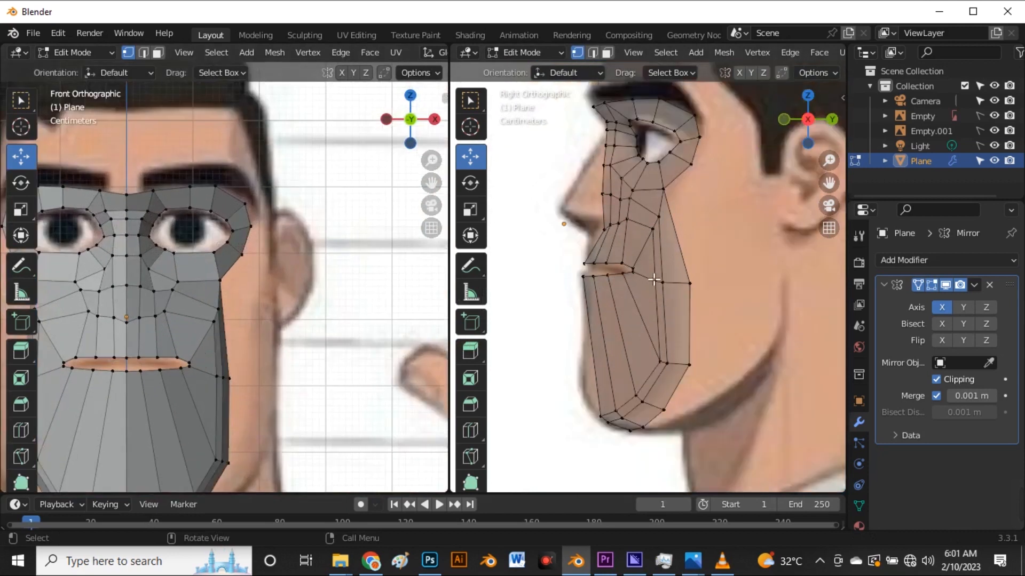
pyautogui.scroll(-4, 342, 259)
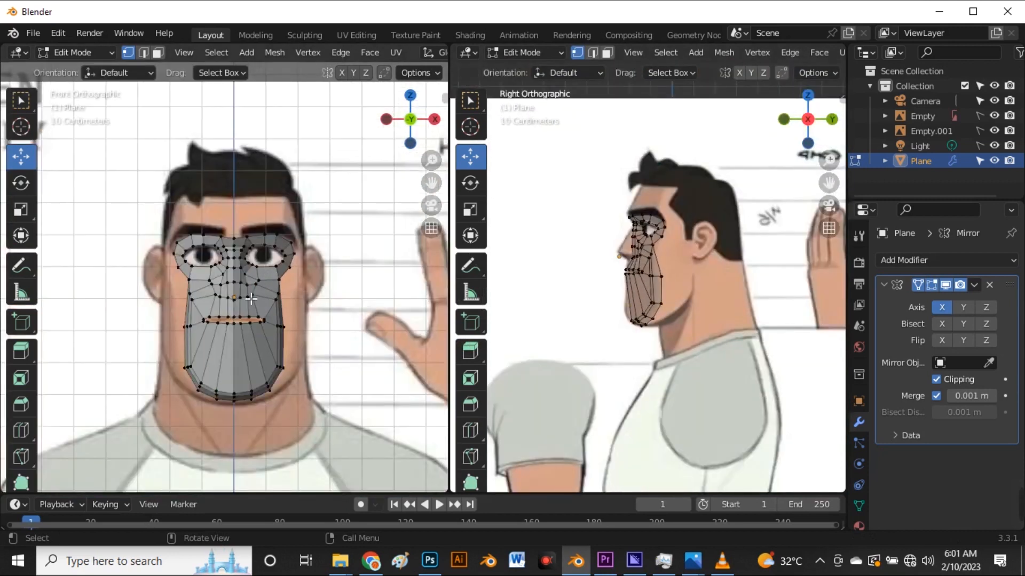
pyautogui.scroll(3, 251, 299)
pyautogui.scroll(3, 282, 267)
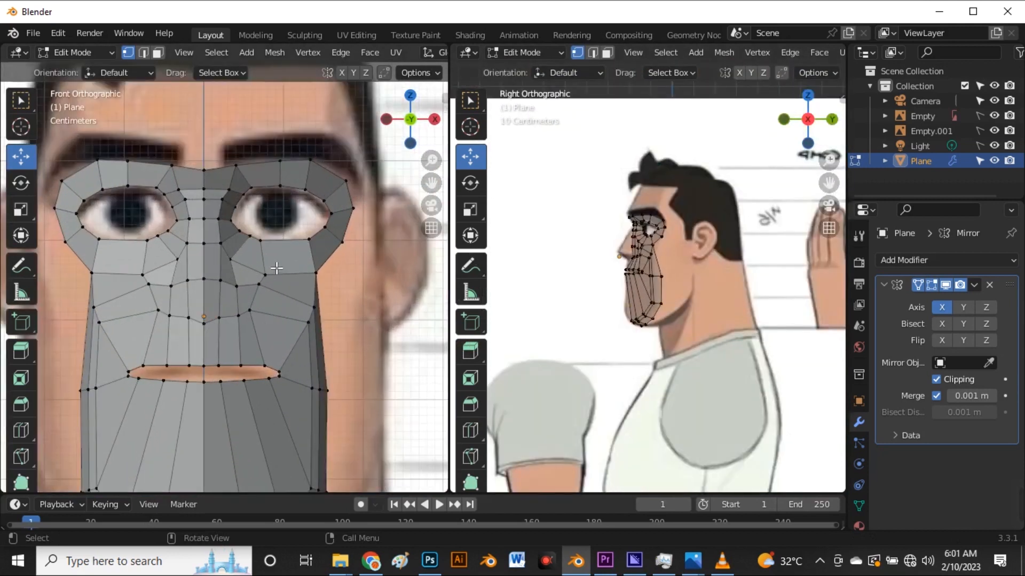
pyautogui.scroll(-3, 270, 274)
pyautogui.scroll(3, 245, 231)
# - Extrude the central and neighbouring top brow edges straight up onto the forehead in the front view
pyautogui.press('2')
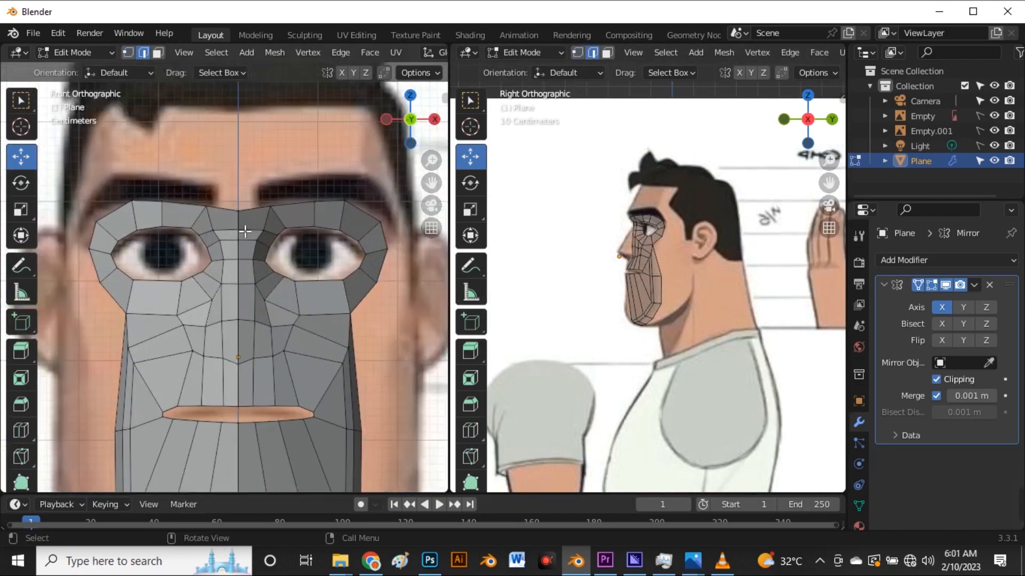
pyautogui.scroll(-4, 244, 239)
pyautogui.scroll(4, 245, 224)
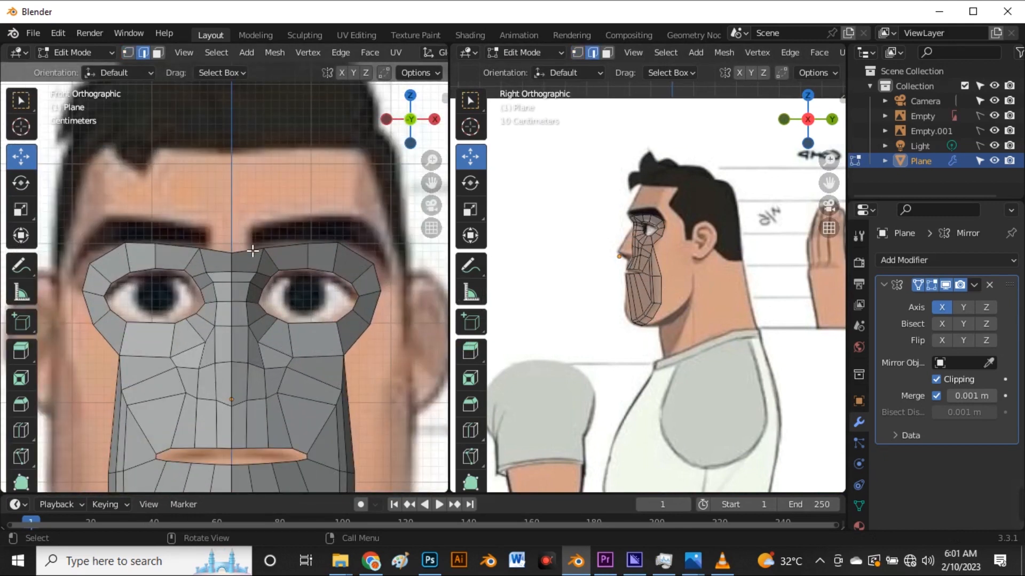
pyautogui.scroll(2, 251, 251)
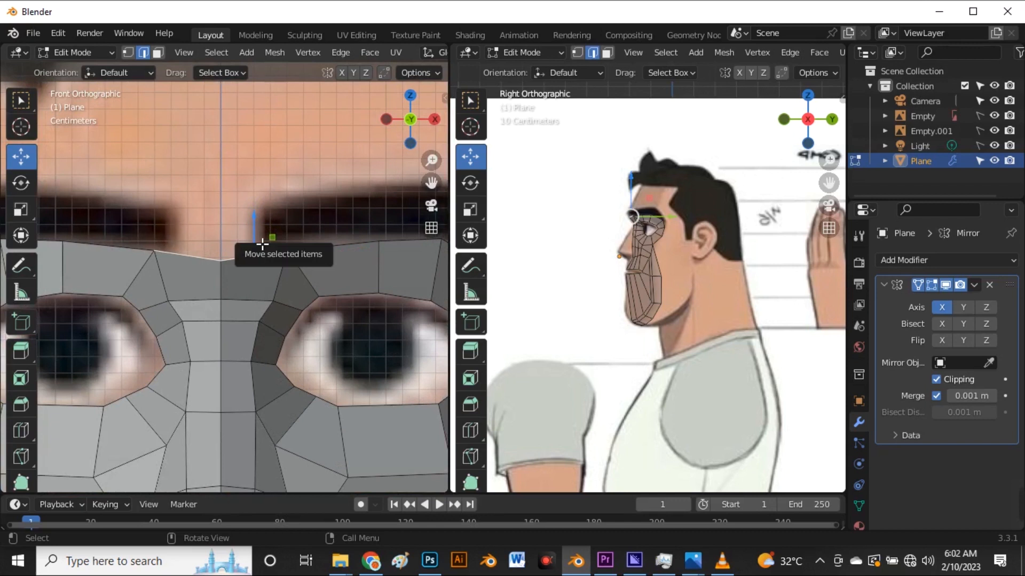
pyautogui.keyDown('shift'); pyautogui.click(322, 251); pyautogui.keyUp('shift')
pyautogui.press('e')
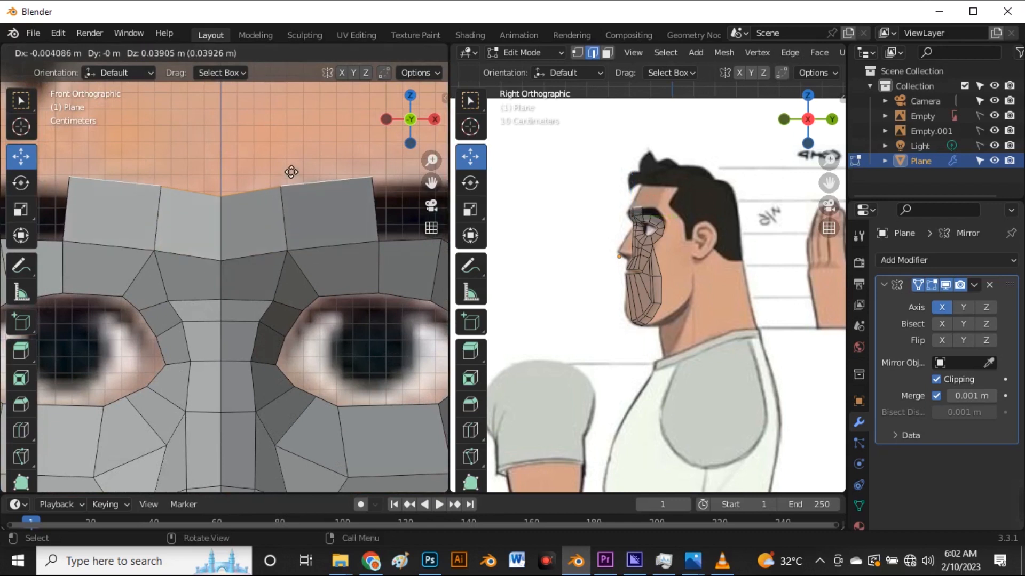
pyautogui.rightClick(293, 177)
pyautogui.moveTo(298, 226); pyautogui.dragTo(299, 102)
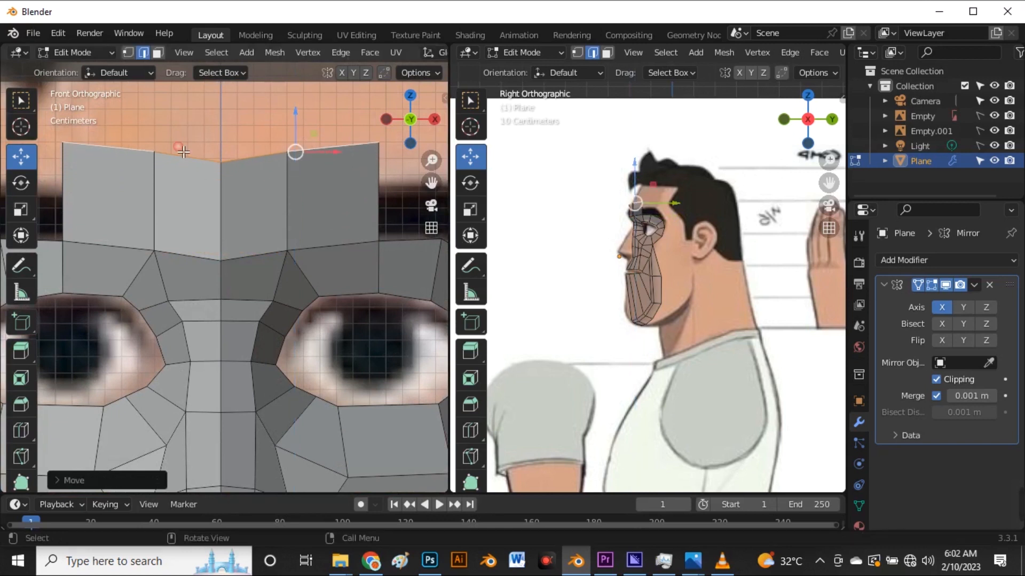
# - Flatten the extruded forehead strip's top edges vertically into a straight line and raise them to the hairline in the front view
pyautogui.click(21, 210)
pyautogui.moveTo(297, 116); pyautogui.dragTo(297, 151)
pyautogui.scroll(-4, 224, 241)
pyautogui.click(21, 156)
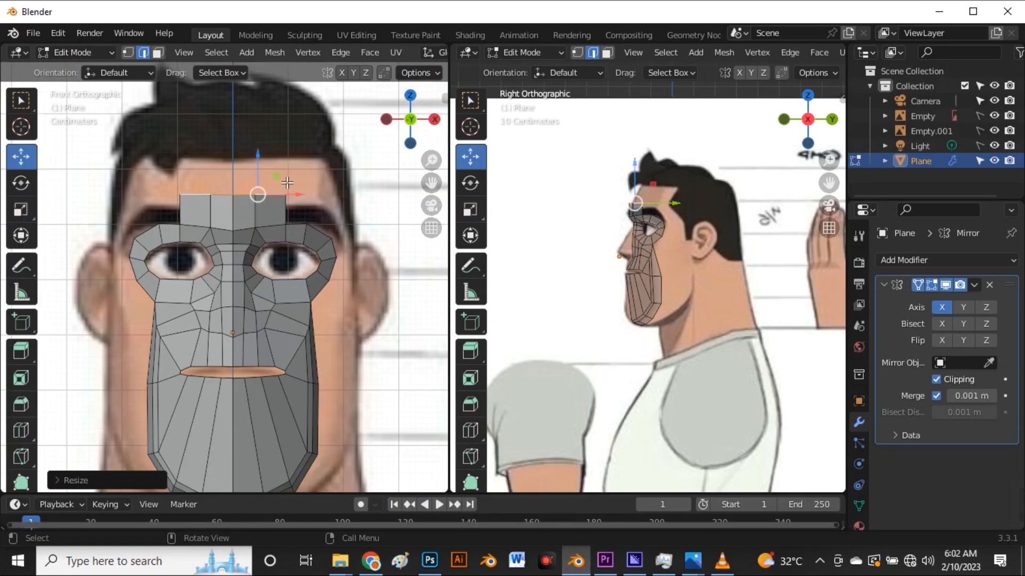
pyautogui.scroll(3, 303, 198)
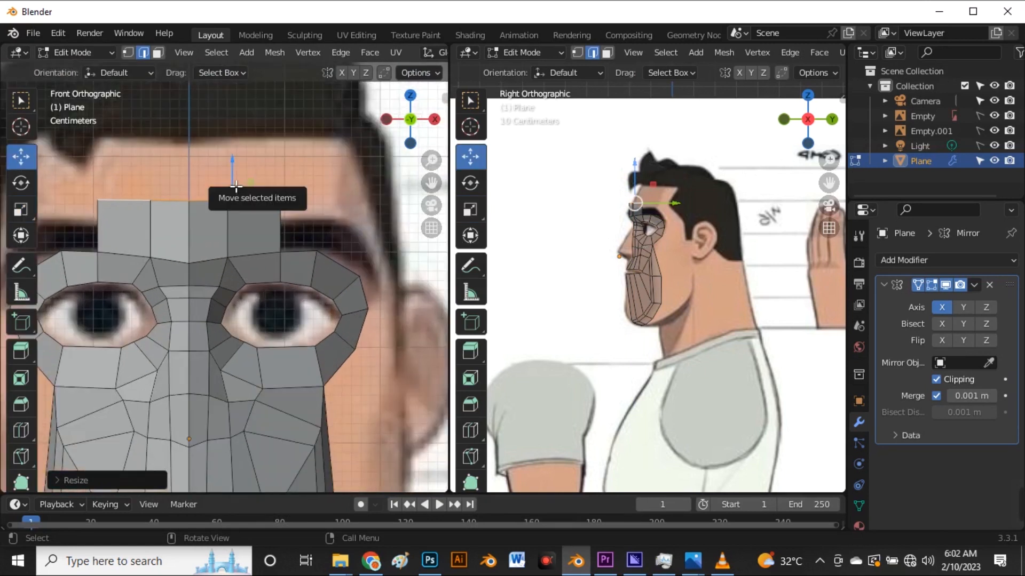
pyautogui.scroll(-3, 236, 186)
pyautogui.scroll(2, 231, 173)
pyautogui.moveTo(236, 161); pyautogui.dragTo(235, 122)
pyautogui.scroll(2, 599, 155)
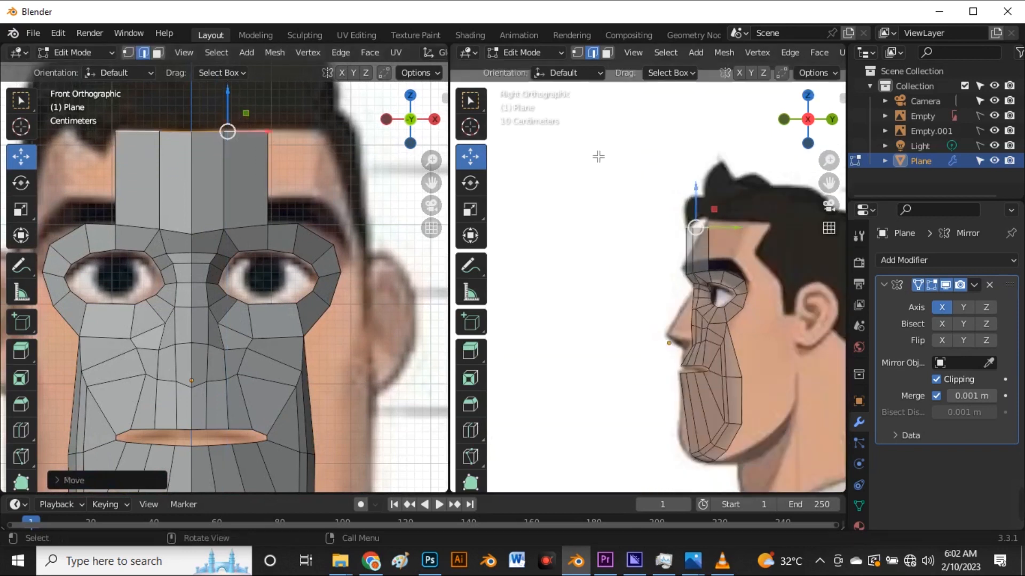
# - Shift the forehead strip's top edges backward and lower them partway down the forehead, following its slope in the side view
pyautogui.scroll(-2, 754, 251)
pyautogui.scroll(3, 595, 286)
pyautogui.scroll(-3, 561, 291)
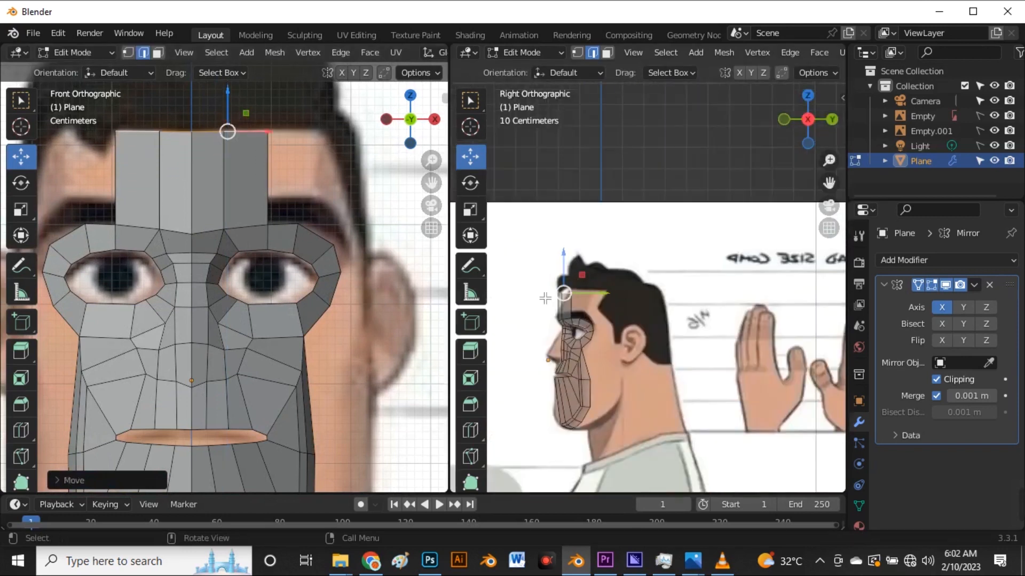
pyautogui.scroll(3, 576, 293)
pyautogui.moveTo(602, 297); pyautogui.dragTo(635, 291)
pyautogui.scroll(3, 613, 368)
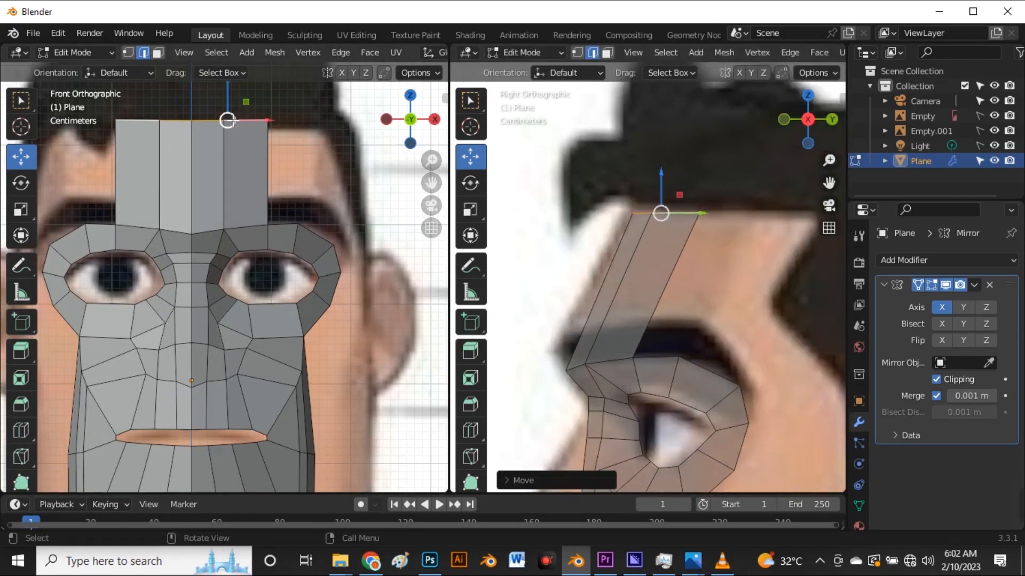
pyautogui.moveTo(228, 121); pyautogui.dragTo(227, 185)
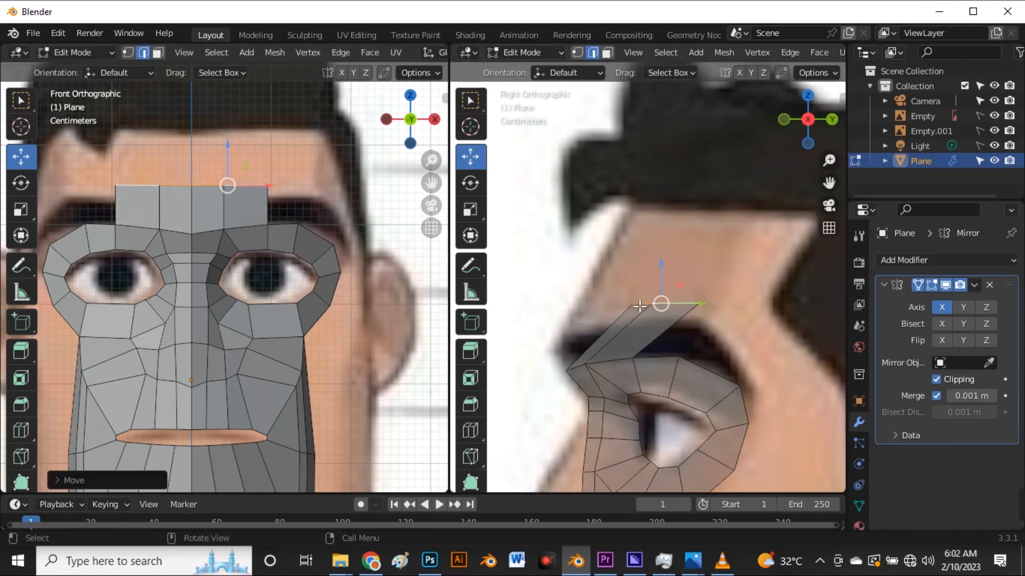
pyautogui.moveTo(659, 302); pyautogui.dragTo(628, 271)
# - Move the strip's brow vertices up and forward onto the brow ridge in the side view, and fine-tune the outer one
pyautogui.press('1')
pyautogui.moveTo(553, 342); pyautogui.dragTo(622, 378)
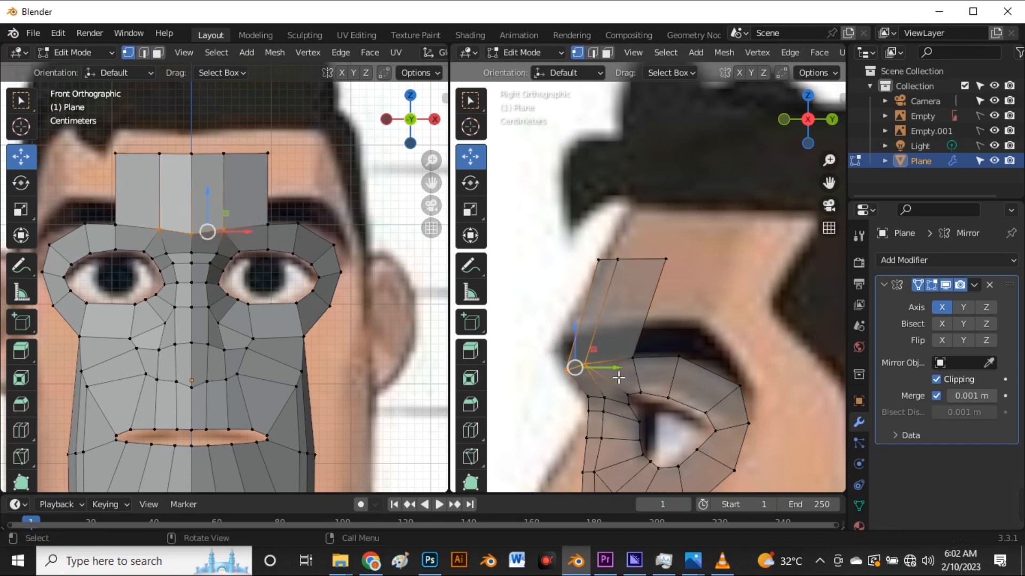
pyautogui.keyDown('shift'); pyautogui.click(634, 358); pyautogui.keyUp('shift')
pyautogui.moveTo(607, 366); pyautogui.dragTo(589, 341)
pyautogui.click(605, 335)
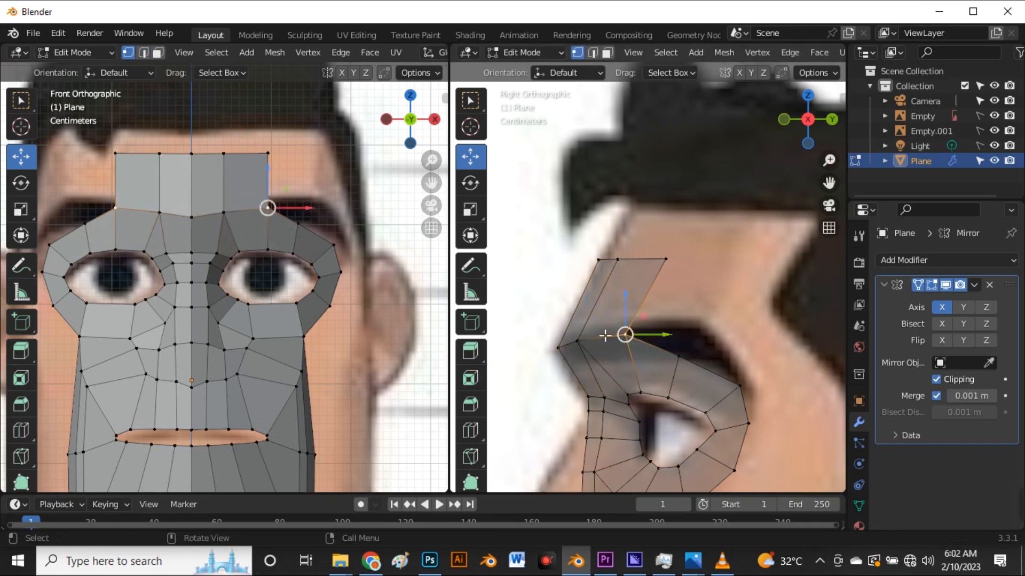
pyautogui.moveTo(650, 340); pyautogui.dragTo(649, 335)
# - Move the forehead strip's top row of vertices up and back along the forehead slope to the hairline in the side view
pyautogui.moveTo(579, 234); pyautogui.dragTo(687, 278)
pyautogui.moveTo(630, 258); pyautogui.dragTo(652, 211)
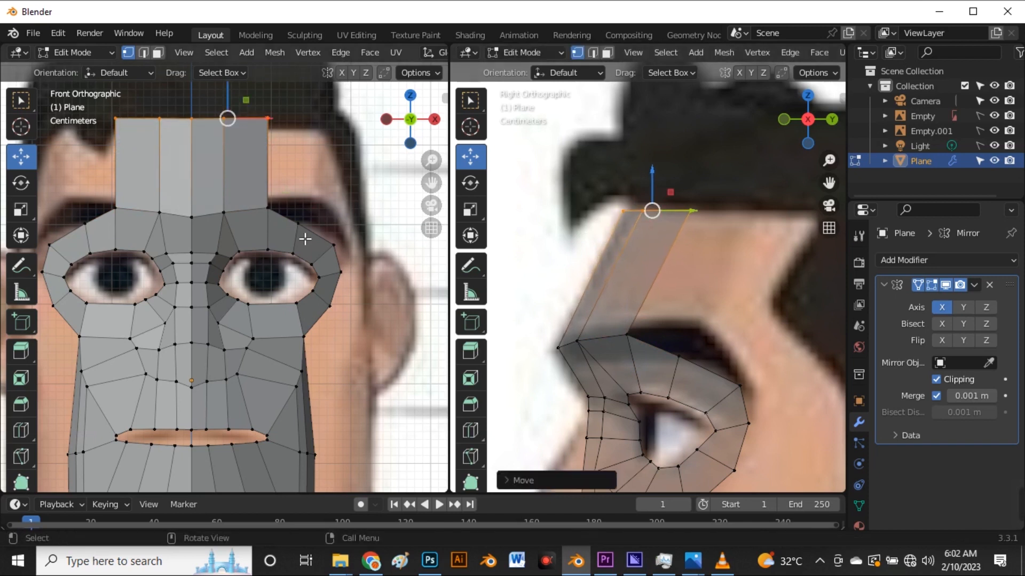
pyautogui.scroll(-5, 247, 244)
pyautogui.scroll(4, 246, 210)
# - Nudge the forehead strip's outer top vertex slightly forward and fine-tune the outer brow vertex below it in the side view
pyautogui.press('2')
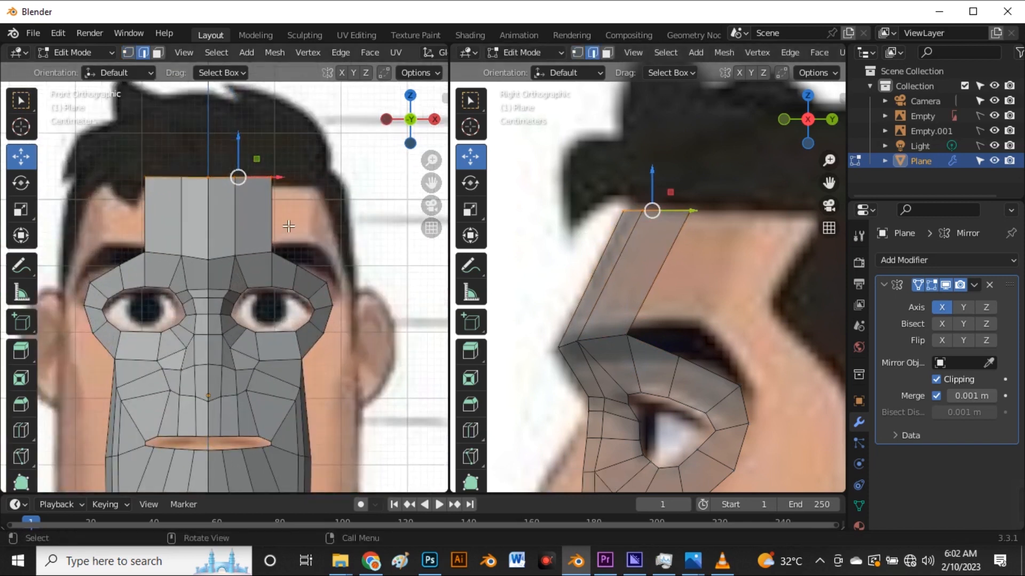
pyautogui.click(268, 214)
pyautogui.scroll(-2, 665, 282)
pyautogui.scroll(2, 277, 235)
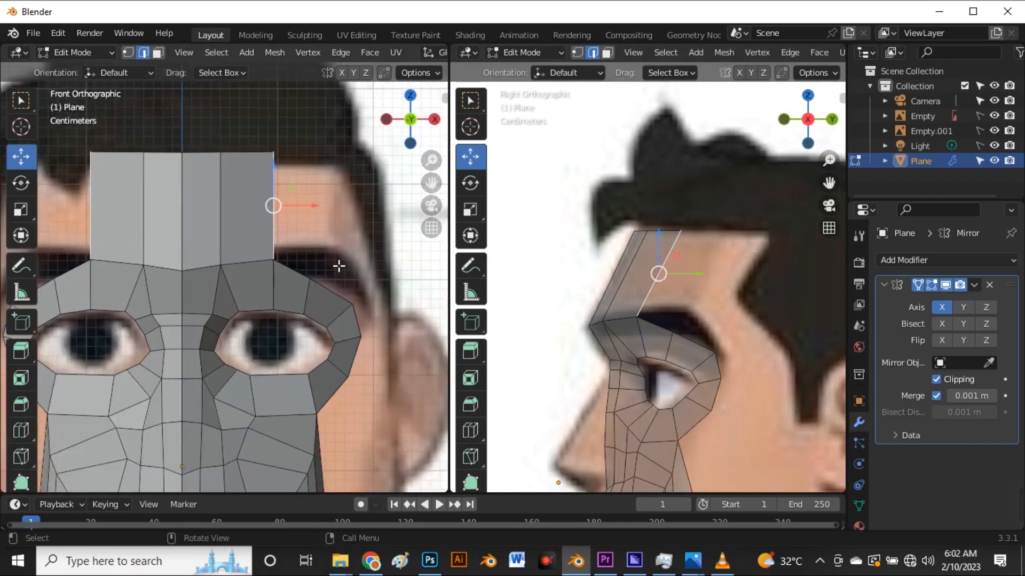
pyautogui.click(224, 245)
pyautogui.scroll(2, 629, 294)
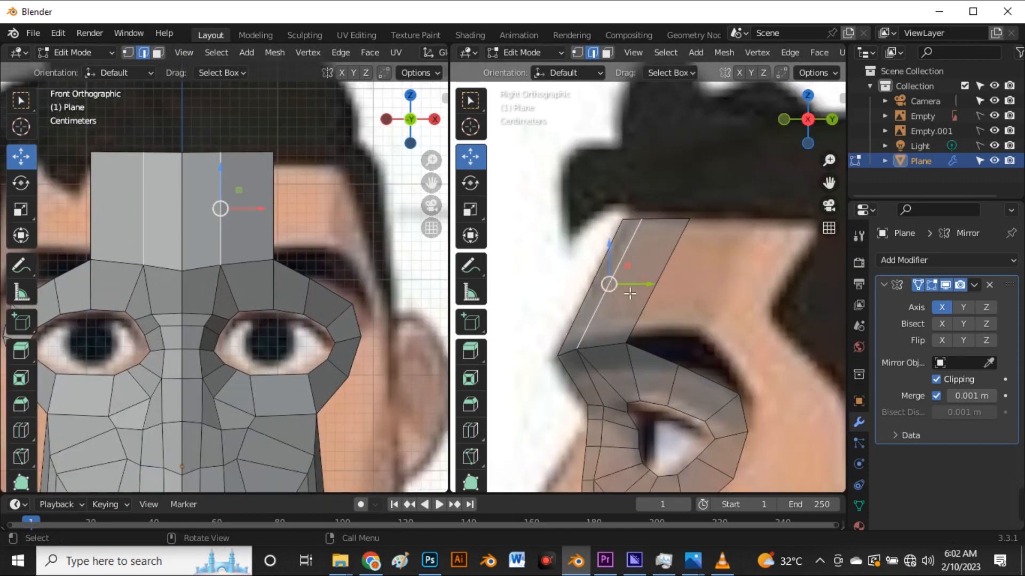
pyautogui.click(666, 300)
pyautogui.press('1')
pyautogui.click(688, 220)
pyautogui.press('g')
pyautogui.click(687, 230)
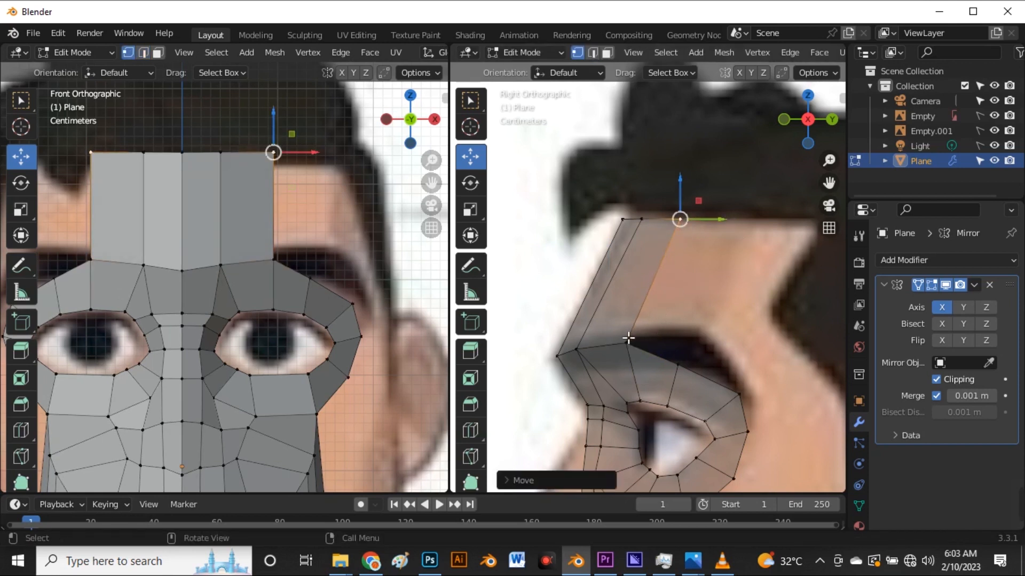
pyautogui.click(627, 346)
pyautogui.moveTo(633, 348); pyautogui.dragTo(631, 348)
# - Extrude the forehead strip's outer side edge outward towards the temple in the front view
pyautogui.press('2')
pyautogui.click(279, 221)
pyautogui.scroll(-6, 280, 221)
pyautogui.press('e')
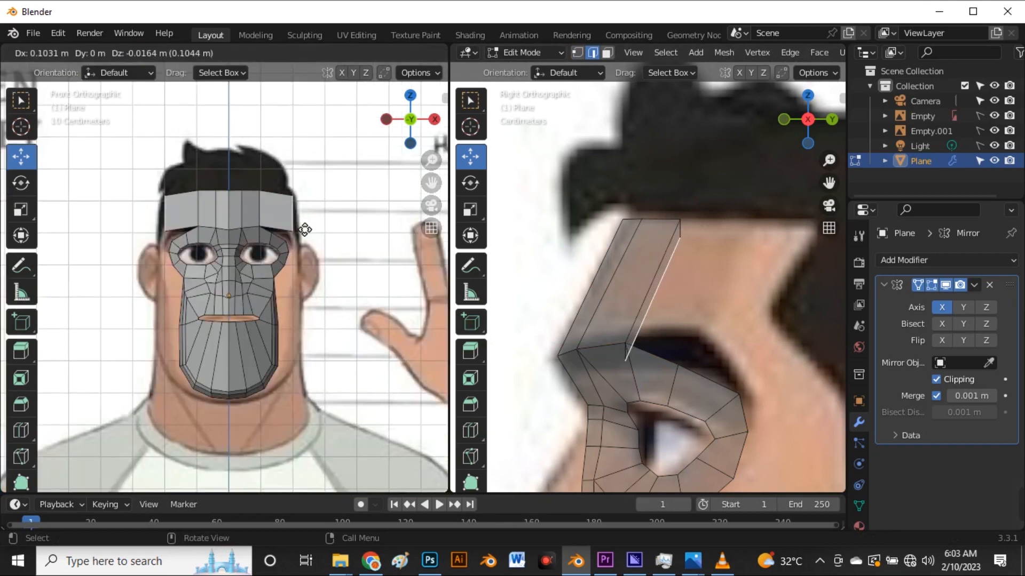
pyautogui.click(305, 229)
# - Scale down the extruded temple edge, move it inward and down, and rotate it to lean outward at the top in the front view
pyautogui.scroll(5, 309, 232)
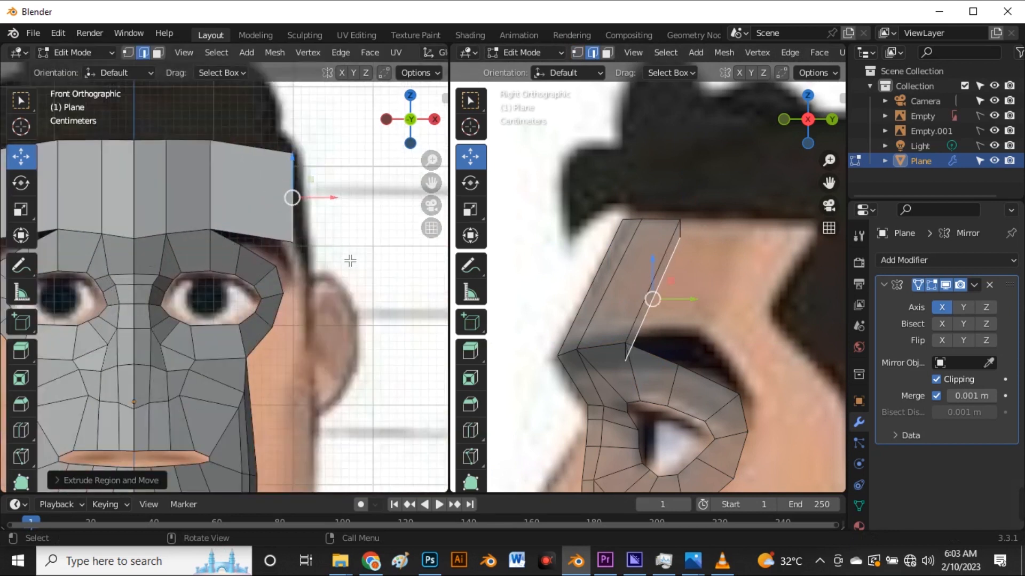
pyautogui.press('s')
pyautogui.click(291, 197)
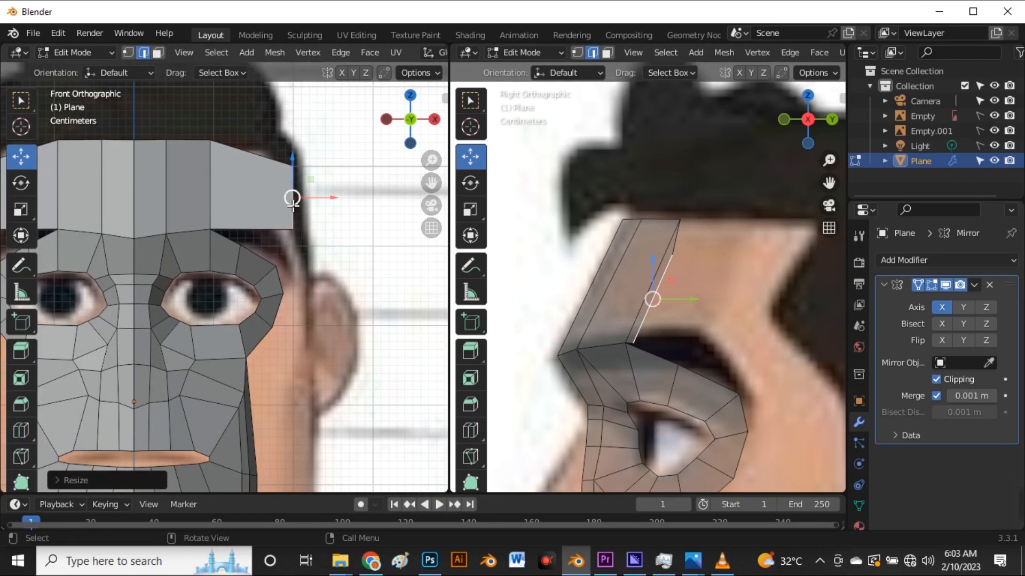
pyautogui.press('g')
pyautogui.click(241, 221)
pyautogui.press('r')
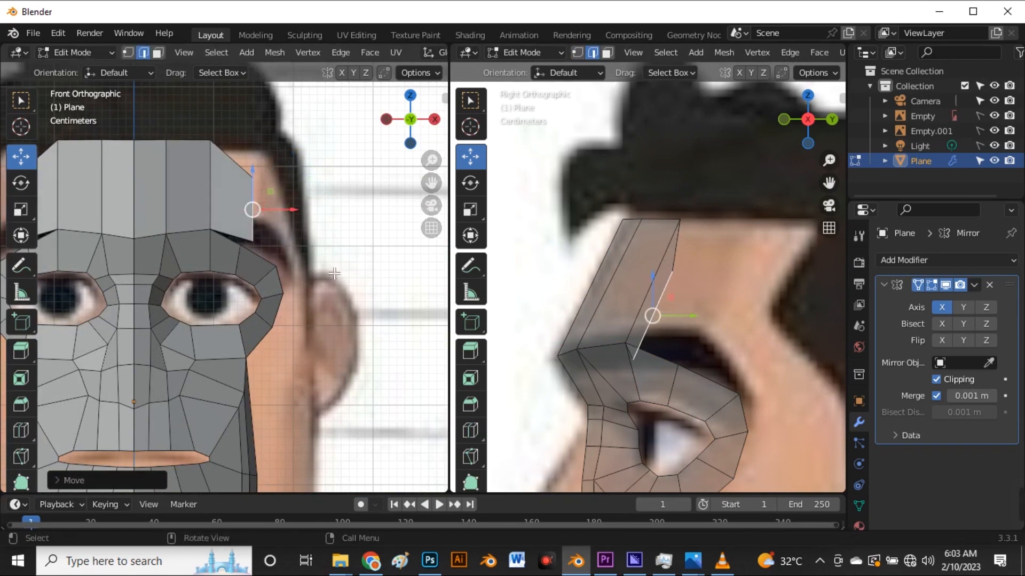
pyautogui.click(323, 301)
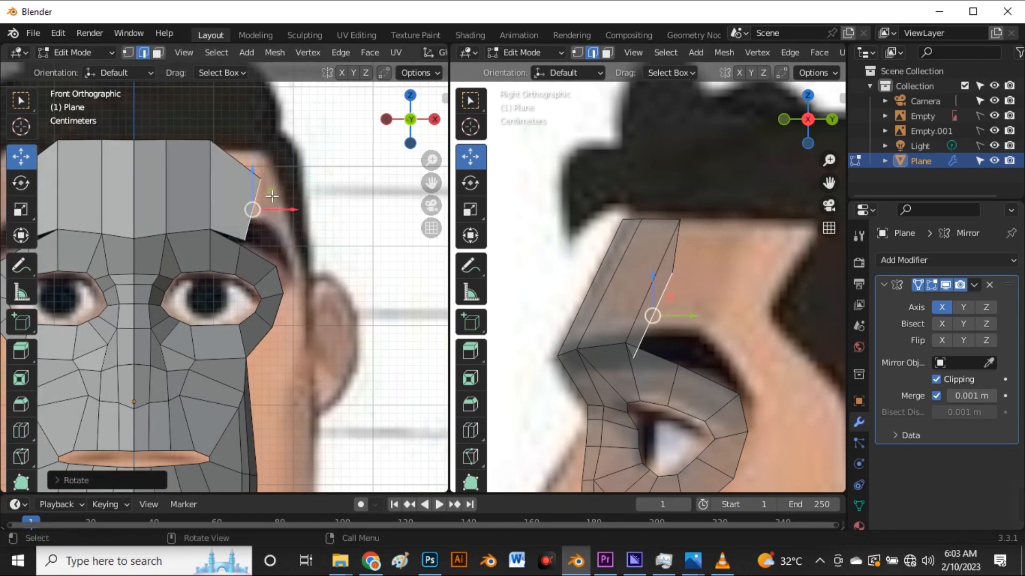
# - Move the temple edge backward and slightly up in the side view to wrap around the side of the forehead
pyautogui.scroll(-4, 272, 197)
pyautogui.scroll(4, 275, 190)
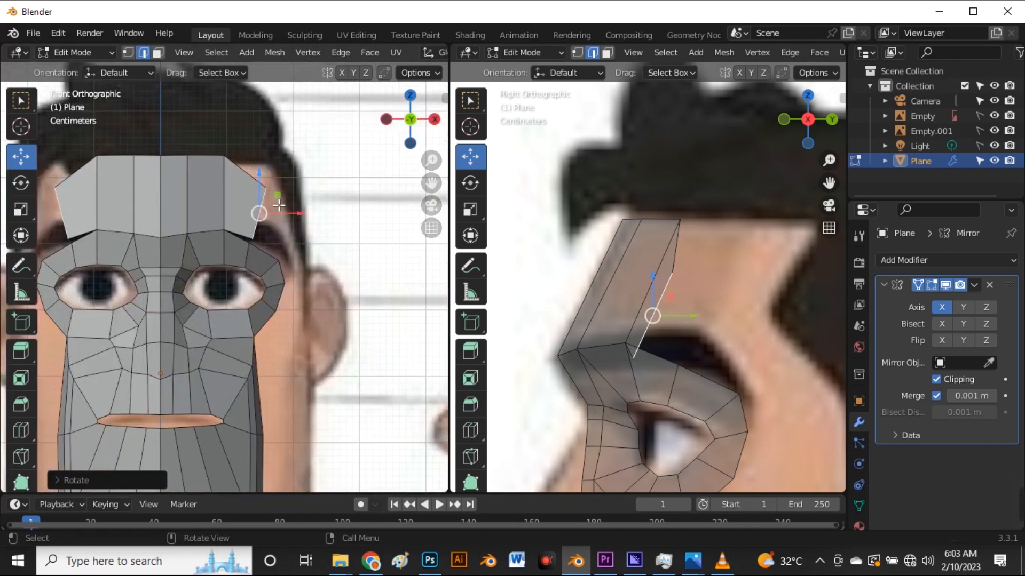
pyautogui.press('g')
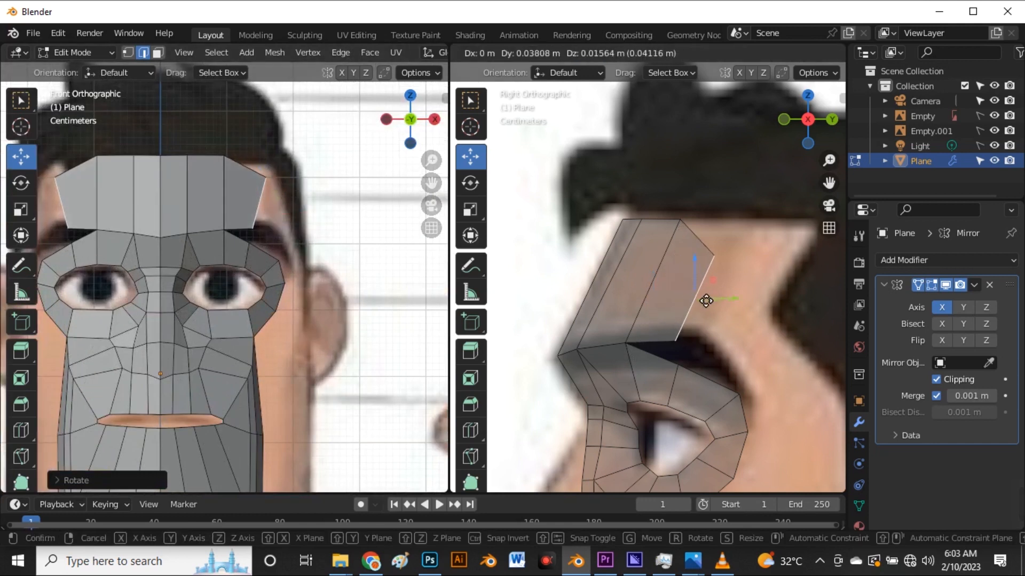
pyautogui.click(709, 306)
# - Try placing the temple edge's lower vertex on the eye loop's upper outer vertex, checking the fit with X-ray toggled in the front view
pyautogui.press('1')
pyautogui.click(679, 340)
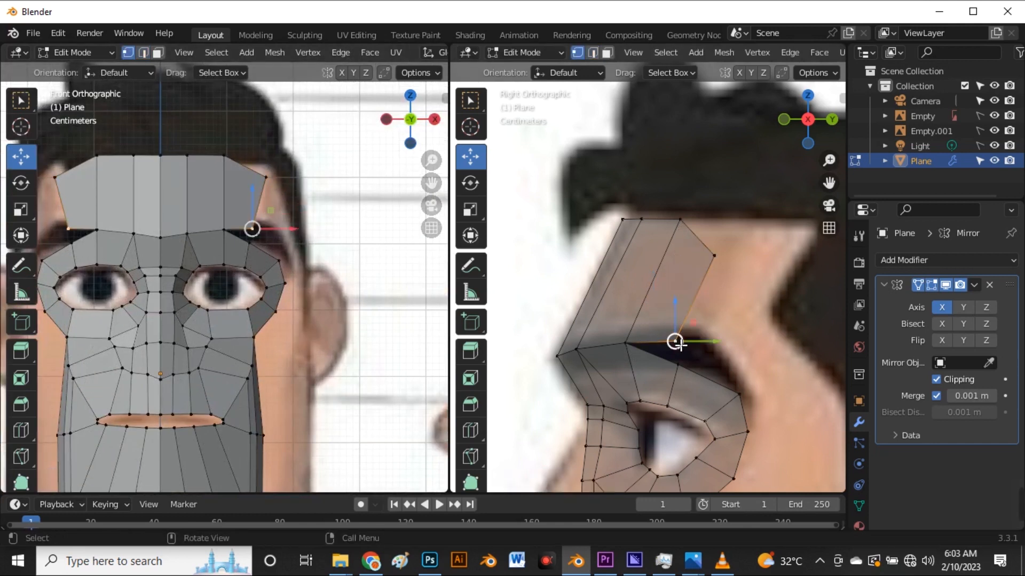
pyautogui.press('g')
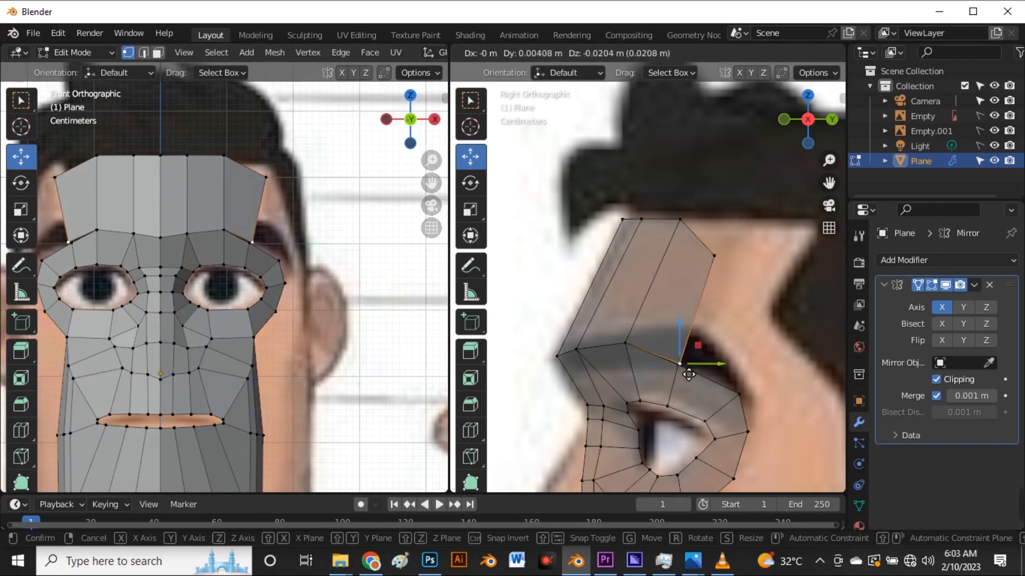
pyautogui.click(688, 375)
pyautogui.hotkey('alt', 'z')
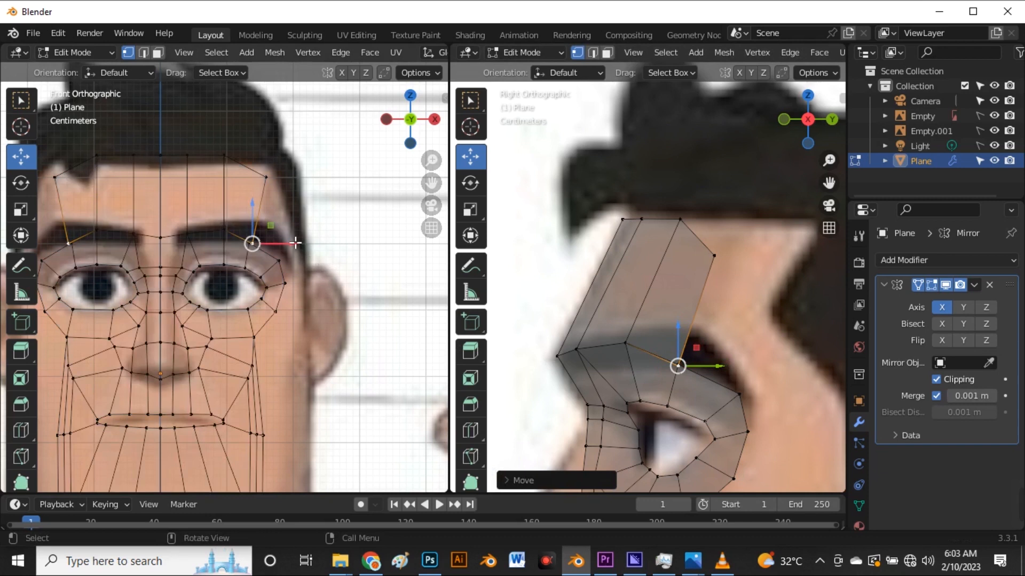
pyautogui.hotkey('alt', 'z')
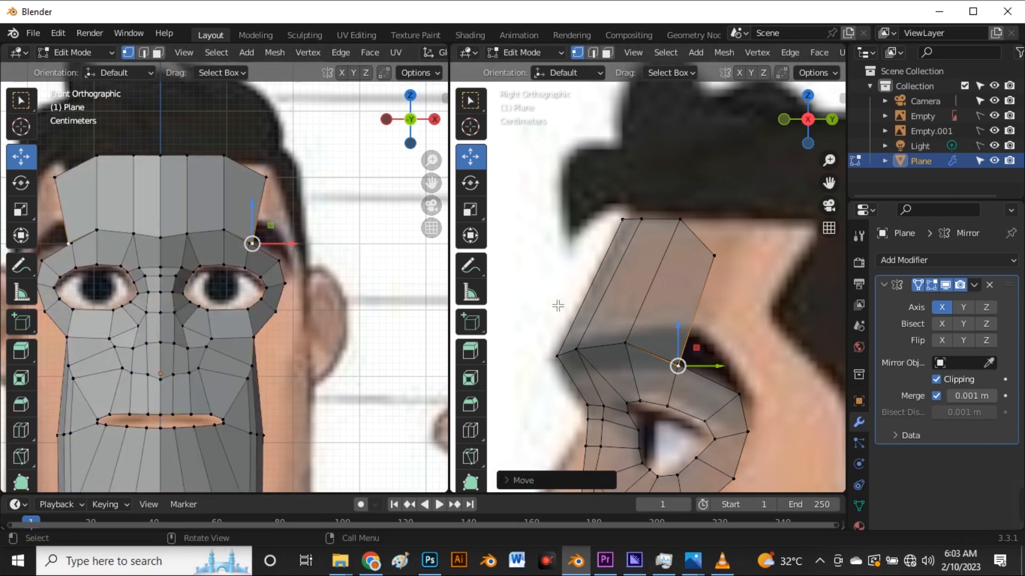
# - Raise the brow vertices slightly and lift the temple edge's lower vertex to the top of the eyebrow in the side view
pyautogui.scroll(1, 707, 353)
pyautogui.scroll(-3, 610, 283)
pyautogui.scroll(3, 613, 314)
pyautogui.scroll(-2, 639, 290)
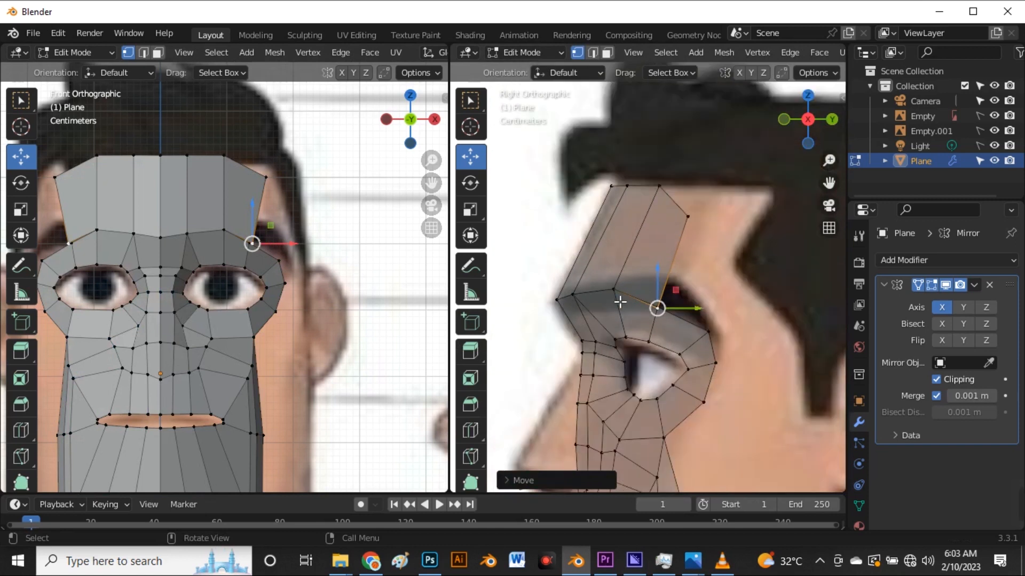
pyautogui.scroll(1, 614, 298)
pyautogui.moveTo(527, 285); pyautogui.dragTo(675, 322)
pyautogui.moveTo(567, 290); pyautogui.dragTo(569, 283)
pyautogui.click(676, 314)
pyautogui.moveTo(677, 314); pyautogui.dragTo(692, 270)
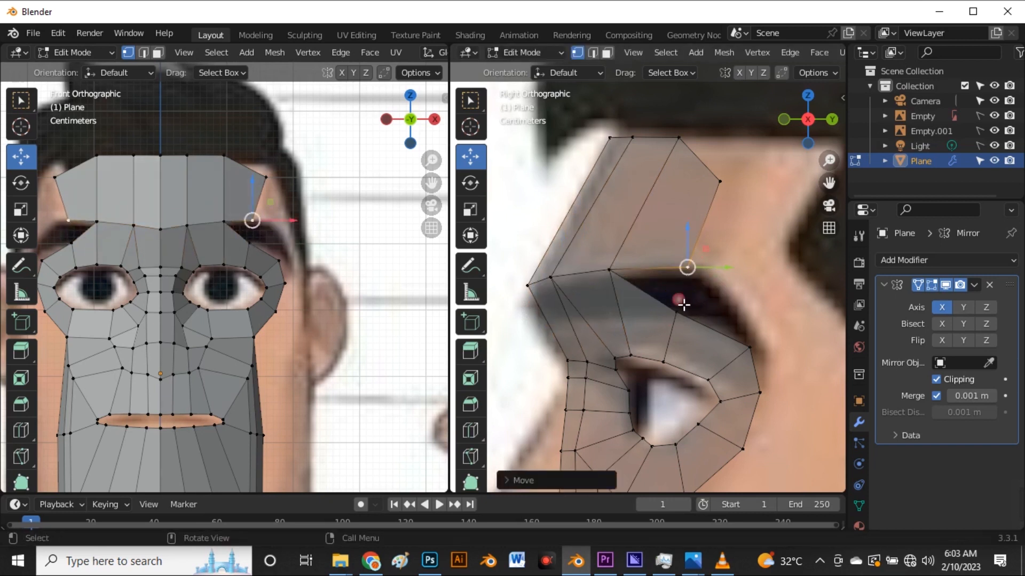
# - Merge the eye loop's upper outer vertex into the temple edge's lower vertex and nudge the merged vertex slightly backward
pyautogui.click(677, 314)
pyautogui.keyDown('shift'); pyautogui.click(693, 266); pyautogui.keyUp('shift')
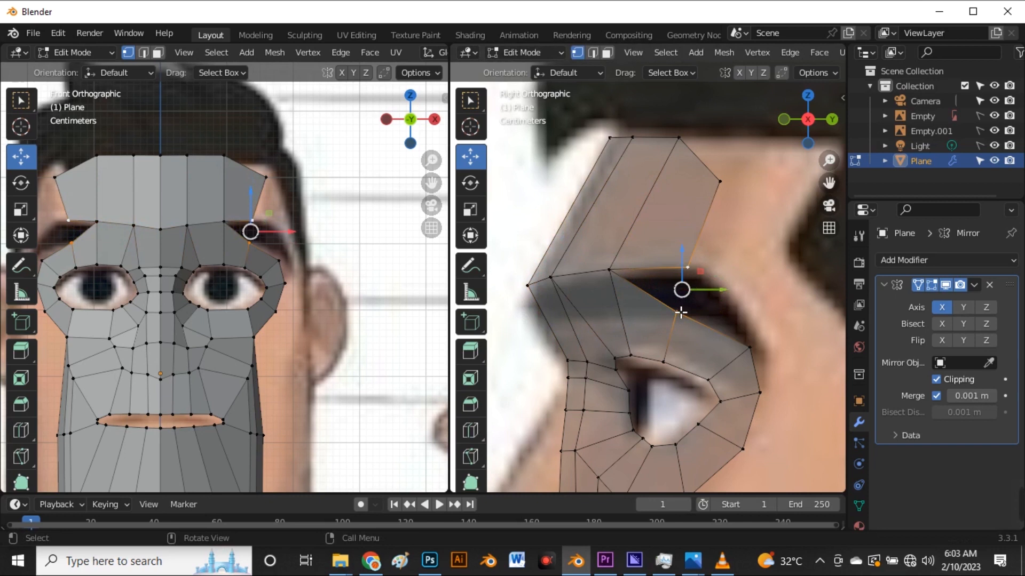
pyautogui.press('m')
pyautogui.click(645, 374)
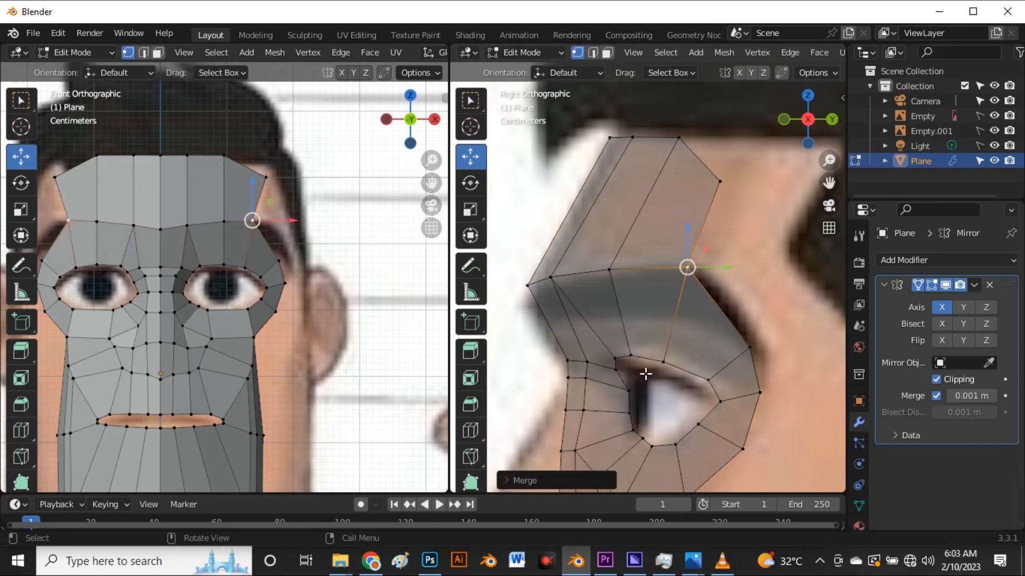
pyautogui.moveTo(700, 276); pyautogui.dragTo(706, 276)
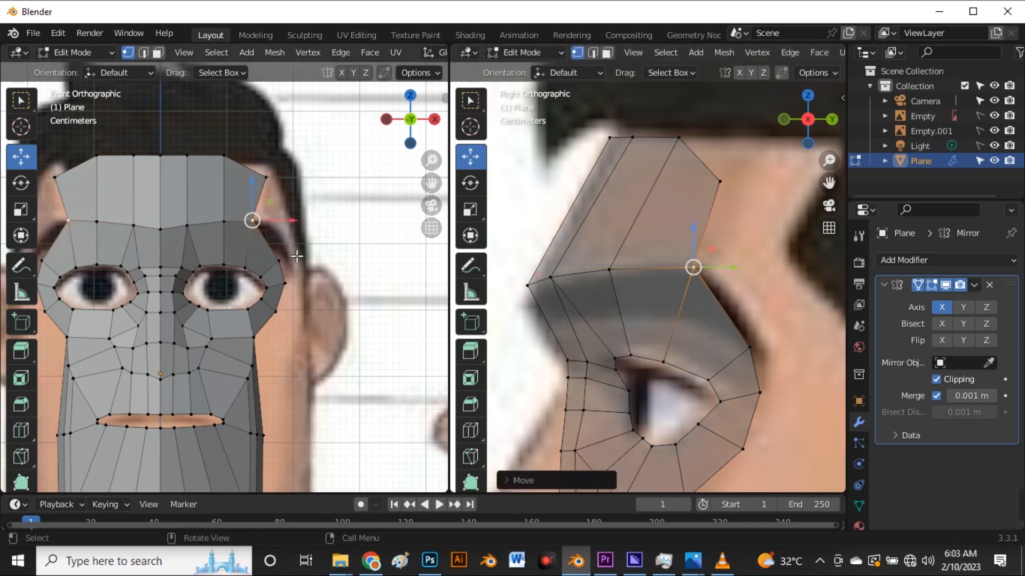
pyautogui.press('2')
pyautogui.scroll(-4, 272, 237)
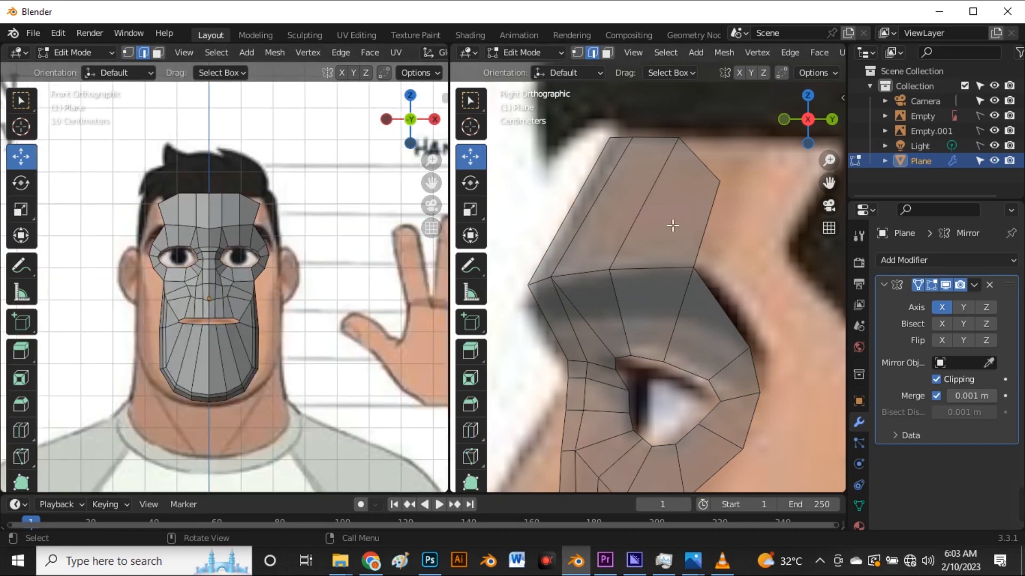
# - Move the forehead's upper outer vertex backward and up to the hairline in the side view
pyautogui.scroll(-2, 673, 225)
pyautogui.scroll(3, 710, 213)
pyautogui.press('1')
pyautogui.click(713, 194)
pyautogui.moveTo(715, 198); pyautogui.dragTo(737, 147)
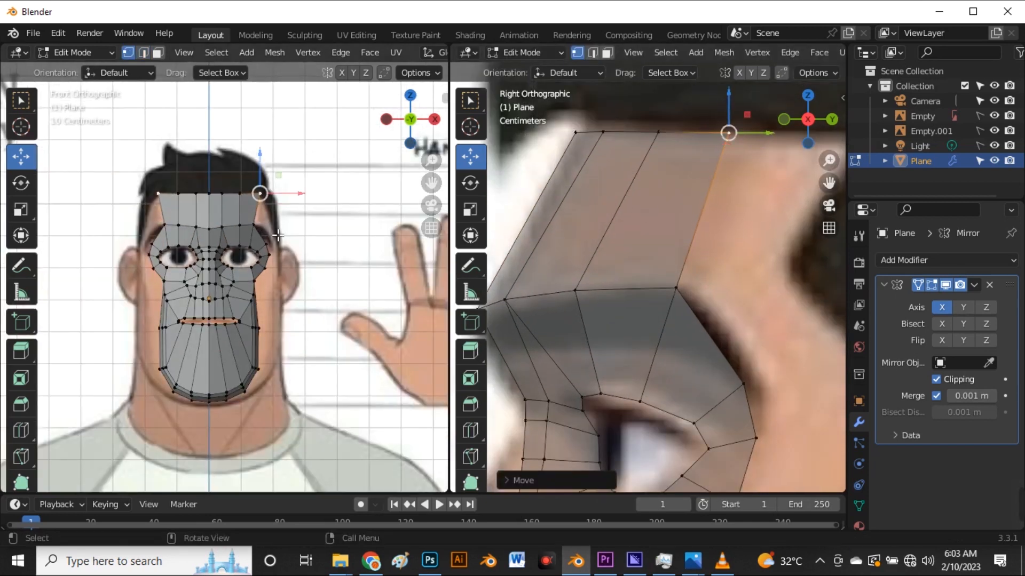
# - Select the outer forehead edge and rotate it slightly clockwise in the side view to follow the head's slope
pyautogui.scroll(4, 267, 224)
pyautogui.press('2')
pyautogui.click(266, 215)
pyautogui.scroll(-3, 266, 229)
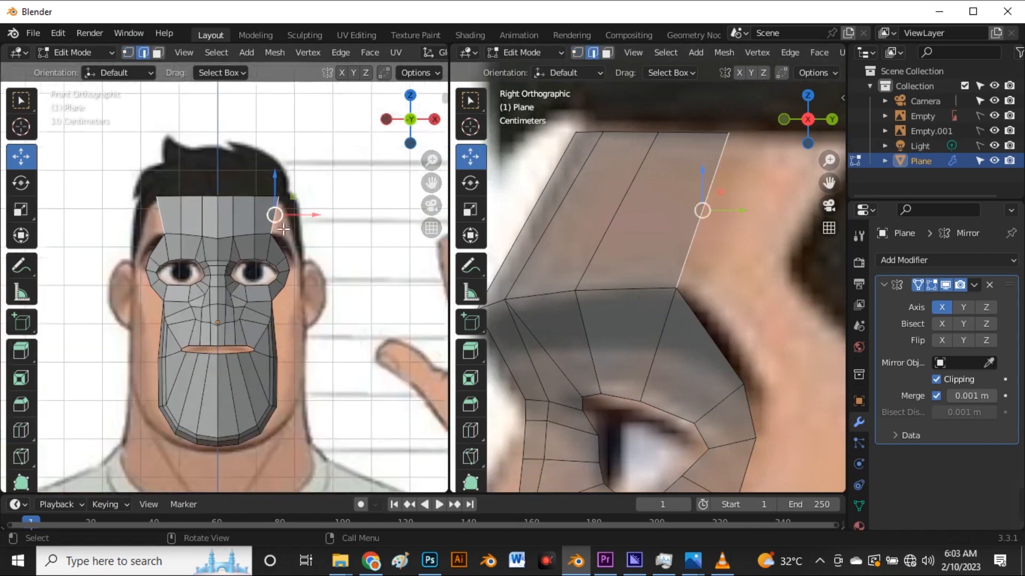
pyautogui.scroll(2, 707, 227)
pyautogui.scroll(-3, 707, 228)
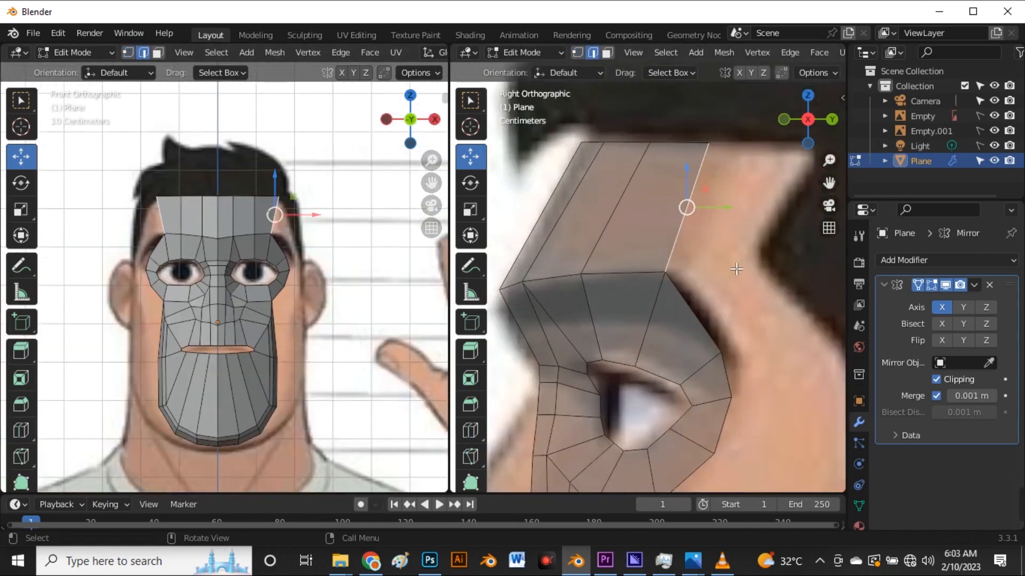
pyautogui.press('r')
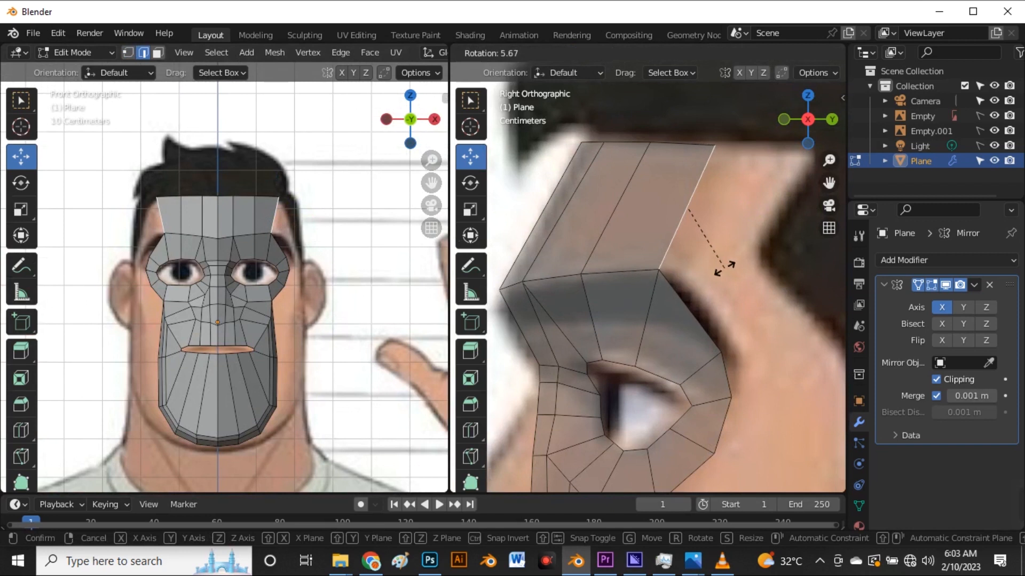
pyautogui.click(714, 269)
# - Extrude the outer forehead edge backward toward the side hairline, then rotate and shift the new edge to fit the temple
pyautogui.press('e')
pyautogui.click(765, 261)
pyautogui.press('r')
pyautogui.click(734, 366)
pyautogui.scroll(-3, 686, 225)
pyautogui.scroll(3, 712, 229)
pyautogui.press('r')
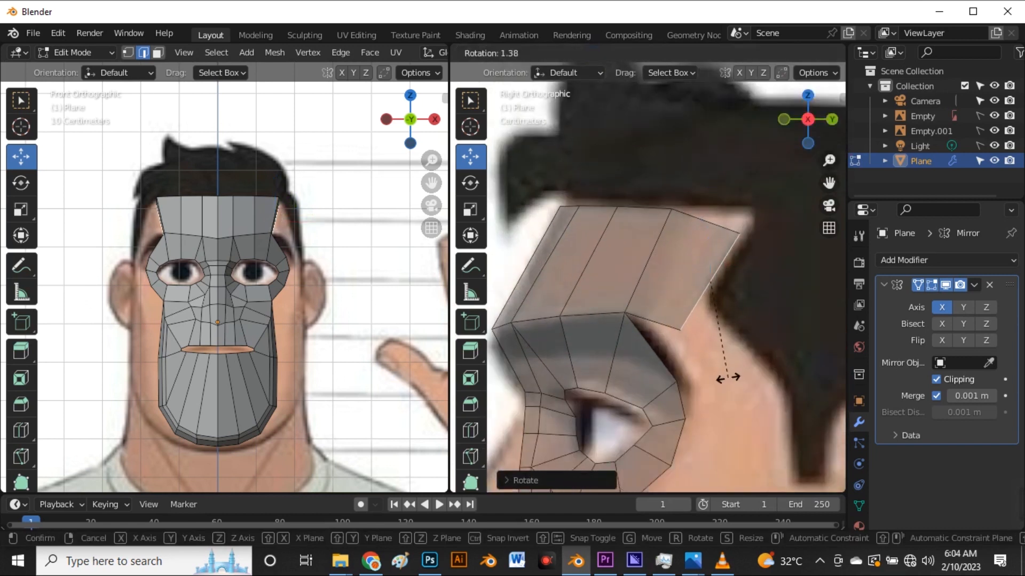
pyautogui.click(710, 281)
pyautogui.moveTo(709, 281)
pyautogui.mouseDown()
pyautogui.moveTo(713, 302)
pyautogui.moveTo(701, 291)
pyautogui.mouseUp()
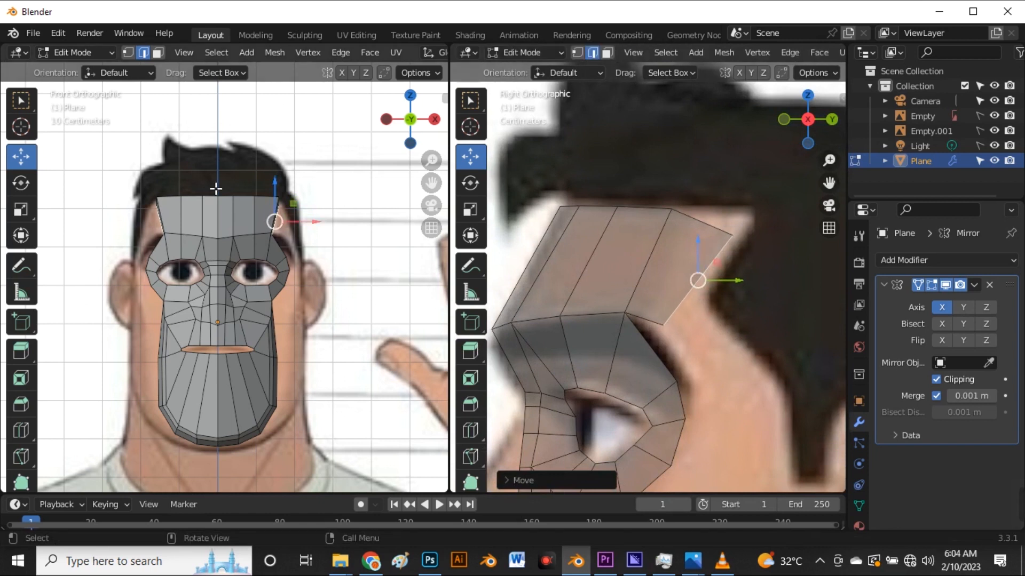
# - Move the new temple edge outward in the front view toward the side of the head
pyautogui.scroll(4, 273, 208)
pyautogui.press('g')
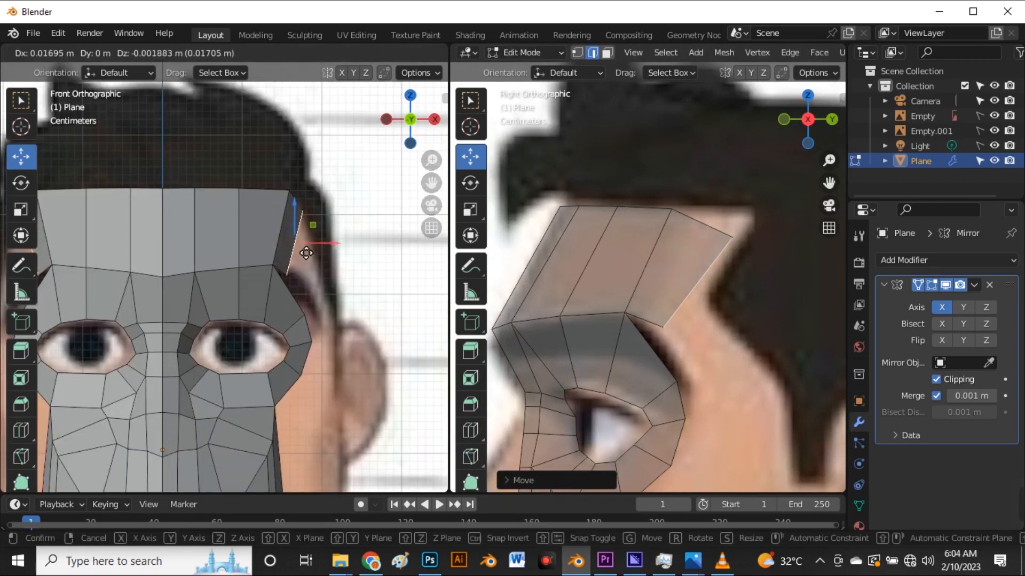
pyautogui.click(299, 246)
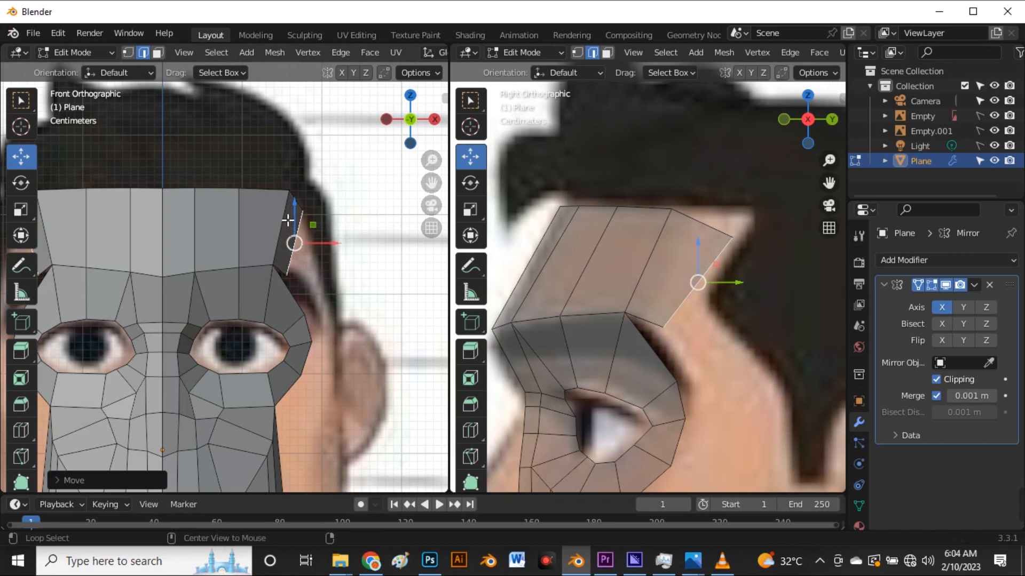
# - With X-ray on, shift the outer forehead edge slightly backward and down in the side view
pyautogui.hotkey('alt', 'z')
pyautogui.scroll(2, 296, 218)
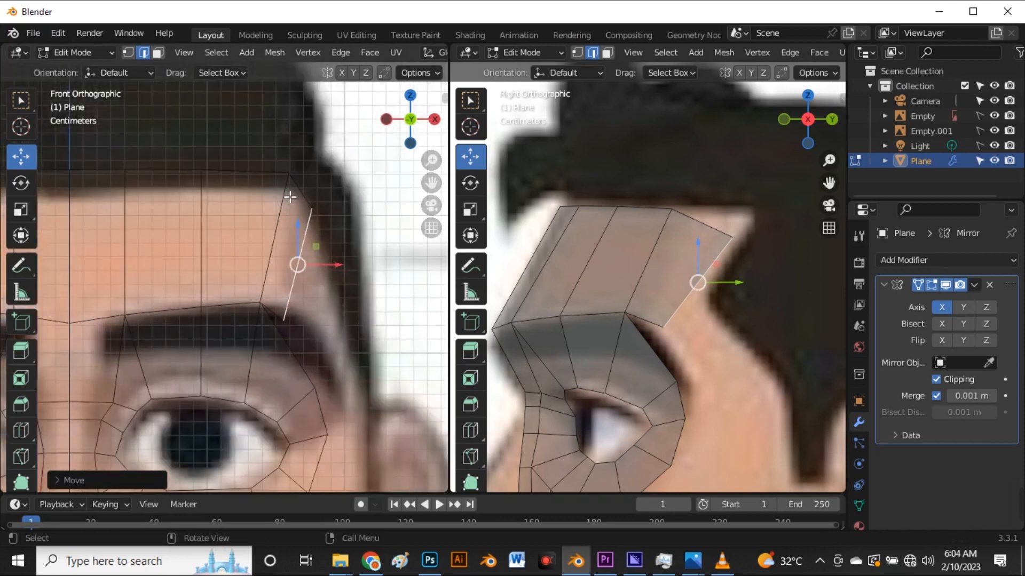
pyautogui.click(289, 197)
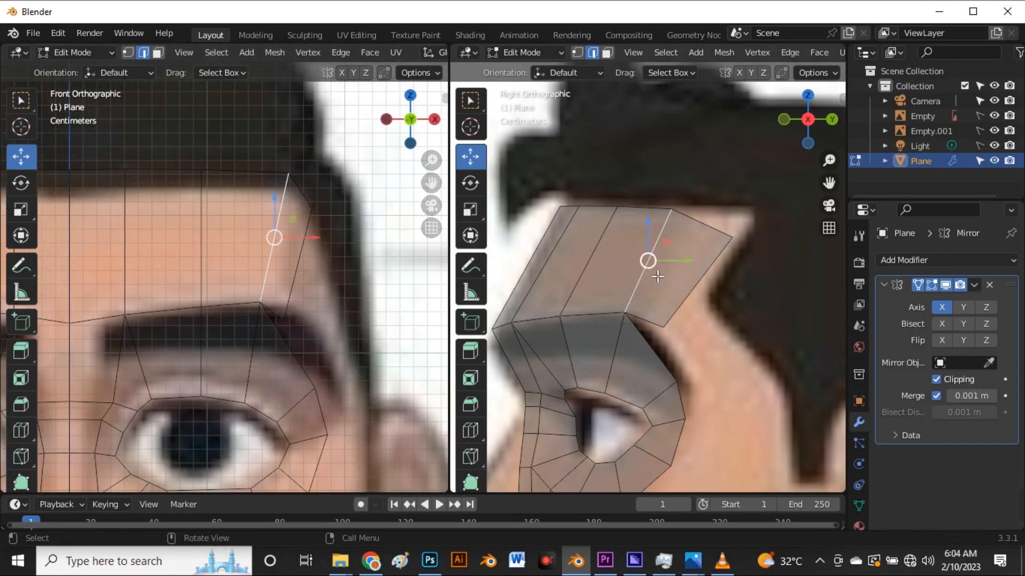
pyautogui.press('g')
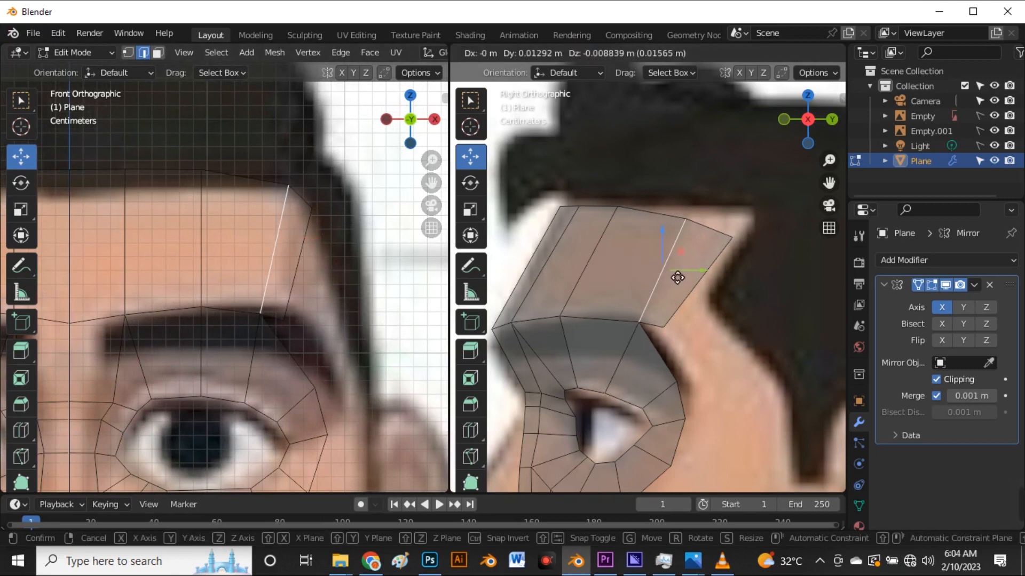
pyautogui.click(677, 277)
# - Move the temple edge down and backward in the side view, and outward to the head outline in the front view
pyautogui.click(686, 299)
pyautogui.scroll(-3, 618, 219)
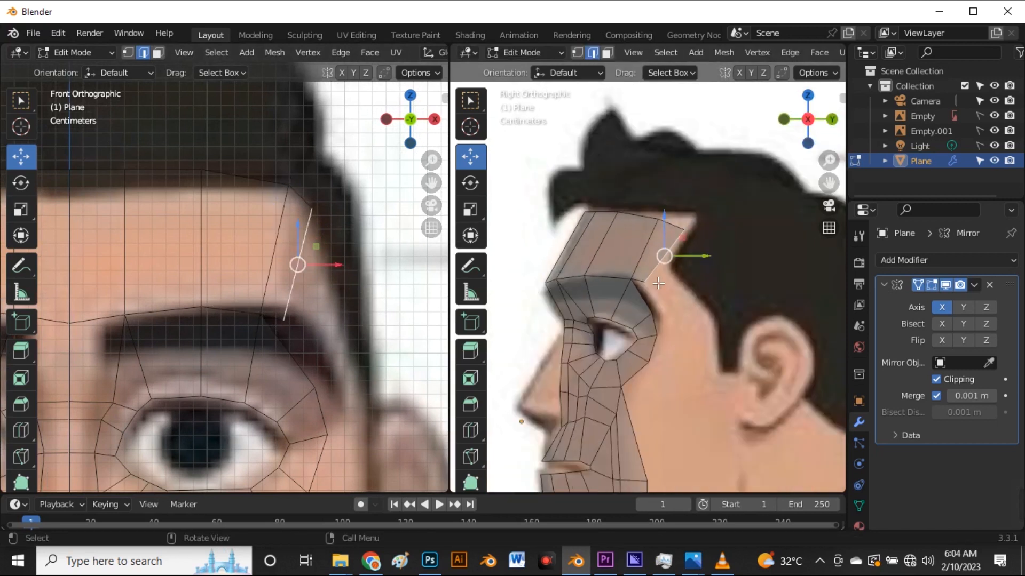
pyautogui.press('g')
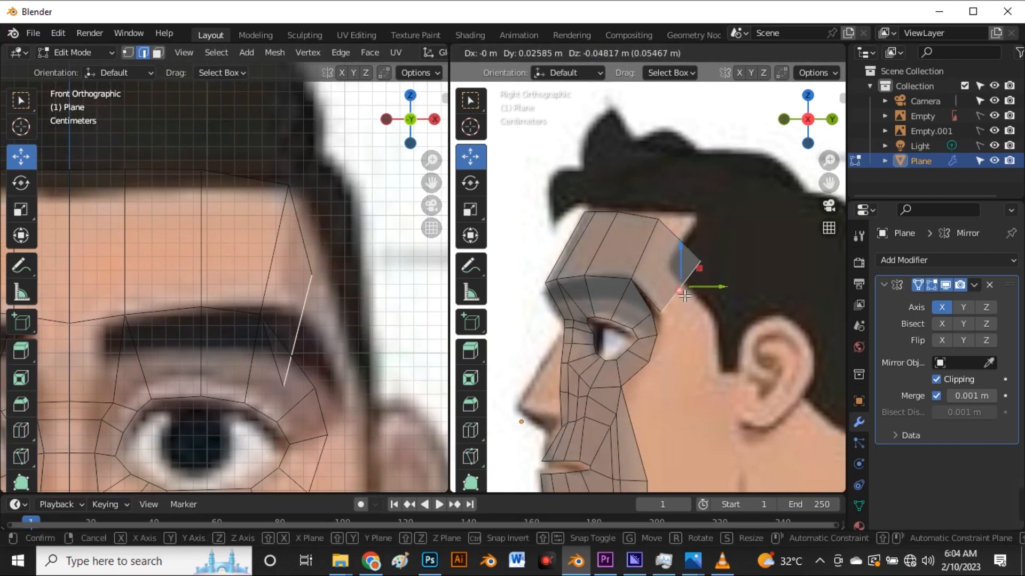
pyautogui.click(686, 290)
pyautogui.press('g')
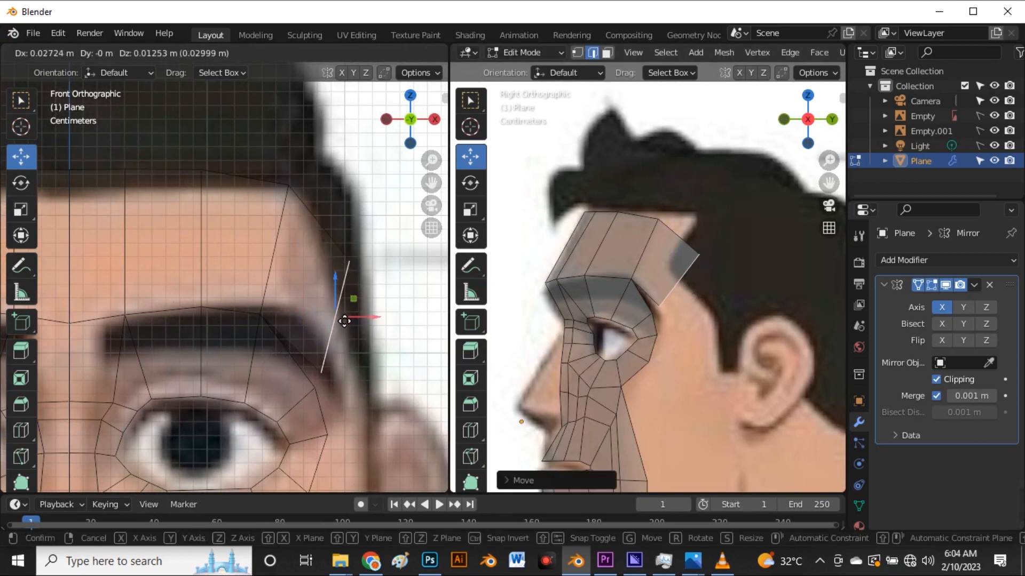
pyautogui.click(342, 334)
# - Move the temple edge's upper vertex inward and slightly up in the front view, checking the shape with X-ray toggled
pyautogui.hotkey('alt', 'z')
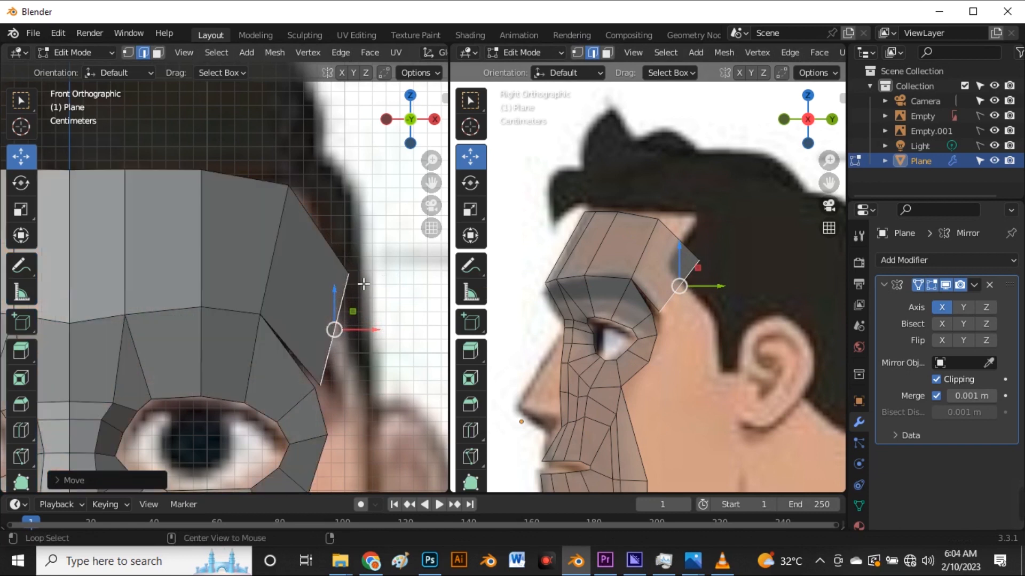
pyautogui.hotkey('alt', 'z')
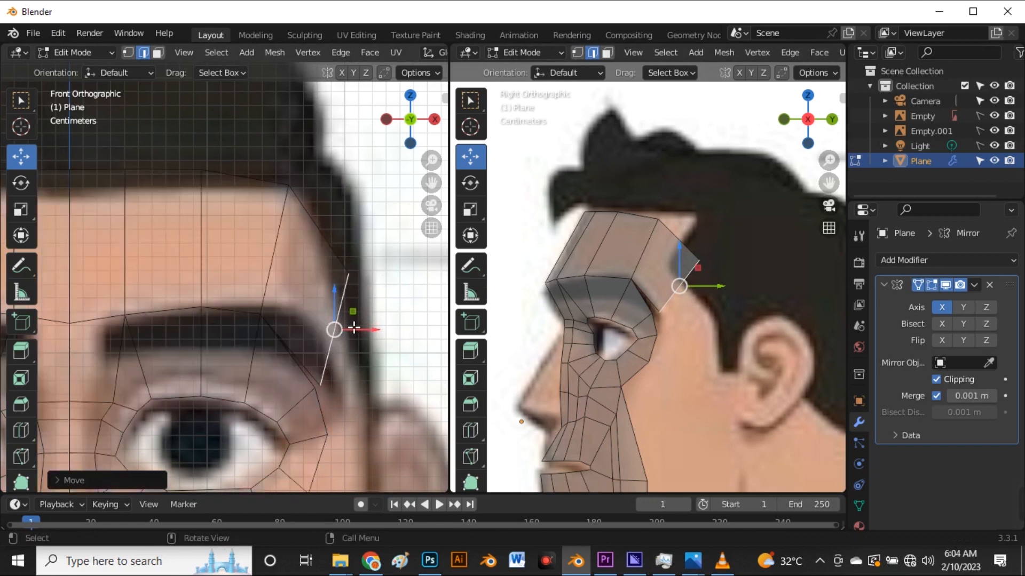
pyautogui.click(348, 275)
pyautogui.press('g')
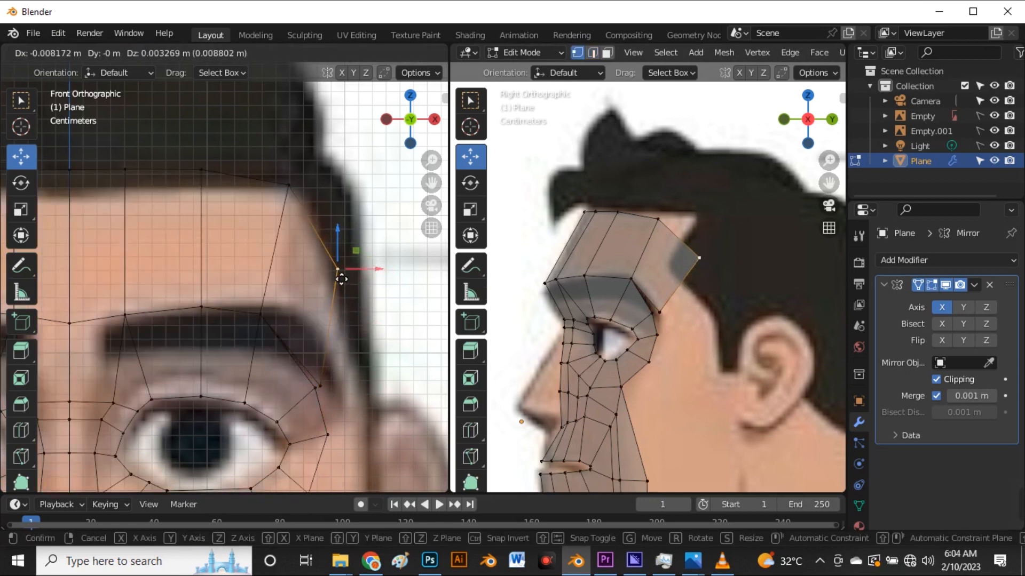
pyautogui.click(329, 266)
pyautogui.hotkey('alt', 'z')
pyautogui.scroll(-2, 322, 272)
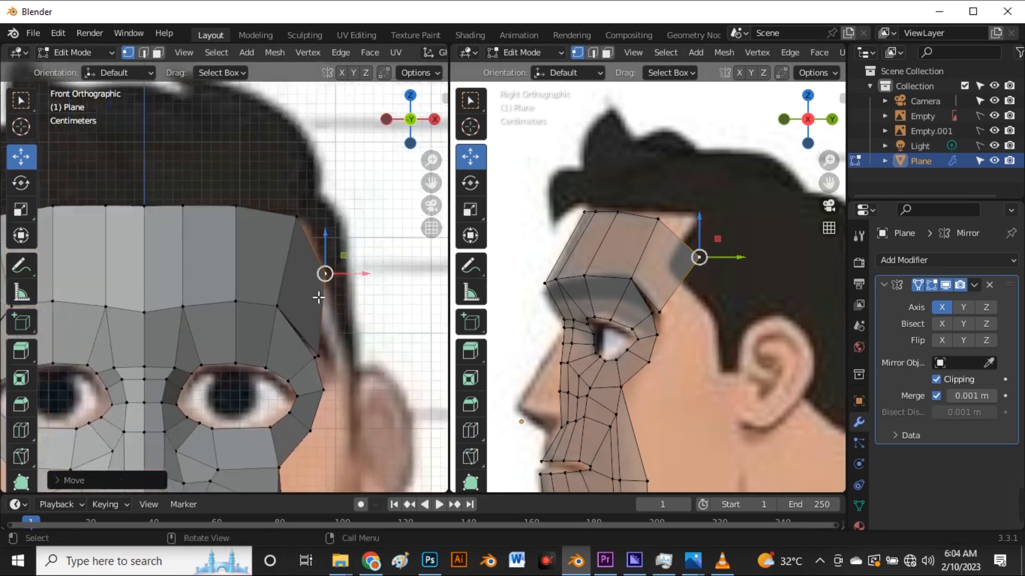
# - Merge the temple edge's lower vertex with the eye loop's neighbouring outer vertex
pyautogui.scroll(3, 314, 355)
pyautogui.keyDown('shift'); pyautogui.click(329, 341); pyautogui.keyUp('shift')
pyautogui.press('m')
pyautogui.click(322, 337)
pyautogui.scroll(-5, 298, 261)
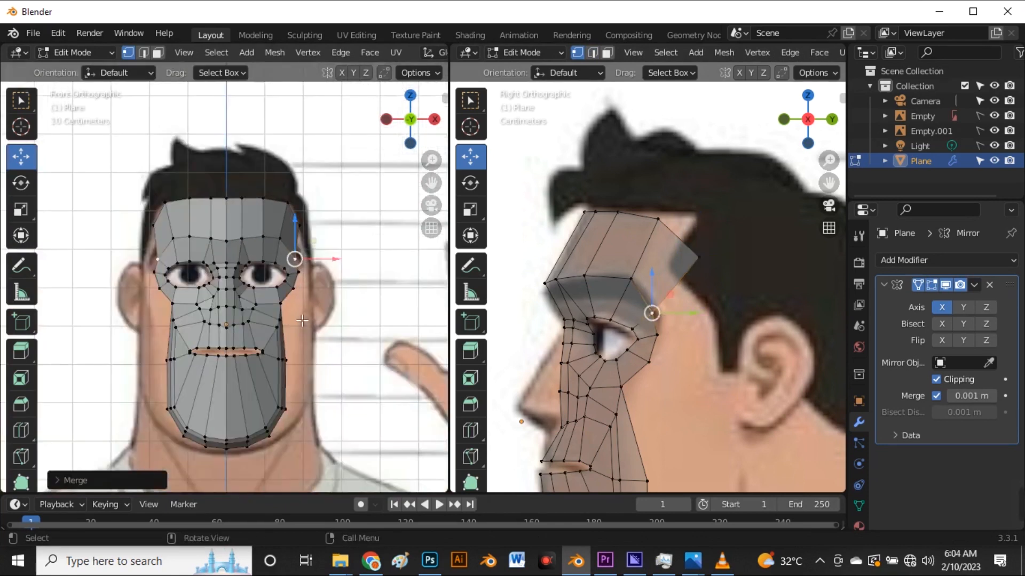
# - Extrude the temple edge down and slightly backward in the side view to start the next face beside the eye
pyautogui.scroll(2, 670, 334)
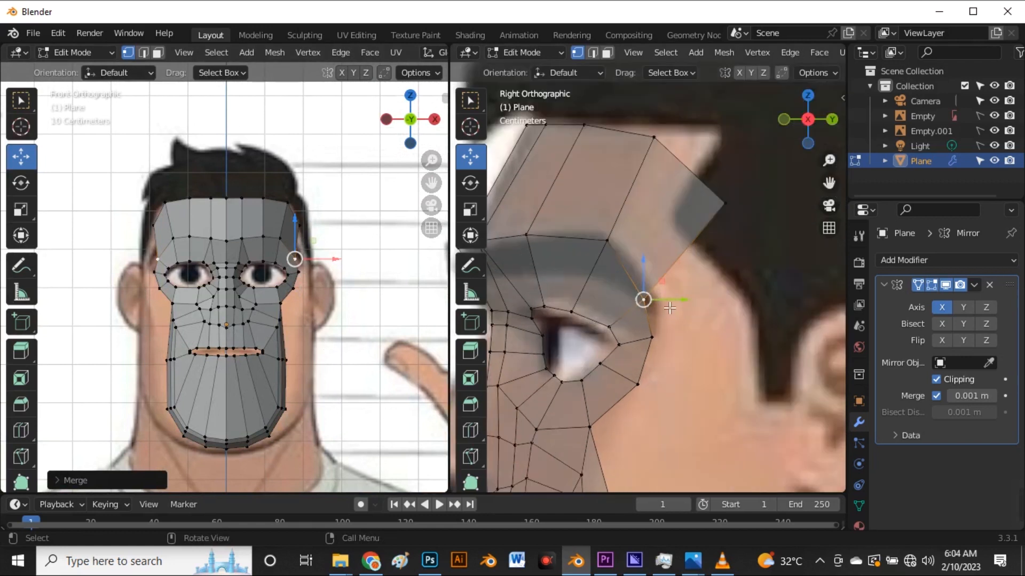
pyautogui.press('2')
pyautogui.click(675, 272)
pyautogui.scroll(-2, 260, 217)
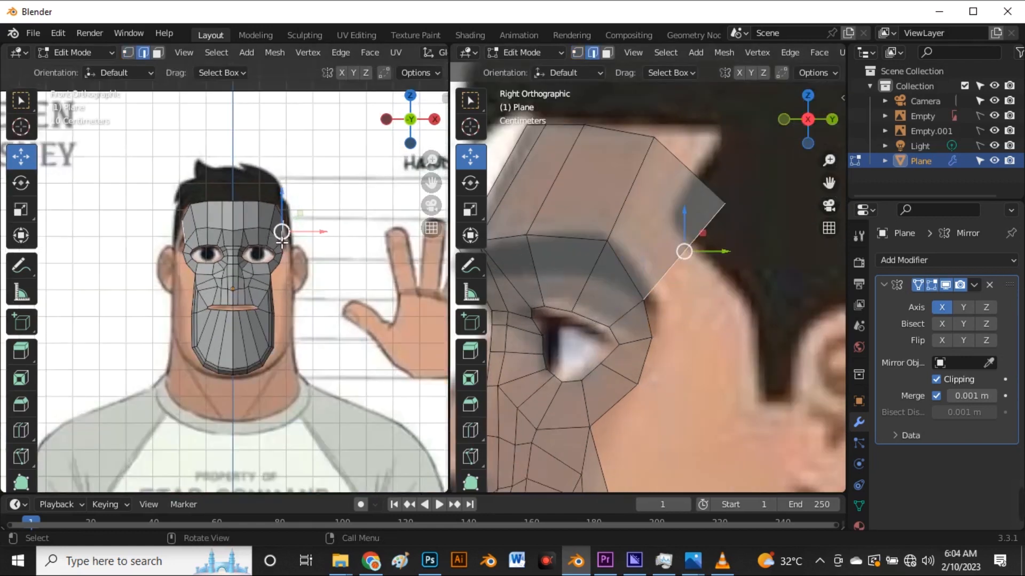
pyautogui.scroll(4, 274, 236)
pyautogui.scroll(-3, 681, 272)
pyautogui.moveTo(679, 243); pyautogui.dragTo(713, 317)
pyautogui.click(715, 320)
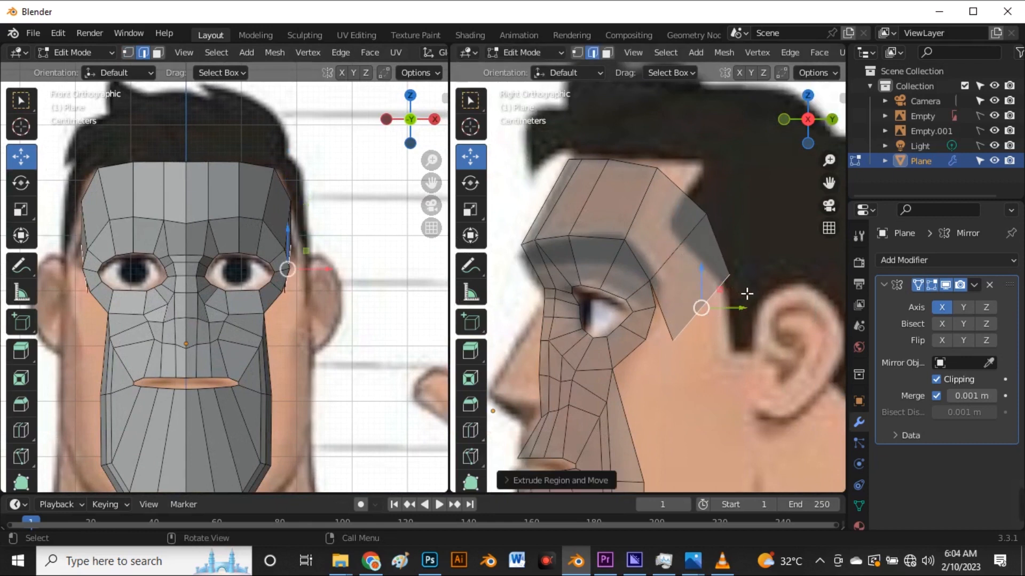
# - Rotate the extruded edge to nearly horizontal in the side view and move it outward along X in the front view
pyautogui.press('r')
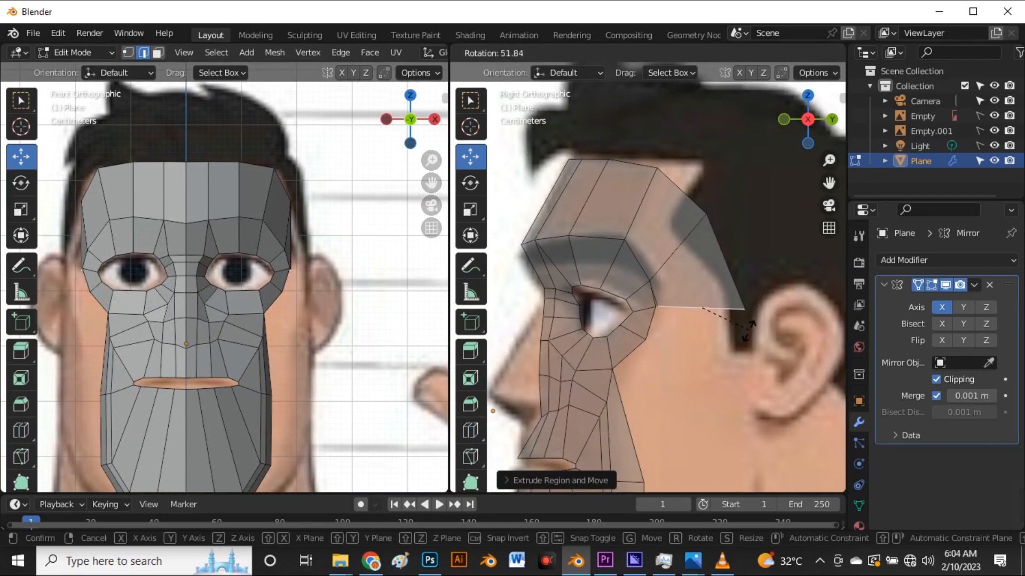
pyautogui.click(752, 336)
pyautogui.scroll(5, 368, 267)
pyautogui.press('g')
pyautogui.press('x')
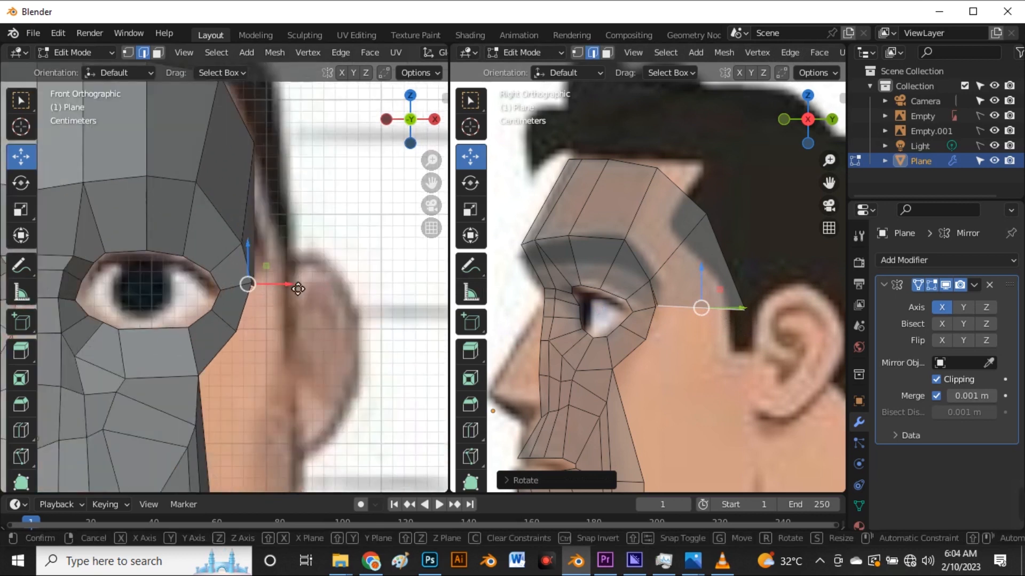
pyautogui.click(288, 291)
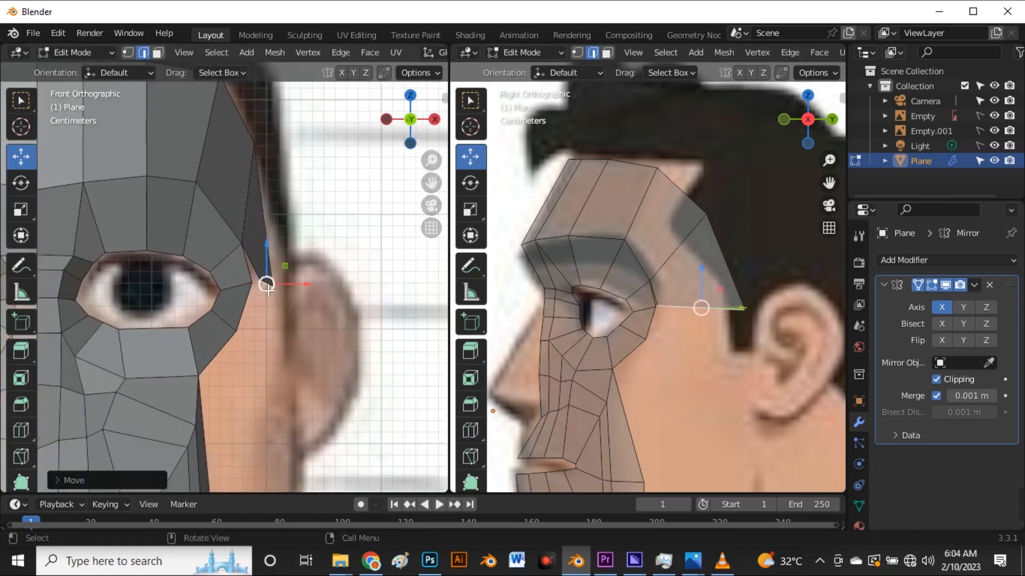
# - Merge the extruded edge's inner vertex with the eye loop's outermost vertex using At Last
pyautogui.press('1')
pyautogui.scroll(3, 270, 305)
pyautogui.click(255, 267)
pyautogui.press('m')
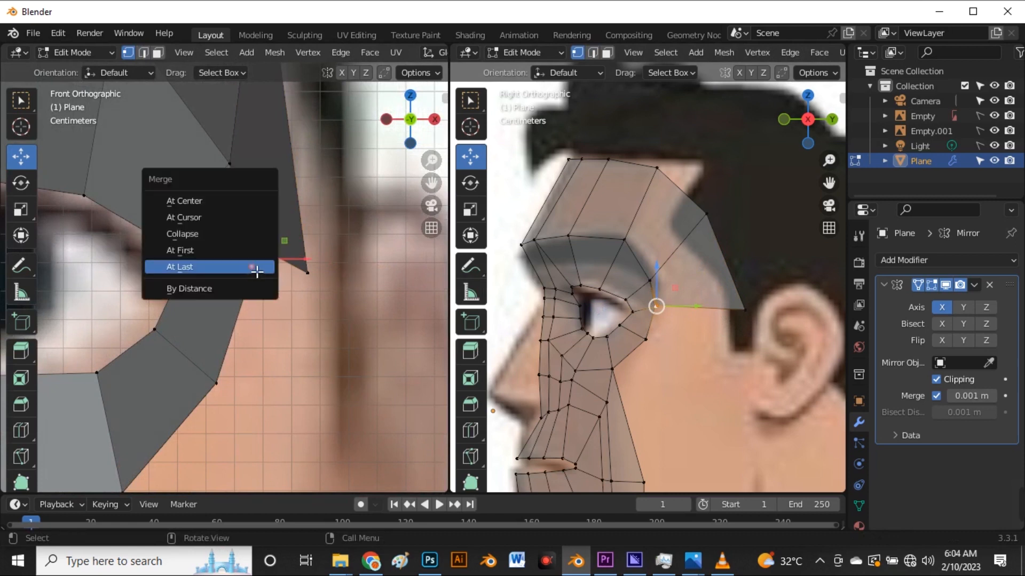
pyautogui.click(256, 272)
pyautogui.scroll(-5, 314, 256)
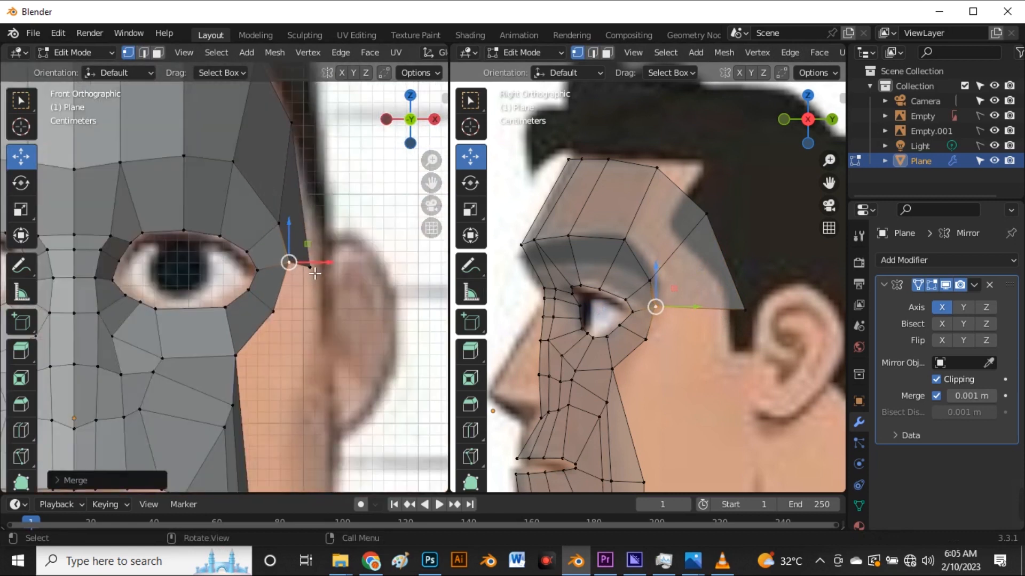
# - Extrude the horizontal edge between the eye and the ear straight down to form a cheek face
pyautogui.click(315, 274)
pyautogui.scroll(-5, 315, 277)
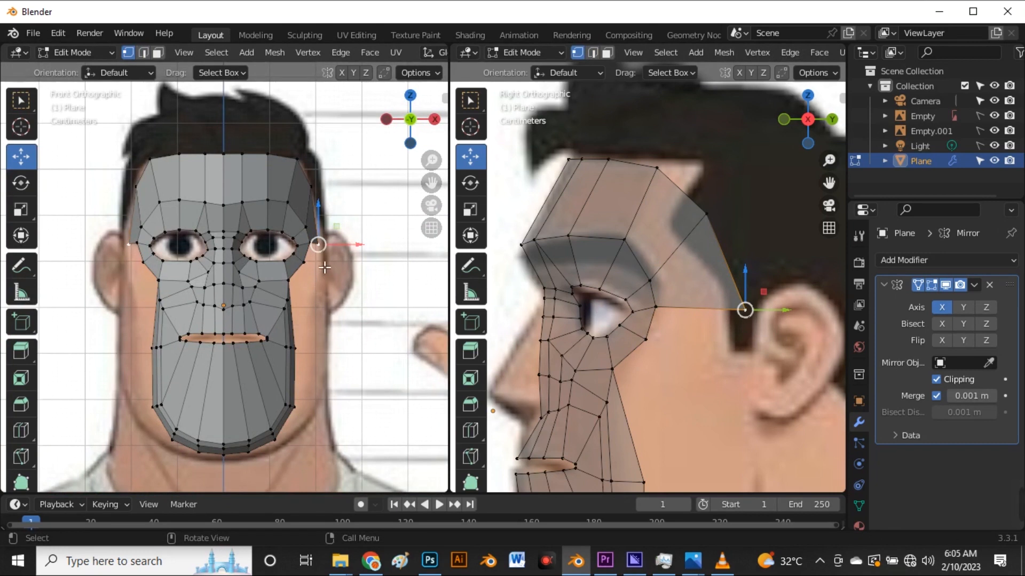
pyautogui.scroll(2, 324, 268)
pyautogui.press('2')
pyautogui.click(314, 244)
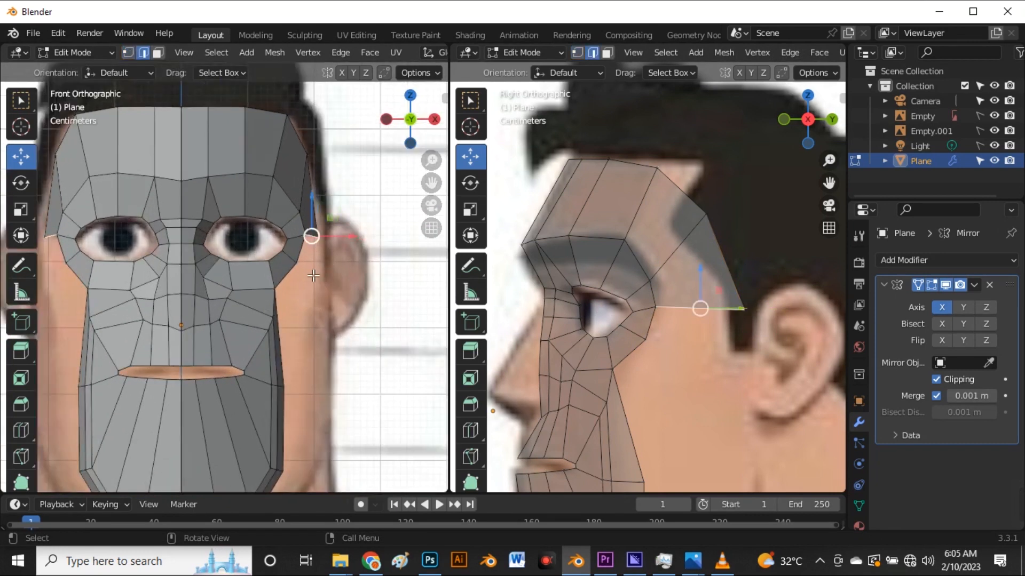
pyautogui.press('e')
pyautogui.rightClick(311, 330)
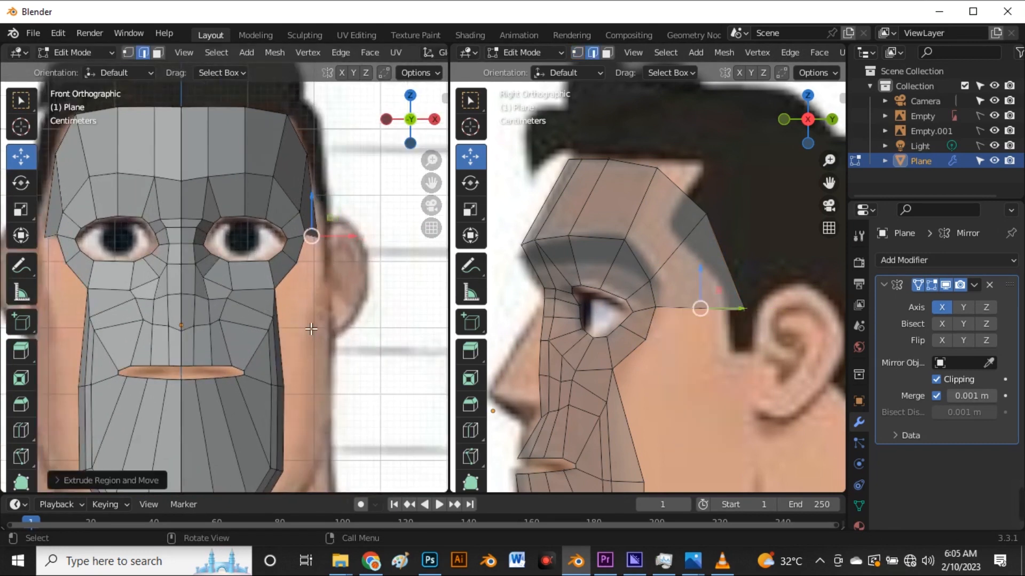
pyautogui.moveTo(318, 221); pyautogui.dragTo(316, 288)
pyautogui.scroll(4, 325, 229)
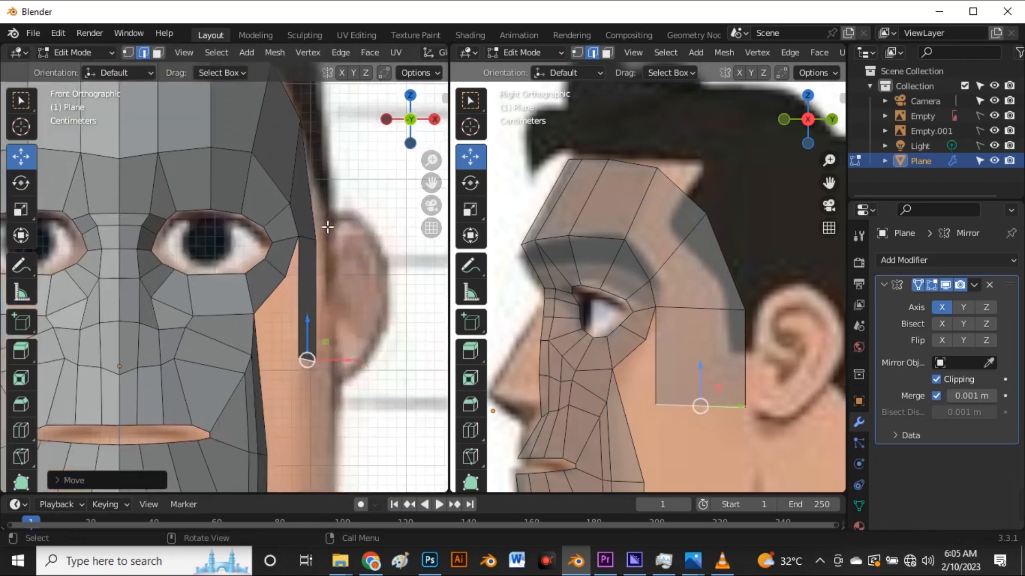
# - Move the cheek face's top edge slightly outward along X in the front view
pyautogui.click(316, 249)
pyautogui.press('g')
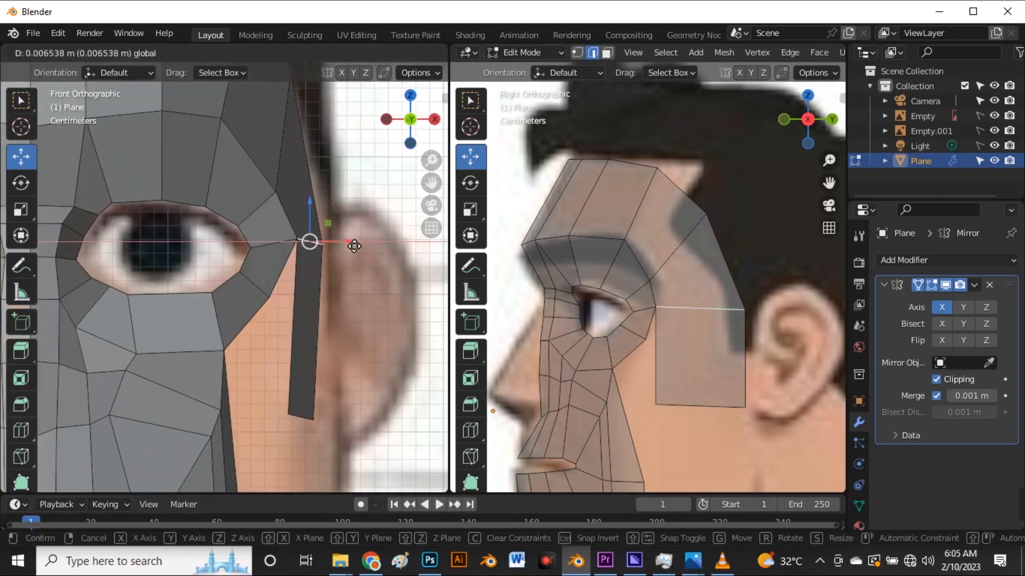
pyautogui.click(356, 248)
pyautogui.scroll(-4, 328, 208)
pyautogui.scroll(4, 320, 214)
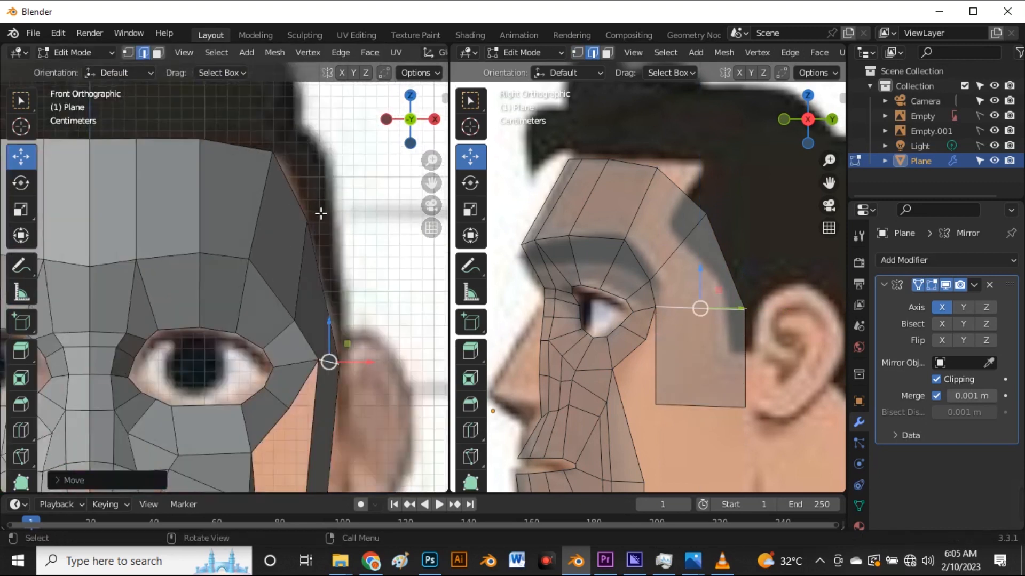
# - Nudge the temple's outer vertex beside the hairline into place in the front view
pyautogui.press('1')
pyautogui.scroll(-2, 309, 235)
pyautogui.hotkey('alt', 'z')
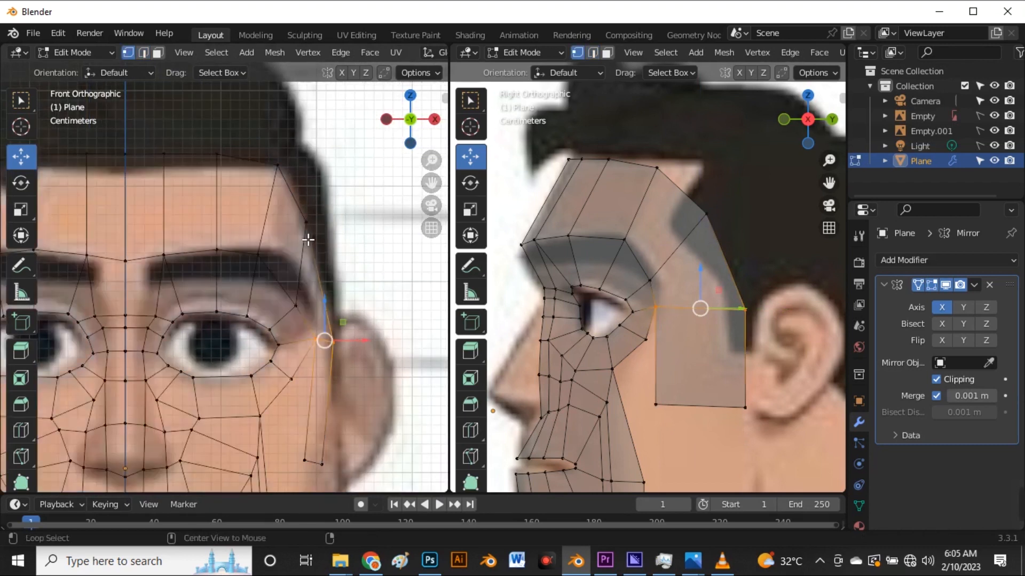
pyautogui.scroll(-1, 320, 256)
pyautogui.scroll(1, 315, 240)
pyautogui.click(315, 241)
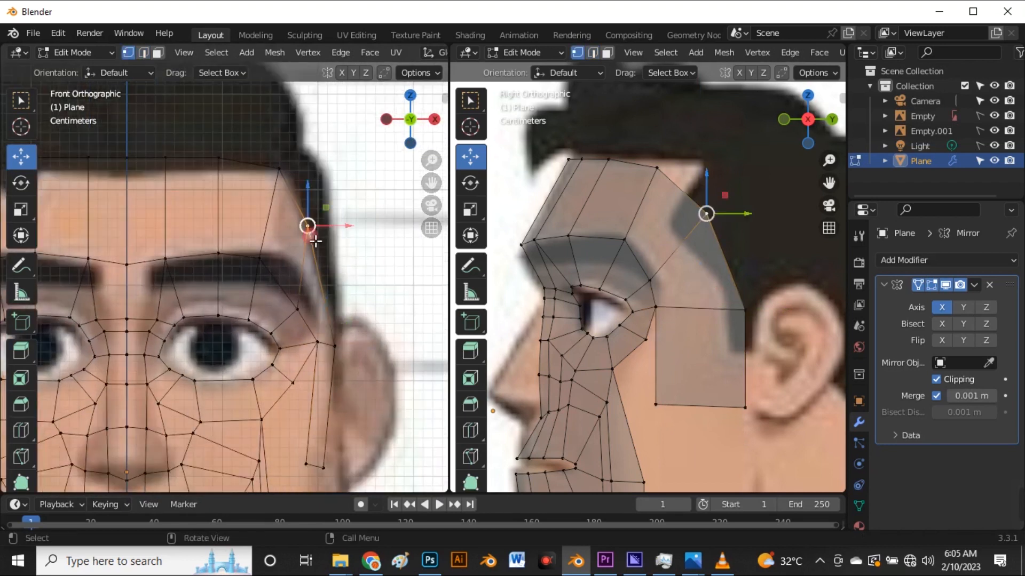
pyautogui.press('g')
pyautogui.click(314, 227)
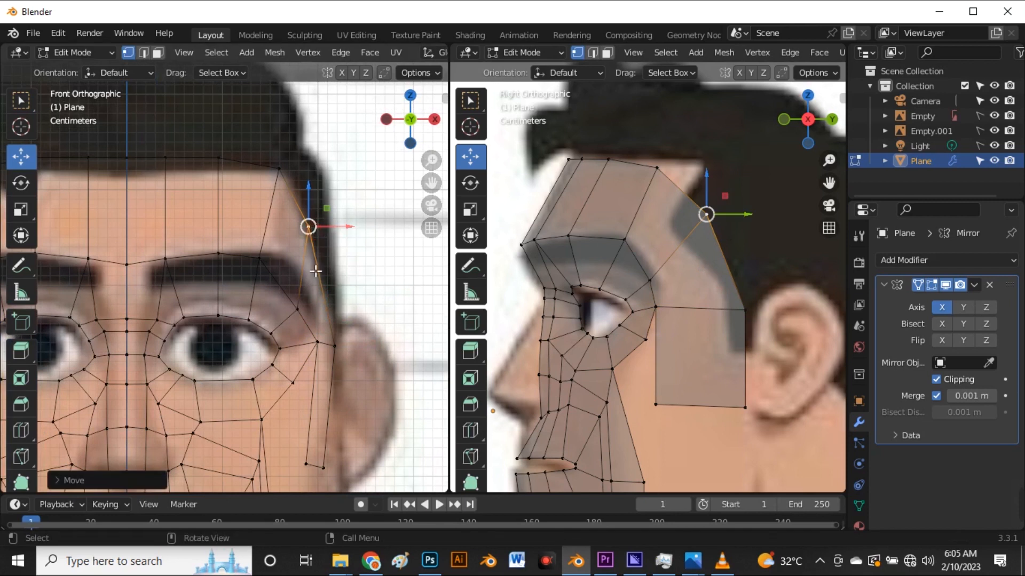
# - Move the cheek face's bottom edge outward to the side outline of the face in the front view
pyautogui.hotkey('alt', 'z')
pyautogui.scroll(-3, 311, 213)
pyautogui.scroll(3, 299, 289)
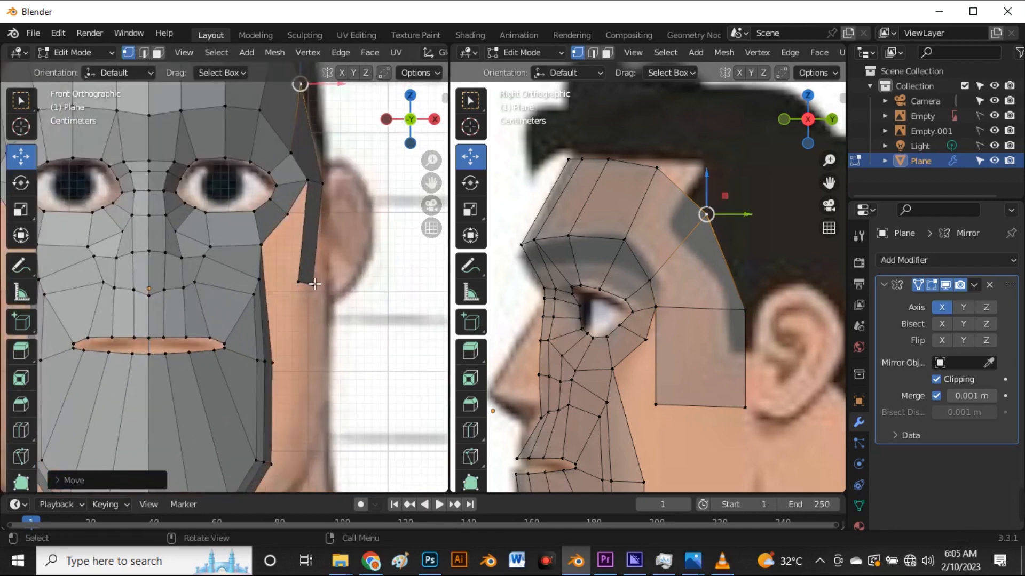
pyautogui.press('2')
pyautogui.click(315, 282)
pyautogui.click(315, 291)
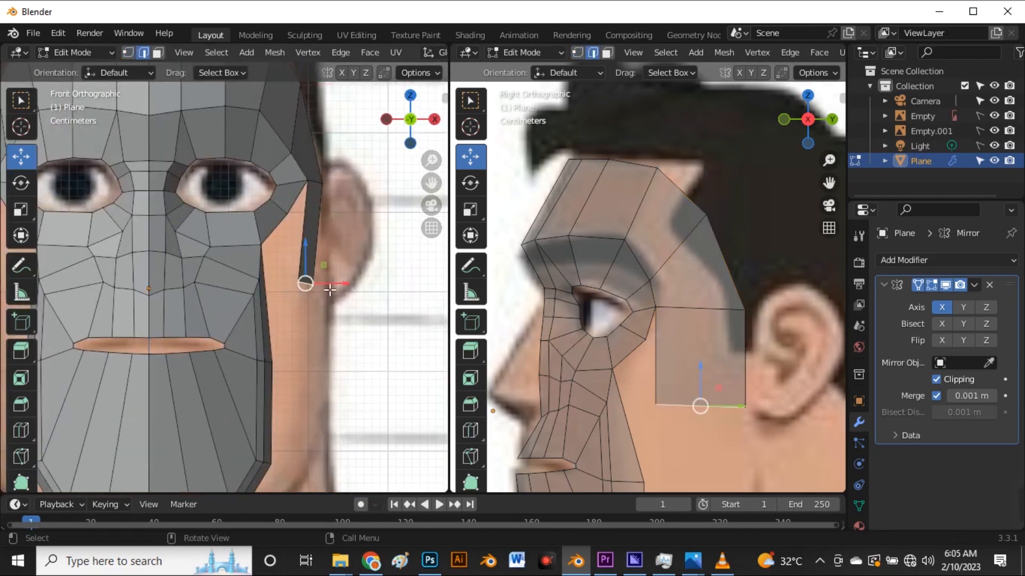
pyautogui.press('g')
pyautogui.click(325, 282)
pyautogui.scroll(-2, 309, 258)
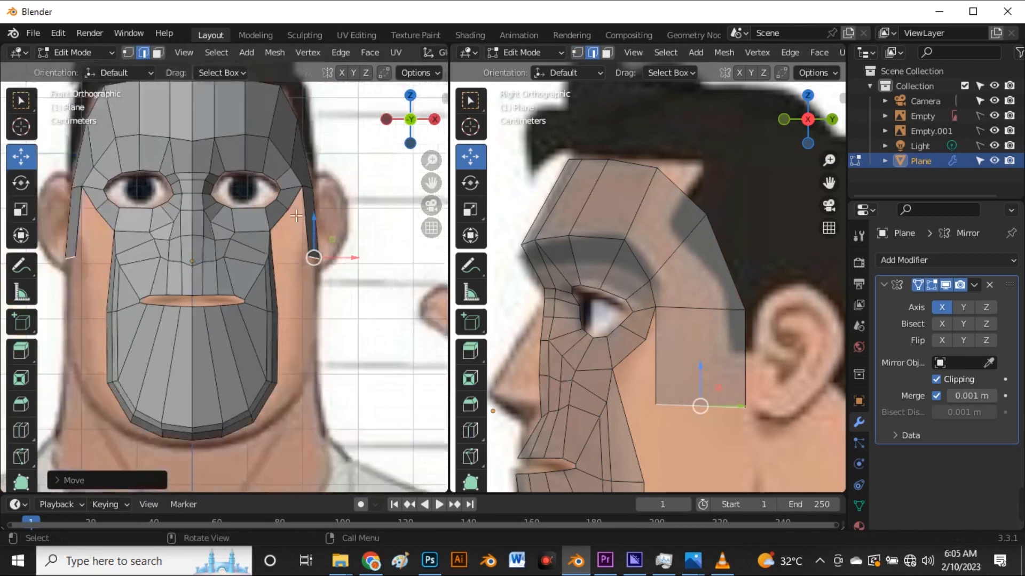
# - Extrude the cheek strip's bottom edge down toward the jaw, rotate it to the jaw's slant and shift it slightly inward along X
pyautogui.press('e')
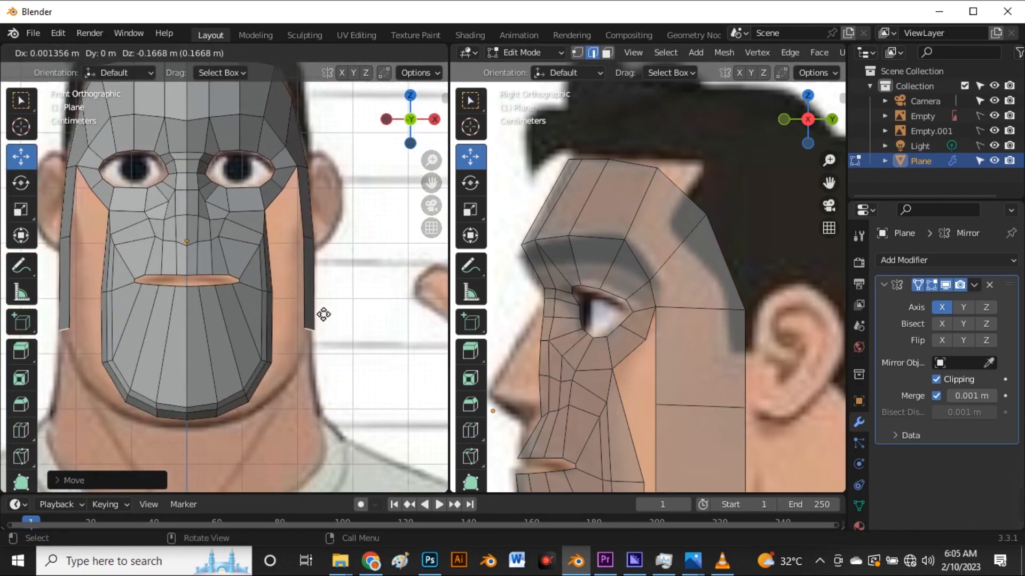
pyautogui.click(320, 332)
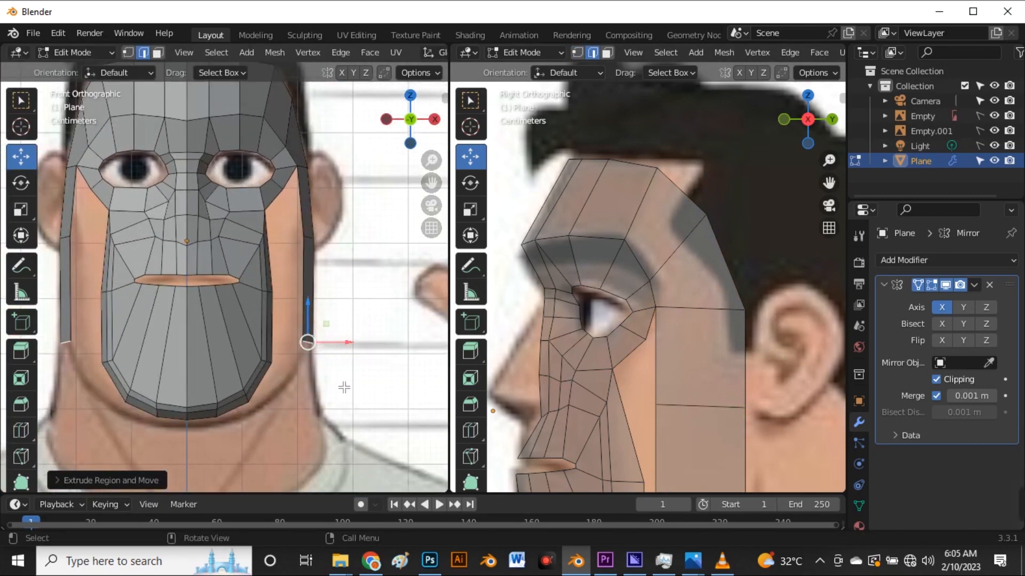
pyautogui.press('r')
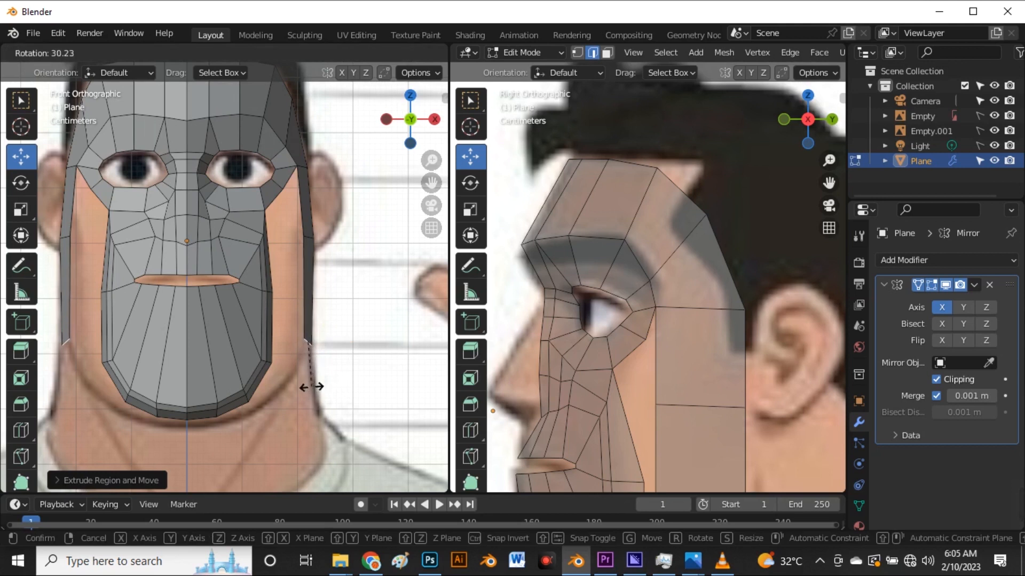
pyautogui.click(314, 385)
pyautogui.moveTo(352, 342); pyautogui.dragTo(349, 342)
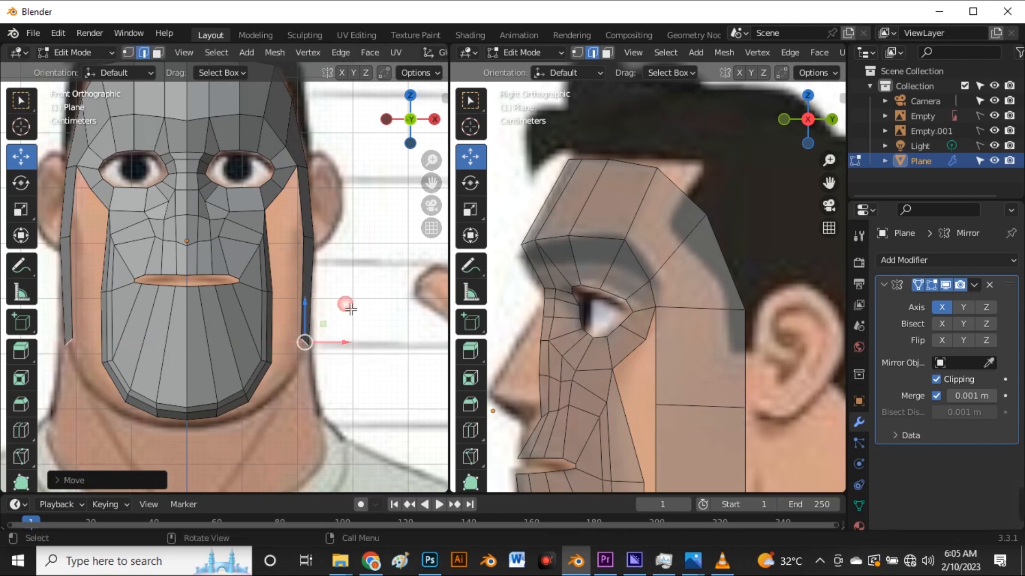
# - Extrude the strip's lower edge down and inward along the jaw, and shape its end forward along Y in the side view
pyautogui.scroll(-4, 648, 395)
pyautogui.scroll(3, 649, 395)
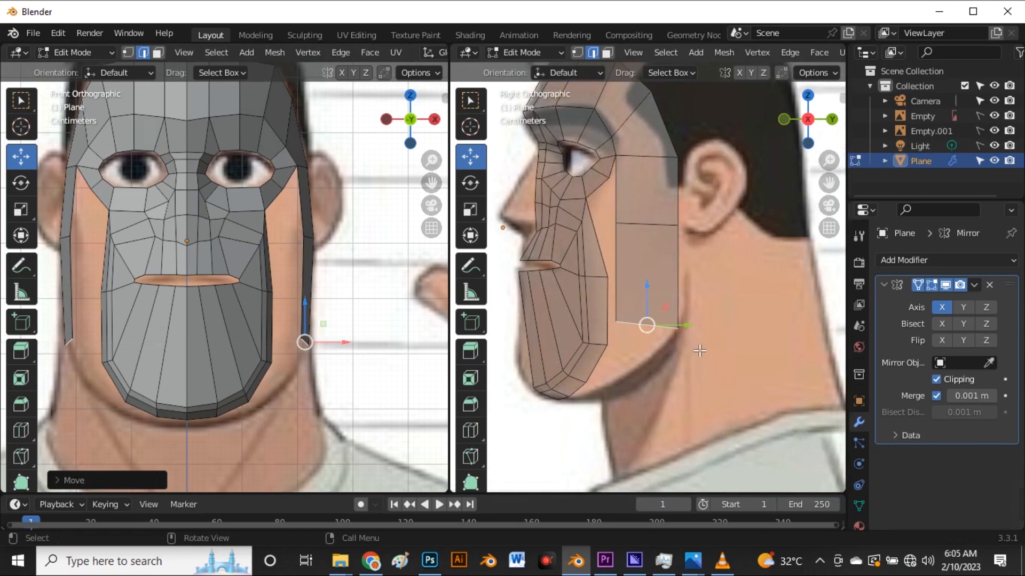
pyautogui.press('g')
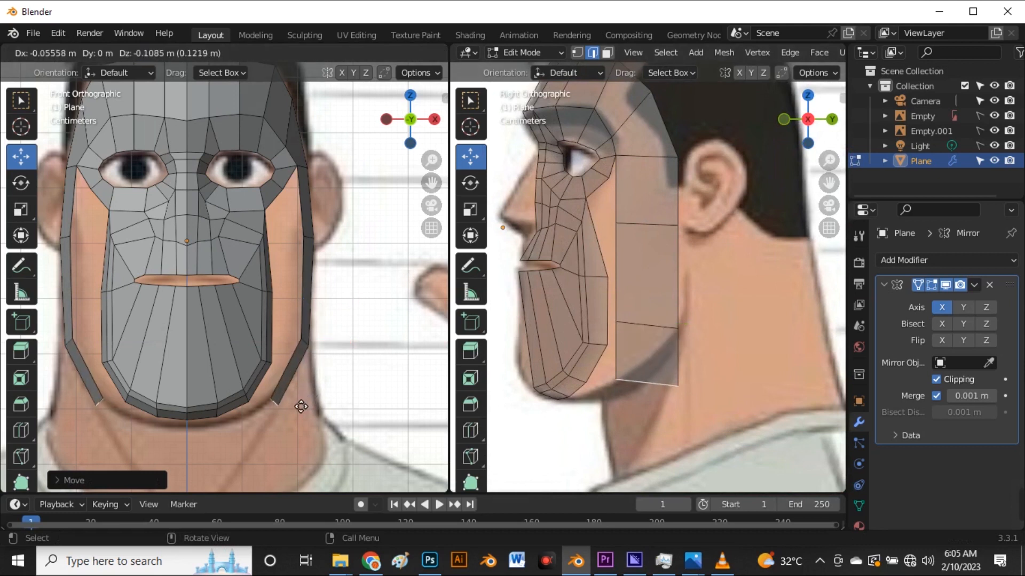
pyautogui.click(322, 377)
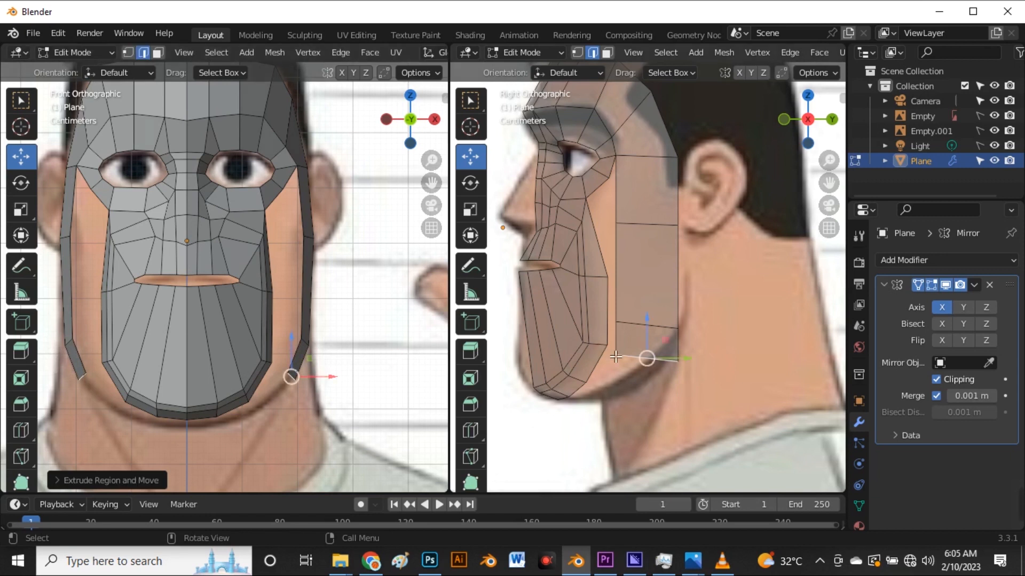
pyautogui.moveTo(684, 359); pyautogui.dragTo(666, 363)
pyautogui.scroll(3, 619, 357)
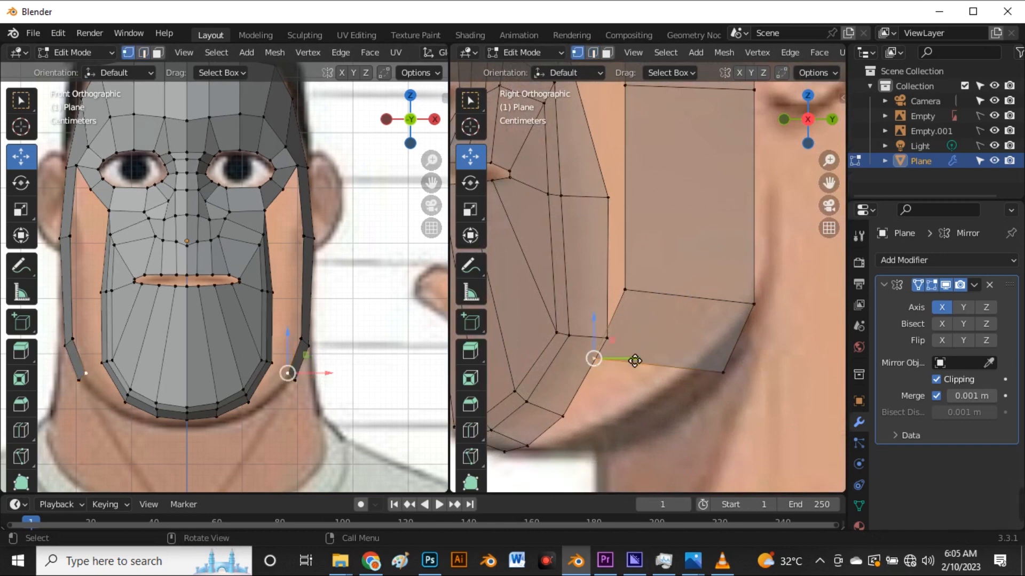
# - Extrude the jaw strip's end edge further down and inward in the front view and fit it beneath the chin's side
pyautogui.press('2')
pyautogui.click(635, 361)
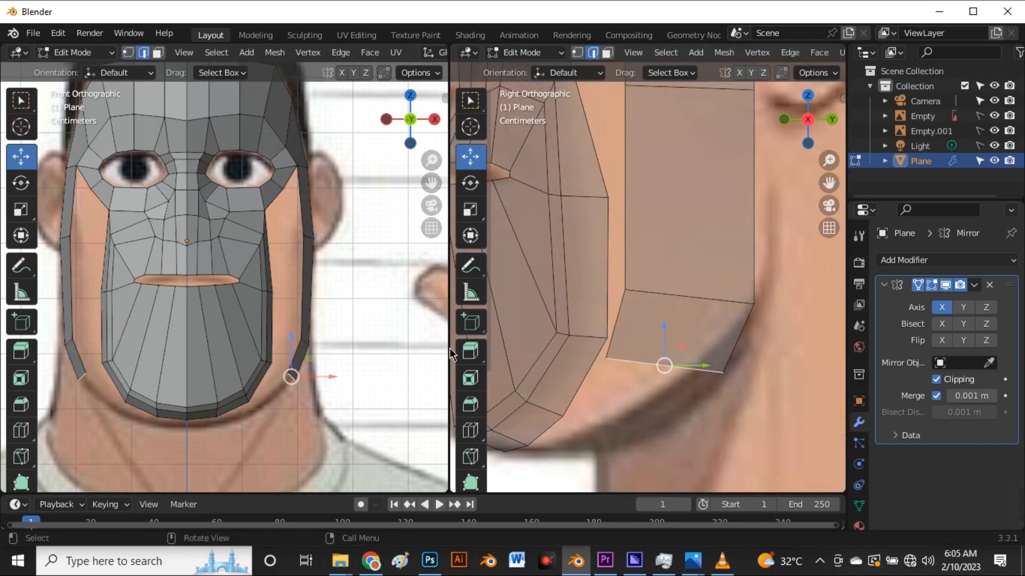
pyautogui.scroll(-5, 321, 355)
pyautogui.scroll(4, 322, 355)
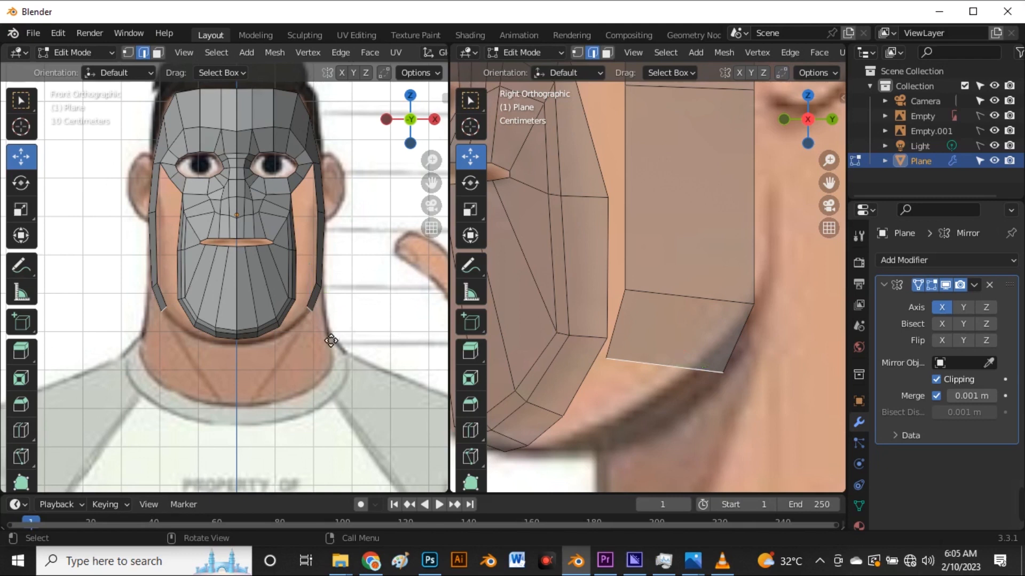
pyautogui.press('e')
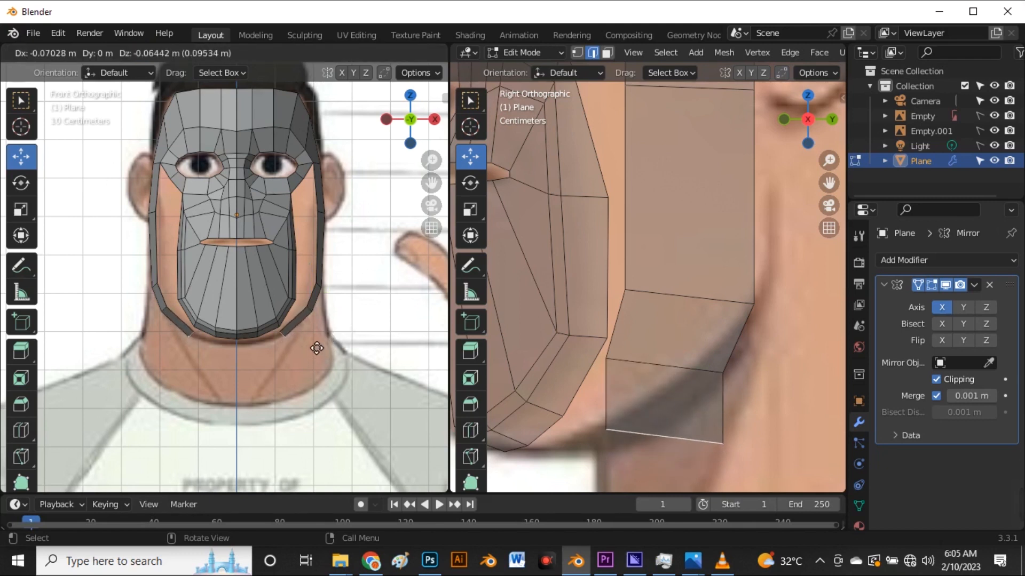
pyautogui.click(316, 348)
pyautogui.scroll(4, 284, 335)
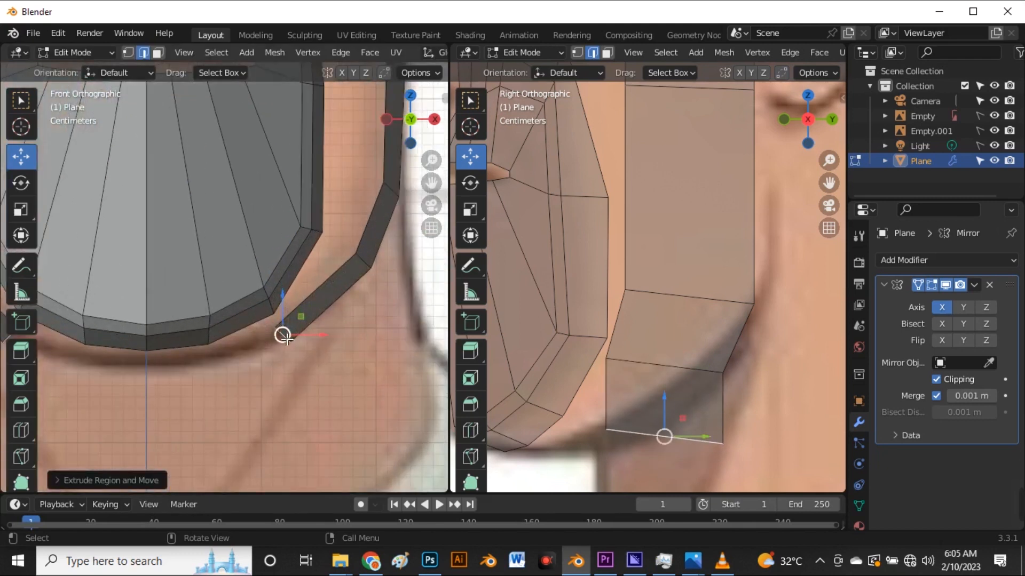
pyautogui.press('g')
pyautogui.click(279, 328)
pyautogui.scroll(-3, 317, 323)
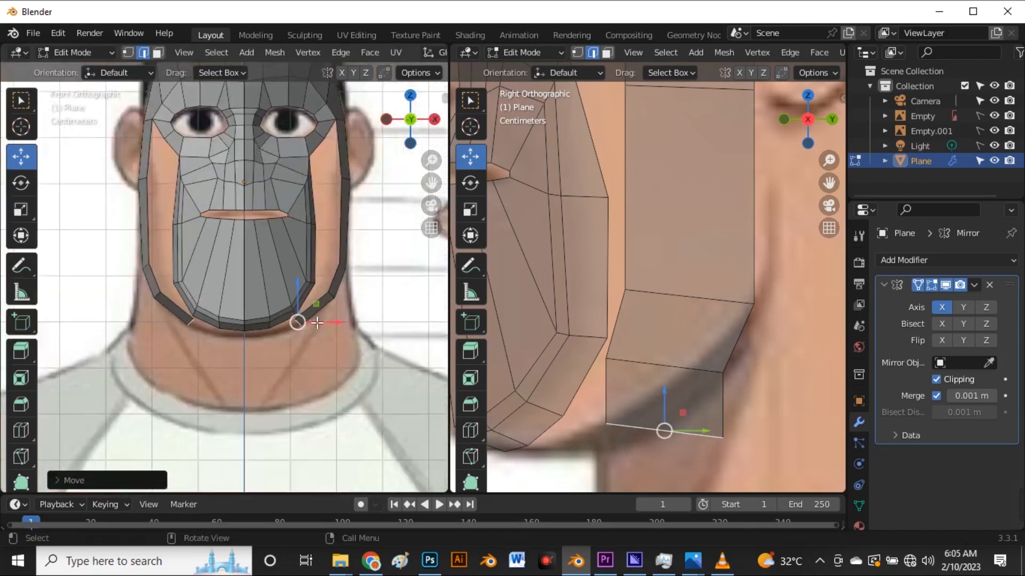
# - Move the new end edge forward in the side view to follow the underside of the jaw
pyautogui.scroll(2, 296, 323)
pyautogui.scroll(-3, 317, 310)
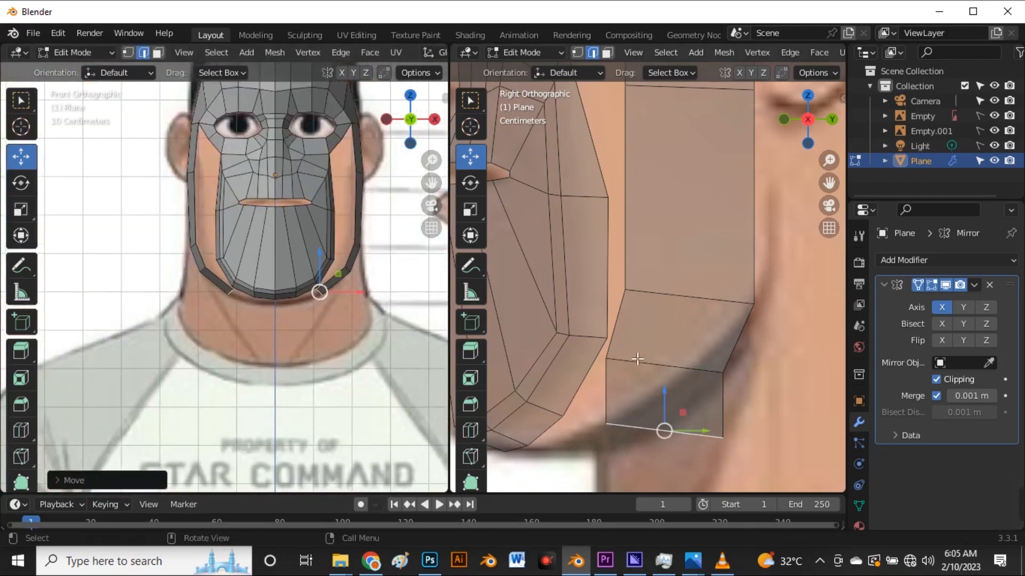
pyautogui.moveTo(697, 428); pyautogui.dragTo(630, 411)
pyautogui.scroll(-2, 613, 427)
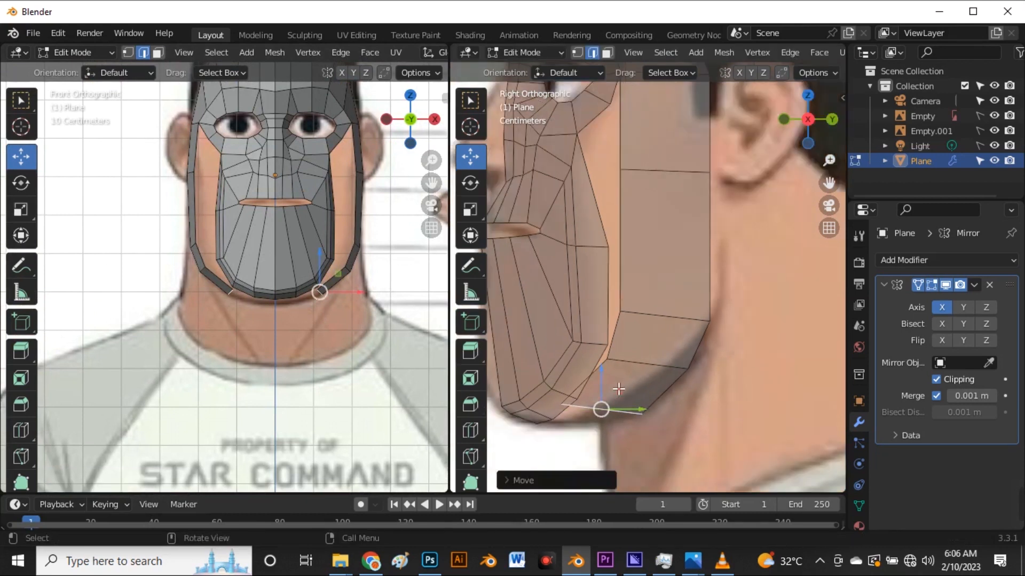
# - Adjust the end edge's two vertices and the rear jaw corner vertex in the side view to follow the jawline
pyautogui.scroll(4, 592, 435)
pyautogui.click(540, 378)
pyautogui.press('g')
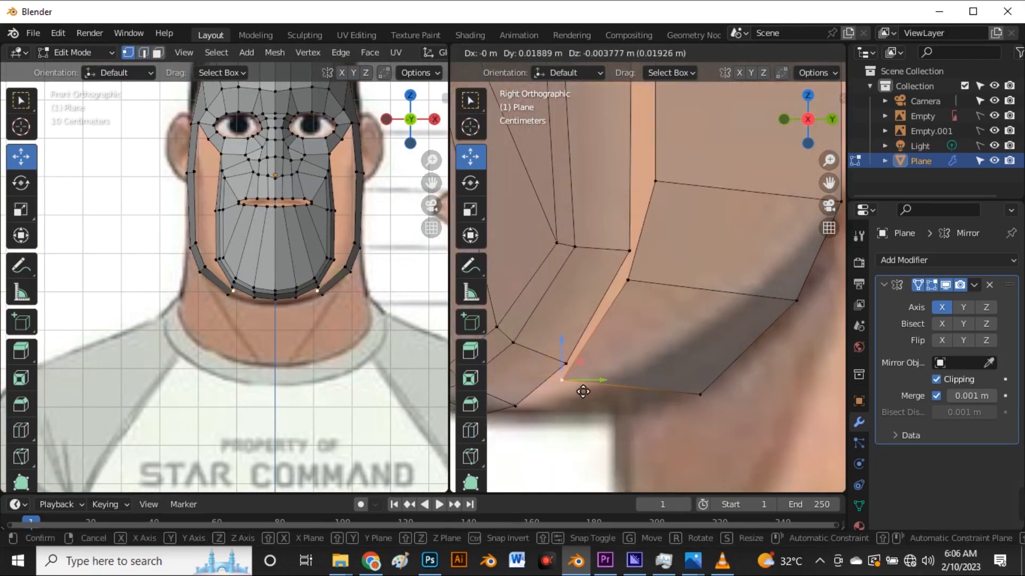
pyautogui.click(584, 389)
pyautogui.click(703, 402)
pyautogui.press('g')
pyautogui.click(697, 401)
pyautogui.click(796, 299)
pyautogui.press('g')
pyautogui.click(786, 295)
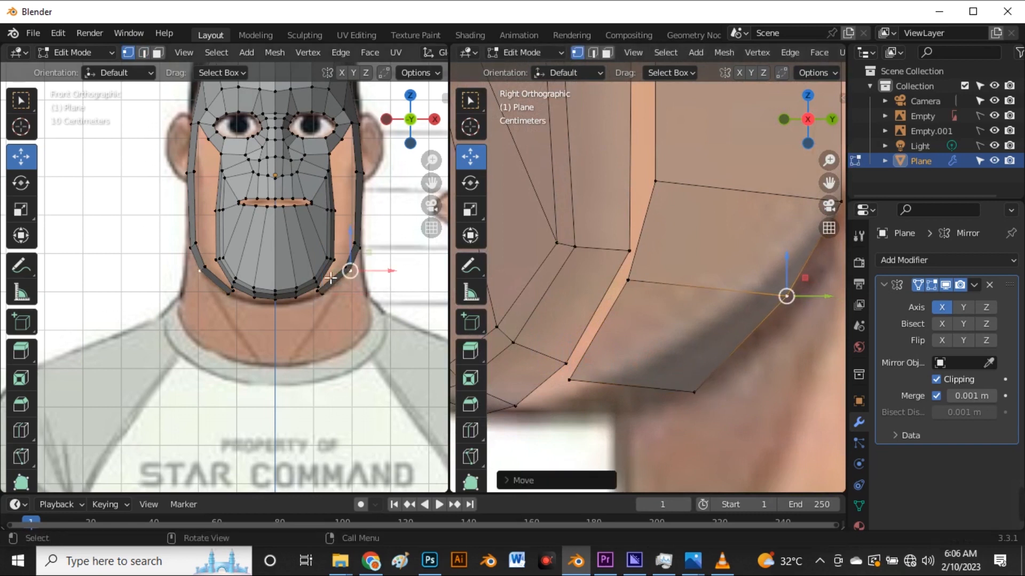
# - Extrude the jaw strip's end edge inward beneath the chin and rotate it slightly in the front view
pyautogui.scroll(4, 325, 299)
pyautogui.press('2')
pyautogui.click(314, 325)
pyautogui.scroll(-5, 598, 336)
pyautogui.scroll(-4, 369, 320)
pyautogui.scroll(2, 326, 322)
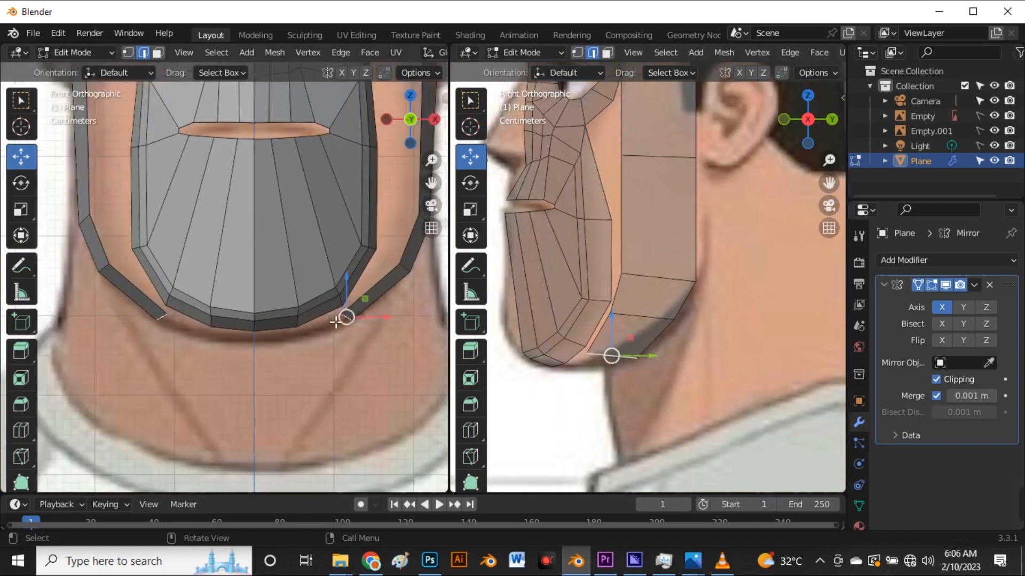
pyautogui.press('e')
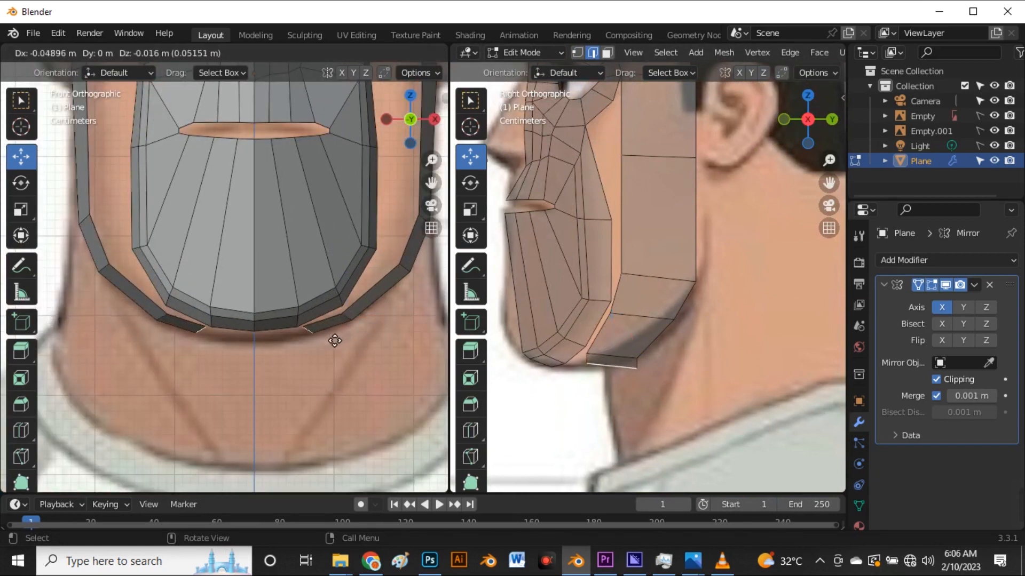
pyautogui.click(331, 341)
pyautogui.press('r')
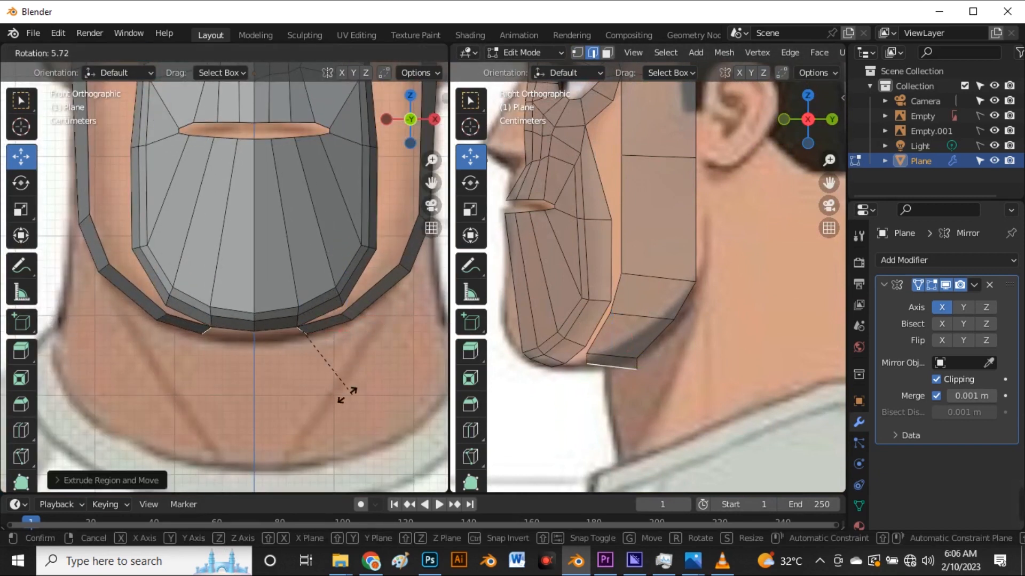
pyautogui.click(331, 394)
# - Reposition the rotated end edge under the chin, moving it forward in the side view
pyautogui.moveTo(303, 319); pyautogui.dragTo(315, 325)
pyautogui.scroll(3, 623, 366)
pyautogui.moveTo(651, 375); pyautogui.dragTo(582, 367)
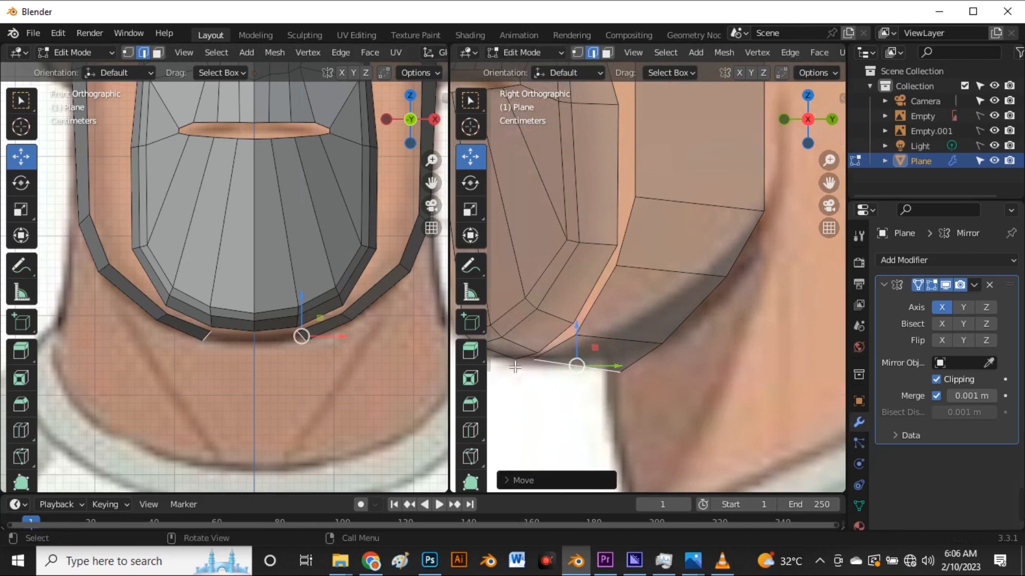
# - Extrude the end edge to the mirror centreline to close the jaw strip, and move the centre edge forward in the side view
pyautogui.scroll(4, 525, 361)
pyautogui.scroll(-1, 638, 325)
pyautogui.scroll(1, 327, 323)
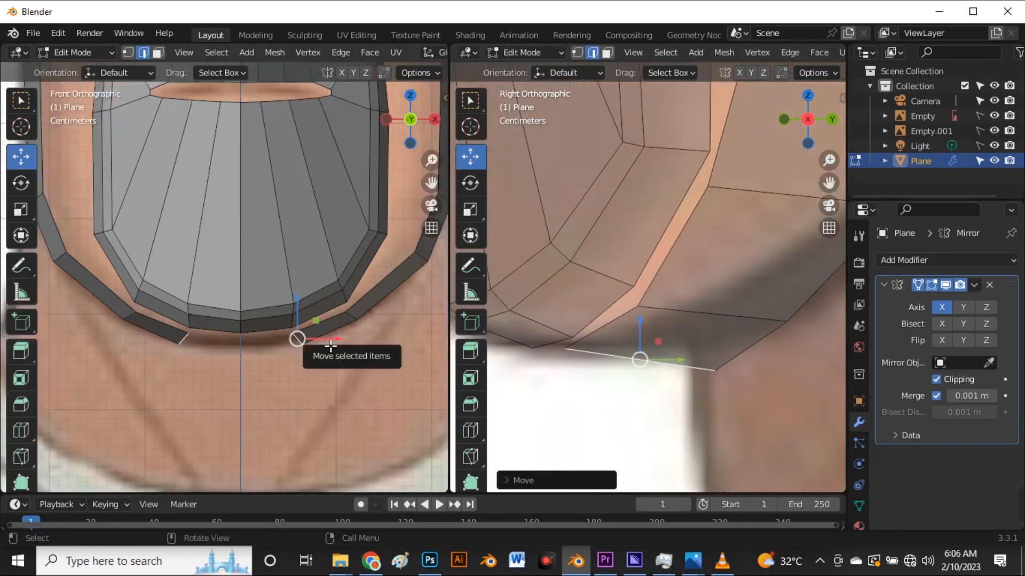
pyautogui.press('e')
pyautogui.click(231, 365)
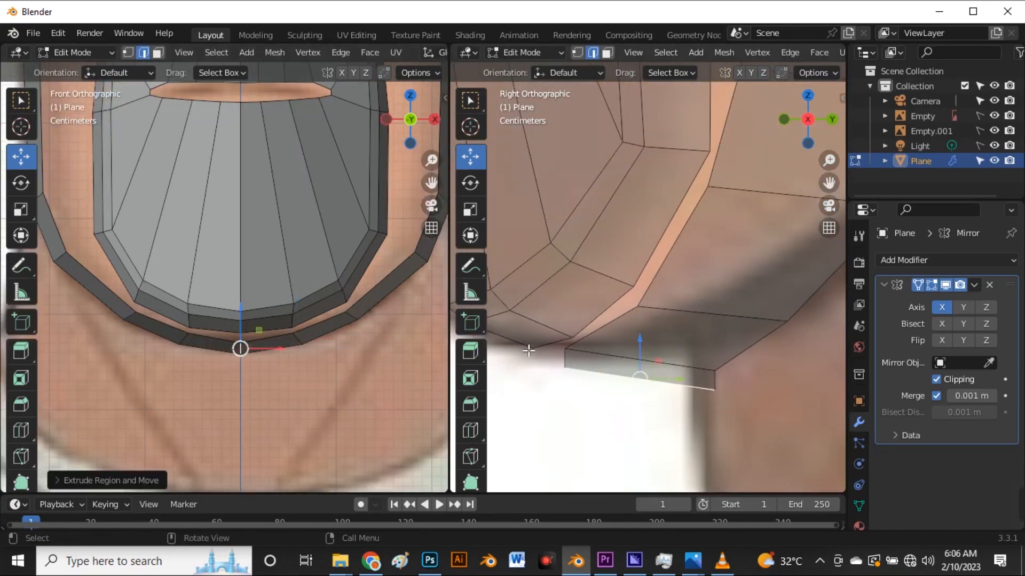
pyautogui.moveTo(640, 378)
pyautogui.mouseDown()
pyautogui.moveTo(608, 376)
pyautogui.moveTo(631, 368)
pyautogui.mouseUp()
pyautogui.scroll(-1, 605, 371)
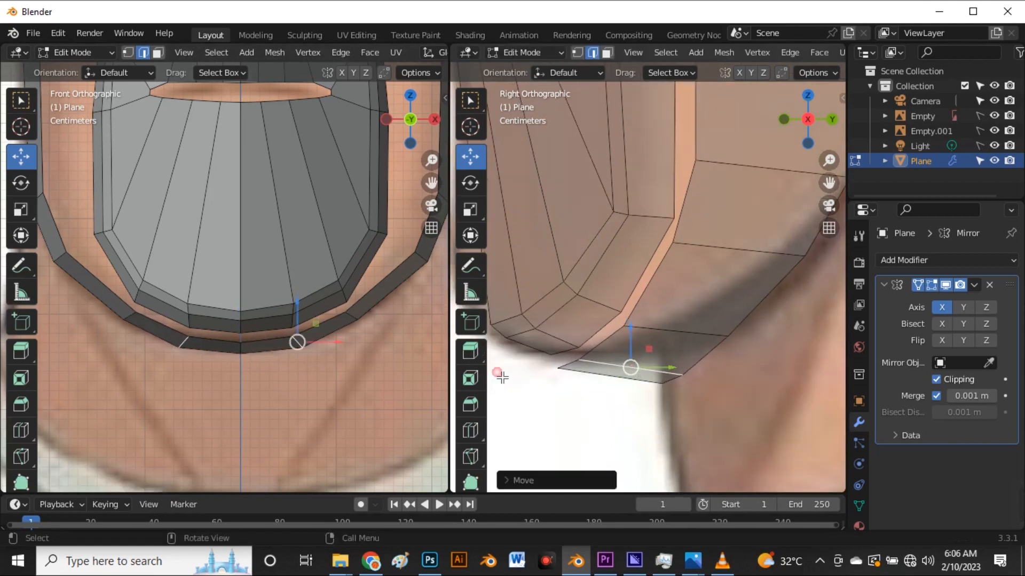
# - Examine the finished jaw strip and the remaining cheek gap in the front and side views, with X-ray off in the side view
pyautogui.scroll(-4, 298, 325)
pyautogui.click(284, 344)
pyautogui.scroll(-4, 283, 348)
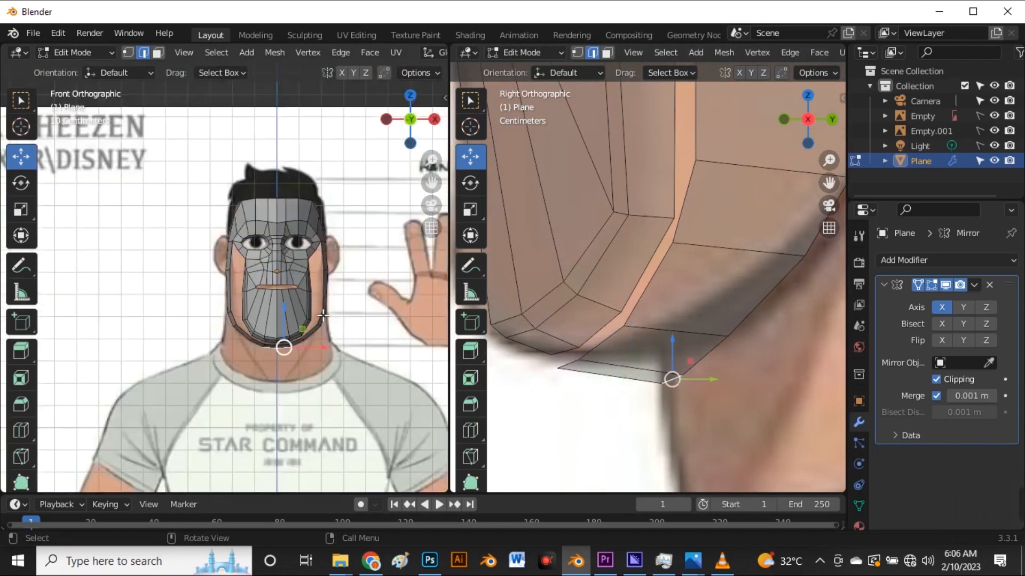
pyautogui.scroll(5, 322, 304)
pyautogui.scroll(-5, 327, 305)
pyautogui.scroll(-6, 678, 323)
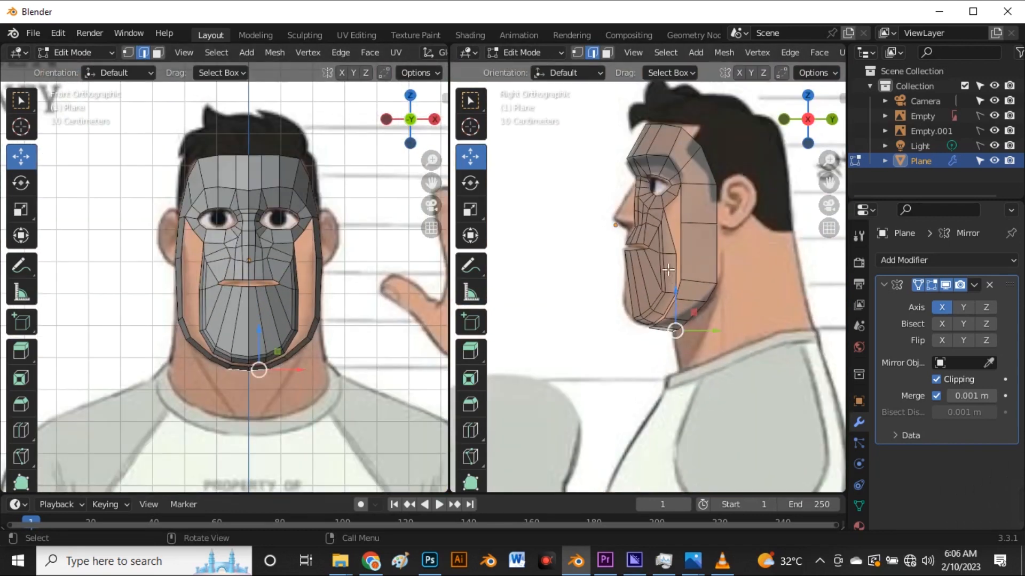
pyautogui.scroll(4, 320, 262)
pyautogui.scroll(3, 321, 262)
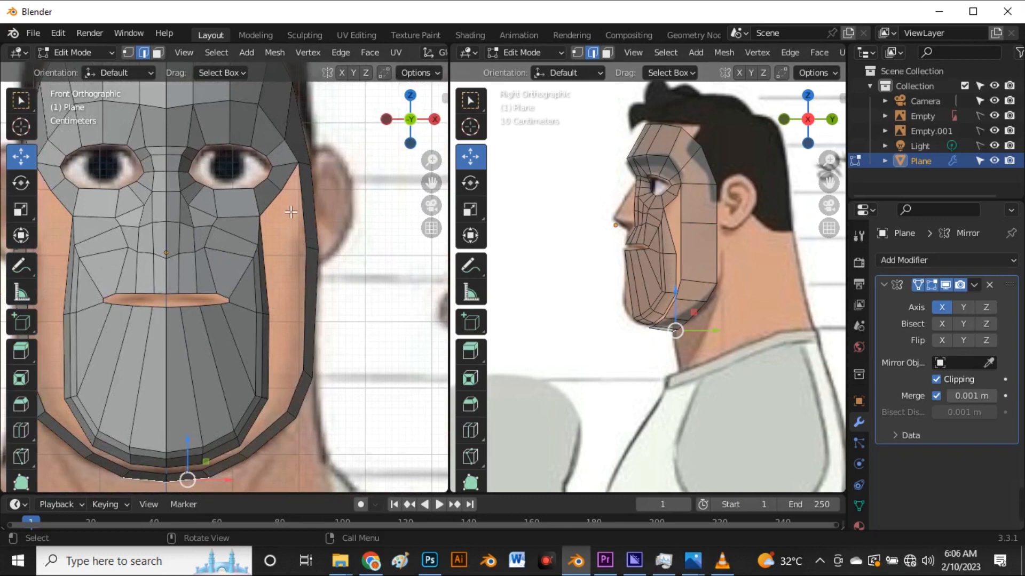
pyautogui.scroll(3, 291, 212)
pyautogui.scroll(3, 630, 223)
pyautogui.hotkey('alt', 'z')
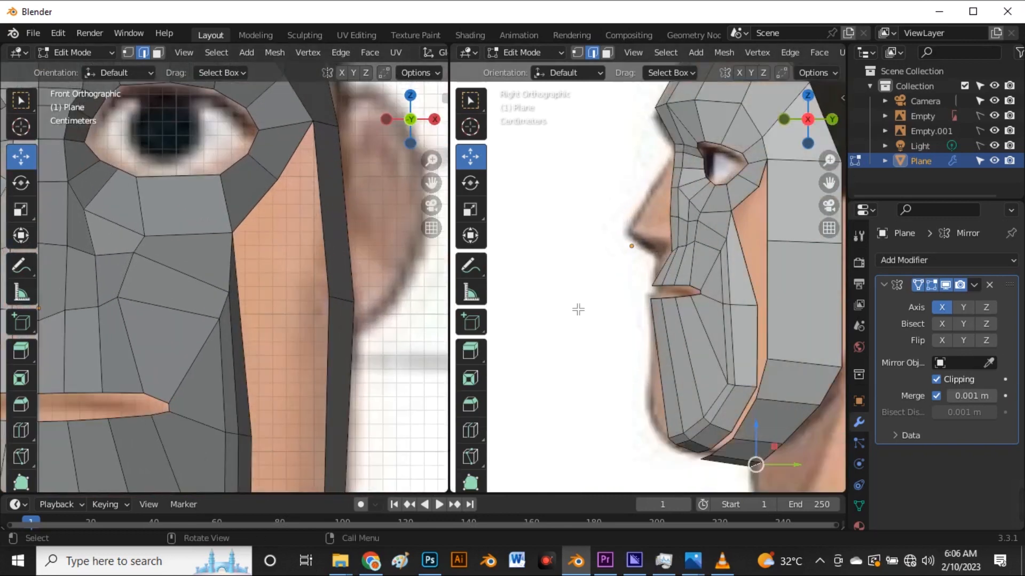
pyautogui.scroll(-4, 581, 309)
pyautogui.scroll(4, 705, 270)
pyautogui.scroll(-6, 631, 303)
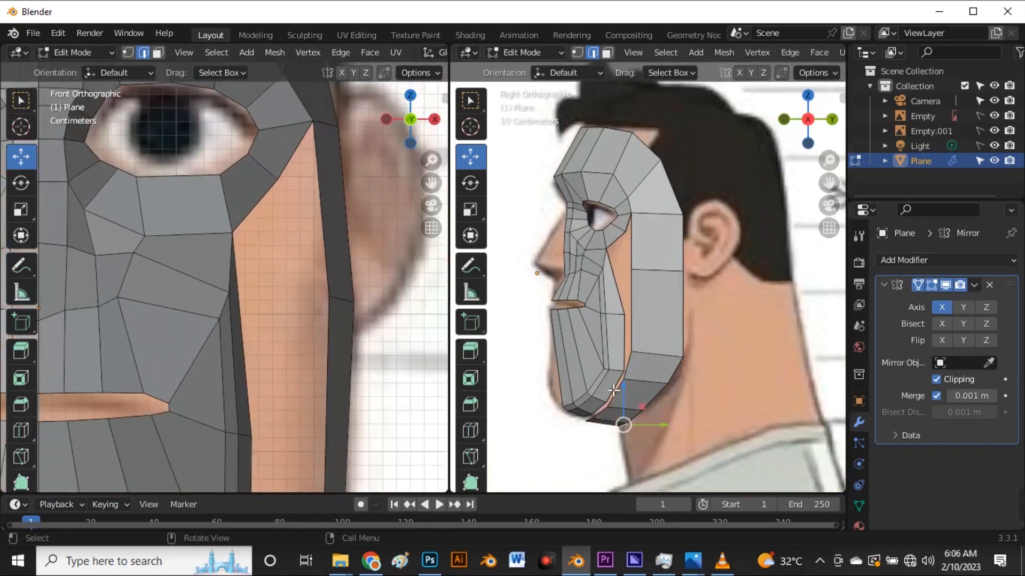
# - Merge the jaw strip vertex with the adjacent chin patch vertex under the chin, using the At Last option
pyautogui.moveTo(613, 395); pyautogui.dragTo(673, 279, button='middle')
pyautogui.scroll(3, 632, 320)
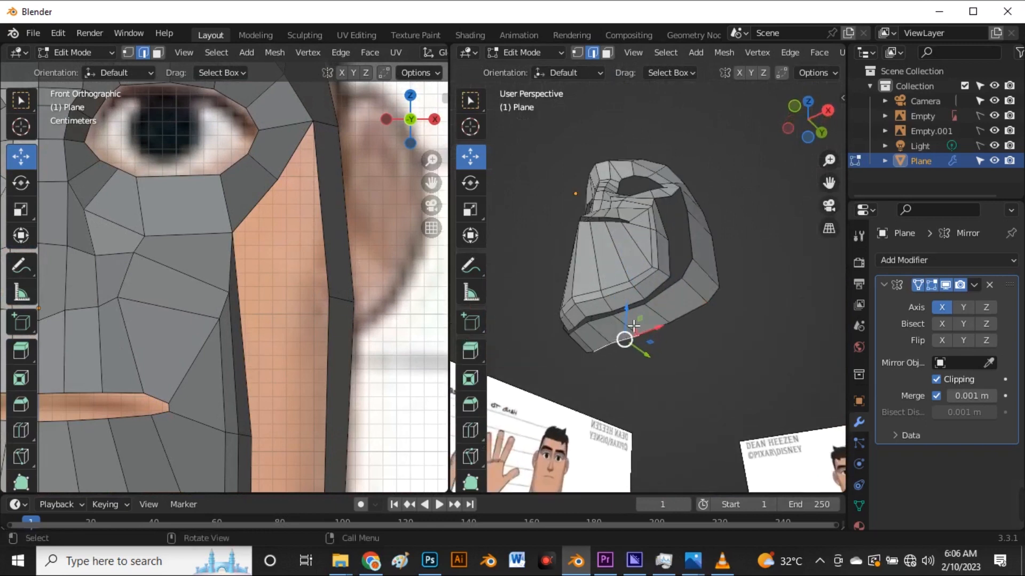
pyautogui.scroll(3, 604, 329)
pyautogui.moveTo(633, 328)
pyautogui.mouseDown(button='middle')
pyautogui.moveTo(643, 316)
pyautogui.moveTo(632, 320)
pyautogui.mouseUp(button='middle')
pyautogui.scroll(3, 694, 261)
pyautogui.keyDown('shift'); pyautogui.moveTo(707, 261); pyautogui.dragTo(647, 302, button='middle'); pyautogui.keyUp('shift')
pyautogui.scroll(-3, 652, 300)
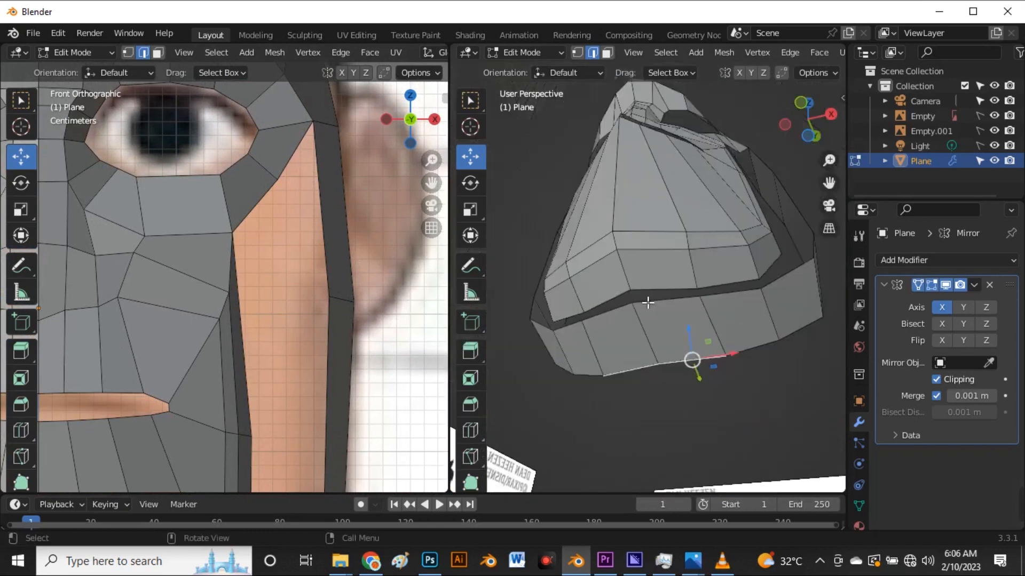
pyautogui.press('1')
pyautogui.click(631, 296)
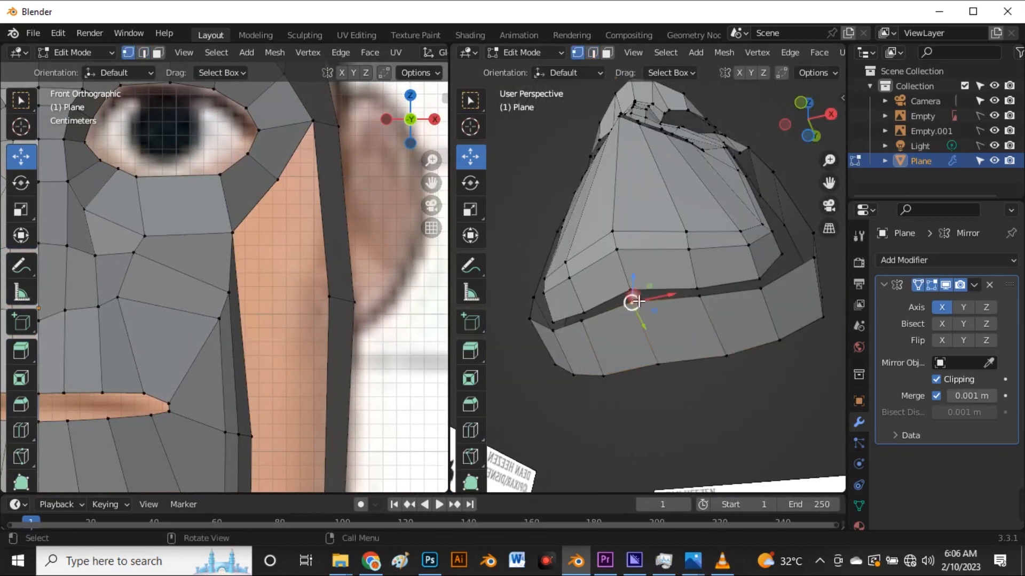
pyautogui.press('m')
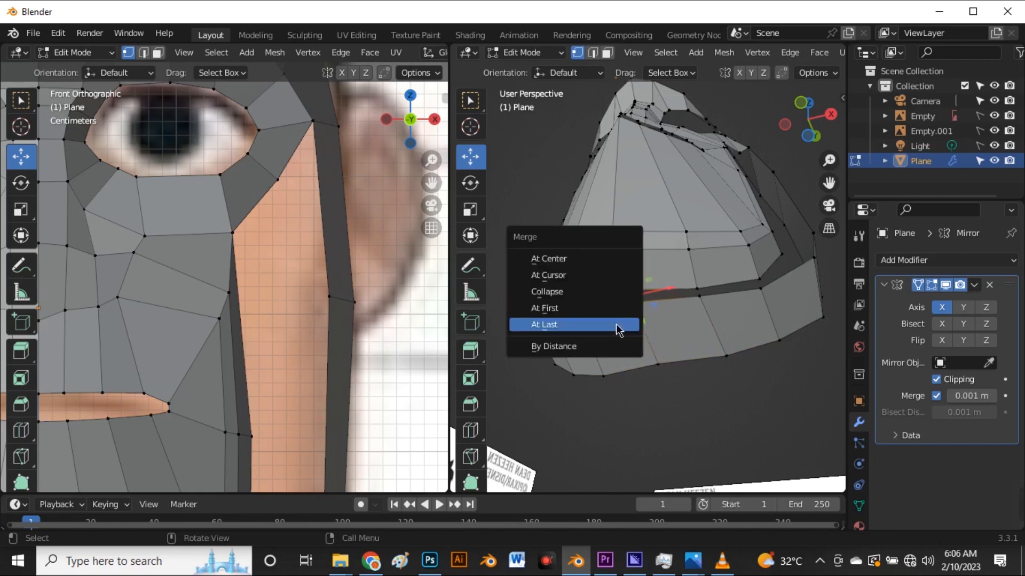
pyautogui.click(622, 324)
# - Merge the next two vertex pairs along the gap between the chin patch and the jaw strip
pyautogui.moveTo(645, 317); pyautogui.dragTo(649, 325)
pyautogui.click(699, 296)
pyautogui.keyDown('shift'); pyautogui.click(697, 289); pyautogui.keyUp('shift')
pyautogui.press('m')
pyautogui.click(689, 289)
pyautogui.scroll(4, 640, 320)
pyautogui.scroll(-3, 613, 322)
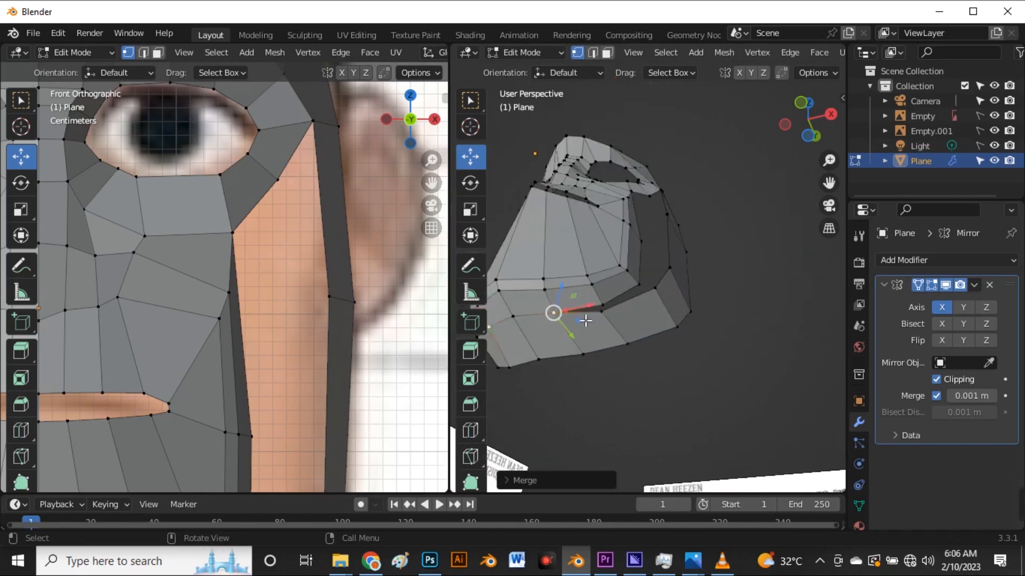
pyautogui.scroll(1, 623, 315)
pyautogui.click(613, 305)
pyautogui.press('m')
pyautogui.click(606, 304)
# - Merge the remaining vertex pair near the jaw corner to close the gap up to the cheek opening
pyautogui.scroll(-3, 613, 305)
pyautogui.scroll(5, 640, 305)
pyautogui.scroll(-3, 682, 317)
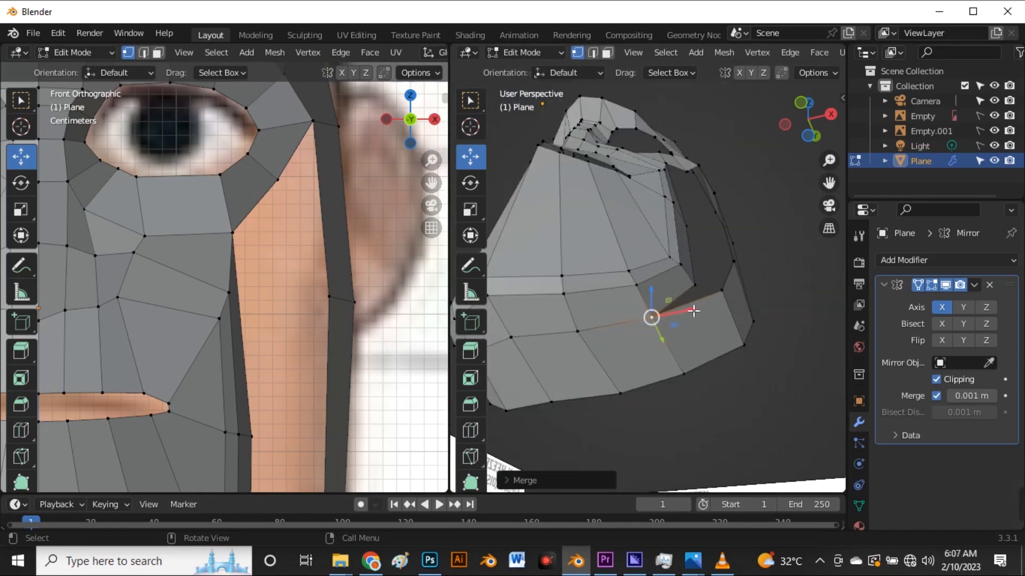
pyautogui.click(721, 294)
pyautogui.moveTo(718, 291); pyautogui.dragTo(698, 289)
pyautogui.press('m')
pyautogui.click(698, 290)
# - Examine the joined chin and jaw seam in perspective and in the right side view
pyautogui.scroll(-5, 698, 290)
pyautogui.moveTo(694, 291); pyautogui.dragTo(655, 350, button='middle')
pyautogui.scroll(3, 657, 341)
pyautogui.scroll(4, 653, 351)
pyautogui.press('`')
pyautogui.click(728, 345)
pyautogui.scroll(4, 642, 354)
pyautogui.keyDown('shift'); pyautogui.moveTo(577, 397); pyautogui.dragTo(642, 354, button='middle'); pyautogui.keyUp('shift')
pyautogui.scroll(4, 643, 353)
pyautogui.scroll(-4, 646, 352)
pyautogui.scroll(3, 638, 341)
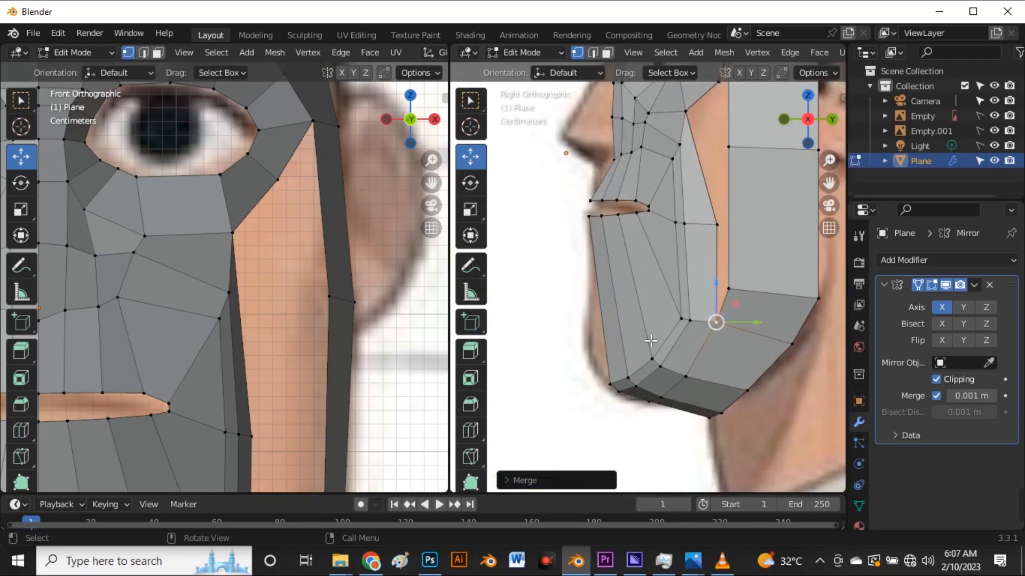
pyautogui.scroll(-2, 641, 349)
pyautogui.scroll(3, 730, 331)
pyautogui.scroll(-3, 715, 336)
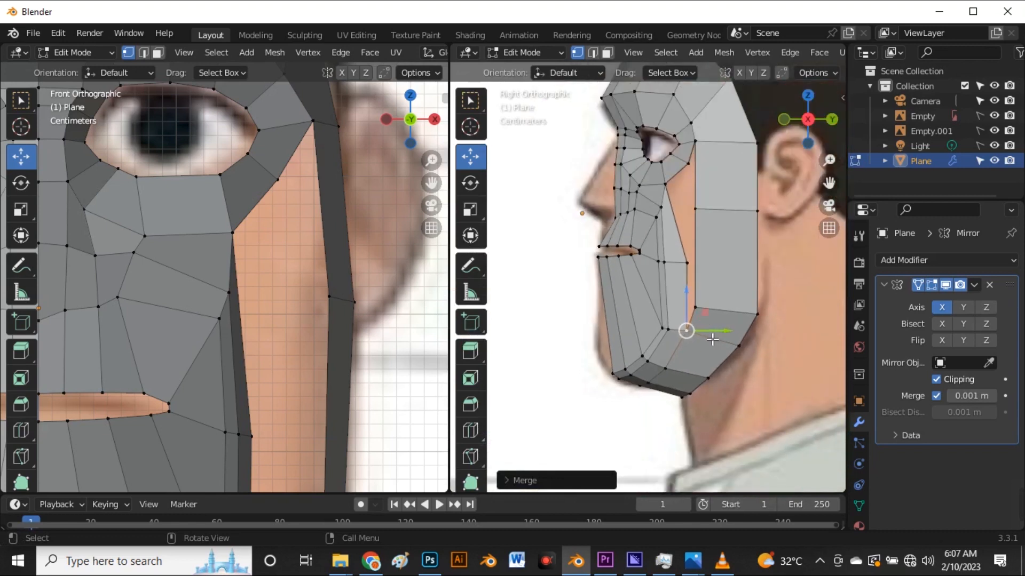
pyautogui.scroll(2, 705, 310)
# - Select the jaw corner's inner and outer vertices and move them slightly inward along X in the front view with X-ray on
pyautogui.click(700, 307)
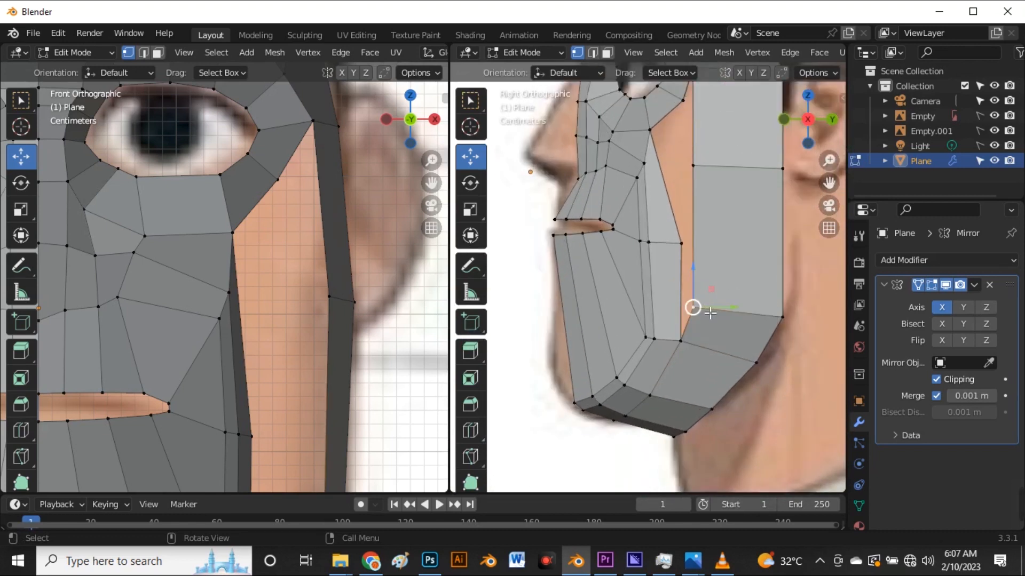
pyautogui.keyDown('shift'); pyautogui.click(758, 323); pyautogui.keyUp('shift')
pyautogui.scroll(-5, 336, 357)
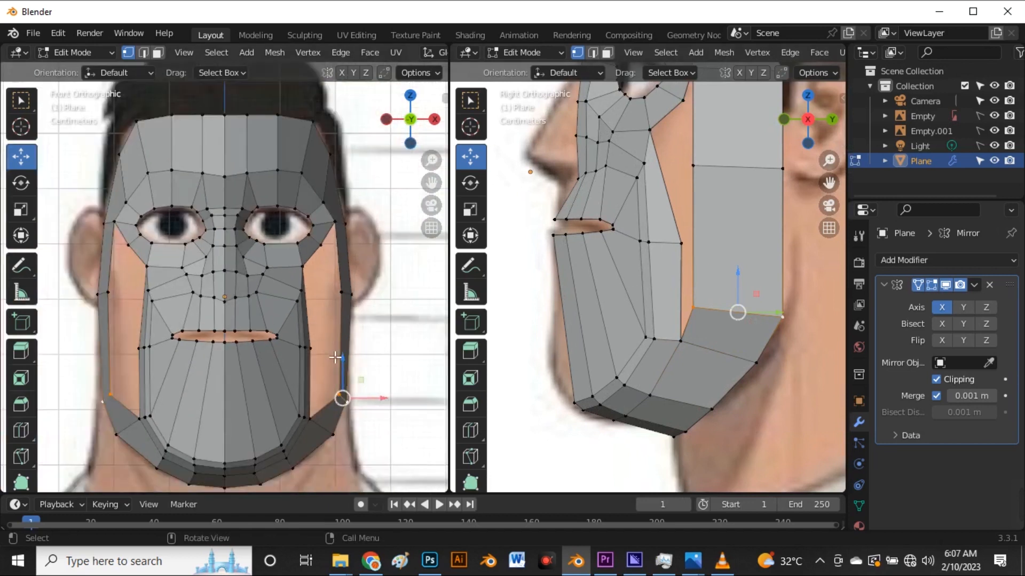
pyautogui.hotkey('alt', 'z')
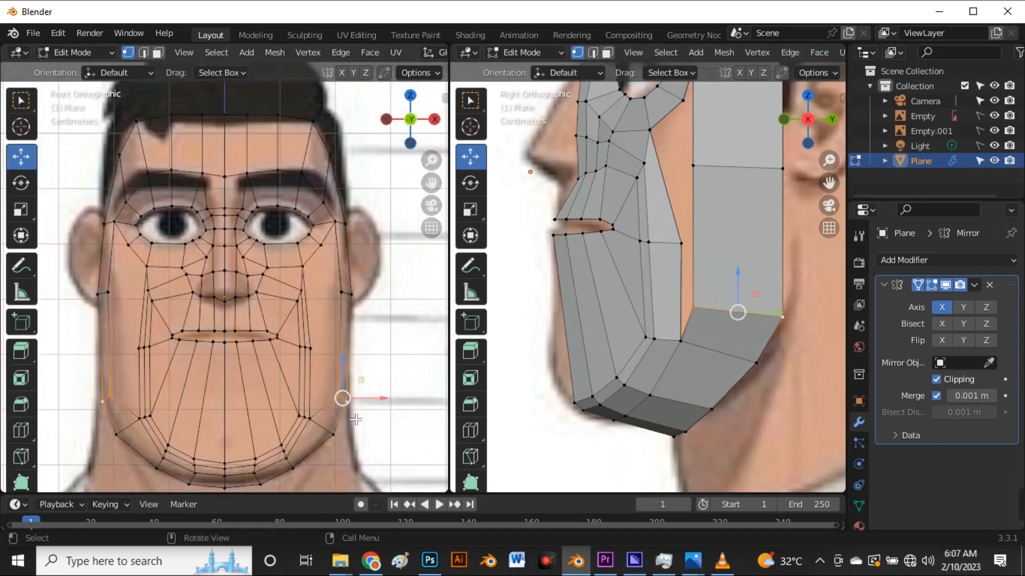
pyautogui.scroll(2, 369, 394)
pyautogui.moveTo(369, 394); pyautogui.dragTo(359, 392)
pyautogui.click(367, 395)
pyautogui.scroll(-3, 369, 389)
pyautogui.scroll(3, 337, 432)
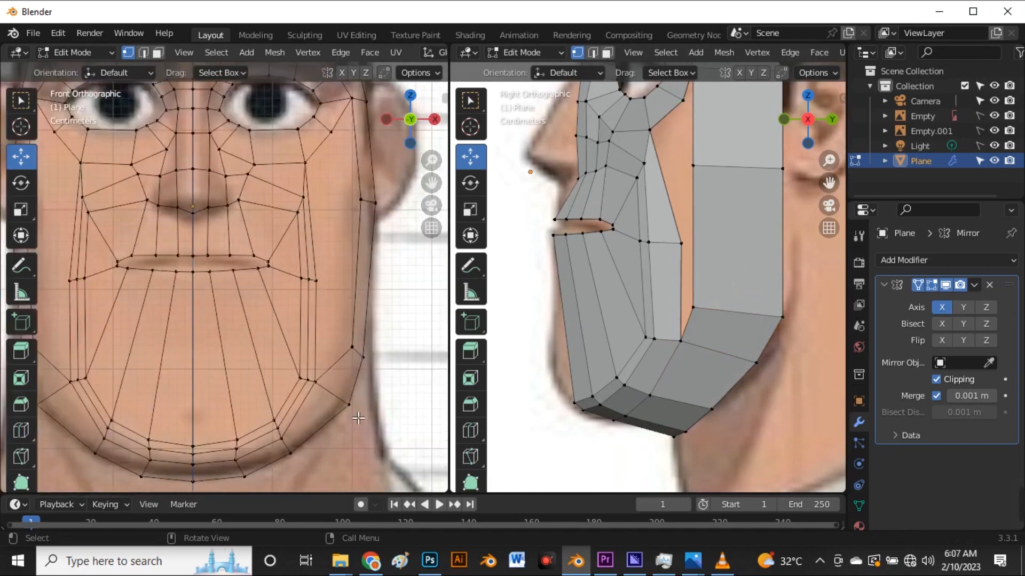
# - Move the outer vertex below the jaw corner slightly inward and up to follow the reference outline
pyautogui.click(355, 415)
pyautogui.press('g')
pyautogui.click(349, 409)
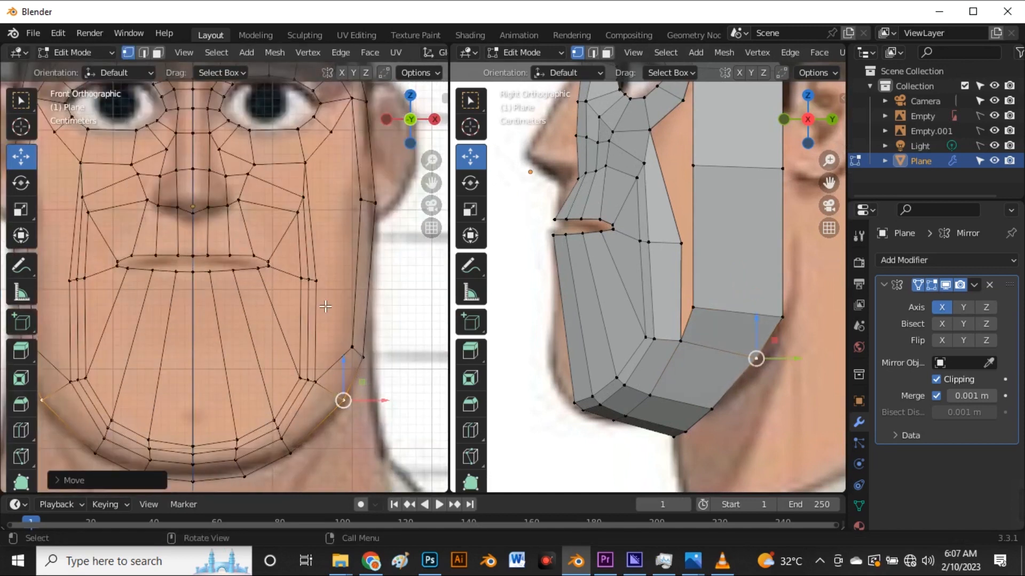
# - Merge the jaw corner's inner vertex with the cheek vertex across the gap, at their center
pyautogui.click(359, 352)
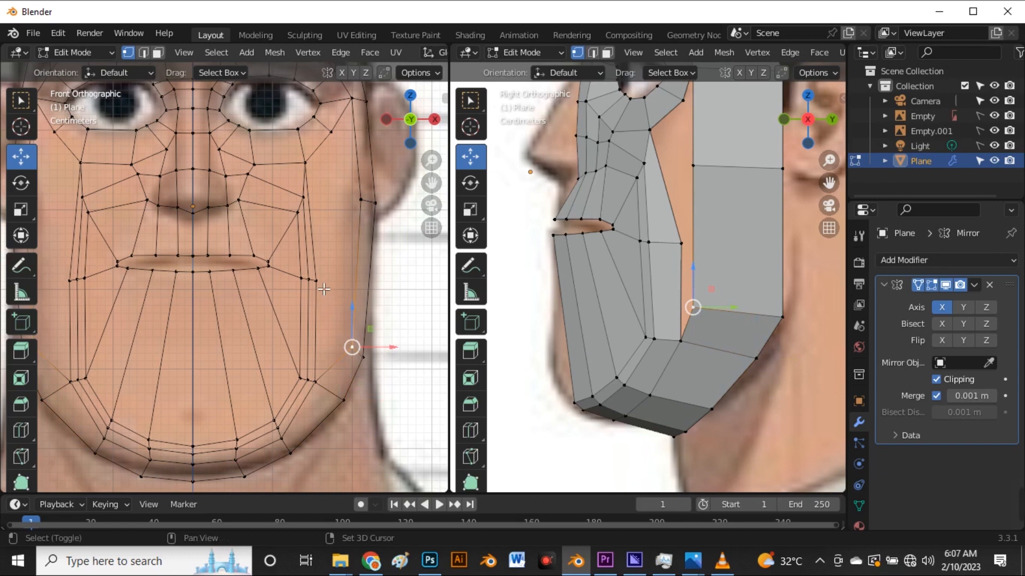
pyautogui.keyDown('shift'); pyautogui.click(322, 289); pyautogui.keyUp('shift')
pyautogui.press('m')
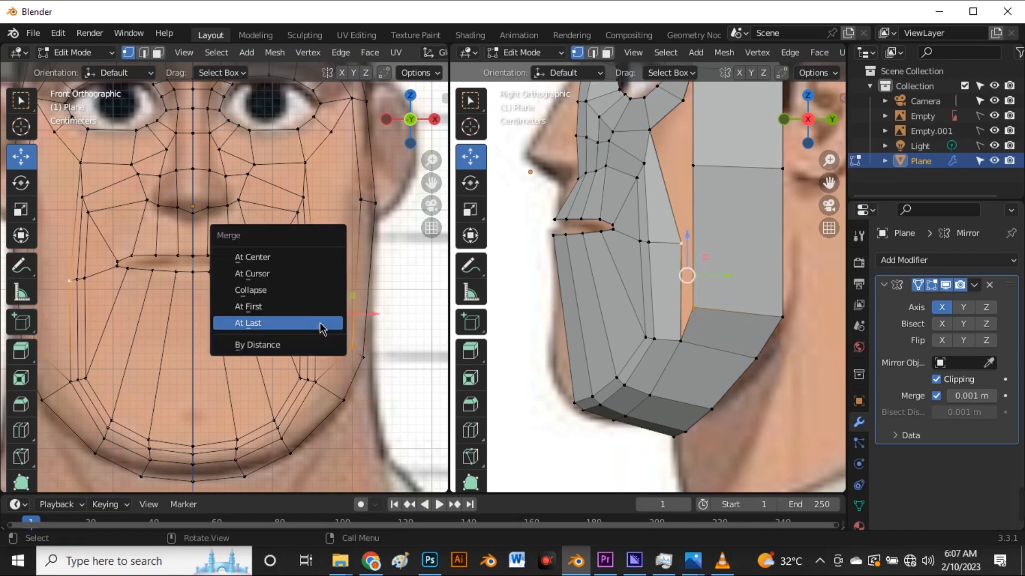
pyautogui.click(314, 262)
pyautogui.scroll(-4, 324, 300)
pyautogui.scroll(5, 331, 265)
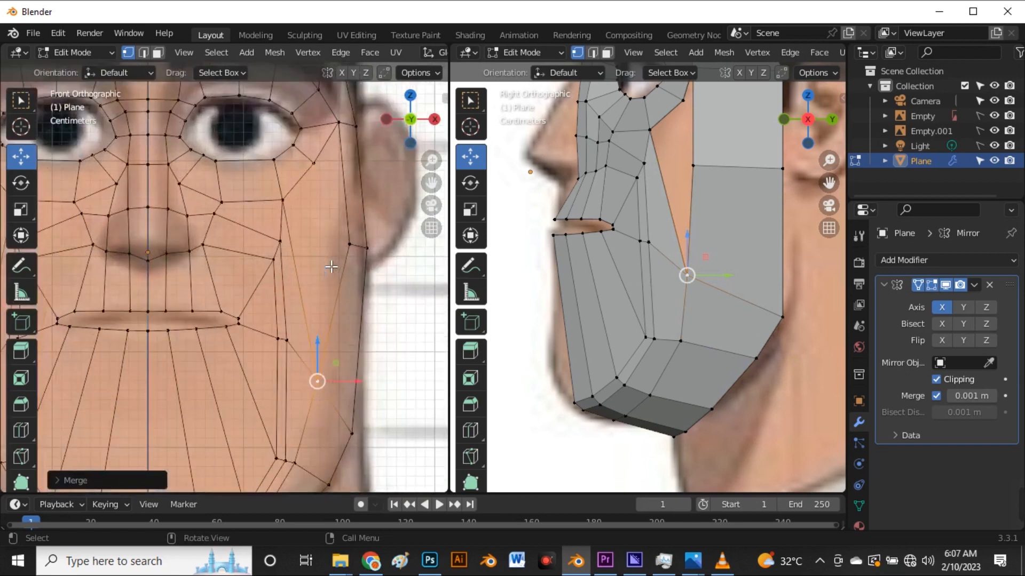
# - Turn X-ray off in the front view and move the merged cheek vertex slightly outward along X
pyautogui.hotkey('alt', 'z')
pyautogui.scroll(-2, 309, 289)
pyautogui.scroll(2, 306, 254)
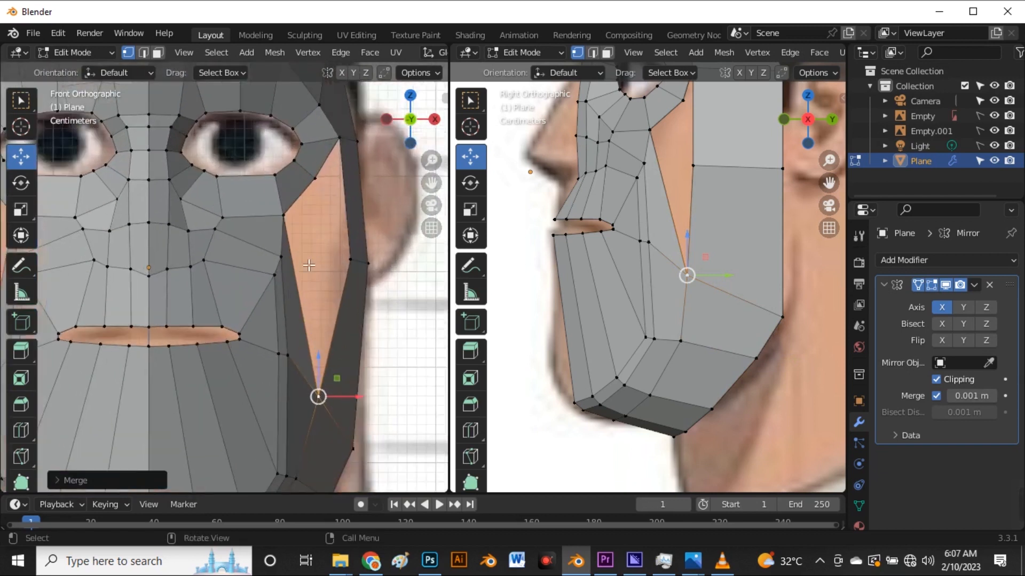
pyautogui.press('g')
pyautogui.press('x')
pyautogui.moveTo(357, 405); pyautogui.dragTo(358, 405)
pyautogui.scroll(3, 292, 195)
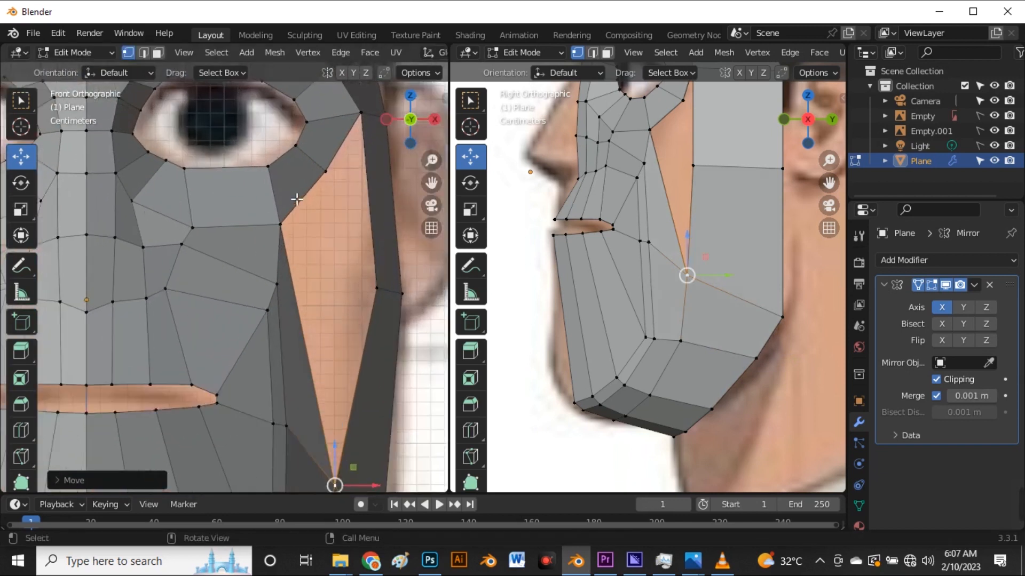
# - Move the outer strip's vertex beside the cheek gap about 0.01 m backward along Y in the side view
pyautogui.click(283, 235)
pyautogui.scroll(-3, 396, 303)
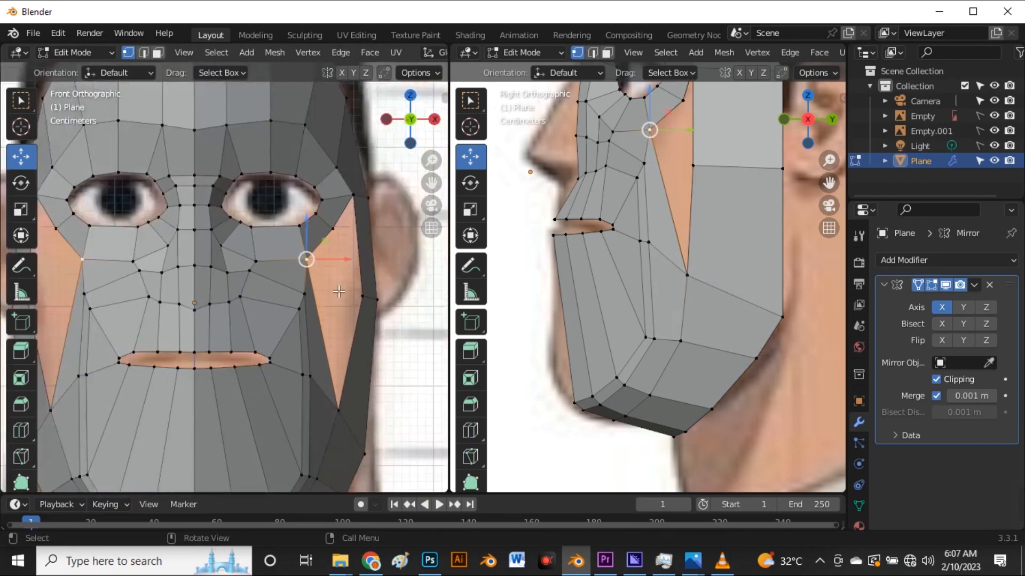
pyautogui.scroll(-4, 685, 339)
pyautogui.scroll(3, 686, 340)
pyautogui.scroll(2, 674, 284)
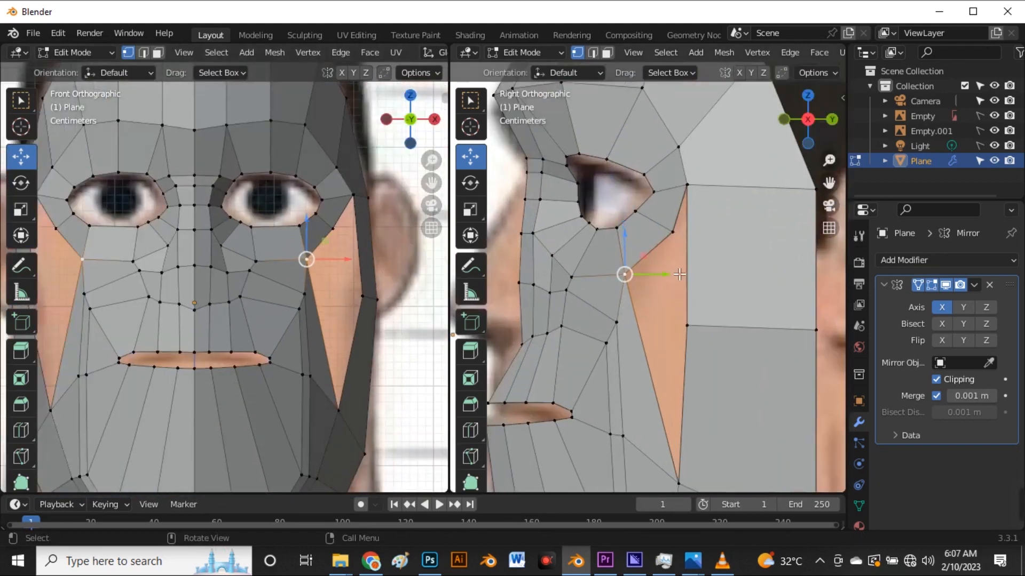
pyautogui.scroll(-2, 673, 265)
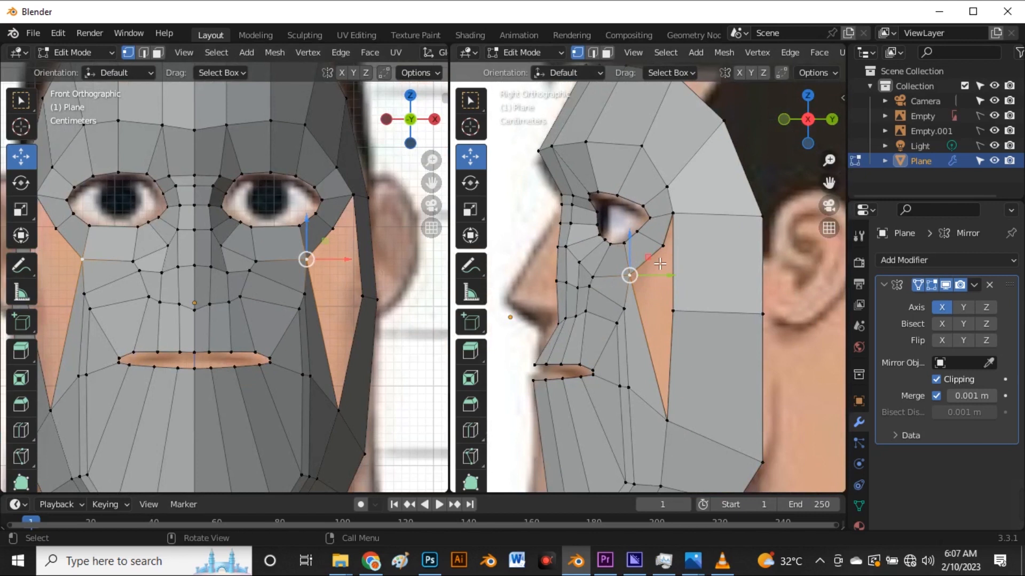
pyautogui.scroll(1, 661, 278)
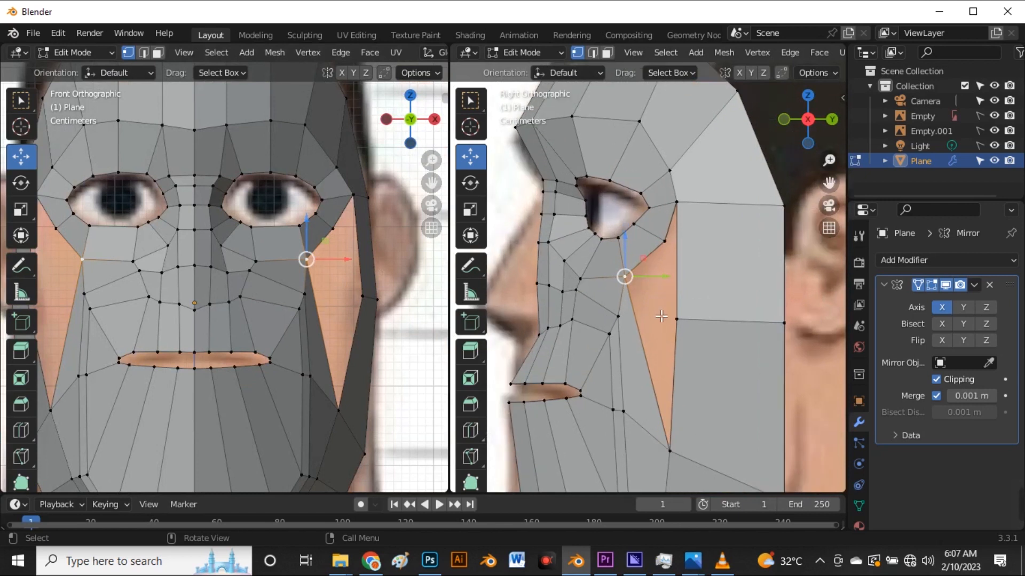
pyautogui.click(675, 319)
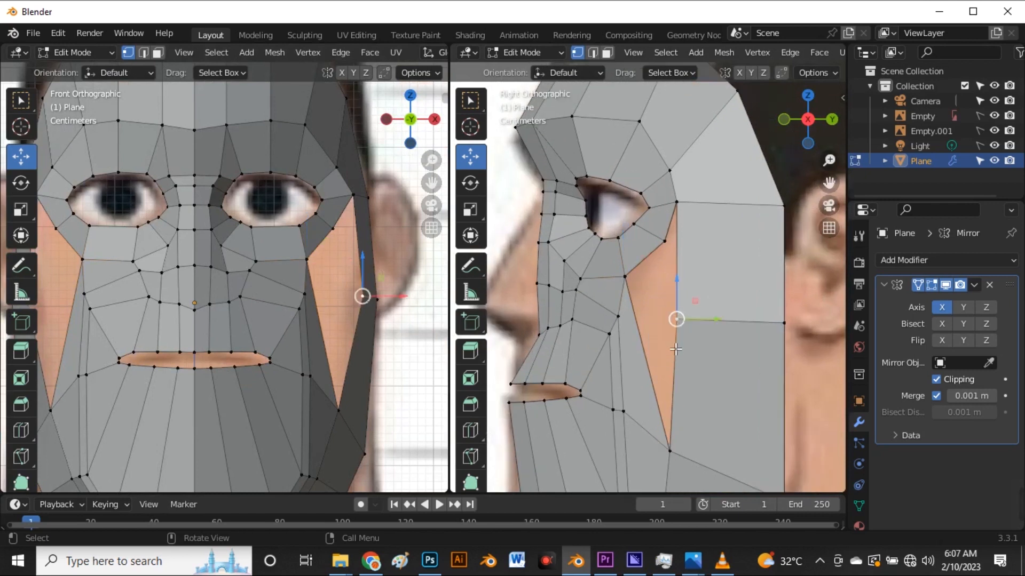
pyautogui.moveTo(717, 328); pyautogui.dragTo(737, 326)
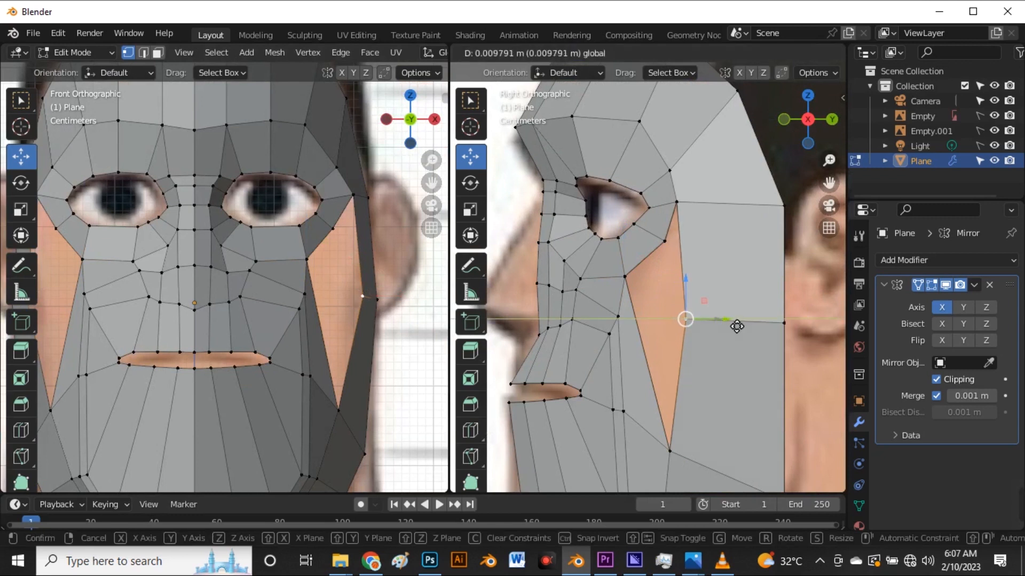
pyautogui.moveTo(737, 326); pyautogui.dragTo(736, 327)
# - Delete the narrow triangular face along the front edge of the cheek gap
pyautogui.scroll(-5, 614, 270)
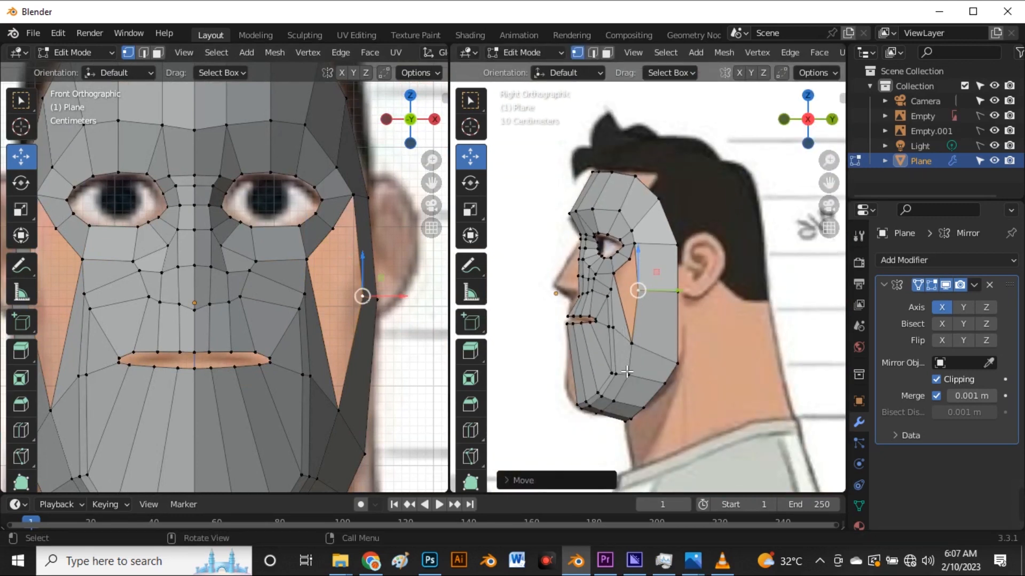
pyautogui.scroll(3, 626, 370)
pyautogui.scroll(2, 632, 283)
pyautogui.press('3')
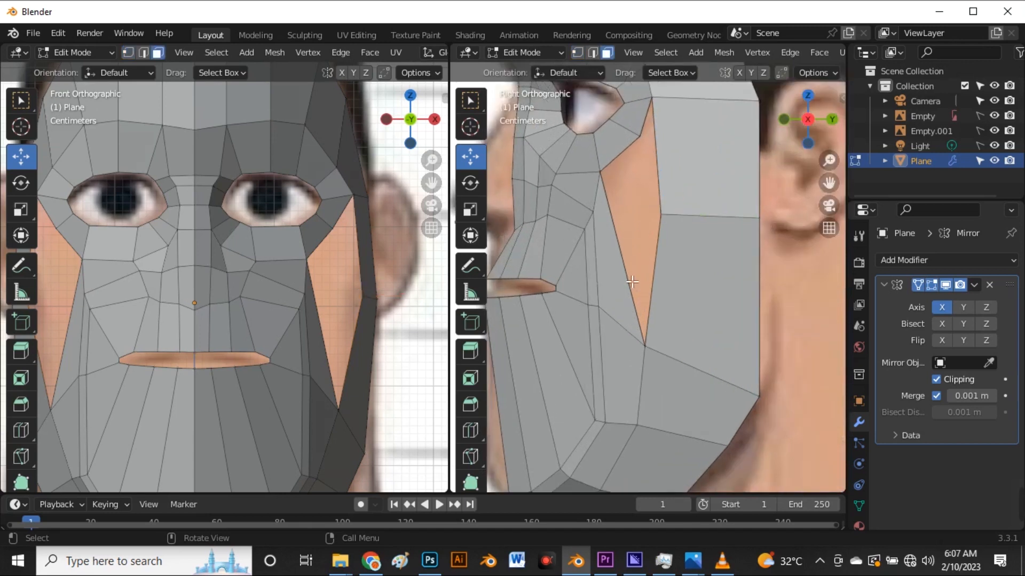
pyautogui.click(620, 281)
pyautogui.press('x')
pyautogui.click(620, 279)
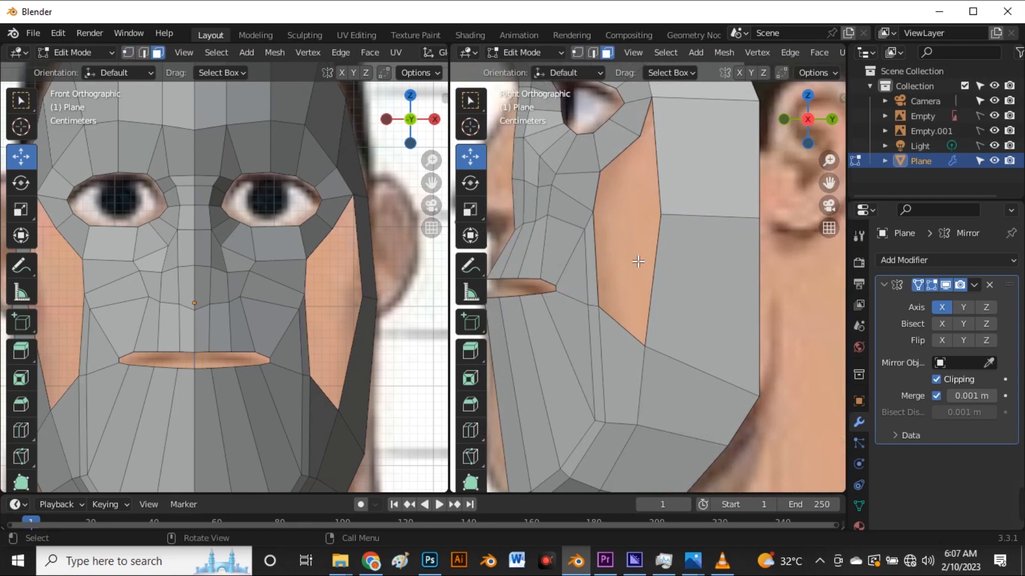
# - Extrude the cheek gap's lower edge upward about 0.11 m and rotate the new edge closer to horizontal in the side view
pyautogui.press('2')
pyautogui.click(620, 318)
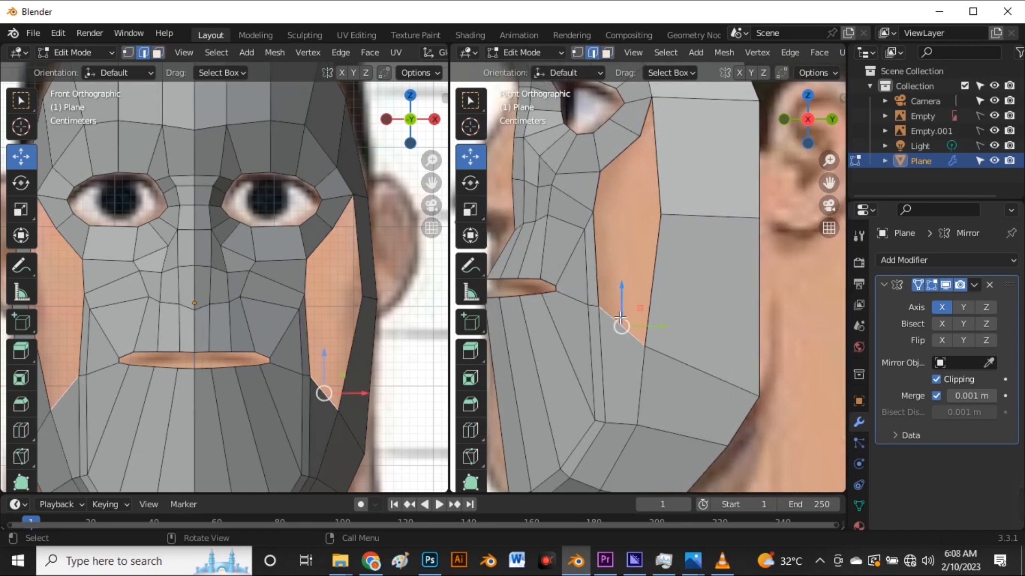
pyautogui.press('e')
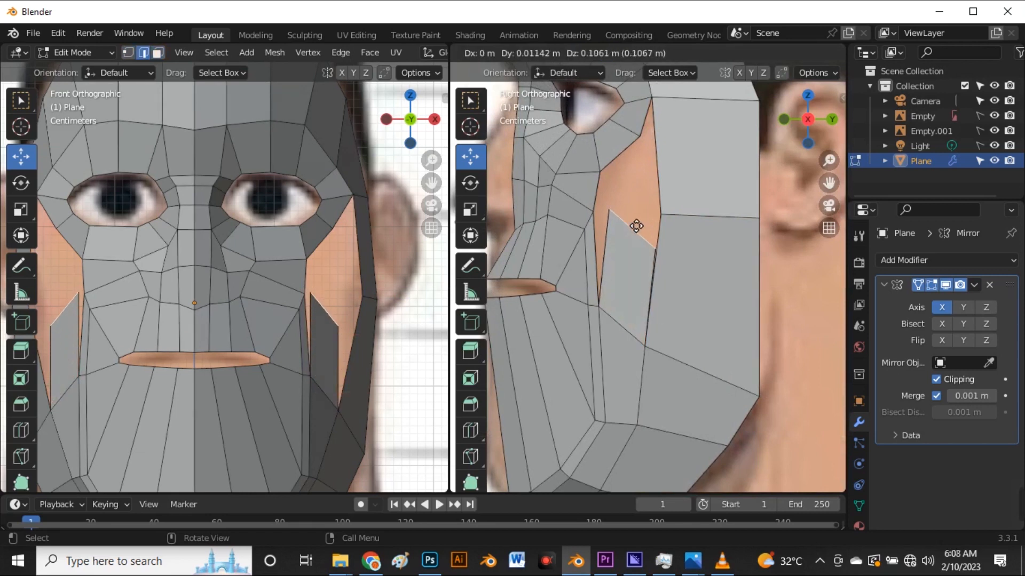
pyautogui.click(629, 222)
pyautogui.press('r')
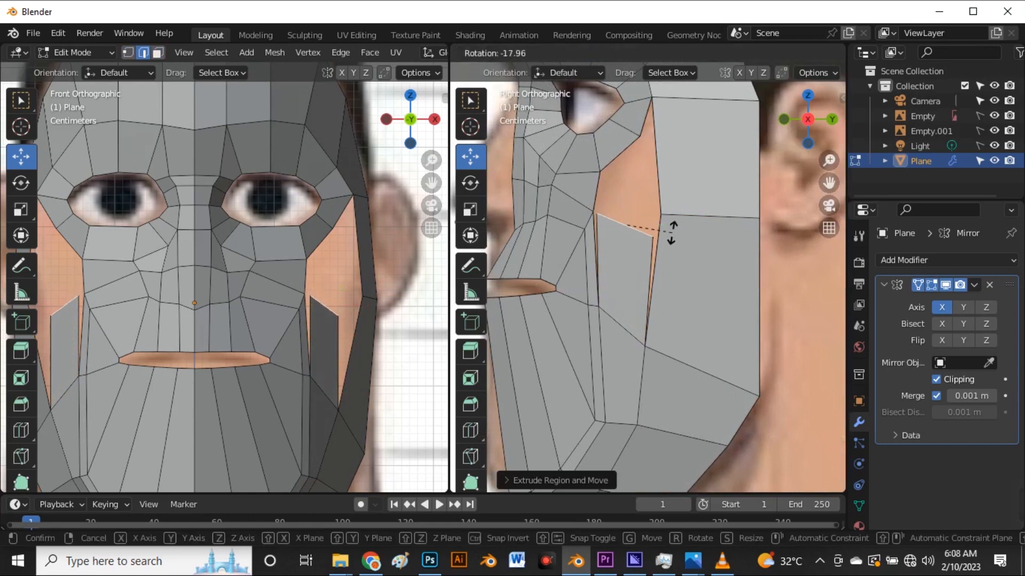
pyautogui.click(670, 223)
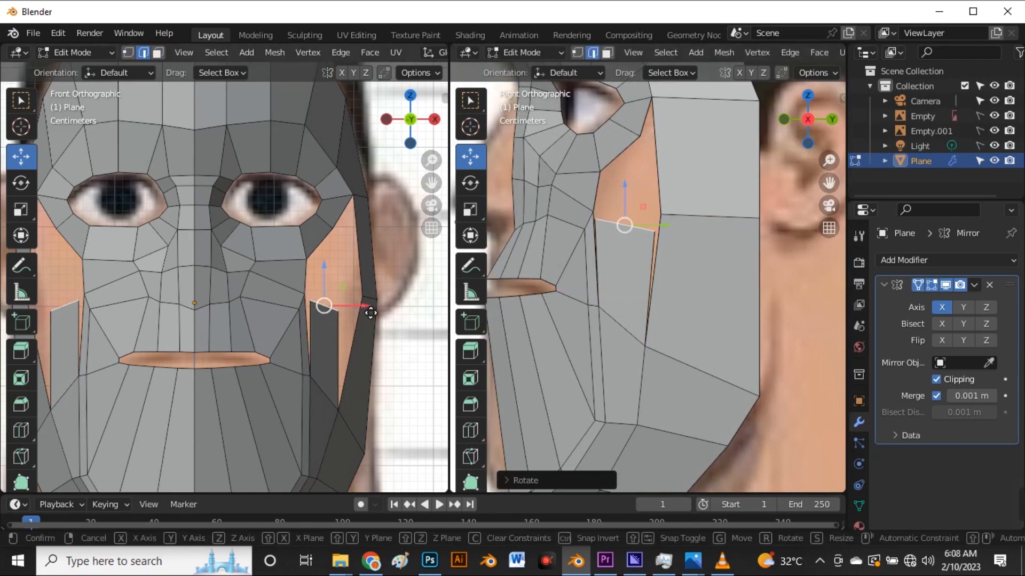
# - Move the extruded cheek edge outward along X in the front view
pyautogui.press('g')
pyautogui.click(352, 323)
pyautogui.scroll(2, 607, 212)
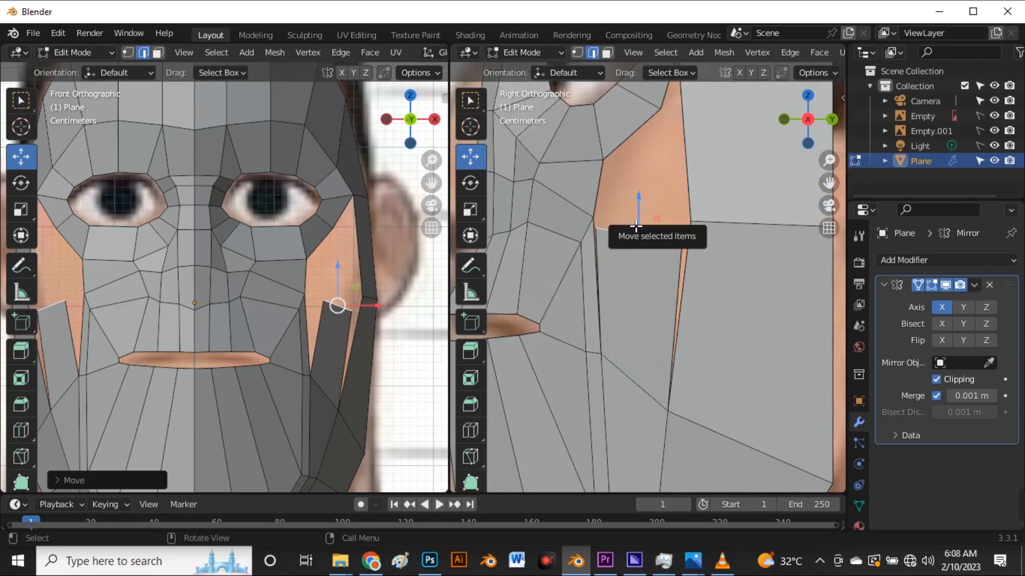
# - Extrude the cheek strip's top edge upward again, scaled down slightly and shifted outward and up in the front view
pyautogui.press('e')
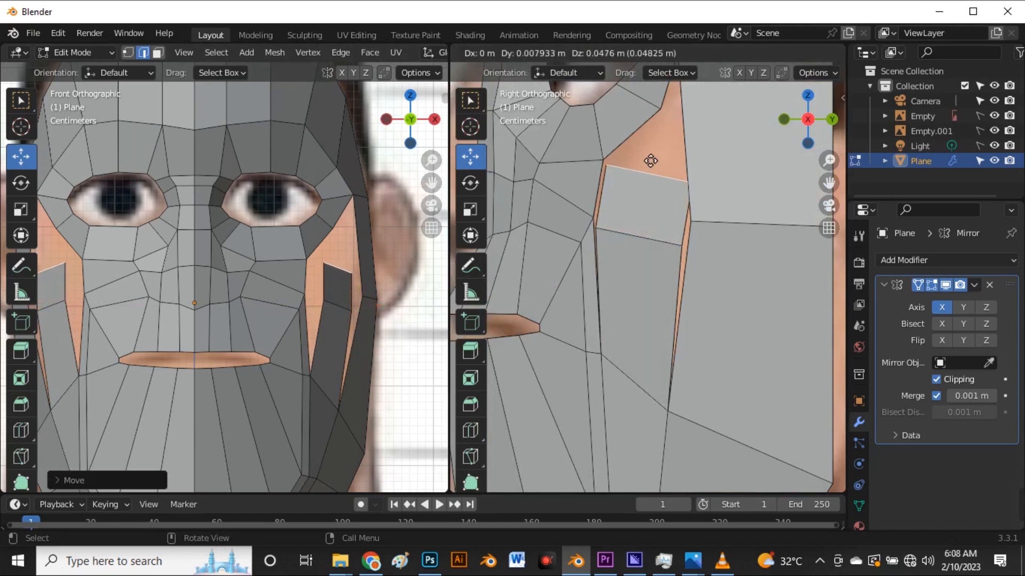
pyautogui.click(650, 161)
pyautogui.press('s')
pyautogui.click(702, 203)
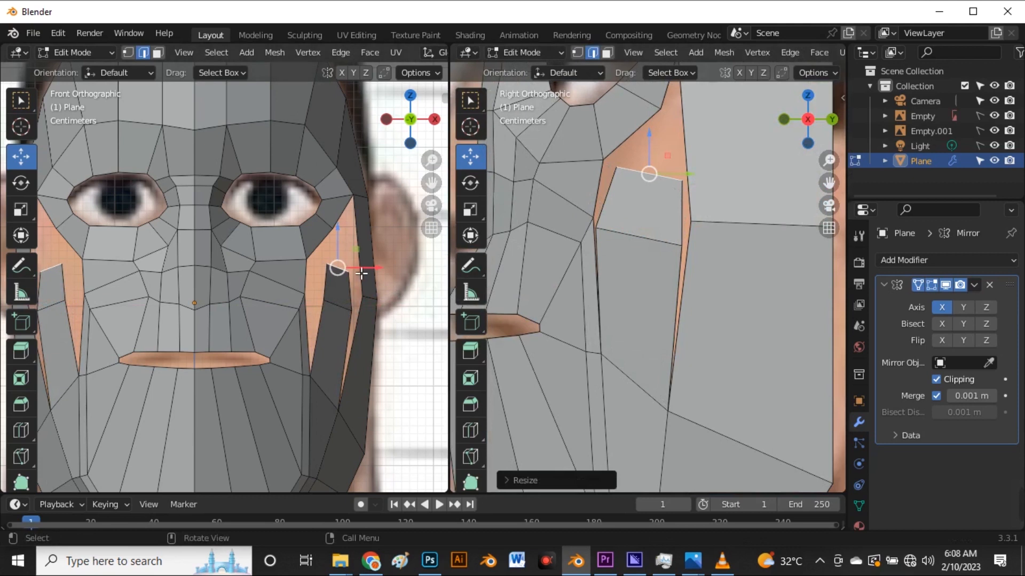
pyautogui.moveTo(362, 271); pyautogui.dragTo(367, 265)
pyautogui.moveTo(353, 269); pyautogui.dragTo(346, 247)
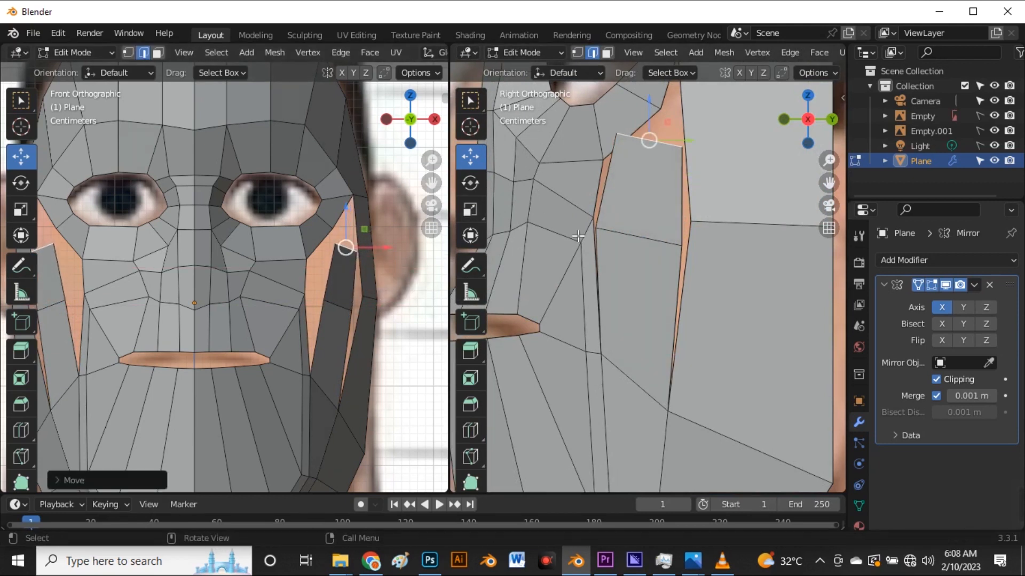
# - Merge the front vertex of the cheek strip's middle edge with the neighbouring face vertex at center
pyautogui.scroll(-2, 578, 237)
pyautogui.press('1')
pyautogui.scroll(2, 613, 226)
pyautogui.click(604, 223)
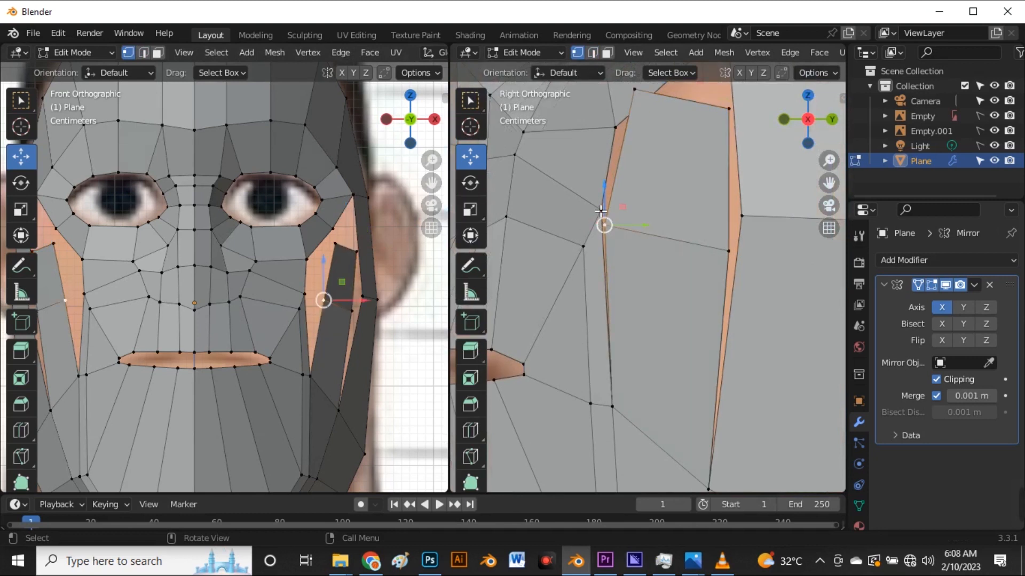
pyautogui.keyDown('shift'); pyautogui.click(601, 215); pyautogui.keyUp('shift')
pyautogui.press('m')
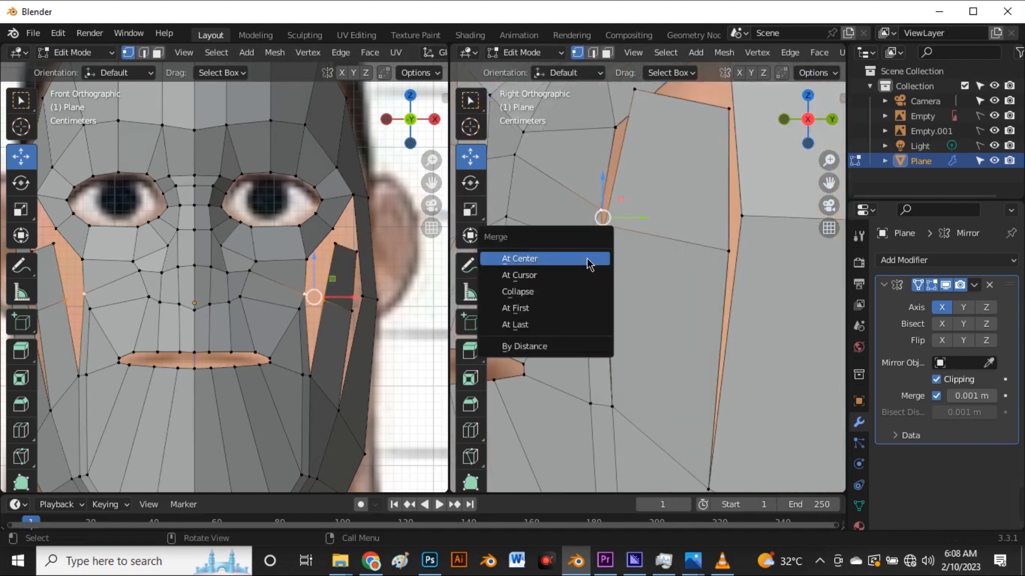
pyautogui.click(590, 261)
# - Merge the rear vertex of the cheek strip's middle edge with the adjacent side-of-head vertex at center
pyautogui.click(728, 251)
pyautogui.keyDown('shift'); pyautogui.click(742, 217); pyautogui.keyUp('shift')
pyautogui.press('m')
pyautogui.click(708, 257)
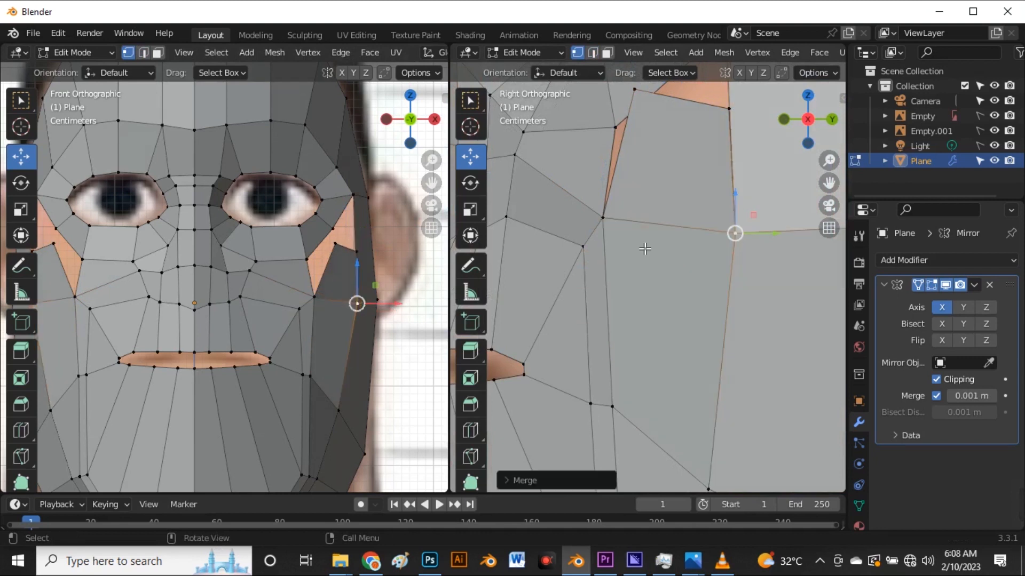
# - Merge the cheek strip's upper front vertex with the nearby vertex below the eye at center
pyautogui.scroll(-4, 645, 269)
pyautogui.scroll(4, 651, 169)
pyautogui.click(627, 205)
pyautogui.keyDown('shift'); pyautogui.click(614, 234); pyautogui.keyUp('shift')
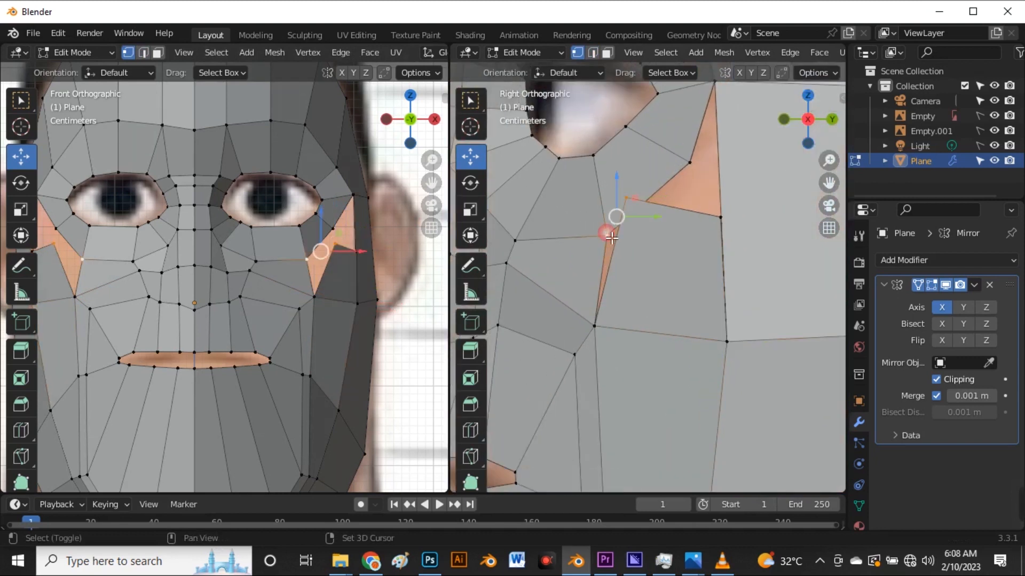
pyautogui.press('m')
pyautogui.click(613, 238)
pyautogui.scroll(-1, 611, 242)
pyautogui.scroll(-1, 611, 242)
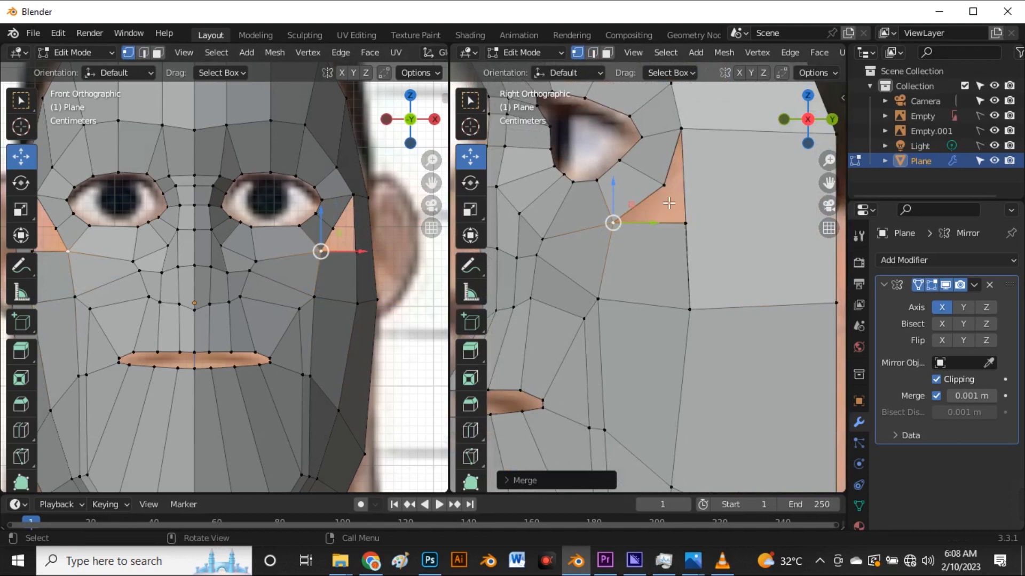
# - Merge the cheek strip's upper rear vertex with the face vertex behind the outer eye corner at center
pyautogui.scroll(1, 667, 202)
pyautogui.click(690, 227)
pyautogui.keyDown('shift'); pyautogui.click(666, 185); pyautogui.keyUp('shift')
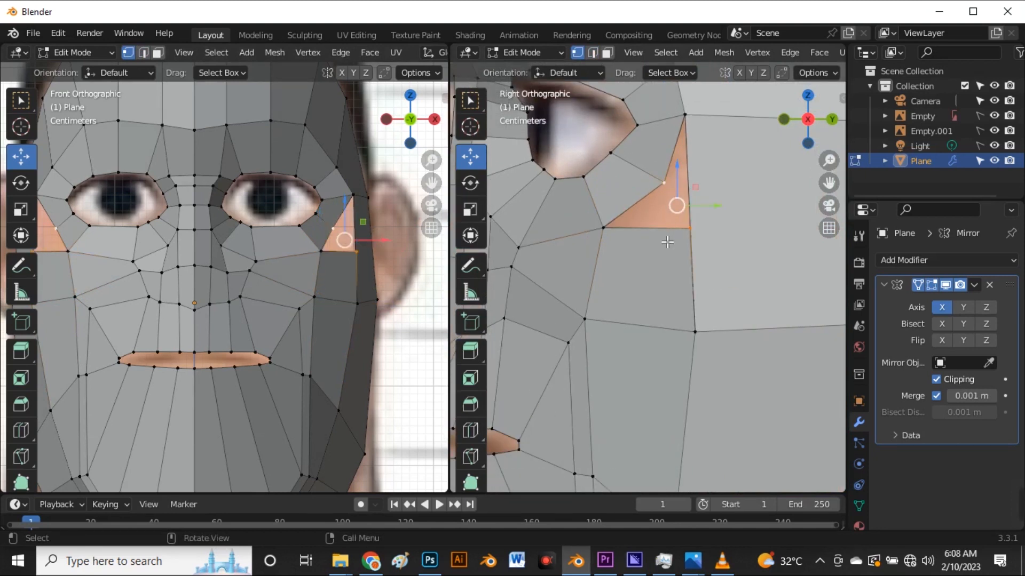
pyautogui.press('m')
pyautogui.click(665, 242)
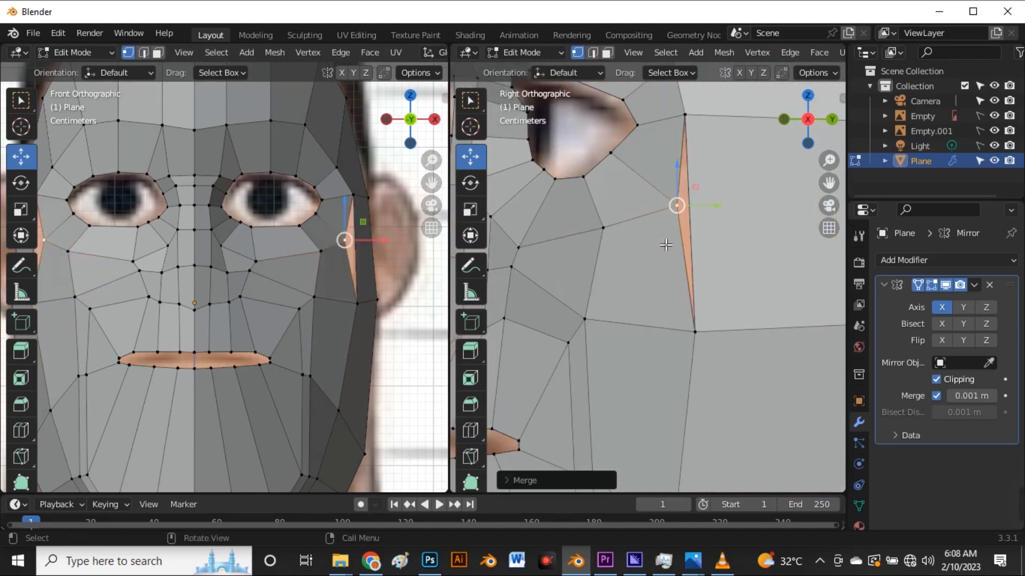
# - Add a horizontal loop cut across the side face behind the remaining narrow gap, slightly above its middle
pyautogui.scroll(-4, 698, 218)
pyautogui.scroll(4, 678, 224)
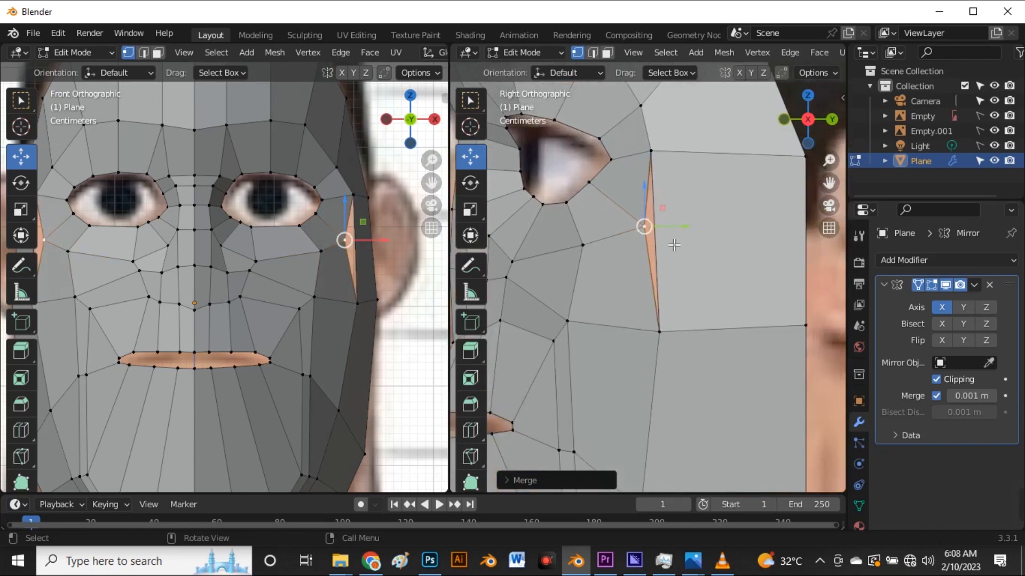
pyautogui.scroll(2, 644, 228)
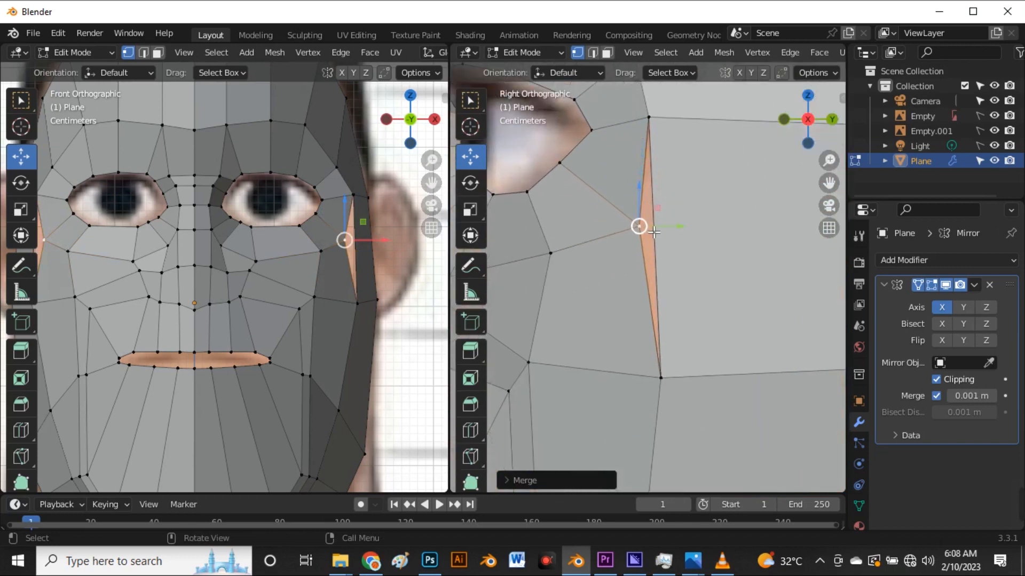
pyautogui.scroll(-4, 607, 228)
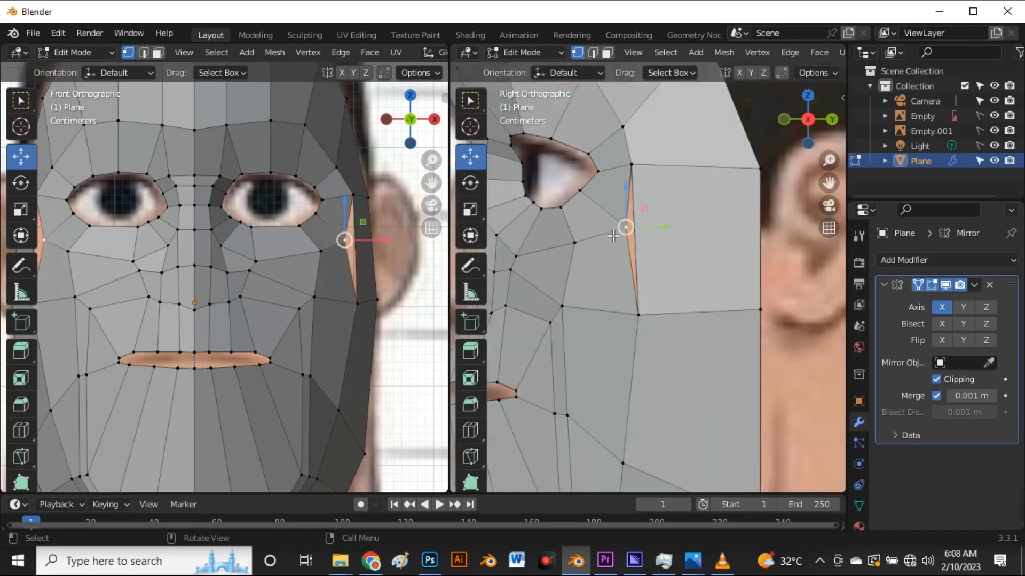
pyautogui.click(612, 282)
pyautogui.scroll(1, 628, 233)
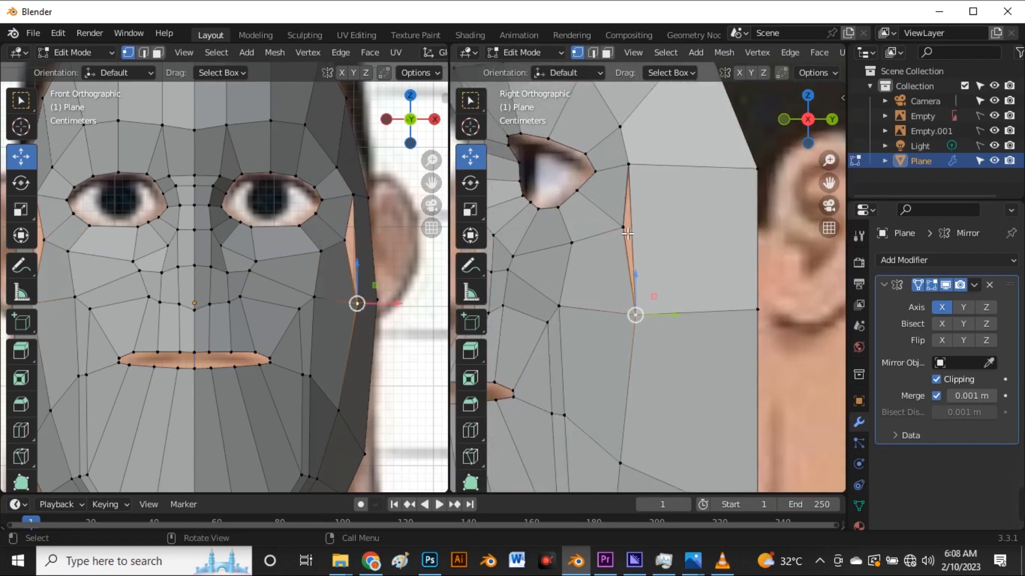
pyautogui.scroll(-3, 617, 257)
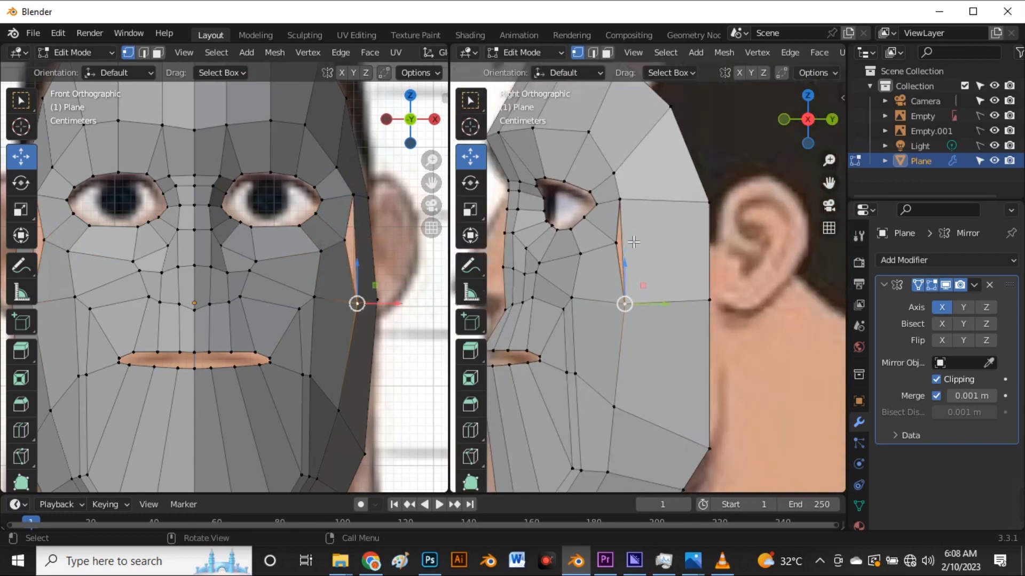
pyautogui.scroll(2, 645, 219)
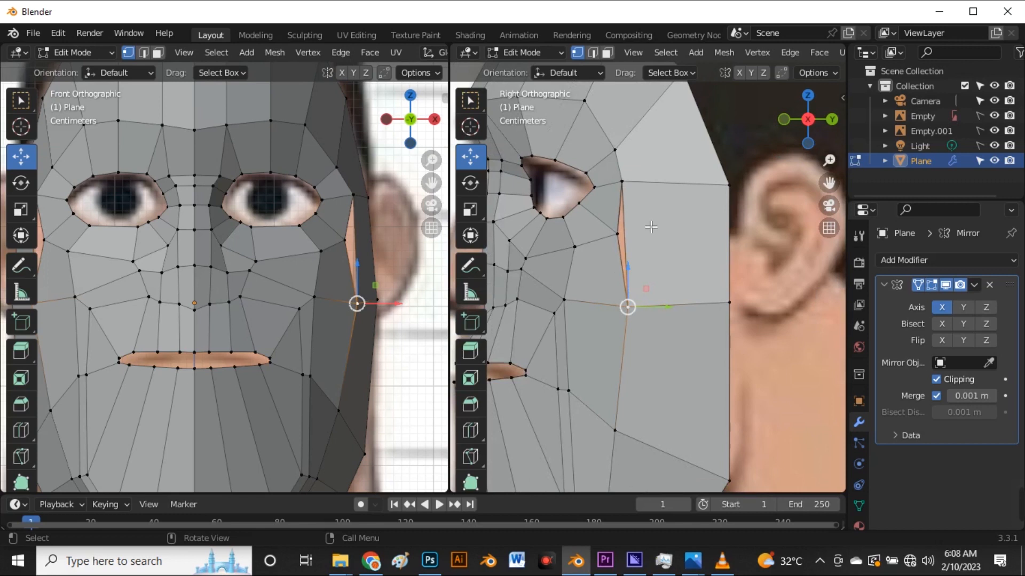
pyautogui.hotkey('ctrl', 'r')
pyautogui.click(645, 243)
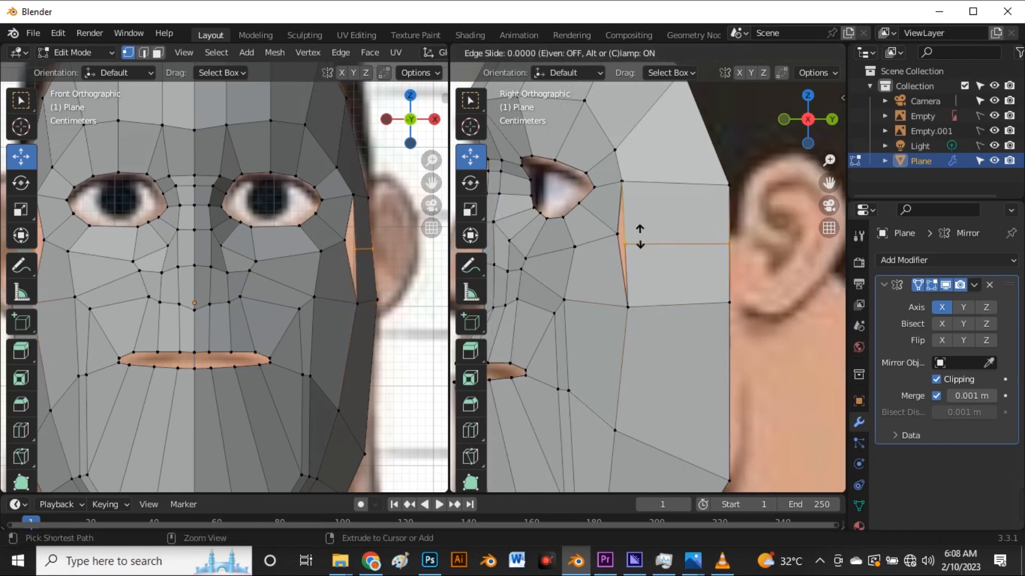
pyautogui.click(642, 228)
# - Merge the new loop's front vertex with the adjacent cheek vertex at center to close the remaining gap
pyautogui.scroll(3, 637, 230)
pyautogui.click(613, 240)
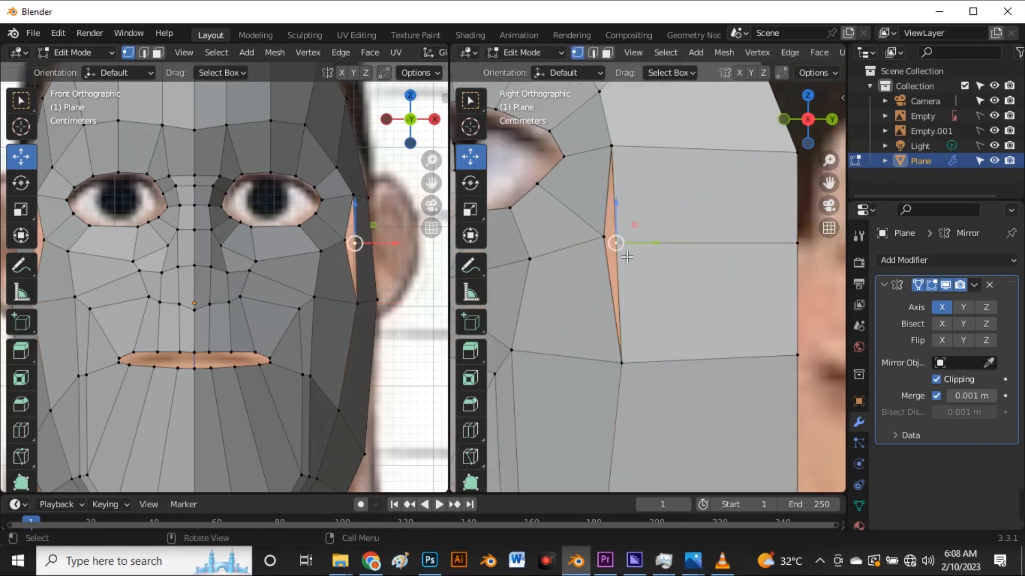
pyautogui.moveTo(610, 230); pyautogui.dragTo(605, 227)
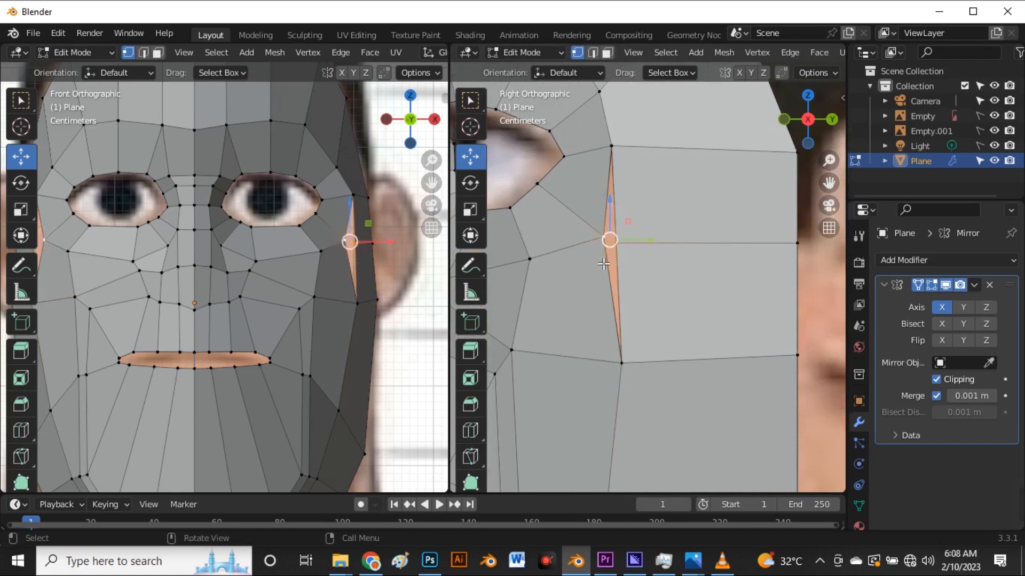
pyautogui.press('m')
pyautogui.click(601, 263)
pyautogui.scroll(-2, 632, 269)
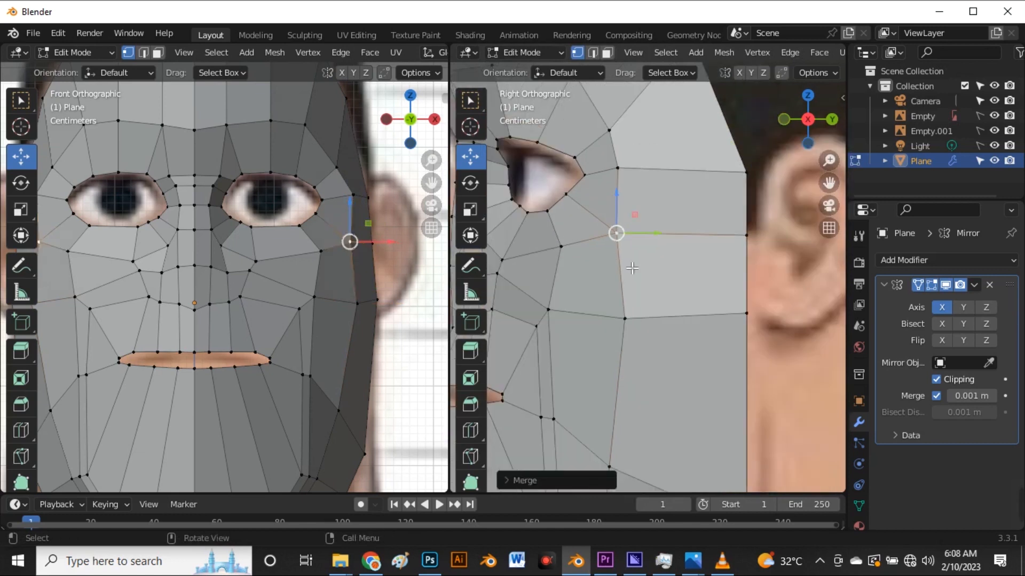
pyautogui.moveTo(616, 233); pyautogui.dragTo(635, 238)
pyautogui.click(589, 288)
pyautogui.scroll(-4, 628, 184)
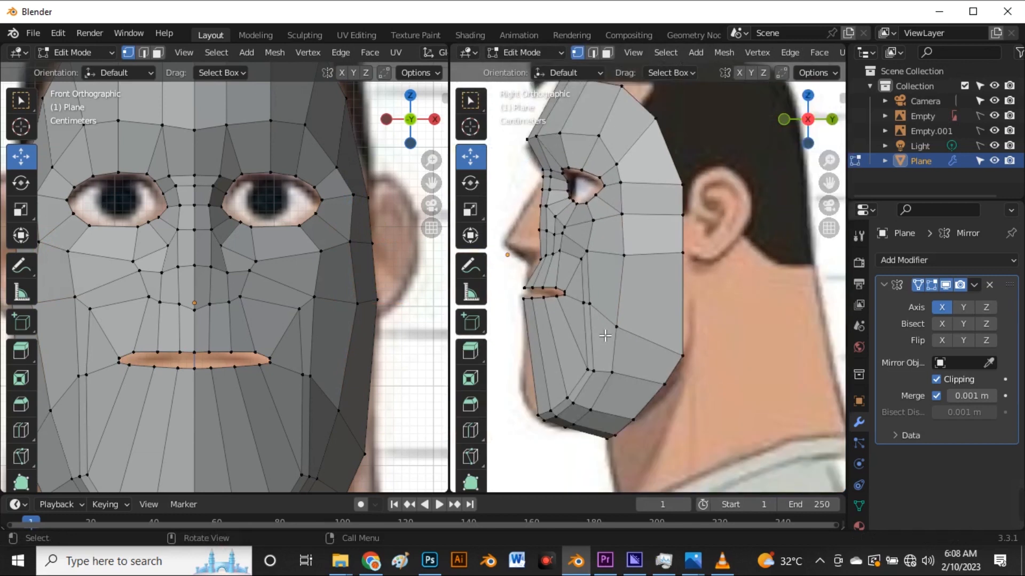
# - Inspect the topology by selecting the face loops around the cheeks, jaw, outer face, eyes, nose and mouth
pyautogui.press('3')
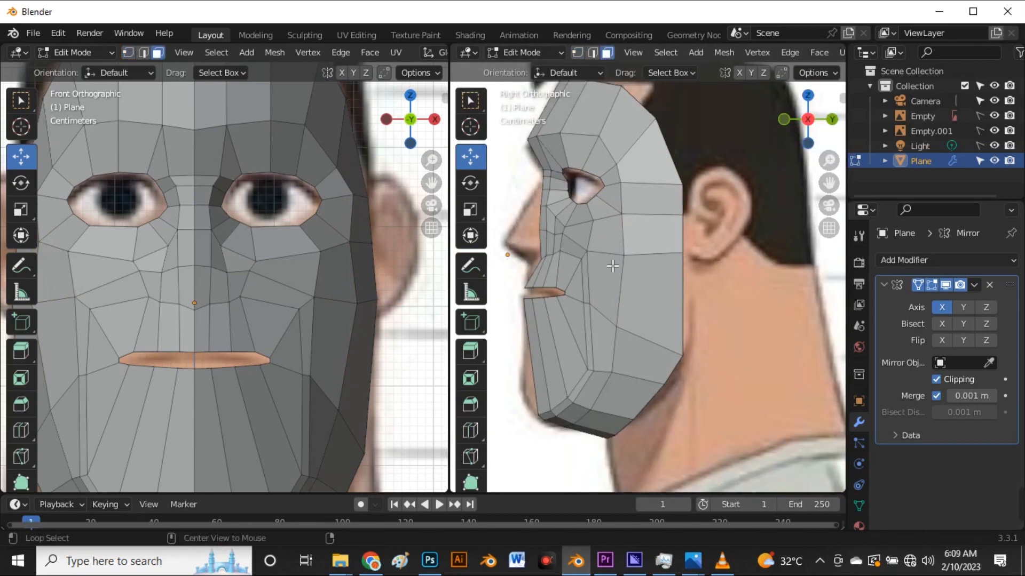
pyautogui.keyDown('alt'); pyautogui.click(608, 251); pyautogui.keyUp('alt')
pyautogui.scroll(-3, 297, 277)
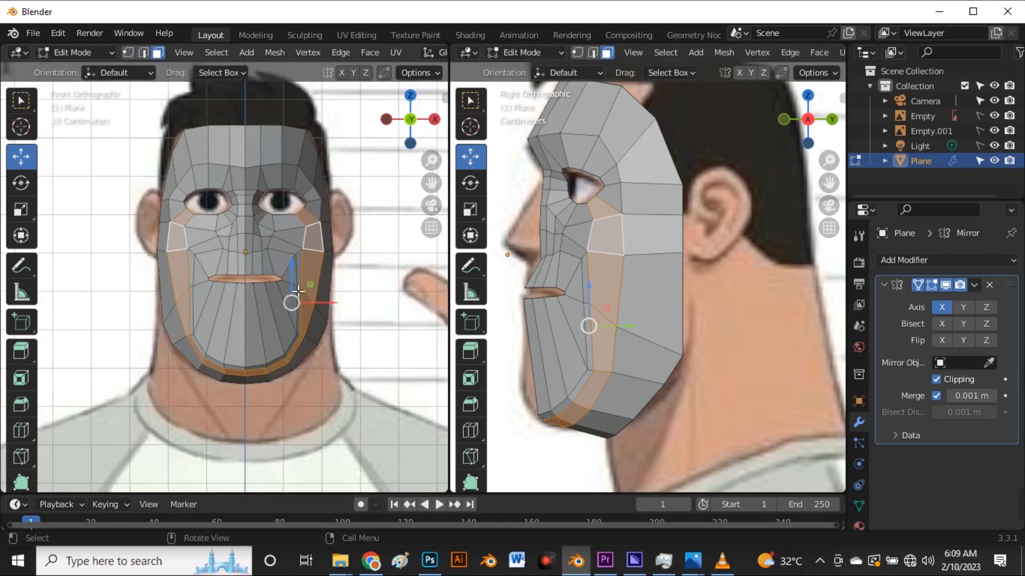
pyautogui.keyDown('alt'); pyautogui.click(308, 330); pyautogui.keyUp('alt')
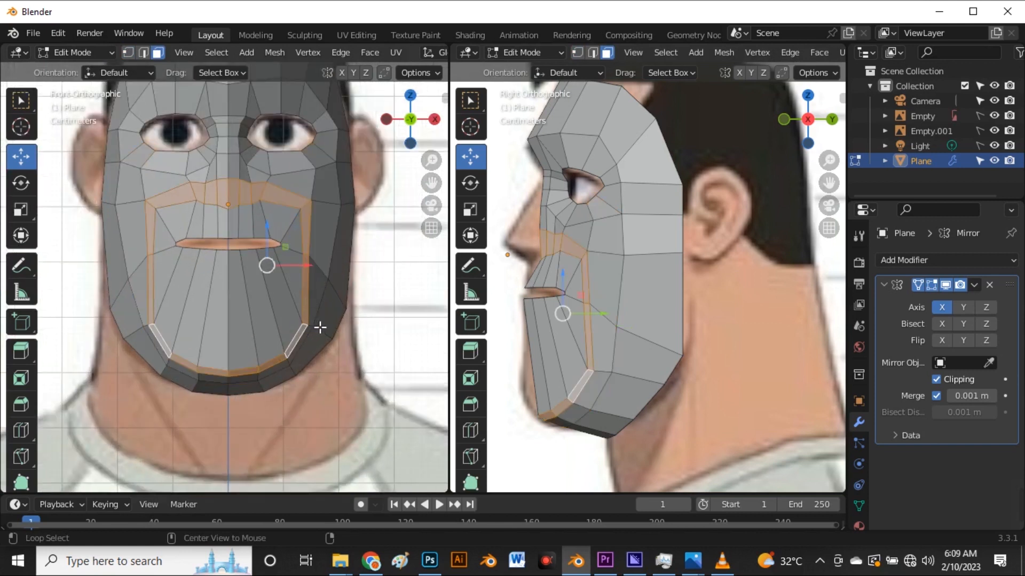
pyautogui.keyDown('alt'); pyautogui.click(320, 334); pyautogui.keyUp('alt')
pyautogui.scroll(-5, 318, 342)
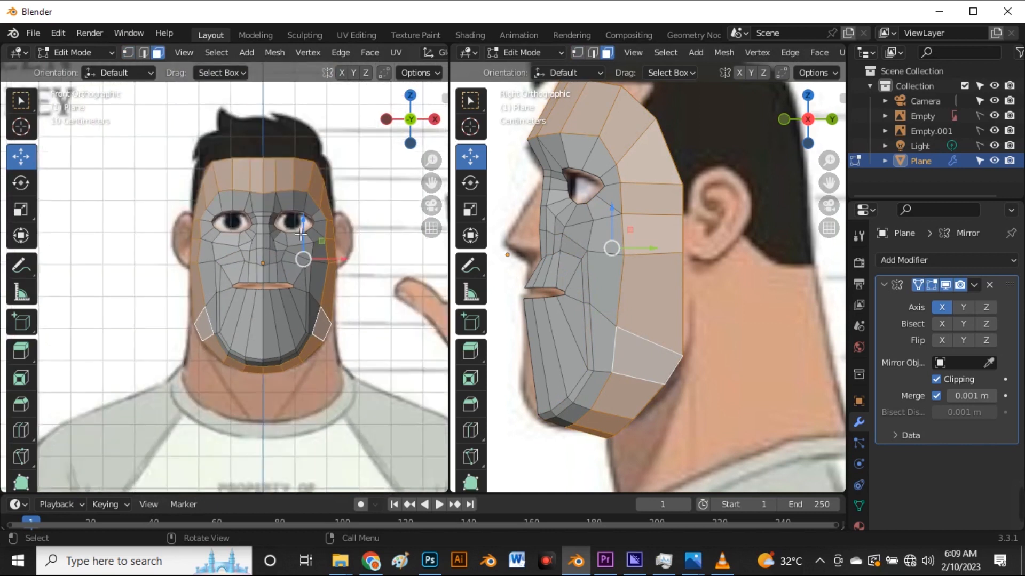
pyautogui.scroll(5, 321, 246)
pyautogui.keyDown('alt'); pyautogui.click(320, 248); pyautogui.keyUp('alt')
pyautogui.keyDown('alt'); pyautogui.click(330, 257); pyautogui.keyUp('alt')
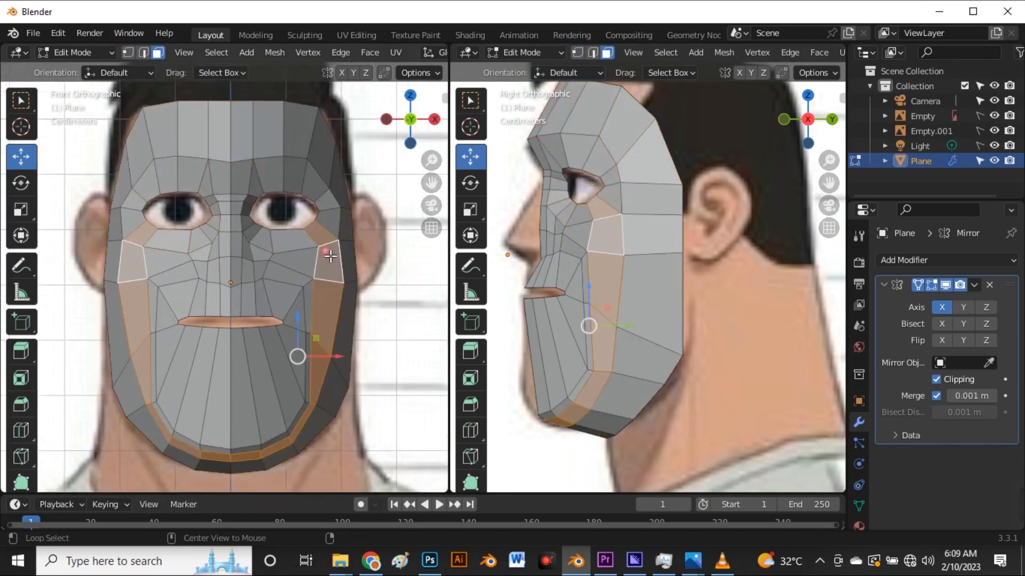
pyautogui.keyDown('alt'); pyautogui.click(272, 196); pyautogui.keyUp('alt')
pyautogui.keyDown('alt'); pyautogui.click(269, 194); pyautogui.keyUp('alt')
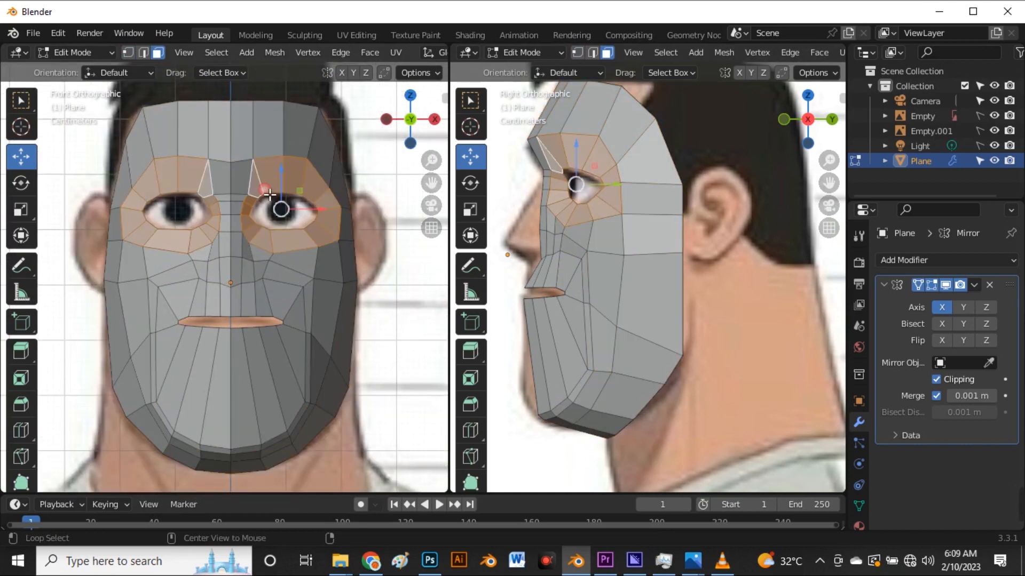
pyautogui.keyDown('alt'); pyautogui.click(247, 197); pyautogui.keyUp('alt')
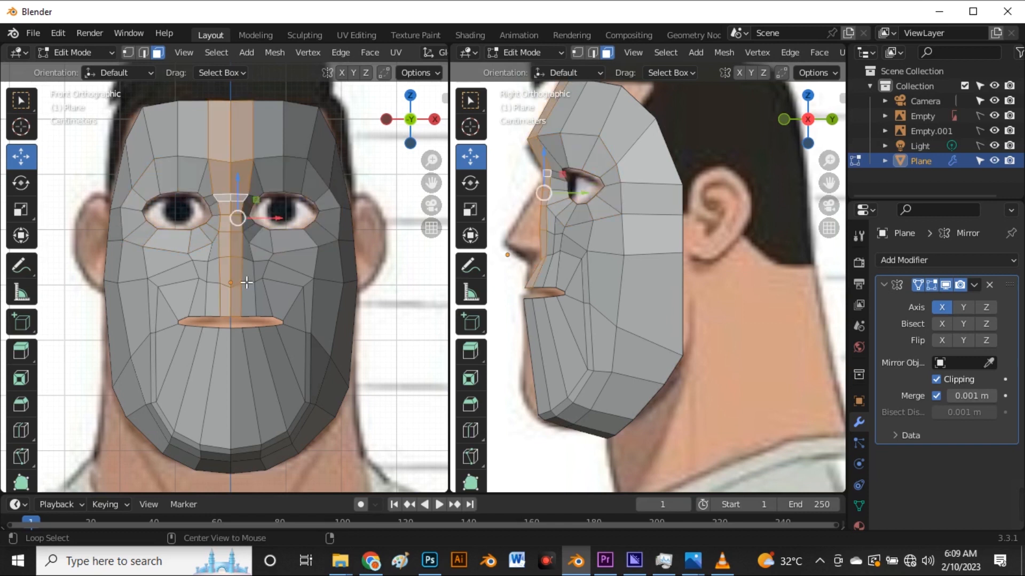
pyautogui.keyDown('alt'); pyautogui.click(247, 336); pyautogui.keyUp('alt')
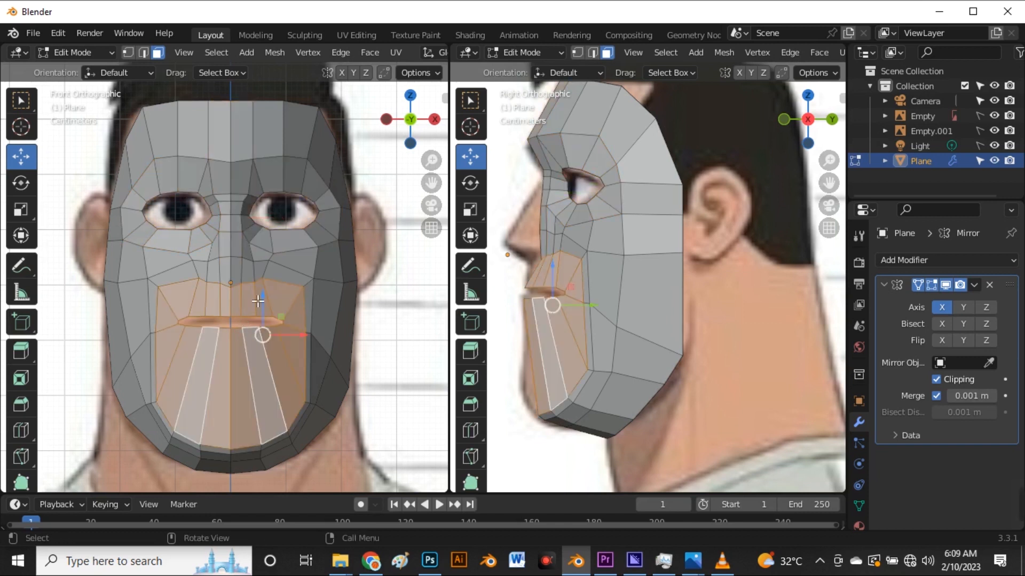
# - Turn on X-ray shading in the front view so the nose reference shows through the mesh
pyautogui.scroll(-2, 258, 302)
pyautogui.scroll(5, 594, 242)
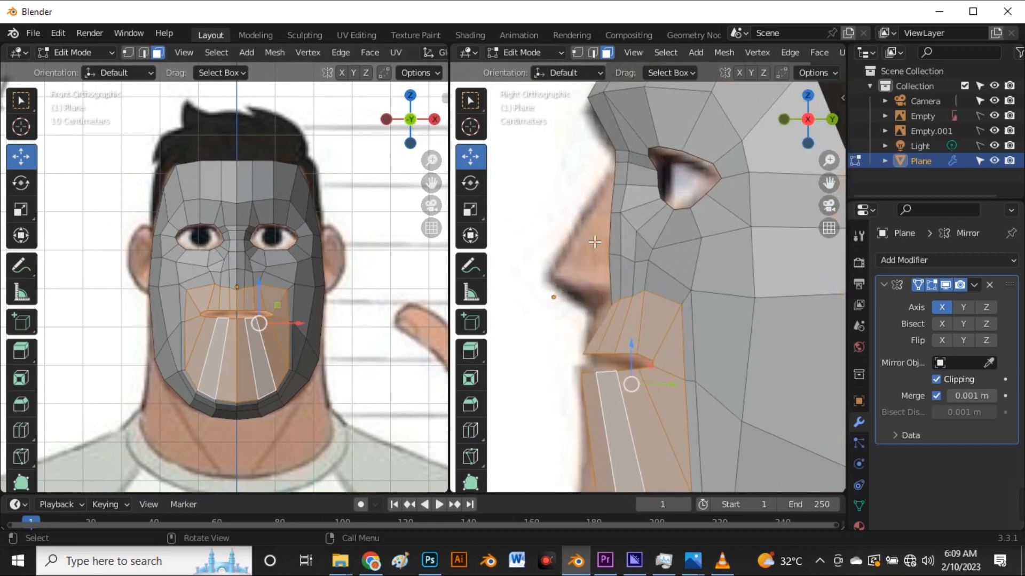
pyautogui.scroll(1, 605, 243)
pyautogui.scroll(4, 225, 259)
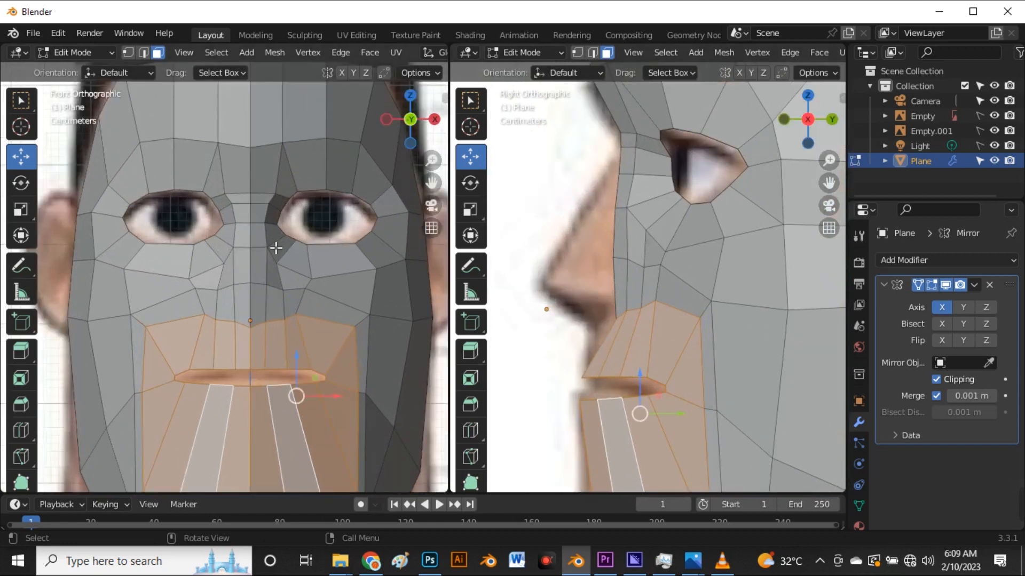
pyautogui.hotkey('alt', 'z')
pyautogui.scroll(3, 250, 229)
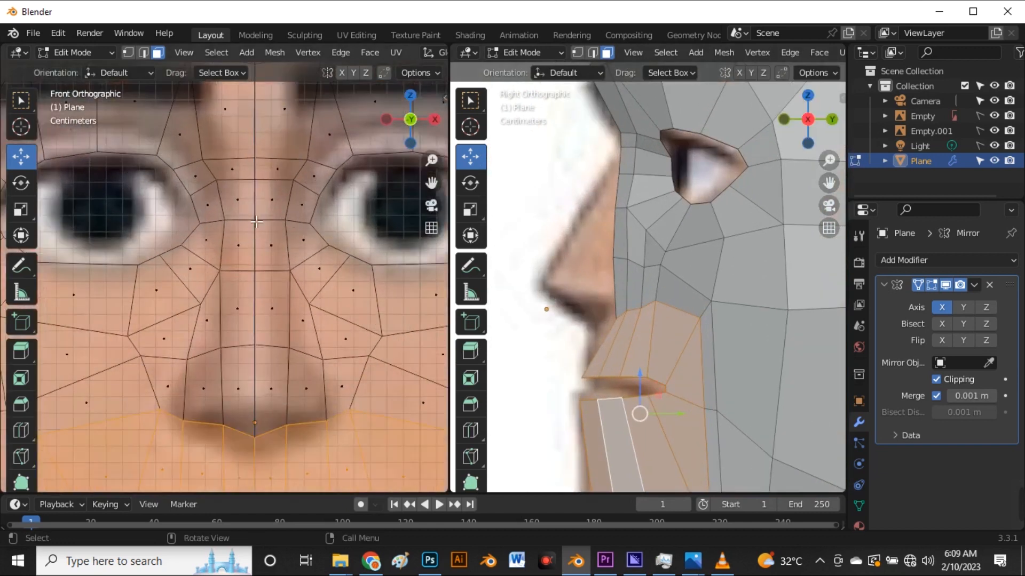
# - Select the central nose faces from between the eyes down the bridge to the nose tip, plus the nostril-side faces
pyautogui.click(260, 199)
pyautogui.scroll(1, 263, 210)
pyautogui.scroll(-1, 264, 210)
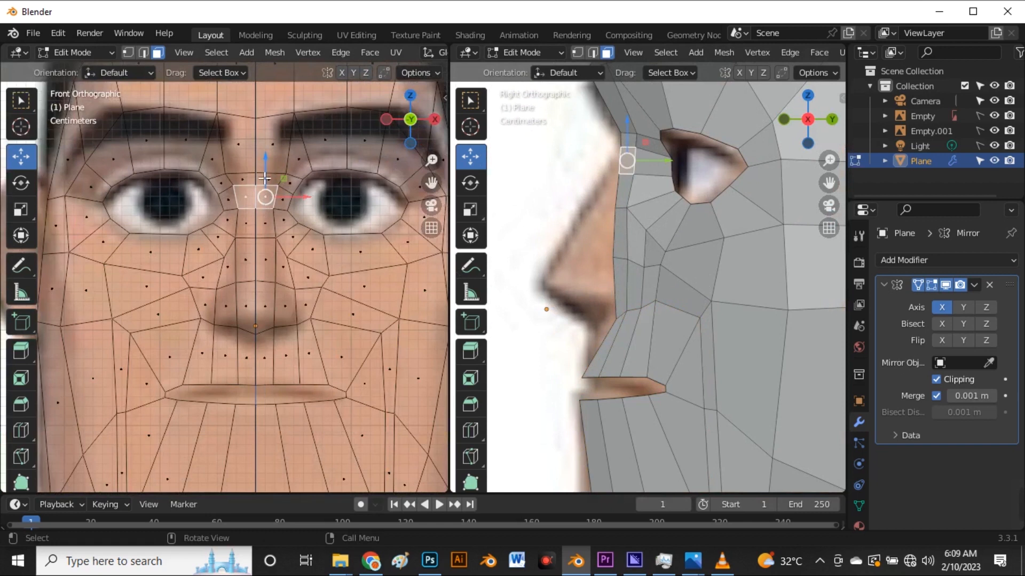
pyautogui.keyDown('shift'); pyautogui.click(266, 178); pyautogui.keyUp('shift')
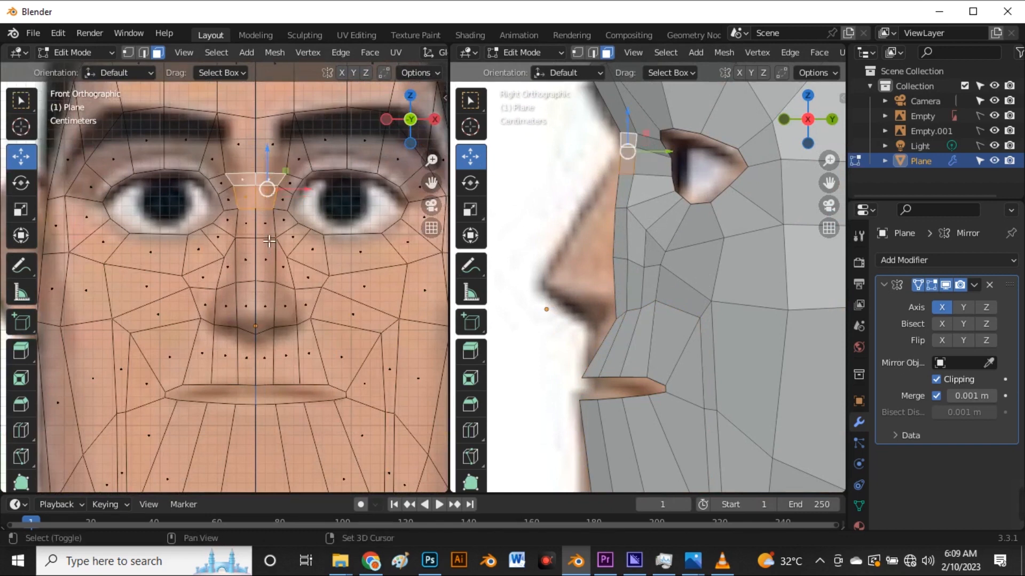
pyautogui.keyDown('shift'); pyautogui.click(269, 240); pyautogui.keyUp('shift')
pyautogui.keyDown('shift'); pyautogui.click(269, 264); pyautogui.keyUp('shift')
pyautogui.keyDown('shift'); pyautogui.click(289, 306); pyautogui.keyUp('shift')
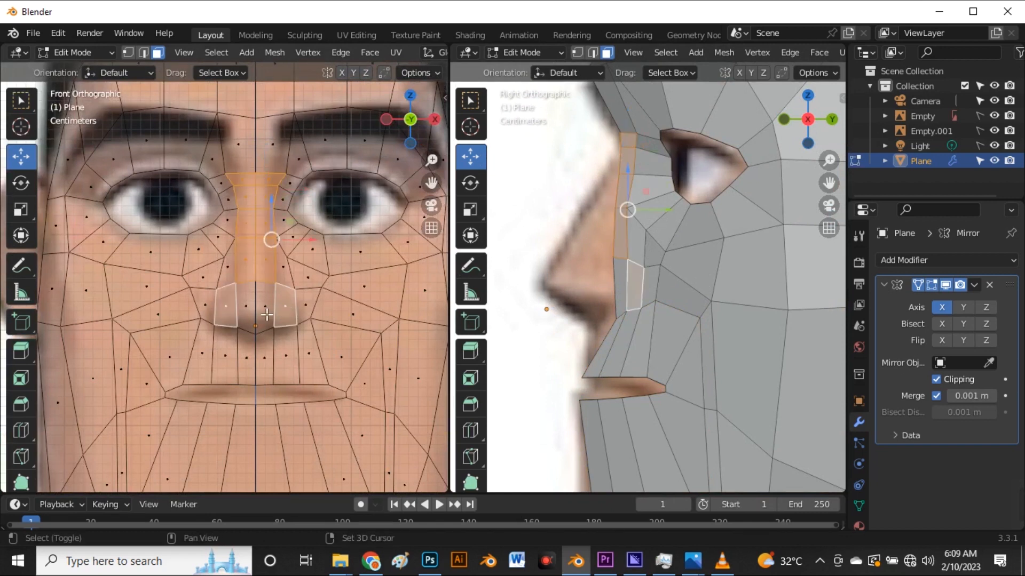
pyautogui.keyDown('shift'); pyautogui.click(269, 316); pyautogui.keyUp('shift')
pyautogui.scroll(-1, 267, 315)
pyautogui.scroll(-2, 266, 315)
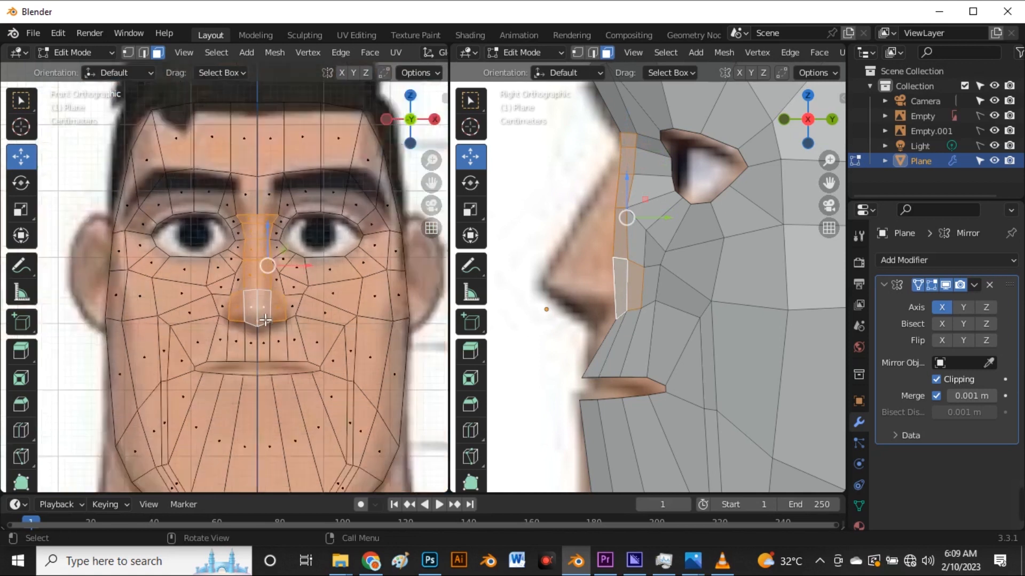
# - Extrude the selected nose faces and move the extruded part forward along Y beyond the nose tip in the side reference
pyautogui.press('e')
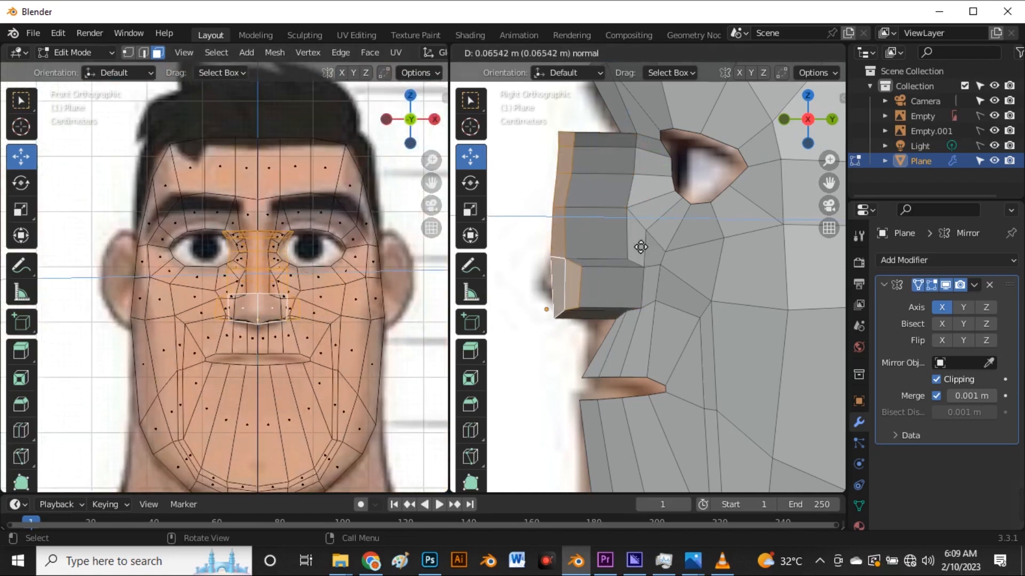
pyautogui.rightClick(674, 241)
pyautogui.press('g')
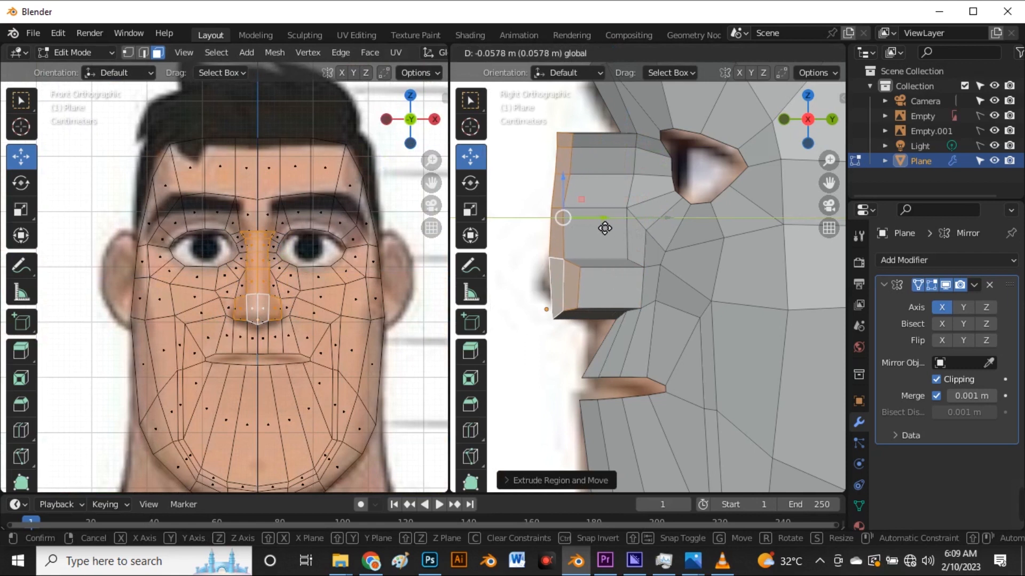
pyautogui.click(592, 230)
# - Narrow the extruded nose slightly by shifting its vertices inward along X, with X-ray shading off in the front view
pyautogui.press('1')
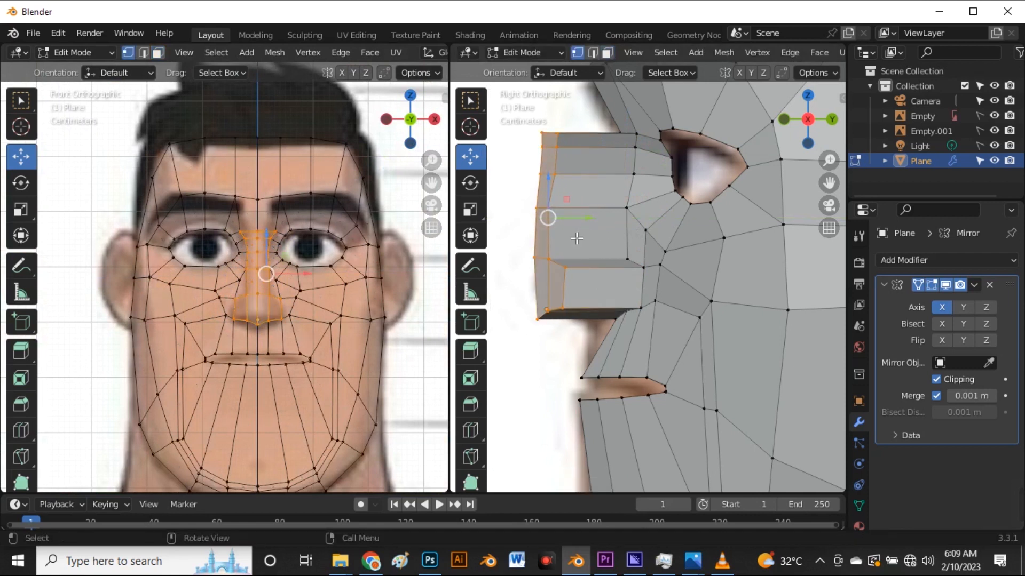
pyautogui.hotkey('alt', 'z')
pyautogui.scroll(2, 373, 299)
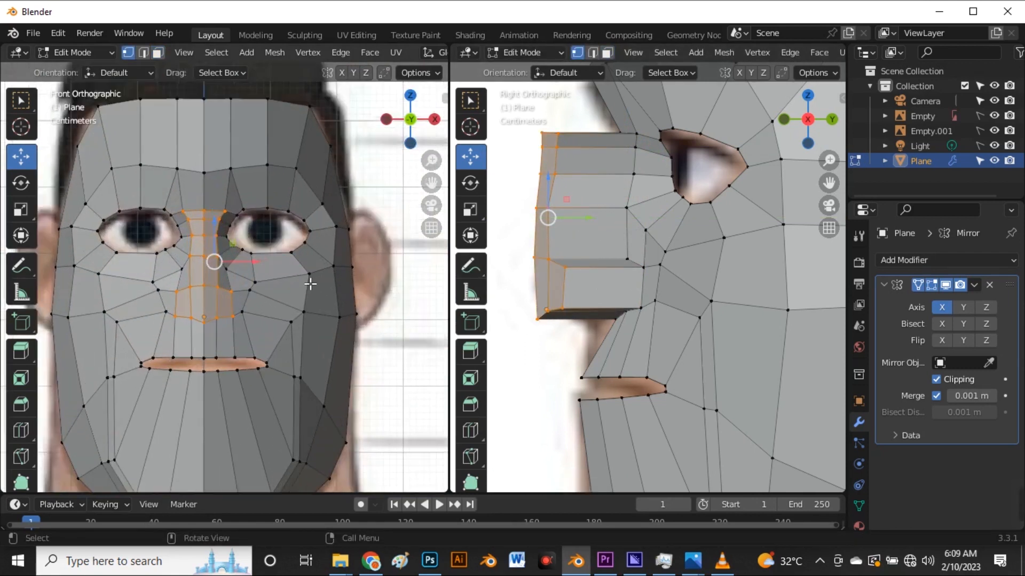
pyautogui.scroll(2, 216, 261)
pyautogui.press('s')
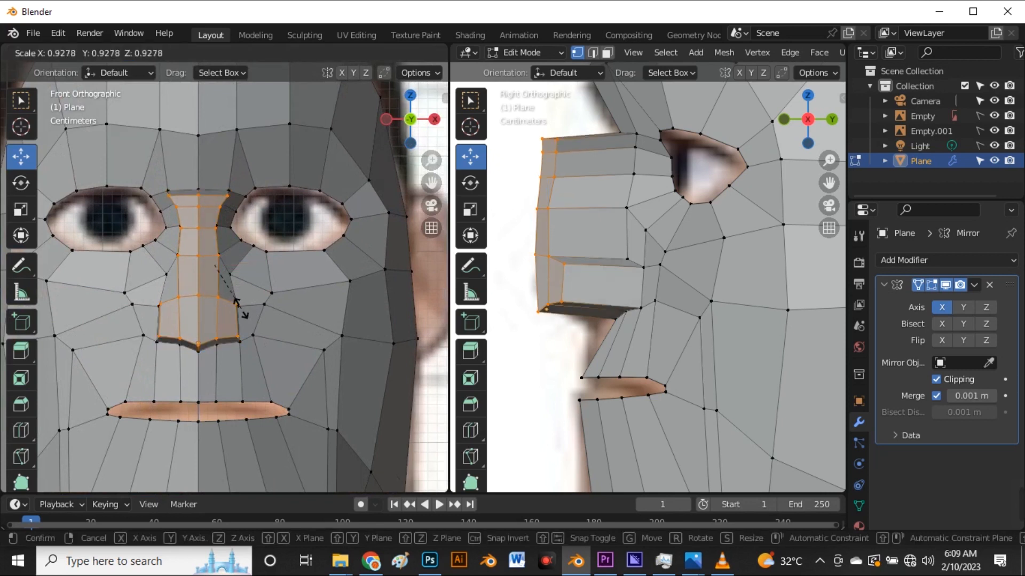
pyautogui.click(238, 314)
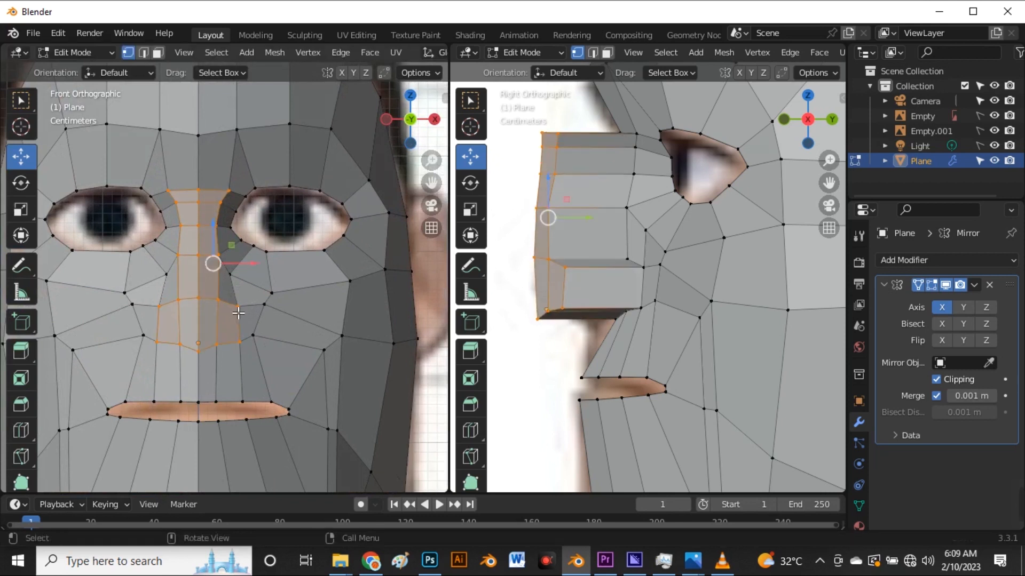
pyautogui.press('g')
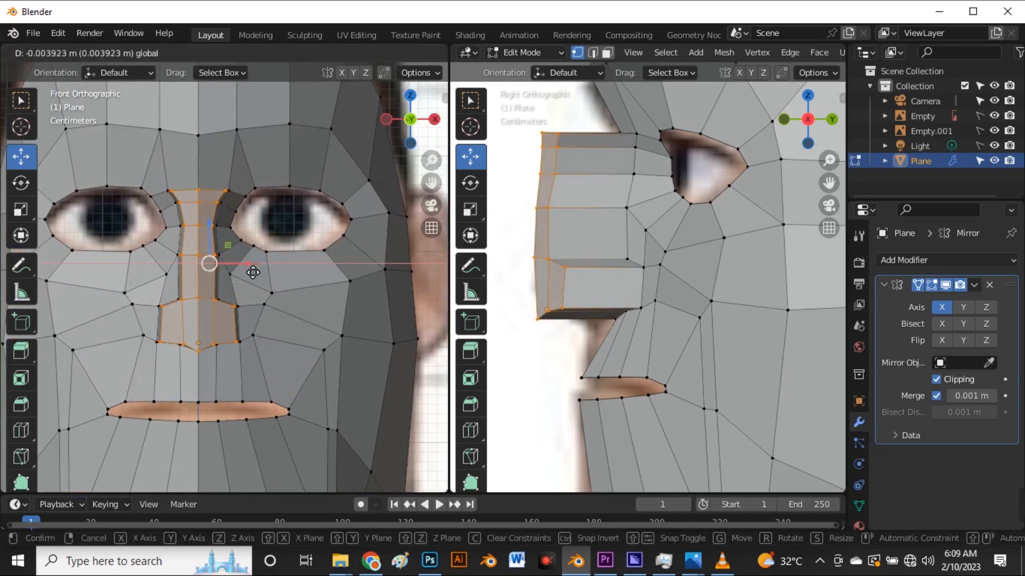
pyautogui.click(245, 270)
pyautogui.scroll(4, 216, 201)
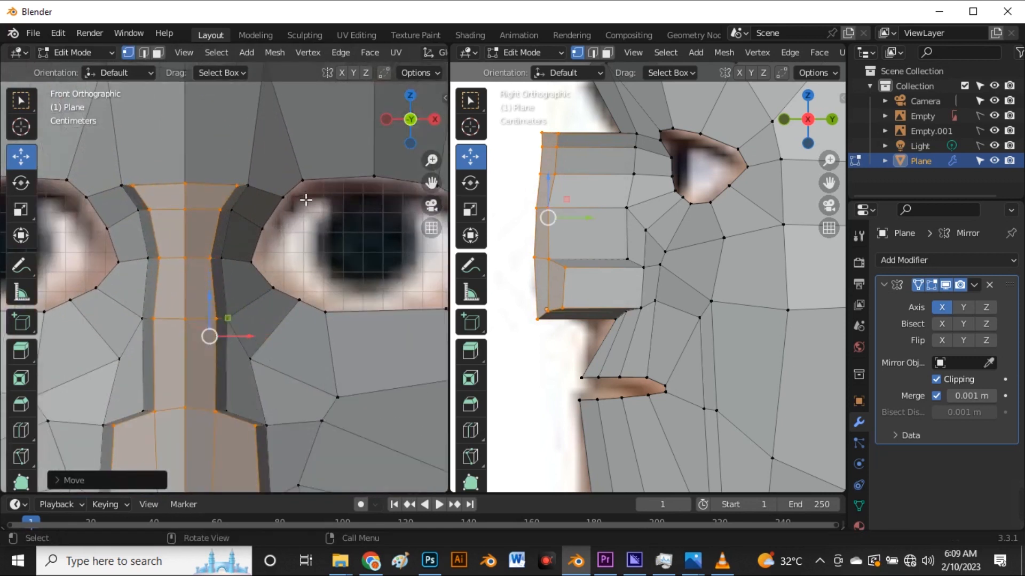
# - Move the extruded bridge's top outer vertex inward and down, and lower its top center vertex slightly
pyautogui.scroll(-3, 305, 197)
pyautogui.scroll(4, 247, 201)
pyautogui.click(290, 189)
pyautogui.press('g')
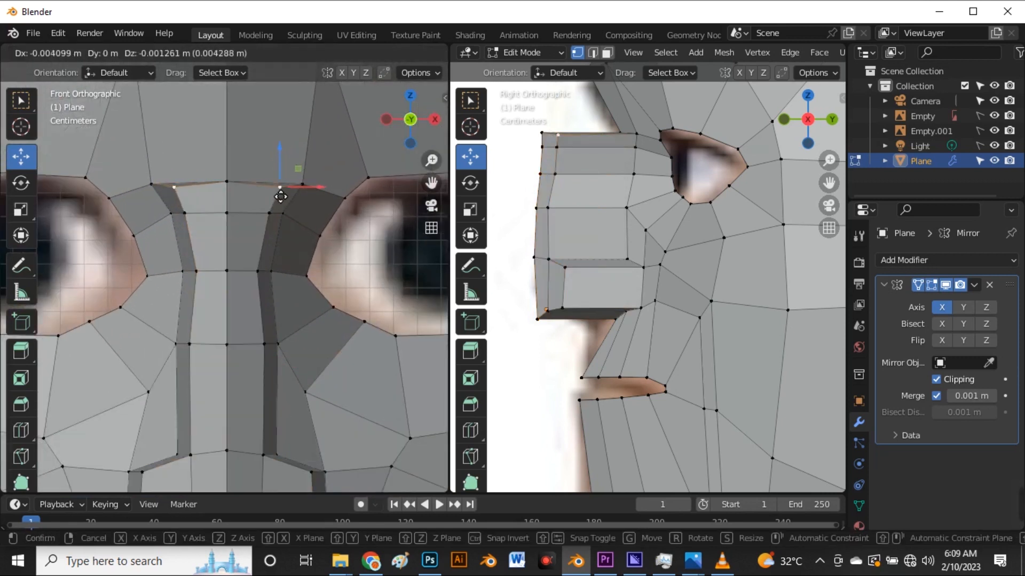
pyautogui.click(266, 200)
pyautogui.click(233, 185)
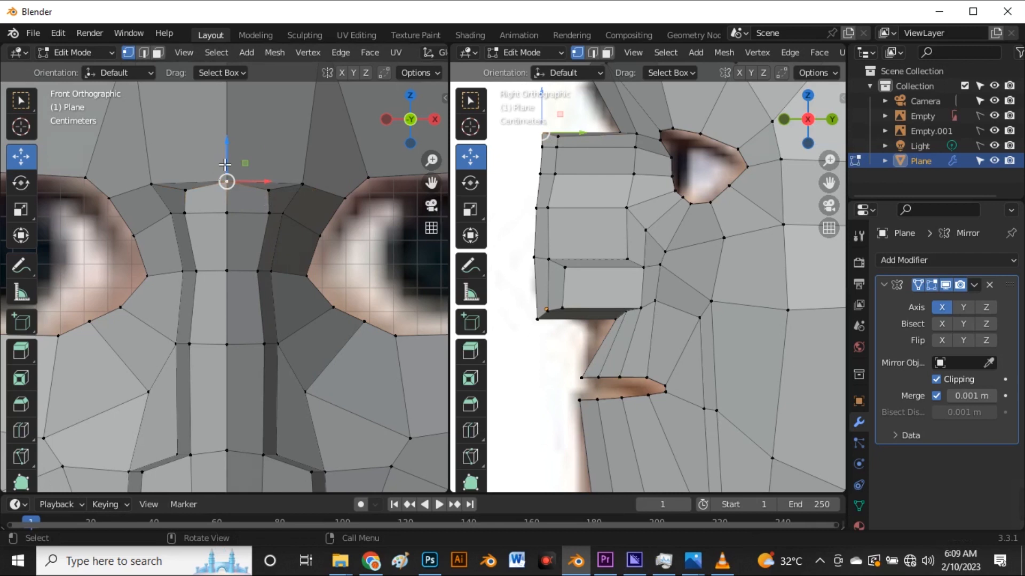
pyautogui.moveTo(229, 165); pyautogui.dragTo(233, 170)
pyautogui.scroll(-3, 262, 167)
pyautogui.scroll(3, 243, 417)
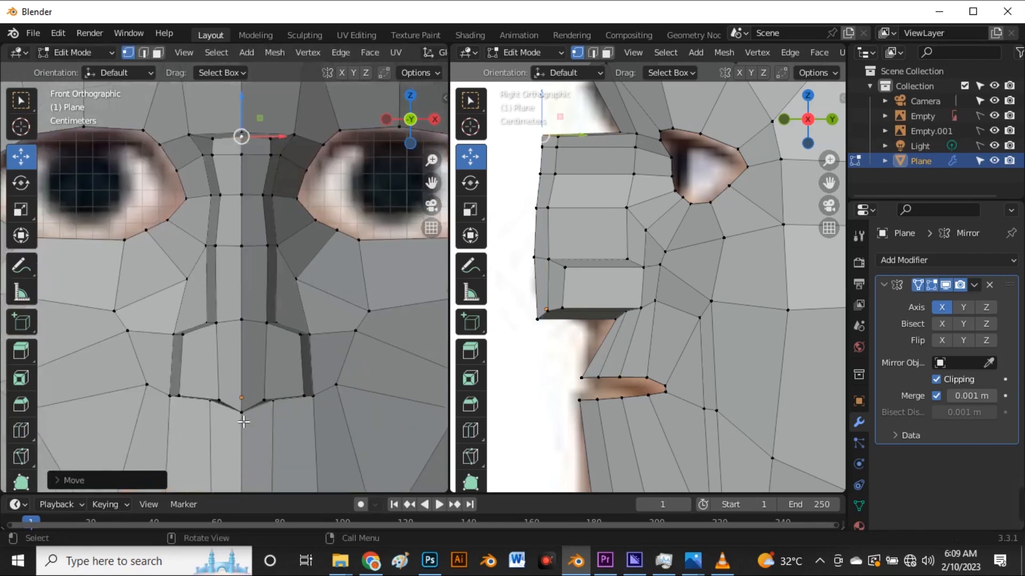
# - Move the upper and lower outer nostril corner vertices of the extruded nose slightly inward
pyautogui.click(178, 304)
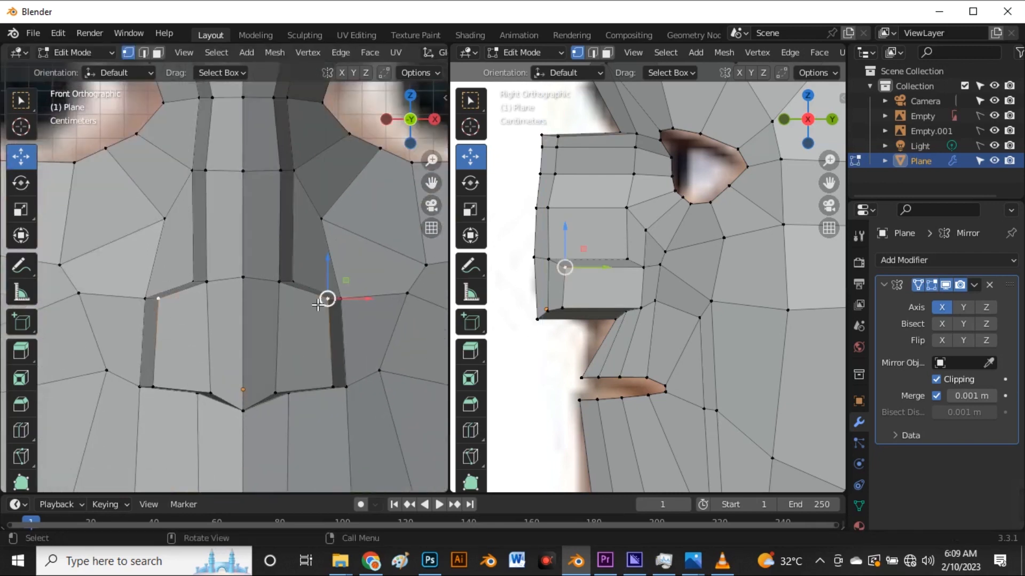
pyautogui.press('g')
pyautogui.click(309, 307)
pyautogui.click(334, 386)
pyautogui.press('g')
pyautogui.press('x')
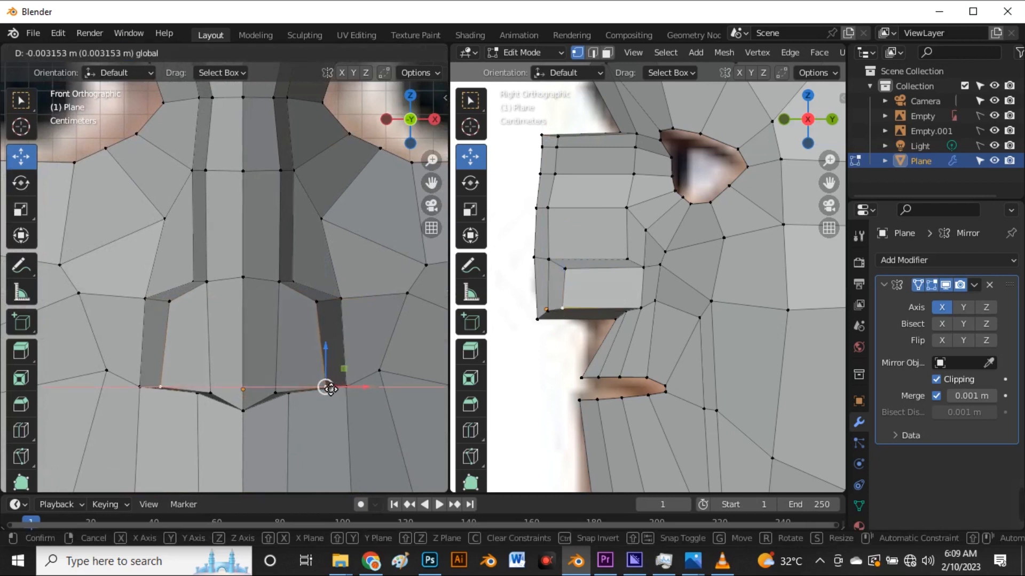
# - Raise the extruded nose's lower inner vertices and its bottom center vertex to flatten the lower edge
pyautogui.click(291, 391)
pyautogui.press('g')
pyautogui.press('x')
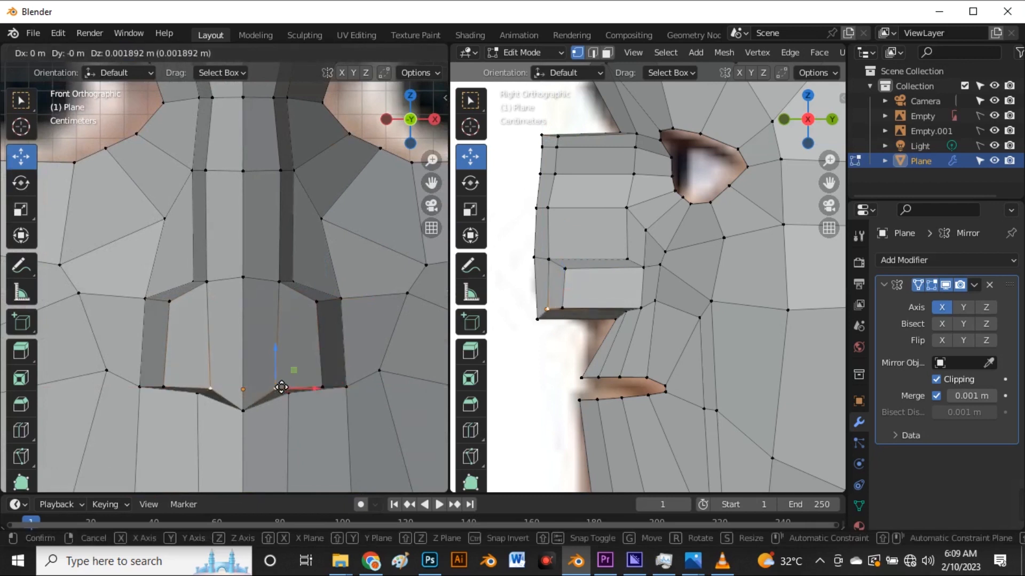
pyautogui.click(255, 402)
pyautogui.click(251, 412)
pyautogui.press('g')
pyautogui.press('z')
pyautogui.click(250, 370)
# - Move the extruded nose's lower outer corner vertices slightly inward and up against the X-ray front reference
pyautogui.click(169, 388)
pyautogui.hotkey('alt', 'z')
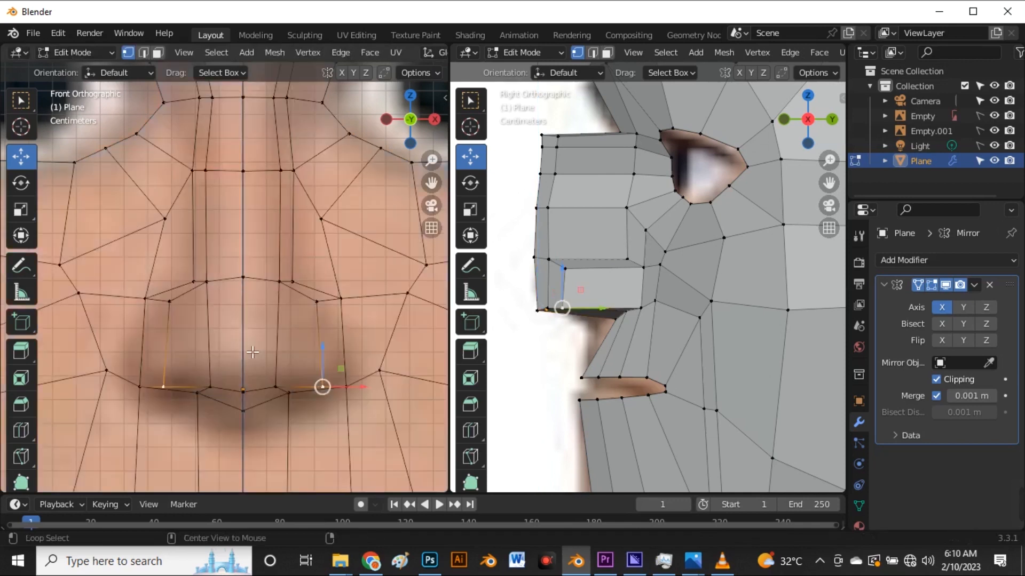
pyautogui.press('g')
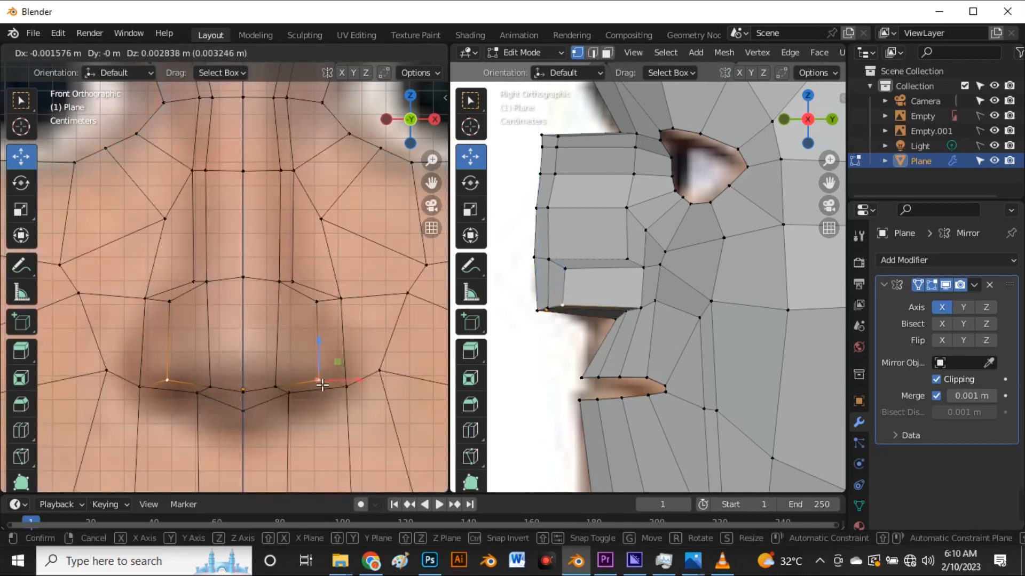
pyautogui.click(323, 386)
pyautogui.hotkey('alt', 'z')
pyautogui.scroll(-2, 330, 374)
pyautogui.scroll(2, 330, 373)
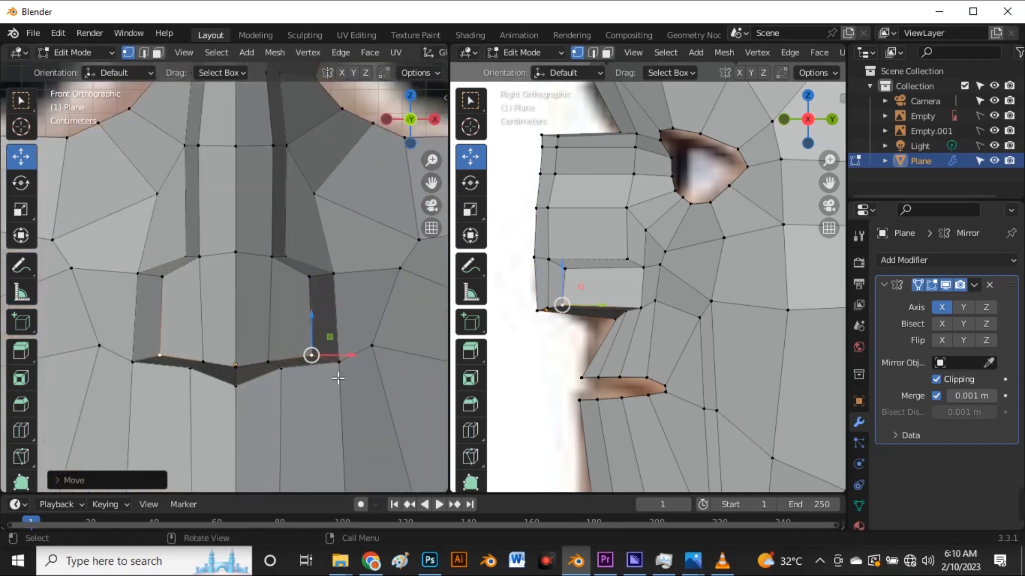
pyautogui.click(238, 393)
pyautogui.moveTo(312, 412); pyautogui.dragTo(282, 350)
pyautogui.click(296, 421)
# - Turn on X-ray shading in the side view and widen that viewport around the nose profile
pyautogui.scroll(-4, 302, 283)
pyautogui.scroll(-5, 321, 344)
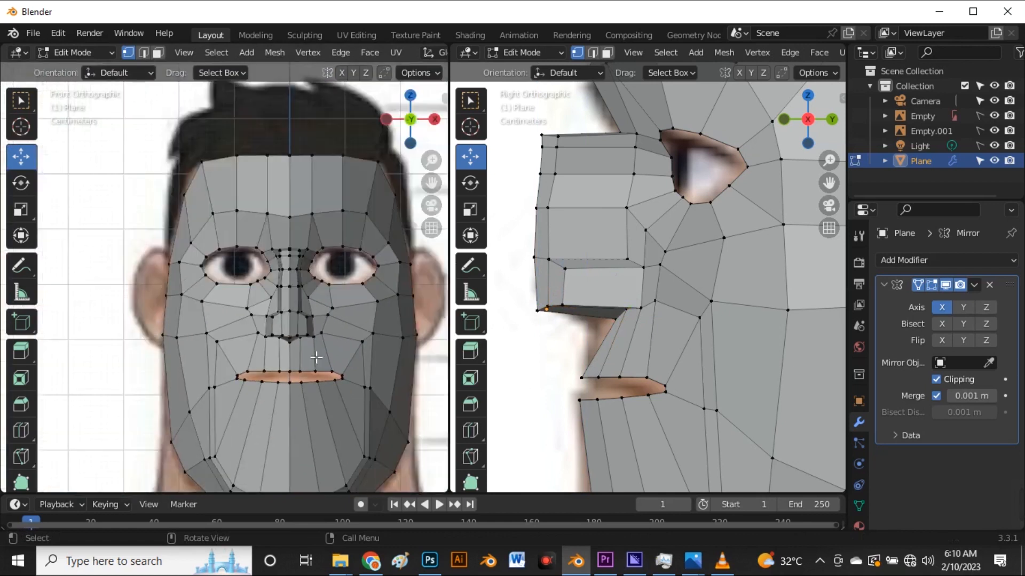
pyautogui.scroll(-3, 575, 254)
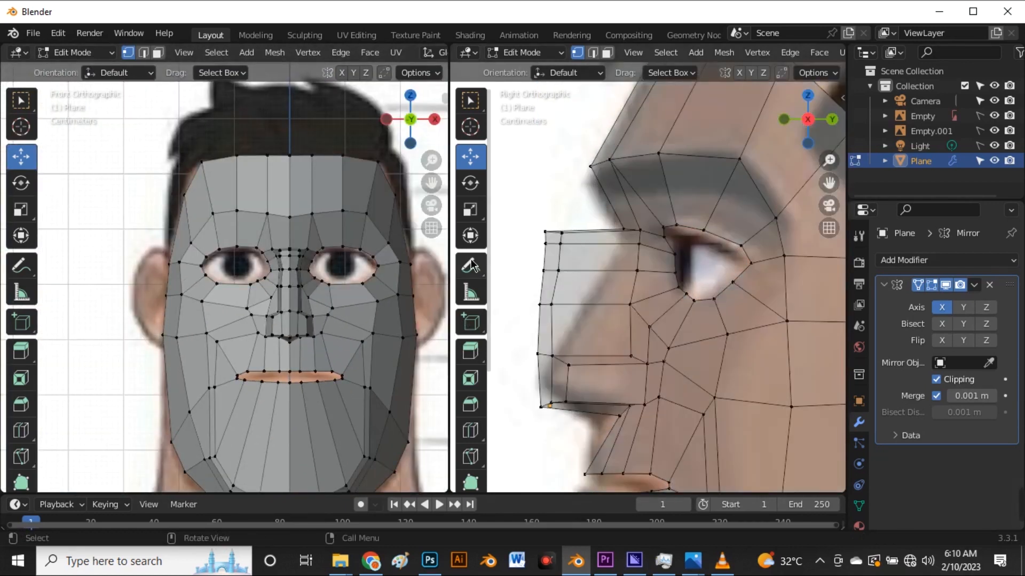
pyautogui.scroll(-2, 432, 324)
pyautogui.moveTo(447, 340); pyautogui.dragTo(298, 337)
pyautogui.scroll(-3, 507, 238)
pyautogui.scroll(2, 507, 238)
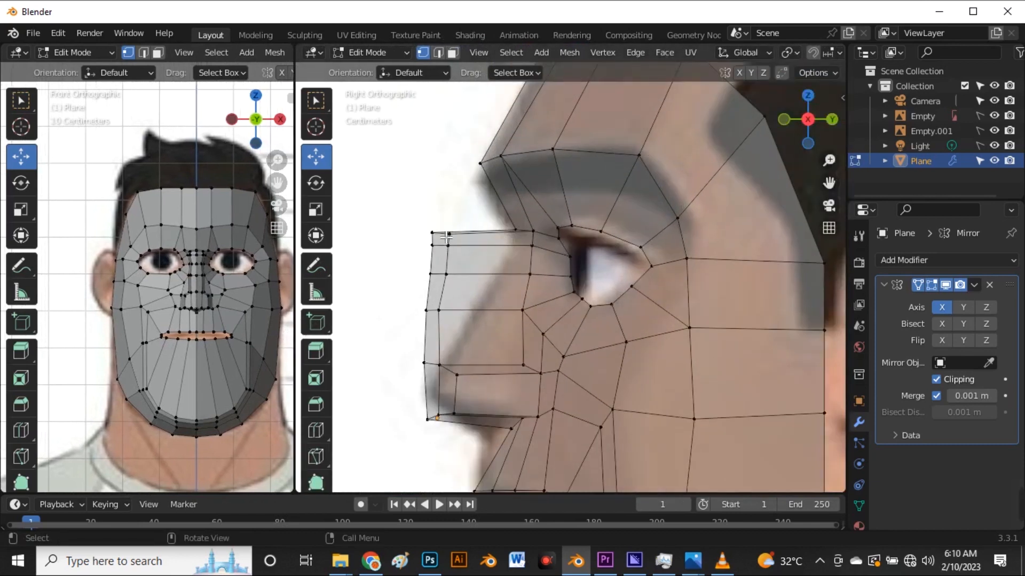
# - Fit the extruded nose's middle, lower and tip vertices to the side reference from mid-bridge down to the nose tip
pyautogui.scroll(2, 434, 310)
pyautogui.moveTo(408, 299); pyautogui.dragTo(529, 329)
pyautogui.moveTo(400, 380); pyautogui.dragTo(495, 403)
pyautogui.scroll(-4, 448, 349)
pyautogui.scroll(5, 440, 407)
pyautogui.moveTo(419, 361); pyautogui.dragTo(519, 430)
pyautogui.moveTo(464, 409); pyautogui.dragTo(469, 368)
pyautogui.keyDown('shift'); pyautogui.moveTo(455, 361); pyautogui.dragTo(447, 340, button='middle'); pyautogui.keyUp('shift')
pyautogui.moveTo(619, 364); pyautogui.dragTo(535, 411)
pyautogui.click(505, 307)
pyautogui.moveTo(472, 338); pyautogui.dragTo(433, 343)
pyautogui.click(448, 288)
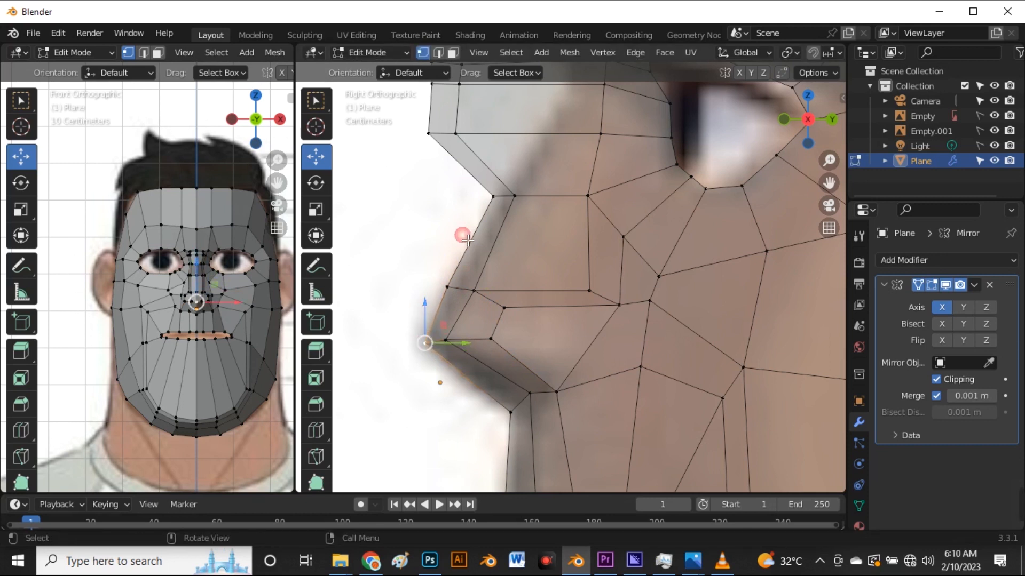
# - Move the upper bridge vertex row backward onto the reference's bridge line in the side view
pyautogui.scroll(-4, 470, 320)
pyautogui.click(450, 270)
pyautogui.scroll(5, 443, 278)
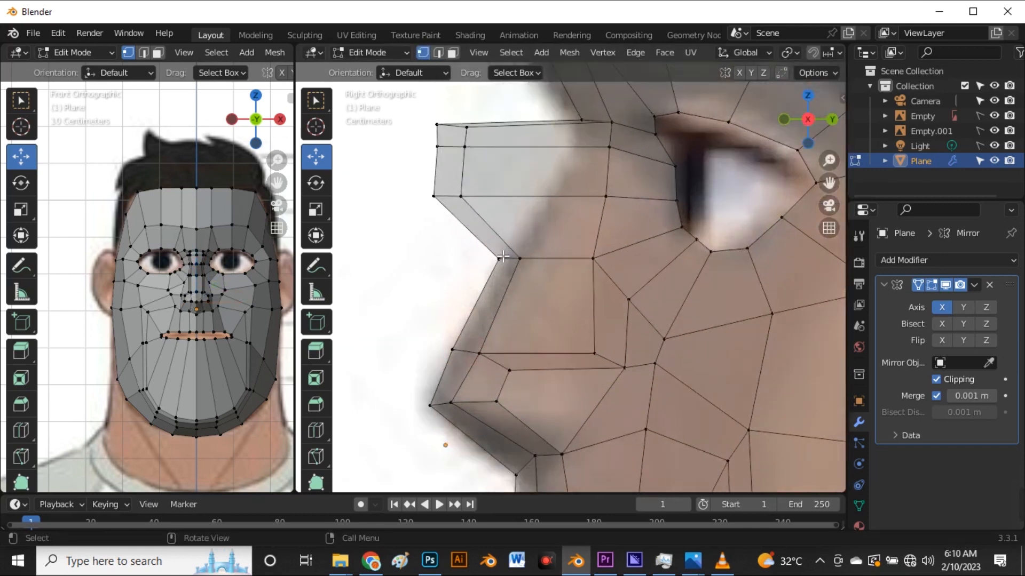
pyautogui.click(440, 287)
pyautogui.moveTo(470, 295); pyautogui.dragTo(600, 326)
pyautogui.hotkey('ctrl', 'z')
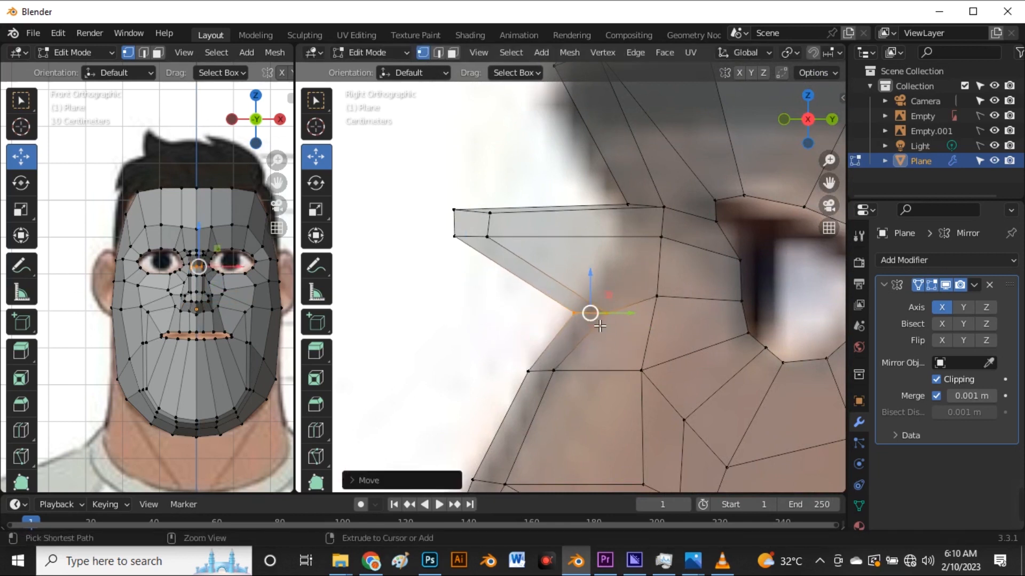
pyautogui.hotkey('ctrl', 'z')
pyautogui.moveTo(513, 296); pyautogui.dragTo(581, 296)
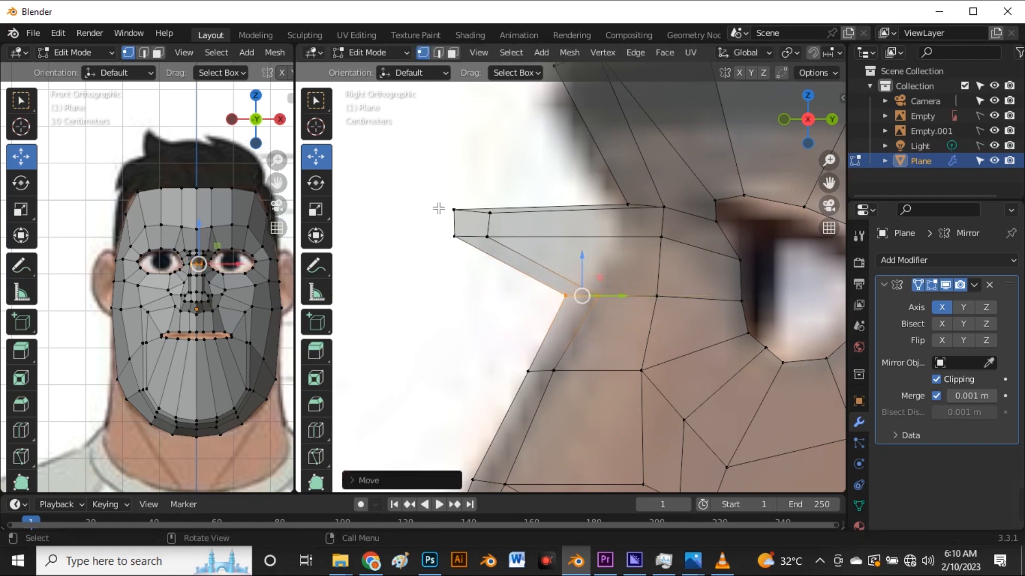
# - Move the two topmost extruded bridge rows back onto the nose root below the brow in the side view
pyautogui.moveTo(427, 191); pyautogui.dragTo(510, 267)
pyautogui.moveTo(512, 224); pyautogui.dragTo(669, 256)
pyautogui.scroll(3, 533, 235)
pyautogui.press('b')
pyautogui.moveTo(551, 229); pyautogui.dragTo(622, 233)
# - Adjust the individual vertices at the top of the bridge to follow the nose root's profile
pyautogui.click(612, 274)
pyautogui.moveTo(633, 281); pyautogui.dragTo(608, 285)
pyautogui.click(544, 274)
pyautogui.scroll(-4, 594, 224)
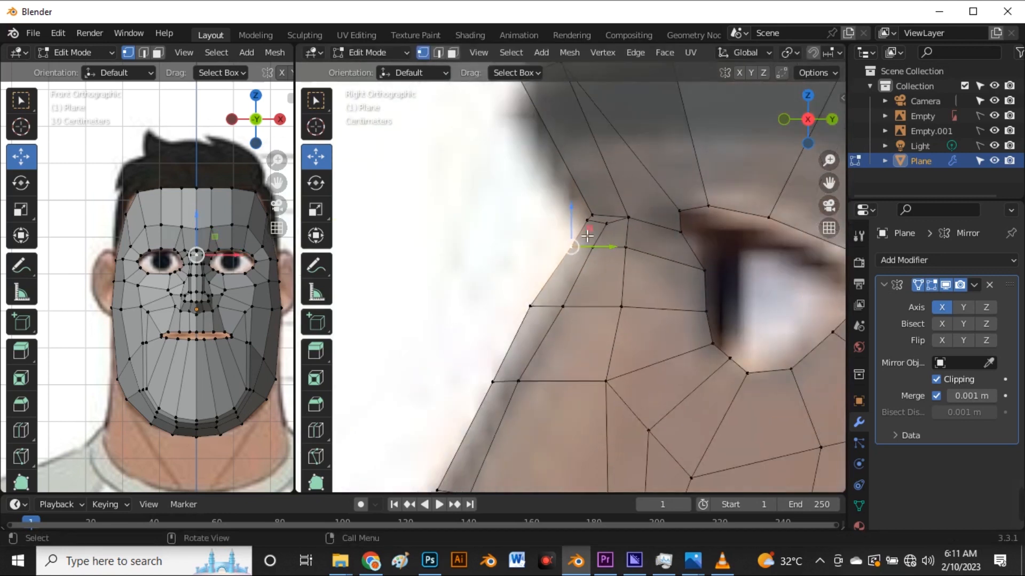
pyautogui.scroll(5, 592, 222)
pyautogui.moveTo(580, 222); pyautogui.dragTo(647, 243)
pyautogui.scroll(-6, 566, 250)
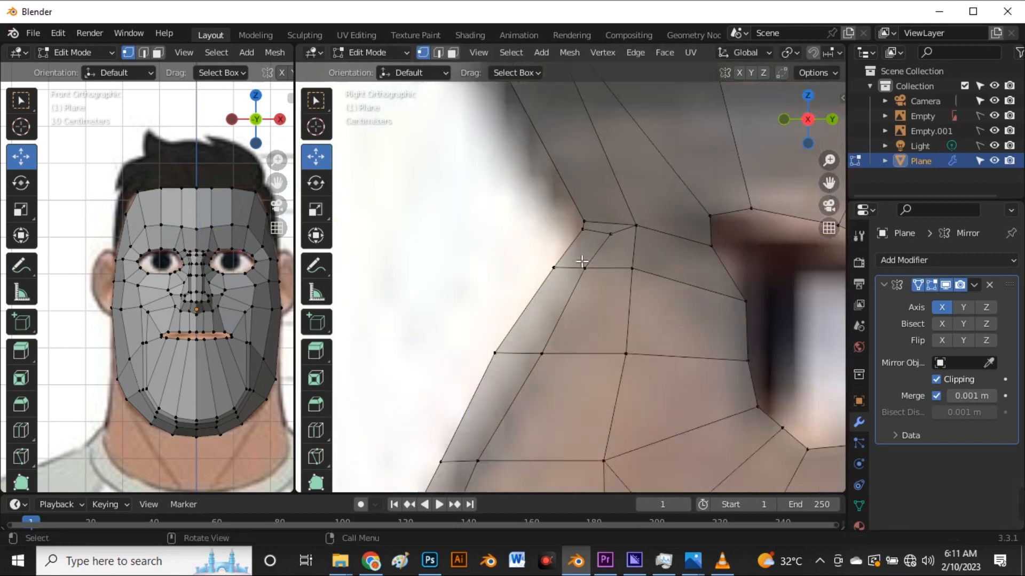
# - Move the two brow-base vertices just above the nose root upward, away from the extruded bridge's top row
pyautogui.scroll(4, 566, 250)
pyautogui.click(603, 285)
pyautogui.keyDown('shift'); pyautogui.click(620, 298); pyautogui.keyUp('shift')
pyautogui.click(622, 297)
pyautogui.click(603, 289)
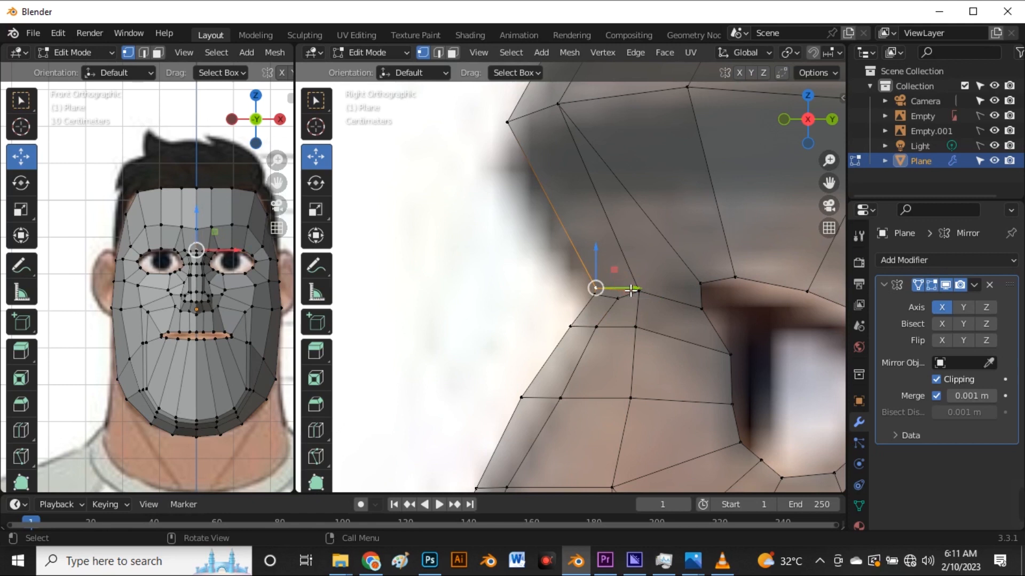
pyautogui.keyDown('shift'); pyautogui.click(634, 292); pyautogui.keyUp('shift')
pyautogui.moveTo(625, 293); pyautogui.dragTo(618, 277)
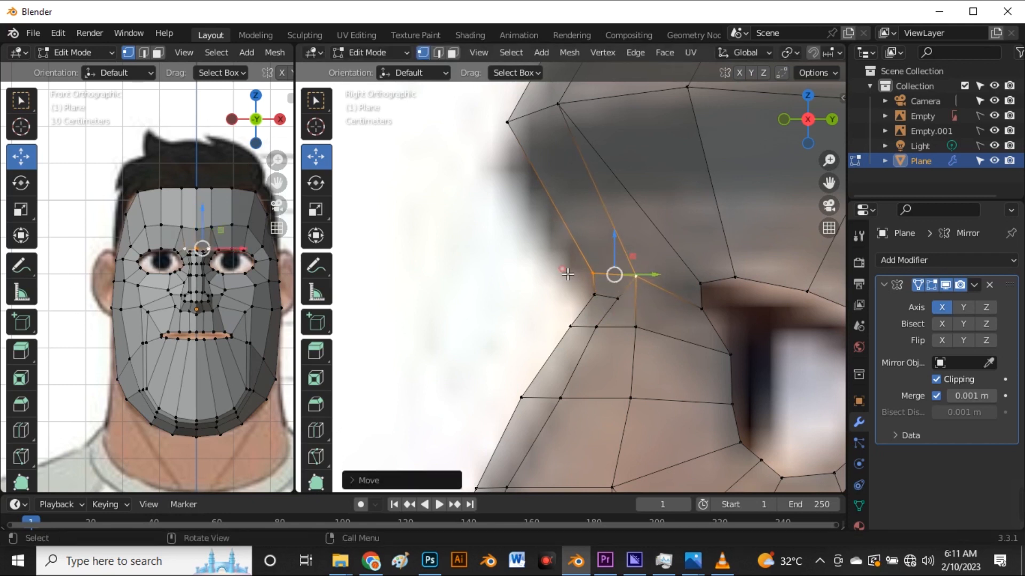
# - Add a centered loop cut through the faces surrounding the eye socket
pyautogui.scroll(-5, 574, 266)
pyautogui.hotkey('ctrl', 'r')
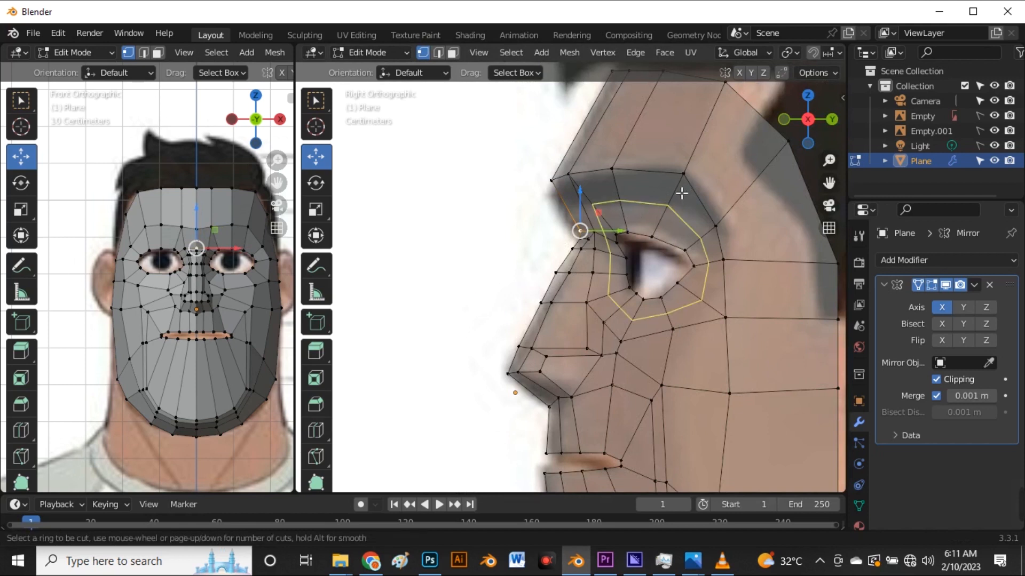
pyautogui.click(683, 194)
pyautogui.rightClick(682, 194)
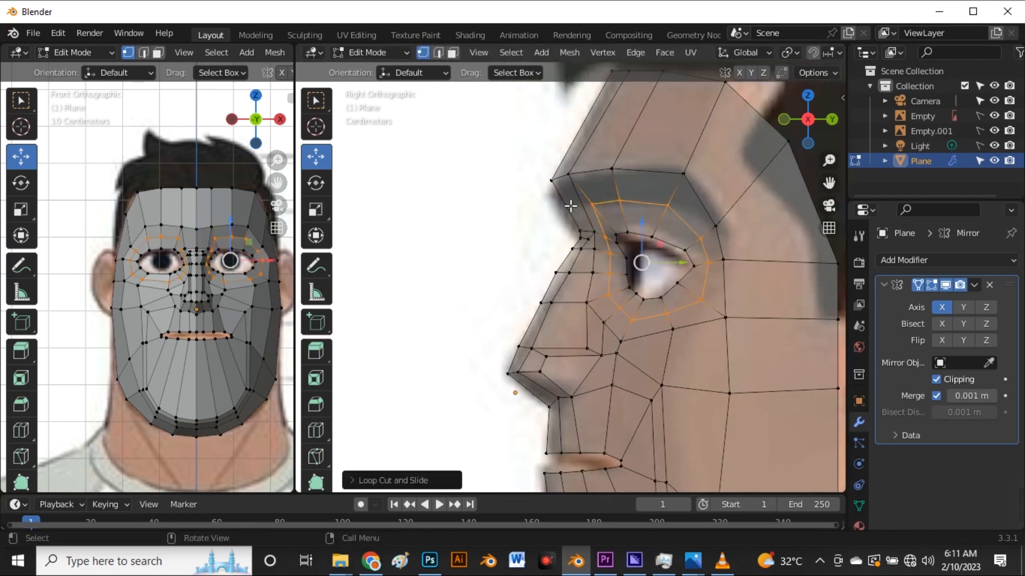
# - Raise the inner brow vertex beside the nose root slightly along Z in the front view
pyautogui.scroll(4, 570, 206)
pyautogui.click(627, 276)
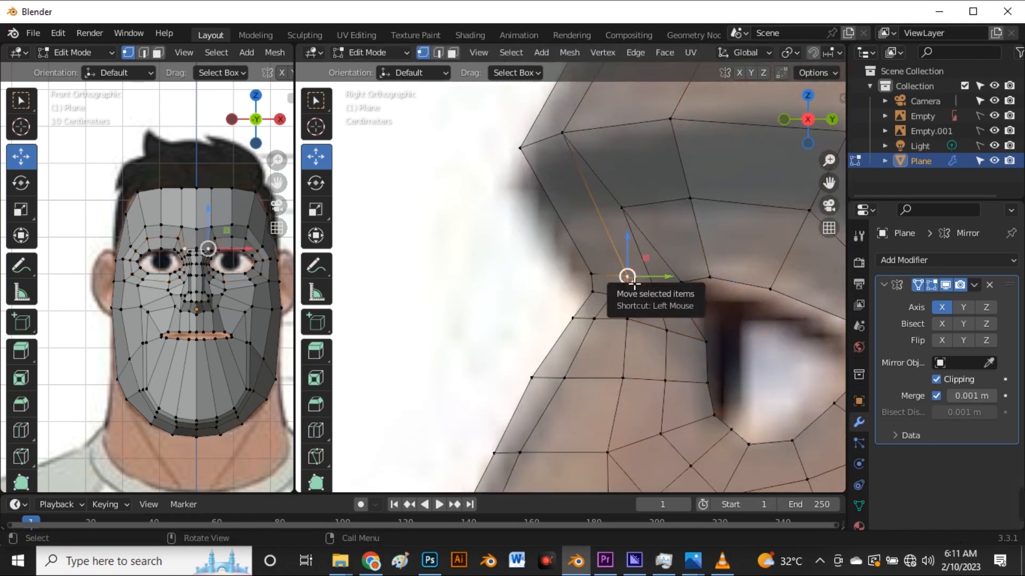
pyautogui.scroll(1, 260, 245)
pyautogui.scroll(4, 176, 267)
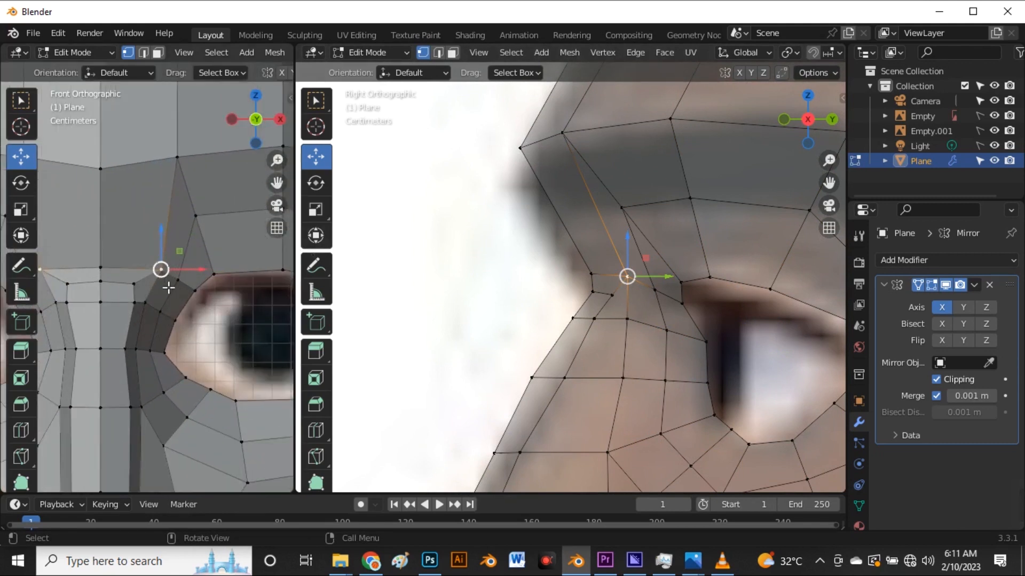
pyautogui.moveTo(166, 277); pyautogui.dragTo(165, 267)
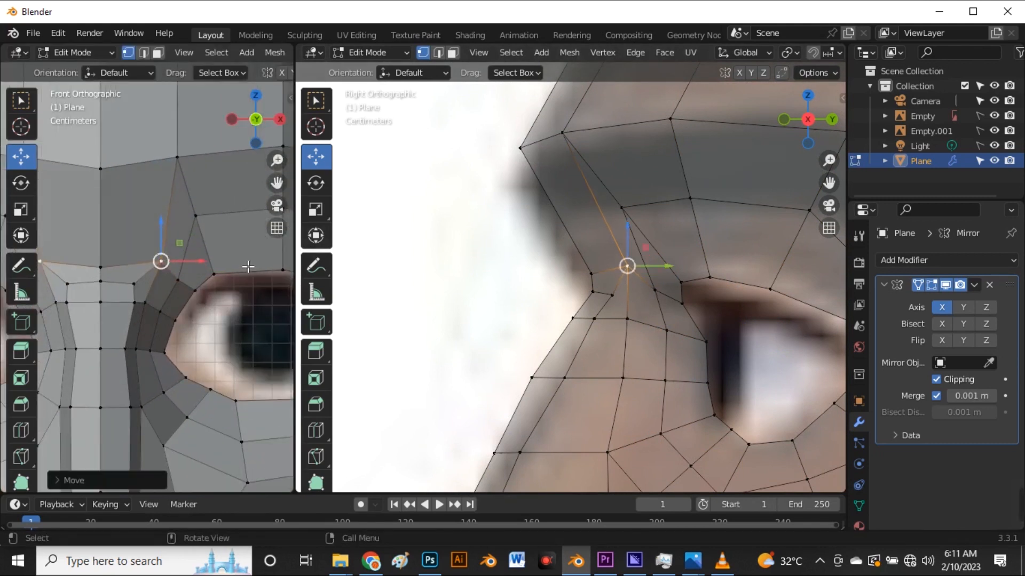
# - Move the vertex beside the nose bridge, near the inner corner of the eye, slightly in the front view
pyautogui.scroll(-2, 247, 265)
pyautogui.scroll(2, 177, 287)
pyautogui.click(182, 291)
pyautogui.moveTo(209, 292); pyautogui.dragTo(205, 296)
# - Widen the front viewport until it is slightly larger than the side viewport and frame the whole face in both
pyautogui.moveTo(297, 308); pyautogui.dragTo(415, 320)
pyautogui.scroll(-3, 238, 253)
pyautogui.scroll(-3, 542, 312)
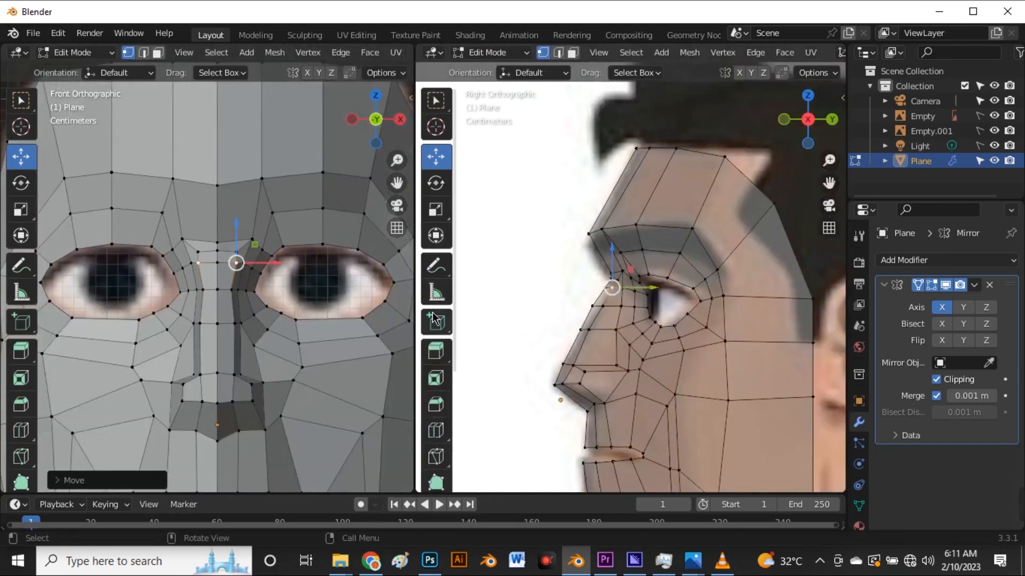
pyautogui.moveTo(417, 303); pyautogui.dragTo(443, 299)
pyautogui.scroll(-5, 320, 263)
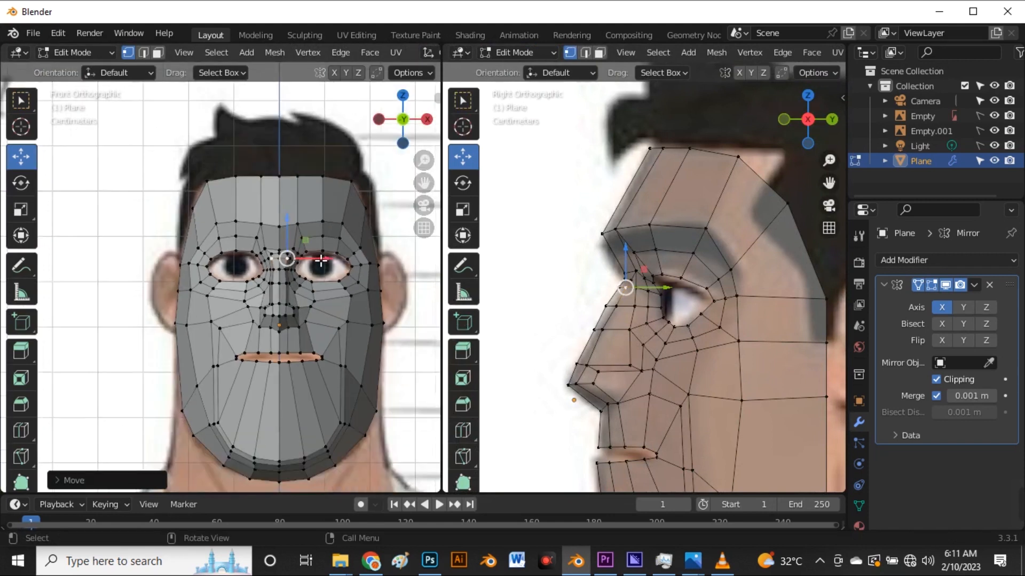
pyautogui.scroll(-3, 580, 269)
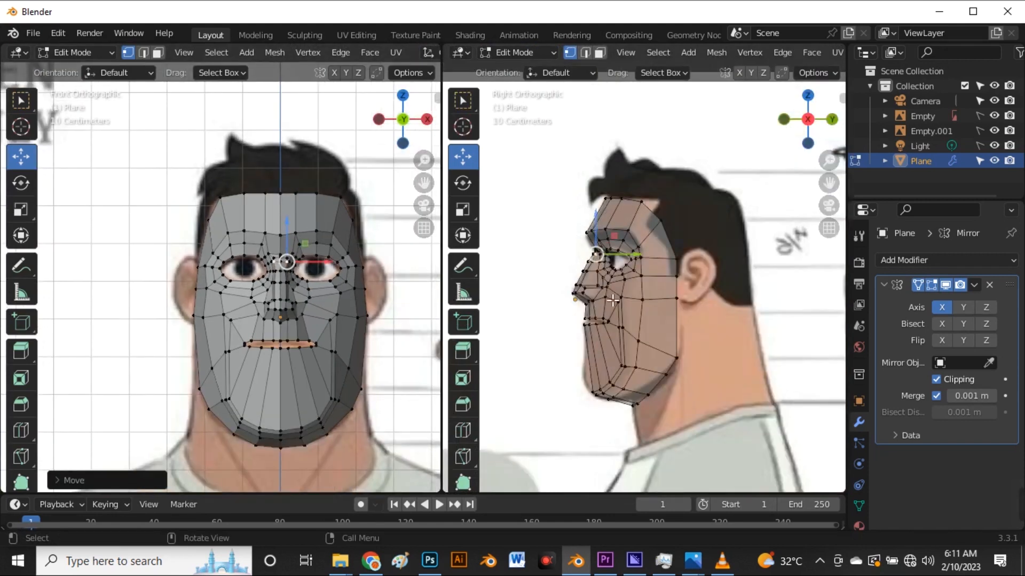
# - Turn off X-ray shading in the side view and examine the face mesh as a solid
pyautogui.hotkey('alt', 'z')
pyautogui.scroll(3, 621, 304)
pyautogui.scroll(-2, 620, 296)
pyautogui.scroll(1, 629, 387)
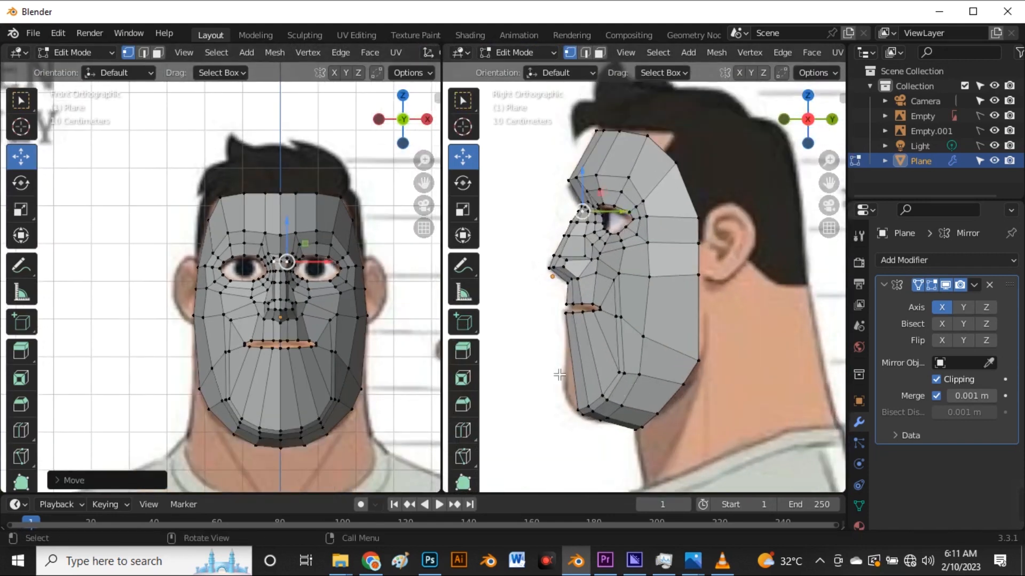
pyautogui.scroll(4, 348, 356)
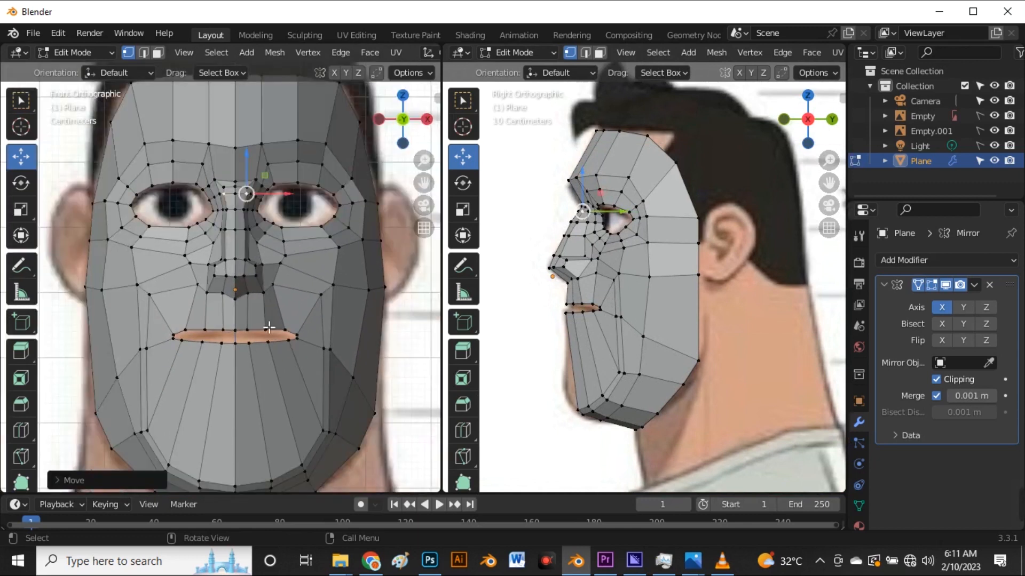
# - Add an edge loop around the mouth, sliding it by about 0.31 so it passes between the upper lip and the nose
pyautogui.hotkey('ctrl', 'r')
pyautogui.click(268, 312)
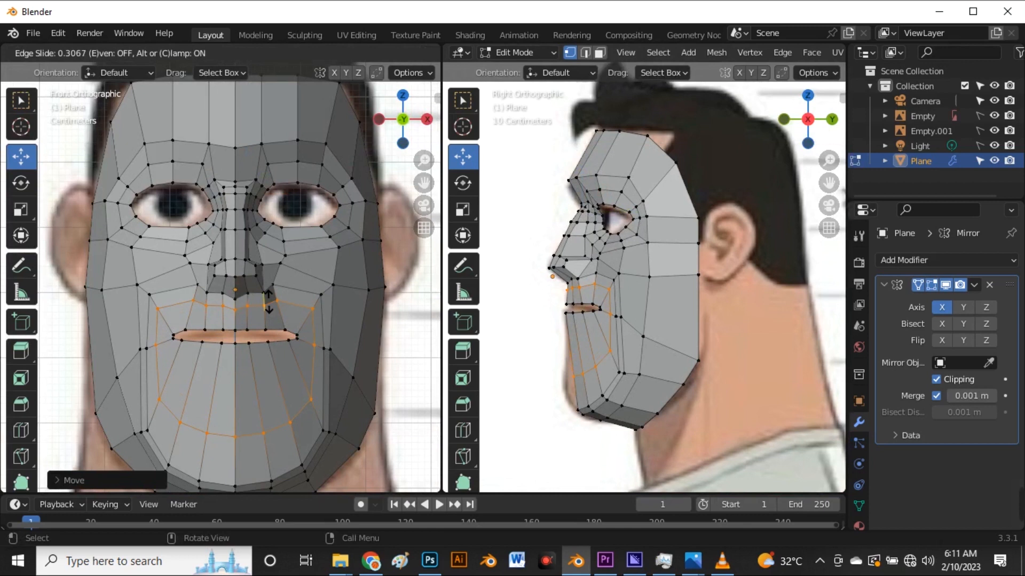
pyautogui.click(268, 303)
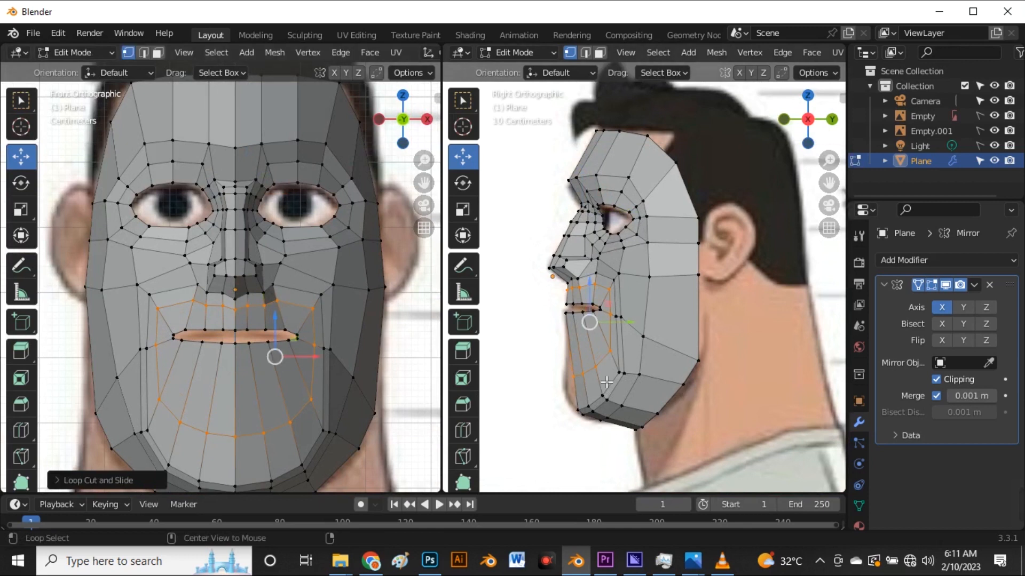
# - With X-ray shading on in the side view, move the lower part of the new mouth loop down toward the chin
pyautogui.scroll(5, 684, 397)
pyautogui.scroll(-4, 633, 374)
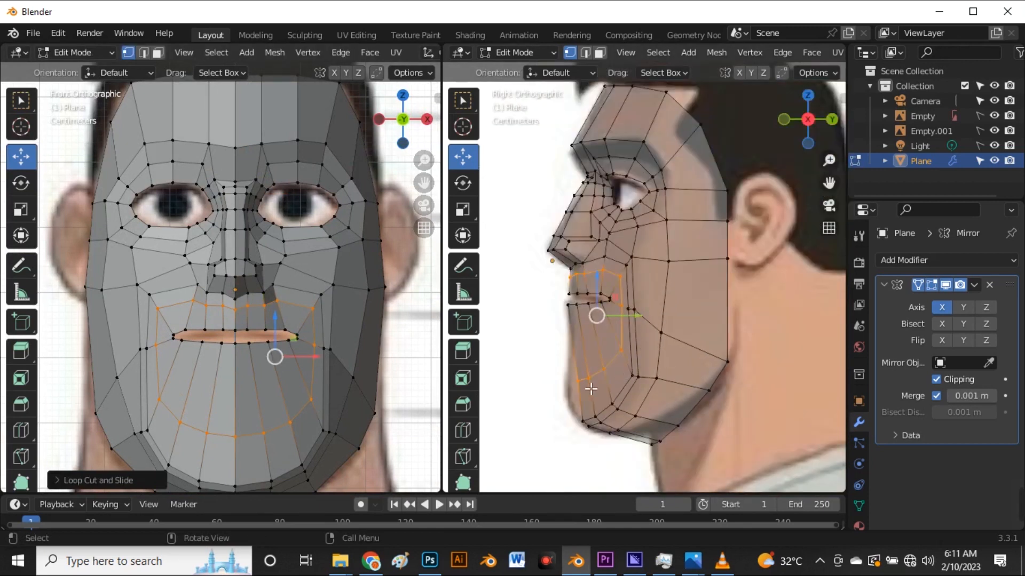
pyautogui.scroll(4, 592, 388)
pyautogui.moveTo(565, 342); pyautogui.dragTo(639, 405)
pyautogui.moveTo(594, 374); pyautogui.dragTo(576, 400)
pyautogui.scroll(-5, 584, 390)
pyautogui.scroll(5, 613, 341)
pyautogui.scroll(3, 641, 315)
pyautogui.click(678, 212)
pyautogui.scroll(-4, 654, 292)
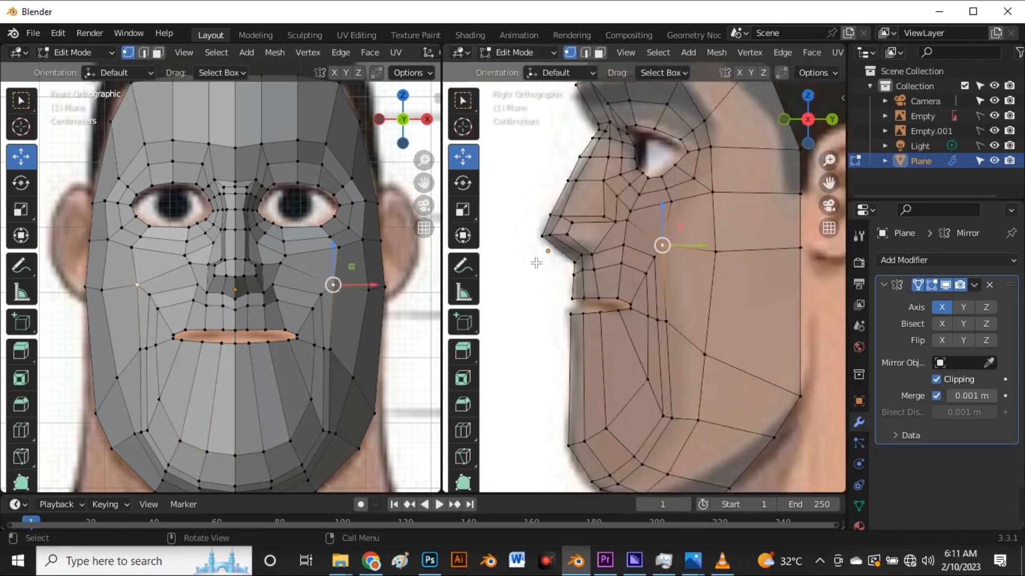
# - Select the loop vertices at the front of the upper lip and shift them to the reference profile in the side view
pyautogui.scroll(4, 537, 262)
pyautogui.keyDown('alt'); pyautogui.click(662, 291); pyautogui.keyUp('alt')
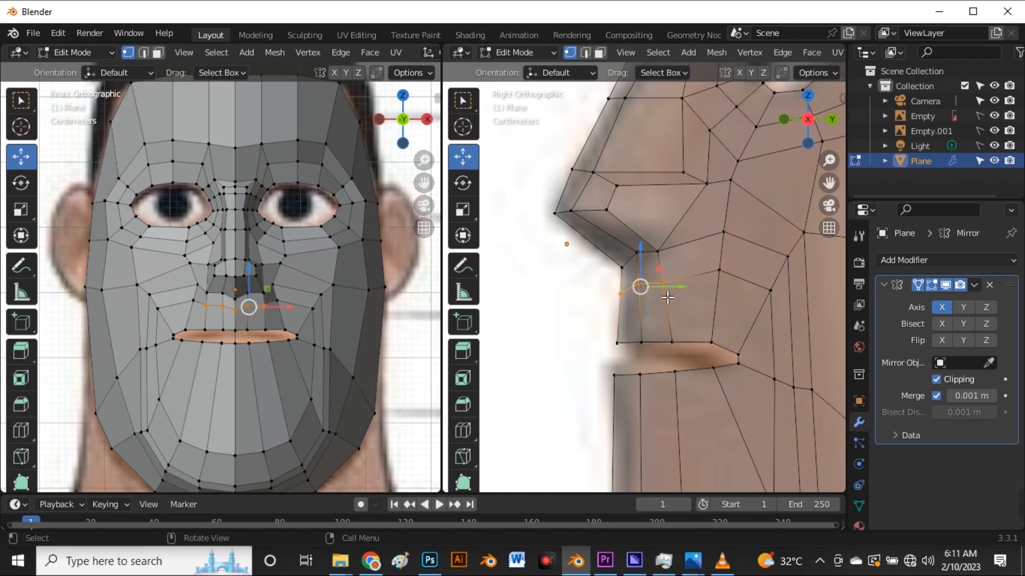
pyautogui.moveTo(648, 296); pyautogui.dragTo(636, 293)
pyautogui.scroll(-3, 595, 291)
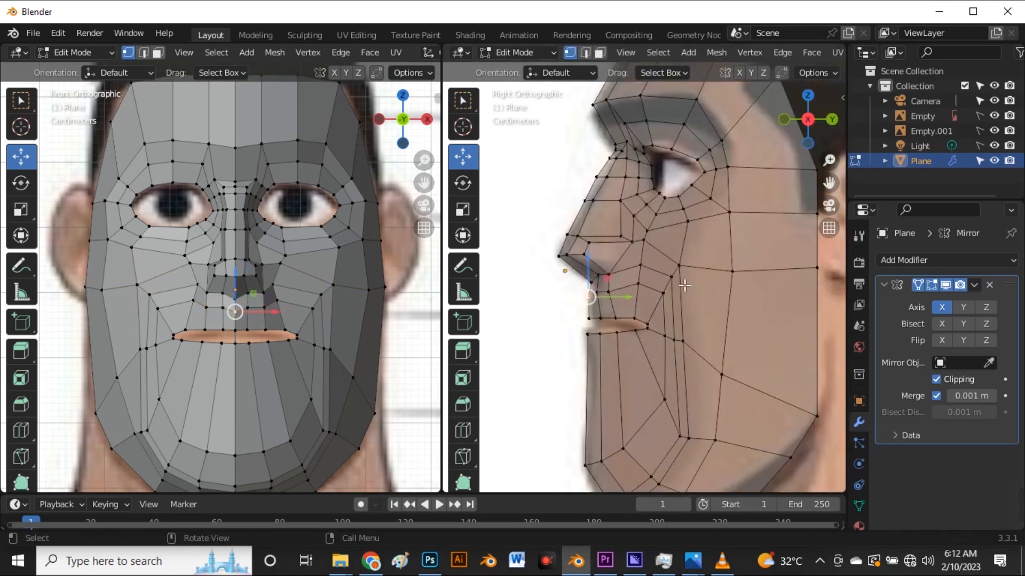
# - Reposition the neighbouring loop vertices between the nose and the upper lip in the side and front views
pyautogui.scroll(3, 685, 286)
pyautogui.click(613, 286)
pyautogui.moveTo(613, 287); pyautogui.dragTo(559, 306)
pyautogui.click(558, 302)
pyautogui.scroll(6, 241, 315)
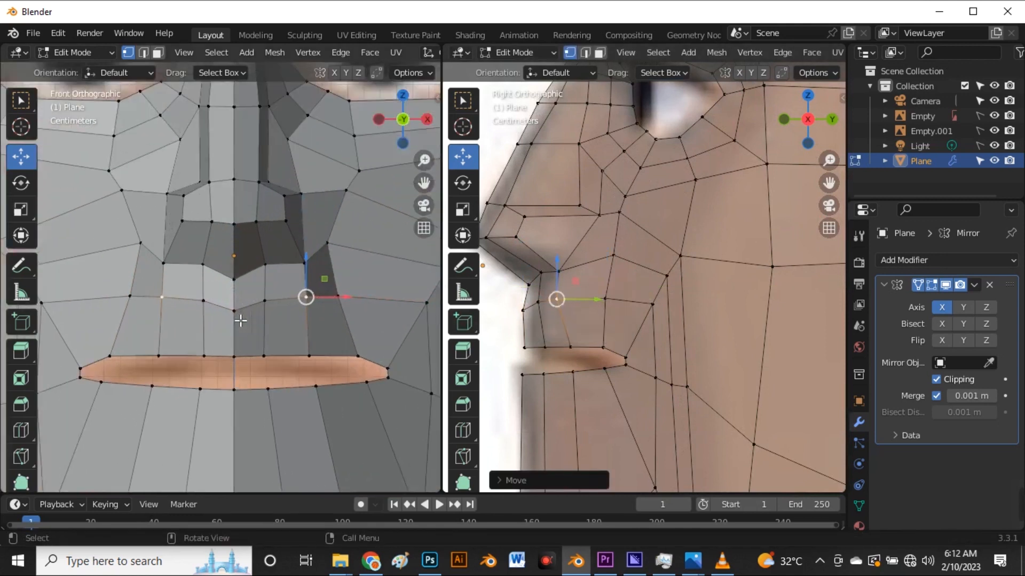
pyautogui.moveTo(237, 302); pyautogui.dragTo(299, 308)
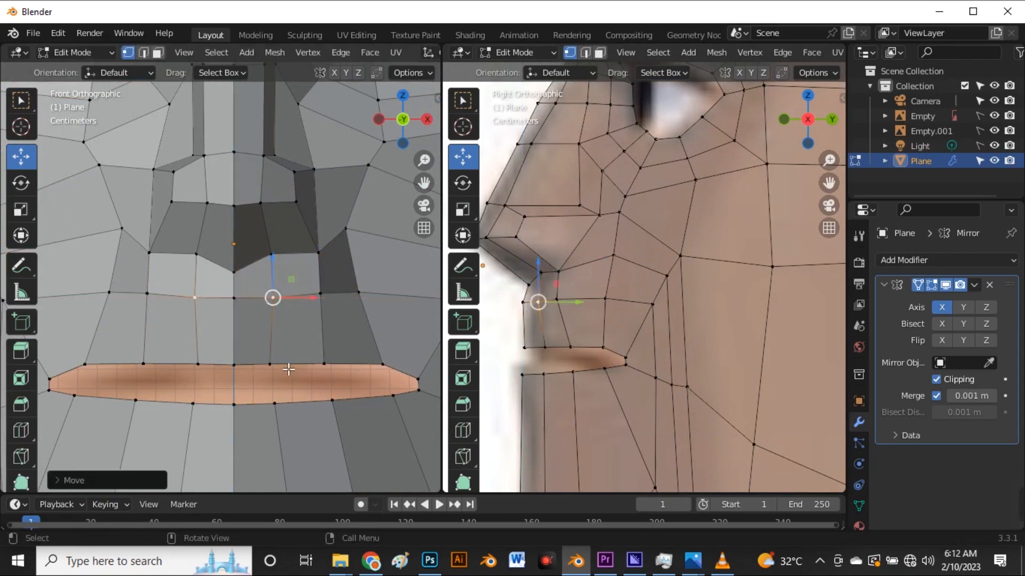
# - Adjust the vertices along the upper lip's edge in the front view
pyautogui.click(288, 370)
pyautogui.moveTo(293, 363); pyautogui.dragTo(298, 365)
pyautogui.click(320, 364)
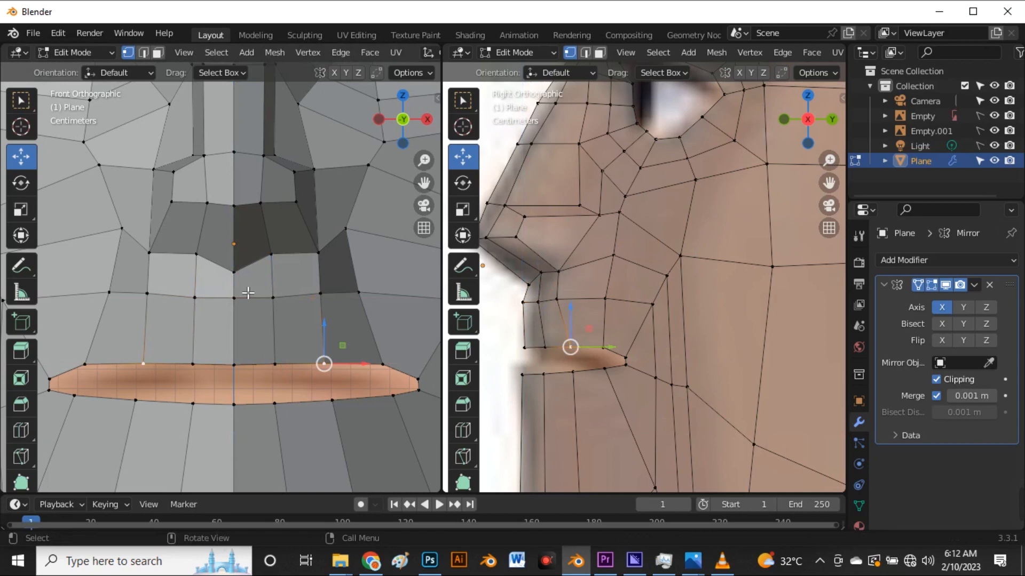
pyautogui.scroll(-4, 248, 293)
pyautogui.scroll(-2, 587, 353)
pyautogui.scroll(2, 591, 356)
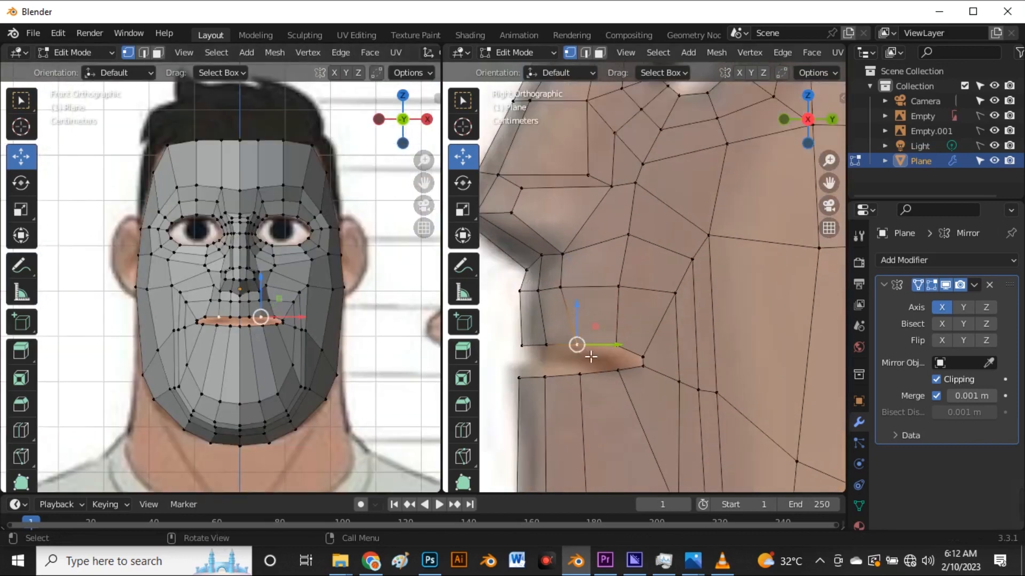
# - Shift the upper lip vertices in depth along the mouth opening in the side view
pyautogui.click(556, 347)
pyautogui.moveTo(557, 347); pyautogui.dragTo(594, 375)
pyautogui.click(585, 347)
pyautogui.scroll(-3, 300, 350)
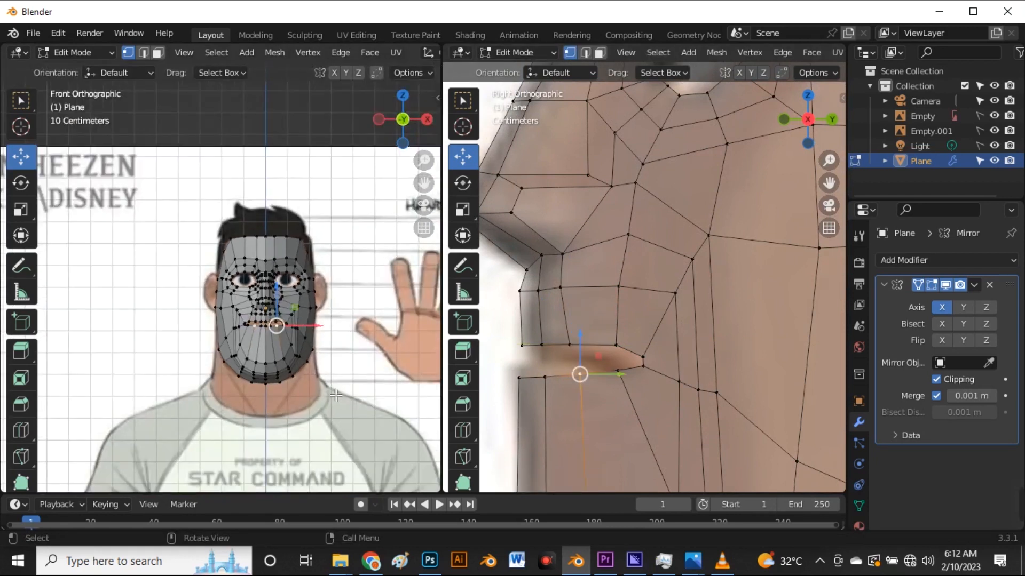
# - Space the upper and lower lip vertices more evenly along the mouth opening in the front view
pyautogui.scroll(5, 288, 339)
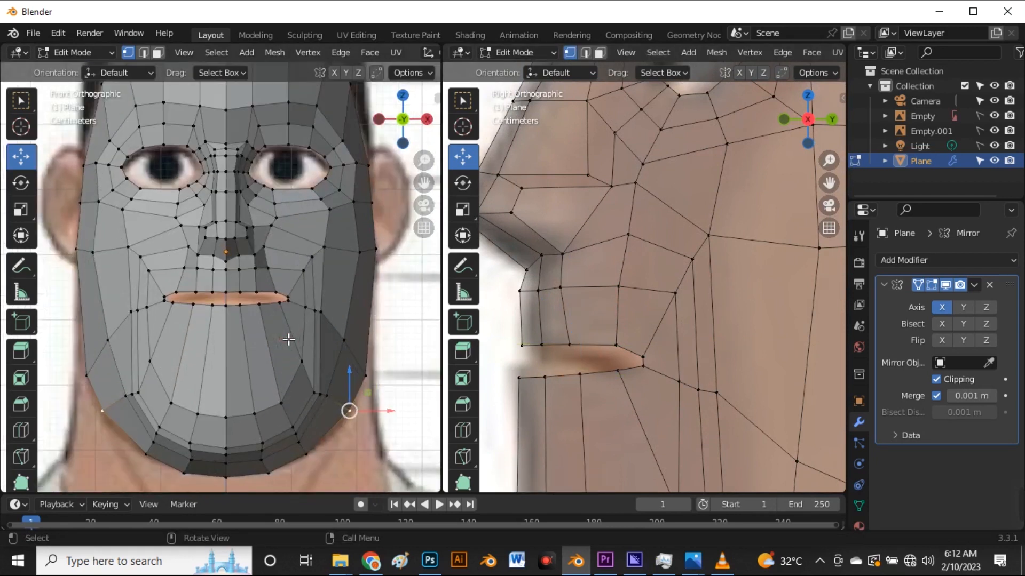
pyautogui.click(241, 305)
pyautogui.scroll(3, 243, 308)
pyautogui.moveTo(283, 313); pyautogui.dragTo(284, 313)
pyautogui.moveTo(288, 312); pyautogui.dragTo(322, 278)
pyautogui.click(289, 308)
pyautogui.click(250, 308)
pyautogui.click(296, 279)
pyautogui.scroll(-5, 552, 316)
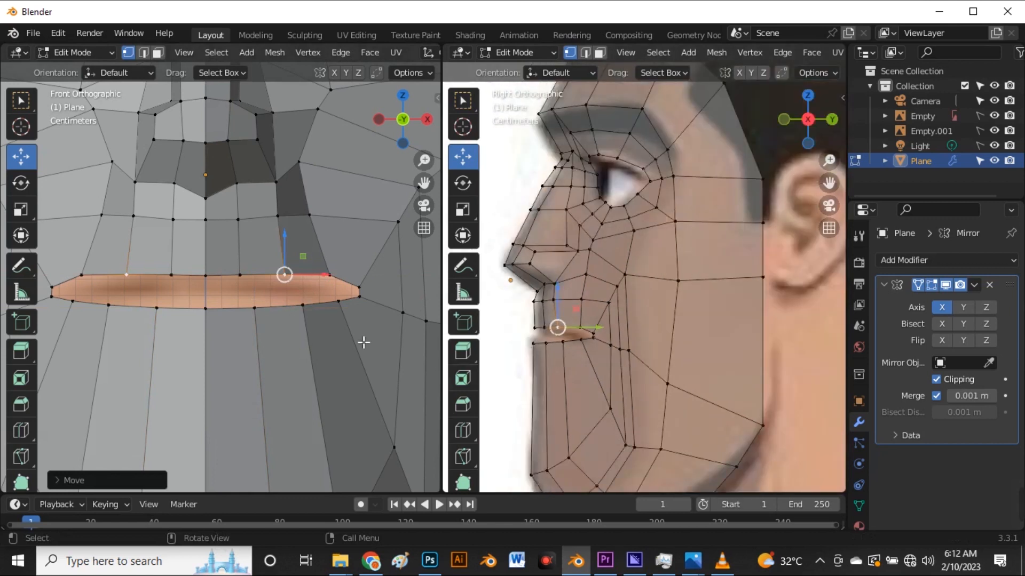
pyautogui.scroll(-4, 347, 302)
pyautogui.scroll(-3, 690, 316)
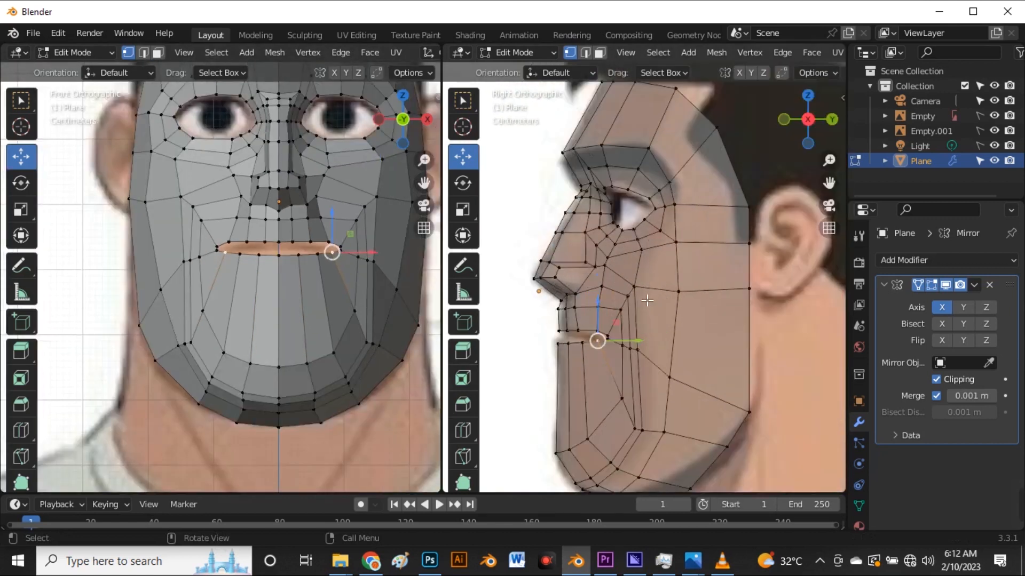
# - Nudge the cheek vertex beside the mouth loop and slide it up along its edge toward the eye
pyautogui.scroll(4, 691, 316)
pyautogui.click(641, 284)
pyautogui.moveTo(643, 285); pyautogui.dragTo(646, 285)
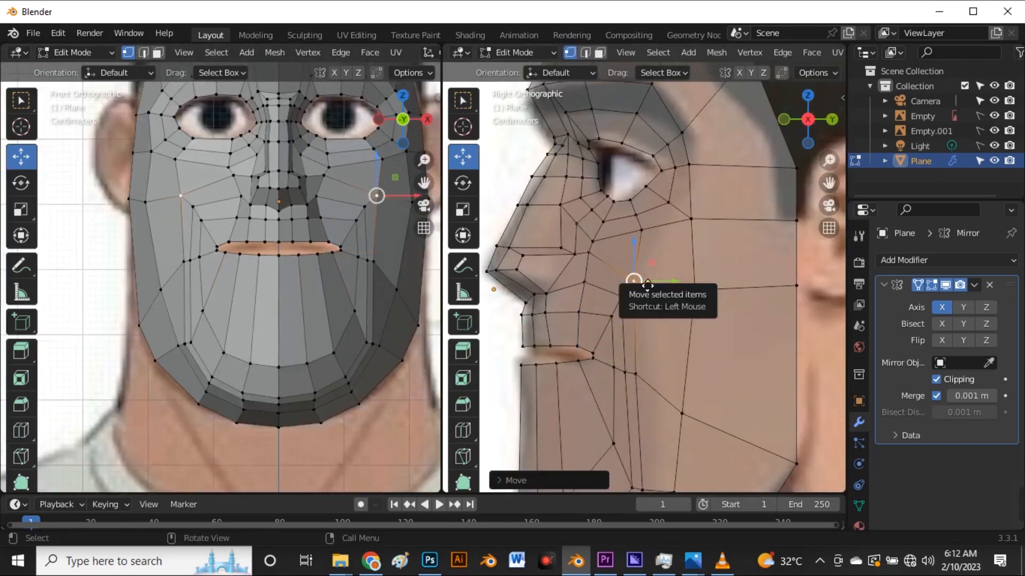
pyautogui.hotkey('shift', 'v')
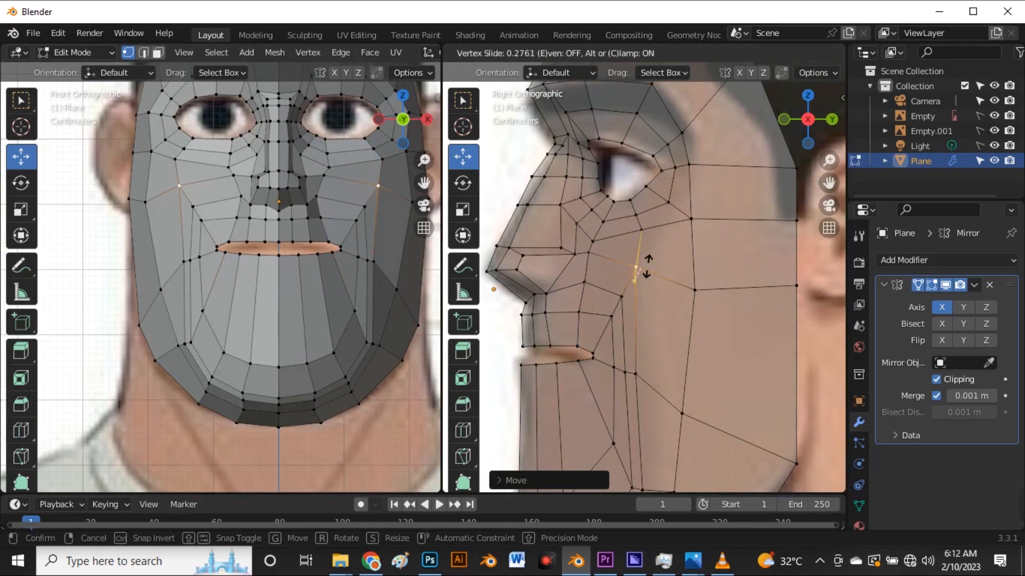
pyautogui.click(662, 261)
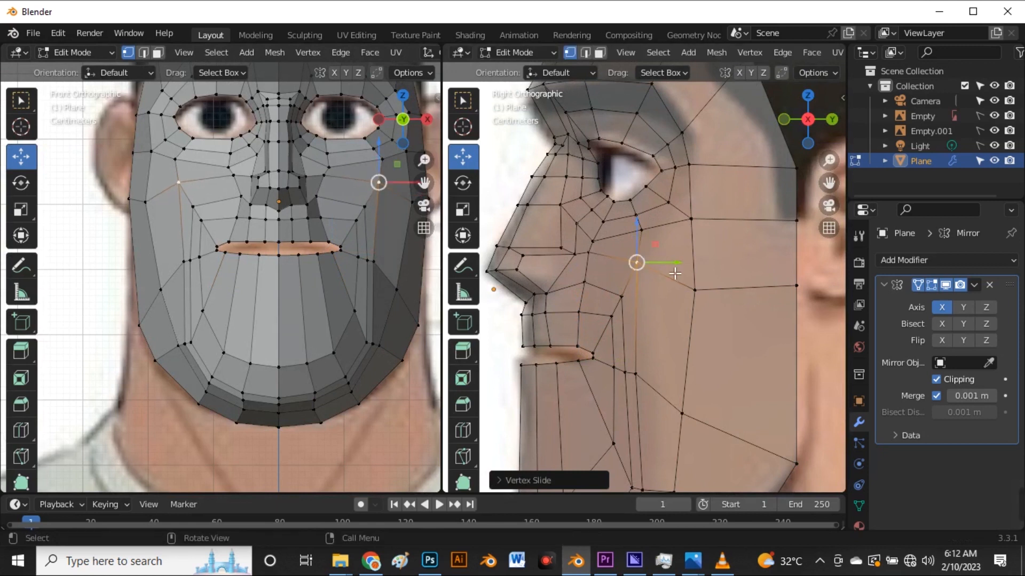
# - Select the upper cheek vertex below the eye and move it slightly in the side view
pyautogui.press('g')
pyautogui.click(647, 230)
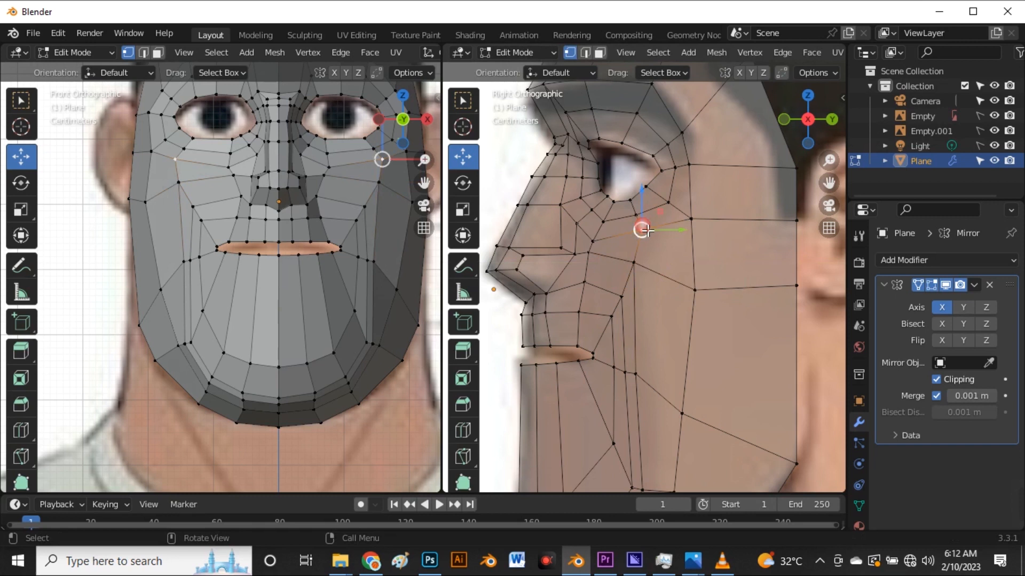
pyautogui.scroll(4, 650, 226)
pyautogui.moveTo(655, 235); pyautogui.dragTo(650, 235)
pyautogui.scroll(-4, 687, 213)
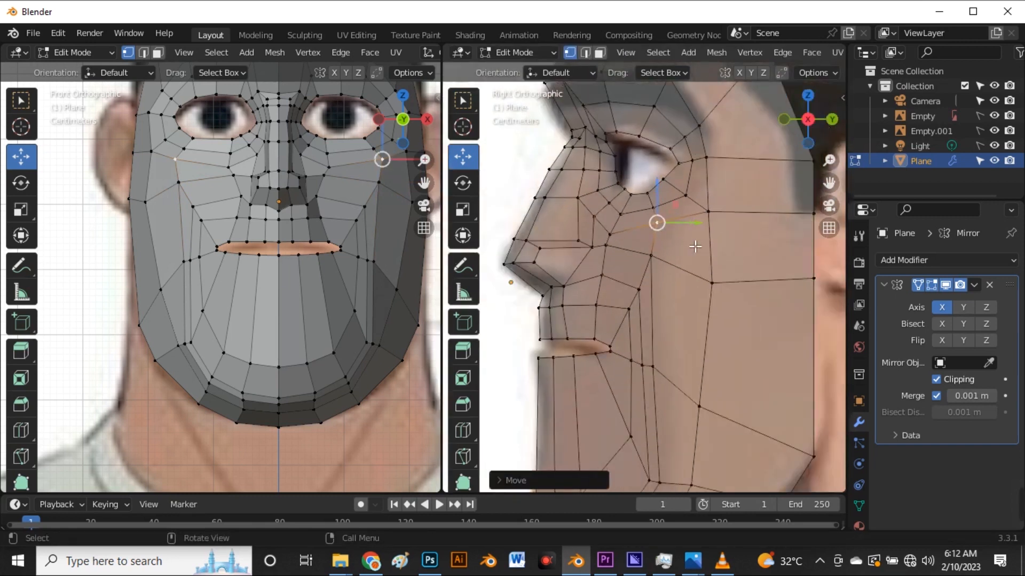
pyautogui.scroll(-4, 695, 246)
pyautogui.scroll(4, 682, 282)
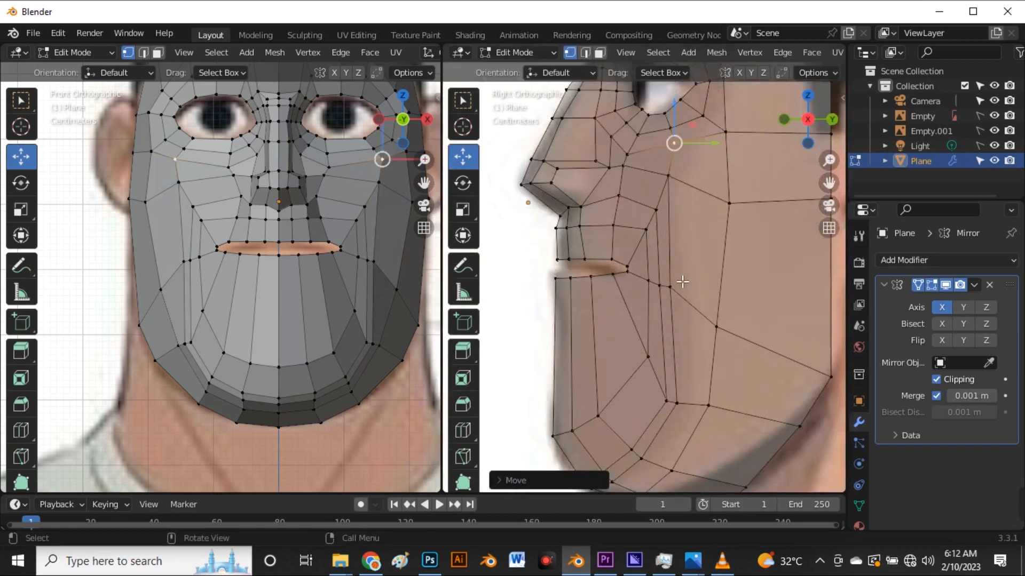
# - Select the vertical edge path from the cheek down to the jaw and edge-slide it back toward the ear by about 0.11
pyautogui.click(668, 176)
pyautogui.keyDown('ctrl'); pyautogui.click(676, 403); pyautogui.keyUp('ctrl')
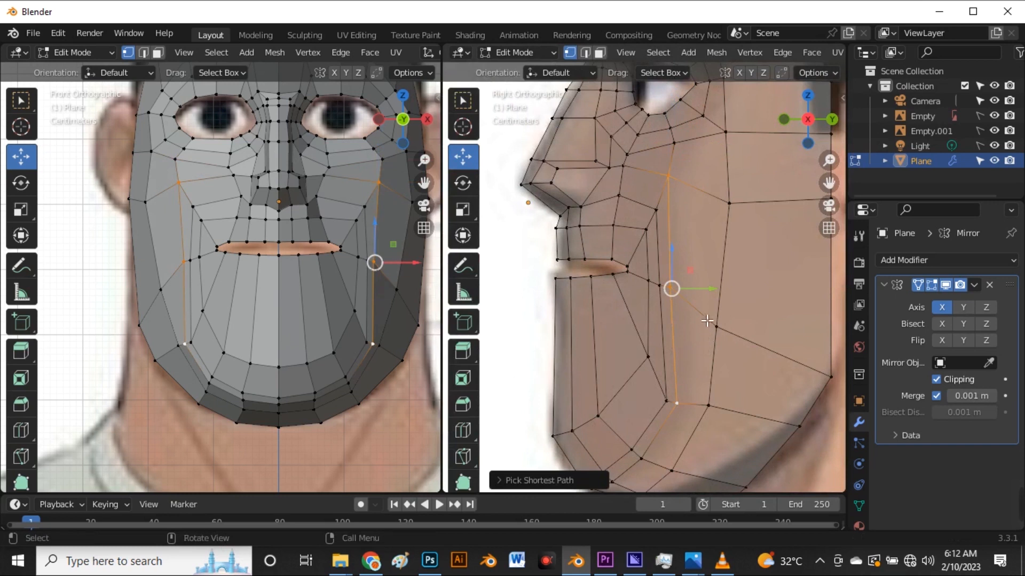
pyautogui.press('g')
pyautogui.press('g')
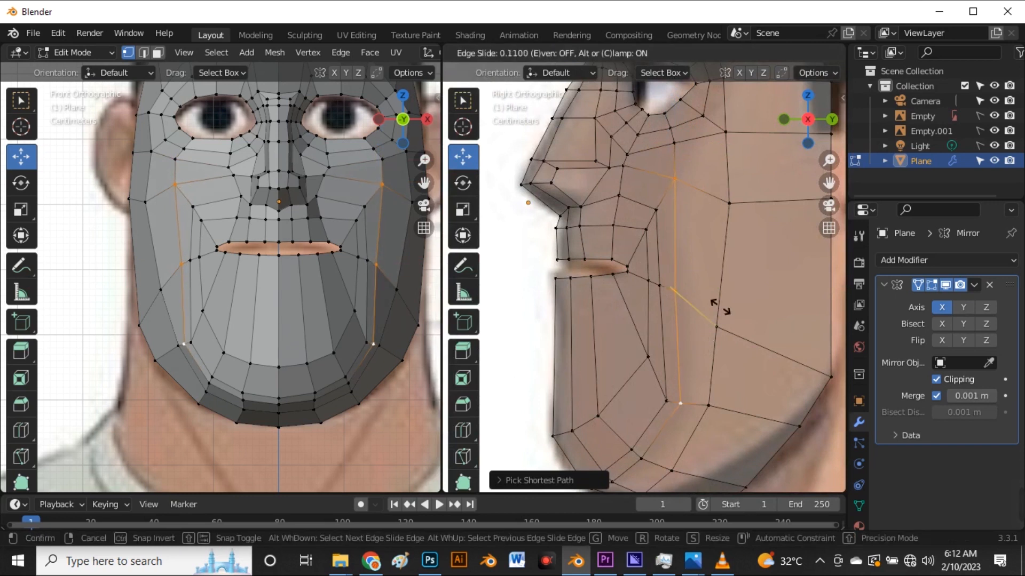
pyautogui.click(720, 308)
# - Examine the mesh flow around the eye, cheek, mouth and jaw against the reference in the side view
pyautogui.scroll(-5, 692, 266)
pyautogui.scroll(4, 692, 266)
pyautogui.scroll(-2, 734, 223)
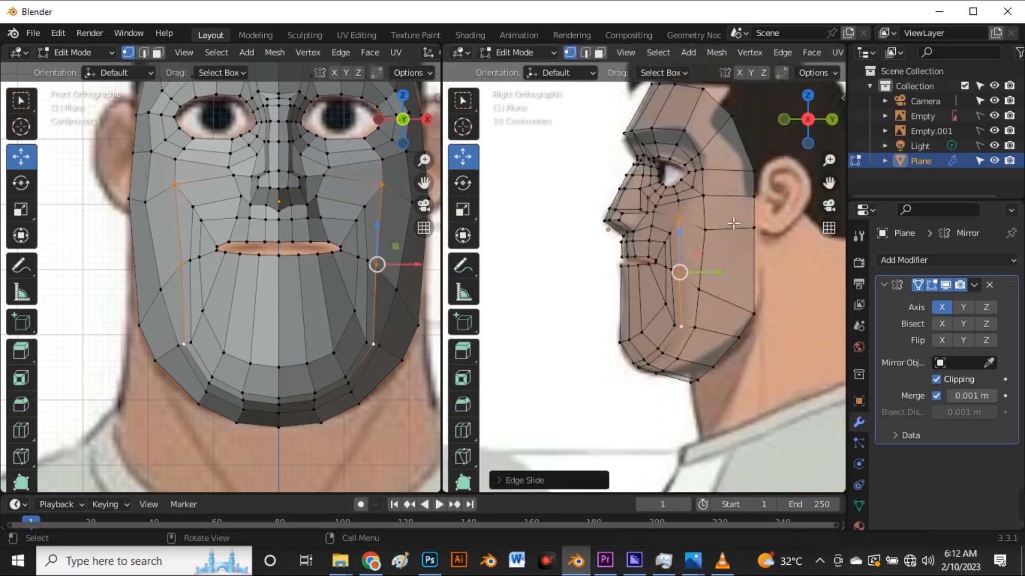
pyautogui.scroll(2, 672, 216)
pyautogui.scroll(-2, 686, 171)
pyautogui.scroll(2, 713, 221)
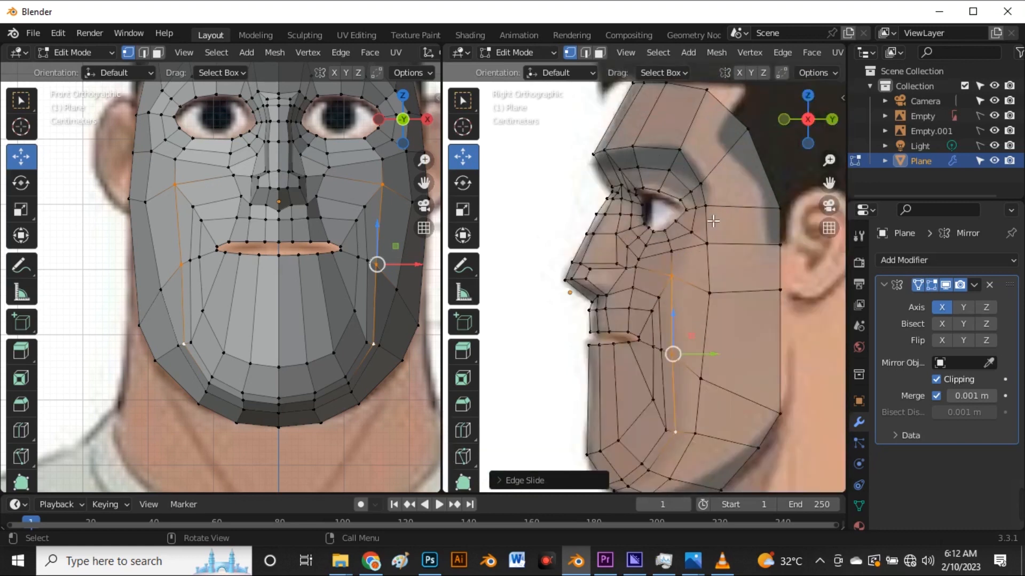
pyautogui.scroll(4, 682, 258)
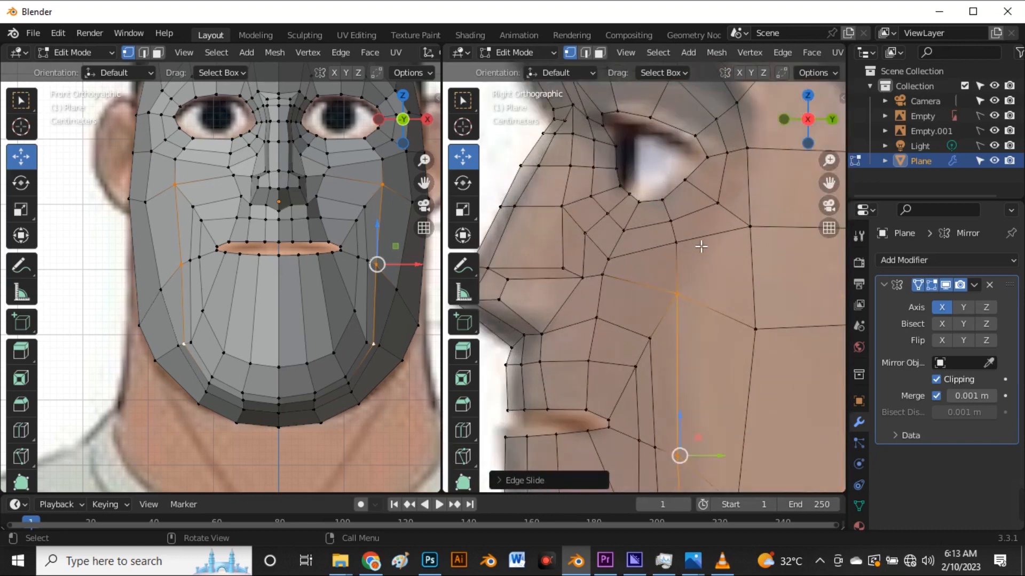
pyautogui.scroll(-4, 716, 244)
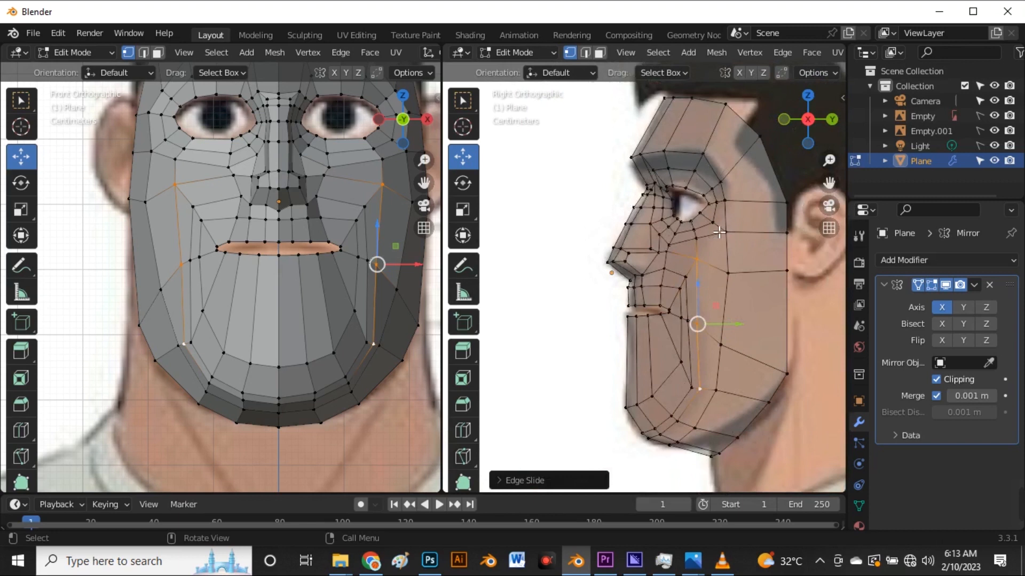
pyautogui.scroll(2, 732, 200)
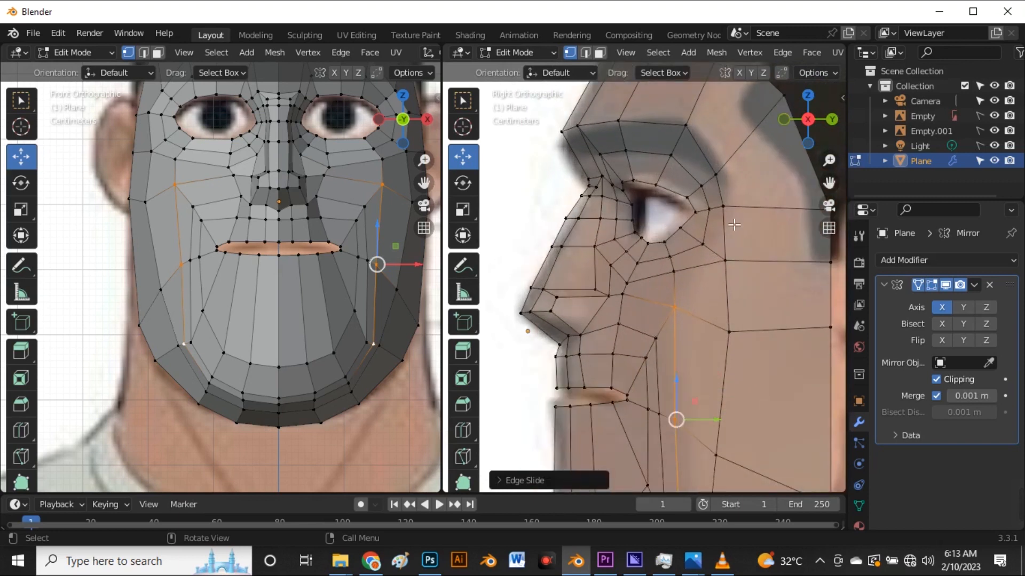
pyautogui.scroll(-3, 734, 224)
pyautogui.scroll(5, 699, 376)
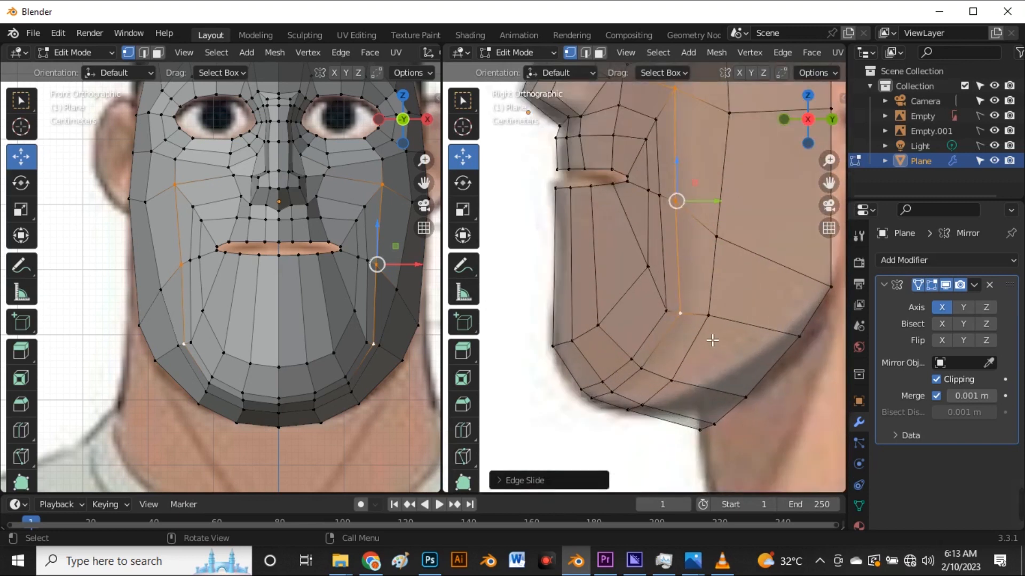
pyautogui.scroll(-4, 709, 353)
pyautogui.scroll(4, 696, 291)
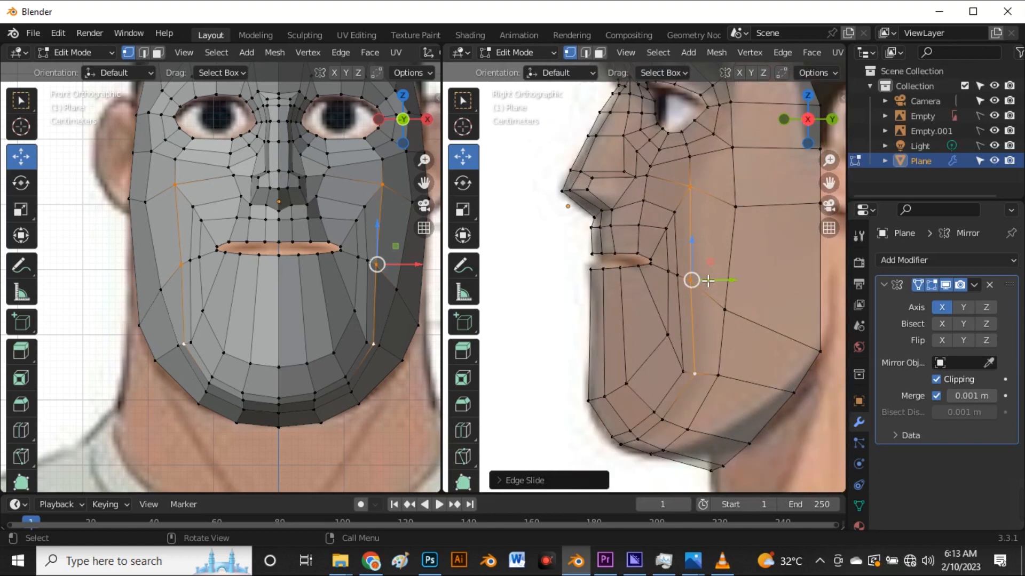
pyautogui.scroll(-2, 712, 277)
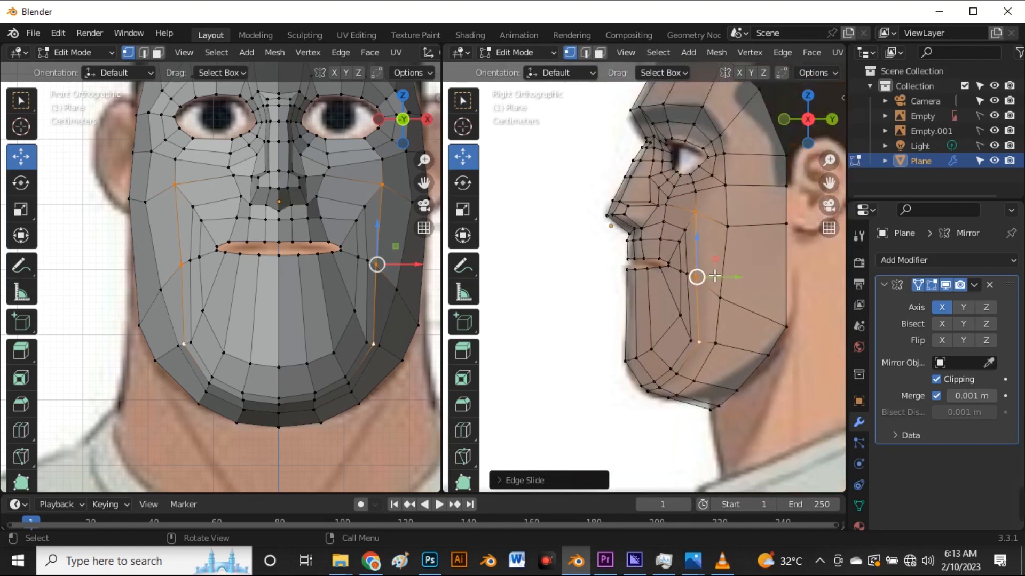
# - Select the outer edge path from the jaw up to the cheek and edge-slide it forward toward the mouth by about 0.61
pyautogui.scroll(3, 715, 277)
pyautogui.scroll(-2, 768, 251)
pyautogui.scroll(1, 735, 370)
pyautogui.click(763, 372)
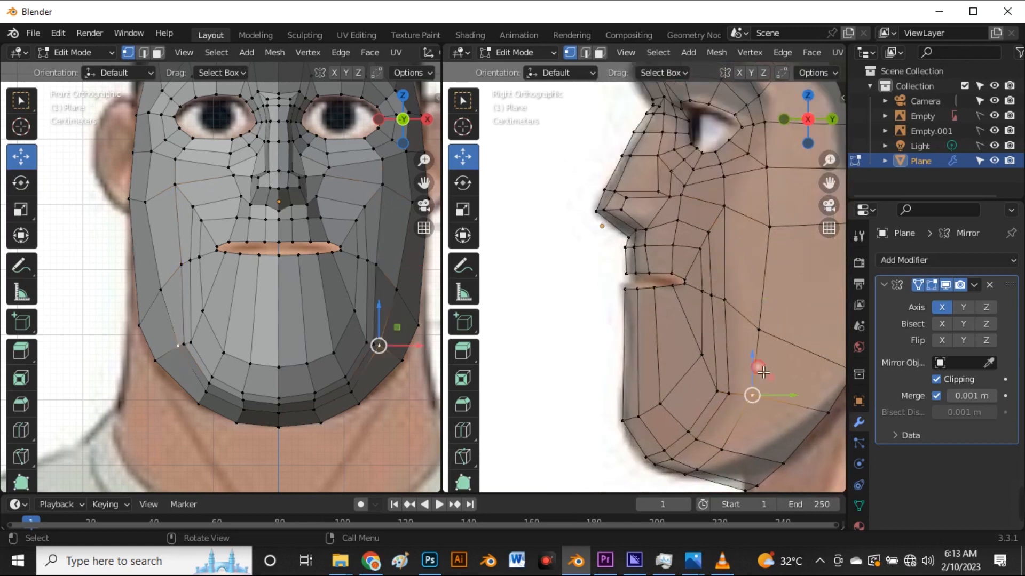
pyautogui.keyDown('ctrl'); pyautogui.click(769, 227); pyautogui.keyUp('ctrl')
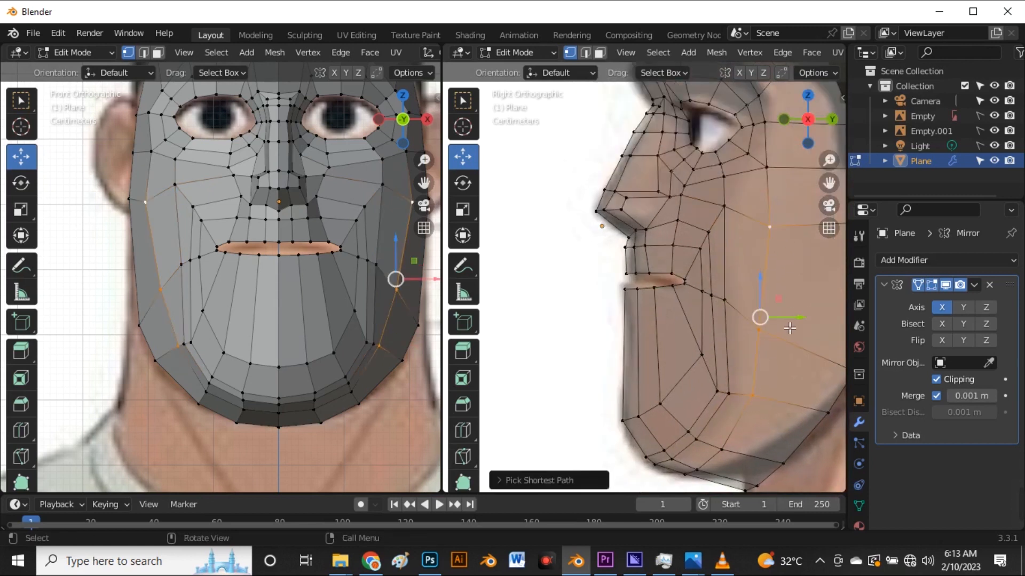
pyautogui.press('g')
pyautogui.press('g')
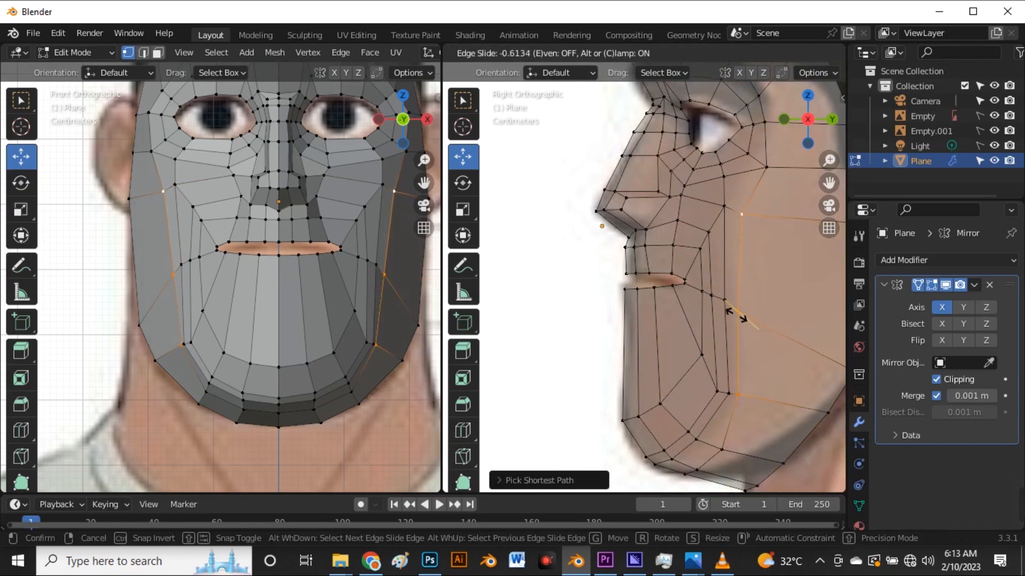
pyautogui.click(742, 321)
# - Select the lowest inner edge path under the chin in the side view and edge-slide it slightly toward the front of the chin
pyautogui.scroll(-3, 728, 259)
pyautogui.scroll(4, 737, 385)
pyautogui.click(711, 354)
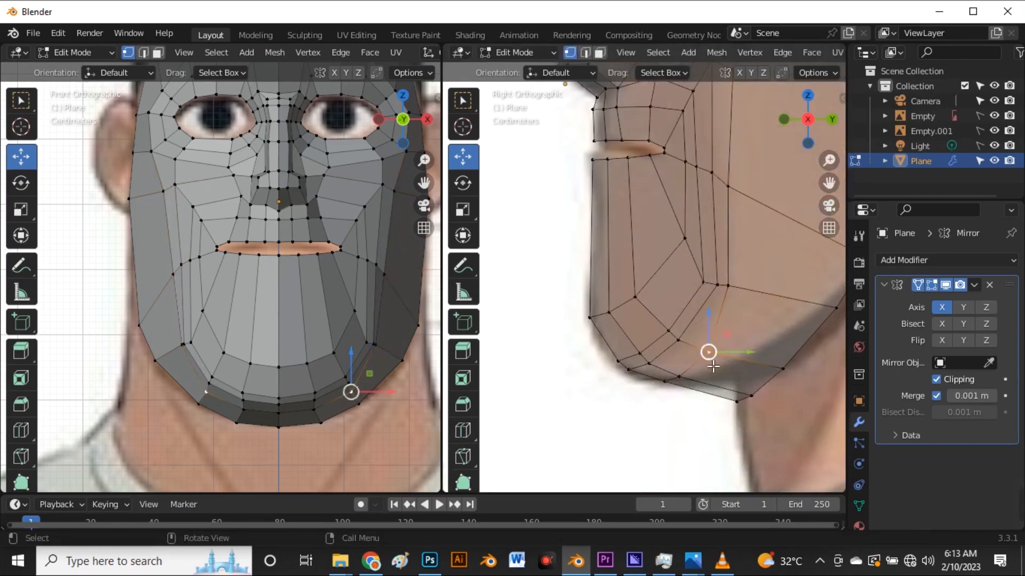
pyautogui.keyDown('ctrl'); pyautogui.click(687, 381); pyautogui.keyUp('ctrl')
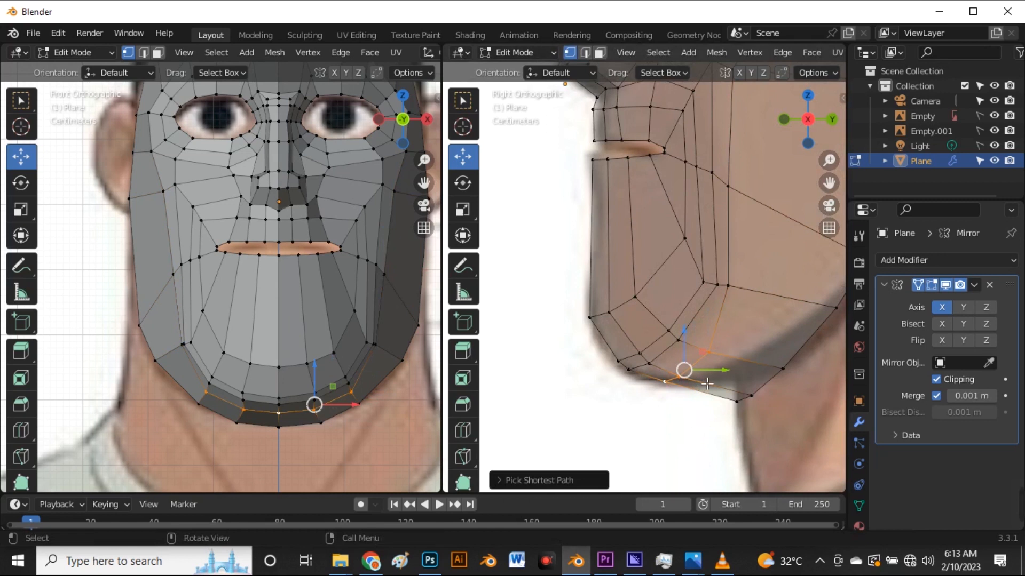
pyautogui.press('g')
pyautogui.press('g')
pyautogui.click(681, 385)
pyautogui.moveTo(675, 367); pyautogui.dragTo(670, 370)
# - Select the edge path across the front of the chin and edge-slide it up and forward by about 0.15
pyautogui.click(670, 332)
pyautogui.keyDown('ctrl'); pyautogui.click(620, 362); pyautogui.keyUp('ctrl')
pyautogui.press('g')
pyautogui.press('g')
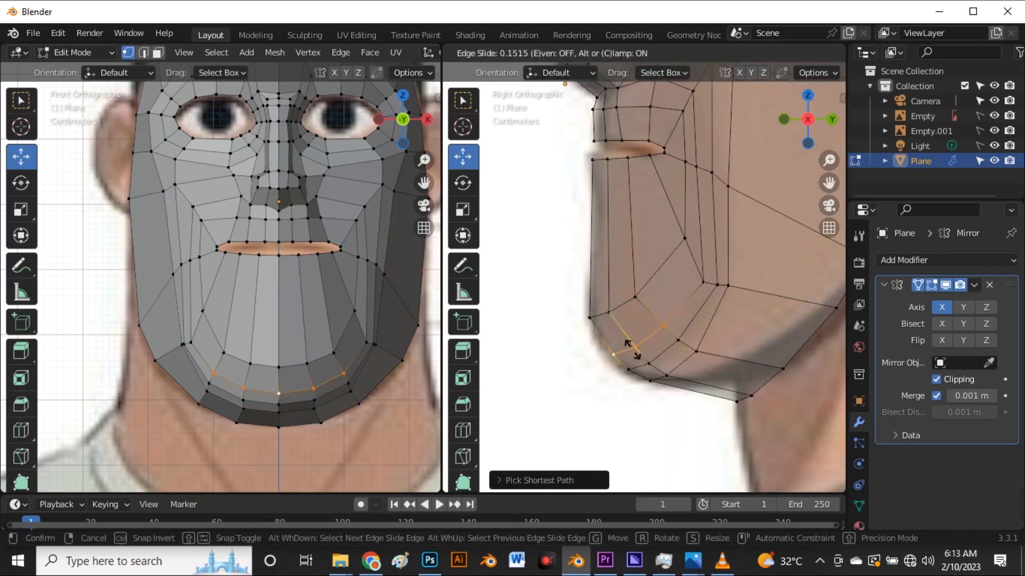
pyautogui.click(623, 352)
# - Select the next edge path below it on the chin and edge-slide it up toward the front by about 0.33
pyautogui.click(677, 341)
pyautogui.keyDown('ctrl'); pyautogui.click(649, 363); pyautogui.keyUp('ctrl')
pyautogui.press('g')
pyautogui.press('g')
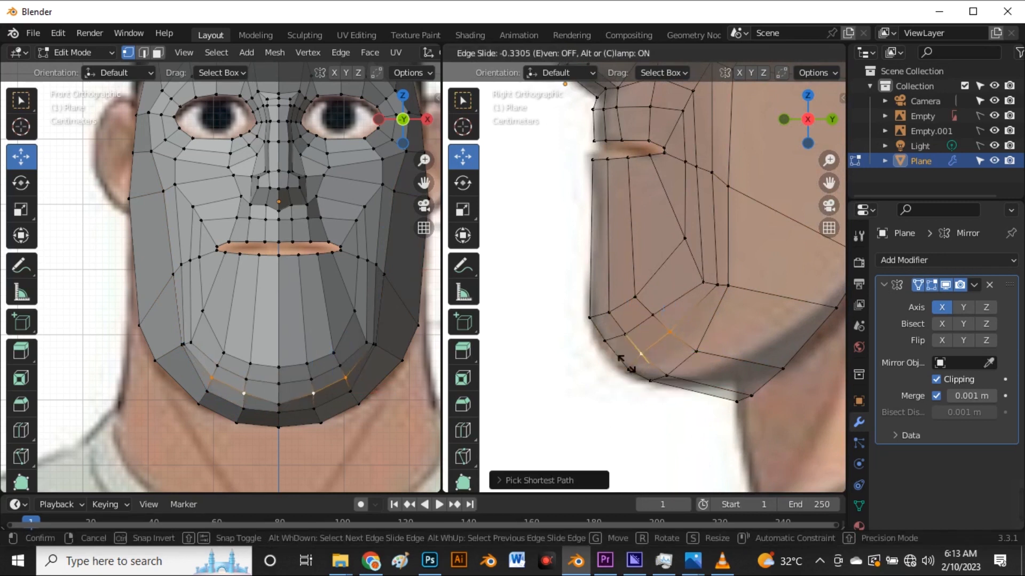
pyautogui.click(632, 368)
# - Edge-slide the top chin row up toward the lower lip by about 0.52, then flatten it vertically with the Scale tool
pyautogui.keyDown('ctrl'); pyautogui.click(635, 297); pyautogui.keyUp('ctrl')
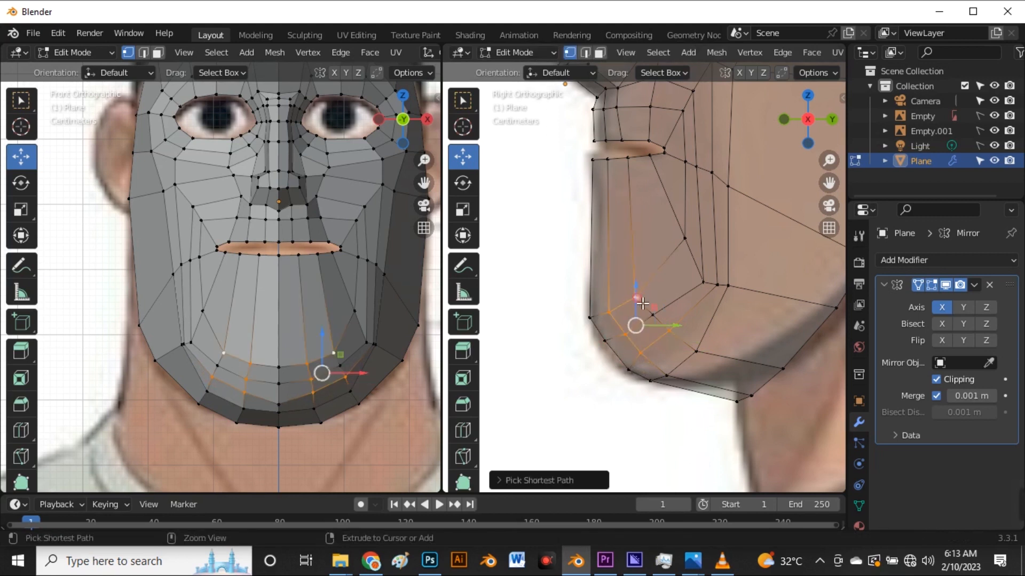
pyautogui.click(596, 318)
pyautogui.keyDown('ctrl'); pyautogui.click(635, 297); pyautogui.keyUp('ctrl')
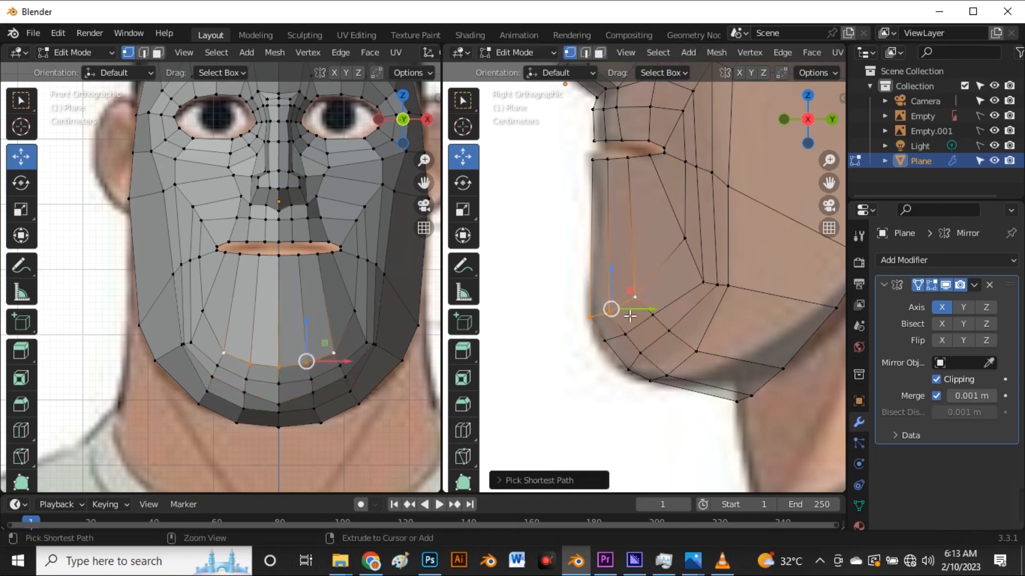
pyautogui.press('g')
pyautogui.press('g')
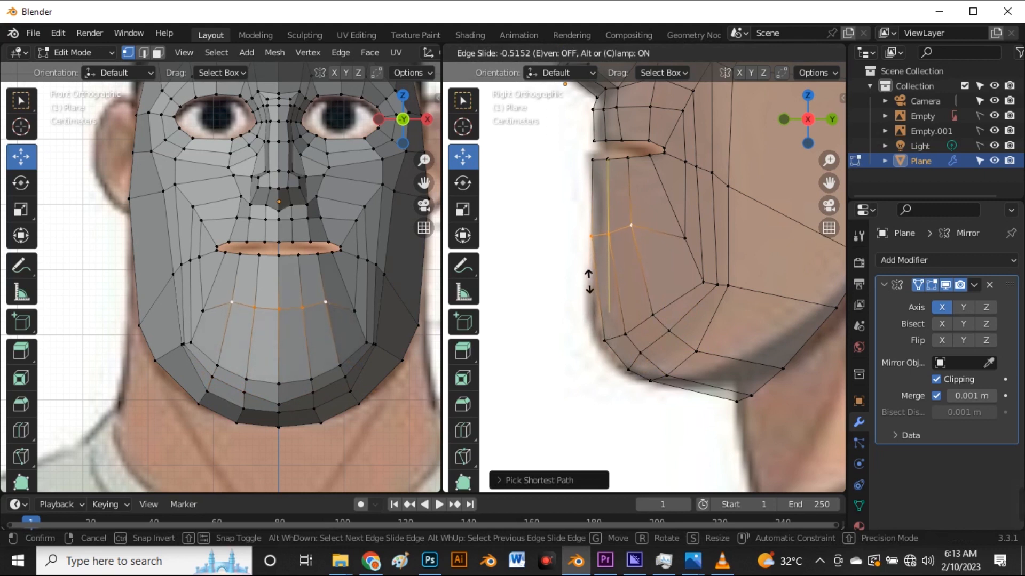
pyautogui.click(589, 282)
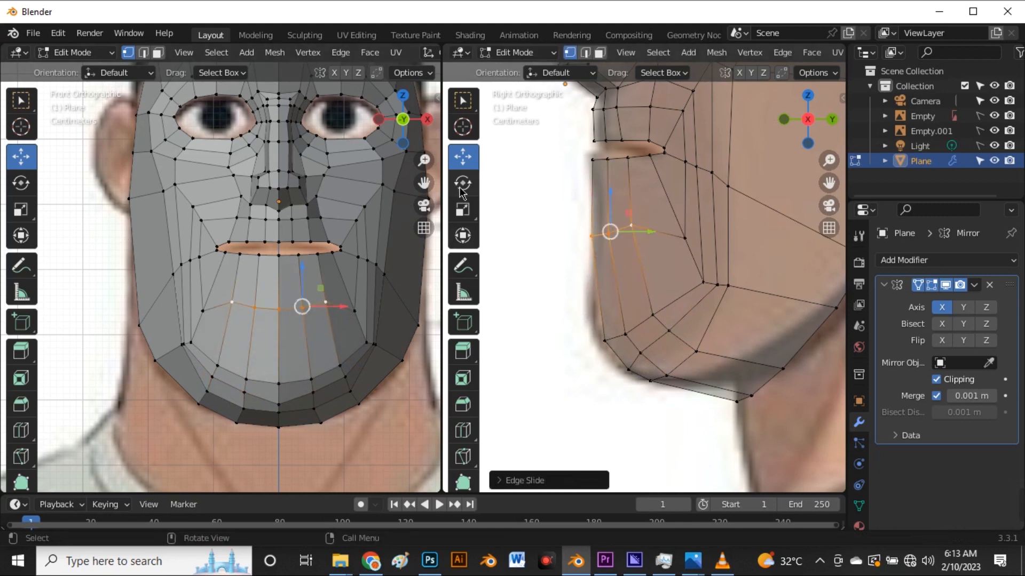
pyautogui.click(463, 209)
pyautogui.moveTo(612, 195); pyautogui.dragTo(612, 232)
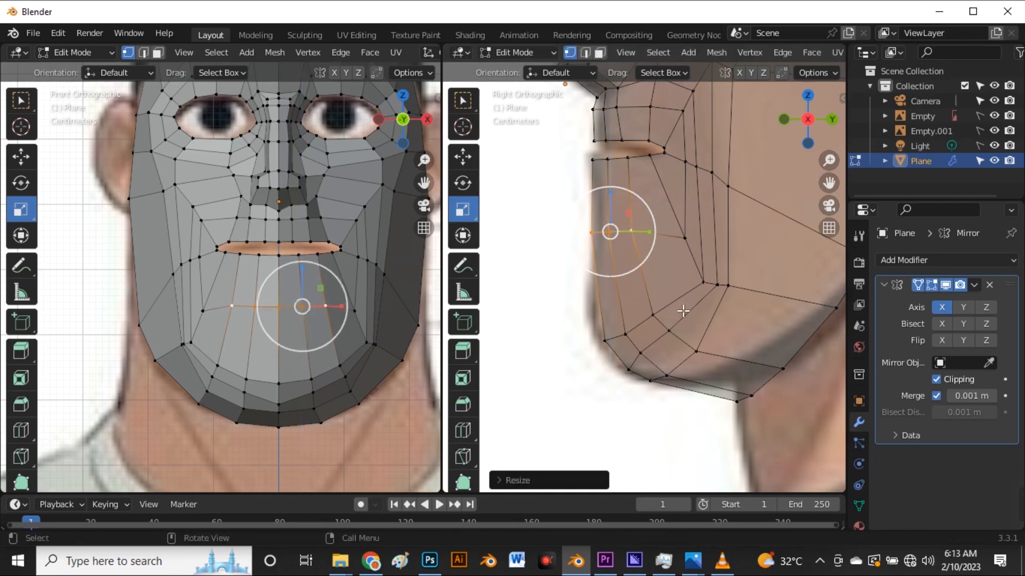
# - Select the next row of edges down on the chin and edge-slide it upward to even out the spacing
pyautogui.keyDown('ctrl'); pyautogui.click(668, 325); pyautogui.keyUp('ctrl')
pyautogui.keyDown('ctrl'); pyautogui.click(646, 348); pyautogui.keyUp('ctrl')
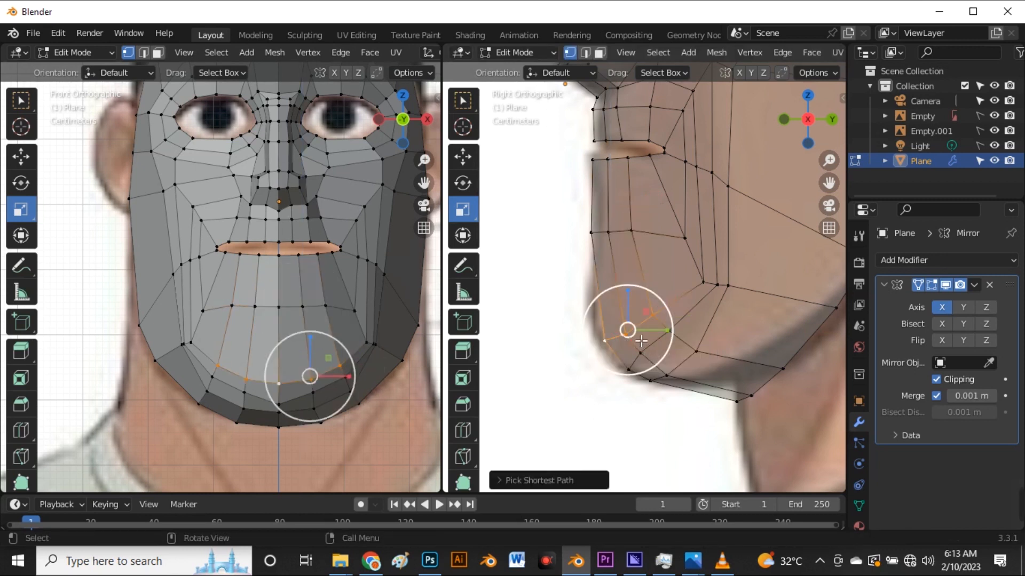
pyautogui.press('g')
pyautogui.press('g')
pyautogui.click(631, 308)
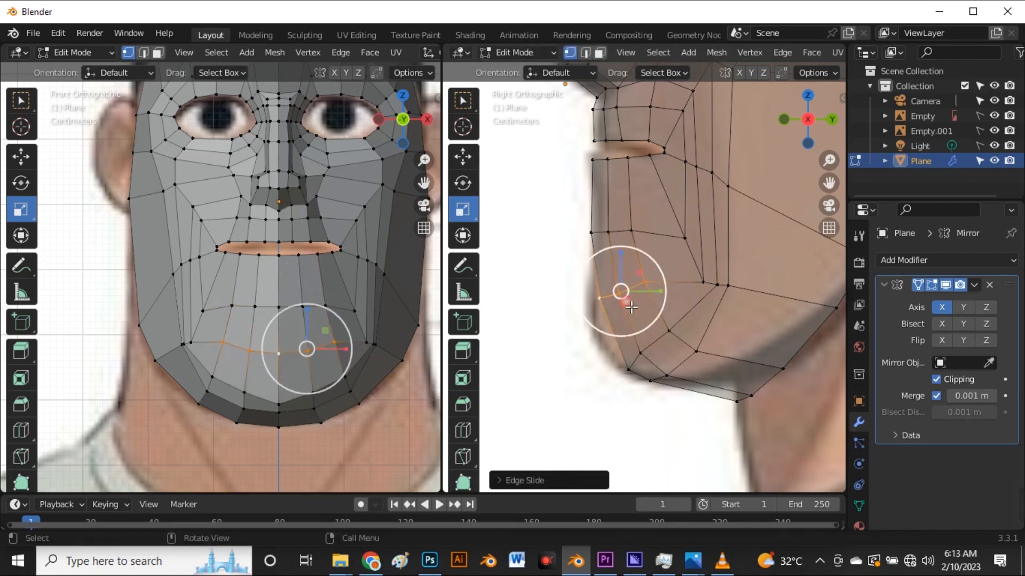
# - Switch to the Move tool and lower the outer vertex of the middle chin row slightly along Z
pyautogui.click(462, 156)
pyautogui.press('g')
pyautogui.click(667, 323)
pyautogui.click(637, 289)
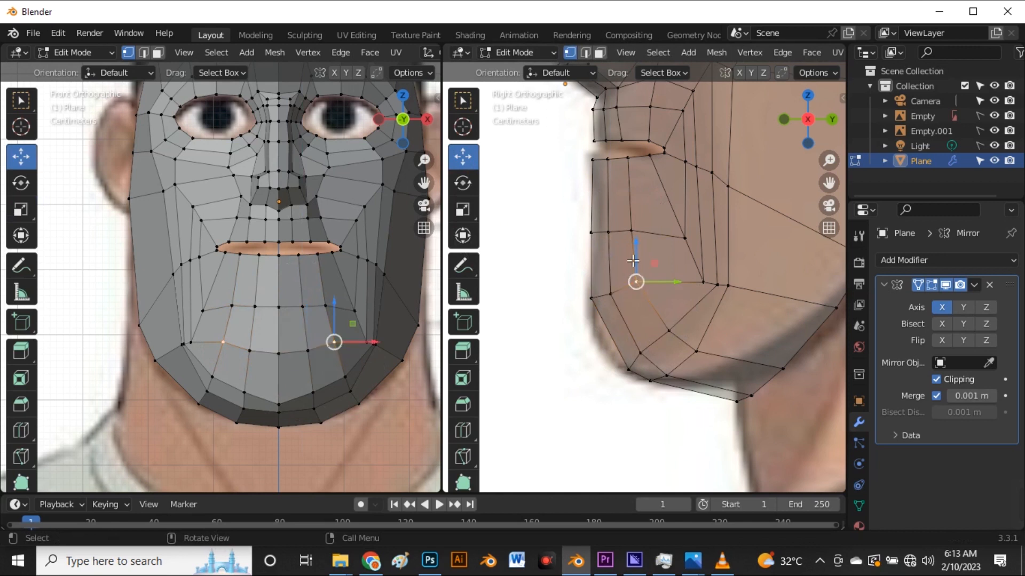
pyautogui.moveTo(634, 257); pyautogui.dragTo(639, 274)
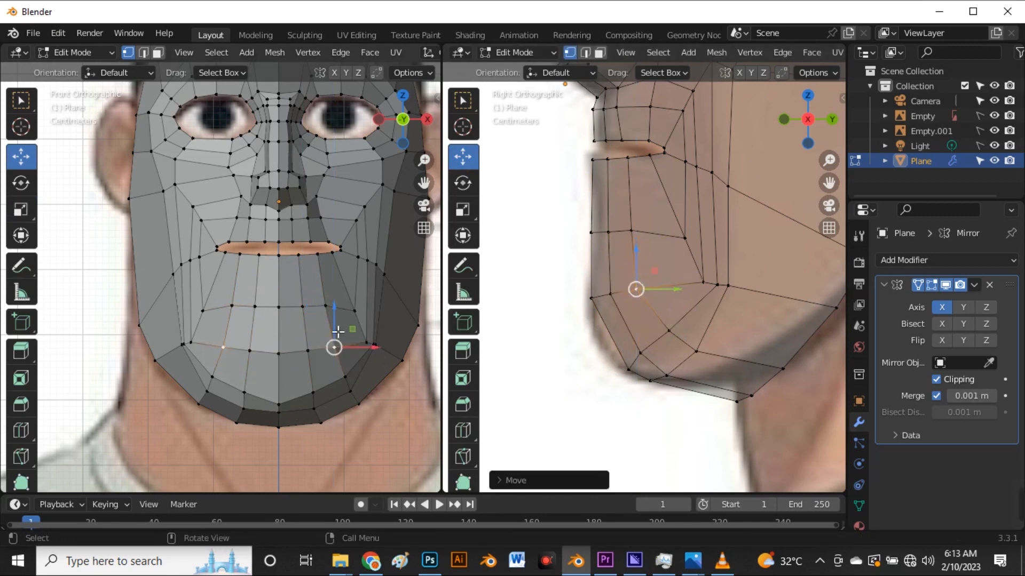
# - Select the middle chin row from its outer vertex to the face centre line and flatten it vertically by scaling
pyautogui.hotkey('alt', 'z')
pyautogui.hotkey('alt', 'z')
pyautogui.keyDown('ctrl'); pyautogui.click(591, 297); pyautogui.keyUp('ctrl')
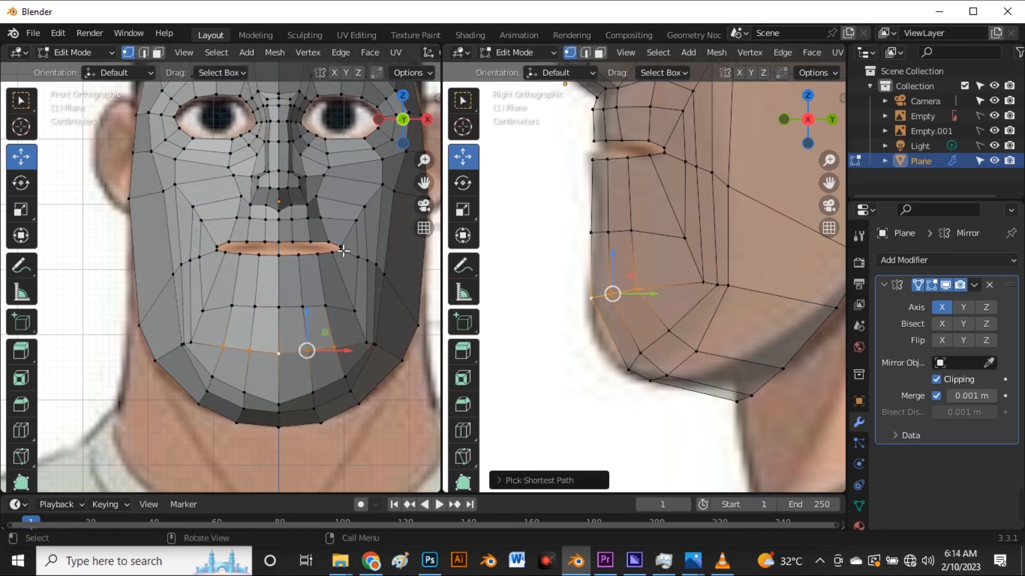
pyautogui.press('s')
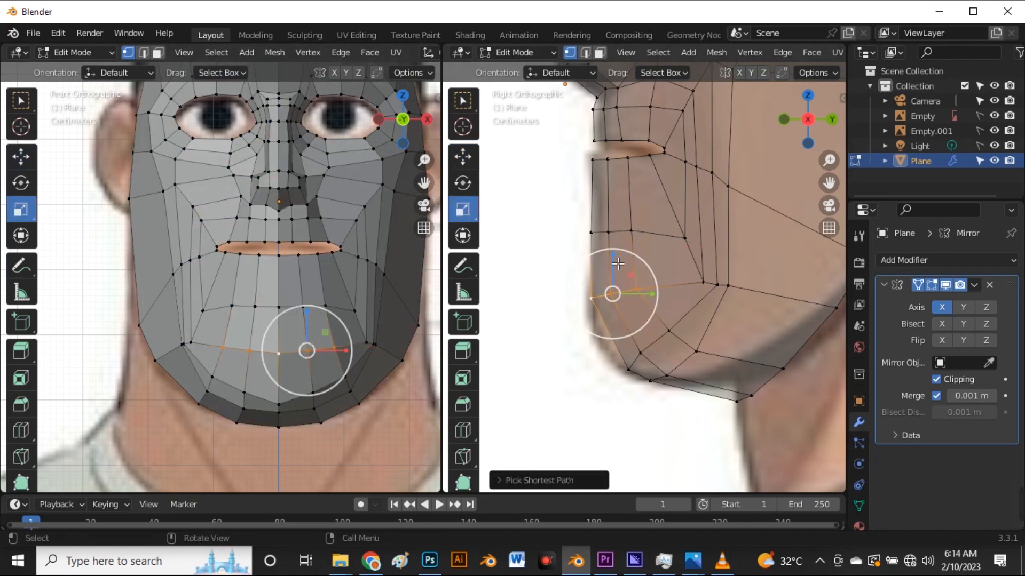
pyautogui.click(619, 273)
# - Select the lower chin row, edge-slide it upward, and move it forward to the chin outline of the side reference
pyautogui.click(668, 330)
pyautogui.keyDown('ctrl'); pyautogui.click(629, 369); pyautogui.keyUp('ctrl')
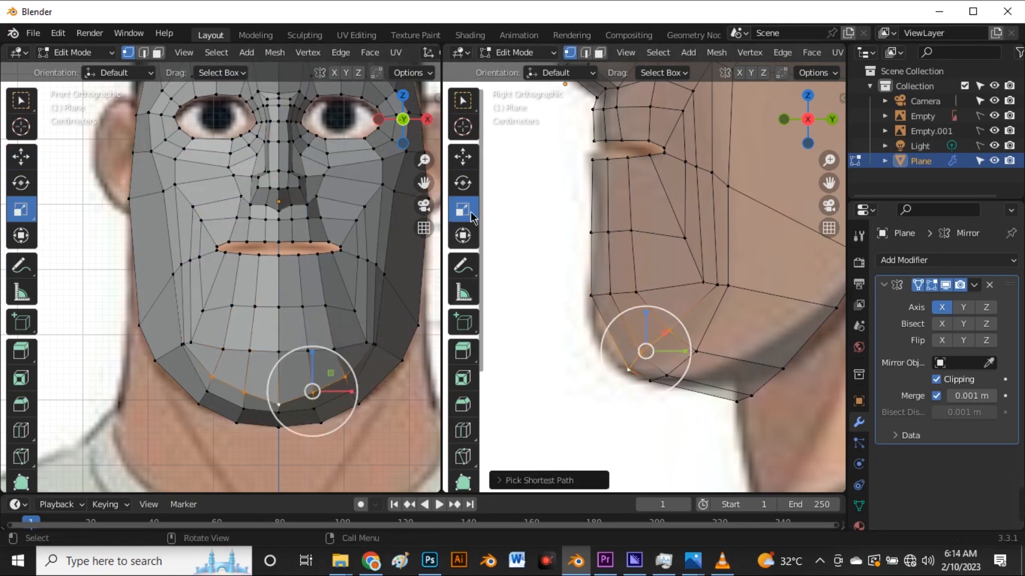
pyautogui.click(462, 157)
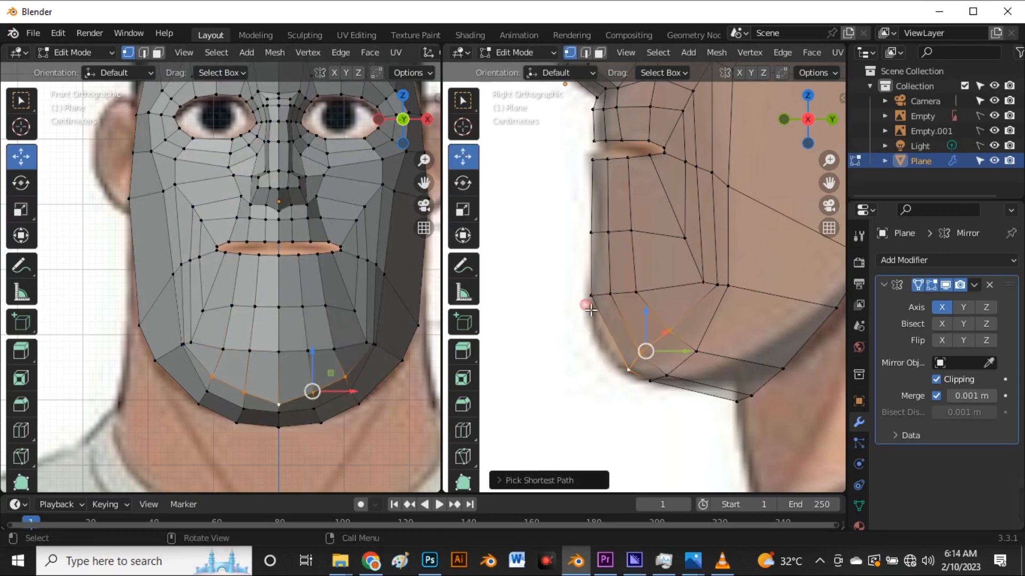
pyautogui.press('g')
pyautogui.press('g')
pyautogui.click(675, 380)
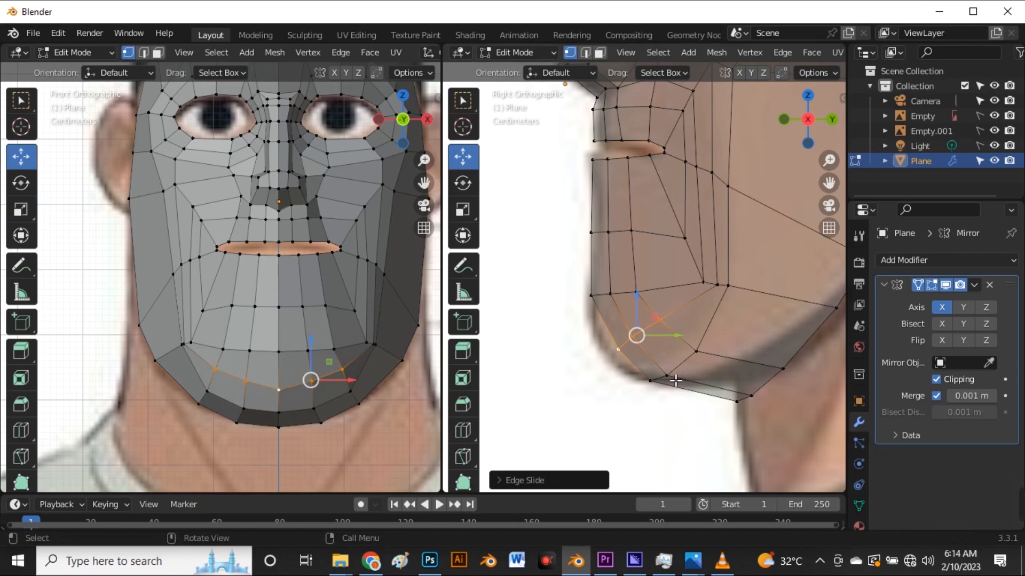
pyautogui.press('g')
pyautogui.click(637, 353)
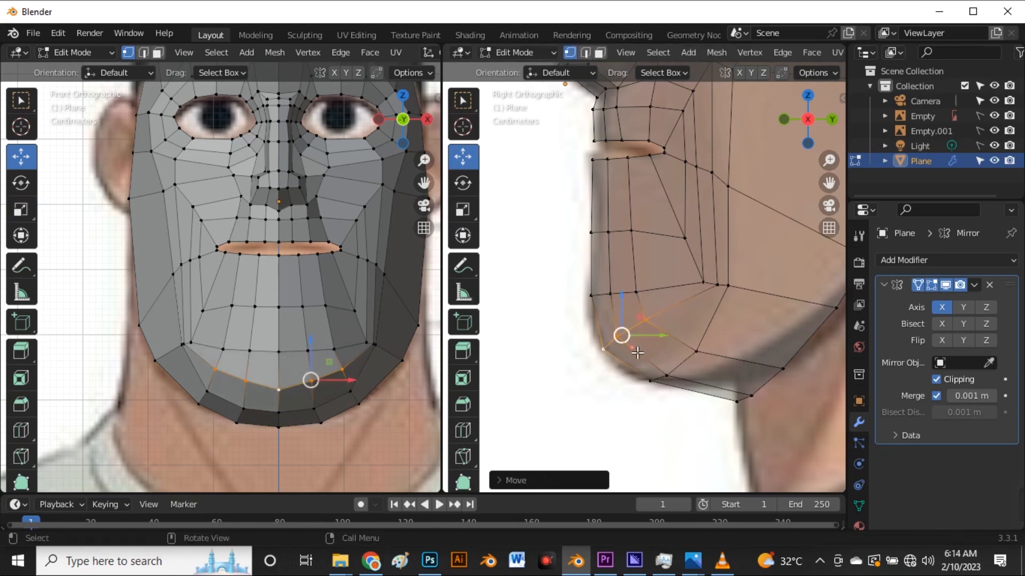
# - Select the edge path under the chin and edge-slide it forward by about 0.46, then clear the selection
pyautogui.click(696, 352)
pyautogui.keyDown('ctrl'); pyautogui.click(667, 385); pyautogui.keyUp('ctrl')
pyautogui.press('g')
pyautogui.press('g')
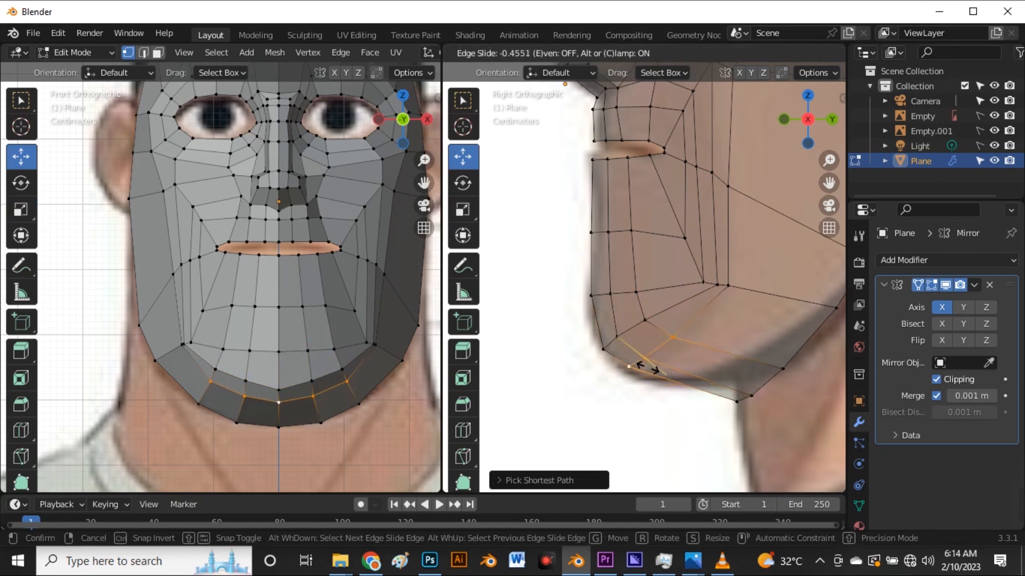
pyautogui.click(644, 362)
pyautogui.click(640, 440)
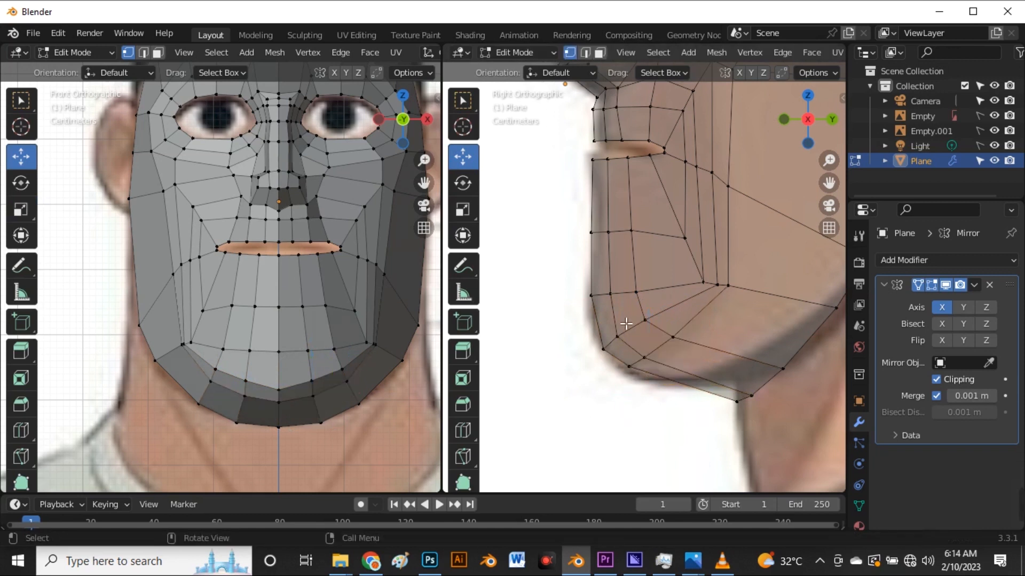
# - Reselect the under-chin edge path and move it about 0.005 m down and forward to fit the reference chin curve
pyautogui.scroll(-2, 627, 294)
pyautogui.scroll(2, 635, 393)
pyautogui.click(680, 300)
pyautogui.keyDown('ctrl'); pyautogui.click(640, 327); pyautogui.keyUp('ctrl')
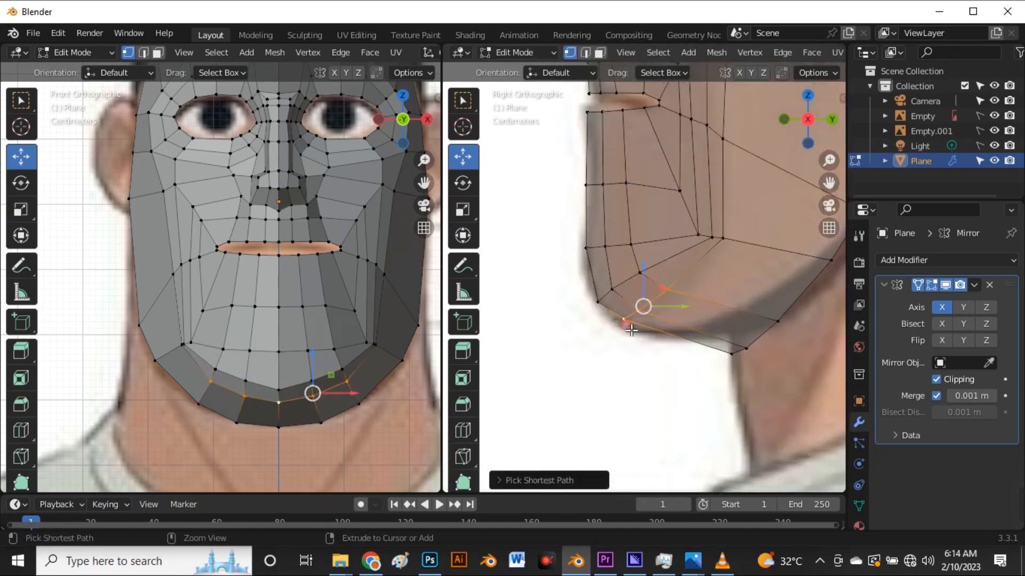
pyautogui.press('g')
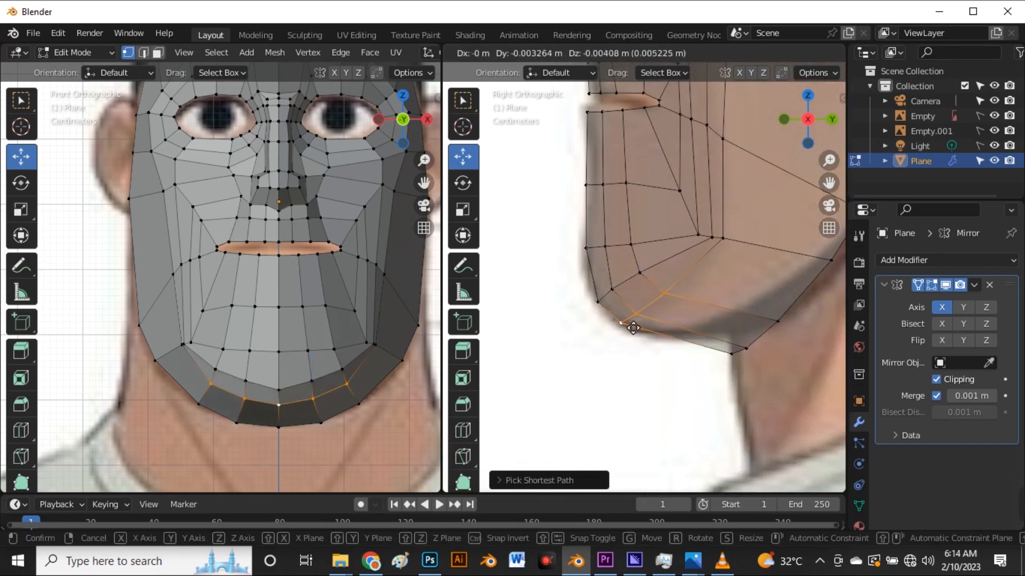
pyautogui.click(633, 328)
pyautogui.scroll(-2, 623, 352)
pyautogui.scroll(-1, 623, 343)
pyautogui.click(624, 385)
# - Raise the vertex near the jaw corner, and vertex-slide the one above it toward the mouth corner by about 0.21
pyautogui.scroll(5, 651, 231)
pyautogui.click(648, 341)
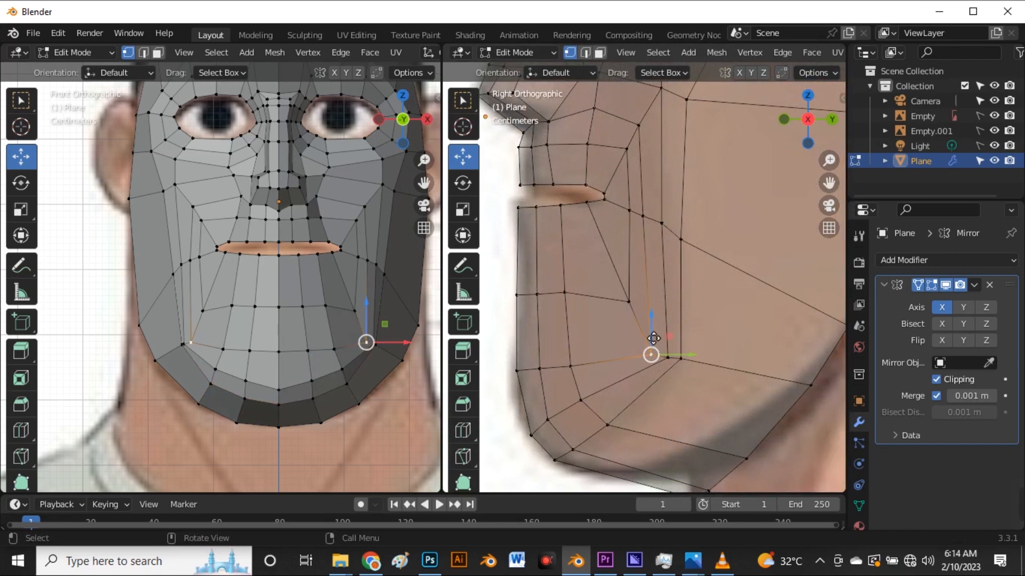
pyautogui.press('g')
pyautogui.click(647, 309)
pyautogui.press('g')
pyautogui.press('g')
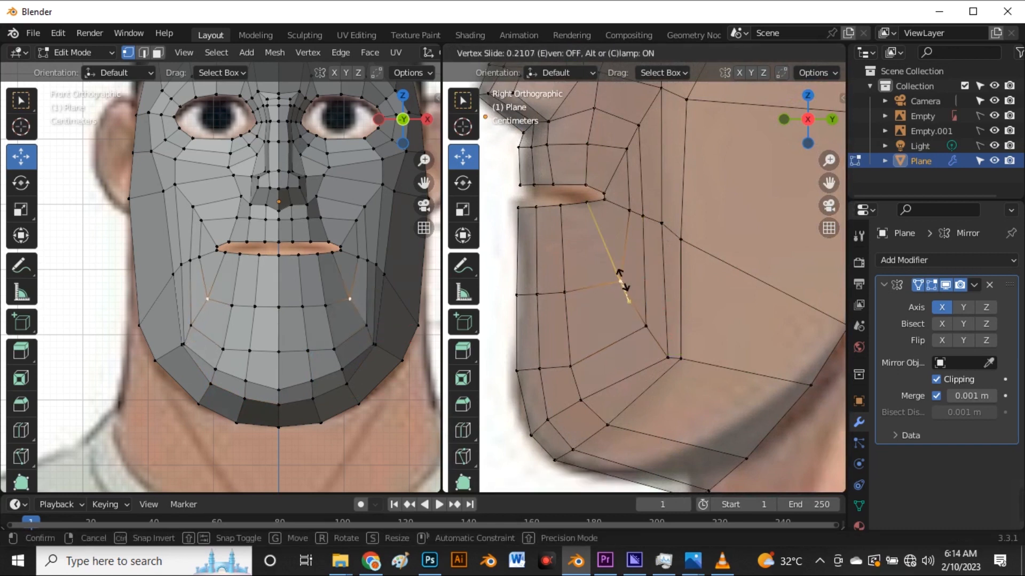
pyautogui.click(622, 283)
# - Vertex-slide the raised vertex up the same diagonal by about 0.32, and adjust the next vertex down by sliding it along its edge
pyautogui.click(647, 327)
pyautogui.press('g')
pyautogui.press('g')
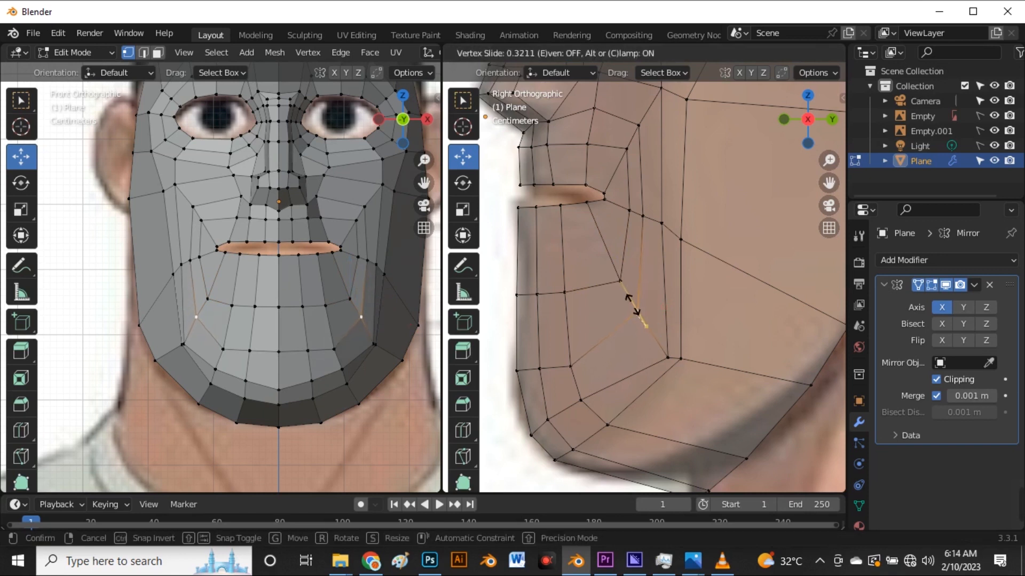
pyautogui.click(635, 310)
pyautogui.click(674, 358)
pyautogui.press('g')
pyautogui.press('g')
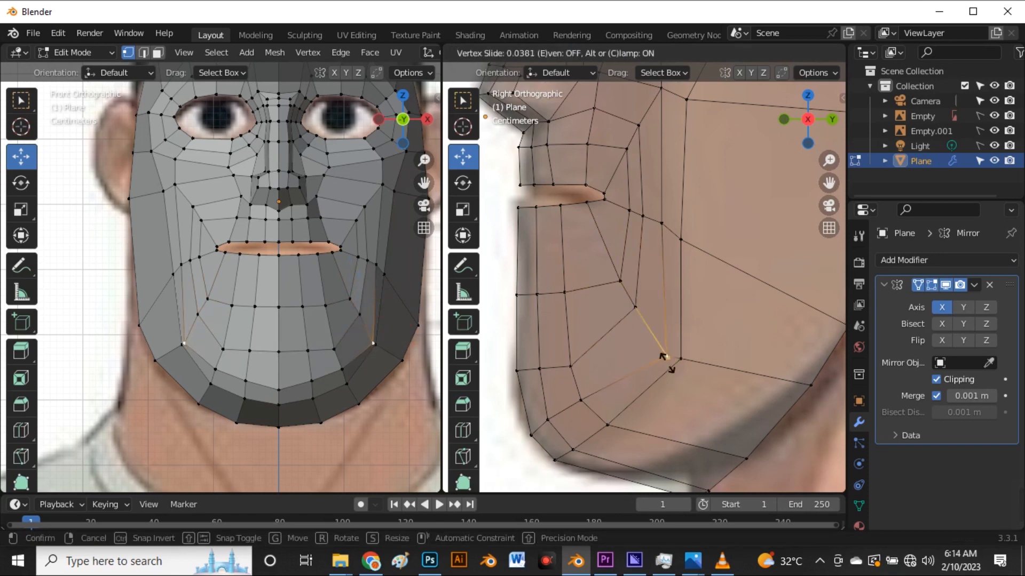
pyautogui.click(679, 376)
# - Box-select the rear vertices under the chin in the side view and move them forward and up by about 0.03 m
pyautogui.scroll(-8, 736, 347)
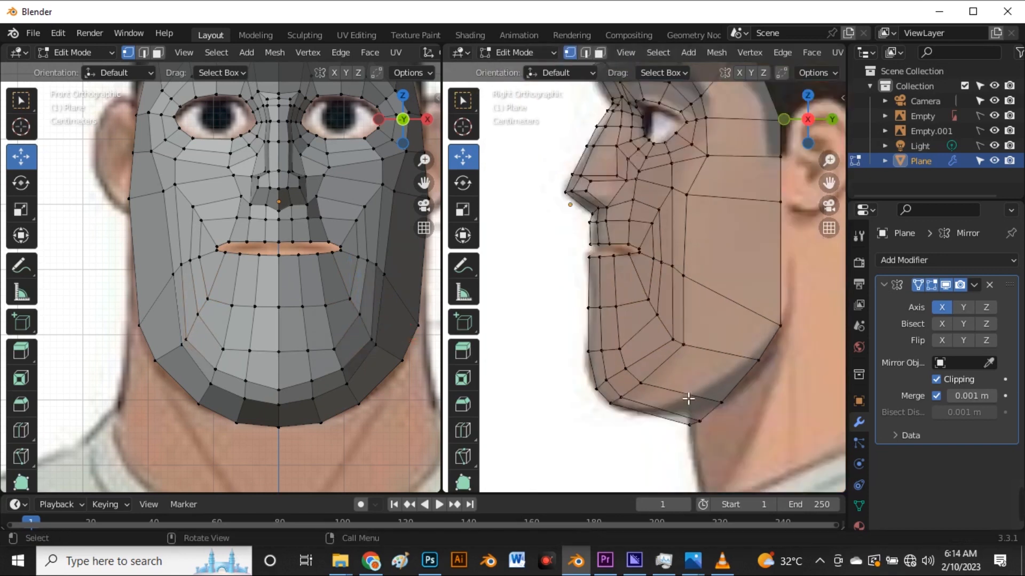
pyautogui.scroll(-2, 668, 303)
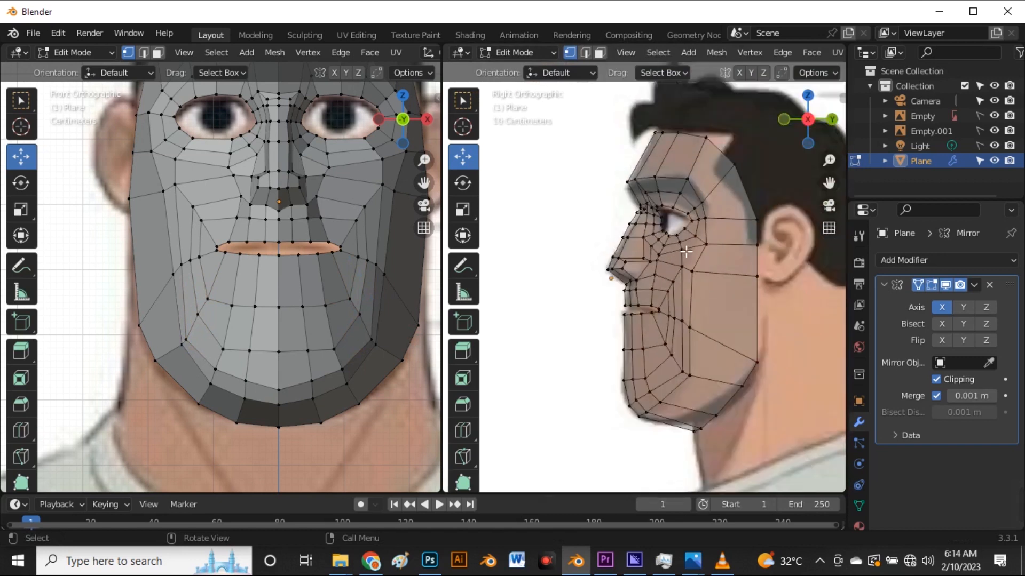
pyautogui.scroll(4, 691, 359)
pyautogui.moveTo(656, 376); pyautogui.dragTo(738, 428)
pyautogui.press('g')
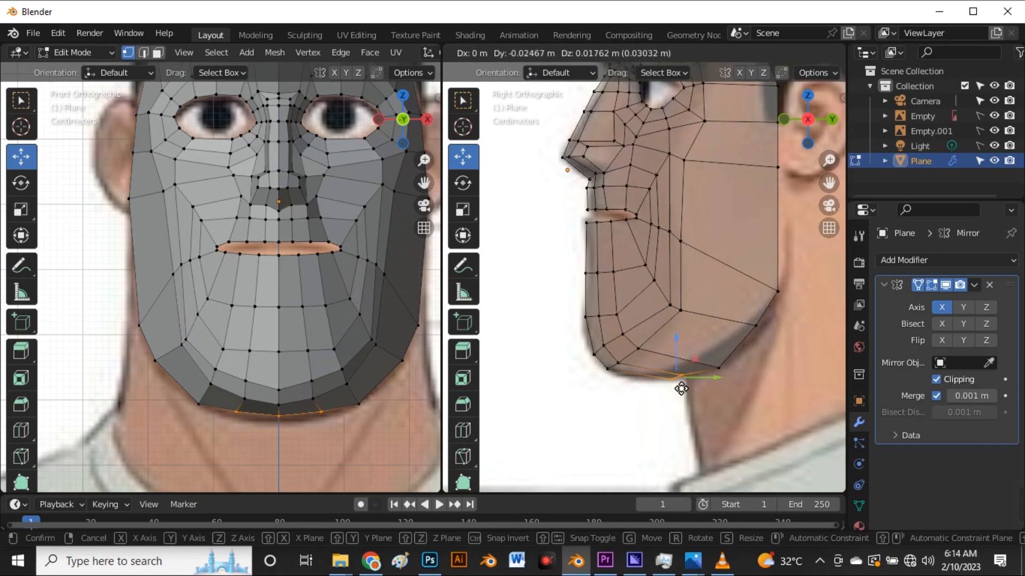
# - Move the adjacent underside jaw vertex forward by about 0.03 m onto the reference jawline in the side view
pyautogui.click(727, 379)
pyautogui.press('g')
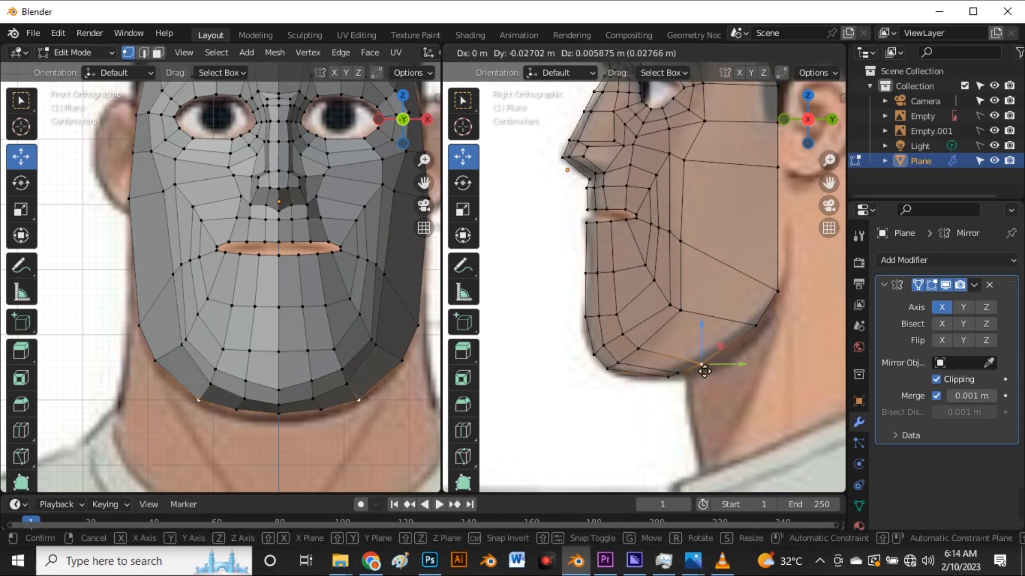
pyautogui.click(702, 366)
pyautogui.scroll(-2, 729, 350)
pyautogui.scroll(3, 729, 350)
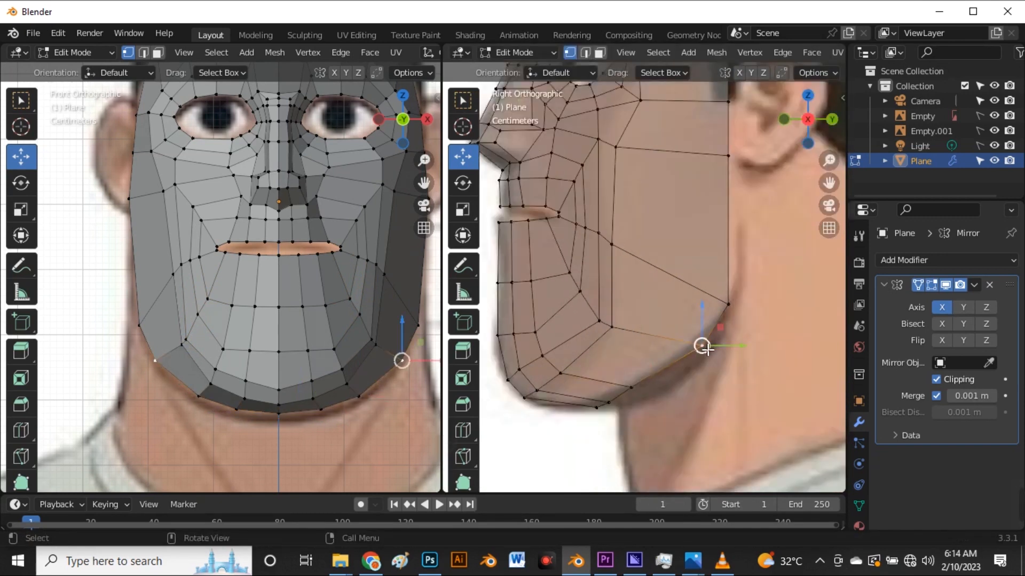
# - Nudge the underside jaw vertex slightly forward and up onto the reference jawline in the side view
pyautogui.press('g')
pyautogui.click(700, 342)
pyautogui.click(667, 323)
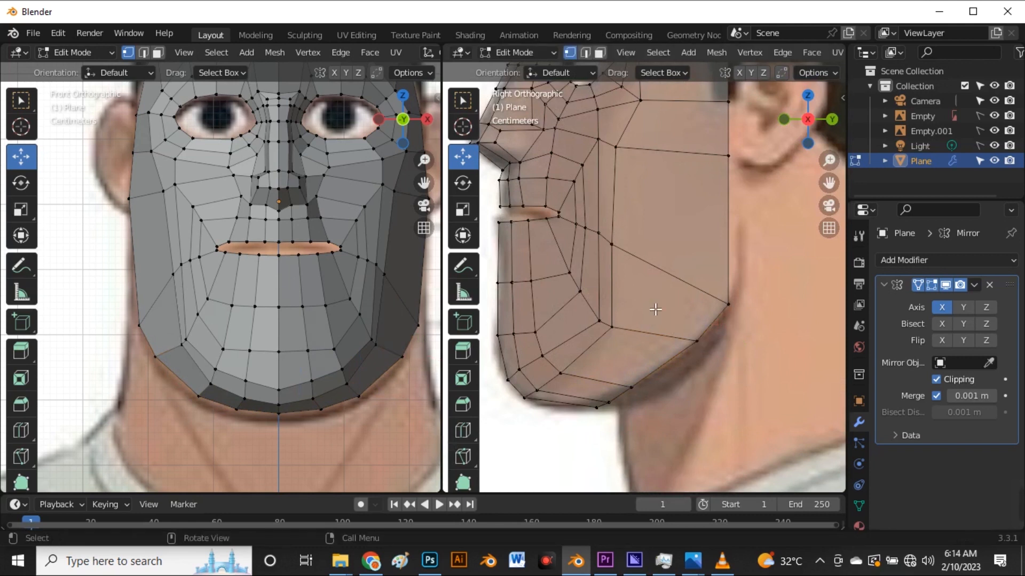
# - Add an edge loop midway across the side of the face, running from the forehead down the cheek and under the chin
pyautogui.scroll(-3, 657, 360)
pyautogui.scroll(-3, 656, 334)
pyautogui.scroll(2, 651, 245)
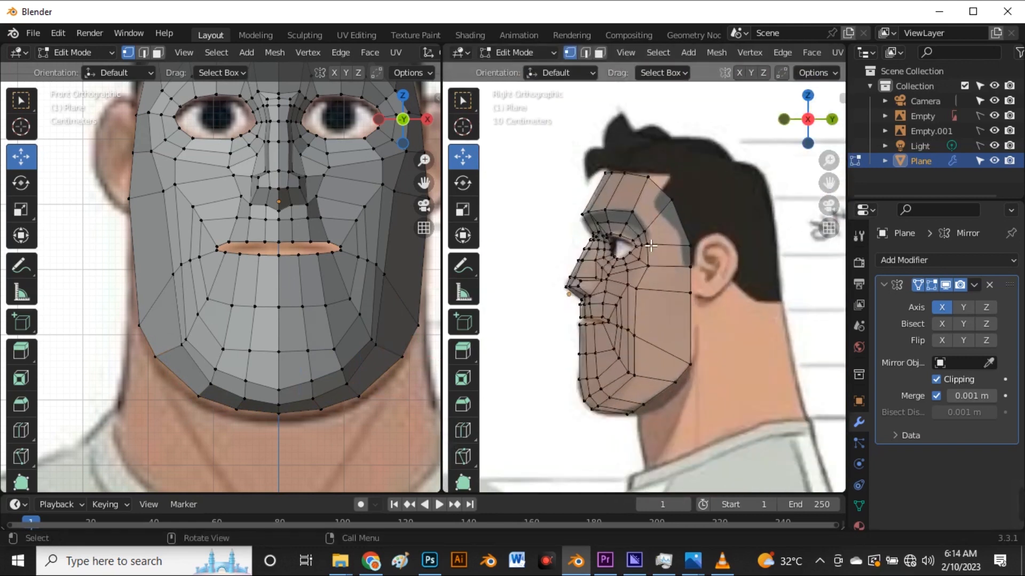
pyautogui.keyDown('alt'); pyautogui.click(652, 246); pyautogui.keyUp('alt')
pyautogui.press('g')
pyautogui.press('g')
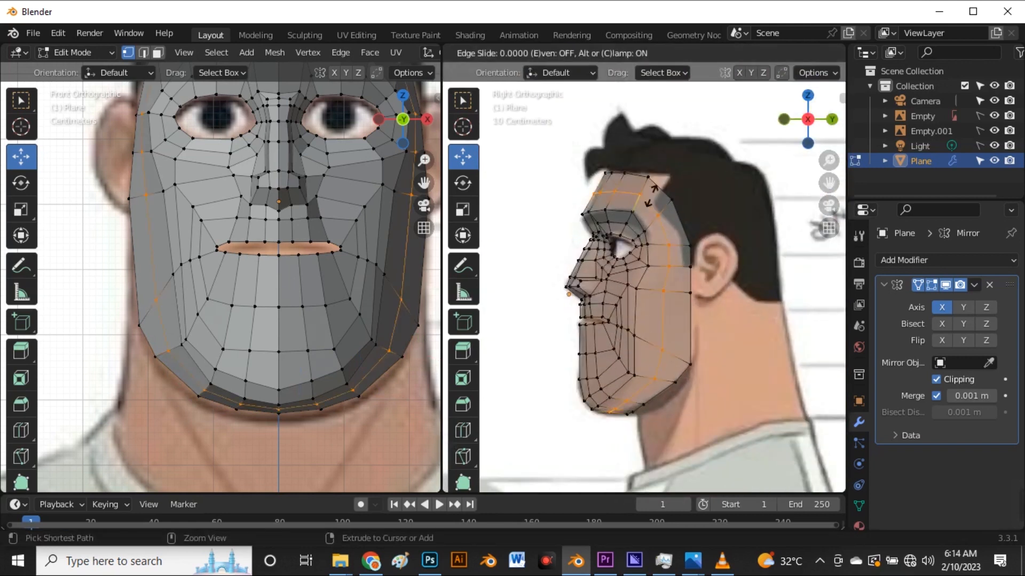
pyautogui.click(657, 202)
pyautogui.scroll(4, 634, 329)
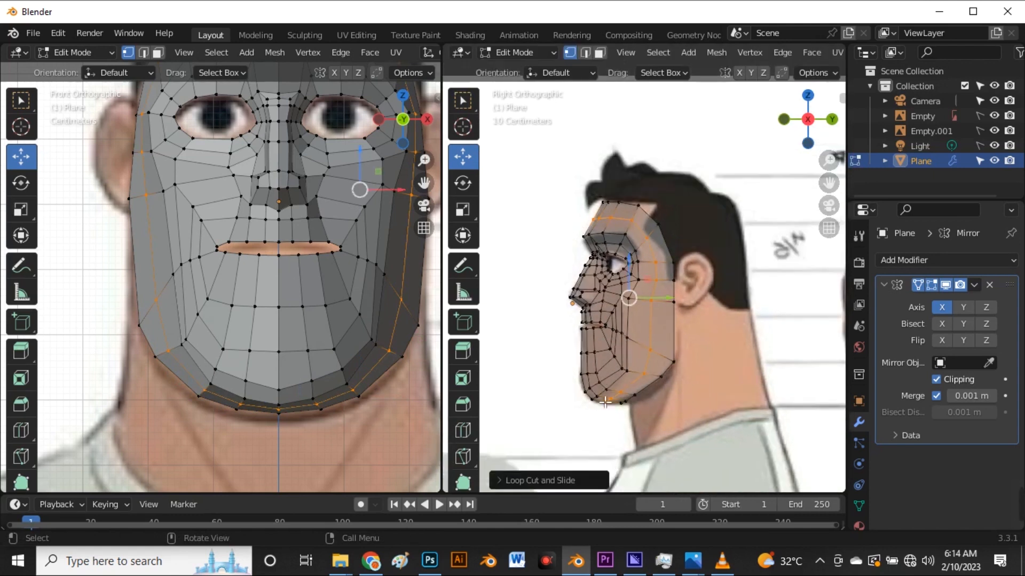
# - Select the new loop's vertex path beneath the chin and lower it onto the reference chin outline in the side view
pyautogui.click(642, 309)
pyautogui.keyDown('ctrl'); pyautogui.click(607, 331); pyautogui.keyUp('ctrl')
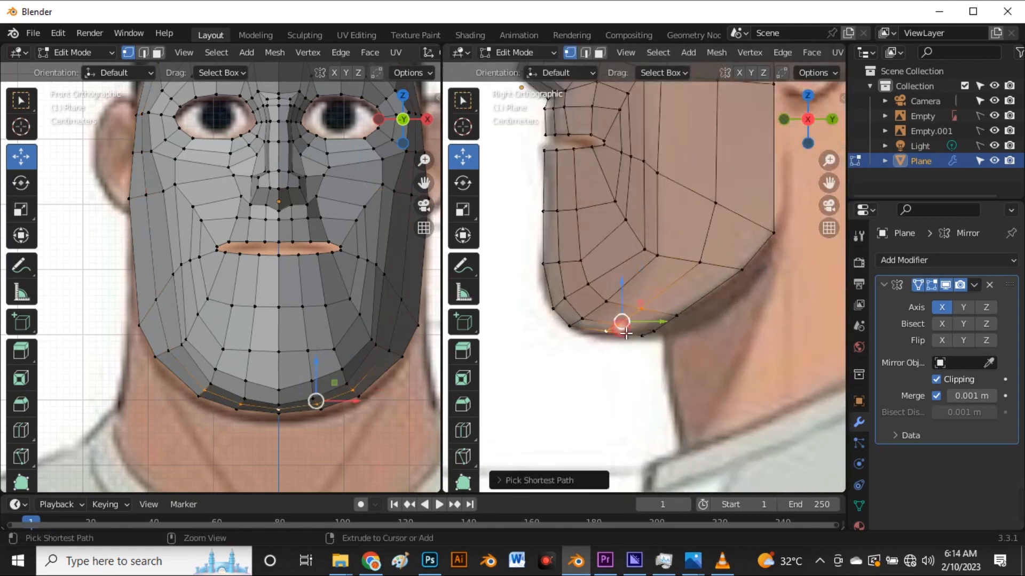
pyautogui.moveTo(626, 328); pyautogui.dragTo(624, 332)
pyautogui.click(605, 334)
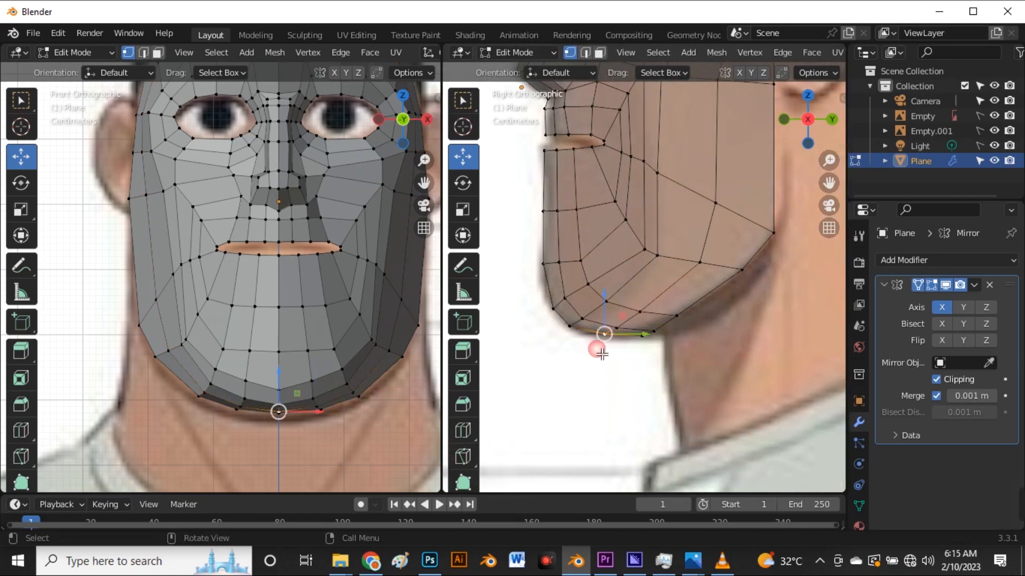
# - Box-select the new loop's forehead row, move it slightly forward to the reference profile, and turn off X-ray in the side view
pyautogui.scroll(-6, 617, 353)
pyautogui.scroll(5, 646, 240)
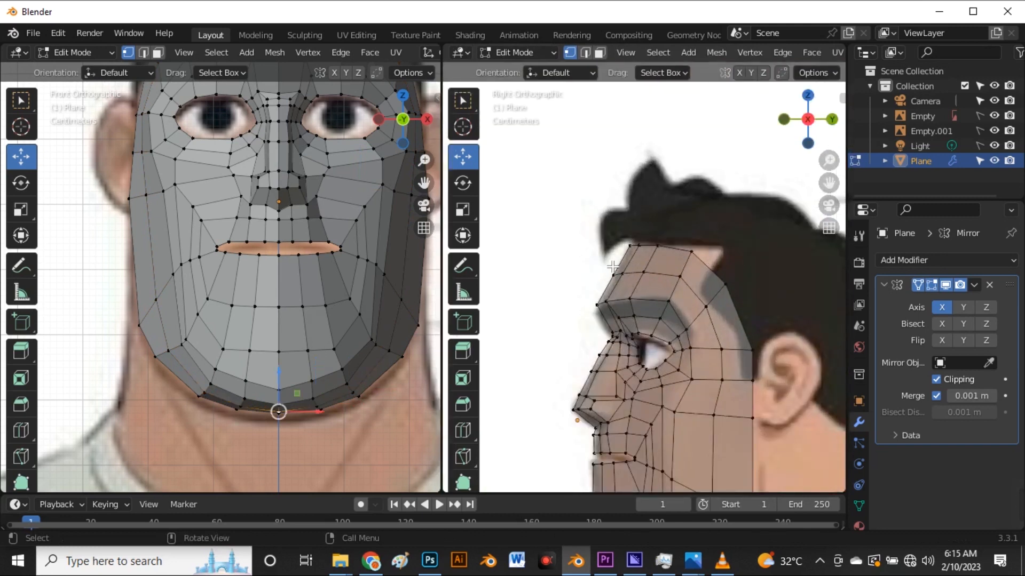
pyautogui.scroll(5, 613, 266)
pyautogui.moveTo(558, 293); pyautogui.dragTo(759, 340)
pyautogui.moveTo(657, 319); pyautogui.dragTo(649, 323)
pyautogui.click(581, 302)
pyautogui.scroll(-5, 629, 242)
pyautogui.hotkey('alt', 'z')
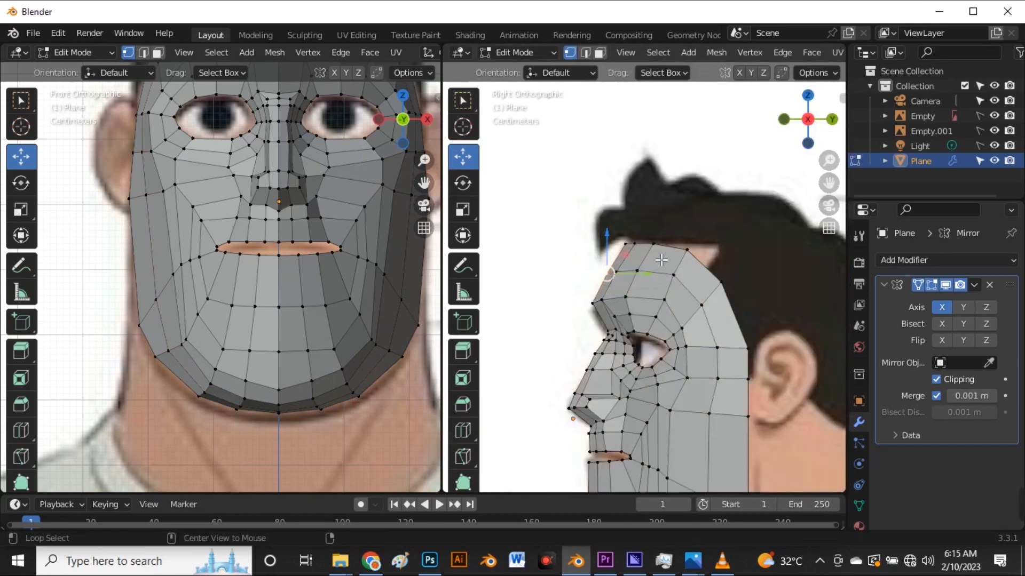
# - Examine the unselected face in Object Mode, and return to editing its mesh
pyautogui.press('Tab')
pyautogui.click(679, 224)
pyautogui.scroll(-4, 662, 229)
pyautogui.scroll(3, 670, 359)
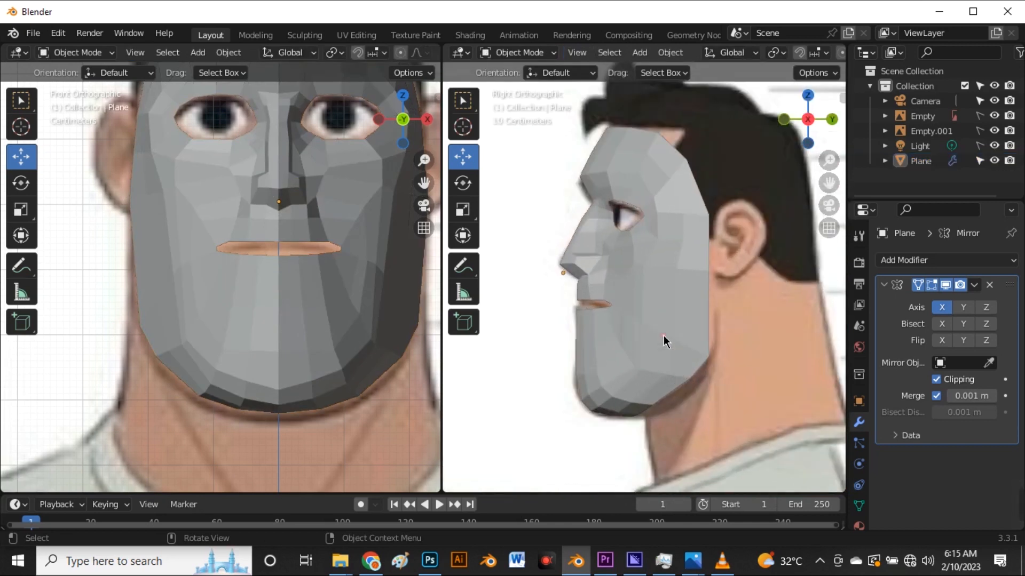
pyautogui.click(664, 341)
pyautogui.press('Tab')
pyautogui.scroll(-4, 278, 314)
pyautogui.scroll(3, 321, 268)
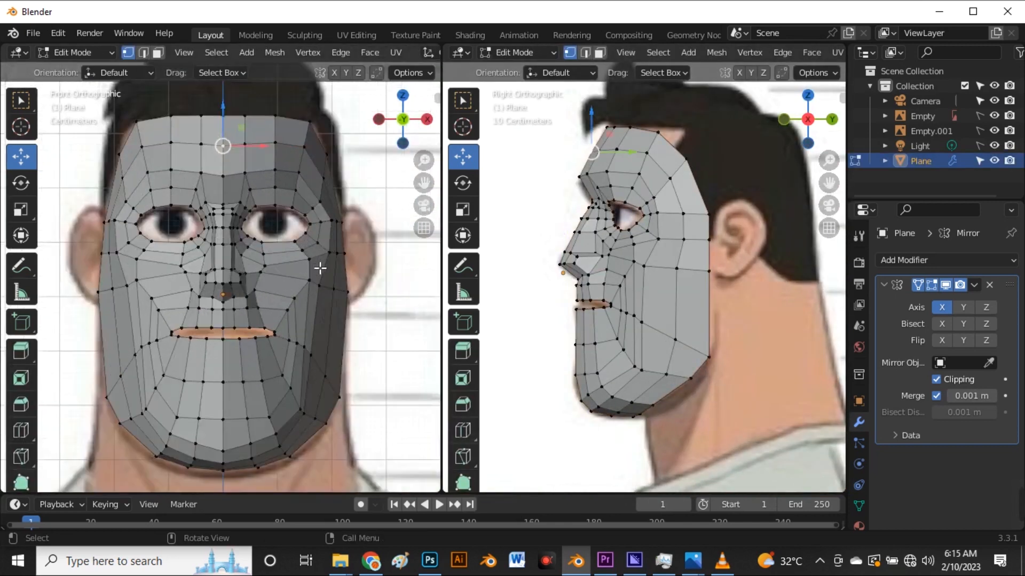
# - Turn on X-ray in the front view and lower the front centre chin vertex about 0.001 m with a 0.1228 m proportional editing radius
pyautogui.scroll(-3, 320, 382)
pyautogui.hotkey('alt', 'z')
pyautogui.scroll(6, 269, 418)
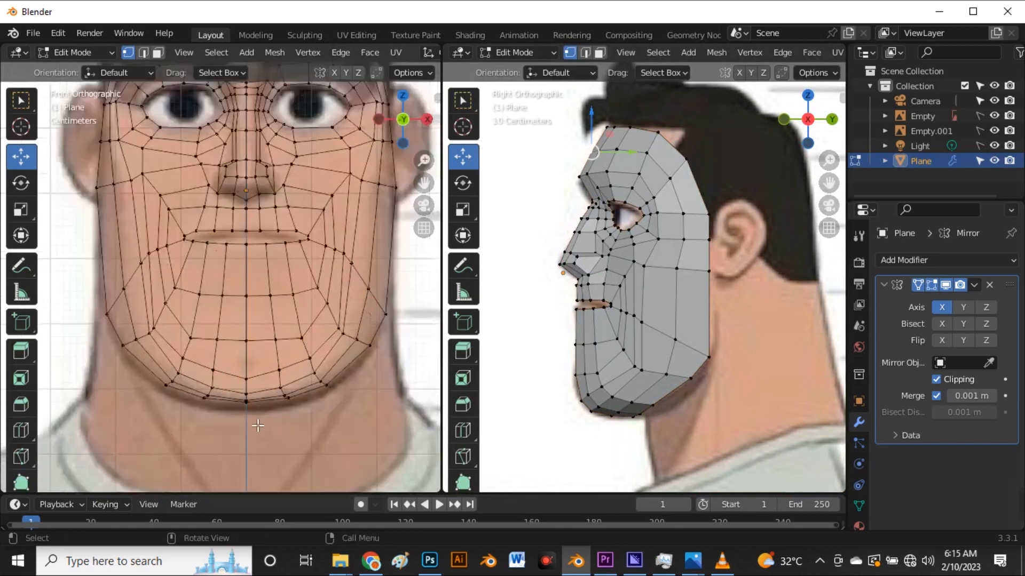
pyautogui.scroll(-2, 241, 380)
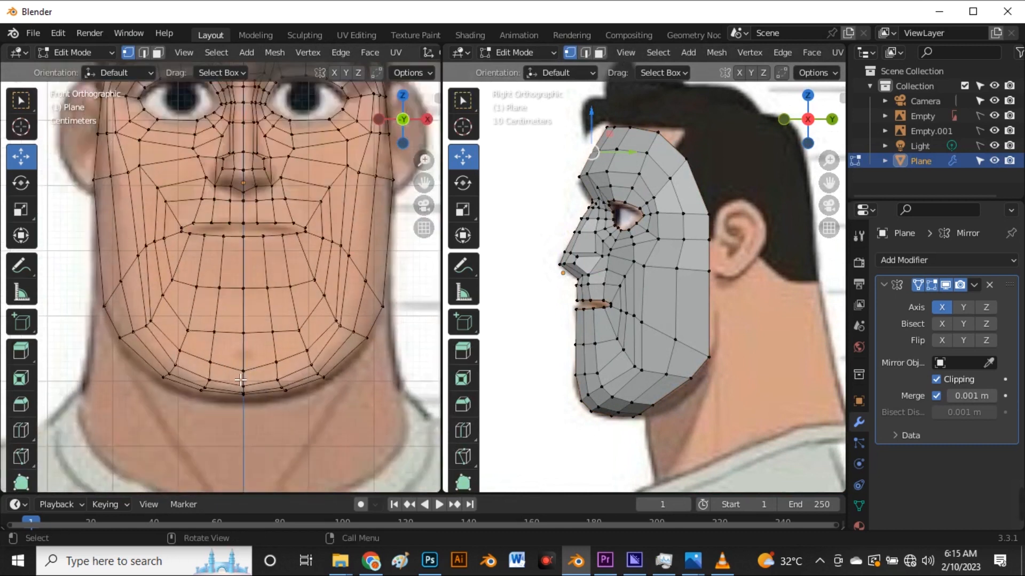
pyautogui.scroll(-3, 290, 384)
pyautogui.scroll(3, 275, 392)
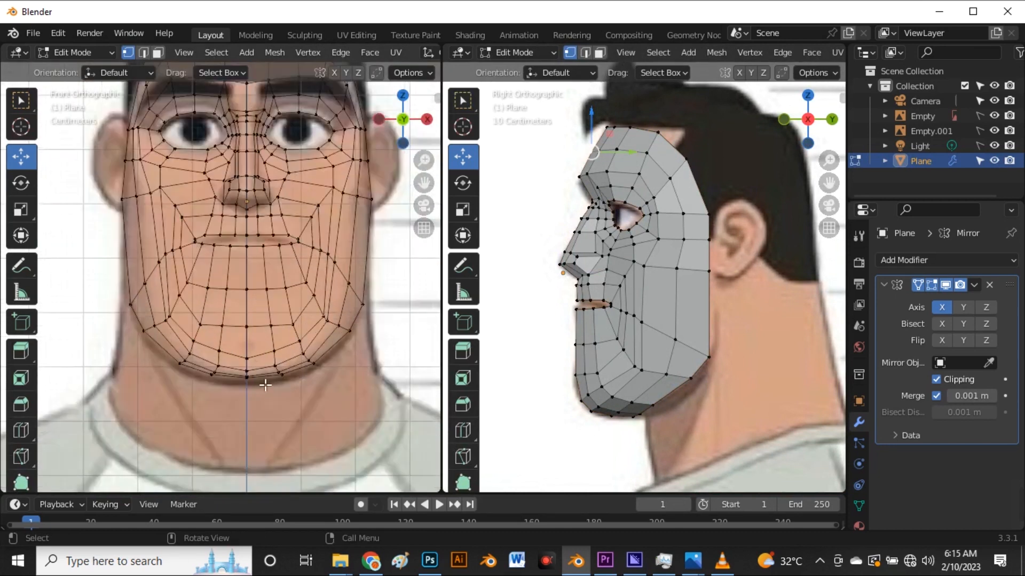
pyautogui.click(248, 374)
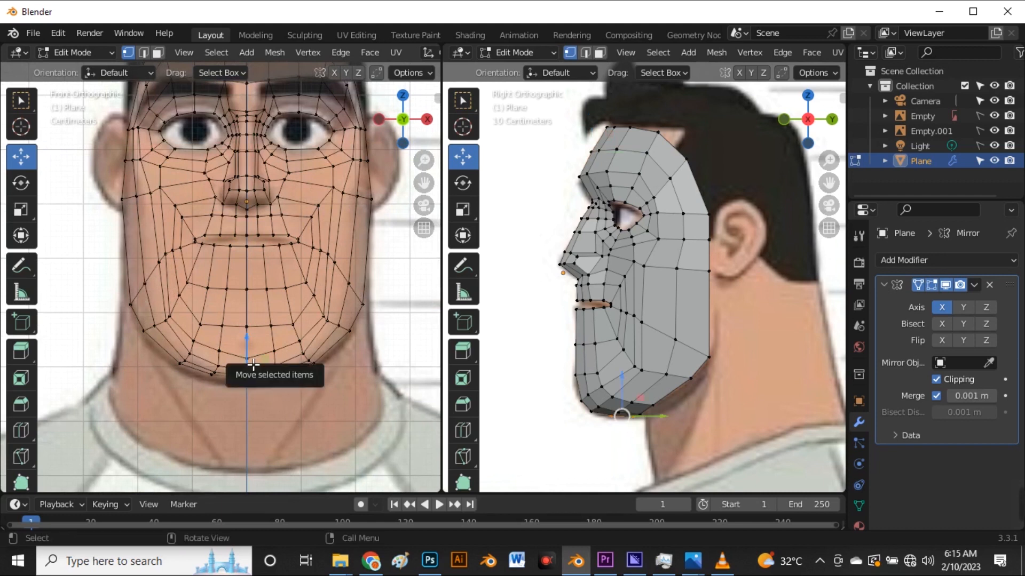
pyautogui.scroll(4, 254, 367)
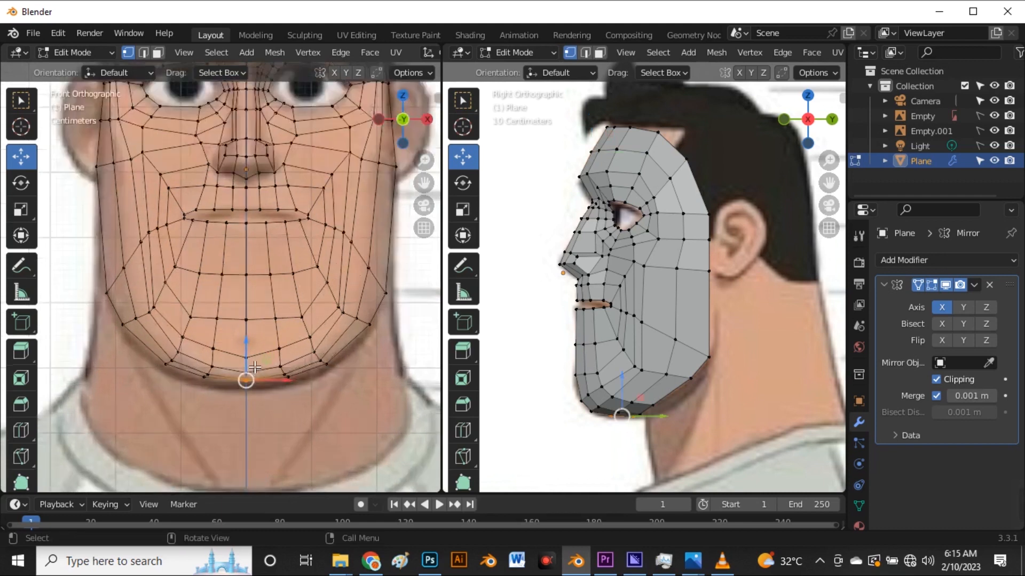
pyautogui.click(242, 350)
pyautogui.scroll(-4, 248, 331)
pyautogui.moveTo(249, 331); pyautogui.dragTo(256, 324)
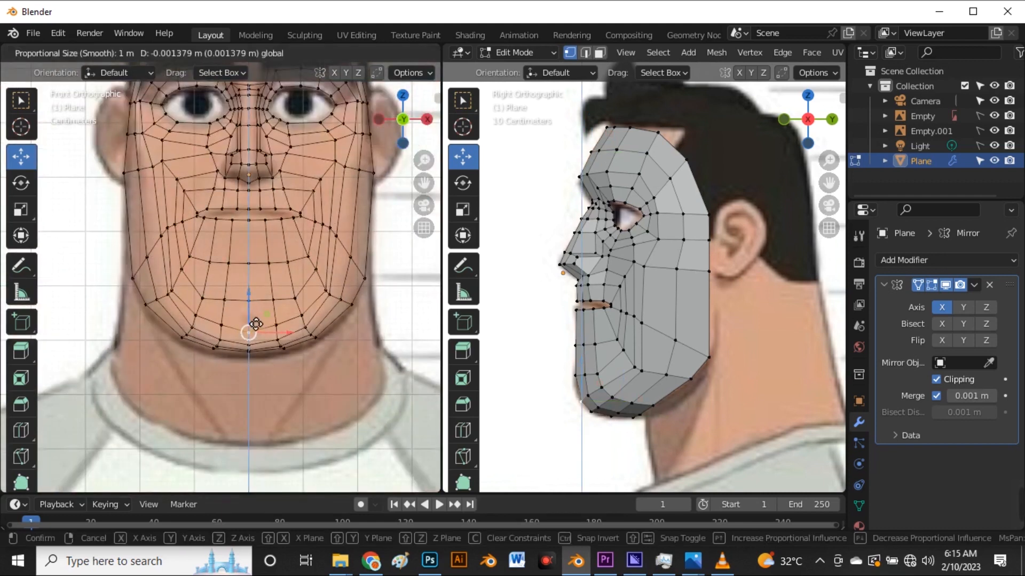
pyautogui.scroll(20, 256, 324)
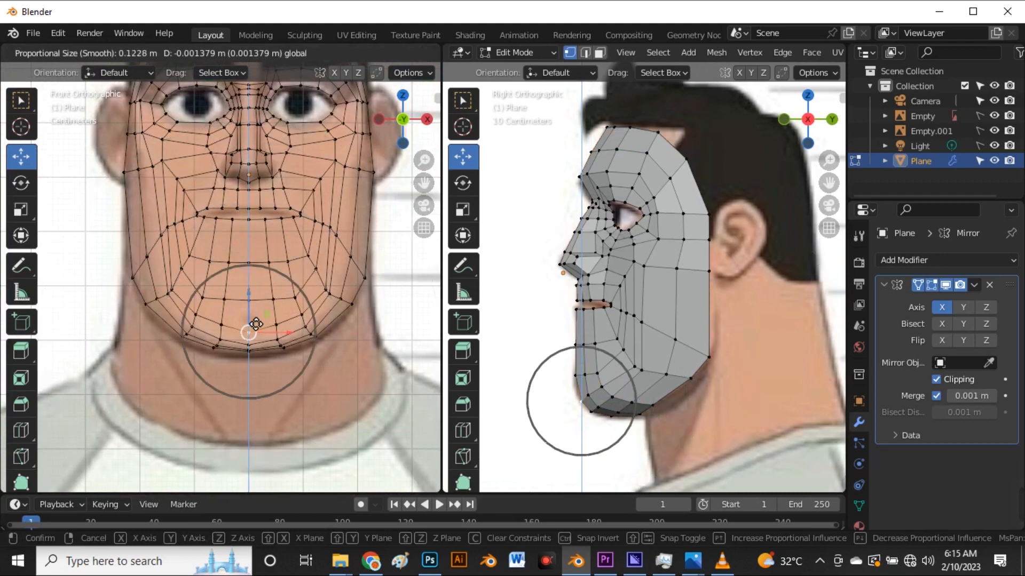
pyautogui.moveTo(256, 324); pyautogui.dragTo(255, 324)
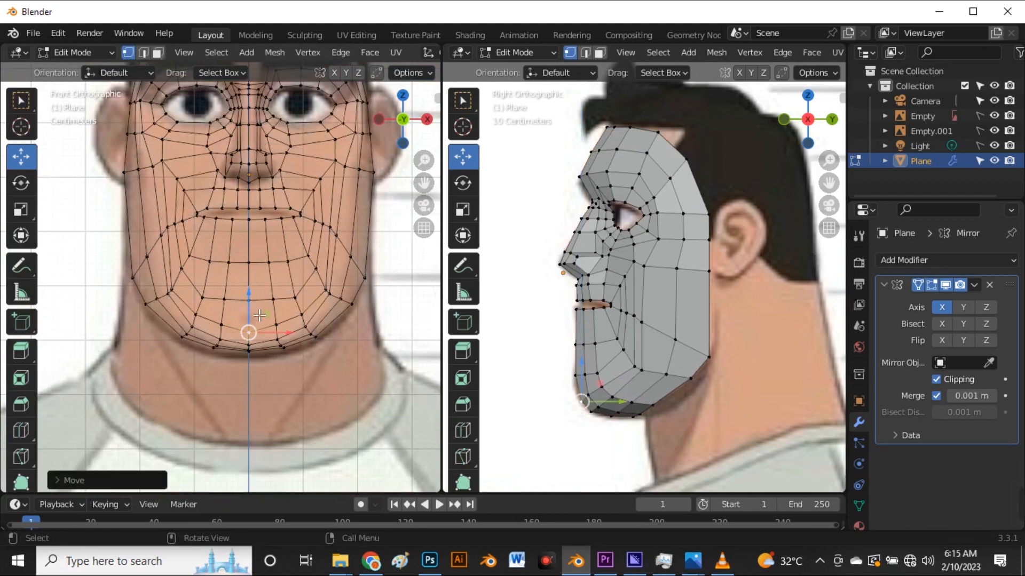
# - Select the centre chin vertices and lower them vertically by about 0.004 m toward the reference chin in the front view
pyautogui.scroll(1, 251, 331)
pyautogui.scroll(1, 254, 347)
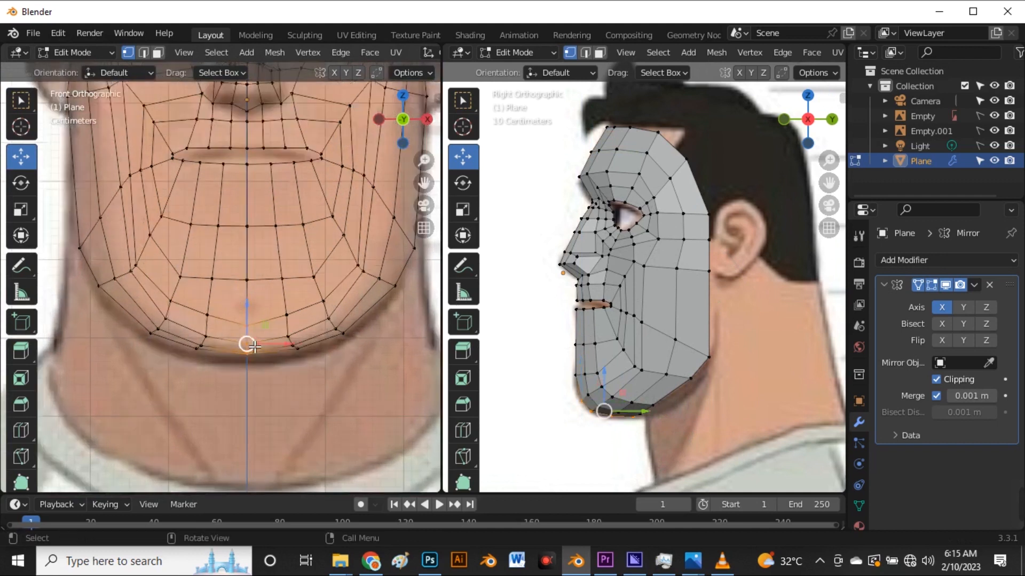
pyautogui.scroll(1, 254, 347)
pyautogui.press('g')
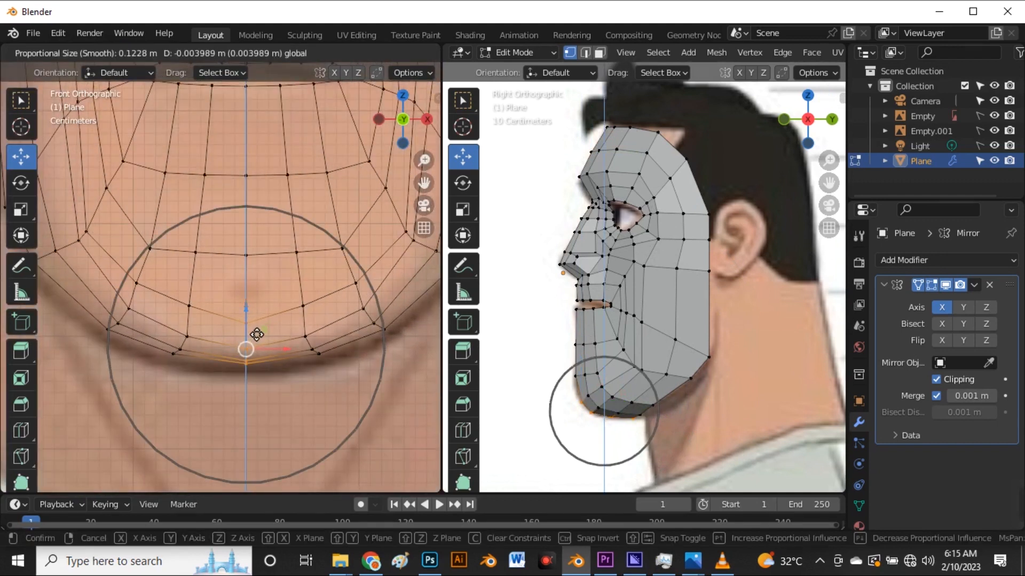
pyautogui.click(257, 335)
# - Move the vertices at the outer side of the chin outward by about 0.008 m and down by about 0.005 m
pyautogui.scroll(-2, 251, 341)
pyautogui.scroll(1, 329, 322)
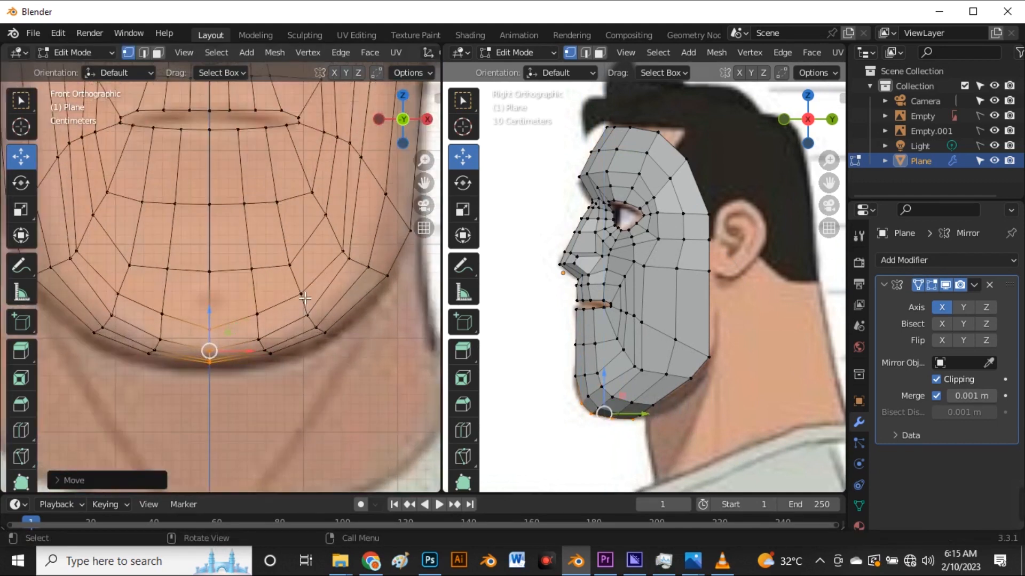
pyautogui.click(314, 319)
pyautogui.press('g')
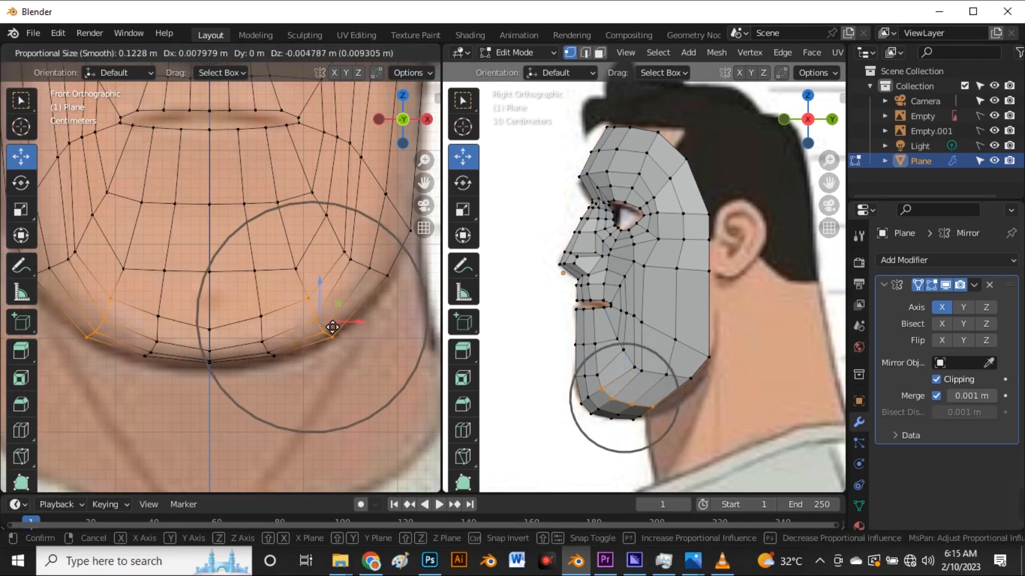
pyautogui.click(333, 327)
# - Shift the lower chin vertex beside the centre line slightly outward and down, and clear the selection
pyautogui.click(284, 319)
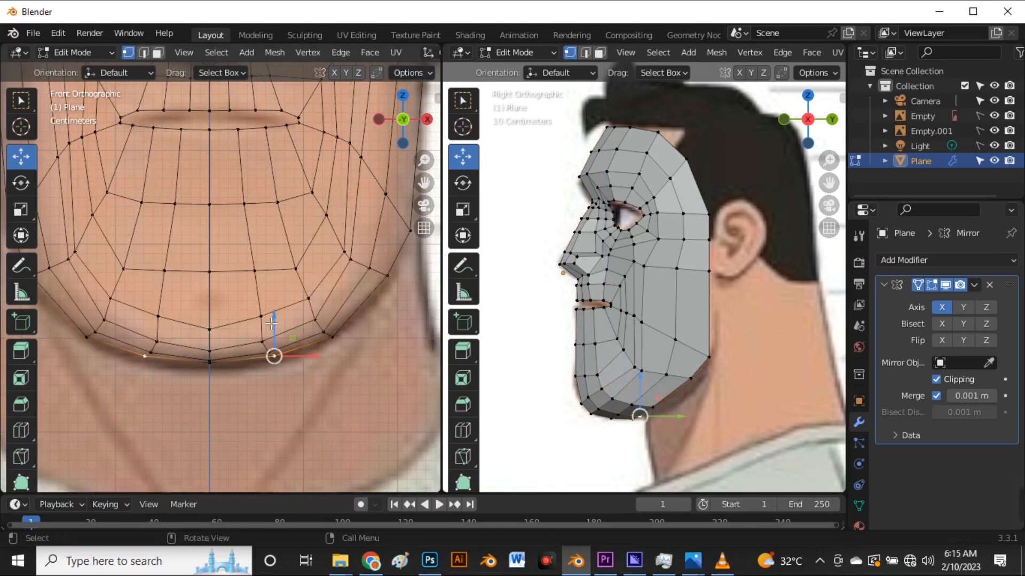
pyautogui.click(267, 319)
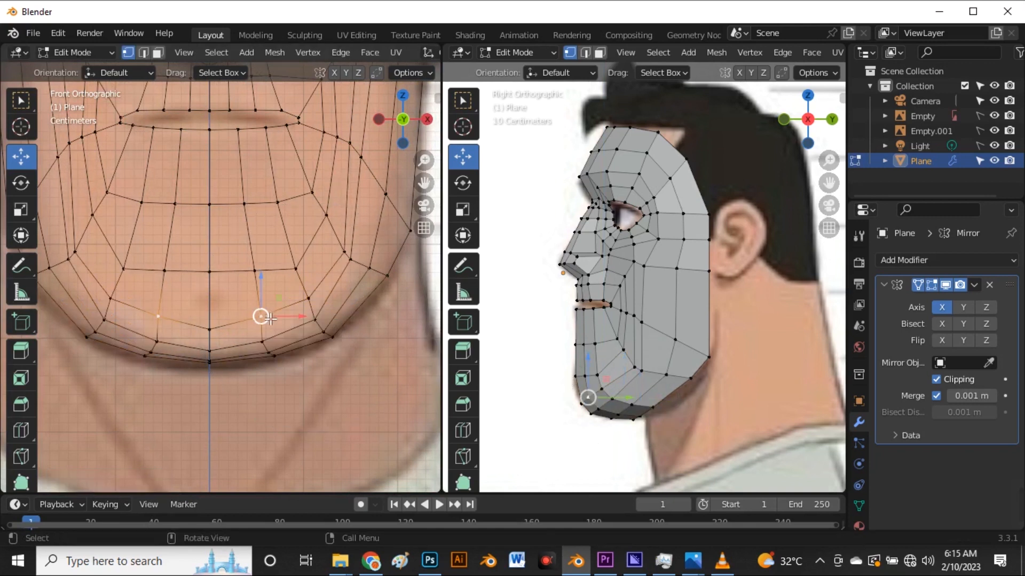
pyautogui.press('g')
pyautogui.click(271, 325)
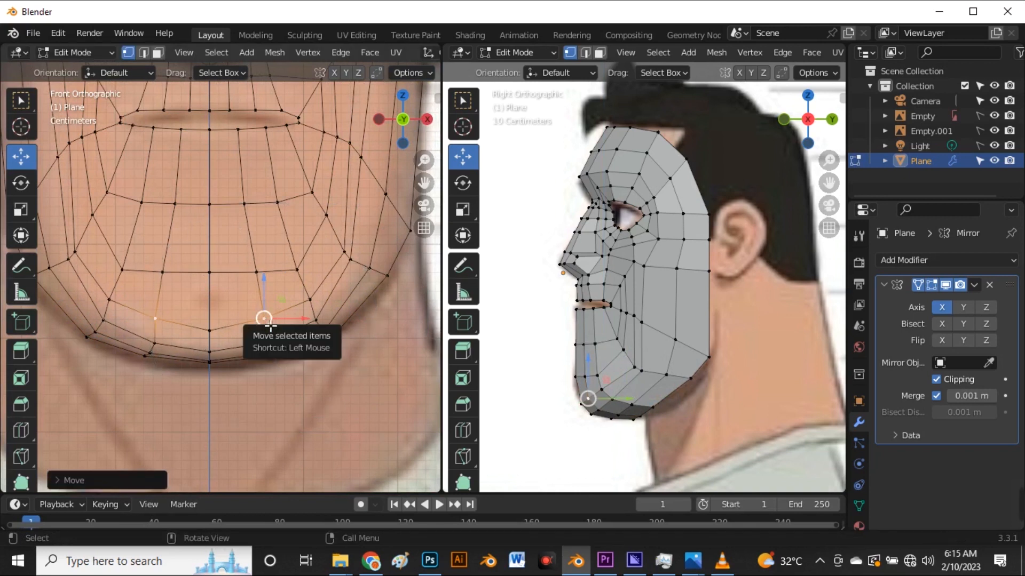
pyautogui.hotkey('alt', 'z')
pyautogui.scroll(-1, 265, 319)
pyautogui.scroll(1, 264, 318)
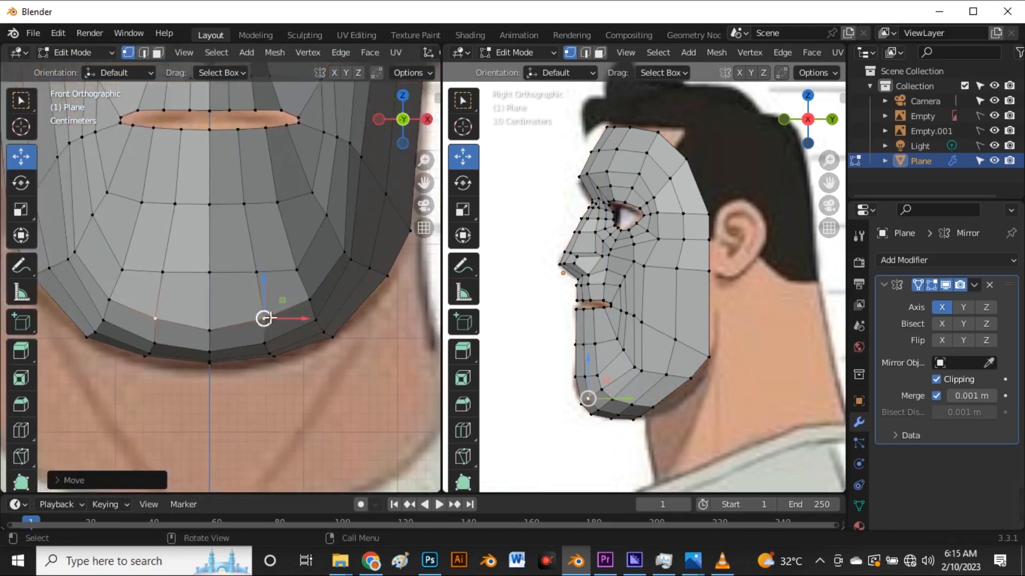
pyautogui.moveTo(265, 293); pyautogui.dragTo(270, 308)
pyautogui.hotkey('alt', 'a')
pyautogui.scroll(-4, 288, 323)
pyautogui.scroll(5, 313, 327)
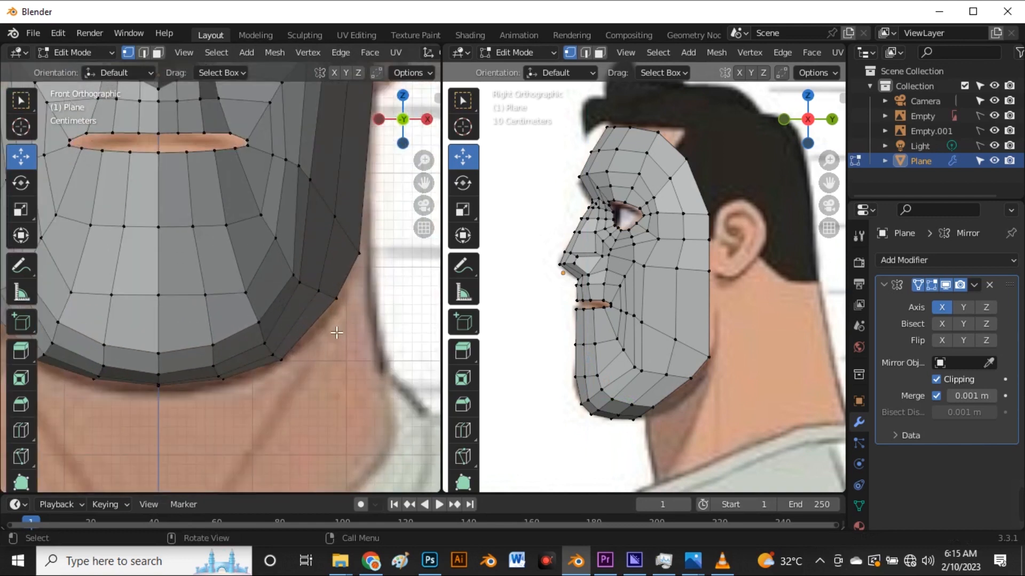
# - Turn X-ray back on in the front view and move the inner jaw-corner vertex outward toward the jaw outline
pyautogui.hotkey('alt', 'z')
pyautogui.click(320, 303)
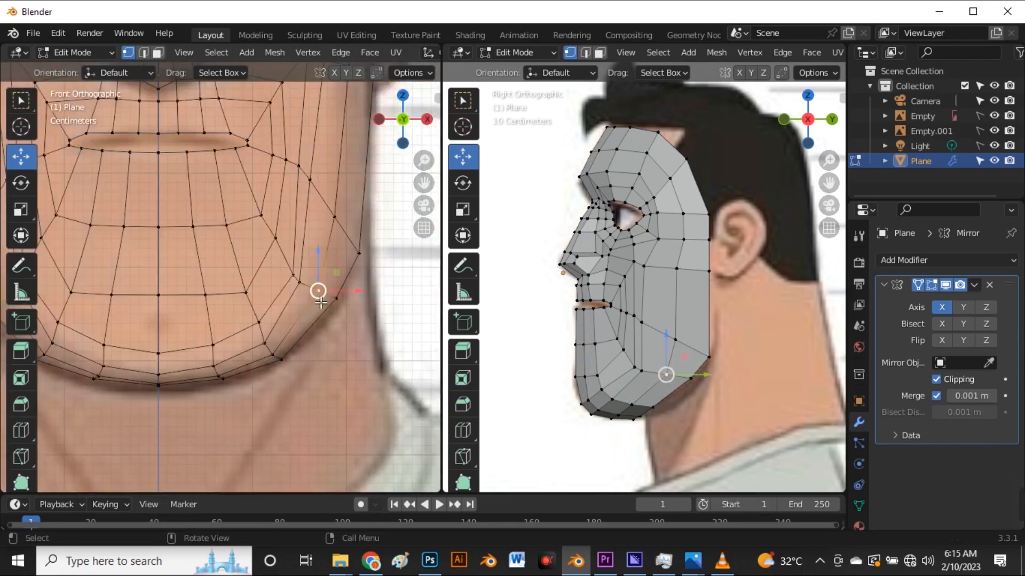
pyautogui.moveTo(309, 294)
pyautogui.mouseDown()
pyautogui.moveTo(304, 285)
pyautogui.moveTo(324, 281)
pyautogui.mouseUp()
pyautogui.scroll(-1, 326, 210)
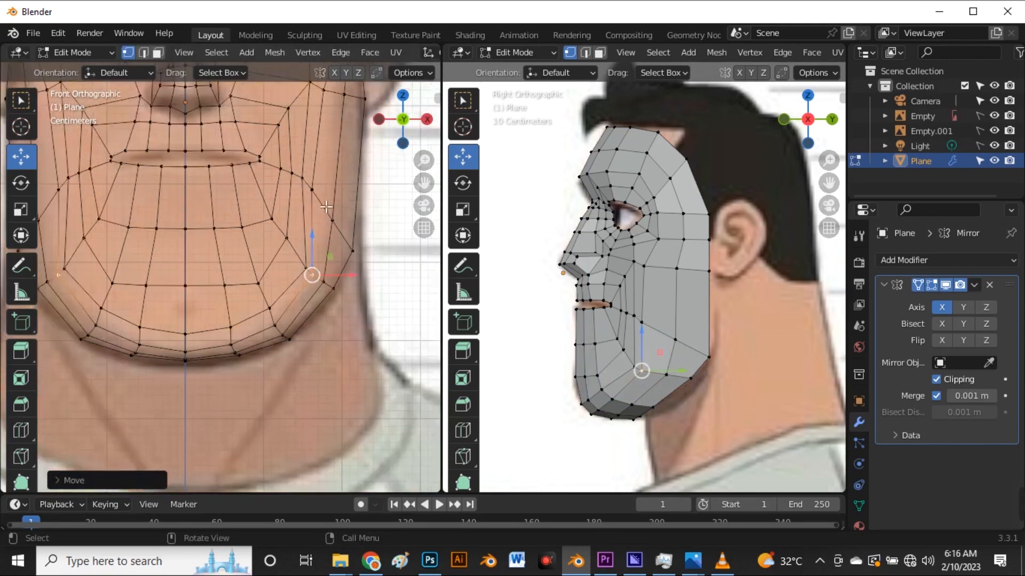
# - Move the cheek vertex beyond the mouth corner outward along X by about 0.008 m
pyautogui.scroll(3, 326, 210)
pyautogui.click(305, 190)
pyautogui.press('g')
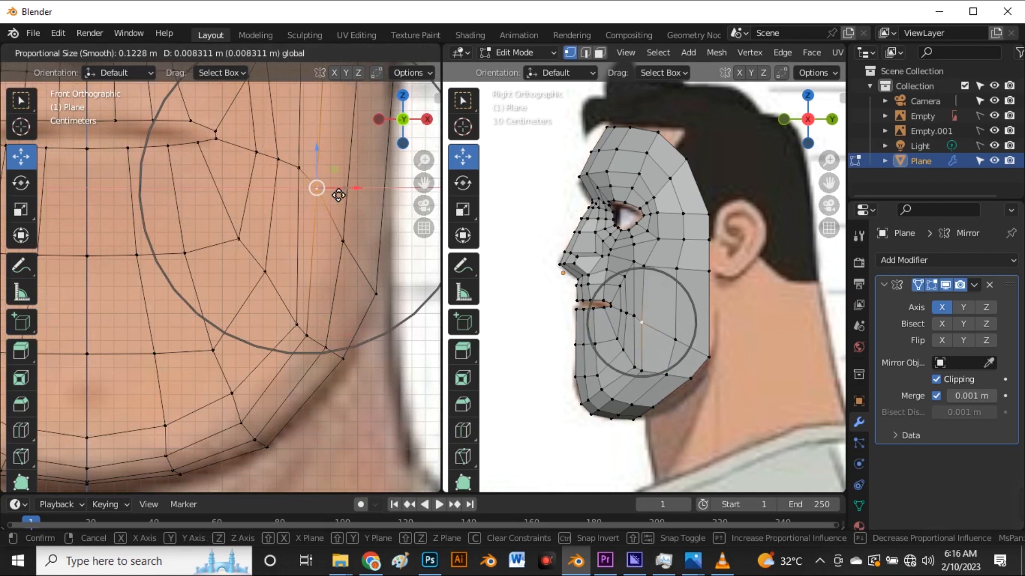
pyautogui.click(338, 195)
# - Move the same cheek vertex a further 0.003 m or so outward along X, and turn off X-ray in the front view
pyautogui.scroll(-3, 320, 202)
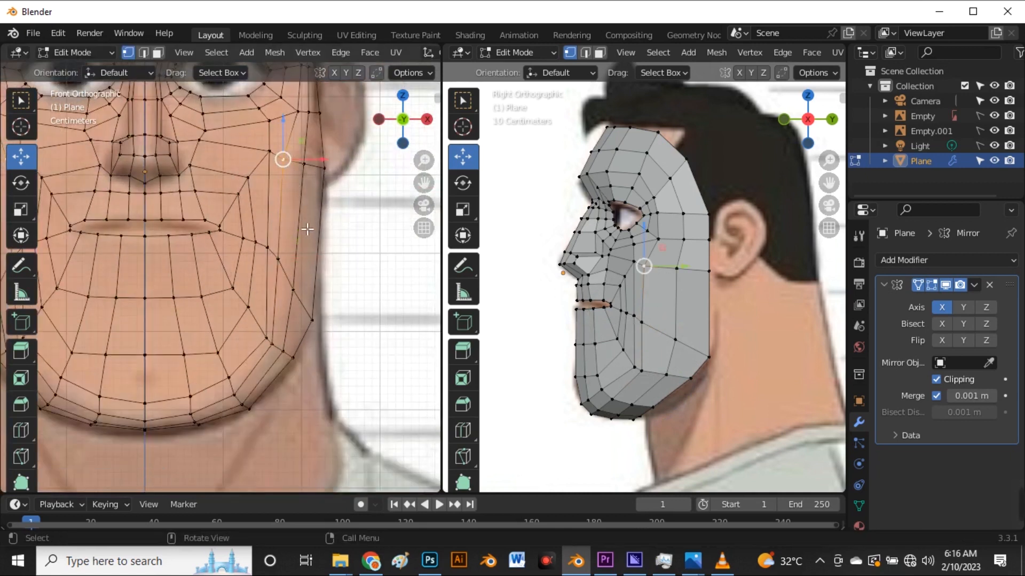
pyautogui.click(280, 259)
pyautogui.press('g')
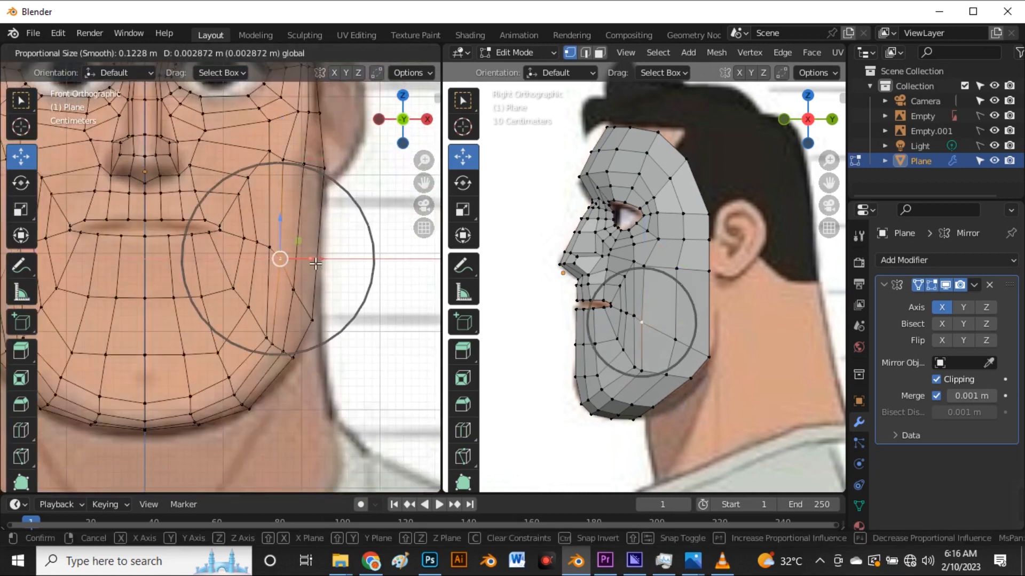
pyautogui.click(315, 264)
pyautogui.scroll(-3, 291, 293)
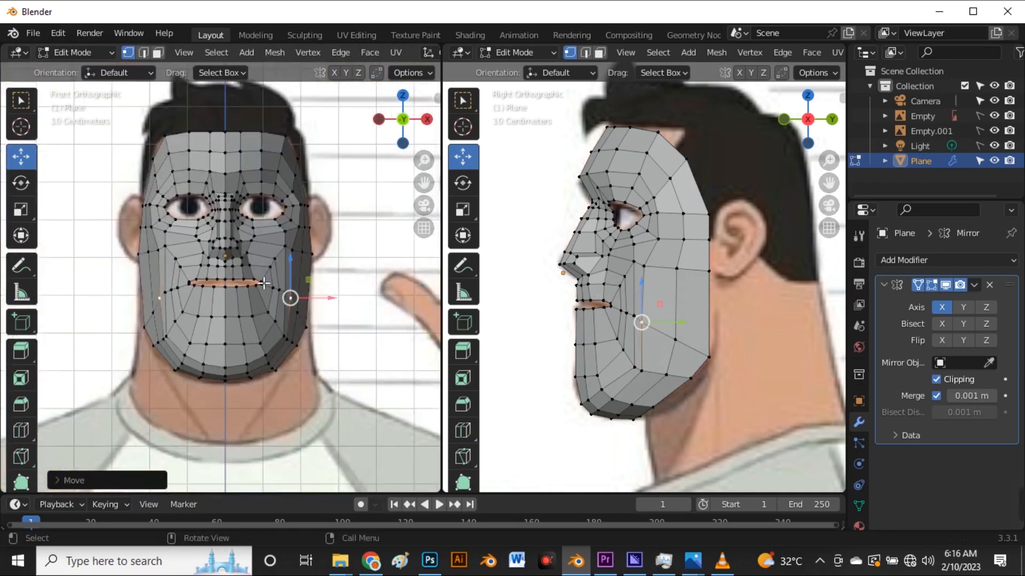
# - Move the inner jaw-side vertex below the mouth corner's level outward along X in the front view
pyautogui.click(311, 327)
pyautogui.scroll(1, 334, 330)
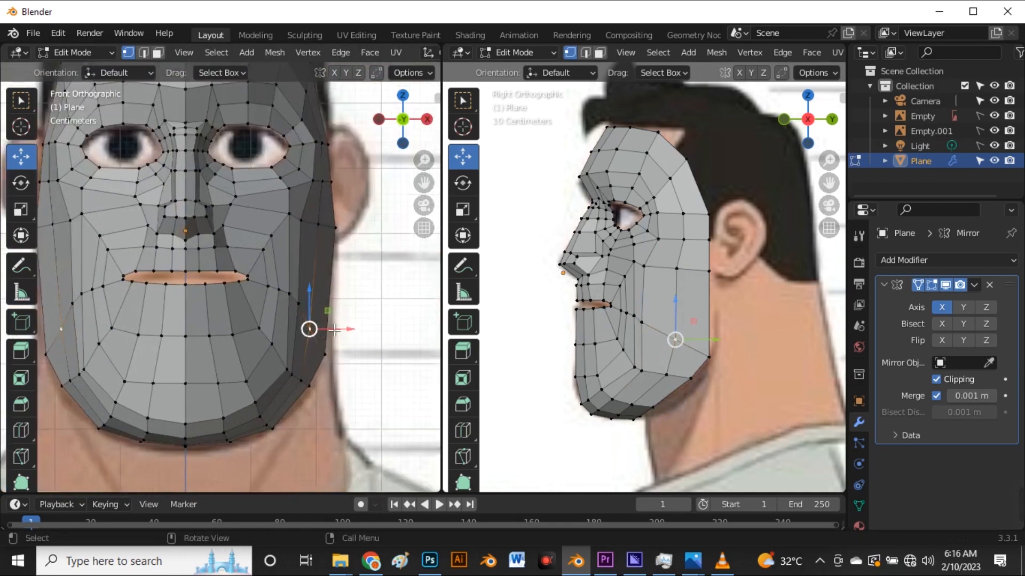
pyautogui.press('g')
pyautogui.click(343, 327)
# - Move the outer cheek vertex level with the nose base slightly outward along X, closer to the face's side edge
pyautogui.click(318, 224)
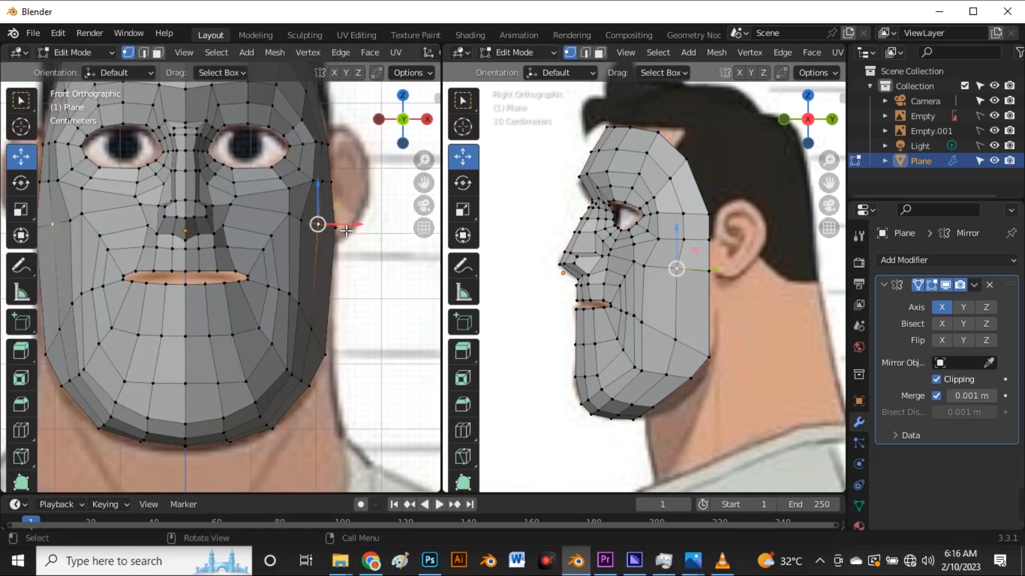
pyautogui.press('g')
pyautogui.click(329, 227)
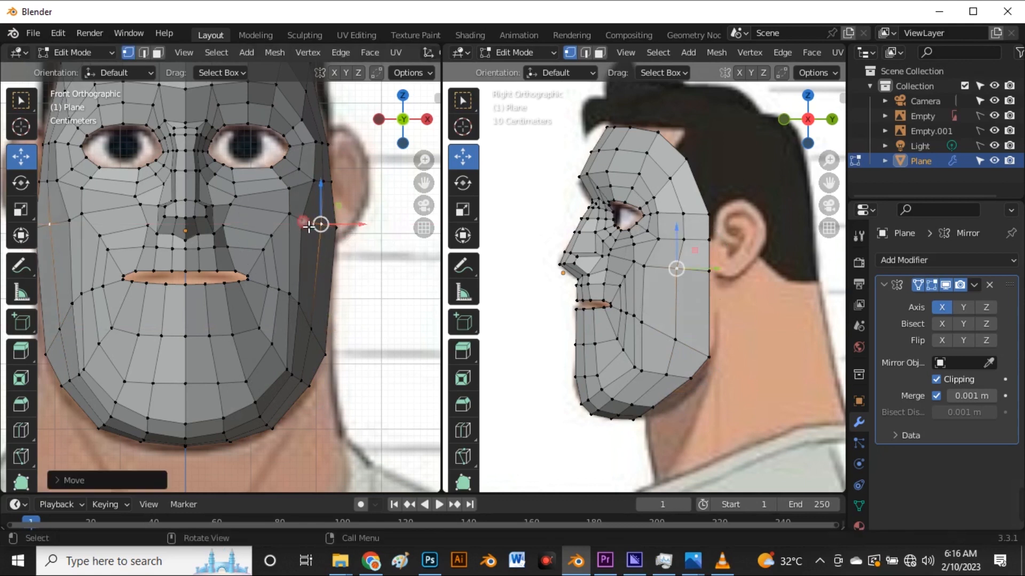
pyautogui.press('g')
pyautogui.click(331, 227)
# - Move the cheek vertex below and beyond the mouth corner outward along X so the side edge flows evenly
pyautogui.click(293, 298)
pyautogui.click(303, 305)
pyautogui.press('g')
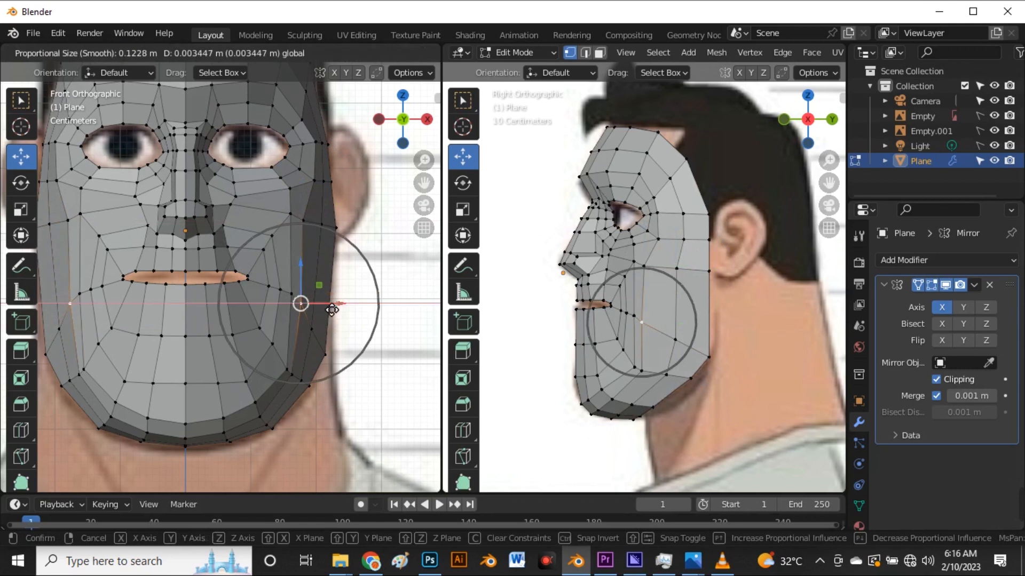
pyautogui.click(321, 345)
pyautogui.scroll(-2, 299, 344)
pyautogui.scroll(3, 287, 361)
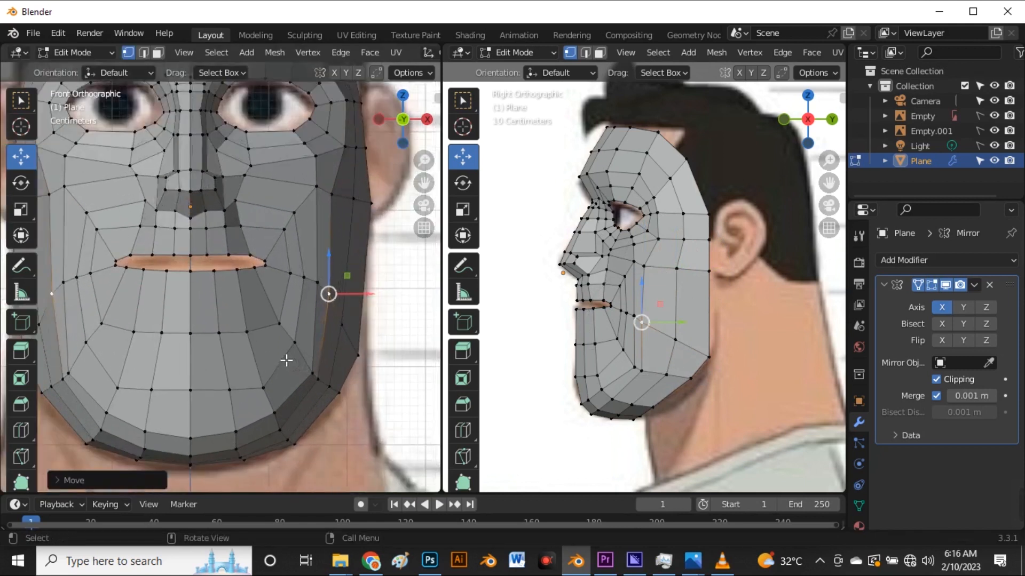
pyautogui.click(265, 388)
pyautogui.press('g')
pyautogui.press('g')
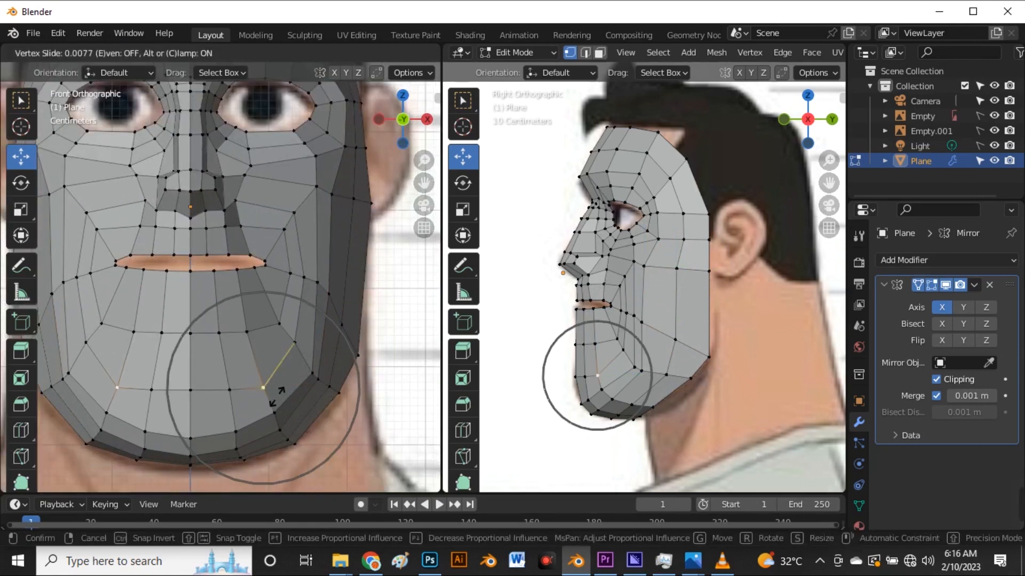
pyautogui.rightClick(283, 389)
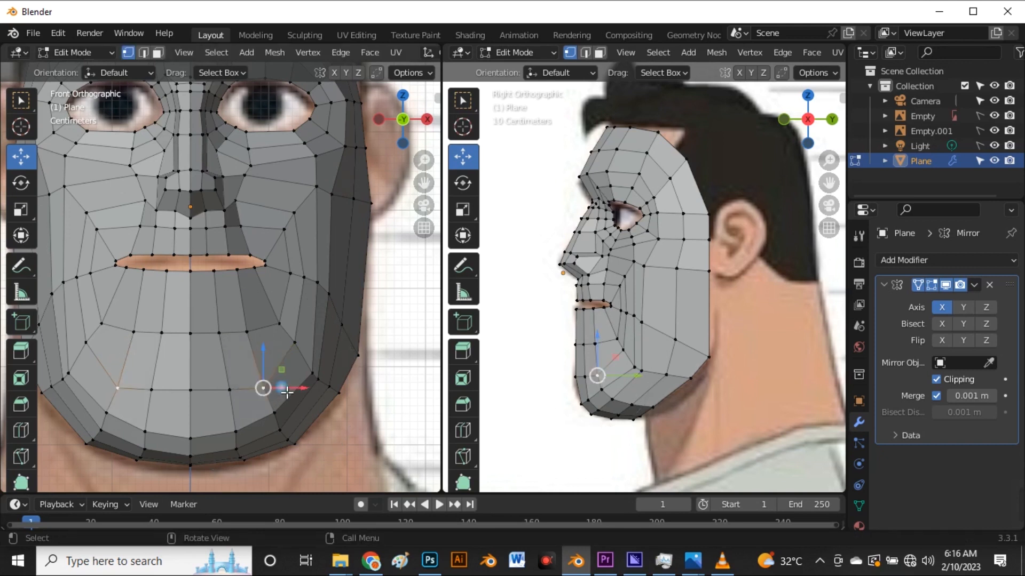
pyautogui.press('g')
pyautogui.press('g')
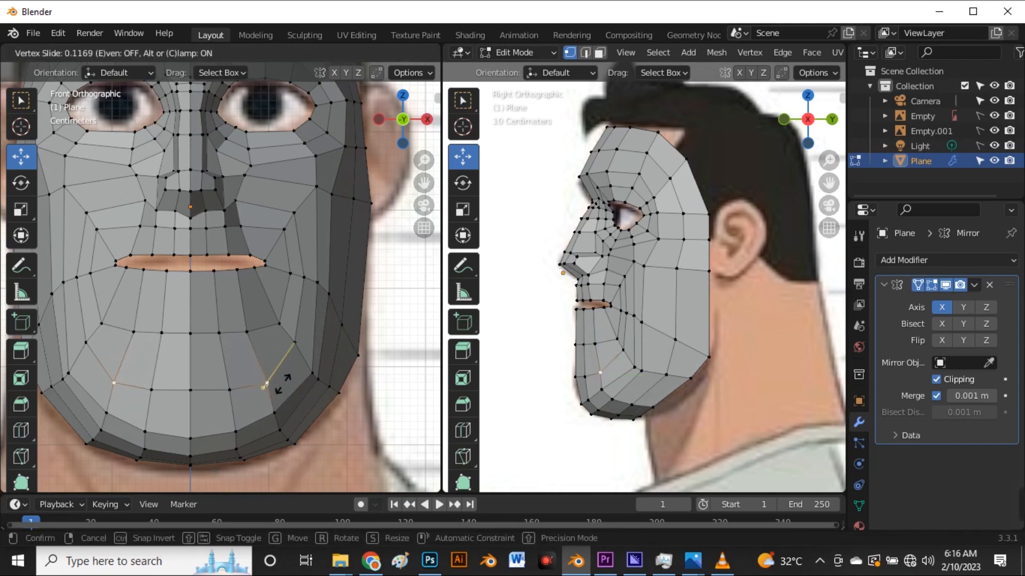
pyautogui.rightClick(281, 391)
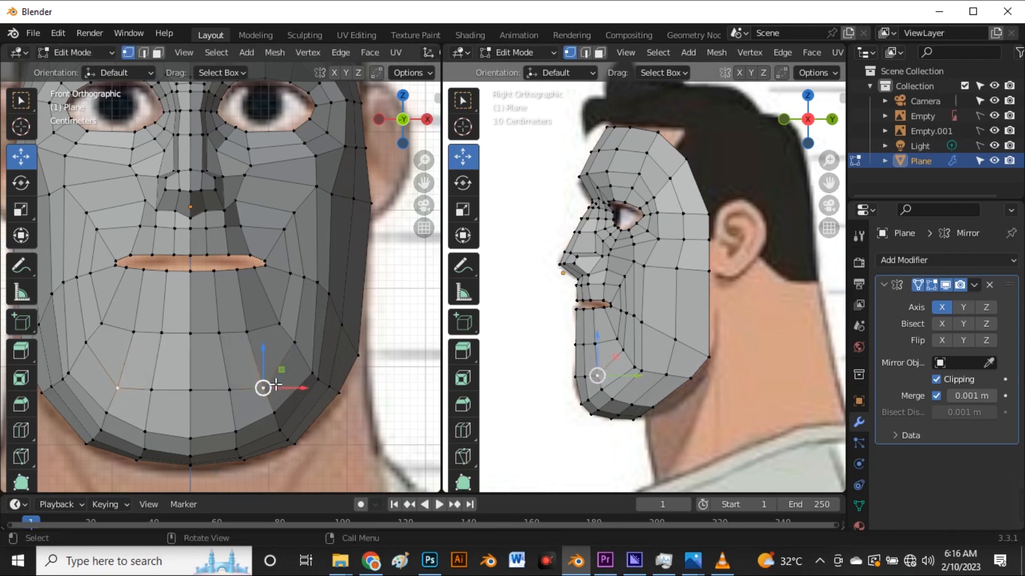
# - Raise the chin vertex below the mouth corner about 0.013 m along Z, using X-ray in the front view to compare
pyautogui.hotkey('alt', 'z')
pyautogui.press('g')
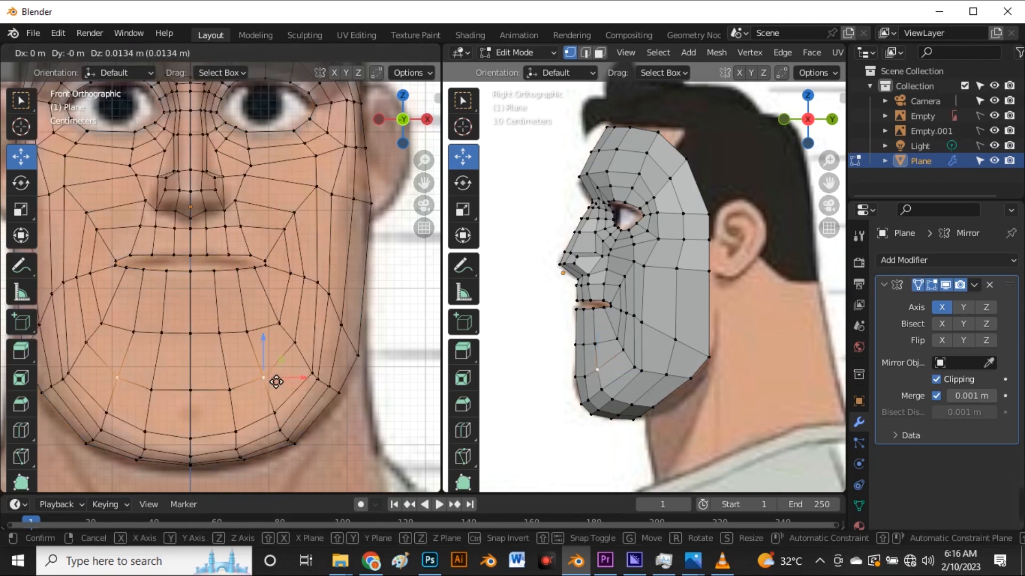
pyautogui.click(275, 383)
pyautogui.hotkey('alt', 'z')
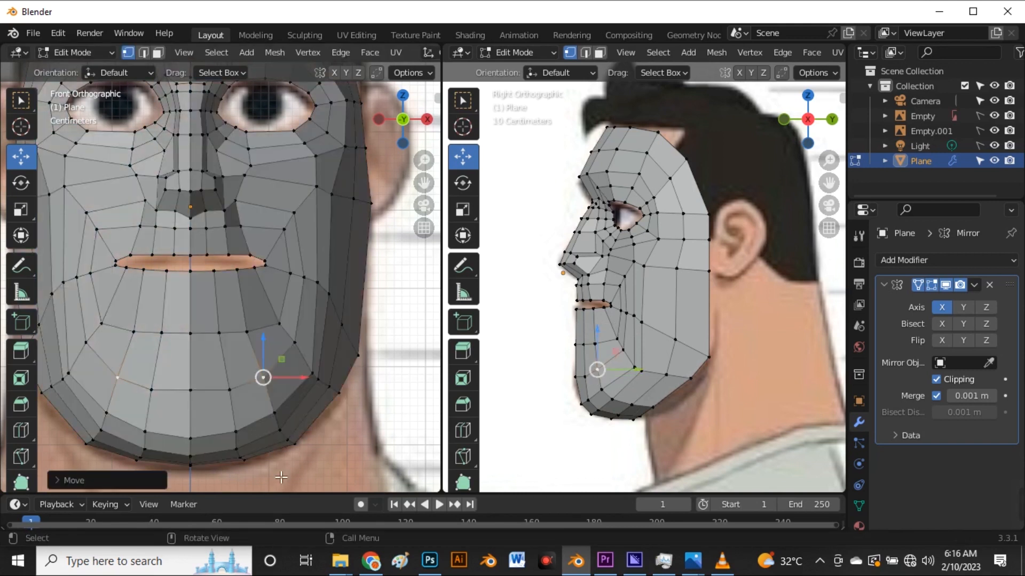
# - Lower the centre-line chin vertex slightly along Z and check the lower jaw against the reference with X-ray
pyautogui.click(190, 390)
pyautogui.moveTo(193, 356); pyautogui.dragTo(199, 363)
pyautogui.scroll(-2, 278, 352)
pyautogui.click(288, 412)
pyautogui.scroll(2, 288, 413)
pyautogui.hotkey('alt', 'z')
pyautogui.hotkey('alt', 'z')
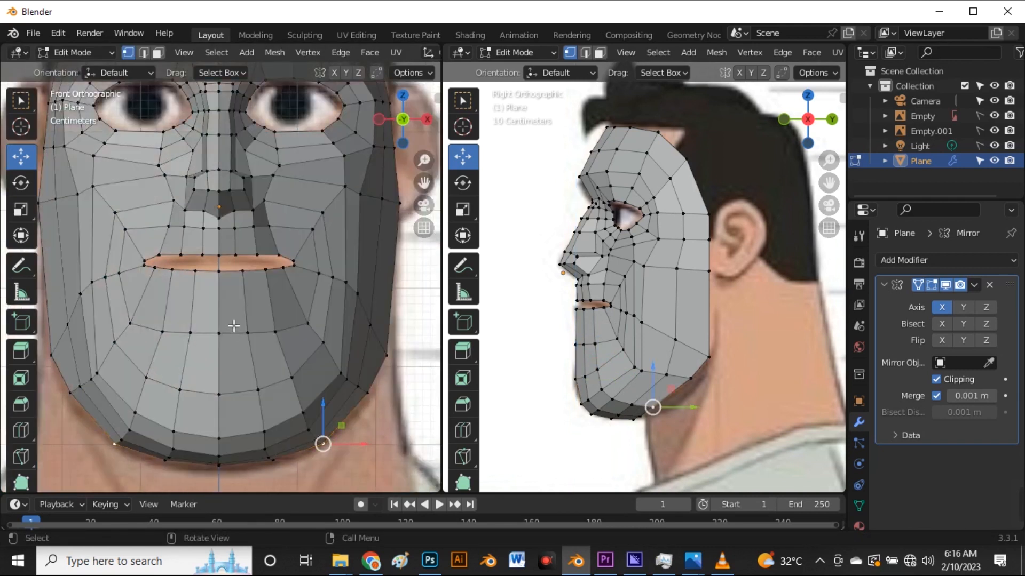
pyautogui.scroll(-4, 229, 336)
pyautogui.scroll(-2, 536, 296)
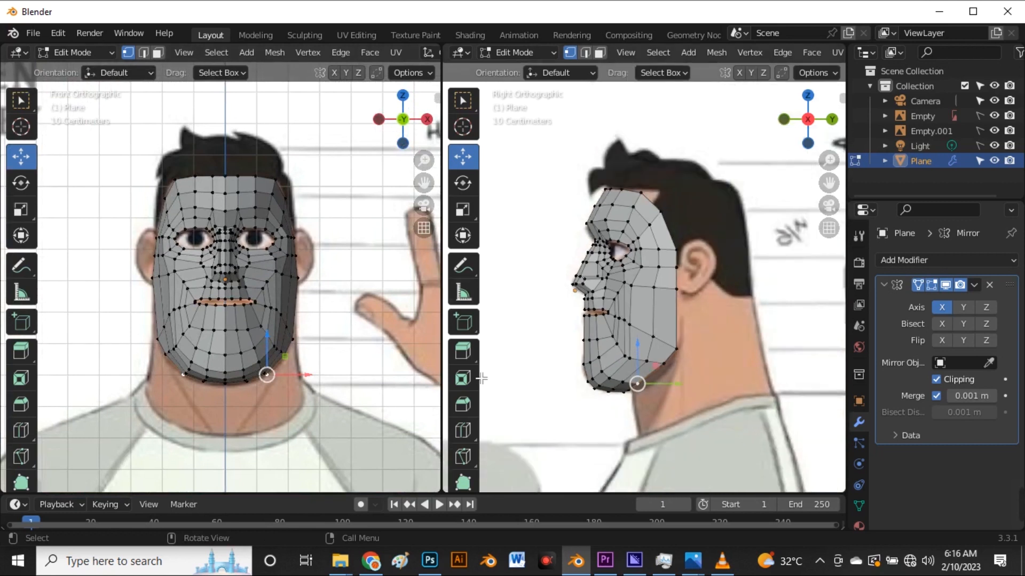
# - Nudge the upper-lip vertex between the nostril and the mouth corner outward in the front view and compare it with the reference
pyautogui.scroll(4, 240, 313)
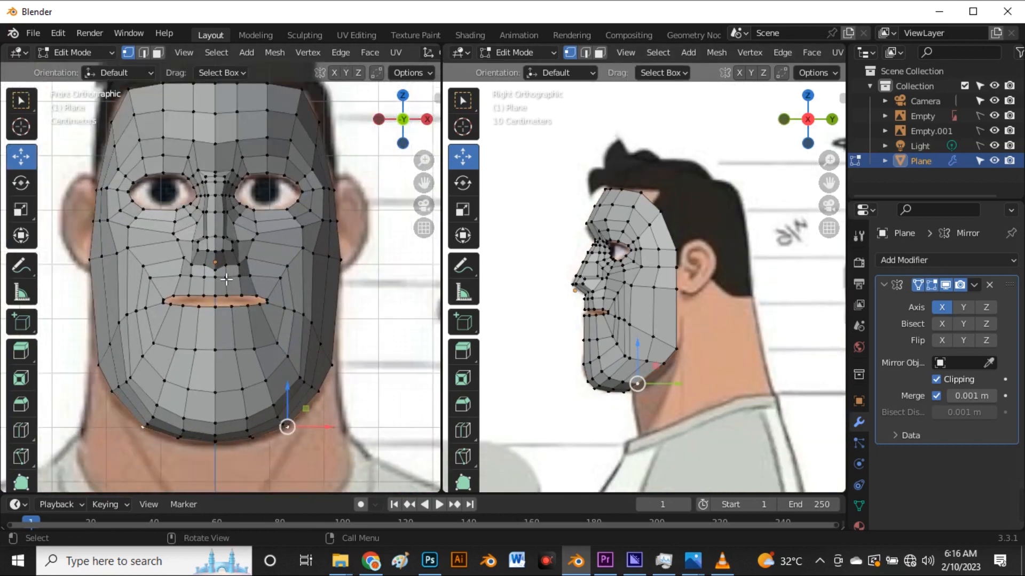
pyautogui.scroll(4, 224, 304)
pyautogui.click(291, 282)
pyautogui.press('g')
pyautogui.click(323, 287)
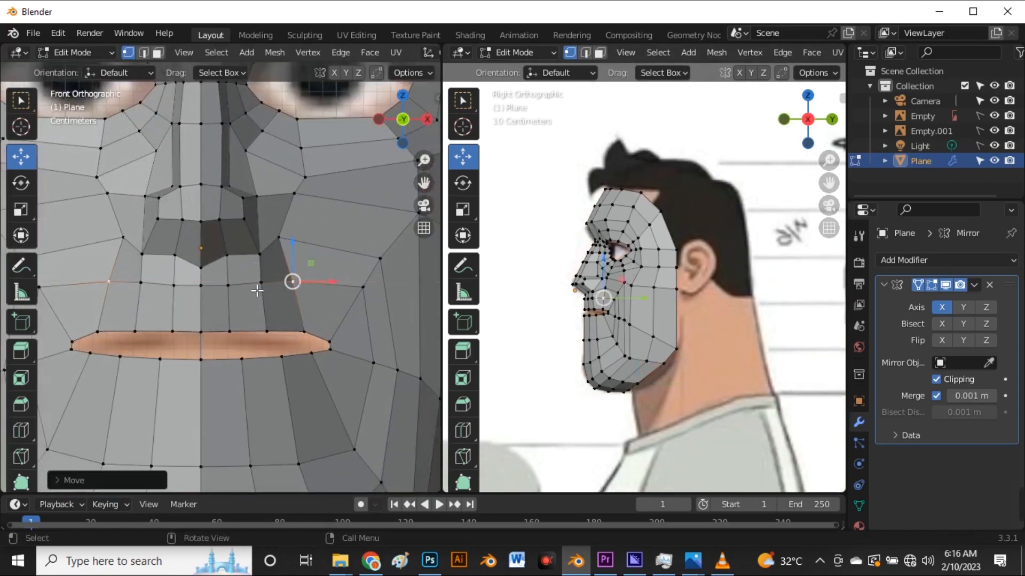
pyautogui.scroll(-1, 219, 240)
pyautogui.scroll(2, 286, 229)
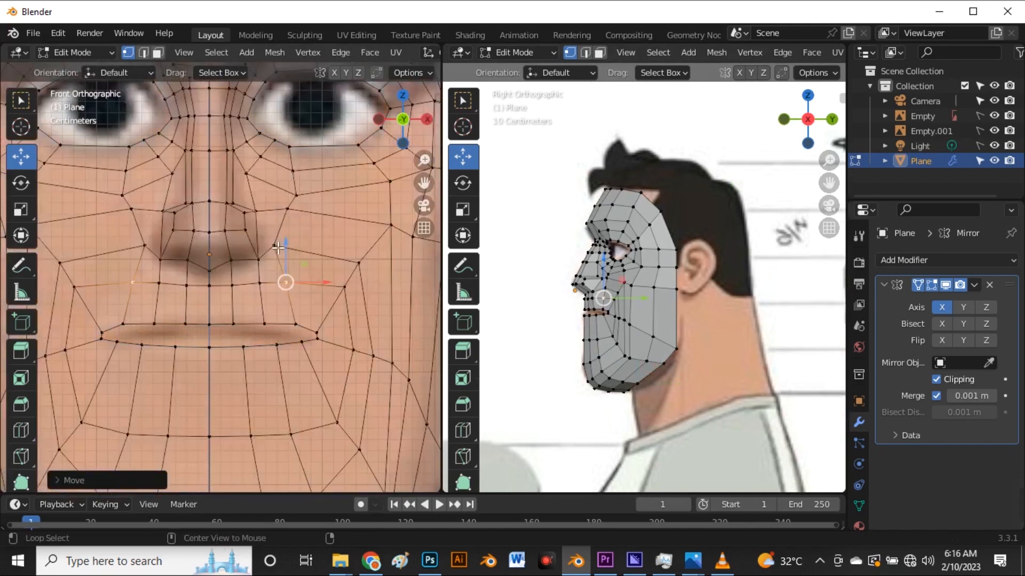
pyautogui.scroll(-3, 288, 228)
pyautogui.scroll(5, 282, 251)
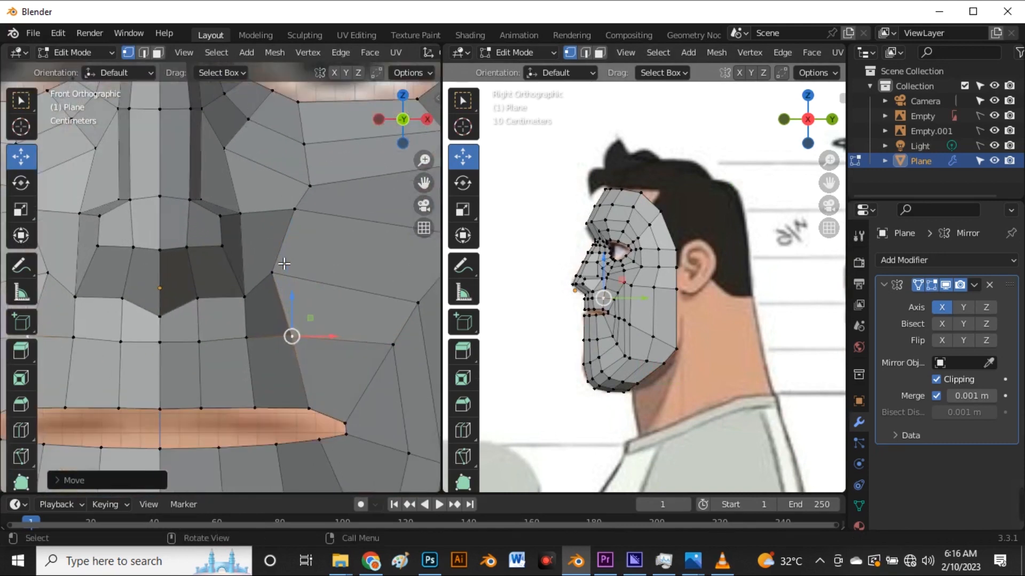
# - Move the vertex beside the nostril outward and down in the front view to even out the faces around the nose base
pyautogui.click(271, 272)
pyautogui.scroll(2, 586, 264)
pyautogui.scroll(3, 586, 264)
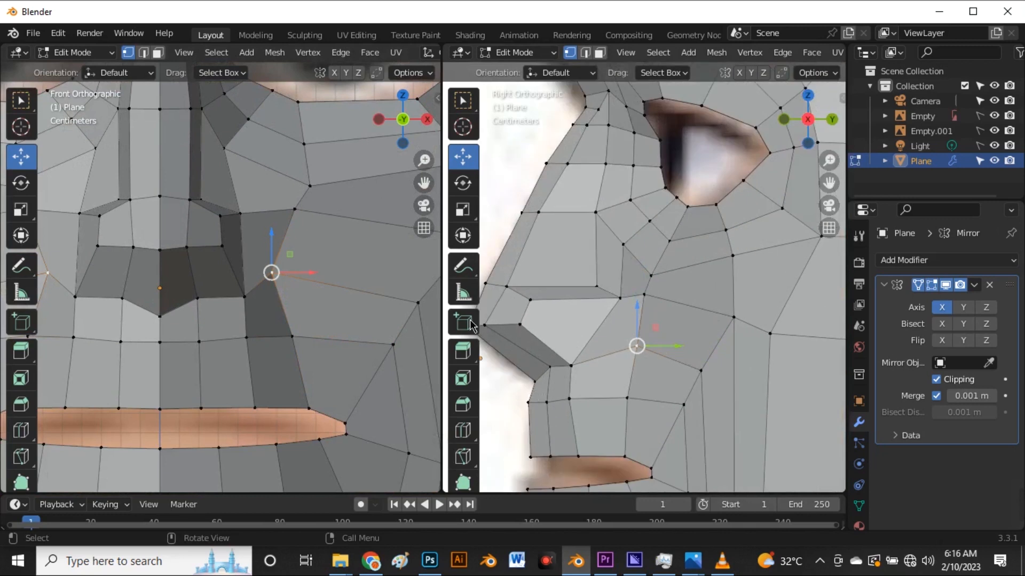
pyautogui.moveTo(287, 275); pyautogui.dragTo(295, 288)
pyautogui.moveTo(287, 250); pyautogui.dragTo(323, 300)
pyautogui.scroll(-3, 313, 308)
pyautogui.scroll(3, 308, 260)
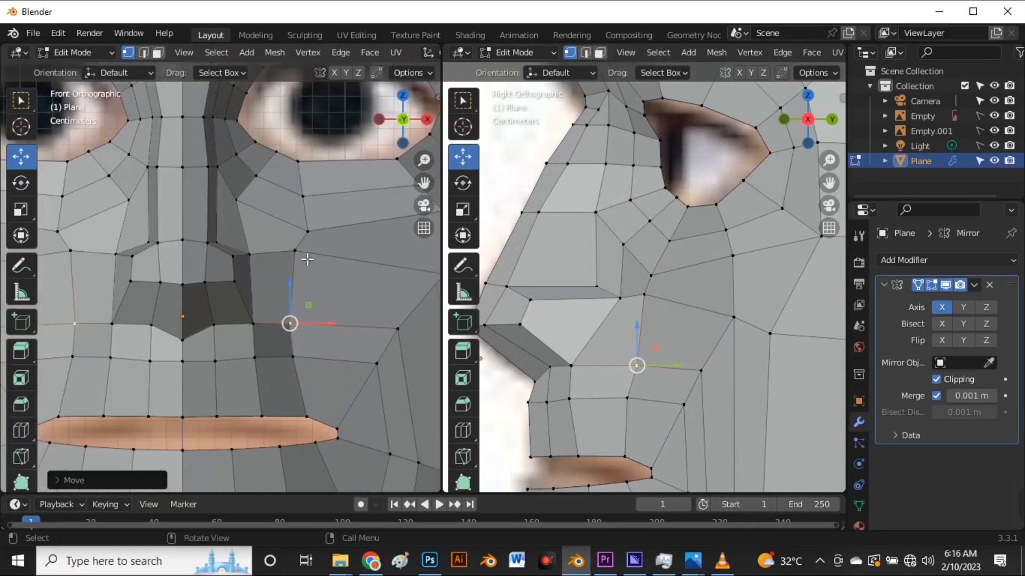
# - Inspect the vertices of the nose base, nose side and nostril wing in both the front and side views
pyautogui.click(183, 340)
pyautogui.scroll(-4, 661, 336)
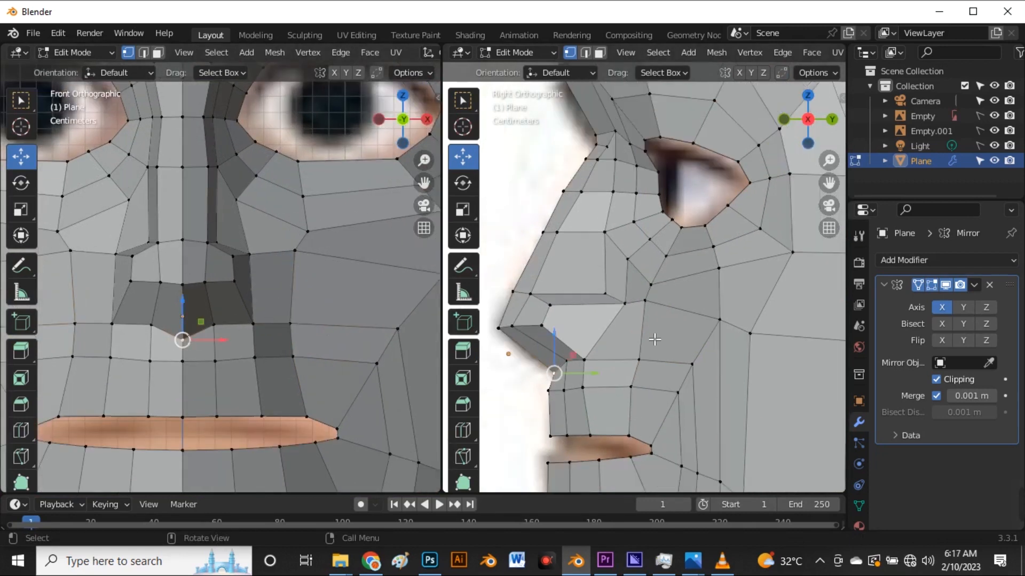
pyautogui.scroll(3, 619, 300)
pyautogui.scroll(2, 620, 299)
pyautogui.click(622, 303)
pyautogui.scroll(4, 231, 249)
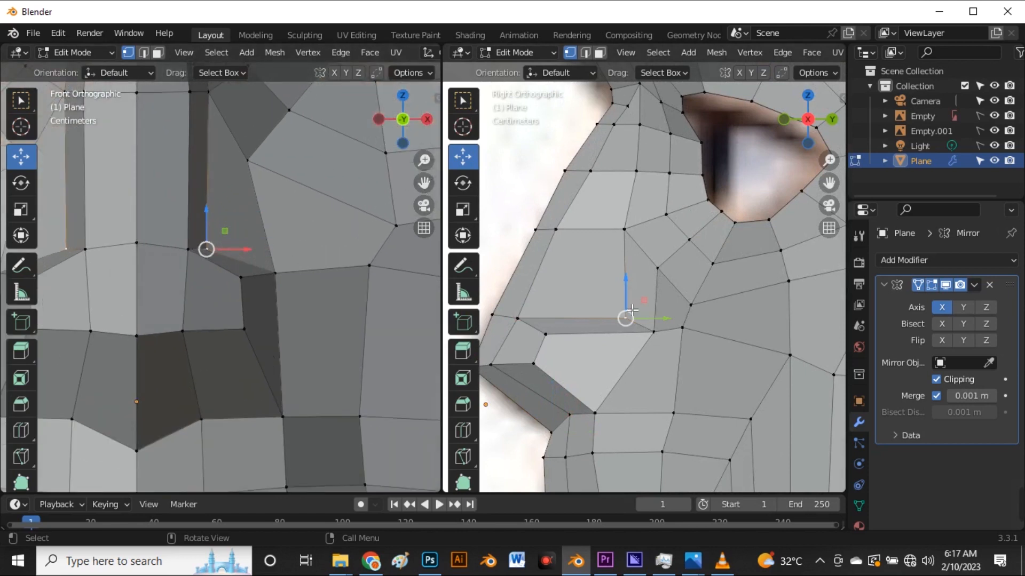
pyautogui.click(289, 282)
pyautogui.scroll(-3, 729, 298)
# - Add a centred edge loop running along the nose side and across its underside, and return to the right orthographic view
pyautogui.moveTo(729, 297); pyautogui.dragTo(689, 311, button='middle')
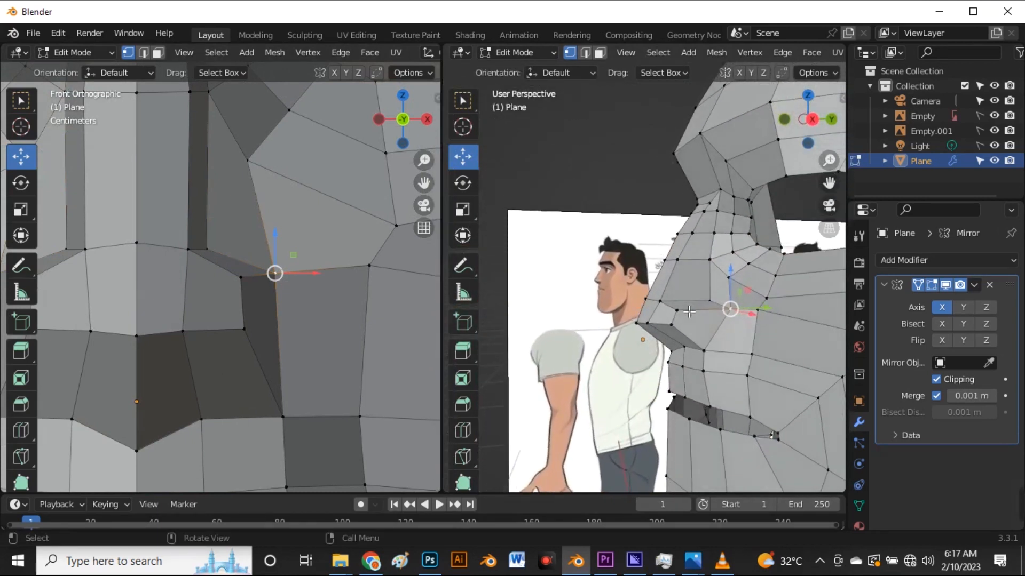
pyautogui.hotkey('ctrl', 'r')
pyautogui.click(705, 323)
pyautogui.rightClick(705, 324)
pyautogui.press('`')
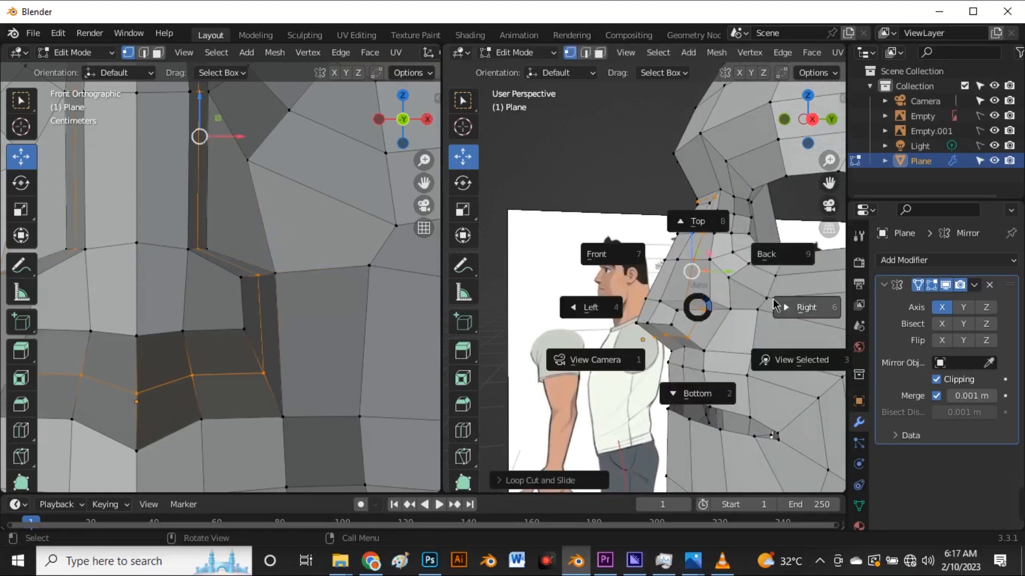
pyautogui.click(792, 311)
# - Examine the new nose loop in both views, comparing the side profile with the reference through X-ray
pyautogui.scroll(-4, 731, 272)
pyautogui.scroll(5, 721, 283)
pyautogui.scroll(4, 673, 284)
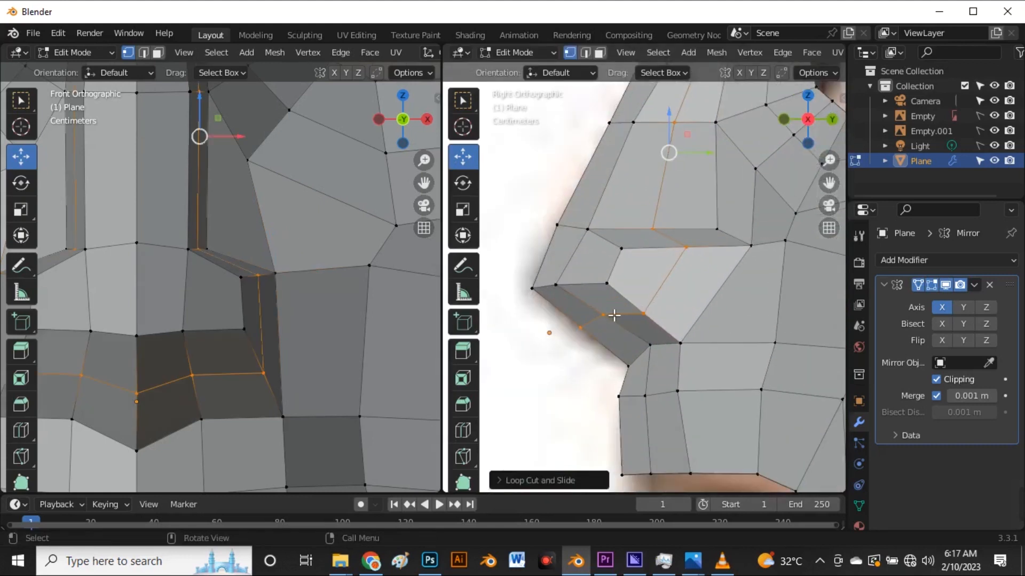
pyautogui.scroll(-2, 585, 319)
pyautogui.scroll(-2, 607, 334)
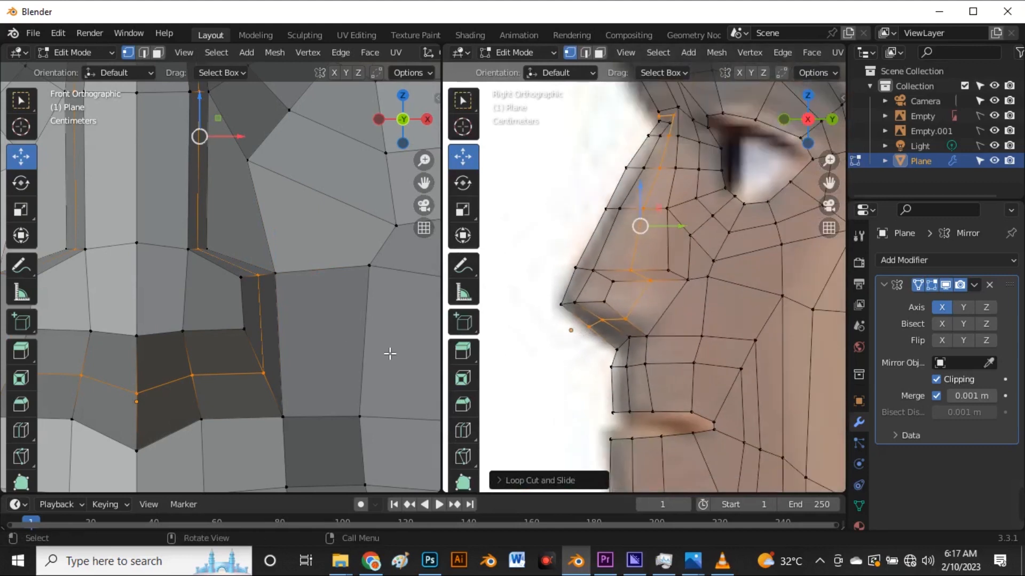
pyautogui.scroll(-1, 287, 330)
pyautogui.scroll(-3, 267, 342)
pyautogui.scroll(4, 236, 355)
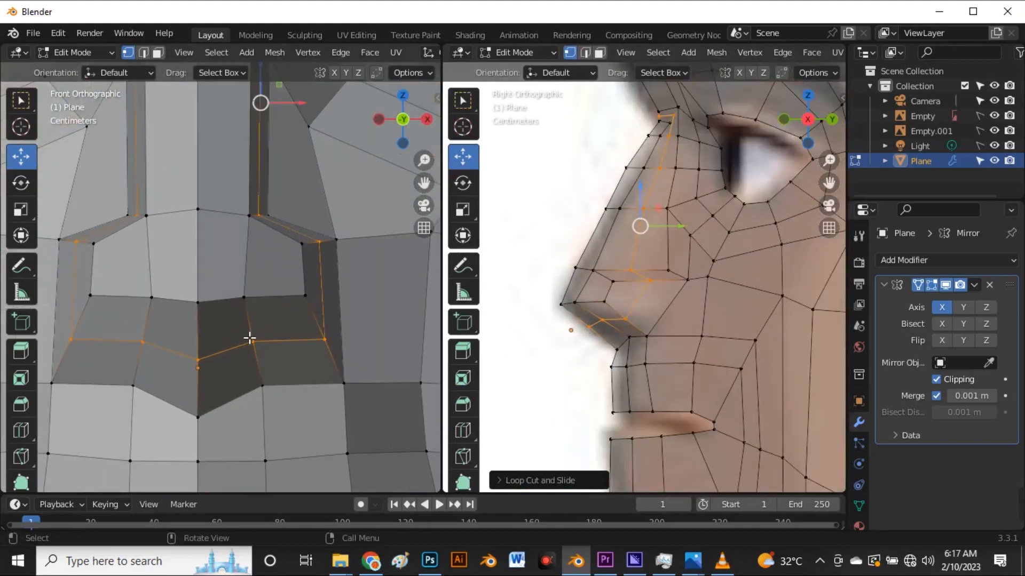
pyautogui.scroll(-2, 216, 363)
pyautogui.scroll(-1, 252, 148)
pyautogui.scroll(4, 245, 174)
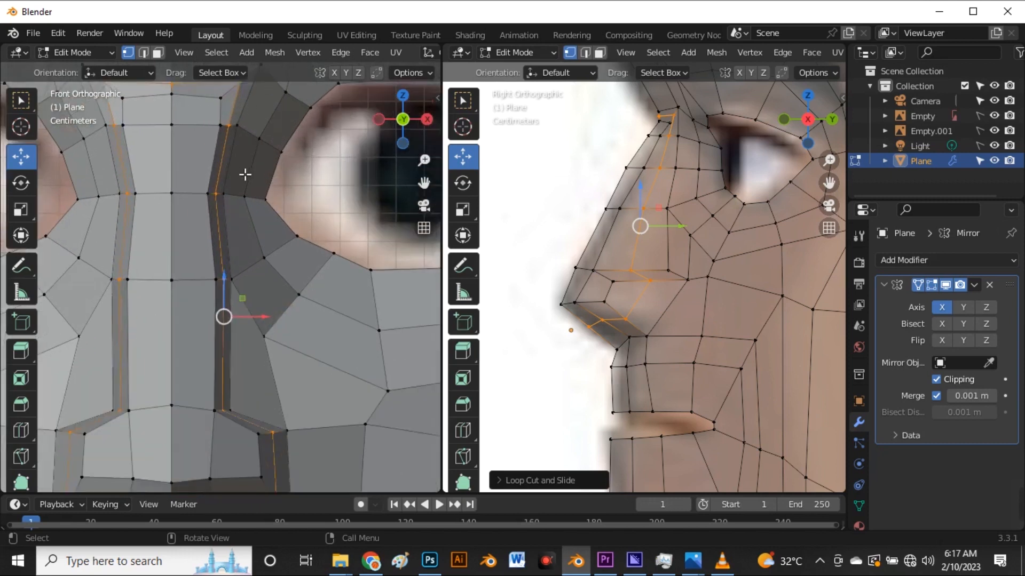
pyautogui.scroll(-2, 256, 150)
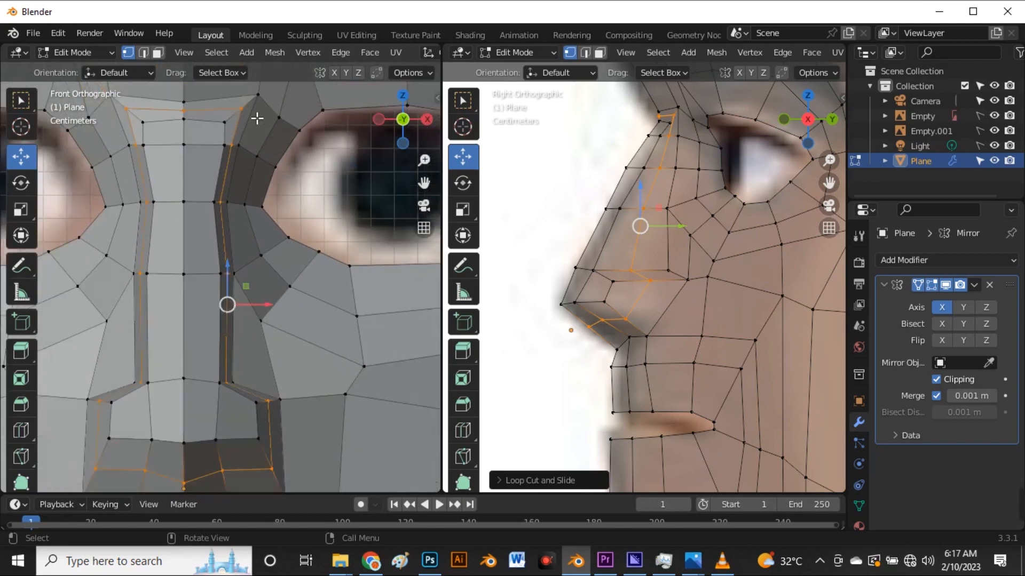
# - Select the new loop's vertices from the inner eye area down to the nostril top and move them slightly outward along X
pyautogui.keyDown('alt'); pyautogui.click(241, 152); pyautogui.keyUp('alt')
pyautogui.scroll(3, 212, 137)
pyautogui.click(249, 164)
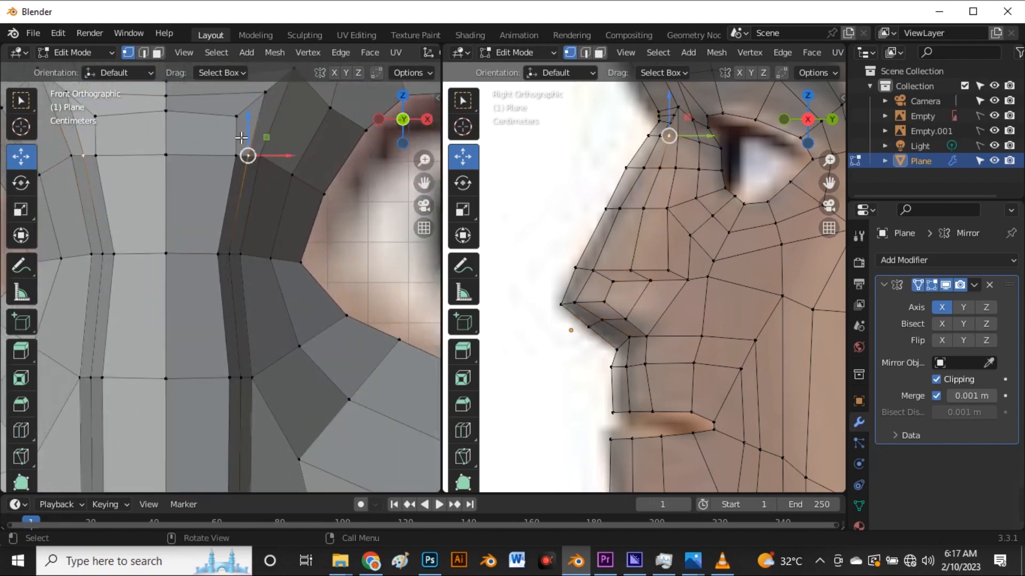
pyautogui.scroll(-5, 233, 102)
pyautogui.scroll(2, 238, 353)
pyautogui.keyDown('ctrl'); pyautogui.click(231, 259); pyautogui.keyUp('ctrl')
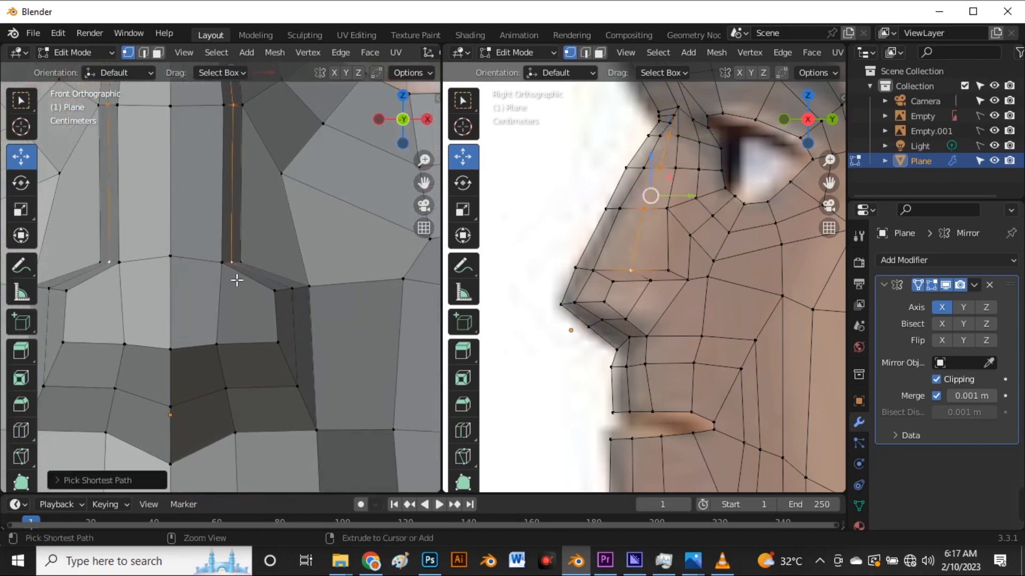
pyautogui.scroll(-2, 232, 264)
pyautogui.scroll(1, 254, 210)
pyautogui.scroll(3, 255, 230)
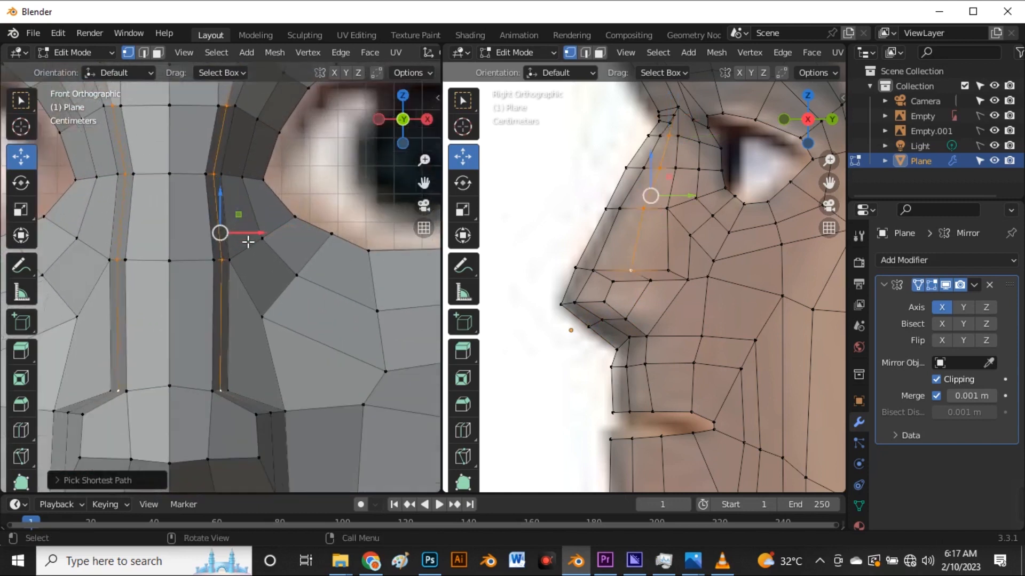
pyautogui.moveTo(247, 238); pyautogui.dragTo(268, 240)
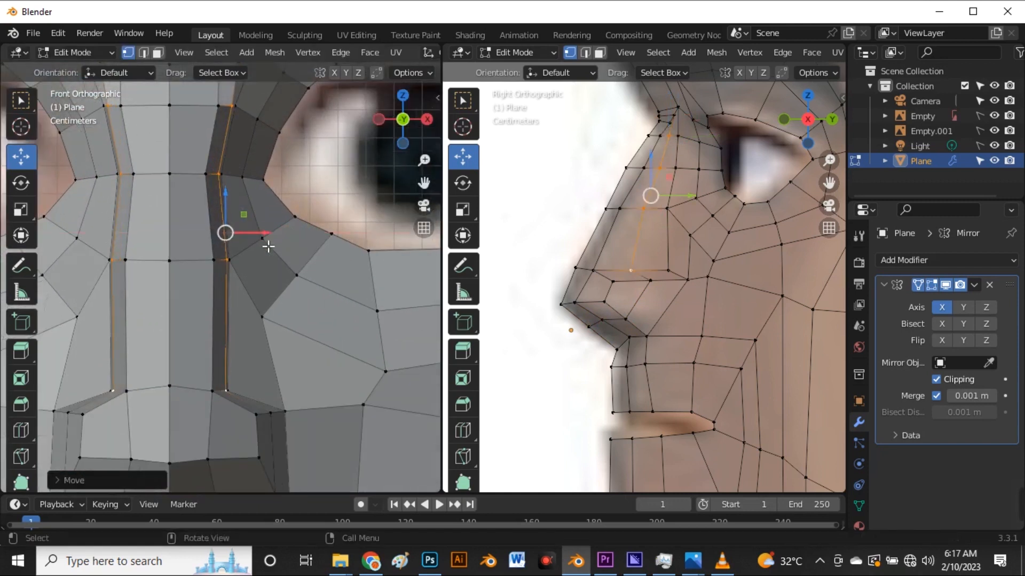
# - Nudge the centre-line vertex at the top of the nose bridge slightly down along Z, and undo the last change
pyautogui.scroll(-3, 256, 230)
pyautogui.scroll(4, 251, 164)
pyautogui.click(178, 170)
pyautogui.moveTo(181, 153)
pyautogui.mouseDown()
pyautogui.moveTo(180, 143)
pyautogui.moveTo(180, 158)
pyautogui.mouseUp()
pyautogui.hotkey('ctrl', 'z')
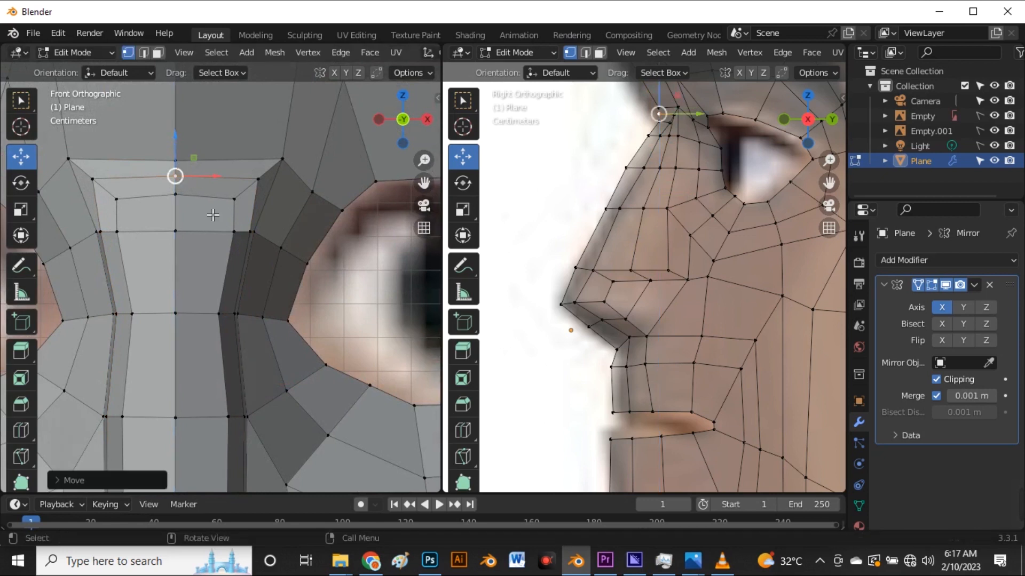
# - Slightly reposition the upper nose-bridge vertex beside the inner eye corner in the front view
pyautogui.click(235, 231)
pyautogui.moveTo(235, 231); pyautogui.dragTo(234, 231)
pyautogui.scroll(-3, 221, 188)
pyautogui.scroll(-2, 678, 302)
pyautogui.scroll(2, 671, 232)
pyautogui.scroll(-1, 662, 277)
pyautogui.scroll(1, 641, 337)
pyautogui.scroll(2, 630, 345)
# - Select the new loop's inner vertices on the nose underside and move them down in the side view to round the nose
pyautogui.click(633, 340)
pyautogui.click(599, 343)
pyautogui.moveTo(593, 342); pyautogui.dragTo(594, 361)
pyautogui.scroll(-3, 256, 317)
pyautogui.scroll(2, 257, 453)
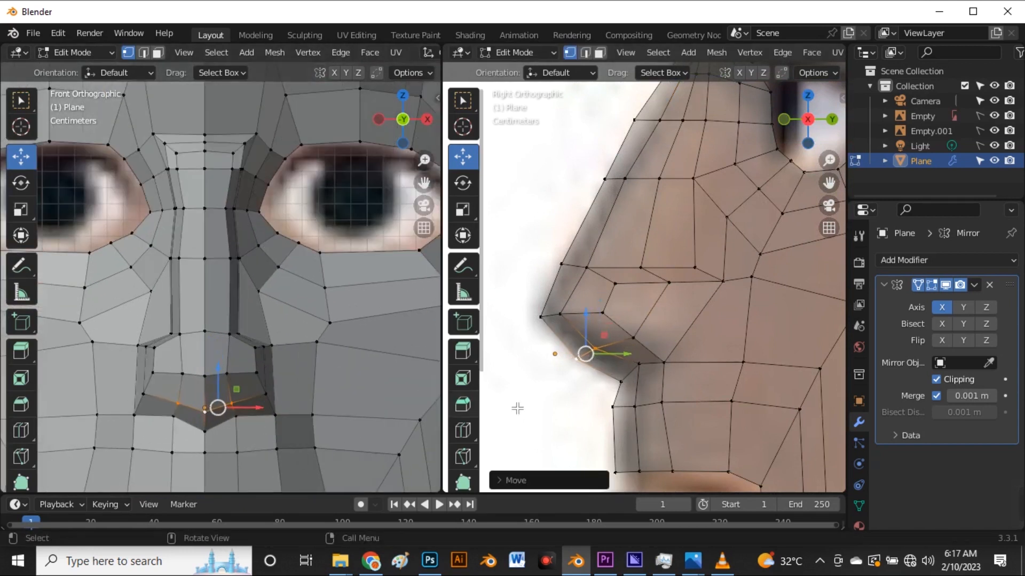
# - Shift the centre-line nose-base vertex slightly up and back in the side view, and select the centre-line vertex below it
pyautogui.scroll(2, 618, 368)
pyautogui.click(625, 389)
pyautogui.moveTo(624, 389); pyautogui.dragTo(586, 443)
pyautogui.scroll(-4, 621, 336)
pyautogui.scroll(3, 634, 395)
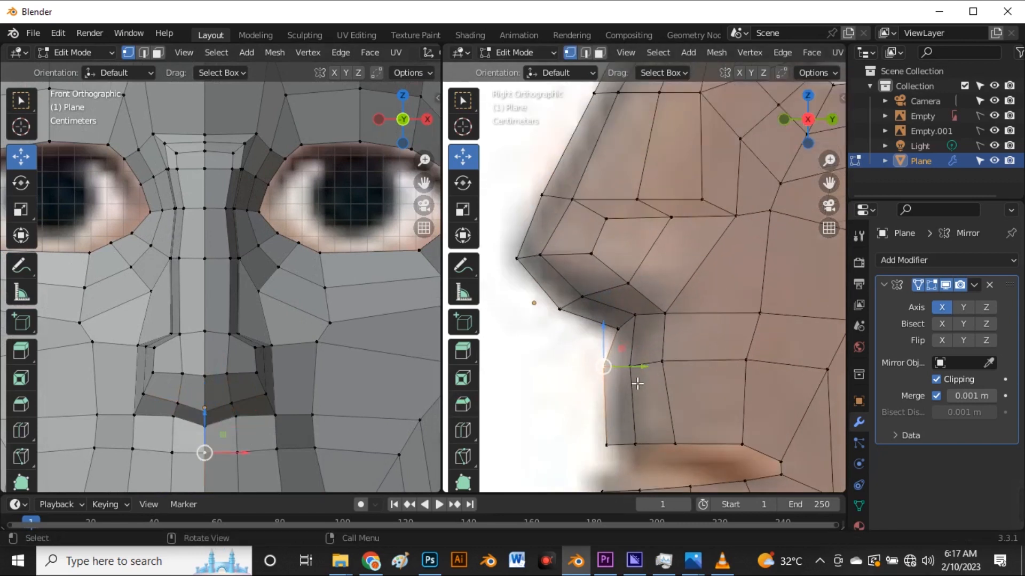
# - Nudge the centre-line vertices below the nose and at the upper lip slightly back along Y in the side view
pyautogui.moveTo(645, 369); pyautogui.dragTo(650, 372)
pyautogui.click(610, 447)
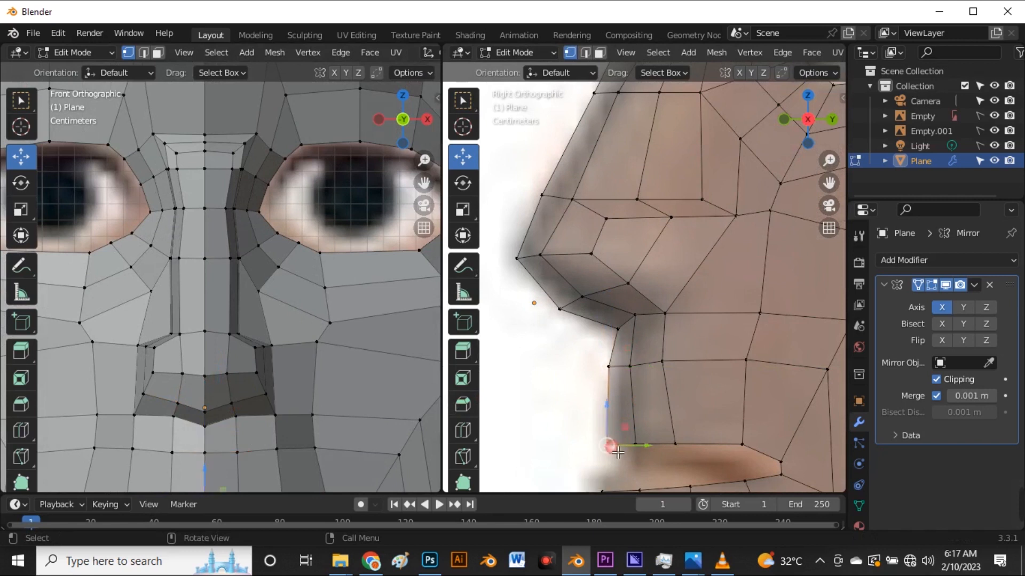
pyautogui.moveTo(637, 451); pyautogui.dragTo(640, 450)
pyautogui.click(598, 371)
pyautogui.scroll(-5, 590, 334)
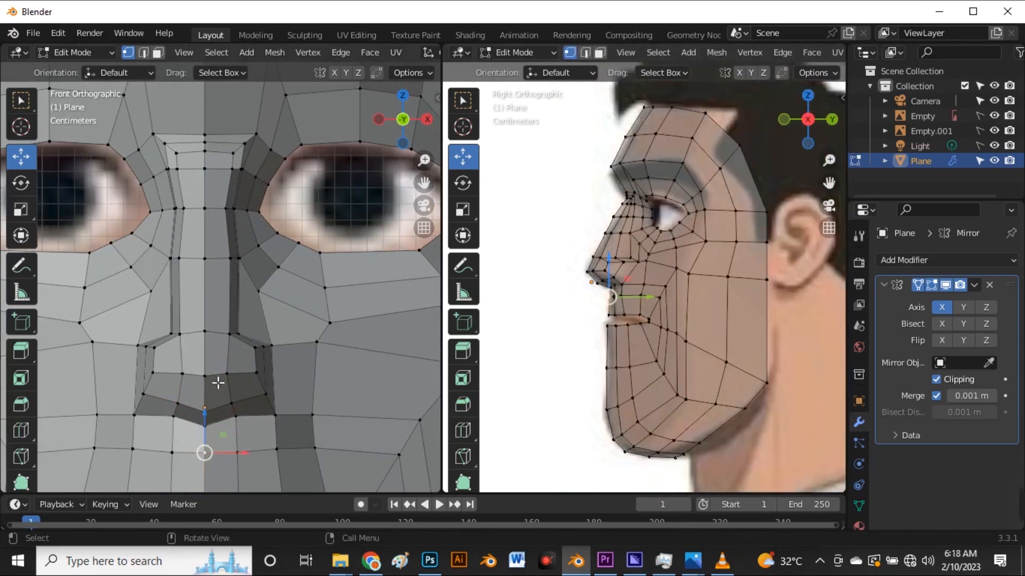
# - Add a vertical edge loop through the side of the nose, from the lower inner eyelid to the upper lip
pyautogui.scroll(5, 215, 378)
pyautogui.scroll(-5, 248, 271)
pyautogui.scroll(2, 263, 345)
pyautogui.scroll(-4, 246, 312)
pyautogui.scroll(2, 254, 306)
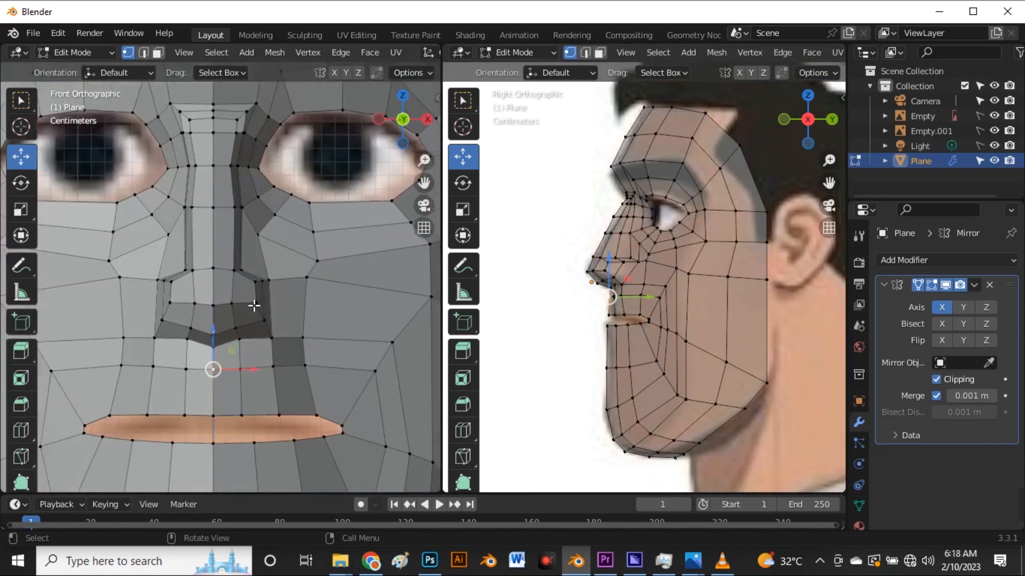
pyautogui.hotkey('ctrl', 'r')
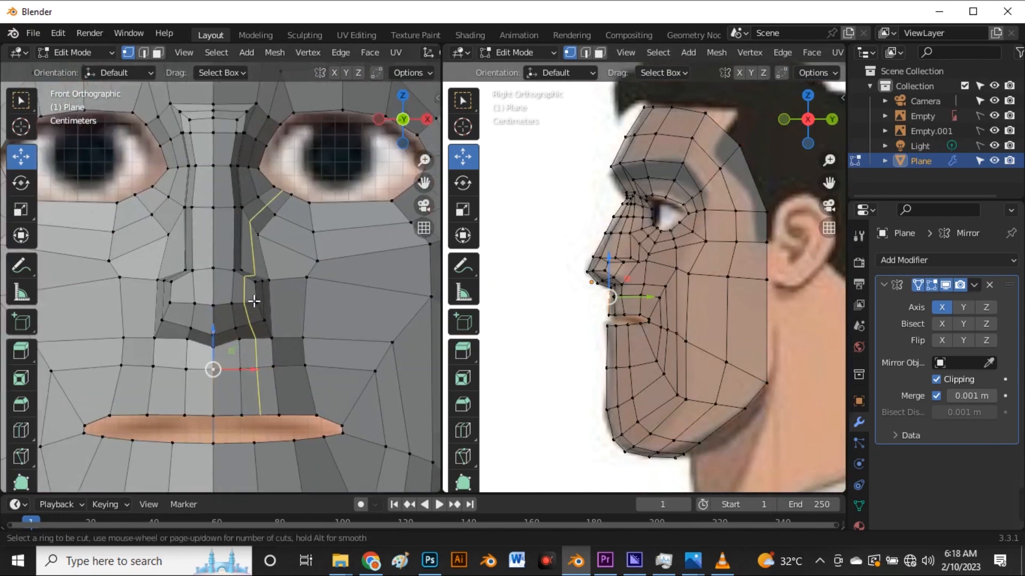
pyautogui.click(254, 302)
pyautogui.rightClick(254, 301)
pyautogui.scroll(3, 254, 301)
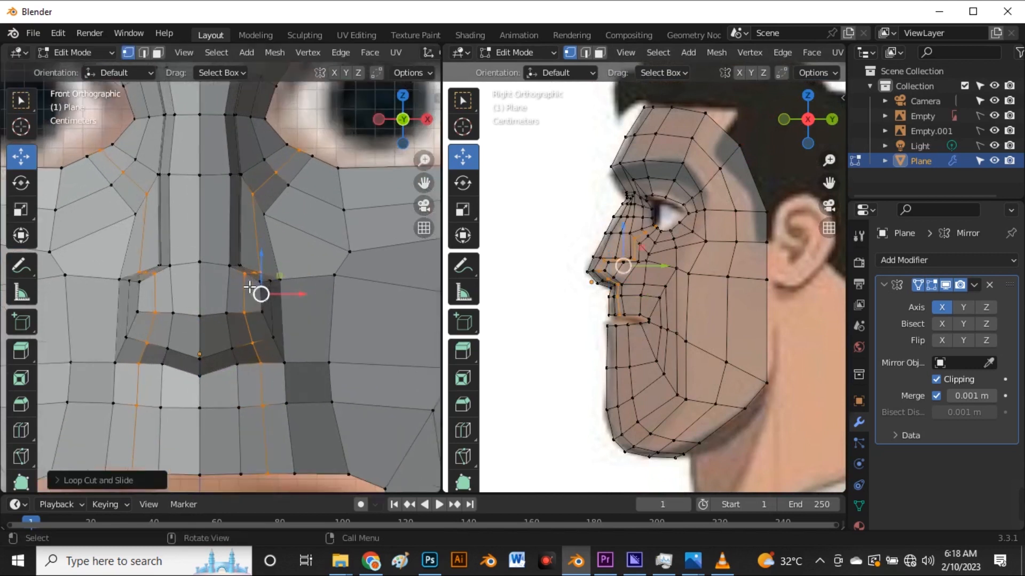
pyautogui.scroll(-3, 257, 298)
pyautogui.scroll(-2, 252, 287)
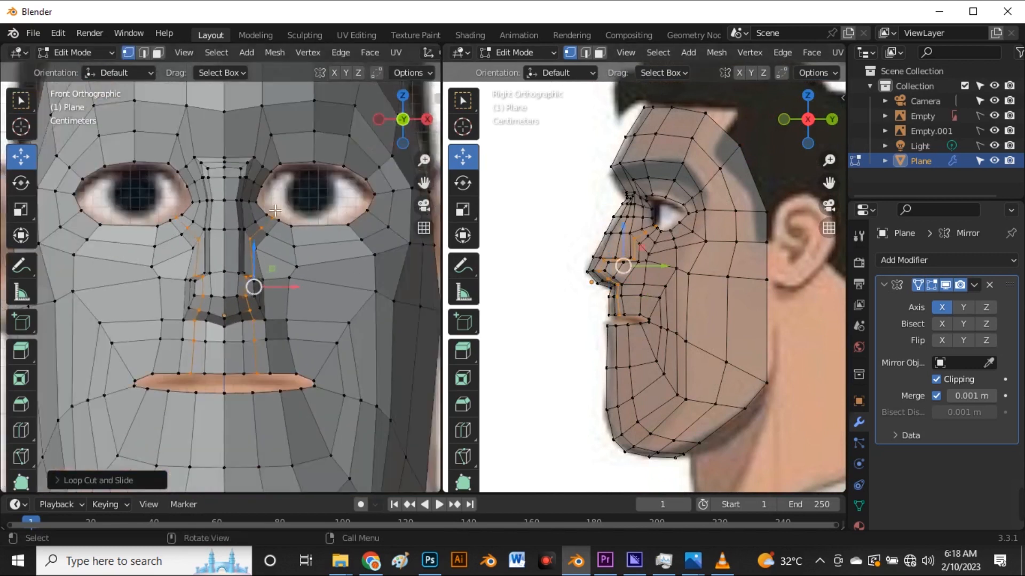
# - Widen the front viewport and reposition the lower eyelid vertices near the inner eye corner to follow the reference
pyautogui.scroll(6, 297, 196)
pyautogui.moveTo(244, 262)
pyautogui.mouseDown()
pyautogui.moveTo(229, 263)
pyautogui.moveTo(236, 255)
pyautogui.mouseUp()
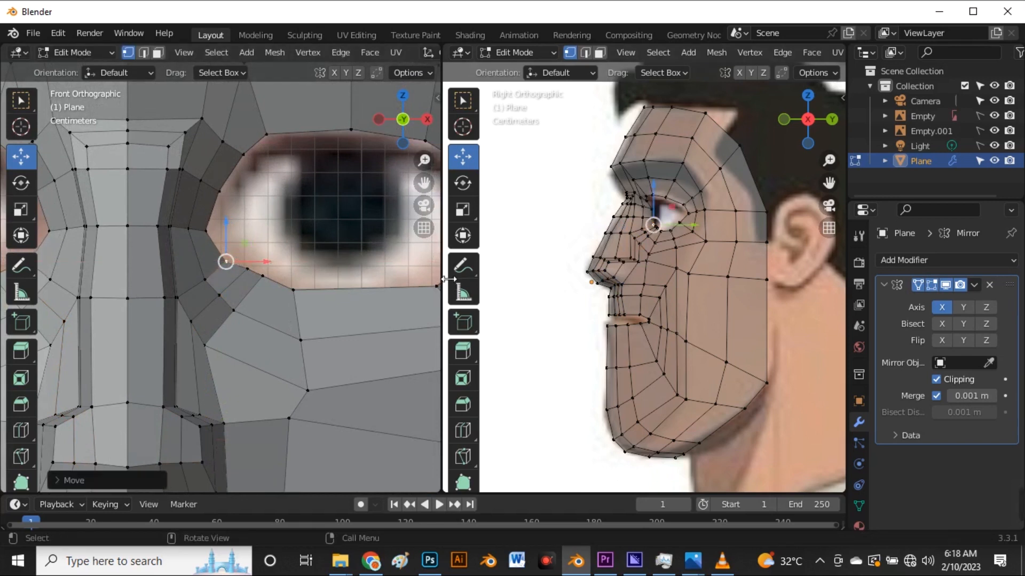
pyautogui.moveTo(448, 279); pyautogui.dragTo(548, 304)
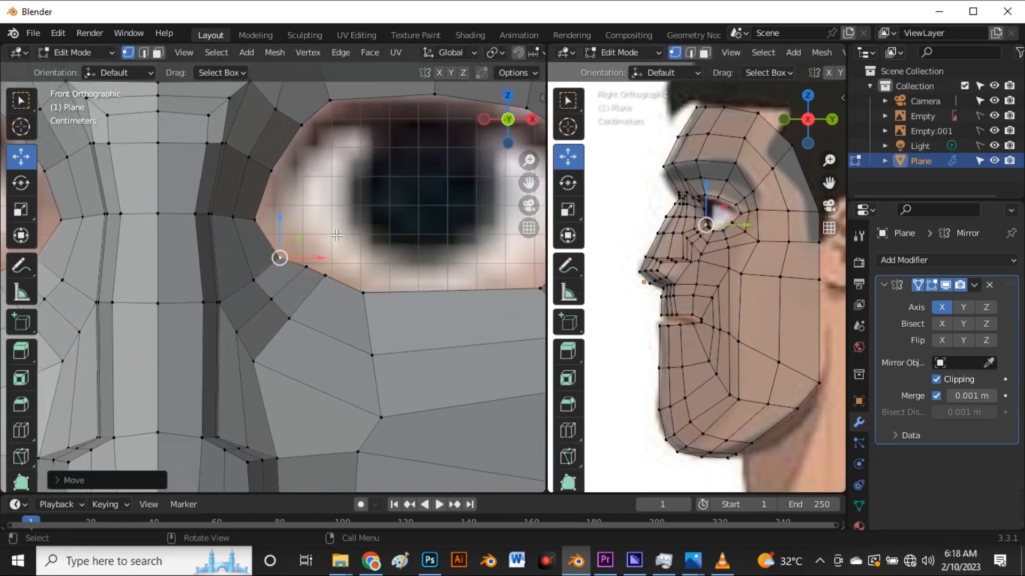
pyautogui.scroll(-5, 336, 236)
pyautogui.scroll(3, 297, 246)
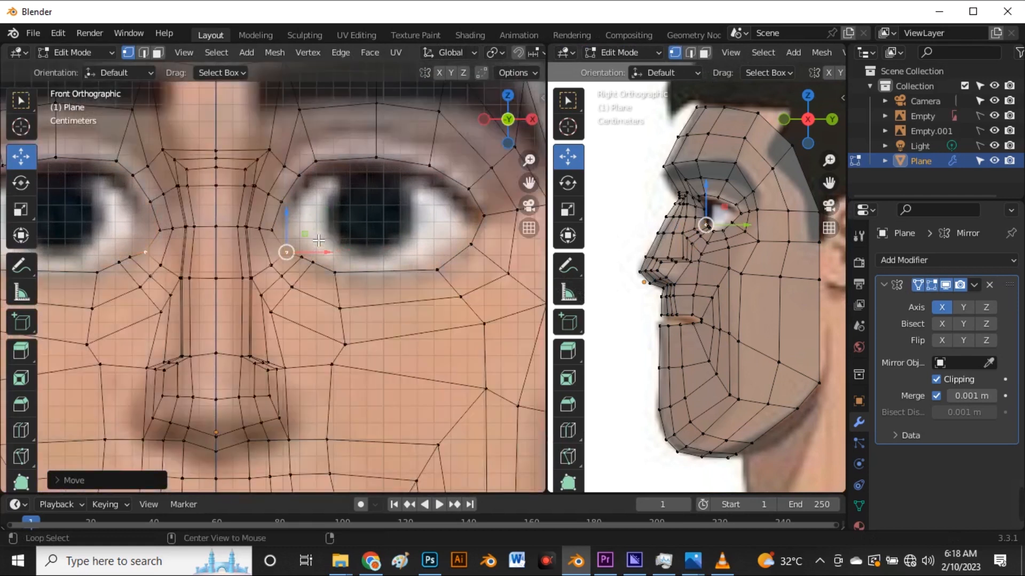
pyautogui.hotkey('alt', 'z')
pyautogui.scroll(5, 319, 241)
pyautogui.moveTo(245, 299); pyautogui.dragTo(223, 284)
pyautogui.scroll(-5, 231, 240)
pyautogui.scroll(4, 223, 259)
pyautogui.keyDown('shift'); pyautogui.click(227, 297); pyautogui.keyUp('shift')
# - Select the vertical run of vertices from the middle of the lower eyelid to the cheek and edge-slide it outward
pyautogui.scroll(-2, 280, 292)
pyautogui.click(305, 284)
pyautogui.click(335, 349)
pyautogui.scroll(-4, 307, 327)
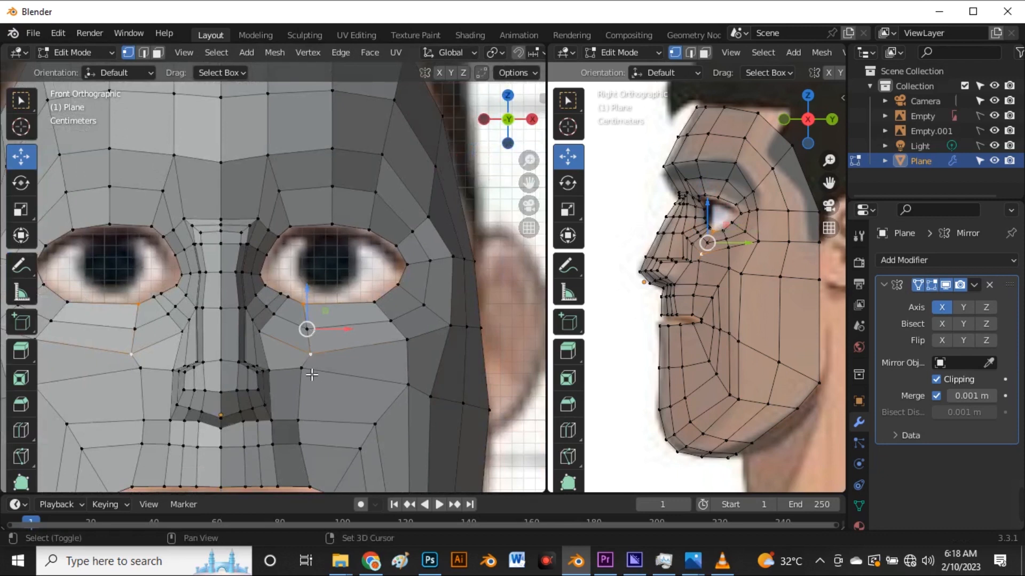
pyautogui.keyDown('ctrl'); pyautogui.click(308, 327); pyautogui.keyUp('ctrl')
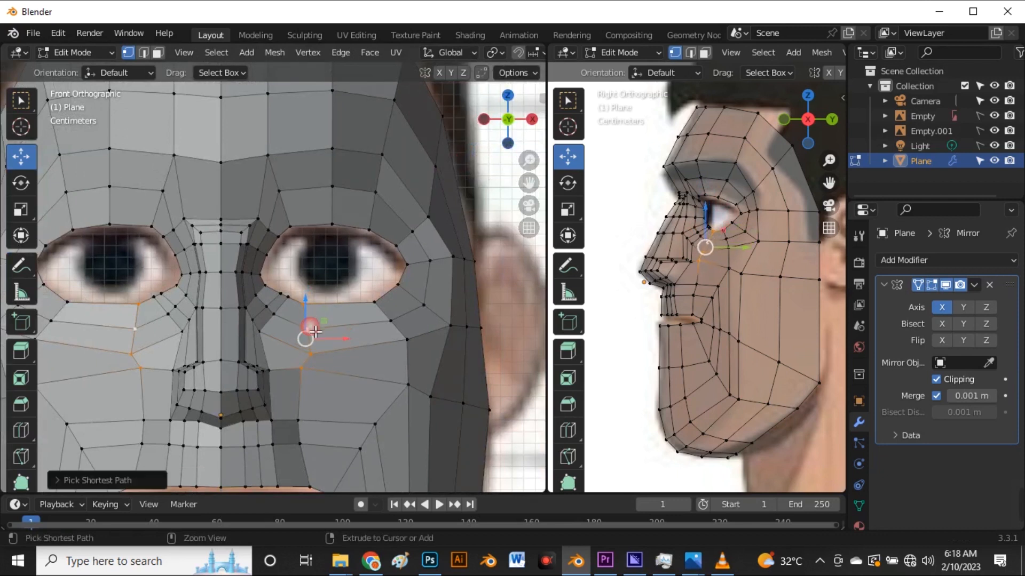
pyautogui.press('g')
pyautogui.press('g')
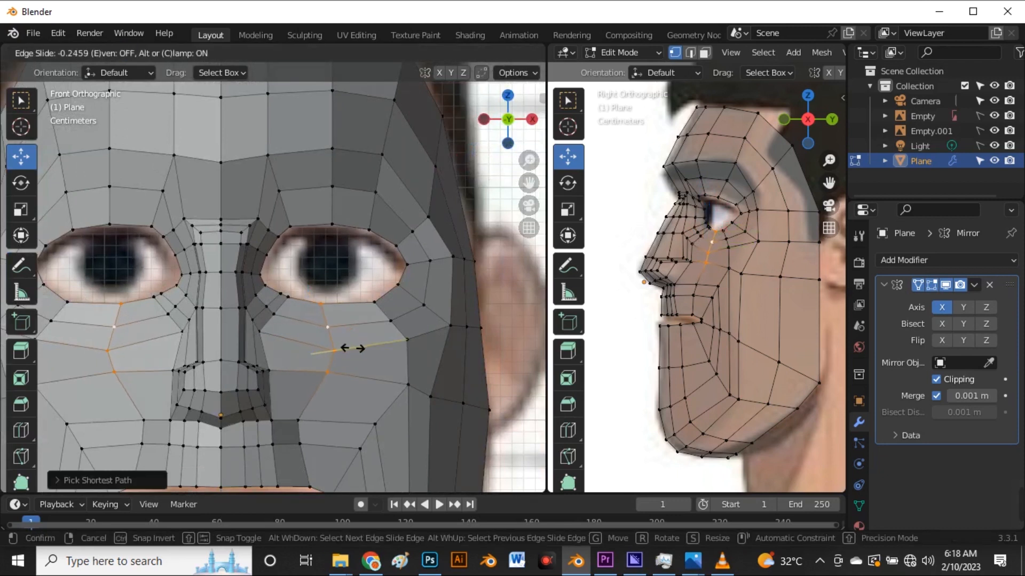
pyautogui.click(343, 309)
# - With X-ray on, move the vertex column beneath the eye slightly down and edge-slide it a little farther outward
pyautogui.scroll(3, 333, 308)
pyautogui.hotkey('alt', 'z')
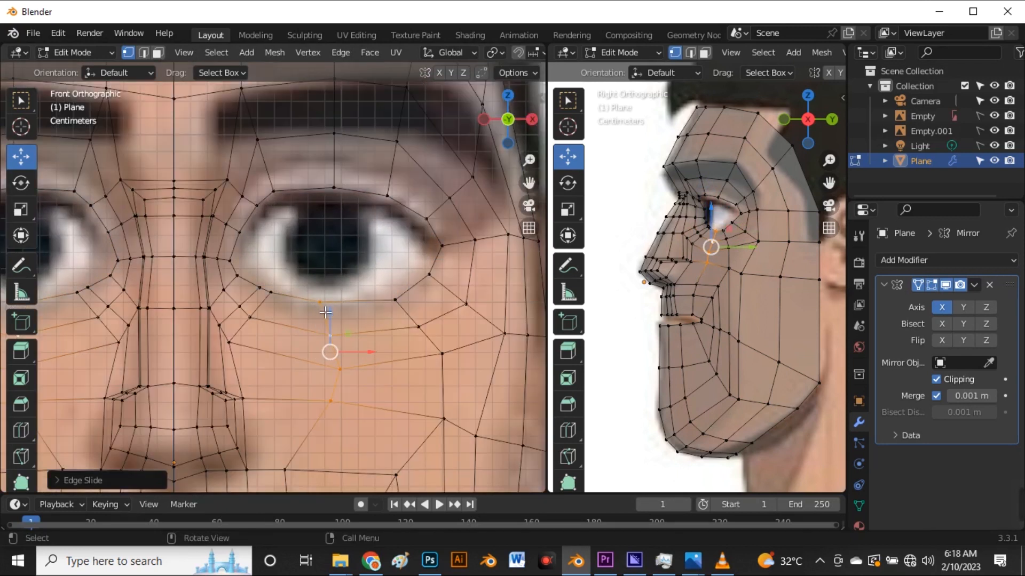
pyautogui.click(321, 302)
pyautogui.keyDown('shift'); pyautogui.click(342, 373); pyautogui.keyUp('shift')
pyautogui.keyDown('shift'); pyautogui.click(342, 403); pyautogui.keyUp('shift')
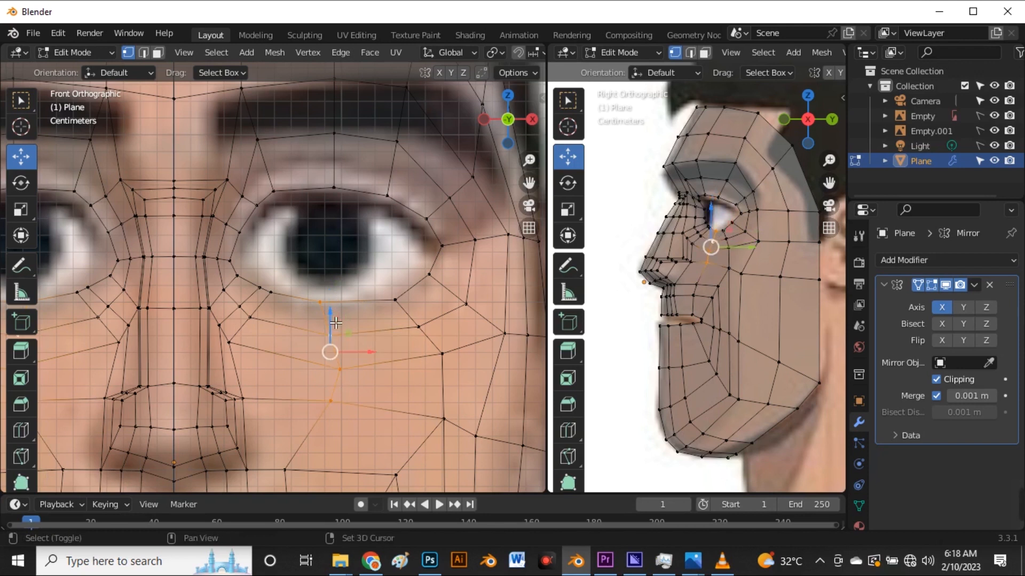
pyautogui.moveTo(332, 327); pyautogui.dragTo(336, 332)
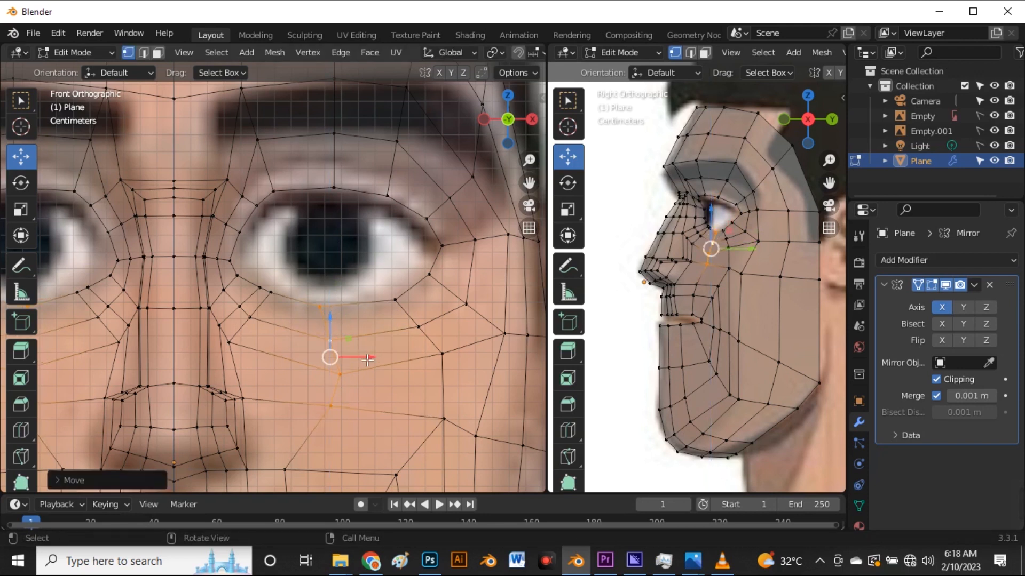
pyautogui.press('g')
pyautogui.press('g')
pyautogui.click(355, 315)
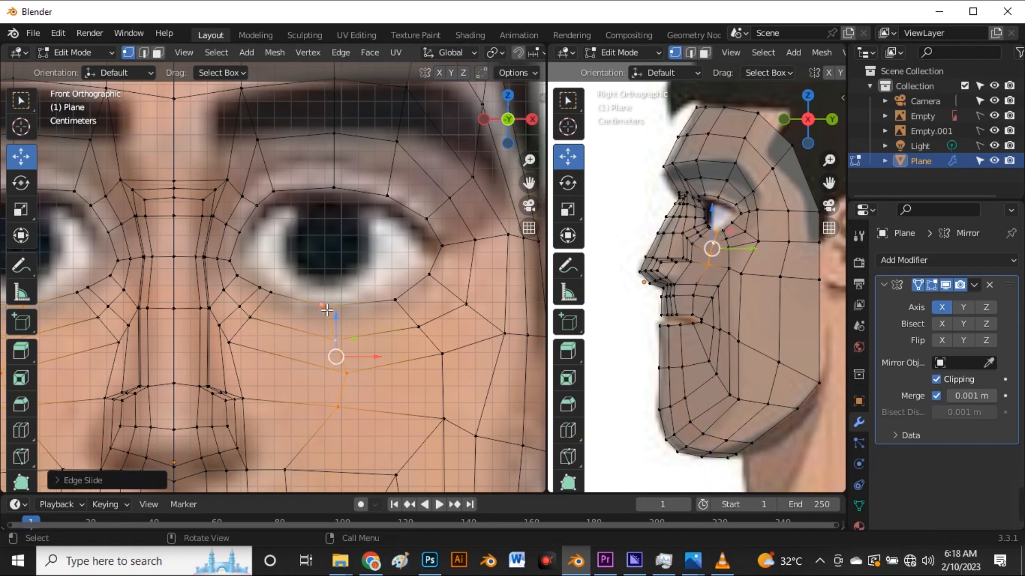
# - Slide the middle lower-eyelid vertex and the one beneath it outward, fitting the lid vertex to the reference eye outline
pyautogui.press('g')
pyautogui.press('g')
pyautogui.click(353, 336)
pyautogui.press('g')
pyautogui.press('g')
pyautogui.click(367, 338)
pyautogui.moveTo(348, 320); pyautogui.dragTo(350, 290)
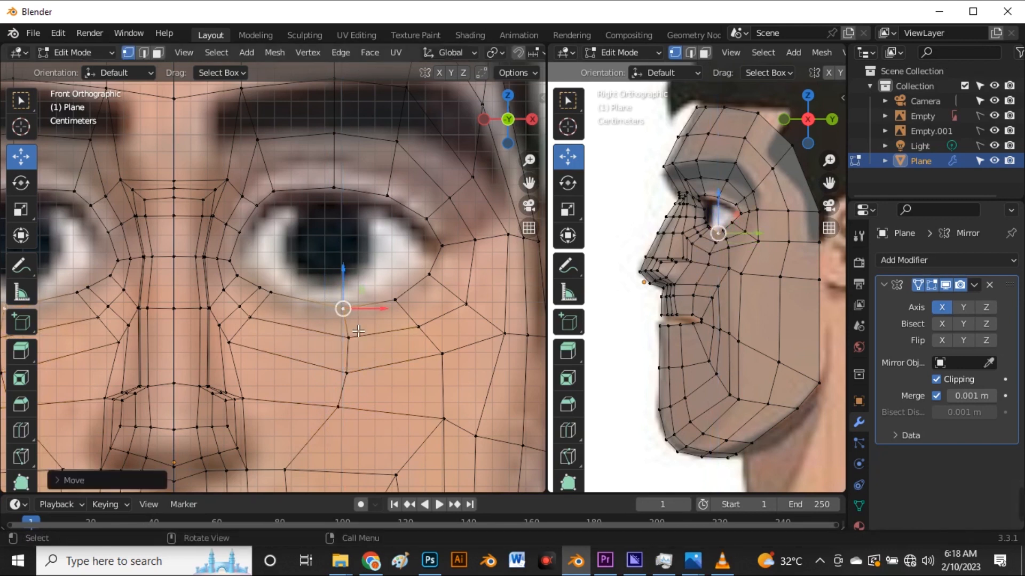
# - Vertex-slide the cheek vertex two rows below the middle of the lower eyelid slightly outward
pyautogui.click(357, 377)
pyautogui.press('g')
pyautogui.press('g')
pyautogui.click(355, 367)
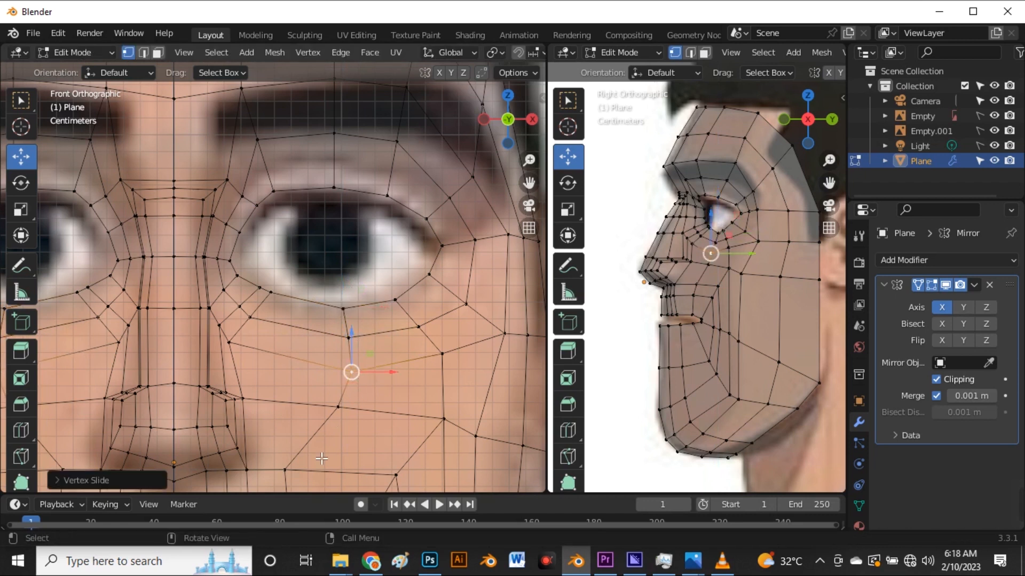
# - Turn off X-ray and edge-slide the two cheek vertices beside the nose base and upper lip outward
pyautogui.hotkey('alt', 'z')
pyautogui.scroll(-3, 317, 380)
pyautogui.scroll(2, 303, 398)
pyautogui.click(305, 387)
pyautogui.keyDown('shift'); pyautogui.click(303, 414); pyautogui.keyUp('shift')
pyautogui.press('g')
pyautogui.press('g')
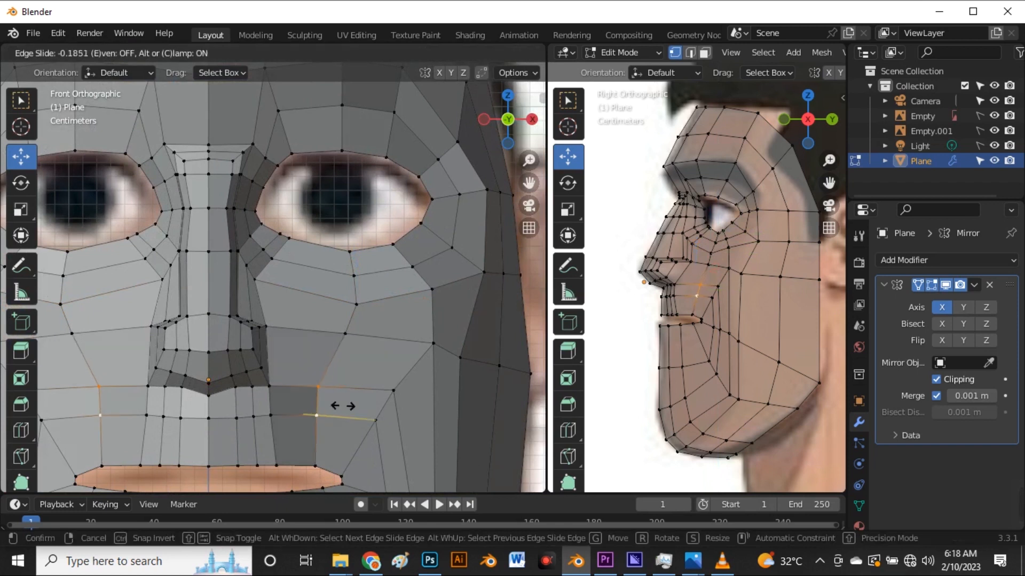
pyautogui.click(352, 408)
# - Move the vertex just below the nostril's outer corner slightly outward along X
pyautogui.click(272, 391)
pyautogui.scroll(4, 280, 403)
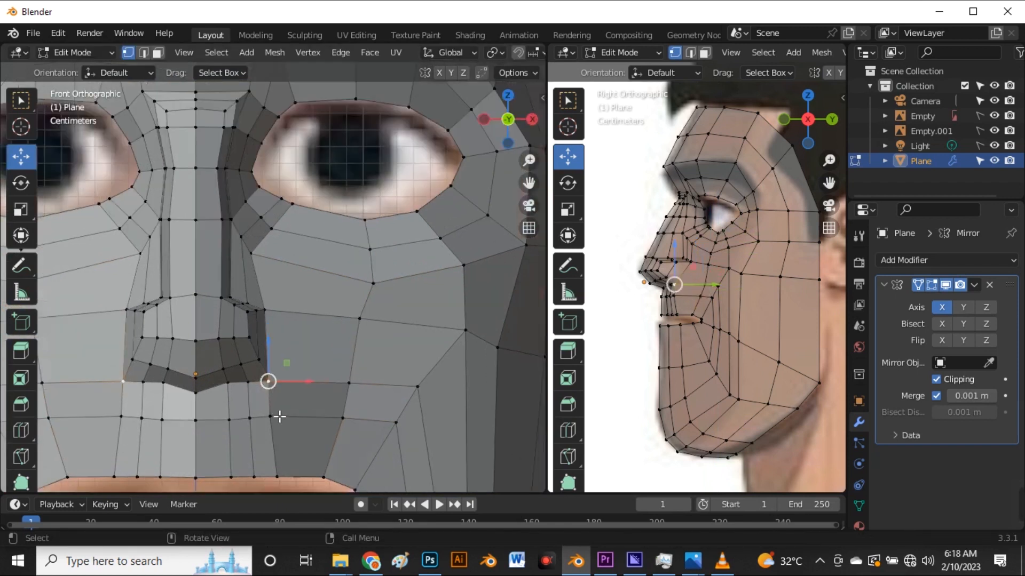
pyautogui.scroll(-3, 314, 343)
pyautogui.click(297, 367)
pyautogui.moveTo(323, 367); pyautogui.dragTo(330, 372)
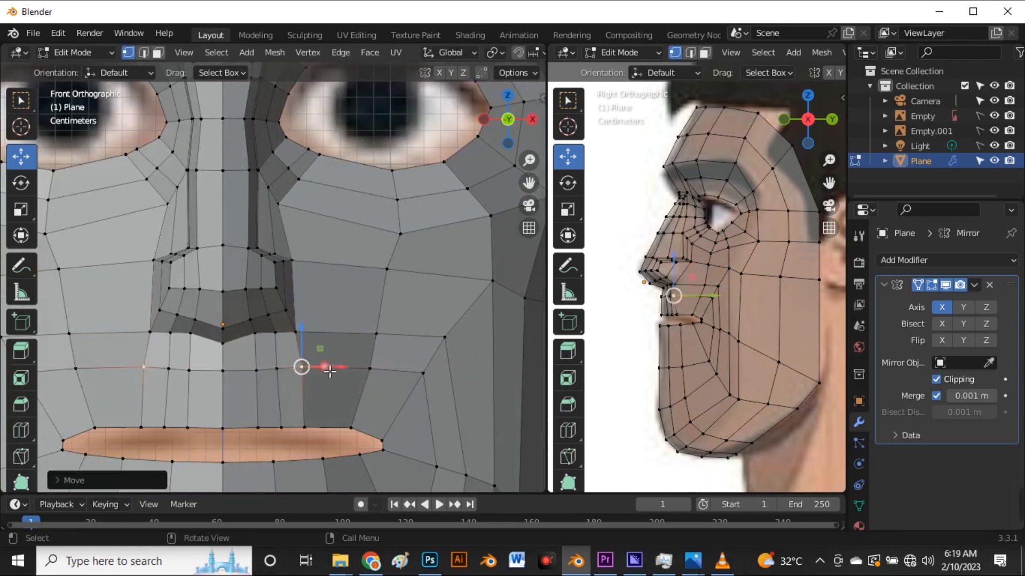
# - Select the three vertices running from the lower inner eyelid to the side of the nose and edge-slide them outward
pyautogui.scroll(-3, 286, 339)
pyautogui.scroll(4, 288, 337)
pyautogui.click(289, 336)
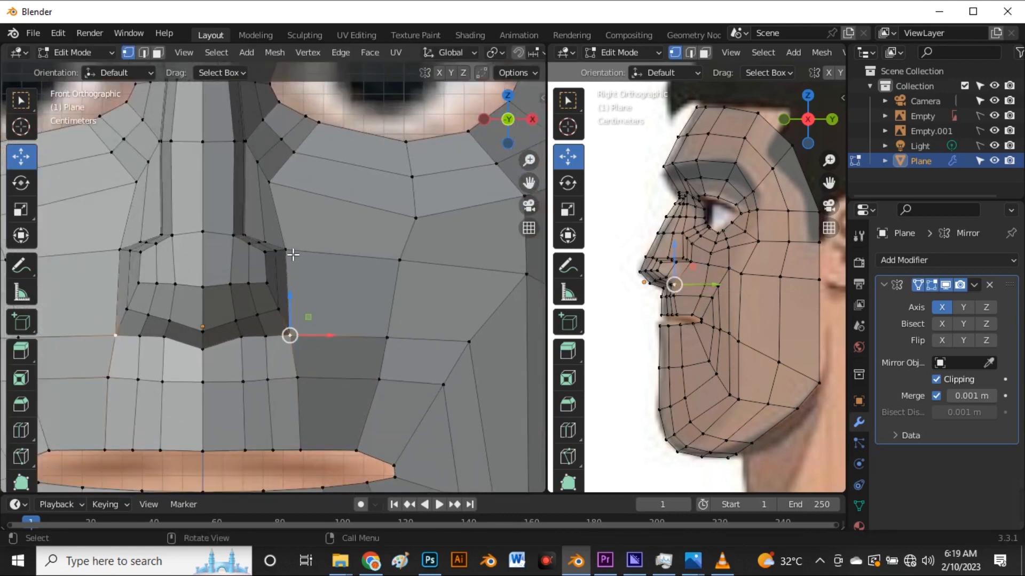
pyautogui.click(293, 250)
pyautogui.click(273, 185)
pyautogui.keyDown('shift'); pyautogui.click(295, 154); pyautogui.keyUp('shift')
pyautogui.keyDown('shift'); pyautogui.click(318, 125); pyautogui.keyUp('shift')
pyautogui.press('g')
pyautogui.press('g')
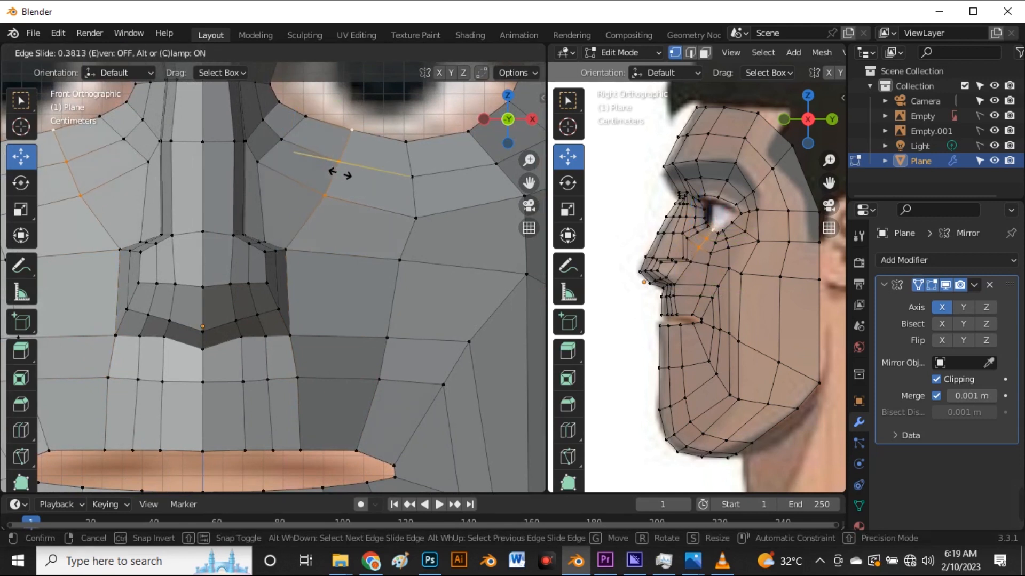
pyautogui.click(339, 170)
# - Select the nostril's outer edge and edge-slide it outward to widen the nose wing
pyautogui.scroll(-1, 313, 243)
pyautogui.scroll(3, 307, 246)
pyautogui.click(297, 247)
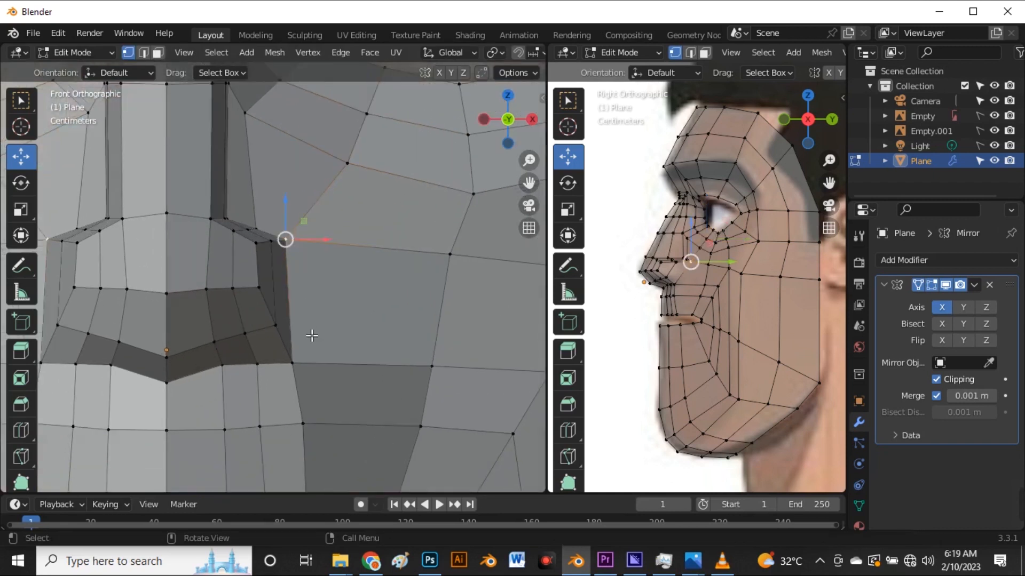
pyautogui.keyDown('ctrl'); pyautogui.click(305, 365); pyautogui.keyUp('ctrl')
pyautogui.press('g')
pyautogui.press('g')
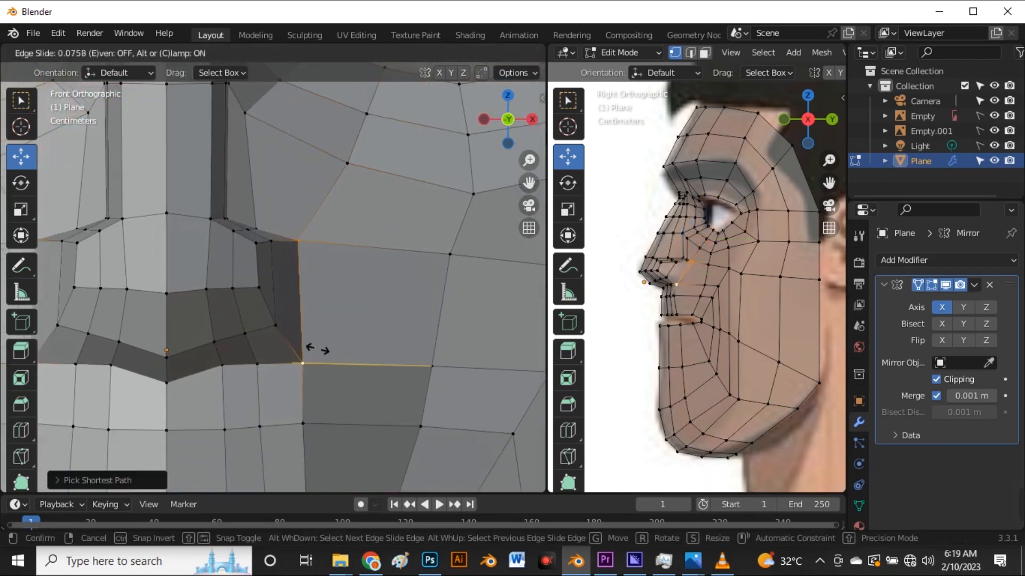
pyautogui.click(330, 354)
# - Select the vertical edge below the nostril's outer corner down to the upper lip and edge-slide it outward
pyautogui.scroll(-2, 328, 358)
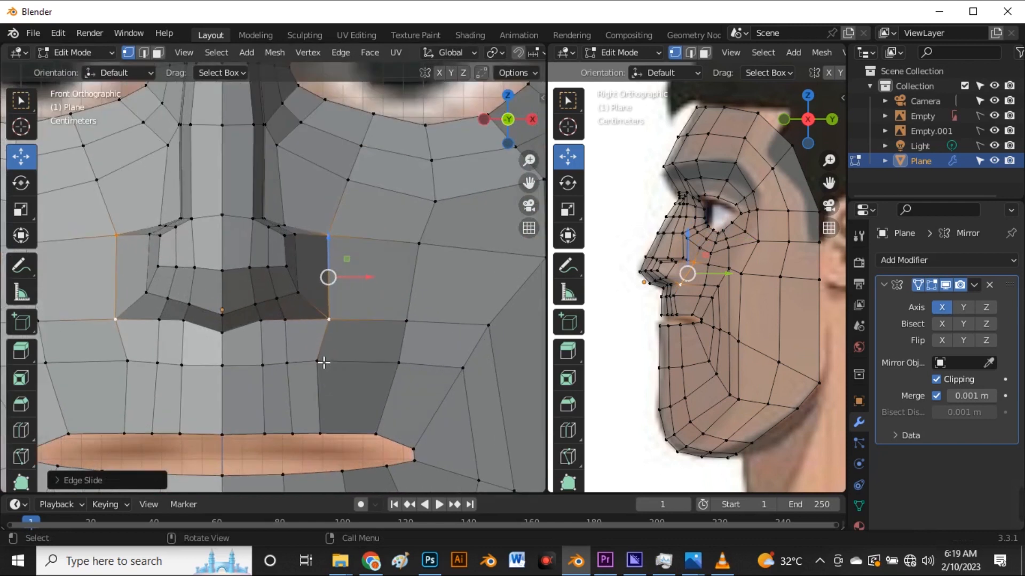
pyautogui.click(317, 362)
pyautogui.keyDown('ctrl'); pyautogui.click(320, 433); pyautogui.keyUp('ctrl')
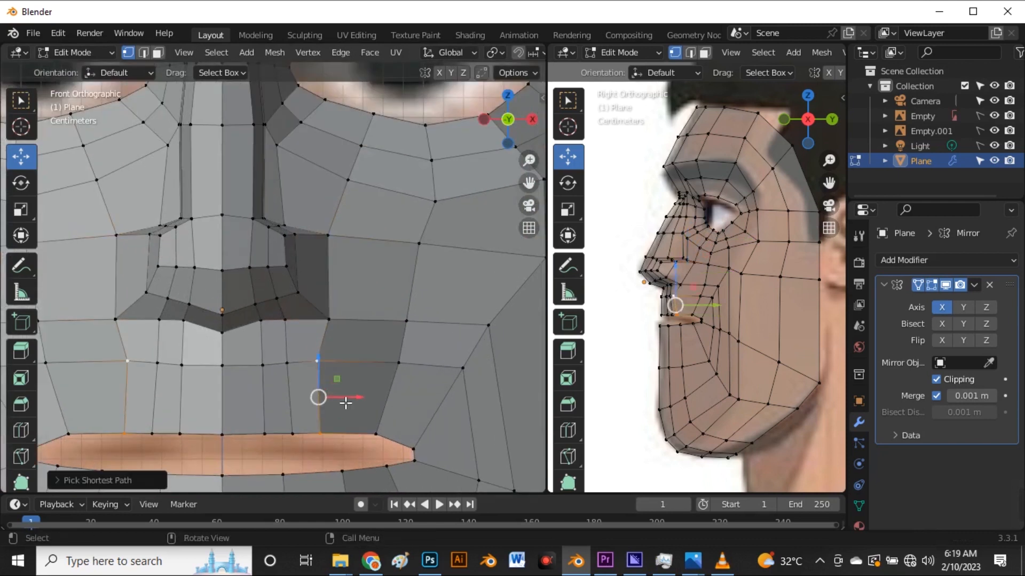
pyautogui.press('g')
pyautogui.press('g')
pyautogui.click(352, 395)
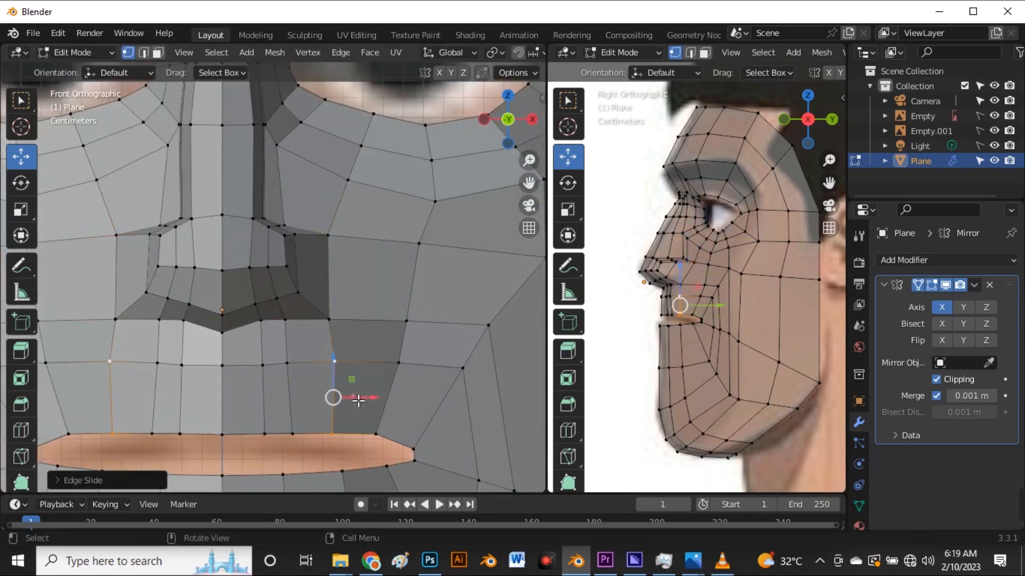
# - Edge-slide the three-vertex run below the inner eye corner outward and adjust its position over the reference with X-ray on
pyautogui.scroll(-5, 338, 389)
pyautogui.scroll(2, 331, 299)
pyautogui.scroll(-2, 346, 247)
pyautogui.scroll(4, 345, 247)
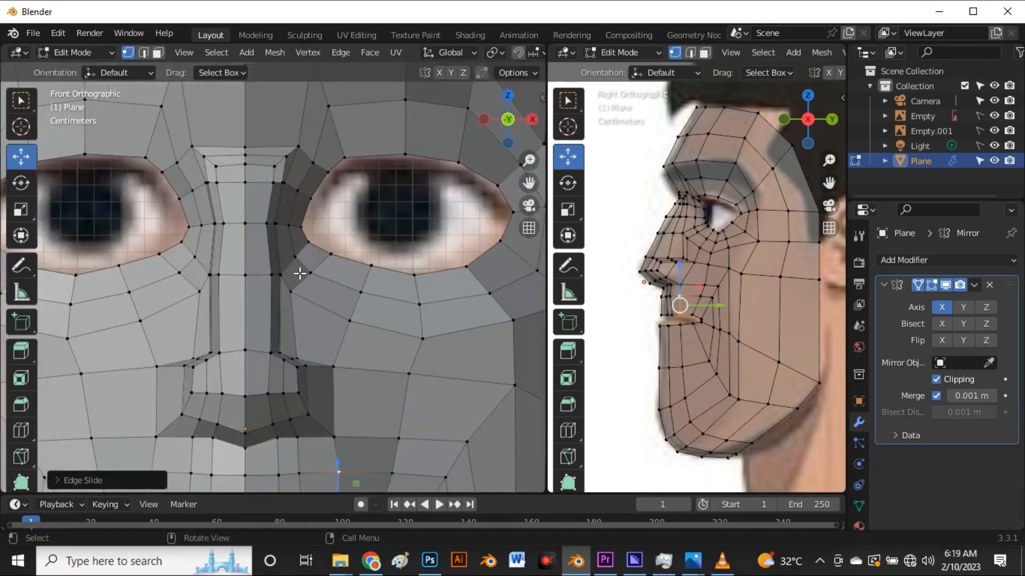
pyautogui.click(291, 291)
pyautogui.keyDown('ctrl'); pyautogui.click(331, 255); pyautogui.keyUp('ctrl')
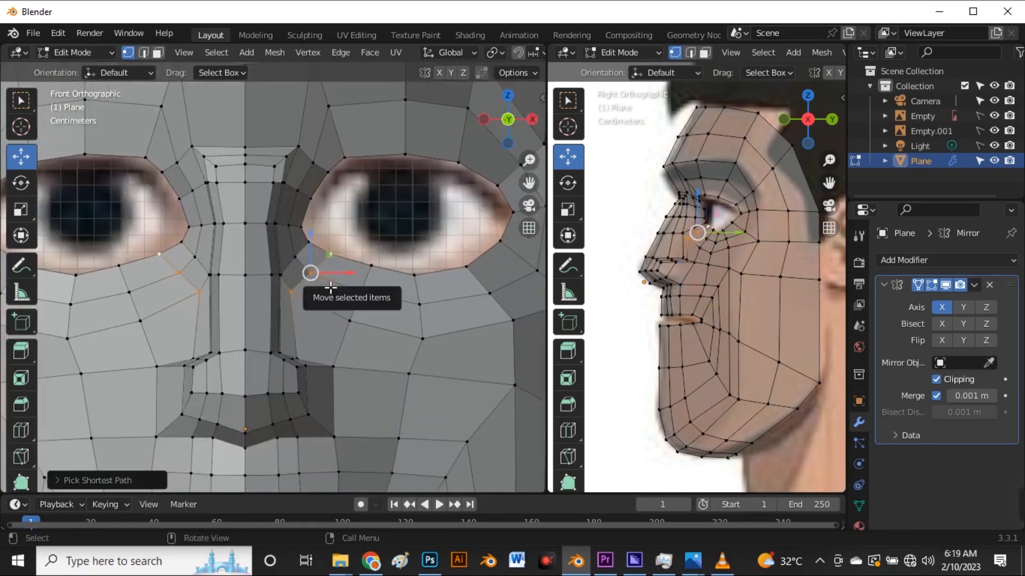
pyautogui.press('g')
pyautogui.press('g')
pyautogui.click(341, 291)
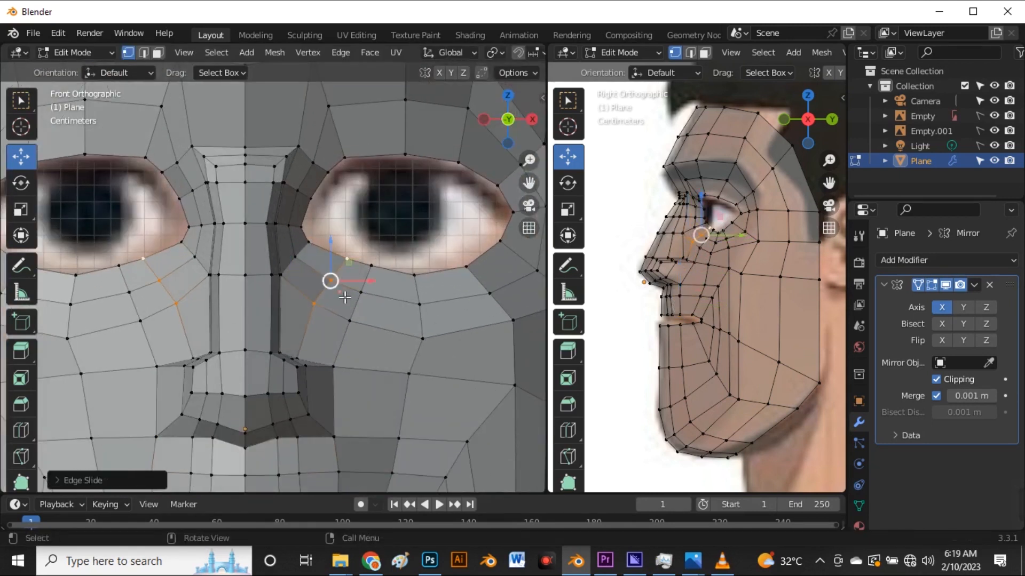
pyautogui.hotkey('alt', 'z')
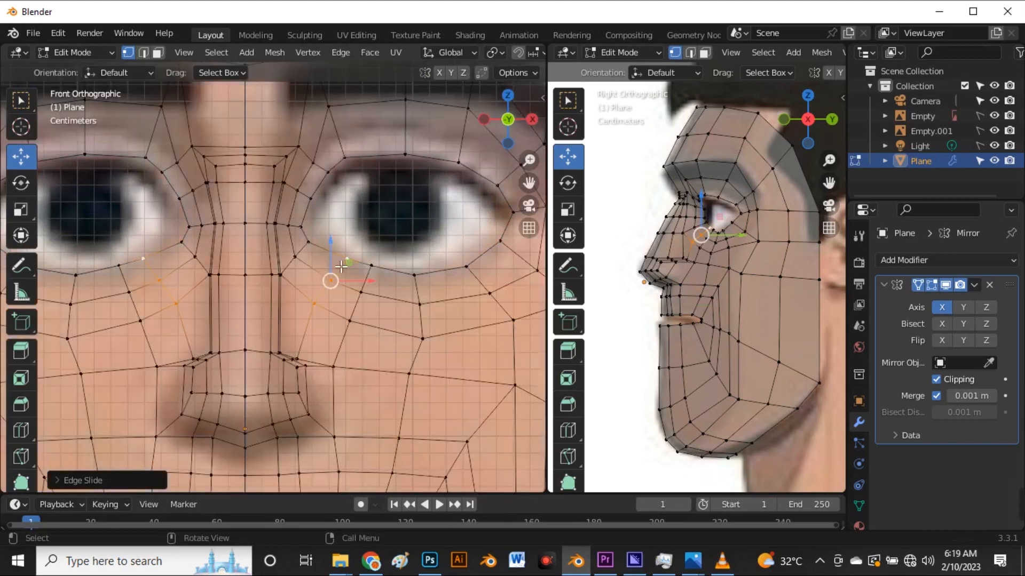
pyautogui.moveTo(340, 280); pyautogui.dragTo(334, 285)
# - Edge-slide the adjacent column of three lower-eyelid and cheek vertices slightly outward and move it down
pyautogui.click(367, 299)
pyautogui.keyDown('shift'); pyautogui.click(356, 332); pyautogui.keyUp('shift')
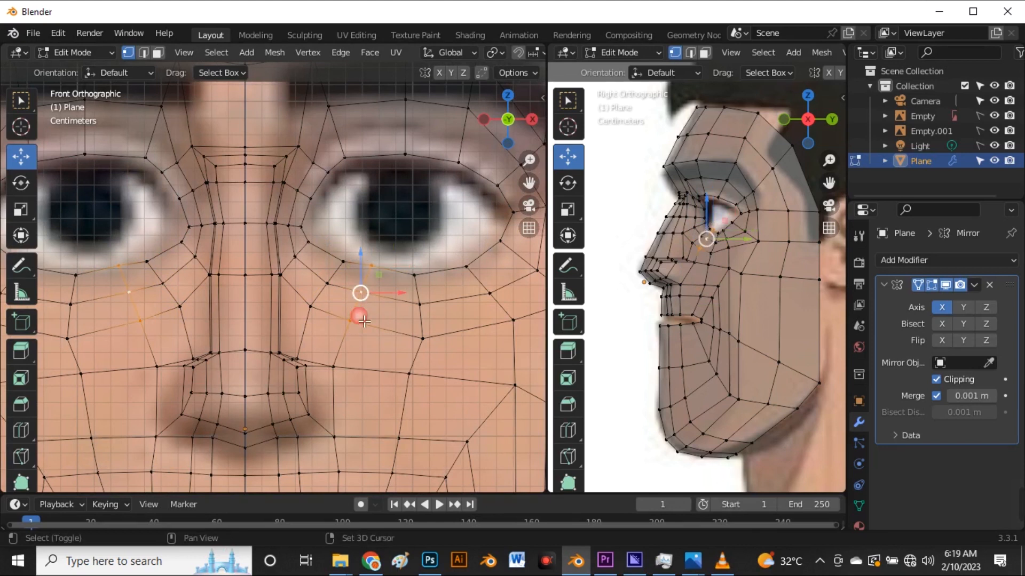
pyautogui.press('g')
pyautogui.press('g')
pyautogui.click(370, 324)
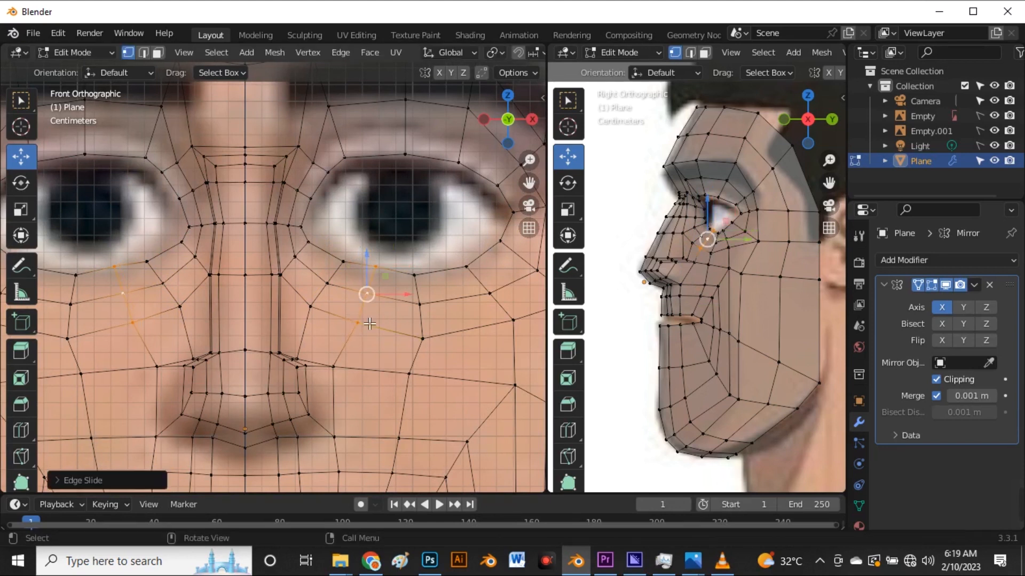
pyautogui.moveTo(367, 302); pyautogui.dragTo(365, 313)
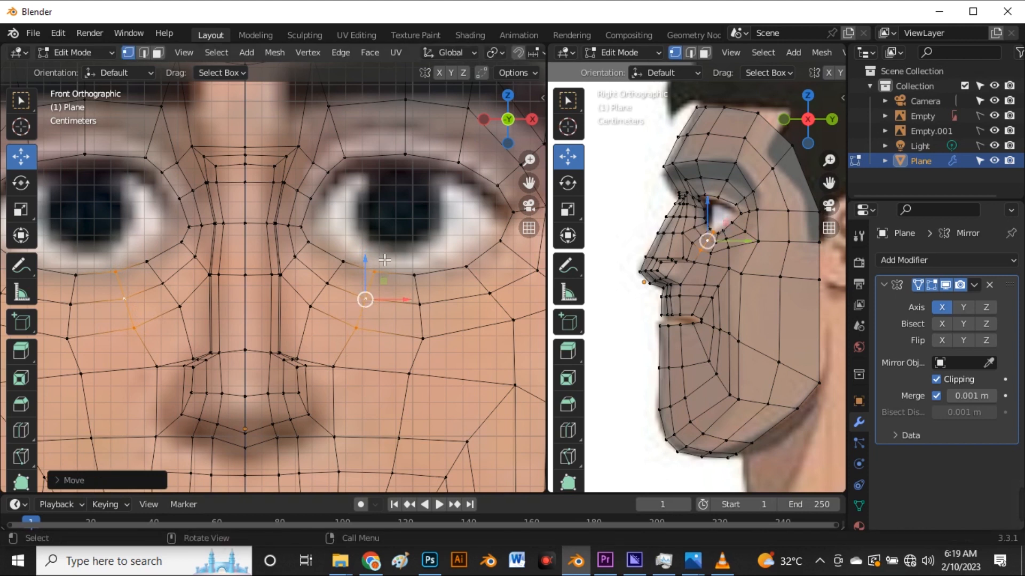
# - Inspect the lower eyelid, cheek and nose topology against the front reference, toggling X-ray on and off
pyautogui.hotkey('alt', 'z')
pyautogui.click(382, 231)
pyautogui.scroll(-5, 378, 231)
pyautogui.scroll(5, 346, 235)
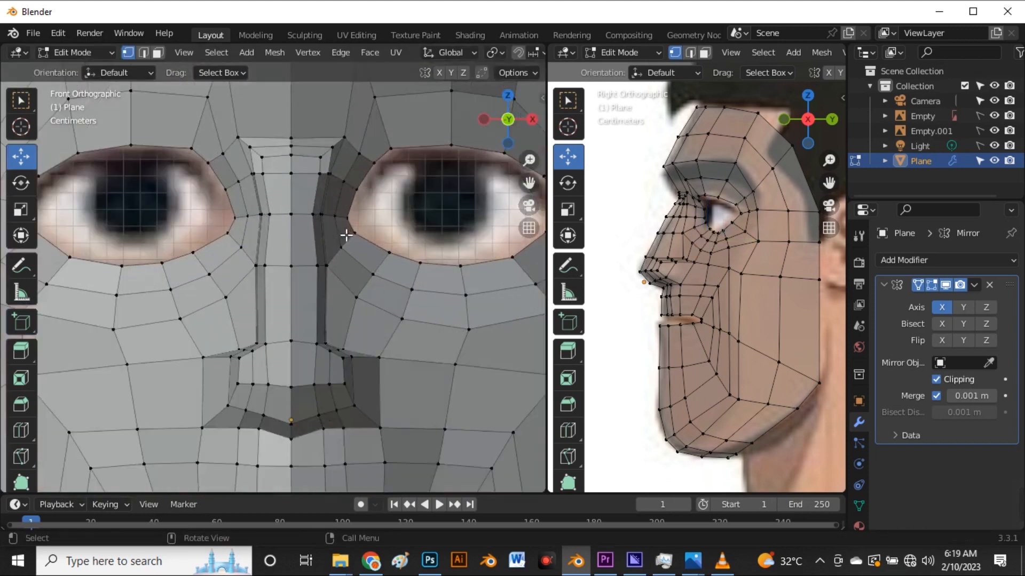
pyautogui.scroll(-4, 376, 268)
pyautogui.scroll(8, 320, 290)
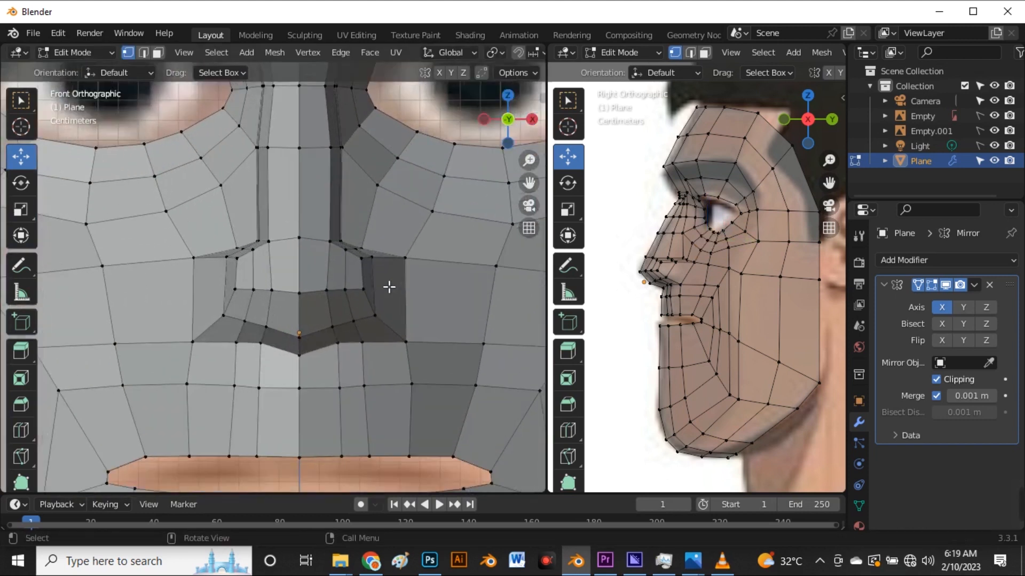
pyautogui.hotkey('alt', 'z')
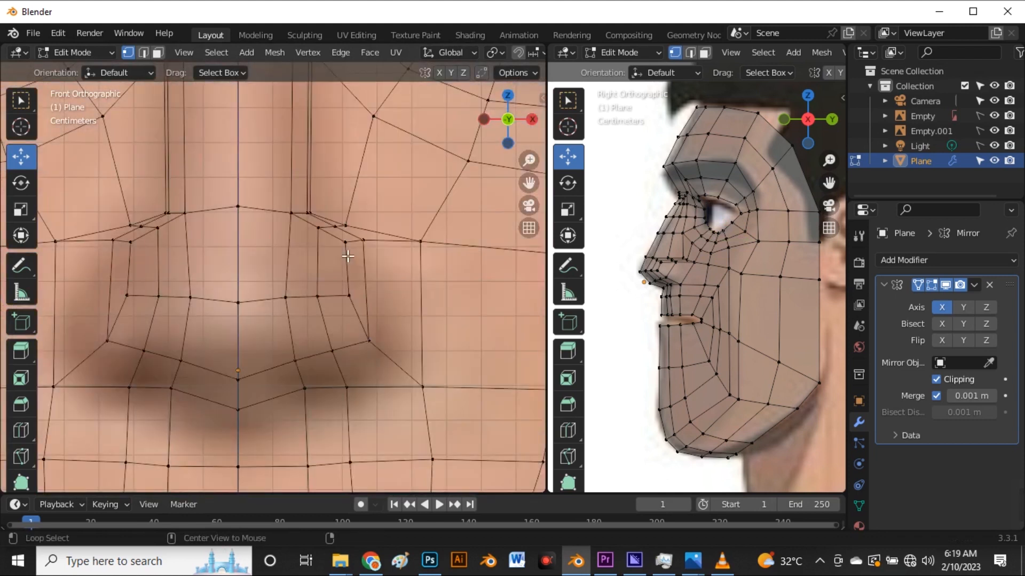
pyautogui.hotkey('alt', 'z')
# - Select the vertices along the nostril's outer side, down to its lower corner, and move them outward along X
pyautogui.scroll(-3, 347, 259)
pyautogui.moveTo(340, 247); pyautogui.dragTo(374, 299)
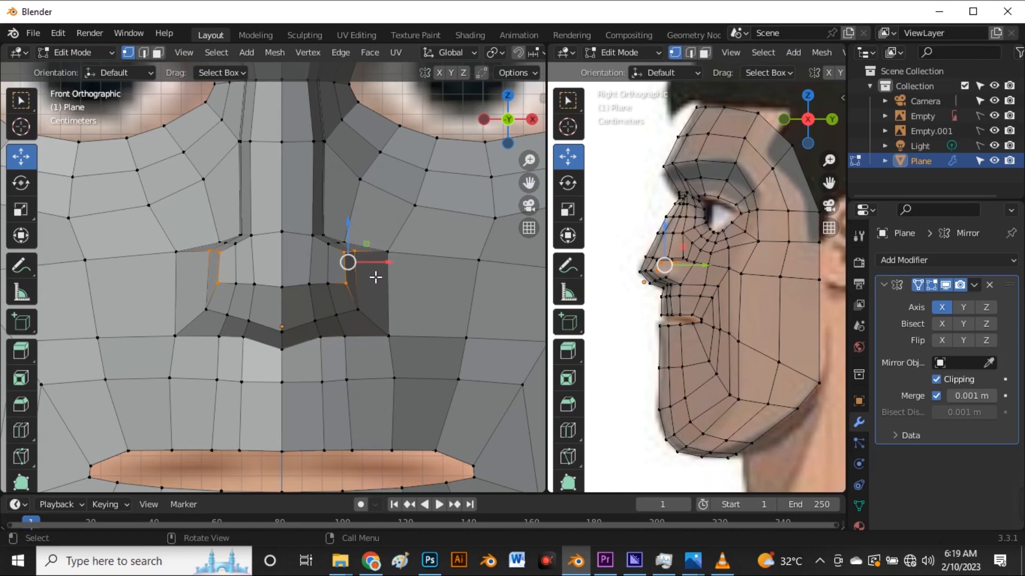
pyautogui.keyDown('shift'); pyautogui.click(368, 306); pyautogui.keyUp('shift')
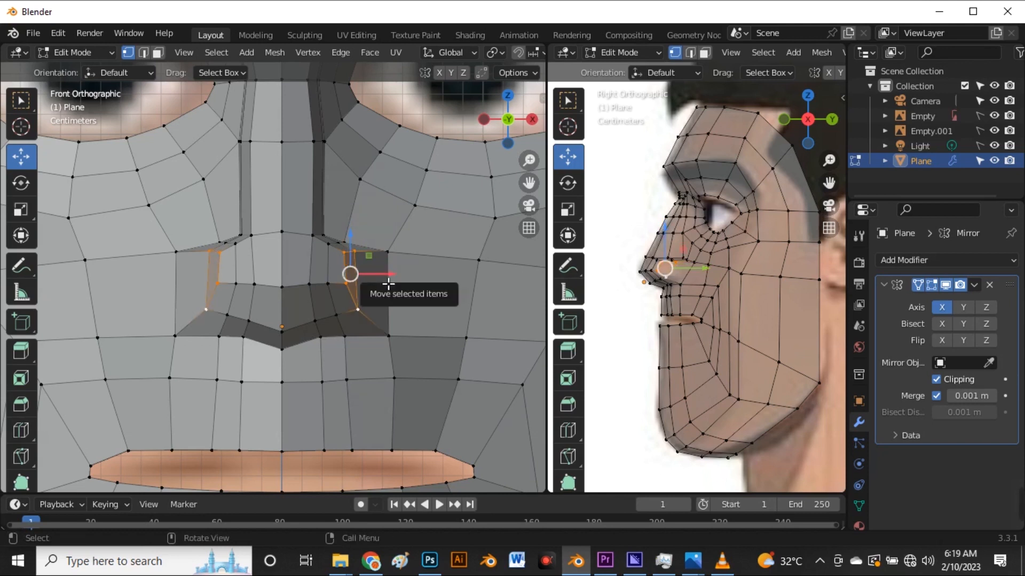
pyautogui.moveTo(389, 284); pyautogui.dragTo(394, 285)
pyautogui.press('o')
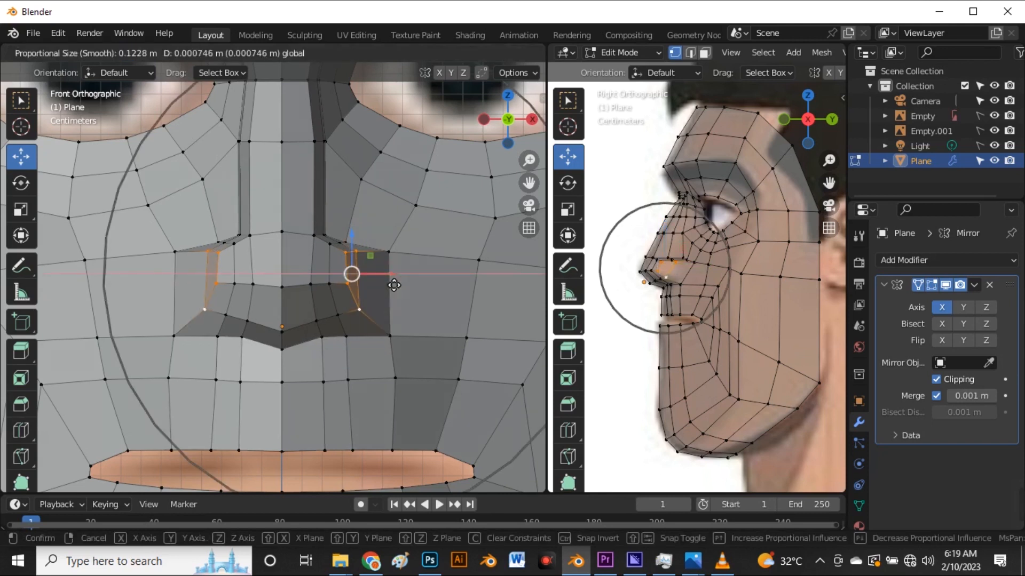
pyautogui.scroll(12, 394, 285)
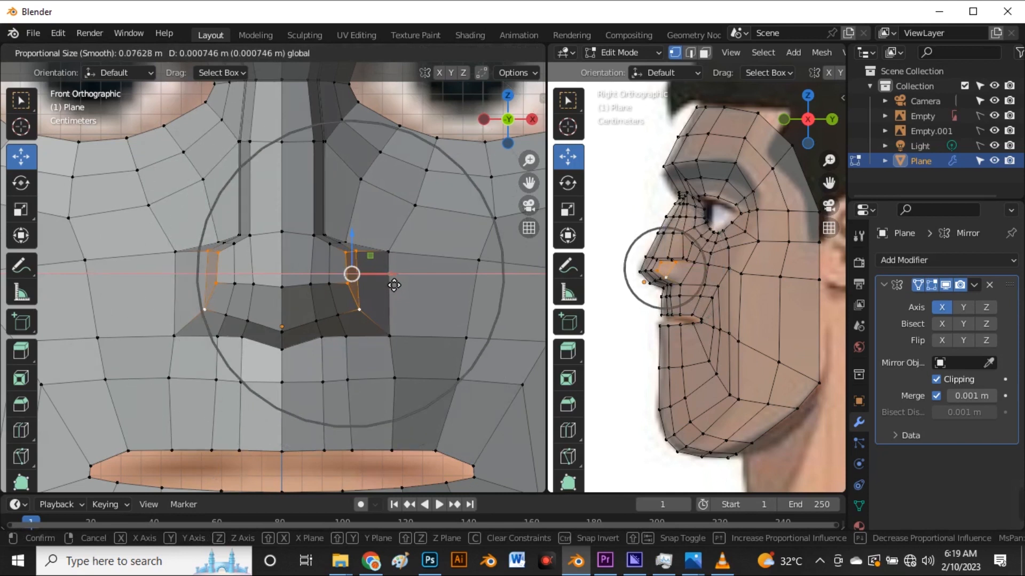
pyautogui.moveTo(394, 285); pyautogui.dragTo(403, 283)
# - Add the nose wing's upper and lower outer corner vertices to the selection, move everything slightly outward and check it with X-ray
pyautogui.keyDown('shift'); pyautogui.click(387, 252); pyautogui.keyUp('shift')
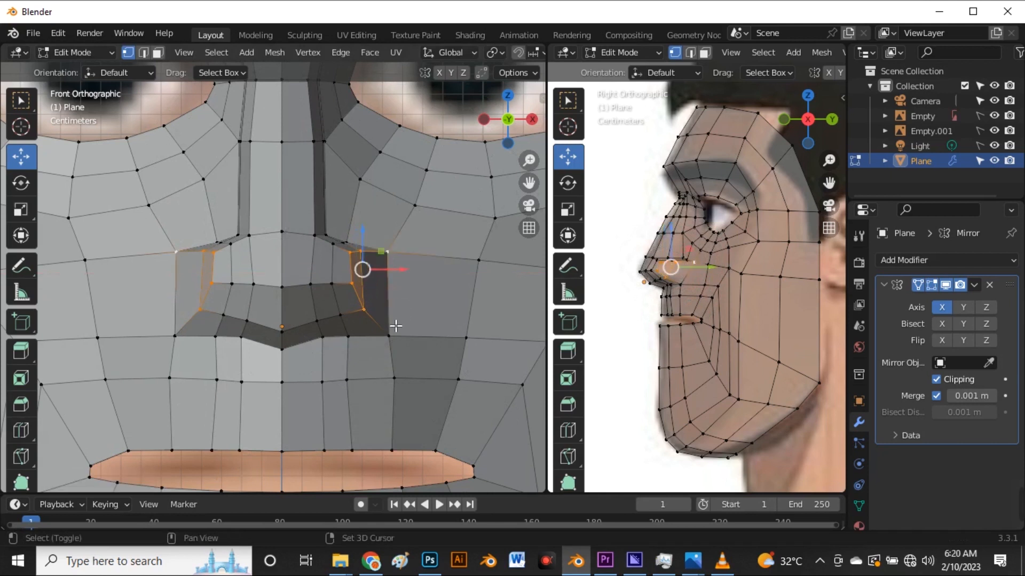
pyautogui.keyDown('shift'); pyautogui.click(389, 335); pyautogui.keyUp('shift')
pyautogui.moveTo(411, 283); pyautogui.dragTo(413, 285)
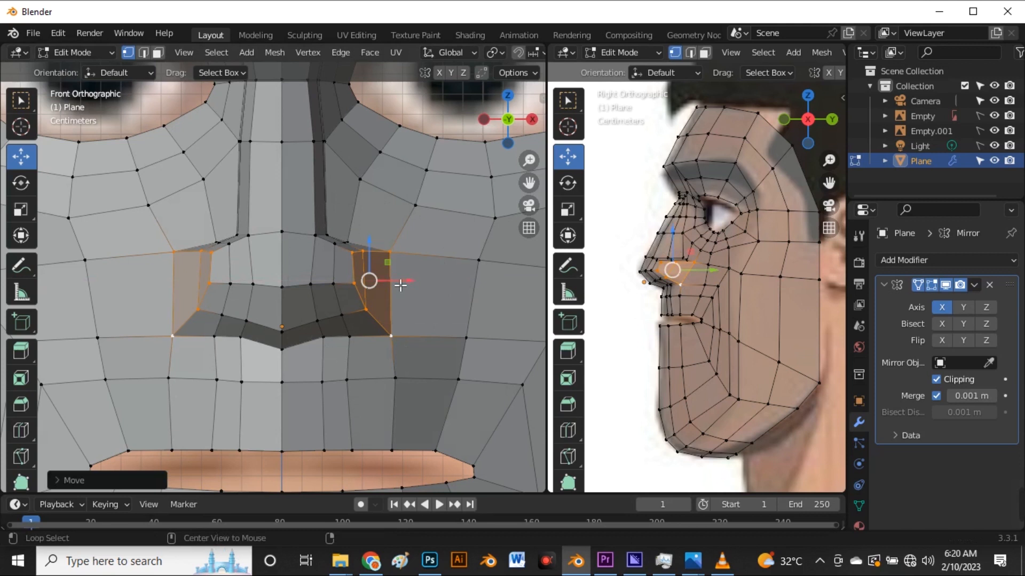
pyautogui.hotkey('alt', 'z')
pyautogui.hotkey('alt', 'z')
# - Select only the nose wing's two outer corner vertices and move them slightly inward along X
pyautogui.click(397, 327)
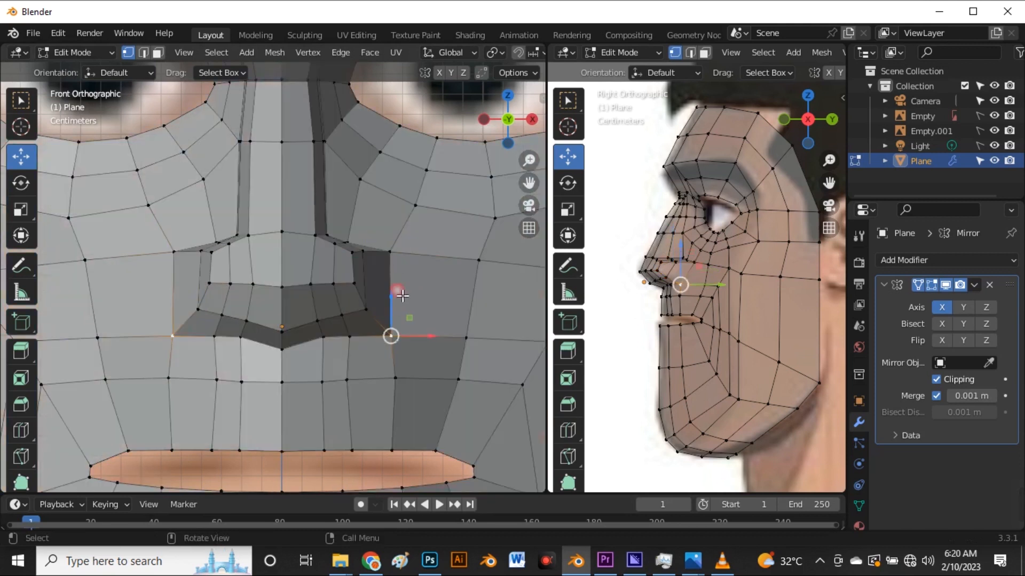
pyautogui.keyDown('shift'); pyautogui.click(401, 258); pyautogui.keyUp('shift')
pyautogui.moveTo(433, 301); pyautogui.dragTo(424, 298)
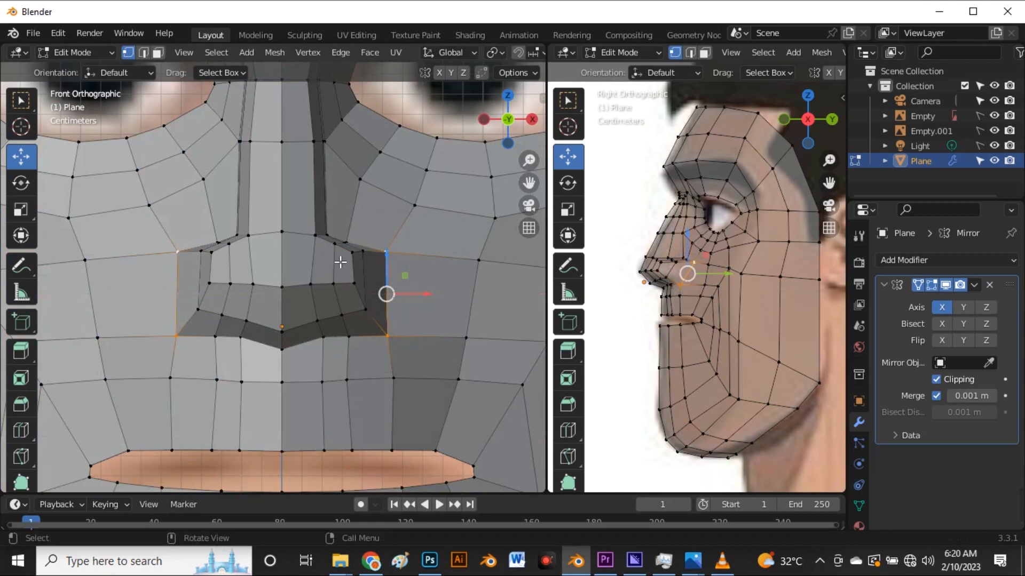
# - Box-select the nostril's side vertices and move them outward, closer to the wing's outer edge, checking the fit with X-ray
pyautogui.scroll(2, 344, 283)
pyautogui.scroll(-1, 343, 287)
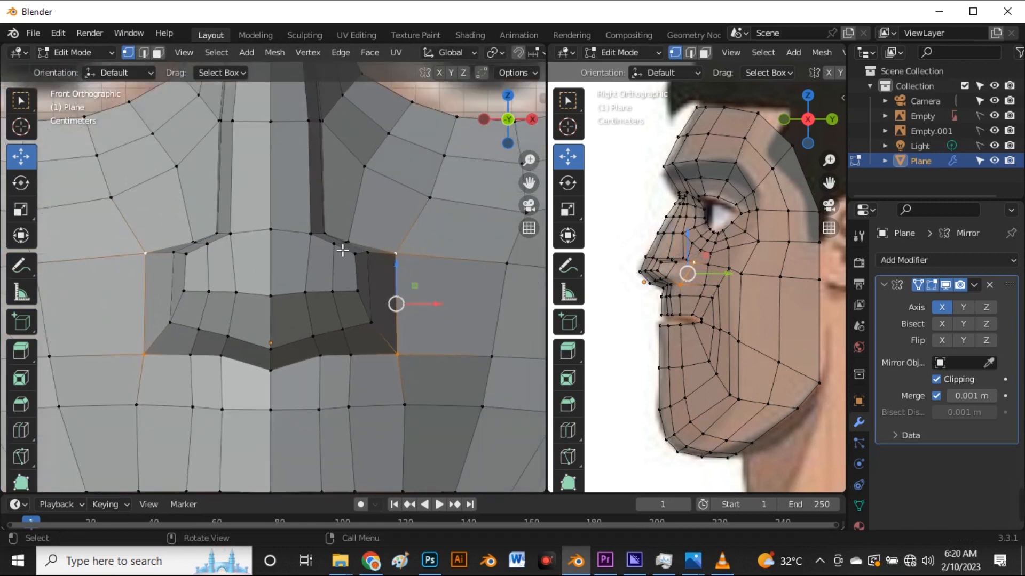
pyautogui.moveTo(354, 252); pyautogui.dragTo(389, 333)
pyautogui.moveTo(395, 286)
pyautogui.mouseDown()
pyautogui.moveTo(406, 284)
pyautogui.moveTo(393, 287)
pyautogui.mouseUp()
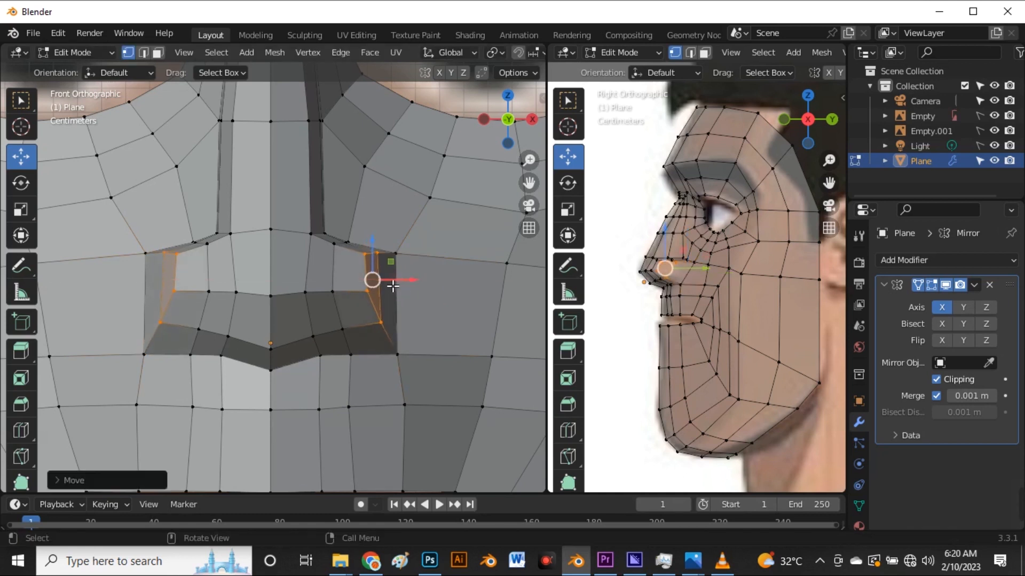
pyautogui.hotkey('alt', 'z')
pyautogui.hotkey('alt', 'z')
# - Select the vertical vertex path through the middle of the nostril and move it backward along Y in the enlarged side view
pyautogui.click(340, 251)
pyautogui.keyDown('ctrl'); pyautogui.click(351, 328); pyautogui.keyUp('ctrl')
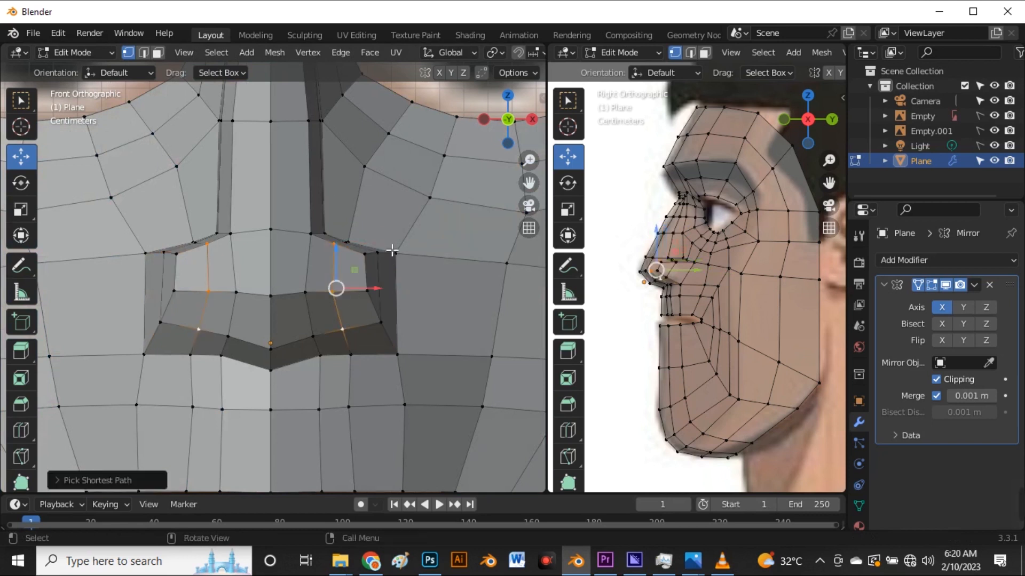
pyautogui.scroll(4, 696, 259)
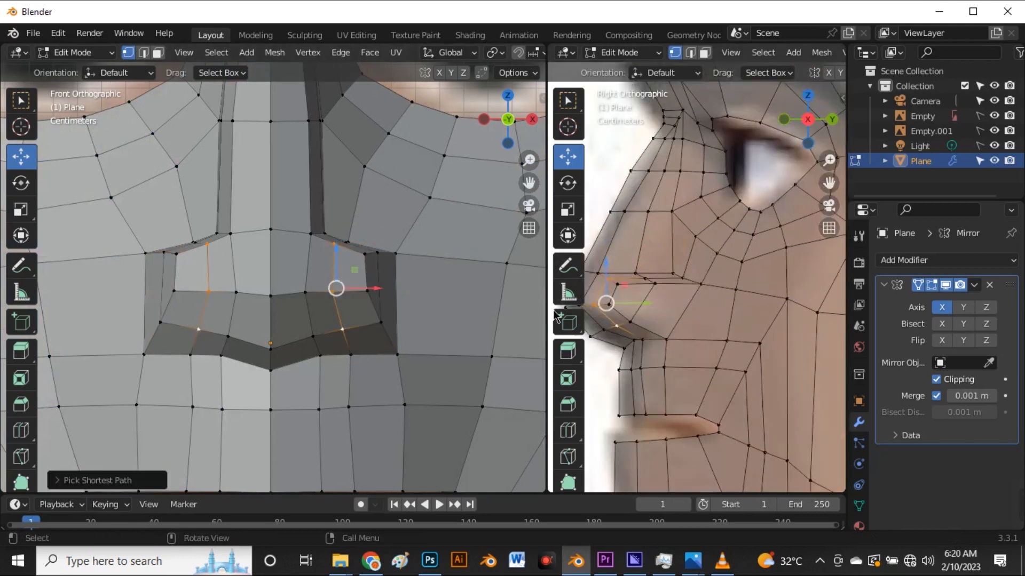
pyautogui.moveTo(555, 317); pyautogui.dragTo(386, 317)
pyautogui.scroll(2, 514, 313)
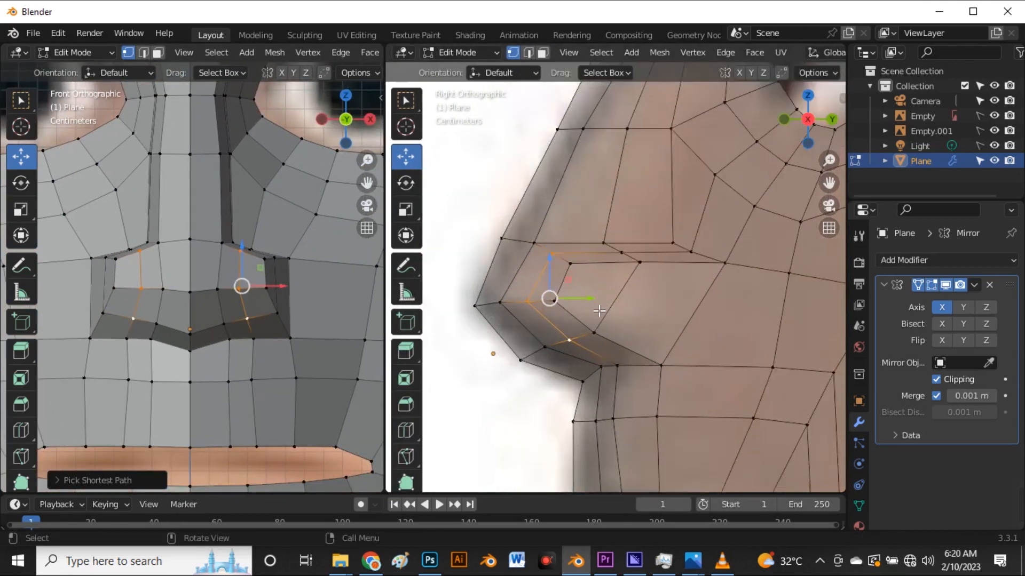
pyautogui.moveTo(596, 302); pyautogui.dragTo(614, 302)
pyautogui.hotkey('alt', 'z')
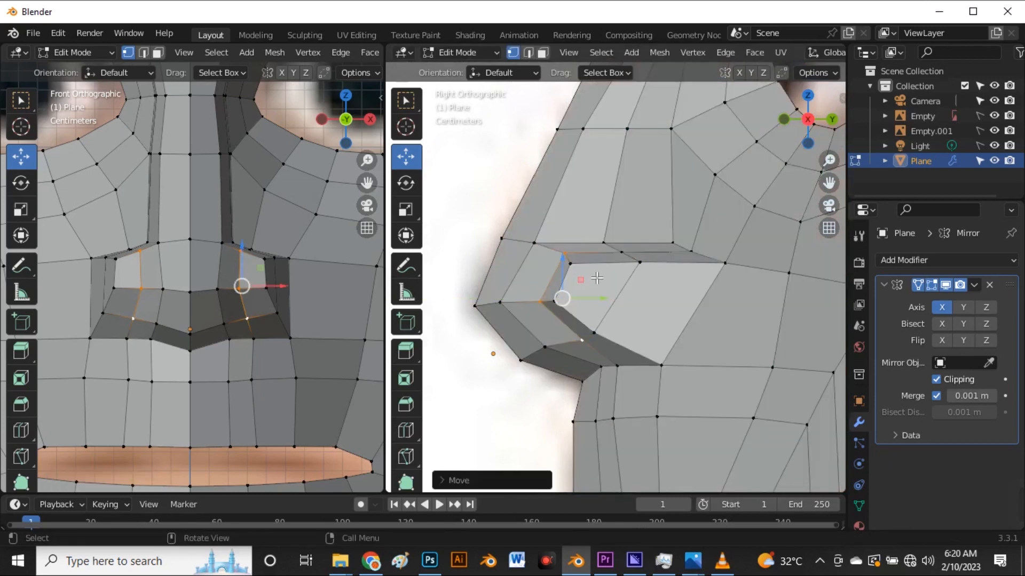
# - Check the nose outside Edit Mode from an angled perspective and try repositioning the selected nostril vertices
pyautogui.press('Tab')
pyautogui.scroll(-5, 584, 273)
pyautogui.moveTo(564, 284); pyautogui.dragTo(678, 348, button='middle')
pyautogui.scroll(3, 671, 315)
pyautogui.press('Tab')
pyautogui.scroll(2, 643, 366)
pyautogui.press('g')
pyautogui.click(618, 374)
# - Select the single vertex above the nostril on the nose wing's upper loop and move it upward in the front view
pyautogui.scroll(-3, 684, 298)
pyautogui.moveTo(630, 291); pyautogui.dragTo(700, 241, button='middle')
pyautogui.scroll(1, 687, 280)
pyautogui.click(712, 265)
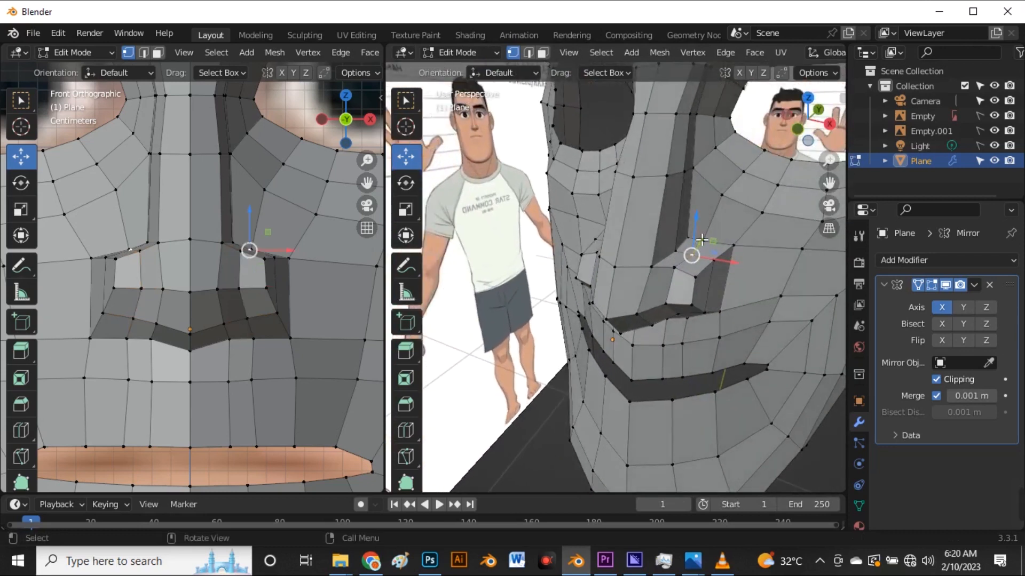
pyautogui.press('g')
pyautogui.click(700, 225)
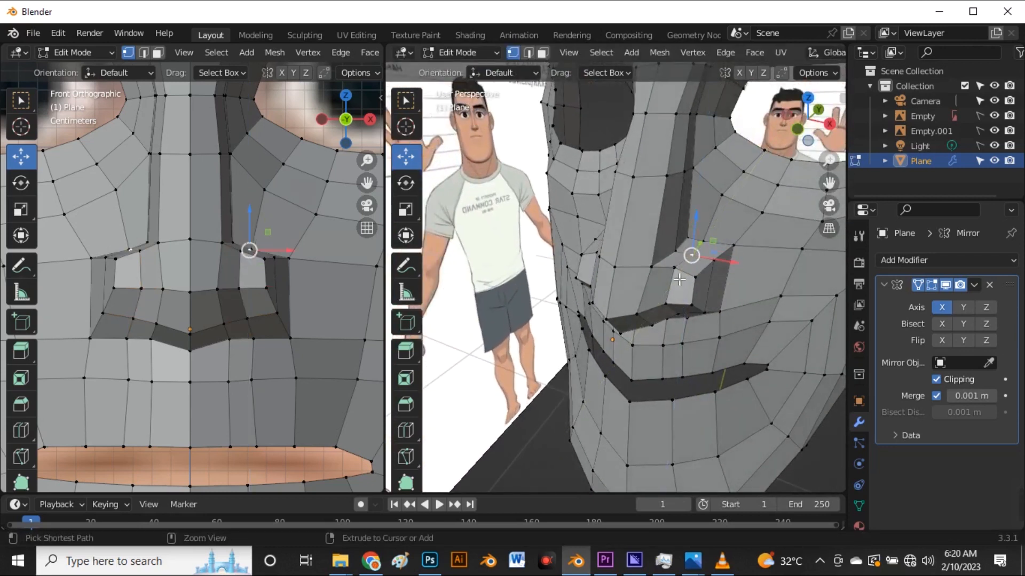
pyautogui.scroll(2, 234, 255)
pyautogui.moveTo(245, 251); pyautogui.dragTo(252, 230)
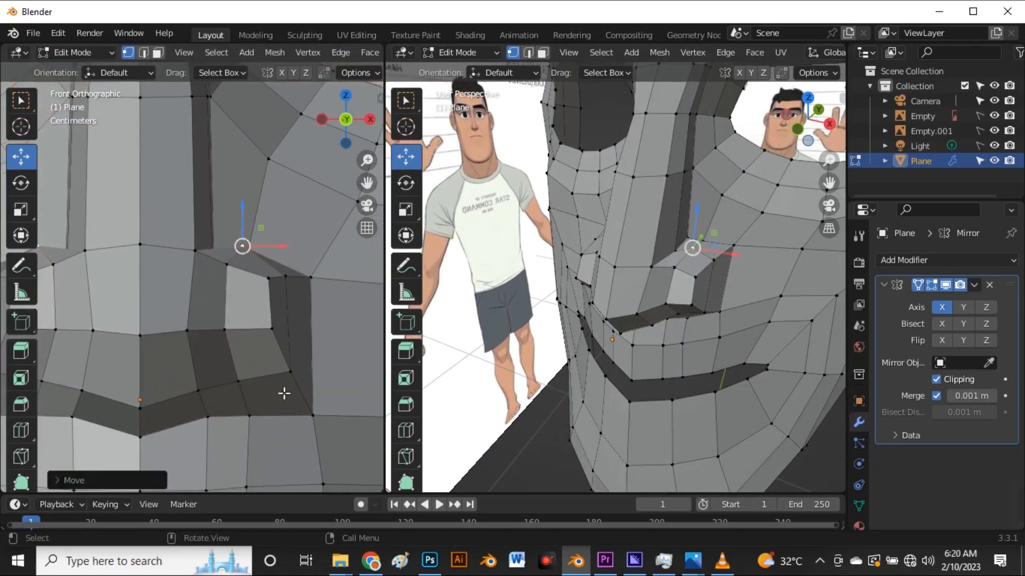
# - Add a loop cut running across the nostril and around the mouth and chin, sliding it into position
pyautogui.moveTo(623, 299); pyautogui.dragTo(701, 256, button='middle')
pyautogui.moveTo(609, 283); pyautogui.dragTo(535, 240, button='middle')
pyautogui.scroll(-2, 535, 240)
pyautogui.moveTo(613, 281); pyautogui.dragTo(592, 267, button='middle')
pyautogui.hotkey('ctrl', 'r')
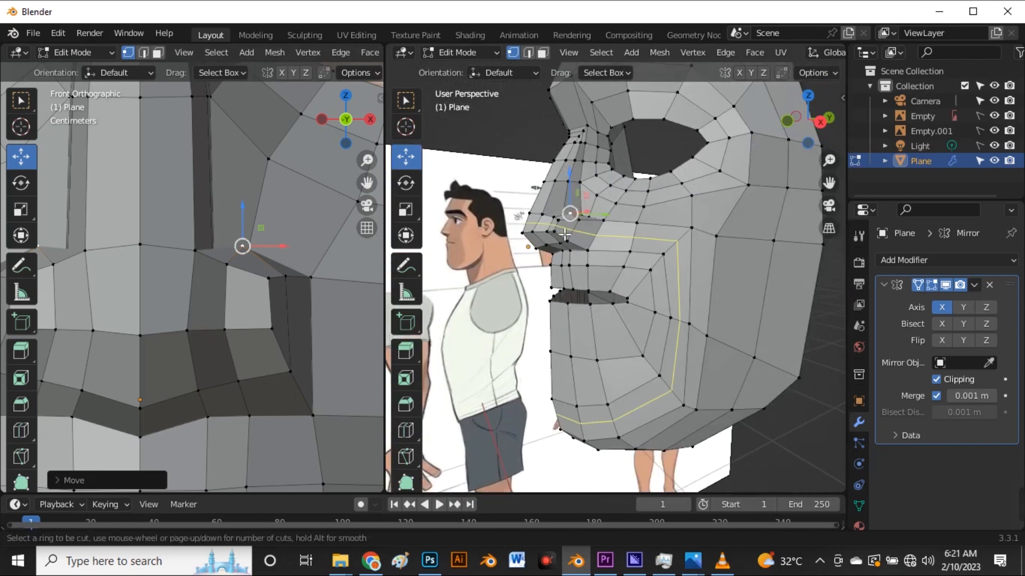
pyautogui.click(565, 235)
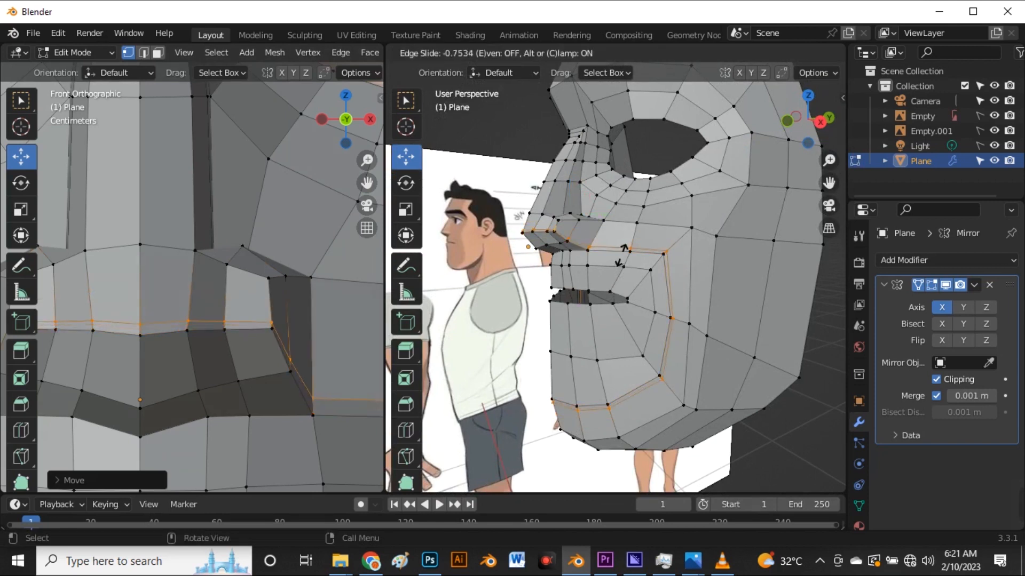
pyautogui.click(624, 257)
# - Compare the added loop with the side reference in right orthographic view using X-ray
pyautogui.moveTo(625, 257); pyautogui.dragTo(647, 315, button='middle')
pyautogui.press('`')
pyautogui.click(745, 309)
pyautogui.scroll(4, 566, 235)
pyautogui.scroll(-3, 566, 235)
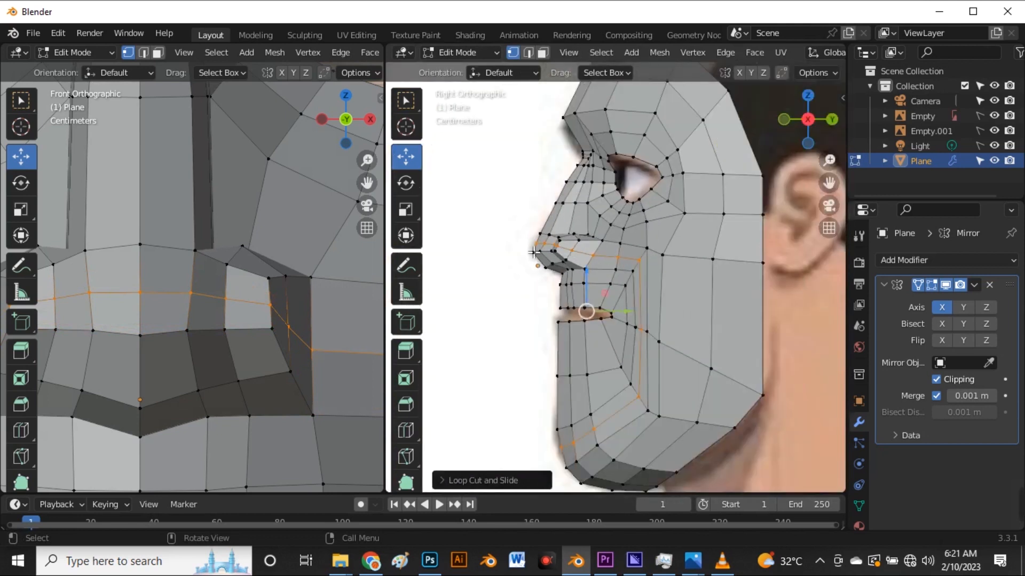
pyautogui.scroll(1, 527, 237)
pyautogui.scroll(3, 528, 236)
pyautogui.scroll(-2, 624, 220)
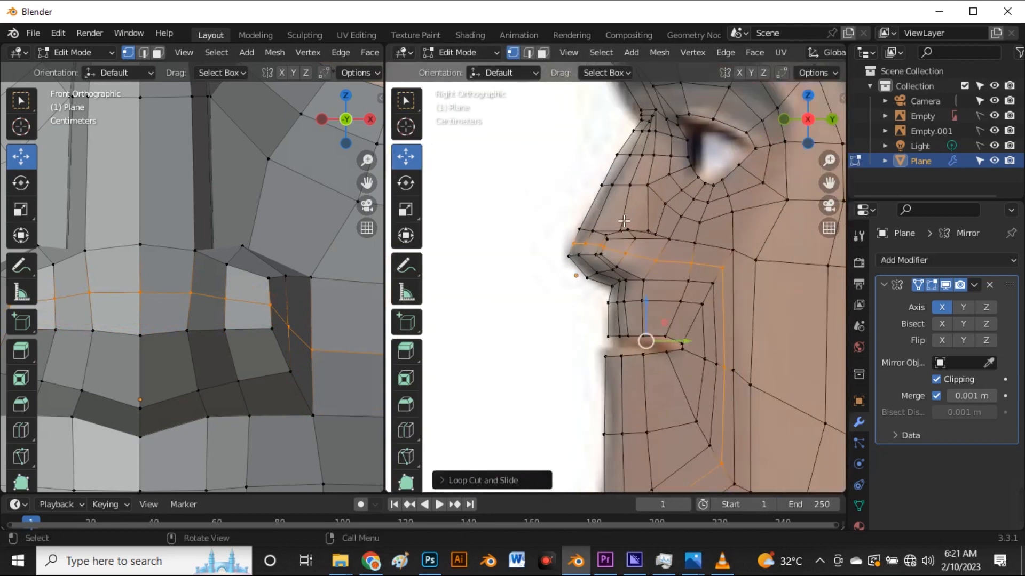
# - Review the added loop's path around the mouth and chin in both views, undo the loop cut and turn X-ray off
pyautogui.scroll(-1, 624, 221)
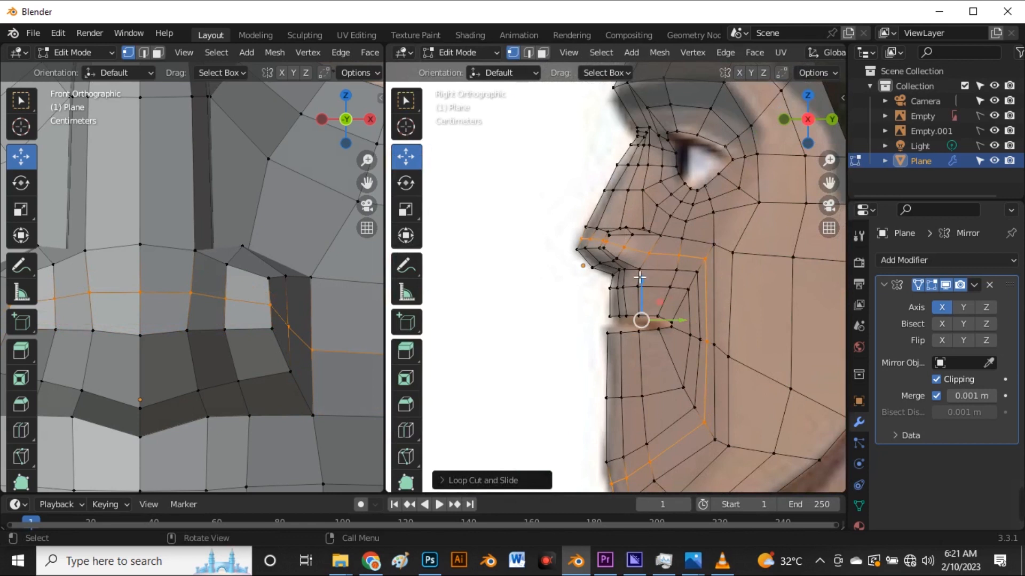
pyautogui.scroll(-2, 662, 298)
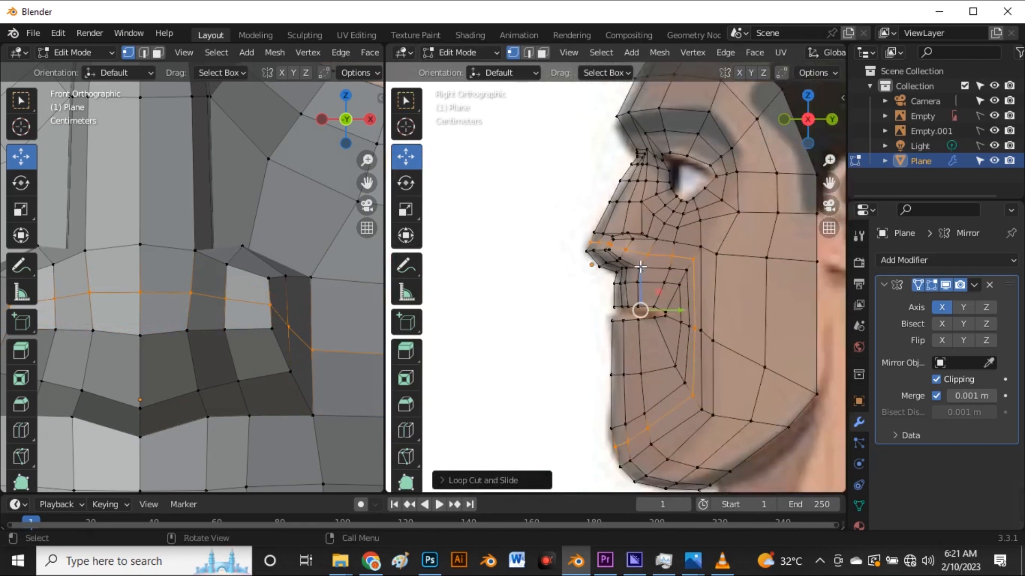
pyautogui.scroll(1, 671, 378)
pyautogui.scroll(-7, 229, 252)
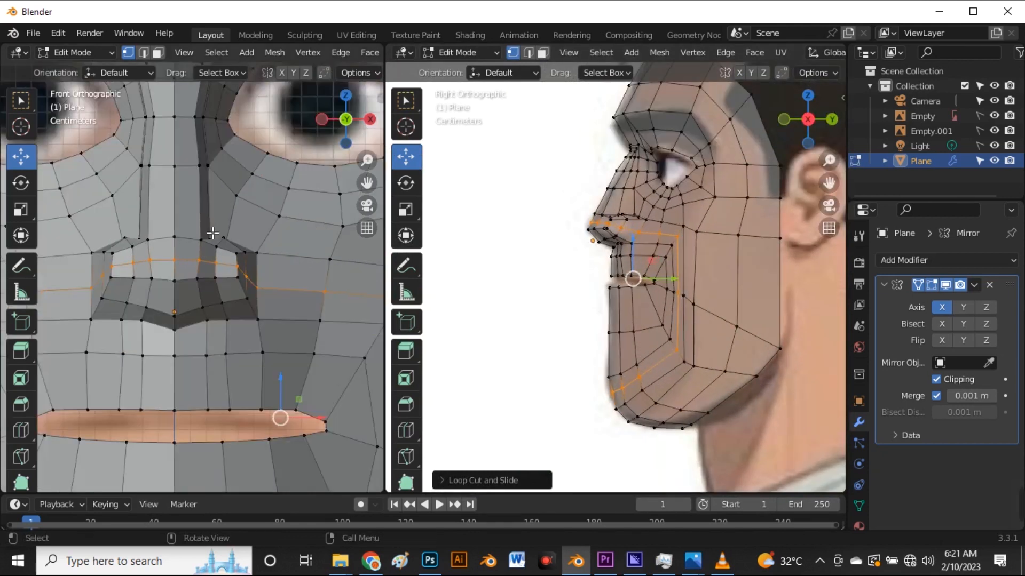
pyautogui.scroll(-3, 297, 318)
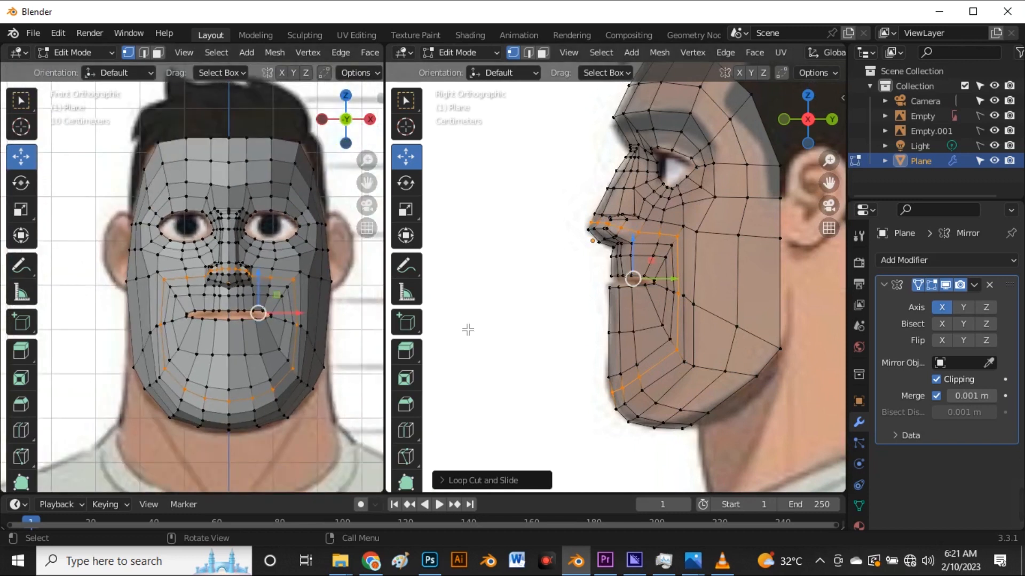
pyautogui.scroll(3, 651, 286)
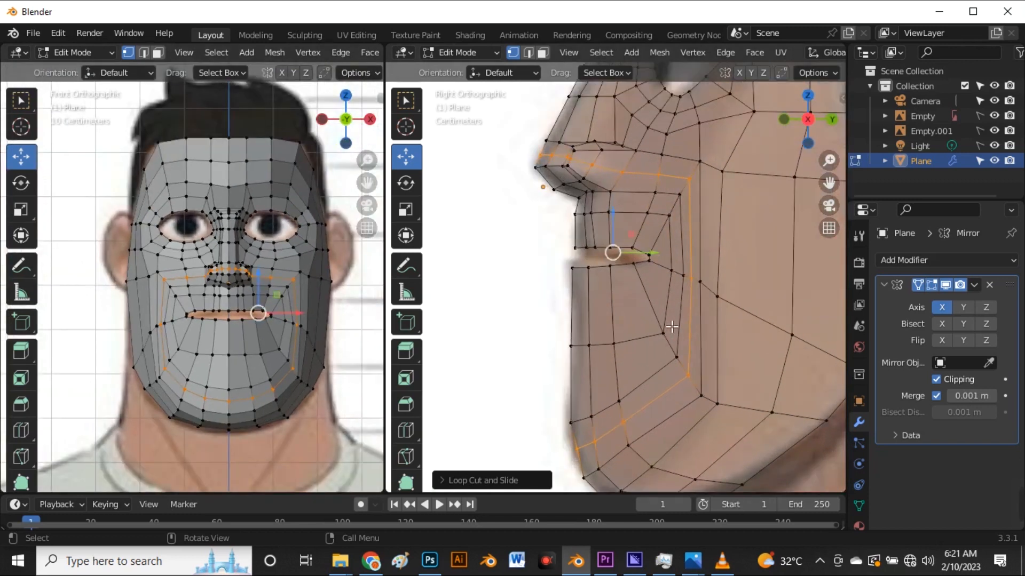
pyautogui.hotkey('ctrl', 'z')
pyautogui.hotkey('alt', 'z')
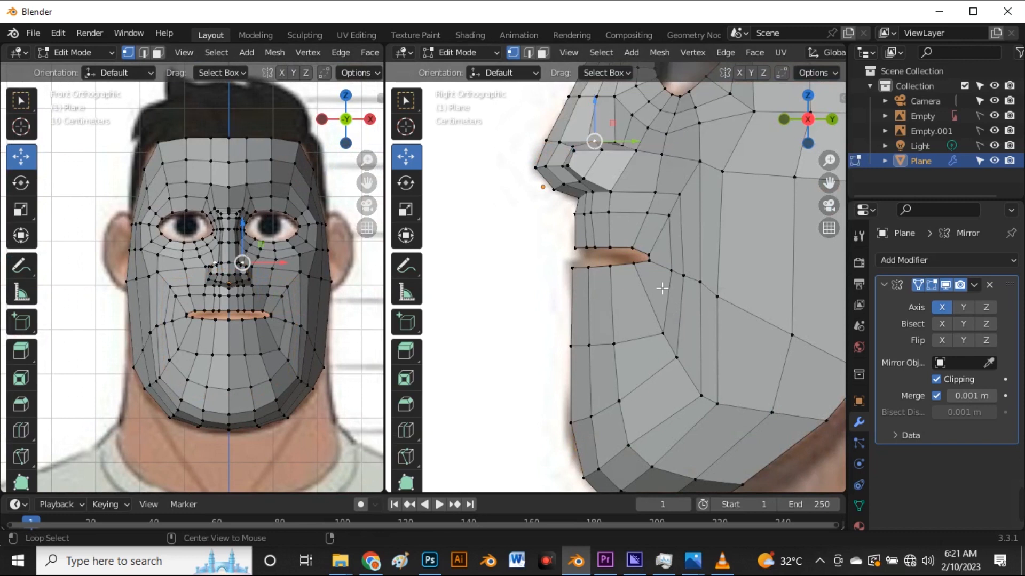
# - Examine the nose wing, nostril and mouth topology from several perspective angles and in the front view
pyautogui.scroll(3, 626, 143)
pyautogui.scroll(-4, 662, 193)
pyautogui.scroll(5, 589, 160)
pyautogui.moveTo(637, 225); pyautogui.dragTo(748, 254, button='middle')
pyautogui.scroll(5, 238, 281)
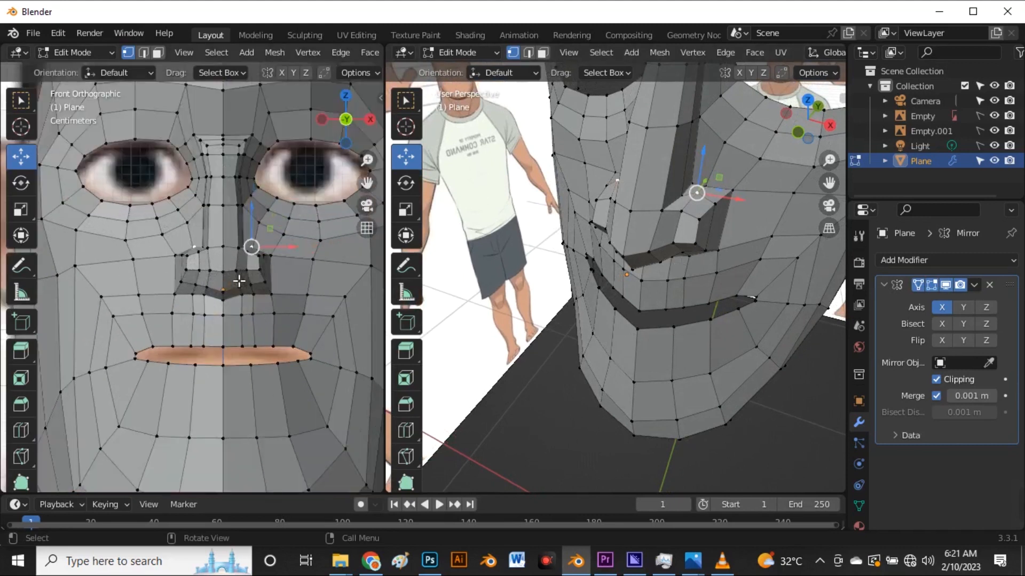
pyautogui.scroll(3, 274, 276)
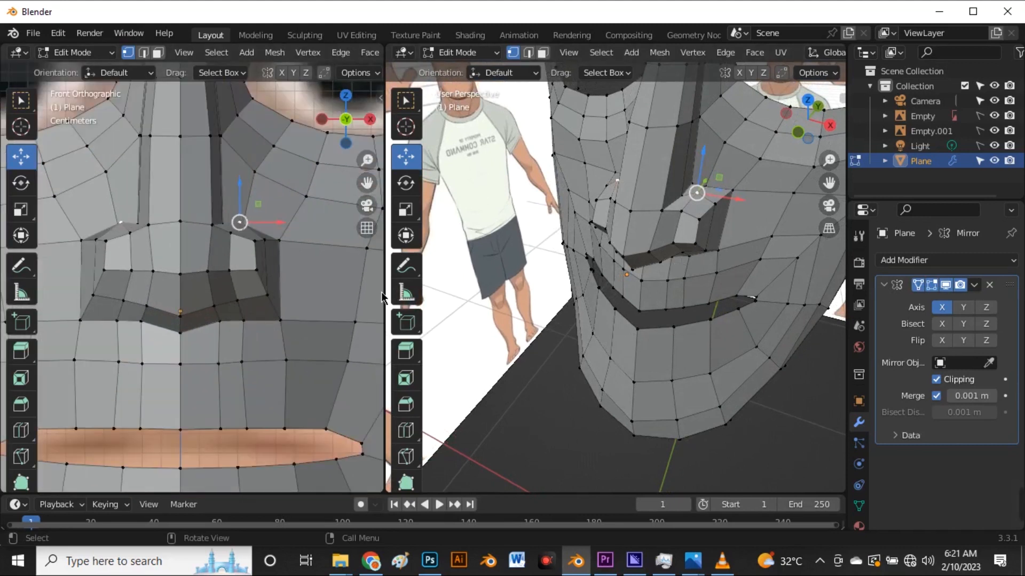
pyautogui.moveTo(736, 241); pyautogui.dragTo(696, 216, button='middle')
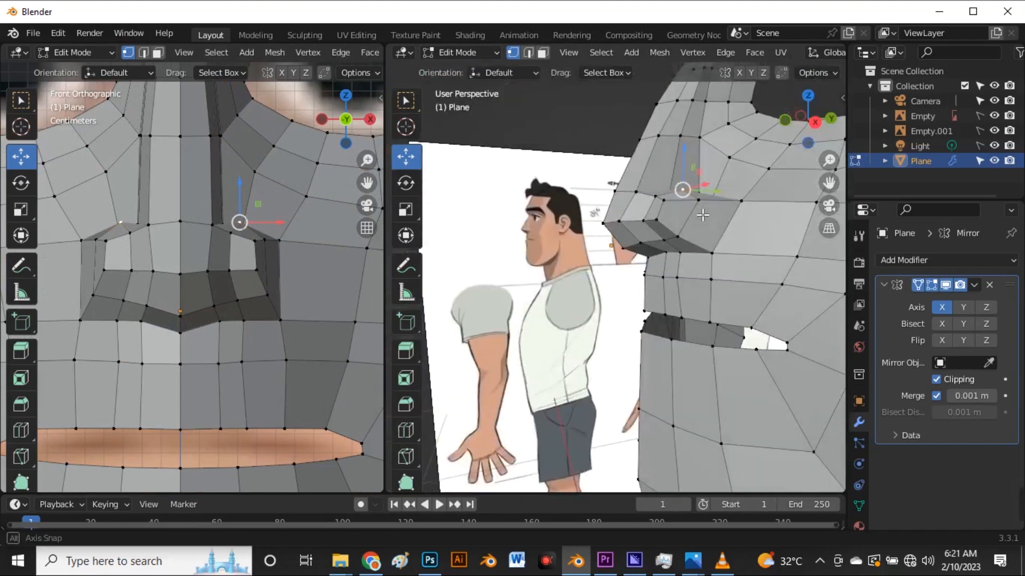
pyautogui.moveTo(632, 209)
pyautogui.mouseDown(button='middle')
pyautogui.moveTo(648, 231)
pyautogui.moveTo(713, 229)
pyautogui.moveTo(647, 200)
pyautogui.mouseUp(button='middle')
pyautogui.scroll(4, 677, 226)
pyautogui.scroll(-3, 219, 211)
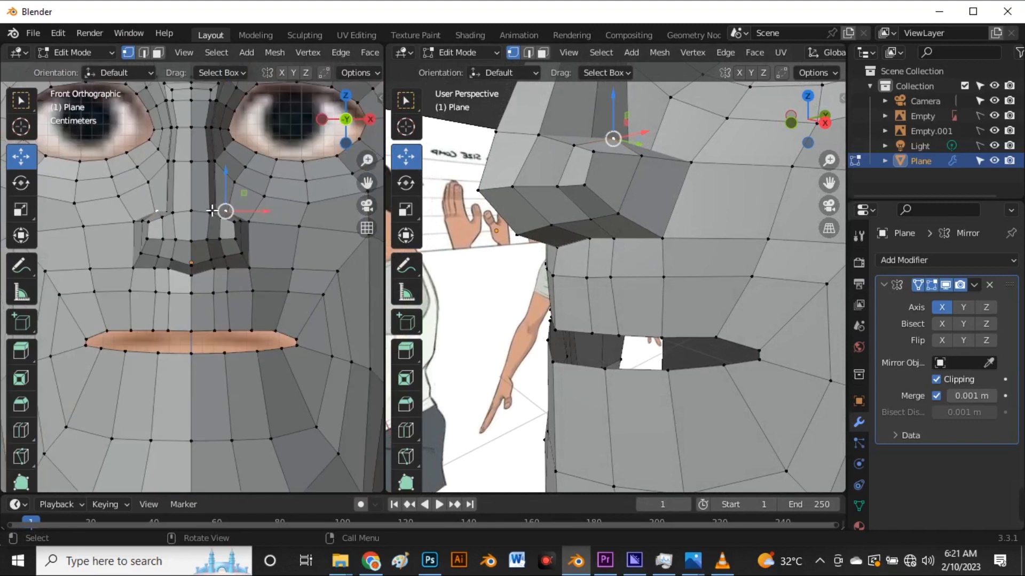
pyautogui.scroll(-4, 235, 241)
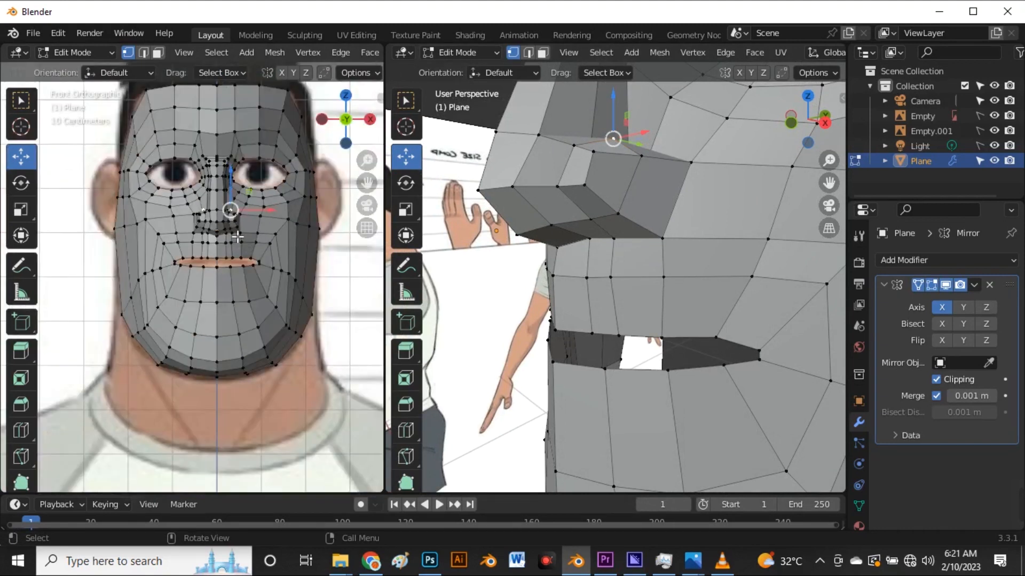
# - Slide the cheek vertex beside the nose outward along its edge and nudge it into even spacing in the front view
pyautogui.scroll(1, 238, 237)
pyautogui.scroll(2, 209, 239)
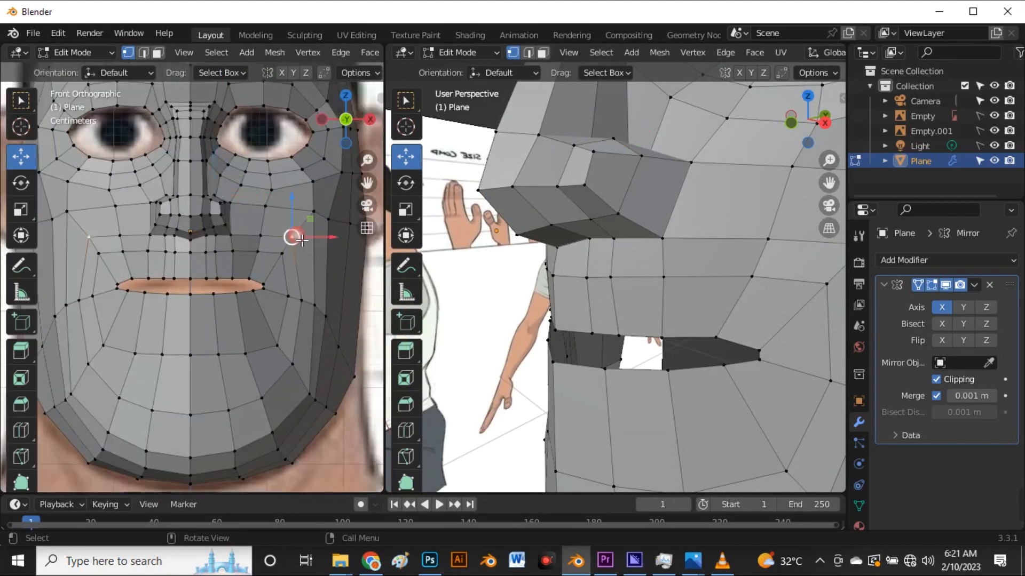
pyautogui.press('g')
pyautogui.press('g')
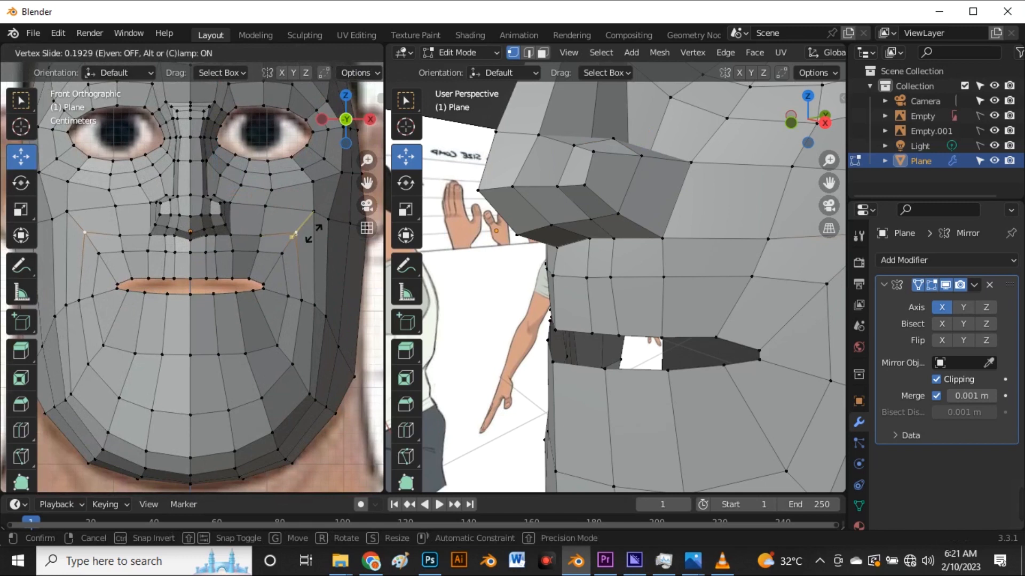
pyautogui.click(306, 225)
pyautogui.press('g')
pyautogui.click(303, 230)
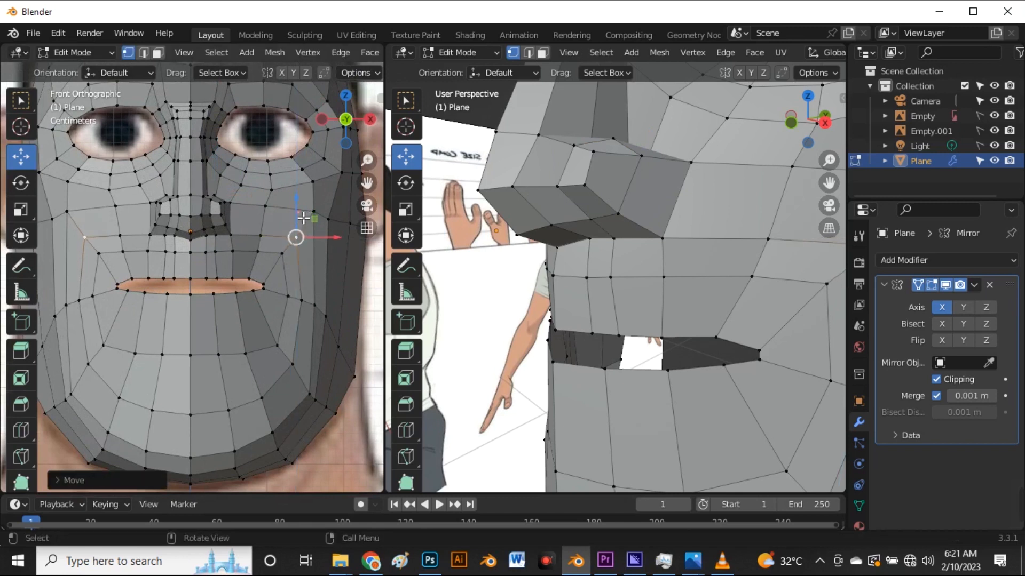
pyautogui.scroll(-4, 258, 221)
pyautogui.scroll(5, 256, 235)
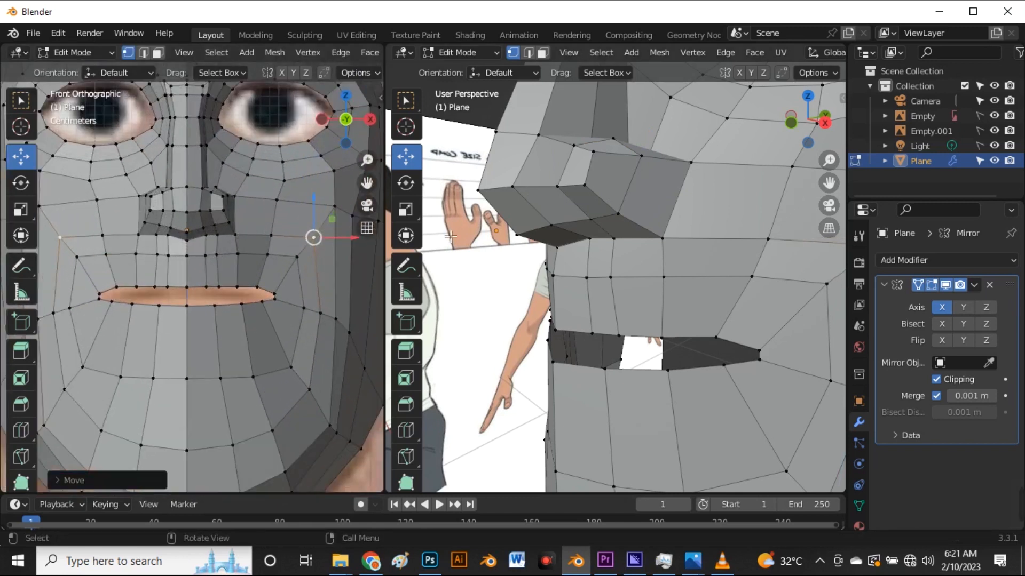
# - Widen the front viewport, set the other viewport to right orthographic, and locate the nostril's underside faces in both views
pyautogui.scroll(3, 198, 231)
pyautogui.press('3')
pyautogui.scroll(-2, 205, 225)
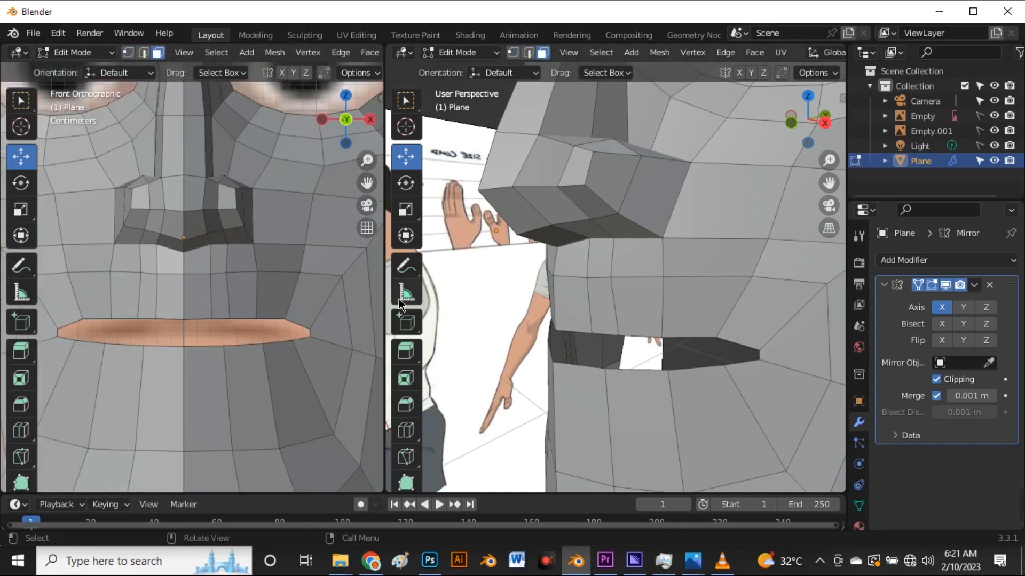
pyautogui.moveTo(387, 297); pyautogui.dragTo(510, 295)
pyautogui.scroll(-2, 311, 243)
pyautogui.scroll(3, 310, 243)
pyautogui.click(312, 246)
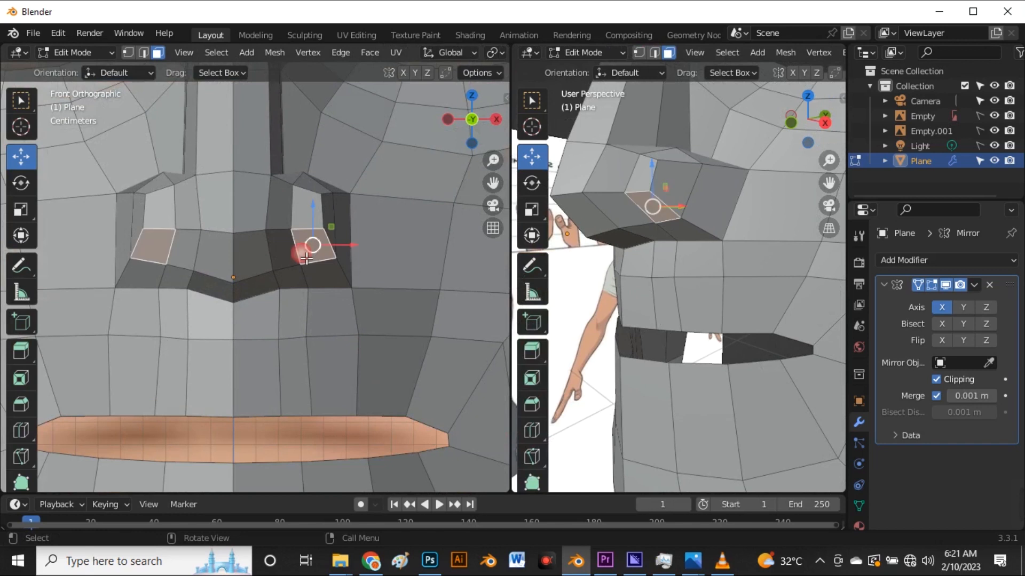
pyautogui.scroll(2, 298, 267)
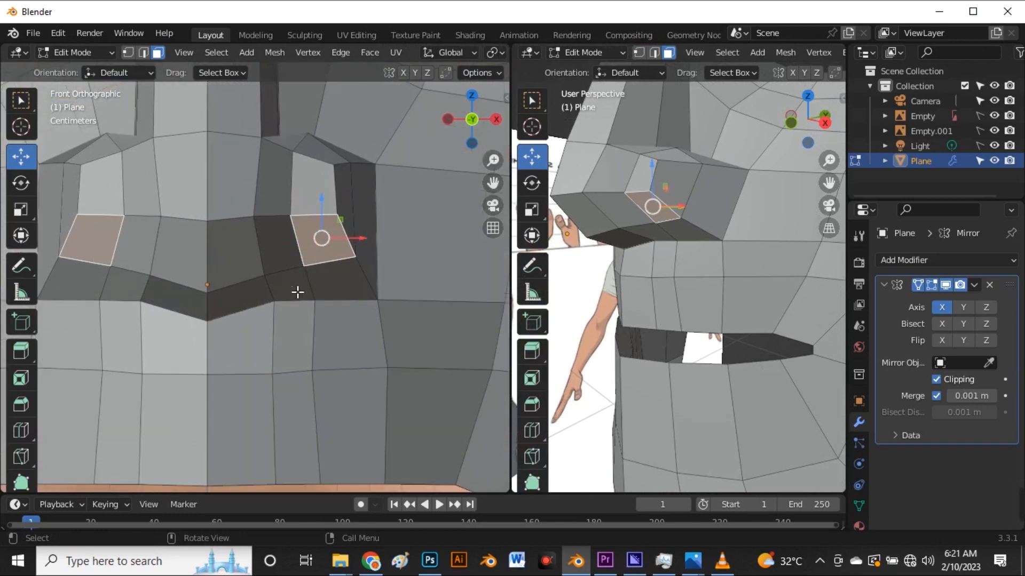
pyautogui.click(297, 293)
pyautogui.moveTo(612, 238); pyautogui.dragTo(654, 245, button='middle')
pyautogui.press('`')
pyautogui.click(781, 245)
pyautogui.scroll(5, 630, 245)
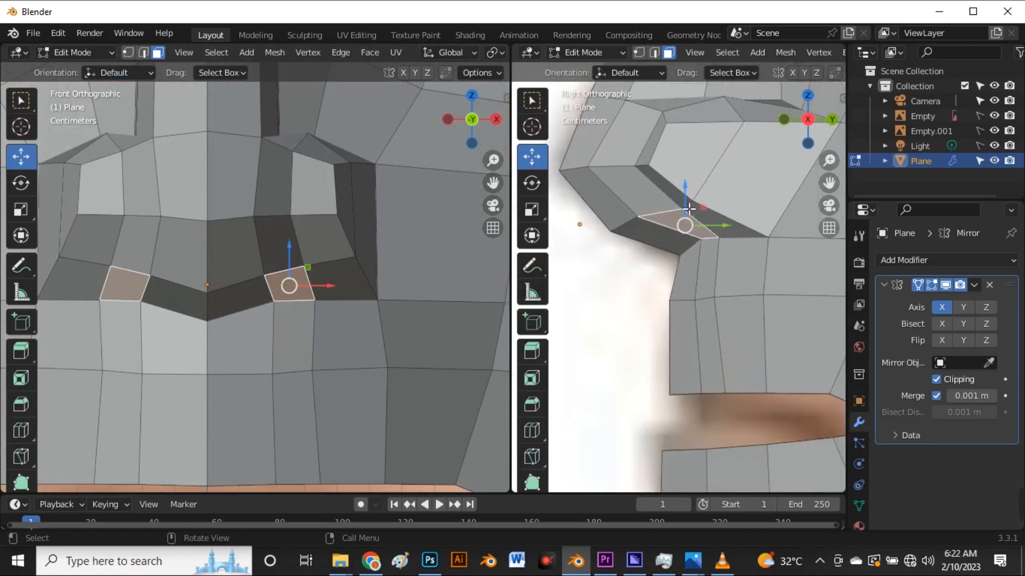
# - Select the four nostril faces on the nose's underside and compare them with the front reference in X-ray
pyautogui.click(339, 286)
pyautogui.keyDown('shift'); pyautogui.click(317, 250); pyautogui.keyUp('shift')
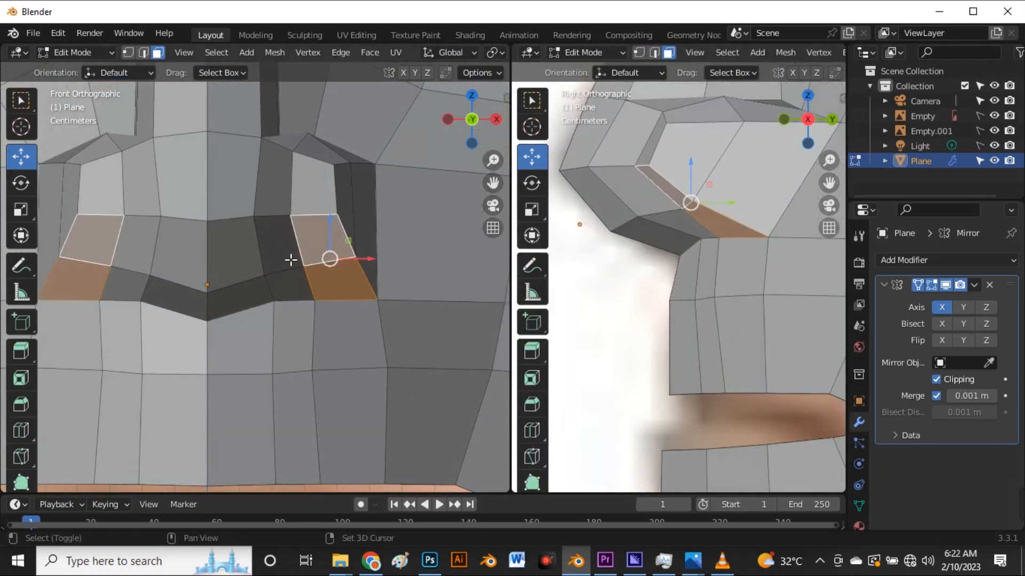
pyautogui.keyDown('shift'); pyautogui.click(292, 262); pyautogui.keyUp('shift')
pyautogui.keyDown('shift'); pyautogui.click(299, 292); pyautogui.keyUp('shift')
pyautogui.scroll(-4, 296, 297)
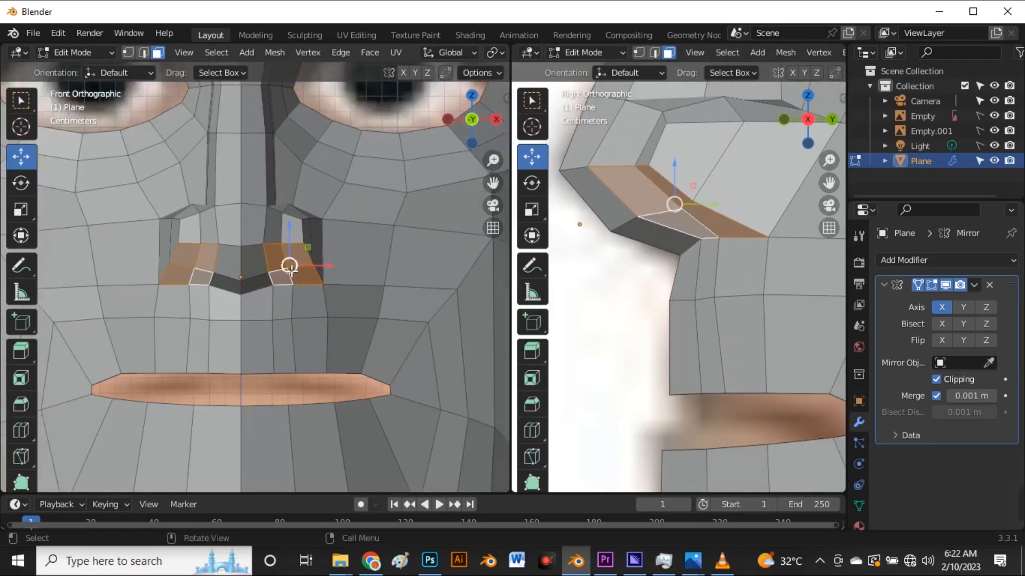
pyautogui.scroll(2, 314, 269)
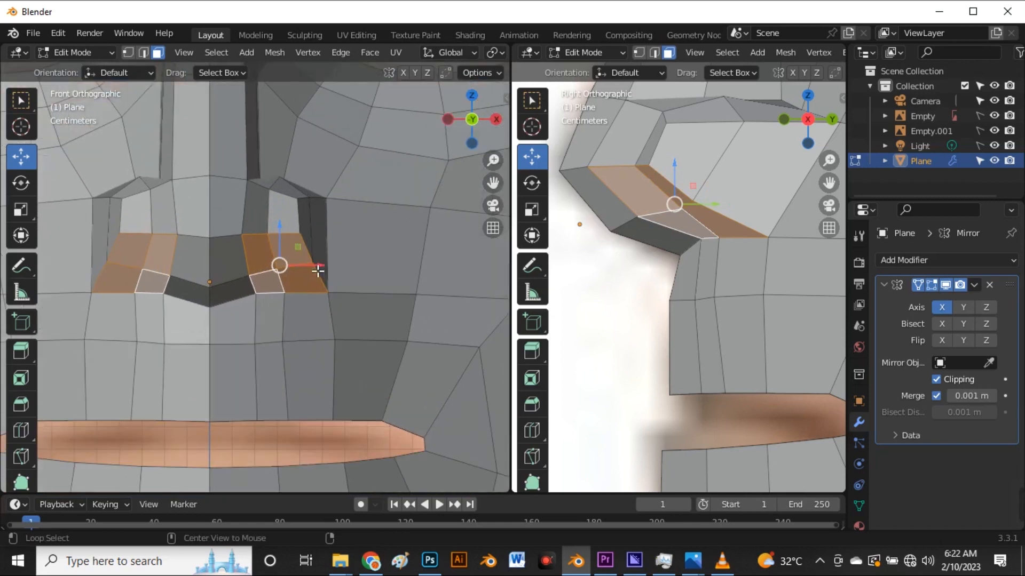
pyautogui.hotkey('alt', 'z')
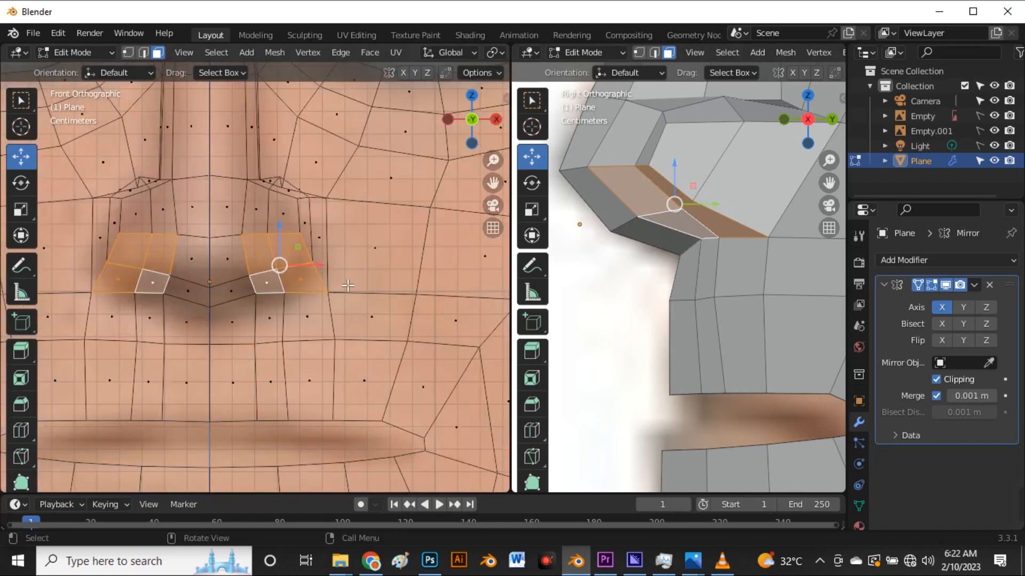
pyautogui.click(331, 313)
pyautogui.scroll(-3, 345, 314)
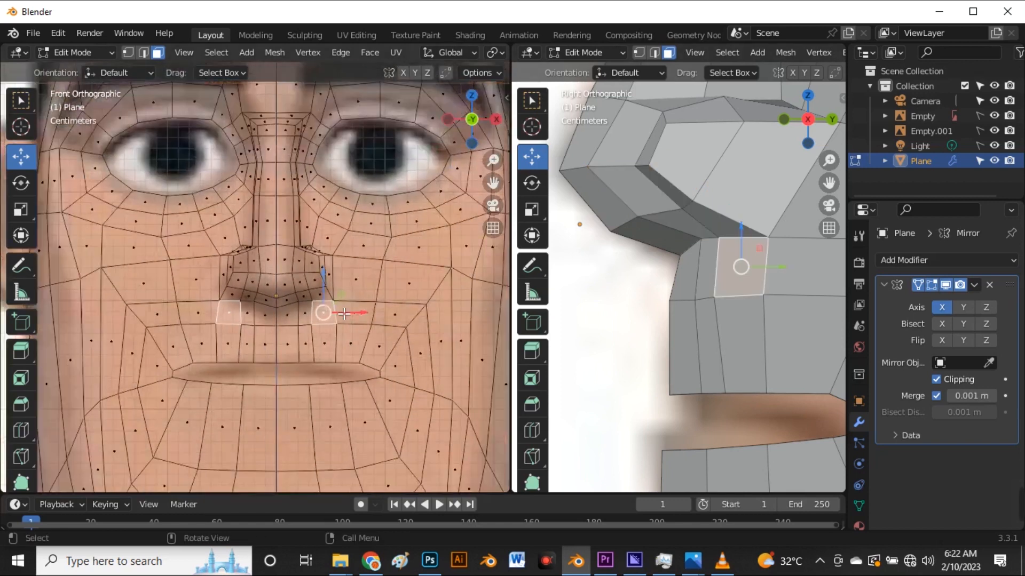
pyautogui.click(389, 355)
# - Move the two vertices at the nose wing's lower outer corner to fit the front reference's nostril outline and turn X-ray off
pyautogui.scroll(5, 342, 308)
pyautogui.press('1')
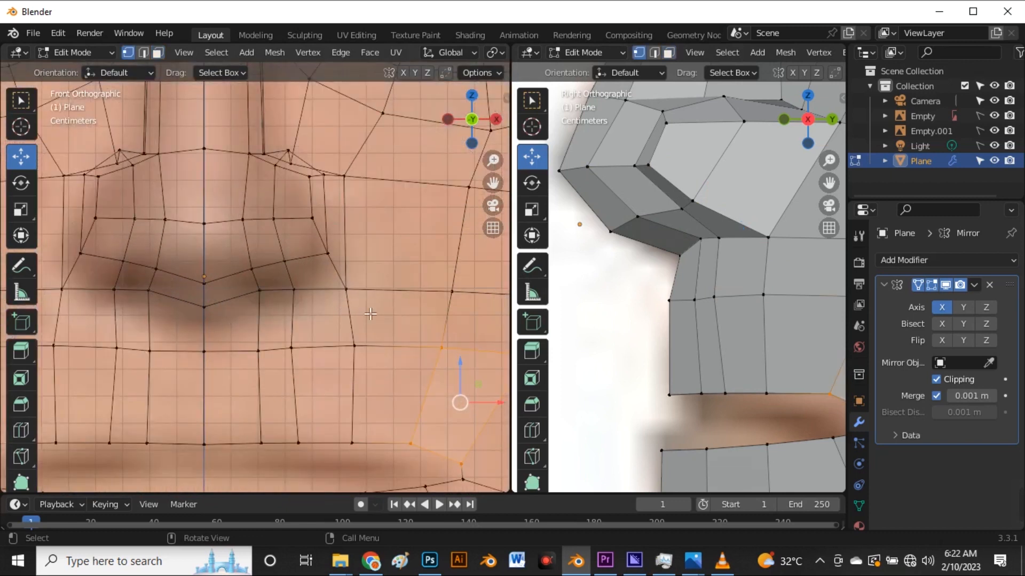
pyautogui.moveTo(347, 289); pyautogui.dragTo(327, 254)
pyautogui.press('g')
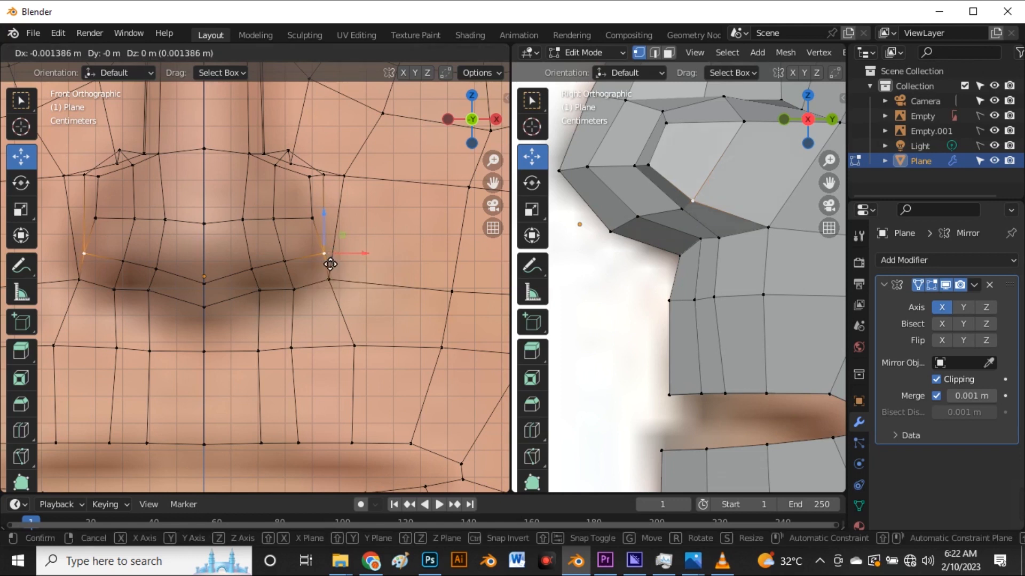
pyautogui.click(327, 263)
pyautogui.click(330, 285)
pyautogui.press('g')
pyautogui.click(265, 270)
pyautogui.scroll(-3, 272, 277)
pyautogui.hotkey('alt', 'z')
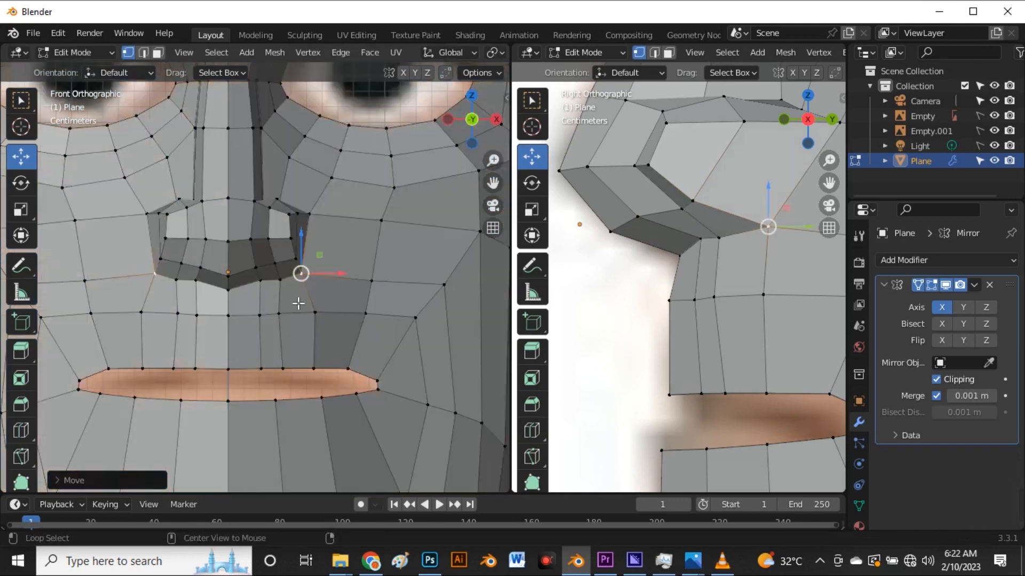
# - Extrude the four nostril faces on the nose's underside in place and scale them inward to form a rim
pyautogui.scroll(3, 282, 253)
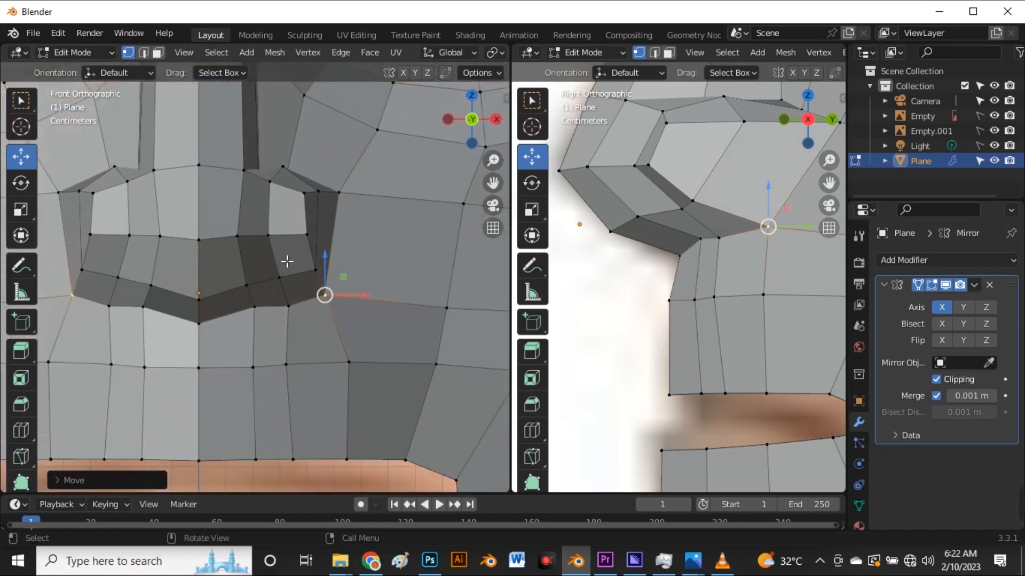
pyautogui.press('3')
pyautogui.click(287, 262)
pyautogui.keyDown('shift'); pyautogui.click(271, 277); pyautogui.keyUp('shift')
pyautogui.keyDown('shift'); pyautogui.click(302, 297); pyautogui.keyUp('shift')
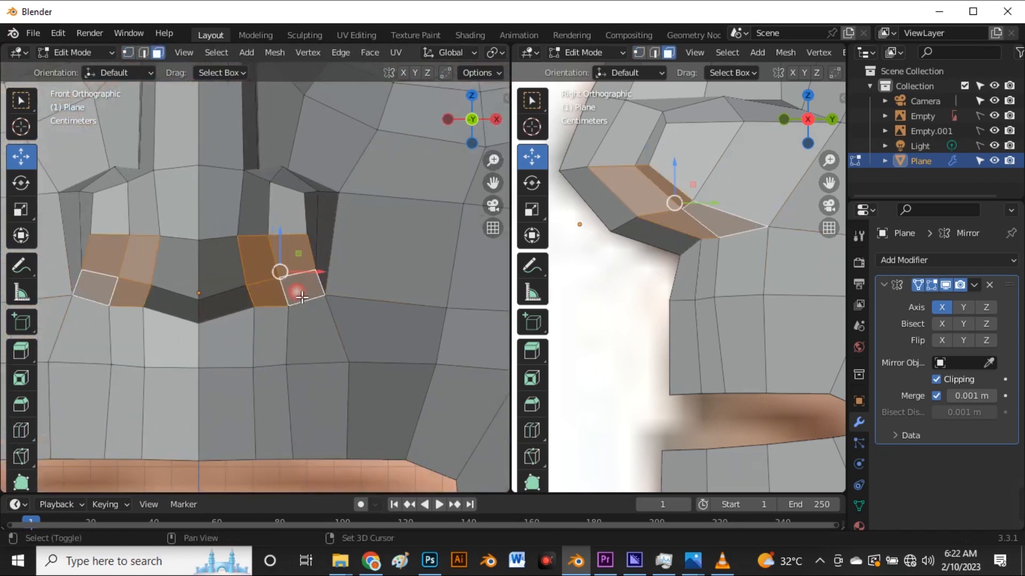
pyautogui.press('e')
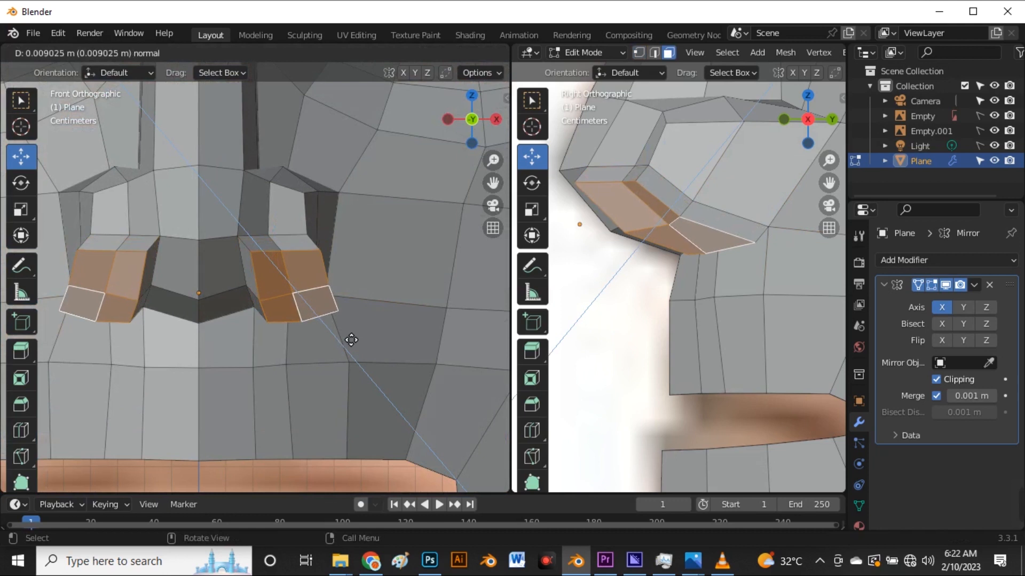
pyautogui.rightClick(350, 338)
pyautogui.press('s')
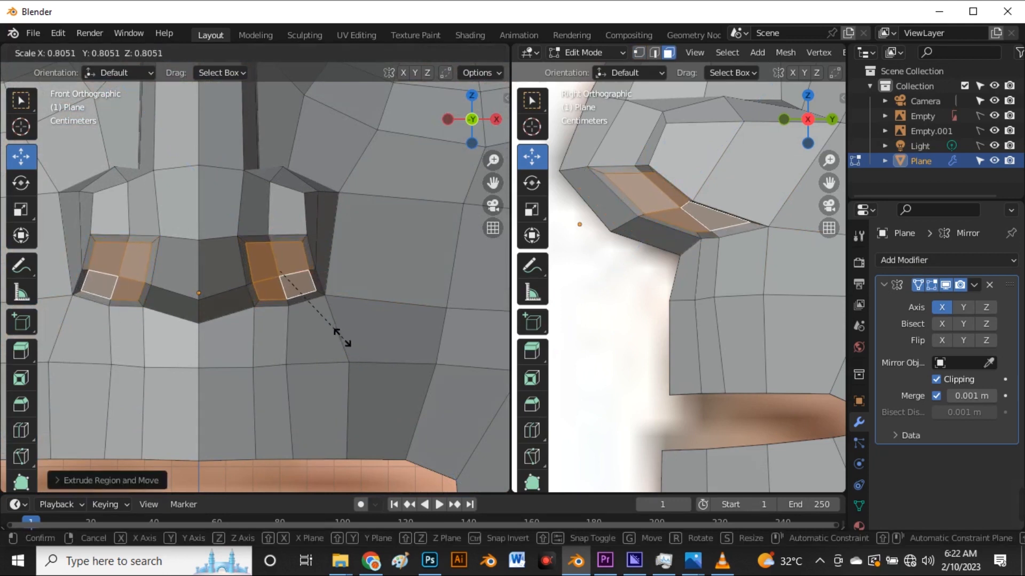
pyautogui.click(342, 340)
pyautogui.scroll(-5, 342, 340)
pyautogui.scroll(5, 309, 291)
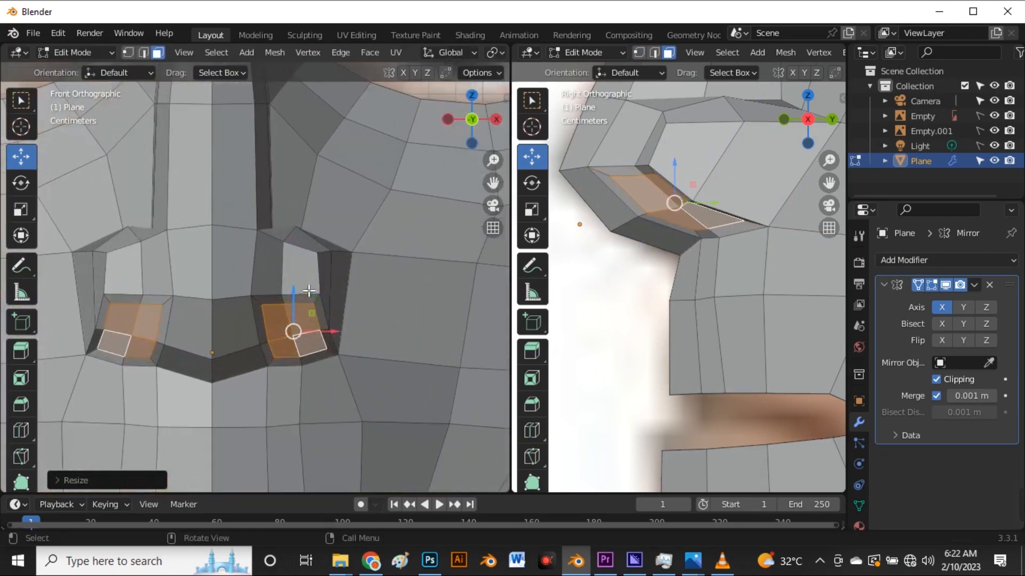
# - Extrude the inner nostril faces again and move them up along the Z axis to recess the nostril
pyautogui.press('e')
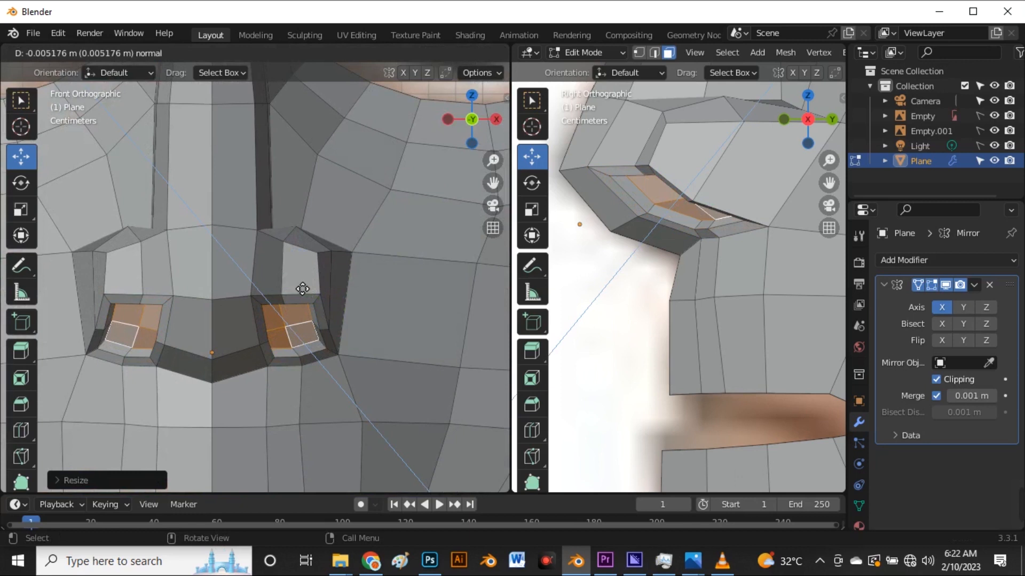
pyautogui.rightClick(302, 289)
pyautogui.press('g')
pyautogui.press('z')
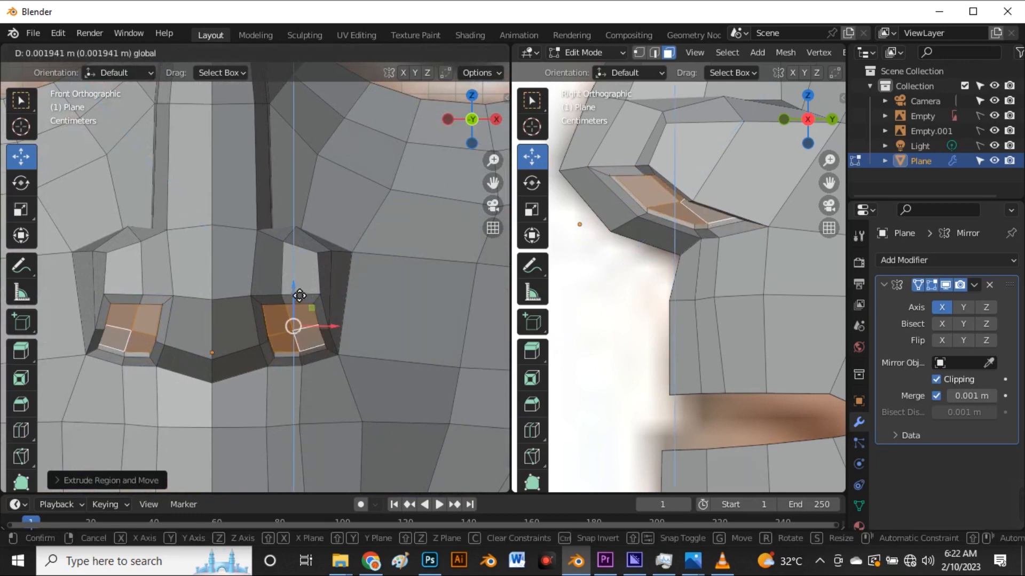
pyautogui.click(300, 287)
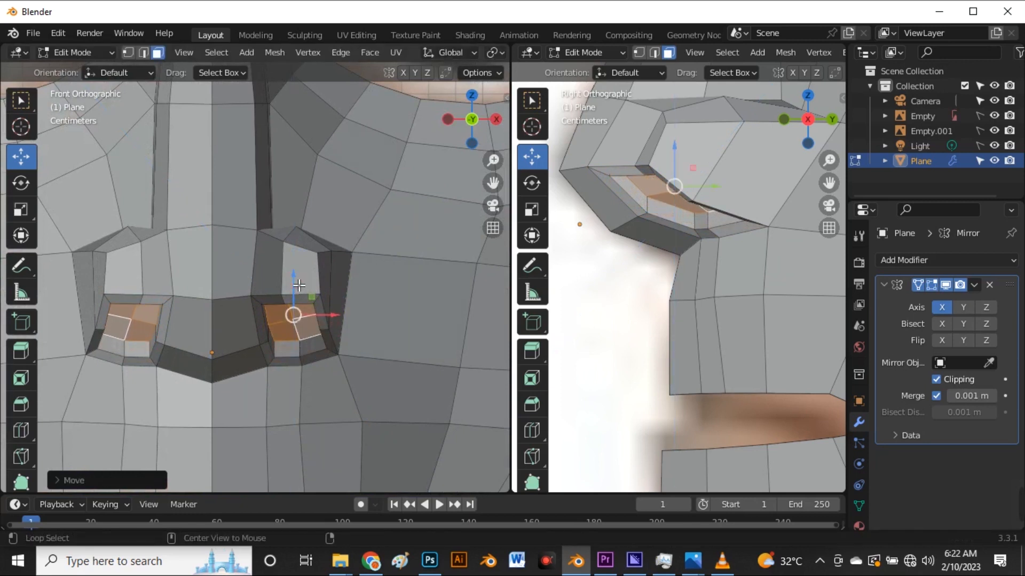
# - Try to extrude the nostril faces deeper into the nose with a slight rotation, and undo the move and rotation
pyautogui.hotkey('alt', 'z')
pyautogui.press('e')
pyautogui.rightClick(301, 285)
pyautogui.moveTo(300, 285); pyautogui.dragTo(299, 247)
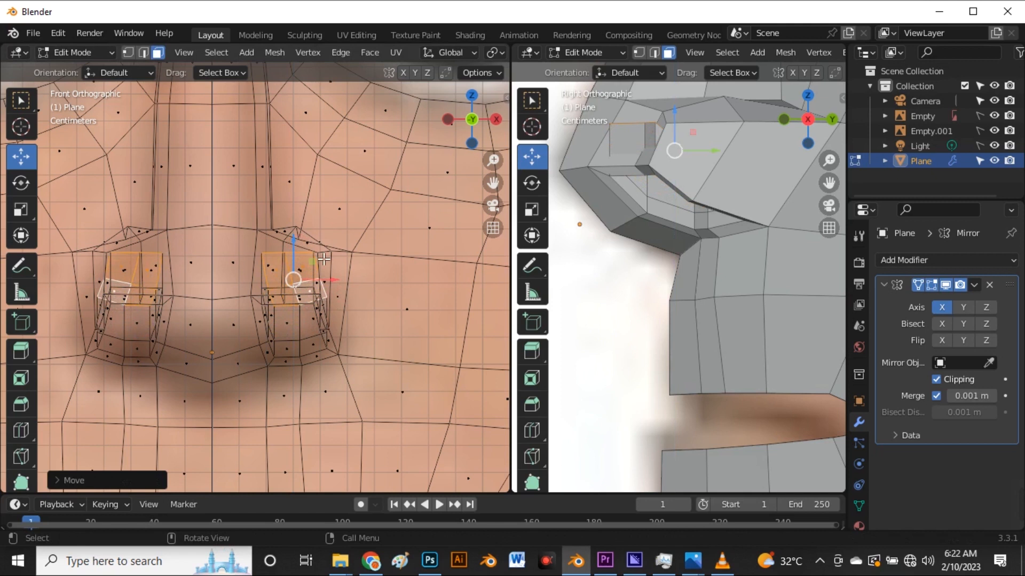
pyautogui.press('r')
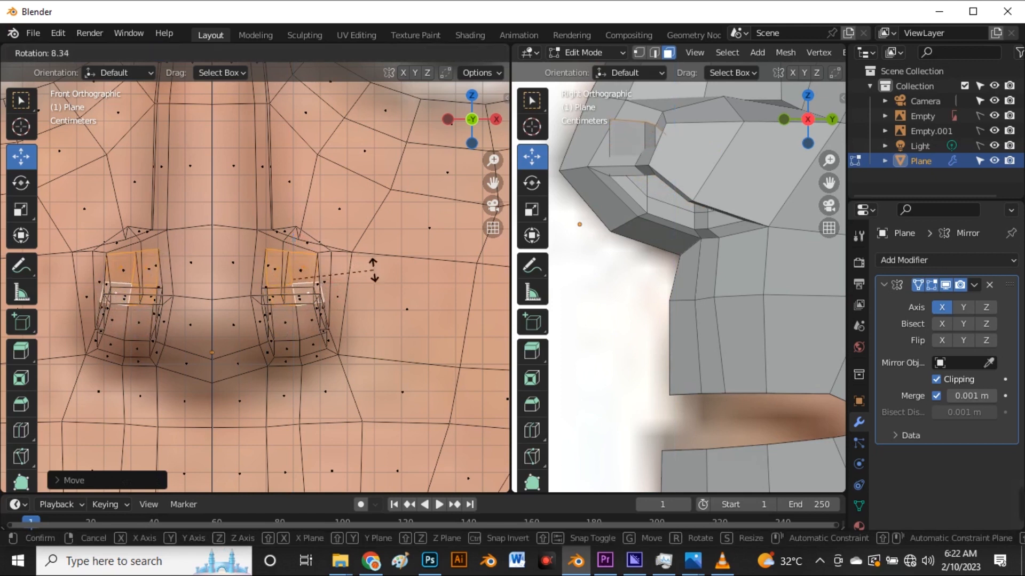
pyautogui.click(380, 276)
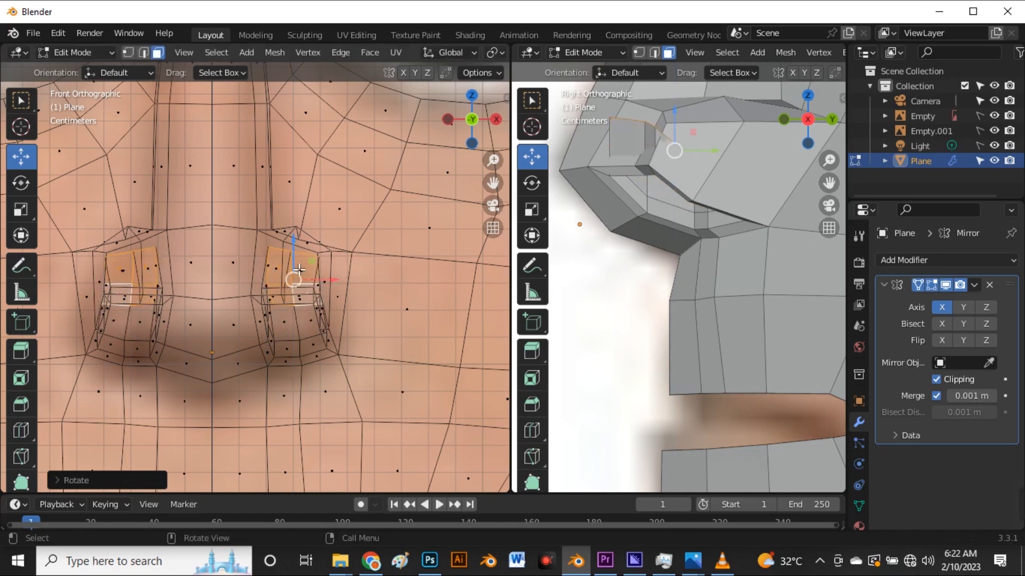
pyautogui.moveTo(299, 265); pyautogui.dragTo(302, 261)
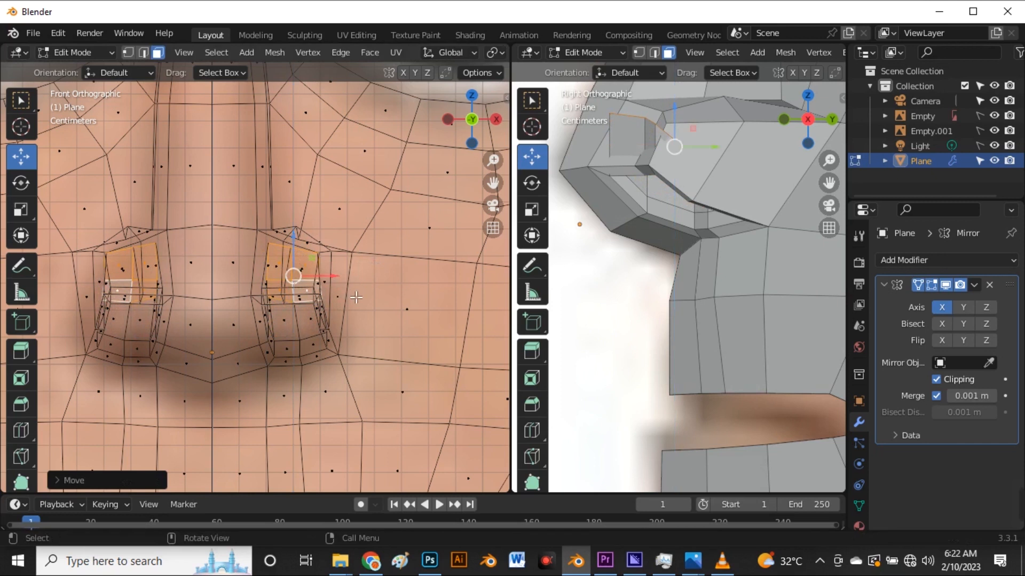
pyautogui.hotkey('alt', 'z')
pyautogui.moveTo(658, 241); pyautogui.dragTo(656, 206, button='middle')
pyautogui.hotkey('ctrl', 'z')
pyautogui.hotkey('ctrl', 'z')
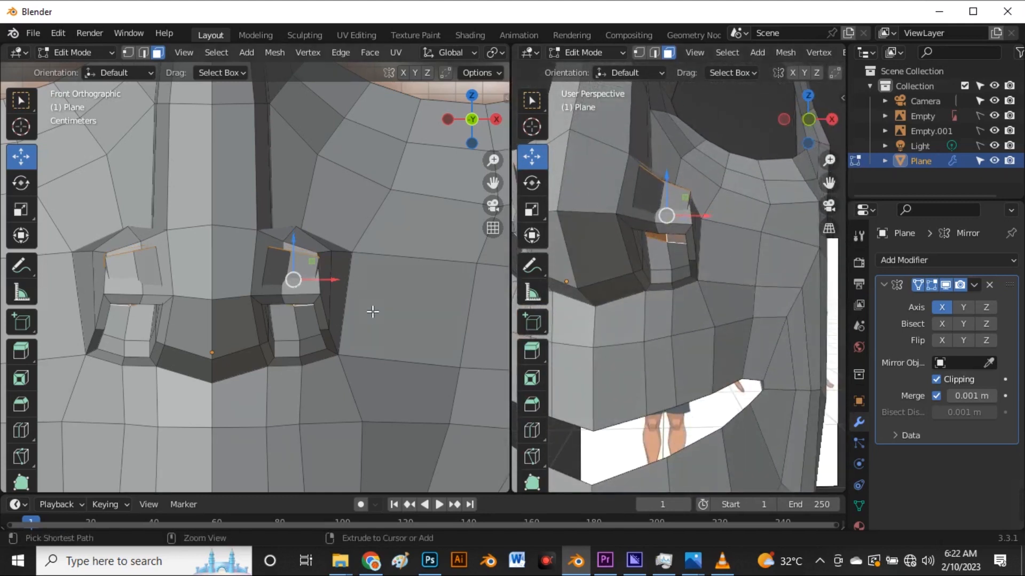
# - Move the nostril's inner faces up into the nose in the perspective view and scale them down
pyautogui.moveTo(586, 308); pyautogui.dragTo(687, 237, button='middle')
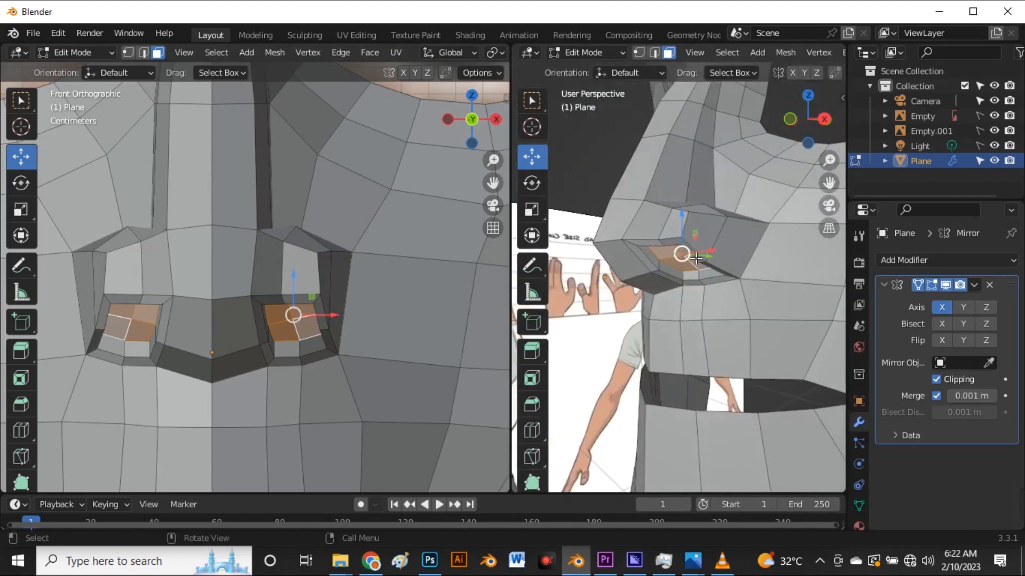
pyautogui.press('g')
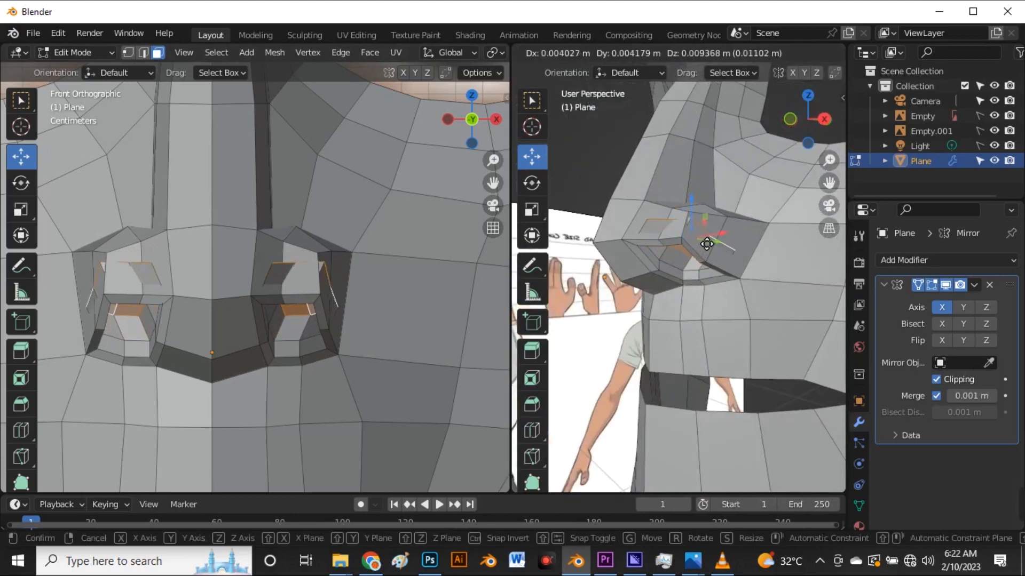
pyautogui.click(705, 245)
pyautogui.press('s')
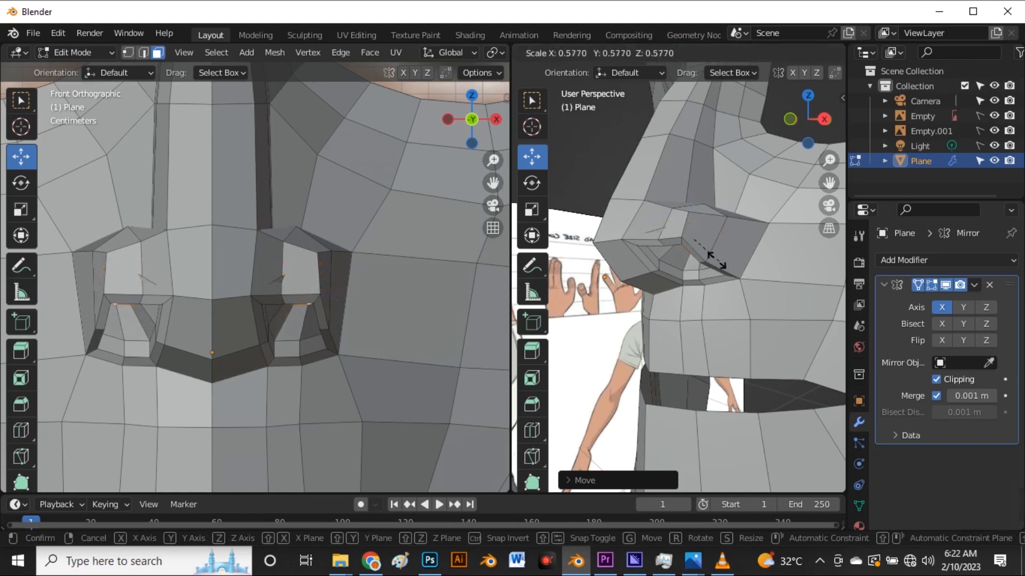
pyautogui.click(709, 256)
# - Shift the nostril's inner faces along the X axis toward the nose's centre, working from below
pyautogui.moveTo(710, 256); pyautogui.dragTo(682, 235, button='middle')
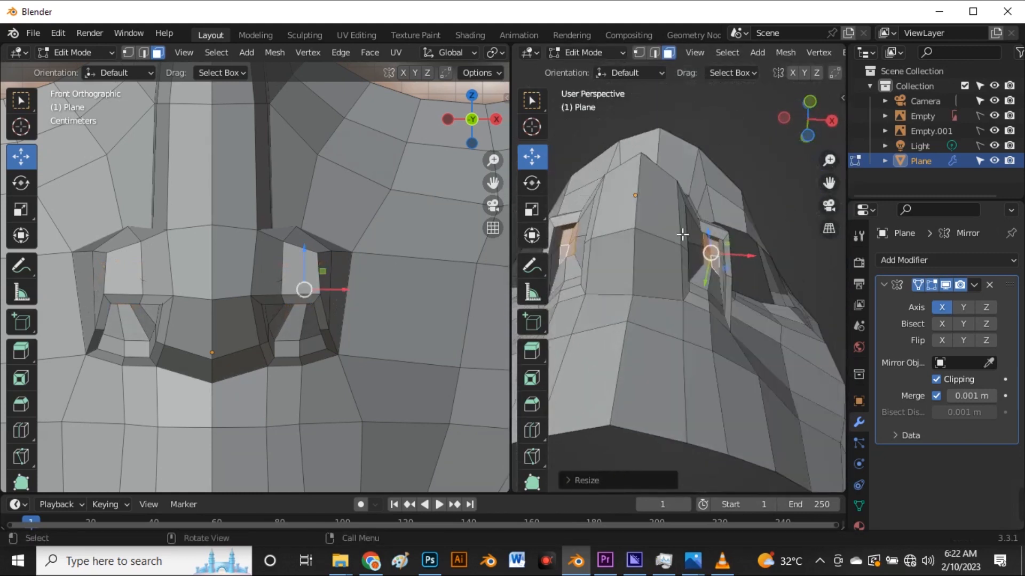
pyautogui.press('g')
pyautogui.press('x')
pyautogui.click(744, 265)
# - Extrude the nostril's inner faces further up inside the nose in the front view with X-ray on
pyautogui.moveTo(633, 293); pyautogui.dragTo(720, 347, button='middle')
pyautogui.hotkey('alt', 'z')
pyautogui.scroll(4, 288, 301)
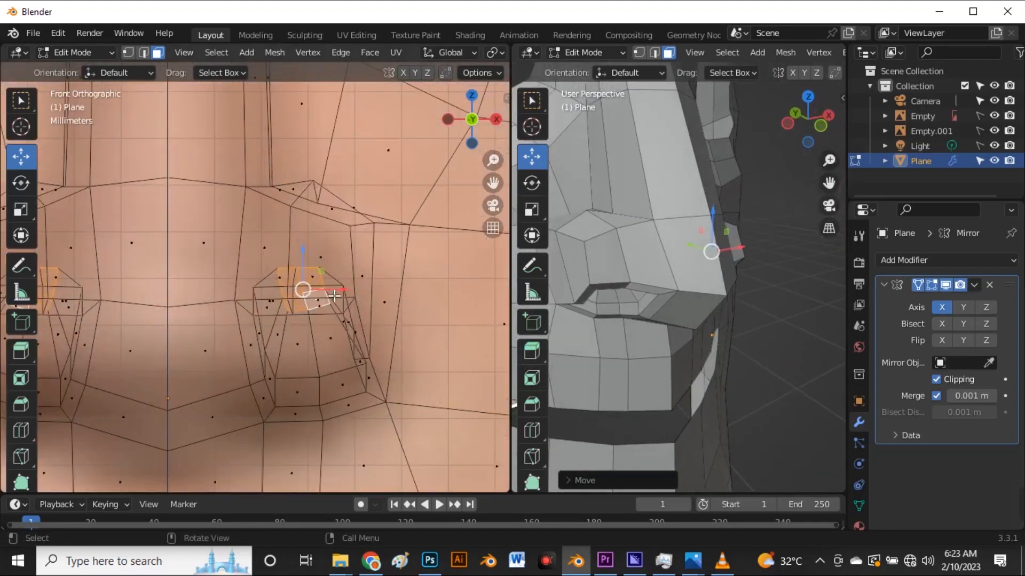
pyautogui.moveTo(314, 293); pyautogui.dragTo(356, 301)
pyautogui.press('e')
pyautogui.click(314, 252)
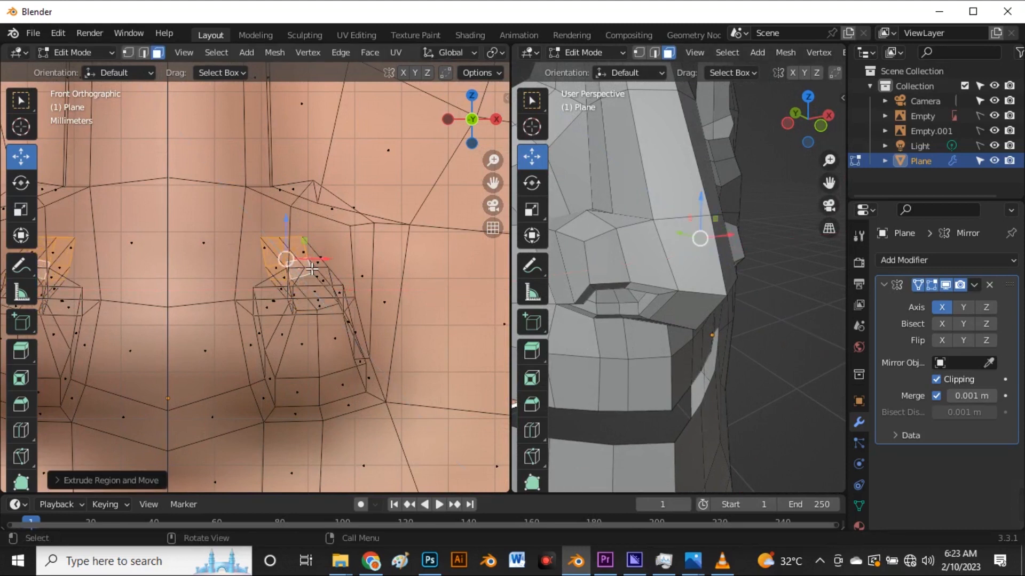
# - Undo the last nostril extrusion and flatten the nostril's inner faces with LoopTools Flatten
pyautogui.hotkey('ctrl', 'z')
pyautogui.moveTo(311, 270); pyautogui.dragTo(321, 263)
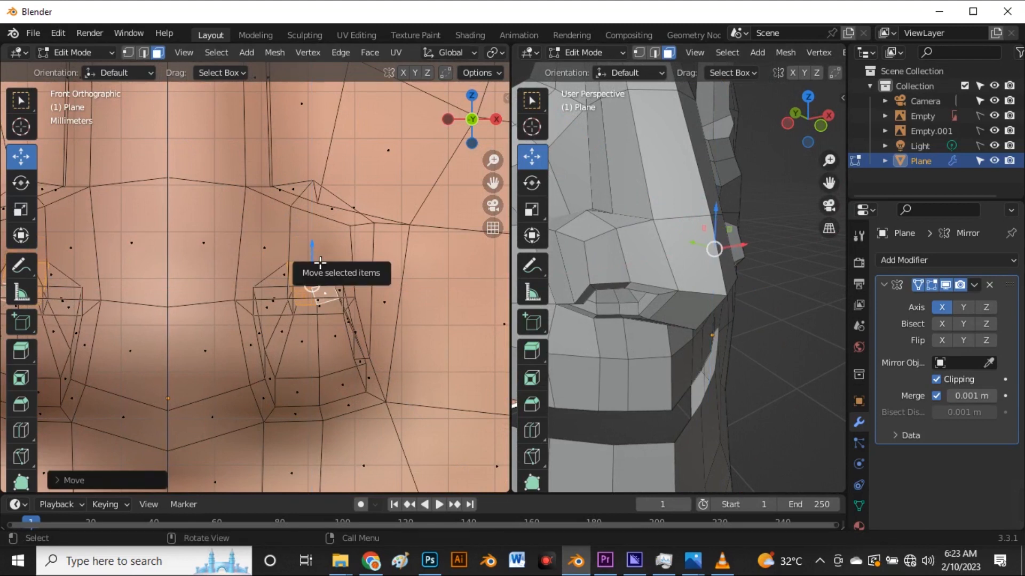
pyautogui.rightClick(320, 265)
pyautogui.moveTo(308, 144)
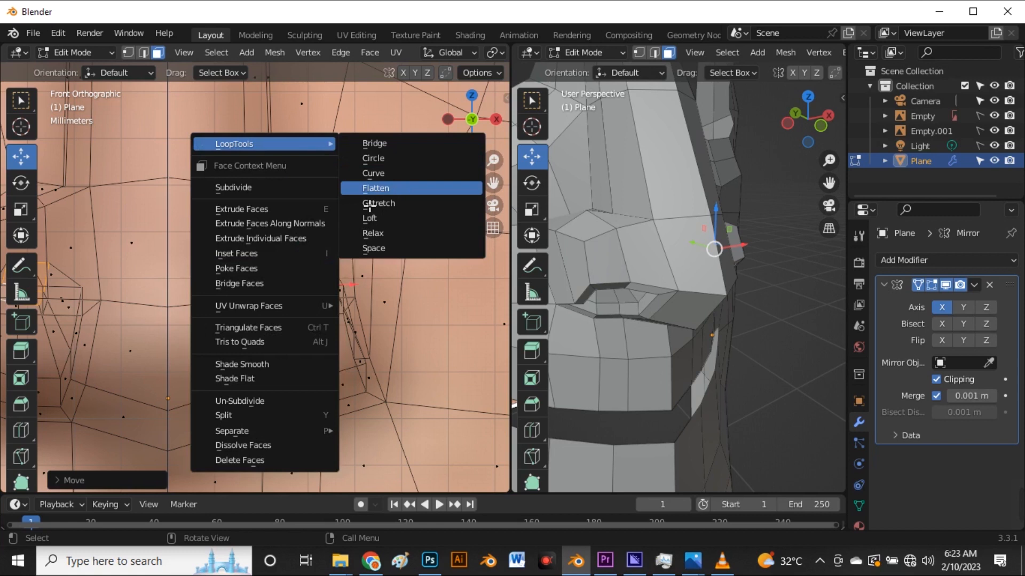
pyautogui.click(368, 189)
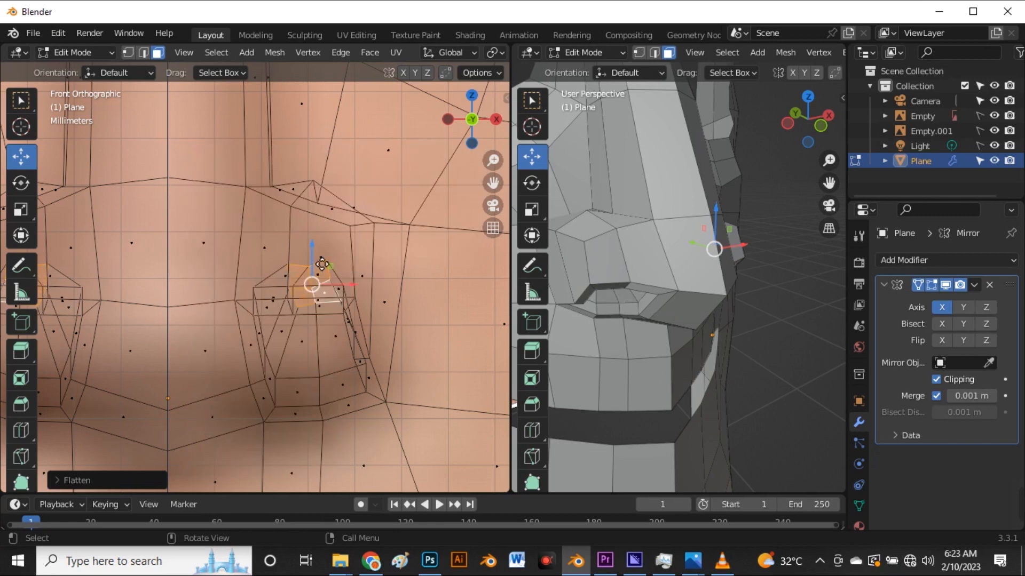
# - Extrude the flattened nostril faces and move the new faces up along the Z axis inside the nose
pyautogui.press('e')
pyautogui.click(325, 246)
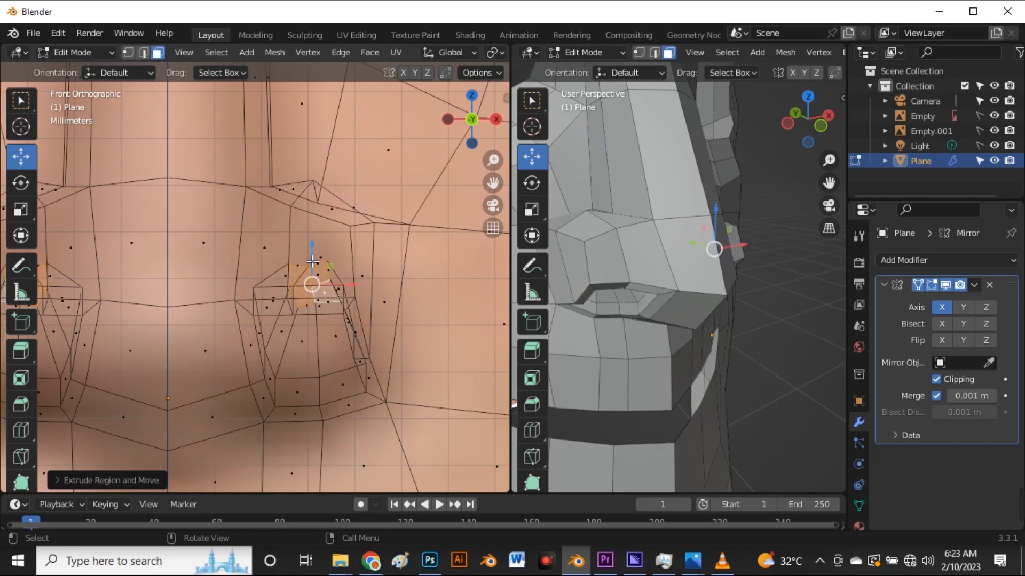
pyautogui.press('g')
pyautogui.press('z')
pyautogui.click(320, 217)
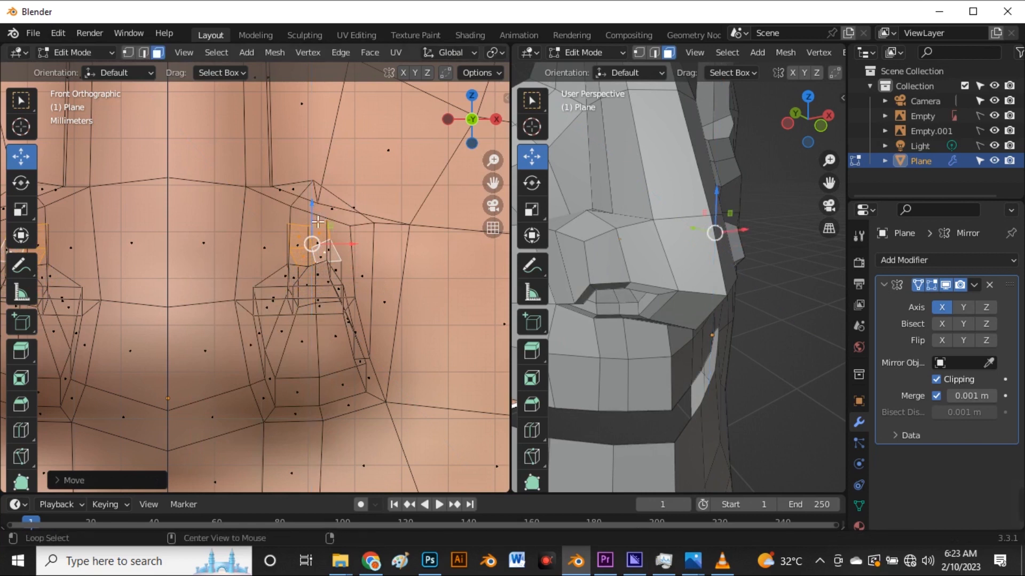
# - Turn X-ray off and reposition the nostril rim vertices beside the nose tip from below, shifting one along the X axis
pyautogui.hotkey('alt', 'z')
pyautogui.moveTo(620, 207); pyautogui.dragTo(671, 261, button='middle')
pyautogui.press('1')
pyautogui.press('g')
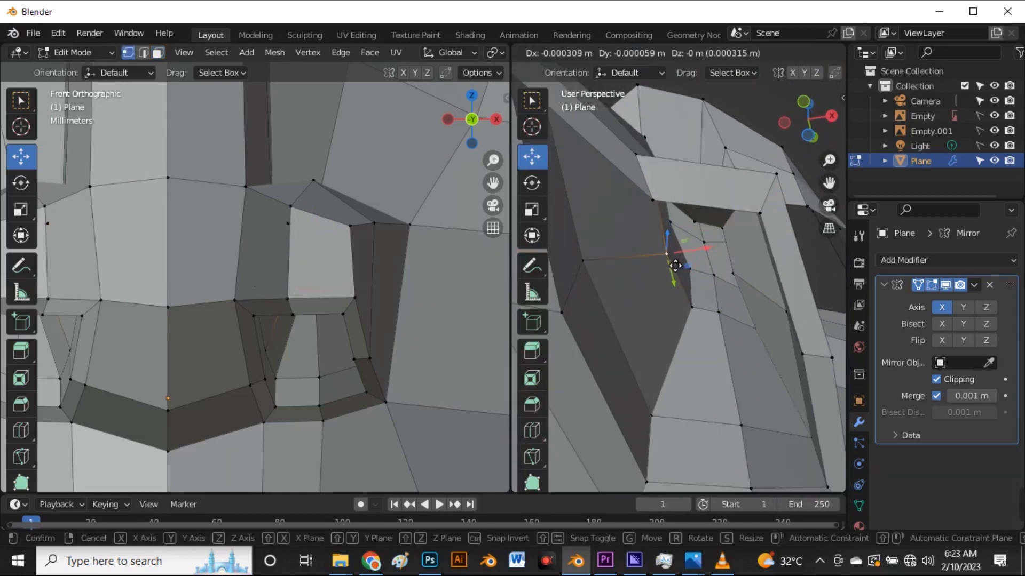
pyautogui.click(656, 251)
pyautogui.press('g')
pyautogui.press('x')
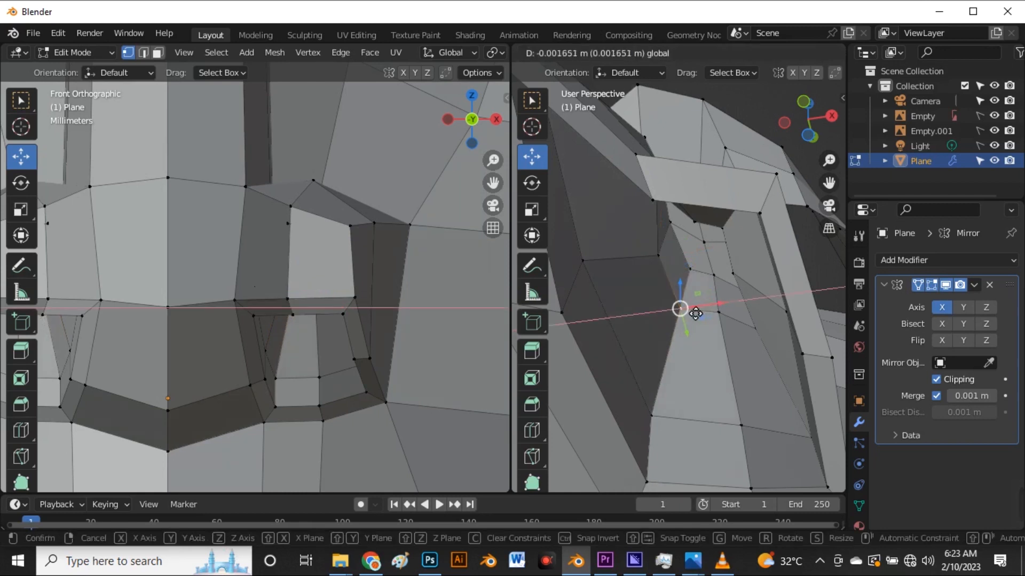
pyautogui.click(683, 296)
pyautogui.click(656, 255)
pyautogui.press('g')
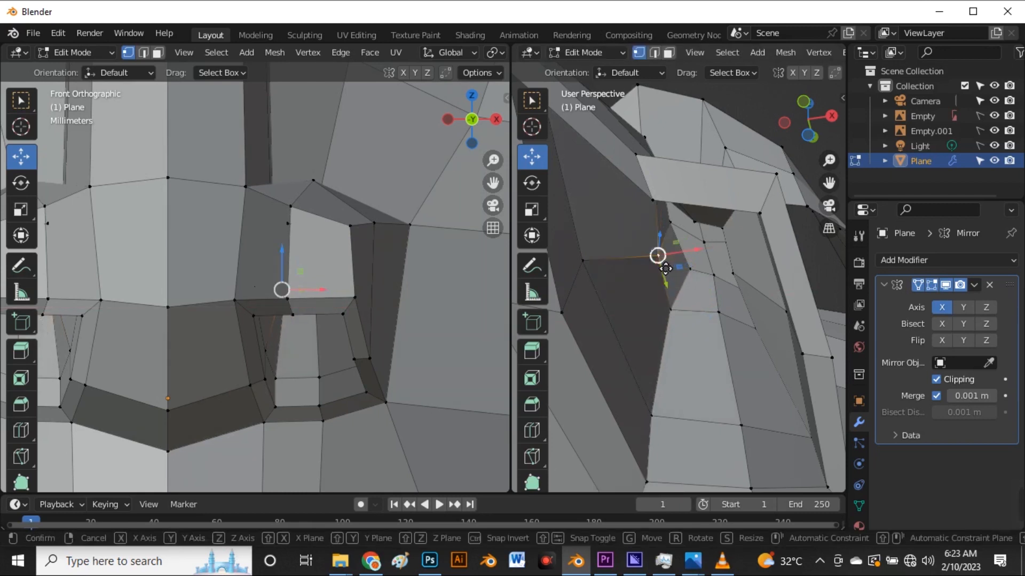
pyautogui.click(661, 268)
# - Move the two outermost nose wing vertices outward along the X axis to widen the wing toward the cheek
pyautogui.moveTo(656, 256); pyautogui.dragTo(717, 350, button='middle')
pyautogui.click(727, 274)
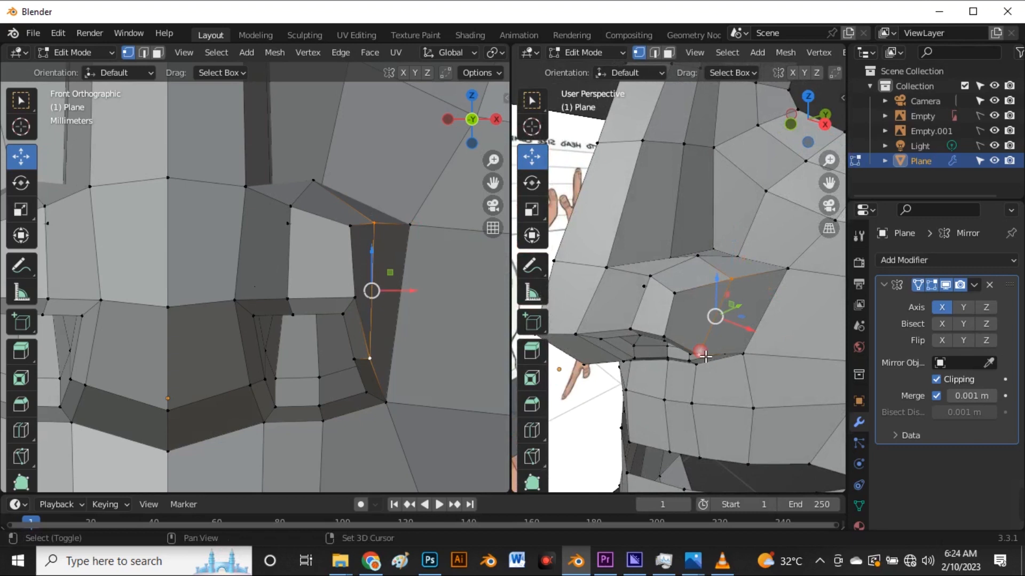
pyautogui.moveTo(405, 302); pyautogui.dragTo(432, 299)
pyautogui.moveTo(791, 337); pyautogui.dragTo(737, 377, button='middle')
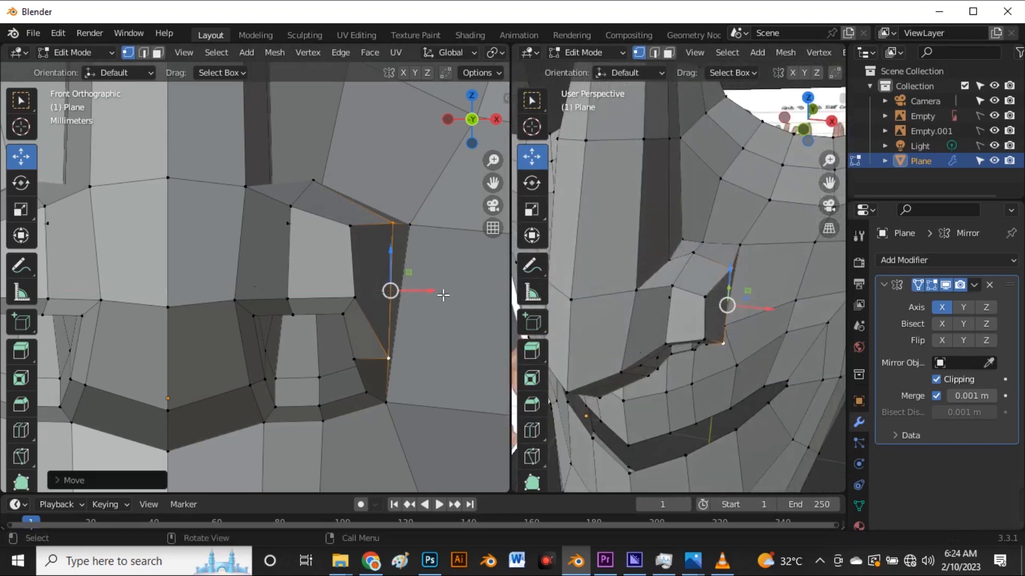
pyautogui.moveTo(443, 294); pyautogui.dragTo(453, 293)
pyautogui.moveTo(752, 317); pyautogui.dragTo(711, 343, button='middle')
pyautogui.moveTo(745, 285); pyautogui.dragTo(756, 282)
# - Select the vertices on the outer side of the nose wing in the front view and shift them slightly inward along X
pyautogui.scroll(-6, 409, 291)
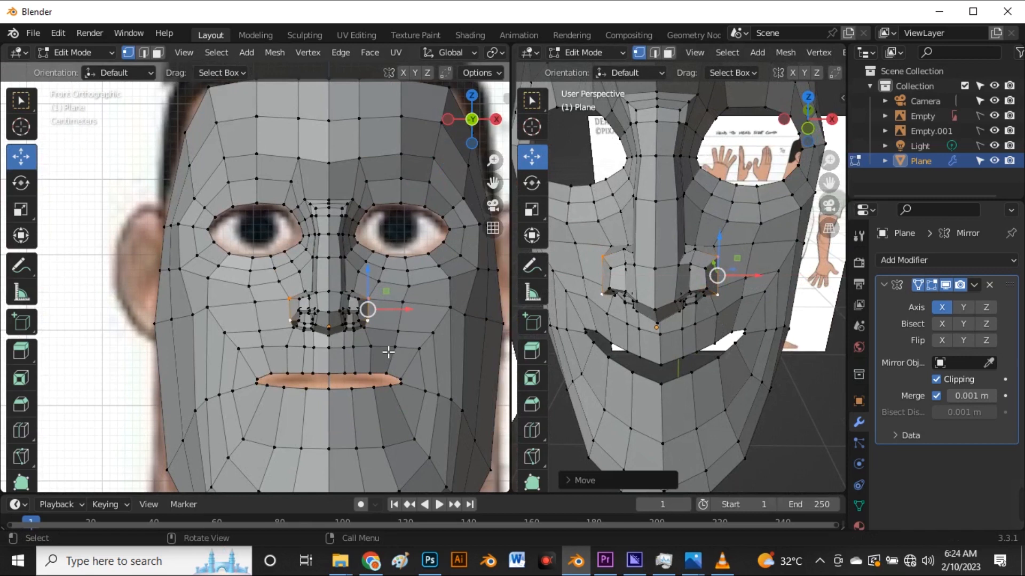
pyautogui.scroll(5, 367, 314)
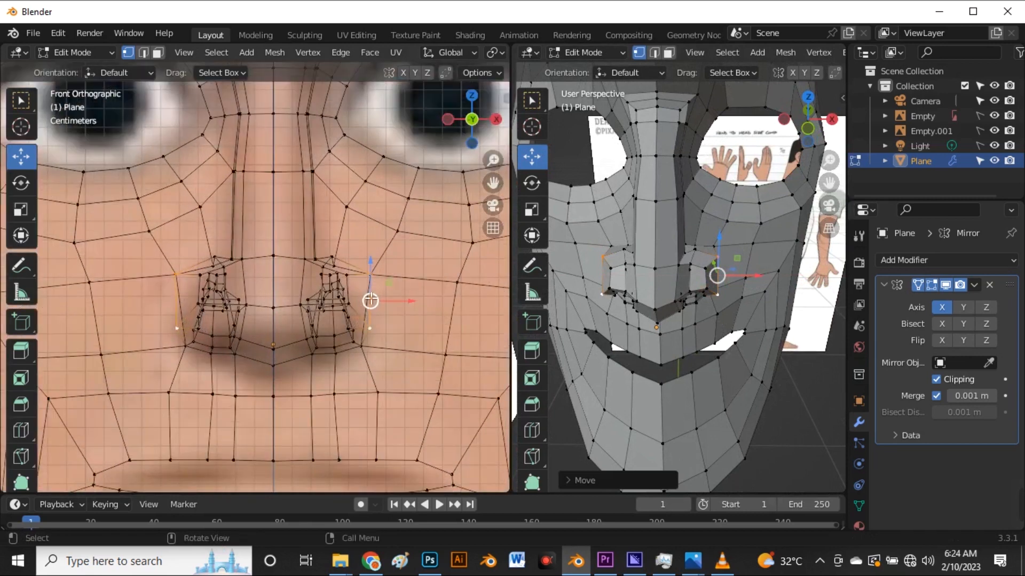
pyautogui.scroll(3, 376, 280)
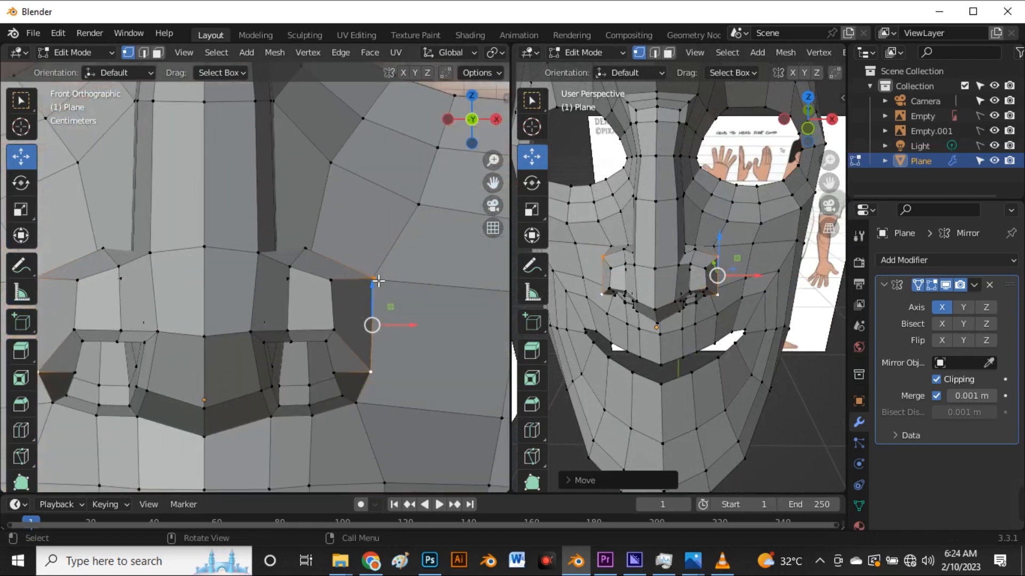
pyautogui.click(374, 276)
pyautogui.scroll(-3, 376, 281)
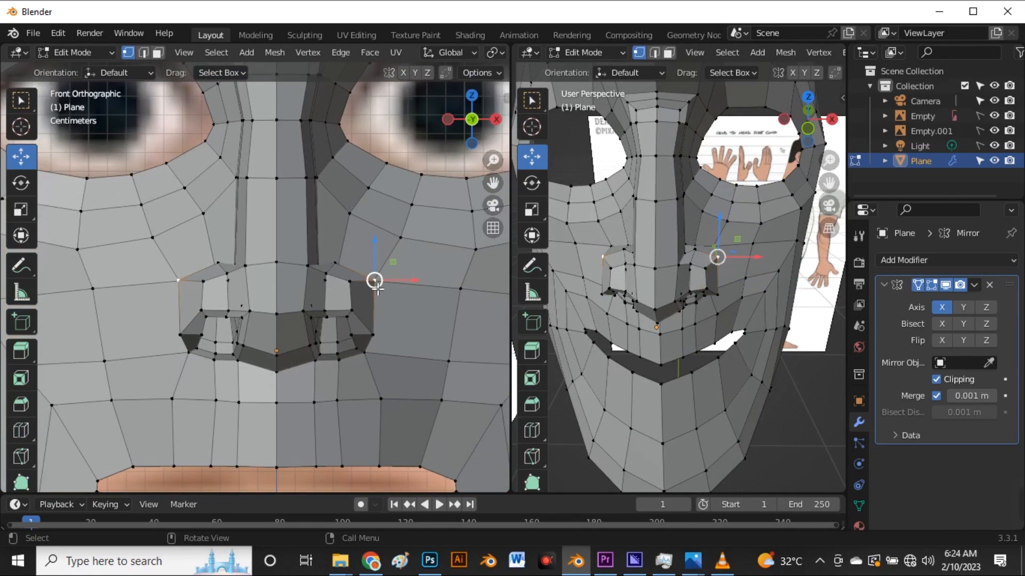
pyautogui.moveTo(297, 289); pyautogui.dragTo(354, 334)
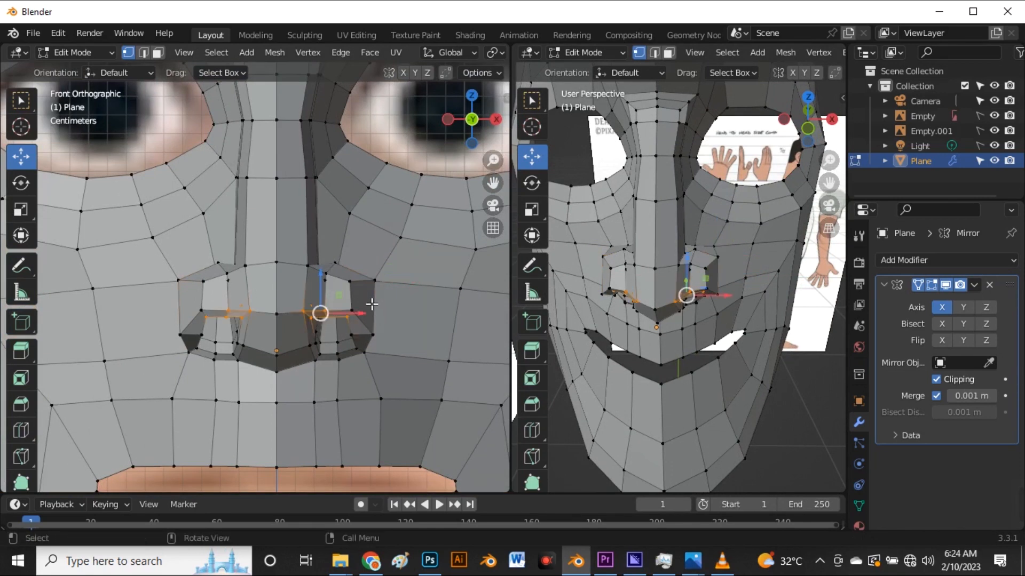
pyautogui.keyDown('shift'); pyautogui.moveTo(380, 278); pyautogui.dragTo(345, 351); pyautogui.keyUp('shift')
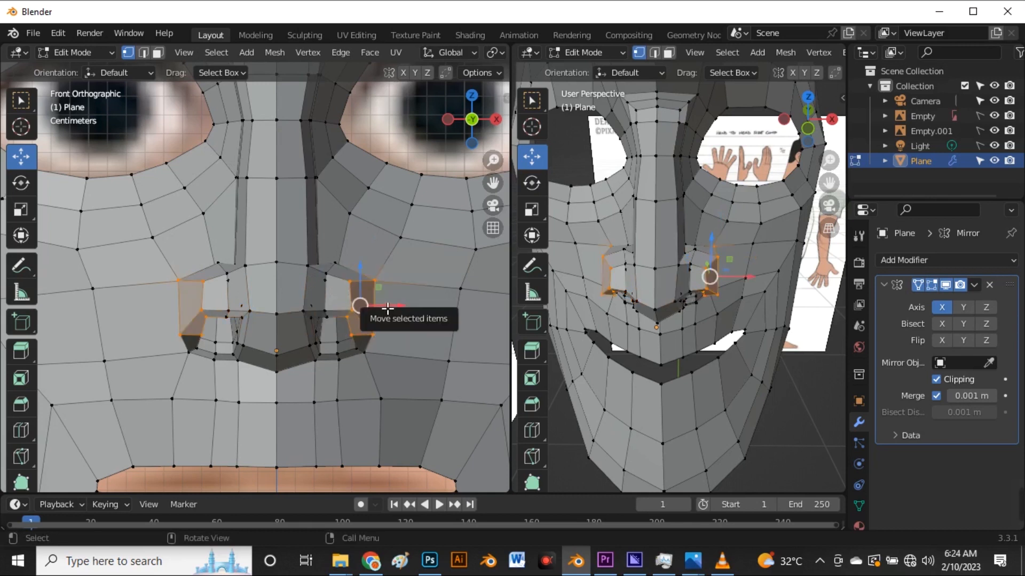
pyautogui.moveTo(385, 306); pyautogui.dragTo(377, 308)
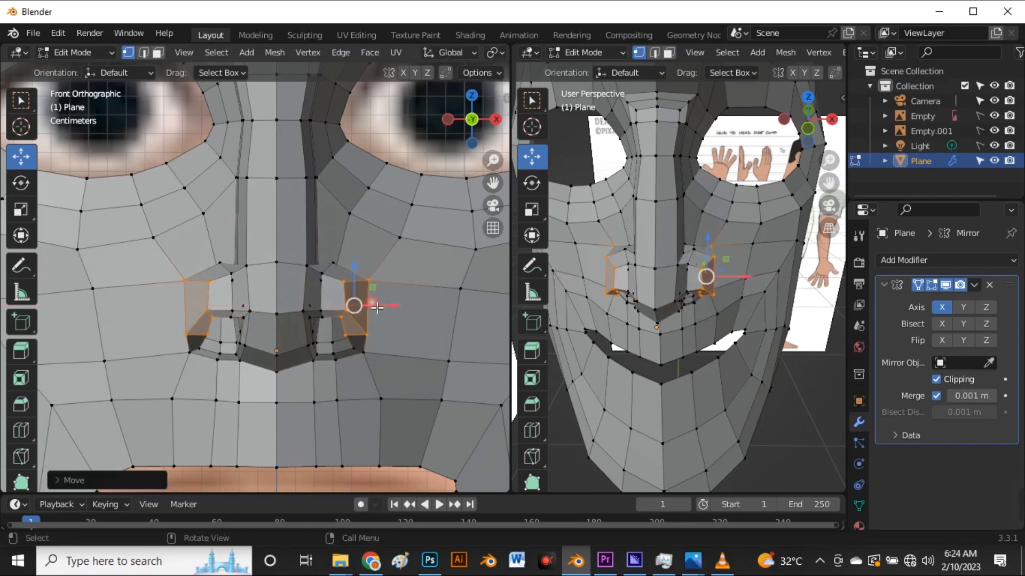
# - Nudge the cheek vertex above the nose wing slightly along the X axis in the front view
pyautogui.click(353, 282)
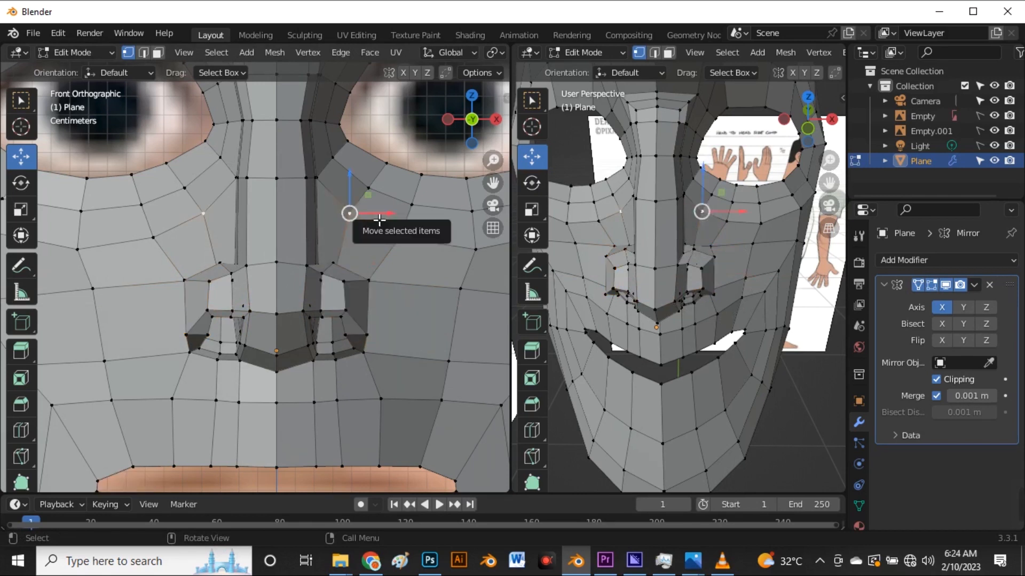
pyautogui.moveTo(379, 220); pyautogui.dragTo(374, 224)
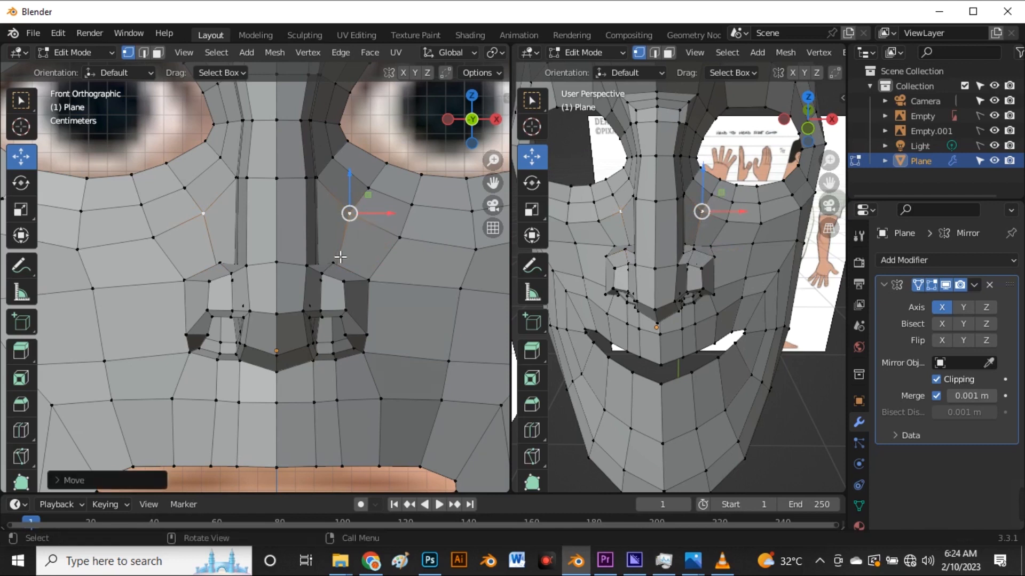
pyautogui.scroll(-3, 337, 246)
pyautogui.click(368, 321)
pyautogui.scroll(3, 353, 288)
pyautogui.scroll(-8, 317, 320)
pyautogui.scroll(2, 357, 334)
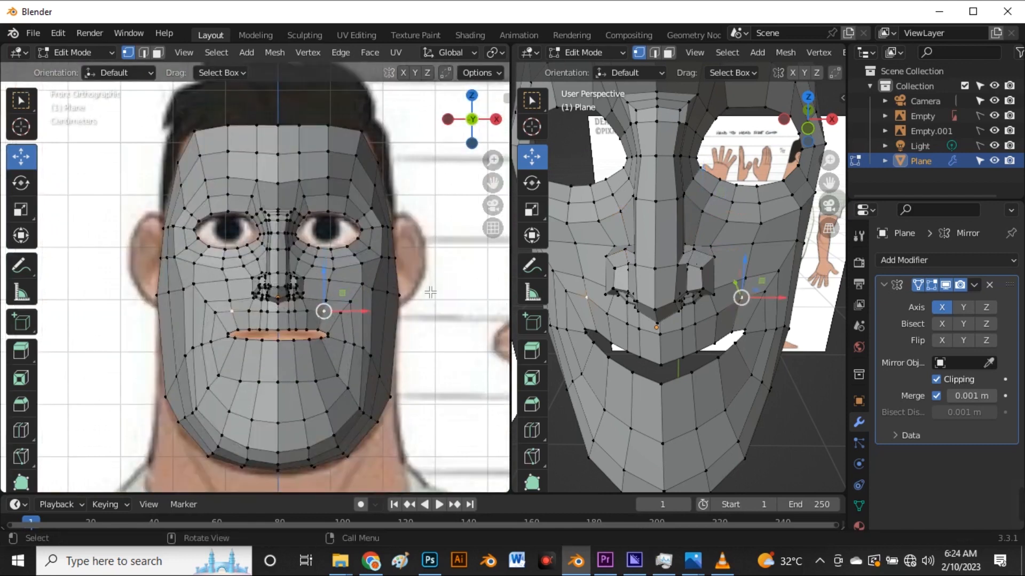
# - Widen the perspective viewport and examine the face's overall shape from an angle
pyautogui.scroll(-3, 682, 316)
pyautogui.moveTo(692, 351); pyautogui.dragTo(667, 321, button='middle')
pyautogui.scroll(-4, 402, 335)
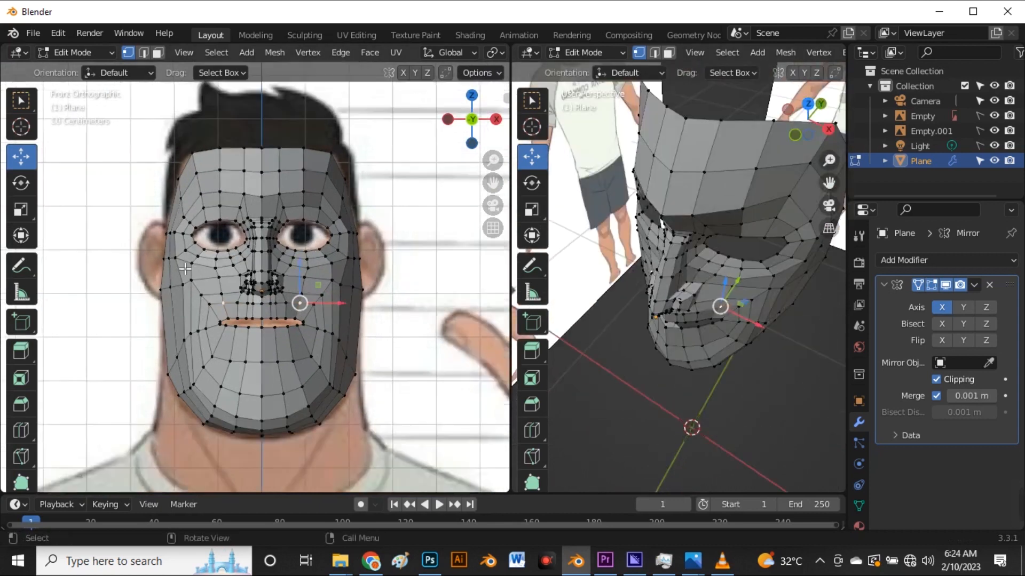
pyautogui.scroll(3, 402, 335)
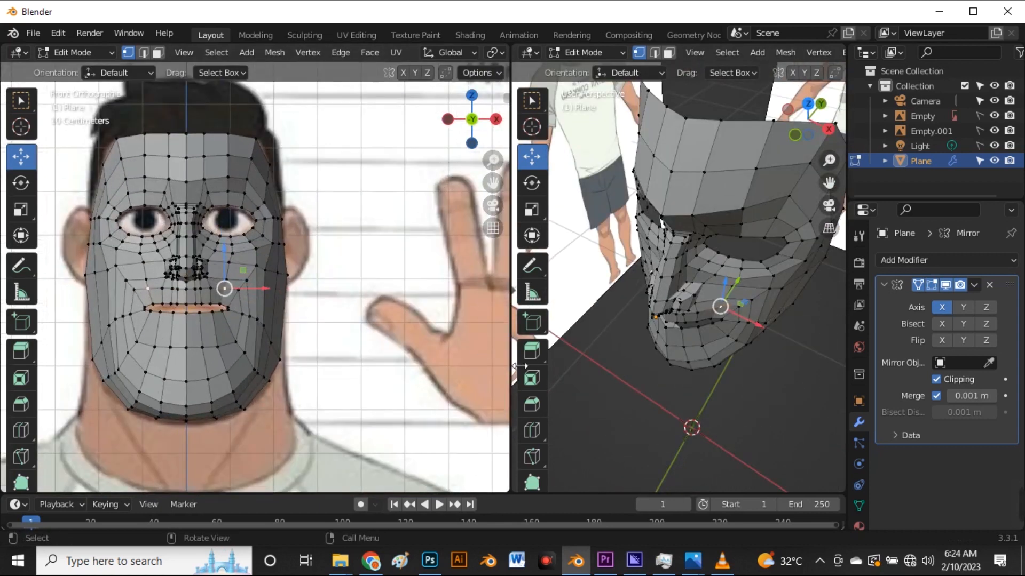
pyautogui.moveTo(515, 367); pyautogui.dragTo(372, 367)
pyautogui.scroll(-3, 267, 325)
pyautogui.scroll(4, 250, 352)
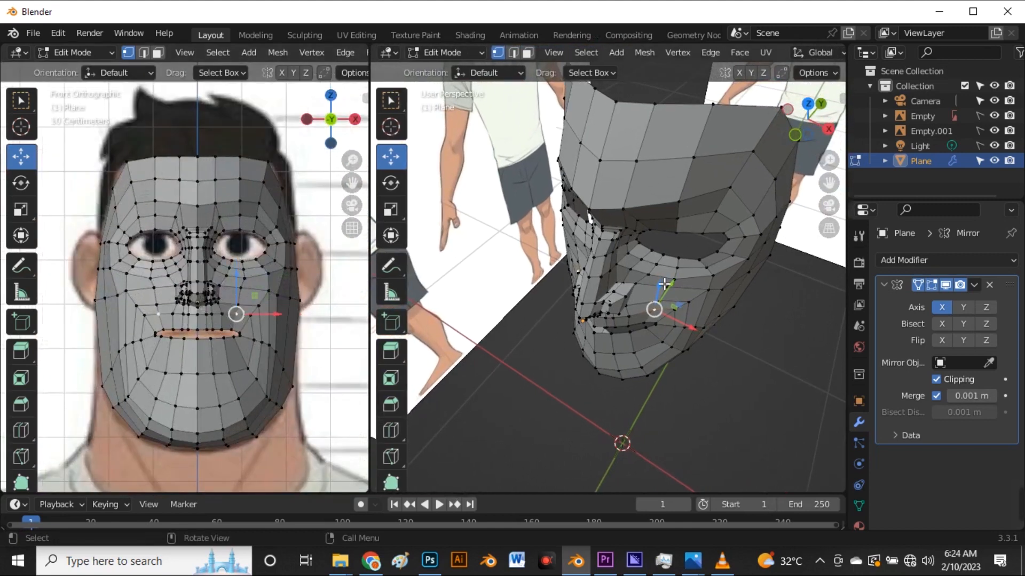
pyautogui.scroll(2, 674, 310)
pyautogui.moveTo(674, 310)
pyautogui.mouseDown(button='middle')
pyautogui.moveTo(694, 312)
pyautogui.moveTo(755, 280)
pyautogui.moveTo(714, 301)
pyautogui.moveTo(664, 219)
pyautogui.moveTo(666, 320)
pyautogui.mouseUp(button='middle')
pyautogui.scroll(-3, 667, 320)
# - Move the vertex below the mouth corner about 0.0027 m forward along the Y axis with smooth proportional editing
pyautogui.click(655, 395)
pyautogui.moveTo(656, 397); pyautogui.dragTo(671, 374, button='middle')
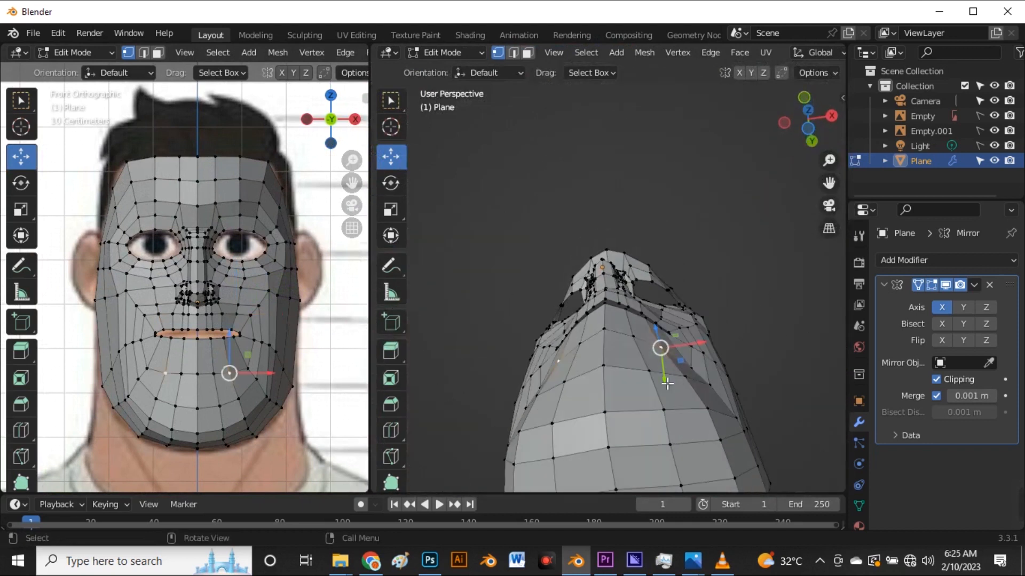
pyautogui.moveTo(658, 330); pyautogui.dragTo(655, 324)
pyautogui.hotkey('ctrl', 'z')
pyautogui.moveTo(662, 348)
pyautogui.mouseDown(button='middle')
pyautogui.moveTo(645, 474)
pyautogui.moveTo(648, 343)
pyautogui.mouseUp(button='middle')
pyautogui.press('g')
pyautogui.press('y')
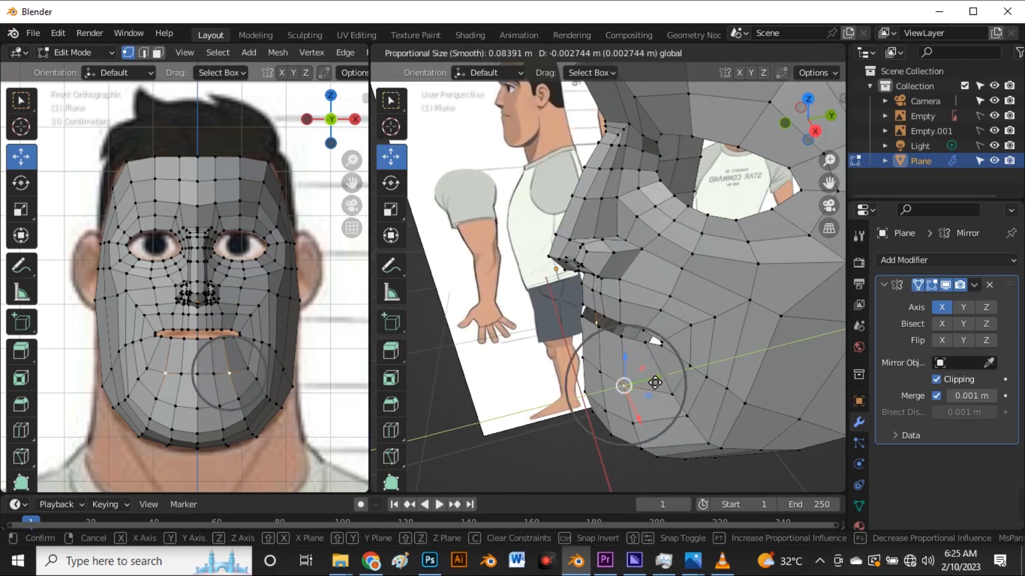
pyautogui.click(655, 383)
# - Pull the lower lip vertex near the mouth corner and the chin vertex beneath it slightly forward along Y
pyautogui.moveTo(655, 382); pyautogui.dragTo(508, 327, button='middle')
pyautogui.click(617, 326)
pyautogui.moveTo(588, 339); pyautogui.dragTo(742, 331, button='middle')
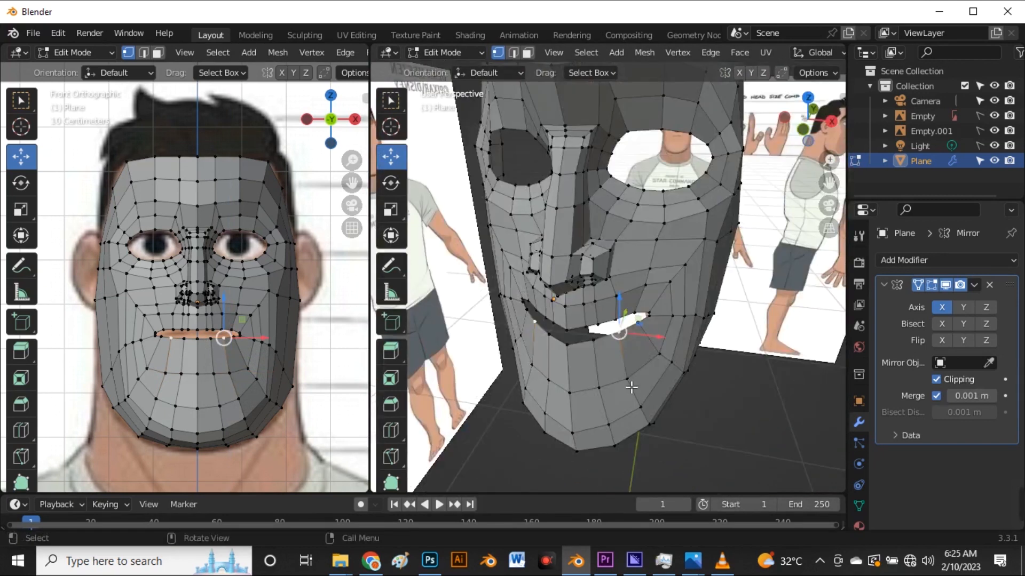
pyautogui.moveTo(650, 389); pyautogui.dragTo(648, 344, button='middle')
pyautogui.moveTo(652, 338); pyautogui.dragTo(645, 347)
pyautogui.click(598, 360)
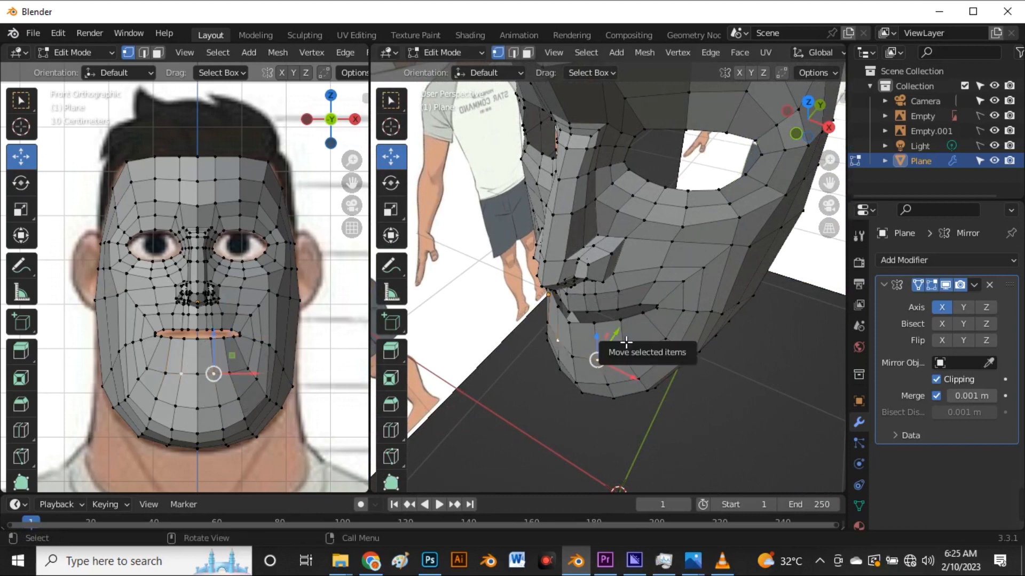
pyautogui.moveTo(617, 333); pyautogui.dragTo(615, 338)
# - Adjust the vertices below the mouth corner from the side and nudge the outer lower lip vertex forward along Y
pyautogui.moveTo(654, 358); pyautogui.dragTo(527, 355, button='middle')
pyautogui.click(662, 401)
pyautogui.moveTo(664, 398); pyautogui.dragTo(681, 362)
pyautogui.click(667, 385)
pyautogui.click(671, 350)
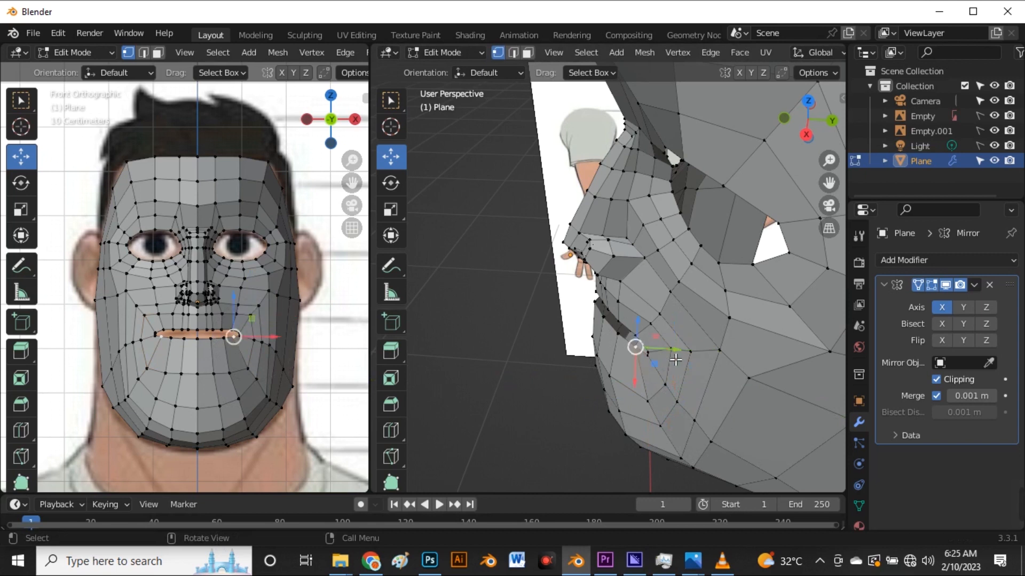
pyautogui.moveTo(675, 360); pyautogui.dragTo(673, 360)
# - Pull the lip vertices between the mouth's centre and its corner forward along the Y axis
pyautogui.moveTo(673, 360); pyautogui.dragTo(643, 349, button='middle')
pyautogui.click(614, 312)
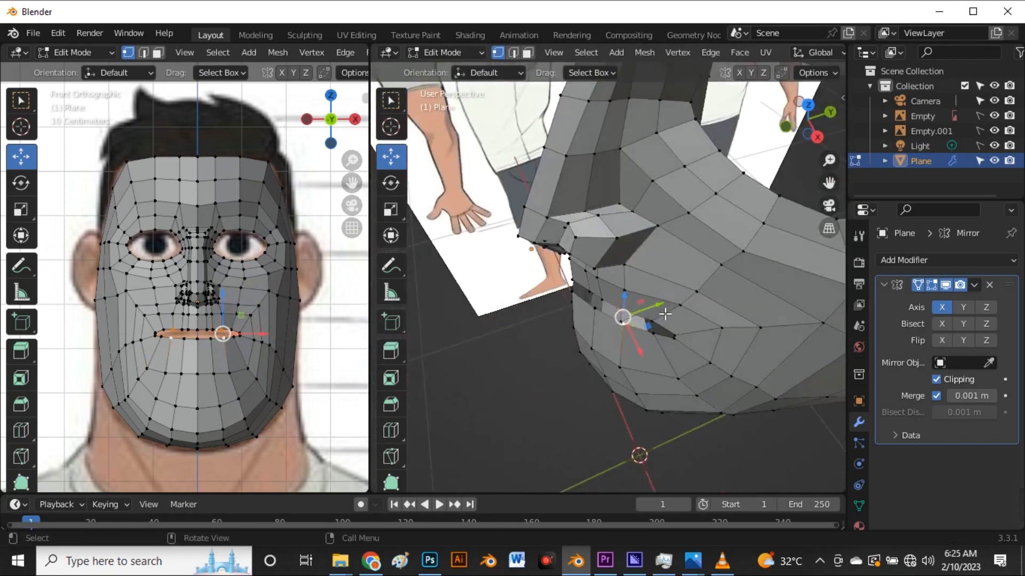
pyautogui.moveTo(664, 314); pyautogui.dragTo(654, 317)
# - Try to move the neighbouring lip vertex along the lip opening, and undo the change
pyautogui.moveTo(716, 325); pyautogui.dragTo(630, 323, button='middle')
pyautogui.click(592, 314)
pyautogui.moveTo(638, 277); pyautogui.dragTo(636, 284)
pyautogui.moveTo(680, 297); pyautogui.dragTo(664, 262, button='middle')
pyautogui.hotkey('ctrl', 'z')
pyautogui.hotkey('ctrl', 'z')
# - Add the adjoining lip vertices to the selection and pull them forward to round the mouth
pyautogui.keyDown('shift'); pyautogui.click(607, 333); pyautogui.keyUp('shift')
pyautogui.moveTo(639, 260); pyautogui.dragTo(633, 265)
pyautogui.moveTo(633, 264); pyautogui.dragTo(694, 308, button='middle')
pyautogui.keyDown('shift'); pyautogui.click(666, 264); pyautogui.keyUp('shift')
pyautogui.moveTo(704, 256); pyautogui.dragTo(679, 304, button='middle')
pyautogui.moveTo(718, 303); pyautogui.dragTo(704, 323)
pyautogui.moveTo(704, 323); pyautogui.dragTo(693, 356, button='middle')
# - Move the upper and lower lip vertices next to the mouth corner slightly forward along the Y axis
pyautogui.click(704, 366)
pyautogui.moveTo(717, 368); pyautogui.dragTo(706, 368)
pyautogui.moveTo(705, 368); pyautogui.dragTo(647, 315, button='middle')
pyautogui.click(640, 332)
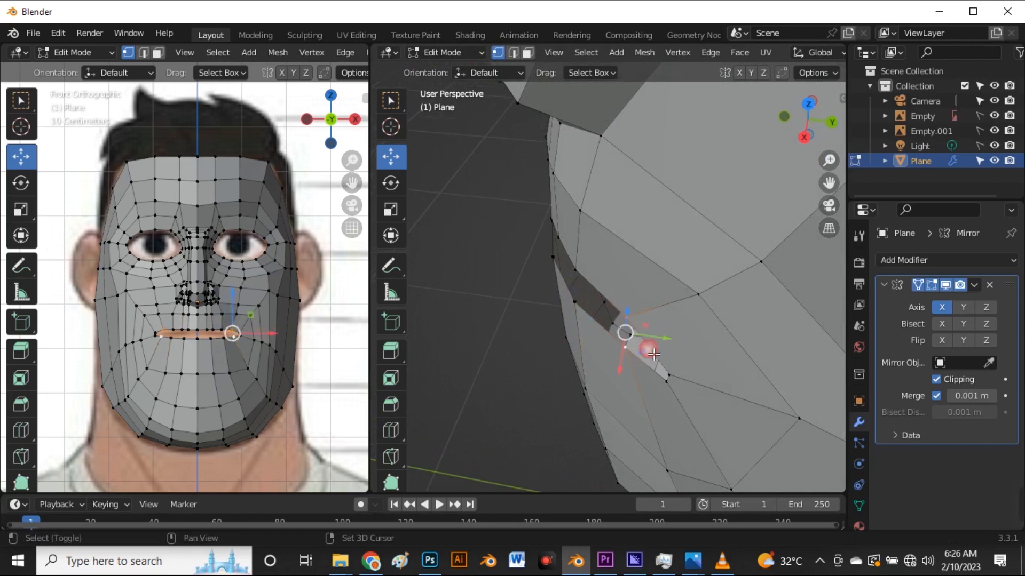
pyautogui.moveTo(665, 341); pyautogui.dragTo(656, 344)
# - Move the two cheek vertices just above the mouth corner forward along Y, the lower one by about 0.0037 m
pyautogui.scroll(-3, 643, 359)
pyautogui.moveTo(642, 359); pyautogui.dragTo(652, 297, button='middle')
pyautogui.scroll(6, 652, 297)
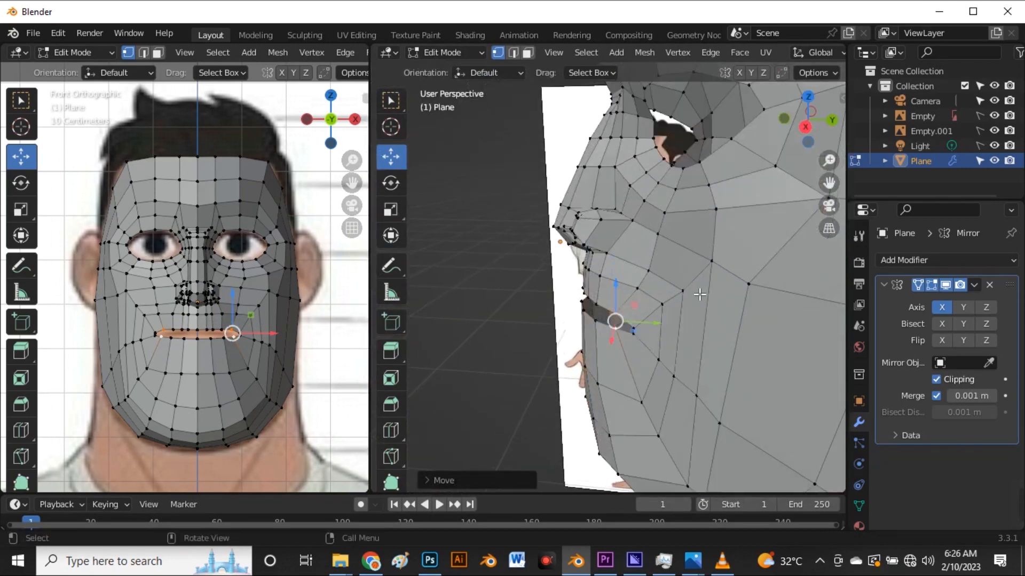
pyautogui.scroll(2, 645, 293)
pyautogui.press('g')
pyautogui.press('y')
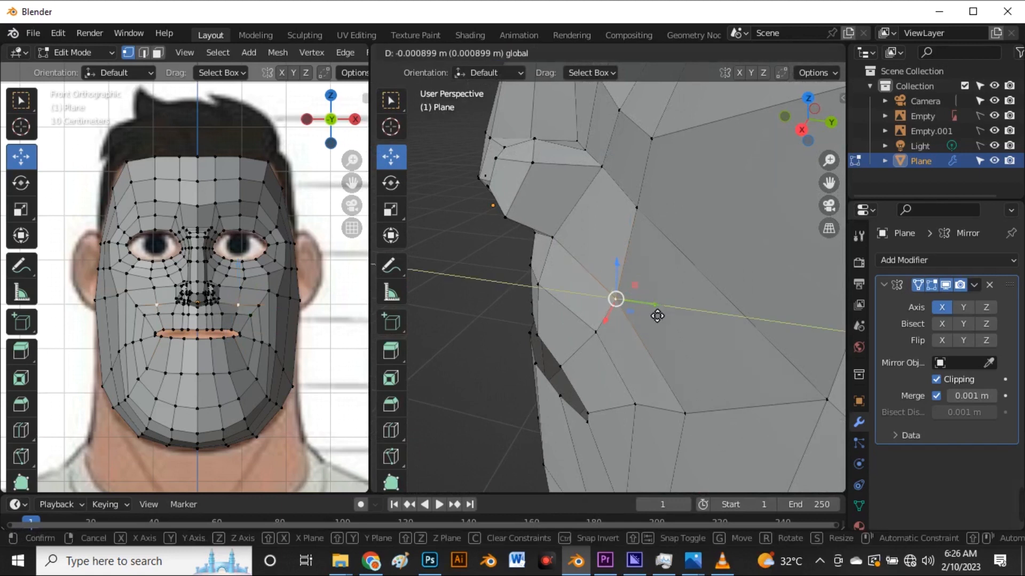
pyautogui.click(653, 316)
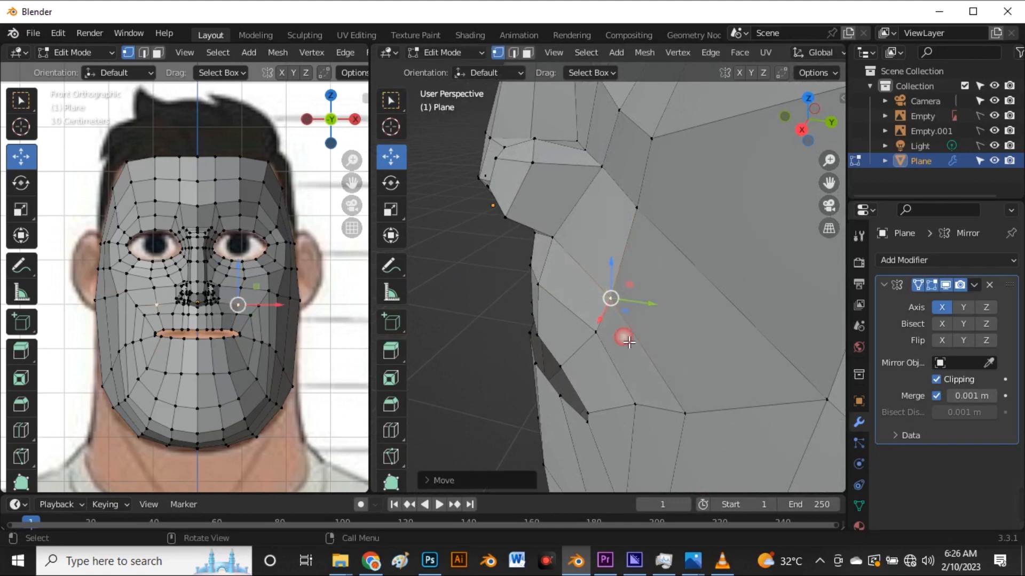
pyautogui.click(604, 335)
pyautogui.press('g')
pyautogui.press('y')
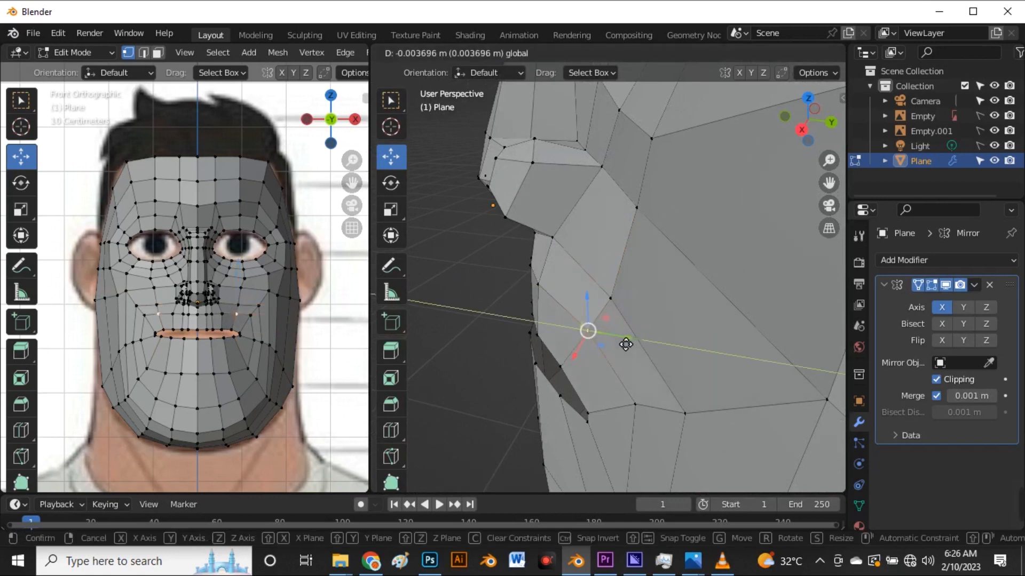
pyautogui.click(626, 344)
# - Move the cheek vertex diagonally above the mouth corner, level with the nose base, along the Y axis
pyautogui.moveTo(625, 344); pyautogui.dragTo(629, 281, button='middle')
pyautogui.click(627, 274)
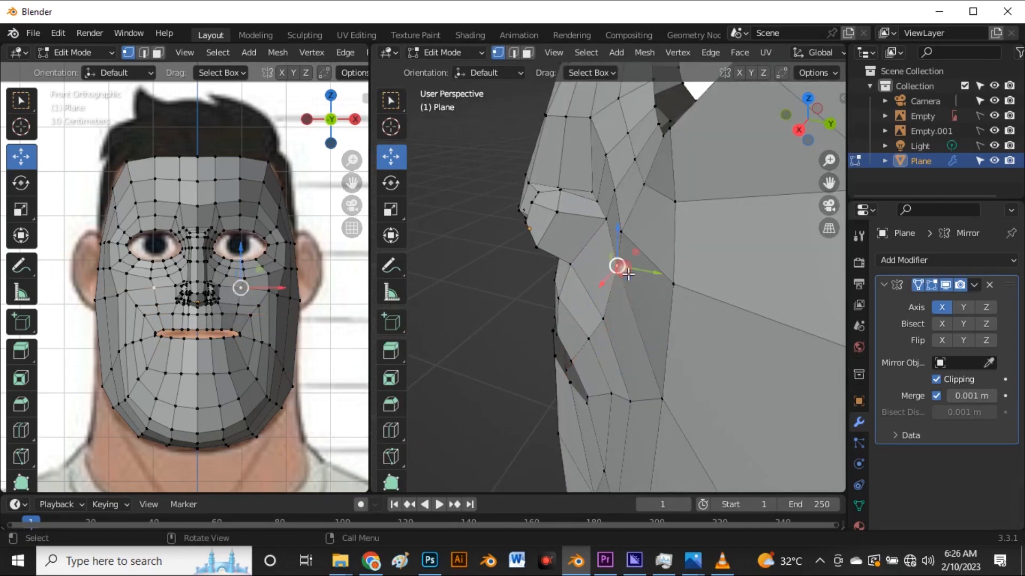
pyautogui.press('g')
pyautogui.press('y')
pyautogui.click(639, 297)
# - Adjust the next two vertices down the cheek toward the mouth corner along the Y axis
pyautogui.click(621, 326)
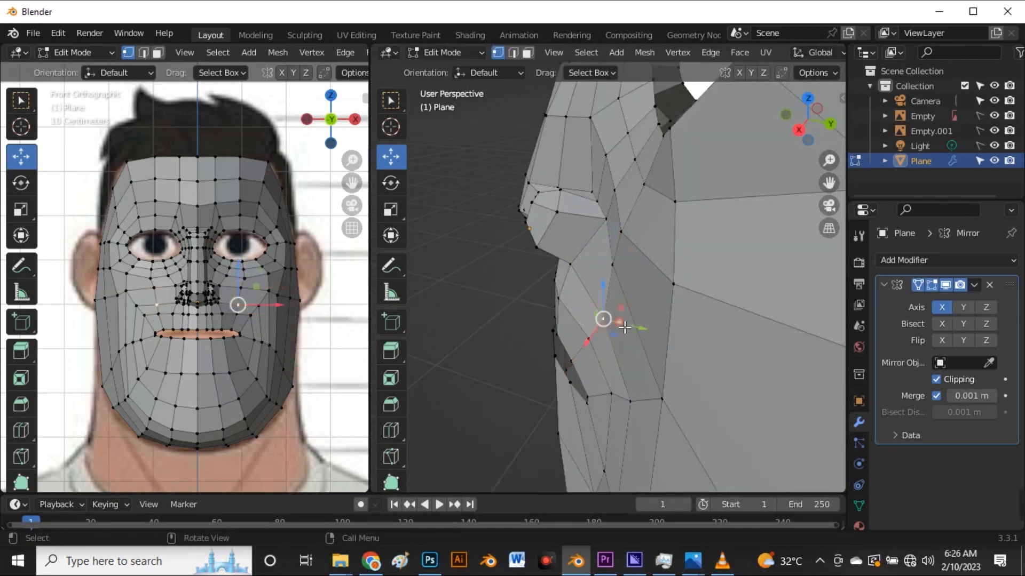
pyautogui.press('g')
pyautogui.press('y')
pyautogui.click(623, 327)
pyautogui.click(611, 351)
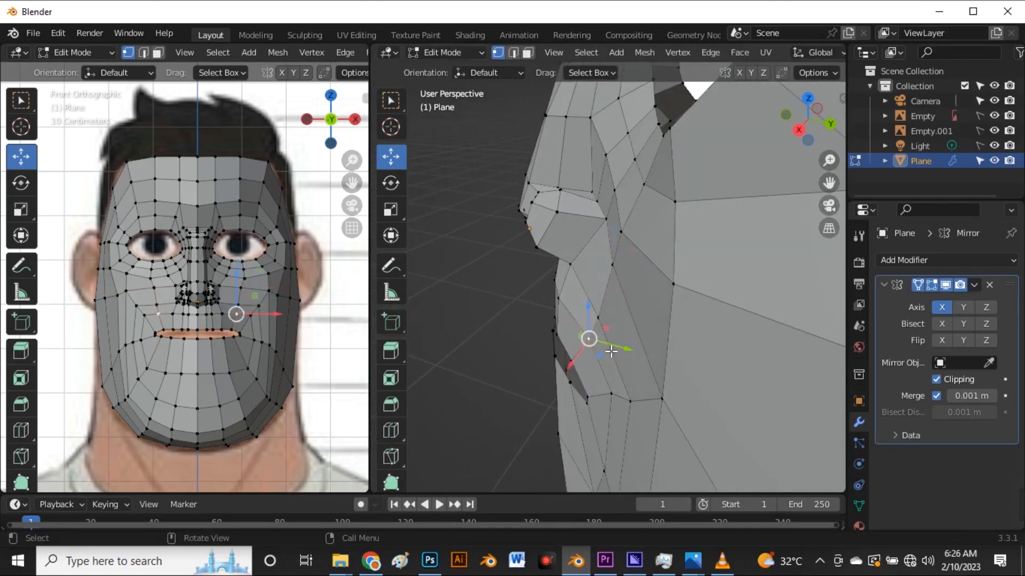
pyautogui.moveTo(617, 350); pyautogui.dragTo(629, 329)
# - Reposition the cheek vertex level with the nose base along Y and select the vertex beside the nose wing
pyautogui.click(598, 318)
pyautogui.scroll(-5, 612, 246)
pyautogui.moveTo(612, 246); pyautogui.dragTo(611, 197, button='middle')
pyautogui.scroll(5, 631, 212)
pyautogui.click(631, 196)
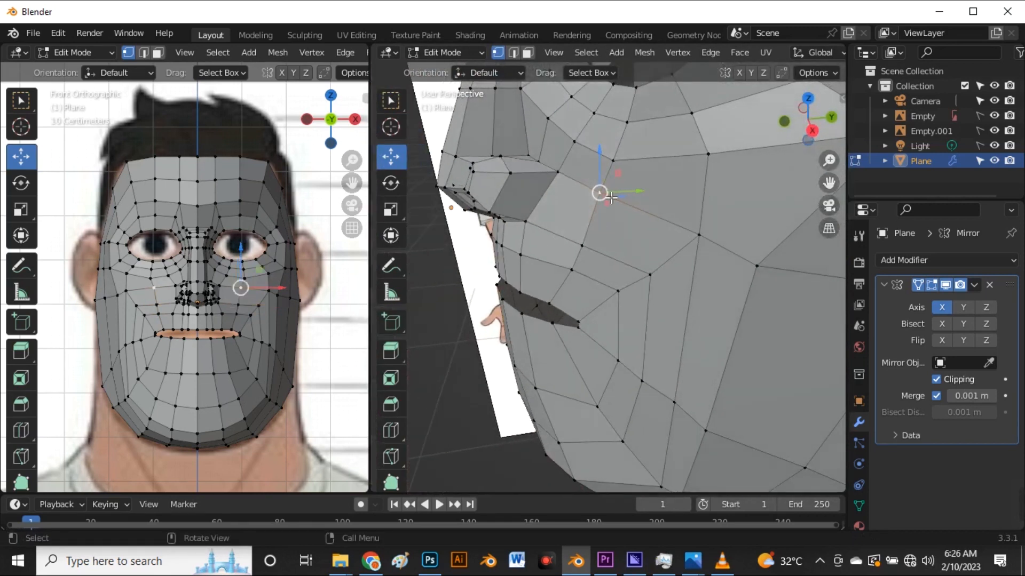
pyautogui.moveTo(636, 202); pyautogui.dragTo(597, 179)
pyautogui.click(574, 178)
pyautogui.moveTo(598, 179); pyautogui.dragTo(635, 213, button='middle')
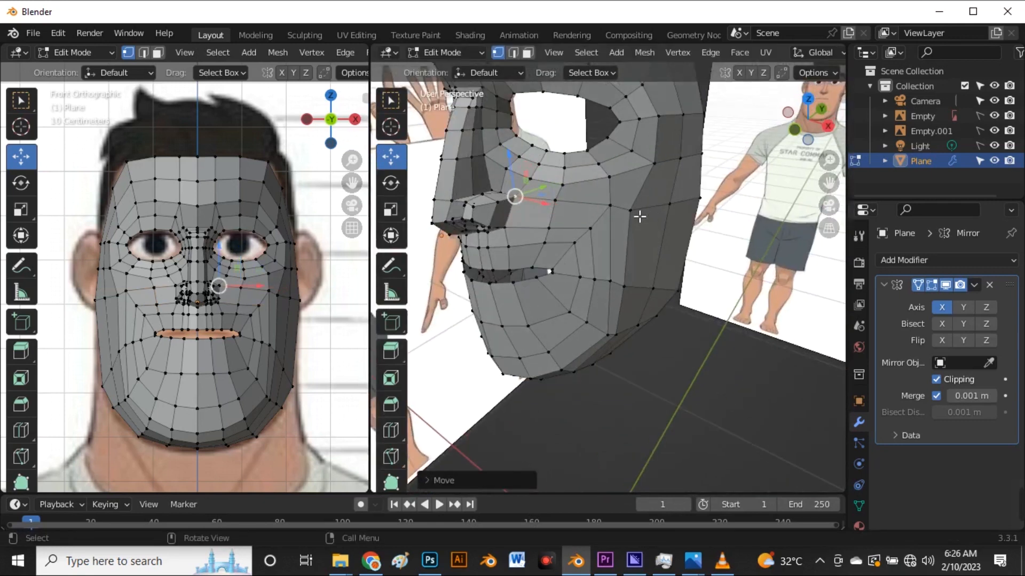
# - In the right orthographic view, raise the outer cheek vertex level with the nose slightly along Z, and turn on X-ray
pyautogui.press('`')
pyautogui.click(729, 221)
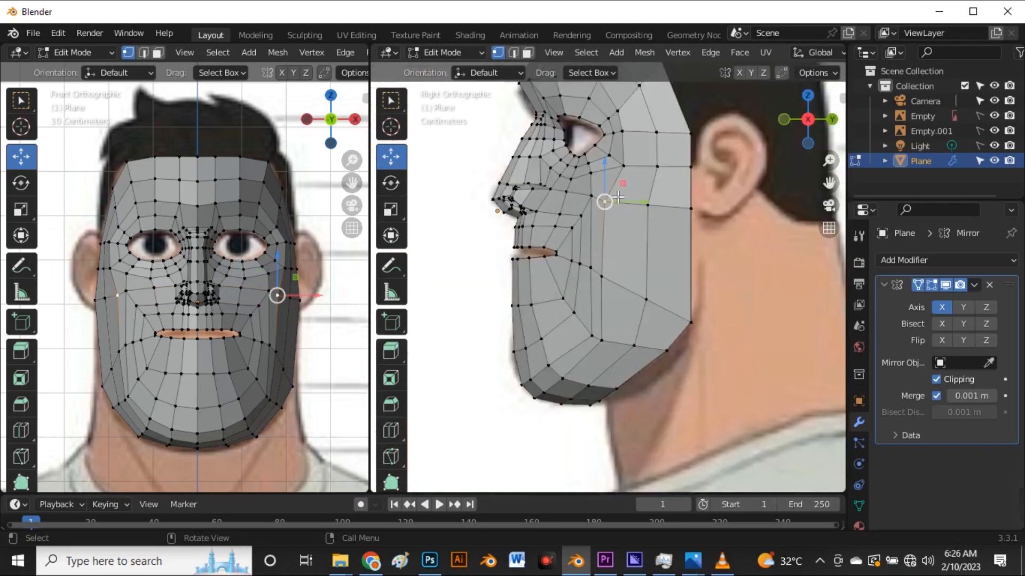
pyautogui.moveTo(608, 199); pyautogui.dragTo(614, 188)
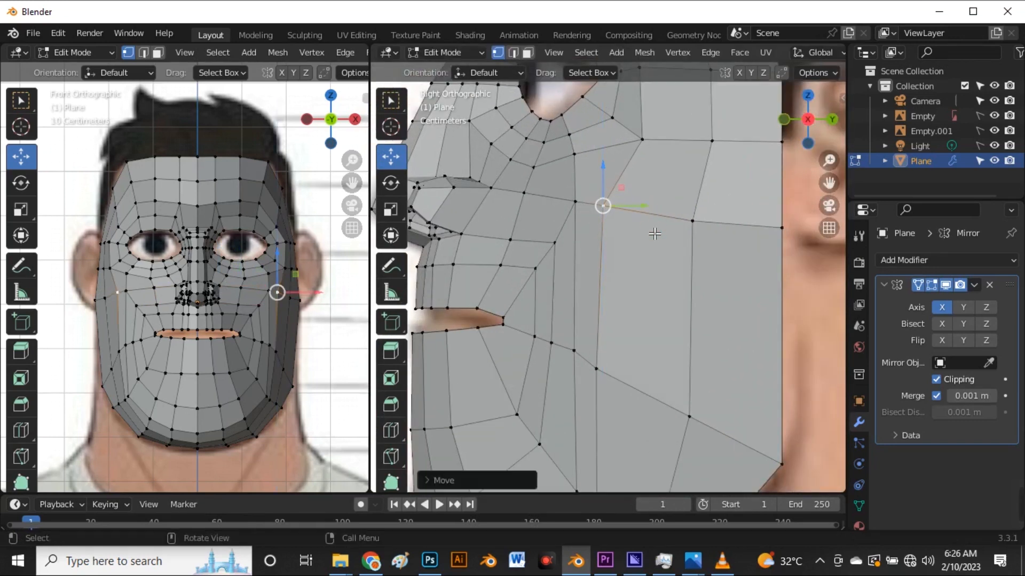
pyautogui.scroll(-4, 662, 235)
pyautogui.hotkey('alt', 'z')
pyautogui.scroll(4, 684, 243)
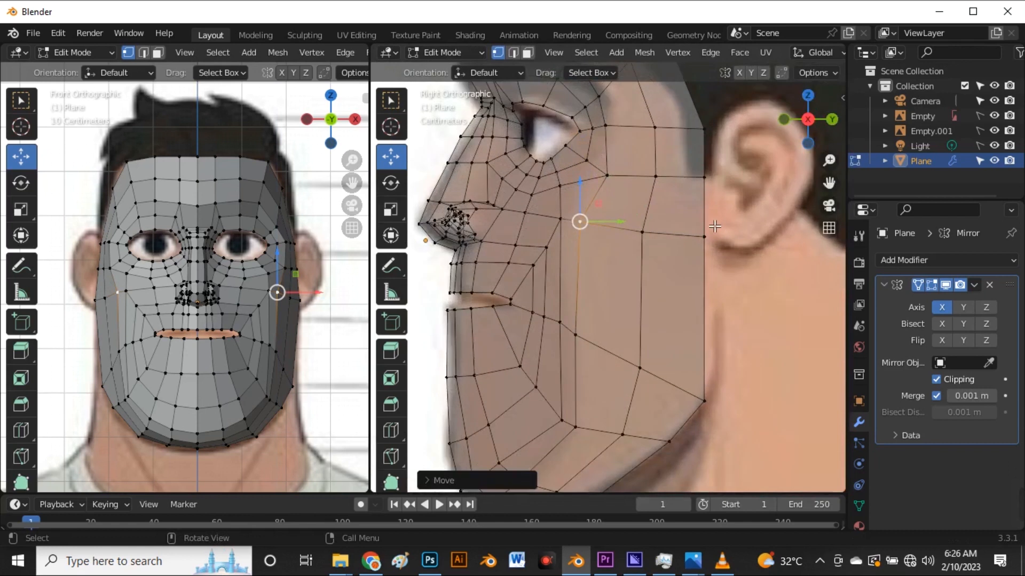
# - Move the two rearmost cheek vertices in the same row up along Z by about 0.0133 m, and turn X-ray off
pyautogui.click(655, 234)
pyautogui.press('g')
pyautogui.press('z')
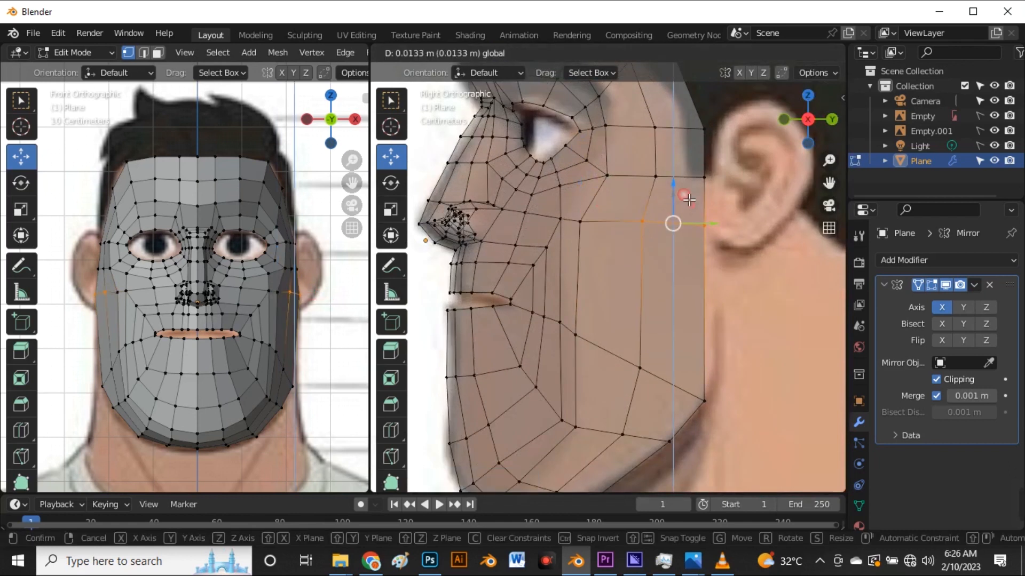
pyautogui.click(687, 197)
pyautogui.click(753, 293)
pyautogui.scroll(-3, 671, 259)
pyautogui.hotkey('alt', 'z')
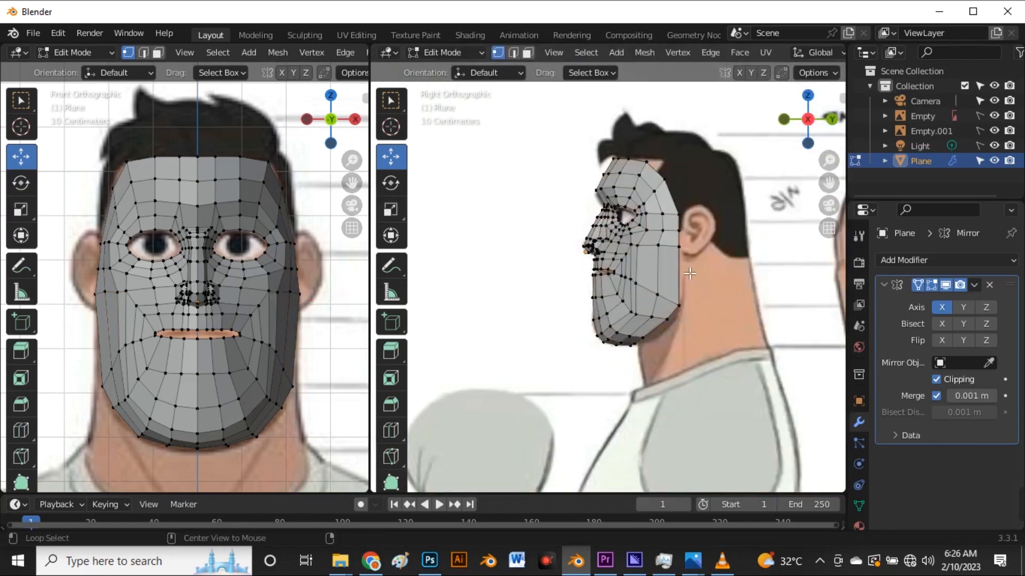
# - With X-ray on in the front view, edge slide the row from the eye's outer corner to the face side by about -0.16
pyautogui.scroll(3, 667, 251)
pyautogui.scroll(-2, 663, 240)
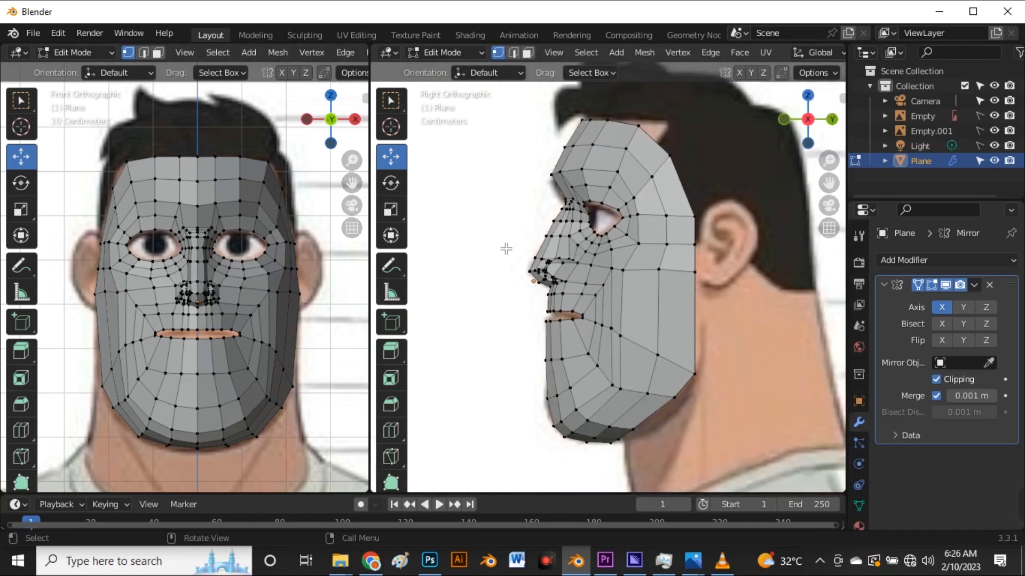
pyautogui.scroll(5, 291, 240)
pyautogui.hotkey('alt', 'z')
pyautogui.scroll(-5, 261, 261)
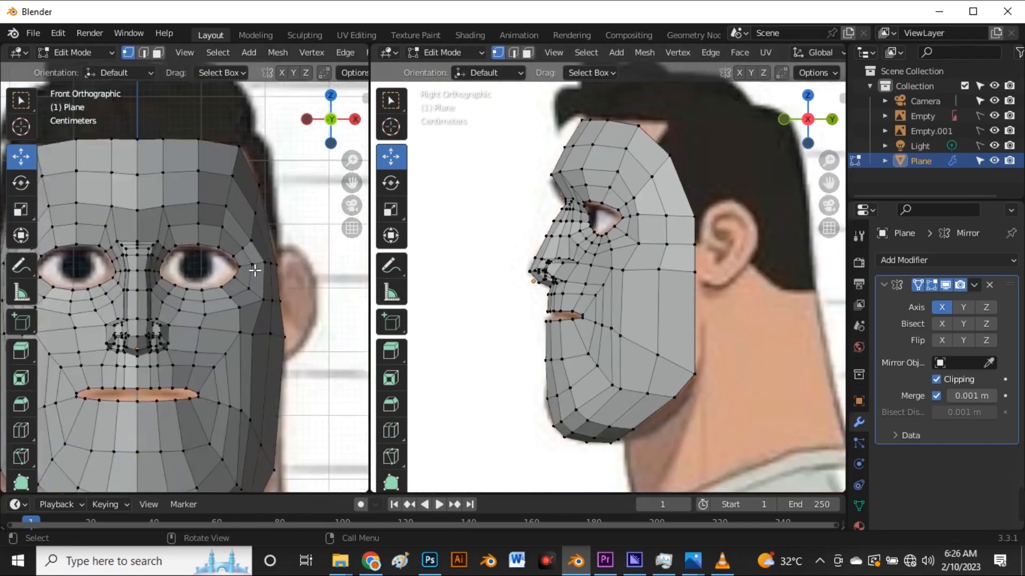
pyautogui.scroll(5, 267, 224)
pyautogui.moveTo(292, 285); pyautogui.dragTo(304, 303)
pyautogui.click(313, 335)
pyautogui.scroll(-4, 304, 304)
pyautogui.scroll(3, 302, 302)
pyautogui.scroll(5, 302, 302)
pyautogui.moveTo(198, 298); pyautogui.dragTo(333, 332)
pyautogui.press('g')
pyautogui.press('g')
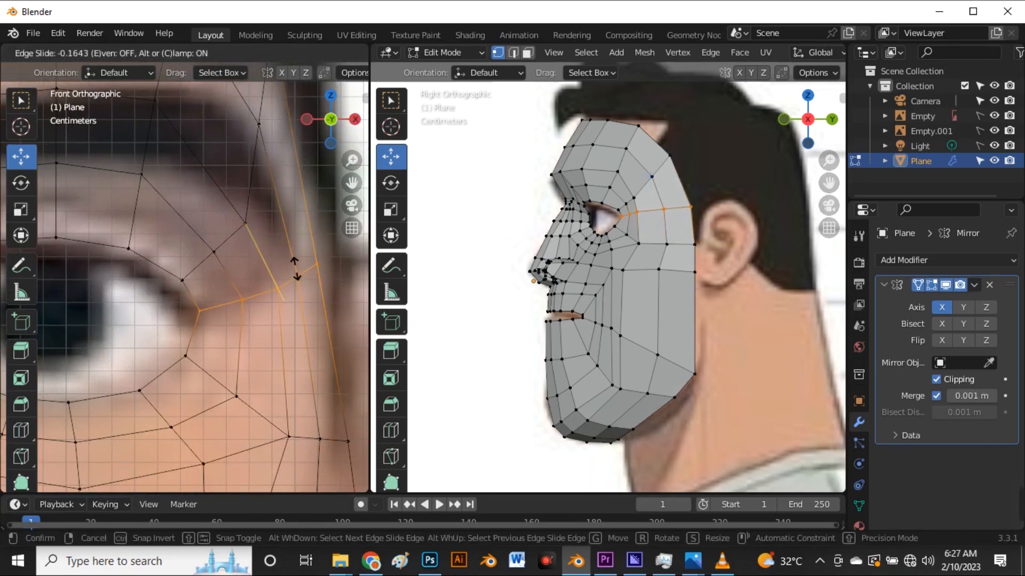
pyautogui.click(297, 276)
# - Move the selected row between the eye's outer corner and the face side slightly back along Y
pyautogui.scroll(5, 718, 180)
pyautogui.moveTo(651, 216); pyautogui.dragTo(668, 216)
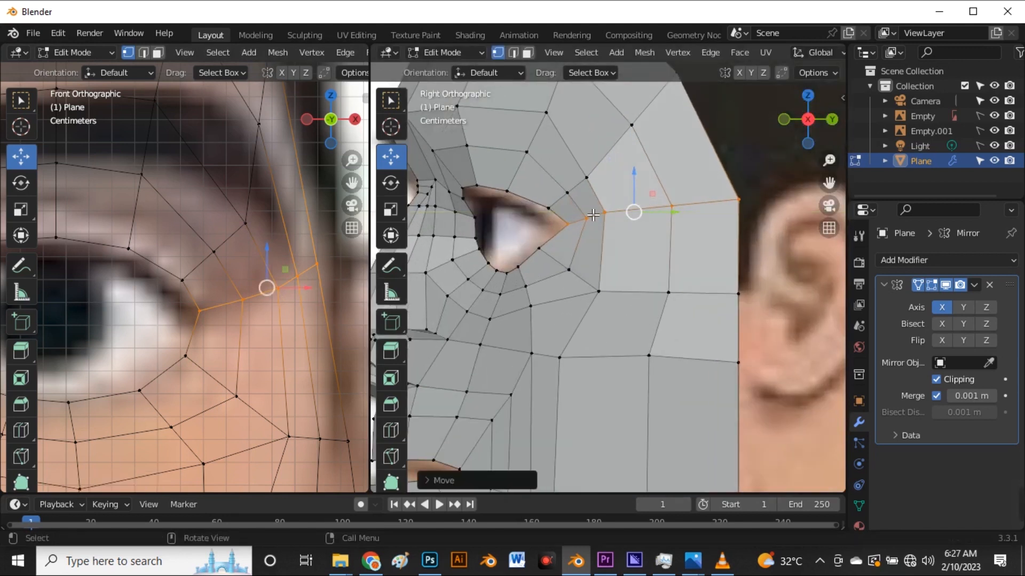
pyautogui.scroll(-5, 570, 219)
pyautogui.scroll(6, 562, 264)
# - With X-ray on in the side view, select the outer eye-corner vertex and its neighbour and adjust their position slightly
pyautogui.moveTo(557, 253); pyautogui.dragTo(602, 285)
pyautogui.hotkey('alt', 'z')
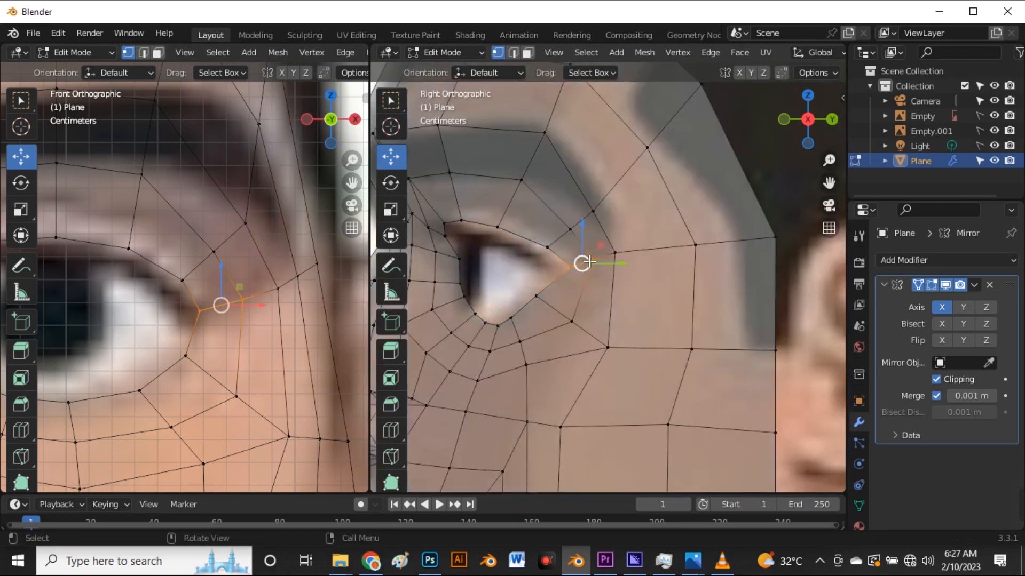
pyautogui.moveTo(614, 264); pyautogui.dragTo(613, 271)
pyautogui.click(618, 292)
pyautogui.scroll(-3, 595, 299)
pyautogui.scroll(4, 593, 282)
# - Move the vertex just behind the eye's outer corner along Y, and turn X-ray off
pyautogui.click(592, 273)
pyautogui.press('g')
pyautogui.press('y')
pyautogui.click(602, 289)
pyautogui.hotkey('alt', 'z')
pyautogui.moveTo(603, 290); pyautogui.dragTo(617, 315, button='middle')
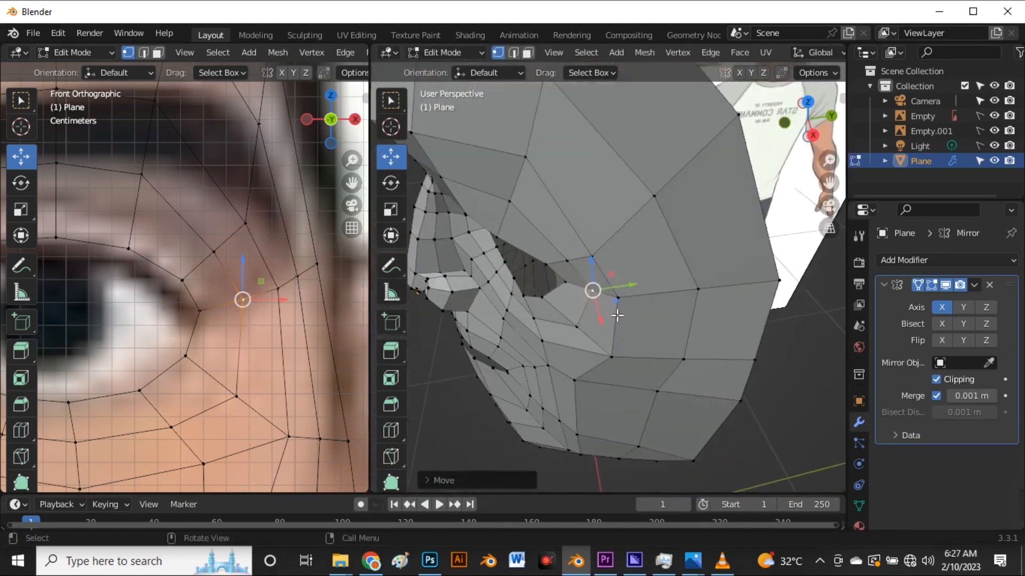
# - Shift the two vertices behind the eye corner slightly back along Y, and do the same with the outer eye-corner vertex
pyautogui.keyDown('shift'); pyautogui.click(619, 303); pyautogui.keyUp('shift')
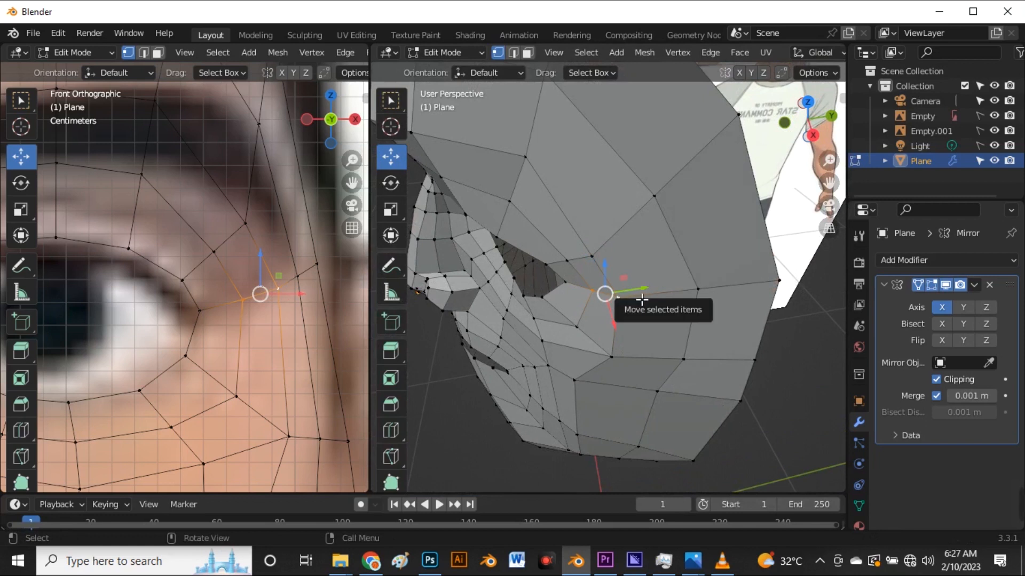
pyautogui.moveTo(643, 296); pyautogui.dragTo(648, 297)
pyautogui.moveTo(627, 324); pyautogui.dragTo(568, 287, button='middle')
pyautogui.click(568, 287)
pyautogui.moveTo(613, 278); pyautogui.dragTo(619, 278)
# - Inspect the eye-corner surface in Object Mode, and return to Edit Mode in the right orthographic view
pyautogui.press('Tab')
pyautogui.moveTo(588, 330); pyautogui.dragTo(608, 318, button='middle')
pyautogui.press('`')
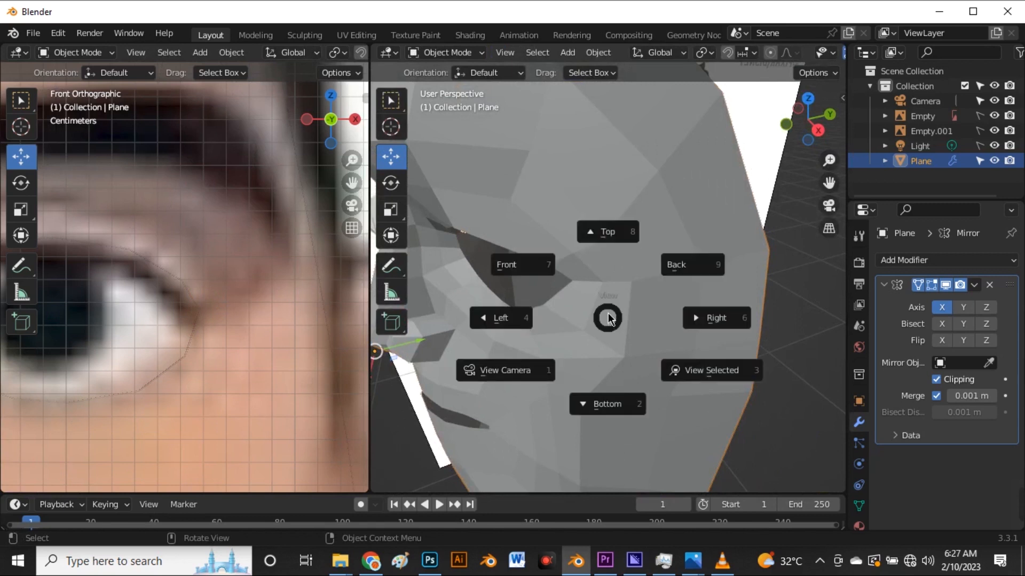
pyautogui.click(720, 322)
pyautogui.press('Tab')
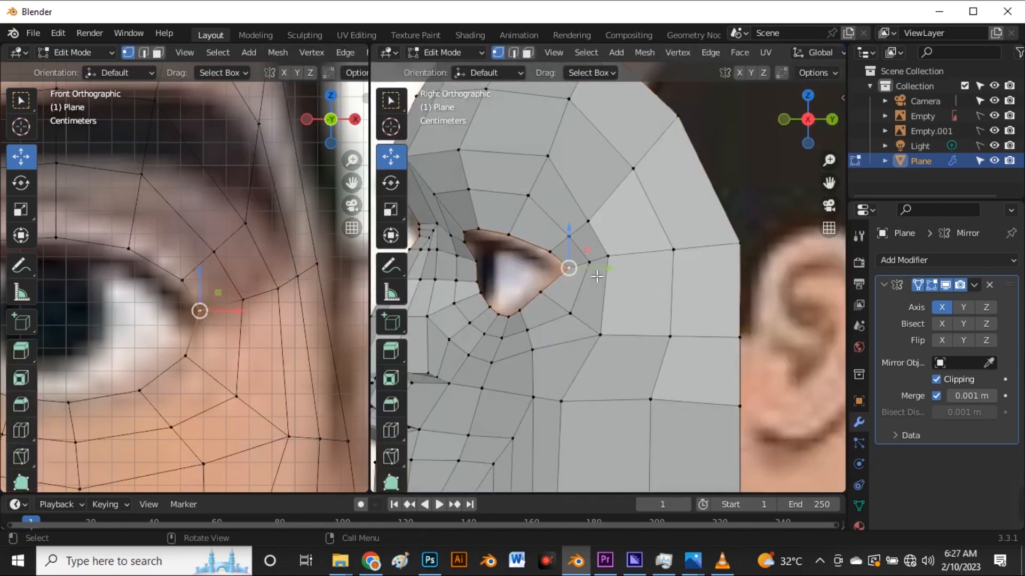
pyautogui.scroll(-6, 592, 277)
pyautogui.scroll(-5, 262, 348)
# - Select the two temple vertices above the eyebrow's outer end and move them slightly outward along X in the front view
pyautogui.click(245, 293)
pyautogui.scroll(5, 240, 267)
pyautogui.scroll(-4, 273, 277)
pyautogui.scroll(4, 299, 263)
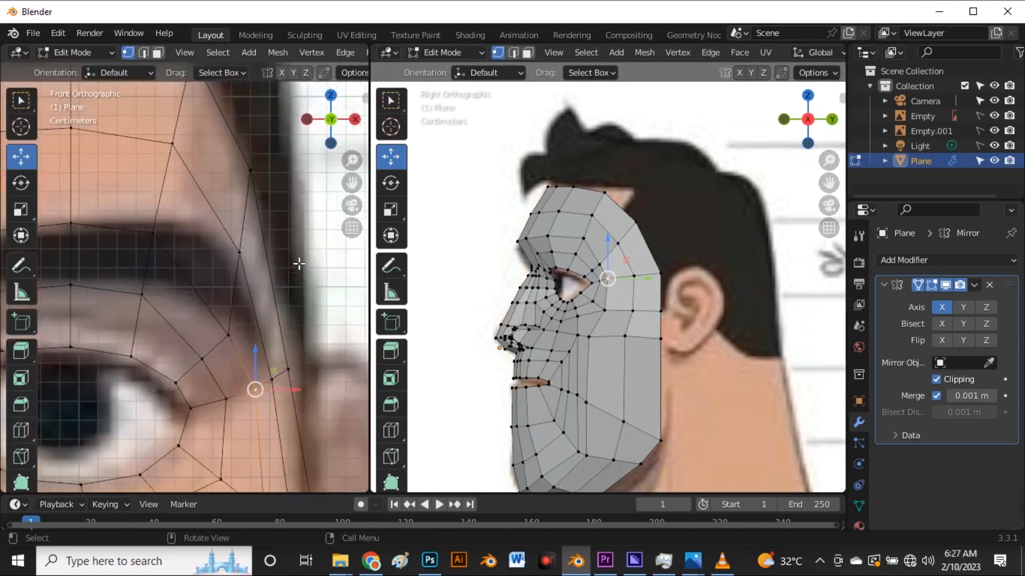
pyautogui.scroll(-4, 283, 240)
pyautogui.click(261, 262)
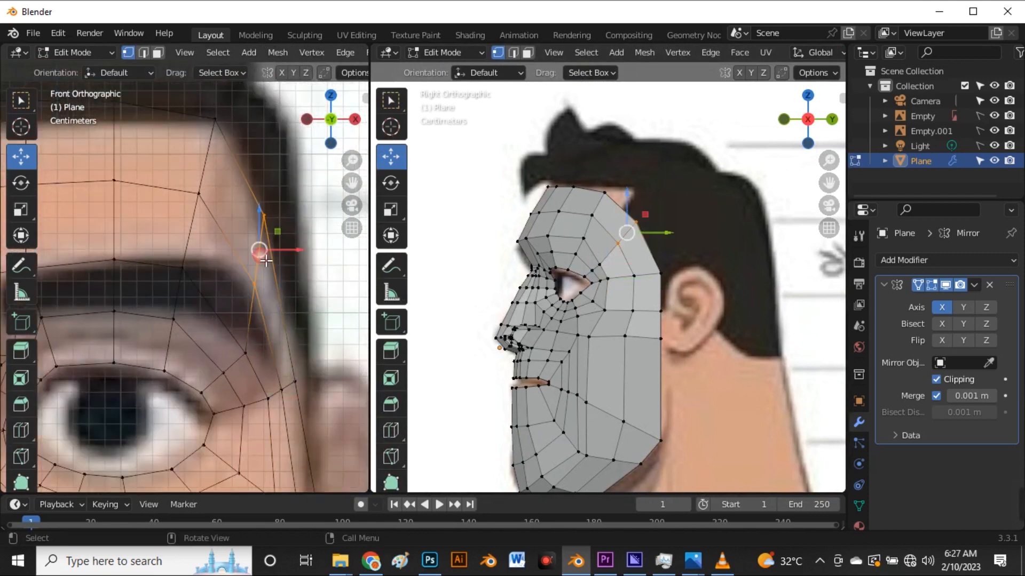
pyautogui.moveTo(303, 251); pyautogui.dragTo(313, 266)
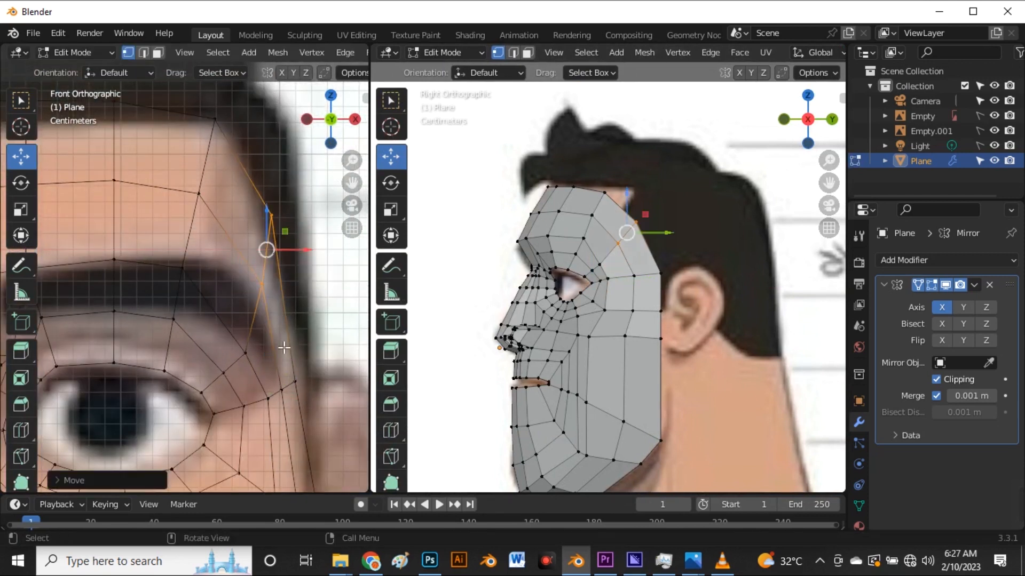
# - Vertex slide the point at the eyebrow's outer end by about 0.10 along the edge toward the temple
pyautogui.click(255, 354)
pyautogui.press('g')
pyautogui.press('g')
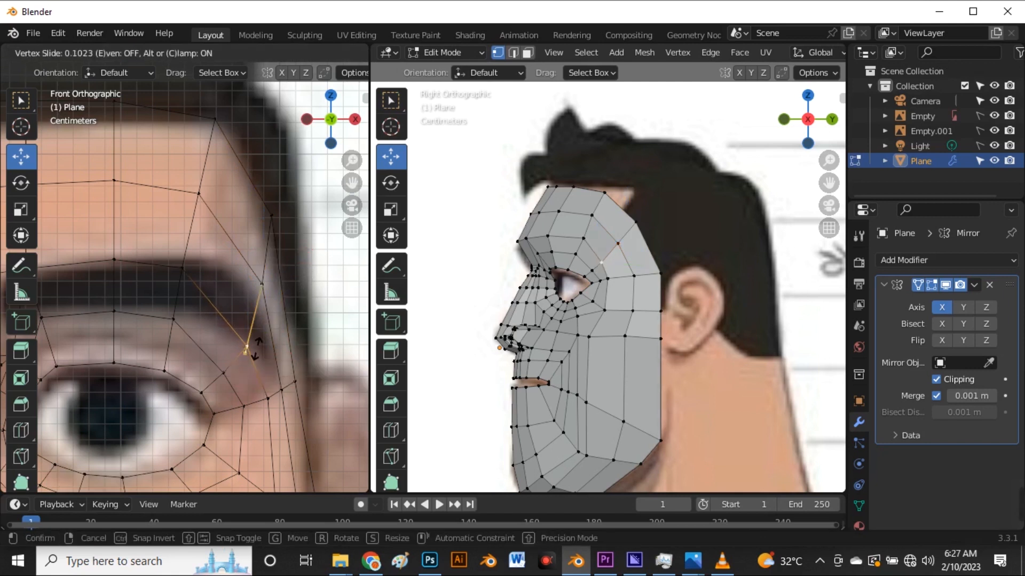
pyautogui.click(259, 348)
pyautogui.scroll(-1, 276, 256)
pyautogui.scroll(-2, 276, 256)
pyautogui.scroll(-1, 256, 306)
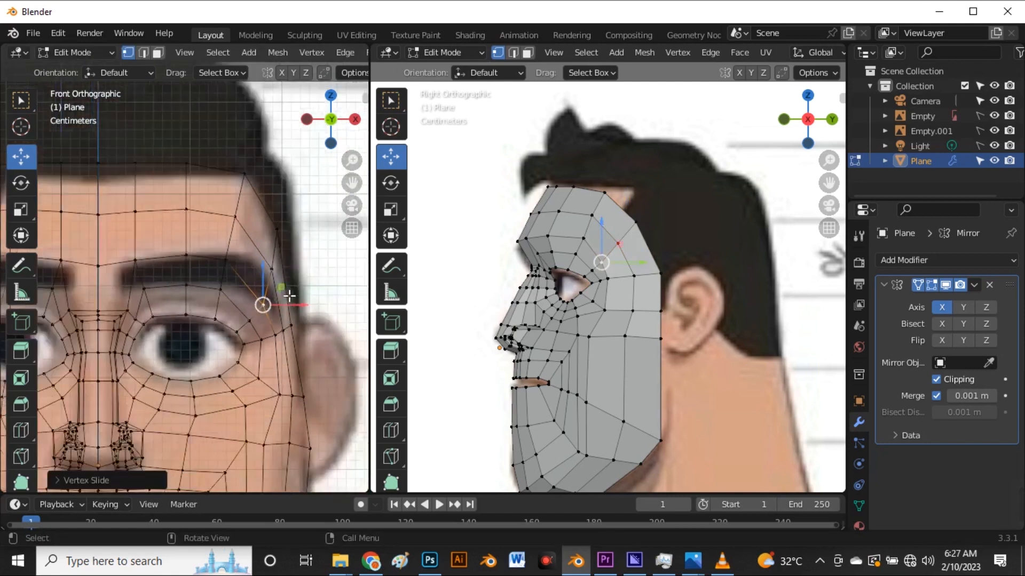
pyautogui.scroll(-2, 263, 300)
pyautogui.scroll(-4, 644, 271)
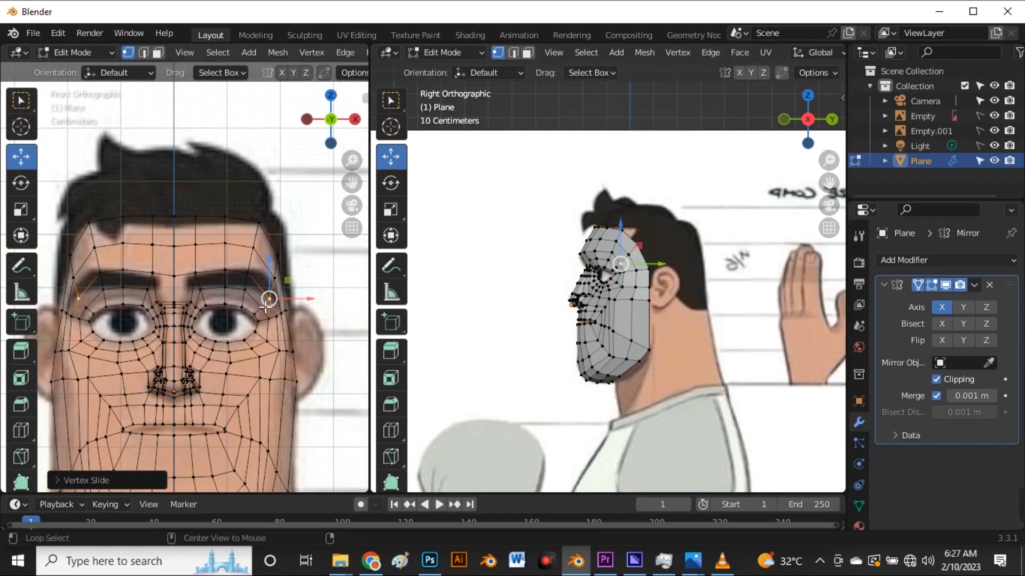
# - Examine the face mesh's fit to the reference around the eye and mouth in the front and side views, checking with X-ray too
pyautogui.hotkey('alt', 'z')
pyautogui.scroll(5, 262, 297)
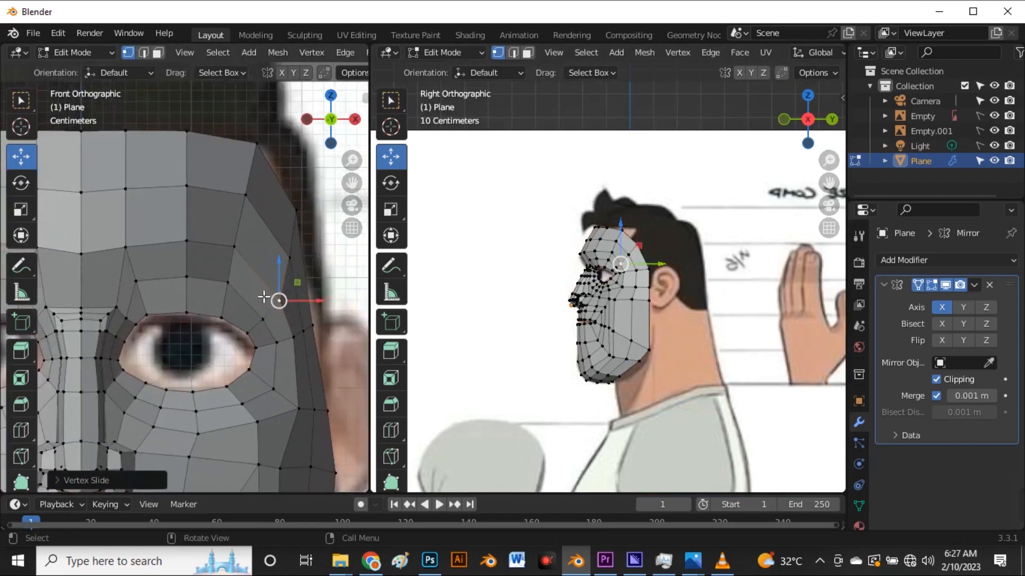
pyautogui.hotkey('alt', 'z')
pyautogui.hotkey('alt', 'z')
pyautogui.scroll(-2, 543, 249)
pyautogui.scroll(-5, 272, 253)
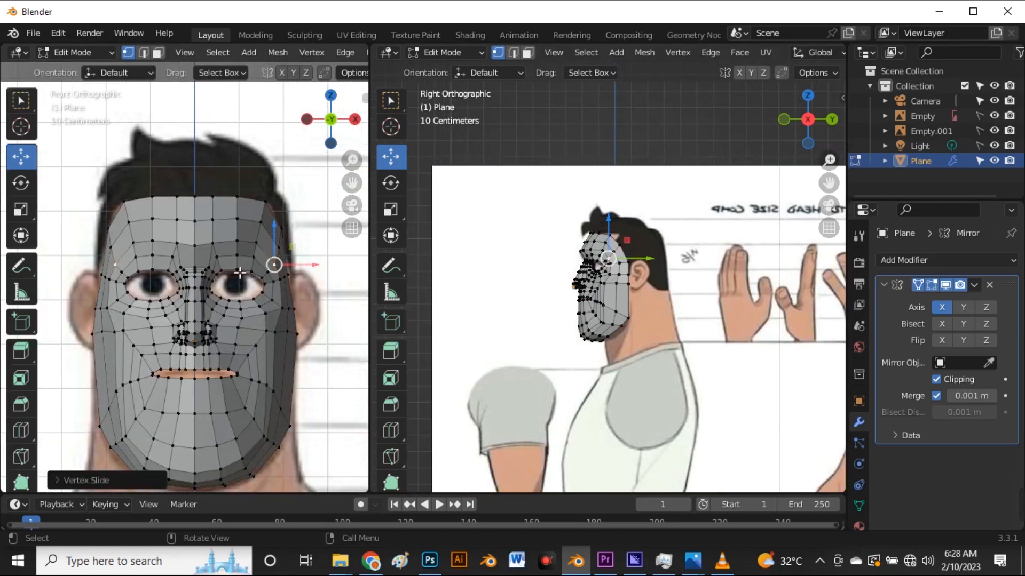
pyautogui.scroll(6, 562, 303)
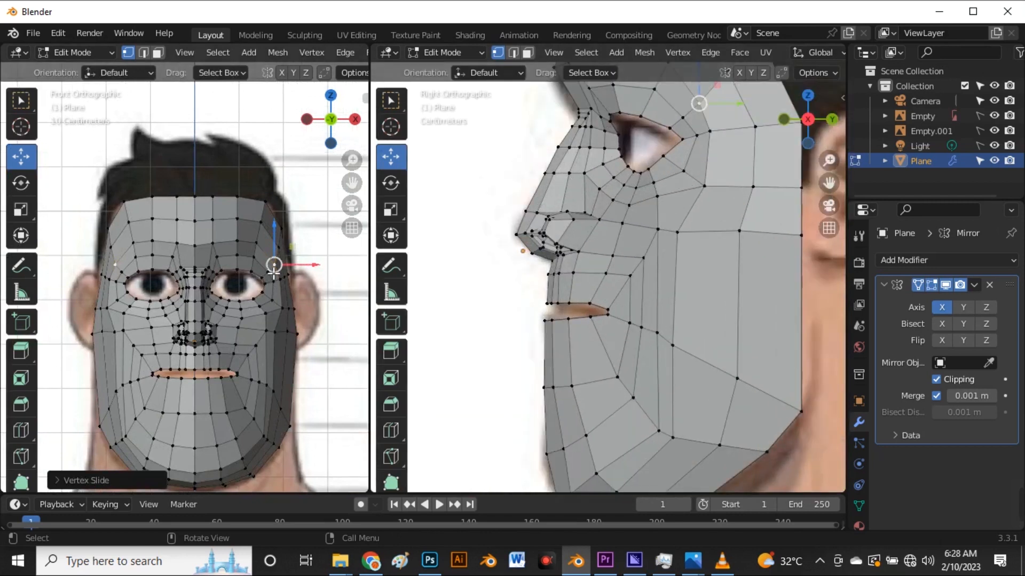
pyautogui.scroll(4, 215, 275)
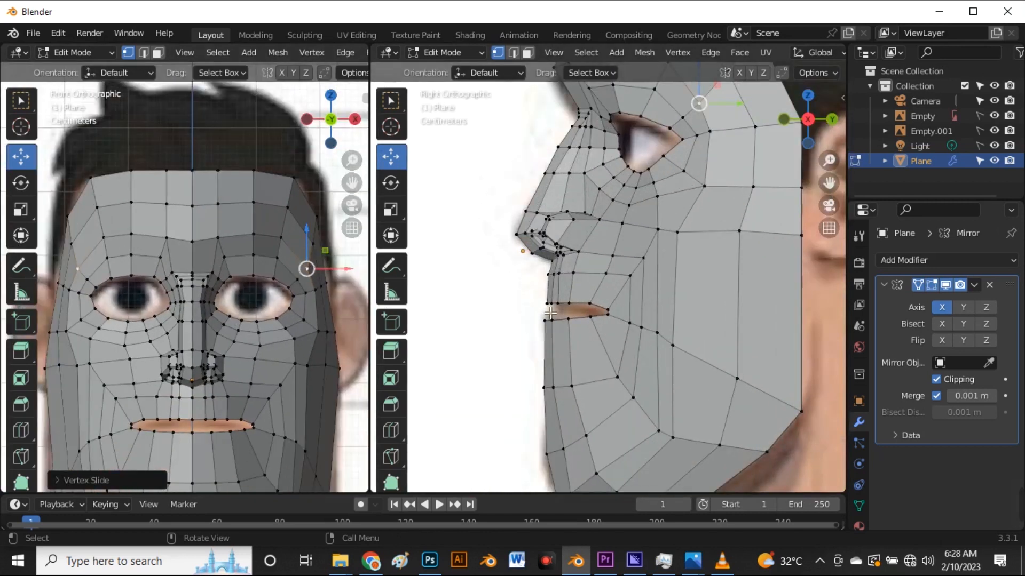
pyautogui.scroll(4, 546, 311)
pyautogui.scroll(-3, 632, 317)
pyautogui.scroll(-4, 182, 263)
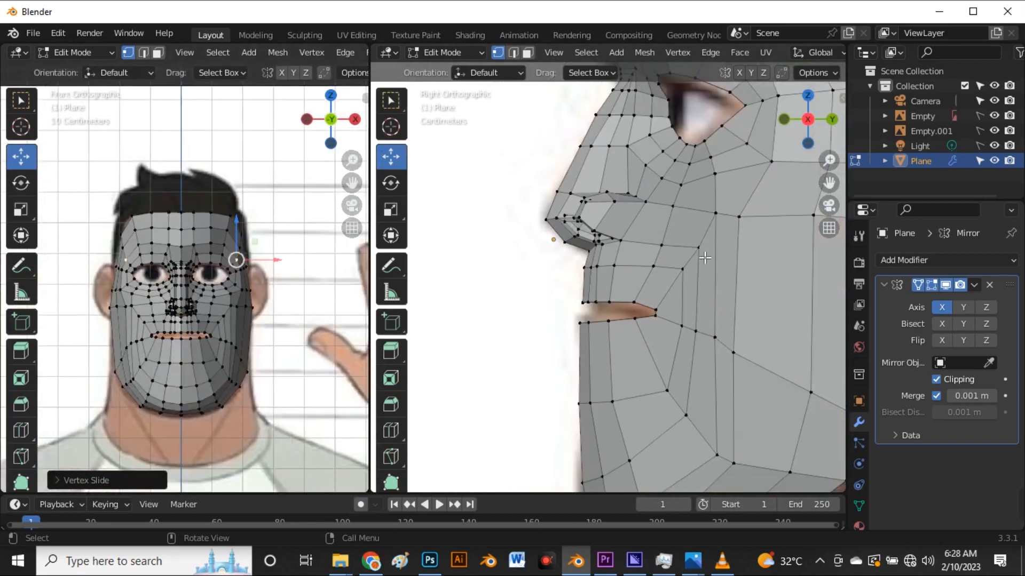
# - Nudge the lower-lip vertex next to the mouth corner slightly in the side view and turn on X-ray
pyautogui.scroll(-1, 667, 299)
pyautogui.scroll(5, 646, 321)
pyautogui.click(643, 326)
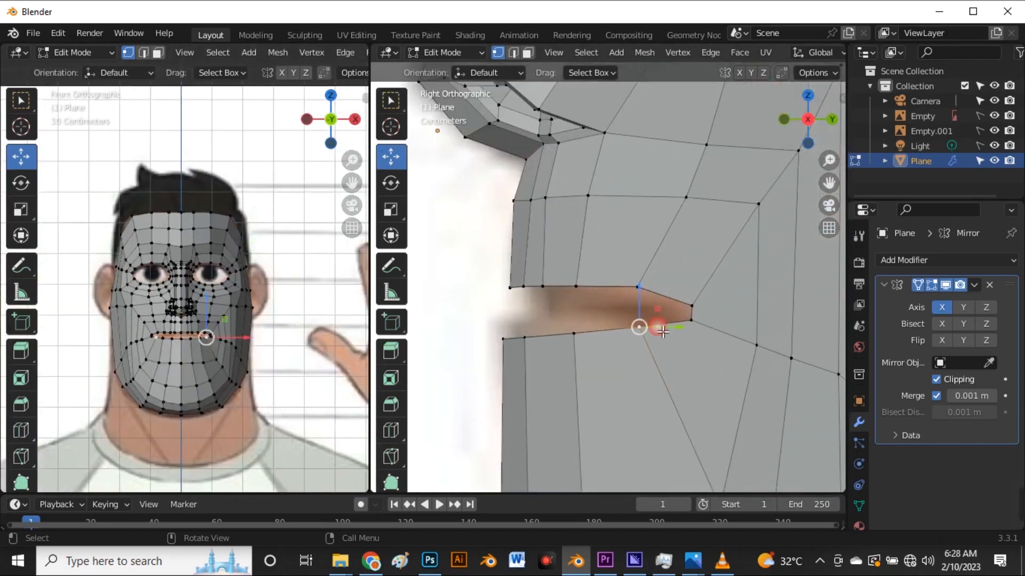
pyautogui.moveTo(662, 332); pyautogui.dragTo(668, 333)
pyautogui.hotkey('alt', 'z')
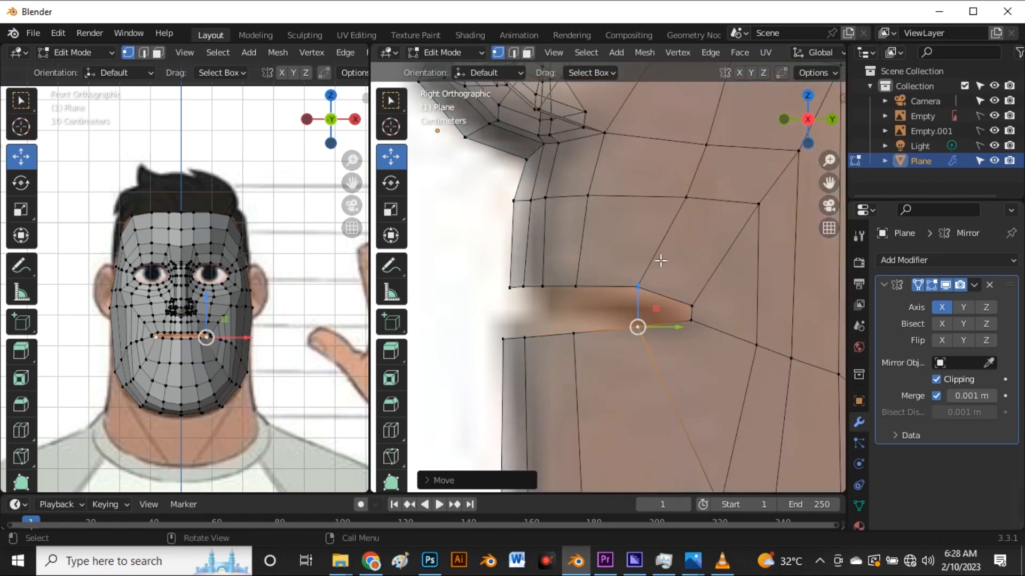
# - Shift the mouth corner vertices slightly toward the back of the face in the side view
pyautogui.scroll(-5, 661, 260)
pyautogui.click(691, 298)
pyautogui.scroll(5, 681, 279)
pyautogui.moveTo(635, 272); pyautogui.dragTo(682, 294)
pyautogui.click(681, 291)
# - Add a single loop cut running from the mouth corner across the cheek to the rear edge of the face
pyautogui.scroll(-6, 645, 288)
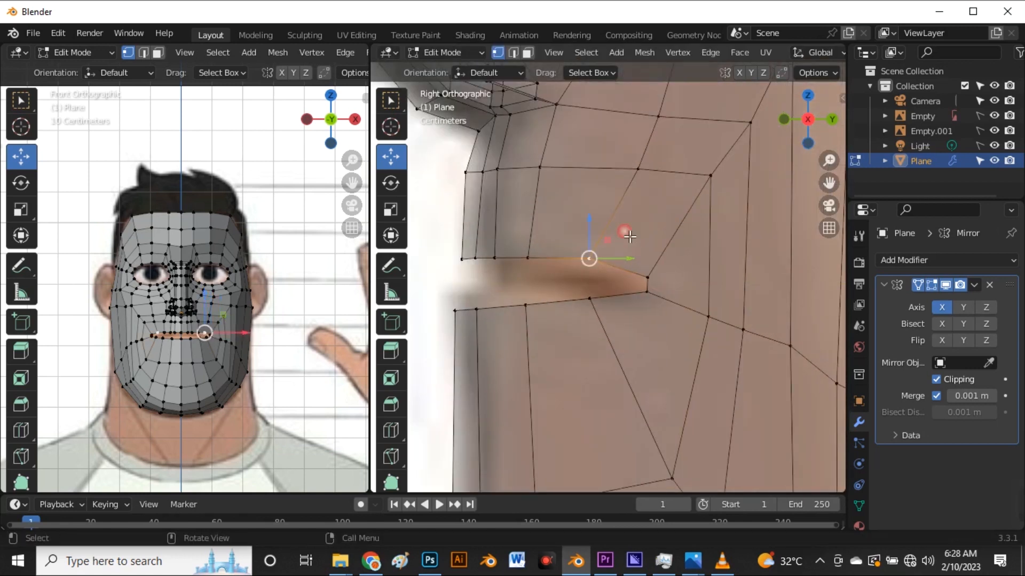
pyautogui.scroll(2, 679, 286)
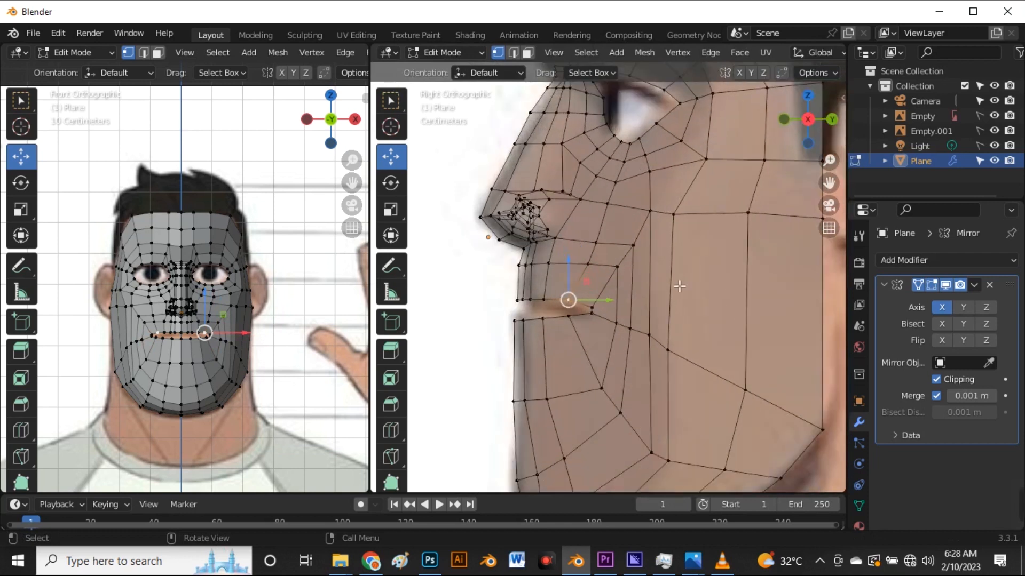
pyautogui.hotkey('ctrl', 'r')
pyautogui.click(659, 289)
pyautogui.click(658, 289)
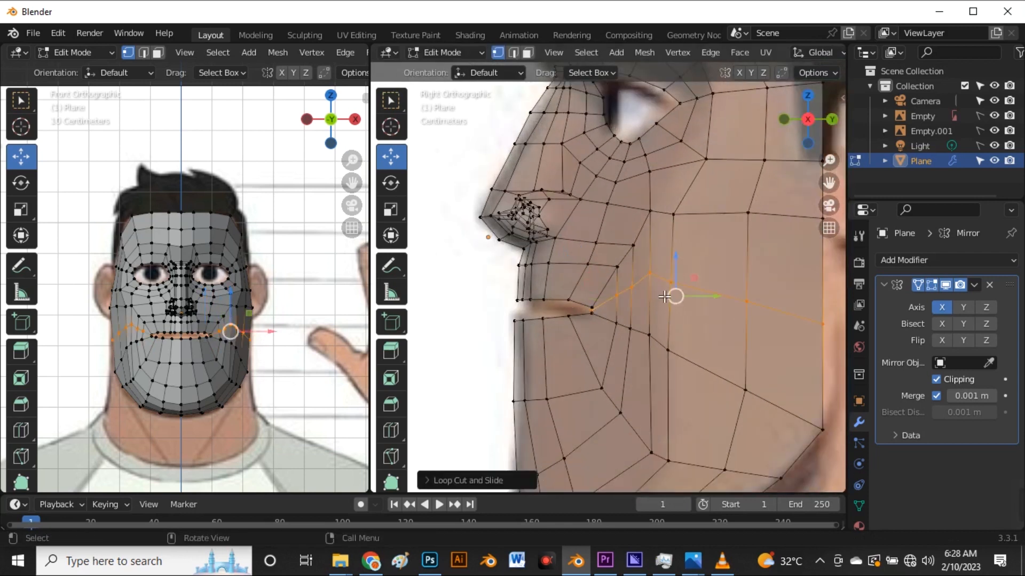
pyautogui.scroll(-4, 642, 240)
pyautogui.scroll(4, 686, 265)
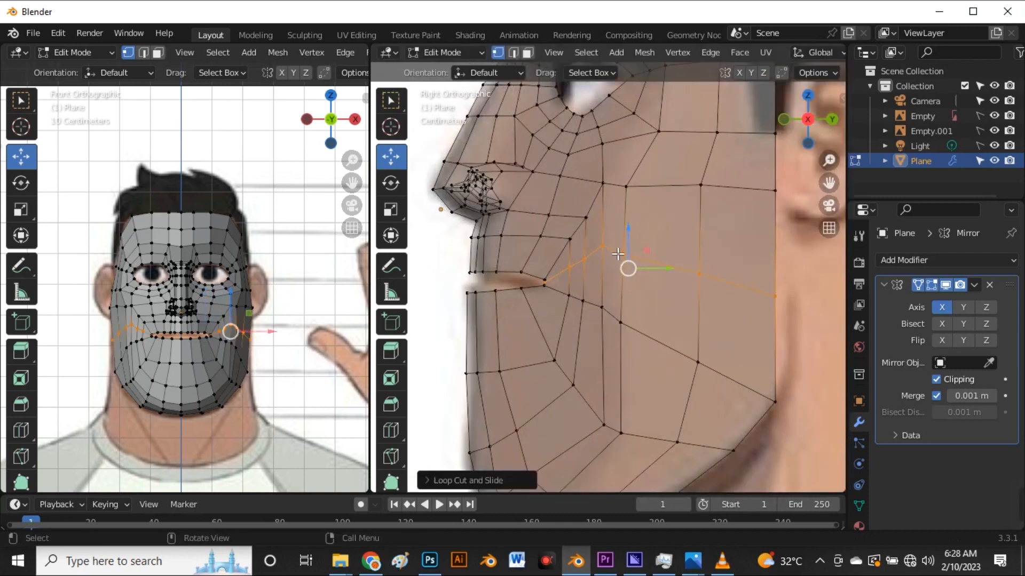
# - Flatten the new cheek loop into a level line by scaling it along Z, and lower it slightly
pyautogui.click(391, 210)
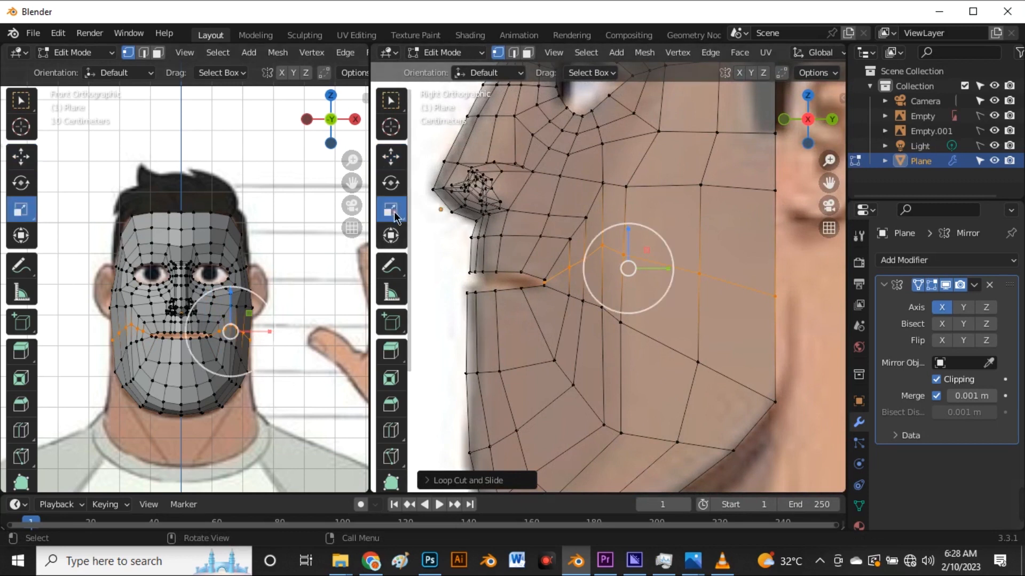
pyautogui.moveTo(630, 229); pyautogui.dragTo(634, 242)
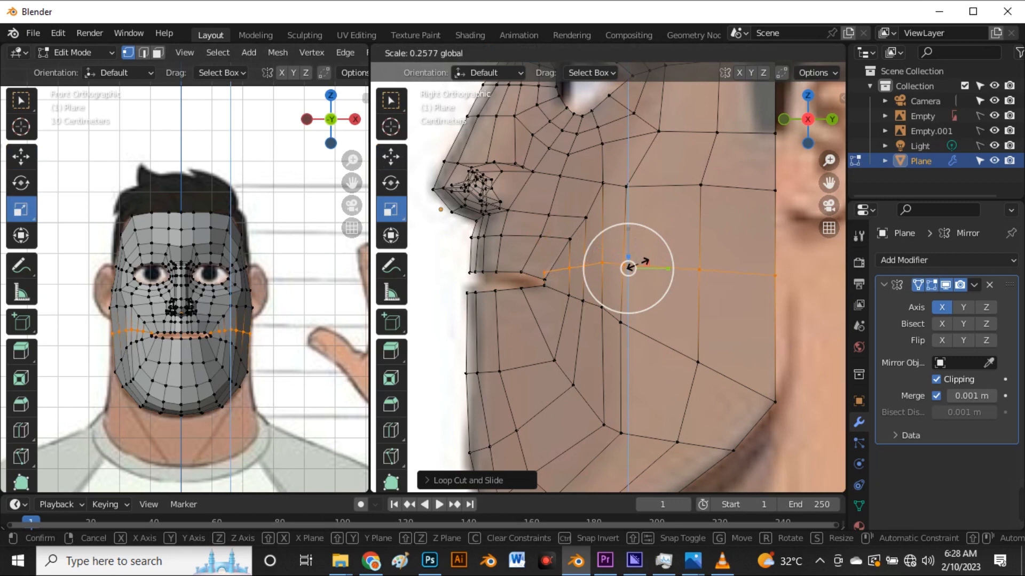
pyautogui.moveTo(615, 263); pyautogui.dragTo(613, 263)
pyautogui.scroll(2, 599, 258)
pyautogui.click(391, 157)
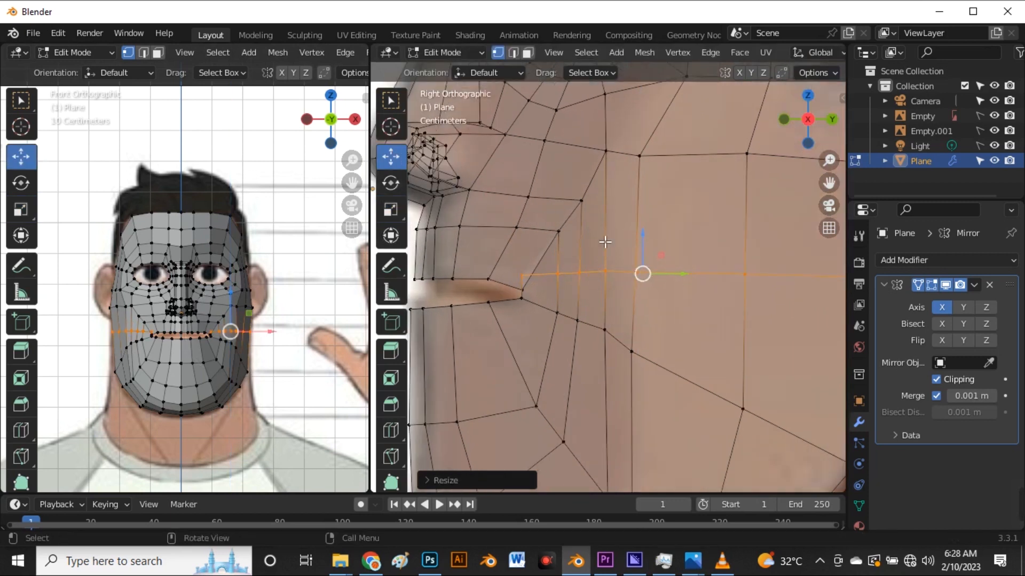
pyautogui.moveTo(642, 255); pyautogui.dragTo(660, 282)
# - Move the new middle vertex at the mouth corner backward along Y to form a pointed corner, and clear the selection
pyautogui.scroll(5, 530, 309)
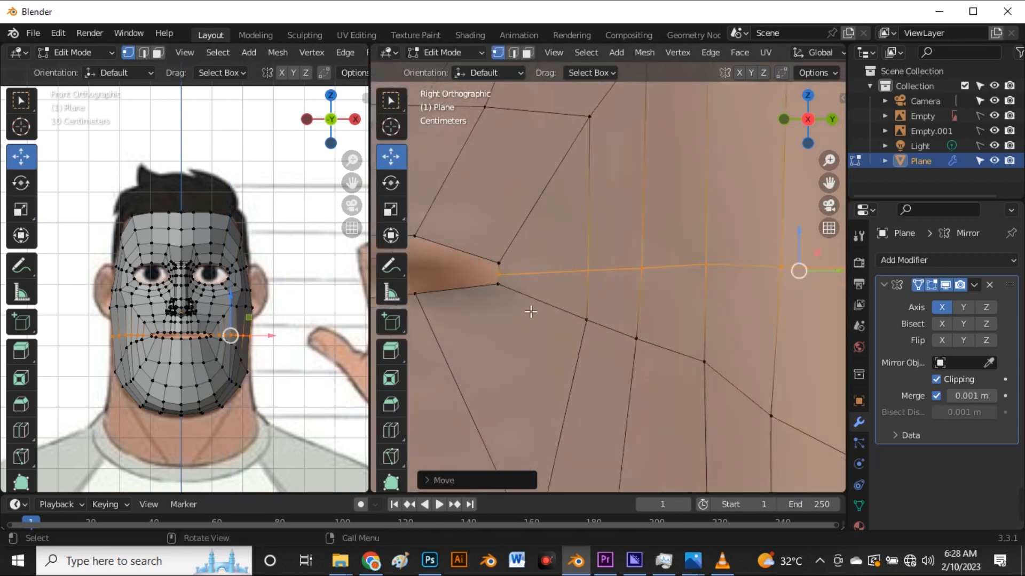
pyautogui.click(536, 246)
pyautogui.moveTo(540, 247); pyautogui.dragTo(559, 249)
pyautogui.click(565, 209)
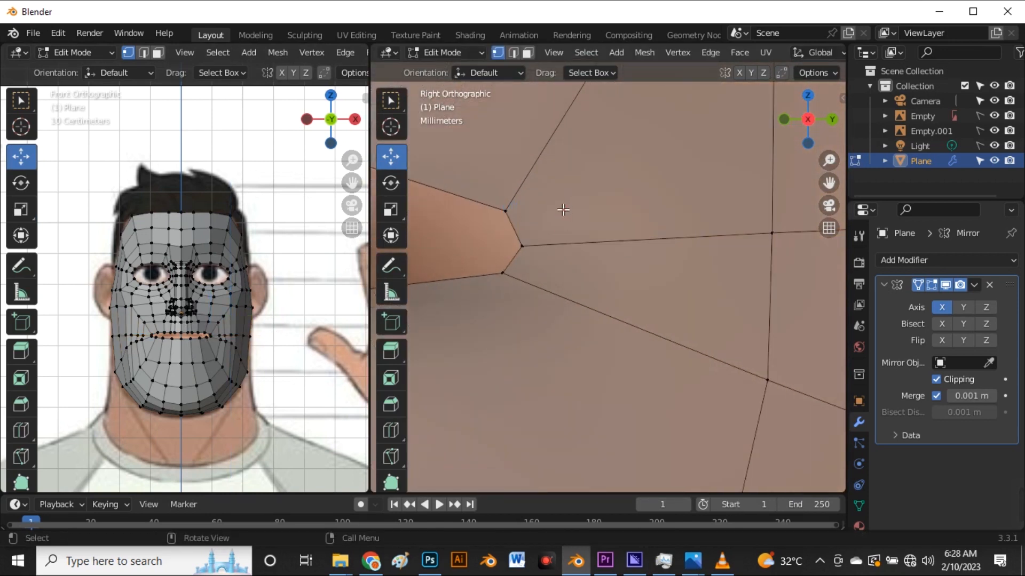
# - Select the vertical column of vertices mid-cheek, from below the eye to the jaw, and straighten it by scaling along Y
pyautogui.scroll(-6, 557, 277)
pyautogui.scroll(-3, 683, 268)
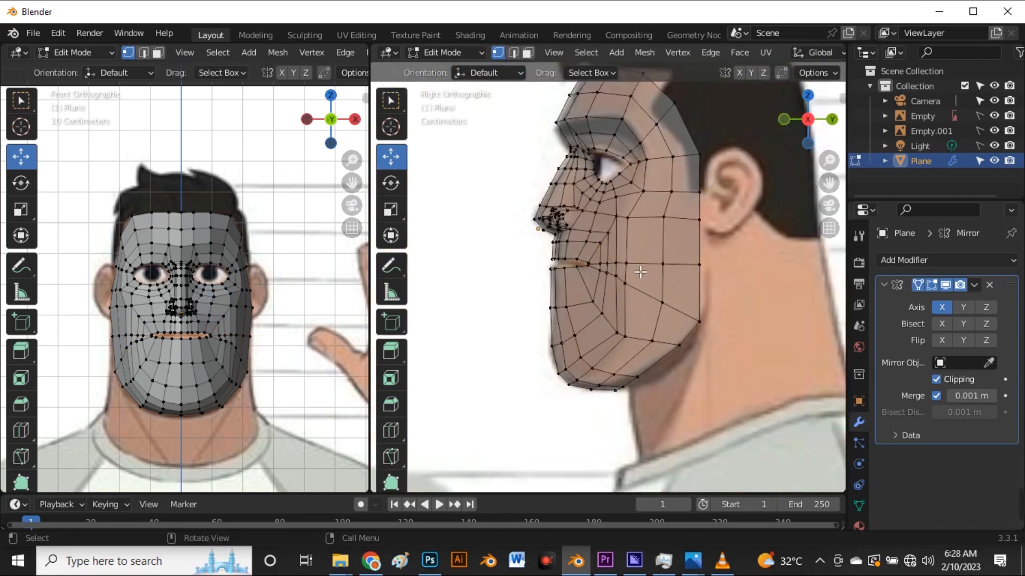
pyautogui.scroll(4, 625, 227)
pyautogui.moveTo(622, 195); pyautogui.dragTo(644, 271)
pyautogui.moveTo(645, 374); pyautogui.dragTo(645, 400)
pyautogui.keyDown('shift'); pyautogui.click(632, 193); pyautogui.keyUp('shift')
pyautogui.click(389, 214)
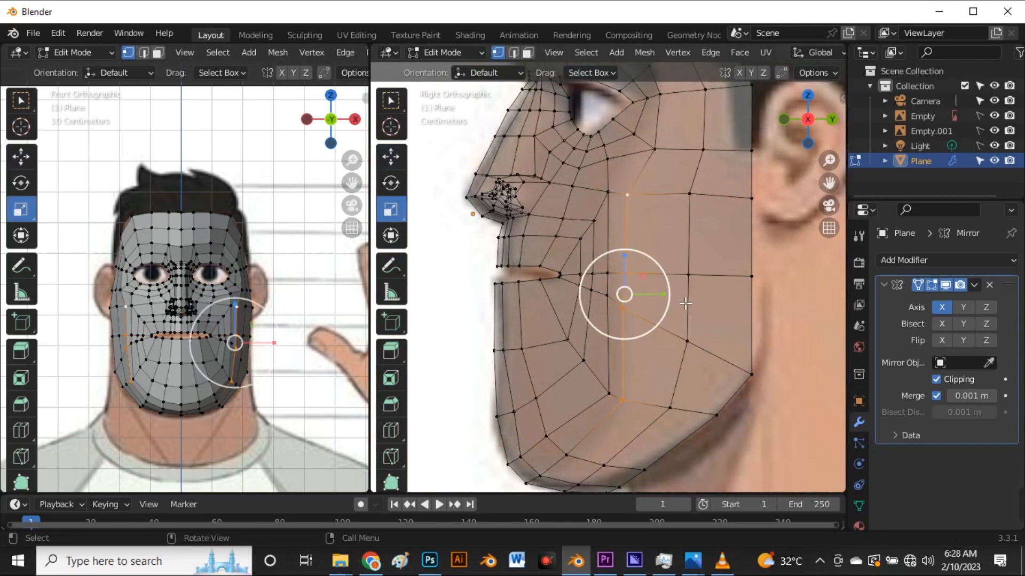
pyautogui.moveTo(670, 300); pyautogui.dragTo(660, 294)
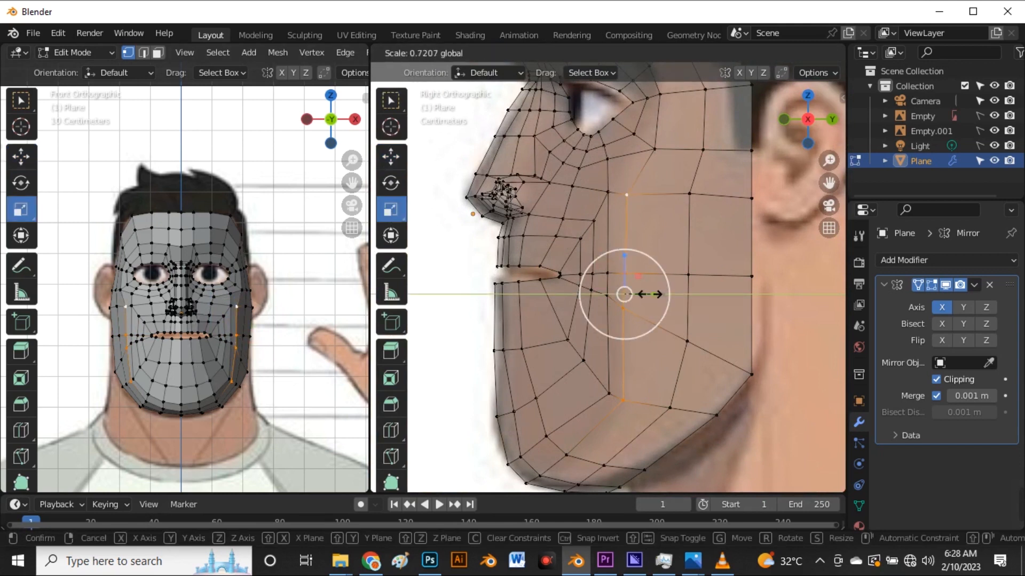
pyautogui.moveTo(646, 294); pyautogui.dragTo(646, 294)
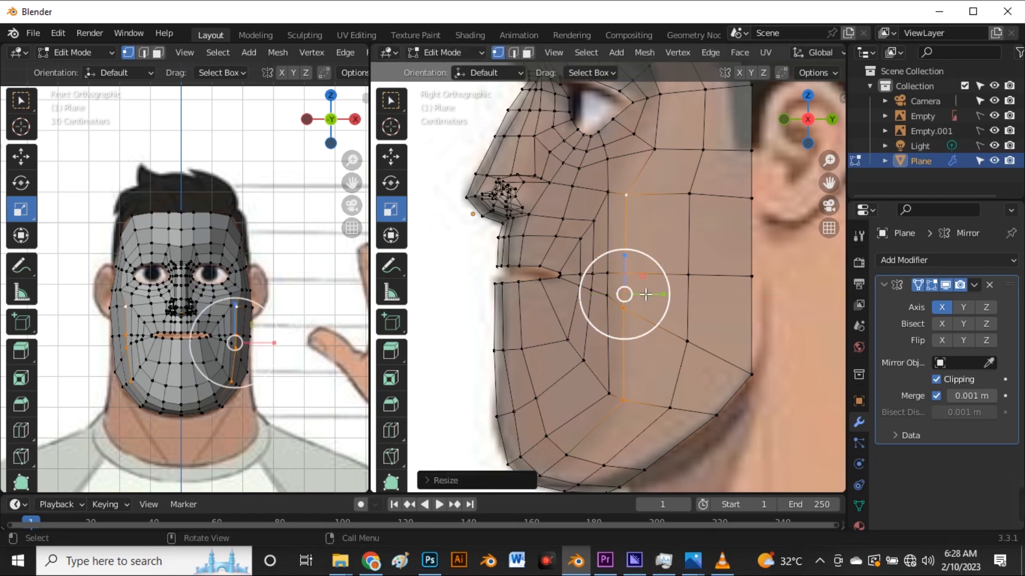
# - Select the neighbouring vertex column closer to the mouth down to the jaw and scale it along Y into a straight line
pyautogui.scroll(-2, 633, 224)
pyautogui.scroll(2, 660, 245)
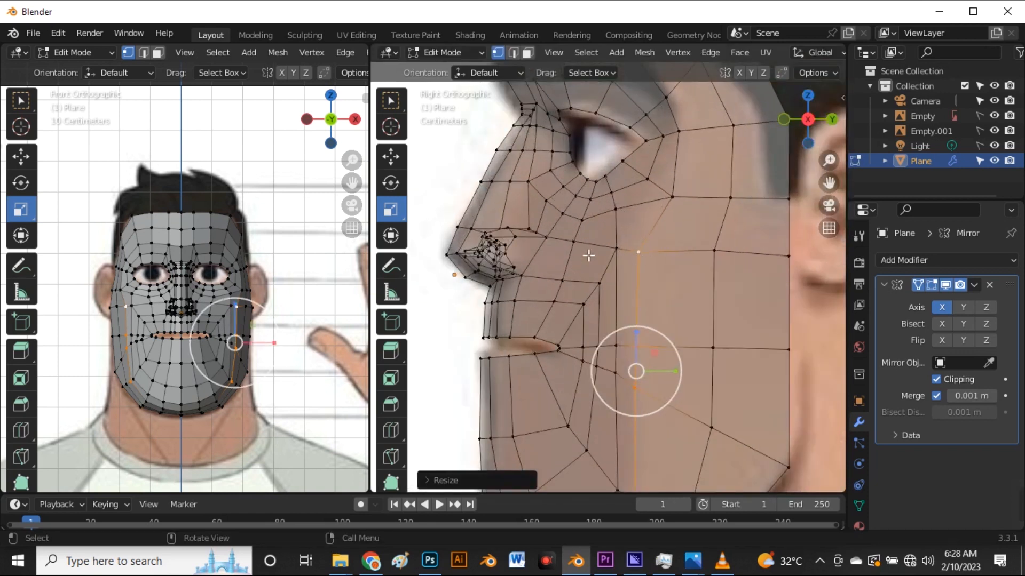
pyautogui.click(615, 250)
pyautogui.scroll(-2, 631, 386)
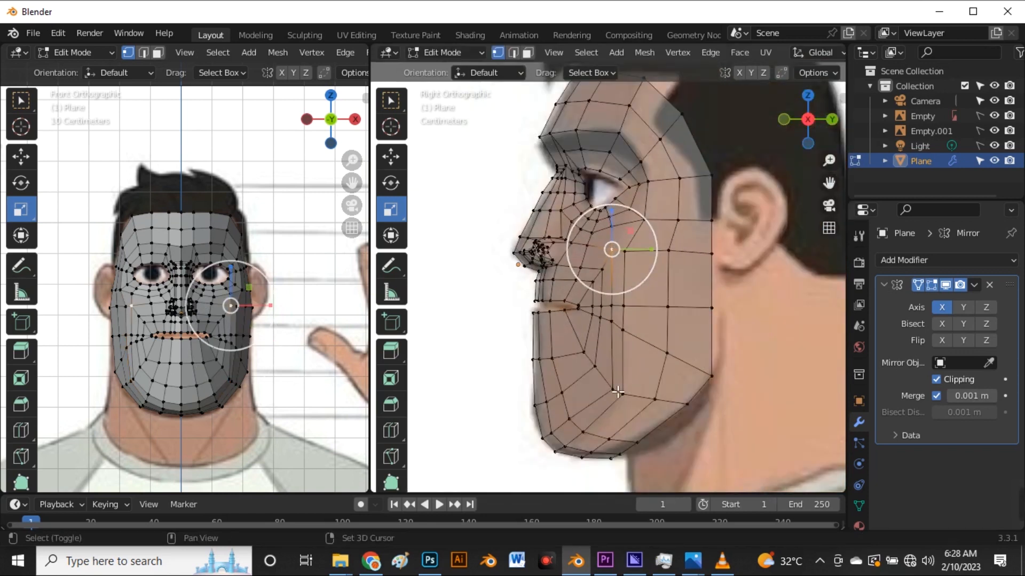
pyautogui.scroll(2, 614, 321)
pyautogui.keyDown('ctrl'); pyautogui.click(613, 276); pyautogui.keyUp('ctrl')
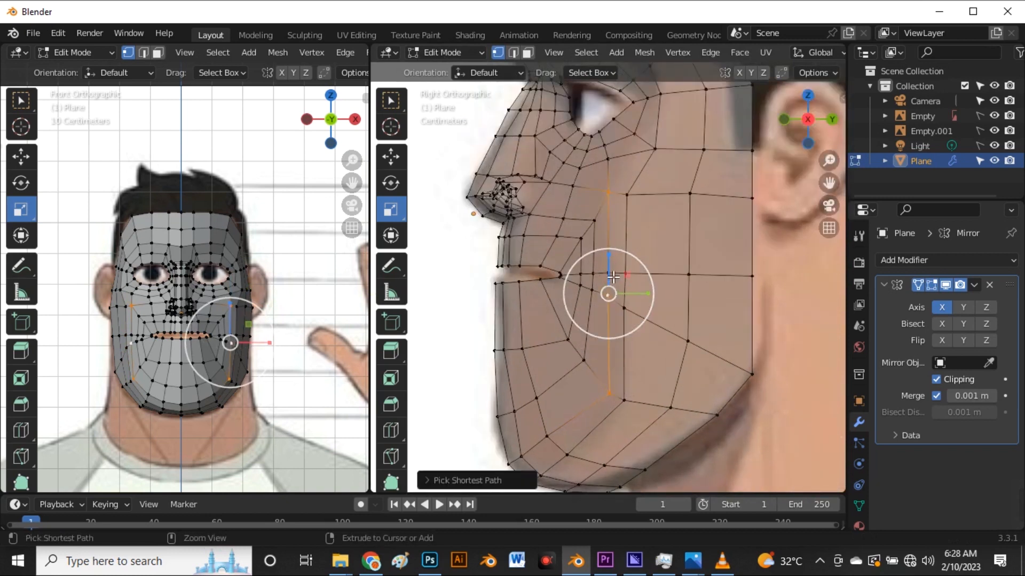
pyautogui.moveTo(647, 293); pyautogui.dragTo(623, 289)
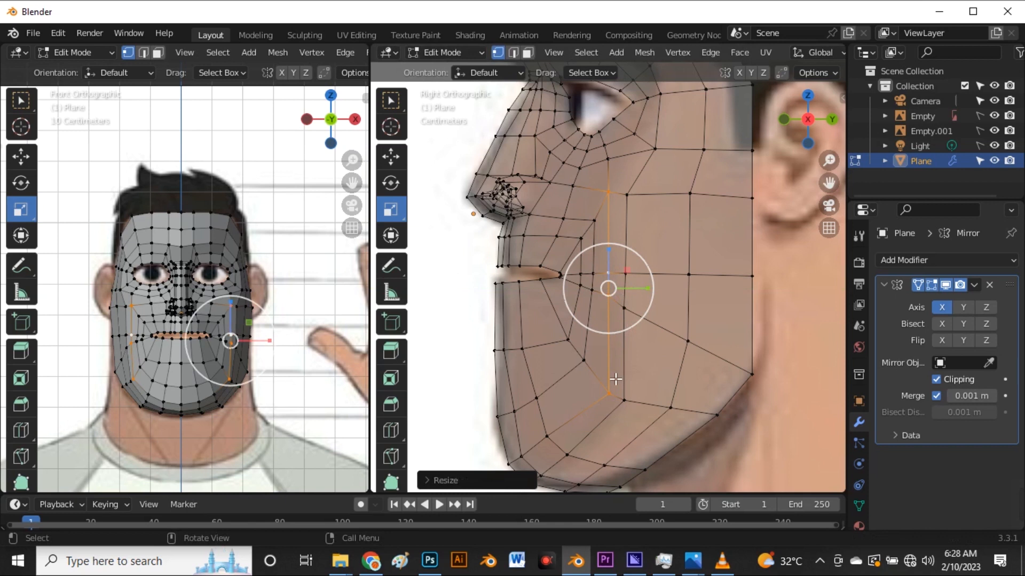
# - Turn off X-ray and inspect the face shape in Object Mode and from a perspective angle before resuming mesh editing
pyautogui.hotkey('alt', 'z')
pyautogui.press('Tab')
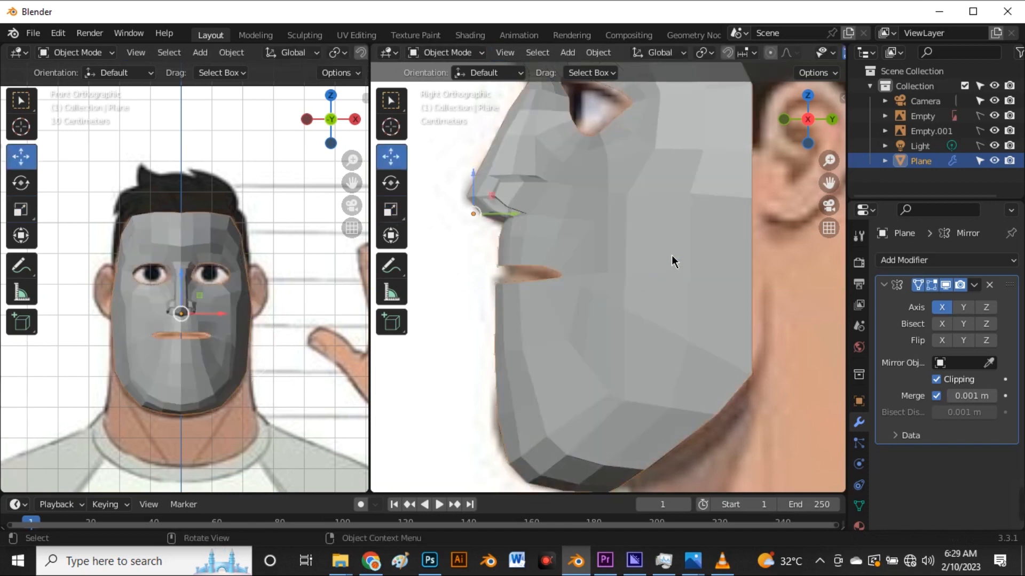
pyautogui.moveTo(547, 268)
pyautogui.mouseDown(button='middle')
pyautogui.moveTo(539, 278)
pyautogui.moveTo(549, 288)
pyautogui.moveTo(604, 290)
pyautogui.moveTo(560, 275)
pyautogui.mouseUp(button='middle')
pyautogui.press('Tab')
pyautogui.scroll(3, 552, 299)
pyautogui.scroll(2, 559, 275)
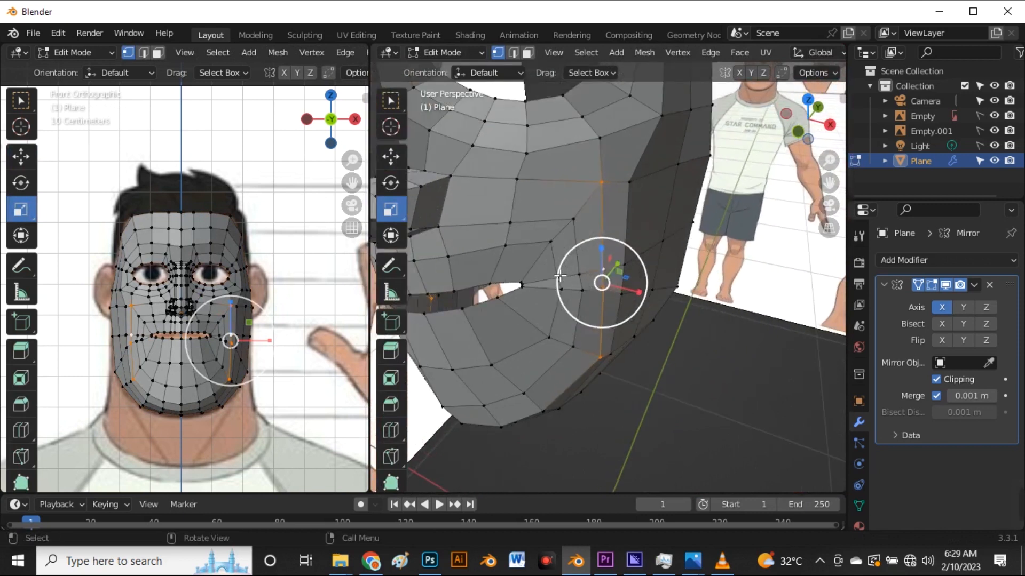
# - Vertex-slide the cheek vertex below the new loop beside the mouth corner along its edge to even out the spacing
pyautogui.moveTo(532, 305); pyautogui.dragTo(473, 256, button='middle')
pyautogui.scroll(4, 495, 246)
pyautogui.click(585, 241)
pyautogui.click(587, 259)
pyautogui.click(621, 272)
pyautogui.hotkey('shift', 'v')
pyautogui.click(623, 262)
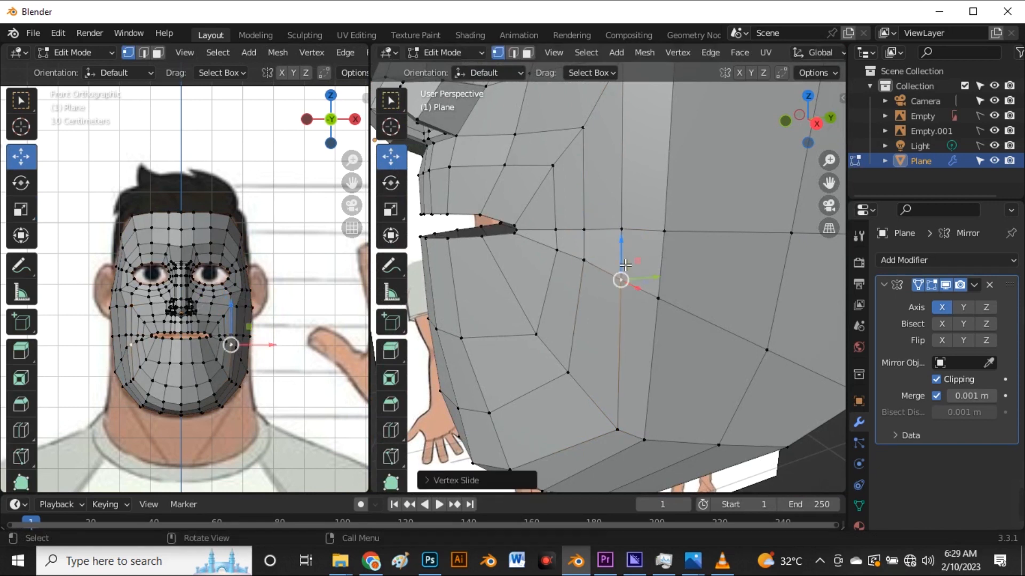
# - In the right side view, select the rear border vertices in front of the ear, scale them along Y into a straight line, and restore the Move tool
pyautogui.press('`')
pyautogui.click(700, 241)
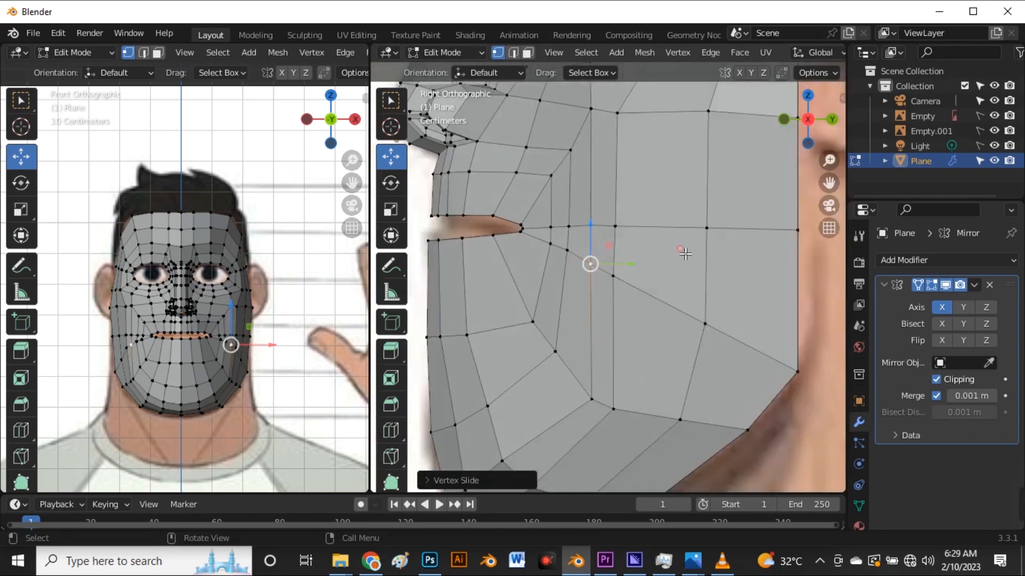
pyautogui.scroll(-5, 611, 323)
pyautogui.click(642, 262)
pyautogui.scroll(3, 716, 270)
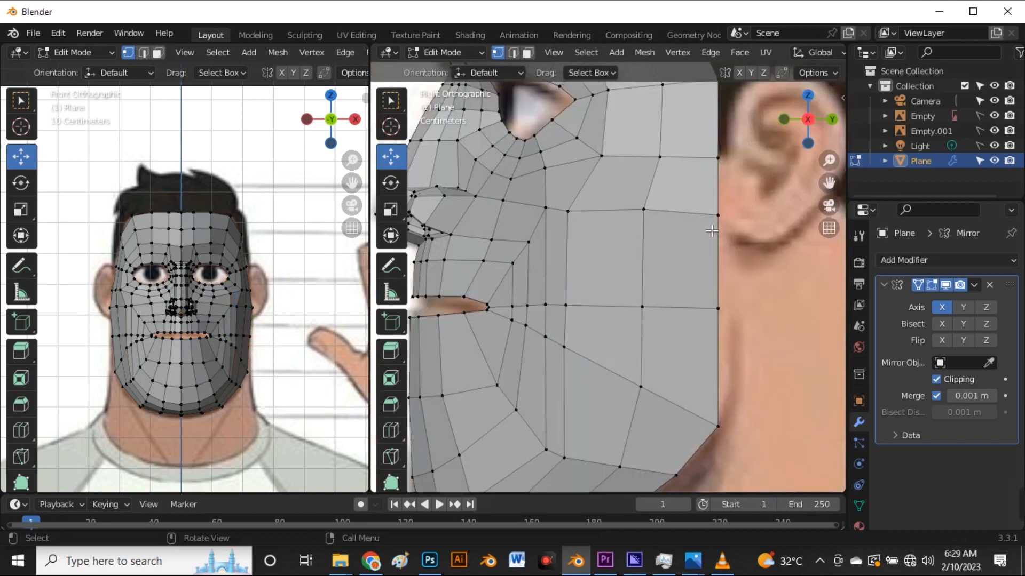
pyautogui.scroll(-4, 722, 257)
pyautogui.moveTo(707, 129); pyautogui.dragTo(758, 426)
pyautogui.click(391, 209)
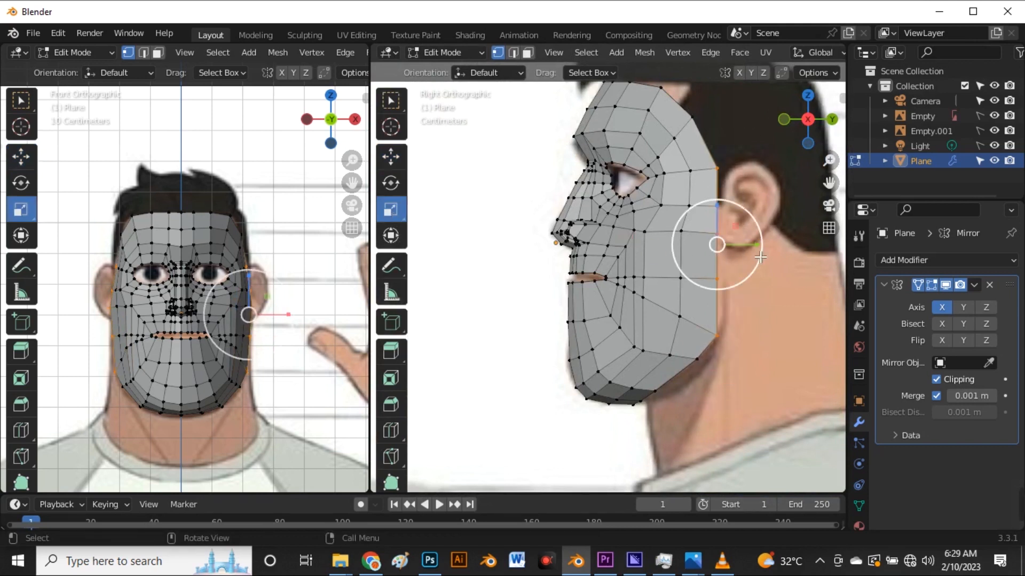
pyautogui.moveTo(753, 245); pyautogui.dragTo(762, 245)
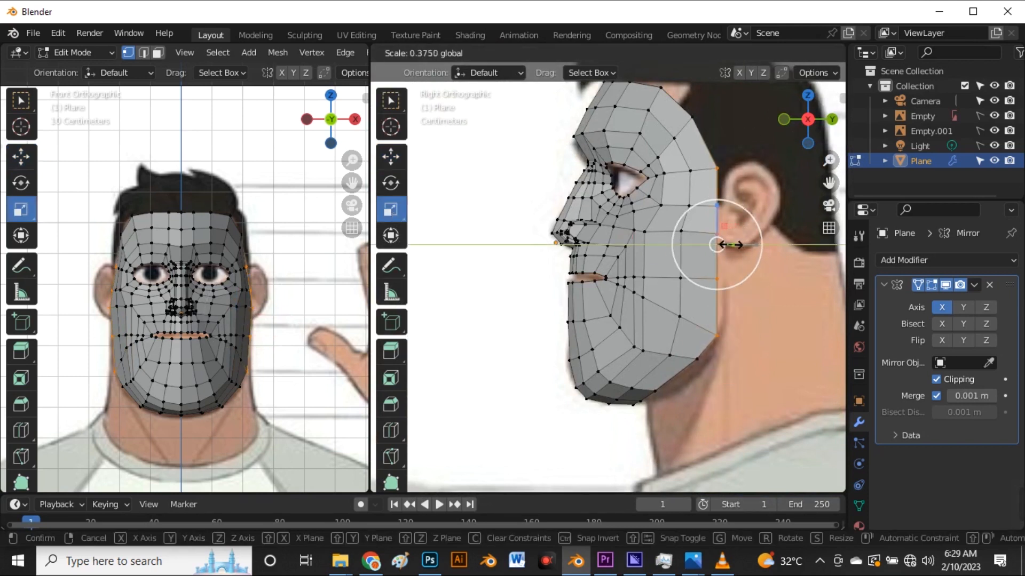
pyautogui.moveTo(716, 245); pyautogui.dragTo(718, 245)
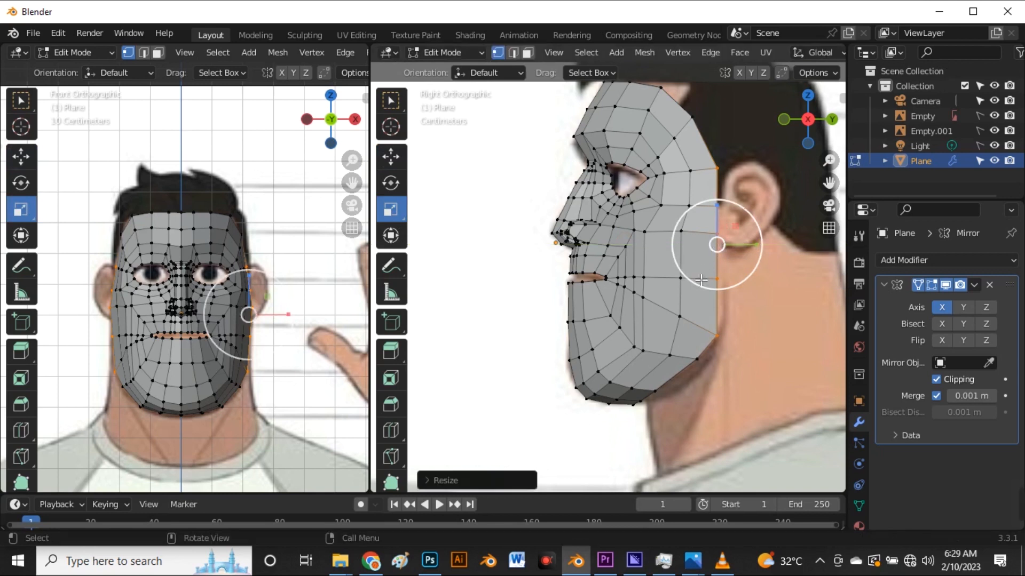
pyautogui.scroll(-2, 701, 280)
pyautogui.click(390, 157)
pyautogui.scroll(3, 720, 332)
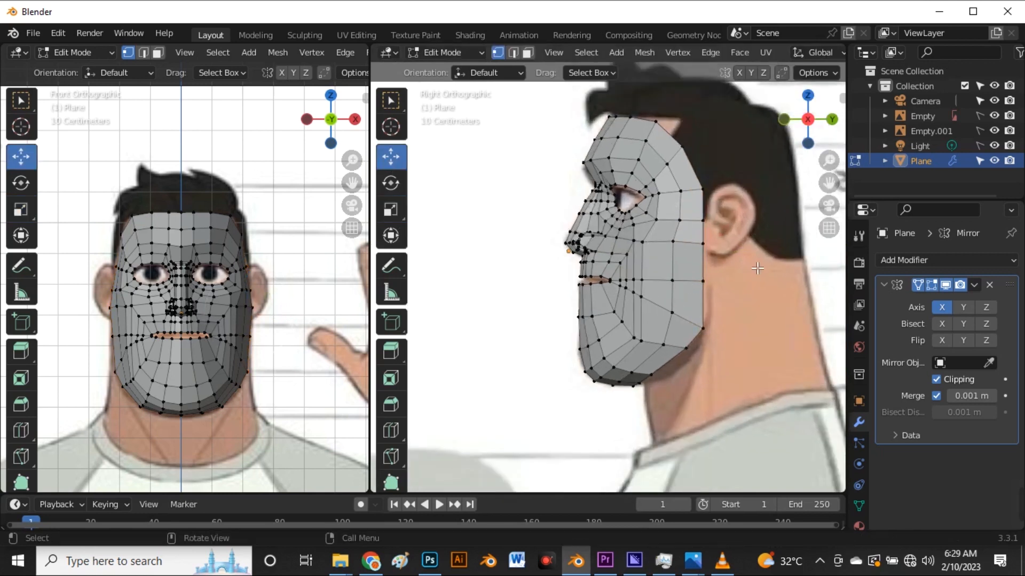
pyautogui.scroll(-3, 675, 310)
pyautogui.scroll(4, 672, 381)
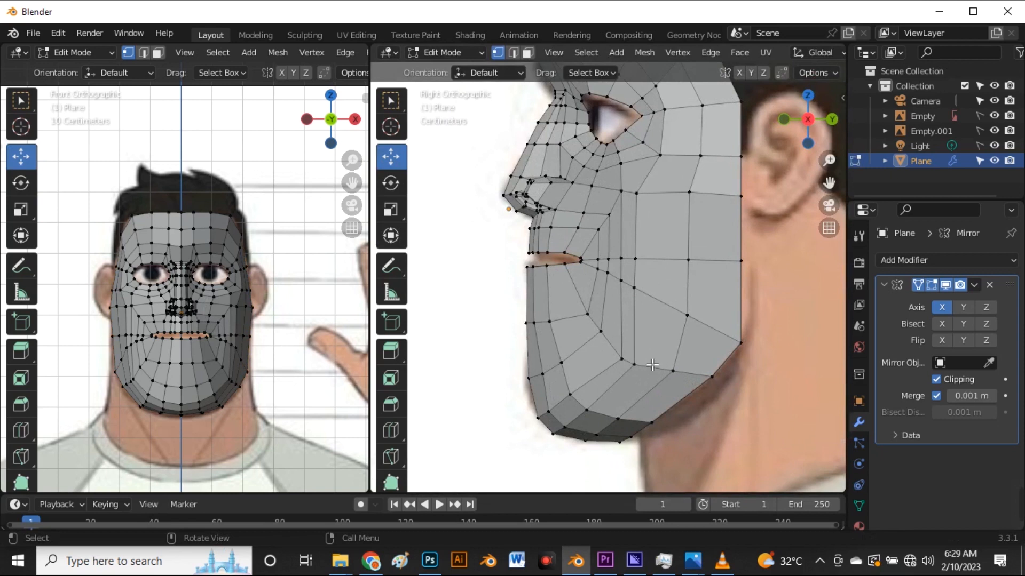
pyautogui.scroll(-3, 652, 365)
pyautogui.scroll(3, 640, 320)
pyautogui.scroll(-2, 621, 270)
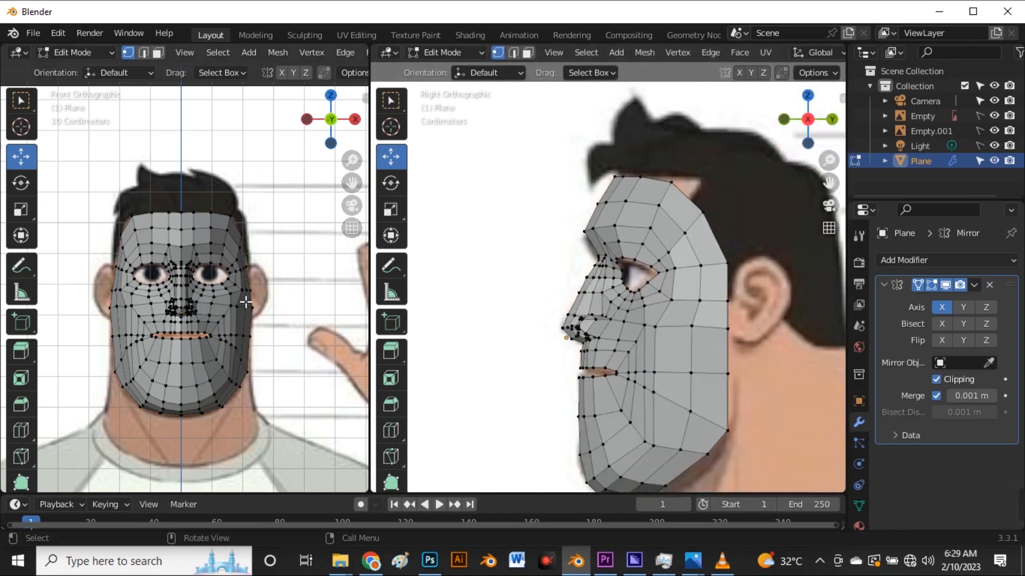
# - Select the edge loop around the mouth opening and extrude it in place
pyautogui.scroll(3, 245, 303)
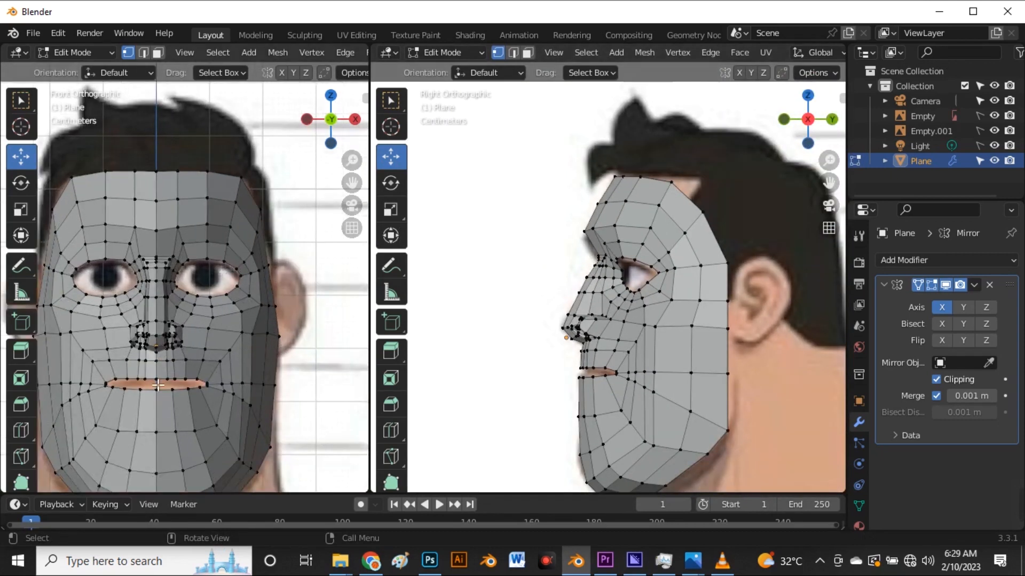
pyautogui.scroll(3, 598, 354)
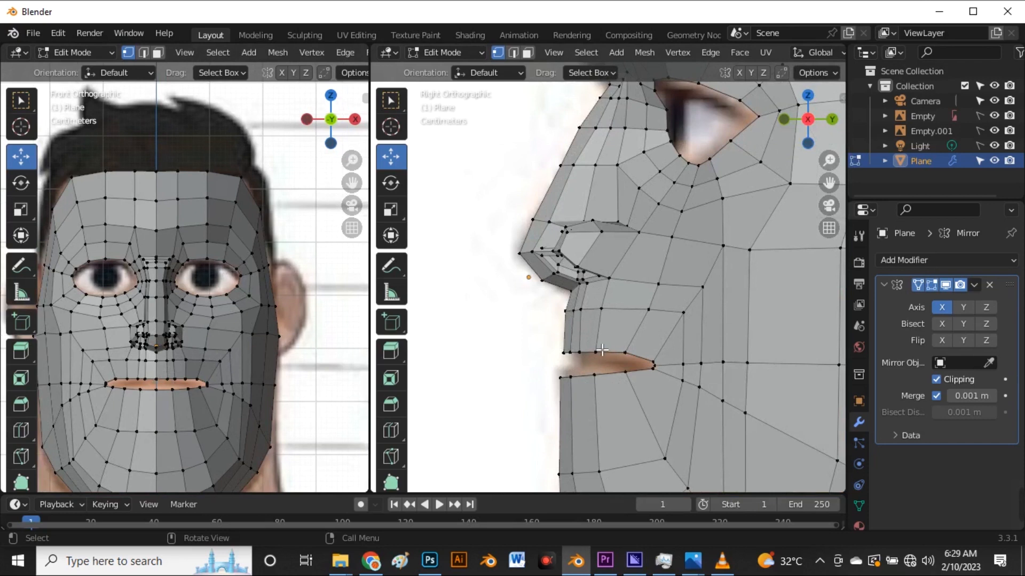
pyautogui.press('2')
pyautogui.scroll(3, 602, 351)
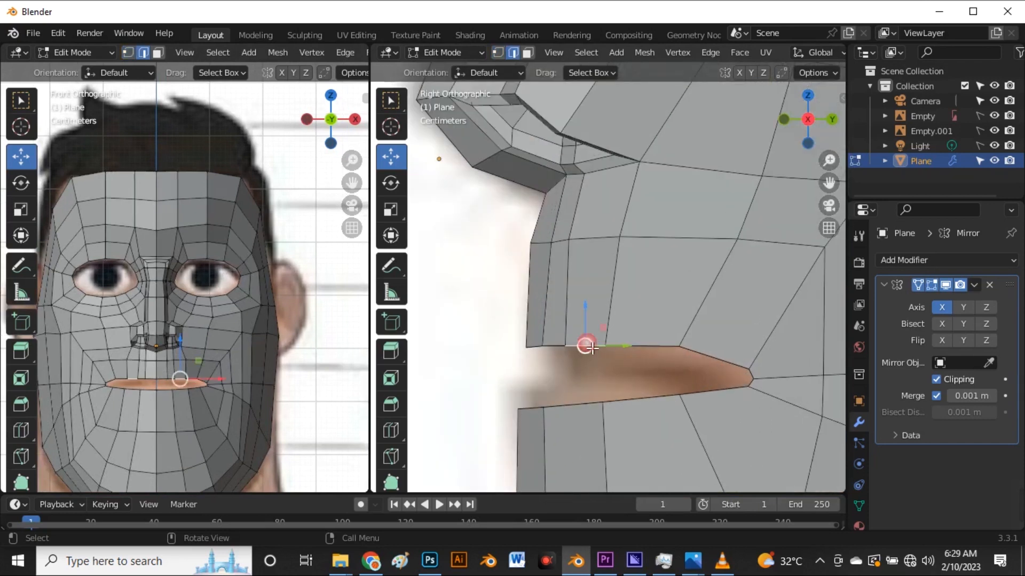
pyautogui.keyDown('alt'); pyautogui.click(626, 353); pyautogui.keyUp('alt')
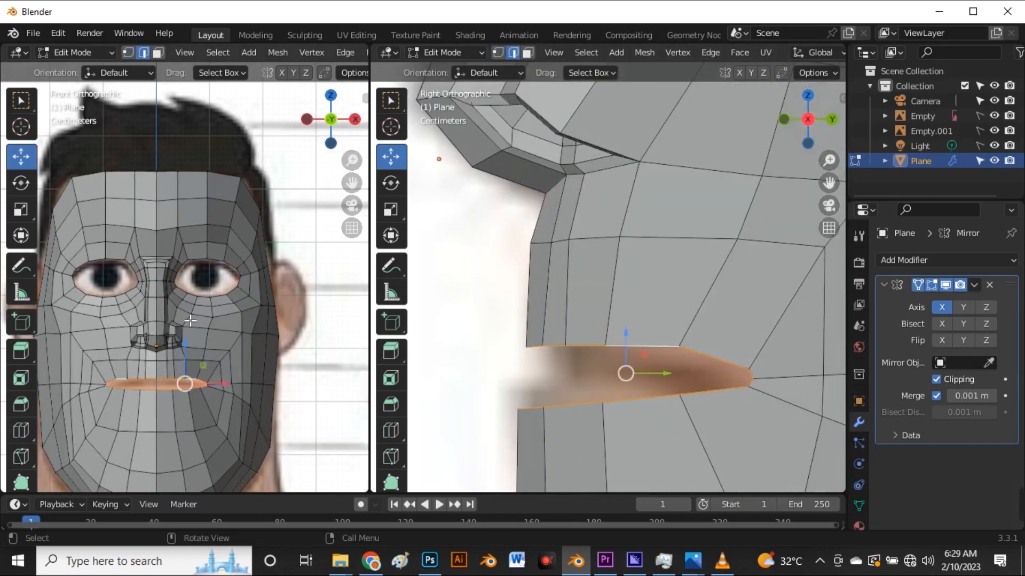
pyautogui.scroll(-4, 190, 320)
pyautogui.scroll(-2, 438, 383)
pyautogui.scroll(2, 578, 354)
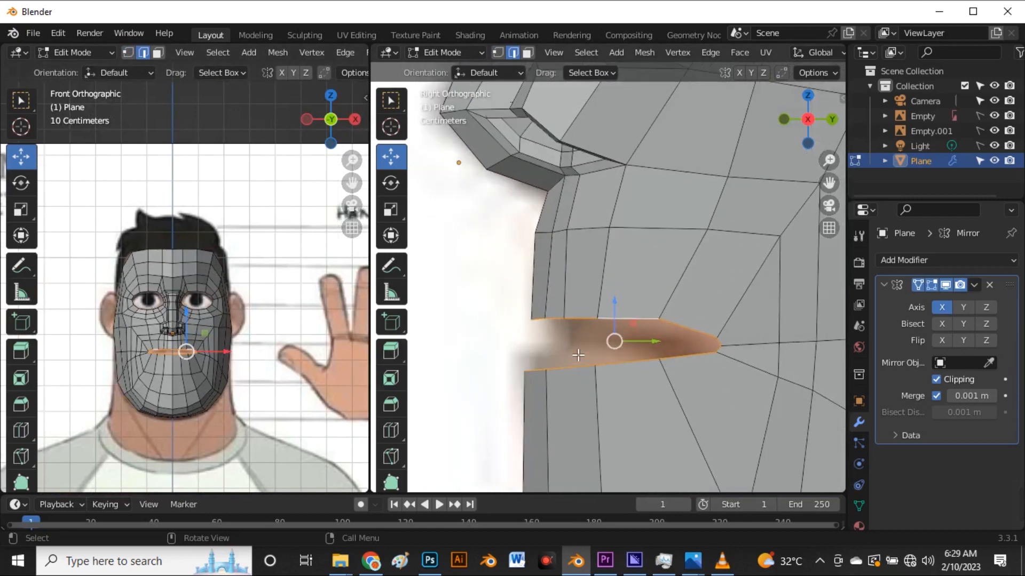
pyautogui.scroll(2, 672, 347)
pyautogui.press('g')
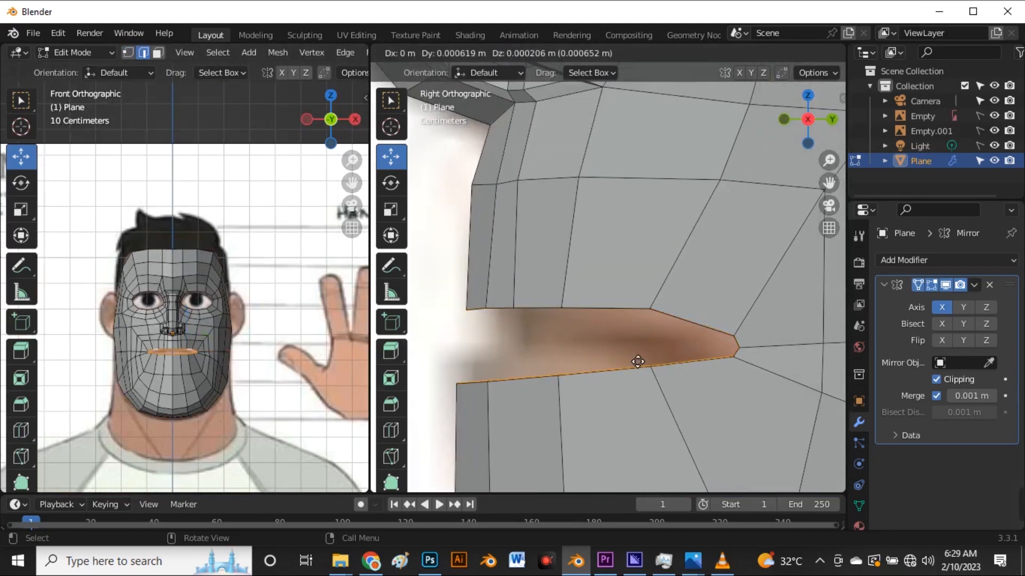
pyautogui.click(645, 356)
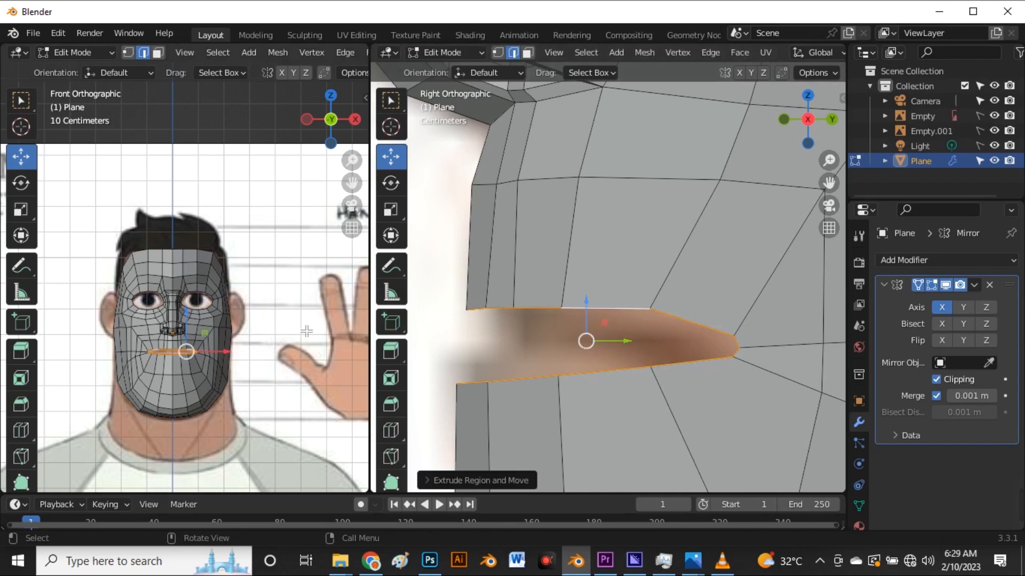
# - Scale the extruded mouth loop inward along Z and slightly along X to form a narrow lip rim
pyautogui.click(389, 213)
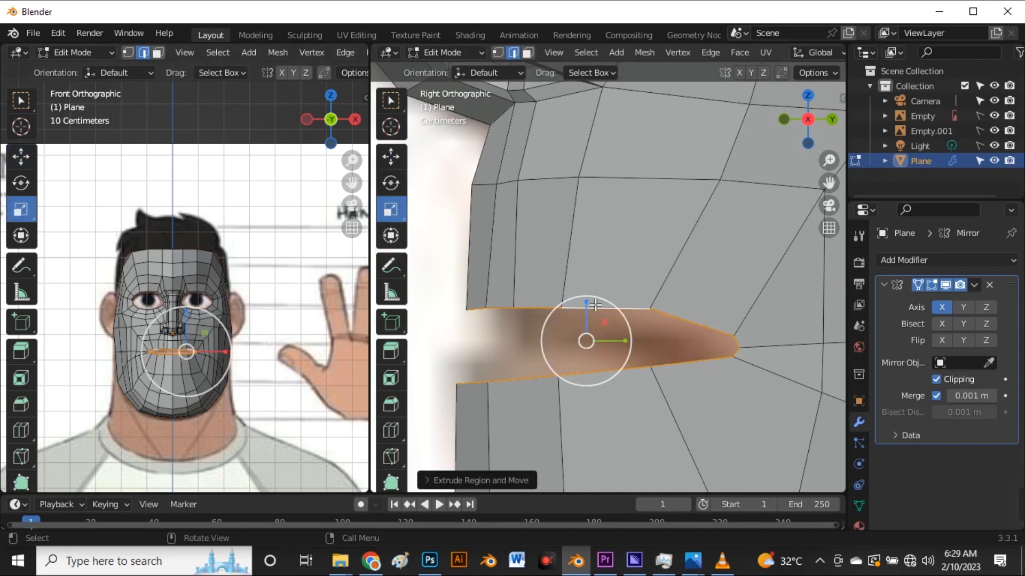
pyautogui.moveTo(596, 308); pyautogui.dragTo(597, 319)
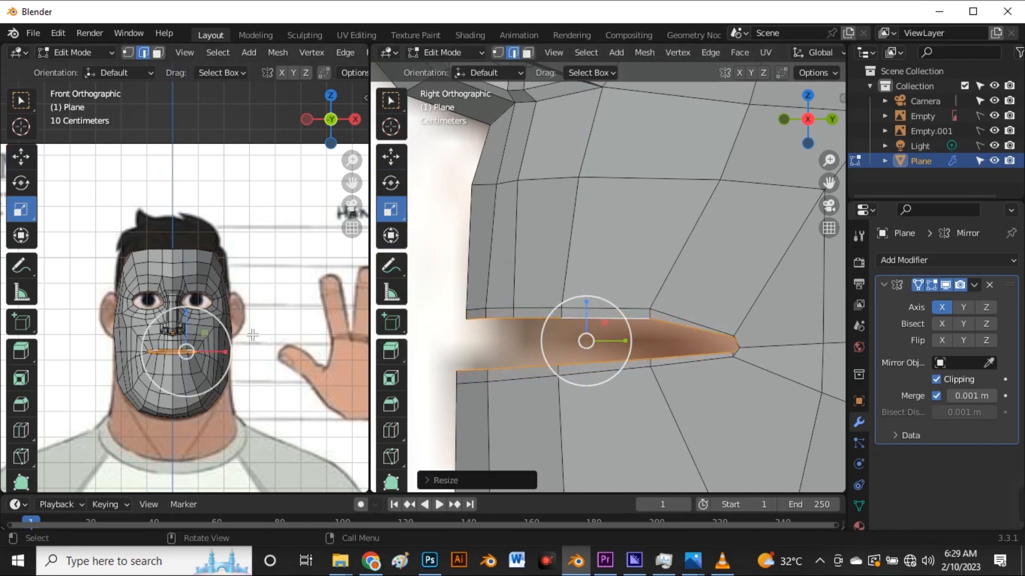
pyautogui.scroll(10, 189, 358)
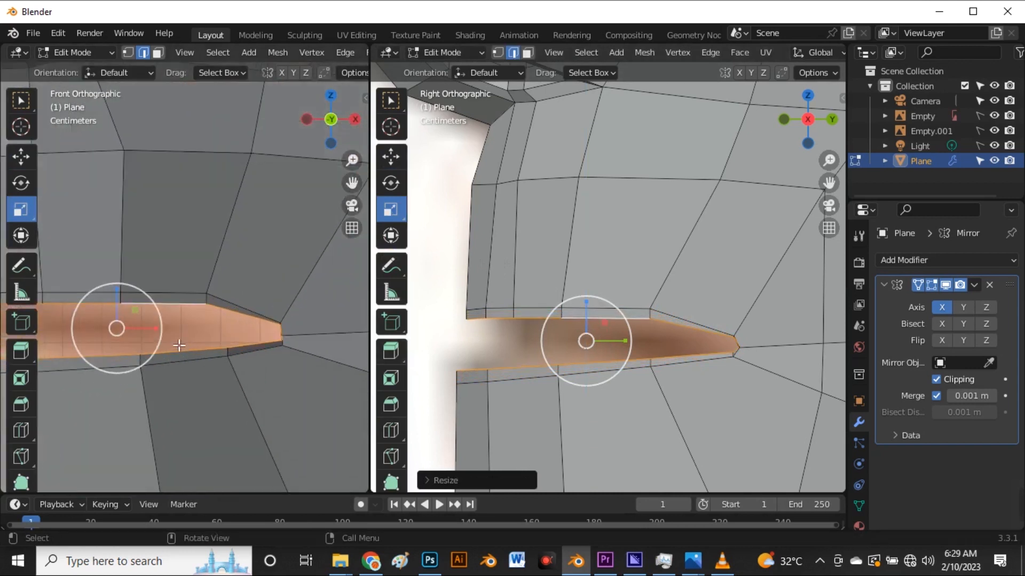
pyautogui.moveTo(155, 329); pyautogui.dragTo(159, 330)
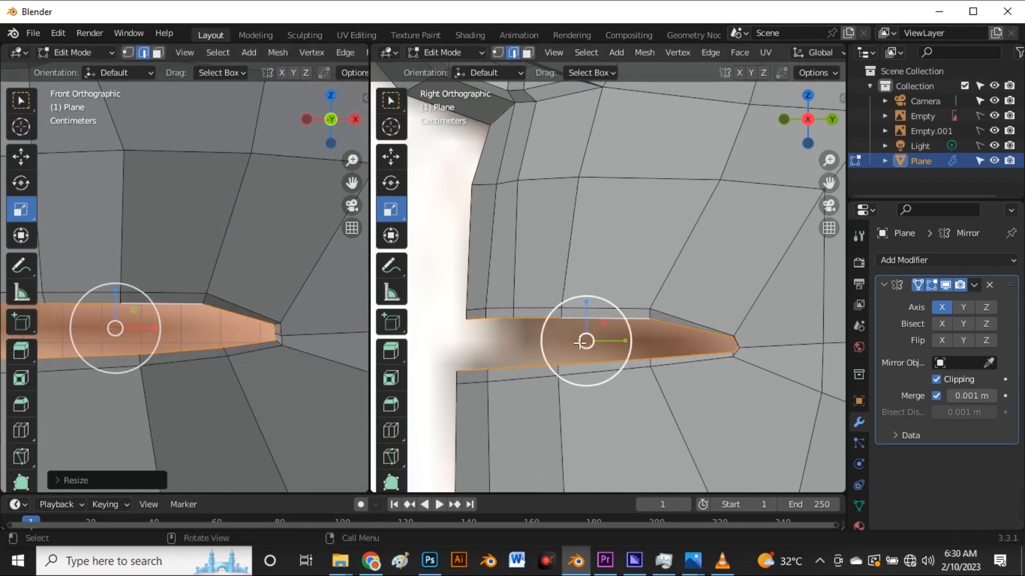
# - Move the inner rim vertex at the mouth corner forward along Y so it sits inside the outer corner
pyautogui.scroll(-2, 632, 340)
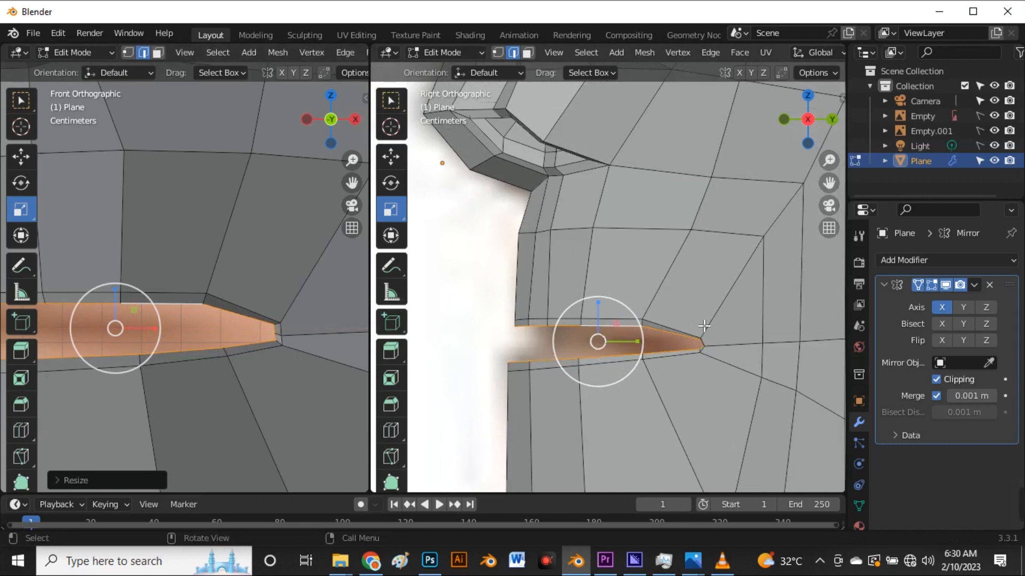
pyautogui.scroll(5, 704, 326)
pyautogui.scroll(5, 678, 362)
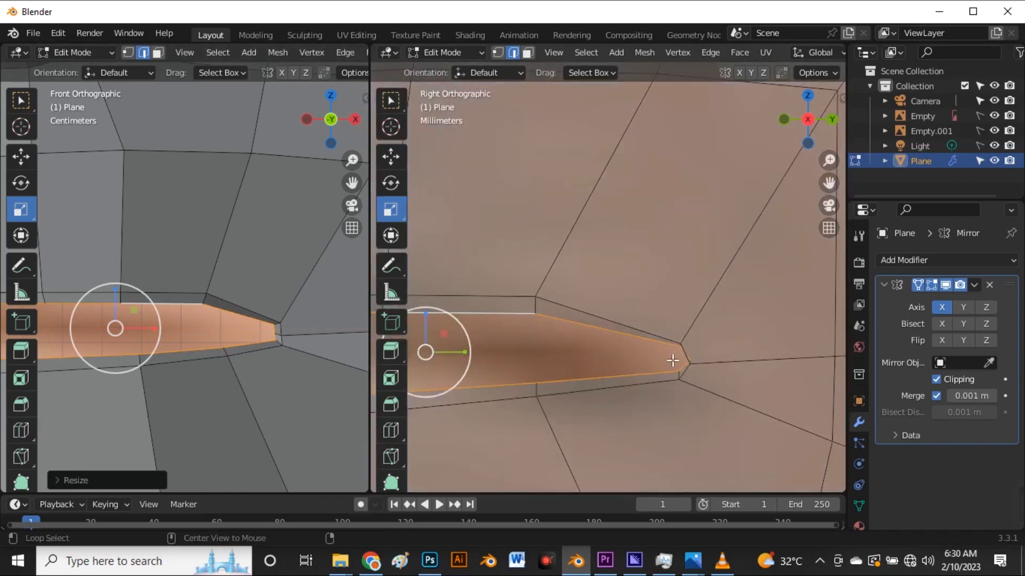
pyautogui.press('1')
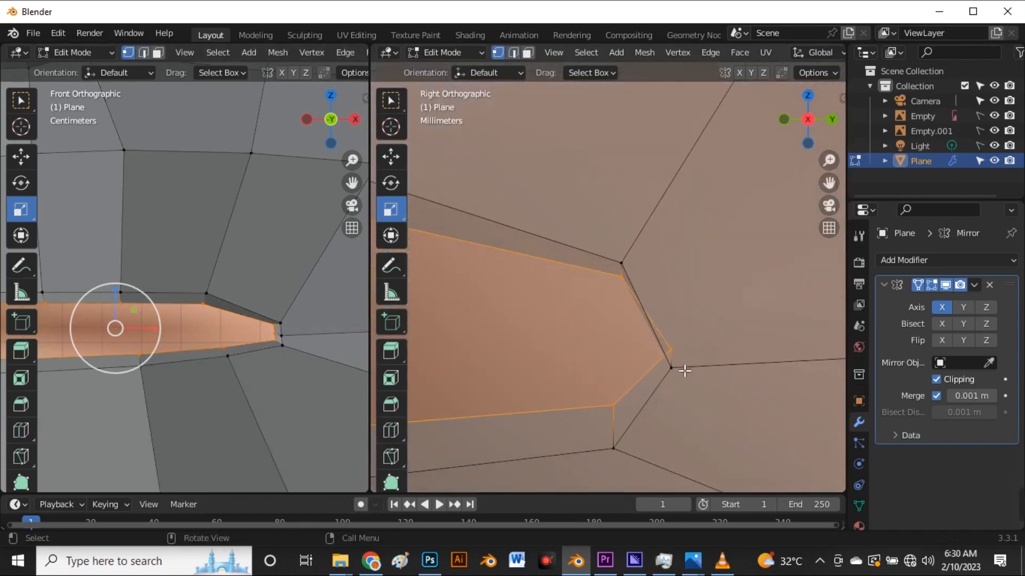
pyautogui.click(677, 351)
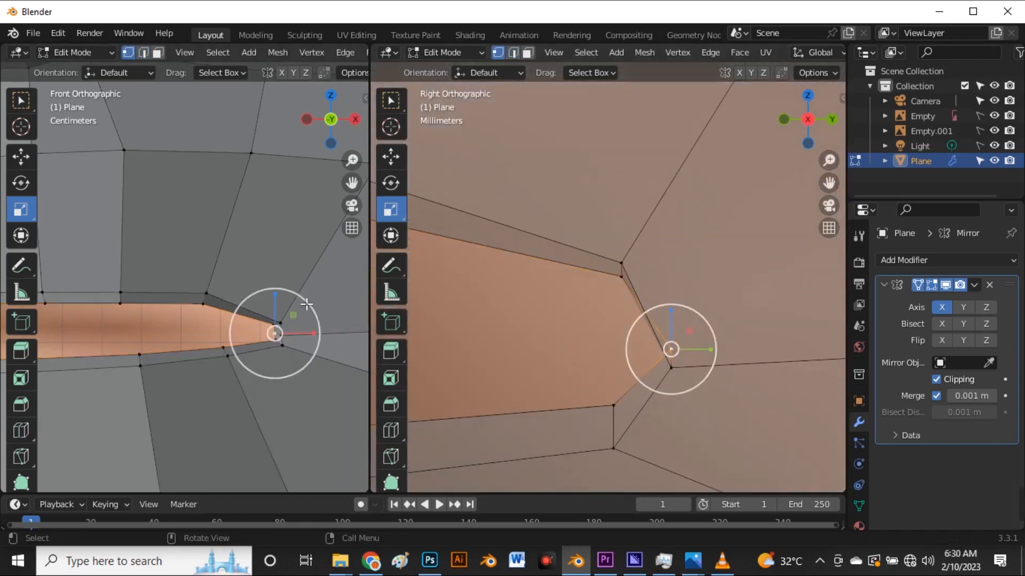
pyautogui.click(391, 156)
pyautogui.moveTo(716, 357); pyautogui.dragTo(672, 354)
pyautogui.hotkey('alt', 'z')
pyautogui.scroll(-6, 673, 348)
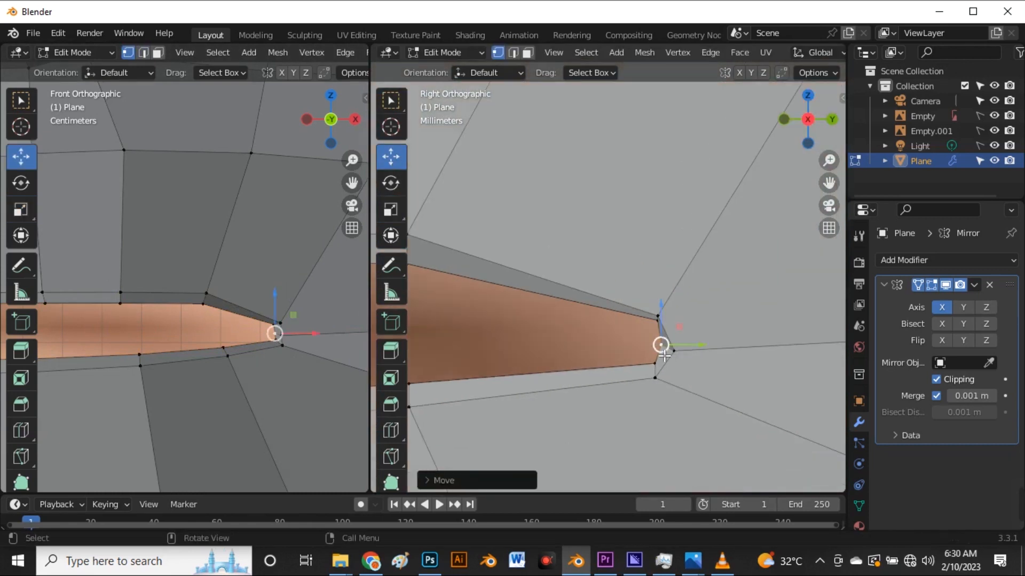
pyautogui.scroll(6, 655, 335)
pyautogui.scroll(-3, 676, 348)
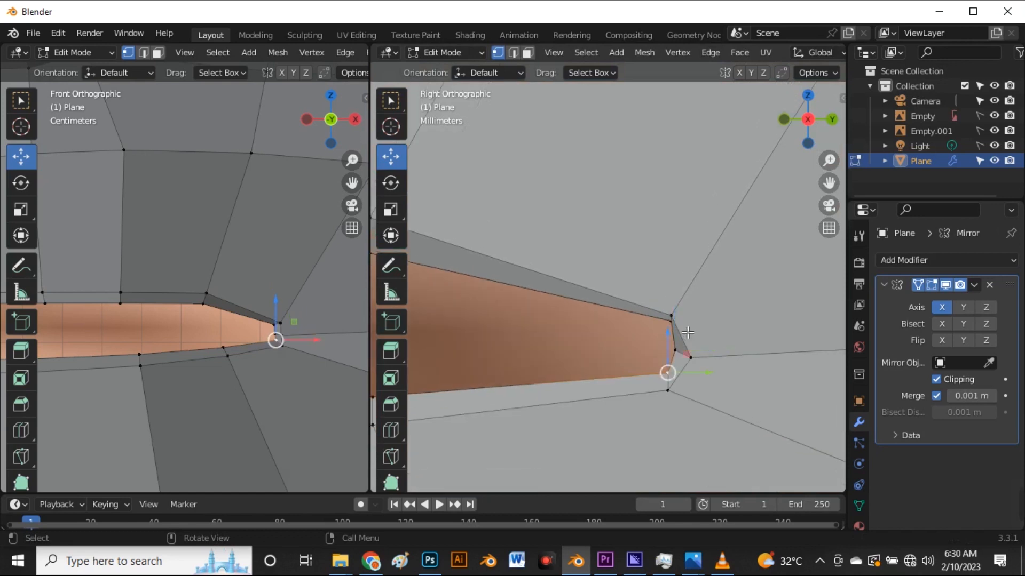
pyautogui.scroll(-3, 651, 358)
# - Select the inner mouth edge loop, extrude it, and move the extrusion about 0.018 m back along Y
pyautogui.press('2')
pyautogui.scroll(5, 613, 342)
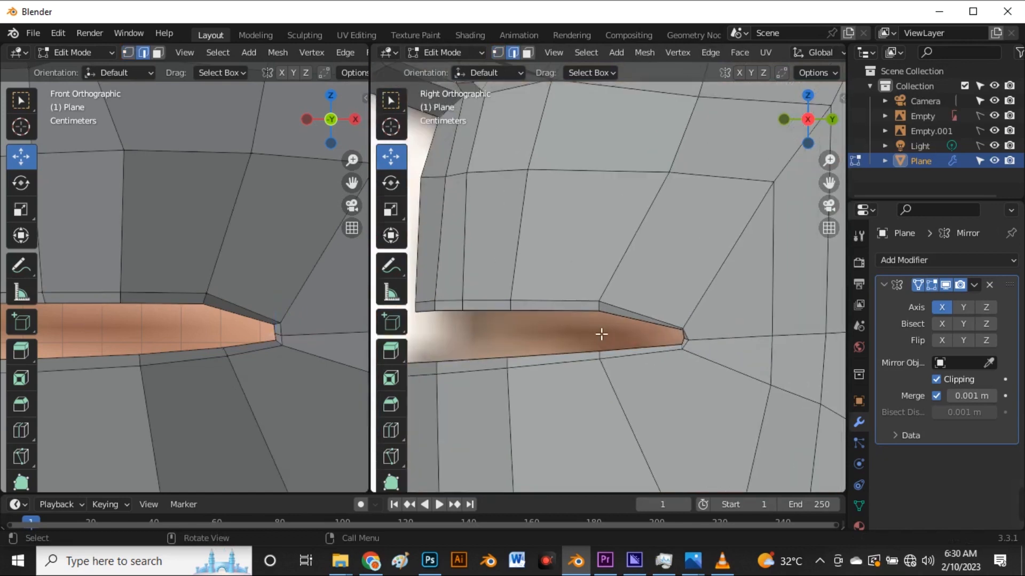
pyautogui.keyDown('alt'); pyautogui.click(626, 302); pyautogui.keyUp('alt')
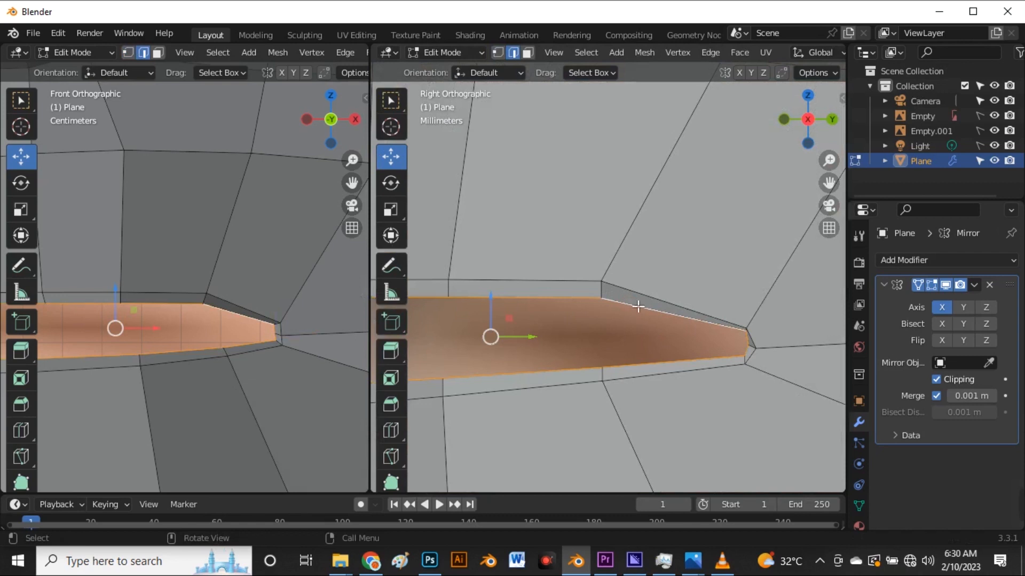
pyautogui.scroll(-7, 633, 299)
pyautogui.scroll(-3, 604, 288)
pyautogui.moveTo(721, 307); pyautogui.dragTo(519, 348, button='middle')
pyautogui.moveTo(630, 303); pyautogui.dragTo(581, 311, button='middle')
pyautogui.scroll(3, 637, 316)
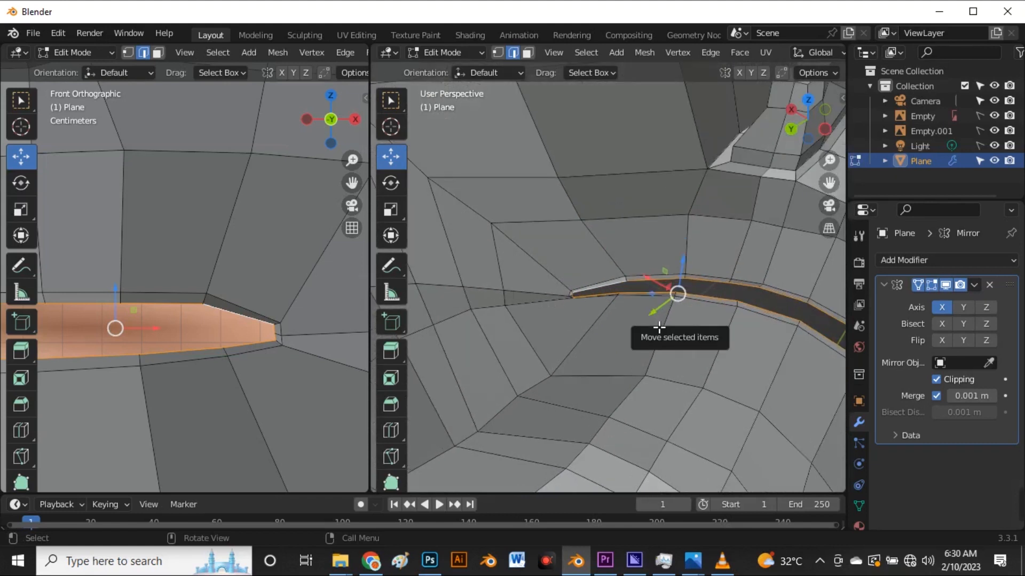
pyautogui.press('e')
pyautogui.rightClick(654, 347)
pyautogui.moveTo(636, 359); pyautogui.dragTo(629, 332, button='middle')
pyautogui.press('g')
pyautogui.press('y')
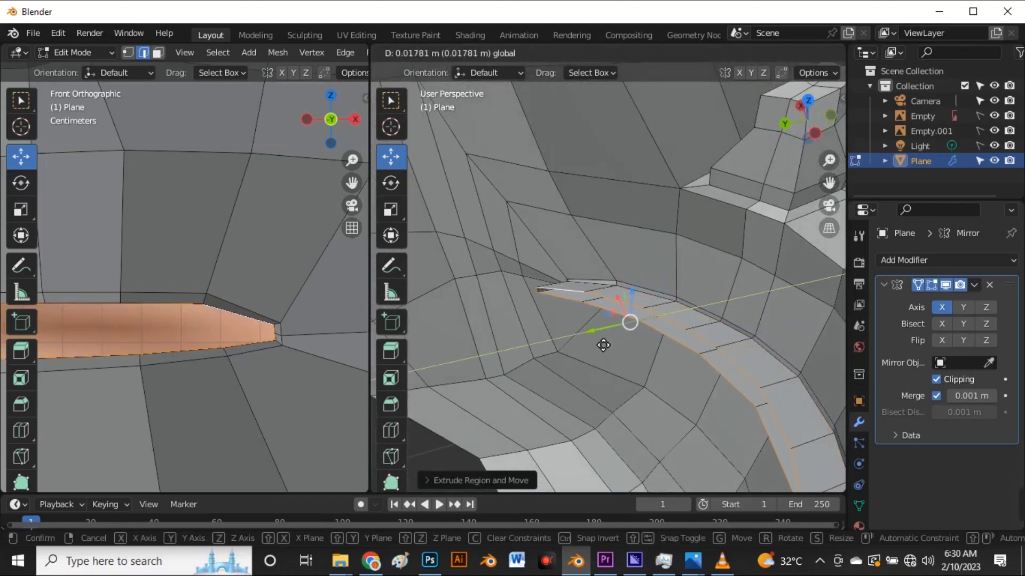
pyautogui.click(603, 345)
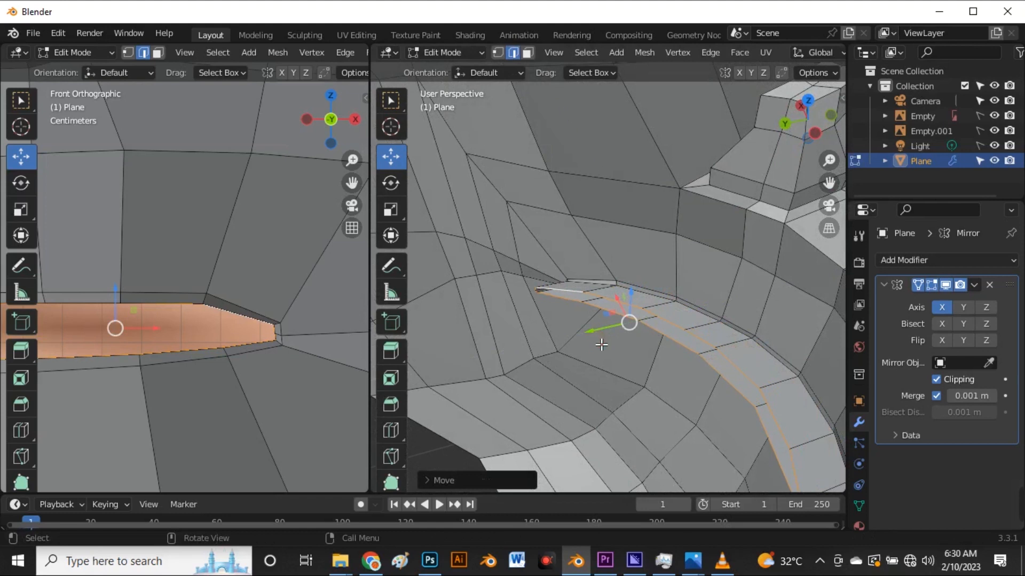
# - Undo the previous moves of the extruded mouth loop and push it more than 0.04 m back along Y instead
pyautogui.press('g')
pyautogui.press('y')
pyautogui.click(634, 332)
pyautogui.hotkey('ctrl', 'z')
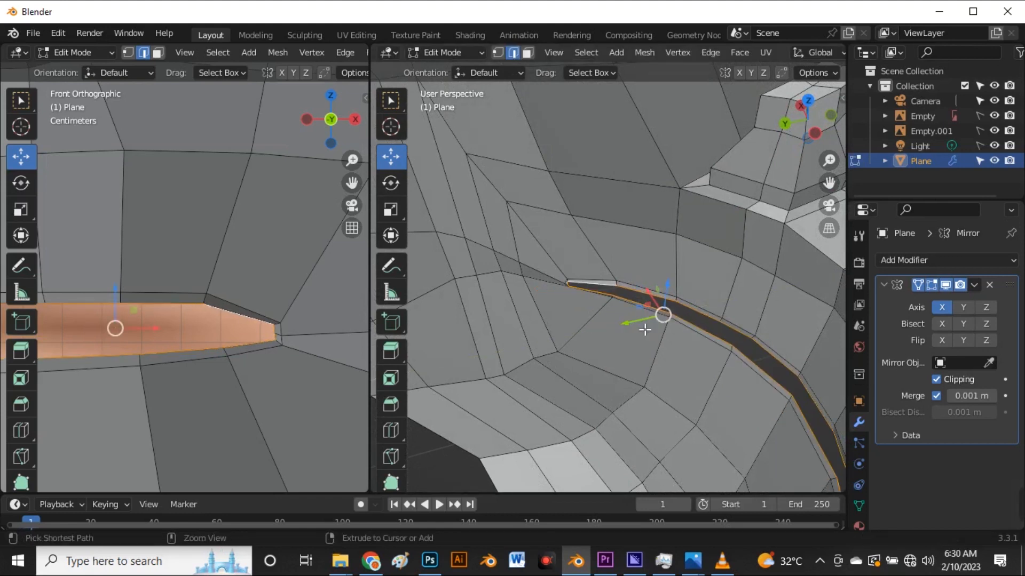
pyautogui.press('g')
pyautogui.press('y')
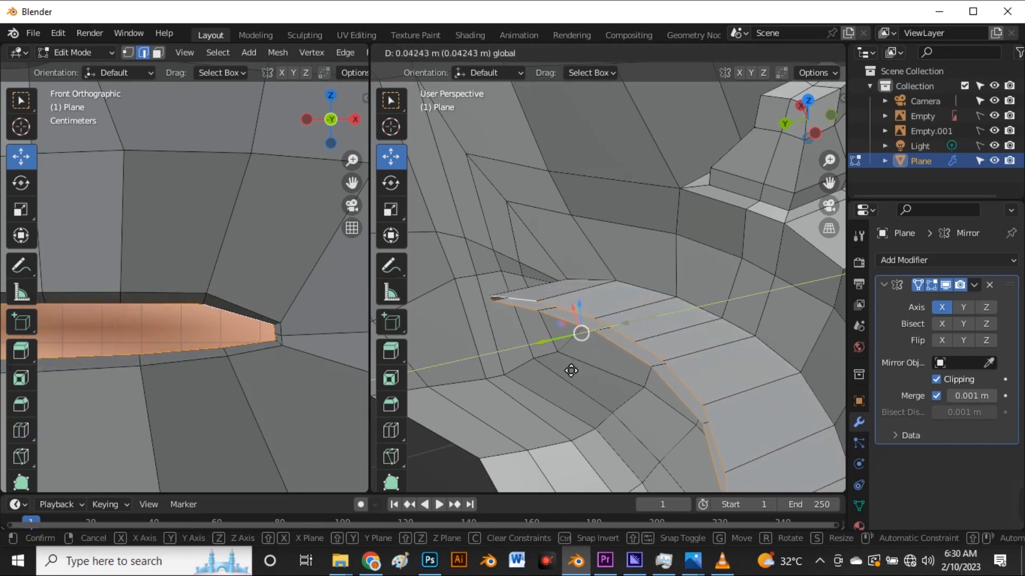
pyautogui.click(555, 378)
# - Try to scale the extruded inner mouth loop up along Z, and undo back to before its inward extrusion
pyautogui.moveTo(555, 378); pyautogui.dragTo(484, 319, button='middle')
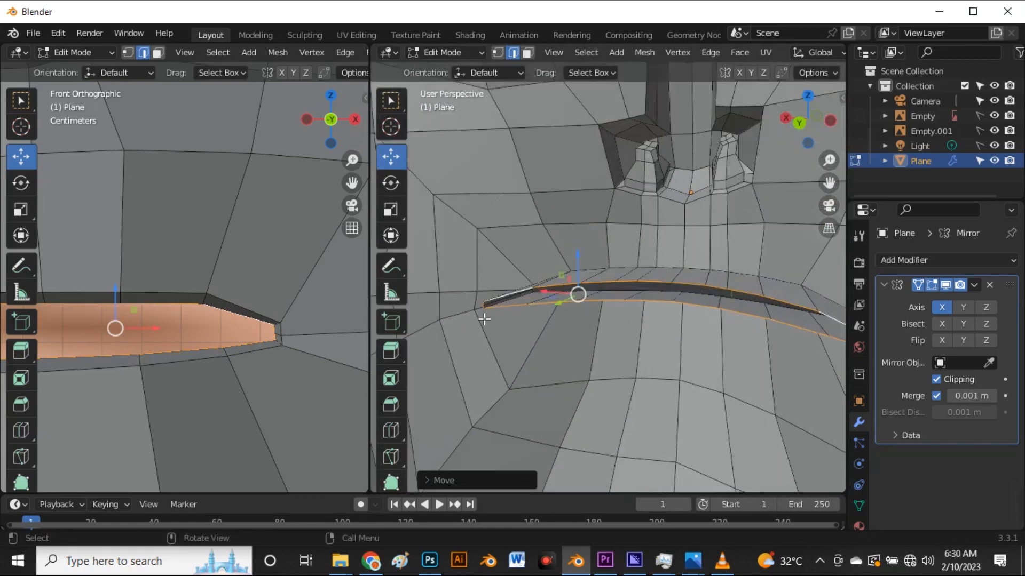
pyautogui.click(391, 209)
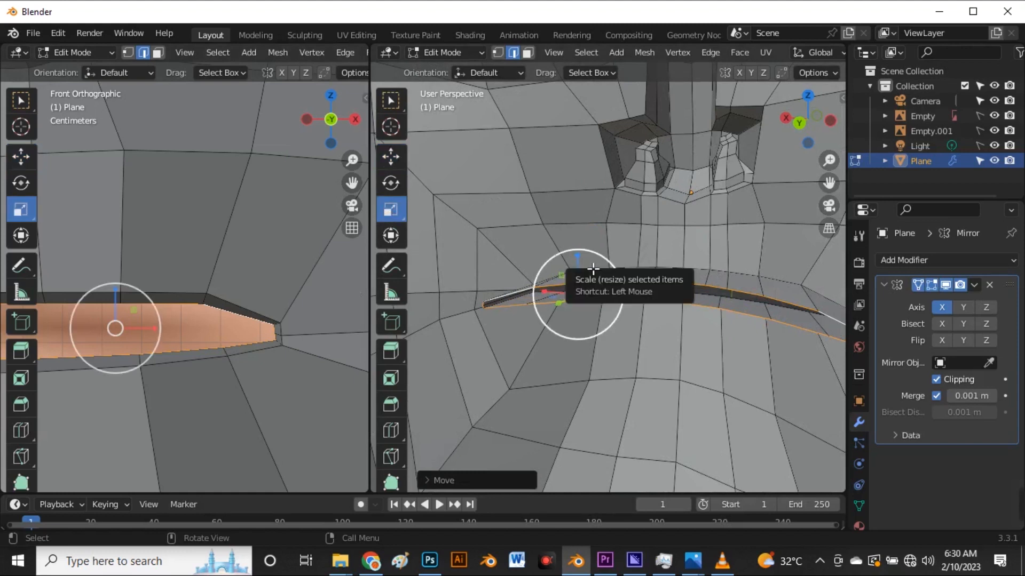
pyautogui.moveTo(587, 260); pyautogui.dragTo(604, 109)
pyautogui.moveTo(681, 313); pyautogui.dragTo(576, 289, button='middle')
pyautogui.hotkey('ctrl', 'z')
pyautogui.hotkey('ctrl', 'z')
pyautogui.hotkey('ctrl', 'z')
pyautogui.hotkey('ctrl', 'z')
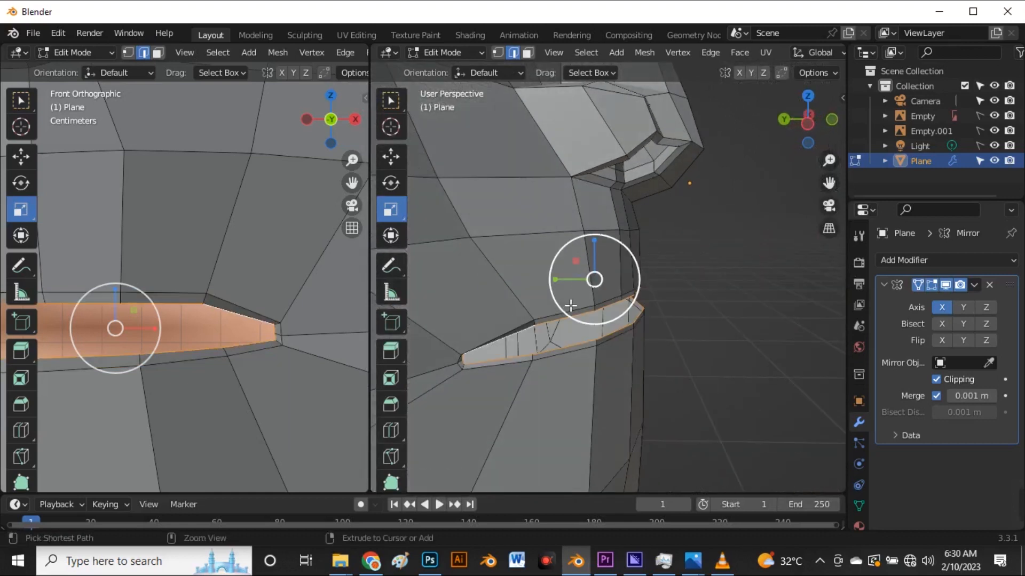
# - Reselect the inner mouth edge loop, extrude it, and move it a short distance inward along Y
pyautogui.moveTo(535, 356); pyautogui.dragTo(560, 313, button='middle')
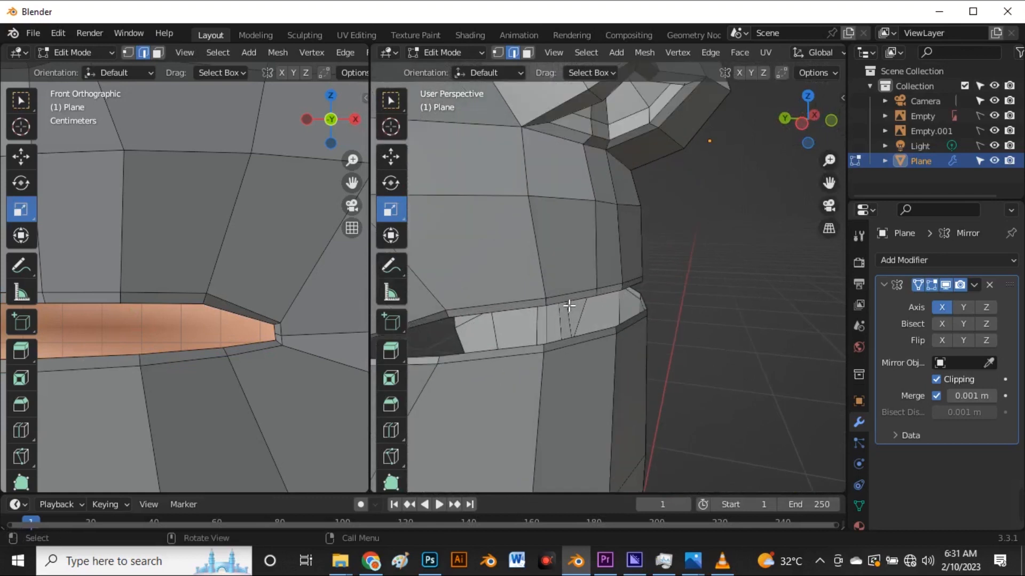
pyautogui.keyDown('alt'); pyautogui.click(573, 311); pyautogui.keyUp('alt')
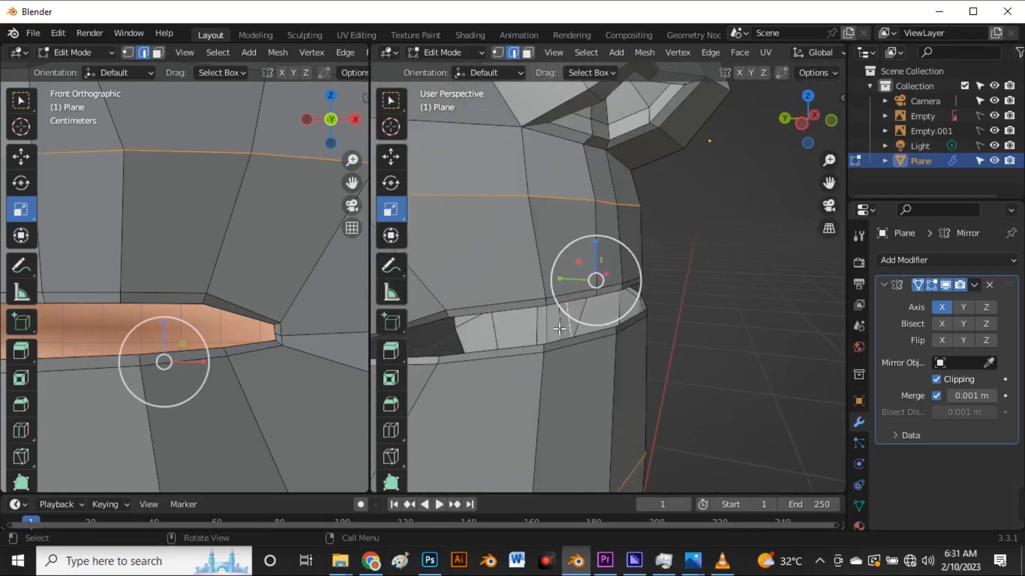
pyautogui.keyDown('alt'); pyautogui.click(539, 318); pyautogui.keyUp('alt')
pyautogui.moveTo(546, 334); pyautogui.dragTo(580, 335, button='middle')
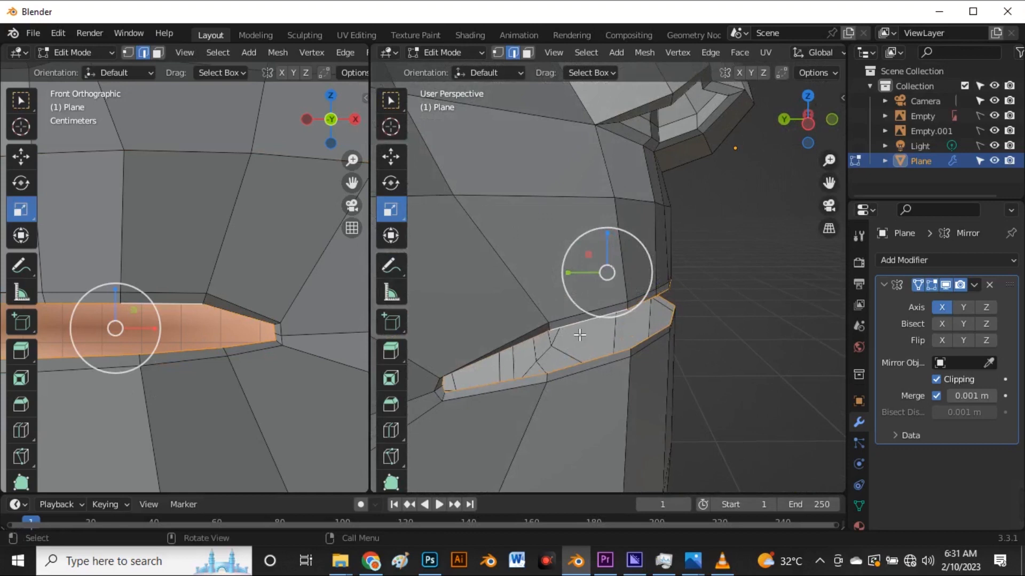
pyautogui.click(390, 157)
pyautogui.moveTo(530, 311); pyautogui.dragTo(577, 296, button='middle')
pyautogui.press('e')
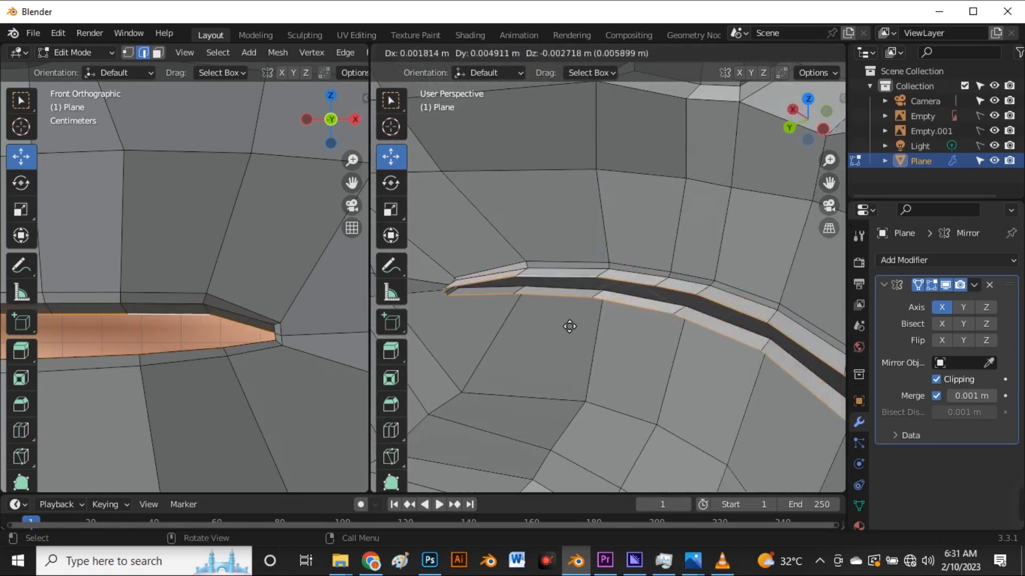
pyautogui.rightClick(568, 327)
pyautogui.press('g')
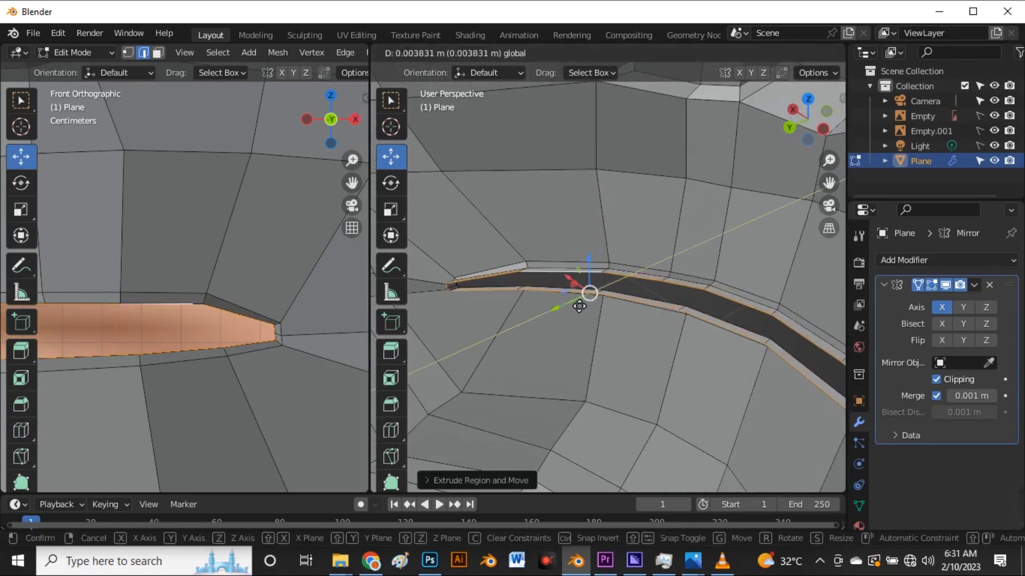
pyautogui.click(574, 297)
# - Extend the mouth interior with another extruded edge row, moved about 0.016 m back along Y
pyautogui.moveTo(574, 298); pyautogui.dragTo(551, 322, button='middle')
pyautogui.press('g')
pyautogui.click(549, 345)
pyautogui.moveTo(549, 346); pyautogui.dragTo(552, 324, button='middle')
pyautogui.press('g')
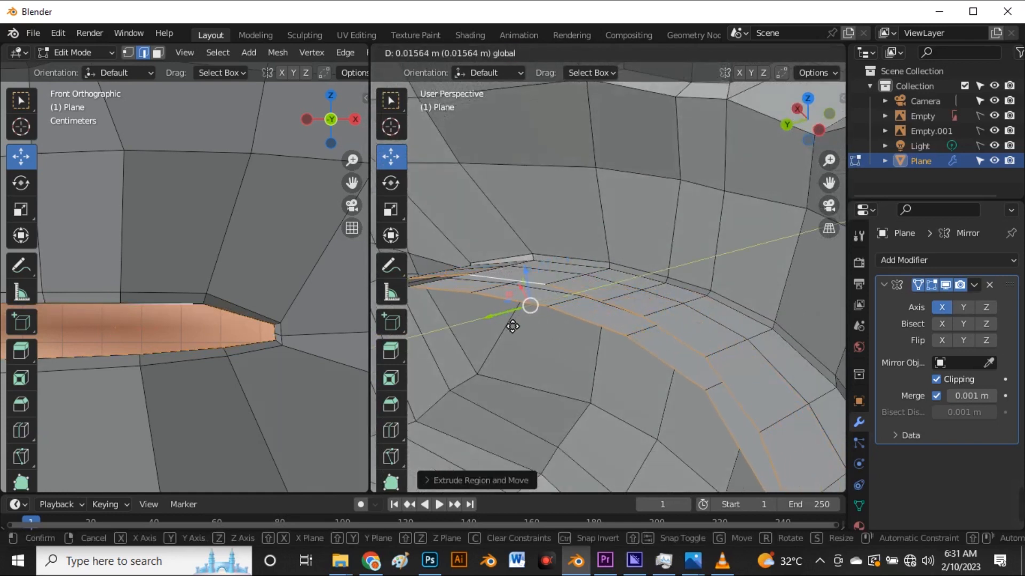
pyautogui.click(510, 323)
# - Examine the mouth opening from behind, from the side and from the front against the reference images
pyautogui.moveTo(510, 322); pyautogui.dragTo(445, 302, button='middle')
pyautogui.scroll(3, 445, 302)
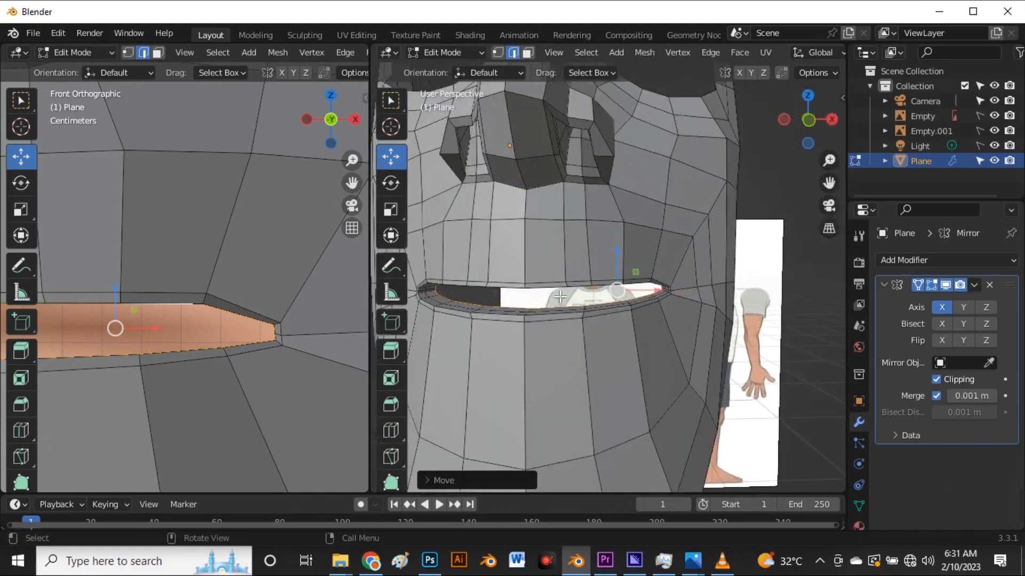
pyautogui.click(669, 288)
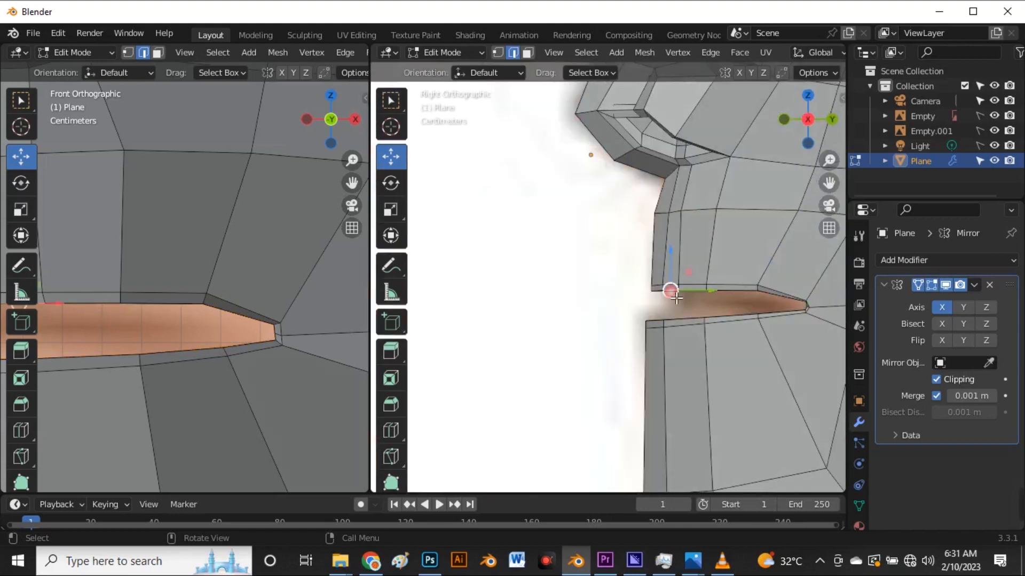
pyautogui.scroll(-6, 334, 327)
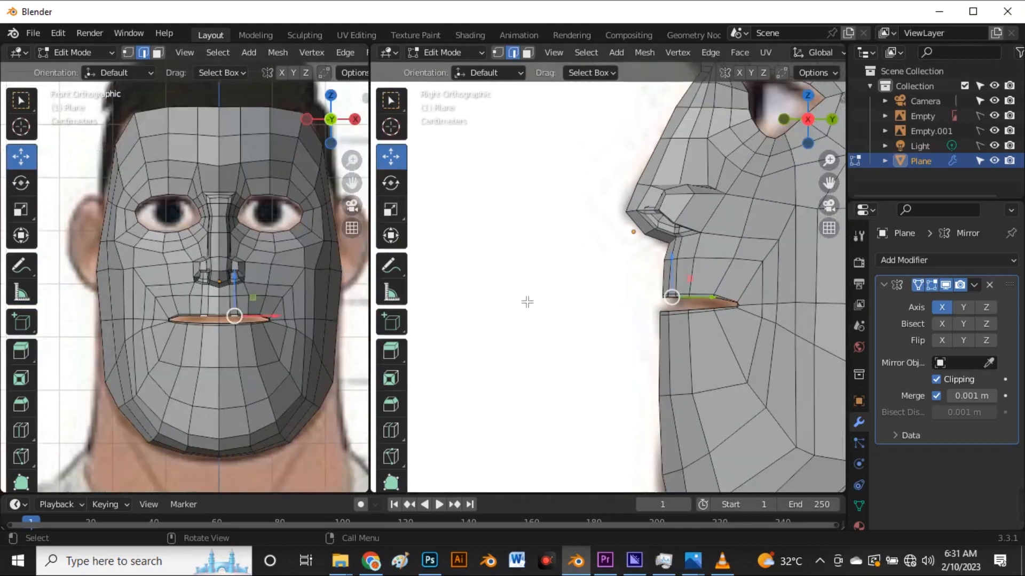
pyautogui.scroll(2, 639, 318)
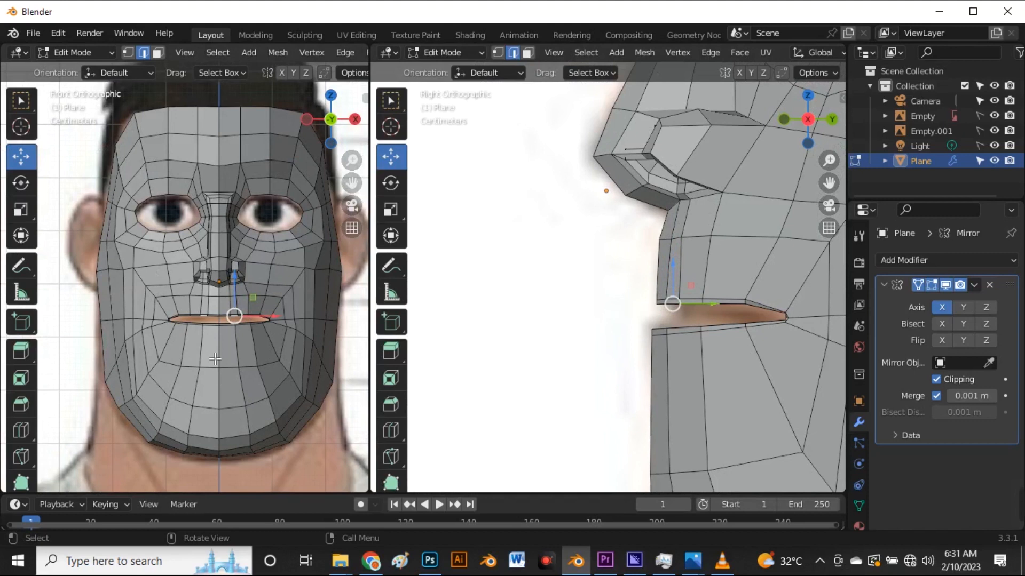
pyautogui.scroll(3, 285, 347)
pyautogui.scroll(-3, 668, 316)
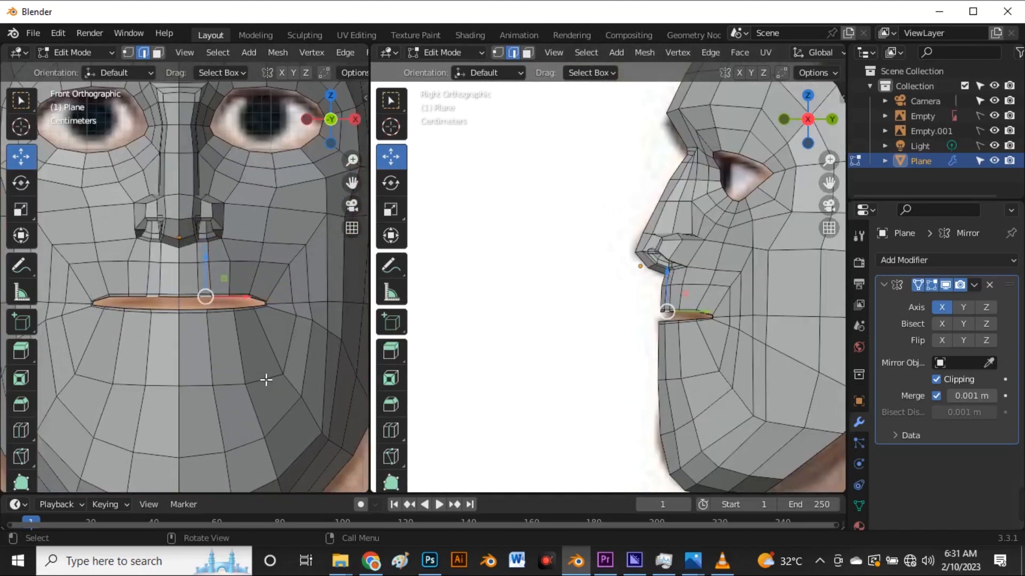
pyautogui.scroll(-5, 236, 322)
pyautogui.scroll(5, 234, 324)
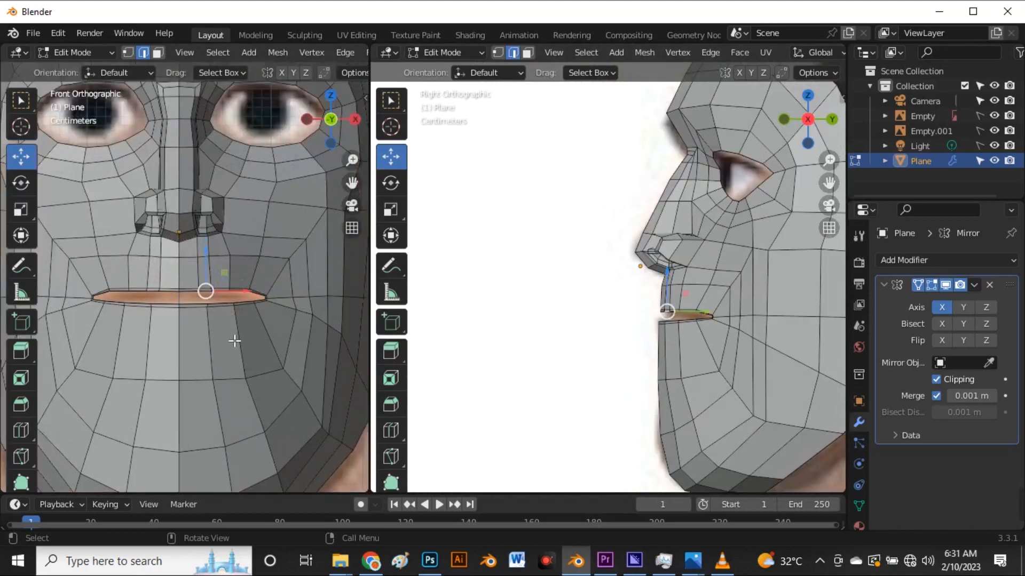
# - Select all the mouth vertices in the see-through front view and scale them down along Z to nearly close the lips
pyautogui.hotkey('alt', 'z')
pyautogui.scroll(2, 184, 302)
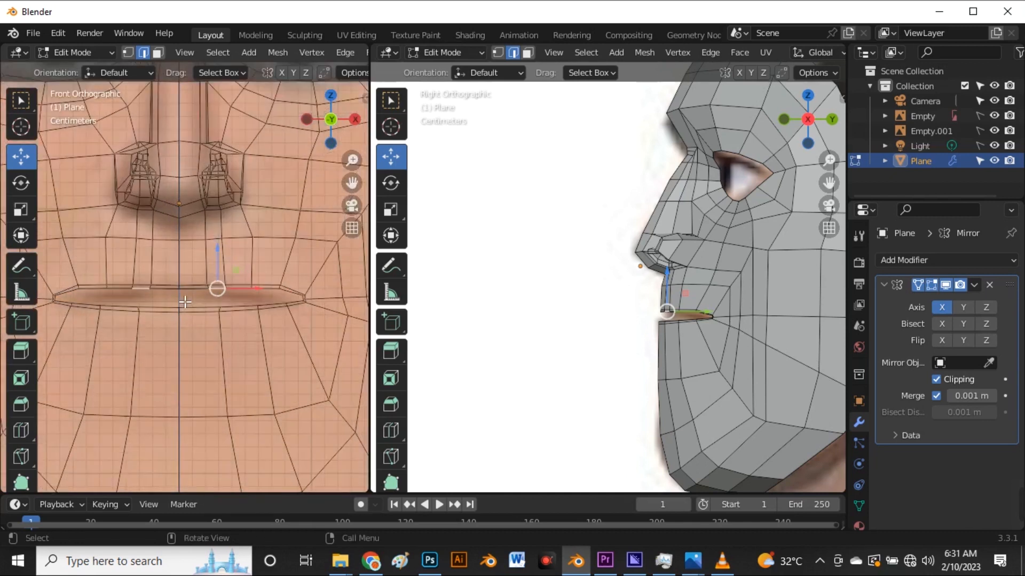
pyautogui.press('1')
pyautogui.scroll(-3, 211, 322)
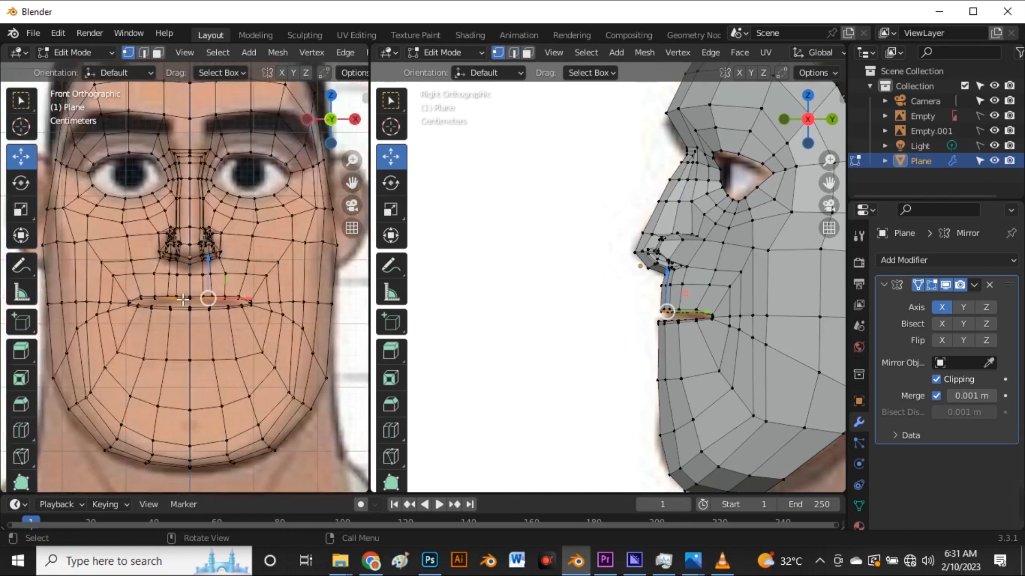
pyautogui.scroll(4, 183, 300)
pyautogui.moveTo(68, 284); pyautogui.dragTo(364, 354)
pyautogui.click(21, 209)
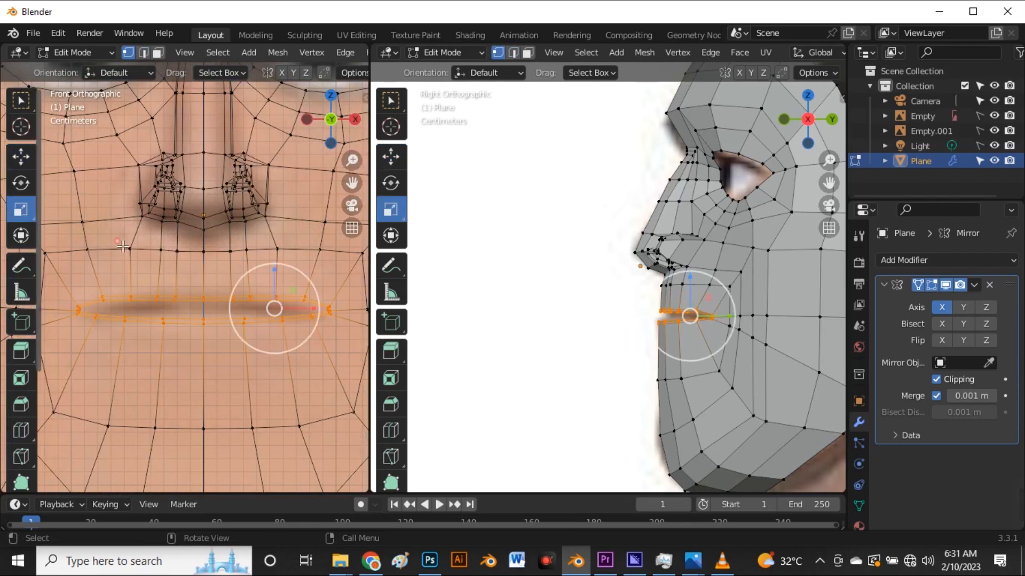
pyautogui.moveTo(276, 274); pyautogui.dragTo(274, 294)
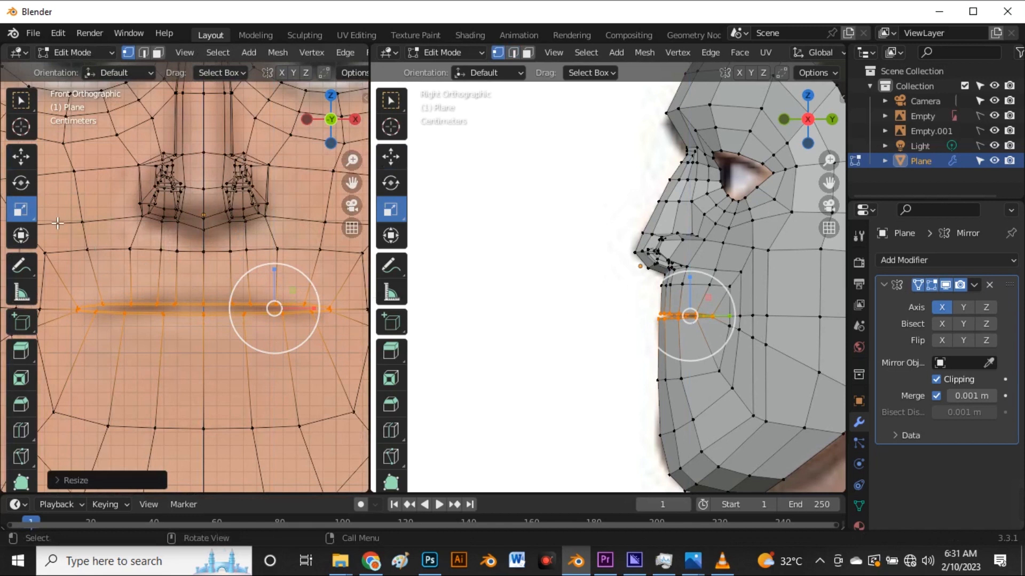
# - Move the flattened mouth vertices slightly up along Z and return the front view to solid display
pyautogui.click(21, 156)
pyautogui.moveTo(280, 282); pyautogui.dragTo(280, 279)
pyautogui.scroll(-5, 263, 315)
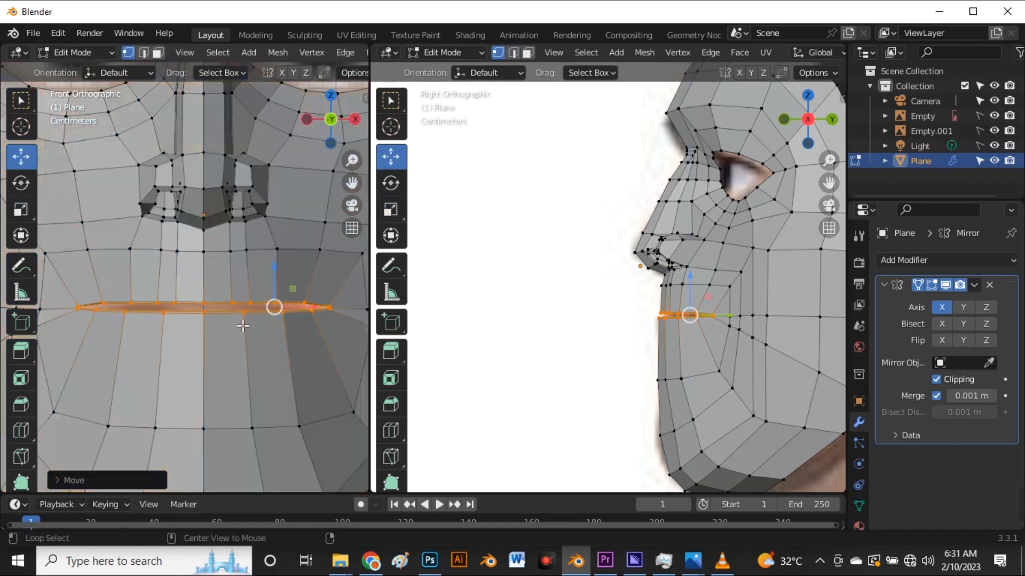
pyautogui.scroll(6, 661, 355)
pyautogui.scroll(-4, 645, 320)
pyautogui.scroll(-2, 644, 320)
# - Select the innermost mouth edge loop from behind the face and scale it up along Z to open a tall cavity behind the lips
pyautogui.moveTo(645, 320); pyautogui.dragTo(600, 347, button='middle')
pyautogui.press('2')
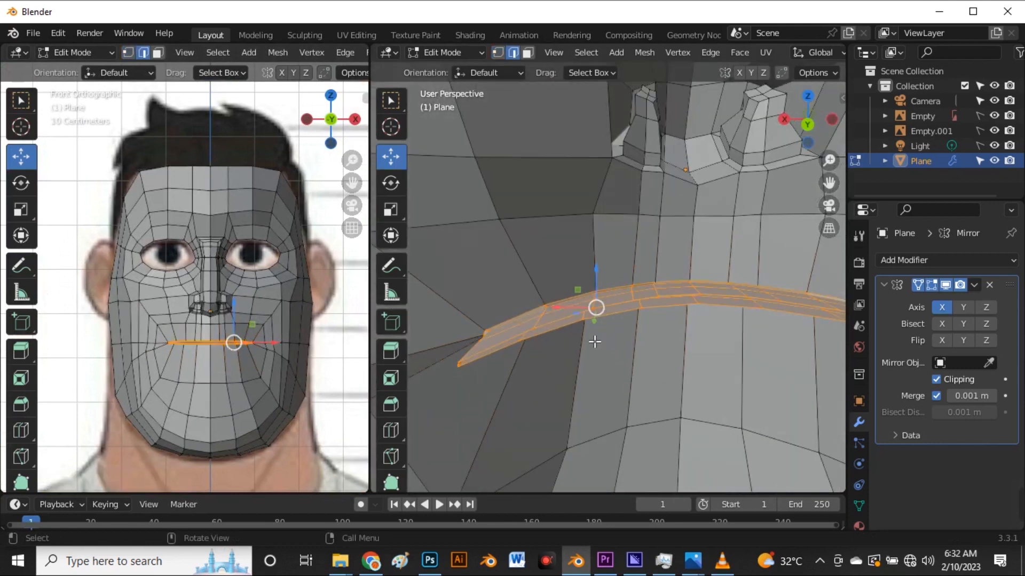
pyautogui.click(570, 328)
pyautogui.moveTo(570, 328); pyautogui.dragTo(592, 321, button='middle')
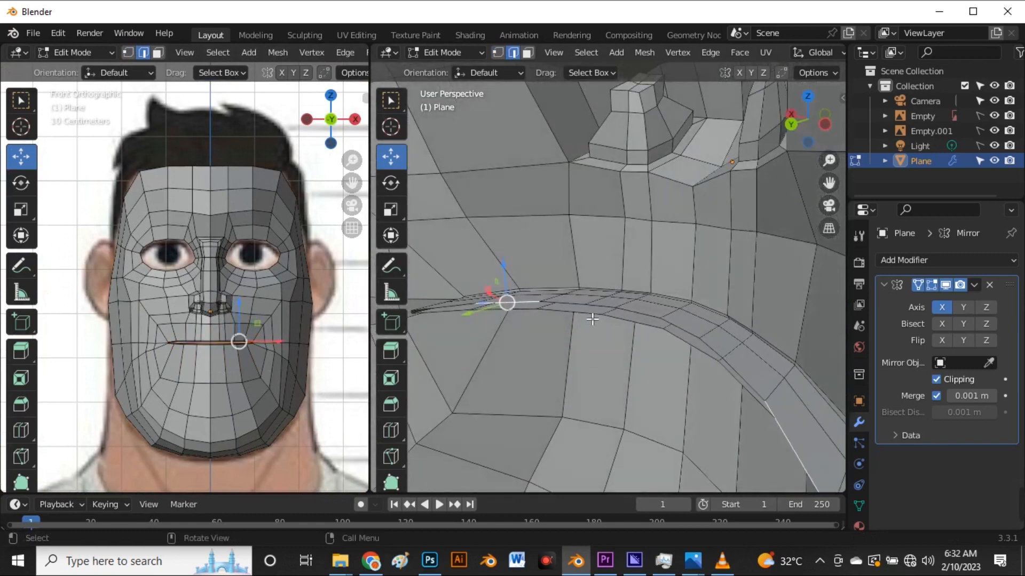
pyautogui.keyDown('alt'); pyautogui.click(596, 312); pyautogui.keyUp('alt')
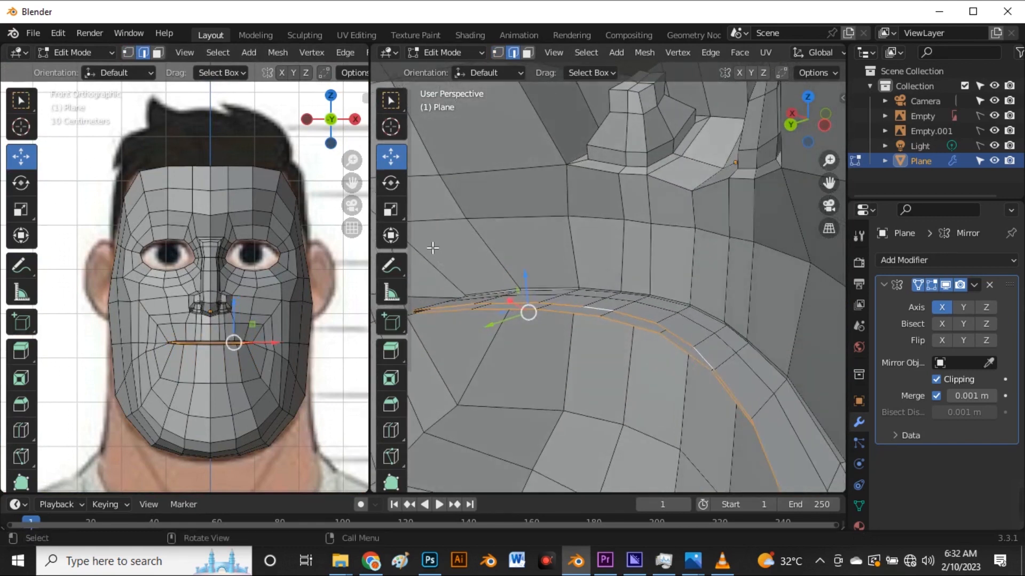
pyautogui.click(395, 212)
pyautogui.moveTo(561, 320); pyautogui.dragTo(588, 308, button='middle')
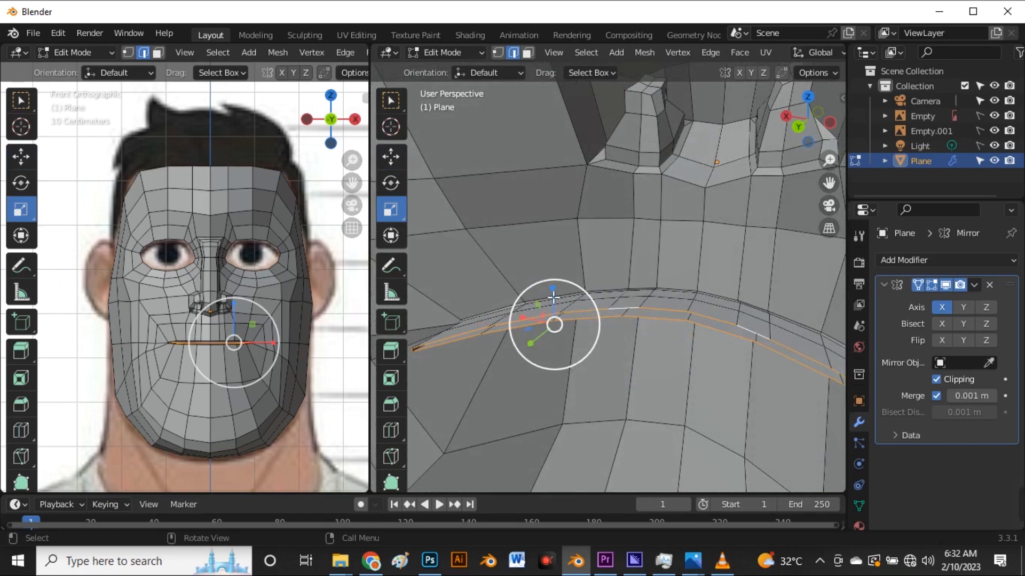
pyautogui.moveTo(558, 294); pyautogui.dragTo(646, 284)
pyautogui.moveTo(645, 283); pyautogui.dragTo(619, 278, button='middle')
pyautogui.moveTo(612, 264); pyautogui.dragTo(615, 190)
pyautogui.moveTo(620, 178); pyautogui.dragTo(630, 100)
pyautogui.moveTo(617, 217); pyautogui.dragTo(552, 316, button='middle')
pyautogui.moveTo(550, 315); pyautogui.dragTo(535, 308)
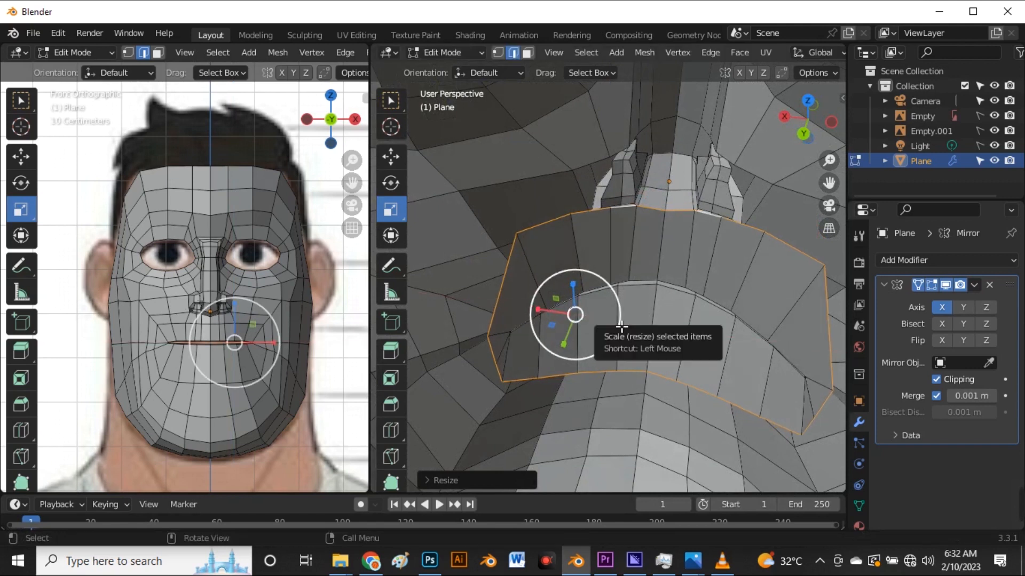
# - Move an upper vertex of the inner mouth loop outward along X and nudge the loop's middle vertex below the nose
pyautogui.press('1')
pyautogui.scroll(3, 621, 218)
pyautogui.click(598, 201)
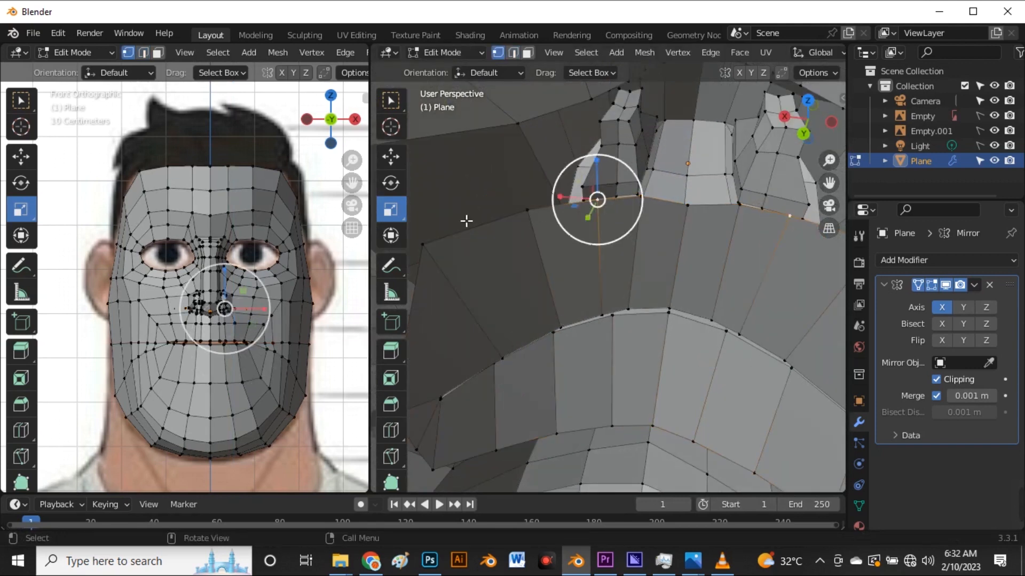
pyautogui.click(393, 157)
pyautogui.moveTo(574, 205); pyautogui.dragTo(558, 205)
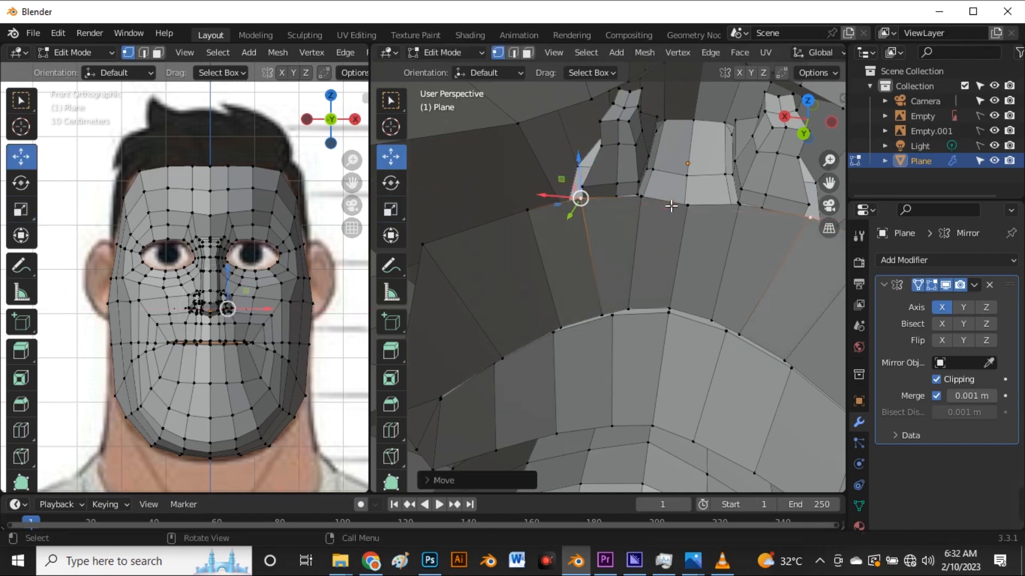
pyautogui.click(682, 210)
pyautogui.moveTo(694, 238); pyautogui.dragTo(672, 247, button='middle')
pyautogui.moveTo(661, 248); pyautogui.dragTo(667, 246)
# - Move the side corner vertex of the inner mouth loop slightly outward along X
pyautogui.scroll(-3, 676, 209)
pyautogui.moveTo(681, 347); pyautogui.dragTo(684, 305, button='middle')
pyautogui.click(513, 342)
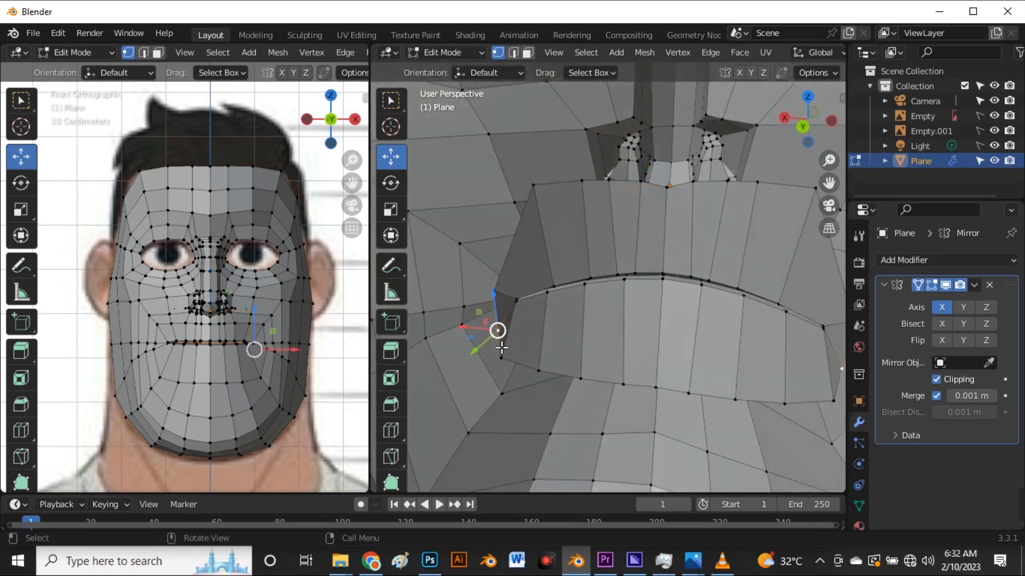
pyautogui.moveTo(484, 336); pyautogui.dragTo(476, 331)
pyautogui.scroll(-4, 469, 315)
pyautogui.moveTo(674, 315); pyautogui.dragTo(692, 342, button='middle')
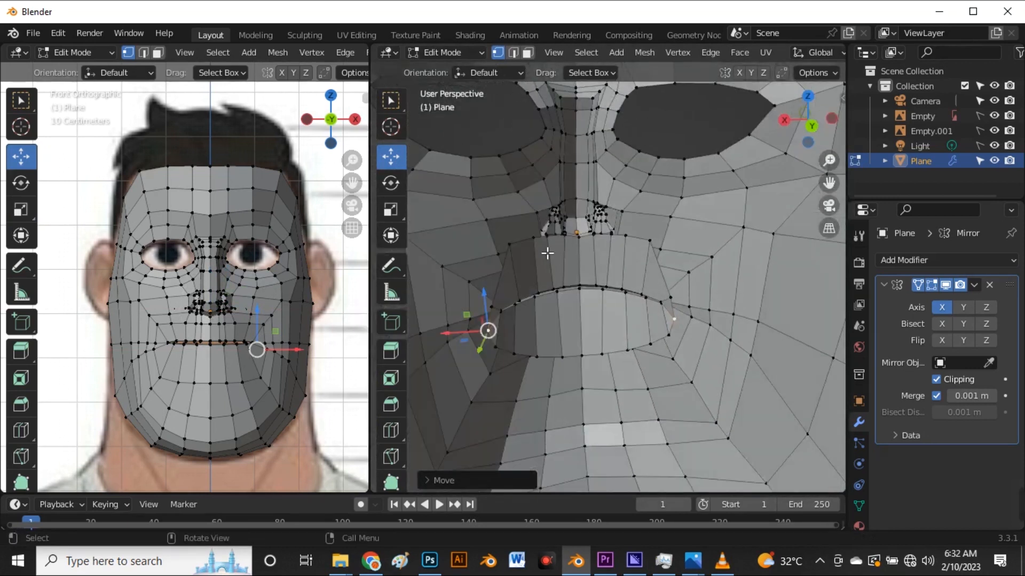
# - Space out the remaining upper vertices of the inner mouth loop by moving them outward along X
pyautogui.scroll(4, 547, 251)
pyautogui.click(612, 251)
pyautogui.moveTo(612, 265); pyautogui.dragTo(608, 251, button='middle')
pyautogui.moveTo(609, 230); pyautogui.dragTo(579, 230)
pyautogui.click(587, 230)
pyautogui.click(514, 240)
pyautogui.moveTo(501, 227); pyautogui.dragTo(497, 229)
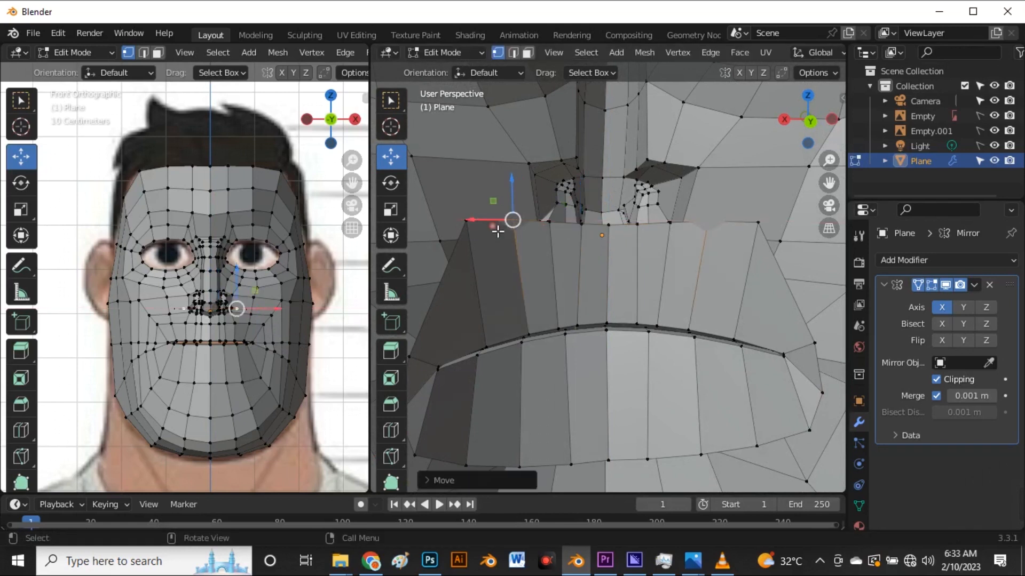
# - Select an upper side edge of the inner mouth loop in edge mode and nudge it to smooth the cavity outline
pyautogui.scroll(-3, 545, 292)
pyautogui.moveTo(545, 291); pyautogui.dragTo(532, 313, button='middle')
pyautogui.press('2')
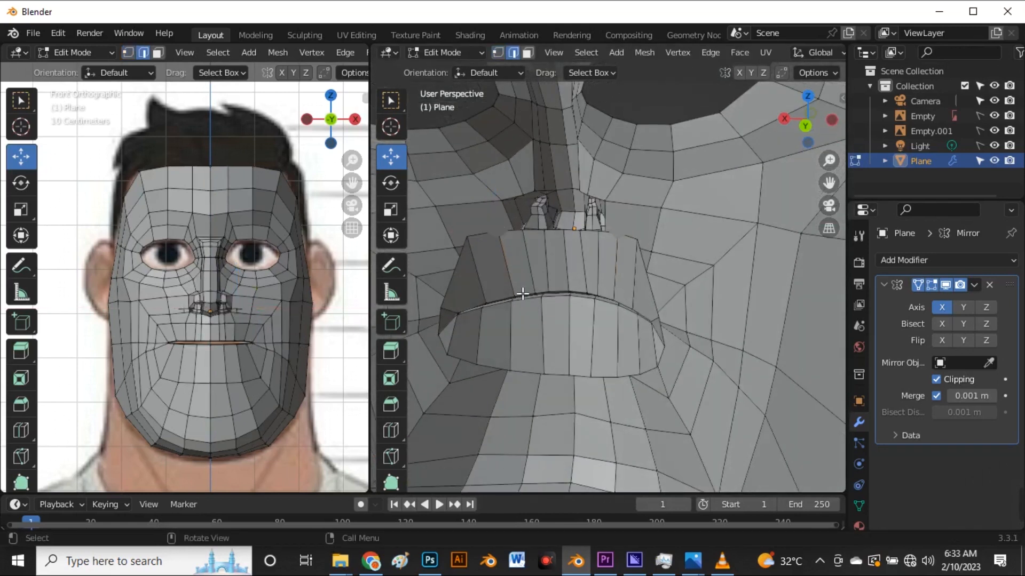
pyautogui.scroll(2, 514, 255)
pyautogui.click(509, 236)
pyautogui.moveTo(539, 256); pyautogui.dragTo(511, 299, button='middle')
pyautogui.click(489, 251)
pyautogui.moveTo(509, 276)
pyautogui.mouseDown()
pyautogui.moveTo(534, 305)
pyautogui.moveTo(511, 283)
pyautogui.mouseUp()
# - Extrude the inner mouth edge loop, move the new loop back along Y, and shift it slightly outward along X
pyautogui.keyDown('alt'); pyautogui.click(544, 264); pyautogui.keyUp('alt')
pyautogui.moveTo(543, 264); pyautogui.dragTo(584, 414, button='middle')
pyautogui.press('e')
pyautogui.rightClick(610, 402)
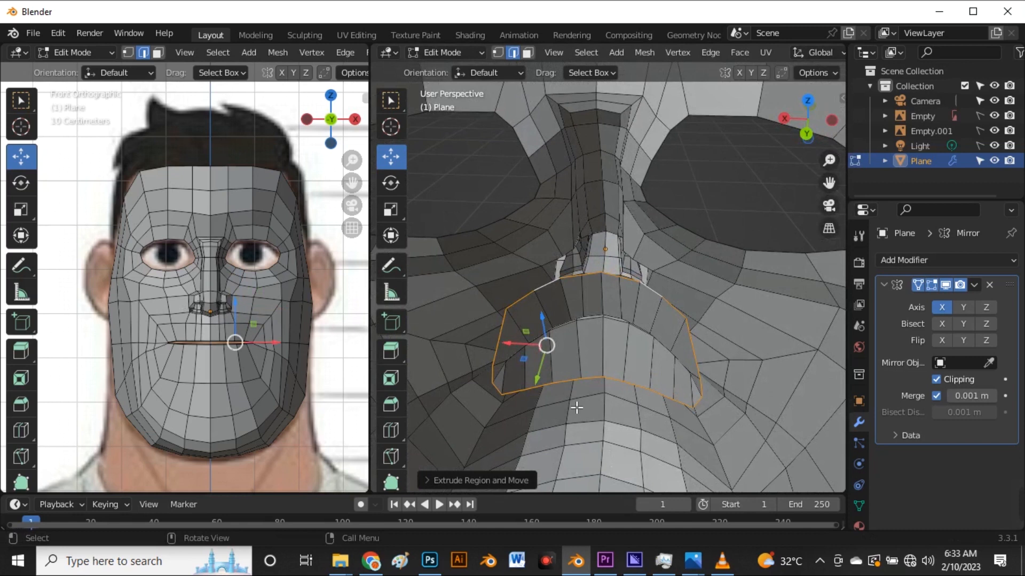
pyautogui.moveTo(546, 347); pyautogui.dragTo(570, 415)
pyautogui.moveTo(571, 415); pyautogui.dragTo(578, 372, button='middle')
pyautogui.moveTo(539, 419); pyautogui.dragTo(522, 420)
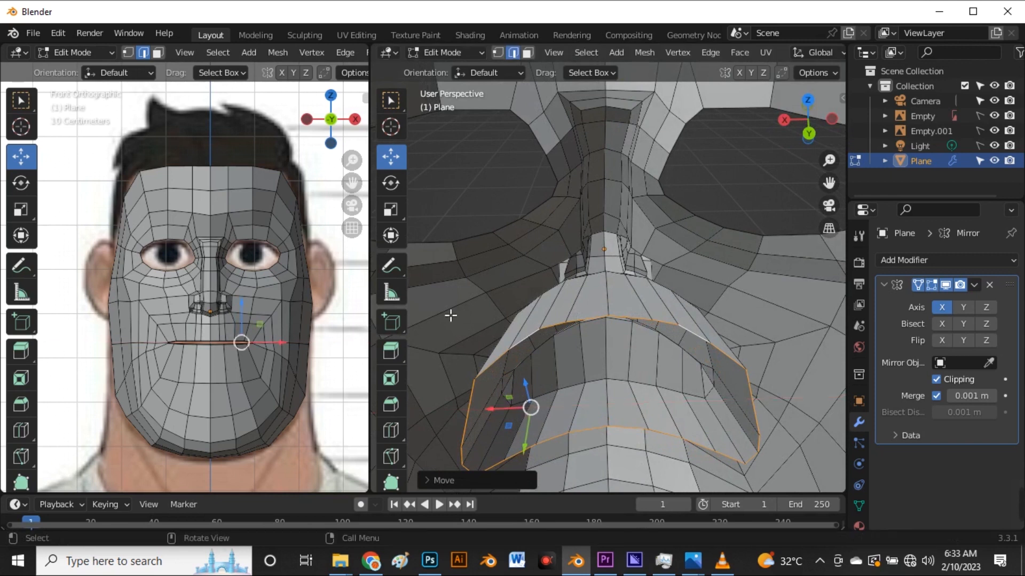
# - Scale the rear mouth loop up to make the back of the cavity taller and wider
pyautogui.click(398, 213)
pyautogui.moveTo(534, 405); pyautogui.dragTo(537, 365, button='middle')
pyautogui.moveTo(526, 362); pyautogui.dragTo(520, 348)
pyautogui.moveTo(521, 350); pyautogui.dragTo(593, 377, button='middle')
pyautogui.moveTo(567, 363)
pyautogui.mouseDown()
pyautogui.moveTo(544, 366)
pyautogui.moveTo(575, 370)
pyautogui.moveTo(540, 372)
pyautogui.moveTo(549, 371)
pyautogui.mouseUp()
pyautogui.click(398, 159)
pyautogui.moveTo(630, 401); pyautogui.dragTo(624, 382, button='middle')
# - Undo the first upward move of the rear loop's side corner vertex and reposition it along Z instead
pyautogui.press('1')
pyautogui.click(505, 360)
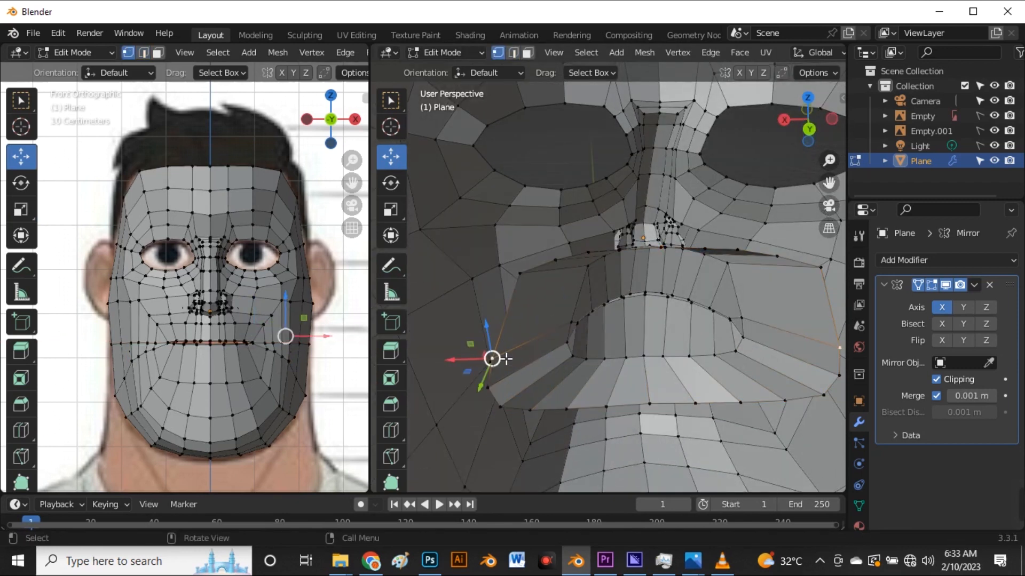
pyautogui.moveTo(496, 334); pyautogui.dragTo(500, 302)
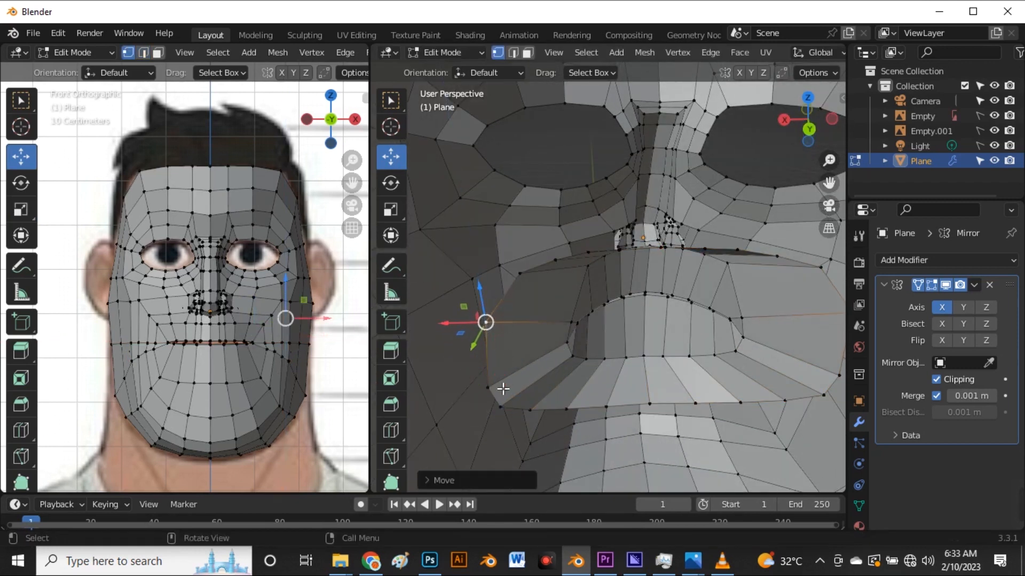
pyautogui.hotkey('ctrl', 'z')
pyautogui.press('g')
pyautogui.press('z')
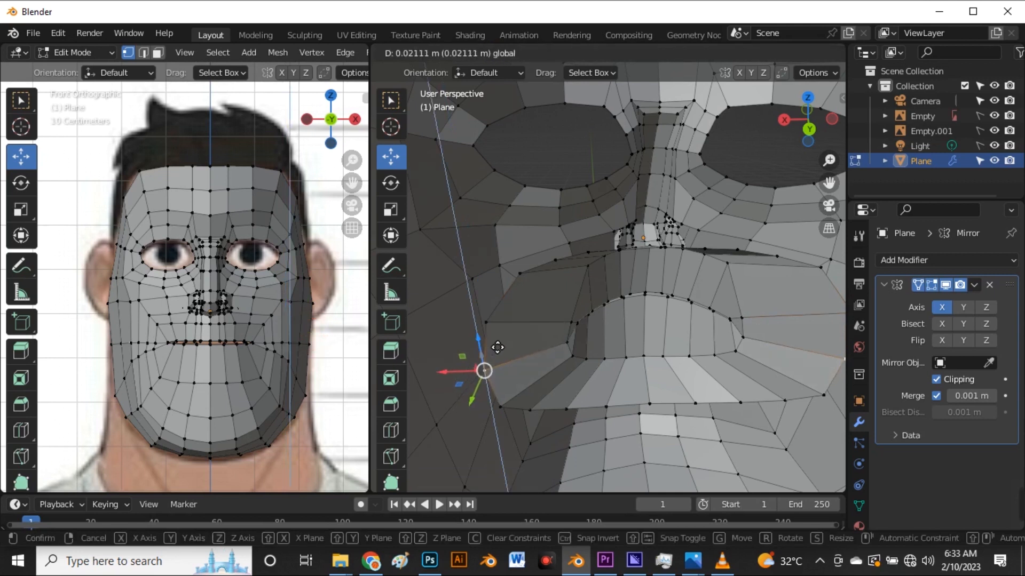
pyautogui.click(502, 342)
# - Select the vertices along the bottom of the rear mouth loop and move them down along Z towards the chin
pyautogui.moveTo(555, 414); pyautogui.dragTo(581, 343, button='middle')
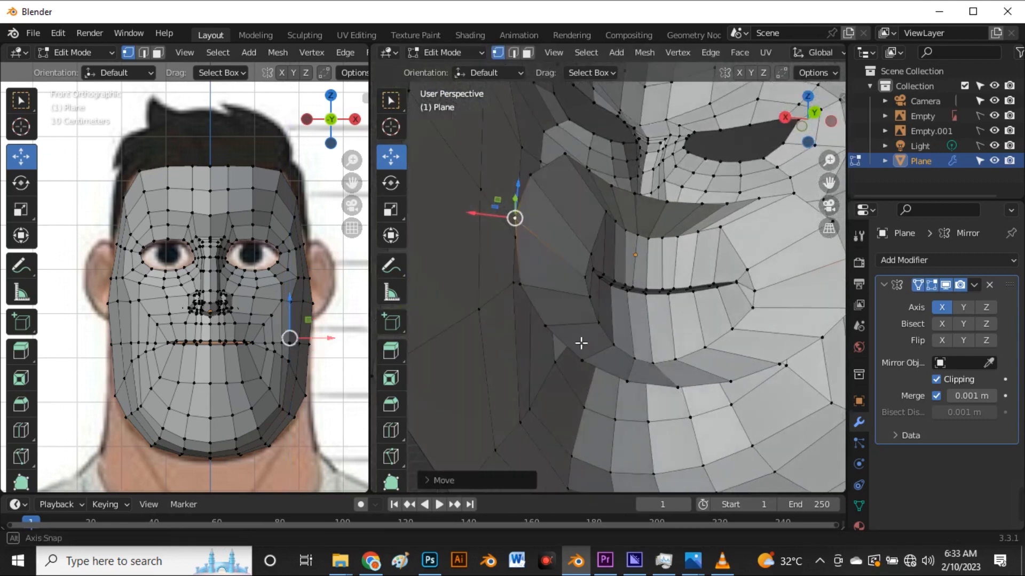
pyautogui.click(598, 369)
pyautogui.click(833, 337)
pyautogui.keyDown('alt'); pyautogui.keyDown('shift'); pyautogui.click(724, 383); pyautogui.keyUp('shift'); pyautogui.keyUp('alt')
pyautogui.keyDown('shift'); pyautogui.click(678, 394); pyautogui.keyUp('shift')
pyautogui.keyDown('shift'); pyautogui.click(793, 363); pyautogui.keyUp('shift')
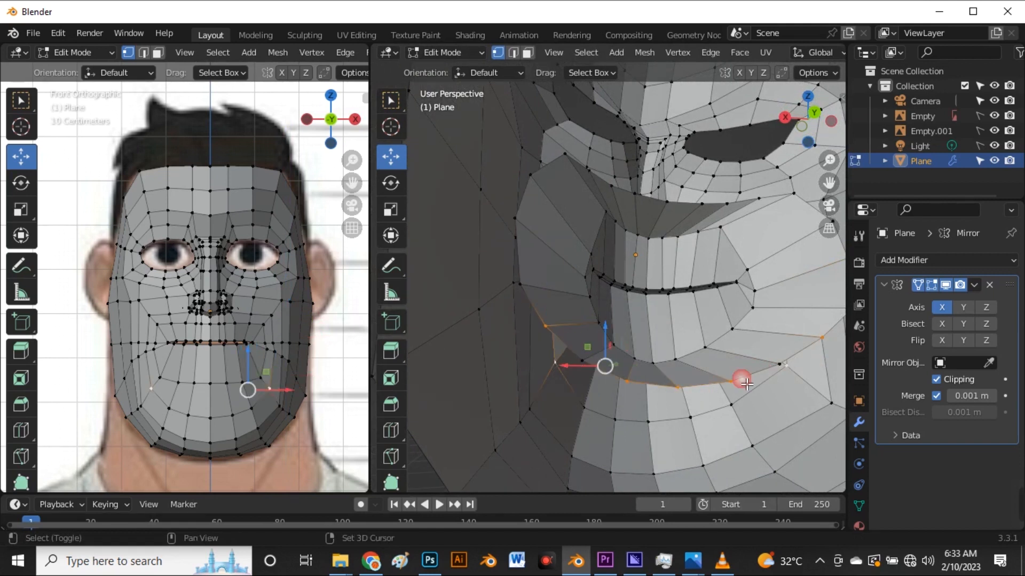
pyautogui.hotkey('ctrl', 'z')
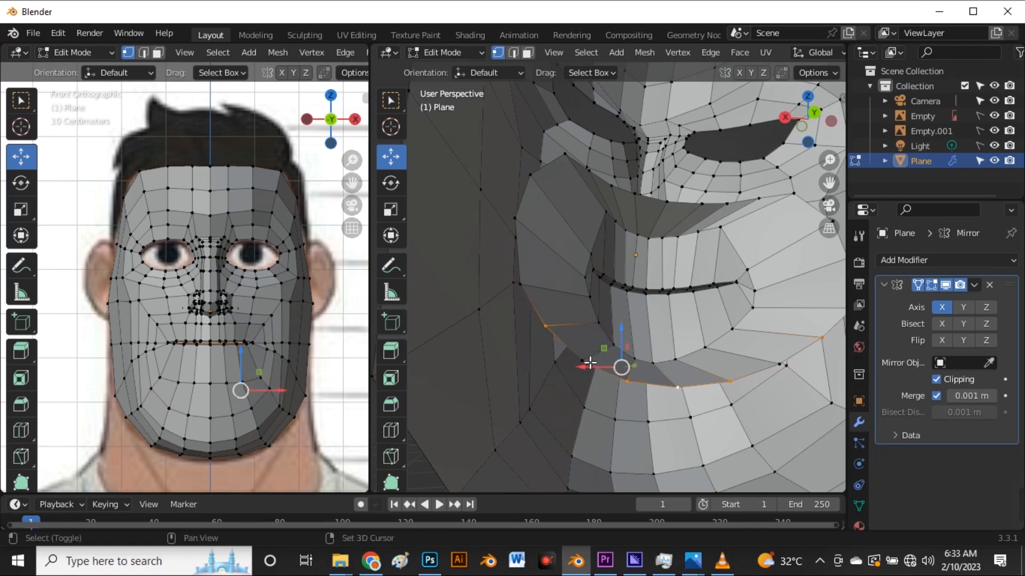
pyautogui.keyDown('shift'); pyautogui.click(583, 361); pyautogui.keyUp('shift')
pyautogui.moveTo(618, 336); pyautogui.dragTo(615, 423)
pyautogui.scroll(-3, 613, 359)
pyautogui.moveTo(613, 359); pyautogui.dragTo(581, 425, button='middle')
# - Select the lower corner vertex of the rear mouth loop and move it outward along X
pyautogui.scroll(2, 593, 389)
pyautogui.moveTo(591, 360)
pyautogui.mouseDown()
pyautogui.moveTo(594, 371)
pyautogui.moveTo(553, 399)
pyautogui.moveTo(586, 393)
pyautogui.moveTo(592, 364)
pyautogui.mouseUp()
pyautogui.press('x')
pyautogui.click(548, 383)
pyautogui.moveTo(536, 390); pyautogui.dragTo(527, 391)
pyautogui.scroll(-2, 658, 294)
pyautogui.moveTo(661, 326)
pyautogui.mouseDown(button='middle')
pyautogui.moveTo(670, 337)
pyautogui.moveTo(648, 292)
pyautogui.moveTo(614, 312)
pyautogui.moveTo(673, 341)
pyautogui.moveTo(651, 294)
pyautogui.moveTo(597, 299)
pyautogui.moveTo(656, 299)
pyautogui.moveTo(640, 292)
pyautogui.moveTo(635, 310)
pyautogui.moveTo(658, 353)
pyautogui.moveTo(597, 305)
pyautogui.moveTo(576, 320)
pyautogui.moveTo(537, 318)
pyautogui.moveTo(652, 316)
pyautogui.mouseUp(button='middle')
pyautogui.moveTo(604, 156); pyautogui.dragTo(564, 208, button='middle')
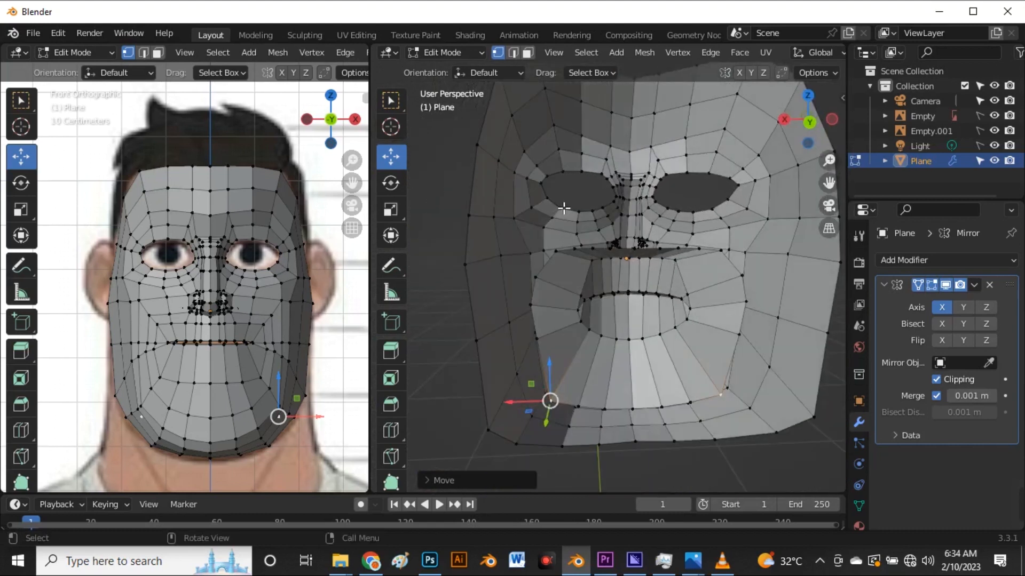
# - Examine the face mesh against the side reference and, with see-through display, against the brows and eyes in the front reference
pyautogui.press('`')
pyautogui.click(605, 205)
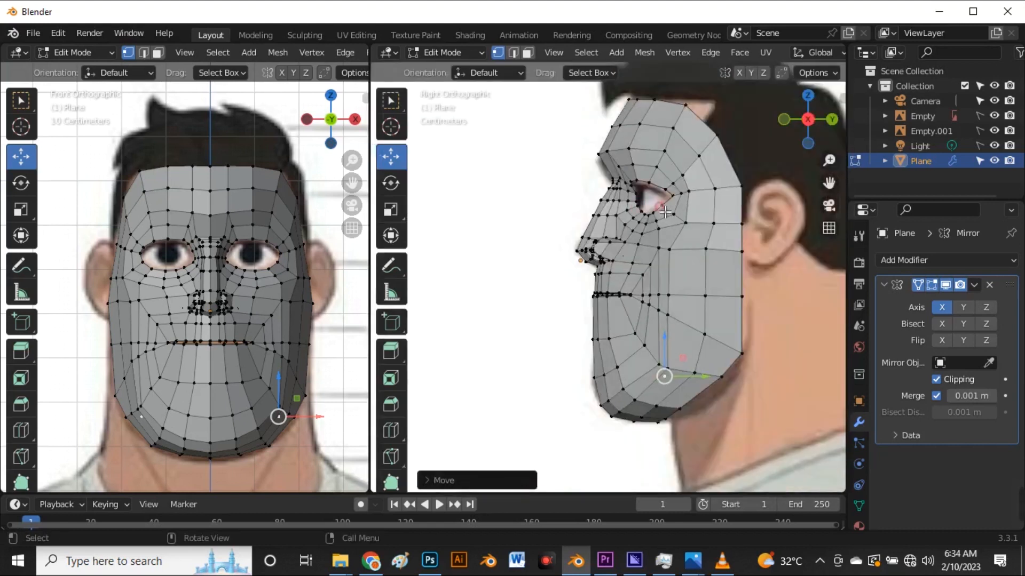
pyautogui.scroll(5, 623, 241)
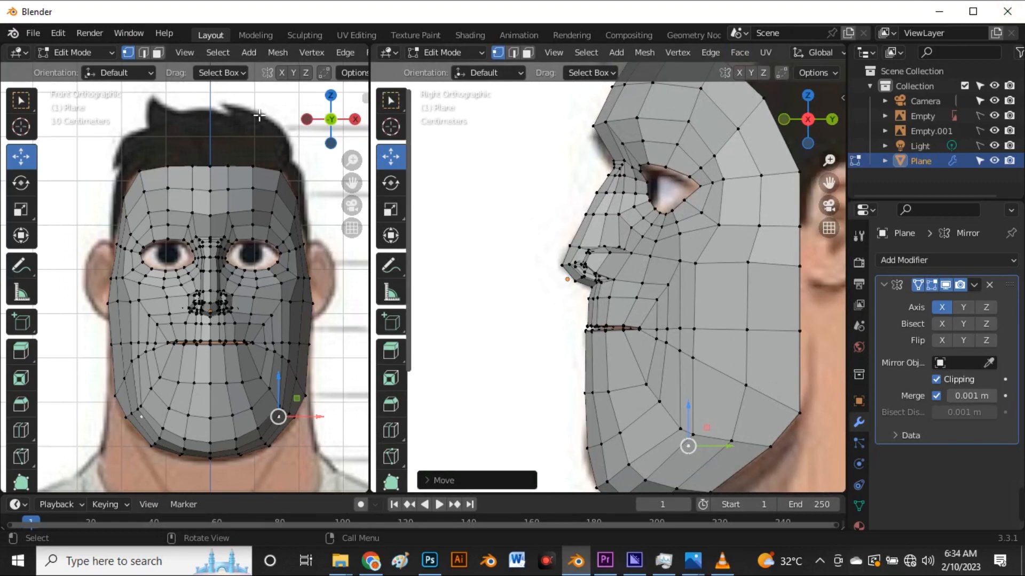
pyautogui.scroll(6, 261, 201)
pyautogui.scroll(-3, 682, 249)
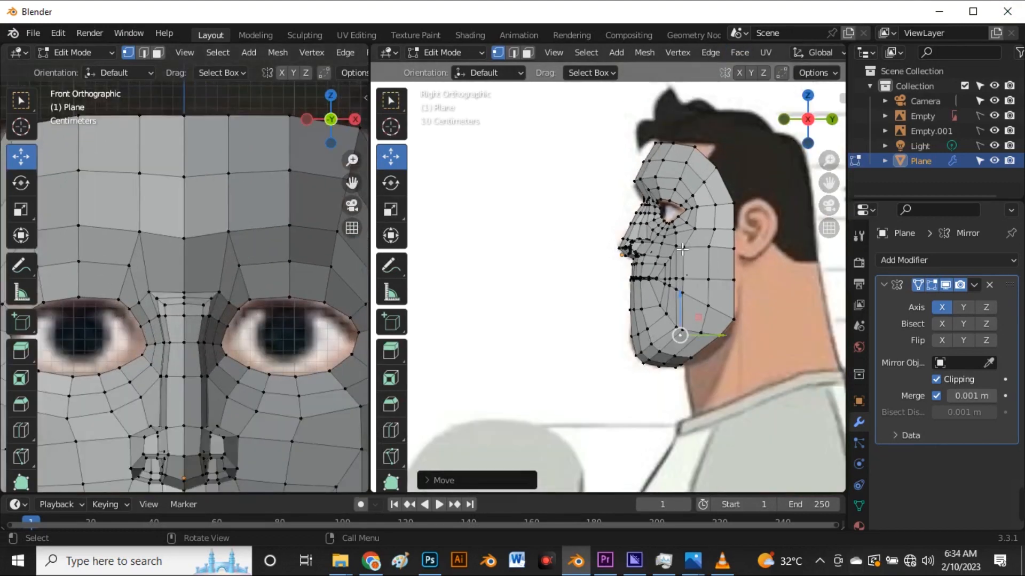
pyautogui.hotkey('alt', 'z')
pyautogui.scroll(1, 256, 262)
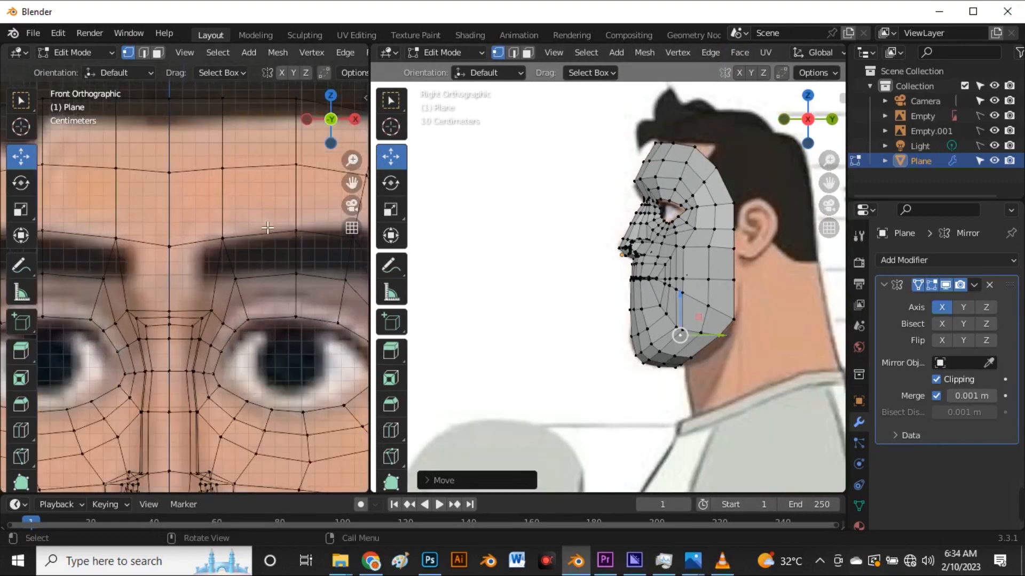
# - Widen the front viewport and examine the inner eyebrow face against the front reference with see-through display on and off
pyautogui.press('3')
pyautogui.moveTo(380, 315); pyautogui.dragTo(501, 320)
pyautogui.scroll(5, 288, 253)
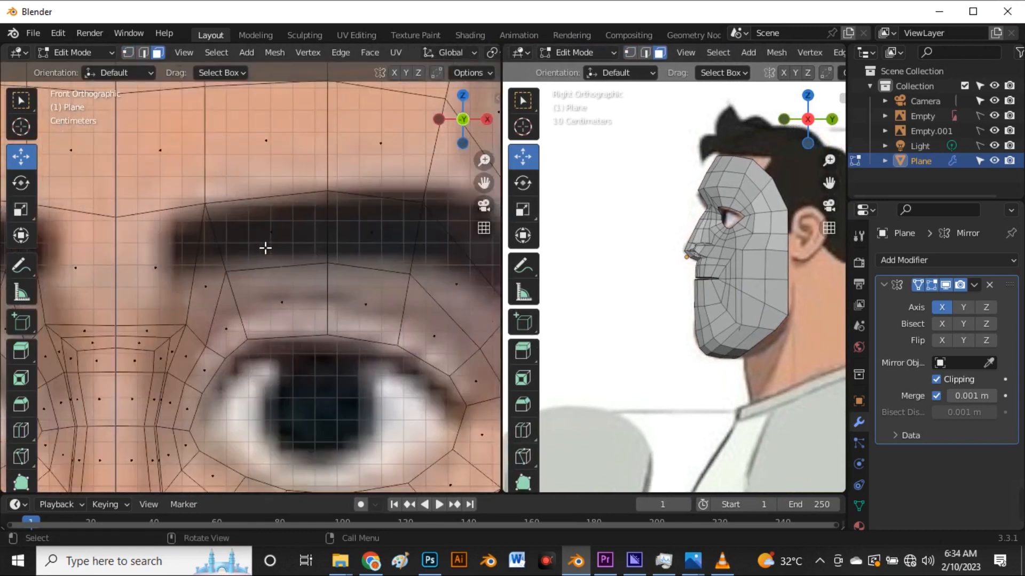
pyautogui.click(227, 243)
pyautogui.scroll(-2, 295, 231)
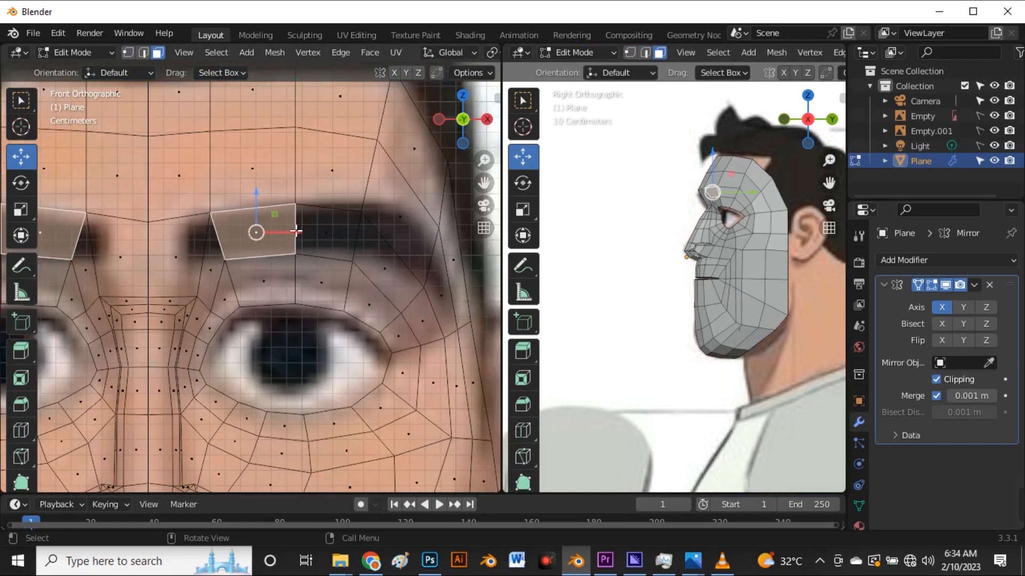
pyautogui.scroll(3, 195, 245)
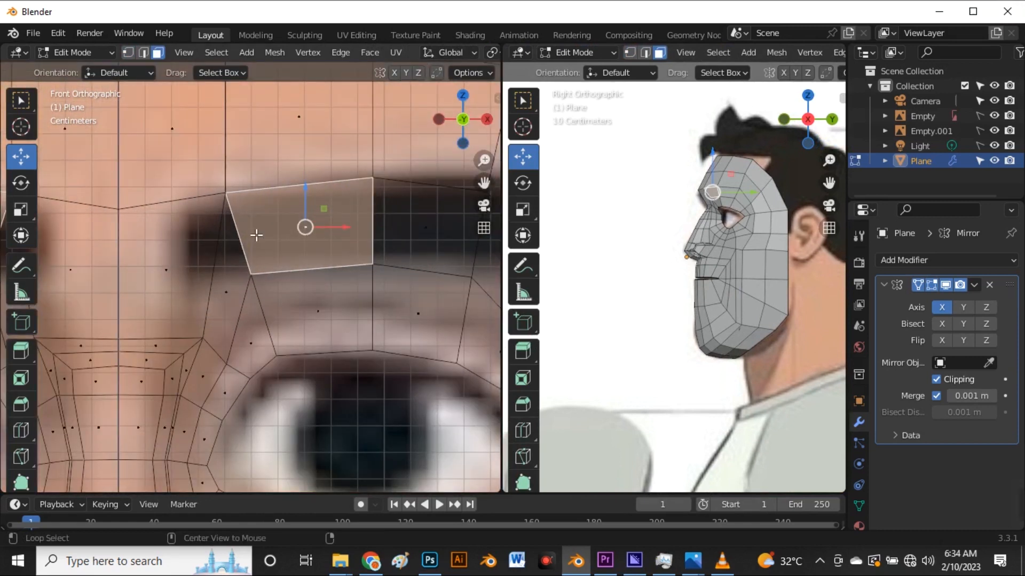
pyautogui.hotkey('alt', 'z')
pyautogui.scroll(-4, 255, 236)
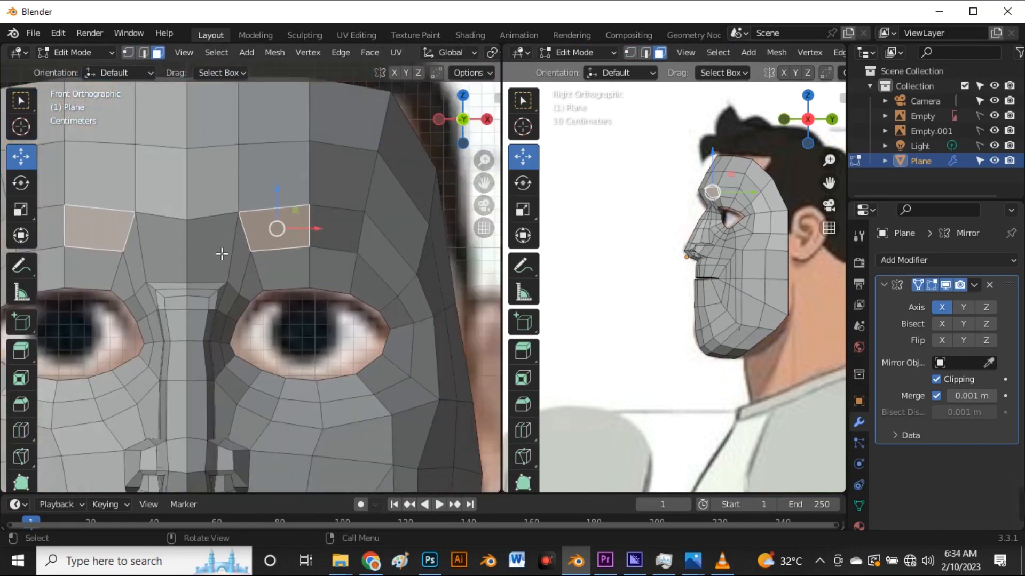
pyautogui.scroll(1, 277, 261)
pyautogui.scroll(-2, 245, 258)
pyautogui.scroll(1, 245, 258)
# - Select the centre-line vertex between the eyebrows and move it slightly up along Z
pyautogui.press('1')
pyautogui.click(218, 226)
pyautogui.moveTo(219, 204); pyautogui.dragTo(215, 201)
pyautogui.scroll(-2, 234, 250)
pyautogui.scroll(1, 239, 260)
# - Add a loop cut between the brow line and nose bridge, and flatten its horizontal stretch by scaling along Z
pyautogui.hotkey('ctrl', 'r')
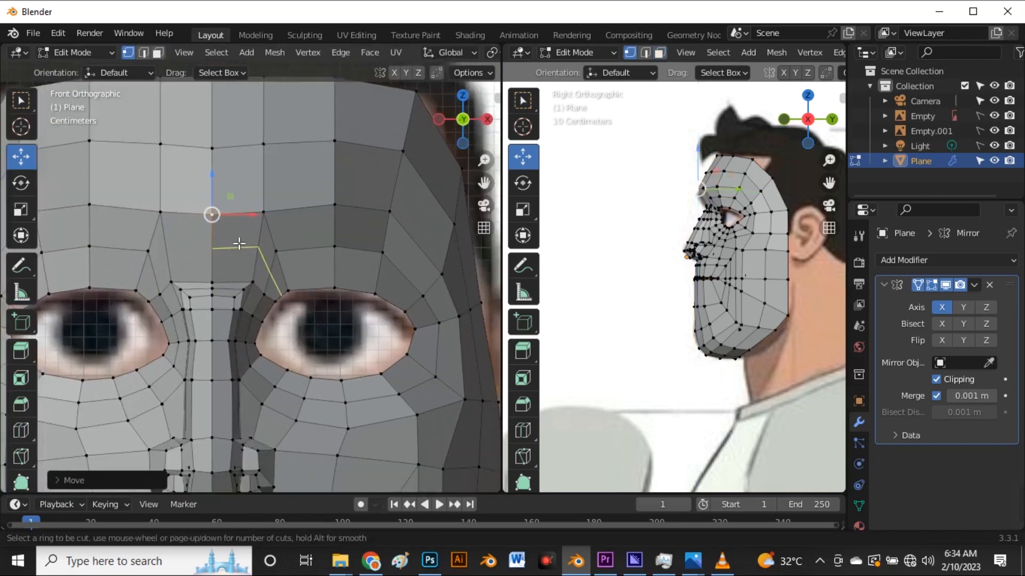
pyautogui.click(239, 244)
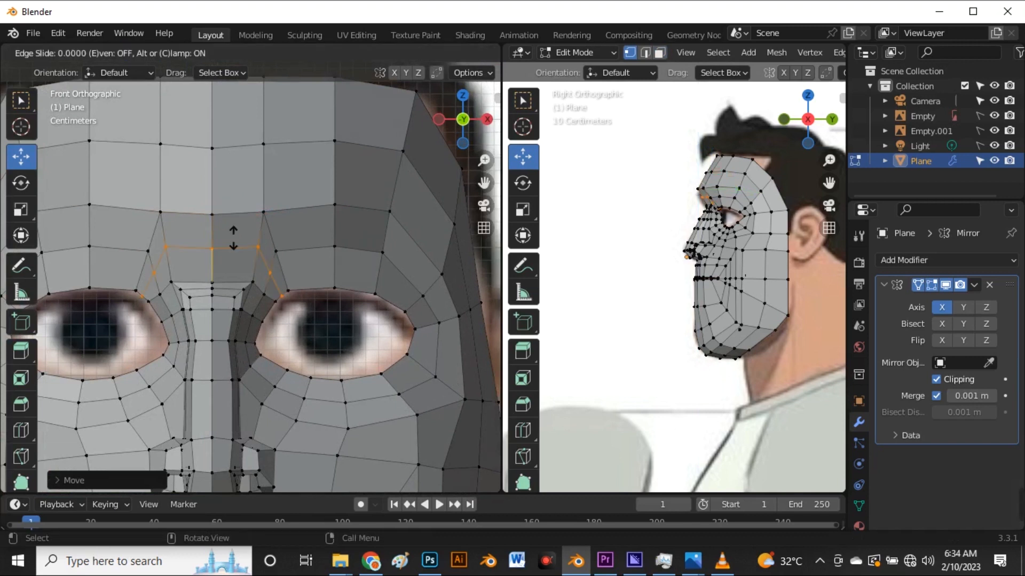
pyautogui.click(239, 251)
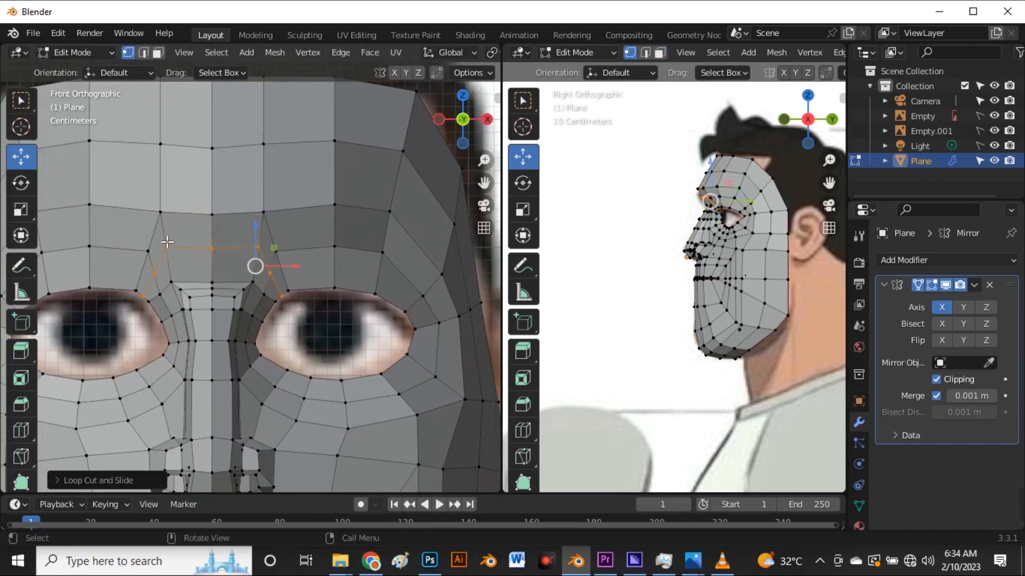
pyautogui.keyDown('alt'); pyautogui.click(187, 248); pyautogui.keyUp('alt')
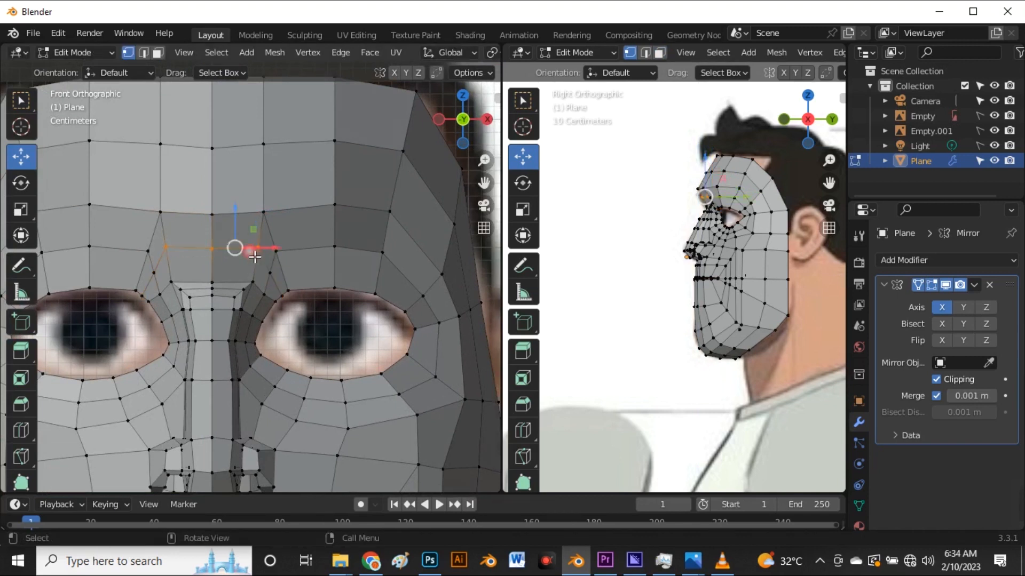
pyautogui.click(24, 212)
pyautogui.moveTo(239, 214)
pyautogui.mouseDown()
pyautogui.moveTo(235, 227)
pyautogui.moveTo(236, 216)
pyautogui.mouseUp()
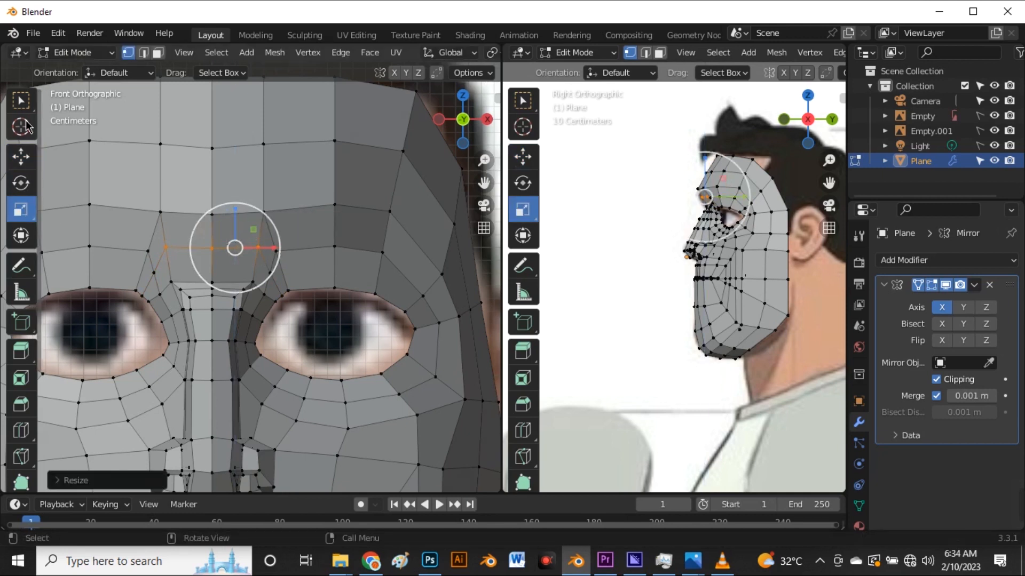
# - Move the inner brow vertex down along Z level with the centre-line vertex and compare it with the eyebrow reference
pyautogui.click(21, 157)
pyautogui.scroll(3, 259, 213)
pyautogui.click(296, 207)
pyautogui.moveTo(305, 187)
pyautogui.mouseDown()
pyautogui.moveTo(300, 201)
pyautogui.moveTo(302, 189)
pyautogui.mouseUp()
pyautogui.scroll(-4, 340, 186)
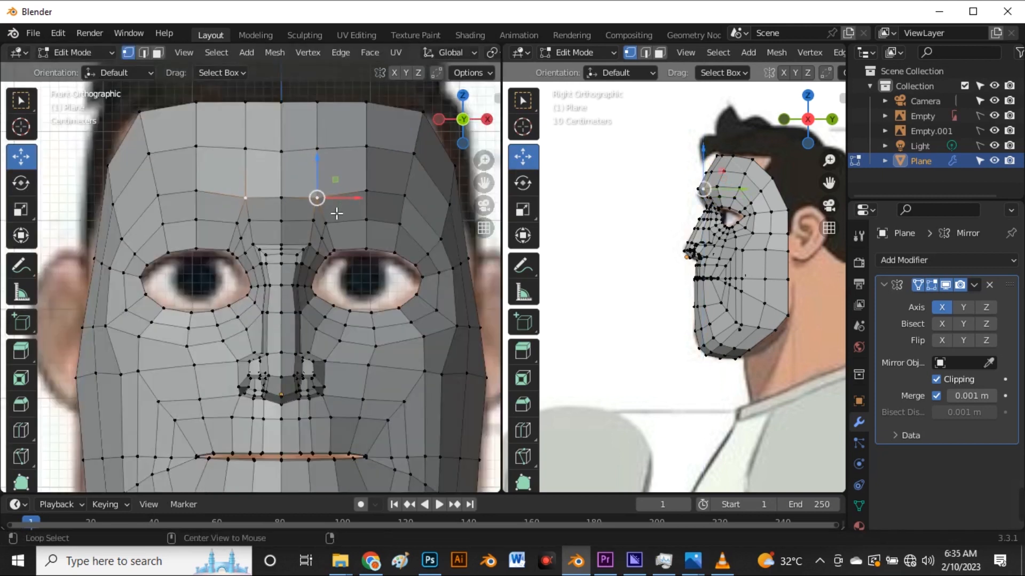
pyautogui.hotkey('alt', 'z')
pyautogui.scroll(3, 327, 223)
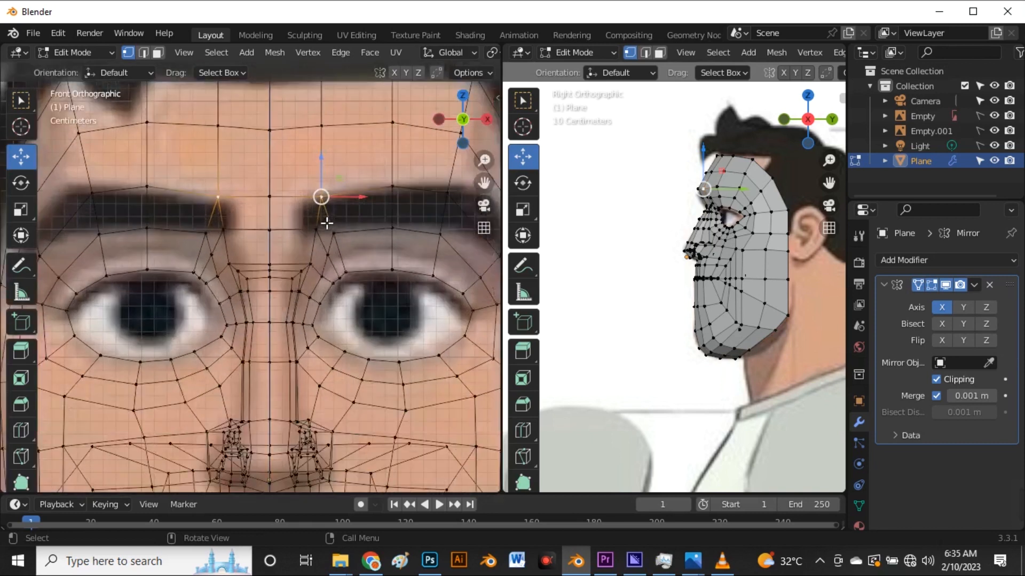
pyautogui.hotkey('alt', 'z')
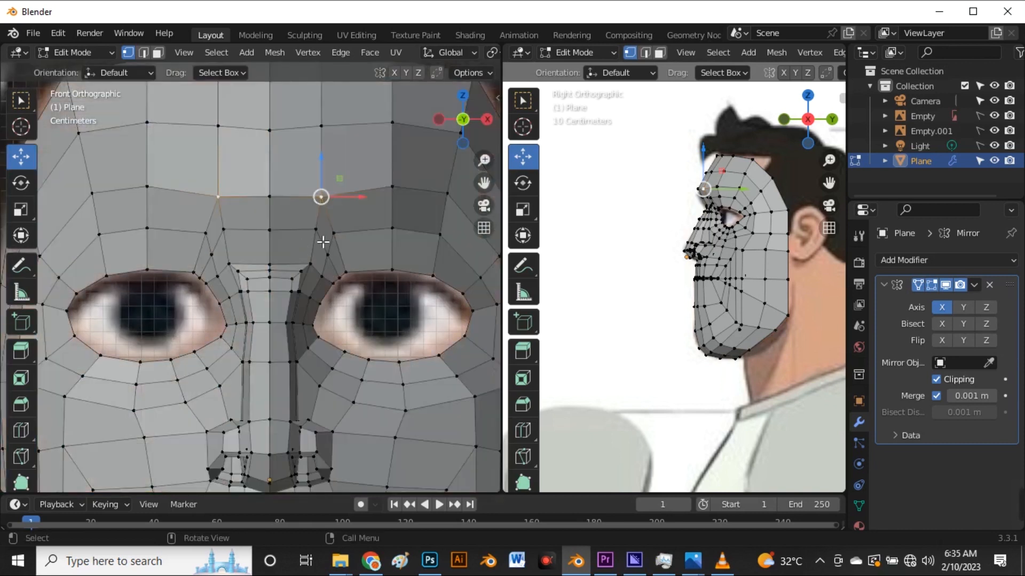
# - Adjust the position of the vertex at the upper inner corner of the eye opening
pyautogui.scroll(5, 336, 295)
pyautogui.click(360, 299)
pyautogui.moveTo(362, 299)
pyautogui.mouseDown()
pyautogui.moveTo(350, 303)
pyautogui.moveTo(323, 278)
pyautogui.moveTo(361, 292)
pyautogui.mouseUp()
# - Select the short edge between the upper inner eye rim and the nose-side loop and slide it down along the rim
pyautogui.click(338, 299)
pyautogui.scroll(-5, 340, 217)
pyautogui.scroll(5, 336, 317)
pyautogui.scroll(-2, 321, 247)
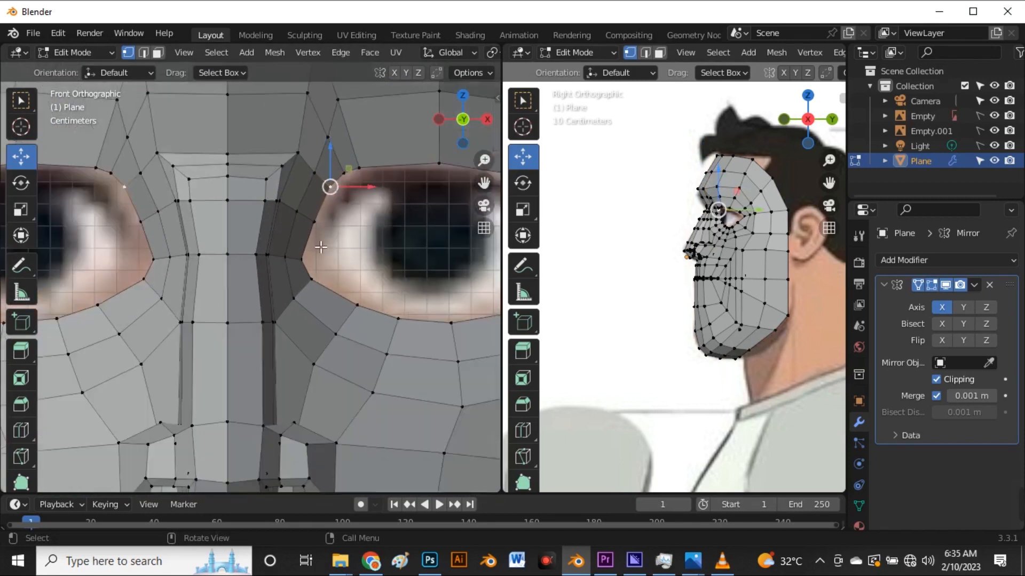
pyautogui.scroll(2, 326, 212)
pyautogui.keyDown('ctrl'); pyautogui.click(323, 209); pyautogui.keyUp('ctrl')
pyautogui.press('g')
pyautogui.press('g')
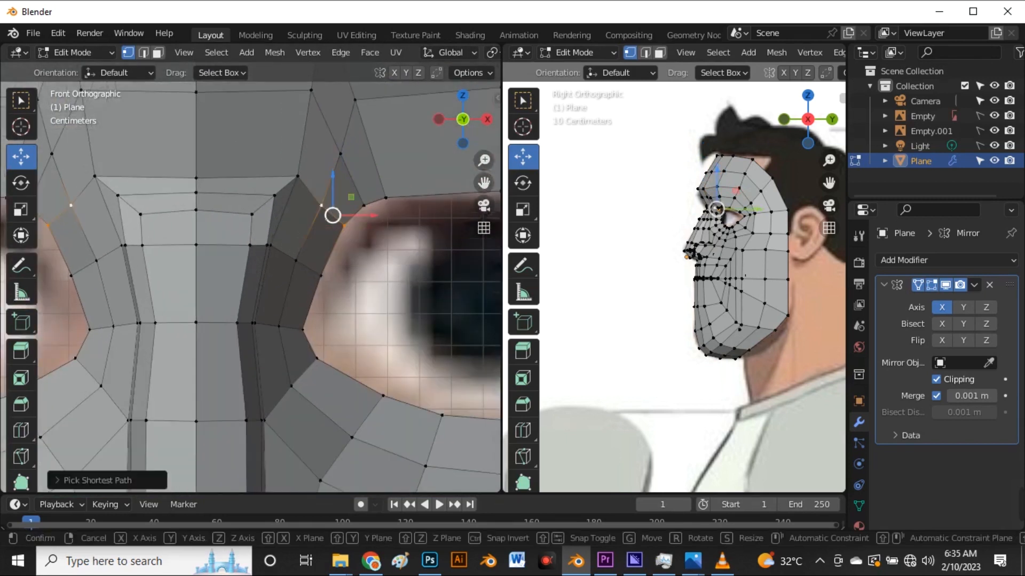
pyautogui.click(343, 242)
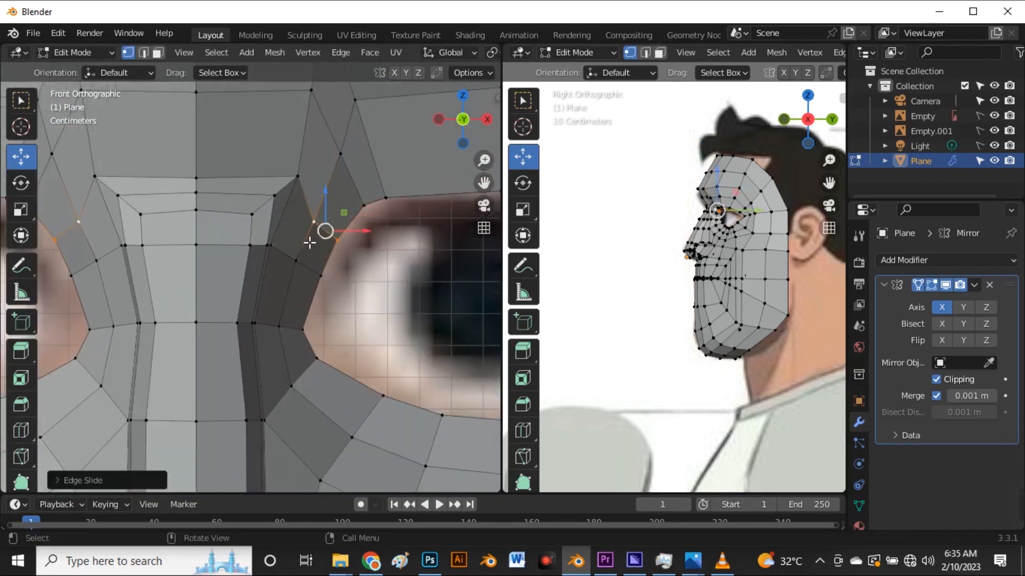
# - Slide the upper inner eye-rim vertex down along the rim and nudge it freely into place
pyautogui.scroll(2, 309, 241)
pyautogui.click(343, 233)
pyautogui.press('g')
pyautogui.press('g')
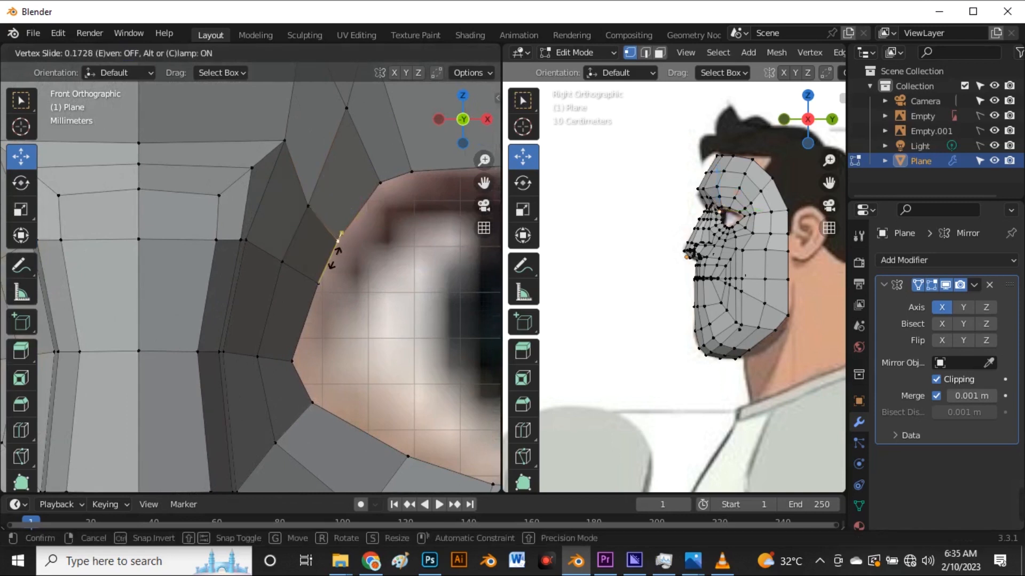
pyautogui.click(335, 258)
pyautogui.press('g')
pyautogui.click(350, 261)
# - Slide the next lower vertex of the inner eye rim along its edge and adjust it along X
pyautogui.click(324, 291)
pyautogui.press('g')
pyautogui.press('g')
pyautogui.click(312, 321)
pyautogui.press('g')
pyautogui.press('x')
pyautogui.click(314, 324)
# - Slide the vertex beside the inner eye rim, on the nose side, along its edge
pyautogui.click(291, 265)
pyautogui.press('g')
pyautogui.press('g')
pyautogui.click(282, 274)
pyautogui.click(315, 312)
# - Slide the vertex above the inner upper eyelid and the eyelid-rim vertex below it outward along their edges
pyautogui.scroll(-9, 257, 284)
pyautogui.scroll(4, 314, 228)
pyautogui.click(237, 241)
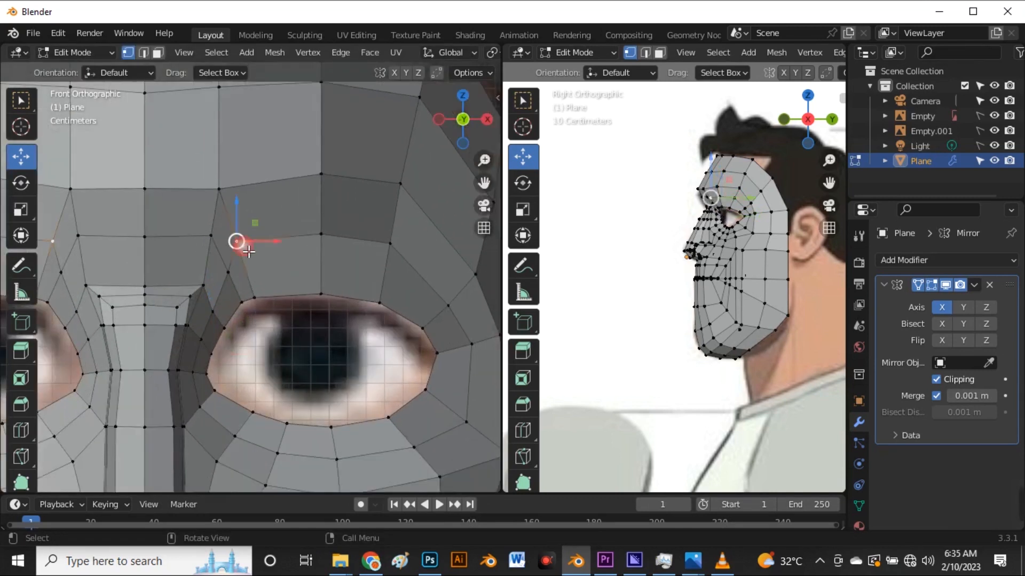
pyautogui.press('g')
pyautogui.press('g')
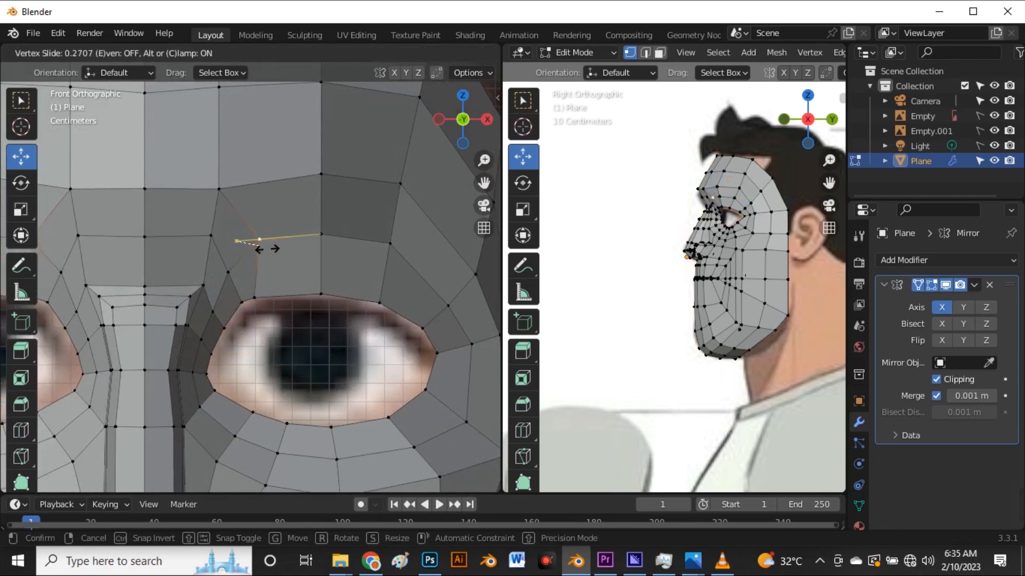
pyautogui.click(266, 249)
pyautogui.click(259, 298)
pyautogui.press('g')
pyautogui.press('g')
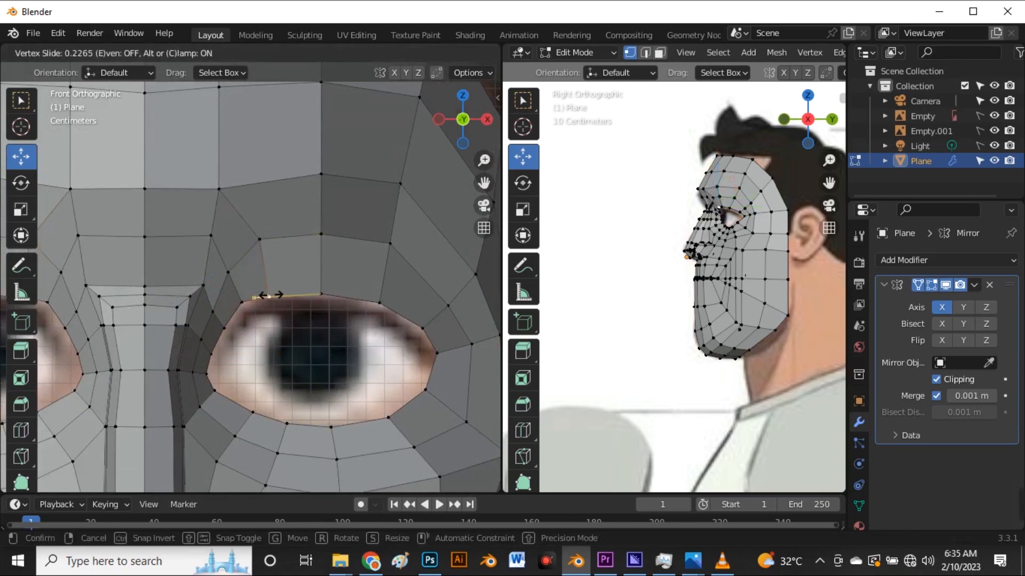
pyautogui.click(269, 294)
# - Select the row of vertices along the upper eyelid rim and flatten it by scaling along Z
pyautogui.click(302, 318)
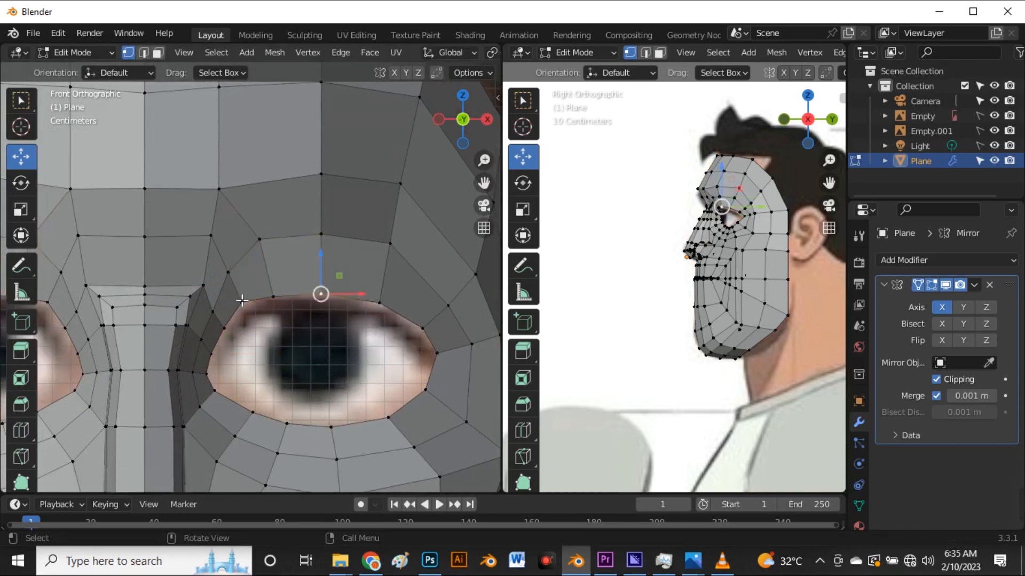
pyautogui.moveTo(239, 301); pyautogui.dragTo(308, 307)
pyautogui.moveTo(388, 316); pyautogui.dragTo(386, 314)
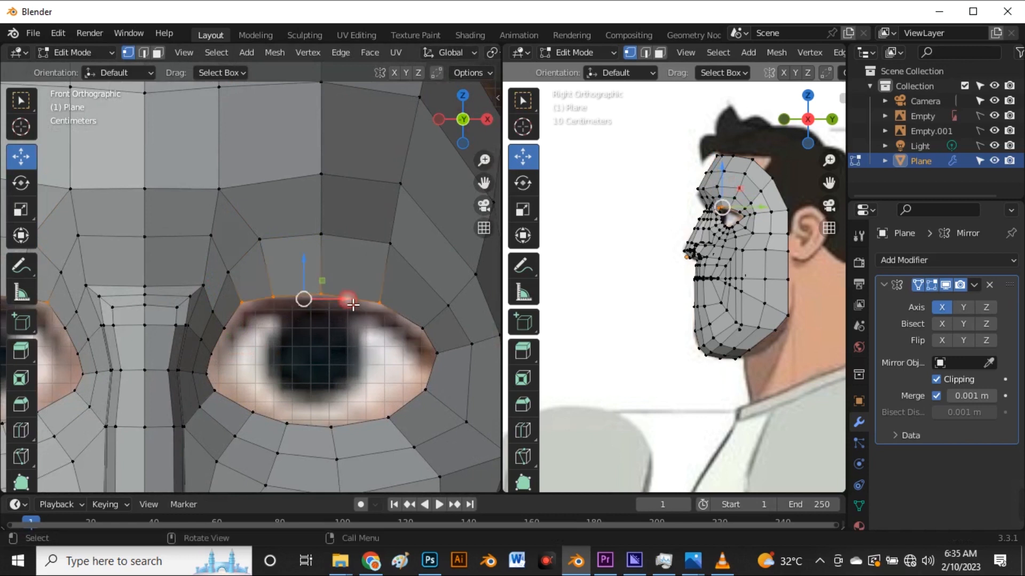
pyautogui.click(29, 217)
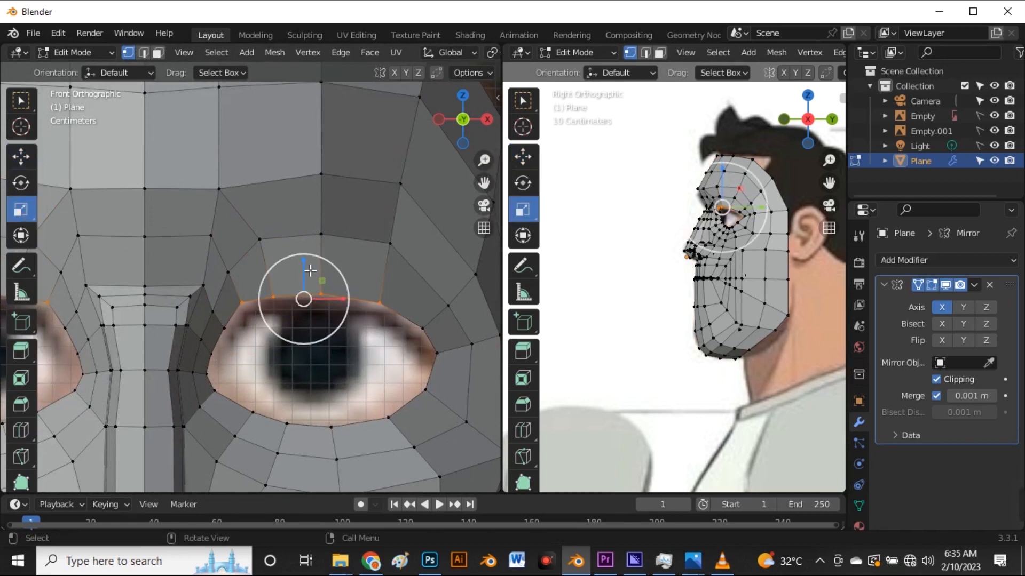
pyautogui.moveTo(310, 271); pyautogui.dragTo(309, 276)
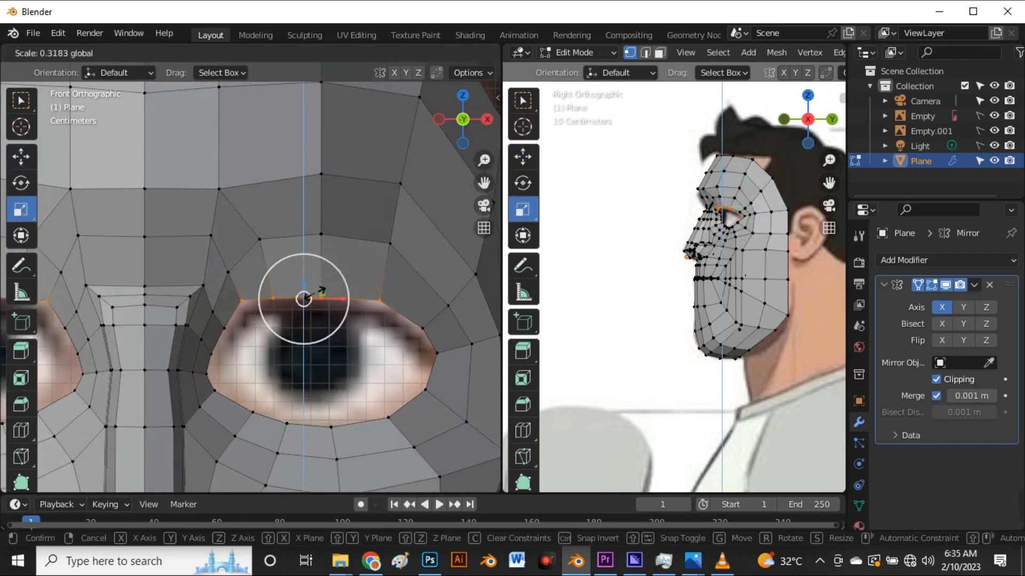
pyautogui.moveTo(321, 304); pyautogui.dragTo(322, 304)
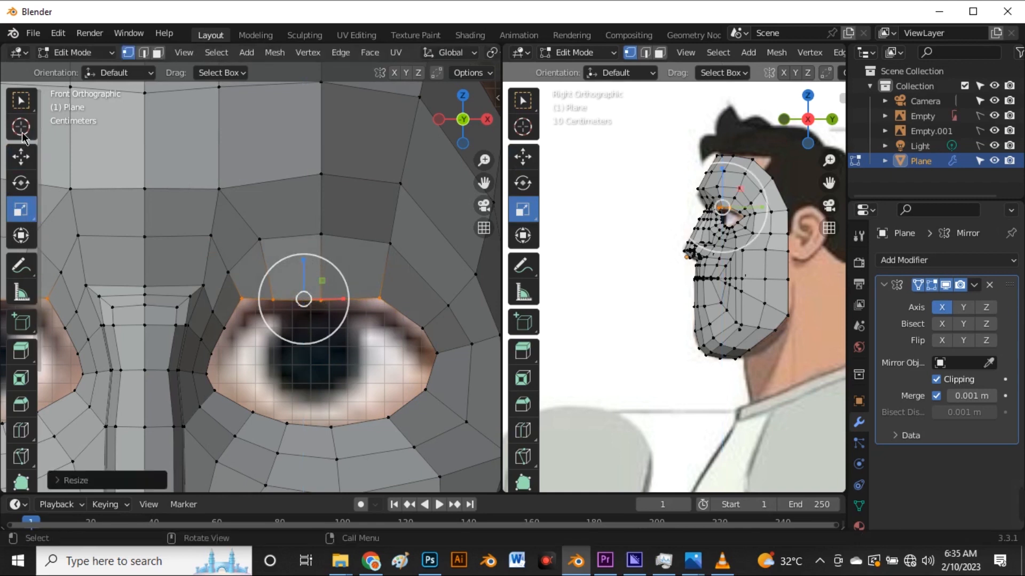
pyautogui.moveTo(305, 262); pyautogui.dragTo(307, 269)
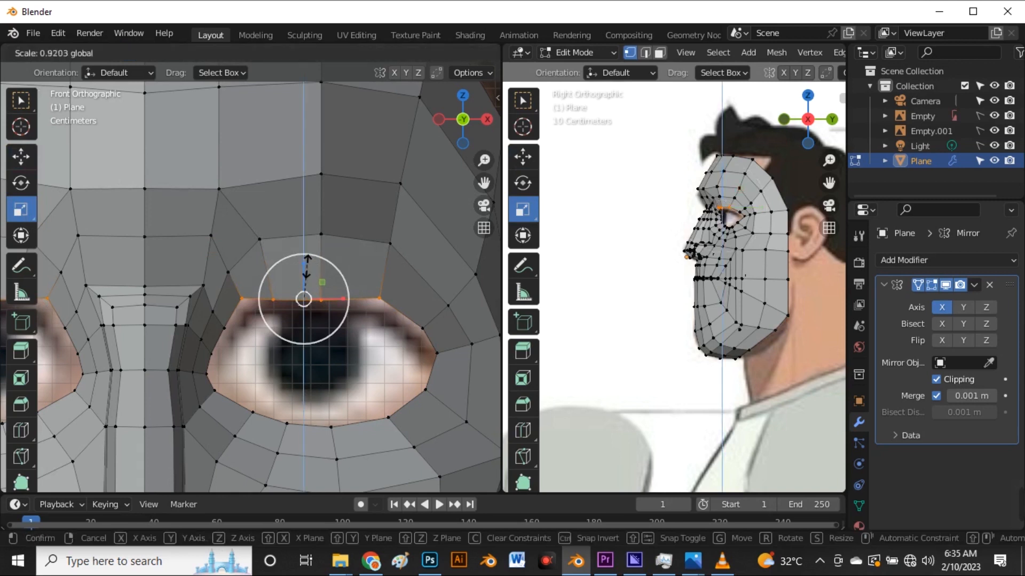
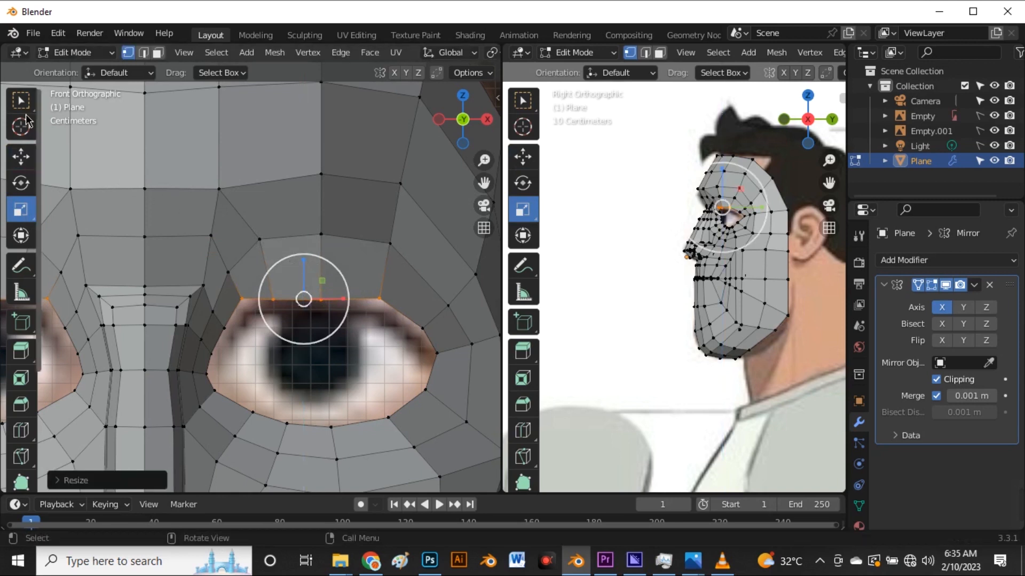
# - Move the outer upper eyelid vertex outward along X and the inner upper eyelid vertex down along Z
pyautogui.click(21, 156)
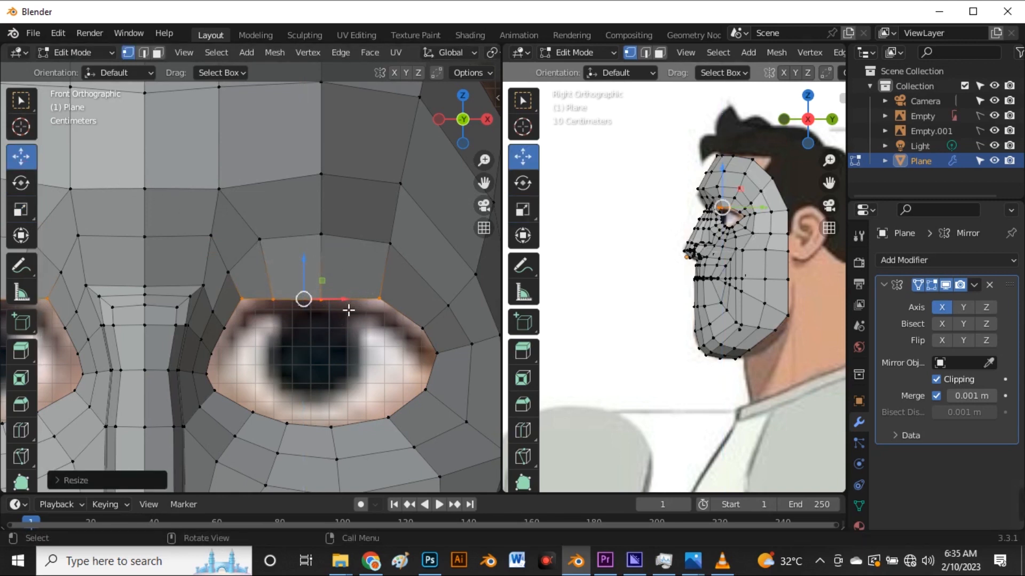
pyautogui.click(384, 303)
pyautogui.moveTo(402, 302); pyautogui.dragTo(408, 302)
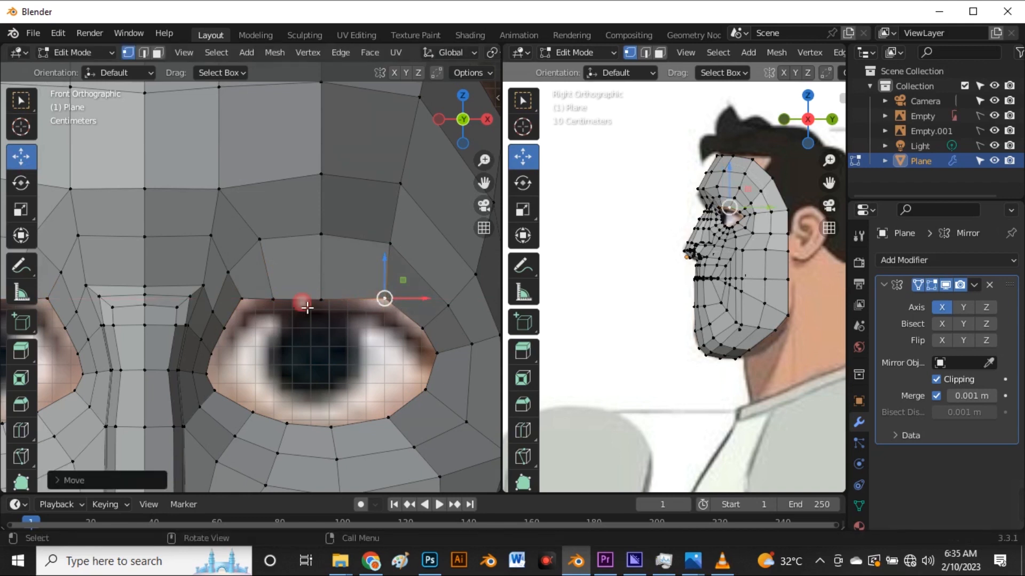
pyautogui.click(252, 303)
pyautogui.moveTo(250, 269); pyautogui.dragTo(251, 273)
pyautogui.click(339, 409)
pyautogui.scroll(-5, 330, 364)
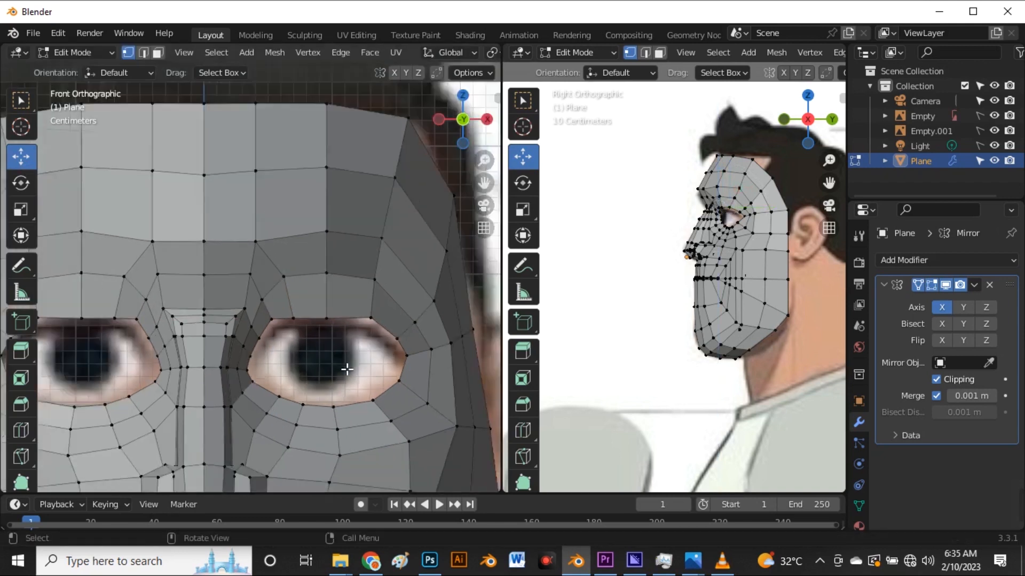
# - Move the outer upper eyelid vertex down along Z and check the eye outline against the front reference with see-through display
pyautogui.scroll(5, 393, 336)
pyautogui.click(394, 329)
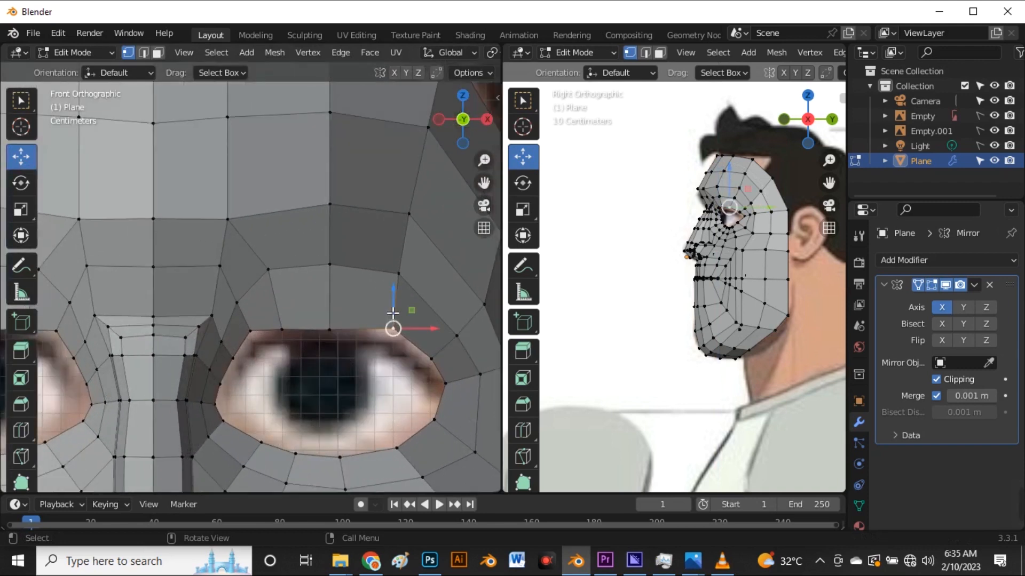
pyautogui.moveTo(395, 305); pyautogui.dragTo(397, 316)
pyautogui.scroll(-3, 347, 354)
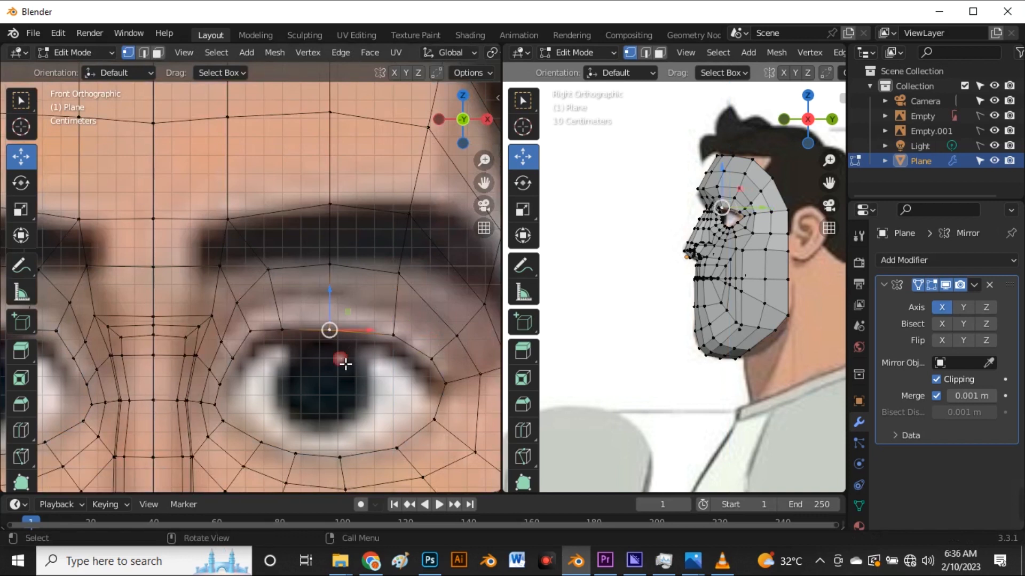
pyautogui.scroll(4, 337, 357)
pyautogui.scroll(-5, 299, 332)
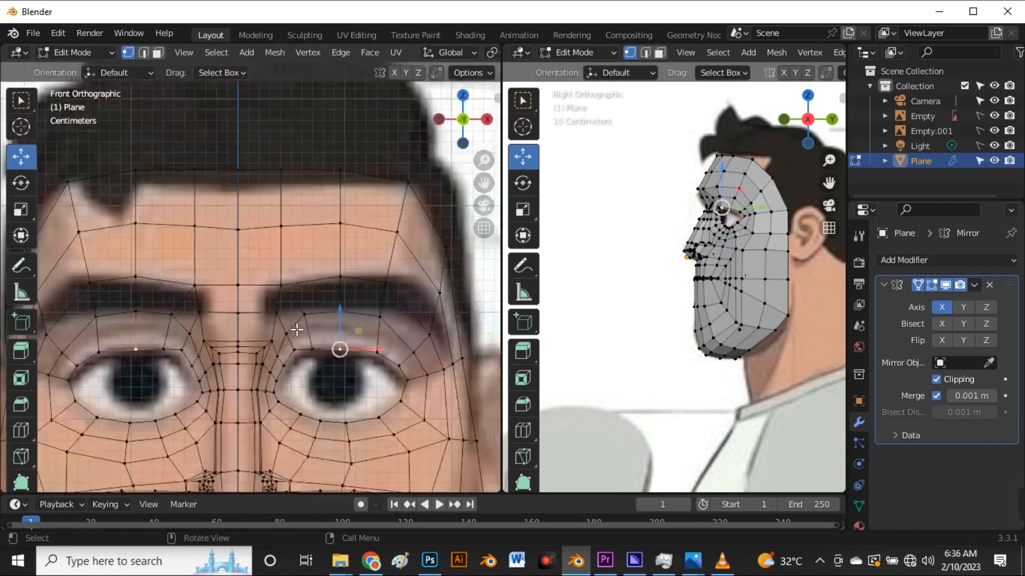
# - Reposition the vertex near the outer end of the eyebrow and shift the temple vertex beside the eye along X
pyautogui.scroll(5, 299, 331)
pyautogui.click(415, 329)
pyautogui.press('g')
pyautogui.click(417, 325)
pyautogui.click(431, 390)
pyautogui.press('g')
pyautogui.press('x')
pyautogui.click(429, 379)
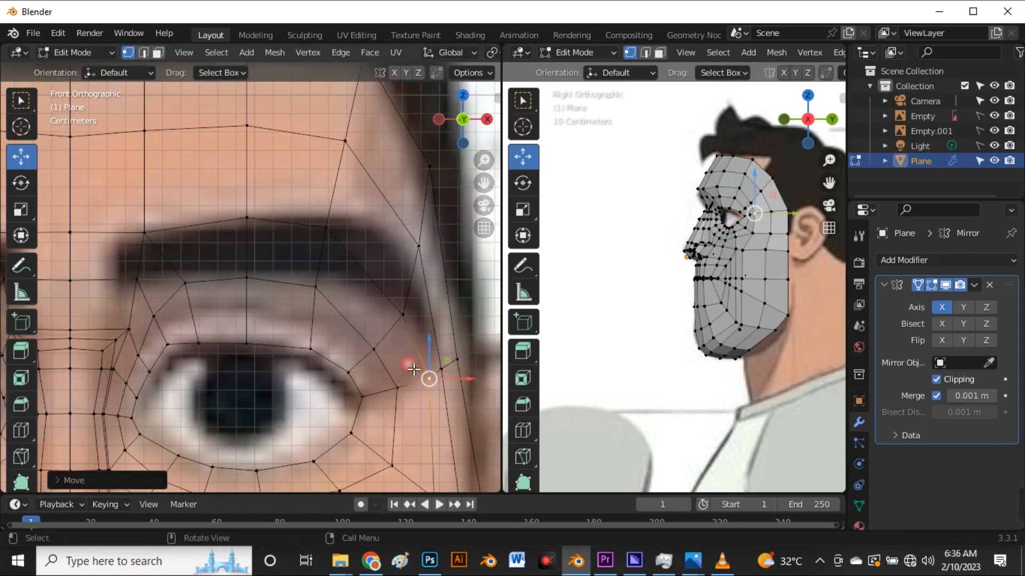
# - Move the vertex above the outer eye corner outward along X and fine-tune its position freely
pyautogui.click(383, 356)
pyautogui.press('g')
pyautogui.press('x')
pyautogui.click(394, 348)
pyautogui.press('g')
pyautogui.click(394, 352)
pyautogui.scroll(-2, 354, 338)
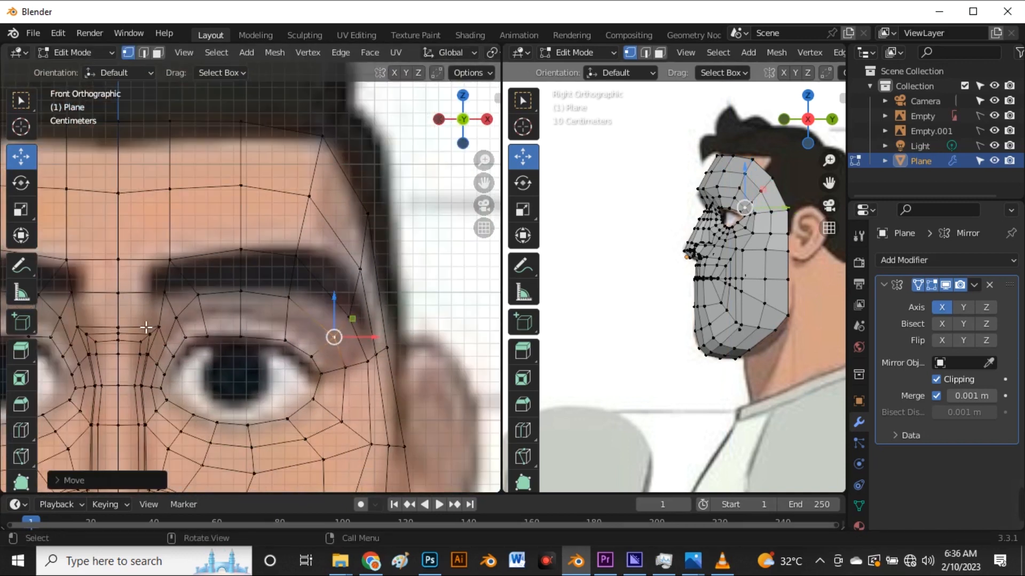
# - Move the vertex at the upper side corner of the nose bridge slightly inward and up
pyautogui.scroll(4, 179, 334)
pyautogui.click(177, 330)
pyautogui.press('g')
pyautogui.click(170, 327)
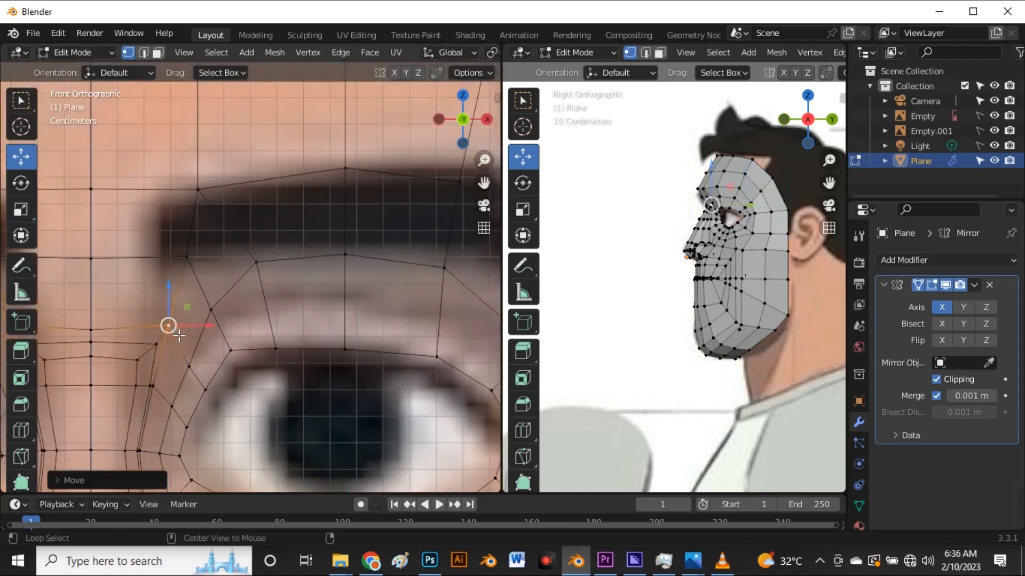
# - Select the upper side vertices of the nose bridge together with its corner vertex and move them slightly inward along X
pyautogui.hotkey('shift', 'z')
pyautogui.scroll(-5, 213, 327)
pyautogui.scroll(6, 183, 325)
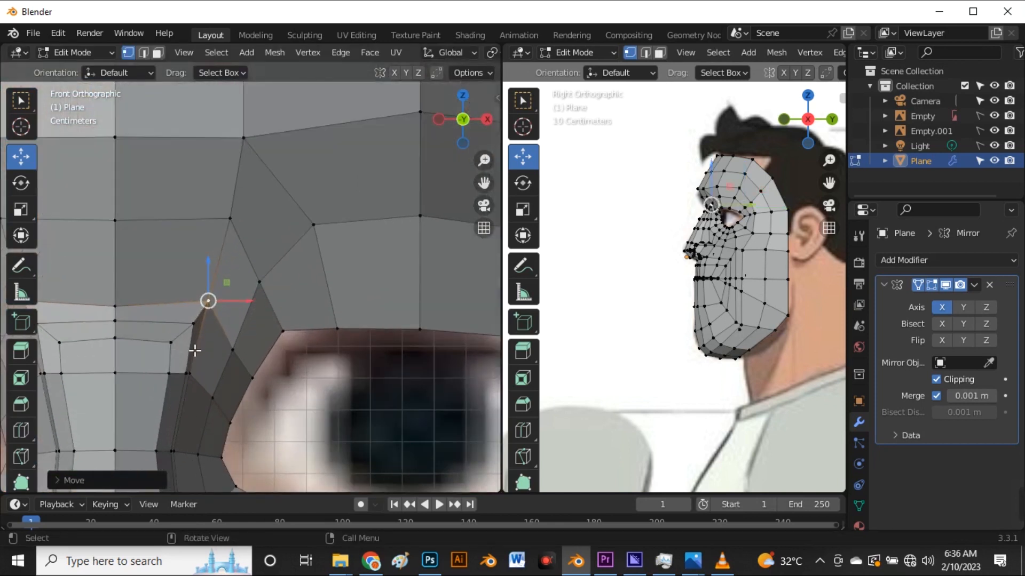
pyautogui.click(193, 323)
pyautogui.keyDown('shift'); pyautogui.click(186, 373); pyautogui.keyUp('shift')
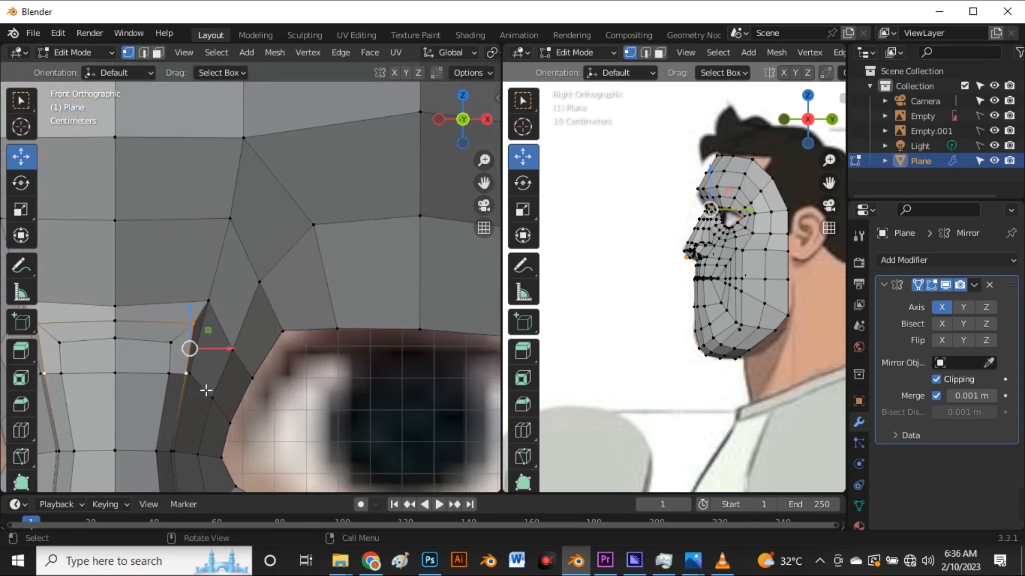
pyautogui.keyDown('shift'); pyautogui.click(169, 374); pyautogui.keyUp('shift')
pyautogui.keyDown('shift'); pyautogui.click(171, 342); pyautogui.keyUp('shift')
pyautogui.keyDown('shift'); pyautogui.click(210, 303); pyautogui.keyUp('shift')
pyautogui.hotkey('alt', 'z')
pyautogui.moveTo(232, 349); pyautogui.dragTo(221, 350)
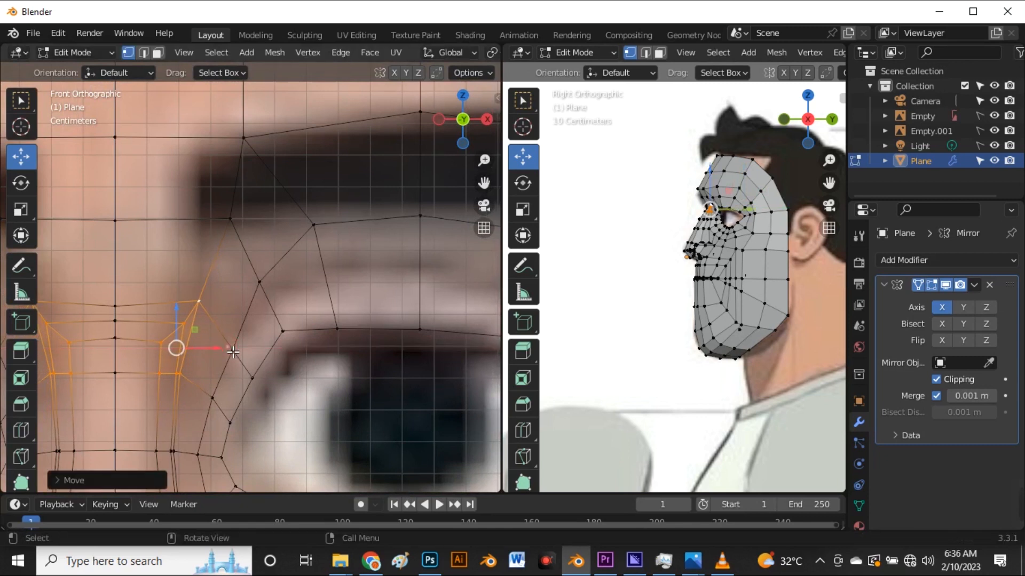
# - Move the two vertices between the nose bridge and the inner eye corner inward along X and fine-tune their positions
pyautogui.click(232, 352)
pyautogui.keyDown('shift'); pyautogui.click(214, 397); pyautogui.keyUp('shift')
pyautogui.moveTo(256, 382); pyautogui.dragTo(246, 383)
pyautogui.hotkey('alt', 'z')
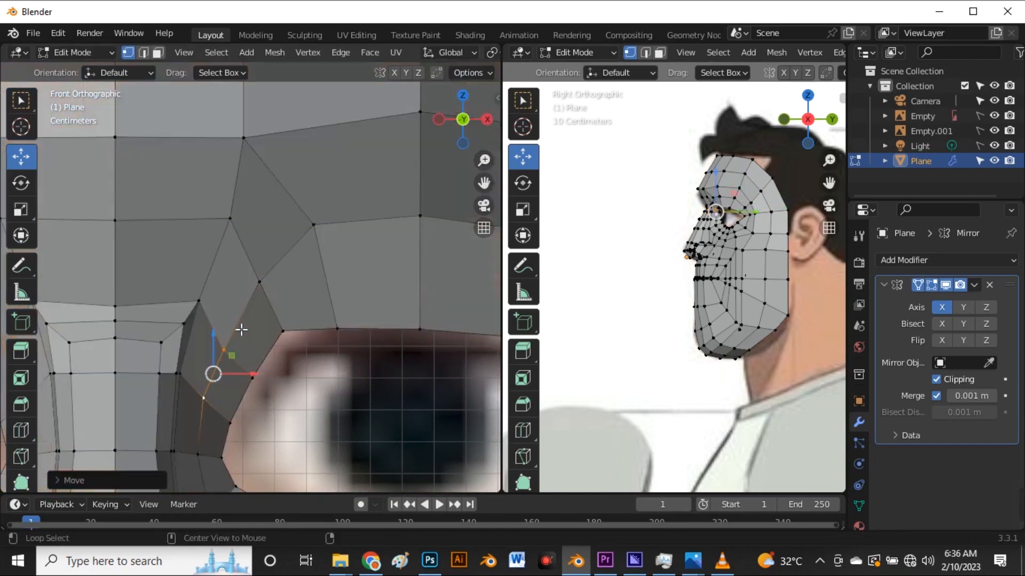
pyautogui.moveTo(233, 359); pyautogui.dragTo(235, 351)
pyautogui.click(222, 398)
pyautogui.moveTo(222, 399); pyautogui.dragTo(220, 412)
pyautogui.click(230, 423)
pyautogui.click(294, 407)
# - Shift the two side vertices just below the nose bridge's corner slightly inward along X
pyautogui.scroll(-1, 265, 323)
pyautogui.keyDown('shift'); pyautogui.moveTo(132, 372); pyautogui.dragTo(189, 359, button='middle'); pyautogui.keyUp('shift')
pyautogui.scroll(2, 190, 360)
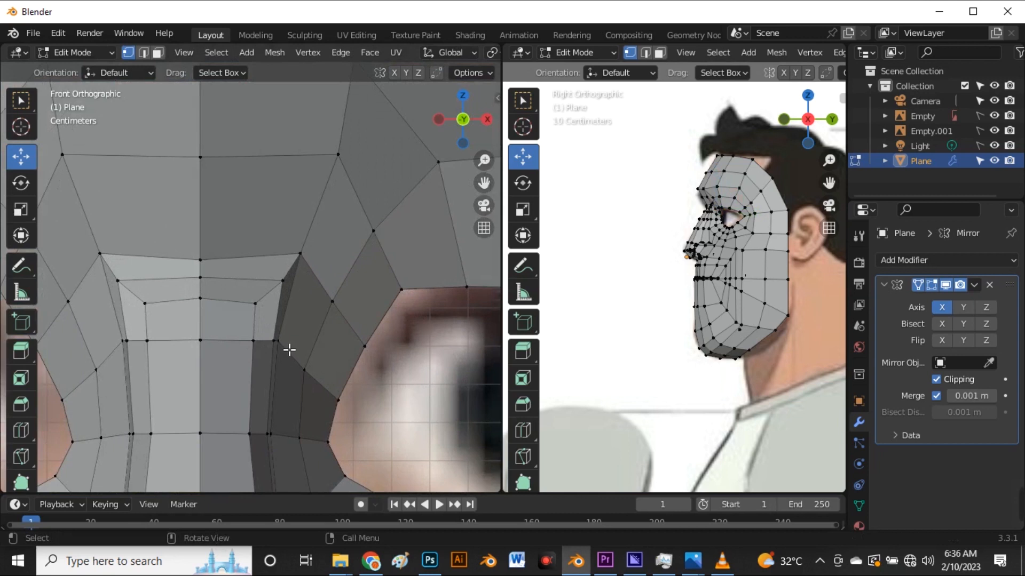
pyautogui.scroll(-2, 272, 347)
pyautogui.scroll(3, 286, 296)
pyautogui.click(284, 280)
pyautogui.keyDown('shift'); pyautogui.click(271, 330); pyautogui.keyUp('shift')
pyautogui.press('g')
pyautogui.press('x')
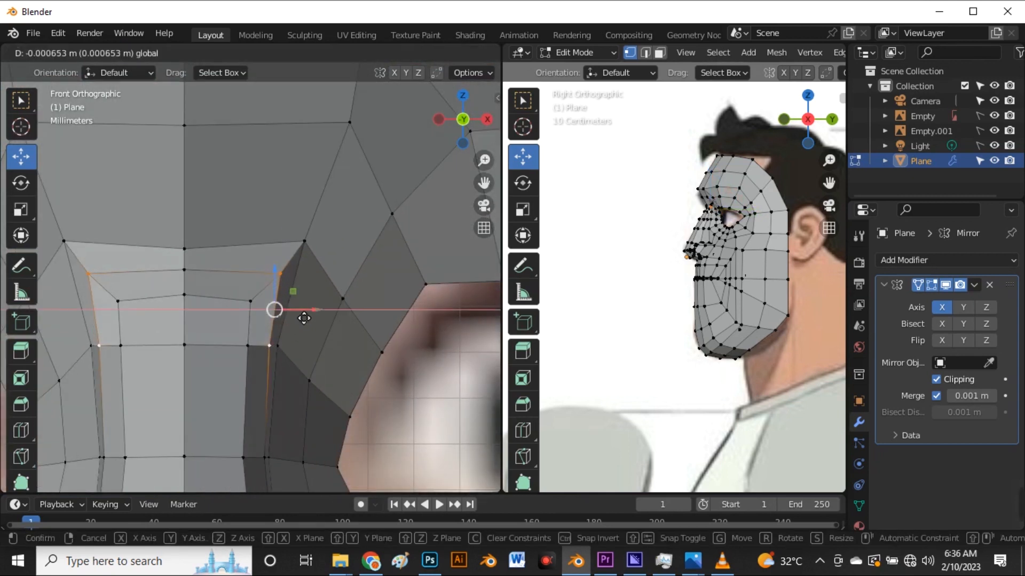
pyautogui.moveTo(304, 318); pyautogui.dragTo(300, 315)
# - Raise the centre vertex at the top of the nose bridge along Z and shift the bridge's corner vertex inward along X
pyautogui.click(272, 233)
pyautogui.click(182, 255)
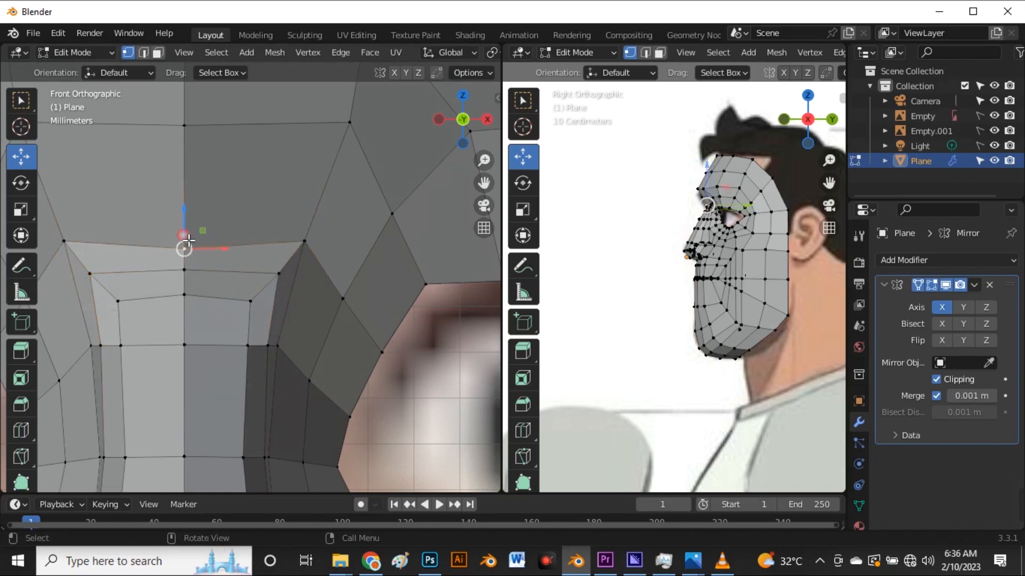
pyautogui.moveTo(188, 241); pyautogui.dragTo(193, 219)
pyautogui.scroll(-3, 270, 236)
pyautogui.scroll(2, 280, 216)
pyautogui.click(289, 208)
pyautogui.moveTo(320, 211); pyautogui.dragTo(314, 212)
# - Switch the front view to see-through display and select the face over the inner end of the eyebrow
pyautogui.click(295, 171)
pyautogui.scroll(-3, 161, 210)
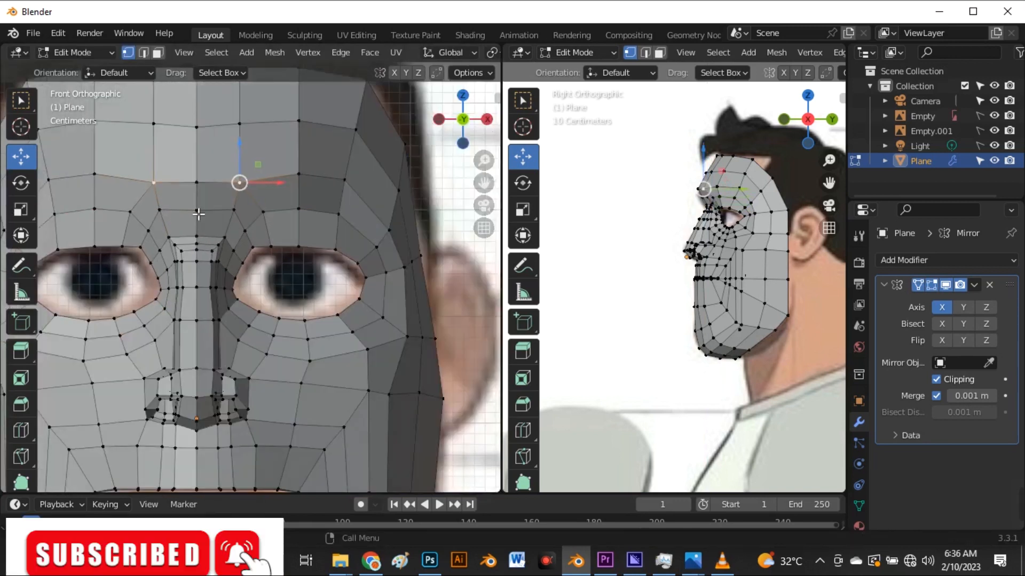
pyautogui.press('3')
pyautogui.scroll(-5, 215, 226)
pyautogui.hotkey('alt', 'z')
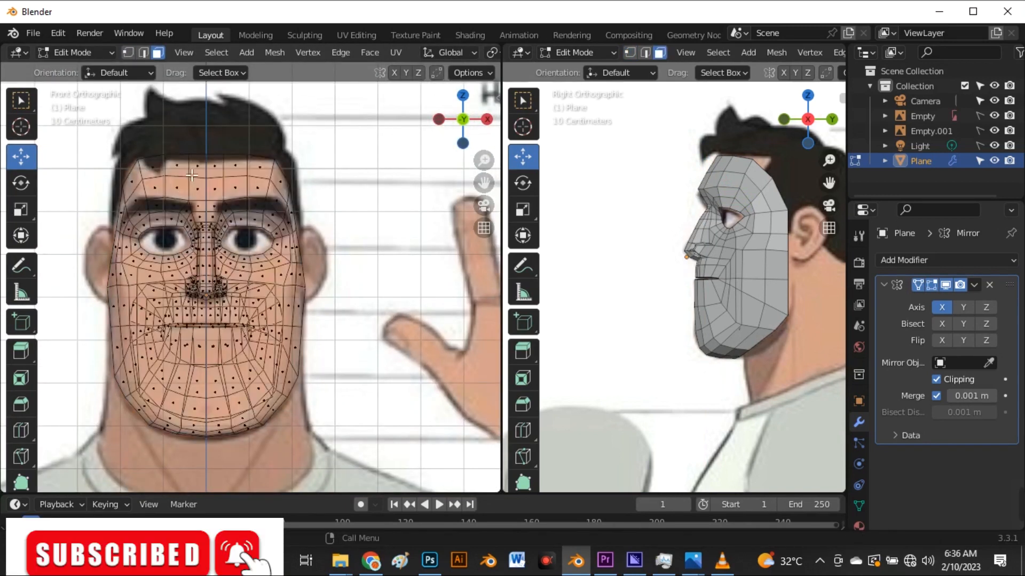
pyautogui.scroll(3, 237, 233)
pyautogui.scroll(3, 250, 243)
pyautogui.click(270, 240)
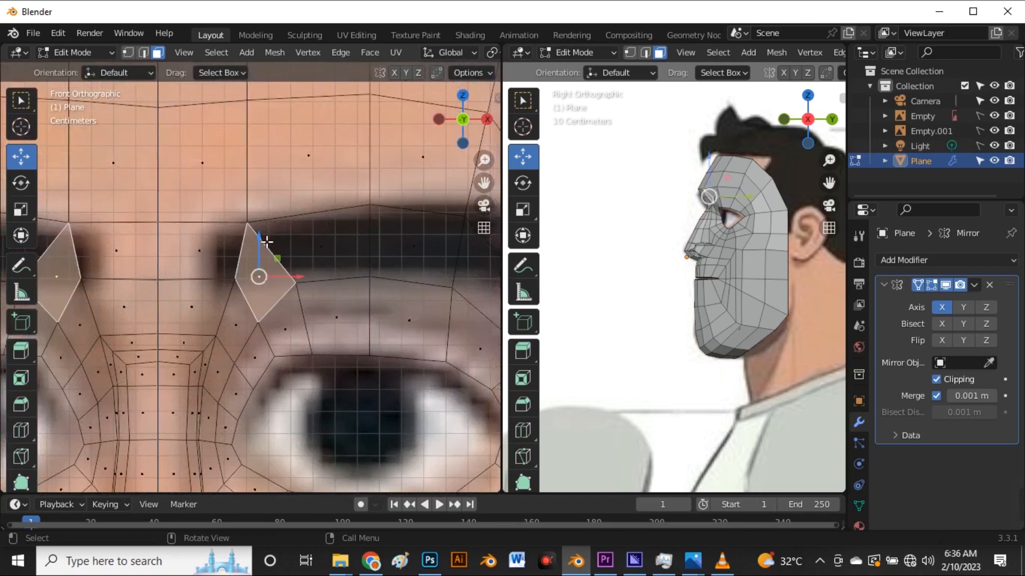
pyautogui.scroll(-4, 256, 237)
pyautogui.scroll(2, 278, 224)
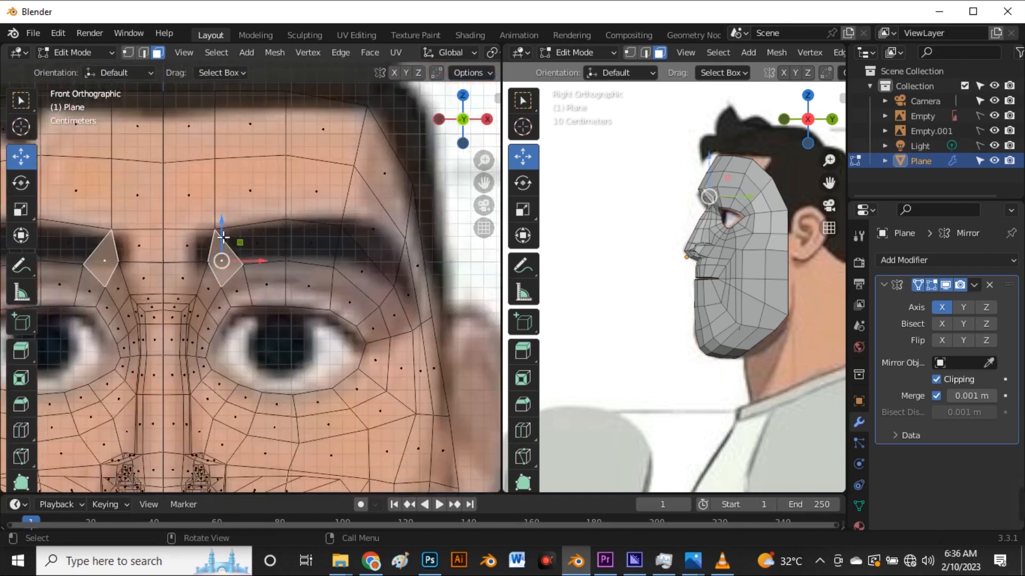
# - Duplicate the short edge at the eyebrow's inner end in place and separate the copy by selection into its own object
pyautogui.press('2')
pyautogui.scroll(4, 230, 240)
pyautogui.click(254, 248)
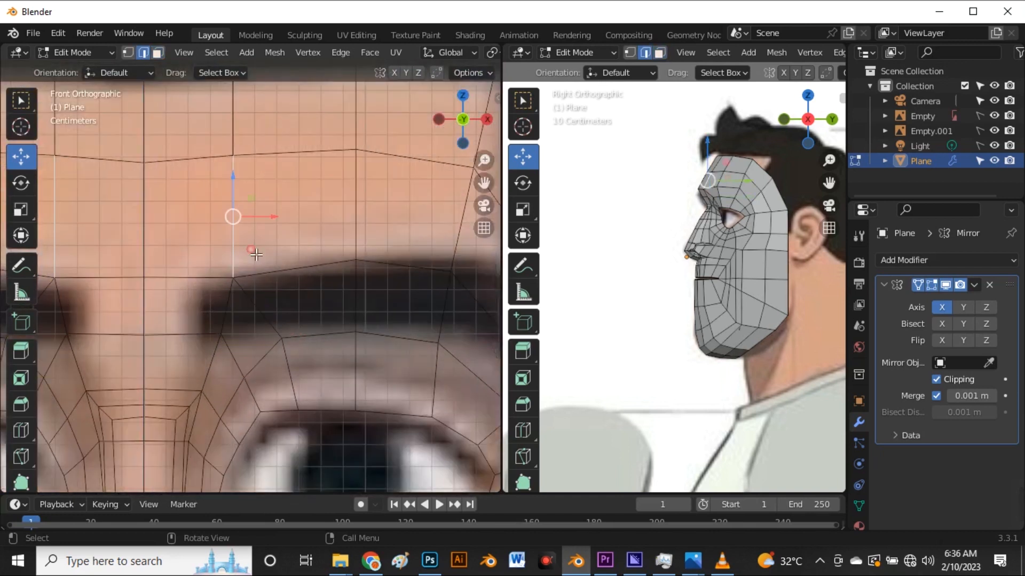
pyautogui.click(232, 301)
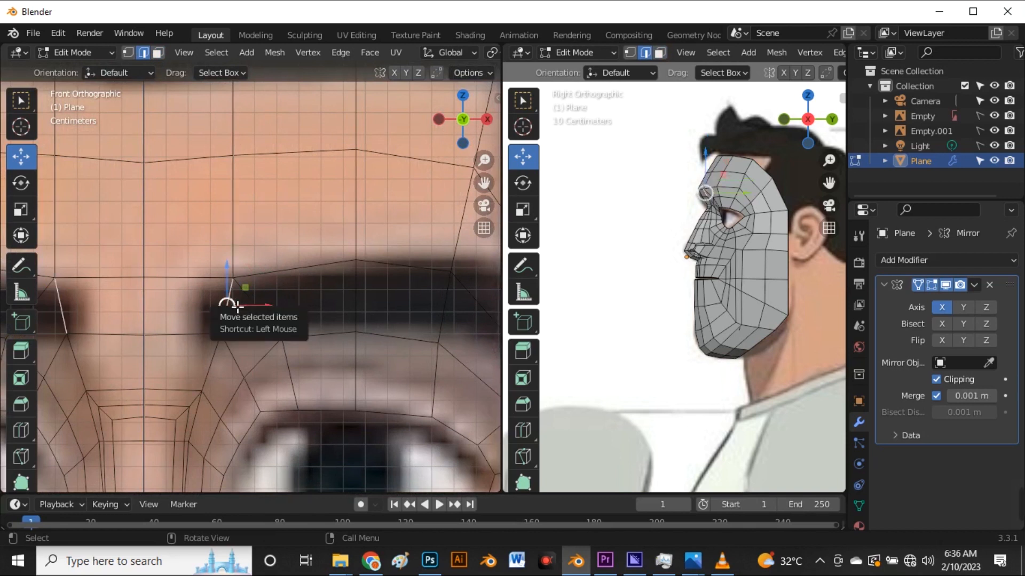
pyautogui.hotkey('shift', 'd')
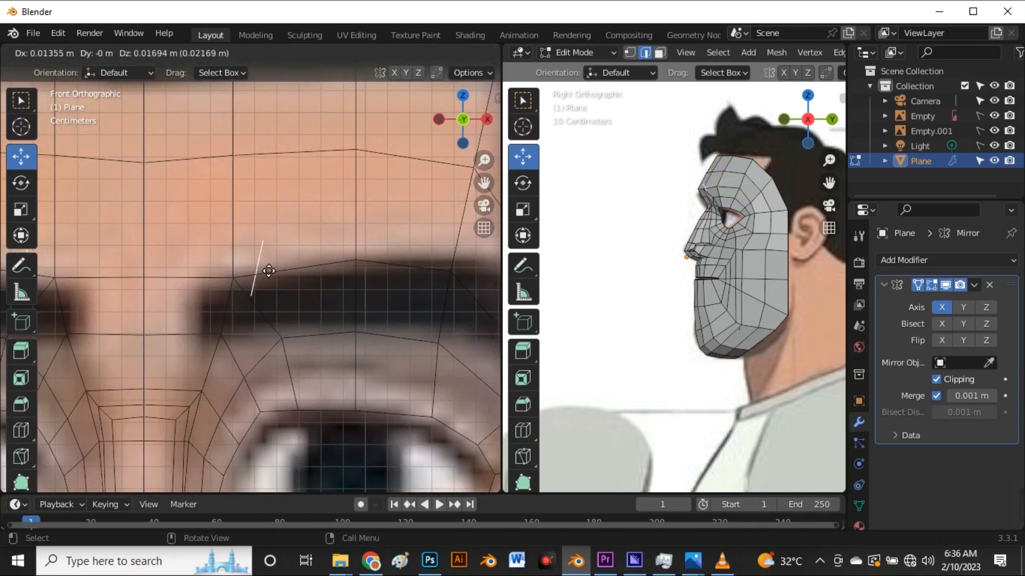
pyautogui.rightClick(268, 269)
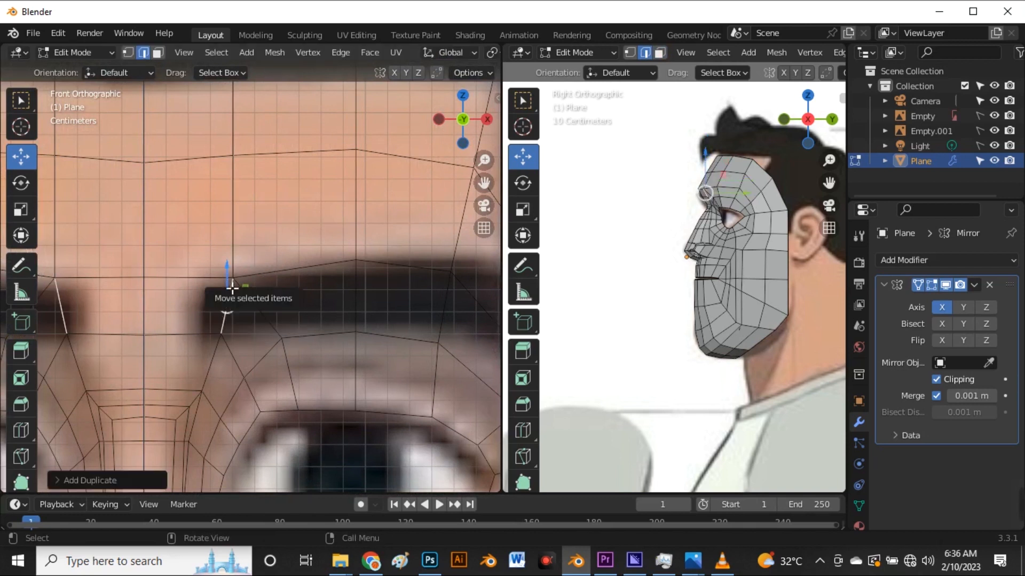
pyautogui.press('p')
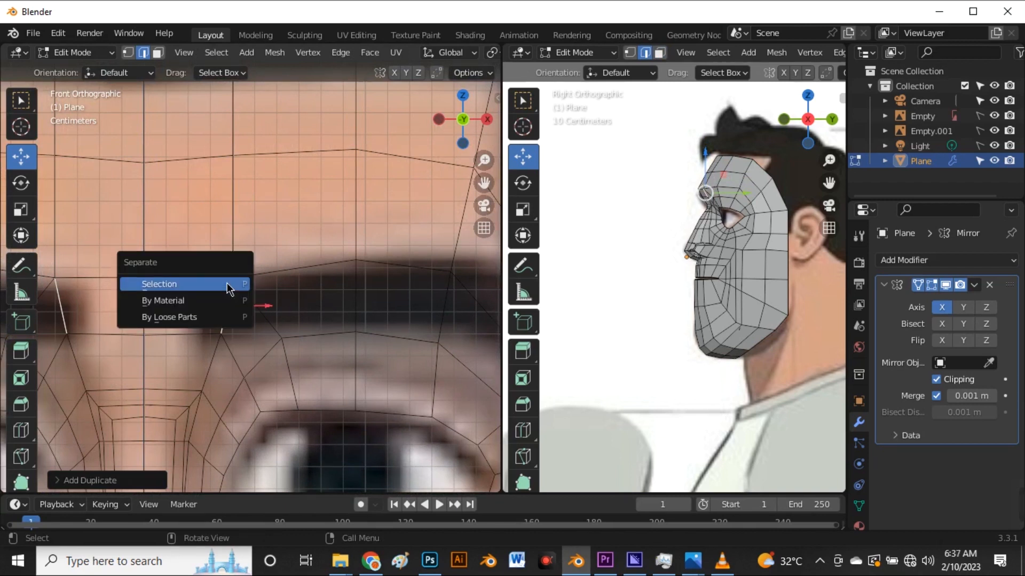
pyautogui.click(229, 289)
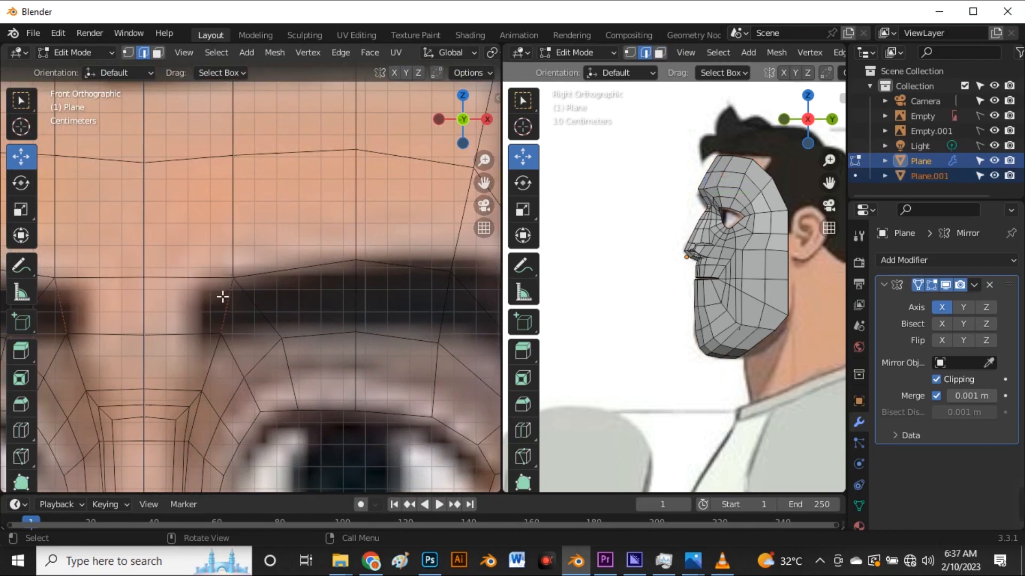
# - Leave the face mesh, make Plane.001 the only selected object and open it for vertex editing
pyautogui.press('Tab')
pyautogui.scroll(-1, 237, 296)
pyautogui.scroll(3, 236, 304)
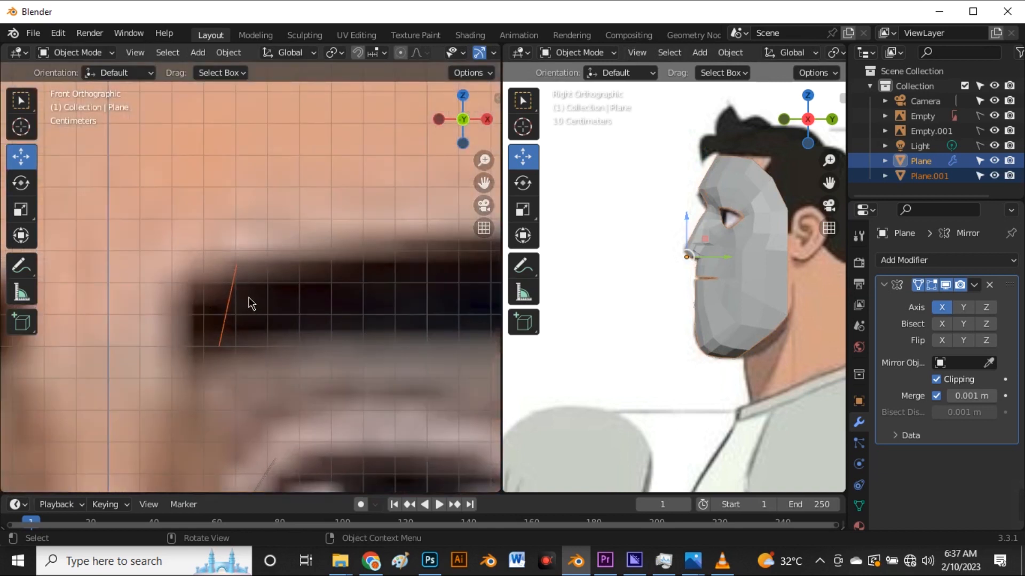
pyautogui.click(943, 177)
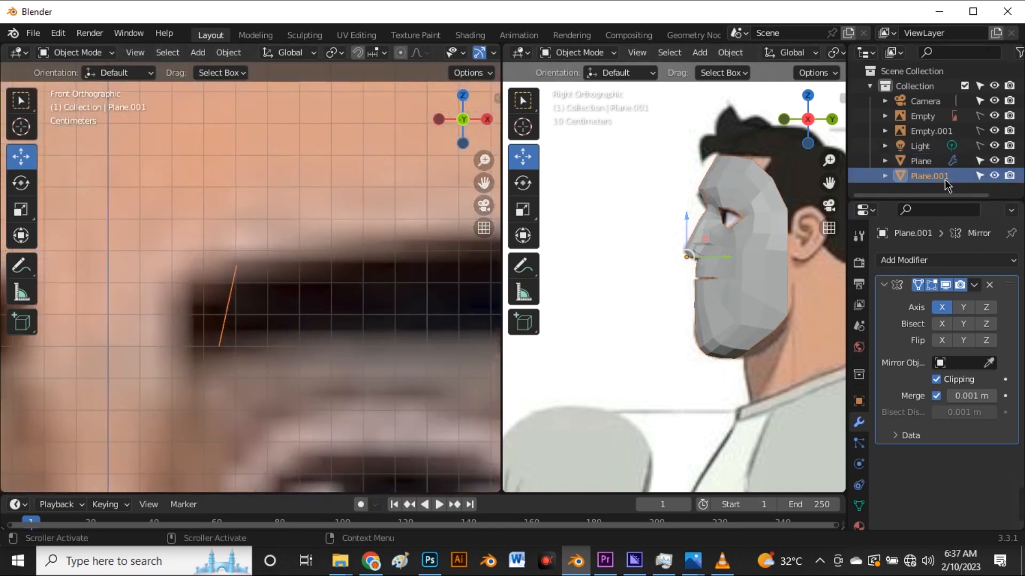
pyautogui.press('Tab')
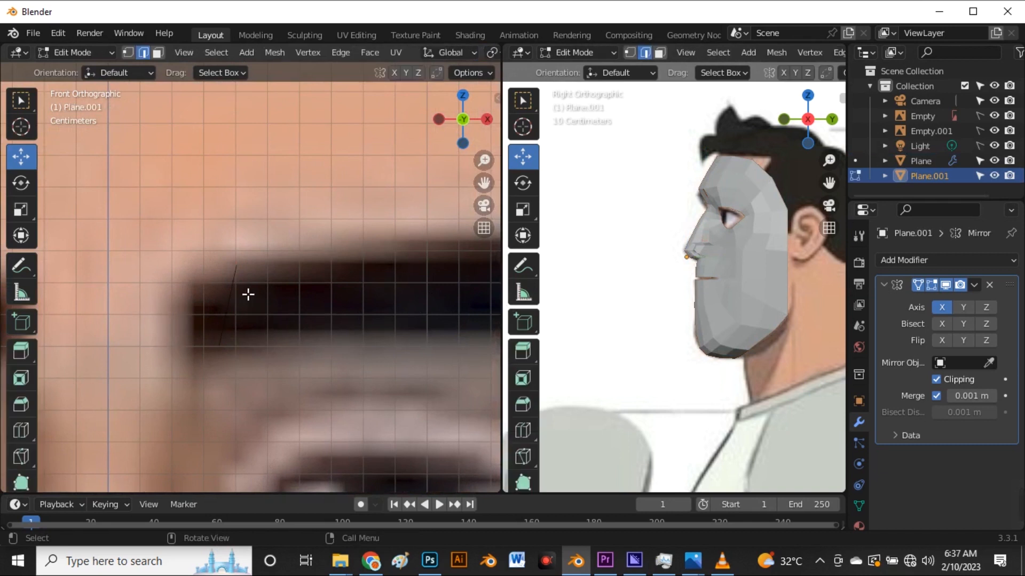
pyautogui.press('1')
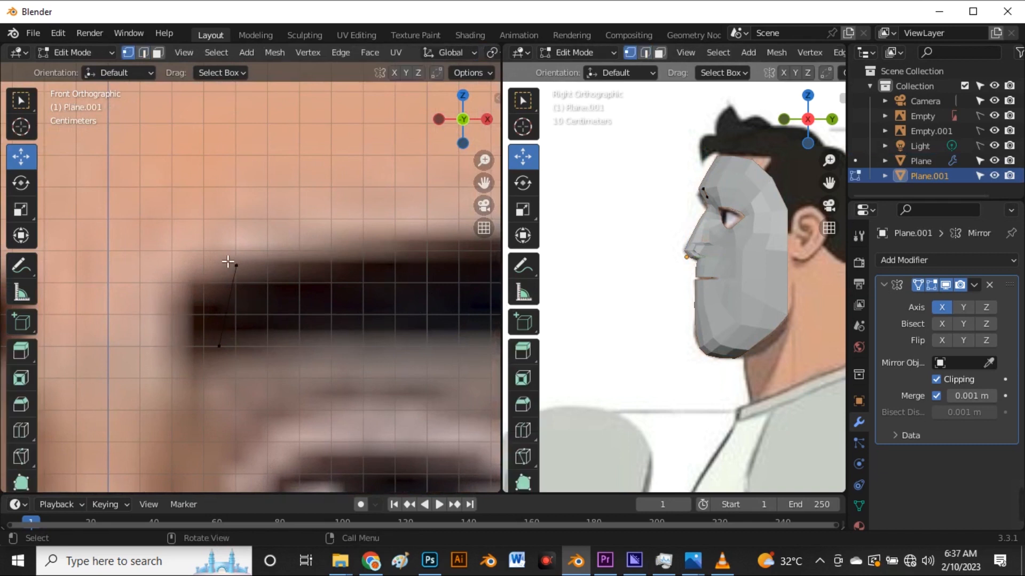
# - Move the separated edge to the inner end of the eyebrow and rotate it upright
pyautogui.keyDown('alt'); pyautogui.click(228, 303); pyautogui.keyUp('alt')
pyautogui.press('g')
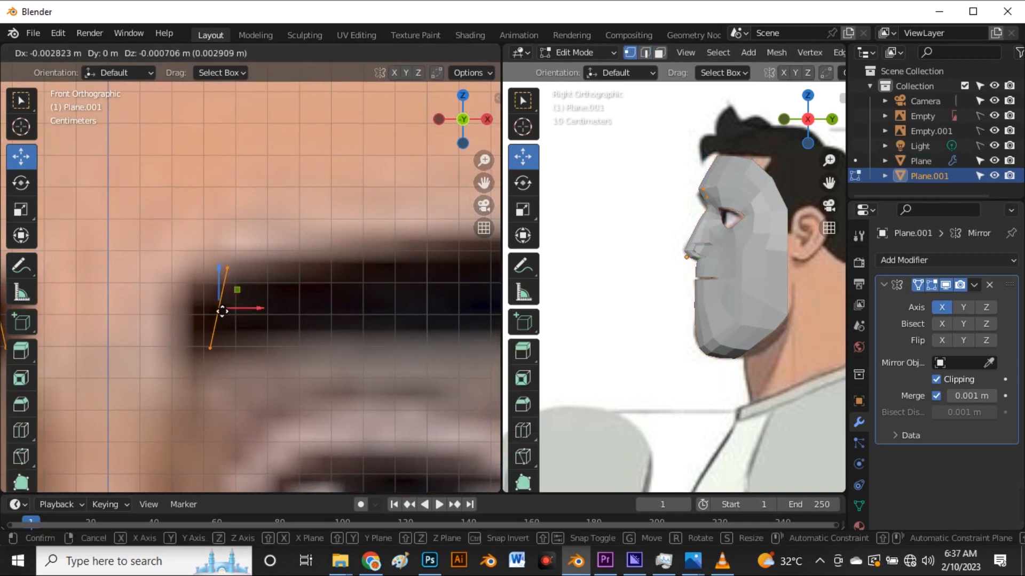
pyautogui.click(202, 311)
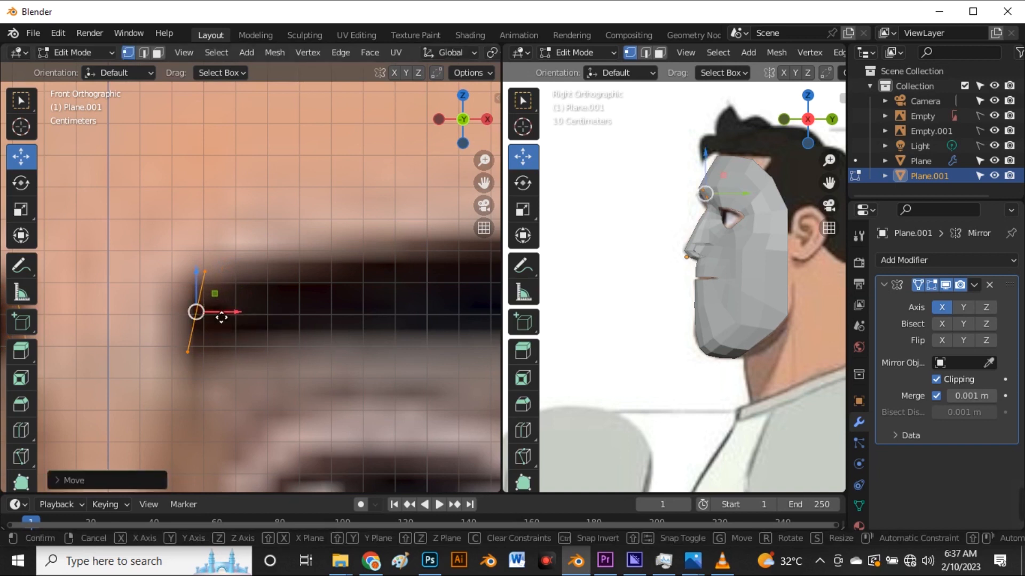
pyautogui.press('r')
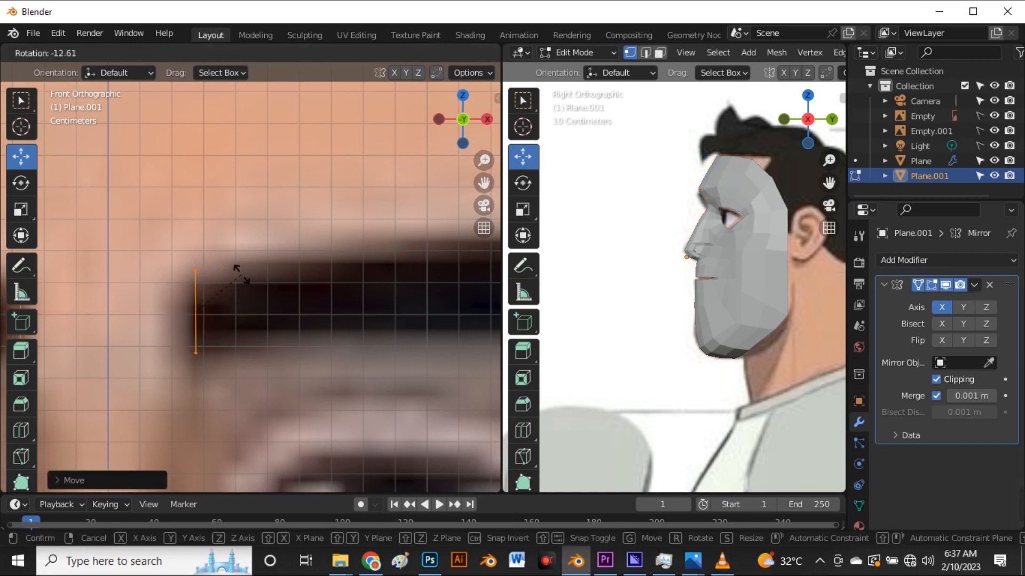
pyautogui.click(245, 280)
pyautogui.scroll(-6, 248, 286)
pyautogui.scroll(5, 257, 286)
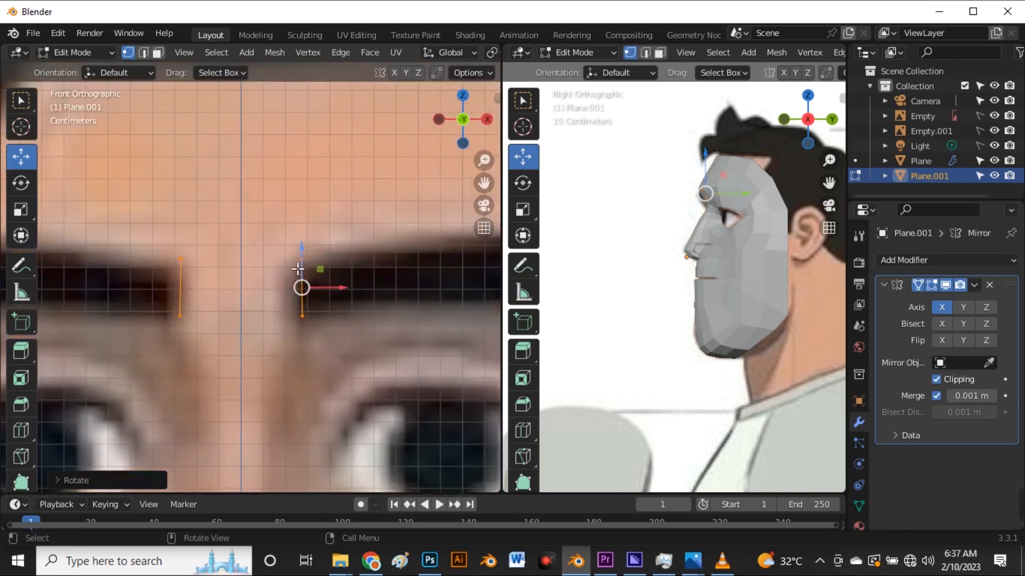
# - Adjust the edge's upper vertex freely and its lower vertex along Z to fit the eyebrow's inner end
pyautogui.click(310, 267)
pyautogui.scroll(3, 323, 269)
pyautogui.press('g')
pyautogui.click(296, 278)
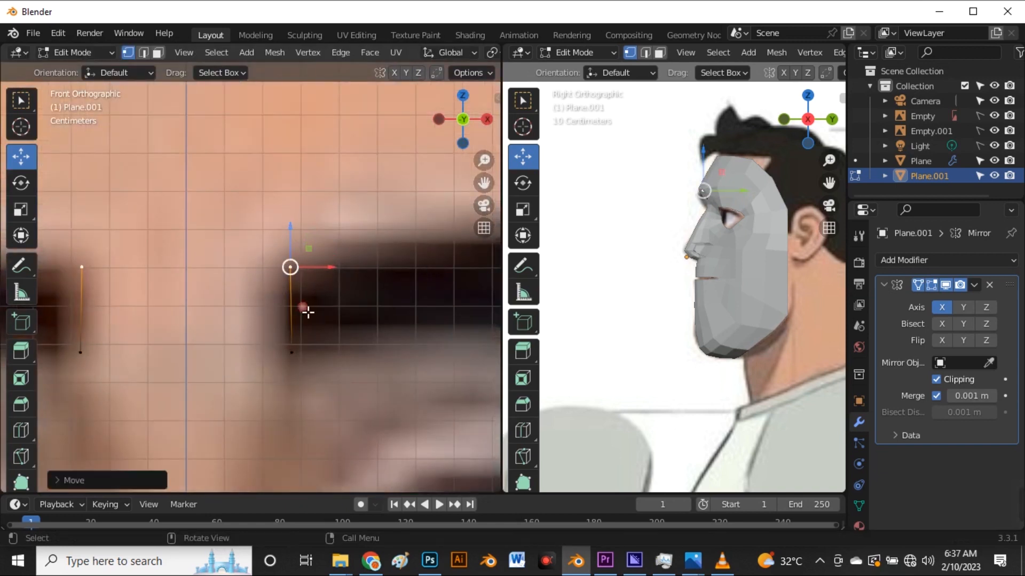
pyautogui.click(298, 352)
pyautogui.press('g')
pyautogui.press('z')
pyautogui.click(299, 352)
# - Select both vertices of the eyebrow edge and shift them slightly along X to line up with the eyebrow's inner end
pyautogui.moveTo(316, 246); pyautogui.dragTo(284, 393)
pyautogui.press('g')
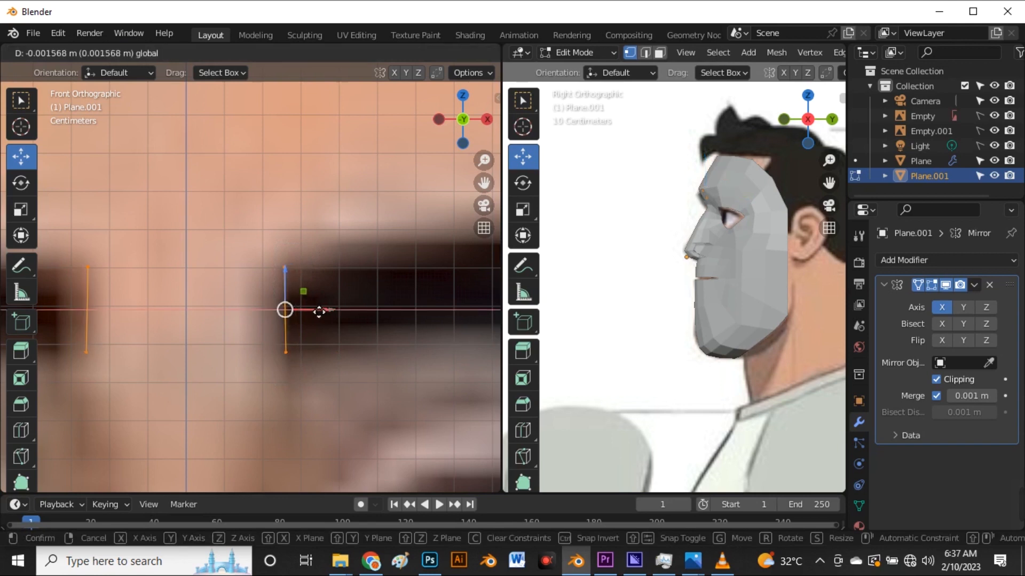
pyautogui.click(321, 310)
pyautogui.press('g')
pyautogui.press('x')
pyautogui.click(318, 311)
pyautogui.scroll(-5, 299, 299)
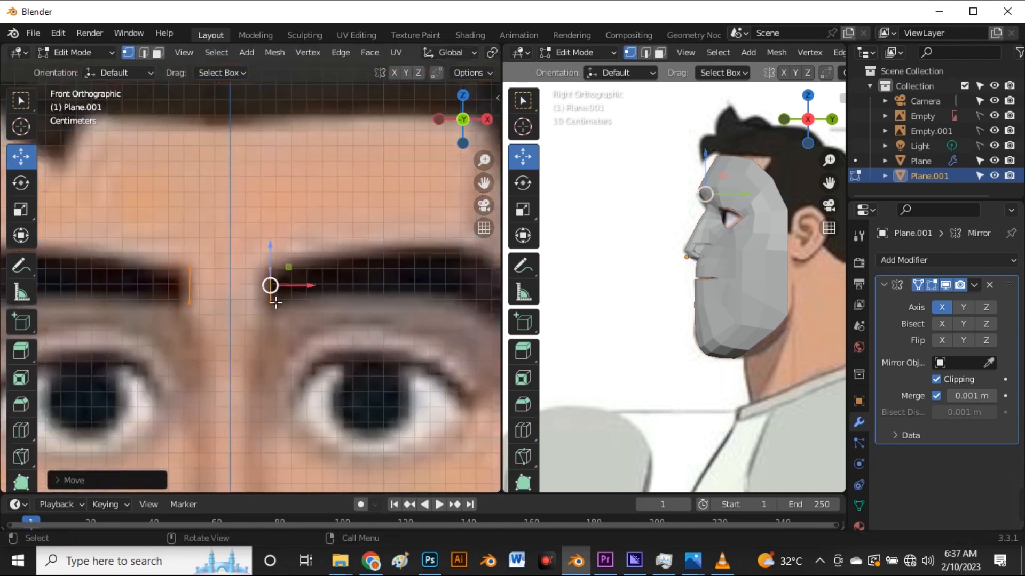
# - Move the eyebrow edge forward along Y in the side view and return the front view to solid display
pyautogui.scroll(4, 746, 175)
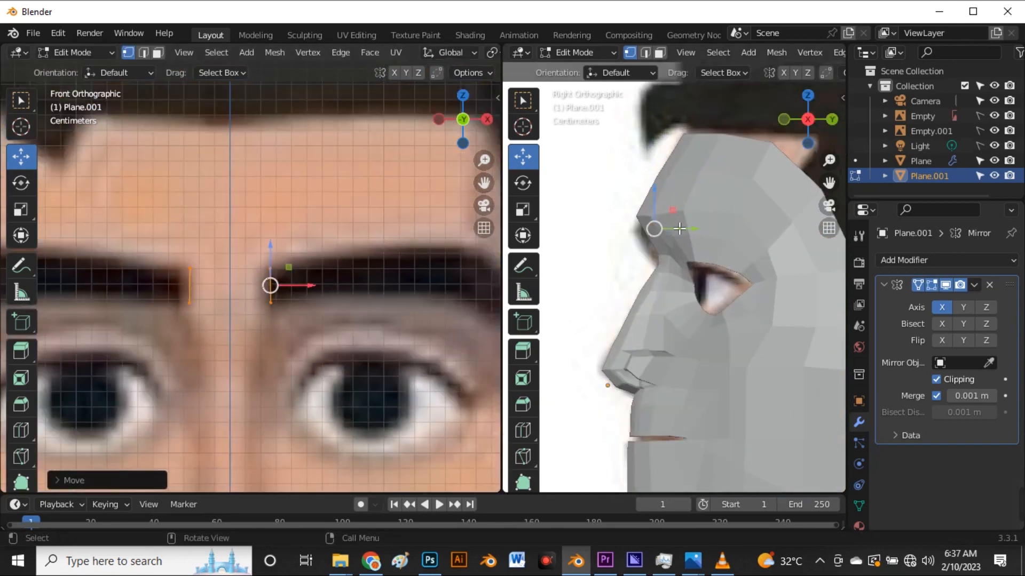
pyautogui.moveTo(687, 233); pyautogui.dragTo(678, 239)
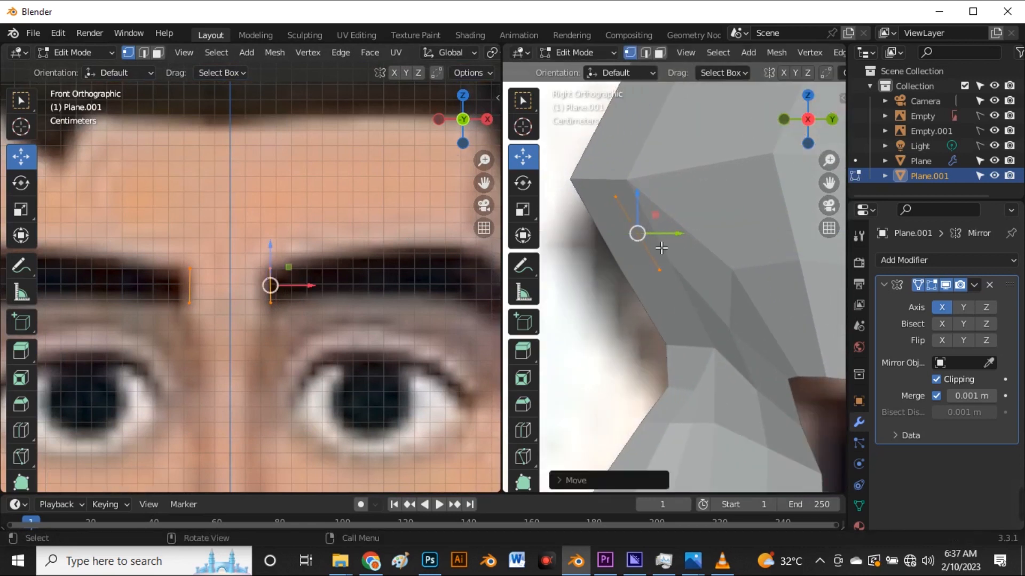
pyautogui.hotkey('alt', 'z')
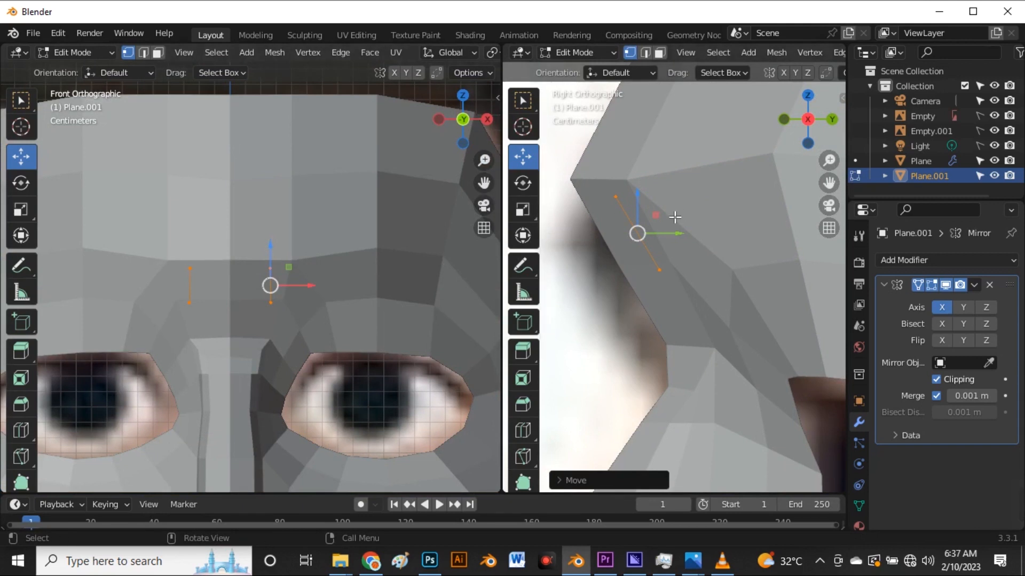
# - Turn on the wireframe overlay in the right side view
pyautogui.scroll(-3, 750, 73)
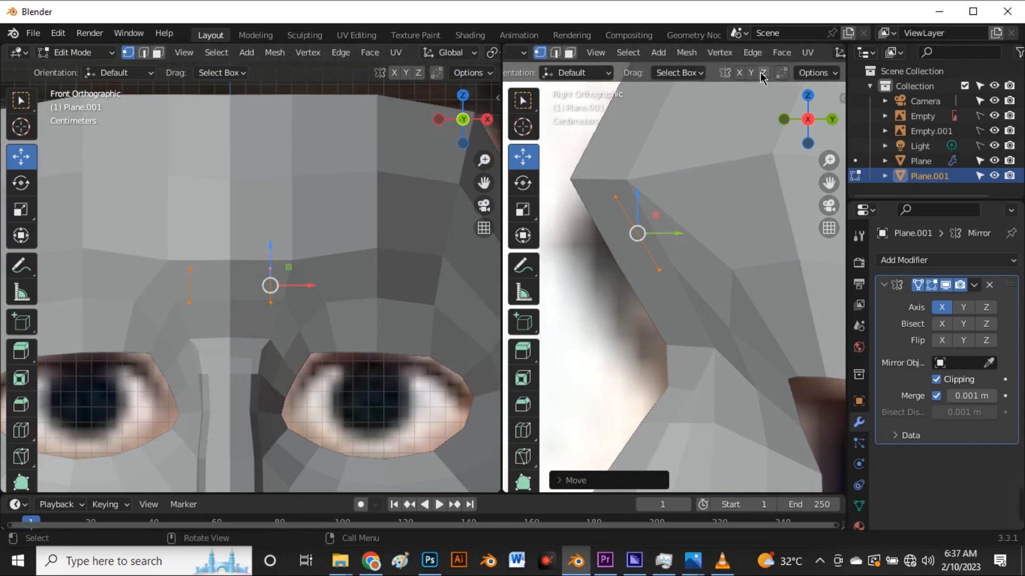
pyautogui.scroll(2, 826, 75)
pyautogui.scroll(-4, 795, 85)
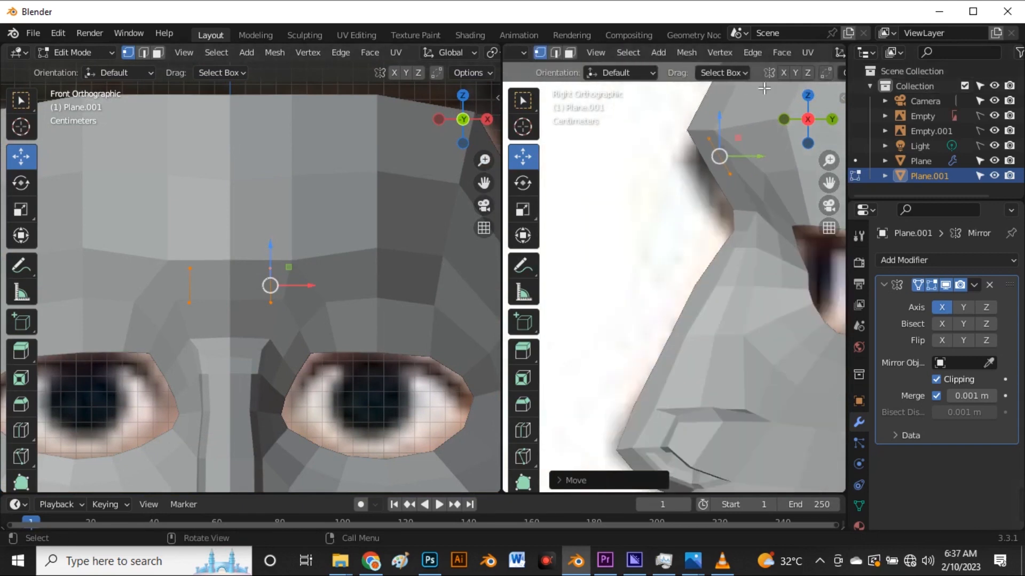
pyautogui.scroll(-1, 795, 74)
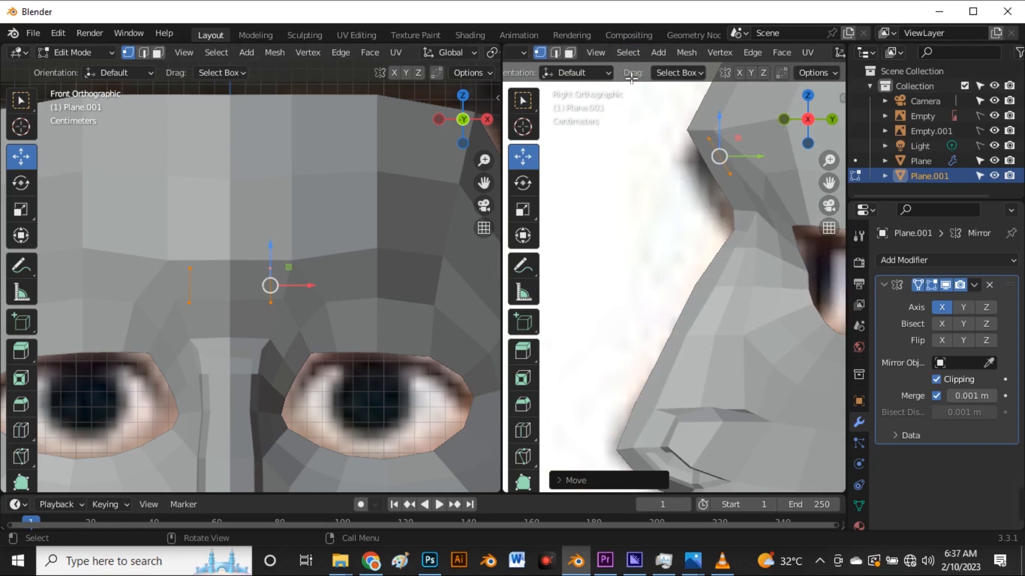
pyautogui.scroll(2, 632, 84)
pyautogui.scroll(1, 596, 74)
pyautogui.scroll(-10, 688, 53)
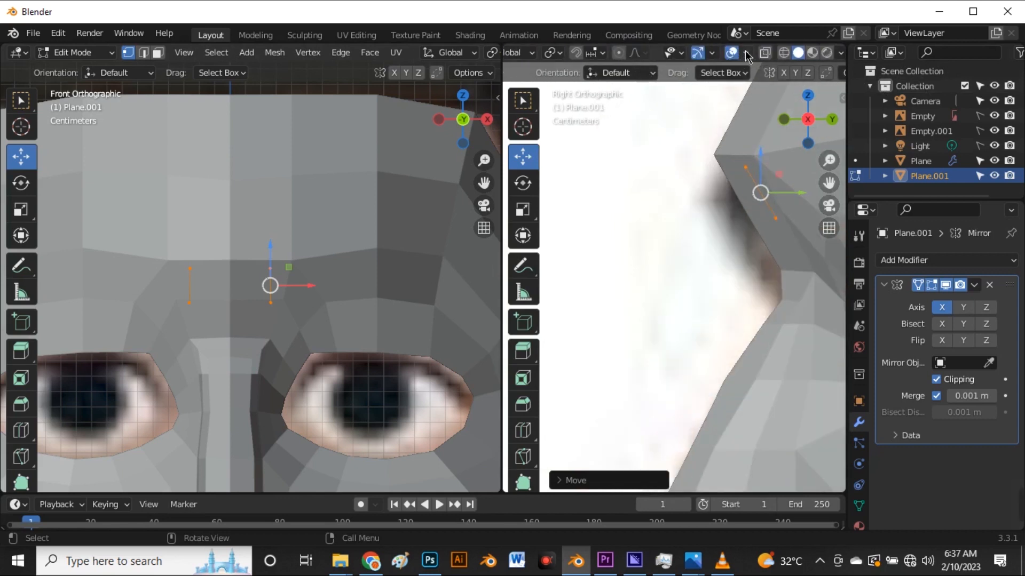
pyautogui.click(746, 53)
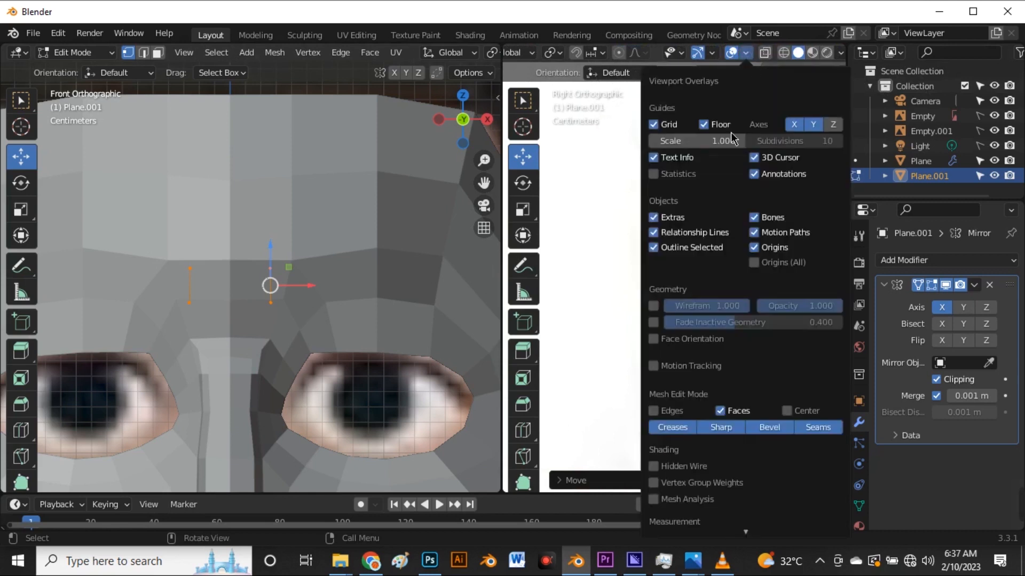
pyautogui.click(654, 306)
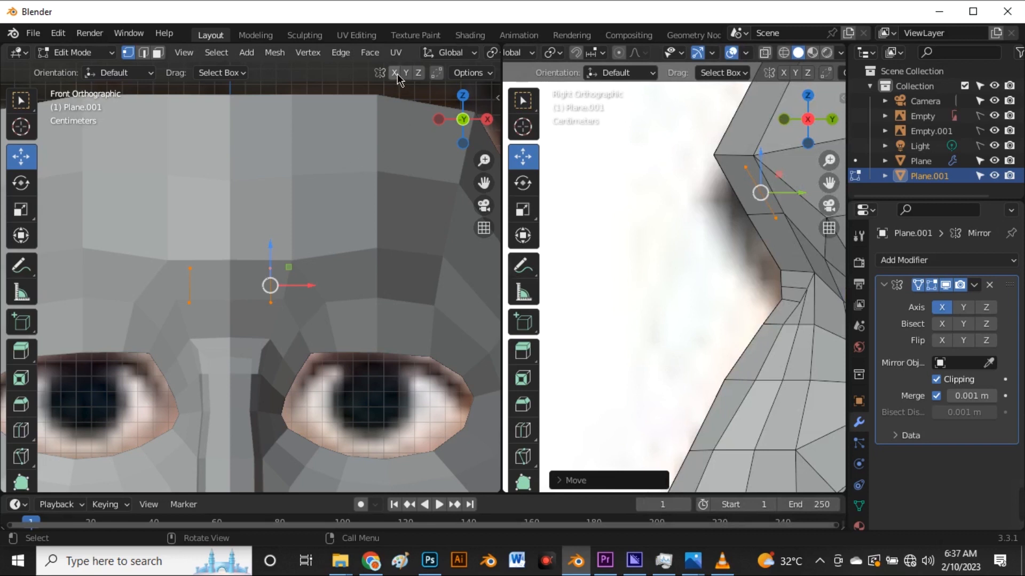
# - Turn on the wireframe overlay in the front view as well
pyautogui.scroll(-6, 391, 53)
pyautogui.scroll(-4, 393, 52)
pyautogui.click(449, 54)
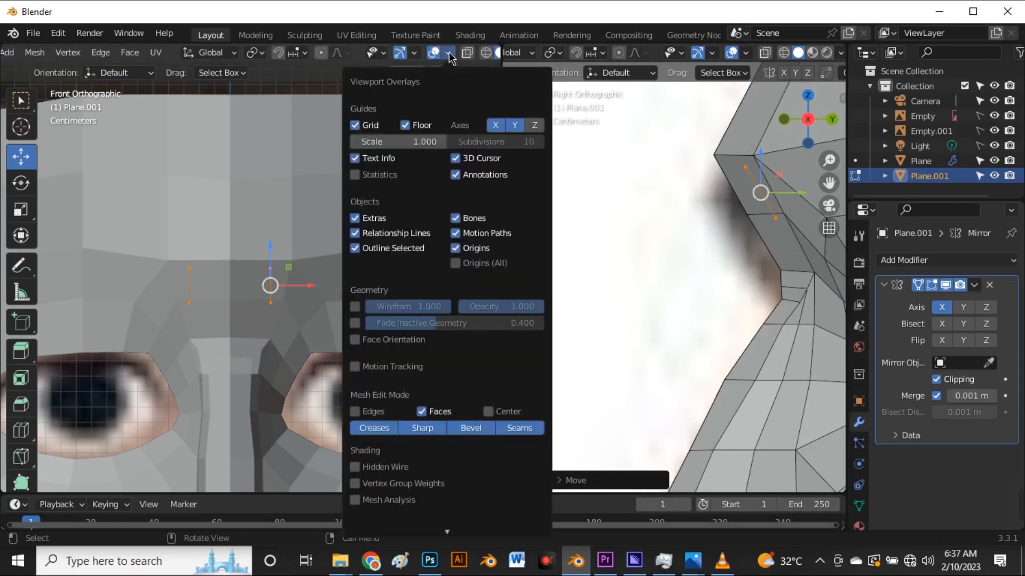
pyautogui.click(356, 309)
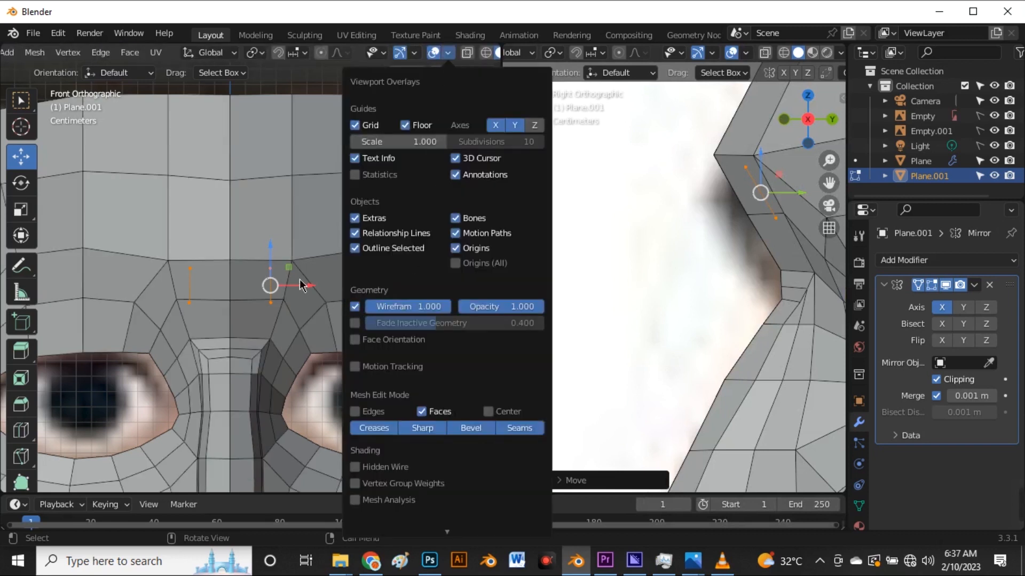
pyautogui.scroll(-4, 256, 278)
pyautogui.scroll(2, 741, 223)
pyautogui.scroll(-3, 741, 223)
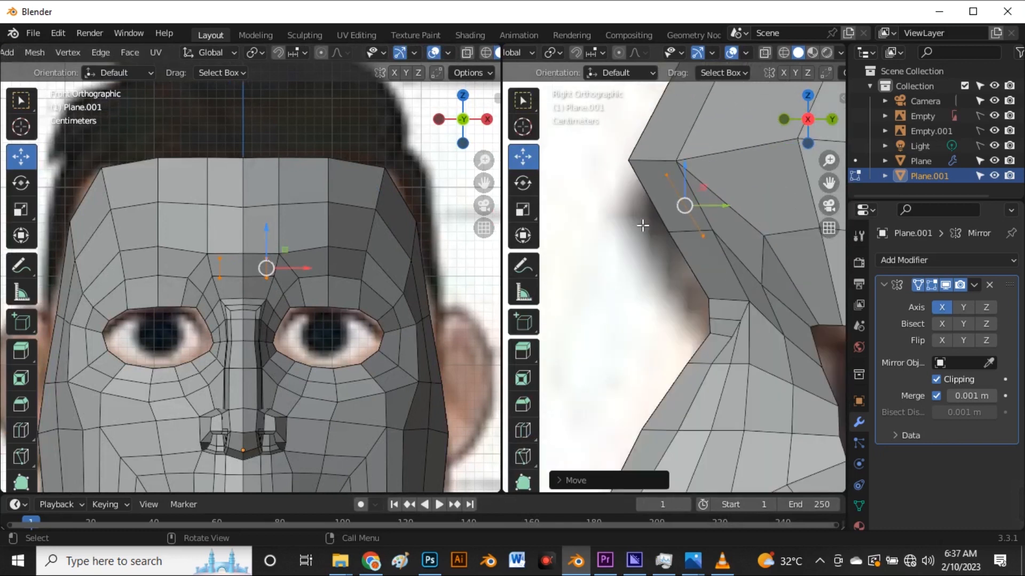
# - Adjust the split between the two views and examine how the eyebrow edge sits against the brow surface
pyautogui.moveTo(505, 251); pyautogui.dragTo(339, 250)
pyautogui.moveTo(614, 256); pyautogui.dragTo(573, 190, button='middle')
pyautogui.moveTo(553, 179); pyautogui.dragTo(558, 183)
pyautogui.moveTo(559, 183); pyautogui.dragTo(554, 207, button='middle')
pyautogui.press('`')
pyautogui.click(667, 196)
pyautogui.scroll(2, 572, 220)
pyautogui.scroll(2, 192, 283)
pyautogui.scroll(-1, 197, 287)
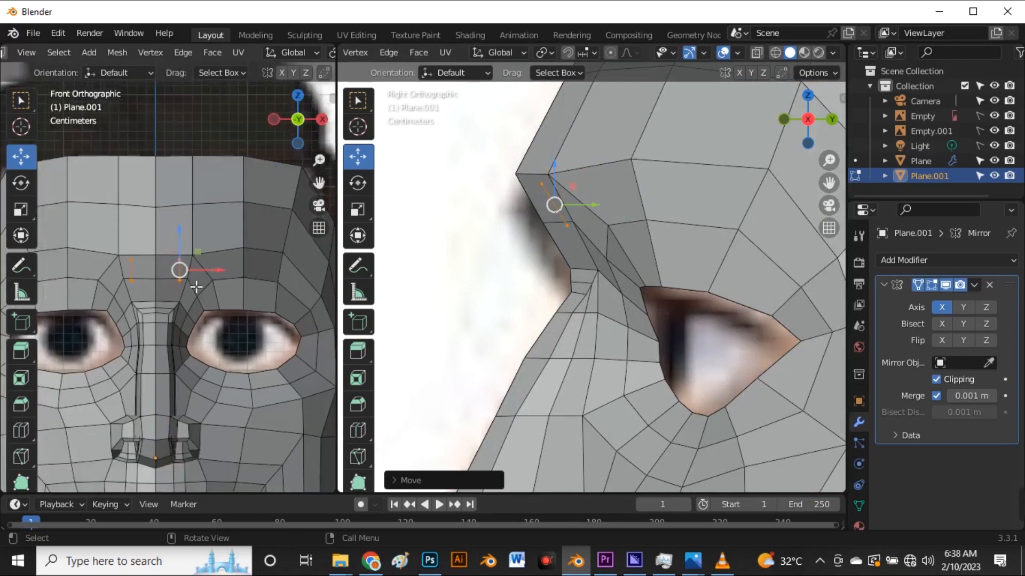
pyautogui.scroll(3, 198, 287)
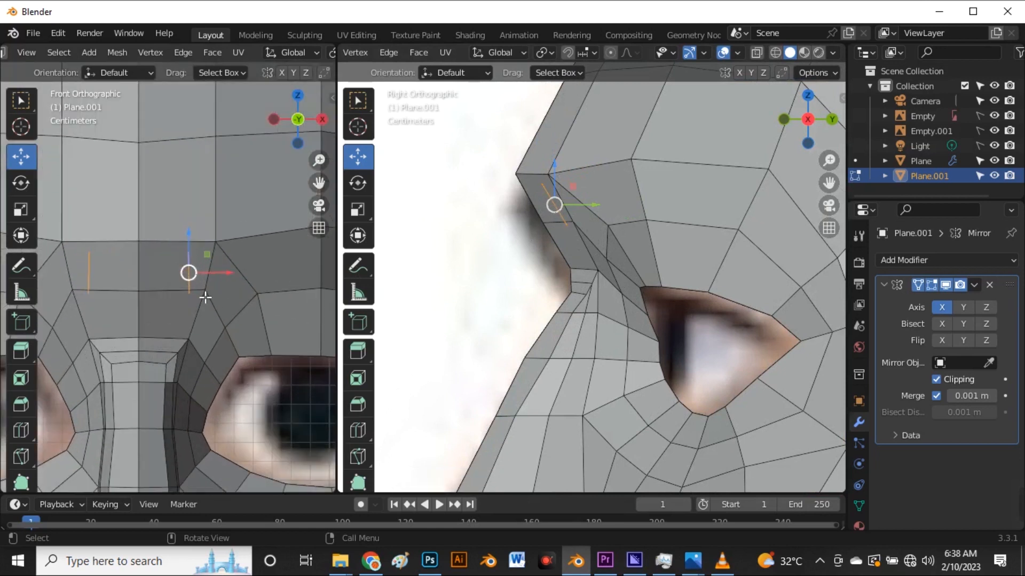
pyautogui.moveTo(341, 337); pyautogui.dragTo(463, 342)
pyautogui.scroll(-2, 344, 328)
pyautogui.scroll(-4, 625, 267)
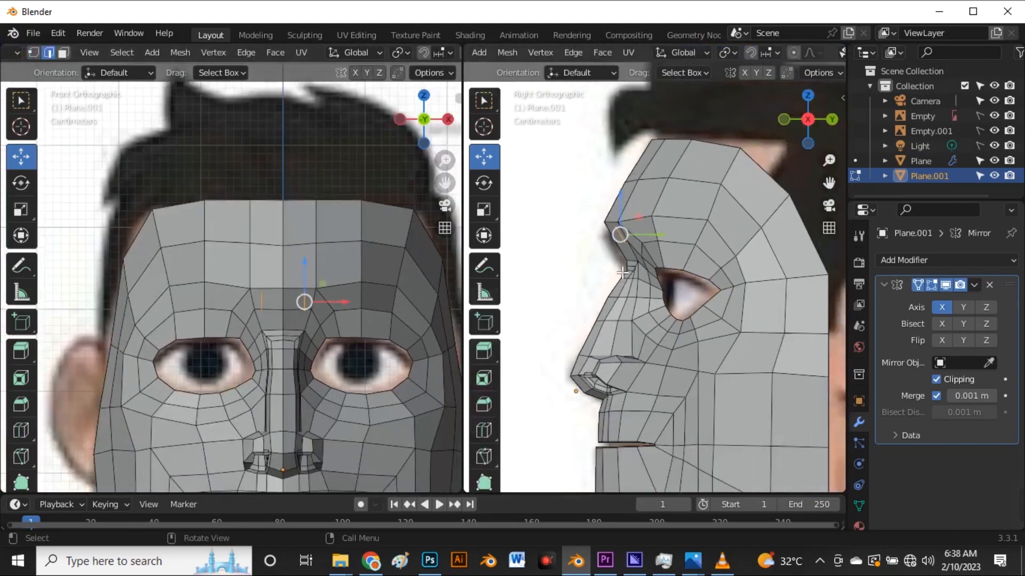
pyautogui.scroll(-3, 251, 308)
pyautogui.scroll(3, 301, 364)
pyautogui.scroll(2, 301, 364)
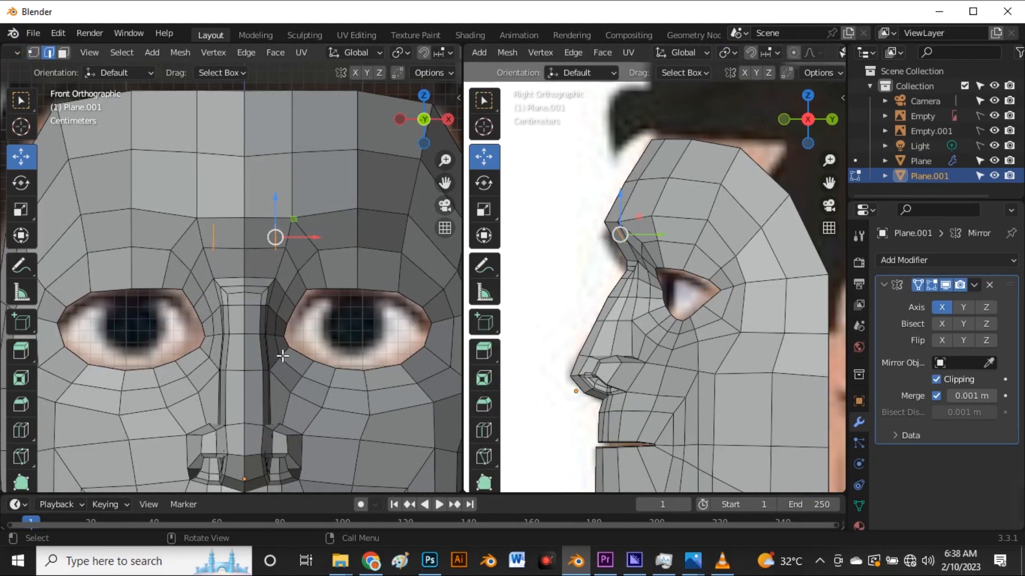
# - Set snapping to Face Project with Project Individual Elements, affecting move, rotate and scale
pyautogui.scroll(-7, 709, 53)
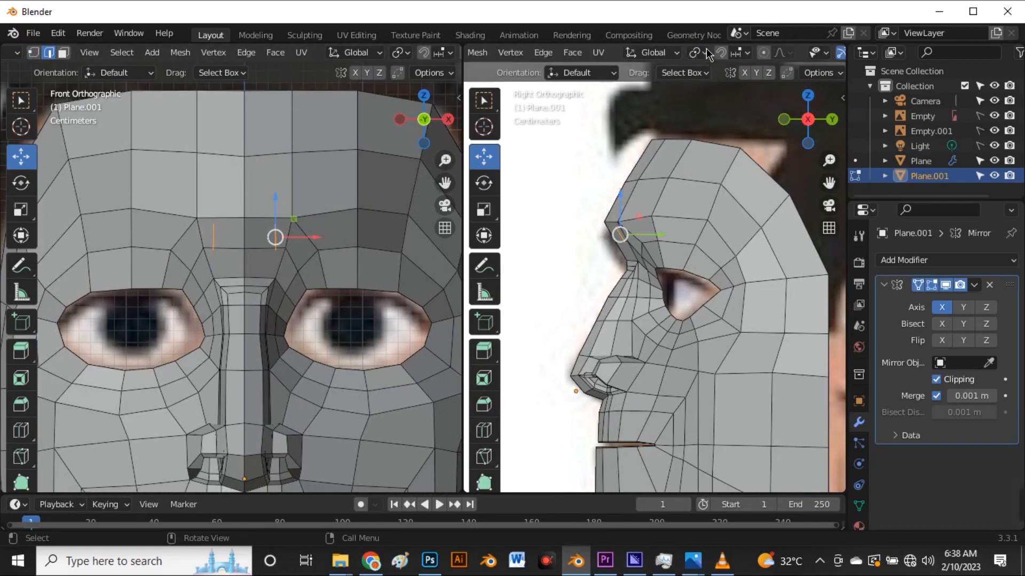
pyautogui.scroll(-2, 708, 53)
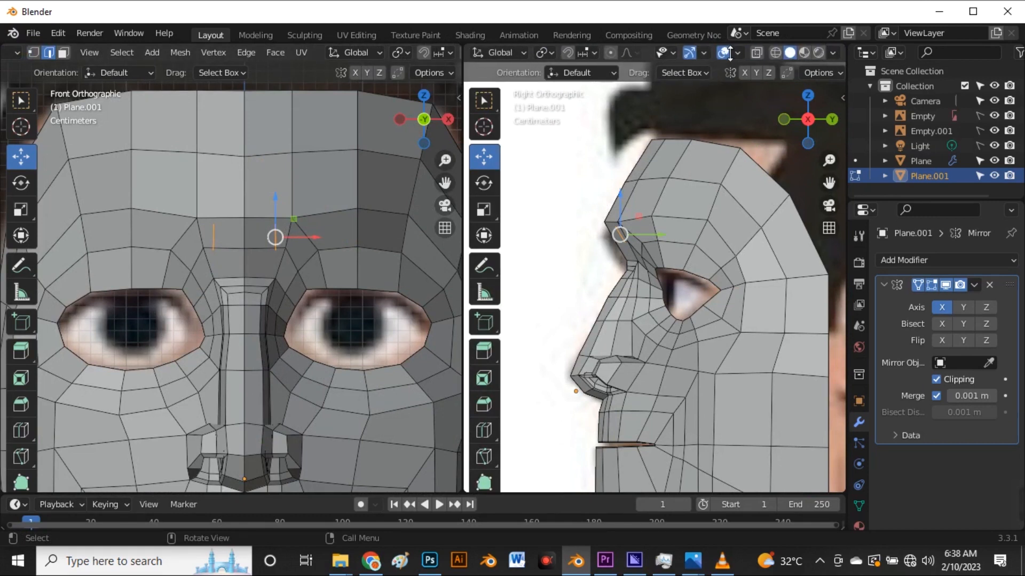
pyautogui.click(739, 53)
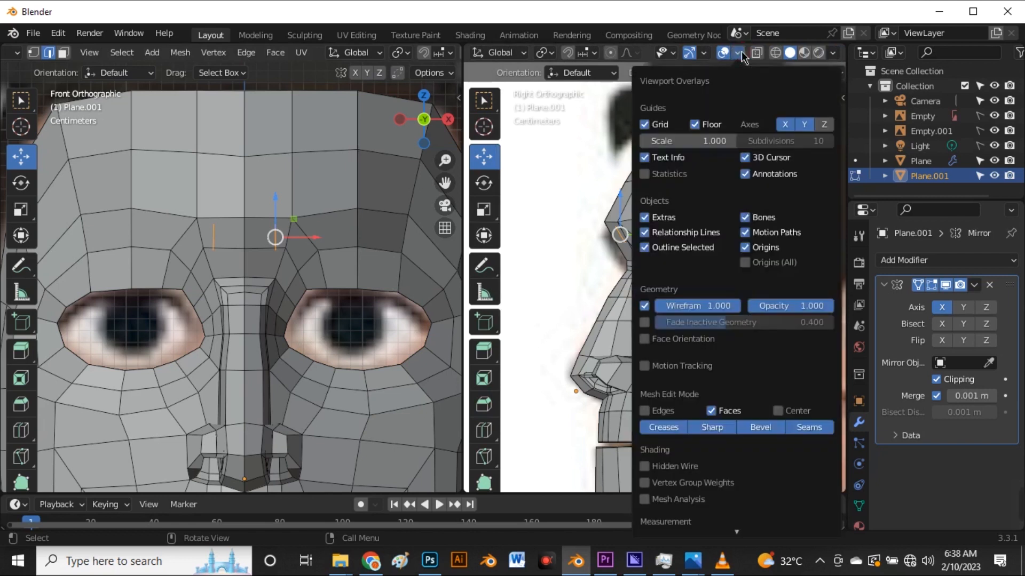
pyautogui.moveTo(634, 57)
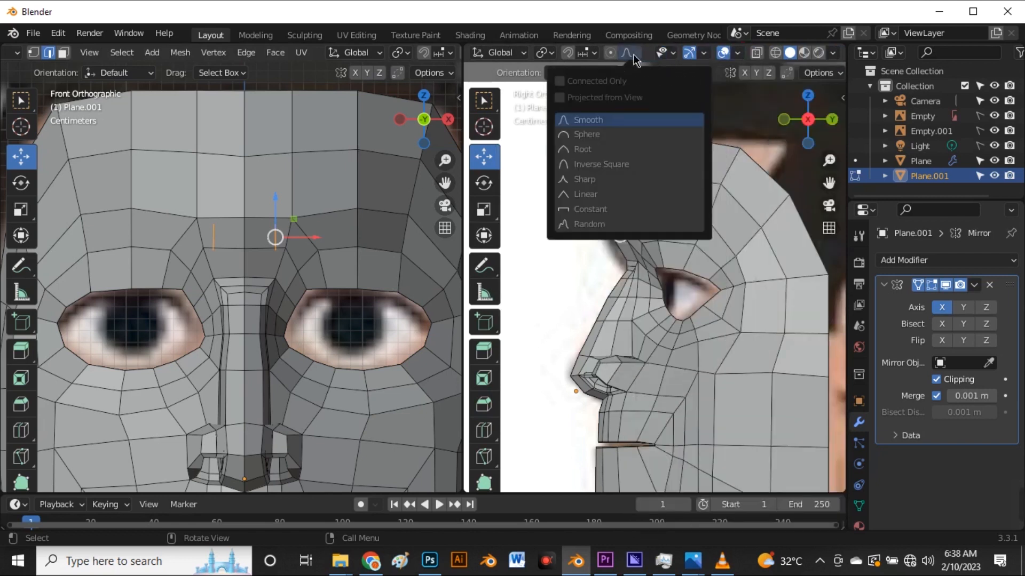
pyautogui.click(603, 53)
pyautogui.click(595, 54)
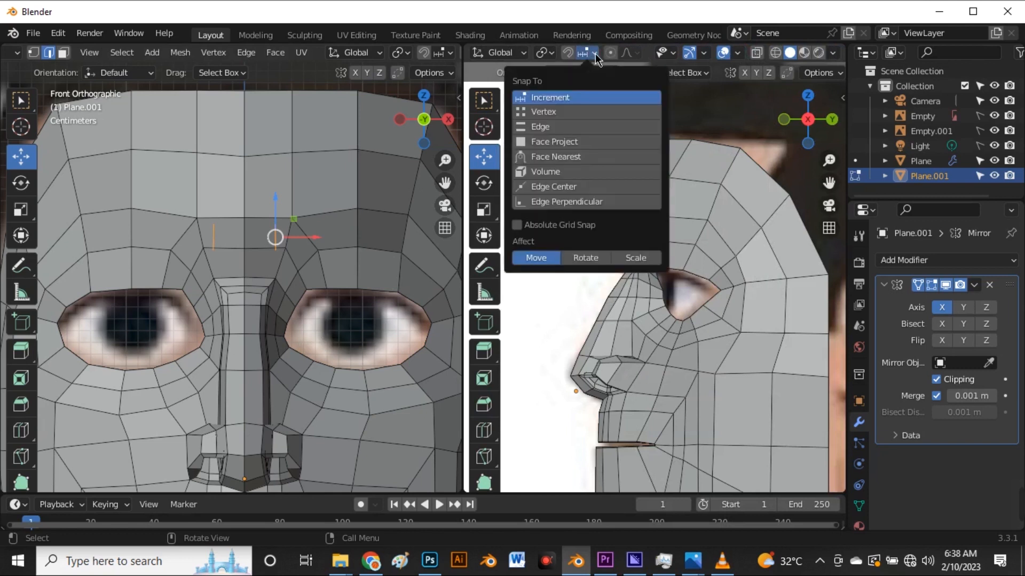
pyautogui.click(542, 141)
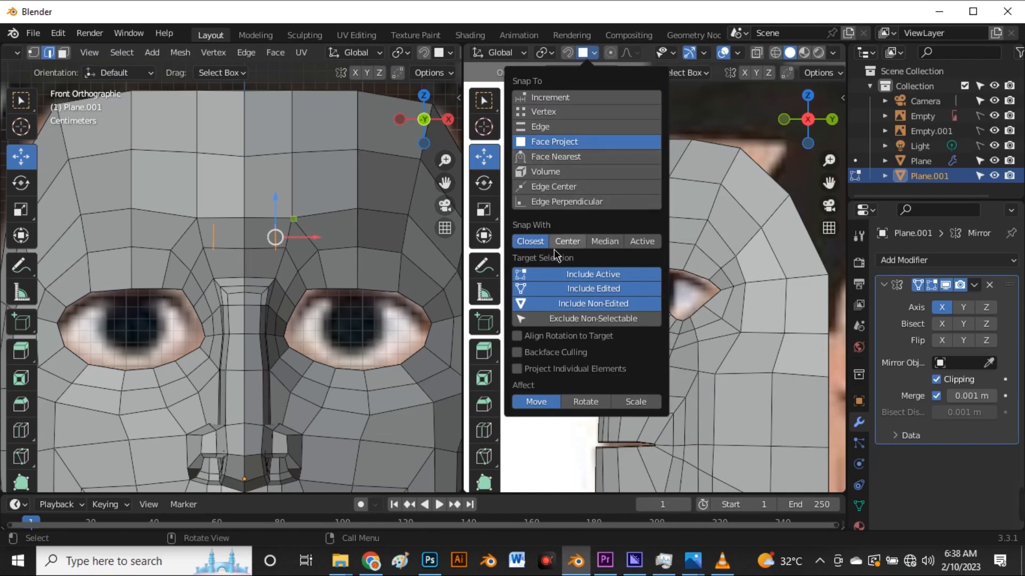
pyautogui.click(519, 370)
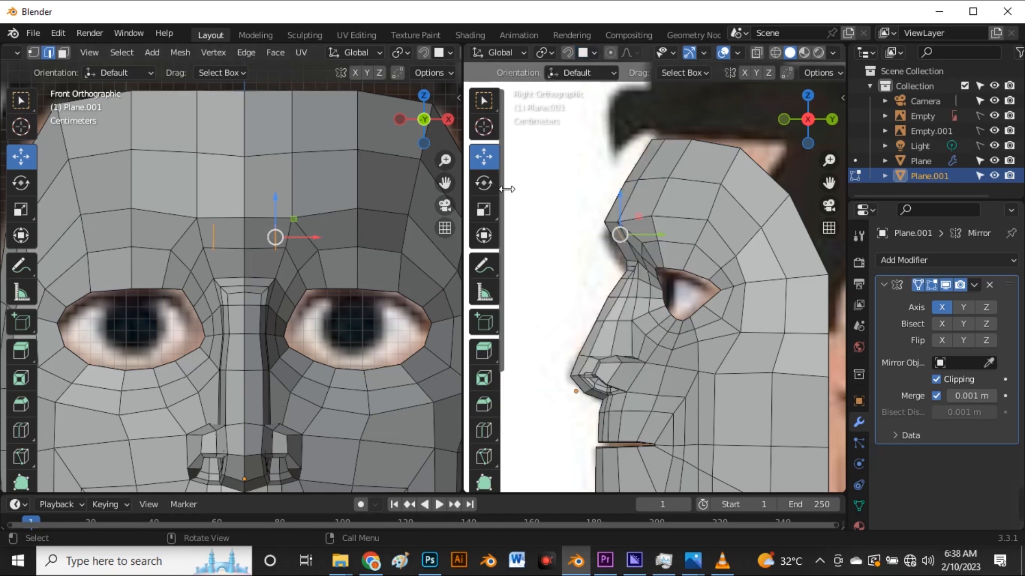
# - With X-ray on in the front view, try extruding the eyebrow edge outward along the brow by about 0.035 m
pyautogui.scroll(-3, 271, 246)
pyautogui.scroll(2, 299, 231)
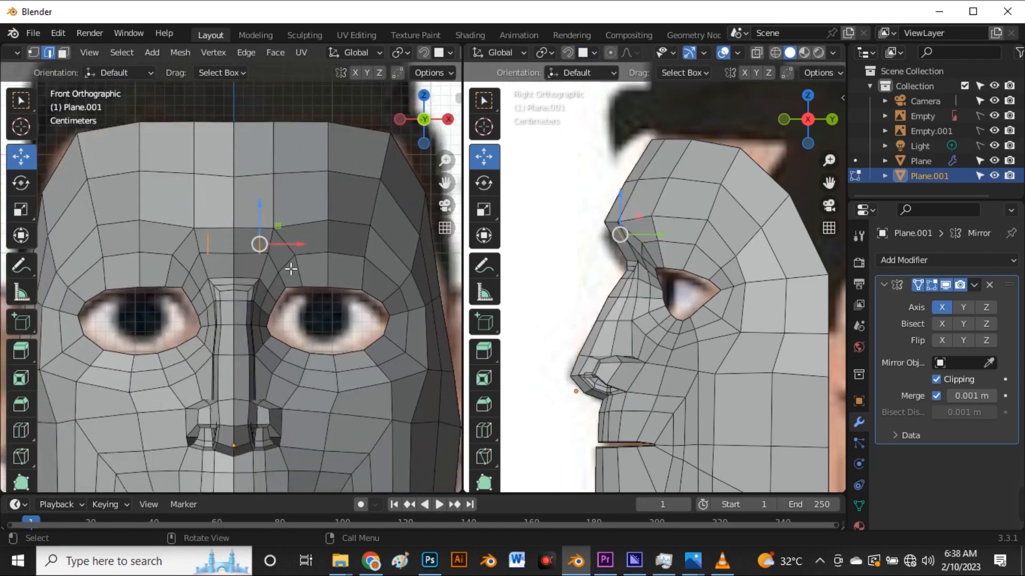
pyautogui.scroll(2, 290, 268)
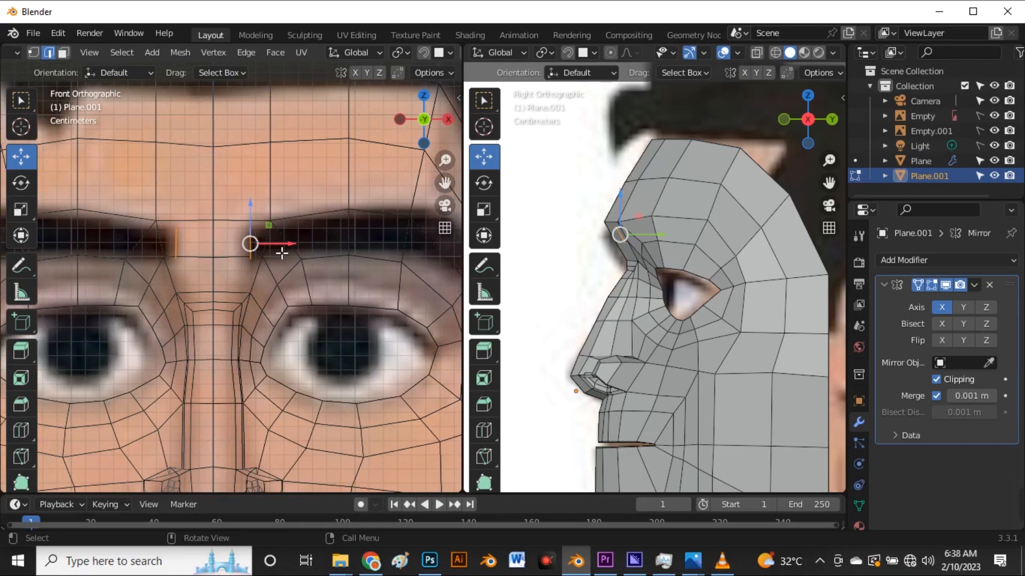
pyautogui.press('g')
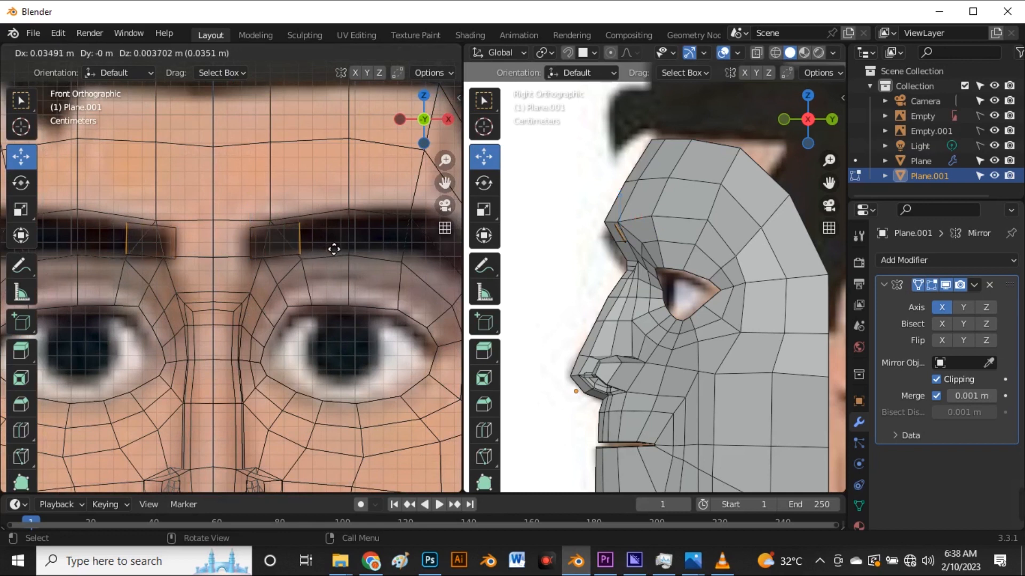
pyautogui.click(335, 247)
pyautogui.scroll(3, 309, 237)
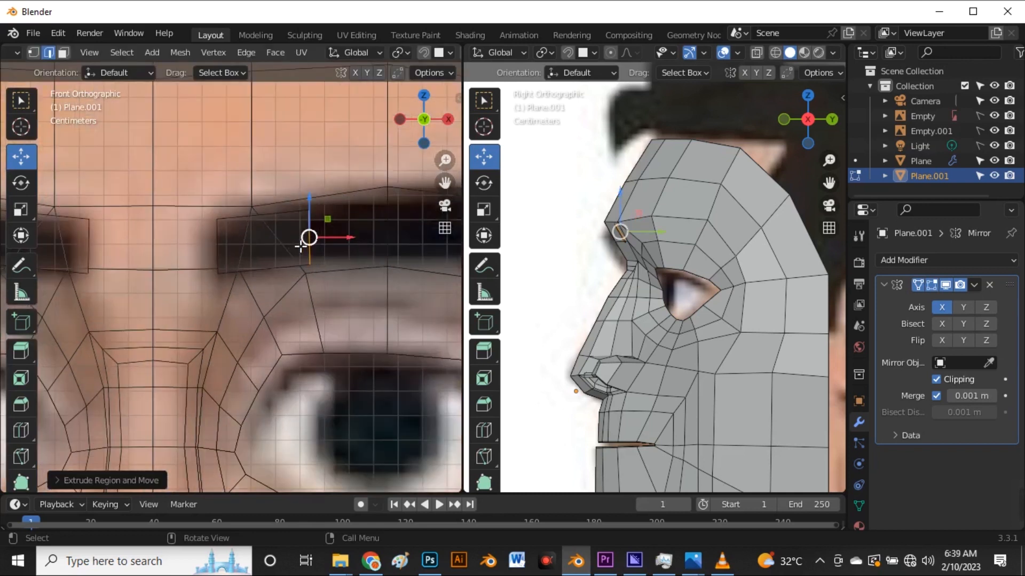
# - Raise the extruded segment's outer upper vertex to the top outline of the reference eyebrow
pyautogui.click(309, 212)
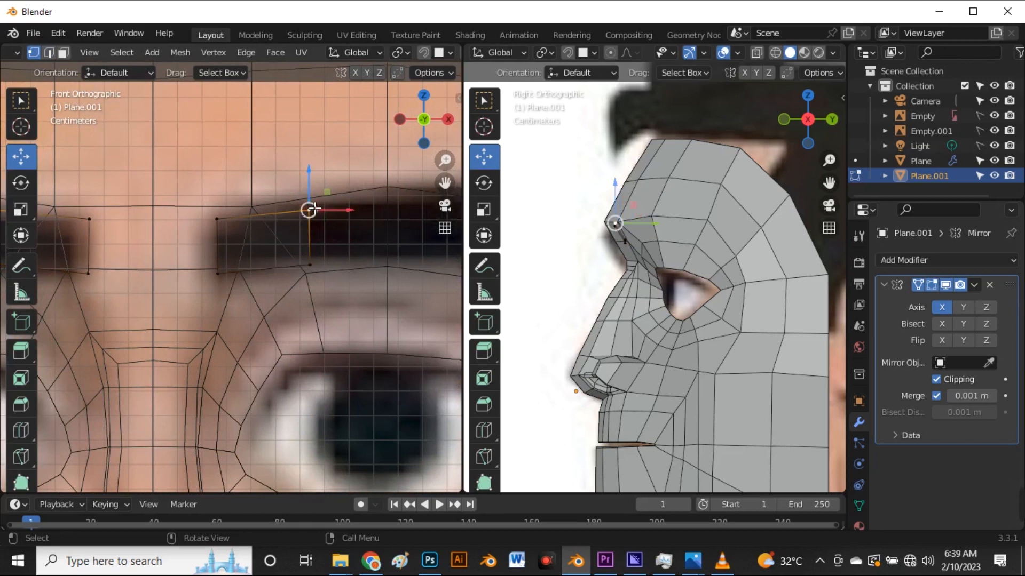
pyautogui.press('g')
pyautogui.click(309, 202)
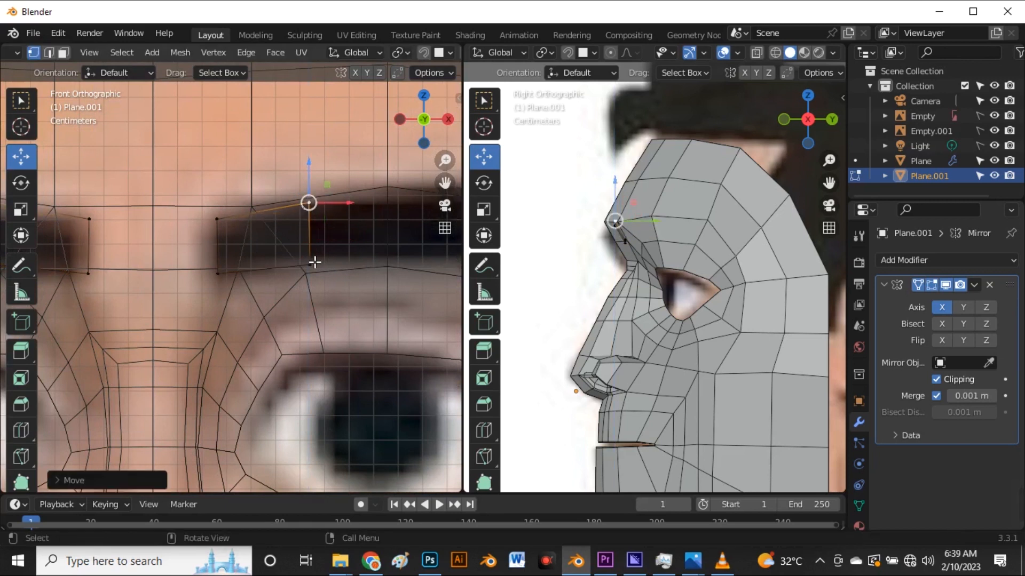
# - Try extruding the segment's outer edge farther along the eyebrow to above the middle of the eye
pyautogui.press('2')
pyautogui.click(309, 238)
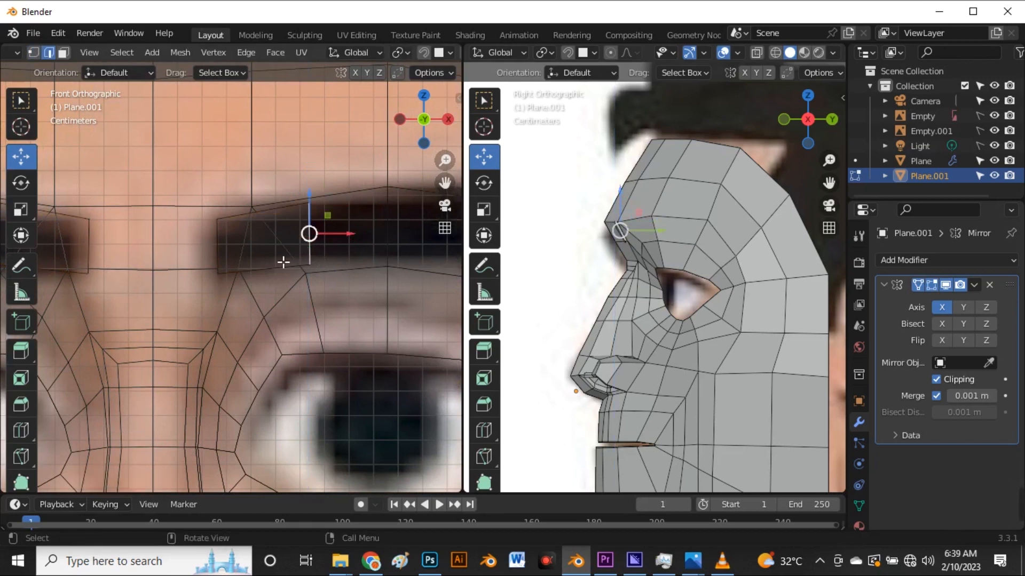
pyautogui.scroll(-3, 288, 259)
pyautogui.press('g')
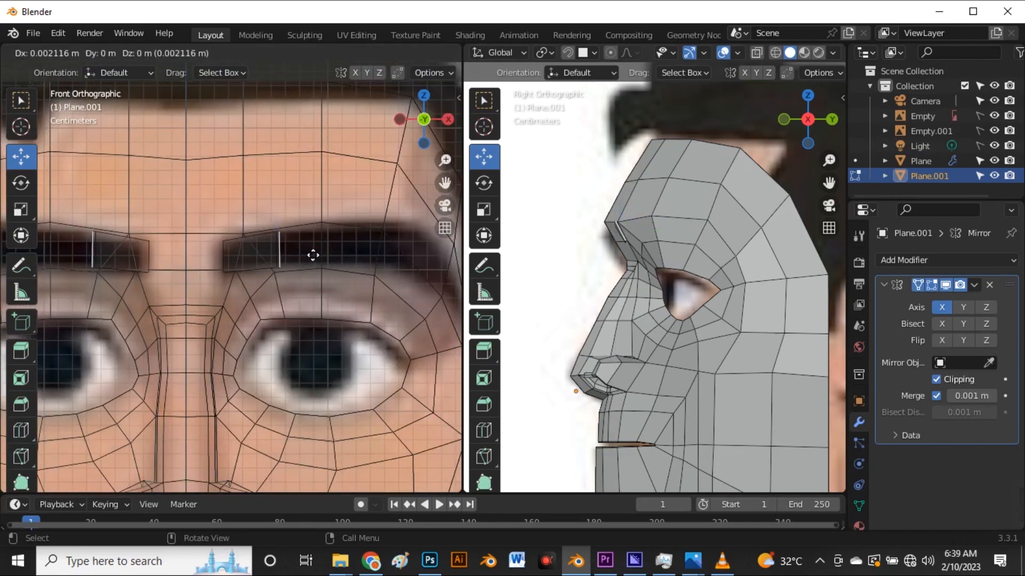
pyautogui.click(356, 255)
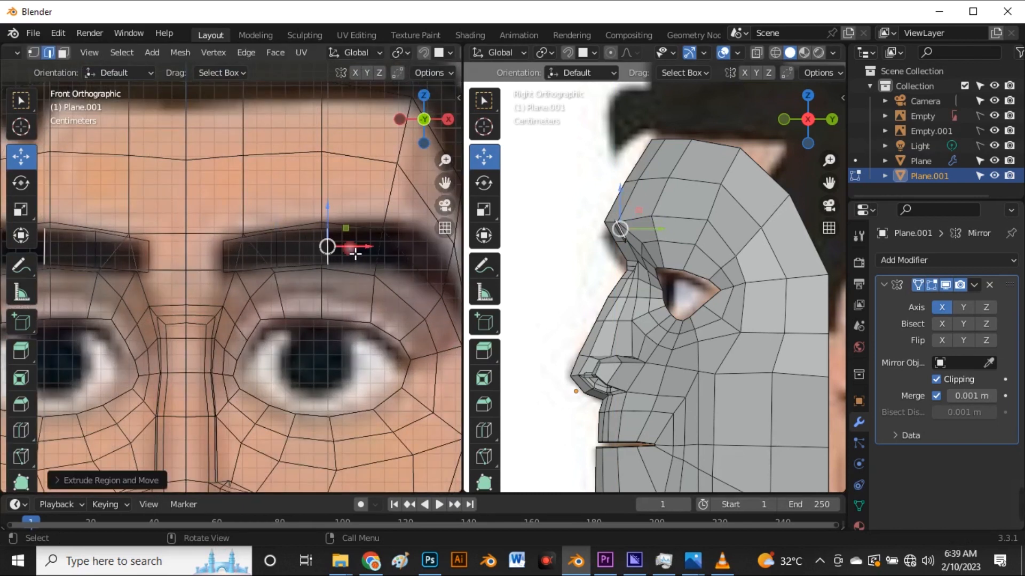
pyautogui.scroll(4, 620, 228)
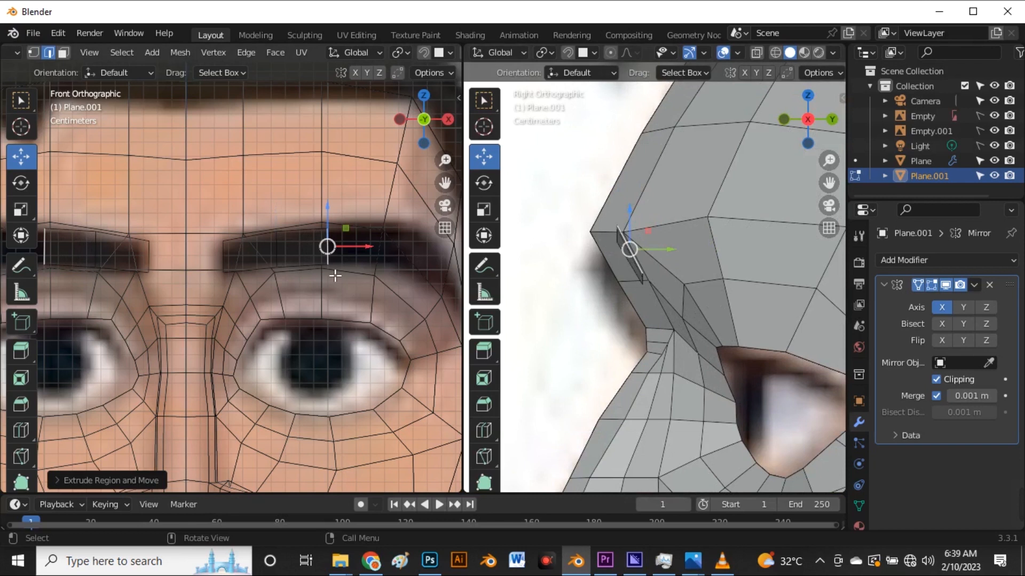
# - Turn off X-ray and undo the eyebrow extrusions and vertex move back to the single starting edge
pyautogui.hotkey('ctrl', 'z')
pyautogui.hotkey('ctrl', 'z')
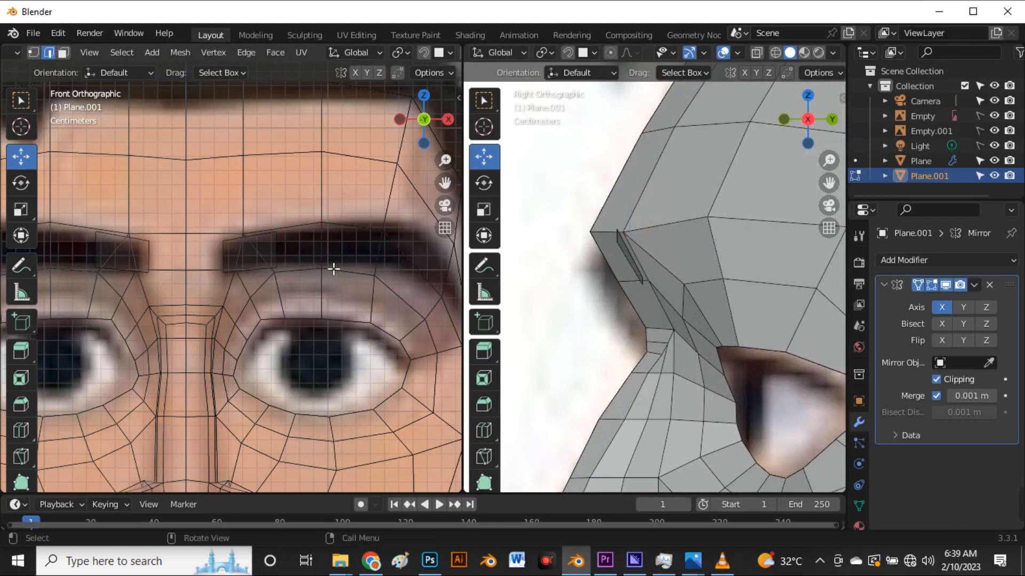
pyautogui.hotkey('alt', 'z')
pyautogui.hotkey('ctrl', 'z')
pyautogui.hotkey('ctrl', 'z')
pyautogui.hotkey('ctrl', 'z')
pyautogui.hotkey('ctrl', 'z')
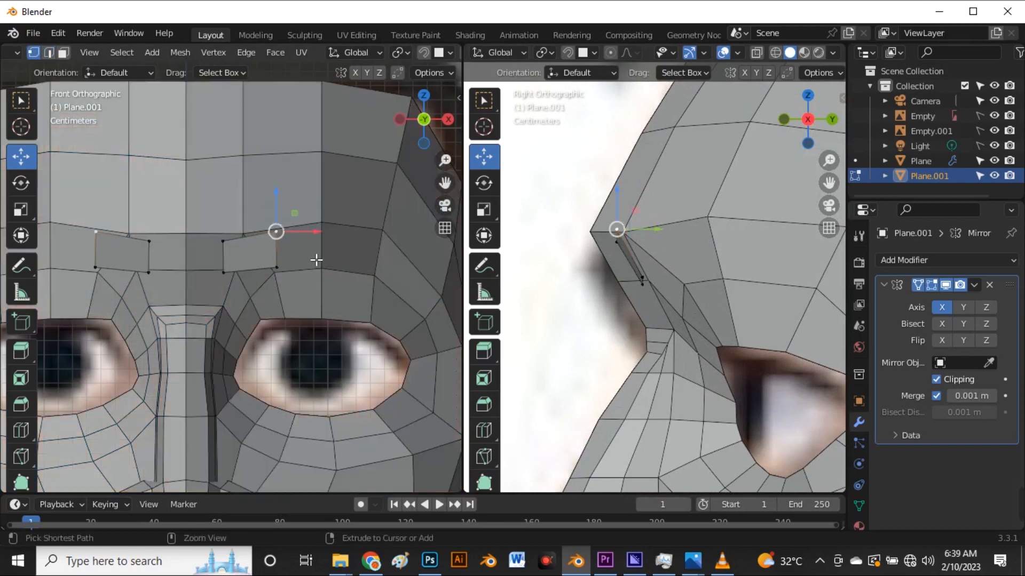
pyautogui.hotkey('ctrl', 'z')
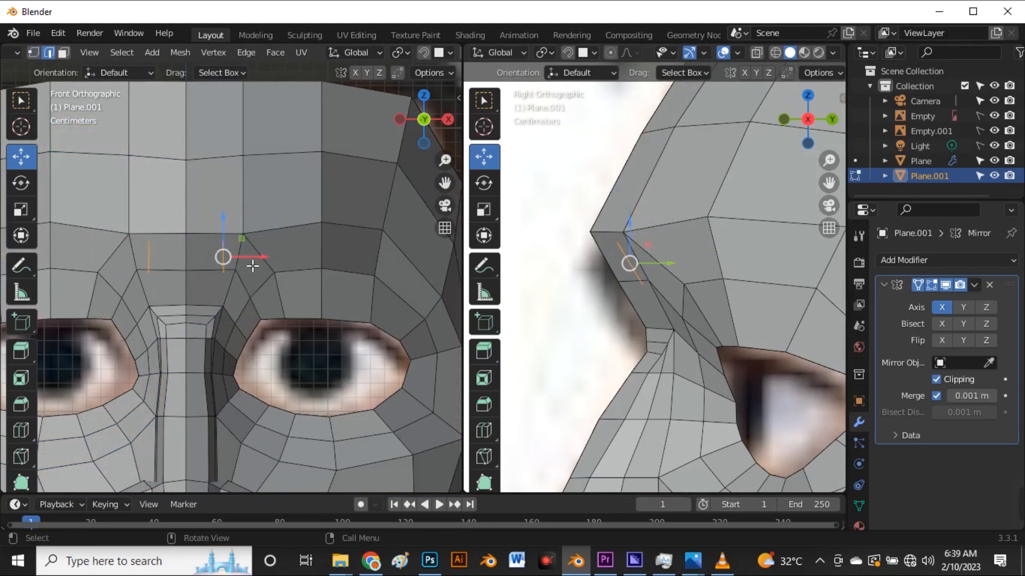
pyautogui.click(267, 258)
pyautogui.hotkey('ctrl', 'z')
# - Enable snapping so that the Face Project settings take effect
pyautogui.click(586, 56)
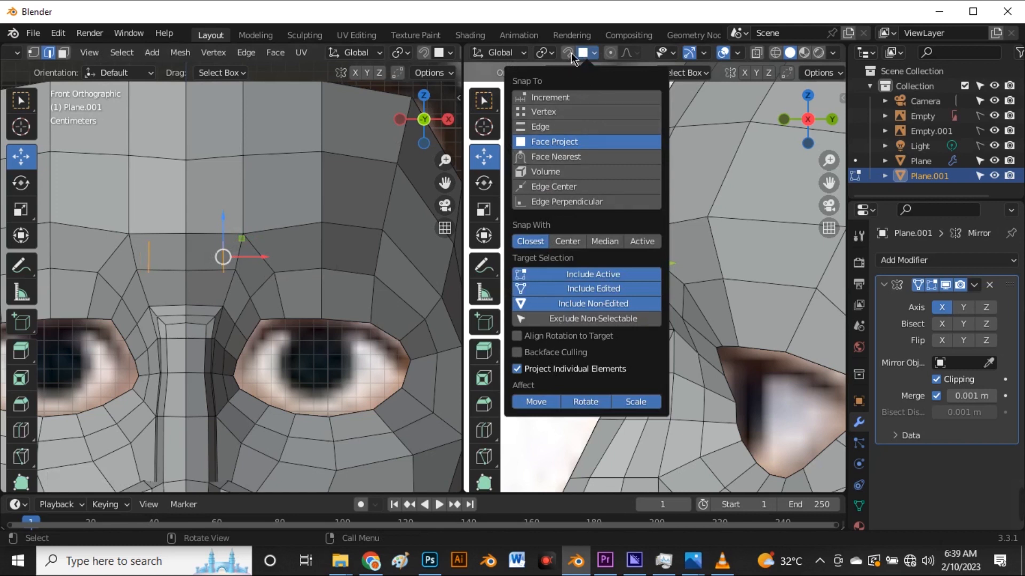
pyautogui.click(569, 53)
pyautogui.click(570, 53)
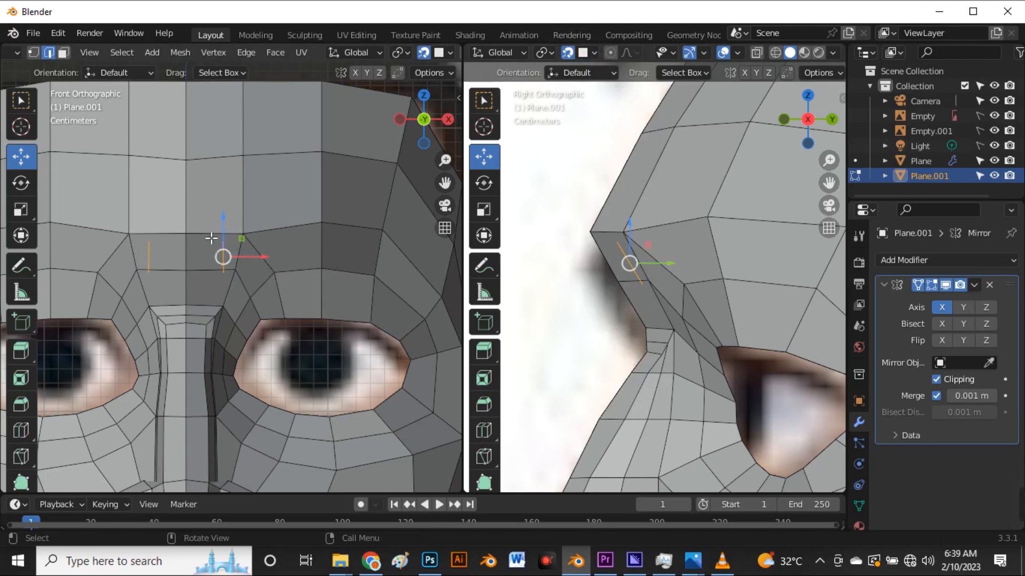
# - Turn on X-ray in the front view and extrude the starting edge in two segments along the reference eyebrow to above the eye's middle
pyautogui.scroll(2, 214, 243)
pyautogui.hotkey('alt', 'z')
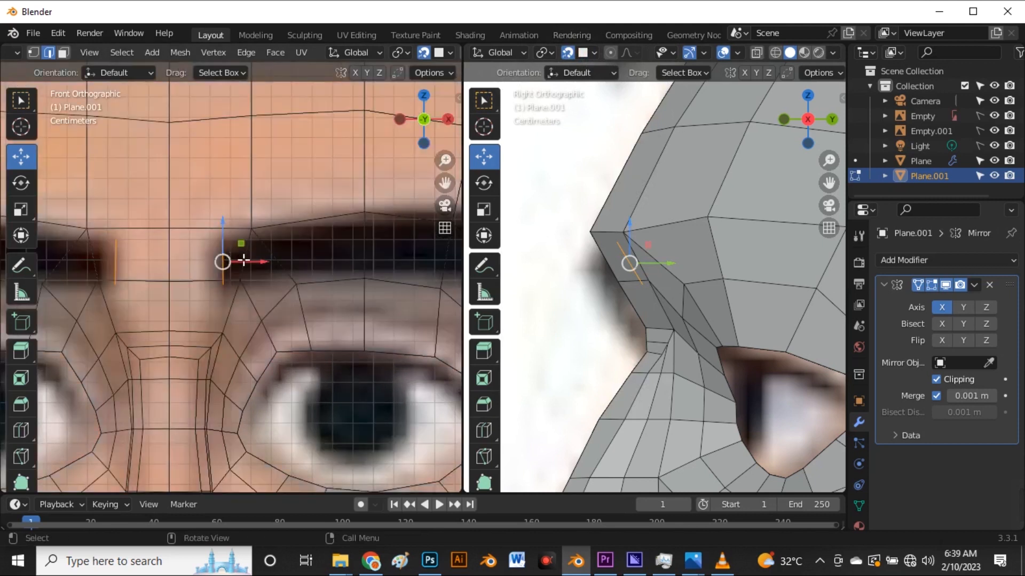
pyautogui.moveTo(222, 261); pyautogui.dragTo(306, 268)
pyautogui.scroll(-1, 282, 259)
pyautogui.scroll(1, 282, 259)
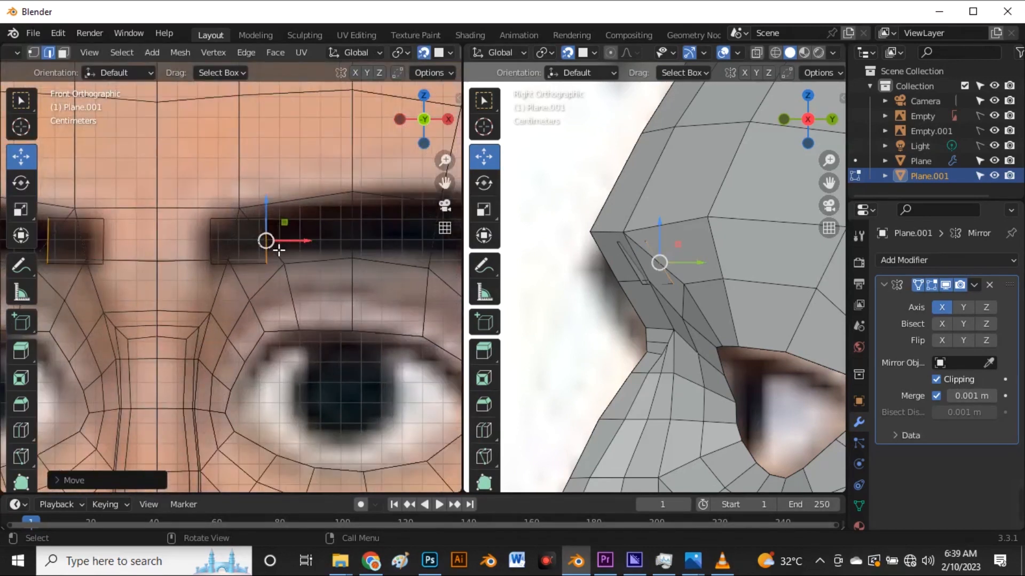
pyautogui.press('e')
pyautogui.click(363, 240)
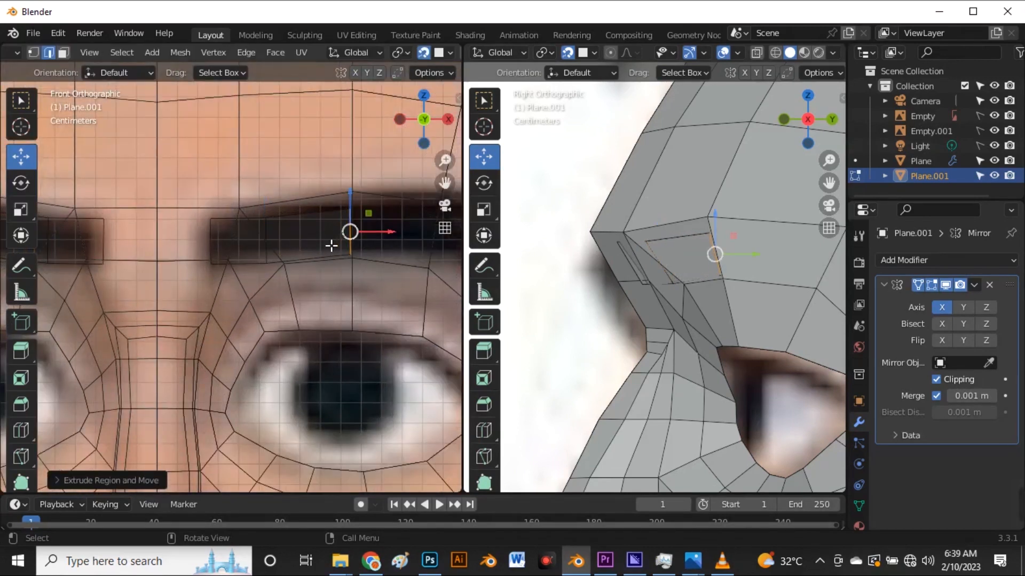
# - Adjust the upper and lower vertices of the two new segments to the outline of the reference eyebrow
pyautogui.press('1')
pyautogui.scroll(3, 270, 227)
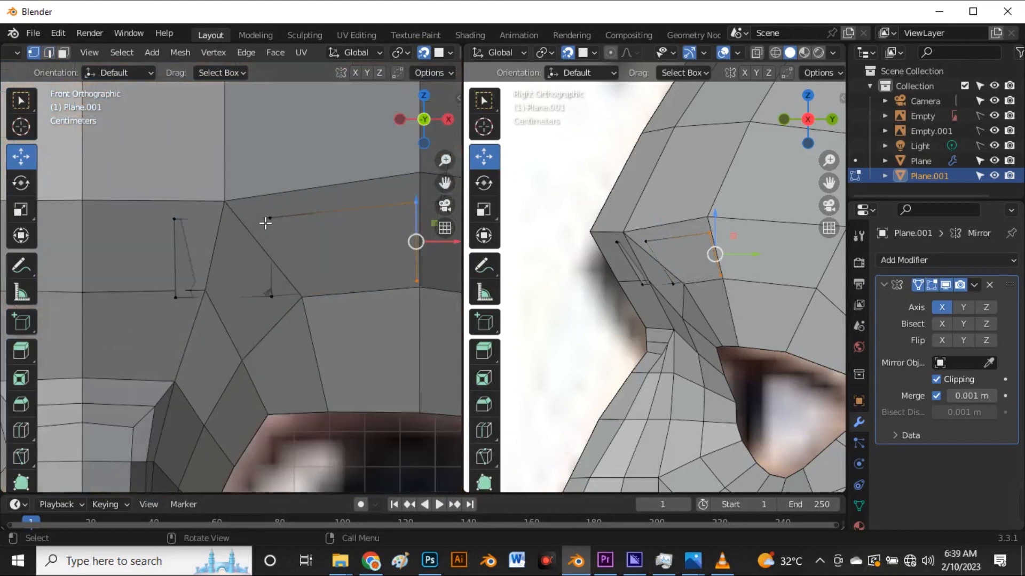
pyautogui.click(270, 218)
pyautogui.hotkey('alt', 'z')
pyautogui.moveTo(272, 210); pyautogui.dragTo(303, 230)
pyautogui.scroll(-2, 270, 205)
pyautogui.click(272, 225)
pyautogui.scroll(-3, 296, 211)
pyautogui.scroll(3, 293, 239)
pyautogui.click(294, 239)
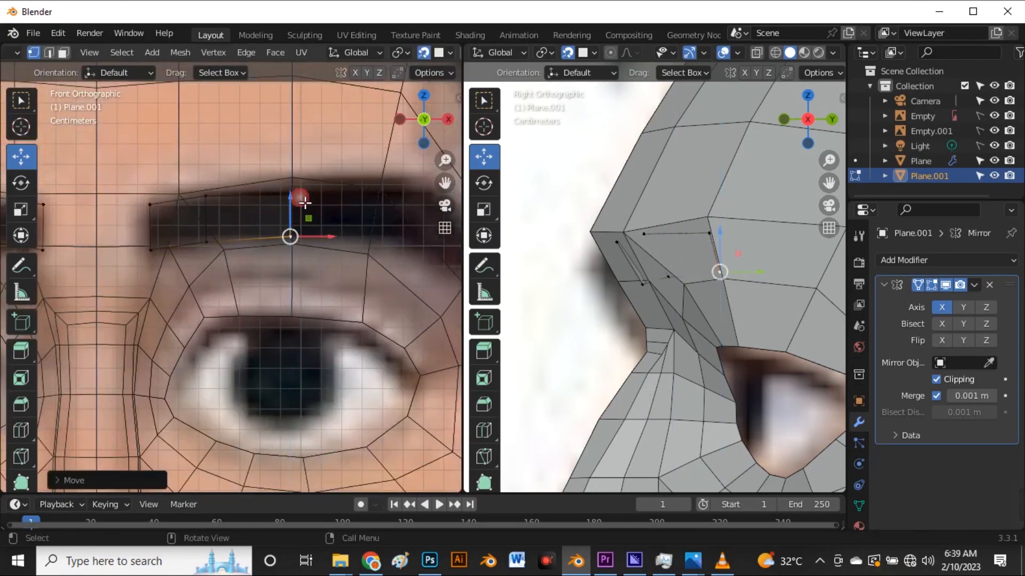
# - Extrude the eyebrow's end edge to above the outer part of the eye and rotate it to follow the brow's curve
pyautogui.press('2')
pyautogui.click(291, 224)
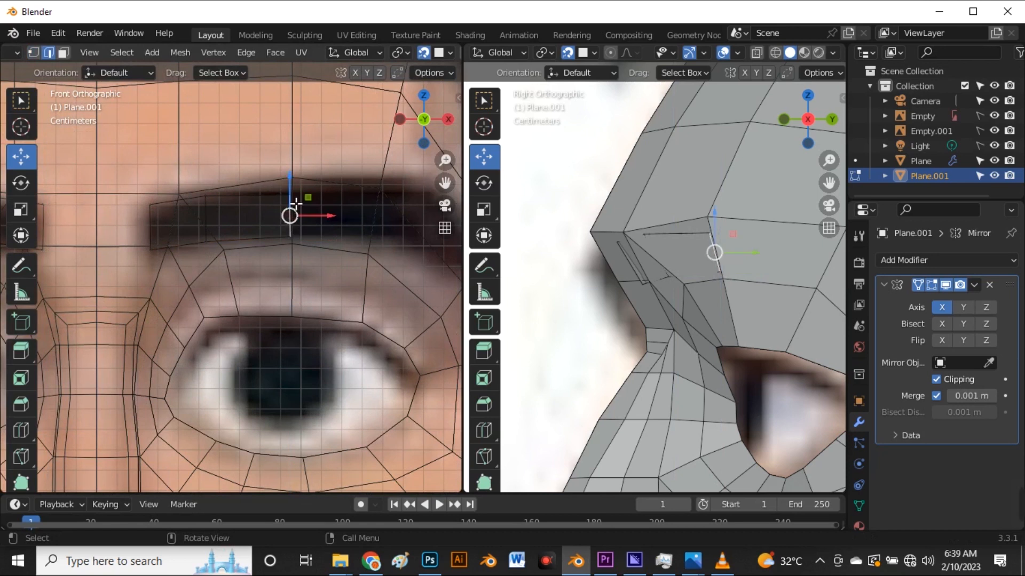
pyautogui.moveTo(326, 216); pyautogui.dragTo(320, 223)
pyautogui.scroll(-3, 318, 224)
pyautogui.press('e')
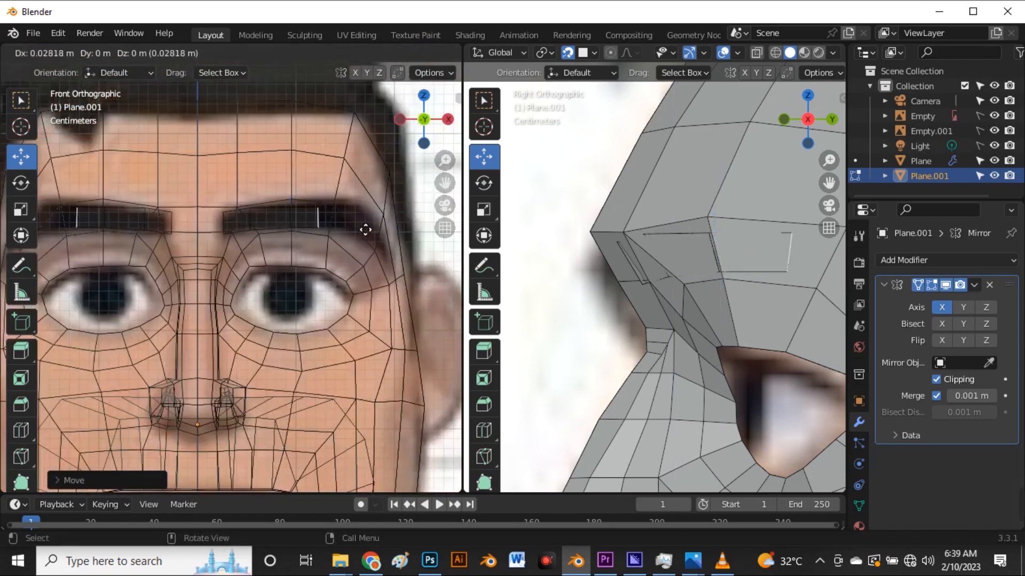
pyautogui.click(376, 232)
pyautogui.scroll(4, 373, 229)
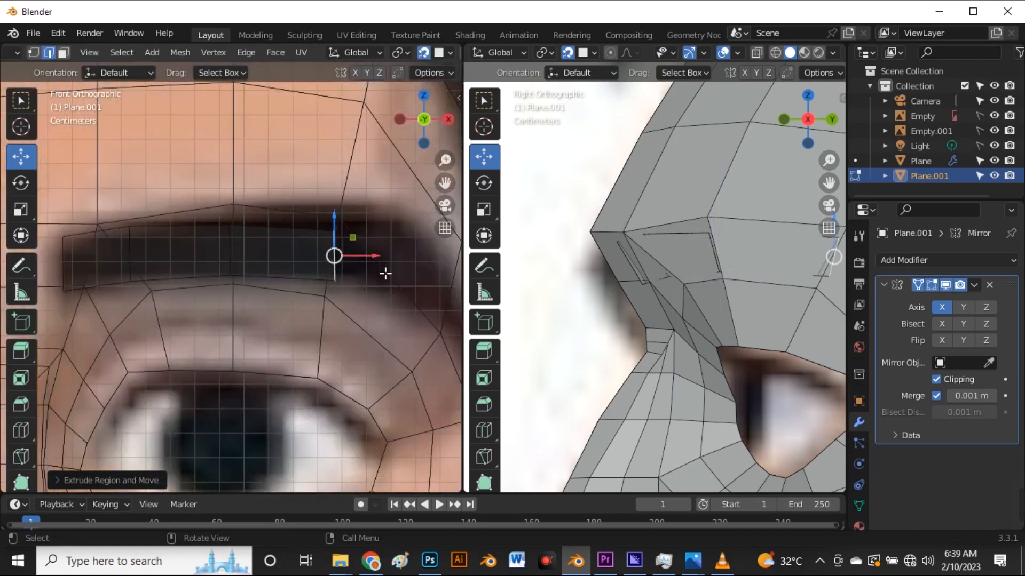
pyautogui.press('r')
pyautogui.click(366, 259)
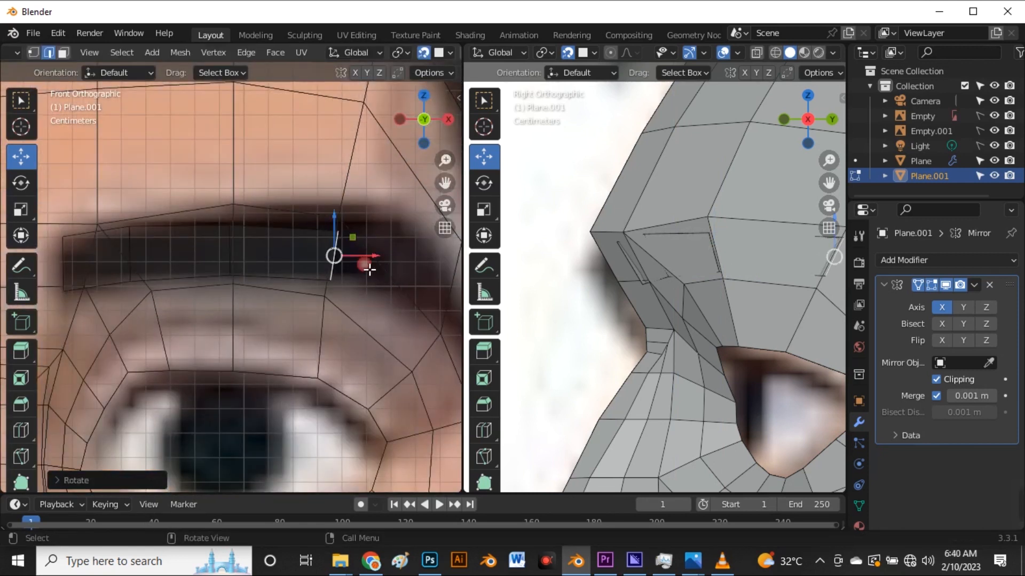
# - Fit the new edge's two vertices and the upper vertex above the middle of the eye to the reference eyebrow outline
pyautogui.press('1')
pyautogui.click(337, 231)
pyautogui.moveTo(338, 231); pyautogui.dragTo(331, 213)
pyautogui.click(233, 205)
pyautogui.moveTo(239, 198); pyautogui.dragTo(233, 205)
pyautogui.scroll(-2, 274, 270)
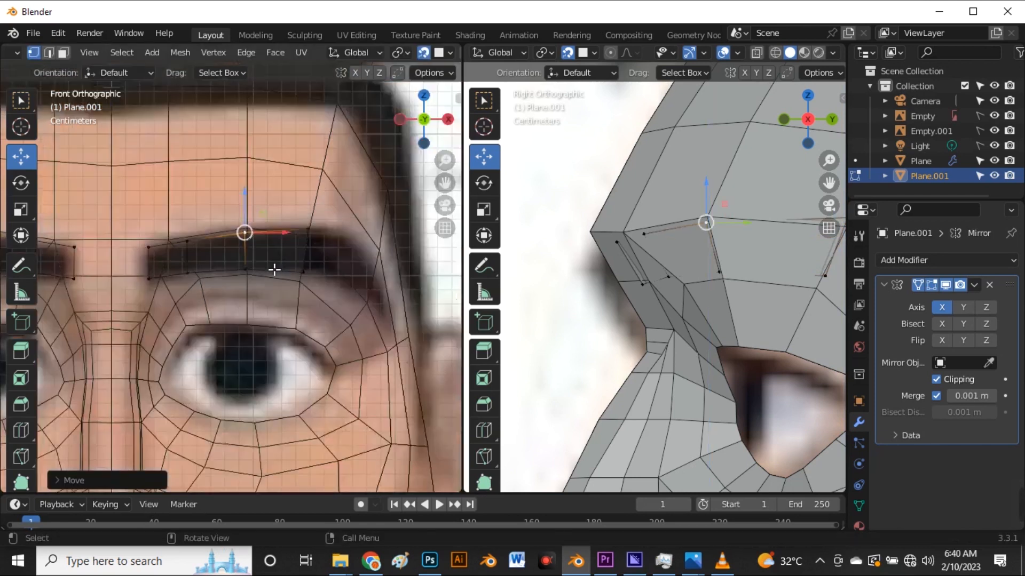
pyautogui.click(301, 271)
pyautogui.moveTo(301, 260); pyautogui.dragTo(305, 260)
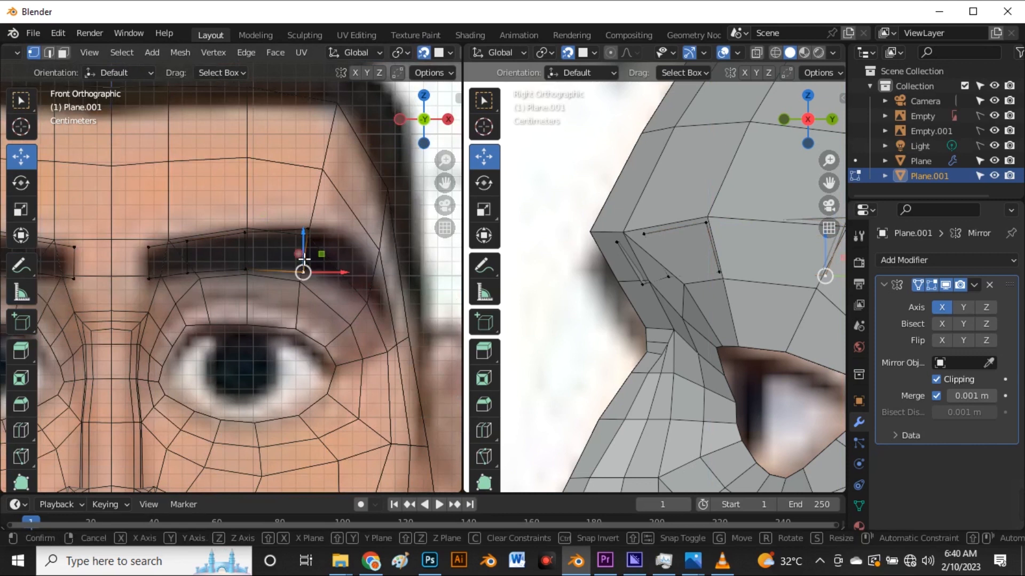
# - Extrude the outer edge toward the eyebrow's tail, scale it down slightly and rotate it to match the downward bend
pyautogui.press('2')
pyautogui.click(304, 251)
pyautogui.scroll(-3, 277, 254)
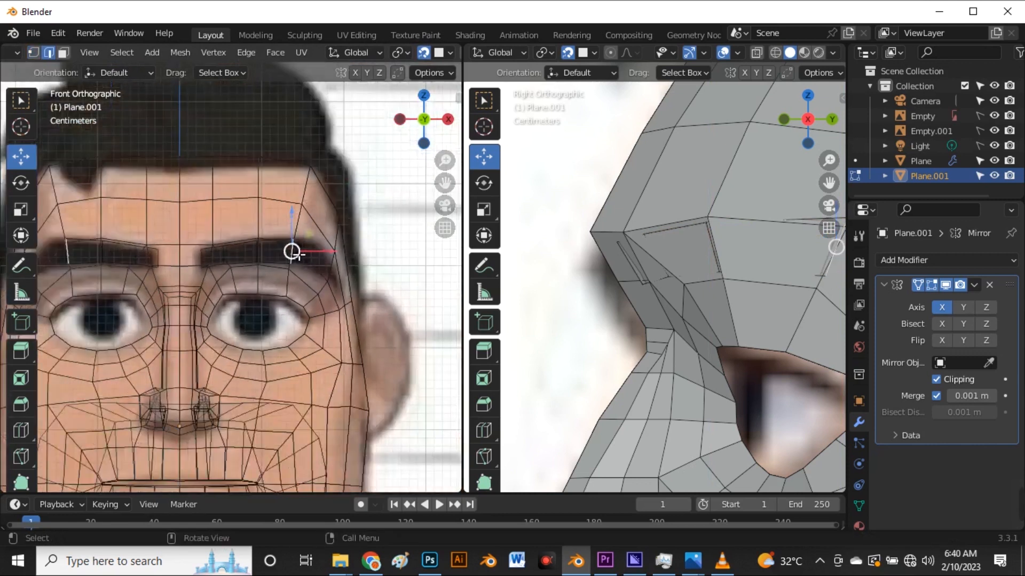
pyautogui.scroll(4, 293, 253)
pyautogui.press('g')
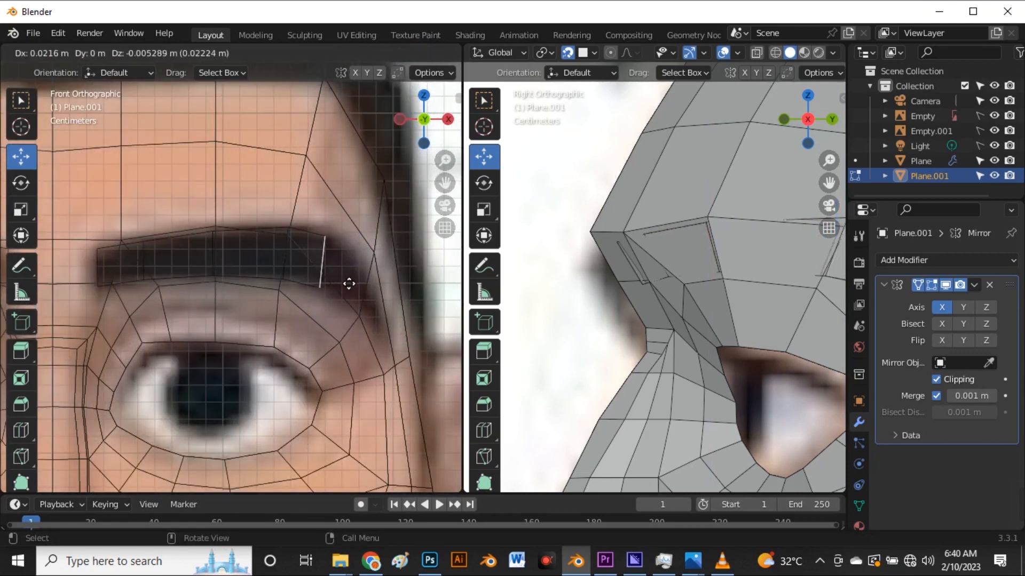
pyautogui.click(355, 287)
pyautogui.press('s')
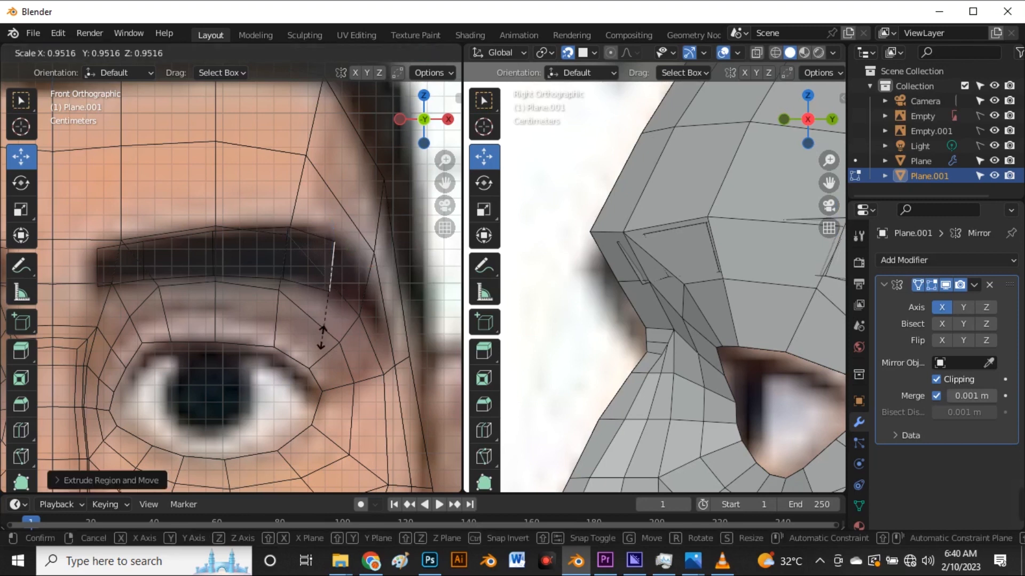
pyautogui.click(322, 329)
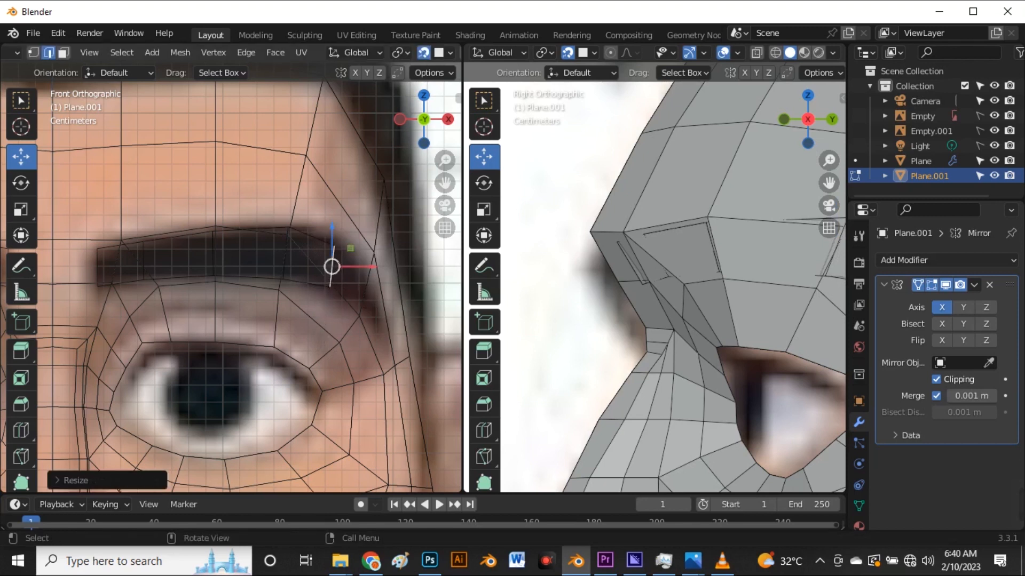
pyautogui.press('r')
pyautogui.click(366, 315)
# - Extrude another segment down the eyebrow's tail, then shrink and rotate its end edge to fit the narrowing reference shape
pyautogui.scroll(-2, 323, 268)
pyautogui.scroll(2, 314, 263)
pyautogui.press('g')
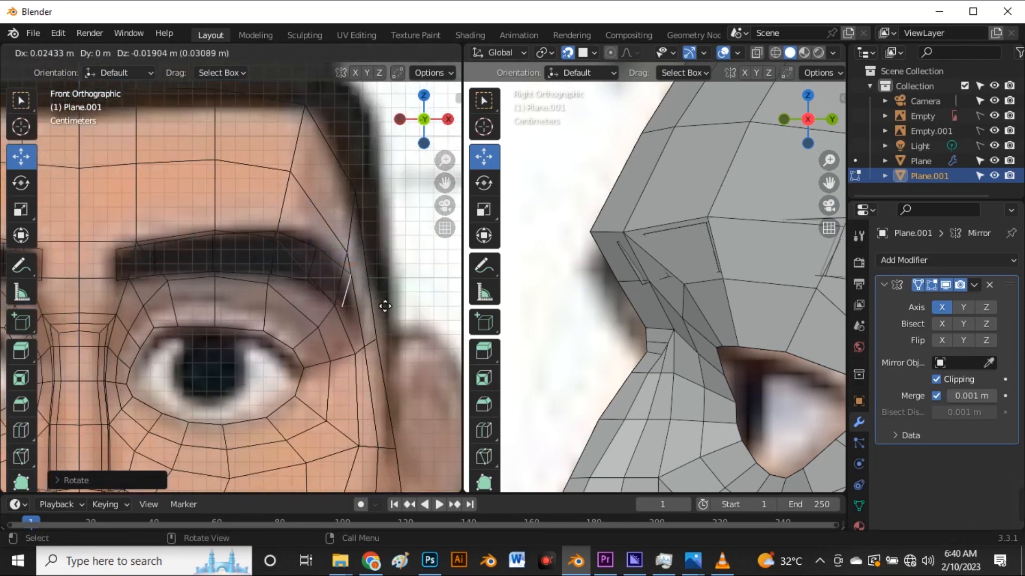
pyautogui.click(377, 305)
pyautogui.scroll(2, 350, 355)
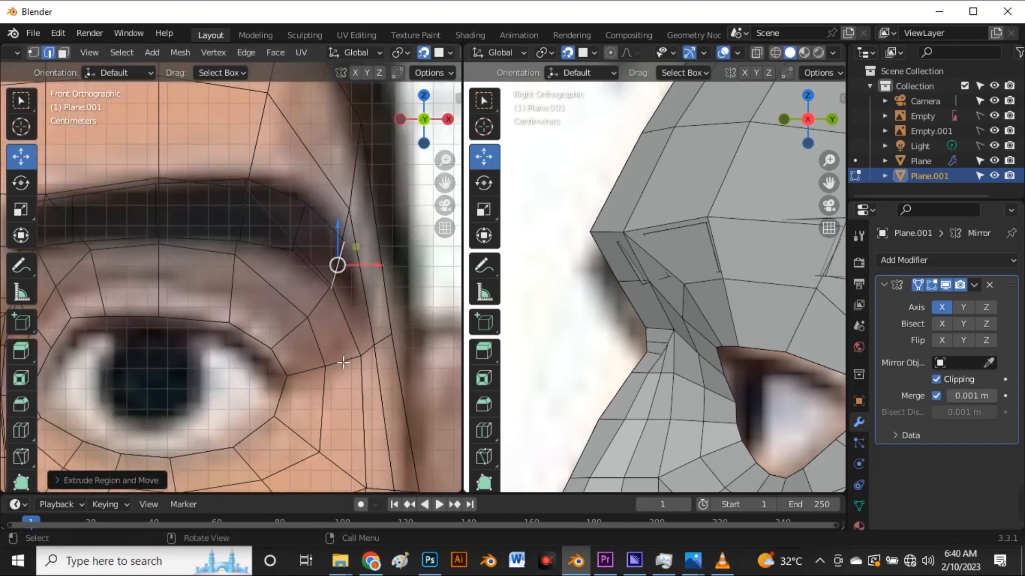
pyautogui.press('s')
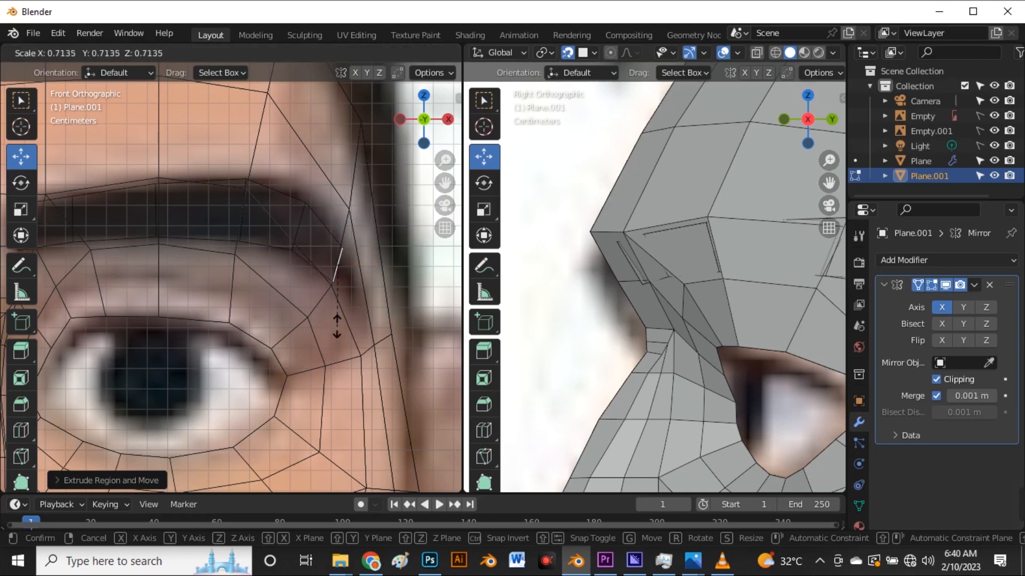
pyautogui.click(341, 330)
pyautogui.press('r')
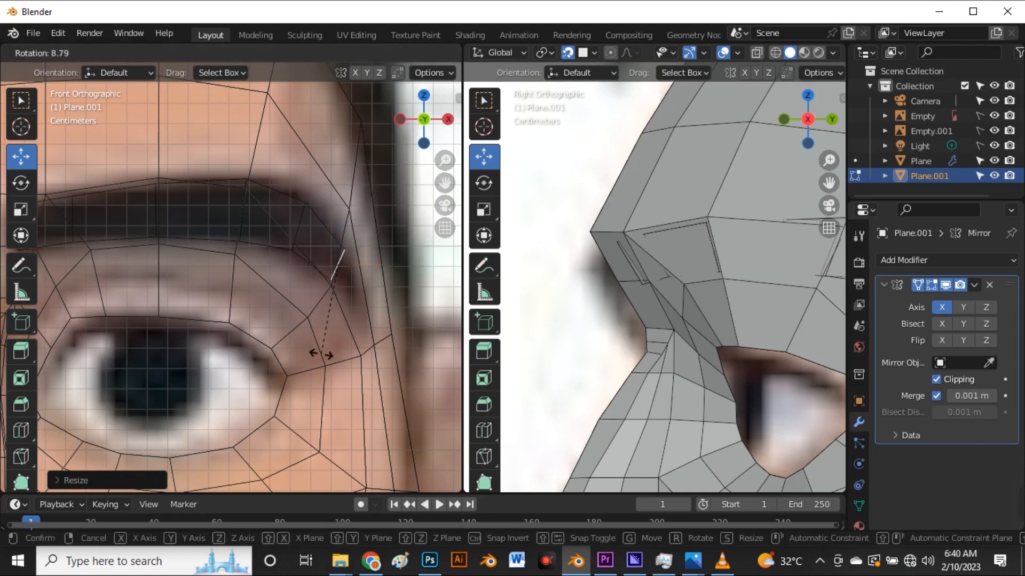
pyautogui.click(318, 349)
pyautogui.press('s')
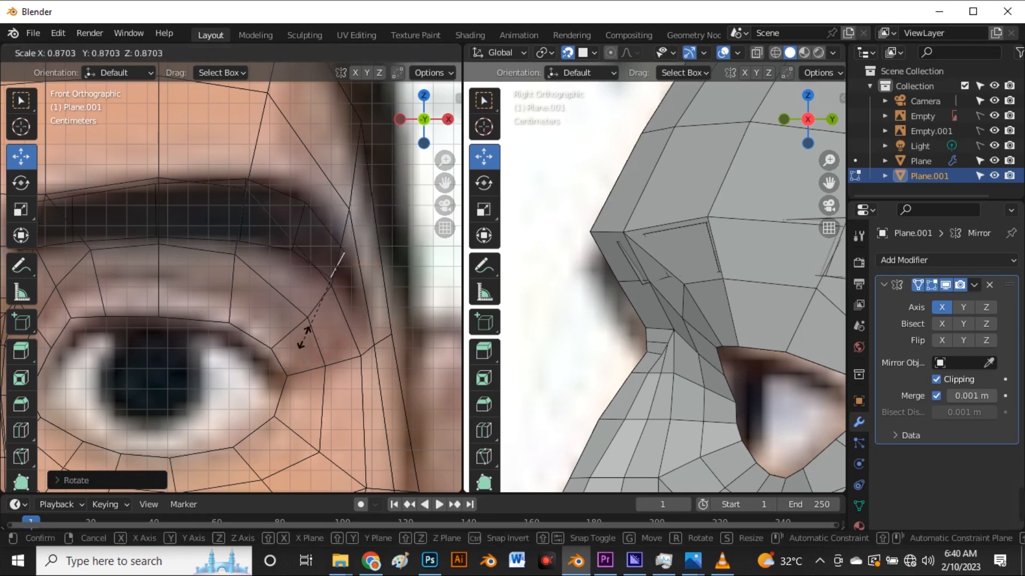
pyautogui.click(326, 341)
# - Extrude the last segment to the eyebrow's tip, then scale and position its end edge to form a narrow point
pyautogui.scroll(-5, 331, 347)
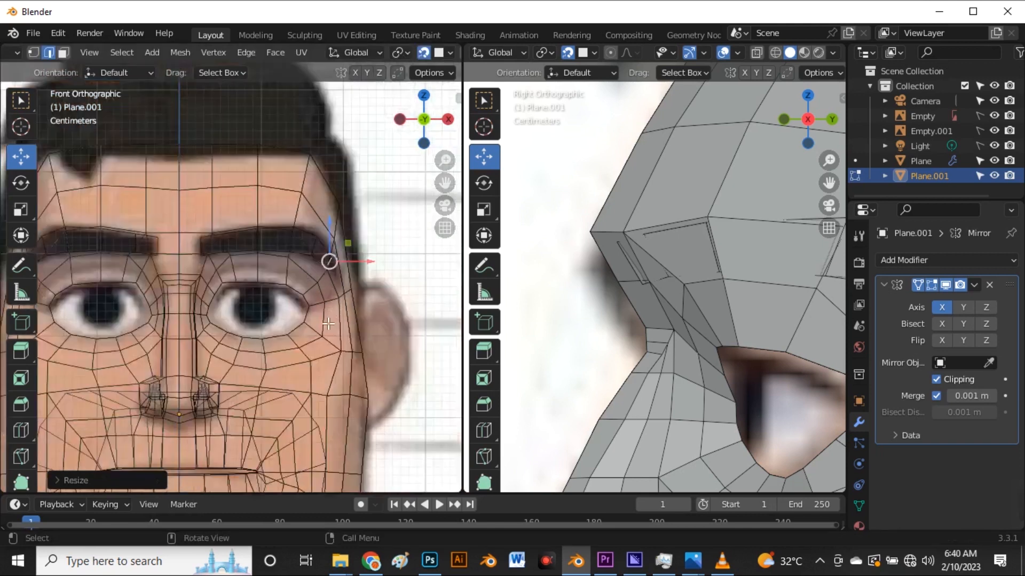
pyautogui.scroll(-2, 237, 305)
pyautogui.scroll(5, 99, 278)
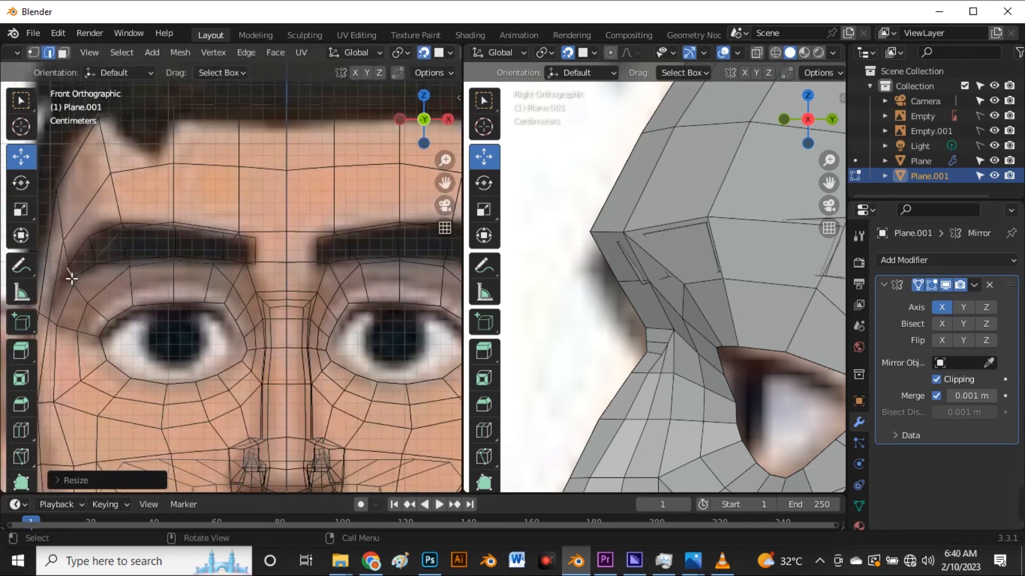
pyautogui.scroll(-4, 71, 279)
pyautogui.scroll(7, 283, 283)
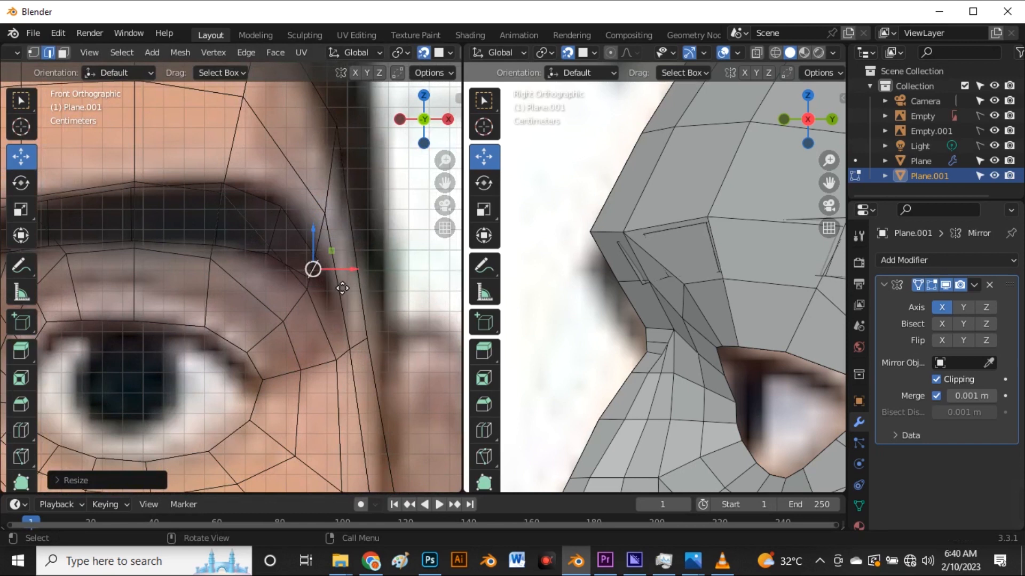
pyautogui.press('e')
pyautogui.click(316, 360)
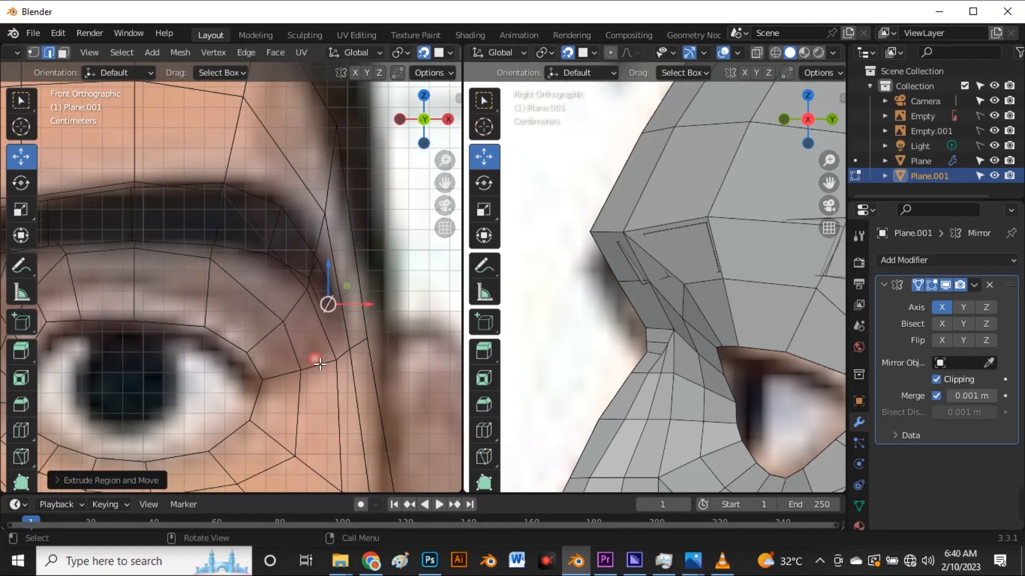
pyautogui.press('s')
pyautogui.moveTo(336, 310); pyautogui.dragTo(337, 309)
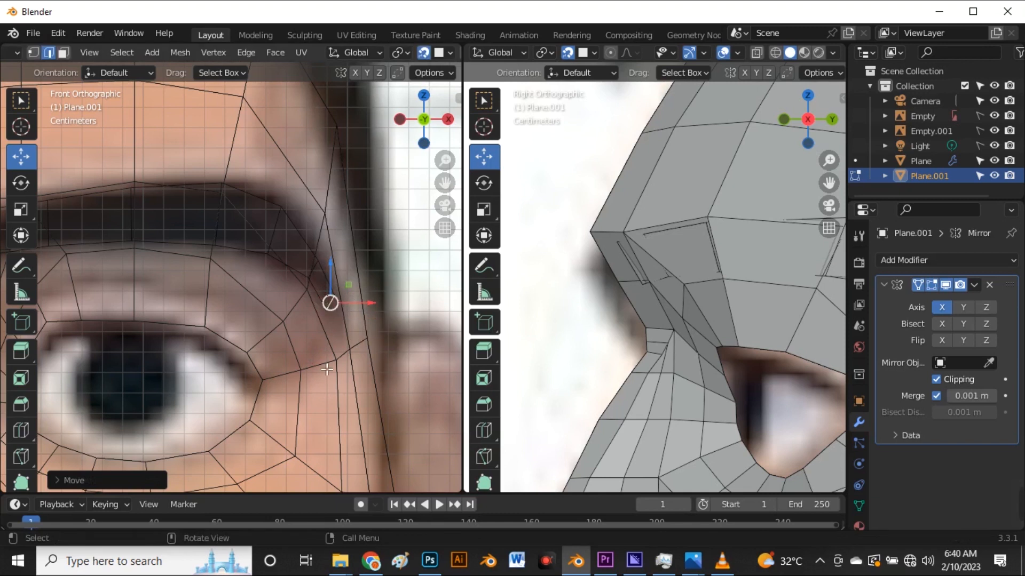
pyautogui.press('s')
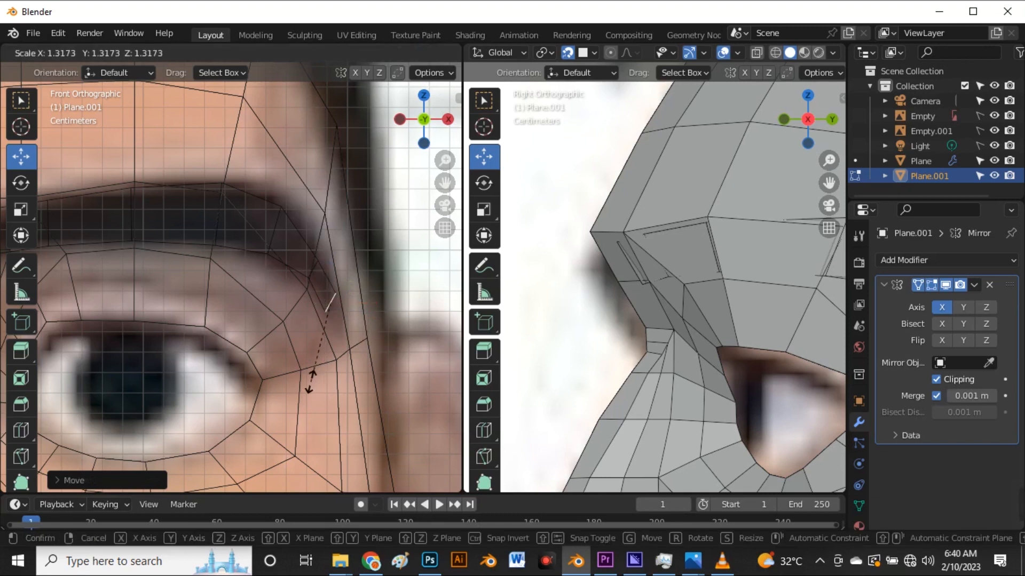
pyautogui.click(312, 380)
# - Turn on X-ray in the side view, scale down the eyebrow's tip edge and shift it forward along the Y axis
pyautogui.hotkey('alt', 'z')
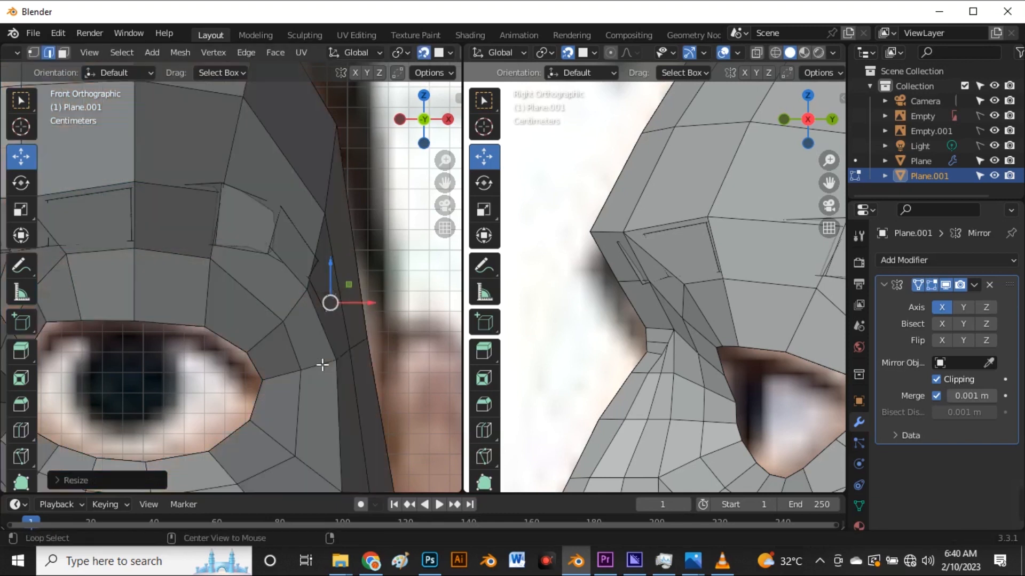
pyautogui.scroll(-2, 309, 339)
pyautogui.scroll(-3, 638, 258)
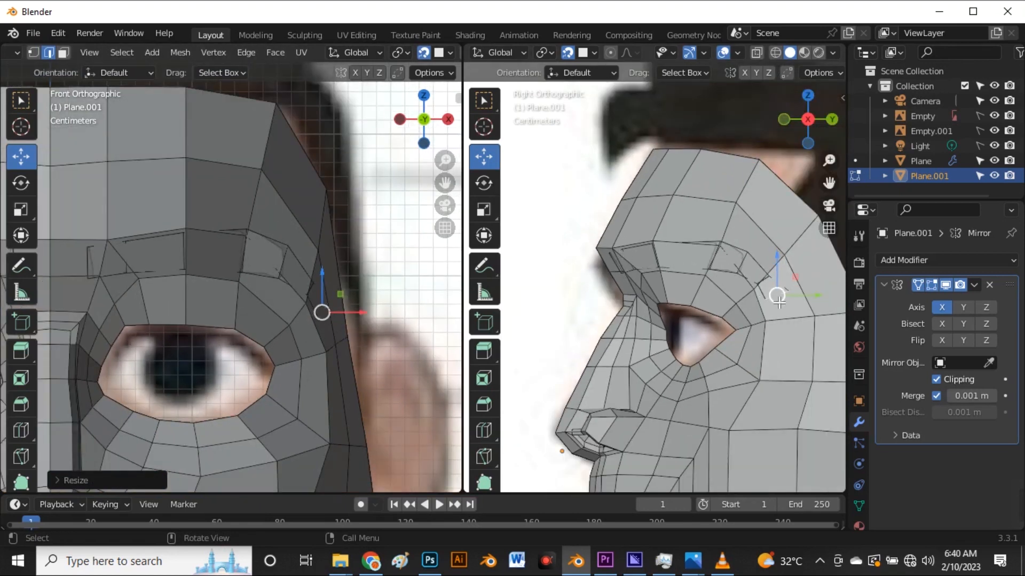
pyautogui.scroll(6, 778, 301)
pyautogui.hotkey('alt', 'z')
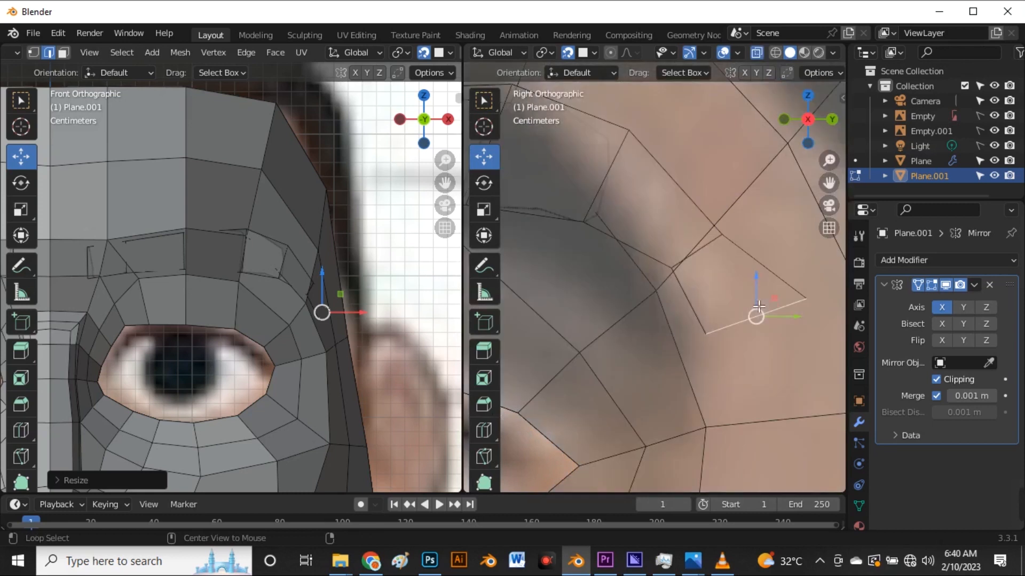
pyautogui.scroll(-1, 701, 318)
pyautogui.scroll(1, 778, 311)
pyautogui.press('s')
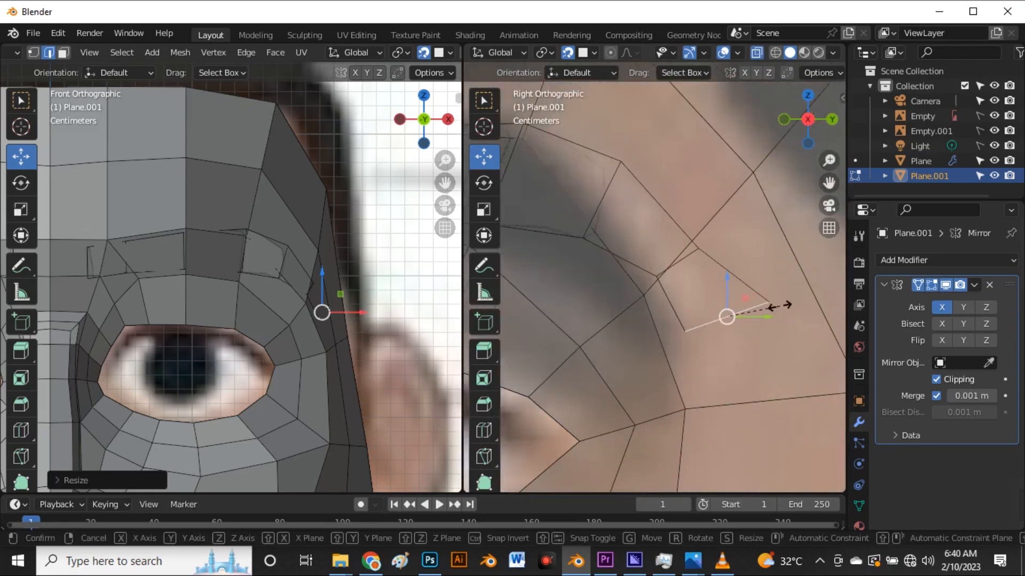
pyautogui.click(756, 314)
pyautogui.press('g')
pyautogui.press('y')
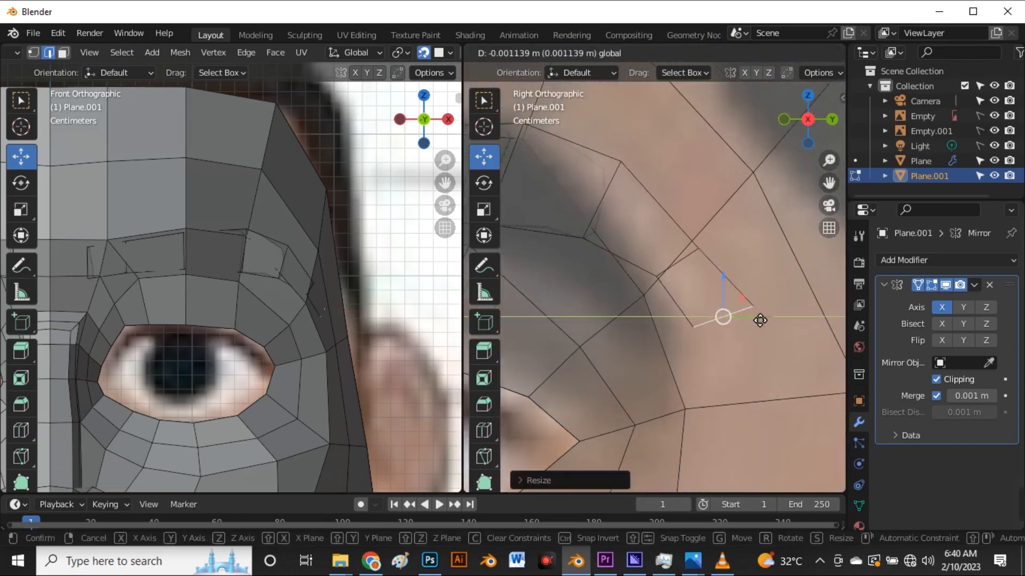
pyautogui.click(754, 322)
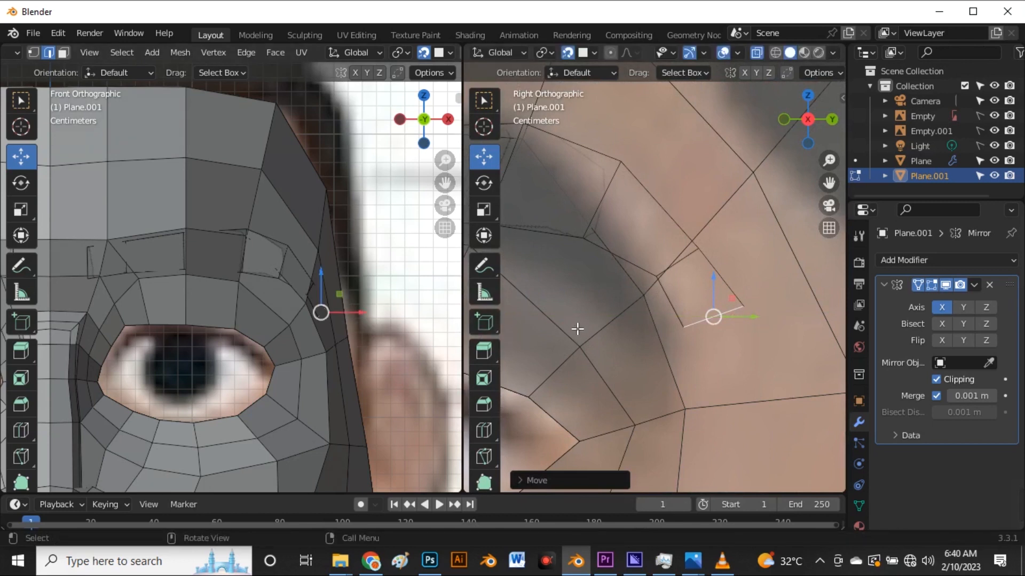
# - Reposition the eyebrow's tail edges in the side view to follow the reference eyebrow, then turn X-ray back on in the front view
pyautogui.scroll(-5, 655, 322)
pyautogui.scroll(5, 660, 315)
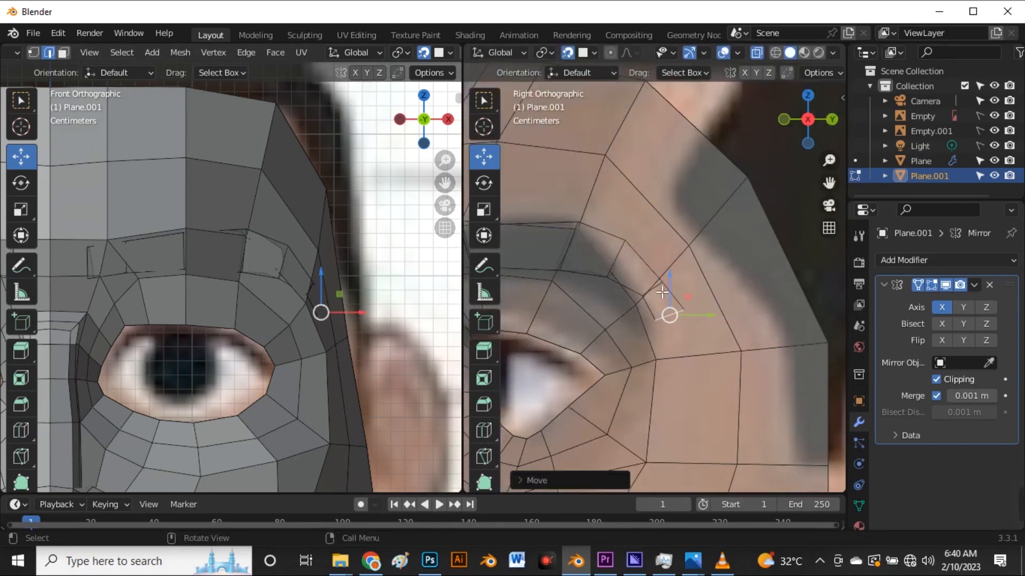
pyautogui.scroll(-5, 660, 282)
pyautogui.scroll(5, 709, 278)
pyautogui.click(688, 261)
pyautogui.moveTo(687, 260); pyautogui.dragTo(713, 347)
pyautogui.click(723, 294)
pyautogui.click(743, 320)
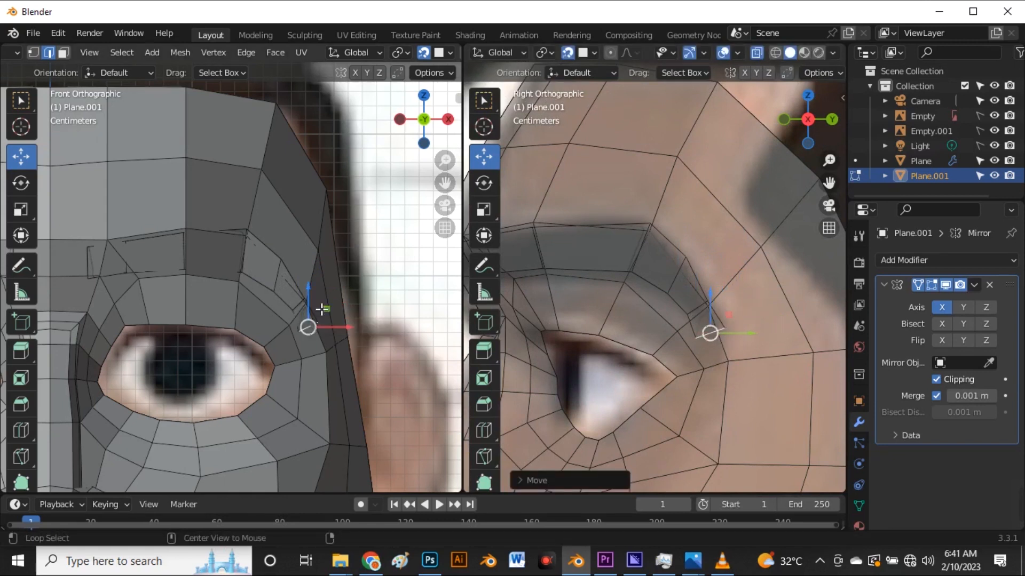
pyautogui.scroll(-2, 321, 305)
pyautogui.scroll(-3, 291, 291)
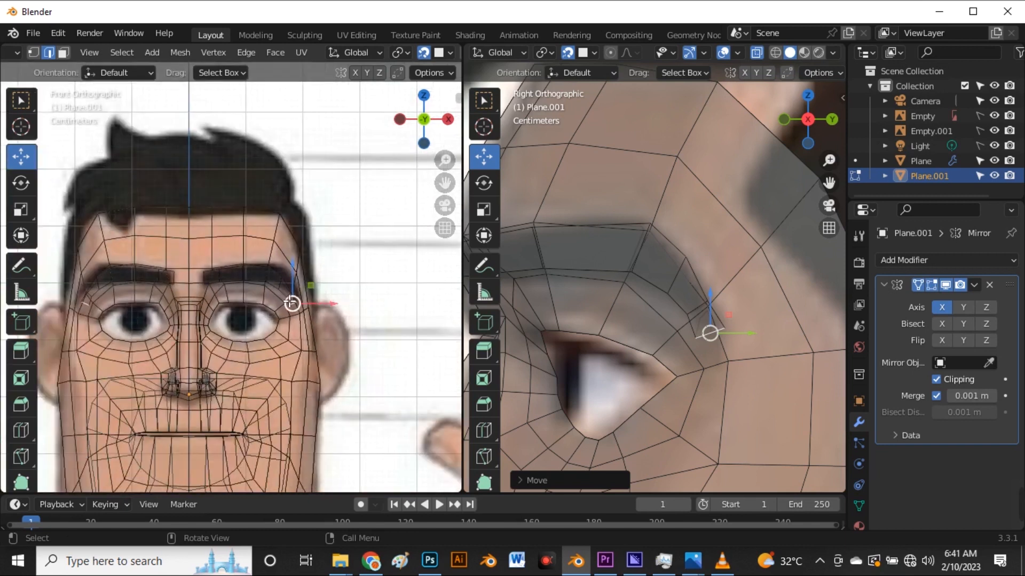
# - Scale the eyebrow's tip edge in the right side view to fit the reference, and turn off X-ray in the front view
pyautogui.scroll(5, 291, 298)
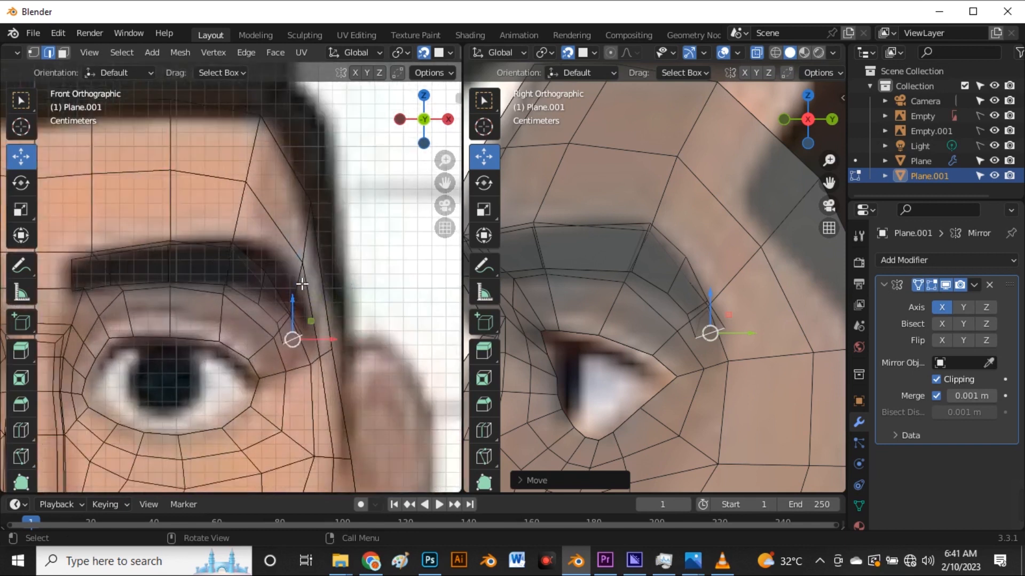
pyautogui.hotkey('alt', 'z')
pyautogui.hotkey('alt', 'z')
pyautogui.scroll(-4, 647, 271)
pyautogui.moveTo(662, 277); pyautogui.dragTo(744, 270, button='middle')
pyautogui.press('`')
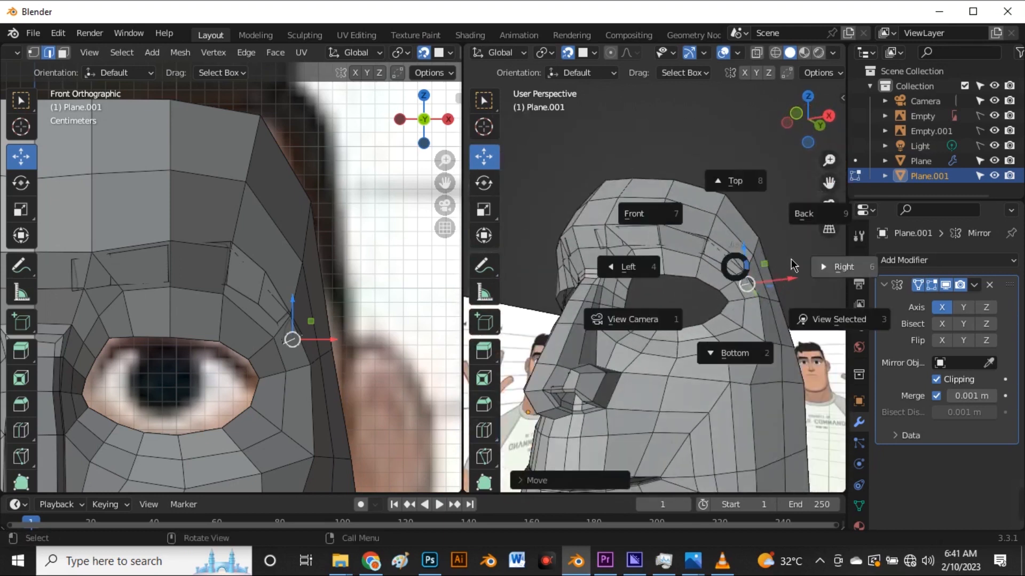
pyautogui.click(831, 268)
pyautogui.scroll(6, 667, 255)
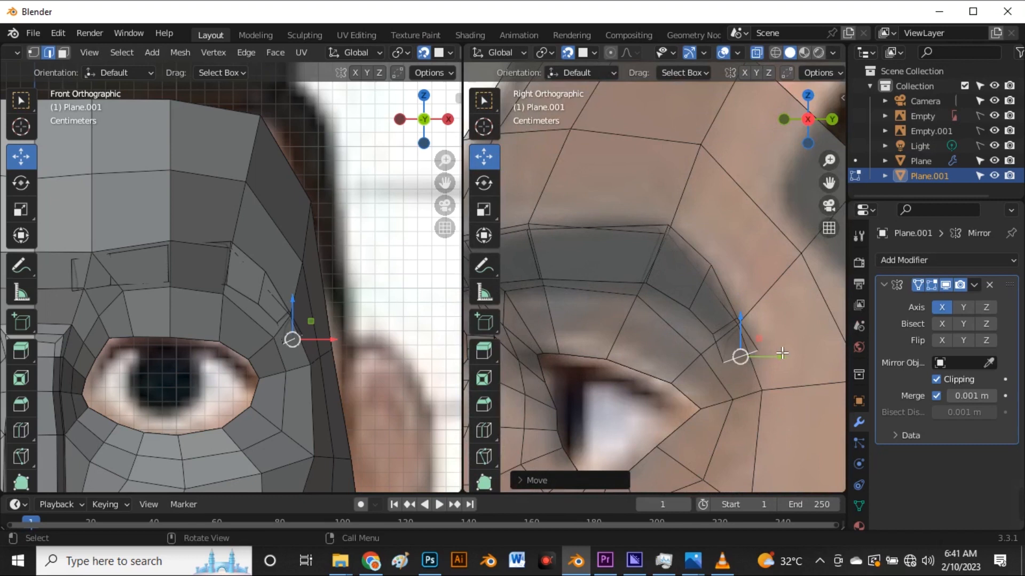
pyautogui.press('s')
pyautogui.click(774, 353)
pyautogui.scroll(-5, 235, 267)
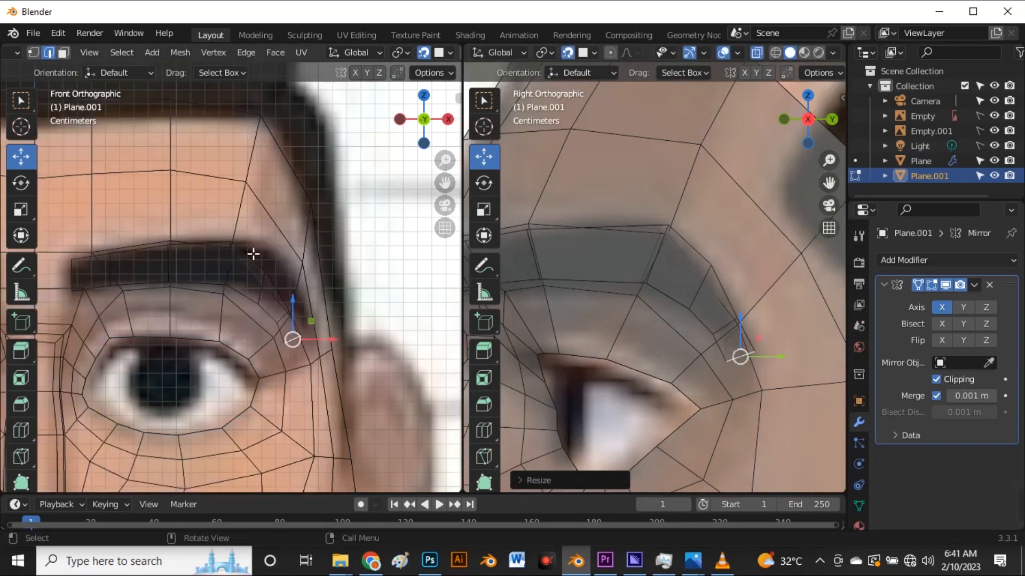
pyautogui.scroll(1, 272, 287)
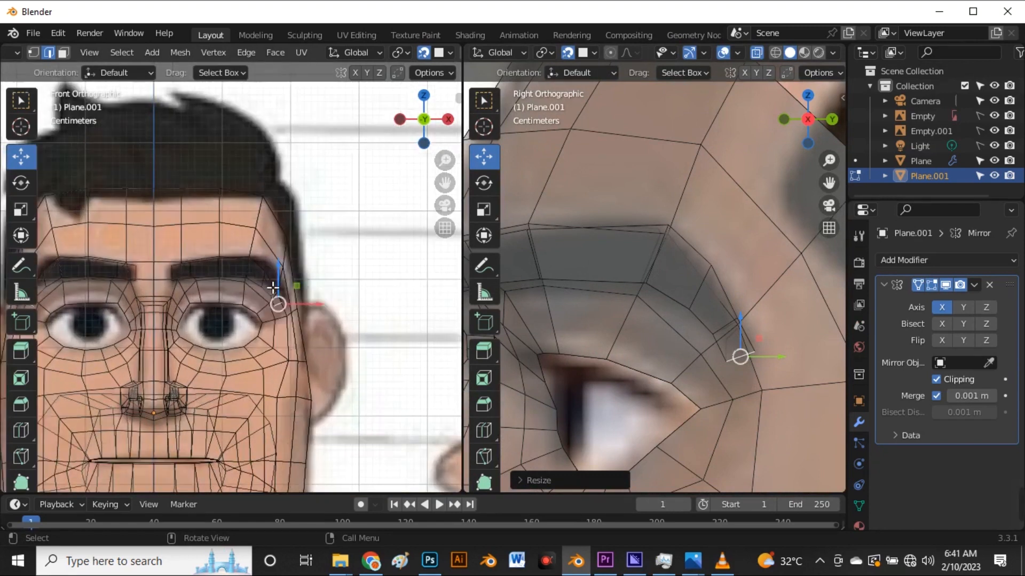
pyautogui.hotkey('alt', 'z')
pyautogui.scroll(6, 266, 272)
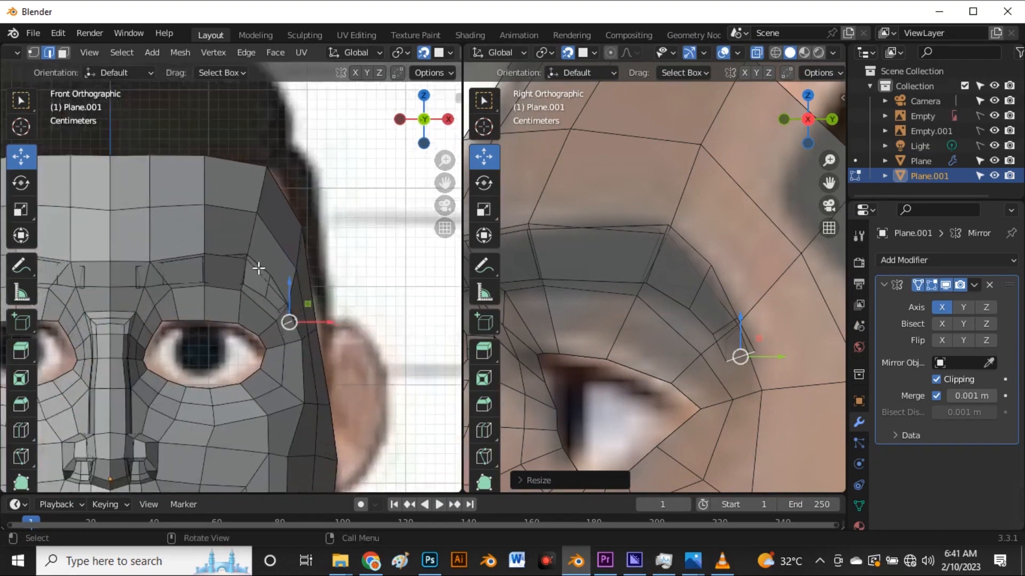
pyautogui.scroll(-5, 280, 251)
pyautogui.scroll(-2, 309, 273)
pyautogui.scroll(-1, 670, 267)
pyautogui.scroll(2, 677, 267)
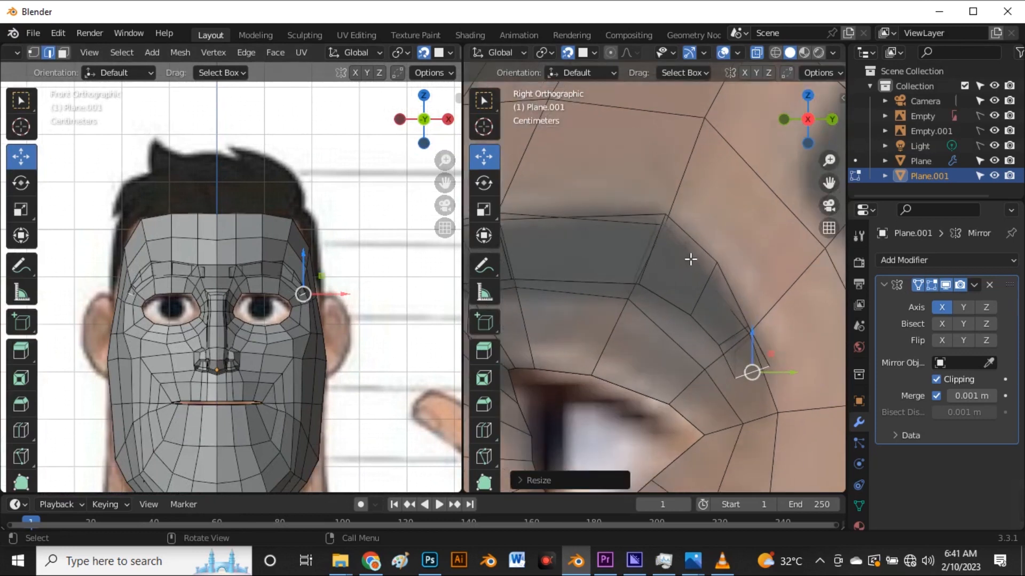
# - Move the eyebrow's outer vertices at the arch and tip in the side view to match the reference, then turn off X-ray there
pyautogui.press('1')
pyautogui.click(726, 270)
pyautogui.press('g')
pyautogui.click(720, 277)
pyautogui.click(674, 219)
pyautogui.press('g')
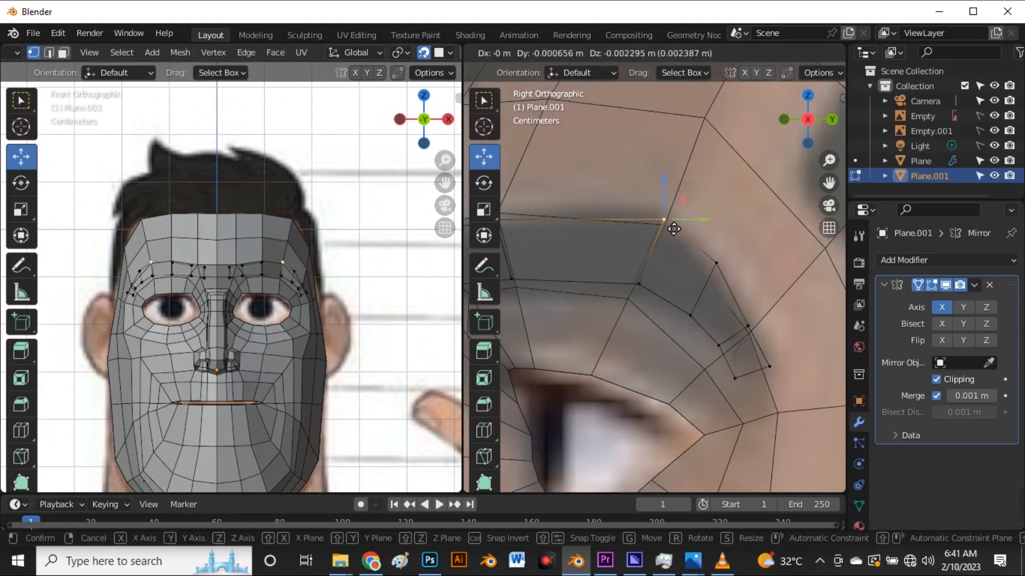
pyautogui.click(674, 229)
pyautogui.scroll(1, 753, 323)
pyautogui.click(791, 376)
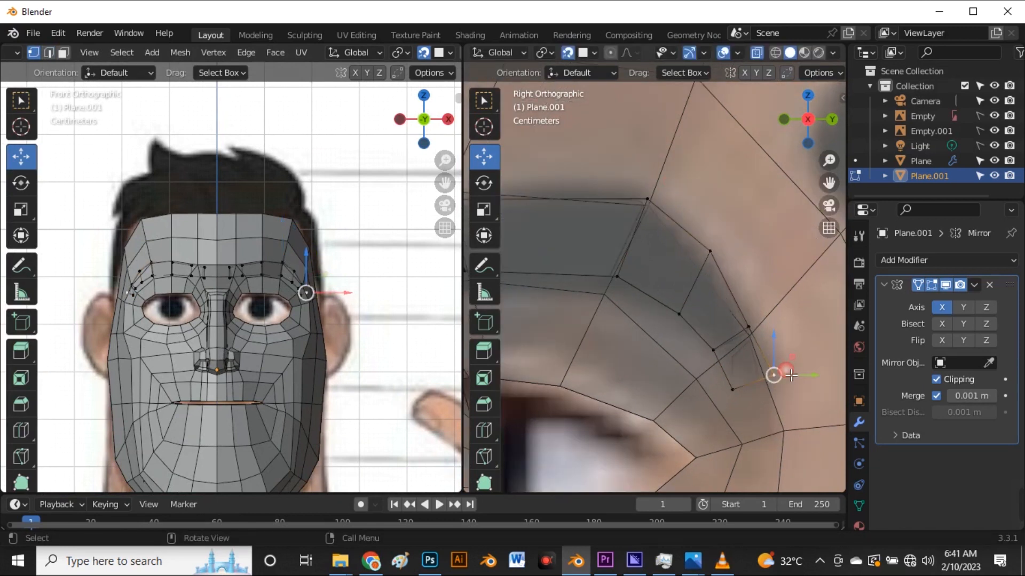
pyautogui.moveTo(789, 379); pyautogui.dragTo(785, 378)
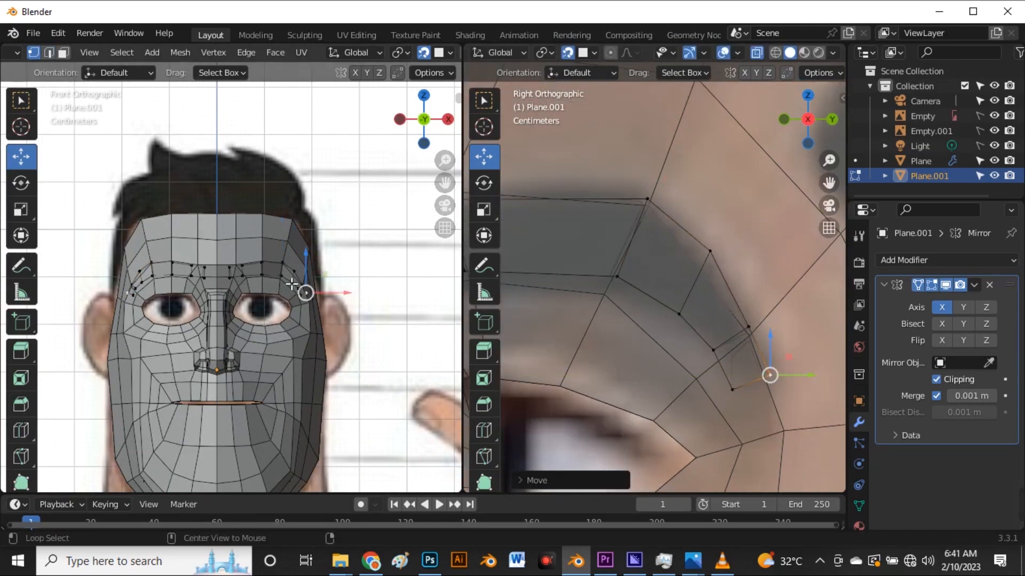
pyautogui.scroll(-4, 719, 251)
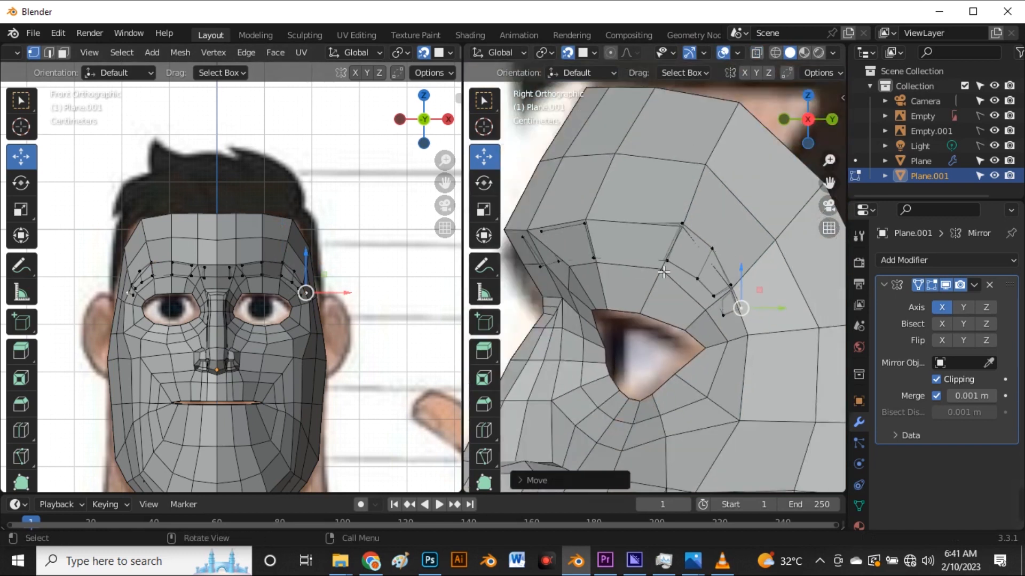
pyautogui.scroll(2, 229, 267)
pyautogui.scroll(-3, 252, 267)
pyautogui.scroll(4, 279, 290)
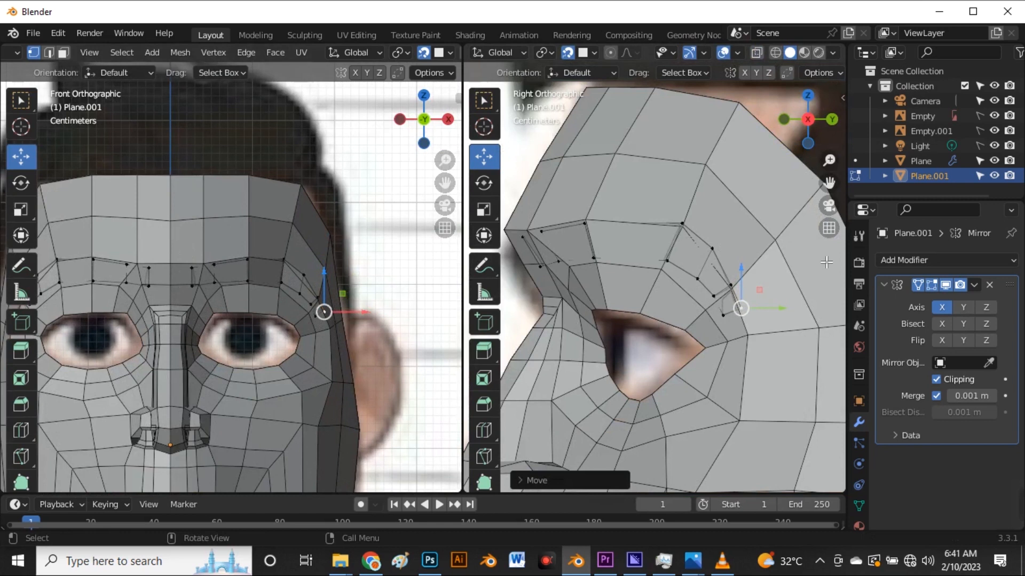
# - Try to extrude the whole eyebrow mesh with snapping on, then undo the extrusion and the selection
pyautogui.keyDown('alt'); pyautogui.click(673, 254); pyautogui.keyUp('alt')
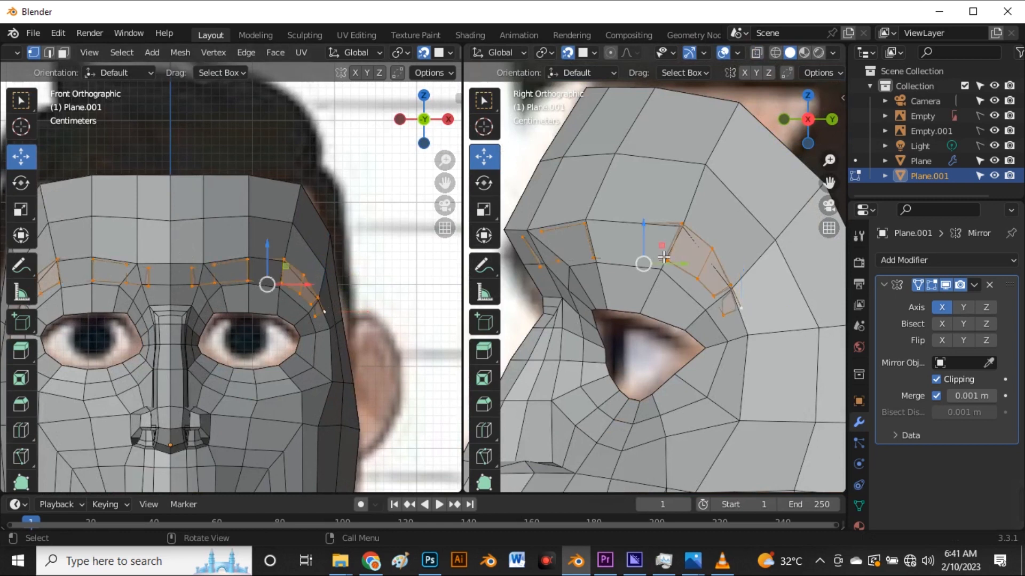
pyautogui.press('e')
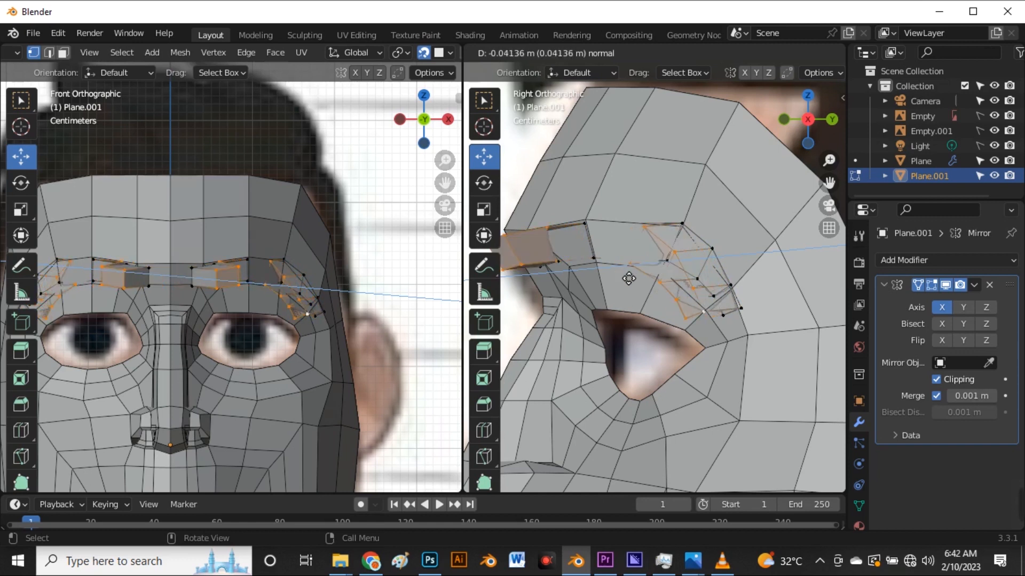
pyautogui.click(627, 277)
pyautogui.hotkey('ctrl', 'z')
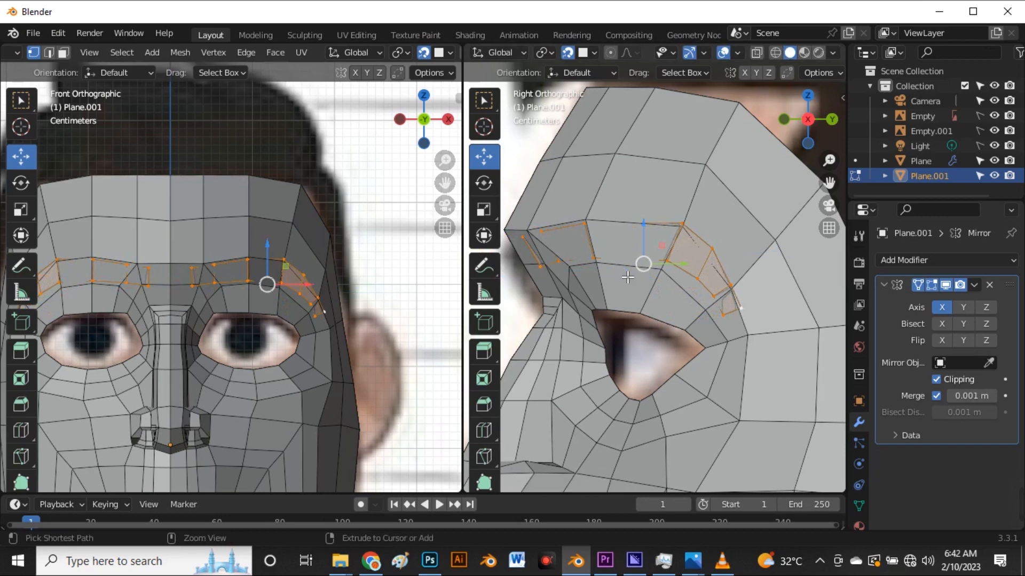
pyautogui.hotkey('ctrl', 'z')
# - Switch to face selection and try moving the face at the eyebrow's arch, undoing each move
pyautogui.scroll(5, 703, 256)
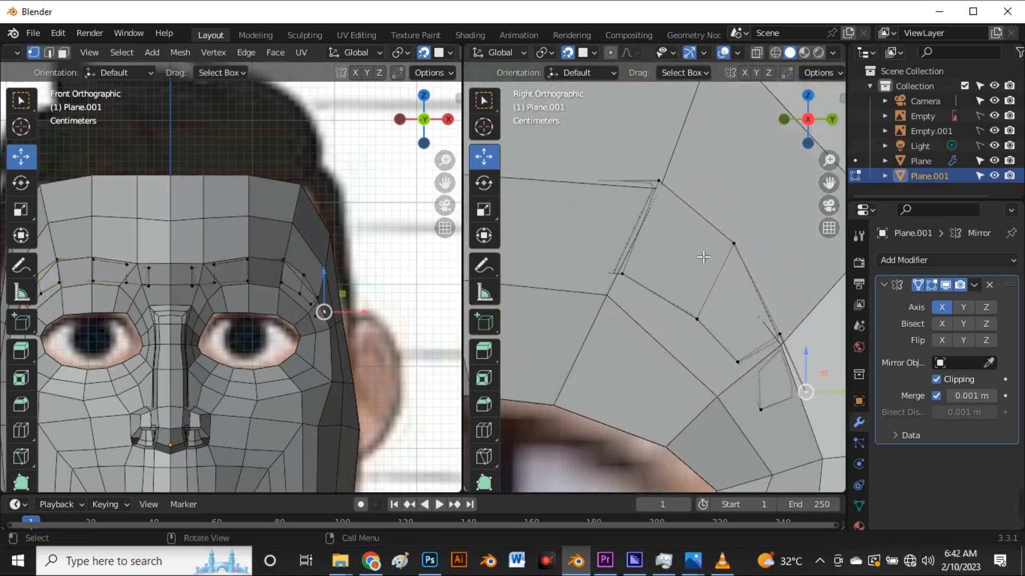
pyautogui.press('3')
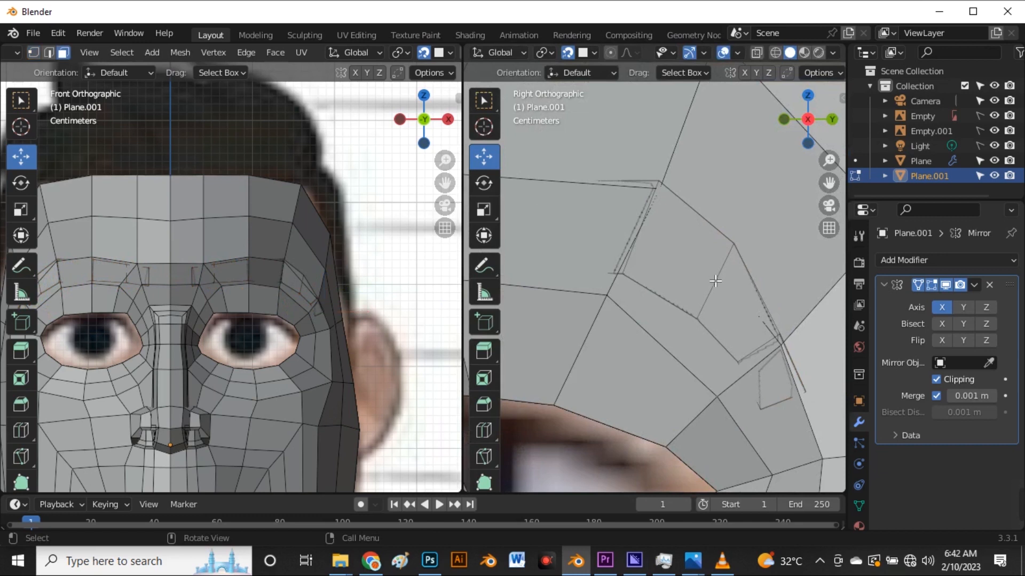
pyautogui.click(715, 284)
pyautogui.moveTo(690, 263); pyautogui.dragTo(656, 259)
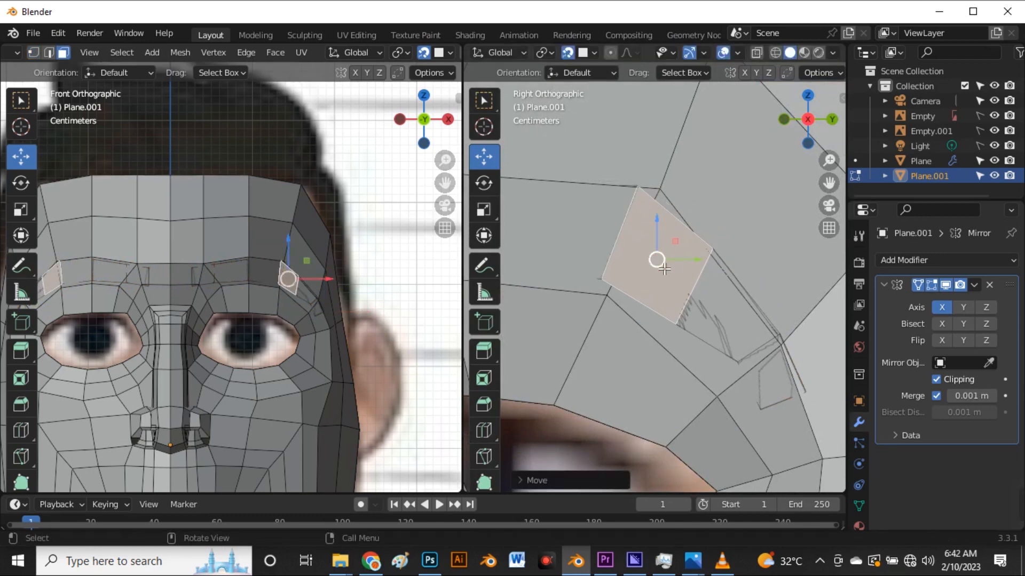
pyautogui.hotkey('ctrl', 'z')
pyautogui.moveTo(665, 269); pyautogui.dragTo(655, 368, button='middle')
pyautogui.press('g')
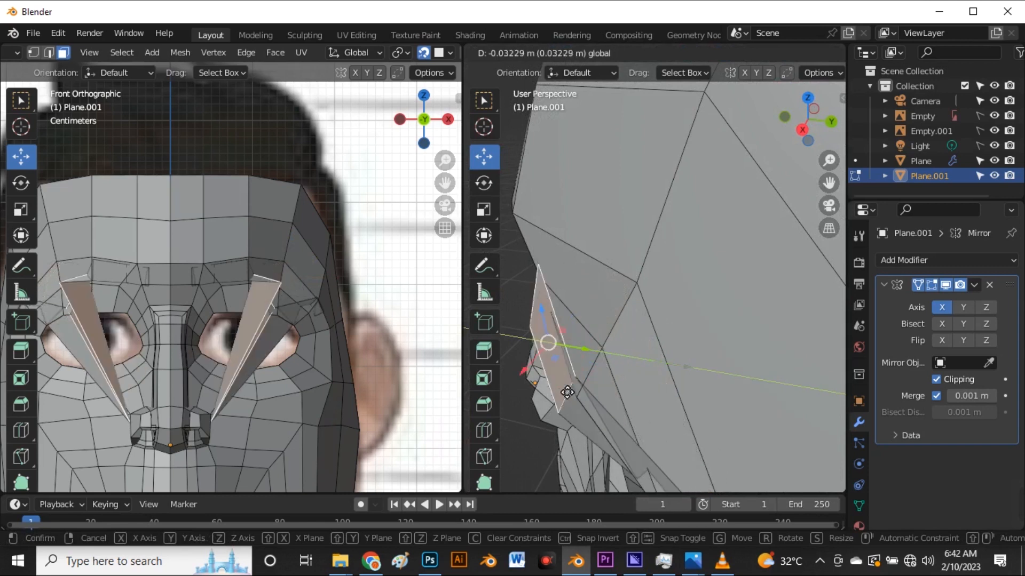
pyautogui.click(596, 356)
pyautogui.hotkey('ctrl', 'z')
pyautogui.moveTo(596, 356); pyautogui.dragTo(666, 302, button='middle')
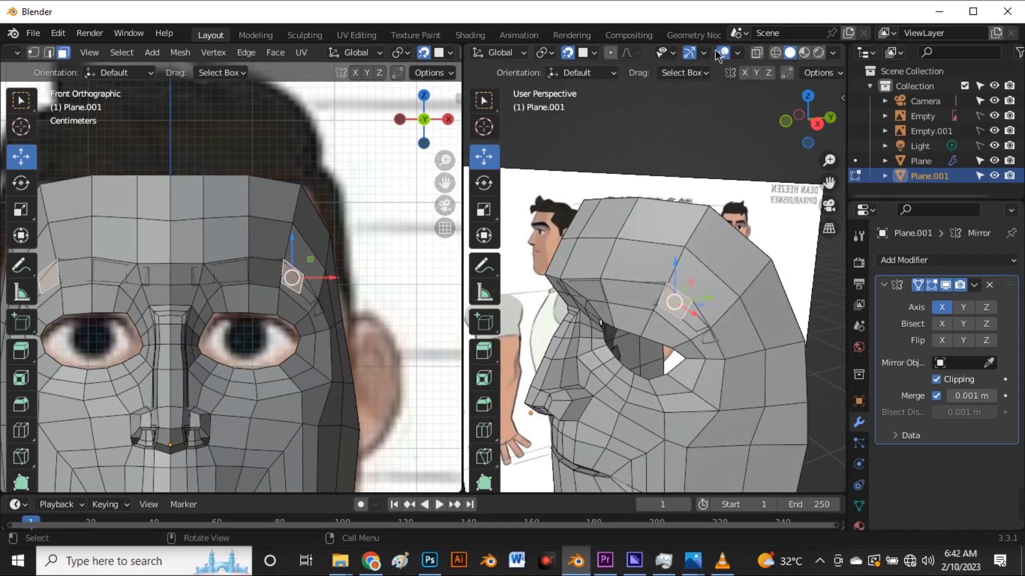
# - Turn off snapping, select all of the eyebrow's faces and set the transform orientation to Normal
pyautogui.click(569, 54)
pyautogui.keyDown('alt'); pyautogui.click(683, 338); pyautogui.keyUp('alt')
pyautogui.moveTo(682, 340); pyautogui.dragTo(635, 380, button='middle')
pyautogui.click(603, 74)
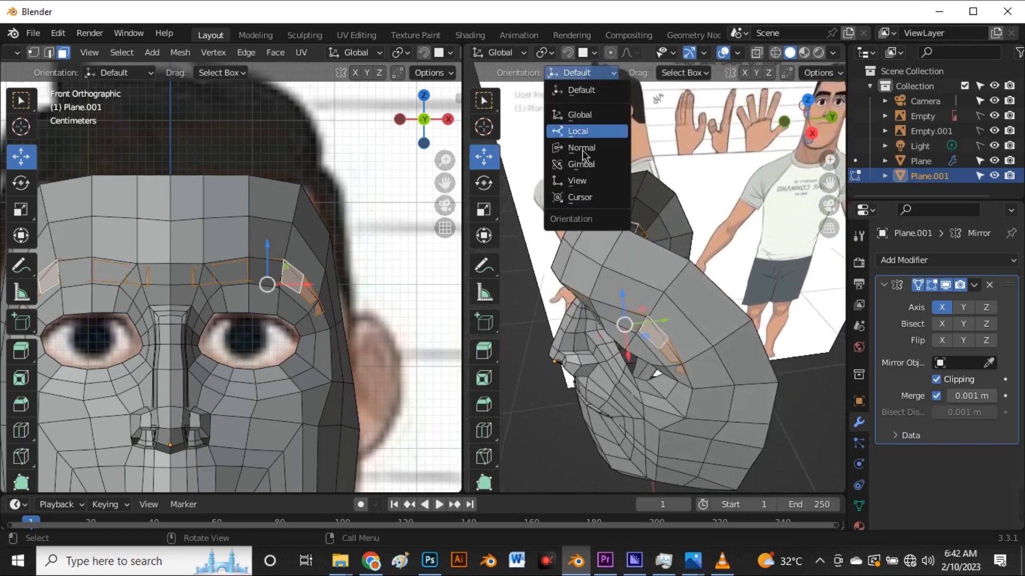
pyautogui.click(581, 147)
# - Extrude the eyebrow faces outward about 0.02 m along the normal
pyautogui.moveTo(653, 289); pyautogui.dragTo(691, 333, button='middle')
pyautogui.scroll(2, 670, 316)
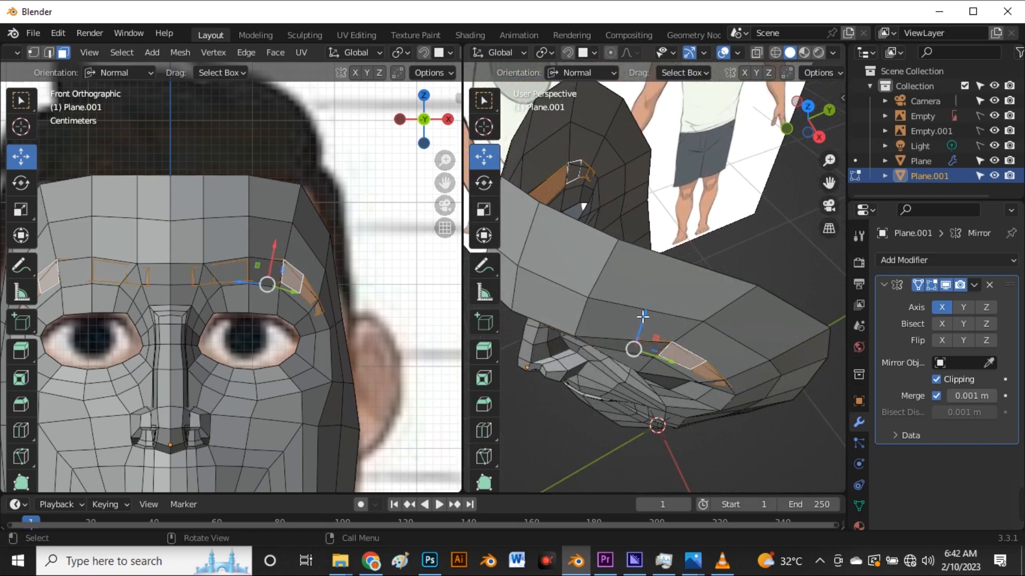
pyautogui.moveTo(651, 319); pyautogui.dragTo(650, 340)
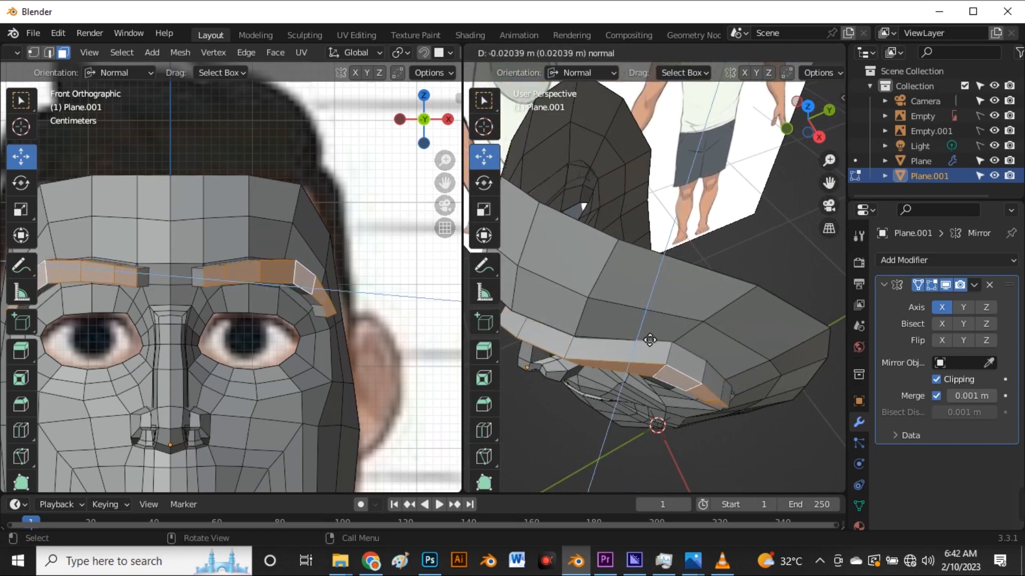
pyautogui.click(650, 340)
pyautogui.scroll(2, 235, 271)
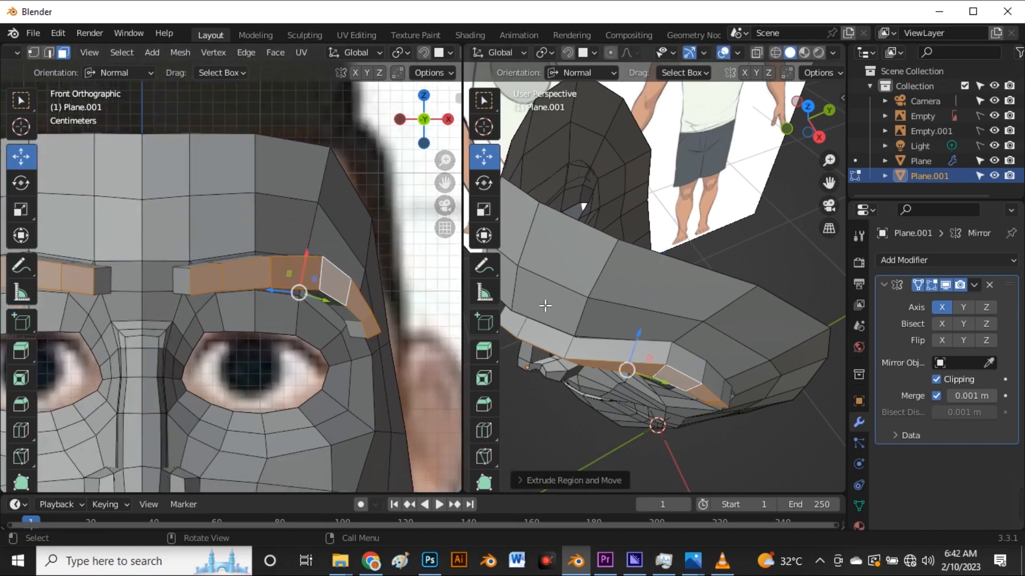
# - Examine the extruded eyebrow from several angles and compare it with the front reference image
pyautogui.scroll(-4, 264, 270)
pyautogui.moveTo(510, 310); pyautogui.dragTo(708, 325, button='middle')
pyautogui.moveTo(362, 345); pyautogui.dragTo(300, 261, button='middle')
pyautogui.press('`')
pyautogui.click(205, 257)
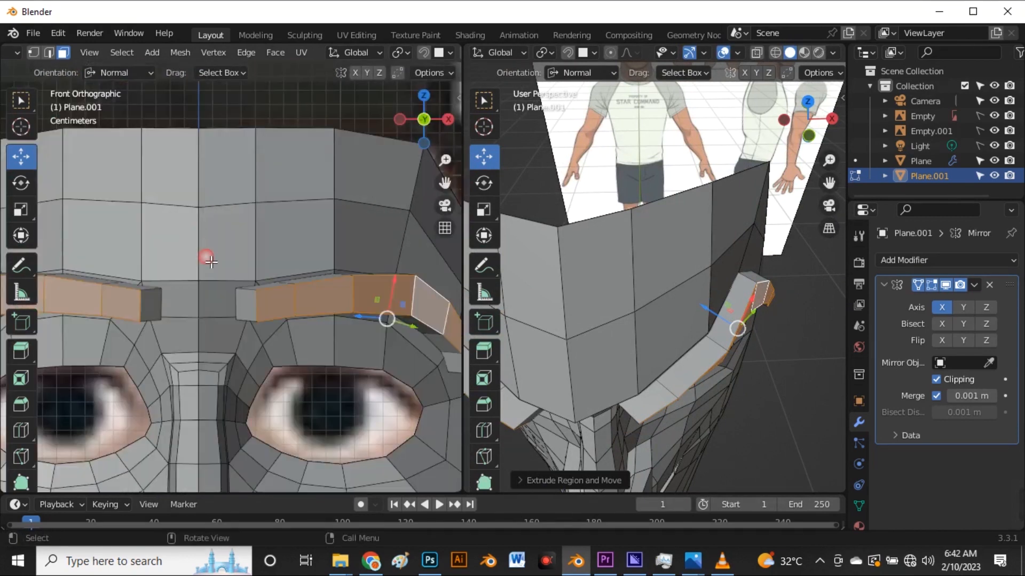
pyautogui.hotkey('alt', 'z')
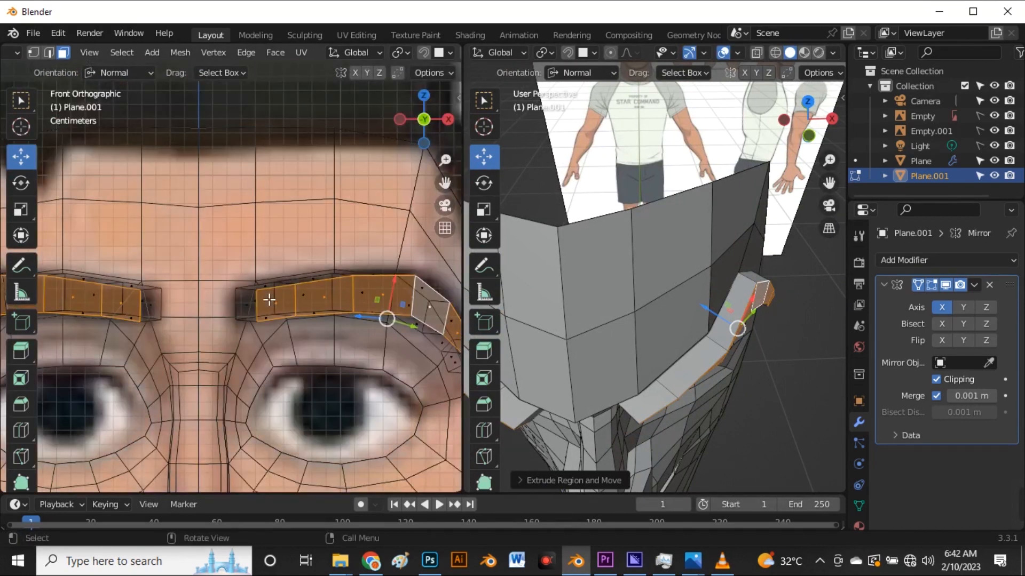
pyautogui.hotkey('alt', 'z')
pyautogui.scroll(-4, 263, 282)
pyautogui.scroll(3, 266, 288)
pyautogui.scroll(-2, 273, 285)
pyautogui.scroll(-1, 274, 284)
pyautogui.moveTo(611, 297); pyautogui.dragTo(628, 225, button='middle')
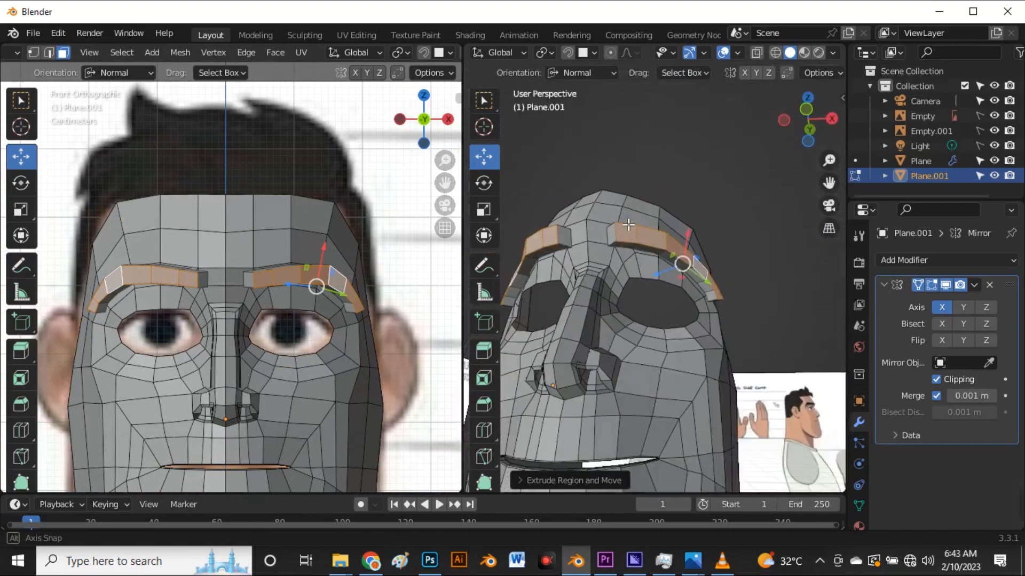
pyautogui.press('/')
pyautogui.moveTo(631, 272); pyautogui.dragTo(591, 365, button='middle')
pyautogui.moveTo(697, 296); pyautogui.dragTo(681, 337, button='middle')
pyautogui.scroll(3, 684, 311)
pyautogui.press('/')
# - Select an edge at the eyebrow's inner end and set the transform orientation to Local
pyautogui.press('2')
pyautogui.click(655, 303)
pyautogui.scroll(4, 658, 330)
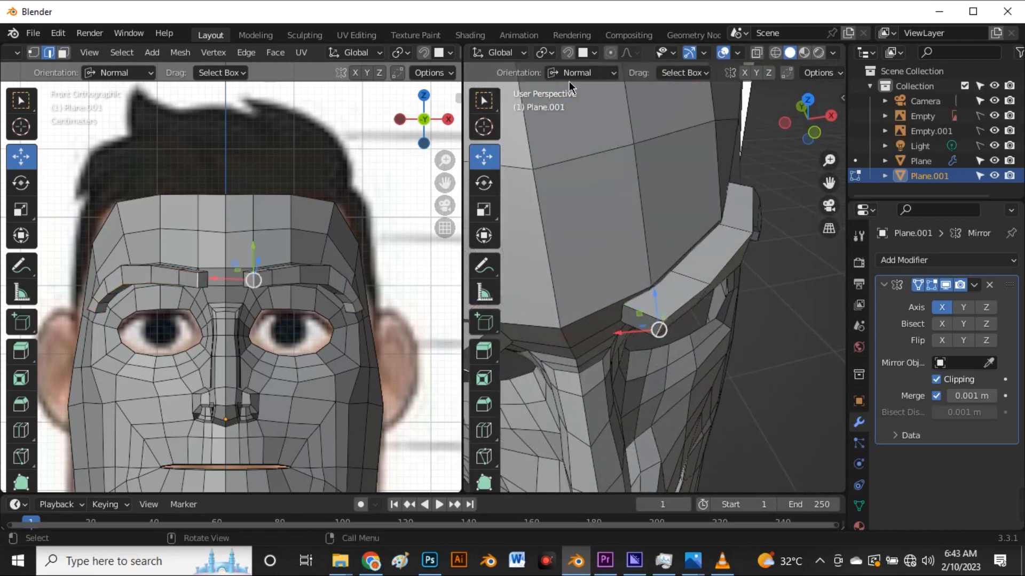
pyautogui.click(570, 75)
pyautogui.click(587, 135)
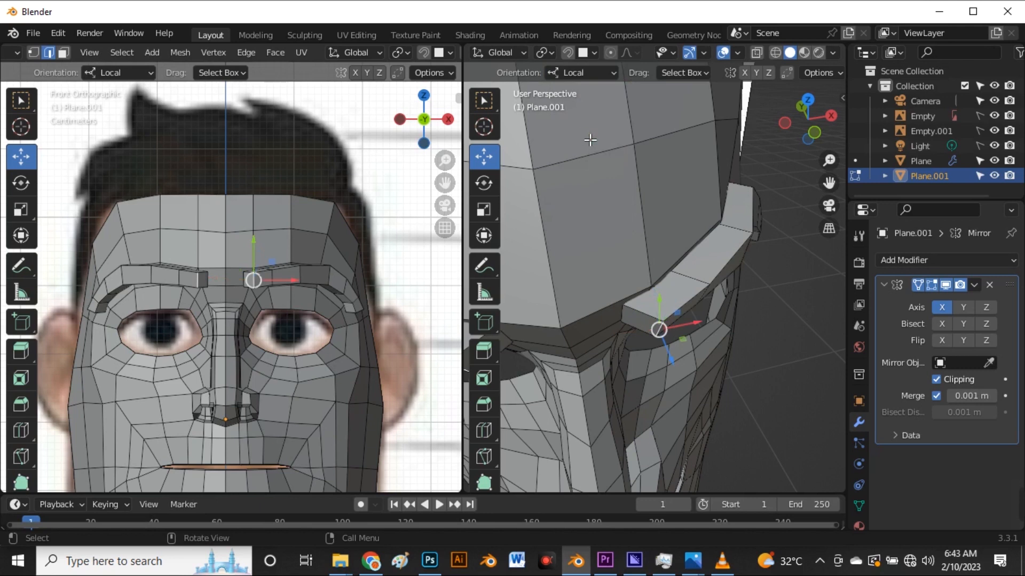
pyautogui.moveTo(618, 211); pyautogui.dragTo(656, 331, button='middle')
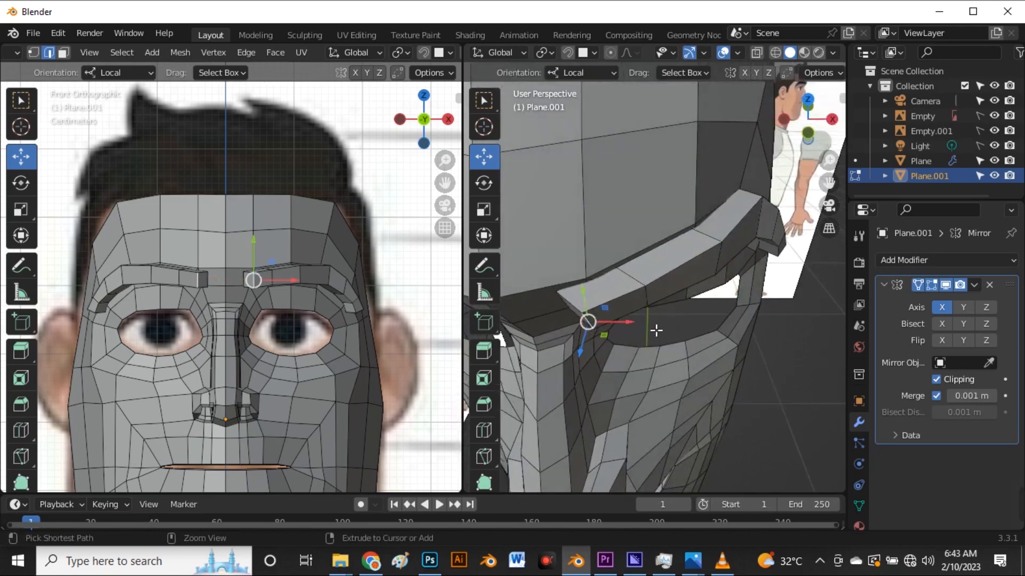
# - Undo the edge selection and the eyebrow extrusion, going back to the flat eyebrow faces
pyautogui.hotkey('ctrl', 'z')
pyautogui.hotkey('ctrl', 'z')
pyautogui.hotkey('ctrl', 'z')
pyautogui.moveTo(655, 328); pyautogui.dragTo(582, 337, button='middle')
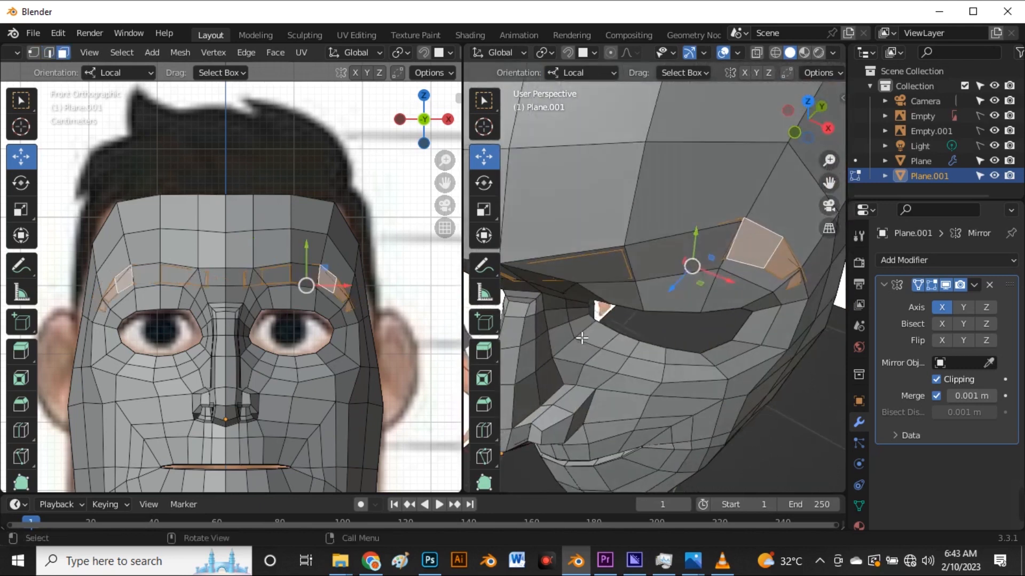
# - Extrude all the eyebrow faces and pull them outward along the local Z axis to give the eyebrow thickness
pyautogui.click(602, 75)
pyautogui.click(574, 130)
pyautogui.moveTo(681, 278); pyautogui.dragTo(672, 304)
pyautogui.hotkey('ctrl', 'z')
pyautogui.moveTo(686, 277); pyautogui.dragTo(671, 304, button='middle')
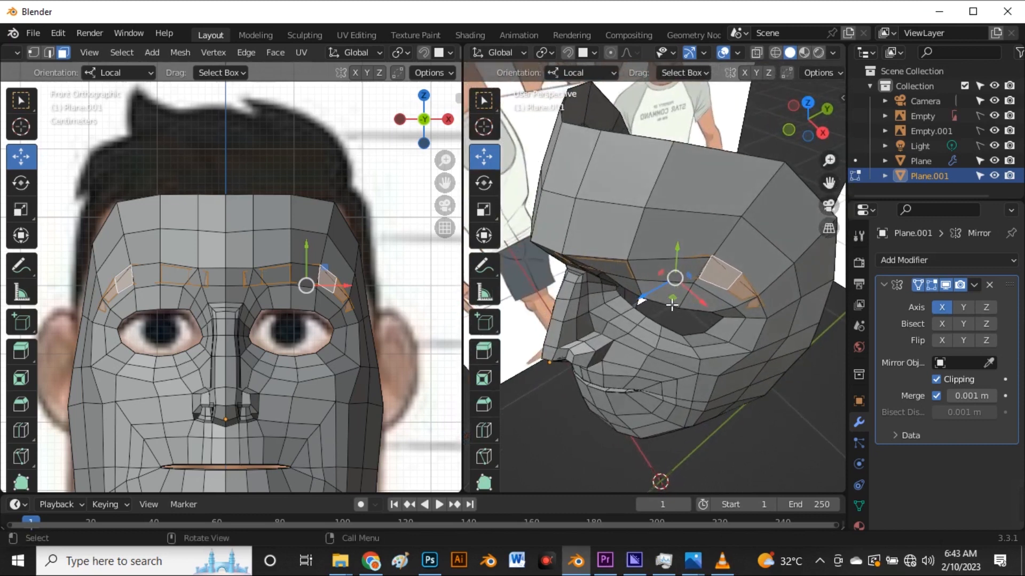
pyautogui.press('e')
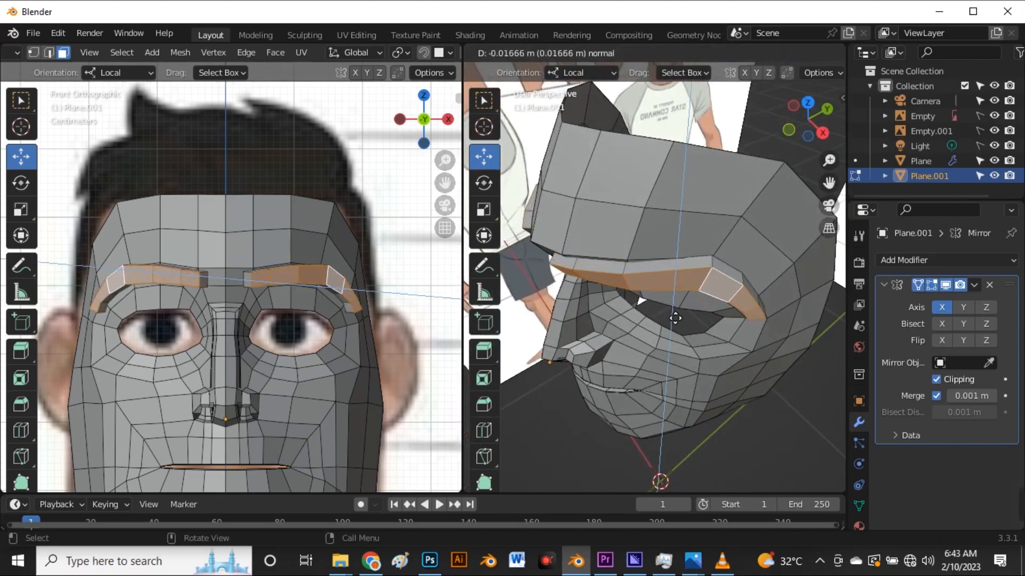
pyautogui.click(672, 318)
pyautogui.moveTo(672, 319); pyautogui.dragTo(641, 316, button='middle')
pyautogui.press('e')
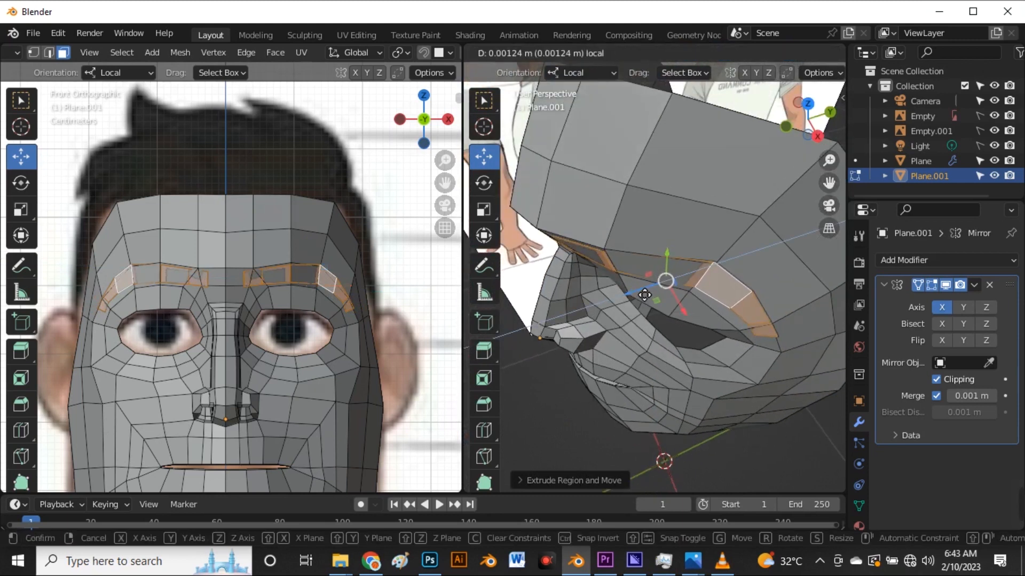
pyautogui.click(626, 311)
pyautogui.moveTo(627, 311); pyautogui.dragTo(730, 288, button='middle')
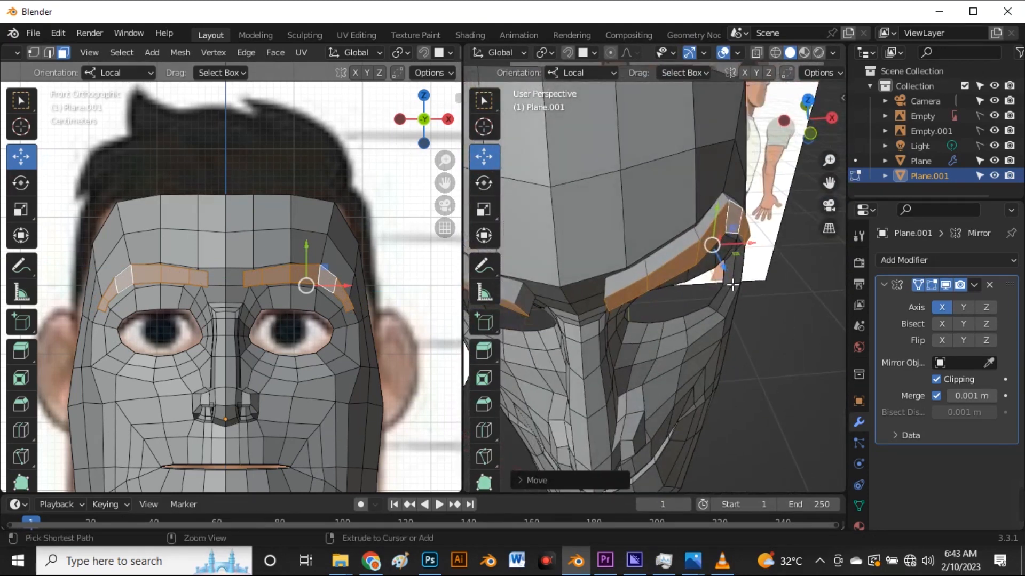
# - Undo the extrusion and outward pull of the eyebrow faces
pyautogui.hotkey('ctrl', 'z')
pyautogui.hotkey('ctrl', 'z')
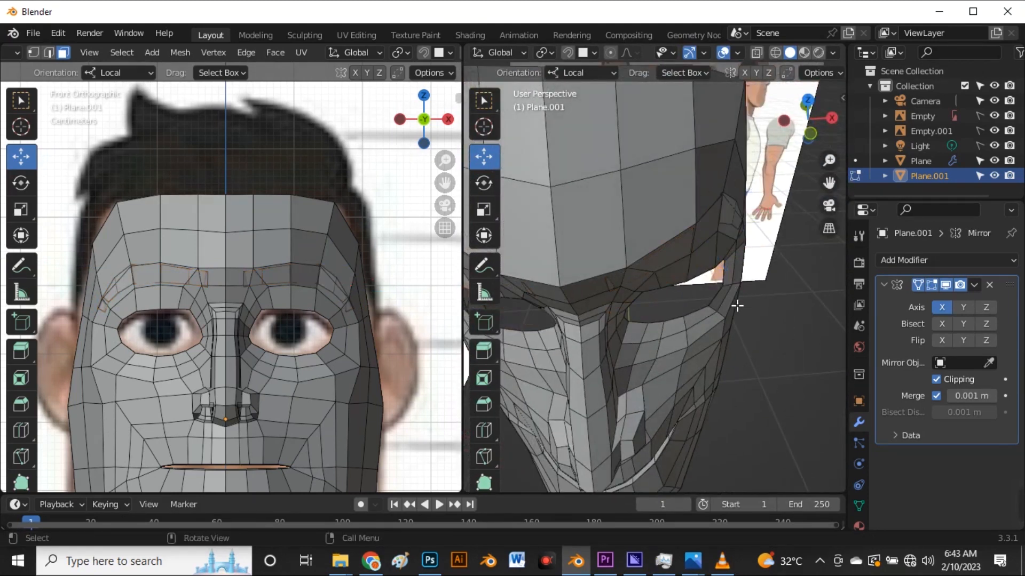
# - Try to pull the flat eyebrow faces outward along the local Z axis
pyautogui.moveTo(738, 305); pyautogui.dragTo(674, 284, button='middle')
pyautogui.keyDown('alt'); pyautogui.click(763, 239); pyautogui.keyUp('alt')
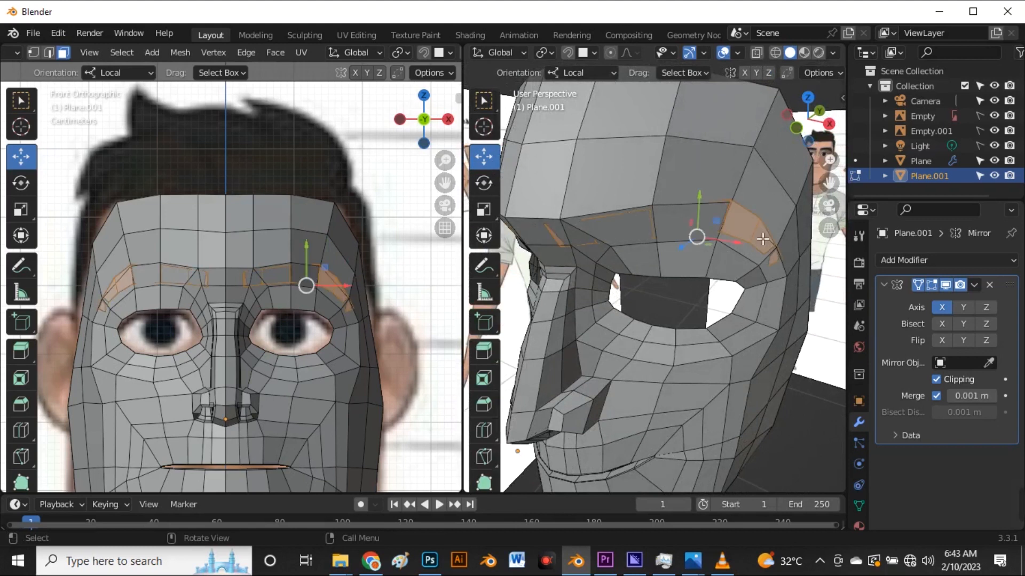
pyautogui.moveTo(656, 266); pyautogui.dragTo(651, 269, button='middle')
pyautogui.moveTo(665, 260); pyautogui.dragTo(661, 266)
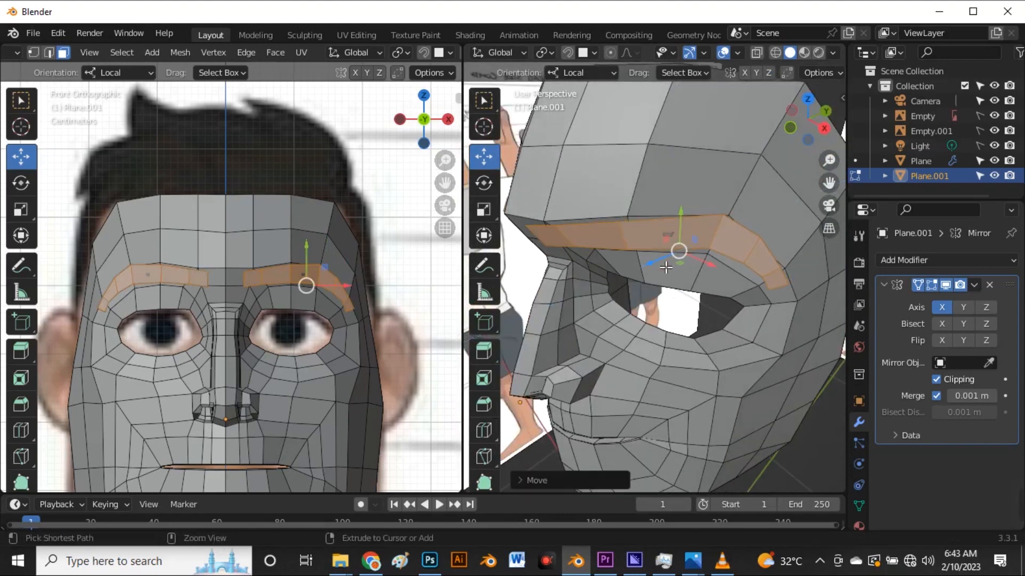
pyautogui.hotkey('ctrl', 'z')
# - Add a Solidify modifier to the eyebrow and set its thickness to 0.31 m
pyautogui.scroll(-2, 679, 286)
pyautogui.moveTo(679, 285); pyautogui.dragTo(637, 259, button='middle')
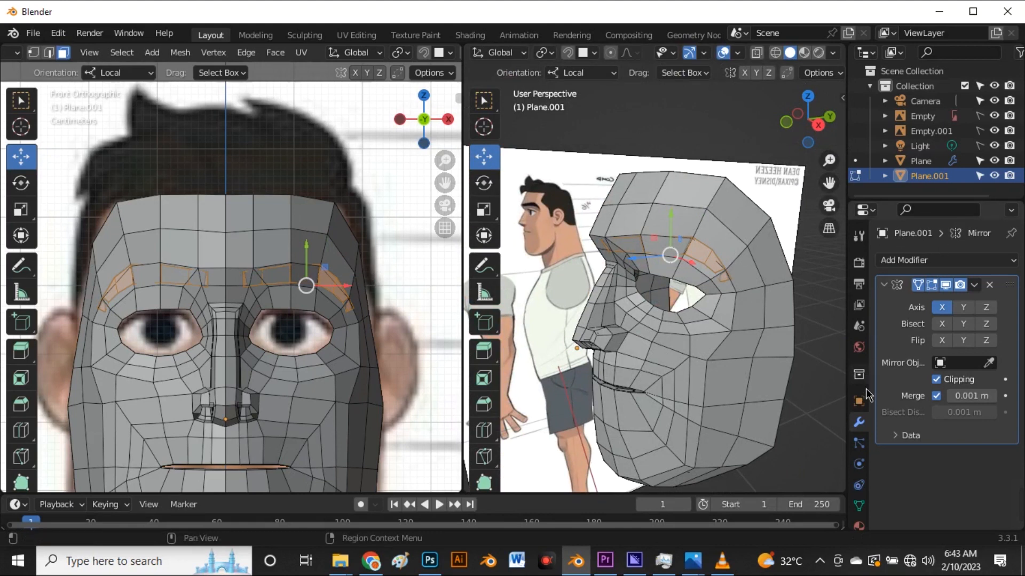
pyautogui.click(943, 262)
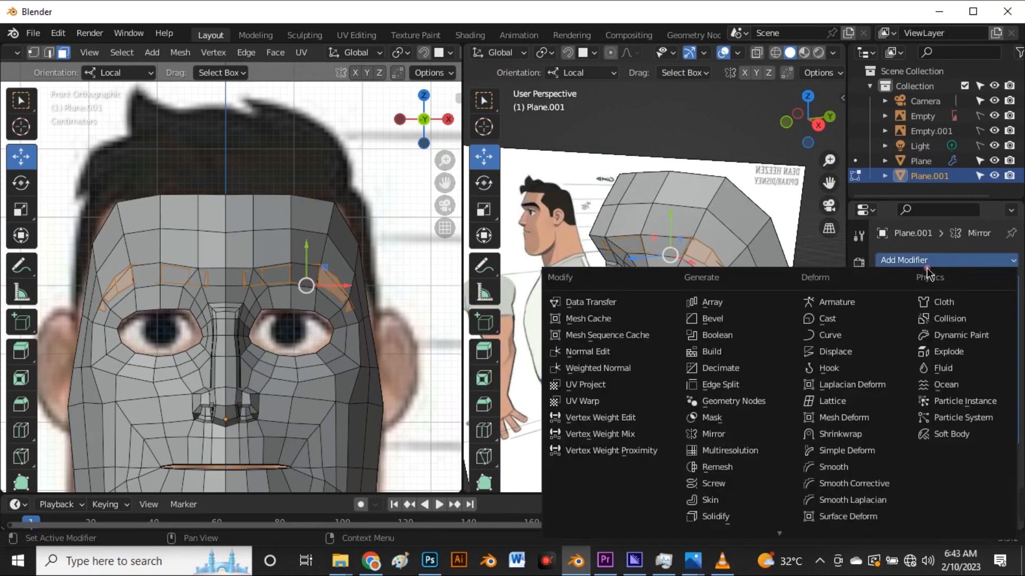
pyautogui.click(745, 517)
pyautogui.moveTo(716, 290); pyautogui.dragTo(716, 333, button='middle')
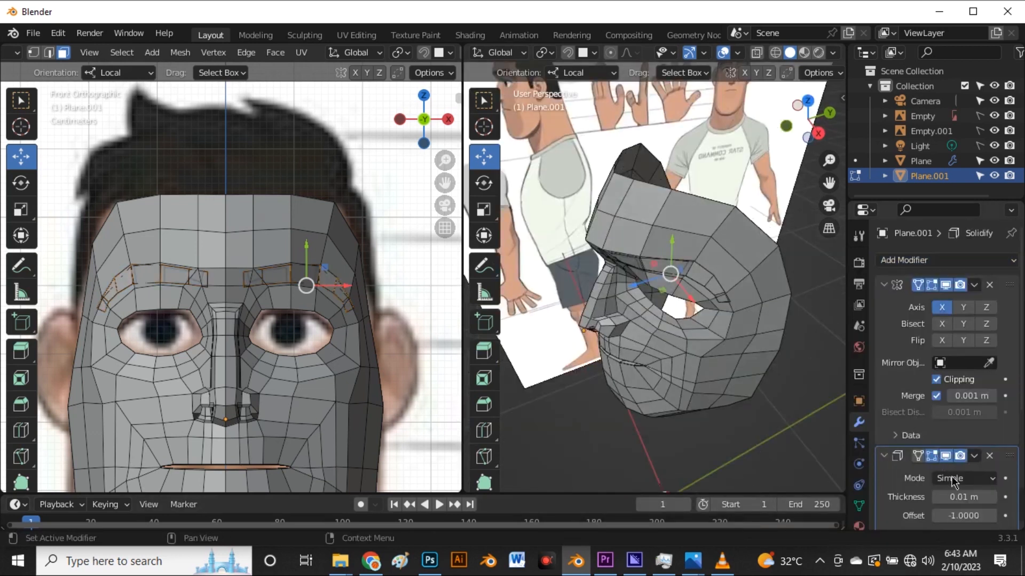
pyautogui.moveTo(964, 497); pyautogui.dragTo(1008, 497)
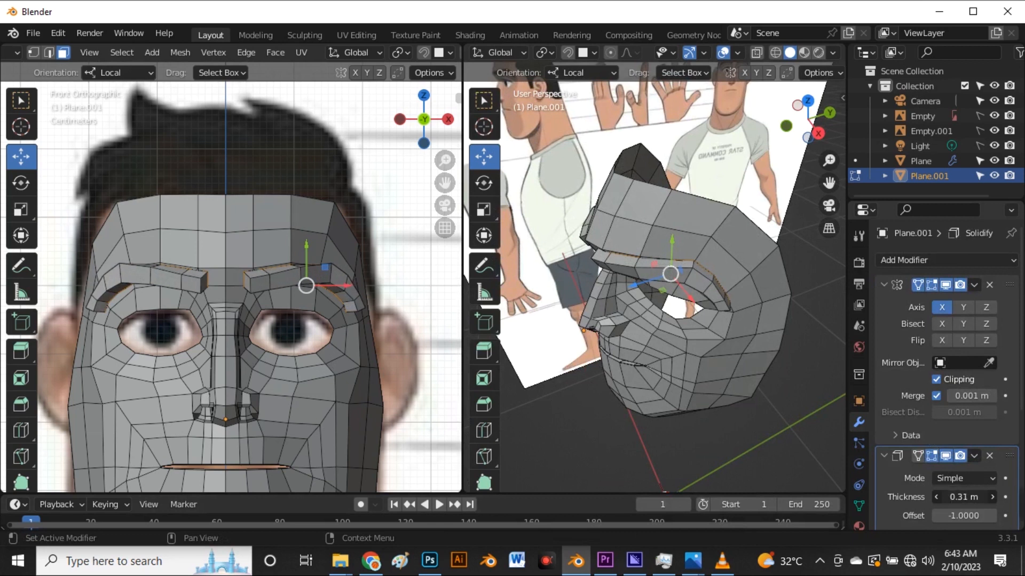
# - Set the transform orientation to Default and check the solidified eyebrow from several angles
pyautogui.moveTo(693, 323); pyautogui.dragTo(647, 306, button='middle')
pyautogui.click(608, 73)
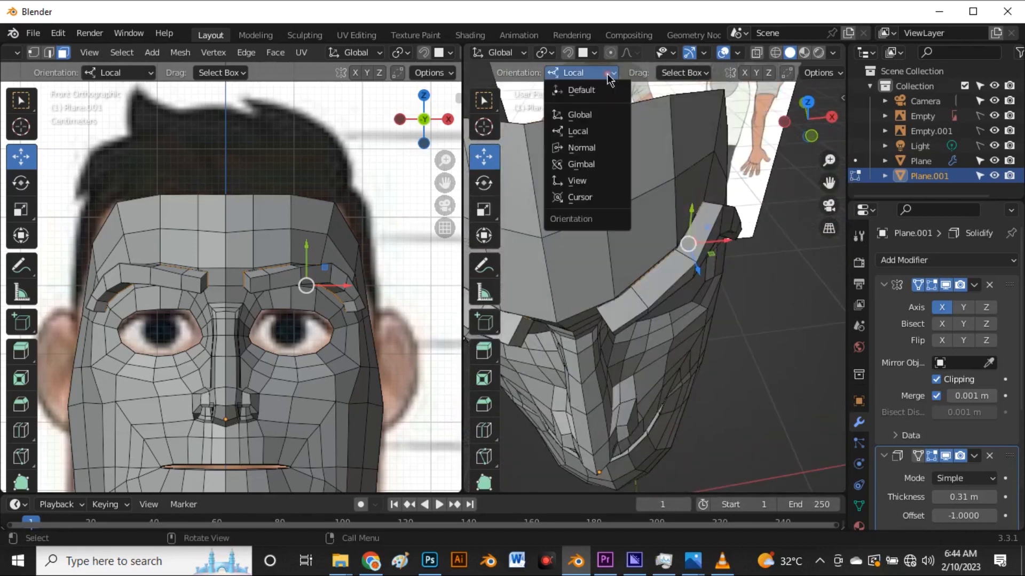
pyautogui.click(591, 92)
pyautogui.moveTo(667, 214); pyautogui.dragTo(741, 315, button='middle')
pyautogui.scroll(-3, 918, 480)
pyautogui.scroll(3, 897, 459)
pyautogui.moveTo(672, 332); pyautogui.dragTo(822, 343, button='middle')
pyautogui.moveTo(738, 375); pyautogui.dragTo(632, 244, button='middle')
pyautogui.moveTo(678, 307); pyautogui.dragTo(603, 326, button='middle')
pyautogui.moveTo(688, 356); pyautogui.dragTo(725, 307, button='middle')
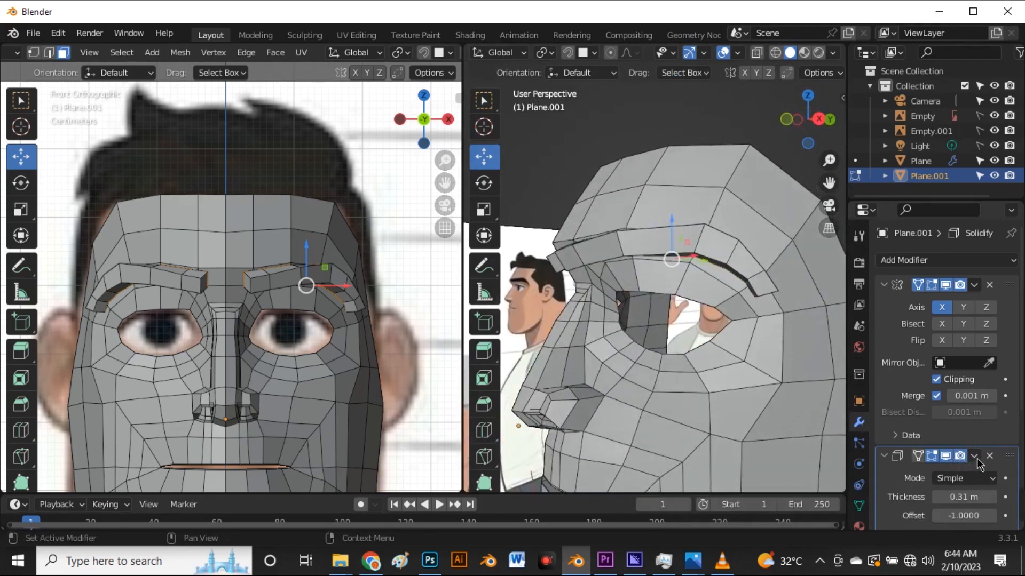
# - Switch the eyebrow to Object Mode and apply its Solidify modifier
pyautogui.press('Tab')
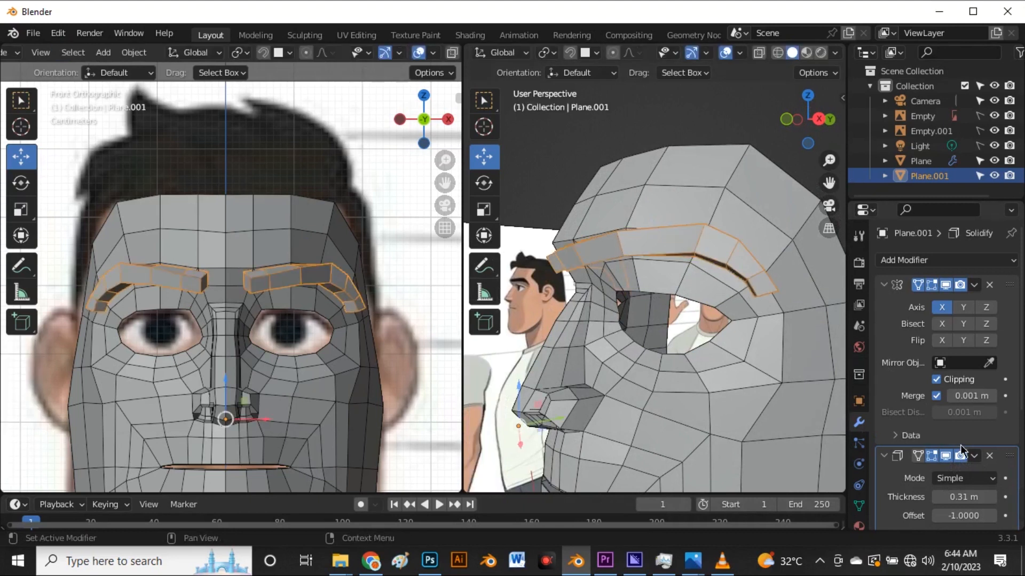
pyautogui.click(974, 455)
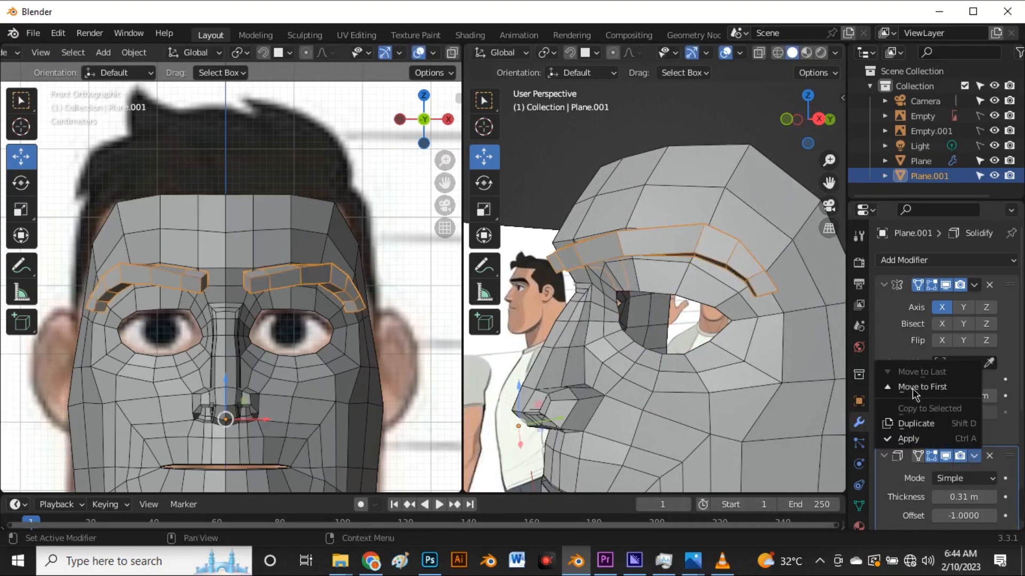
pyautogui.click(920, 439)
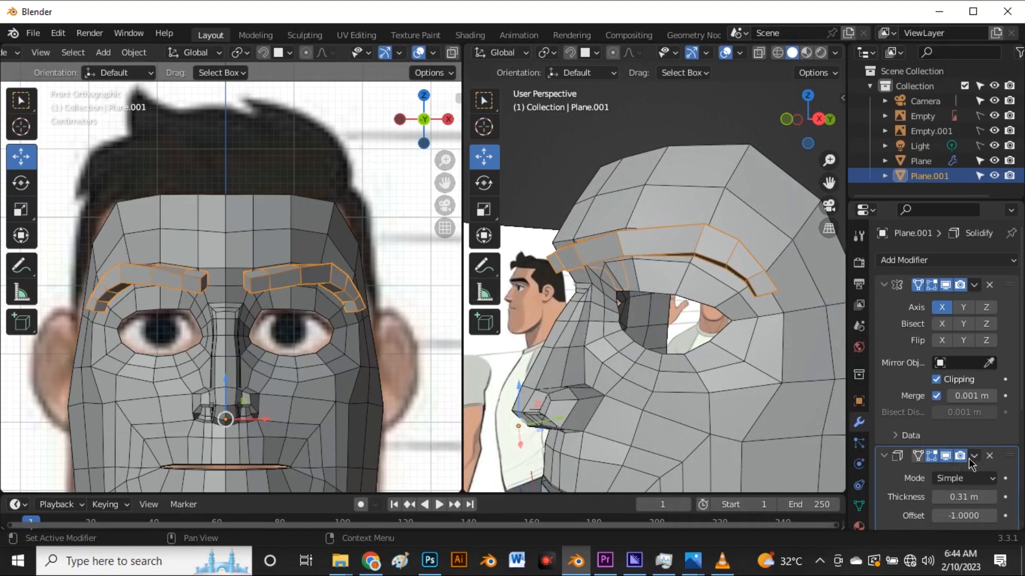
pyautogui.click(973, 457)
pyautogui.click(923, 442)
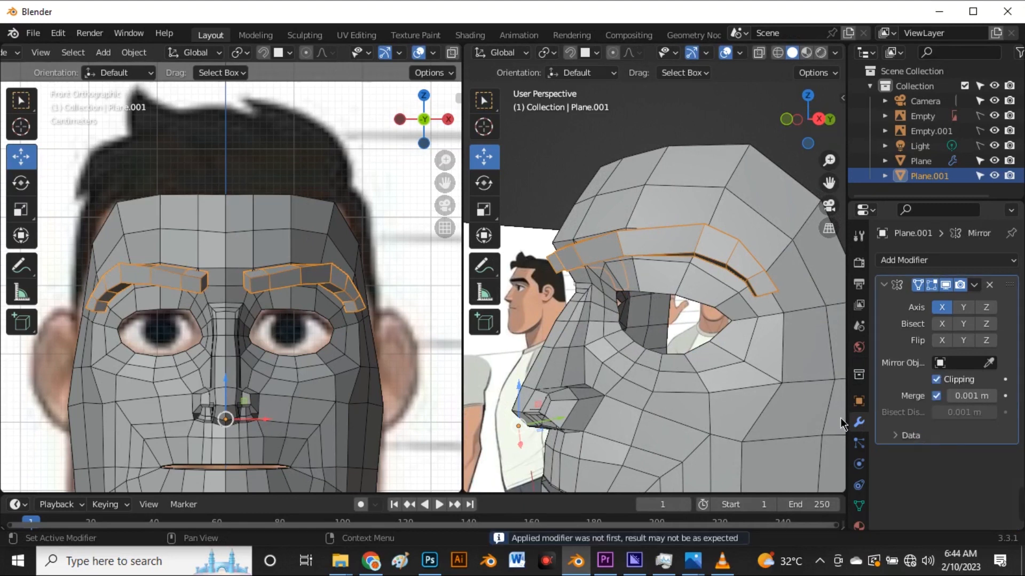
# - In Edit Mode, add a loop cut running lengthwise along the thickened eyebrow
pyautogui.moveTo(661, 311); pyautogui.dragTo(717, 306, button='middle')
pyautogui.scroll(3, 665, 314)
pyautogui.press('Tab')
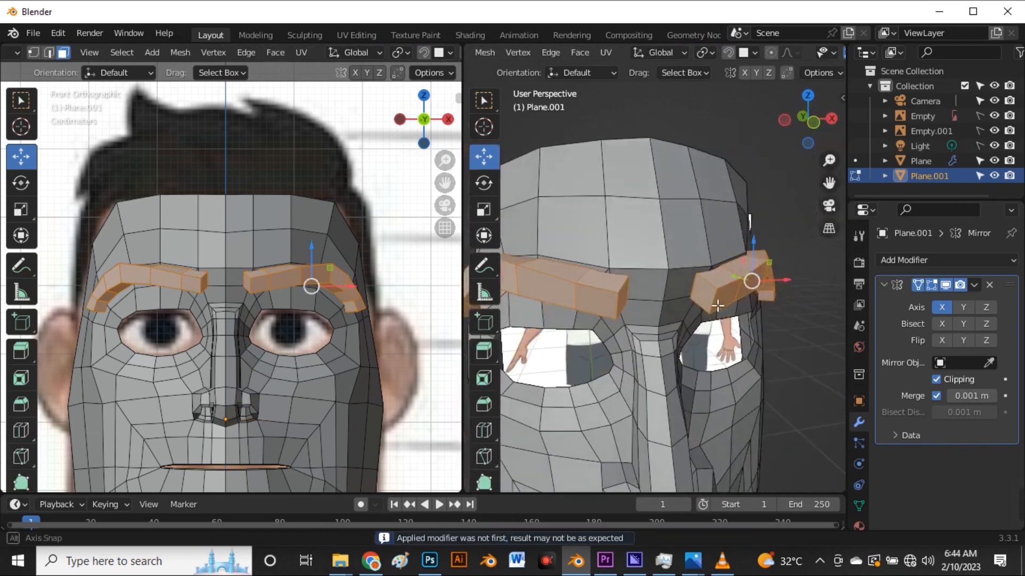
pyautogui.press('Tab')
pyautogui.moveTo(721, 326); pyautogui.dragTo(693, 273, button='middle')
pyautogui.press('Tab')
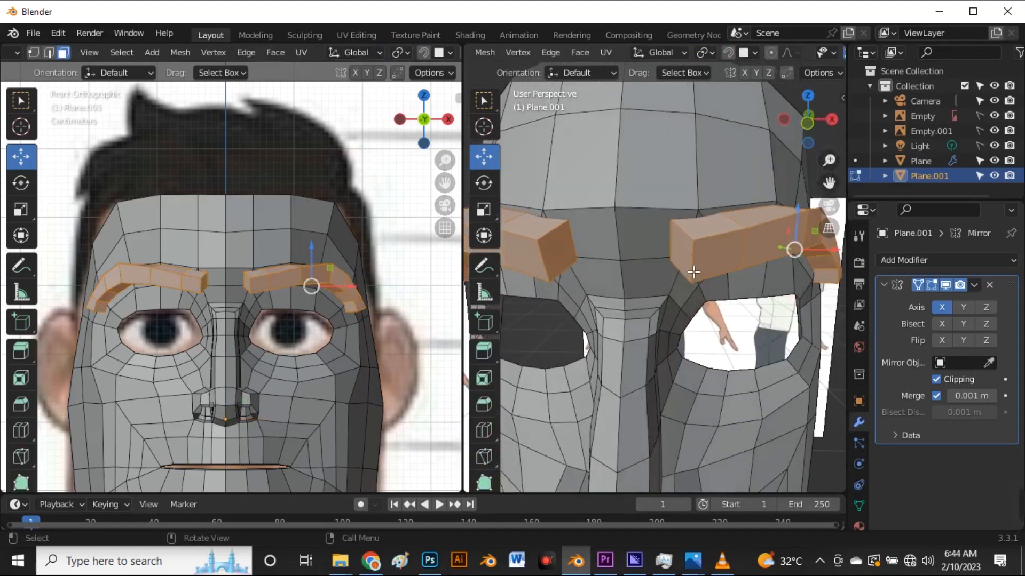
pyautogui.hotkey('ctrl', 'r')
pyautogui.click(693, 271)
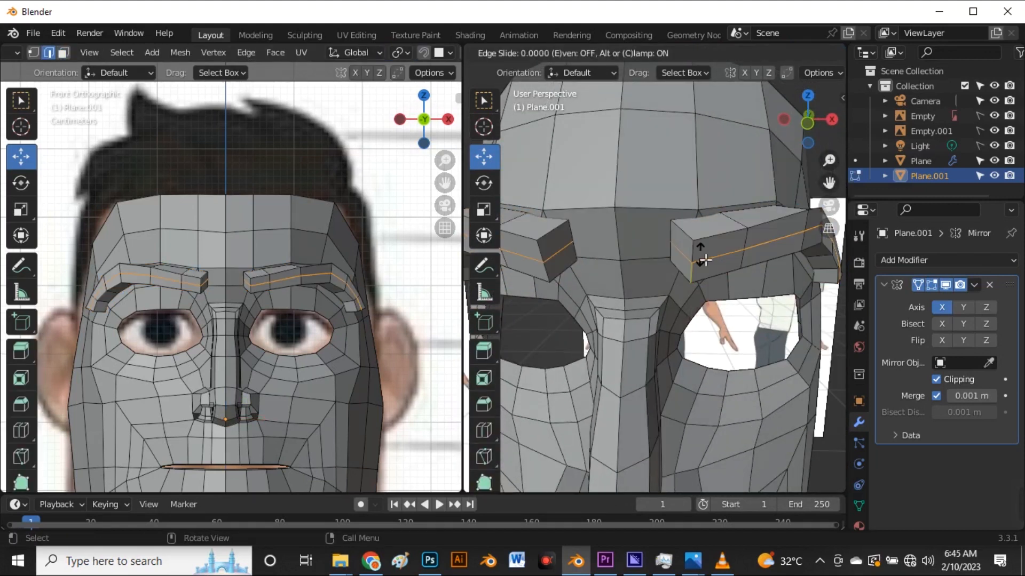
pyautogui.click(666, 270)
# - Select the whole eyebrow mesh, move it slightly back toward the forehead along the Y axis and leave Edit Mode
pyautogui.moveTo(666, 270); pyautogui.dragTo(595, 335, button='middle')
pyautogui.press('a')
pyautogui.moveTo(687, 342); pyautogui.dragTo(705, 331)
pyautogui.moveTo(640, 347); pyautogui.dragTo(717, 275, button='middle')
pyautogui.press('Tab')
# - Deselect the eyebrow and compare the face and eyebrows with the references in the front and right views
pyautogui.press('`')
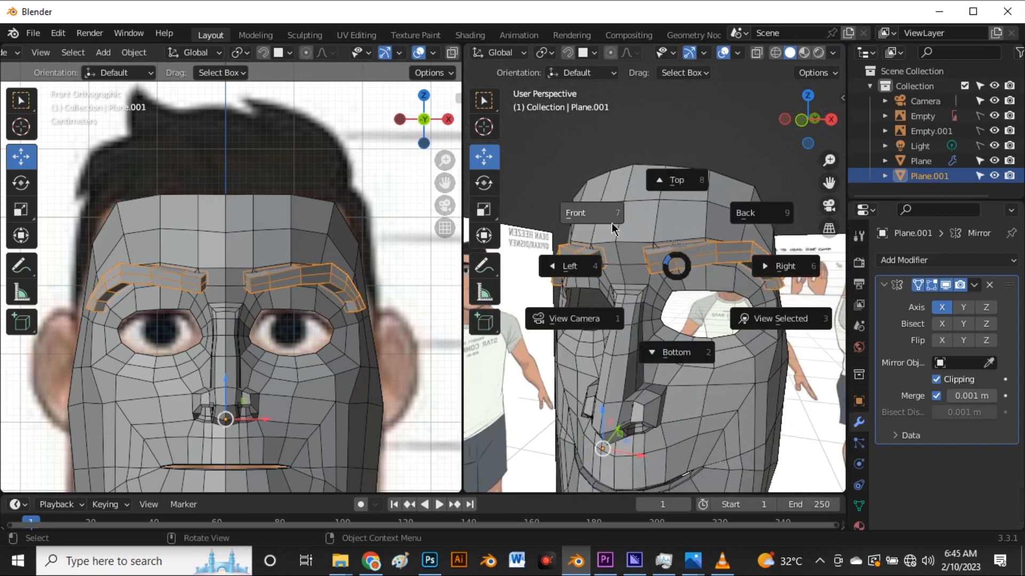
pyautogui.click(796, 266)
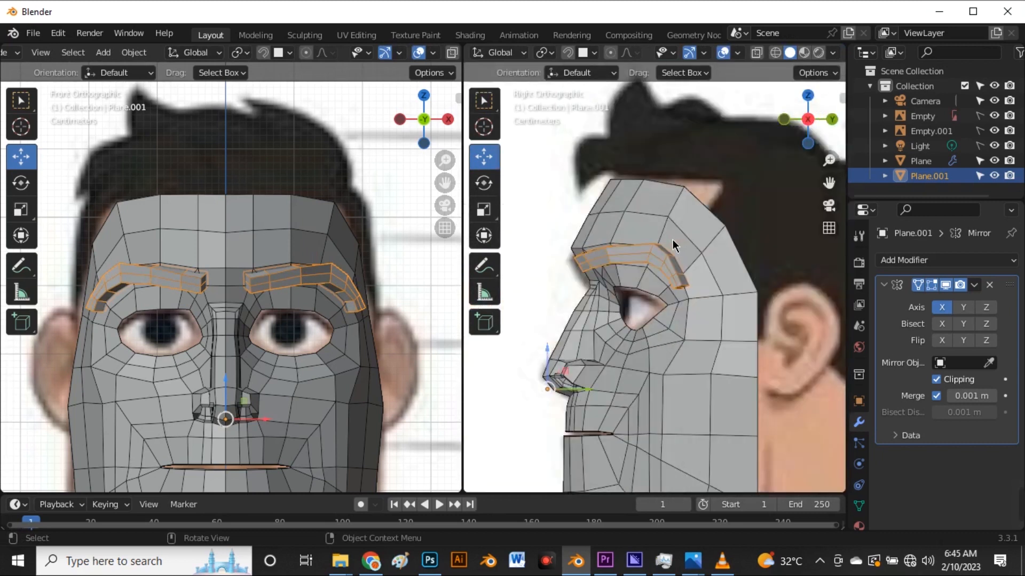
pyautogui.click(558, 196)
pyautogui.scroll(-4, 298, 207)
pyautogui.scroll(5, 296, 223)
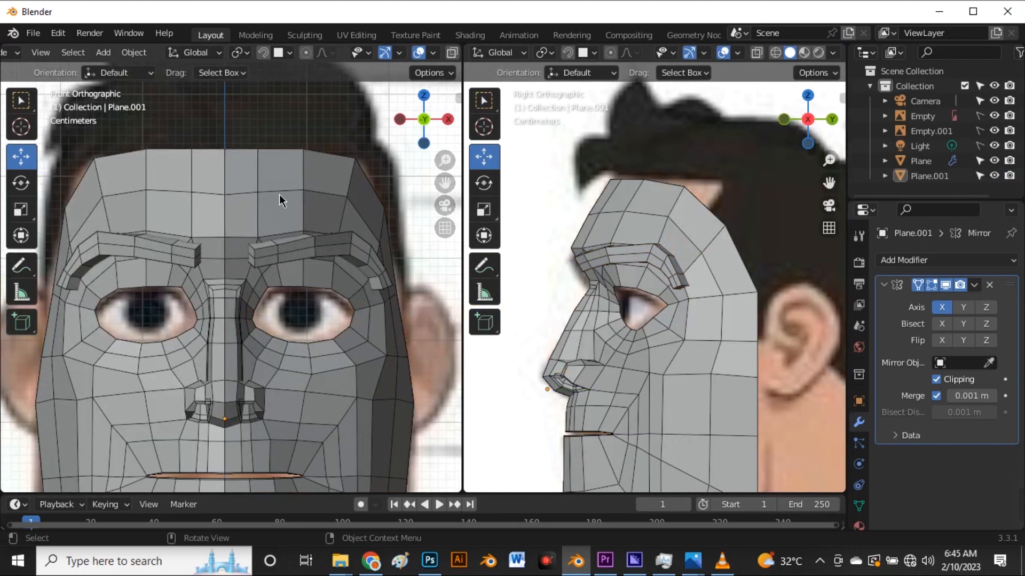
pyautogui.scroll(-4, 280, 202)
pyautogui.scroll(3, 290, 252)
pyautogui.scroll(-2, 264, 265)
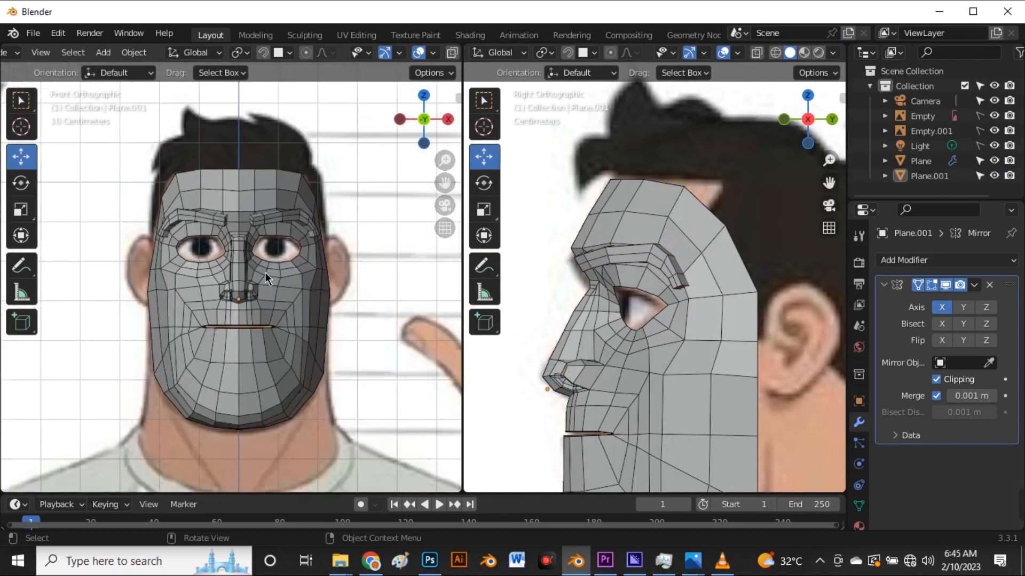
pyautogui.scroll(2, 267, 275)
pyautogui.scroll(2, 228, 329)
pyautogui.scroll(-6, 202, 289)
pyautogui.scroll(-3, 622, 215)
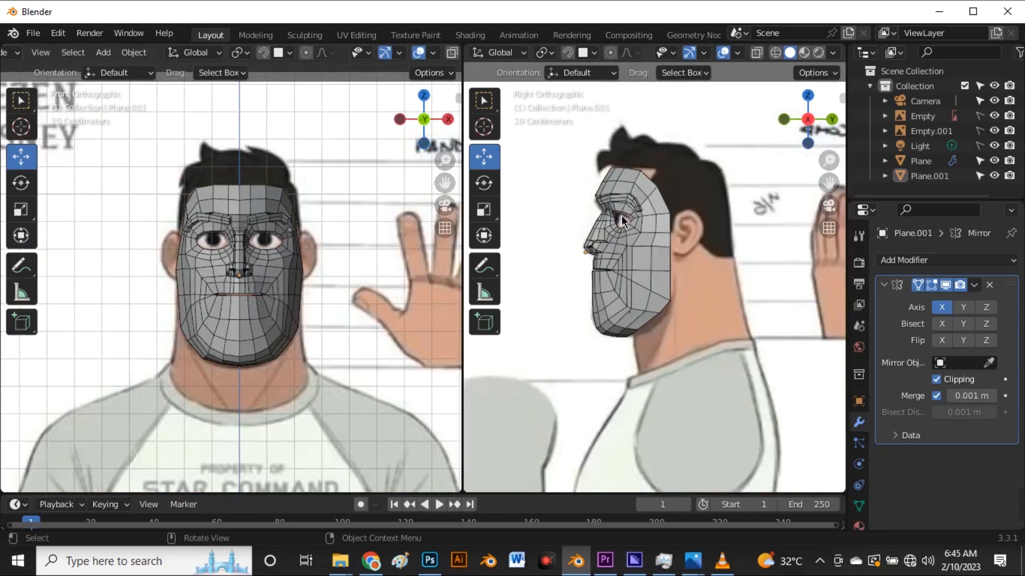
pyautogui.scroll(2, 579, 251)
pyautogui.scroll(-2, 242, 248)
pyautogui.scroll(3, 250, 235)
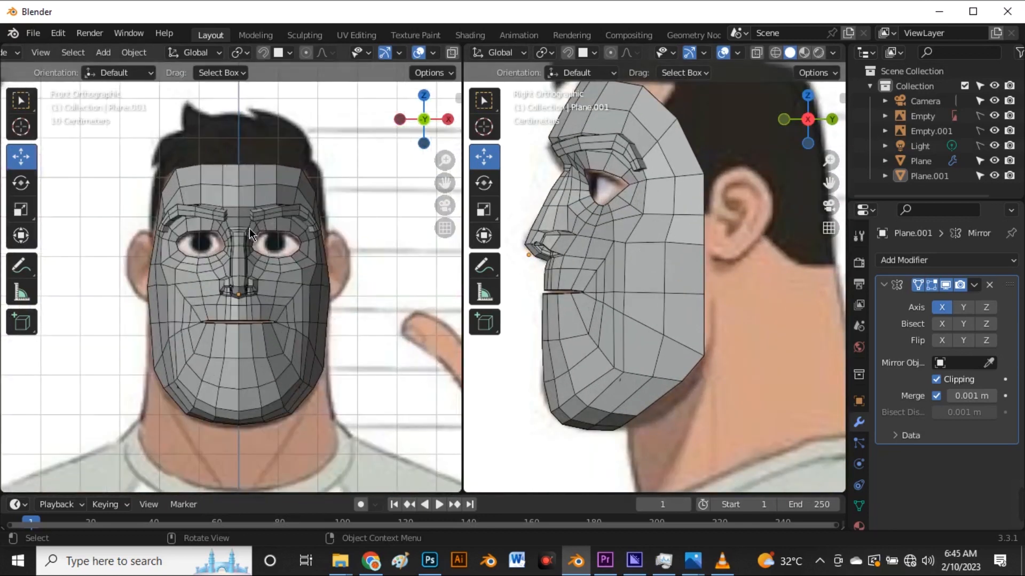
pyautogui.scroll(-2, 250, 229)
pyautogui.scroll(2, 247, 216)
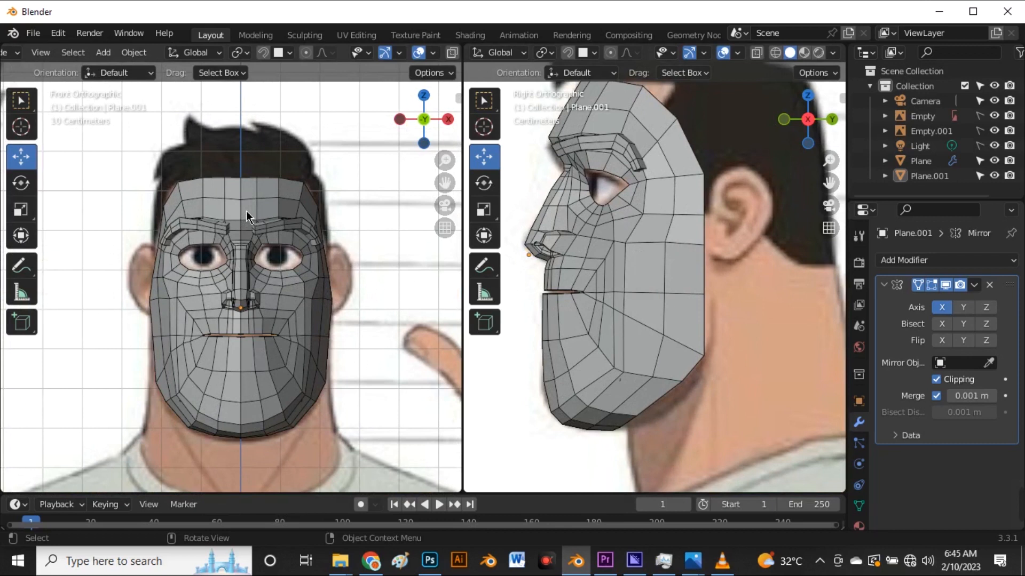
pyautogui.scroll(5, 246, 216)
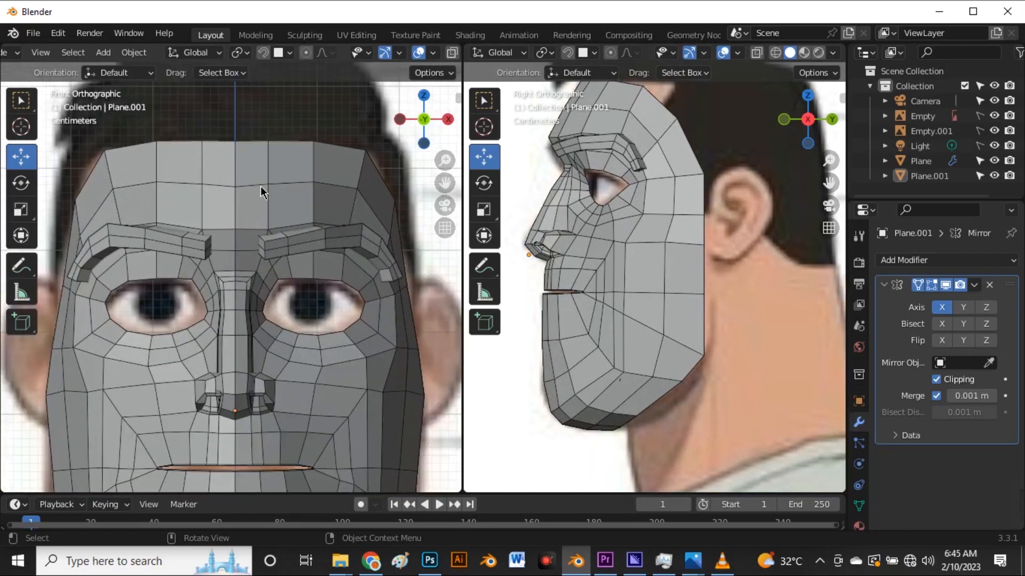
pyautogui.scroll(-6, 264, 198)
pyautogui.scroll(4, 275, 251)
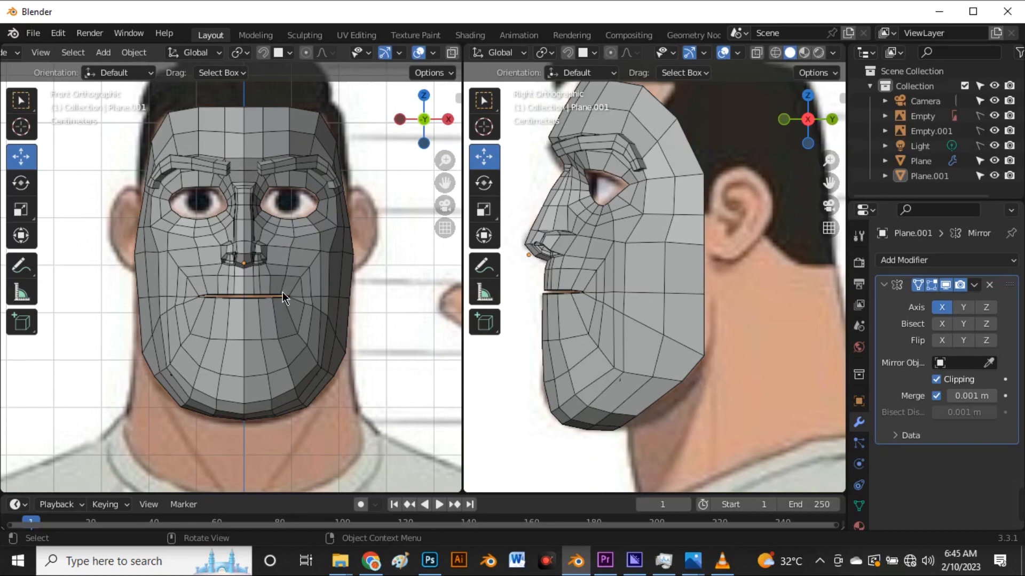
pyautogui.scroll(4, 261, 258)
pyautogui.scroll(2, 249, 241)
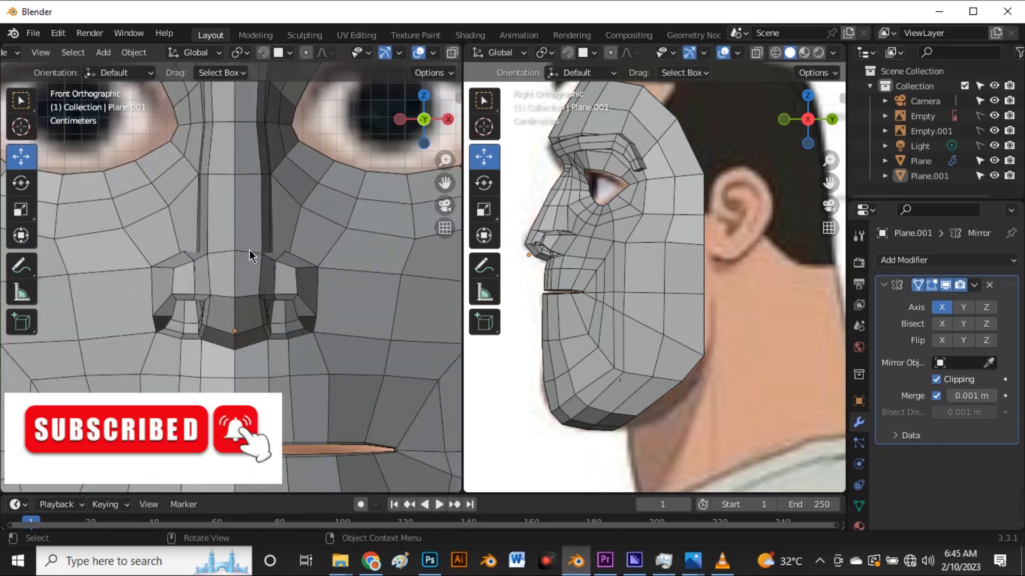
pyautogui.scroll(-3, 253, 277)
pyautogui.scroll(2, 262, 326)
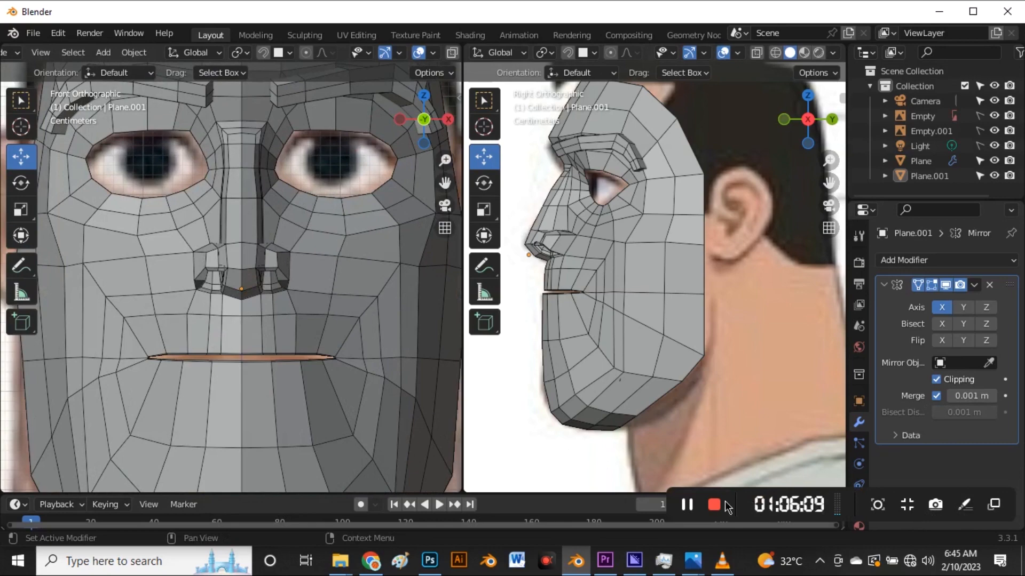
pyautogui.click(715, 505)
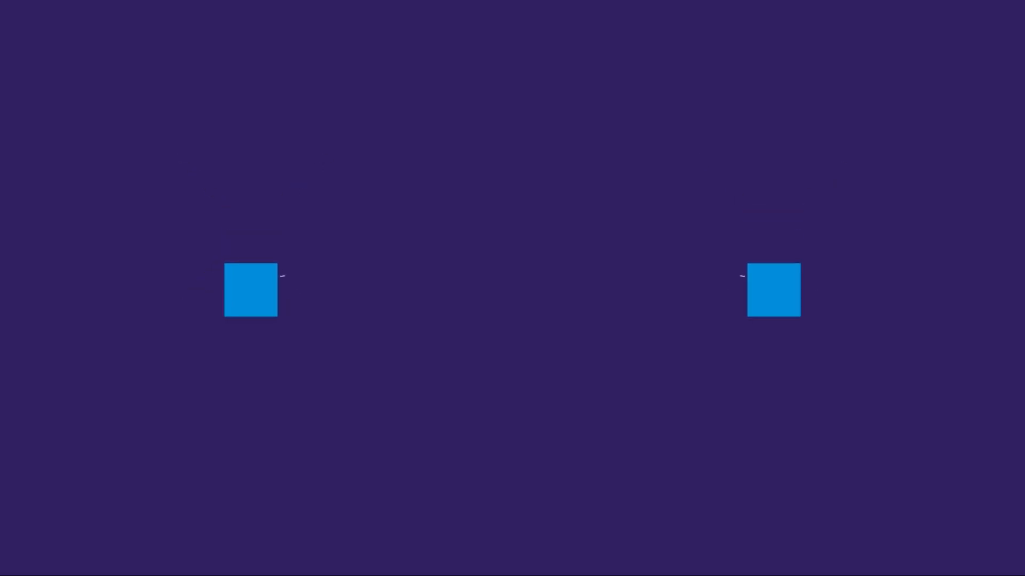